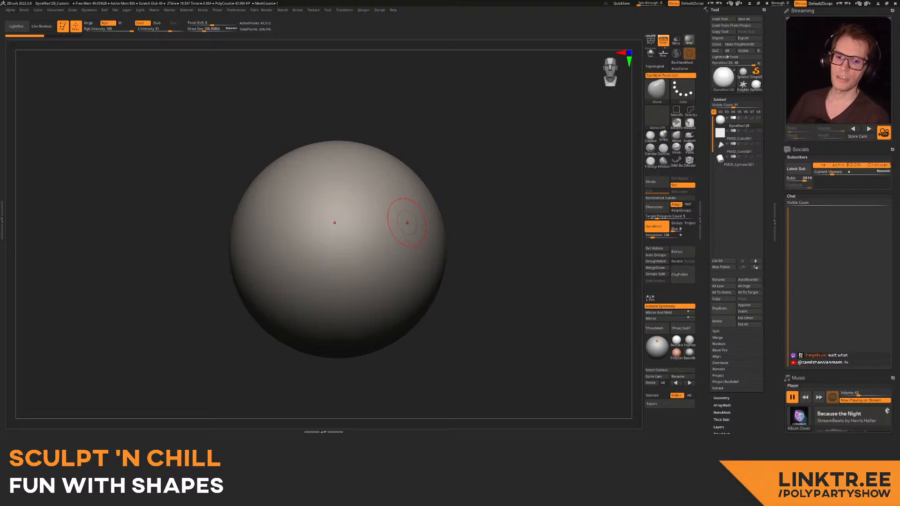
# - Turn and reposition the sphere, and leave a snapshot of it on the canvas
pyautogui.moveTo(407, 223); pyautogui.dragTo(368, 222, button='right')
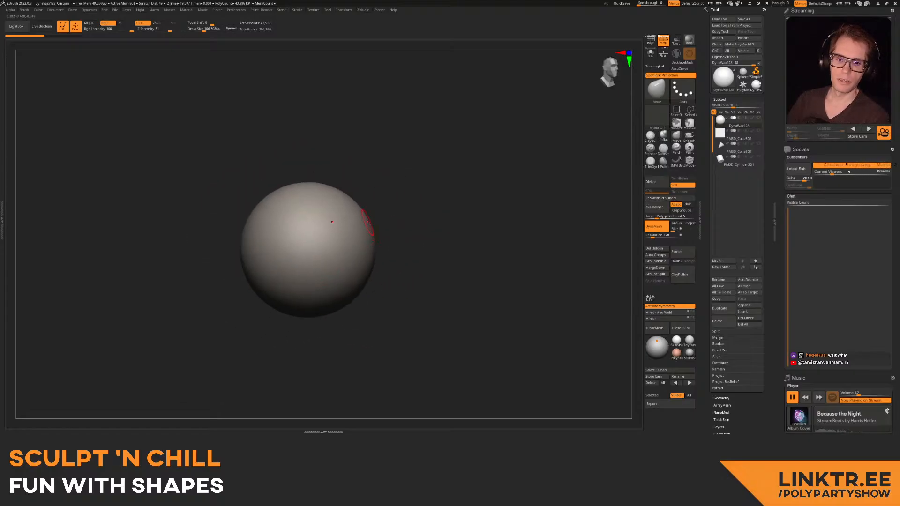
pyautogui.keyDown('shift'); pyautogui.moveTo(368, 222); pyautogui.dragTo(355, 273, button='right'); pyautogui.keyUp('shift')
pyautogui.keyDown('alt'); pyautogui.moveTo(355, 273); pyautogui.dragTo(374, 240, button='right'); pyautogui.keyUp('alt')
pyautogui.keyDown('ctrl'); pyautogui.moveTo(374, 240); pyautogui.dragTo(380, 238, button='right'); pyautogui.keyUp('ctrl')
pyautogui.moveTo(380, 238); pyautogui.dragTo(394, 230, button='right')
pyautogui.keyDown('alt'); pyautogui.moveTo(497, 197); pyautogui.dragTo(513, 213, button='right'); pyautogui.keyUp('alt')
pyautogui.hotkey('shift', 's')
# - Switch to the cube subtool and leave an angled snapshot of it beside the sphere
pyautogui.click(739, 135)
pyautogui.moveTo(513, 213)
pyautogui.mouseDown(button='right')
pyautogui.moveTo(481, 244)
pyautogui.moveTo(488, 235)
pyautogui.moveTo(465, 243)
pyautogui.moveTo(489, 235)
pyautogui.mouseUp(button='right')
pyautogui.moveTo(381, 174); pyautogui.dragTo(421, 193, button='right')
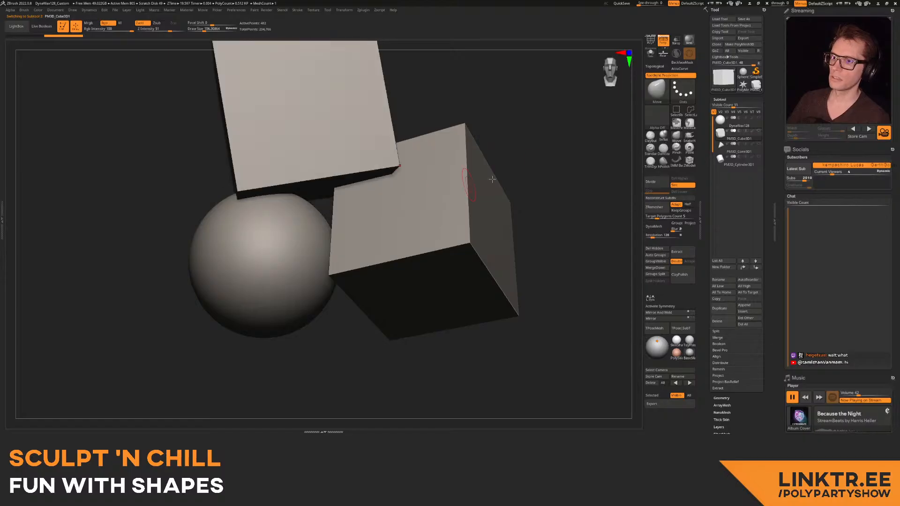
# - Switch to the cone subtool, tilt it above the sphere, and leave a snapshot of it on the canvas
pyautogui.click(721, 152)
pyautogui.keyDown('alt'); pyautogui.moveTo(388, 150); pyautogui.dragTo(335, 143, button='right'); pyautogui.keyUp('alt')
pyautogui.keyDown('alt'); pyautogui.moveTo(335, 143); pyautogui.dragTo(378, 169, button='right'); pyautogui.keyUp('alt')
pyautogui.keyDown('alt'); pyautogui.moveTo(377, 169); pyautogui.dragTo(574, 200, button='right'); pyautogui.keyUp('alt')
pyautogui.hotkey('shift', 's')
# - Bring up the cylinder subtool beside the other primitives and examine it from different angles
pyautogui.click(726, 167)
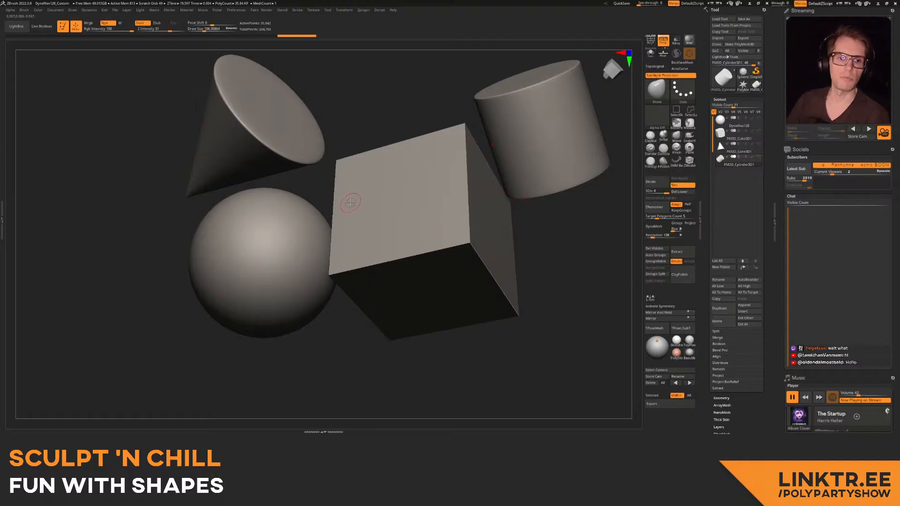
pyautogui.keyDown('alt'); pyautogui.moveTo(530, 145); pyautogui.dragTo(371, 200, button='right'); pyautogui.keyUp('alt')
pyautogui.moveTo(435, 172)
pyautogui.keyDown('alt'); pyautogui.mouseDown(button='right')
pyautogui.moveTo(378, 177)
pyautogui.moveTo(345, 203)
pyautogui.moveTo(343, 189)
pyautogui.moveTo(349, 256)
pyautogui.moveTo(362, 215)
pyautogui.moveTo(461, 263)
pyautogui.mouseUp(button='right'); pyautogui.keyUp('alt')
pyautogui.moveTo(461, 263); pyautogui.dragTo(366, 152, button='right')
pyautogui.moveTo(378, 192)
pyautogui.mouseDown(button='right')
pyautogui.moveTo(361, 197)
pyautogui.moveTo(371, 215)
pyautogui.moveTo(351, 307)
pyautogui.moveTo(372, 233)
pyautogui.moveTo(396, 257)
pyautogui.mouseUp(button='right')
pyautogui.moveTo(412, 200)
pyautogui.keyDown('alt'); pyautogui.mouseDown(button='right')
pyautogui.moveTo(417, 221)
pyautogui.moveTo(506, 219)
pyautogui.mouseUp(button='right'); pyautogui.keyUp('alt')
pyautogui.moveTo(506, 219); pyautogui.dragTo(352, 213, button='right')
pyautogui.keyDown('alt'); pyautogui.moveTo(427, 207); pyautogui.dragTo(346, 216, button='right'); pyautogui.keyUp('alt')
pyautogui.moveTo(347, 215); pyautogui.dragTo(391, 219, button='right')
# - Make the DynaMesh sphere the active subtool again and frame it in a three-quarter view
pyautogui.click(725, 119)
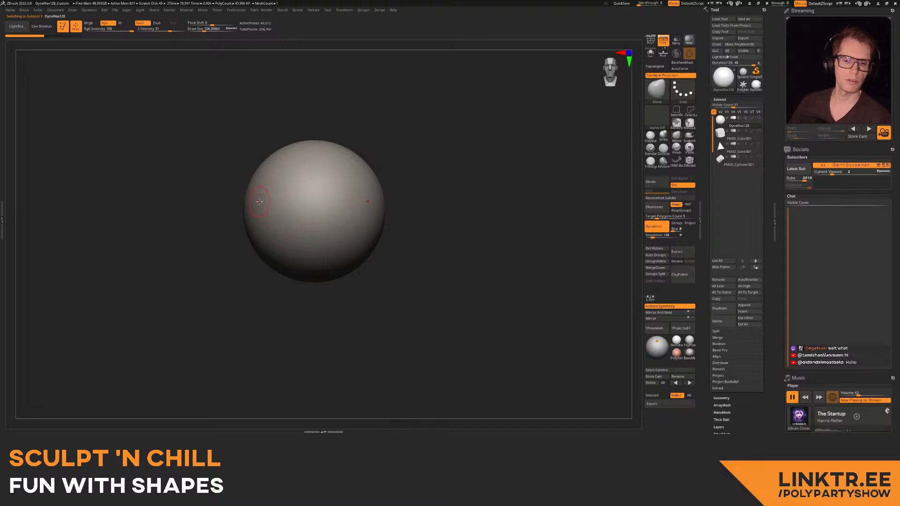
pyautogui.keyDown('ctrl'); pyautogui.moveTo(306, 190); pyautogui.dragTo(305, 217, button='right'); pyautogui.keyUp('ctrl')
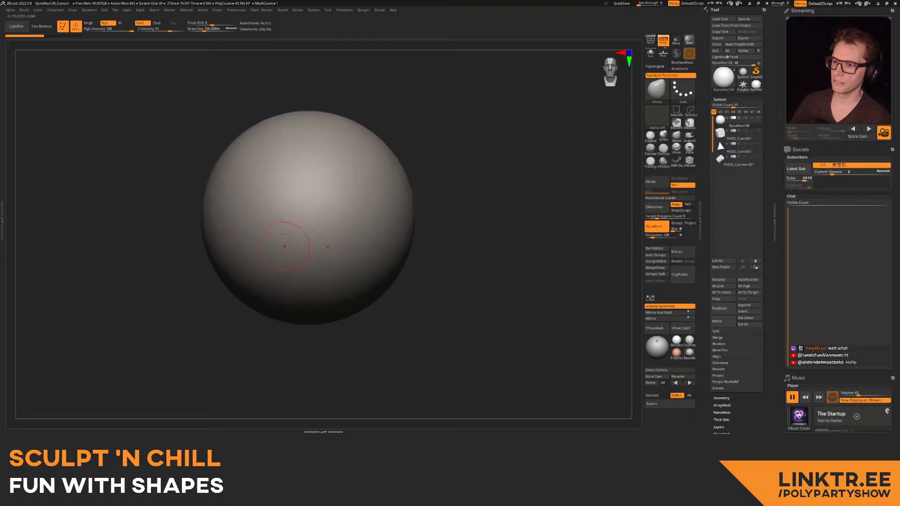
pyautogui.moveTo(245, 268)
pyautogui.mouseDown(button='right')
pyautogui.moveTo(301, 217)
pyautogui.moveTo(391, 206)
pyautogui.mouseUp(button='right')
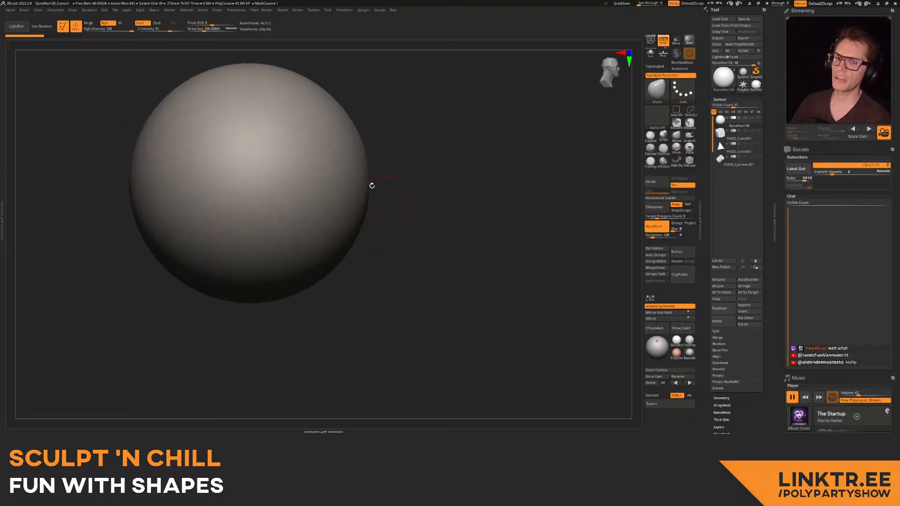
pyautogui.press('f')
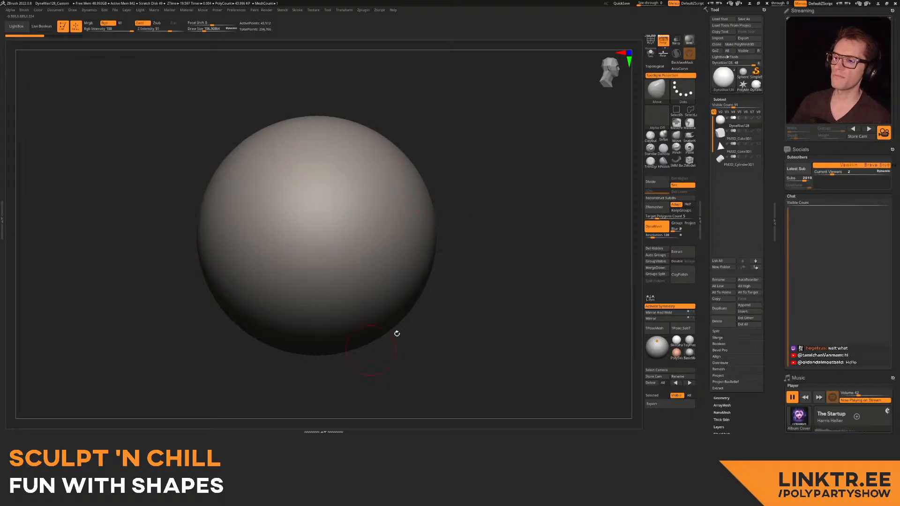
pyautogui.keyDown('alt'); pyautogui.moveTo(458, 267); pyautogui.dragTo(444, 240, button='right'); pyautogui.keyUp('alt')
# - Try masking the lower part of the sphere and clear the mask
pyautogui.keyDown('ctrl'); pyautogui.moveTo(420, 207); pyautogui.dragTo(307, 360); pyautogui.keyUp('ctrl')
pyautogui.keyDown('ctrl'); pyautogui.click(350, 255); pyautogui.keyUp('ctrl')
pyautogui.keyDown('ctrl'); pyautogui.click(361, 247); pyautogui.keyUp('ctrl')
pyautogui.keyDown('ctrl'); pyautogui.moveTo(444, 239); pyautogui.dragTo(477, 190); pyautogui.keyUp('ctrl')
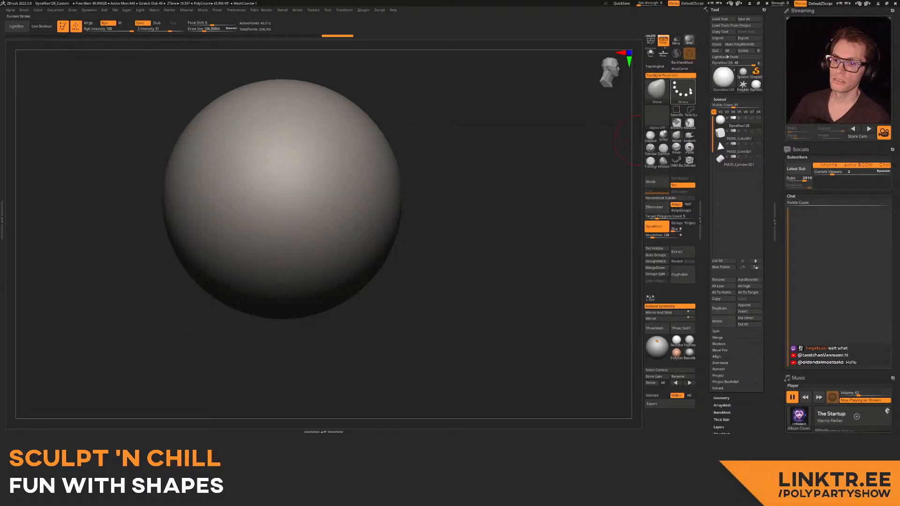
# - Enlarge the Move brush and pull out a chin bump at the sphere's lower front
pyautogui.press('s')
pyautogui.moveTo(365, 272); pyautogui.dragTo(373, 270)
pyautogui.moveTo(402, 223)
pyautogui.mouseDown()
pyautogui.moveTo(381, 251)
pyautogui.moveTo(375, 237)
pyautogui.moveTo(322, 253)
pyautogui.mouseUp()
pyautogui.press('x')
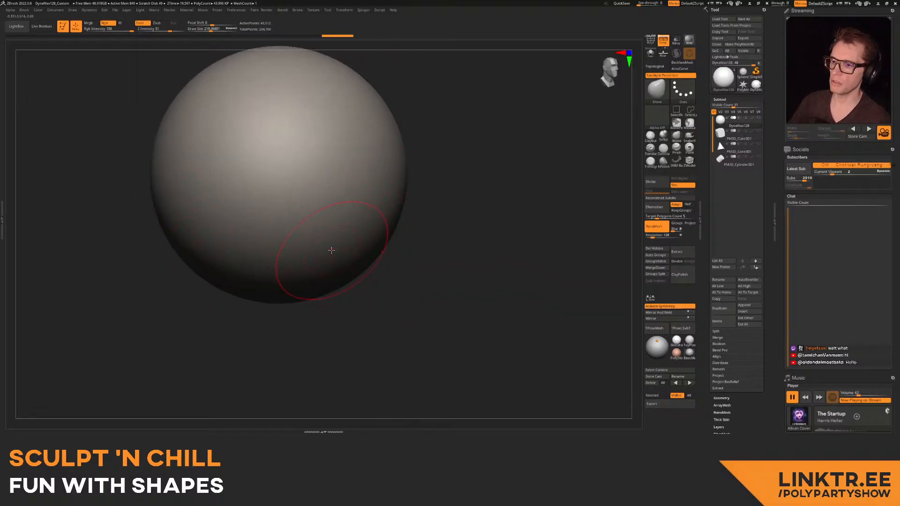
pyautogui.press('space')
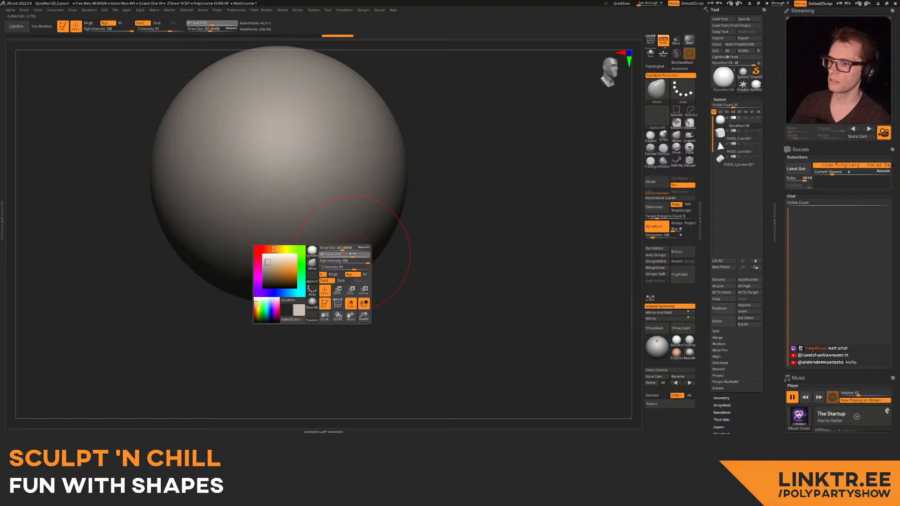
pyautogui.press('s')
pyautogui.moveTo(336, 259); pyautogui.dragTo(339, 259, button='right')
pyautogui.press('s')
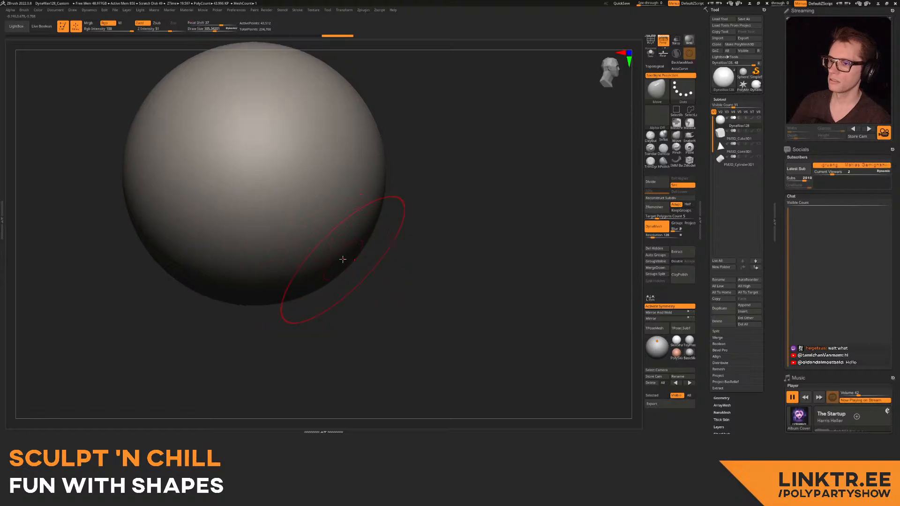
pyautogui.moveTo(342, 257); pyautogui.dragTo(363, 267)
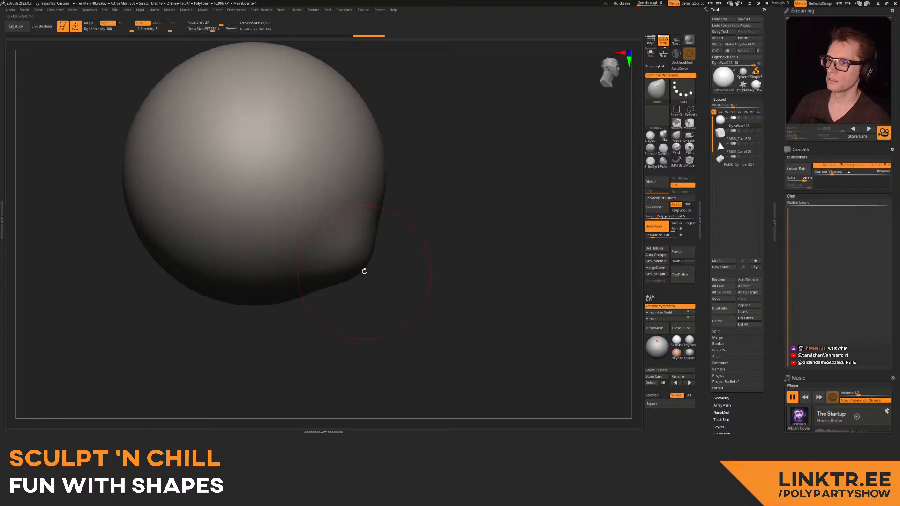
# - Carve a crease behind the chin along the jaw with the DamStandard brush
pyautogui.moveTo(372, 207); pyautogui.dragTo(408, 178, button='right')
pyautogui.click(663, 148)
pyautogui.moveTo(412, 221); pyautogui.dragTo(244, 315, button='right')
pyautogui.press('s')
pyautogui.moveTo(233, 321); pyautogui.dragTo(308, 267)
pyautogui.moveTo(237, 321); pyautogui.dragTo(317, 253)
pyautogui.moveTo(286, 235)
pyautogui.mouseDown(button='right')
pyautogui.moveTo(310, 256)
pyautogui.moveTo(340, 248)
pyautogui.moveTo(285, 276)
pyautogui.moveTo(296, 303)
pyautogui.moveTo(321, 273)
pyautogui.mouseUp(button='right')
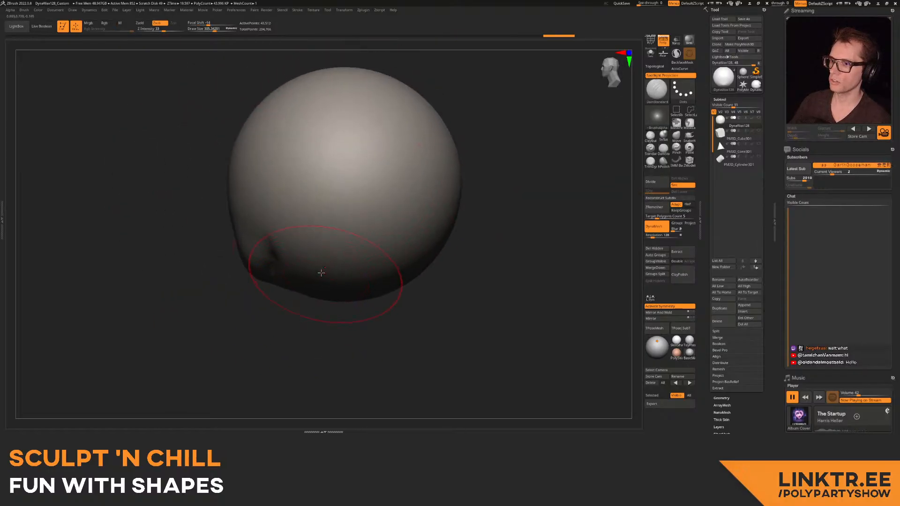
# - Lasso-mask the underside behind the chin and invert the mask so only that area stays editable
pyautogui.keyDown('alt'); pyautogui.moveTo(349, 222); pyautogui.dragTo(344, 224, button='right'); pyautogui.keyUp('alt')
pyautogui.keyDown('ctrl'); pyautogui.click(688, 128); pyautogui.keyUp('ctrl')
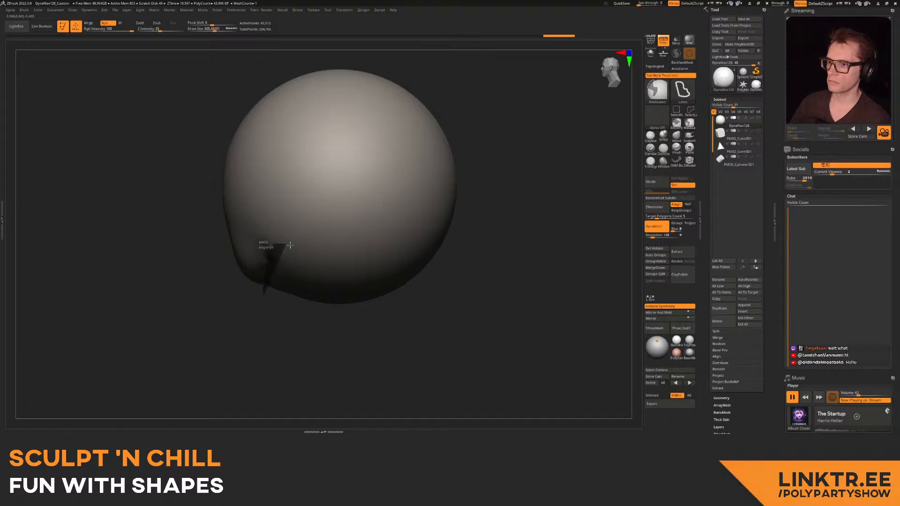
pyautogui.keyDown('ctrl'); pyautogui.moveTo(282, 243); pyautogui.dragTo(405, 310); pyautogui.keyUp('ctrl')
pyautogui.keyDown('ctrl'); pyautogui.click(338, 338); pyautogui.keyUp('ctrl')
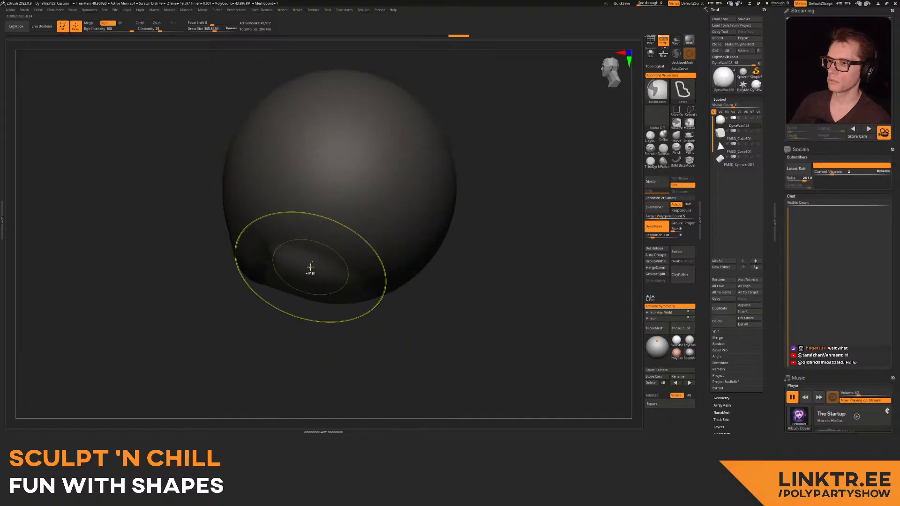
pyautogui.keyDown('ctrl'); pyautogui.click(313, 279); pyautogui.keyUp('ctrl')
# - Push the unmasked underside upward with a large Move brush to hollow it out behind the jaw, and clear the mask
pyautogui.click(678, 140)
pyautogui.press('s')
pyautogui.moveTo(290, 262)
pyautogui.mouseDown()
pyautogui.moveTo(300, 259)
pyautogui.moveTo(296, 277)
pyautogui.moveTo(287, 267)
pyautogui.mouseUp()
pyautogui.press('s')
pyautogui.press('s')
pyautogui.moveTo(349, 295); pyautogui.dragTo(353, 283)
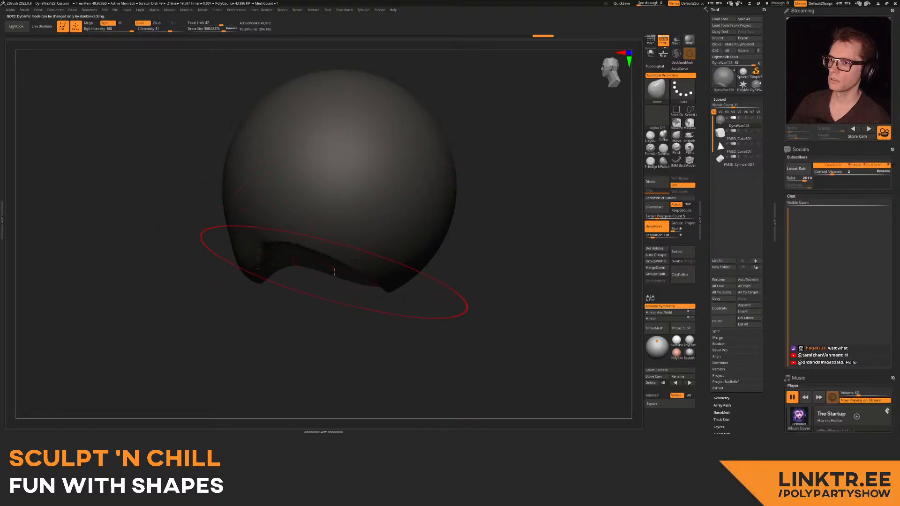
pyautogui.moveTo(372, 321); pyautogui.dragTo(372, 271)
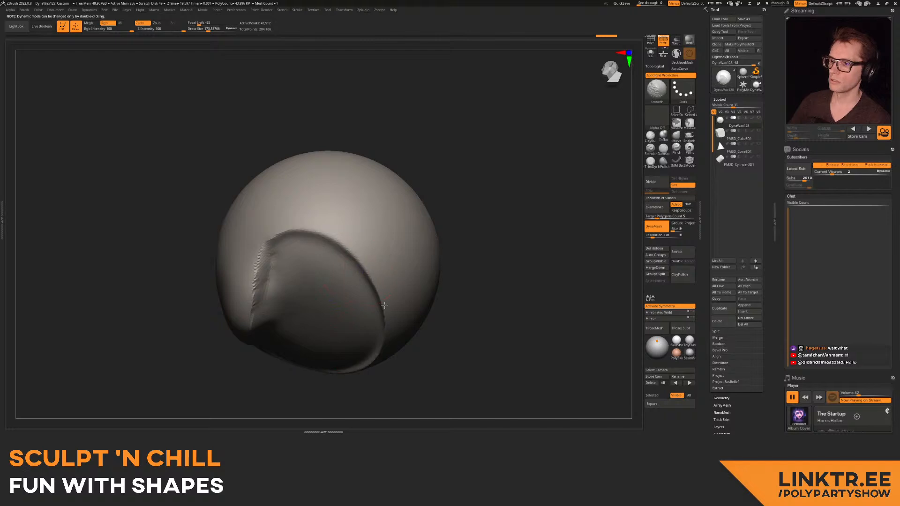
pyautogui.moveTo(268, 266); pyautogui.dragTo(386, 273, button='right')
pyautogui.keyDown('alt'); pyautogui.moveTo(330, 250); pyautogui.dragTo(331, 243, button='right'); pyautogui.keyUp('alt')
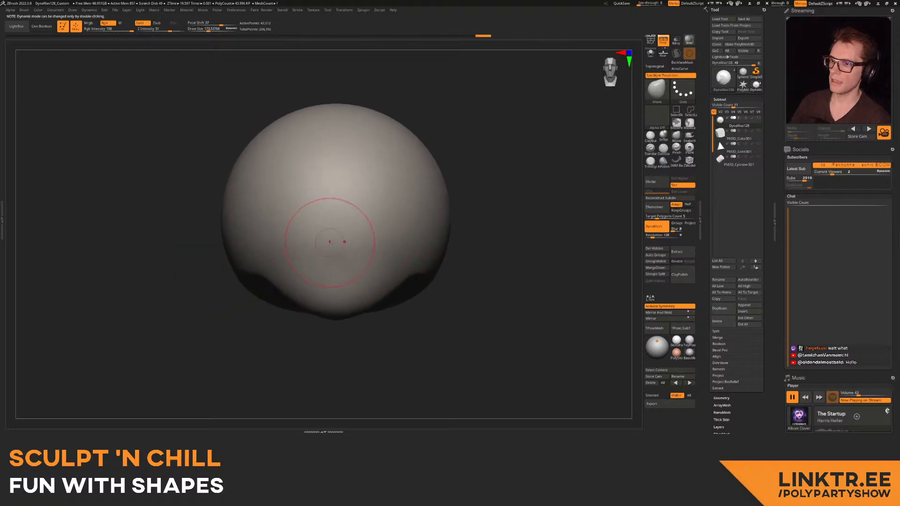
# - Carve a shallow horizontal mouth line across the front above the chin with the DamStandard brush
pyautogui.click(663, 148)
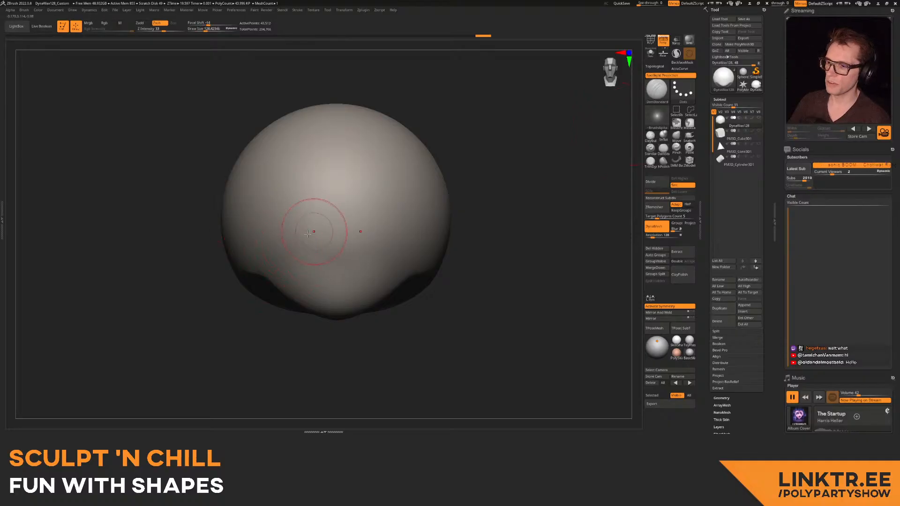
pyautogui.moveTo(431, 264); pyautogui.dragTo(373, 230, button='right')
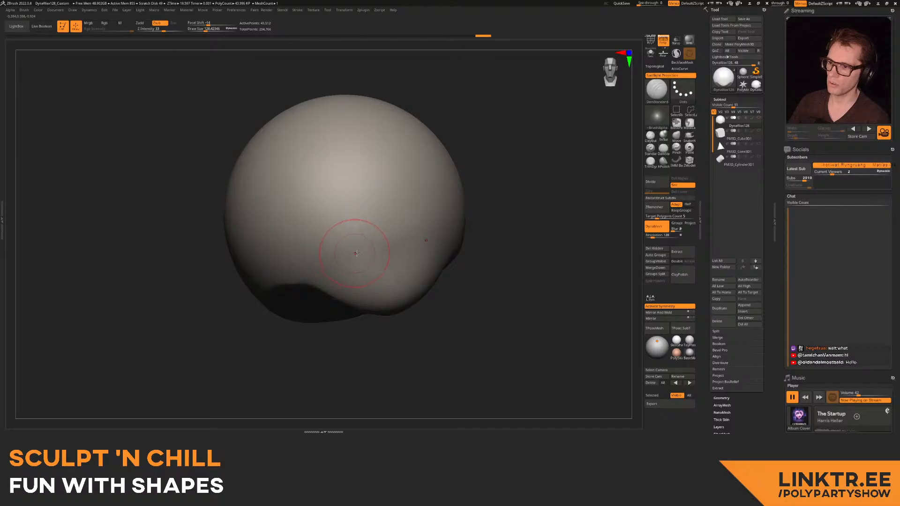
pyautogui.moveTo(330, 259); pyautogui.dragTo(442, 235)
pyautogui.keyDown('alt'); pyautogui.moveTo(423, 323); pyautogui.dragTo(391, 309, button='right'); pyautogui.keyUp('alt')
pyautogui.keyDown('ctrl'); pyautogui.moveTo(390, 308); pyautogui.dragTo(375, 262, button='right'); pyautogui.keyUp('ctrl')
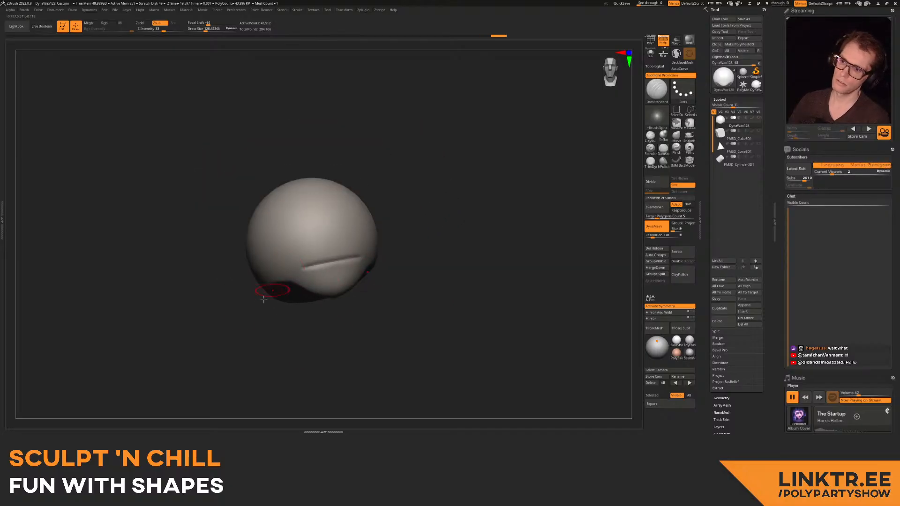
pyautogui.moveTo(406, 208); pyautogui.dragTo(407, 215, button='right')
pyautogui.hotkey('ctrl', 'z')
# - Reshape the mouth area and chin with the Move brush at several brush sizes
pyautogui.moveTo(335, 239)
pyautogui.keyDown('alt'); pyautogui.mouseDown(button='right')
pyautogui.moveTo(346, 184)
pyautogui.moveTo(304, 241)
pyautogui.mouseUp(button='right'); pyautogui.keyUp('alt')
pyautogui.moveTo(282, 241)
pyautogui.mouseDown(button='right')
pyautogui.moveTo(367, 234)
pyautogui.moveTo(347, 202)
pyautogui.moveTo(331, 225)
pyautogui.mouseUp(button='right')
pyautogui.click(676, 136)
pyautogui.press('s')
pyautogui.click(338, 229)
pyautogui.press('s')
pyautogui.press('s')
pyautogui.moveTo(331, 225); pyautogui.dragTo(336, 232)
pyautogui.click(328, 228)
pyautogui.press('s')
pyautogui.click(326, 232)
pyautogui.moveTo(316, 266); pyautogui.dragTo(316, 270)
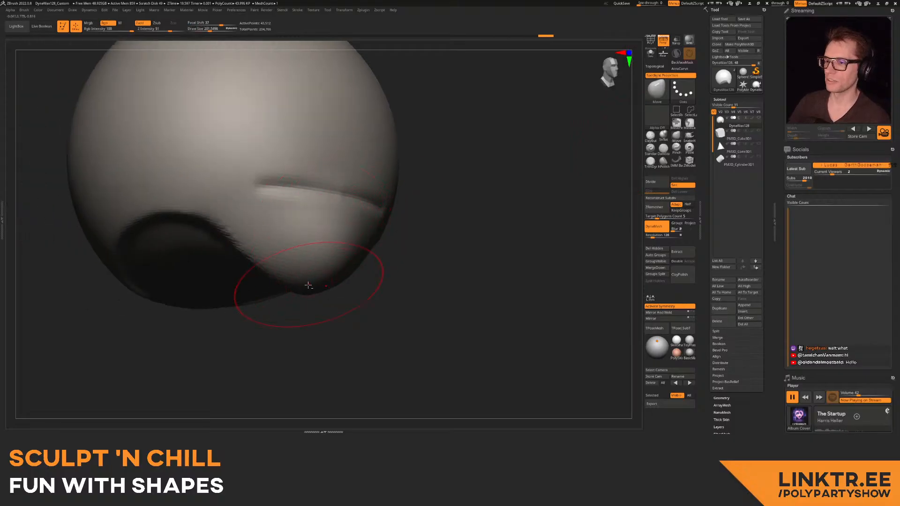
pyautogui.moveTo(322, 236); pyautogui.dragTo(325, 248, button='right')
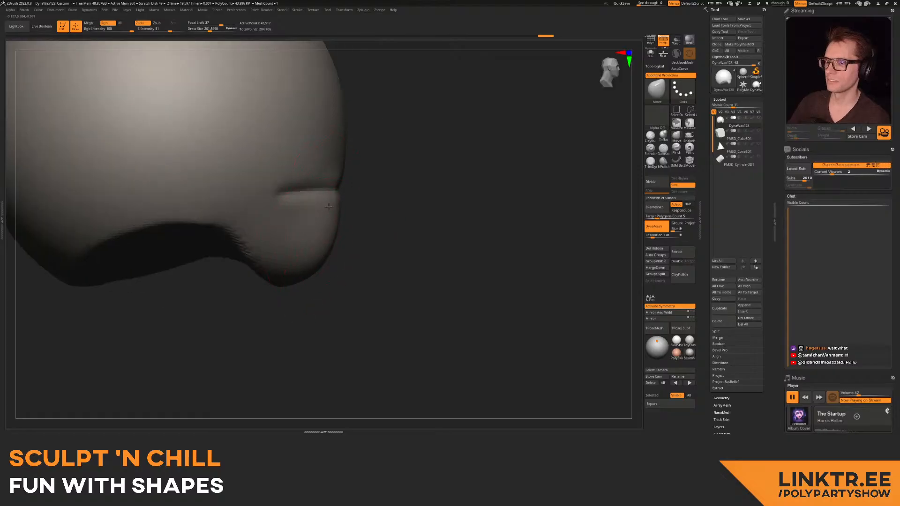
# - Deepen the mouth line with repeated DamStandard strokes to open a gap between the lips
pyautogui.click(663, 148)
pyautogui.moveTo(335, 187); pyautogui.dragTo(287, 184, button='right')
pyautogui.press('s')
pyautogui.click(295, 186)
pyautogui.moveTo(278, 186); pyautogui.dragTo(396, 190)
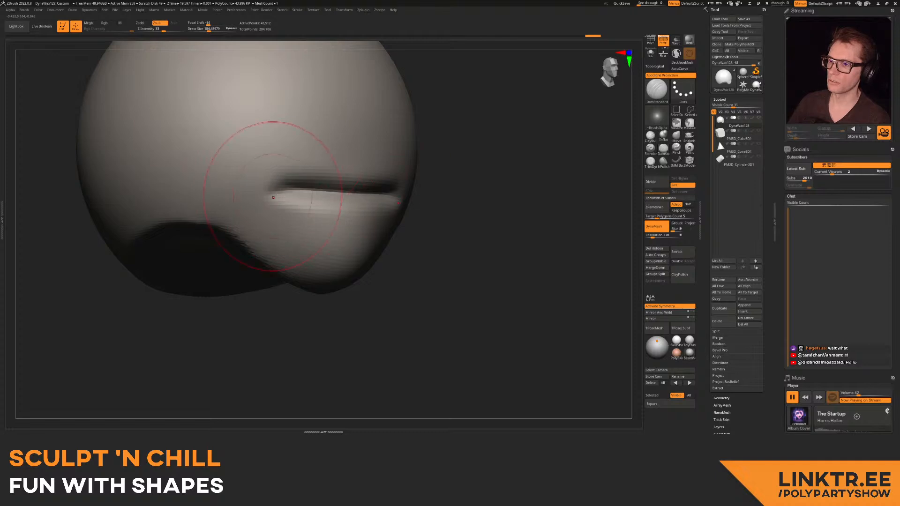
pyautogui.moveTo(287, 187); pyautogui.dragTo(400, 193)
# - Sharpen the lip corners and carve two symmetrical vertical creases down from the mouth toward the chin
pyautogui.moveTo(282, 182)
pyautogui.keyDown('alt'); pyautogui.mouseDown(button='right')
pyautogui.moveTo(244, 202)
pyautogui.moveTo(258, 223)
pyautogui.mouseUp(button='right'); pyautogui.keyUp('alt')
pyautogui.press('s')
pyautogui.click(241, 193)
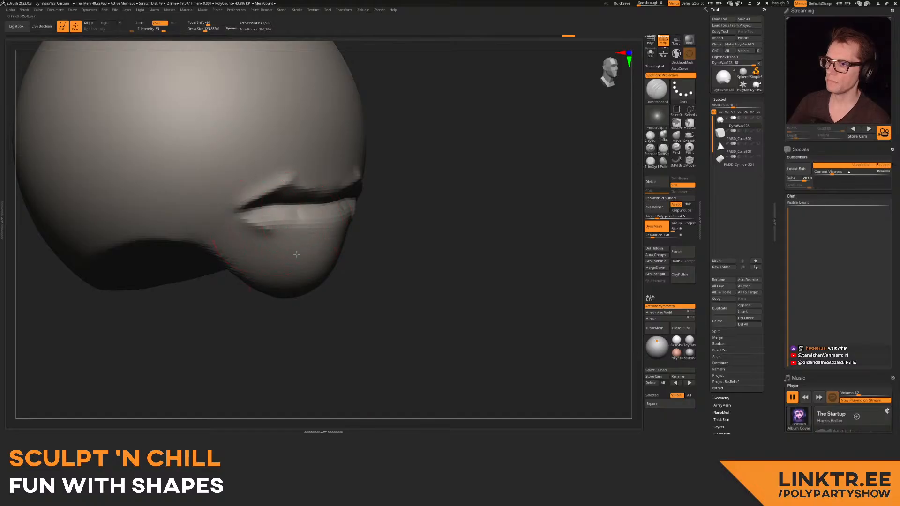
pyautogui.moveTo(312, 236); pyautogui.dragTo(277, 216, button='right')
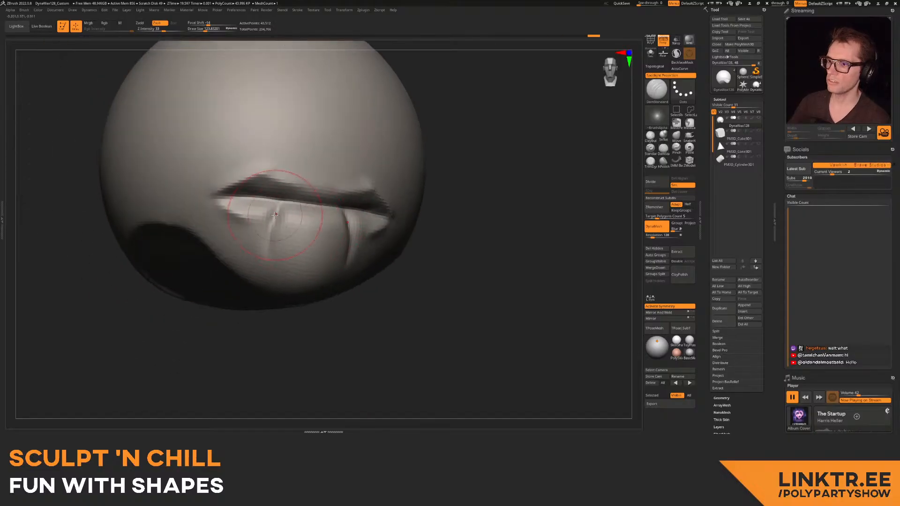
pyautogui.moveTo(271, 253)
pyautogui.mouseDown(button='right')
pyautogui.moveTo(313, 224)
pyautogui.moveTo(281, 225)
pyautogui.moveTo(333, 211)
pyautogui.mouseUp(button='right')
pyautogui.moveTo(279, 187)
pyautogui.keyDown('shift'); pyautogui.mouseDown(button='right')
pyautogui.moveTo(264, 186)
pyautogui.moveTo(272, 193)
pyautogui.mouseUp(button='right'); pyautogui.keyUp('shift')
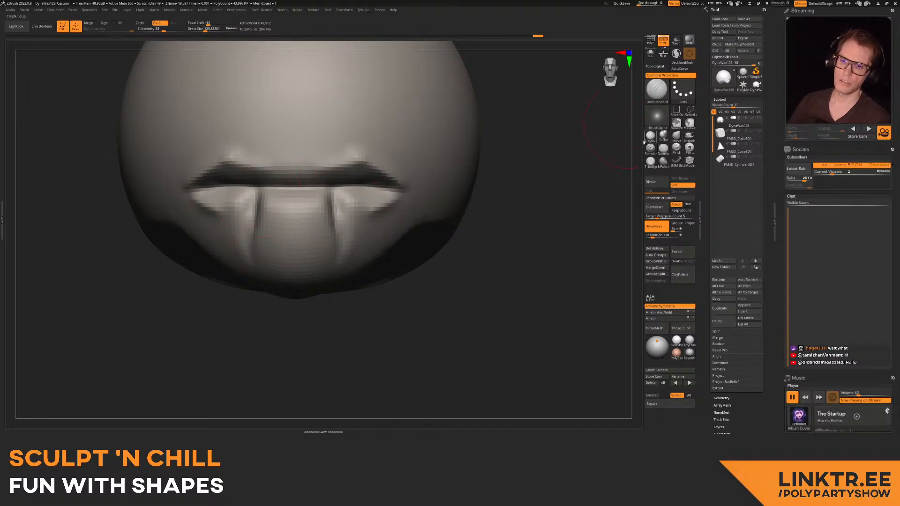
# - Paint a mask over the area between the two vertical creases below the mouth and invert it
pyautogui.click(678, 138)
pyautogui.press('s')
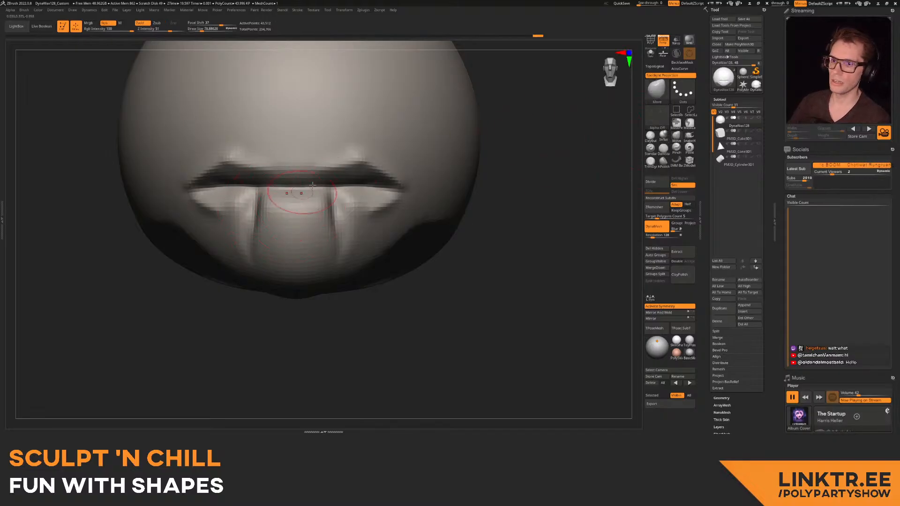
pyautogui.press('ctrl')
pyautogui.keyDown('ctrl'); pyautogui.click(680, 124); pyautogui.keyUp('ctrl')
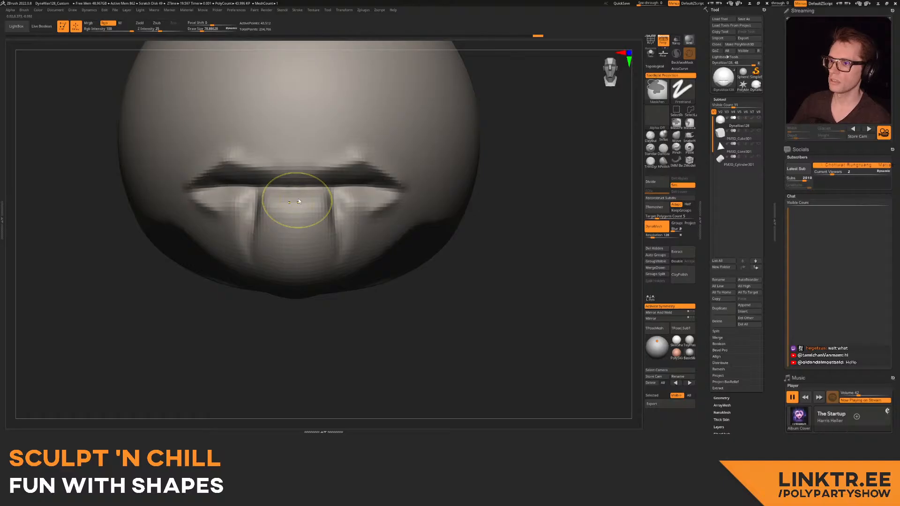
pyautogui.press('s')
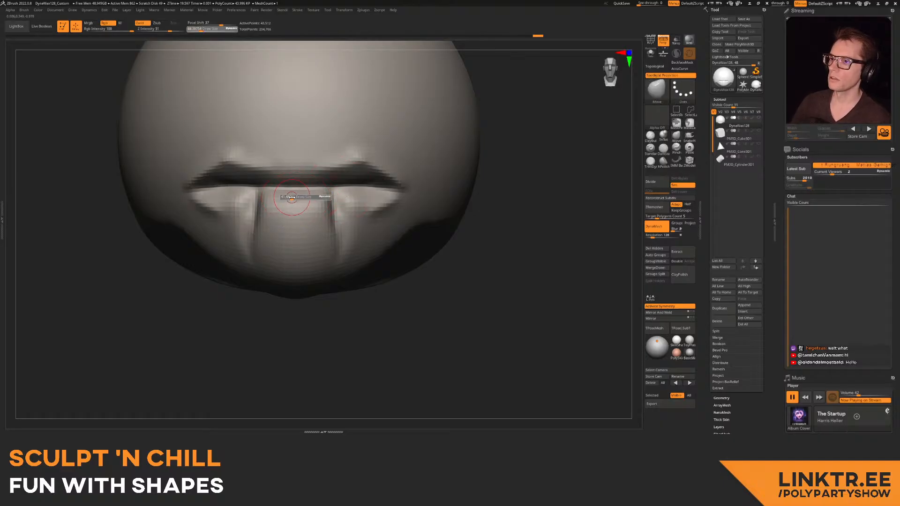
pyautogui.press('ctrl')
pyautogui.moveTo(268, 194)
pyautogui.keyDown('ctrl'); pyautogui.mouseDown()
pyautogui.moveTo(275, 244)
pyautogui.moveTo(301, 240)
pyautogui.mouseUp(); pyautogui.keyUp('ctrl')
pyautogui.moveTo(303, 234); pyautogui.dragTo(359, 210, button='right')
pyautogui.keyDown('ctrl'); pyautogui.click(401, 236); pyautogui.keyUp('ctrl')
# - Pull the unmasked center patch forward out of the mouth with an enlarged Move brush and clear the mask
pyautogui.press(']')
pyautogui.press(']')
pyautogui.press(']')
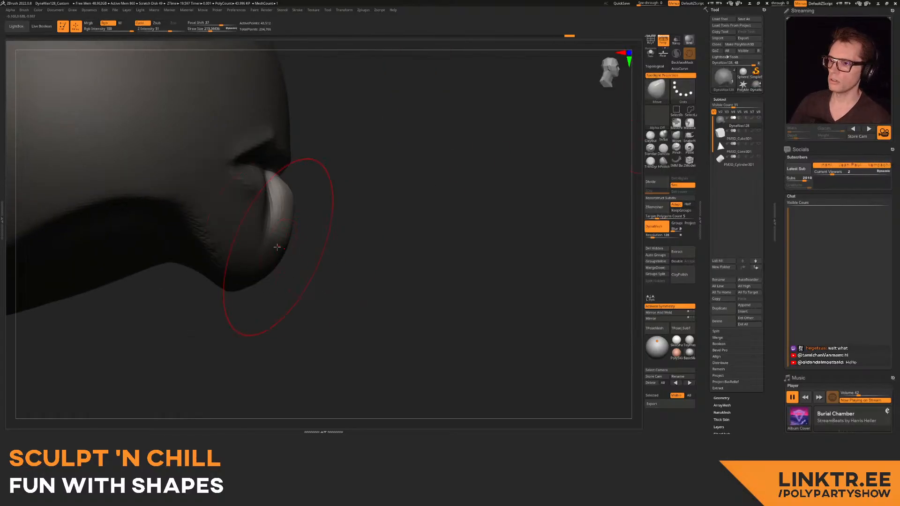
pyautogui.moveTo(283, 241); pyautogui.dragTo(311, 240)
pyautogui.moveTo(410, 184); pyautogui.dragTo(342, 202, button='right')
pyautogui.keyDown('ctrl'); pyautogui.click(134, 321); pyautogui.keyUp('ctrl')
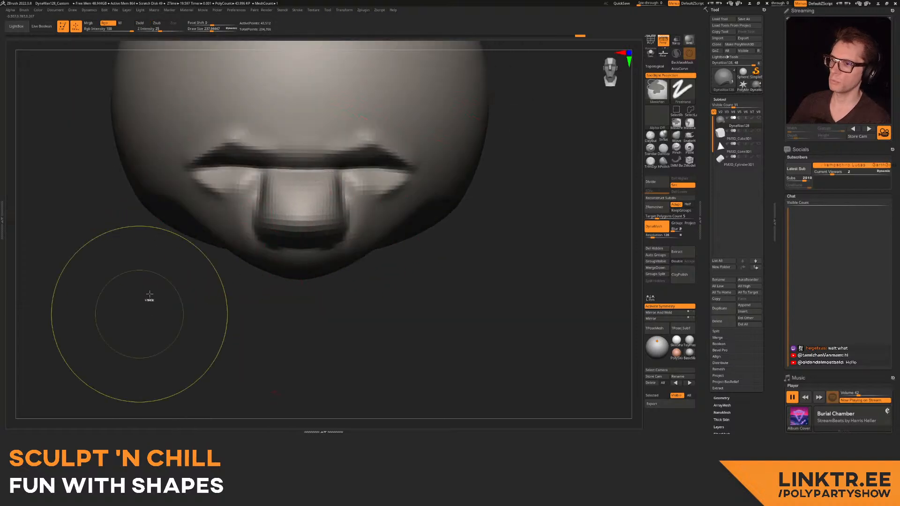
# - Reshape the upper lip edge and mouth corners with a smaller Move brush
pyautogui.moveTo(235, 167); pyautogui.dragTo(242, 172)
pyautogui.moveTo(245, 173); pyautogui.dragTo(268, 165, button='right')
pyautogui.press('s')
pyautogui.moveTo(263, 166); pyautogui.dragTo(261, 167)
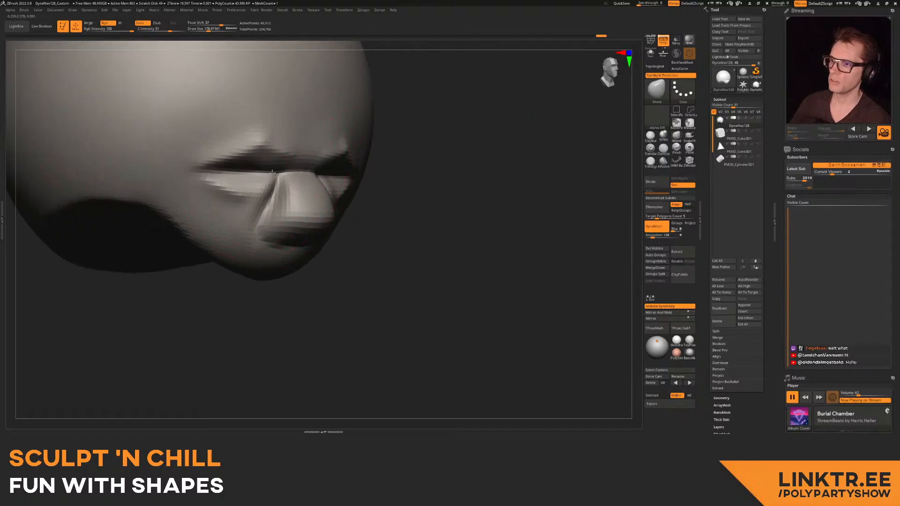
pyautogui.moveTo(271, 166); pyautogui.dragTo(254, 168, button='right')
pyautogui.press('s')
pyautogui.moveTo(210, 171); pyautogui.dragTo(219, 172)
pyautogui.moveTo(260, 140); pyautogui.dragTo(272, 159)
# - Nudge the outer parts of the lower lip inward with the Move brush
pyautogui.moveTo(276, 157); pyautogui.dragTo(262, 156, button='right')
pyautogui.moveTo(228, 187); pyautogui.dragTo(245, 190)
pyautogui.moveTo(252, 197); pyautogui.dragTo(254, 193)
# - Round the sides and lower edge of the protruding center patch with a small Move brush
pyautogui.moveTo(277, 180); pyautogui.dragTo(269, 179, button='right')
pyautogui.press('s')
pyautogui.moveTo(270, 213); pyautogui.dragTo(270, 241)
pyautogui.moveTo(282, 241)
pyautogui.mouseDown()
pyautogui.moveTo(288, 228)
pyautogui.moveTo(270, 225)
pyautogui.mouseUp()
pyautogui.press('s')
pyautogui.moveTo(291, 193); pyautogui.dragTo(289, 193)
pyautogui.moveTo(284, 193); pyautogui.dragTo(274, 202)
pyautogui.moveTo(264, 210); pyautogui.dragTo(243, 187, button='right')
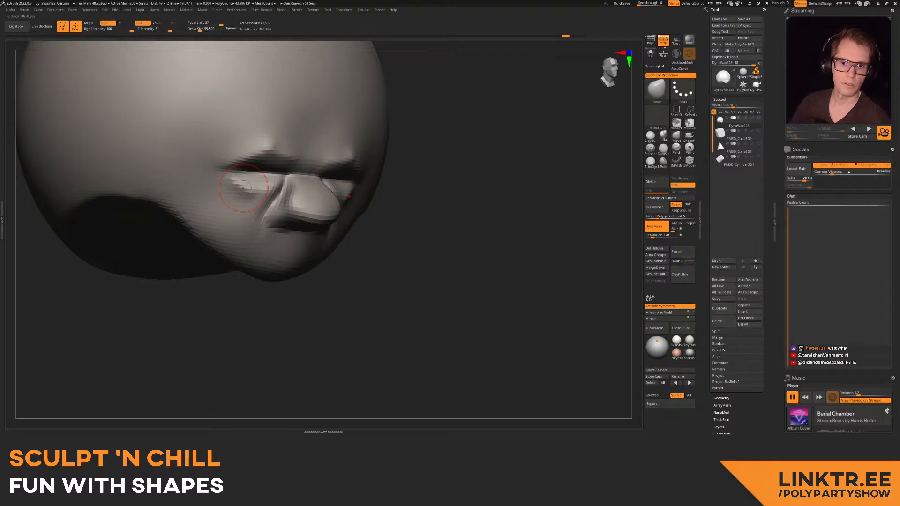
pyautogui.moveTo(244, 187)
pyautogui.mouseDown(button='right')
pyautogui.moveTo(269, 205)
pyautogui.moveTo(294, 194)
pyautogui.moveTo(322, 200)
pyautogui.moveTo(311, 205)
pyautogui.moveTo(291, 187)
pyautogui.mouseUp(button='right')
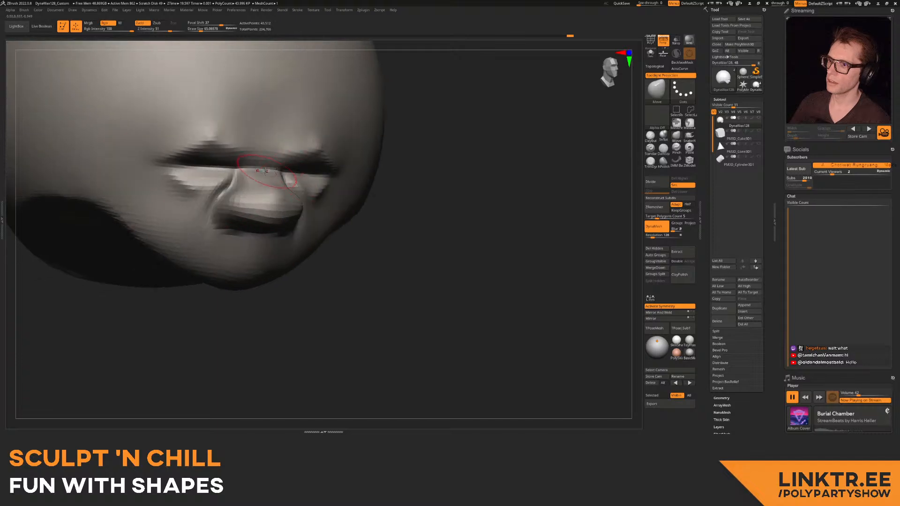
# - Smooth the bridge above the protruding center patch and reshape the hollows and cheeks beside it with the Move brush
pyautogui.keyDown('shift'); pyautogui.moveTo(244, 163); pyautogui.dragTo(225, 154); pyautogui.keyUp('shift')
pyautogui.moveTo(224, 153); pyautogui.dragTo(206, 149, button='right')
pyautogui.moveTo(207, 142); pyautogui.dragTo(206, 150)
pyautogui.moveTo(172, 174)
pyautogui.mouseDown()
pyautogui.moveTo(192, 181)
pyautogui.moveTo(206, 153)
pyautogui.moveTo(215, 196)
pyautogui.mouseUp()
pyautogui.press('s')
pyautogui.keyDown('ctrl'); pyautogui.moveTo(219, 198); pyautogui.dragTo(234, 188, button='right'); pyautogui.keyUp('ctrl')
pyautogui.moveTo(234, 187)
pyautogui.mouseDown(button='right')
pyautogui.moveTo(276, 181)
pyautogui.moveTo(263, 174)
pyautogui.moveTo(257, 201)
pyautogui.moveTo(243, 211)
pyautogui.mouseUp(button='right')
pyautogui.press('s')
pyautogui.moveTo(237, 192); pyautogui.dragTo(226, 193)
pyautogui.keyDown('shift'); pyautogui.moveTo(179, 223); pyautogui.dragTo(182, 229); pyautogui.keyUp('shift')
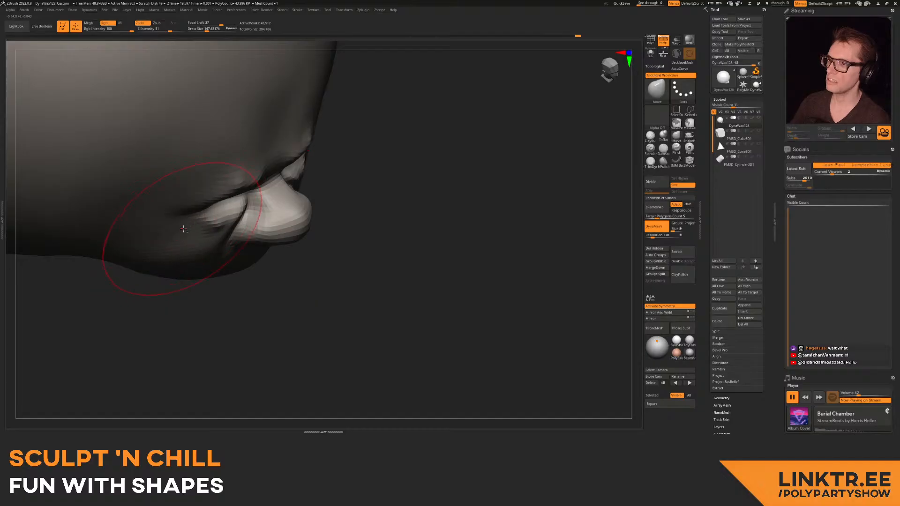
# - Try to carve a mouth line and lower lip crease beneath the nose with the DamStandard brush
pyautogui.moveTo(239, 225); pyautogui.dragTo(306, 165, button='right')
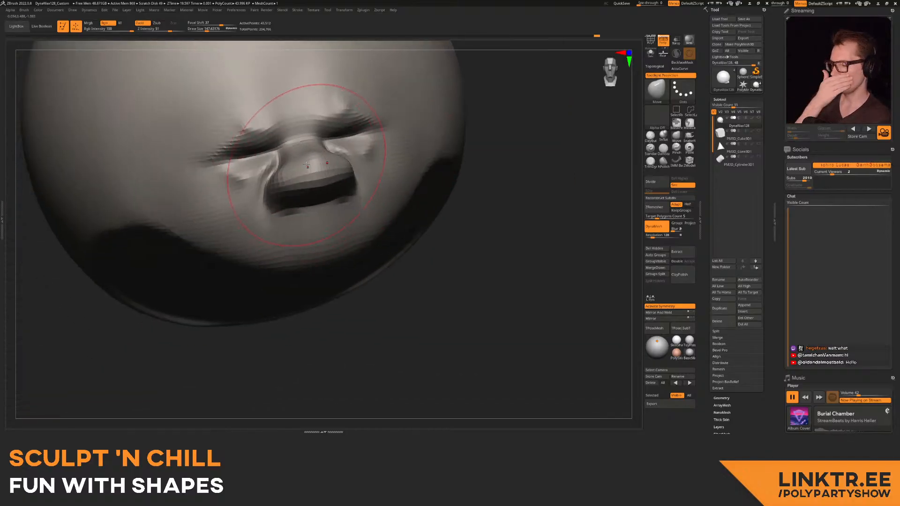
pyautogui.click(663, 148)
pyautogui.moveTo(283, 230)
pyautogui.mouseDown(button='right')
pyautogui.moveTo(293, 190)
pyautogui.moveTo(309, 194)
pyautogui.mouseUp(button='right')
pyautogui.press('s')
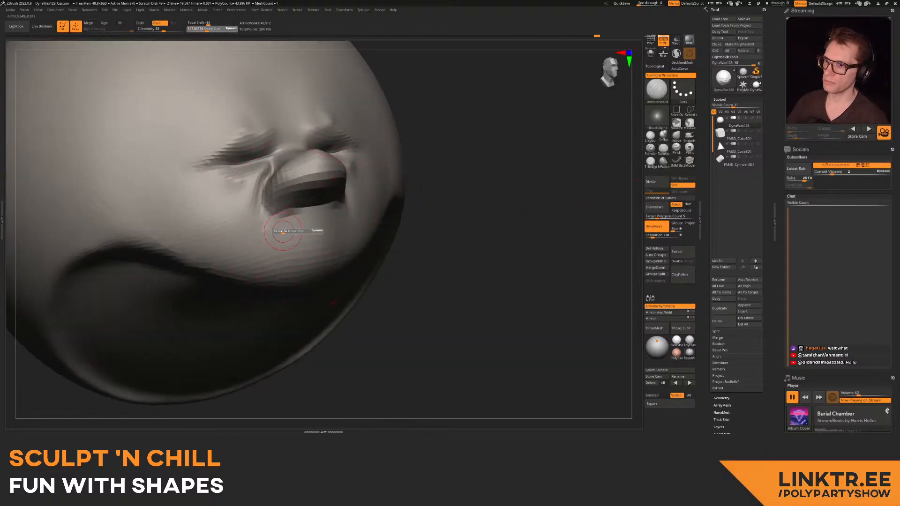
pyautogui.moveTo(258, 236); pyautogui.dragTo(352, 224)
pyautogui.moveTo(375, 224)
pyautogui.mouseDown(button='right')
pyautogui.moveTo(336, 214)
pyautogui.moveTo(300, 227)
pyautogui.mouseUp(button='right')
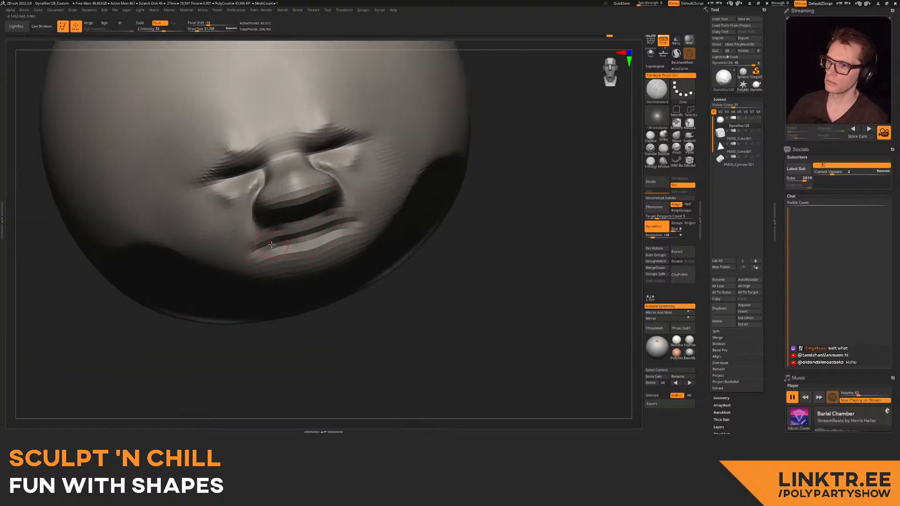
pyautogui.hotkey('ctrl', 'z')
pyautogui.hotkey('ctrl', 'z')
pyautogui.hotkey('ctrl', 'z')
# - Raise the DynaMesh resolution to 256 and remesh the head
pyautogui.moveTo(467, 245); pyautogui.dragTo(487, 237, button='right')
pyautogui.hotkey('ctrl', 'shift', 'z')
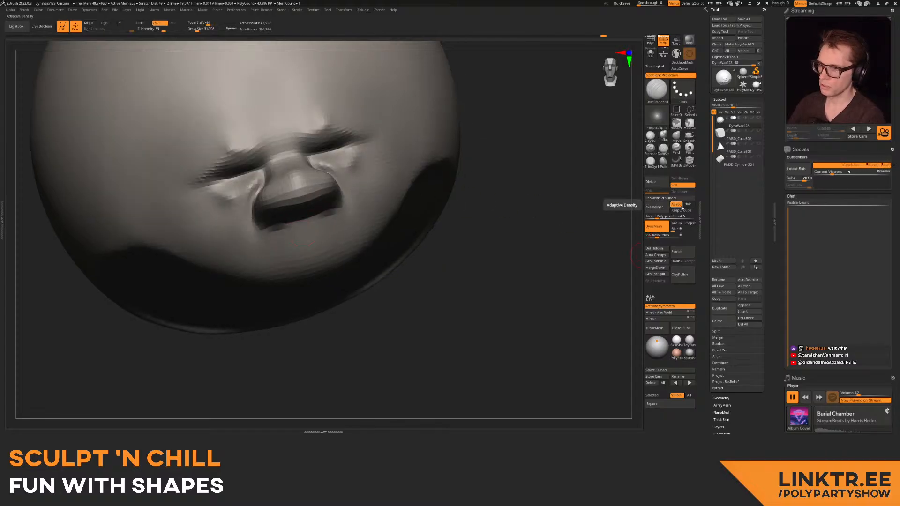
pyautogui.press('Return')
pyautogui.keyDown('ctrl'); pyautogui.moveTo(534, 224); pyautogui.dragTo(487, 236); pyautogui.keyUp('ctrl')
# - Carve the mouth line and the surrounding creases from the sides of the nose down to the chin with the DamStandard brush
pyautogui.moveTo(316, 246); pyautogui.dragTo(281, 234, button='right')
pyautogui.moveTo(260, 244); pyautogui.dragTo(350, 222)
pyautogui.moveTo(342, 198); pyautogui.dragTo(323, 185, button='right')
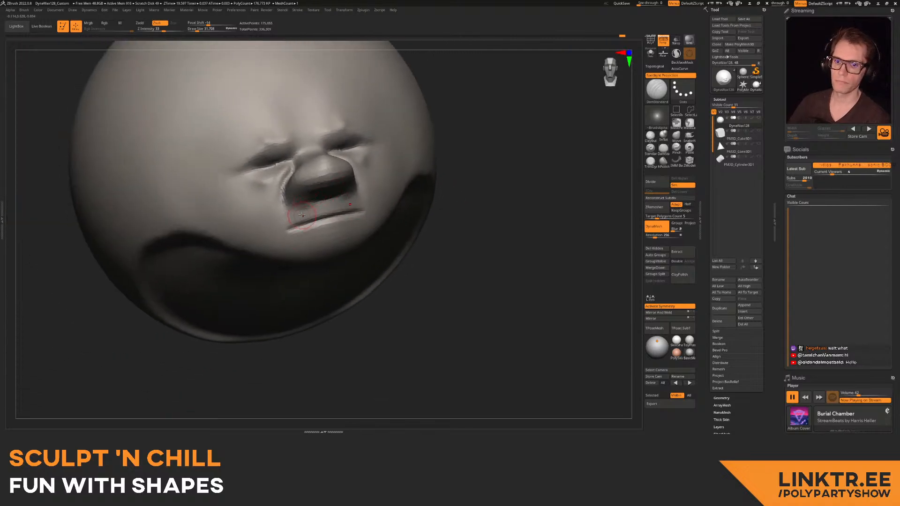
pyautogui.moveTo(316, 217)
pyautogui.mouseDown(button='right')
pyautogui.moveTo(330, 217)
pyautogui.moveTo(310, 241)
pyautogui.moveTo(273, 215)
pyautogui.mouseUp(button='right')
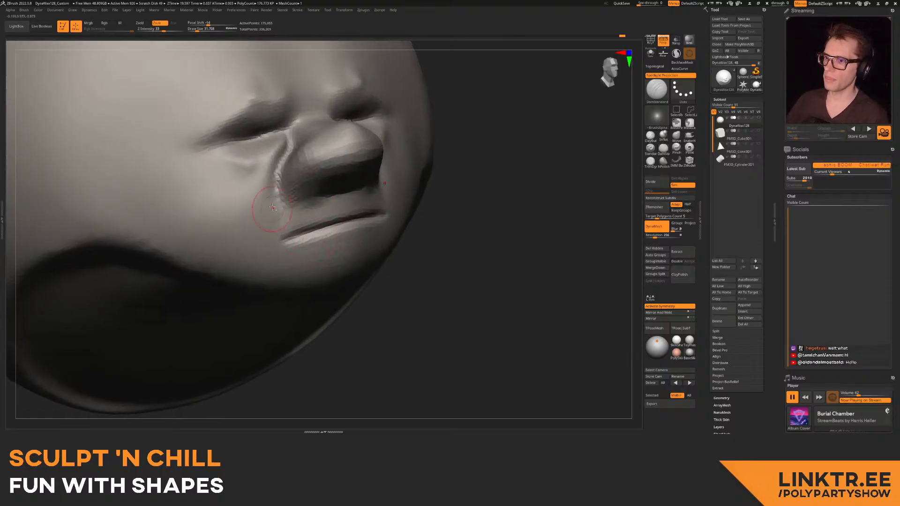
pyautogui.moveTo(276, 167); pyautogui.dragTo(261, 244)
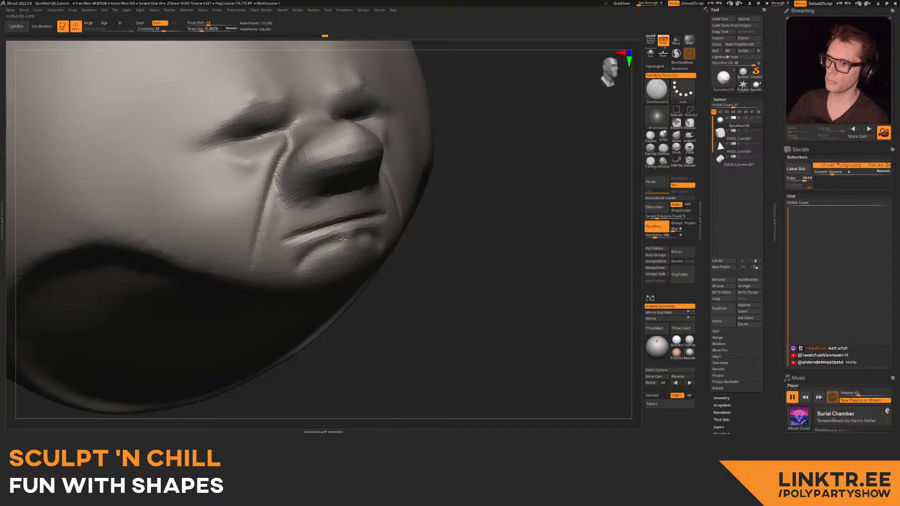
pyautogui.moveTo(291, 238); pyautogui.dragTo(323, 226)
# - Sketch guide lines back from the brow and nose base across the side of the head and outline an ear with DamStandard
pyautogui.moveTo(324, 227)
pyautogui.keyDown('ctrl'); pyautogui.mouseDown(button='right')
pyautogui.moveTo(339, 201)
pyautogui.moveTo(291, 194)
pyautogui.moveTo(370, 193)
pyautogui.moveTo(338, 197)
pyautogui.moveTo(341, 211)
pyautogui.moveTo(343, 192)
pyautogui.mouseUp(button='right'); pyautogui.keyUp('ctrl')
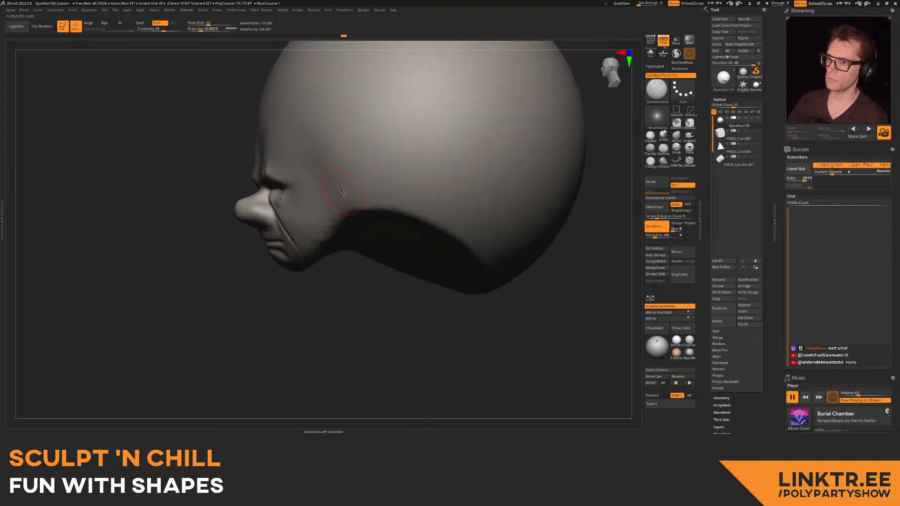
pyautogui.moveTo(247, 233); pyautogui.dragTo(268, 223, button='right')
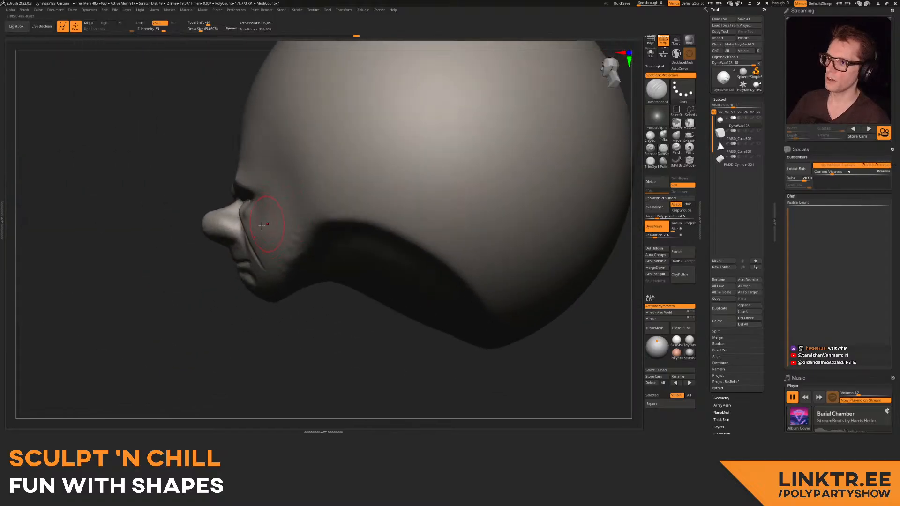
pyautogui.moveTo(224, 244); pyautogui.dragTo(367, 240)
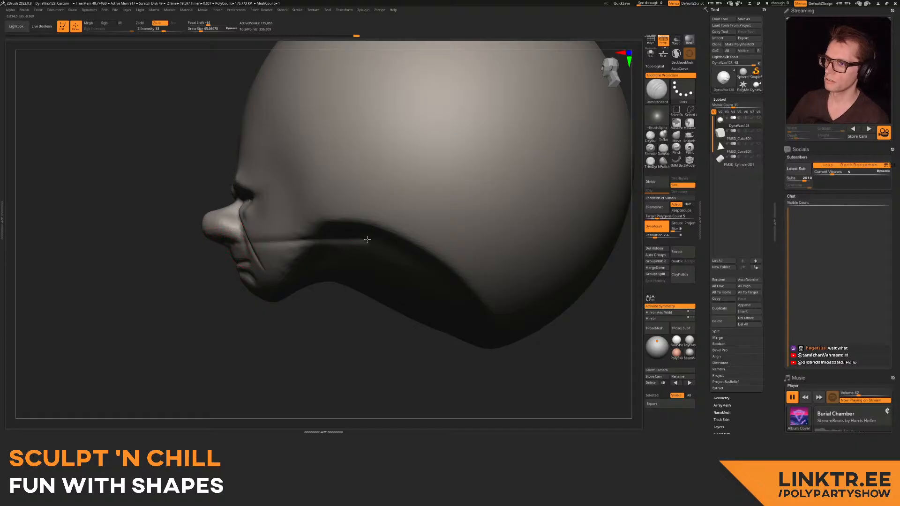
pyautogui.moveTo(271, 197); pyautogui.dragTo(361, 195)
pyautogui.moveTo(299, 237); pyautogui.dragTo(218, 265, button='right')
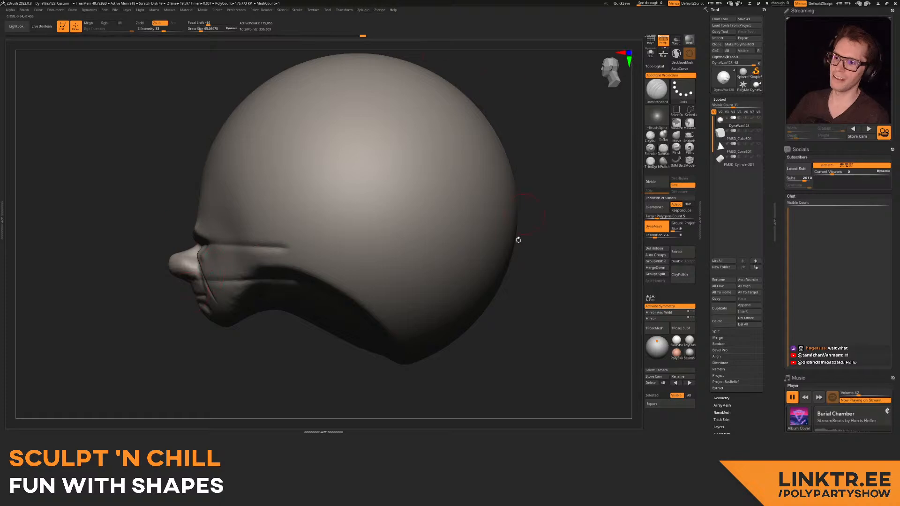
pyautogui.moveTo(201, 207); pyautogui.dragTo(202, 187, button='right')
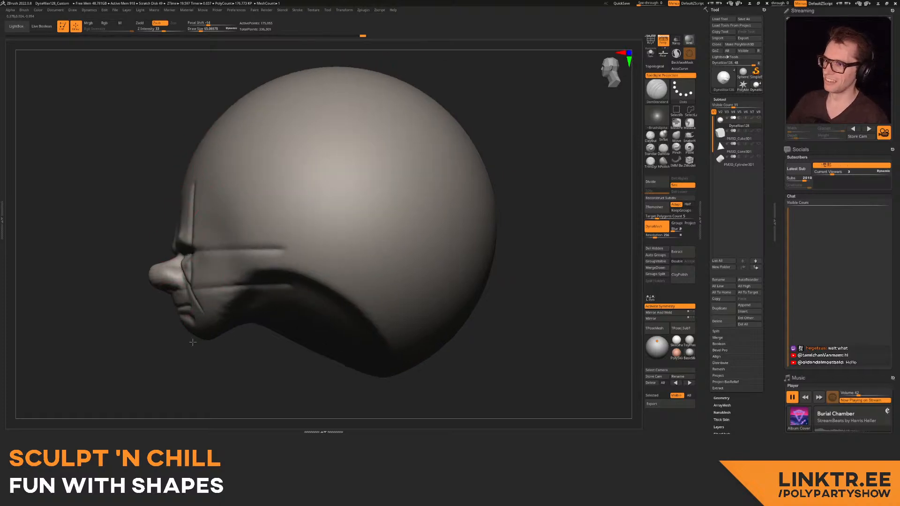
pyautogui.moveTo(504, 210); pyautogui.dragTo(311, 275, button='right')
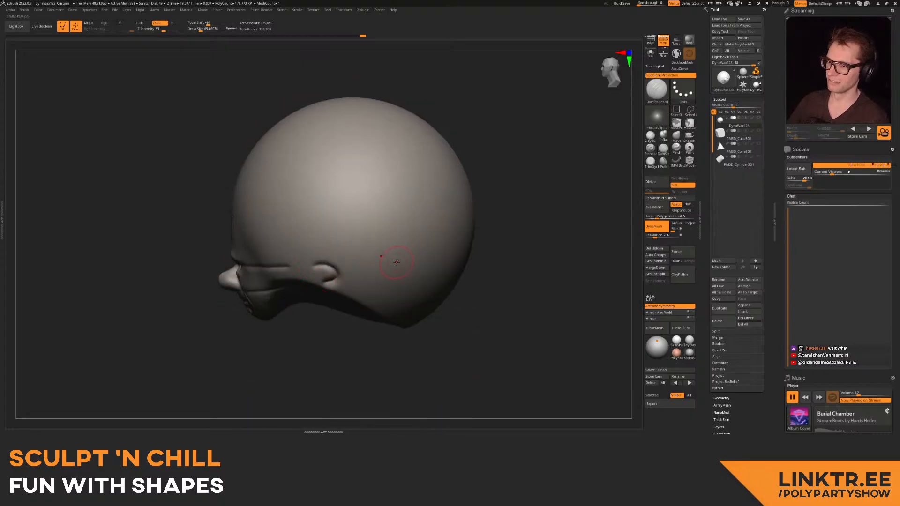
pyautogui.moveTo(332, 263)
pyautogui.mouseDown(button='right')
pyautogui.moveTo(302, 291)
pyautogui.moveTo(382, 229)
pyautogui.moveTo(340, 228)
pyautogui.mouseUp(button='right')
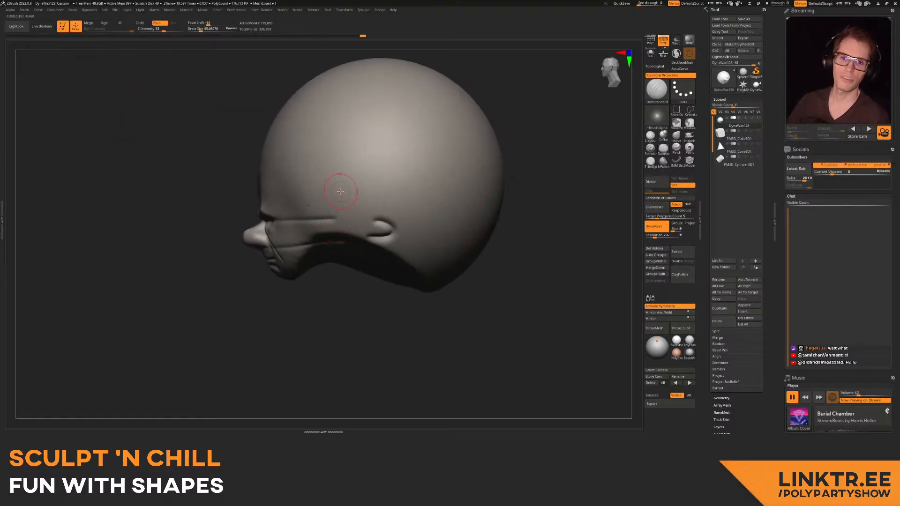
# - Undo the ear outline and the guide lines on the side of the head
pyautogui.moveTo(304, 253)
pyautogui.keyDown('ctrl'); pyautogui.mouseDown(button='right')
pyautogui.moveTo(321, 237)
pyautogui.moveTo(349, 248)
pyautogui.moveTo(362, 206)
pyautogui.mouseUp(button='right'); pyautogui.keyUp('ctrl')
pyautogui.hotkey('ctrl', 'z')
pyautogui.hotkey('ctrl', 'z')
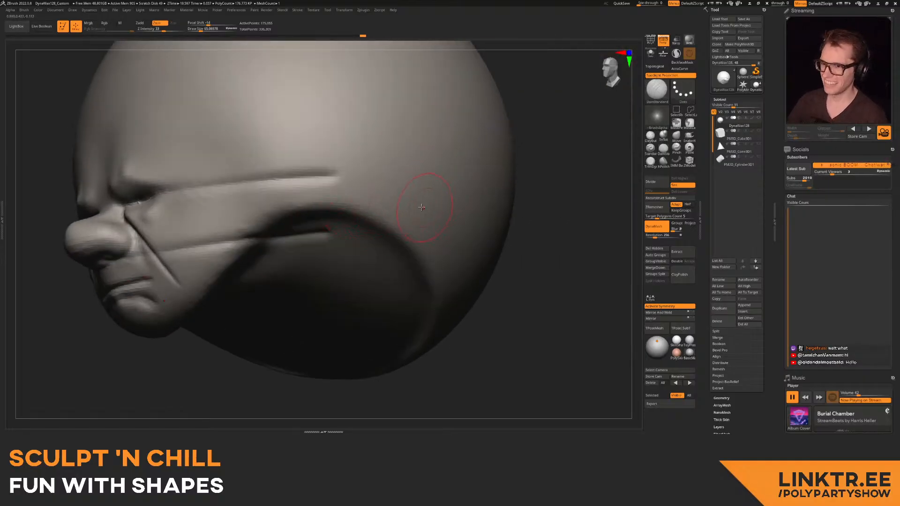
pyautogui.moveTo(420, 200); pyautogui.dragTo(397, 197, button='right')
pyautogui.hotkey('ctrl', 'z')
pyautogui.hotkey('ctrl', 'z')
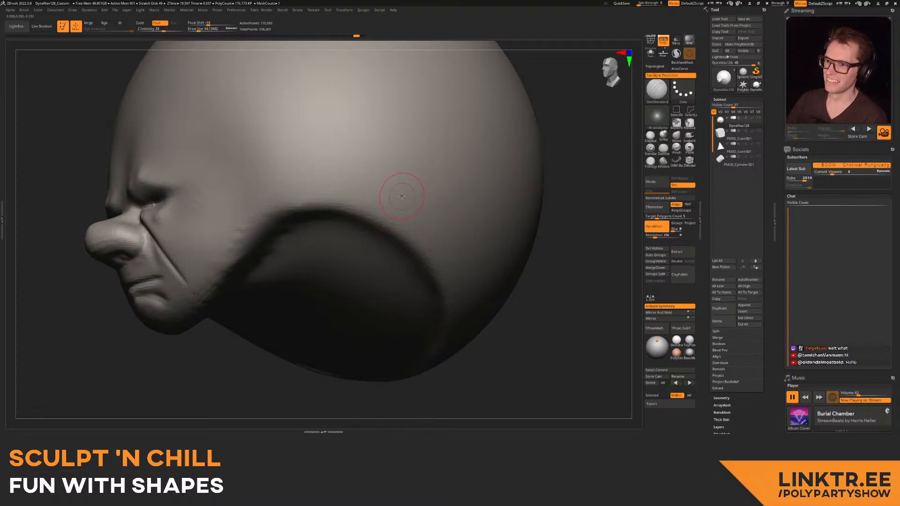
# - Pull a round patch, isolated with an inverted mask, out of the side of the head as an ear and clear the mask
pyautogui.keyDown('ctrl'); pyautogui.moveTo(403, 192); pyautogui.dragTo(414, 193); pyautogui.keyUp('ctrl')
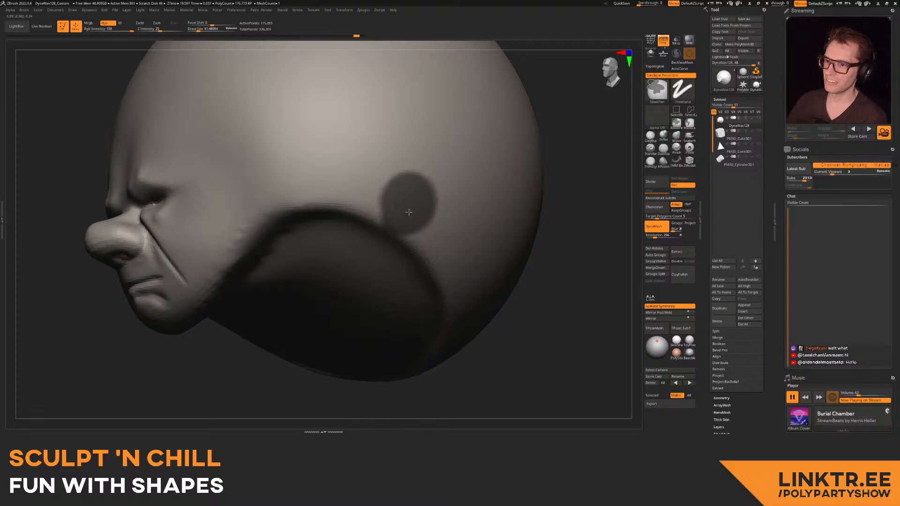
pyautogui.hotkey('ctrl', 'i')
pyautogui.press('w')
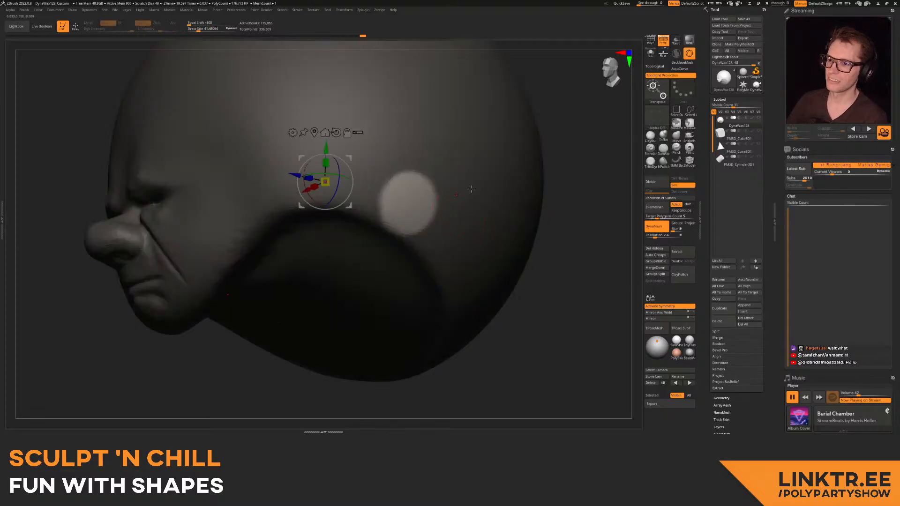
pyautogui.click(689, 53)
pyautogui.click(392, 183)
pyautogui.moveTo(393, 203); pyautogui.dragTo(397, 267)
pyautogui.moveTo(442, 207); pyautogui.dragTo(403, 206, button='right')
pyautogui.moveTo(402, 203)
pyautogui.mouseDown()
pyautogui.moveTo(384, 204)
pyautogui.moveTo(392, 203)
pyautogui.mouseUp()
pyautogui.press('q')
pyautogui.keyDown('ctrl'); pyautogui.moveTo(271, 355); pyautogui.dragTo(271, 363); pyautogui.keyUp('ctrl')
# - Carve a groove around the back of the ear's base with an enlarged DamStandard brush
pyautogui.moveTo(410, 237)
pyautogui.mouseDown(button='right')
pyautogui.moveTo(347, 192)
pyautogui.moveTo(377, 213)
pyautogui.moveTo(380, 193)
pyautogui.mouseUp(button='right')
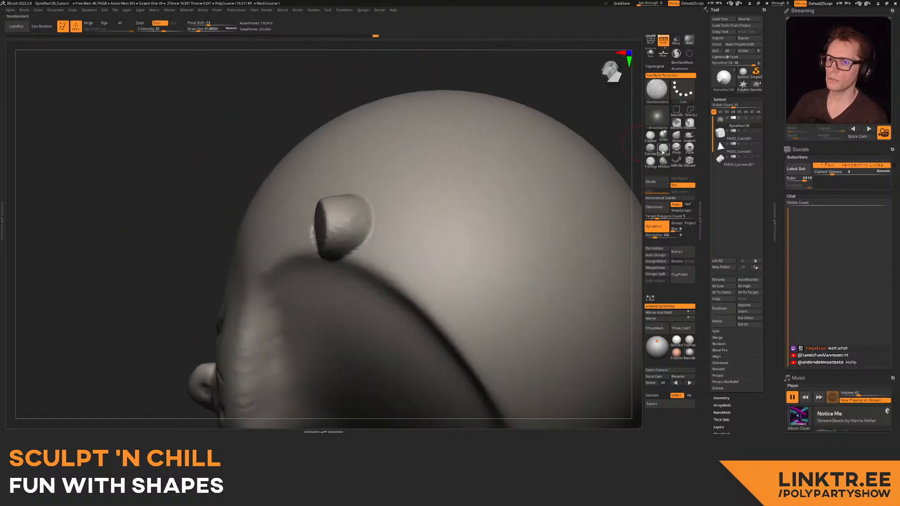
pyautogui.click(666, 151)
pyautogui.press('s')
pyautogui.moveTo(359, 245)
pyautogui.mouseDown()
pyautogui.moveTo(368, 245)
pyautogui.moveTo(357, 200)
pyautogui.mouseUp()
pyautogui.moveTo(334, 194); pyautogui.dragTo(338, 213, button='right')
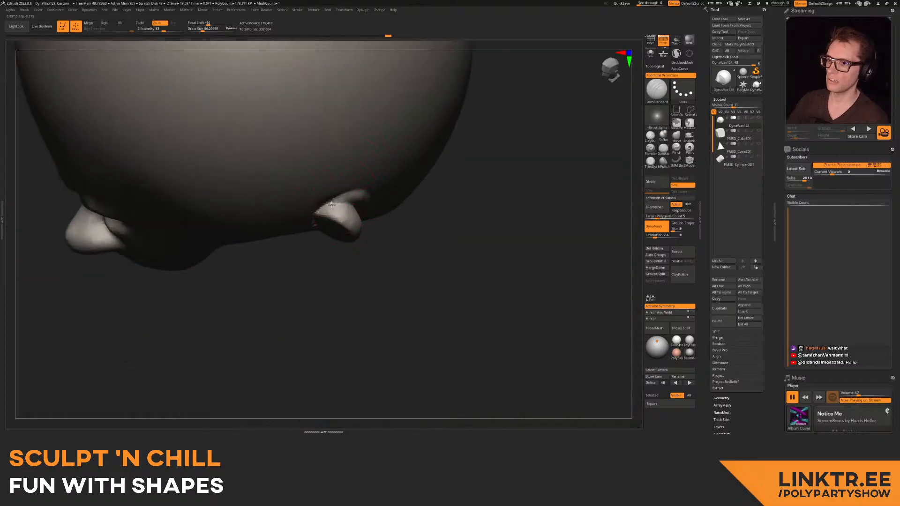
pyautogui.moveTo(396, 234); pyautogui.dragTo(362, 189, button='right')
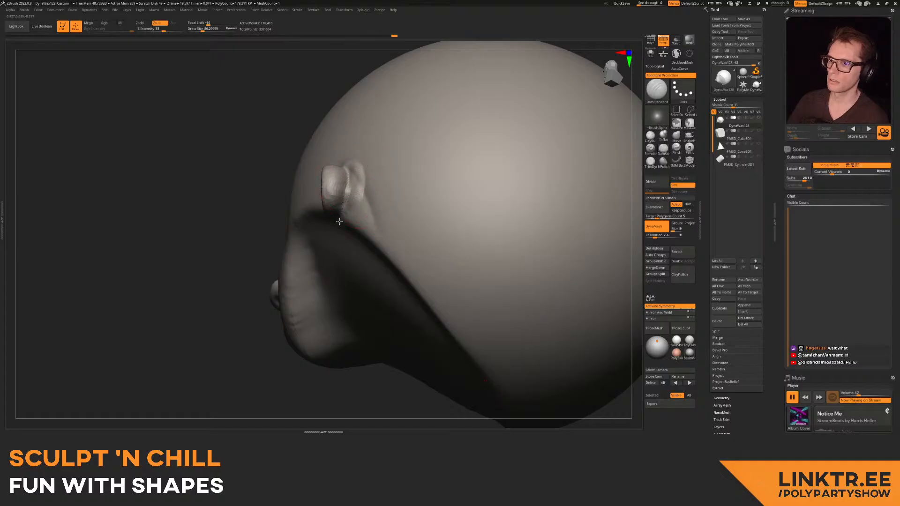
pyautogui.moveTo(321, 167)
pyautogui.mouseDown(button='right')
pyautogui.moveTo(431, 160)
pyautogui.moveTo(371, 207)
pyautogui.mouseUp(button='right')
pyautogui.press('ctrl')
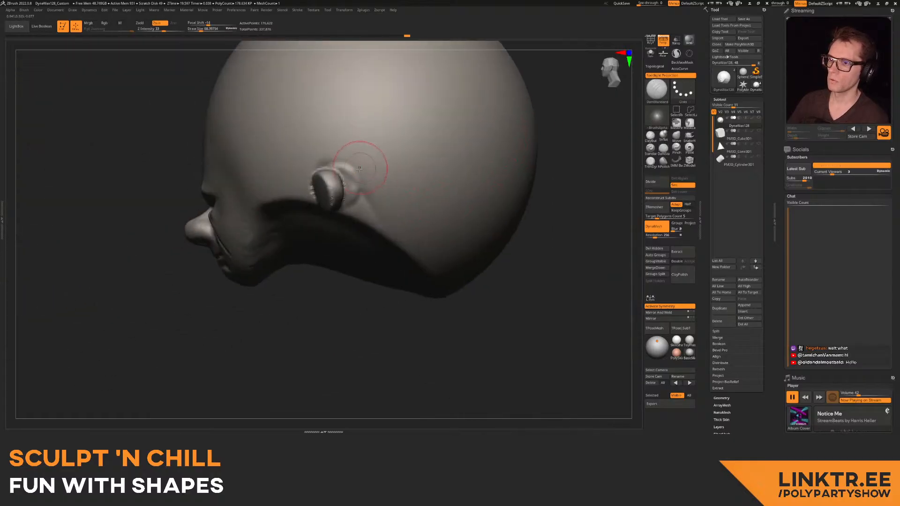
pyautogui.press('shift')
pyautogui.keyDown('ctrl'); pyautogui.moveTo(343, 233); pyautogui.dragTo(328, 201, button='right'); pyautogui.keyUp('ctrl')
pyautogui.moveTo(328, 202)
pyautogui.mouseDown(button='right')
pyautogui.moveTo(385, 205)
pyautogui.moveTo(349, 188)
pyautogui.moveTo(377, 173)
pyautogui.moveTo(366, 174)
pyautogui.mouseUp(button='right')
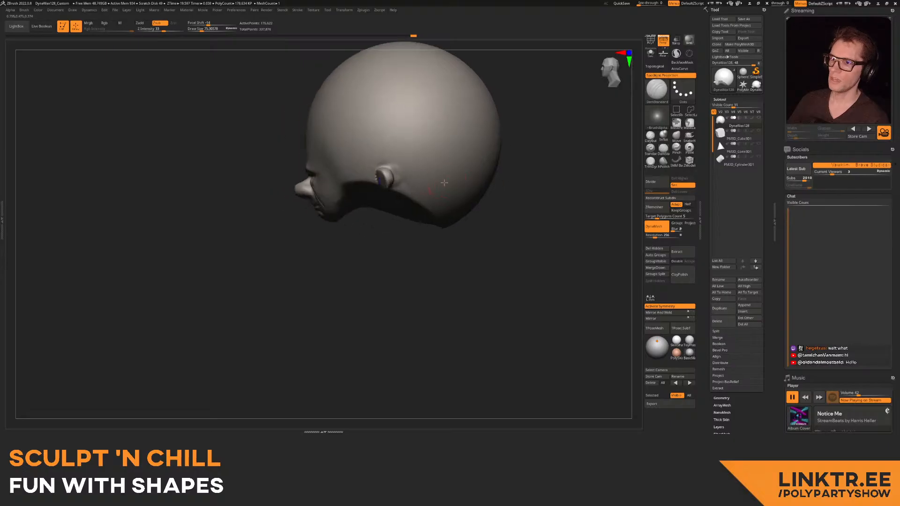
# - Give the ClayBuildup brush a round alpha
pyautogui.keyDown('alt'); pyautogui.moveTo(456, 184); pyautogui.dragTo(390, 184, button='right'); pyautogui.keyUp('alt')
pyautogui.click(650, 136)
pyautogui.moveTo(313, 175); pyautogui.dragTo(356, 167, button='right')
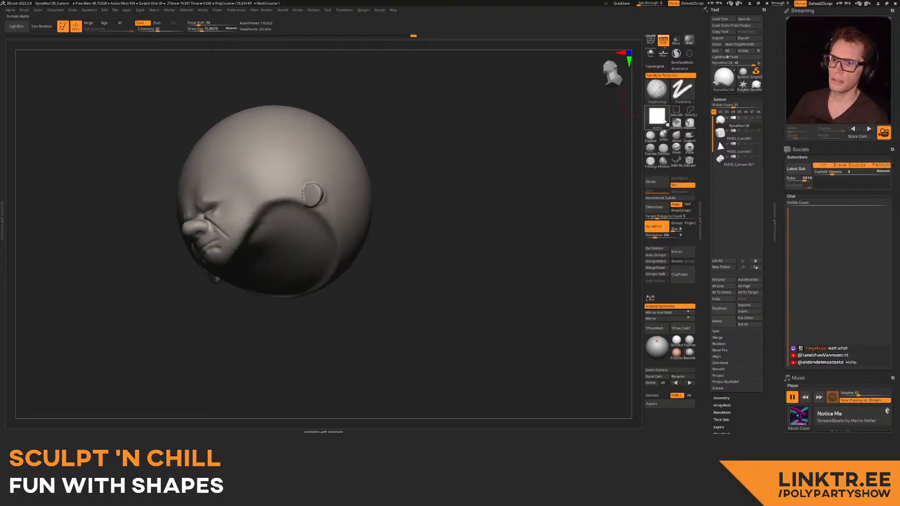
pyautogui.click(657, 116)
pyautogui.click(492, 146)
# - Build up the neck and jaw hollow below the ear with a large ClayBuildup brush and smooth the transition
pyautogui.moveTo(500, 144); pyautogui.dragTo(290, 200, button='right')
pyautogui.press('s')
pyautogui.moveTo(286, 203); pyautogui.dragTo(283, 203)
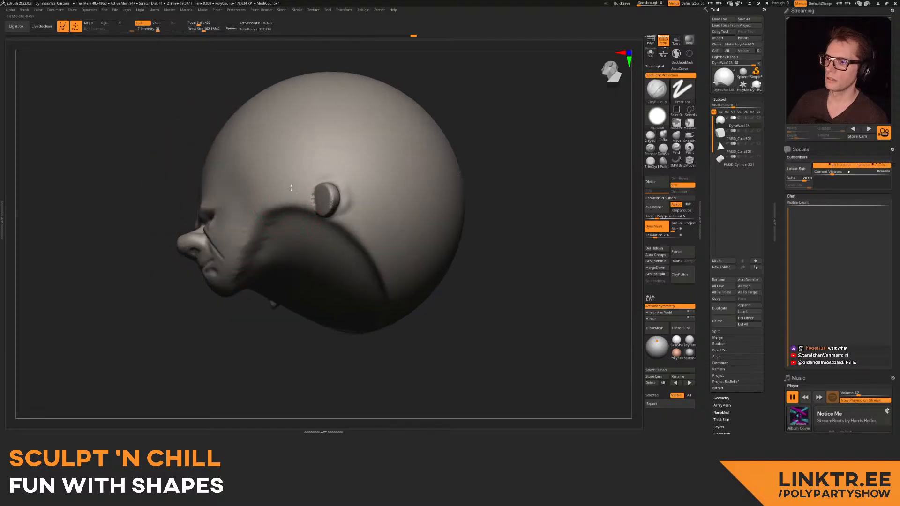
pyautogui.moveTo(340, 224)
pyautogui.mouseDown()
pyautogui.moveTo(389, 267)
pyautogui.moveTo(405, 316)
pyautogui.mouseUp()
pyautogui.press('s')
pyautogui.press('s')
pyautogui.moveTo(350, 240)
pyautogui.mouseDown()
pyautogui.moveTo(379, 248)
pyautogui.moveTo(370, 345)
pyautogui.mouseUp()
pyautogui.moveTo(396, 286)
pyautogui.keyDown('shift'); pyautogui.mouseDown()
pyautogui.moveTo(375, 308)
pyautogui.moveTo(414, 312)
pyautogui.moveTo(396, 275)
pyautogui.moveTo(401, 283)
pyautogui.moveTo(399, 239)
pyautogui.mouseUp(); pyautogui.keyUp('shift')
# - Pull the mouth corners back toward the cheek folds and up into a slight smile with the Move brush
pyautogui.keyDown('ctrl'); pyautogui.moveTo(356, 267); pyautogui.dragTo(344, 225, button='right'); pyautogui.keyUp('ctrl')
pyautogui.moveTo(344, 225)
pyautogui.mouseDown(button='right')
pyautogui.moveTo(303, 231)
pyautogui.moveTo(320, 190)
pyautogui.moveTo(324, 248)
pyautogui.mouseUp(button='right')
pyautogui.moveTo(324, 249)
pyautogui.mouseDown(button='right')
pyautogui.moveTo(249, 243)
pyautogui.moveTo(297, 185)
pyautogui.mouseUp(button='right')
pyautogui.moveTo(370, 184)
pyautogui.mouseDown(button='right')
pyautogui.moveTo(318, 195)
pyautogui.moveTo(399, 239)
pyautogui.mouseUp(button='right')
pyautogui.moveTo(399, 239)
pyautogui.keyDown('alt'); pyautogui.mouseDown(button='right')
pyautogui.moveTo(331, 218)
pyautogui.moveTo(326, 199)
pyautogui.moveTo(336, 193)
pyautogui.mouseUp(button='right'); pyautogui.keyUp('alt')
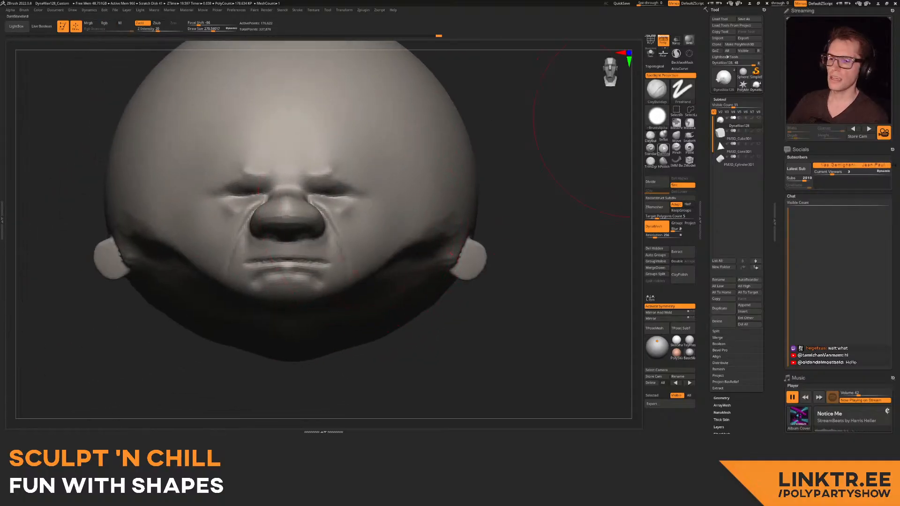
pyautogui.click(676, 136)
pyautogui.moveTo(398, 207)
pyautogui.mouseDown(button='right')
pyautogui.moveTo(313, 234)
pyautogui.moveTo(346, 261)
pyautogui.mouseUp(button='right')
pyautogui.press('s')
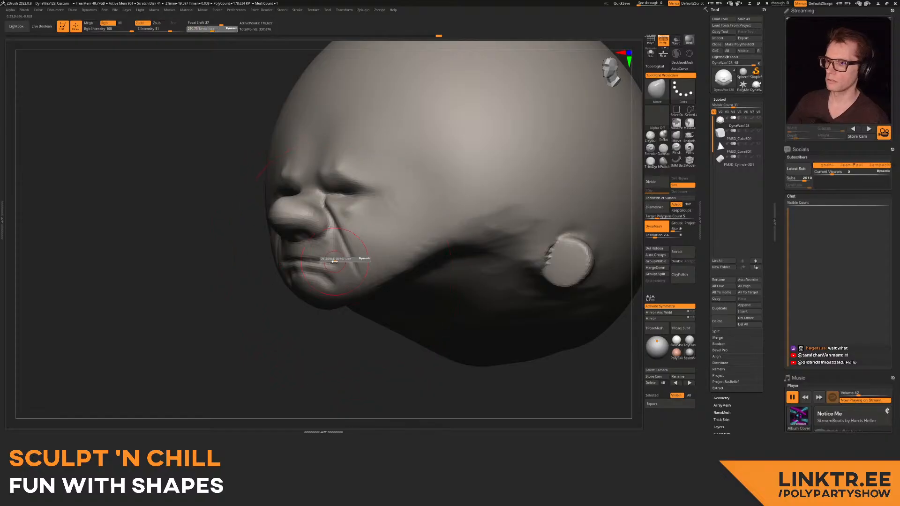
pyautogui.moveTo(345, 262); pyautogui.dragTo(333, 262)
pyautogui.moveTo(334, 263); pyautogui.dragTo(327, 260, button='right')
pyautogui.moveTo(332, 261); pyautogui.dragTo(357, 258)
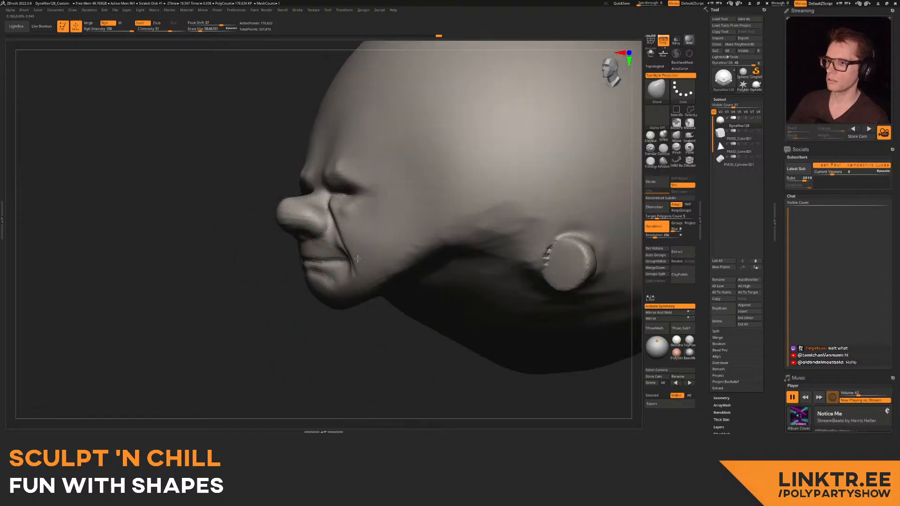
pyautogui.moveTo(346, 261); pyautogui.dragTo(335, 263, button='right')
pyautogui.press('s')
pyautogui.moveTo(332, 262); pyautogui.dragTo(337, 263)
pyautogui.moveTo(343, 264); pyautogui.dragTo(345, 256)
# - Pull the outer parts of the eye hollows outward with the Move brush
pyautogui.moveTo(323, 249); pyautogui.dragTo(351, 240, button='right')
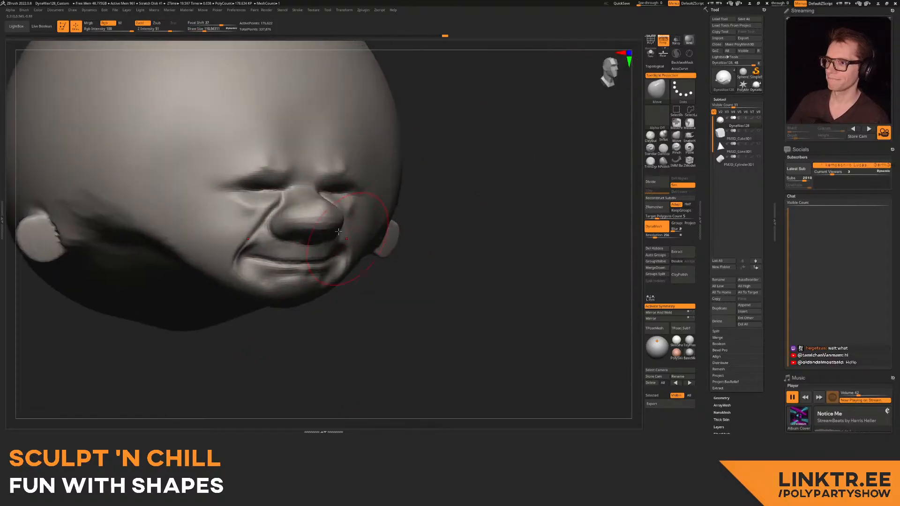
pyautogui.moveTo(266, 172); pyautogui.dragTo(262, 172, button='right')
pyautogui.moveTo(267, 193)
pyautogui.mouseDown()
pyautogui.moveTo(280, 193)
pyautogui.moveTo(257, 168)
pyautogui.moveTo(268, 174)
pyautogui.moveTo(233, 185)
pyautogui.mouseUp()
pyautogui.press('s')
# - Build up the brow ridges and the areas under the eyes with the ClayBuildup brush
pyautogui.moveTo(241, 189)
pyautogui.mouseDown(button='right')
pyautogui.moveTo(284, 193)
pyautogui.moveTo(313, 211)
pyautogui.moveTo(300, 194)
pyautogui.moveTo(345, 245)
pyautogui.moveTo(416, 155)
pyautogui.mouseUp(button='right')
pyautogui.click(650, 136)
pyautogui.moveTo(330, 165)
pyautogui.mouseDown(button='right')
pyautogui.moveTo(399, 167)
pyautogui.moveTo(261, 189)
pyautogui.moveTo(302, 168)
pyautogui.mouseUp(button='right')
pyautogui.press('s')
pyautogui.moveTo(302, 168); pyautogui.dragTo(292, 167)
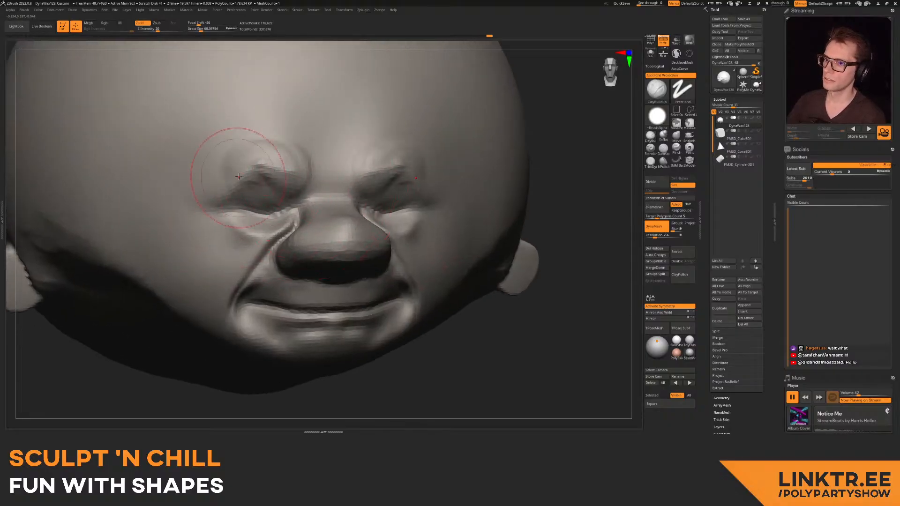
pyautogui.moveTo(221, 189); pyautogui.dragTo(212, 190)
pyautogui.moveTo(242, 179); pyautogui.dragTo(224, 198, button='right')
pyautogui.press('s')
pyautogui.moveTo(252, 211); pyautogui.dragTo(265, 216)
pyautogui.press('s')
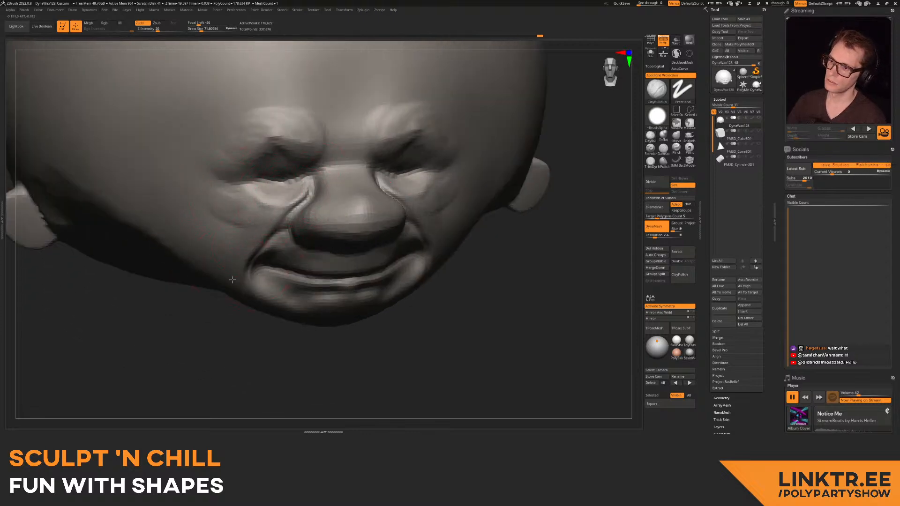
# - Add volume to the cheek folds beside the nose and to the upper lip with a smaller ClayBuildup brush, undoing the last stroke
pyautogui.moveTo(260, 279)
pyautogui.mouseDown(button='right')
pyautogui.moveTo(251, 214)
pyautogui.moveTo(257, 243)
pyautogui.mouseUp(button='right')
pyautogui.press('s')
pyautogui.moveTo(258, 236)
pyautogui.mouseDown()
pyautogui.moveTo(247, 235)
pyautogui.moveTo(255, 260)
pyautogui.moveTo(279, 208)
pyautogui.mouseUp()
pyautogui.press('s')
pyautogui.moveTo(279, 245); pyautogui.dragTo(325, 242)
pyautogui.moveTo(292, 241); pyautogui.dragTo(355, 243)
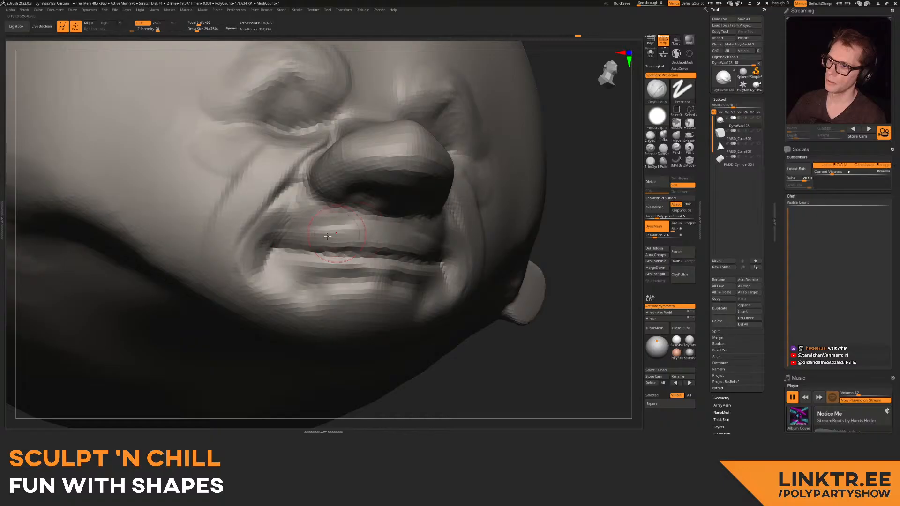
pyautogui.hotkey('ctrl', 'z')
# - Try to recut the line between the lips with a resized DamStandard brush
pyautogui.click(659, 151)
pyautogui.press('s')
pyautogui.moveTo(293, 243); pyautogui.dragTo(298, 243)
pyautogui.press('s')
pyautogui.moveTo(278, 241); pyautogui.dragTo(406, 244)
pyautogui.hotkey('ctrl', 'z')
# - Mask the head with the MaskLasso brush so that only the lower lip and chin area stay unmasked
pyautogui.moveTo(300, 236)
pyautogui.mouseDown(button='right')
pyautogui.moveTo(345, 250)
pyautogui.moveTo(362, 214)
pyautogui.moveTo(354, 239)
pyautogui.moveTo(323, 197)
pyautogui.moveTo(300, 232)
pyautogui.mouseUp(button='right')
pyautogui.keyDown('ctrl'); pyautogui.moveTo(300, 231); pyautogui.dragTo(423, 219); pyautogui.keyUp('ctrl')
pyautogui.click(687, 122)
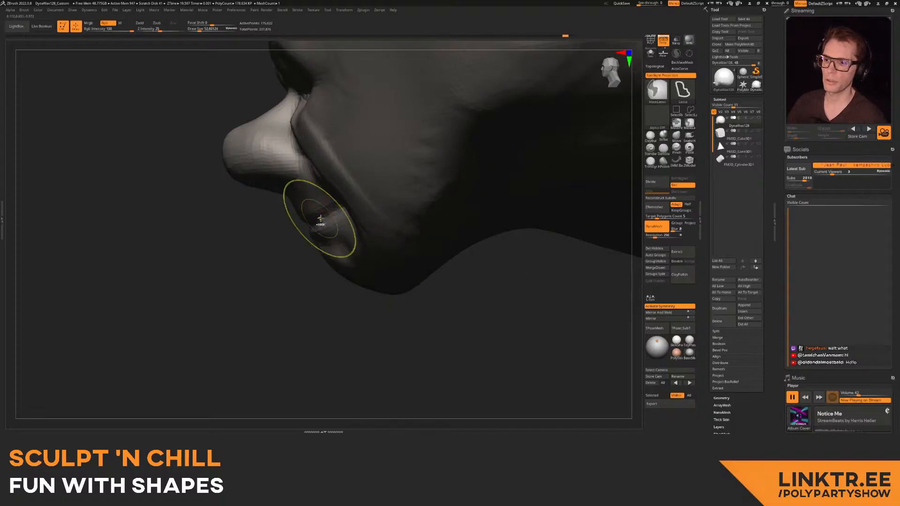
pyautogui.moveTo(327, 210)
pyautogui.keyDown('ctrl'); pyautogui.mouseDown()
pyautogui.moveTo(466, 283)
pyautogui.moveTo(477, 266)
pyautogui.mouseUp(); pyautogui.keyUp('ctrl')
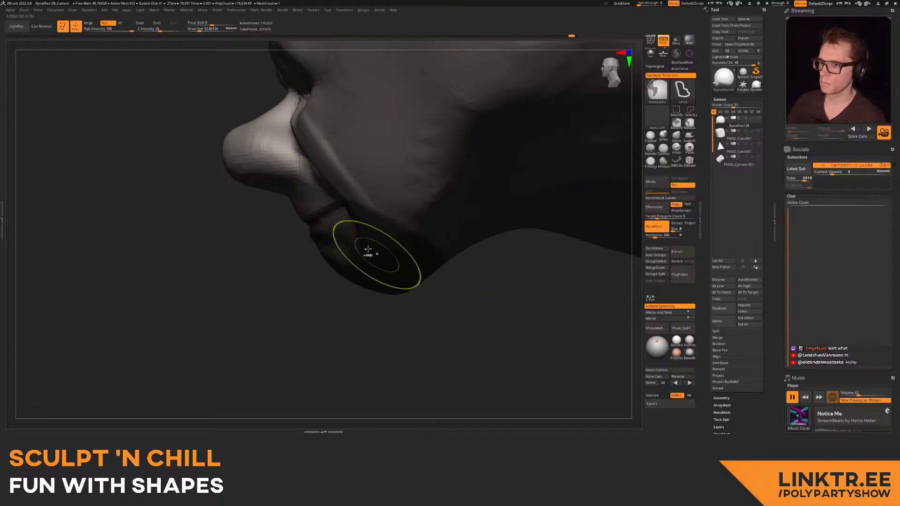
pyautogui.moveTo(332, 302)
pyautogui.mouseDown()
pyautogui.moveTo(436, 292)
pyautogui.moveTo(514, 231)
pyautogui.mouseUp()
pyautogui.keyDown('ctrl'); pyautogui.click(514, 231); pyautogui.keyUp('ctrl')
# - Reshape the unmasked lower lip and chin with a resized Move brush, pulling the lip outward in profile
pyautogui.click(676, 136)
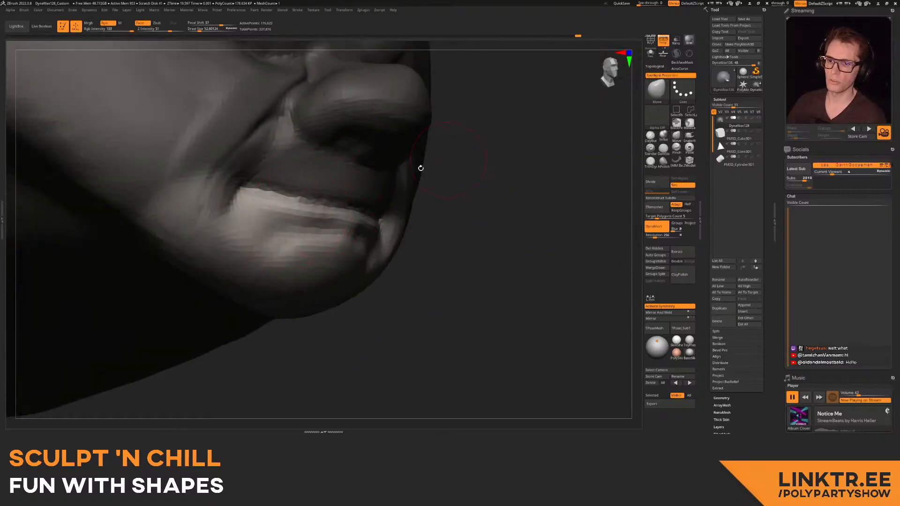
pyautogui.moveTo(476, 152); pyautogui.dragTo(422, 188)
pyautogui.moveTo(307, 212); pyautogui.dragTo(308, 212)
pyautogui.moveTo(307, 214); pyautogui.dragTo(322, 201)
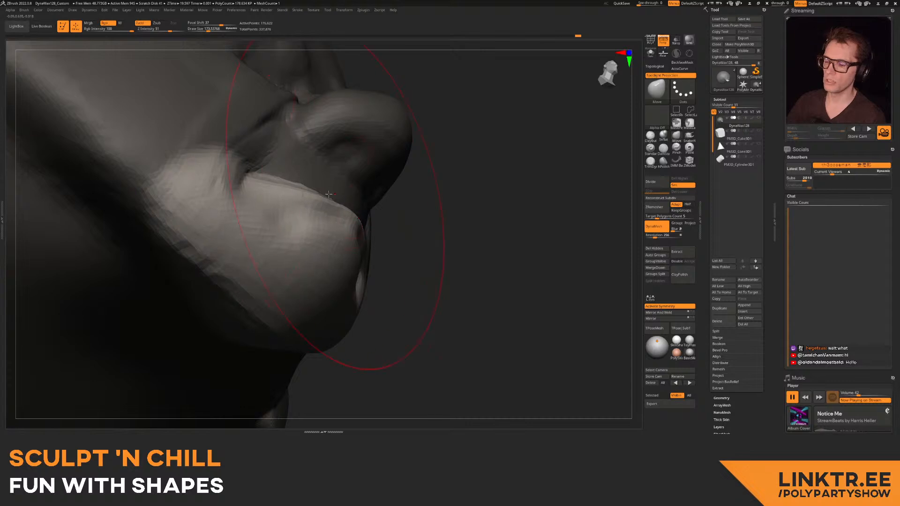
pyautogui.moveTo(345, 192); pyautogui.dragTo(305, 198, button='right')
pyautogui.press('s')
pyautogui.moveTo(305, 198); pyautogui.dragTo(301, 198)
pyautogui.moveTo(300, 205); pyautogui.dragTo(305, 196)
pyautogui.moveTo(328, 192); pyautogui.dragTo(267, 194, button='right')
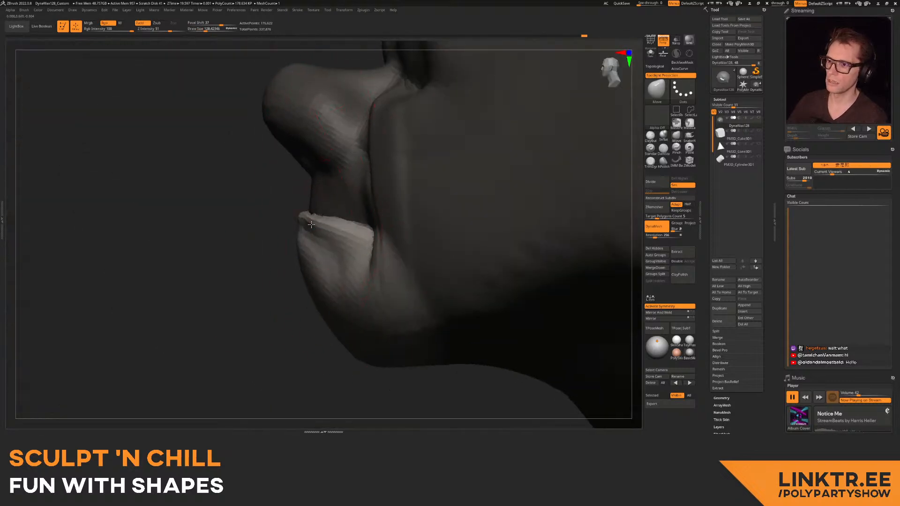
pyautogui.keyDown('ctrl'); pyautogui.moveTo(311, 228); pyautogui.dragTo(295, 227, button='right'); pyautogui.keyUp('ctrl')
pyautogui.press('s')
pyautogui.moveTo(296, 227); pyautogui.dragTo(301, 227)
pyautogui.moveTo(298, 230); pyautogui.dragTo(286, 241)
pyautogui.moveTo(284, 250)
pyautogui.mouseDown(button='right')
pyautogui.moveTo(331, 241)
pyautogui.moveTo(285, 239)
pyautogui.moveTo(342, 207)
pyautogui.moveTo(412, 206)
pyautogui.moveTo(332, 221)
pyautogui.moveTo(461, 166)
pyautogui.mouseUp(button='right')
# - Build up volume on the unmasked lower lip and mouth corners with the ClayBuildup brush
pyautogui.press('s')
pyautogui.click(650, 136)
pyautogui.moveTo(398, 192); pyautogui.dragTo(262, 226, button='right')
pyautogui.press('s')
pyautogui.moveTo(262, 226); pyautogui.dragTo(255, 226)
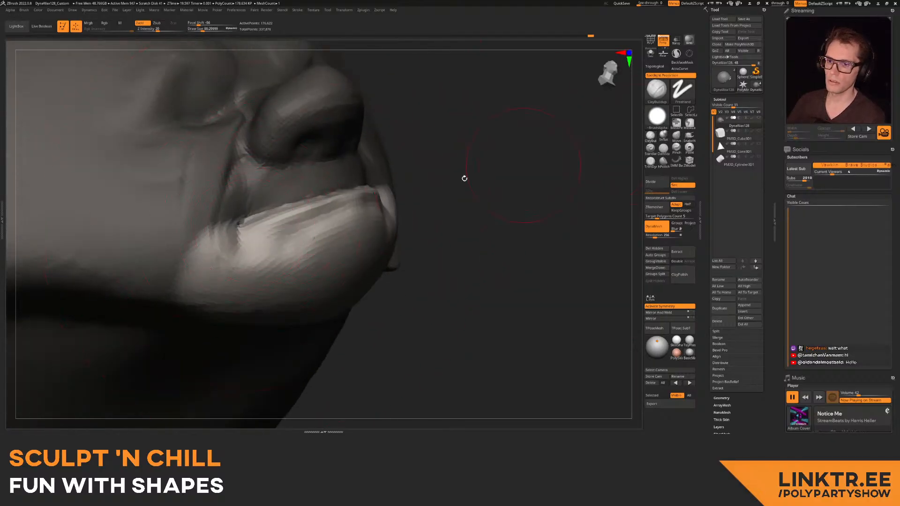
pyautogui.moveTo(561, 156); pyautogui.dragTo(258, 229, button='right')
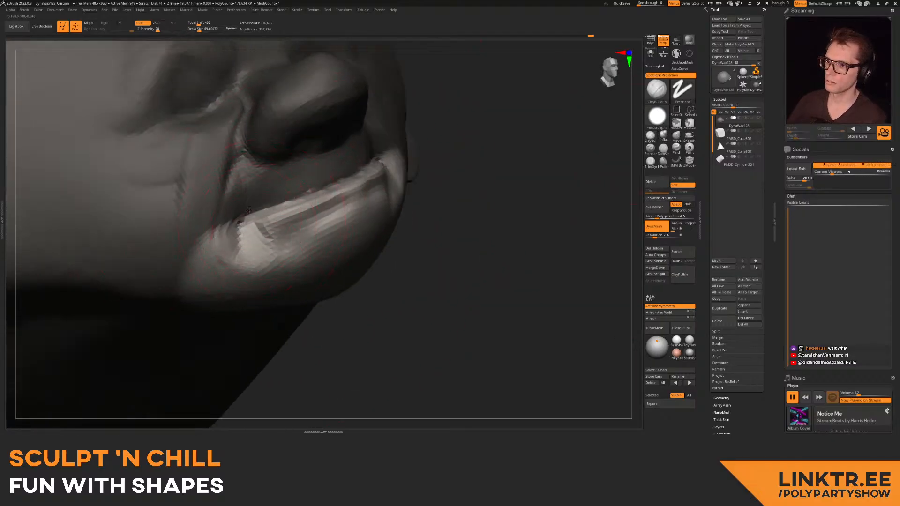
pyautogui.moveTo(266, 252)
pyautogui.keyDown('ctrl'); pyautogui.mouseDown(button='right')
pyautogui.moveTo(234, 234)
pyautogui.moveTo(339, 226)
pyautogui.moveTo(285, 242)
pyautogui.mouseUp(button='right'); pyautogui.keyUp('ctrl')
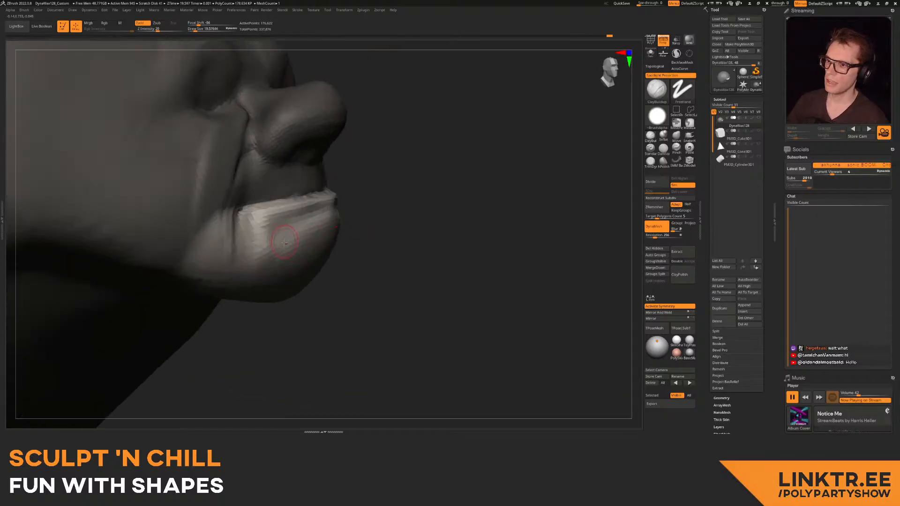
pyautogui.press('s')
pyautogui.moveTo(292, 231); pyautogui.dragTo(258, 264)
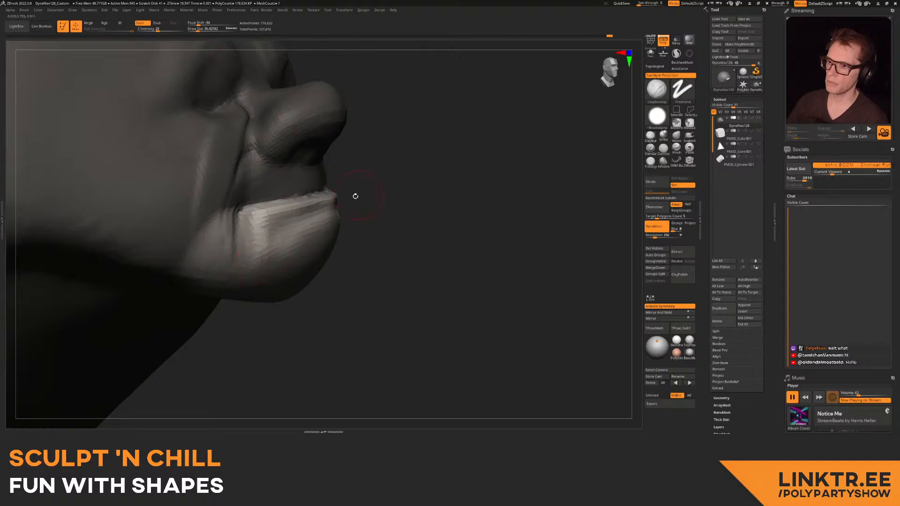
# - Carve the folds below the lower lip and beside the mouth with DamStandard, and clear the mask
pyautogui.click(663, 148)
pyautogui.moveTo(414, 214)
pyautogui.mouseDown(button='right')
pyautogui.moveTo(265, 228)
pyautogui.moveTo(307, 208)
pyautogui.mouseUp(button='right')
pyautogui.moveTo(308, 209); pyautogui.dragTo(293, 213)
pyautogui.moveTo(333, 218); pyautogui.dragTo(371, 251, button='right')
pyautogui.moveTo(463, 190); pyautogui.dragTo(436, 224)
pyautogui.keyDown('ctrl'); pyautogui.moveTo(265, 339); pyautogui.dragTo(287, 312); pyautogui.keyUp('ctrl')
pyautogui.moveTo(356, 227); pyautogui.dragTo(456, 196)
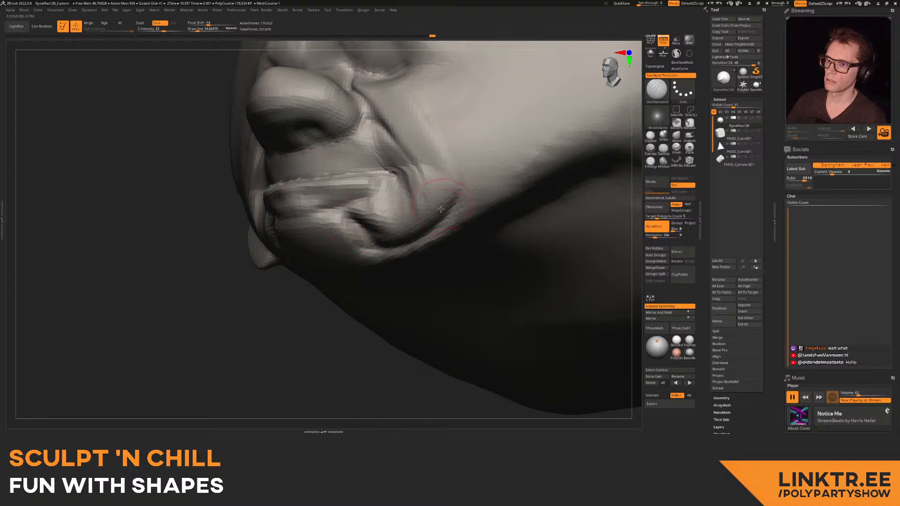
# - Add volume to the area under the nose, the cheek folds and the inner eye corners with ClayBuildup
pyautogui.moveTo(341, 217)
pyautogui.mouseDown(button='right')
pyautogui.moveTo(361, 219)
pyautogui.moveTo(375, 206)
pyautogui.moveTo(322, 226)
pyautogui.moveTo(335, 178)
pyautogui.moveTo(300, 180)
pyautogui.moveTo(335, 230)
pyautogui.moveTo(305, 211)
pyautogui.moveTo(349, 180)
pyautogui.moveTo(305, 175)
pyautogui.moveTo(327, 173)
pyautogui.moveTo(323, 211)
pyautogui.moveTo(304, 236)
pyautogui.moveTo(316, 253)
pyautogui.mouseUp(button='right')
pyautogui.press('b')
pyautogui.press('c')
pyautogui.press('b')
pyautogui.moveTo(302, 222)
pyautogui.mouseDown(button='right')
pyautogui.moveTo(288, 238)
pyautogui.moveTo(311, 209)
pyautogui.mouseUp(button='right')
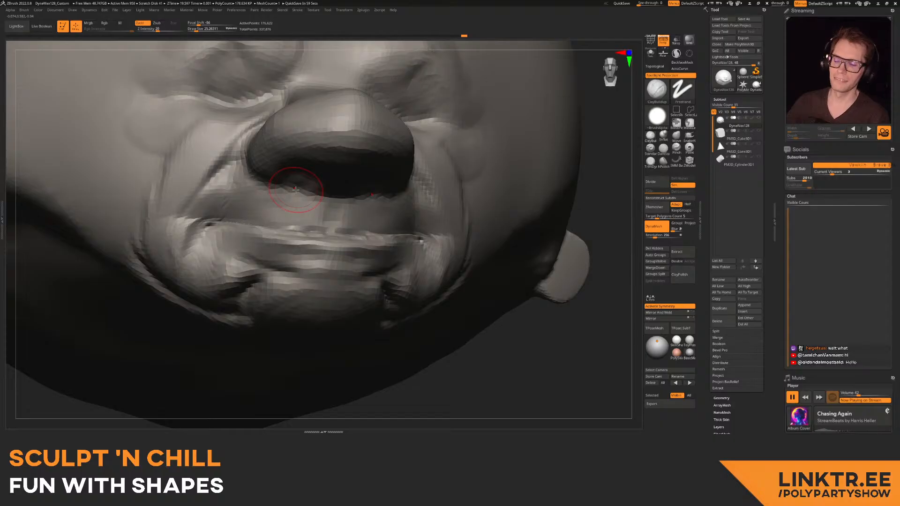
pyautogui.moveTo(376, 192)
pyautogui.mouseDown(button='right')
pyautogui.moveTo(305, 170)
pyautogui.moveTo(297, 187)
pyautogui.moveTo(302, 172)
pyautogui.mouseUp(button='right')
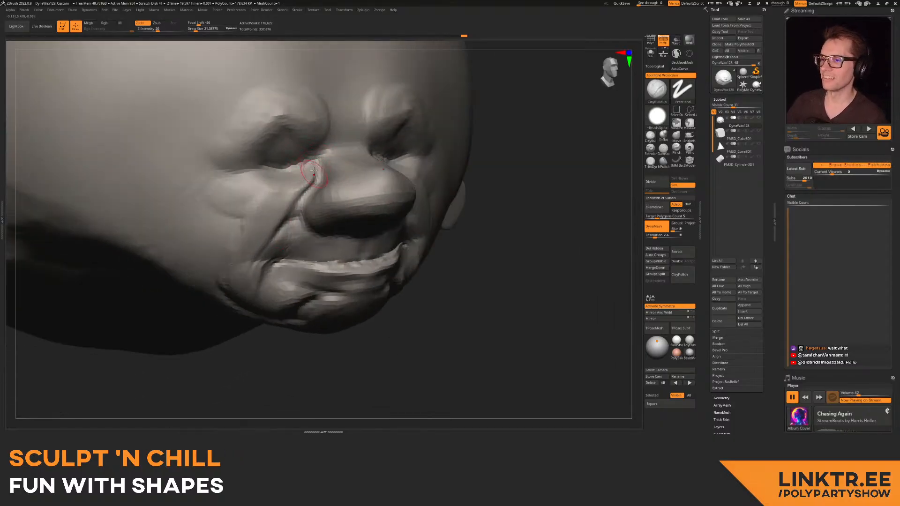
pyautogui.press(']')
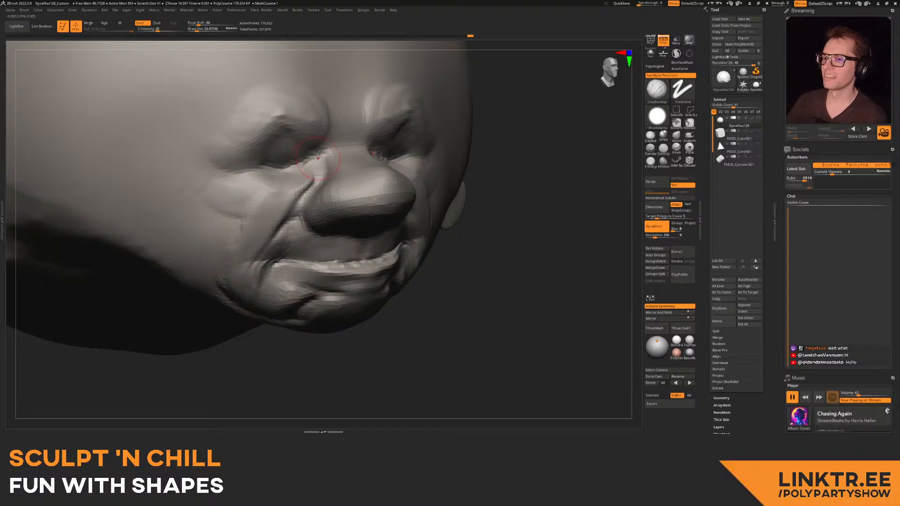
pyautogui.moveTo(342, 161); pyautogui.dragTo(323, 202, button='right')
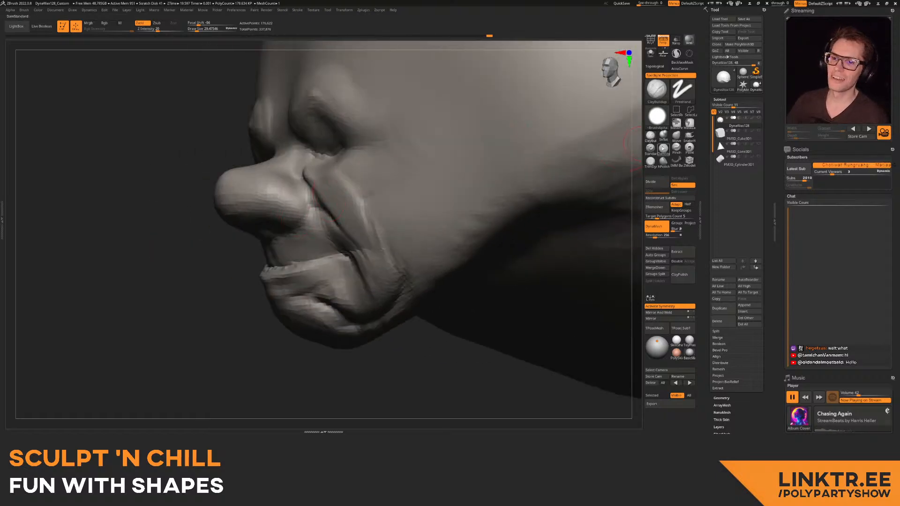
# - Carve creases into the cheek folds and under the eyes with the DamStandard brush
pyautogui.click(663, 148)
pyautogui.moveTo(587, 142)
pyautogui.mouseDown(button='right')
pyautogui.moveTo(299, 184)
pyautogui.moveTo(305, 229)
pyautogui.mouseUp(button='right')
pyautogui.keyDown('ctrl'); pyautogui.moveTo(271, 201); pyautogui.dragTo(298, 198, button='right'); pyautogui.keyUp('ctrl')
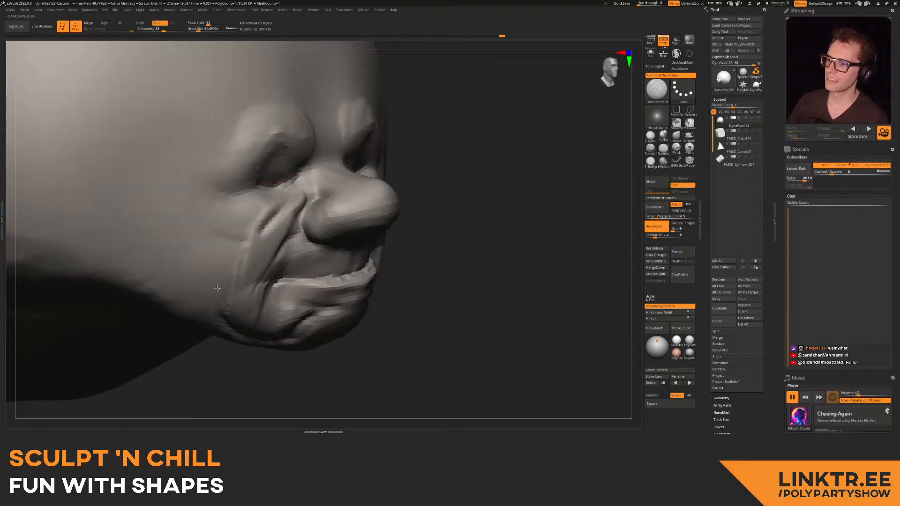
pyautogui.keyDown('ctrl'); pyautogui.moveTo(258, 295); pyautogui.dragTo(269, 239, button='right'); pyautogui.keyUp('ctrl')
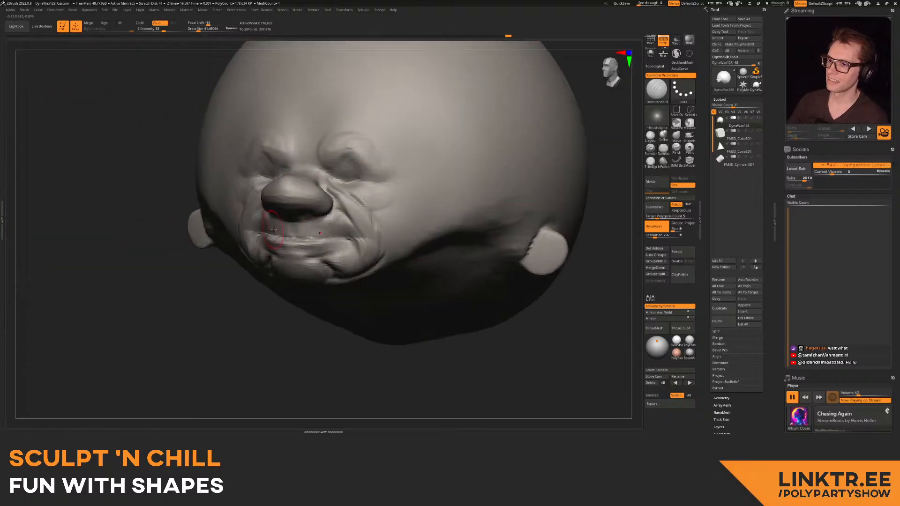
pyautogui.keyDown('ctrl'); pyautogui.moveTo(331, 213); pyautogui.dragTo(370, 230, button='right'); pyautogui.keyUp('ctrl')
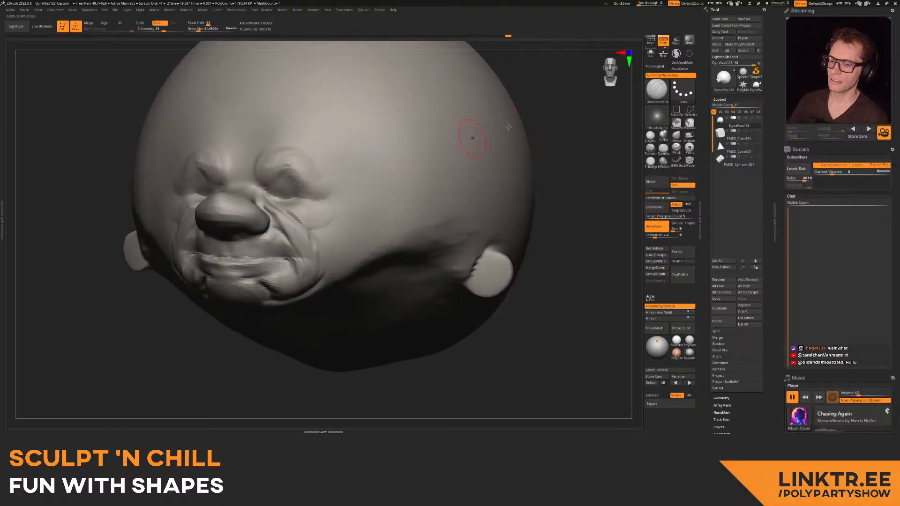
# - Build up the cheekbones from under the eyes toward the ears with a resized ClayBuildup brush
pyautogui.click(650, 136)
pyautogui.moveTo(297, 197); pyautogui.dragTo(308, 224, button='right')
pyautogui.press('s')
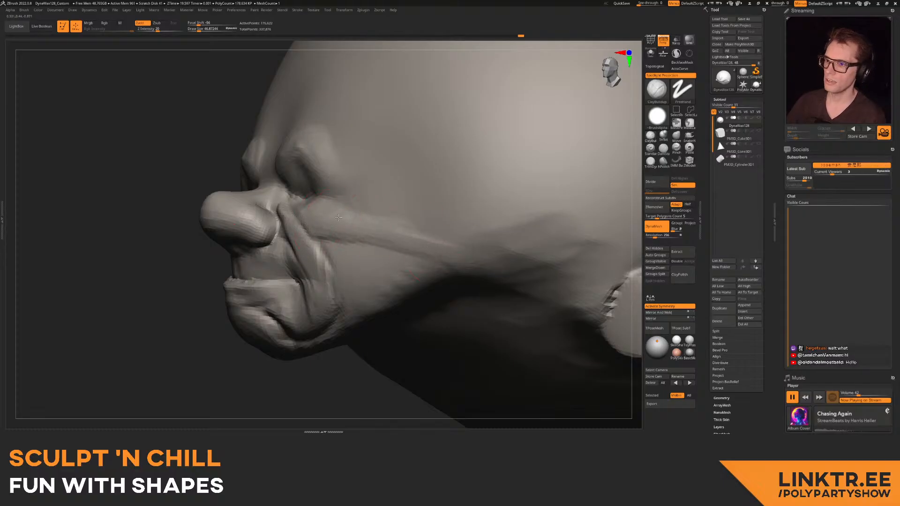
pyautogui.moveTo(351, 172)
pyautogui.mouseDown(button='right')
pyautogui.moveTo(300, 220)
pyautogui.moveTo(307, 168)
pyautogui.moveTo(339, 185)
pyautogui.moveTo(338, 171)
pyautogui.mouseUp(button='right')
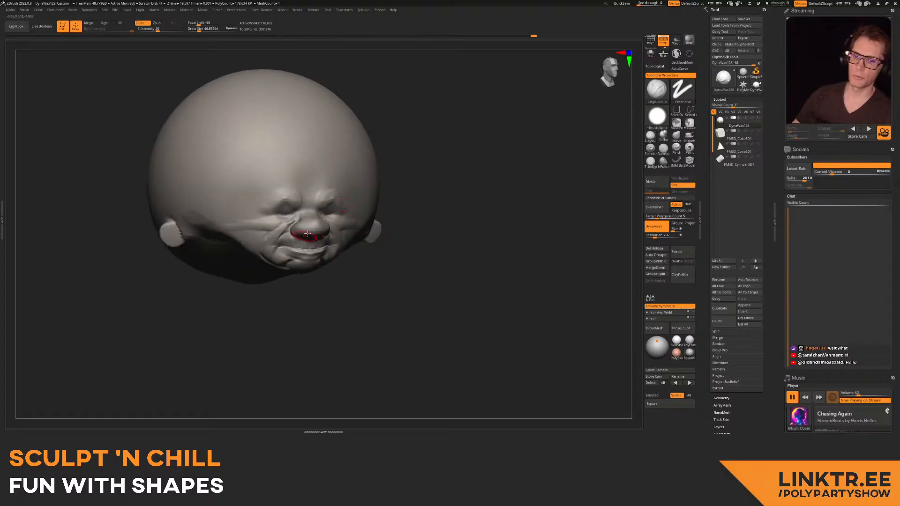
# - Append a sphere primitive as a new subtool for the eyes and make it the active subtool
pyautogui.moveTo(311, 227); pyautogui.dragTo(307, 249, button='right')
pyautogui.keyDown('ctrl'); pyautogui.moveTo(307, 249); pyautogui.dragTo(300, 275, button='right'); pyautogui.keyUp('ctrl')
pyautogui.moveTo(300, 274); pyautogui.dragTo(315, 231, button='right')
pyautogui.click(744, 305)
pyautogui.click(550, 317)
pyautogui.keyDown('alt'); pyautogui.click(321, 148); pyautogui.keyUp('alt')
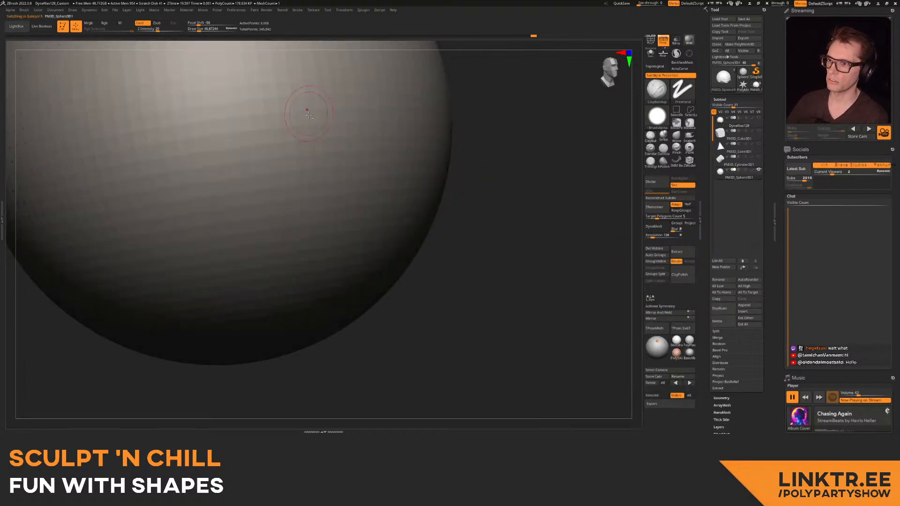
# - Scale the appended sphere down to eyeball size with the transform gizmo
pyautogui.press('w')
pyautogui.moveTo(307, 201); pyautogui.dragTo(383, 192, button='right')
pyautogui.press('f')
pyautogui.click(689, 54)
pyautogui.keyDown('shift'); pyautogui.moveTo(383, 192); pyautogui.dragTo(349, 230); pyautogui.keyUp('shift')
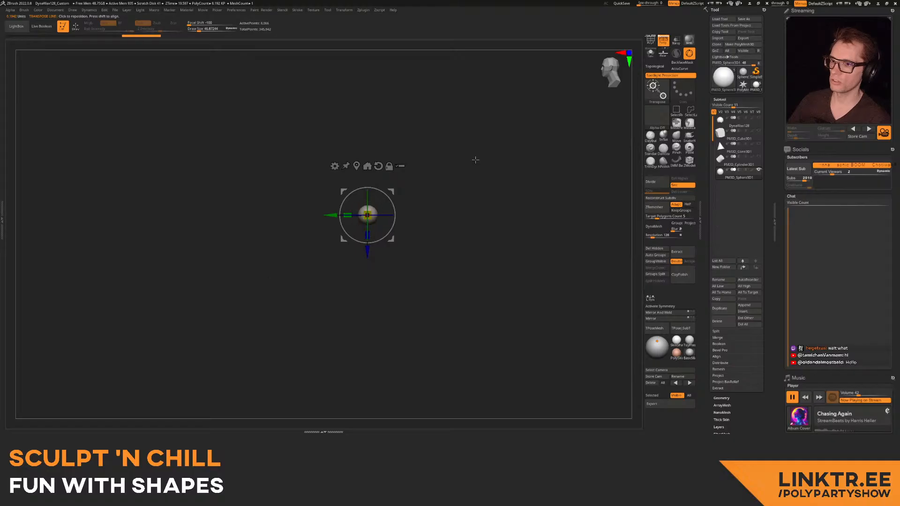
pyautogui.click(689, 53)
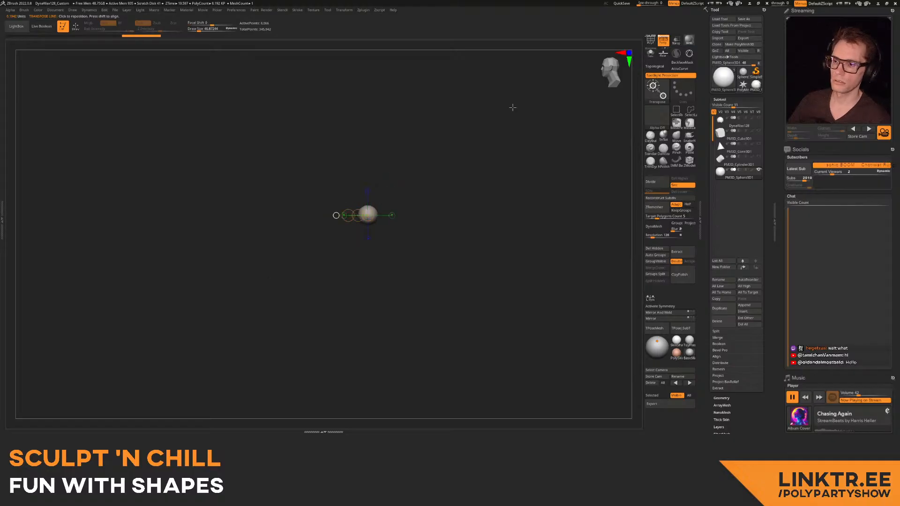
# - Make the head subtool visible alongside the sphere and place the sphere directly below it in the subtool list
pyautogui.click(651, 53)
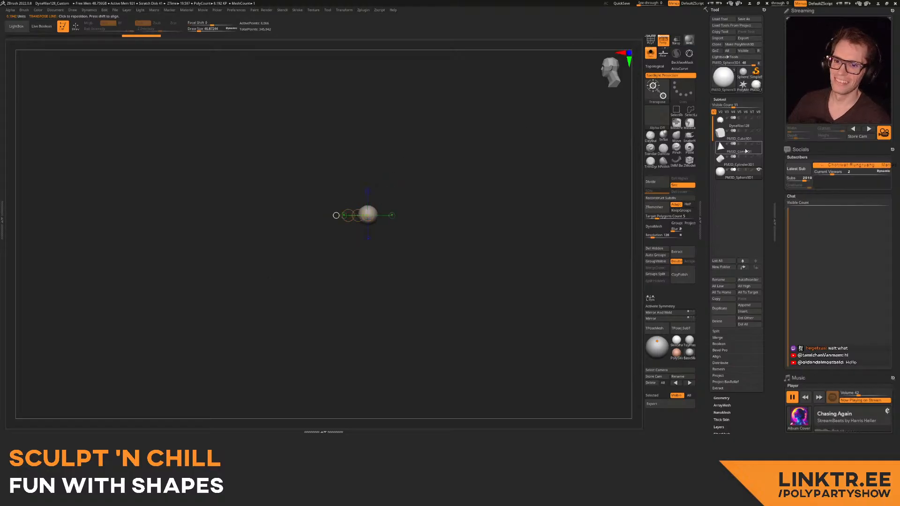
pyautogui.click(714, 126)
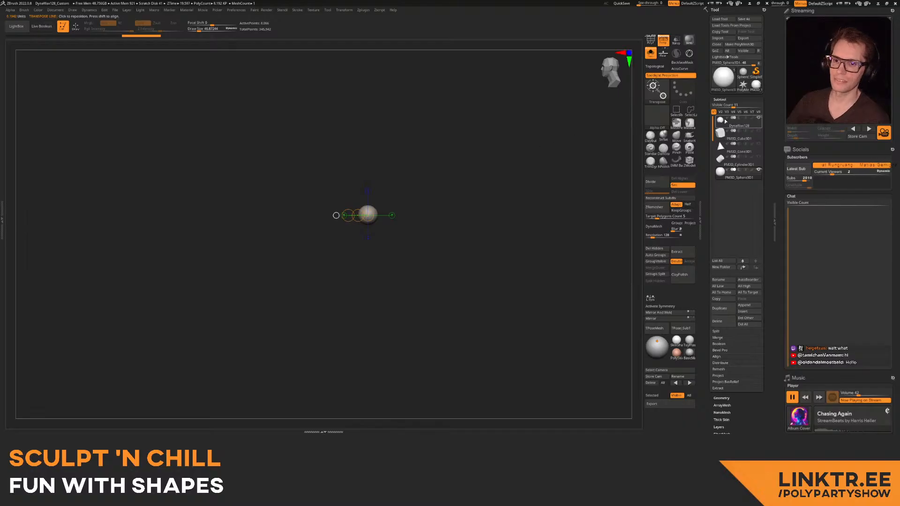
pyautogui.moveTo(720, 171); pyautogui.dragTo(716, 135)
pyautogui.click(717, 135)
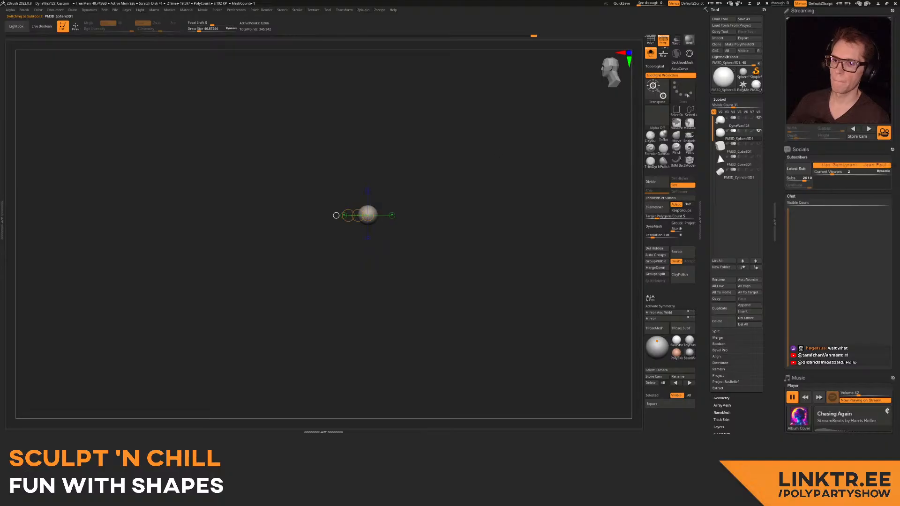
pyautogui.click(650, 54)
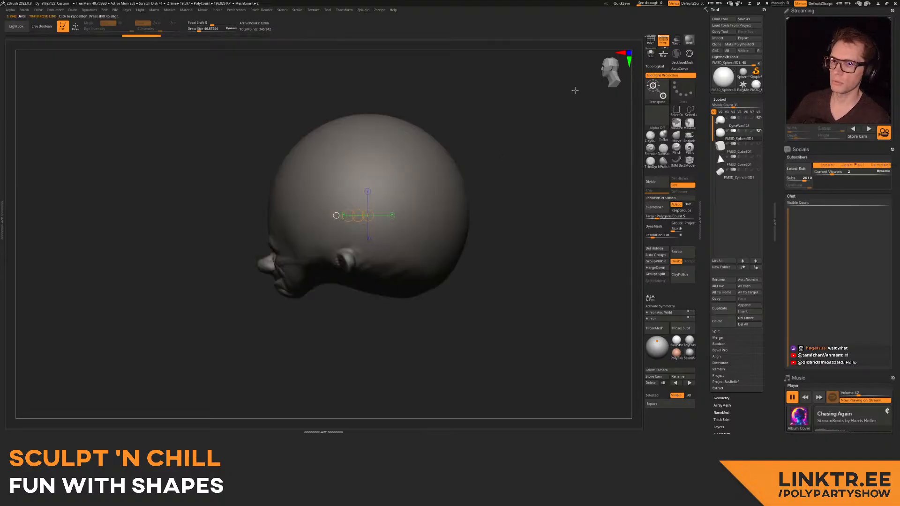
# - Move the small sphere forward and sideways into one eye socket with the gizmo, positioning it from side and front views
pyautogui.click(690, 54)
pyautogui.moveTo(390, 191); pyautogui.dragTo(295, 230)
pyautogui.keyDown('shift'); pyautogui.moveTo(296, 228); pyautogui.dragTo(371, 188, button='right'); pyautogui.keyUp('shift')
pyautogui.moveTo(349, 213); pyautogui.dragTo(324, 225)
pyautogui.moveTo(373, 192); pyautogui.dragTo(448, 188)
pyautogui.keyDown('shift'); pyautogui.moveTo(520, 185); pyautogui.dragTo(398, 167, button='right'); pyautogui.keyUp('shift')
pyautogui.moveTo(366, 164); pyautogui.dragTo(397, 165)
# - Mirror and weld the eyeball so both eye sockets have one
pyautogui.press('q')
pyautogui.moveTo(397, 165)
pyautogui.mouseDown(button='right')
pyautogui.moveTo(436, 166)
pyautogui.moveTo(428, 145)
pyautogui.mouseUp(button='right')
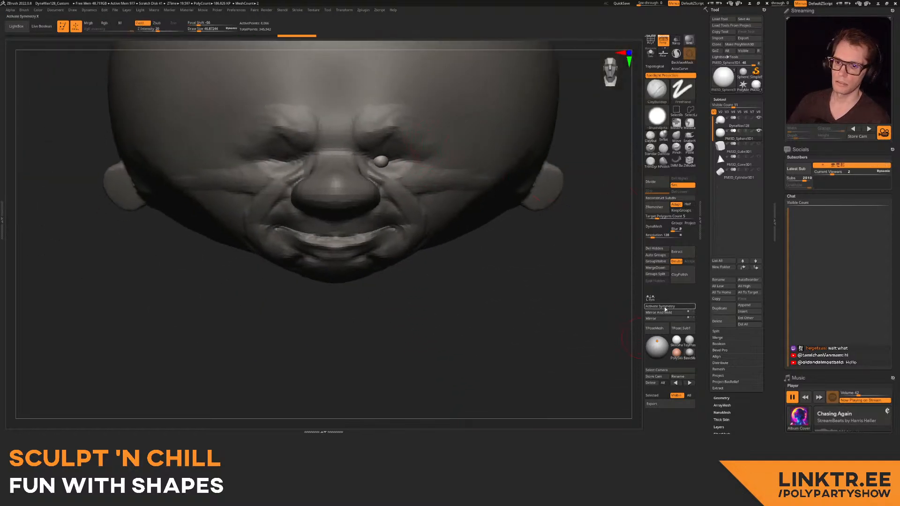
pyautogui.click(661, 313)
pyautogui.moveTo(356, 211); pyautogui.dragTo(347, 234, button='right')
pyautogui.keyDown('ctrl'); pyautogui.moveTo(347, 234); pyautogui.dragTo(368, 213, button='right'); pyautogui.keyUp('ctrl')
pyautogui.moveTo(368, 214)
pyautogui.keyDown('ctrl'); pyautogui.mouseDown(button='right')
pyautogui.moveTo(374, 286)
pyautogui.moveTo(338, 275)
pyautogui.moveTo(343, 175)
pyautogui.moveTo(389, 203)
pyautogui.moveTo(378, 188)
pyautogui.moveTo(367, 205)
pyautogui.moveTo(319, 216)
pyautogui.moveTo(505, 141)
pyautogui.moveTo(307, 212)
pyautogui.mouseUp(button='right'); pyautogui.keyUp('ctrl')
# - Select the head and sculpt upper and lower eyelids around the eyeballs with a small Standard brush
pyautogui.keyDown('alt'); pyautogui.click(384, 272); pyautogui.keyUp('alt')
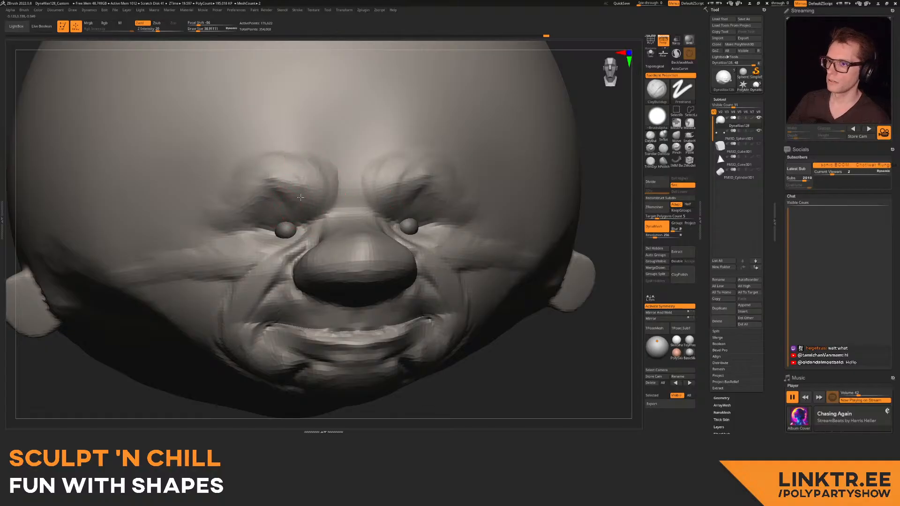
pyautogui.keyDown('ctrl'); pyautogui.moveTo(225, 211); pyautogui.dragTo(262, 262, button='right'); pyautogui.keyUp('ctrl')
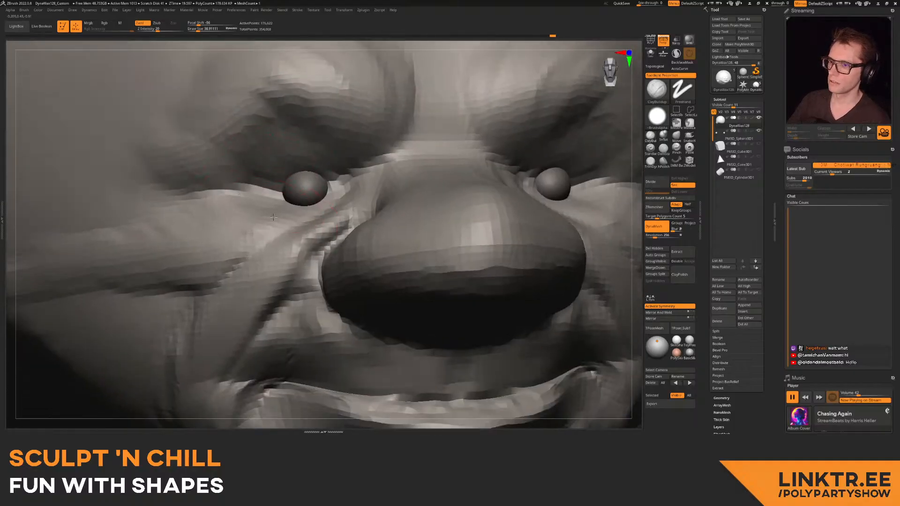
pyautogui.moveTo(291, 197); pyautogui.dragTo(553, 147, button='right')
pyautogui.click(650, 148)
pyautogui.moveTo(278, 183)
pyautogui.mouseDown()
pyautogui.moveTo(304, 187)
pyautogui.moveTo(281, 175)
pyautogui.mouseUp()
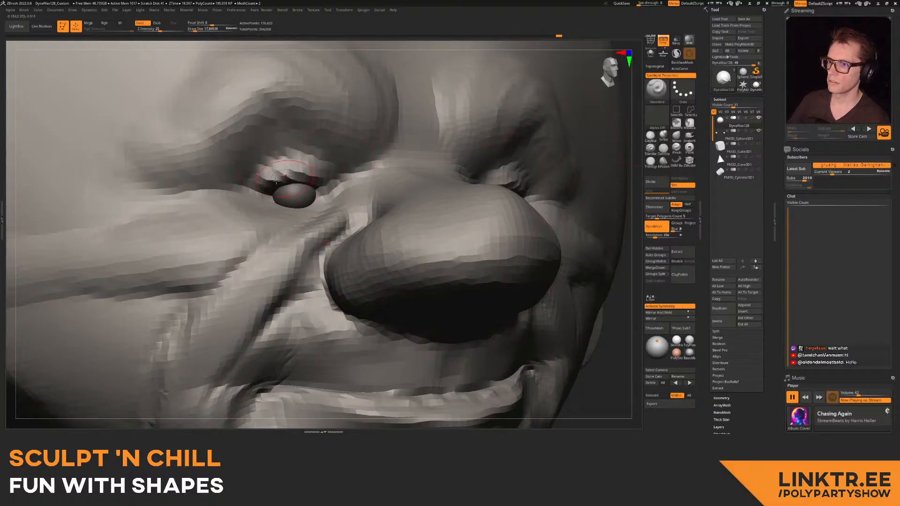
pyautogui.moveTo(287, 180); pyautogui.dragTo(237, 188, button='right')
pyautogui.moveTo(262, 211); pyautogui.dragTo(318, 221)
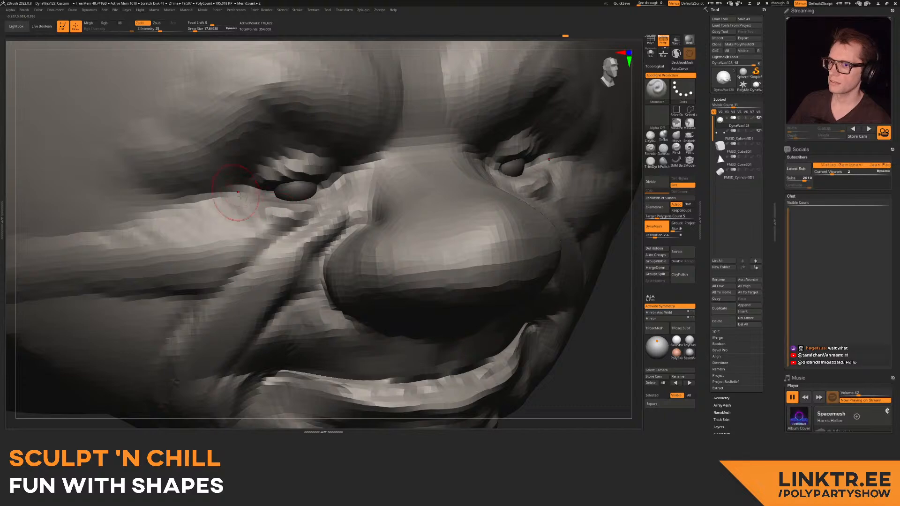
pyautogui.keyDown('ctrl'); pyautogui.moveTo(237, 192); pyautogui.dragTo(275, 195, button='right'); pyautogui.keyUp('ctrl')
pyautogui.moveTo(275, 195); pyautogui.dragTo(286, 190)
pyautogui.moveTo(286, 190)
pyautogui.mouseDown(button='right')
pyautogui.moveTo(187, 164)
pyautogui.moveTo(281, 175)
pyautogui.mouseUp(button='right')
pyautogui.press('s')
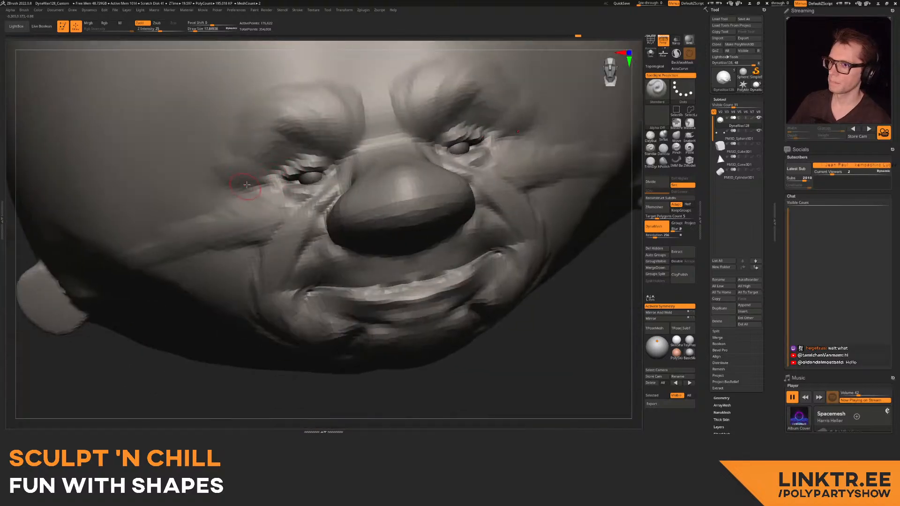
# - Build up the brows and the outer areas around the eyes with a resized ClayBuildup brush
pyautogui.click(650, 136)
pyautogui.moveTo(473, 160); pyautogui.dragTo(345, 175, button='right')
pyautogui.press('s')
pyautogui.moveTo(341, 175)
pyautogui.mouseDown()
pyautogui.moveTo(328, 164)
pyautogui.moveTo(300, 165)
pyautogui.moveTo(320, 171)
pyautogui.mouseUp()
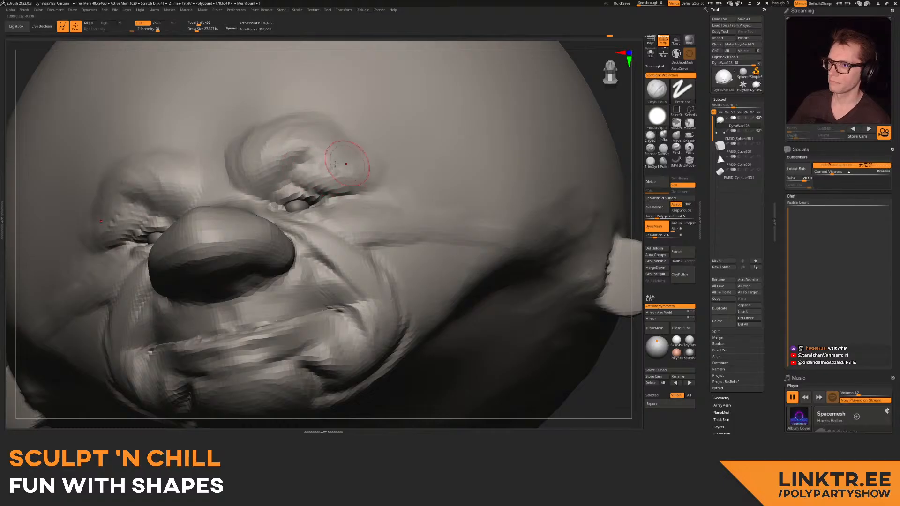
pyautogui.moveTo(331, 149); pyautogui.dragTo(313, 172, button='right')
pyautogui.moveTo(302, 191); pyautogui.dragTo(291, 162)
pyautogui.moveTo(337, 119); pyautogui.dragTo(369, 124)
# - Add frown wrinkles on the forehead above the brows with a larger ClayBuildup brush
pyautogui.moveTo(369, 125)
pyautogui.keyDown('alt'); pyautogui.mouseDown(button='right')
pyautogui.moveTo(303, 153)
pyautogui.moveTo(272, 205)
pyautogui.mouseUp(button='right'); pyautogui.keyUp('alt')
pyautogui.press(']')
pyautogui.moveTo(291, 208); pyautogui.dragTo(306, 173)
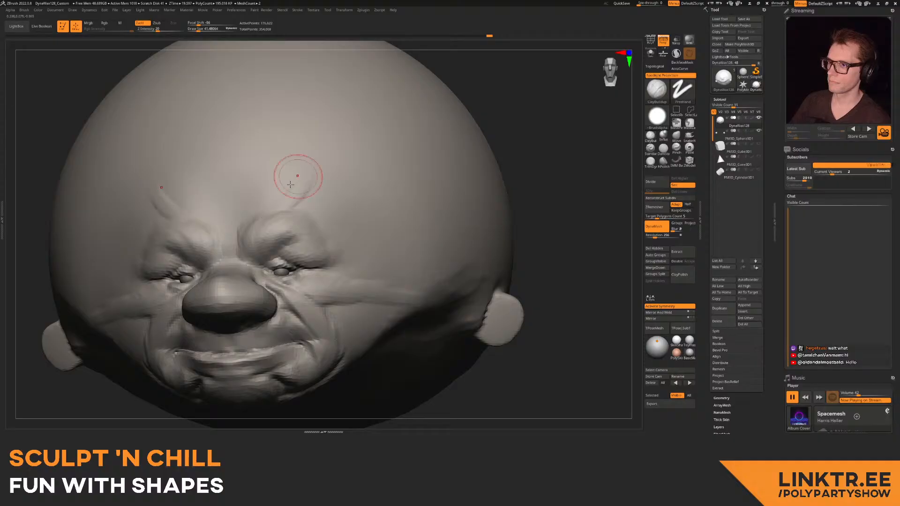
pyautogui.moveTo(299, 211); pyautogui.dragTo(313, 215)
pyautogui.keyDown('alt'); pyautogui.moveTo(319, 218); pyautogui.dragTo(339, 207, button='right'); pyautogui.keyUp('alt')
pyautogui.press('s')
pyautogui.moveTo(338, 208); pyautogui.dragTo(348, 208)
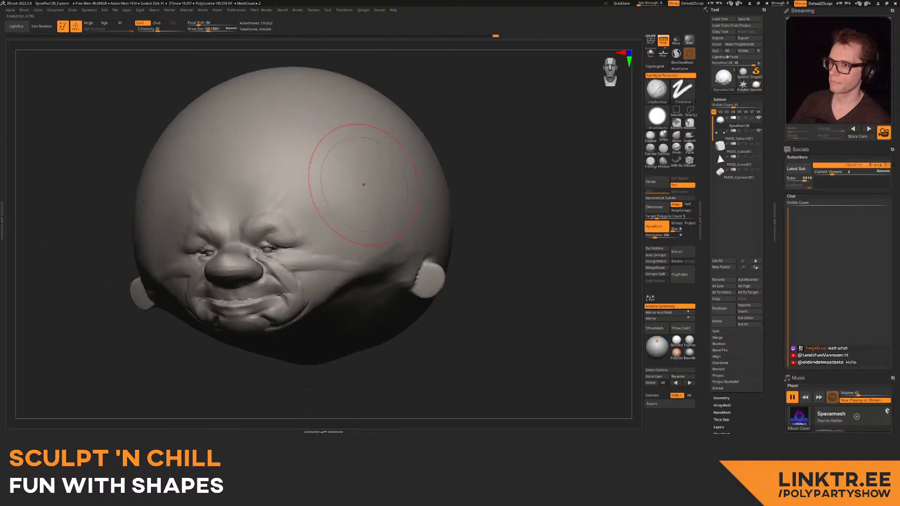
# - Adjust the brow and nose area of the head with a resized Move brush
pyautogui.moveTo(358, 187); pyautogui.dragTo(287, 221, button='right')
pyautogui.press('s')
pyautogui.moveTo(285, 223)
pyautogui.mouseDown()
pyautogui.moveTo(280, 211)
pyautogui.moveTo(298, 200)
pyautogui.mouseUp()
pyautogui.moveTo(311, 223)
pyautogui.keyDown('alt'); pyautogui.mouseDown(button='right')
pyautogui.moveTo(290, 174)
pyautogui.moveTo(311, 207)
pyautogui.moveTo(311, 235)
pyautogui.moveTo(324, 229)
pyautogui.mouseUp(button='right'); pyautogui.keyUp('alt')
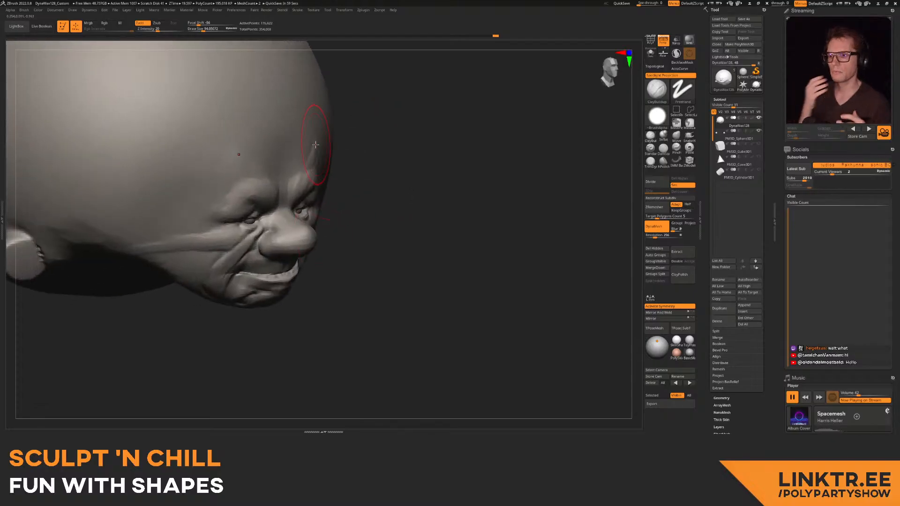
pyautogui.moveTo(313, 216)
pyautogui.mouseDown(button='right')
pyautogui.moveTo(311, 227)
pyautogui.moveTo(305, 208)
pyautogui.moveTo(324, 209)
pyautogui.mouseUp(button='right')
pyautogui.click(690, 151)
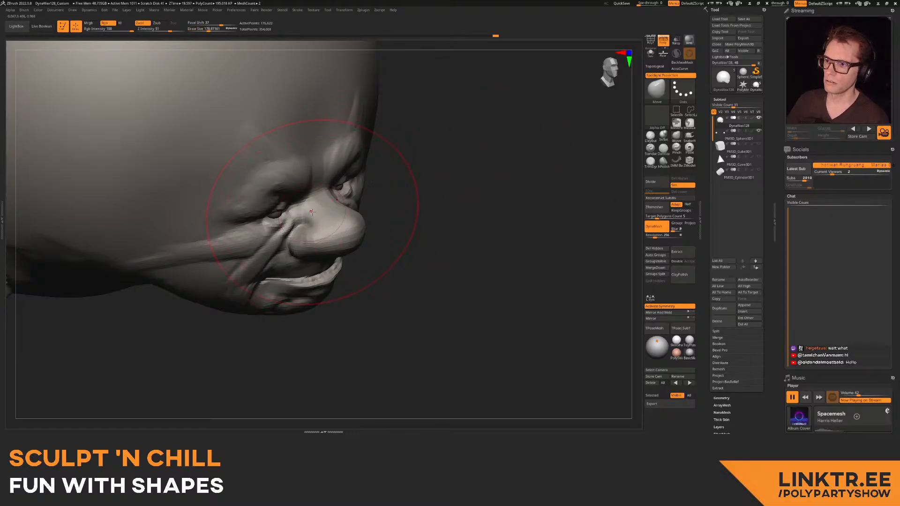
pyautogui.moveTo(316, 215)
pyautogui.mouseDown(button='right')
pyautogui.moveTo(314, 224)
pyautogui.moveTo(277, 217)
pyautogui.mouseUp(button='right')
pyautogui.press('s')
pyautogui.press('s')
pyautogui.moveTo(255, 213); pyautogui.dragTo(251, 211)
# - Reshape the face and head contours in side view with a larger Move brush
pyautogui.moveTo(317, 203); pyautogui.dragTo(215, 210, button='right')
pyautogui.press('s')
pyautogui.moveTo(316, 213); pyautogui.dragTo(337, 221)
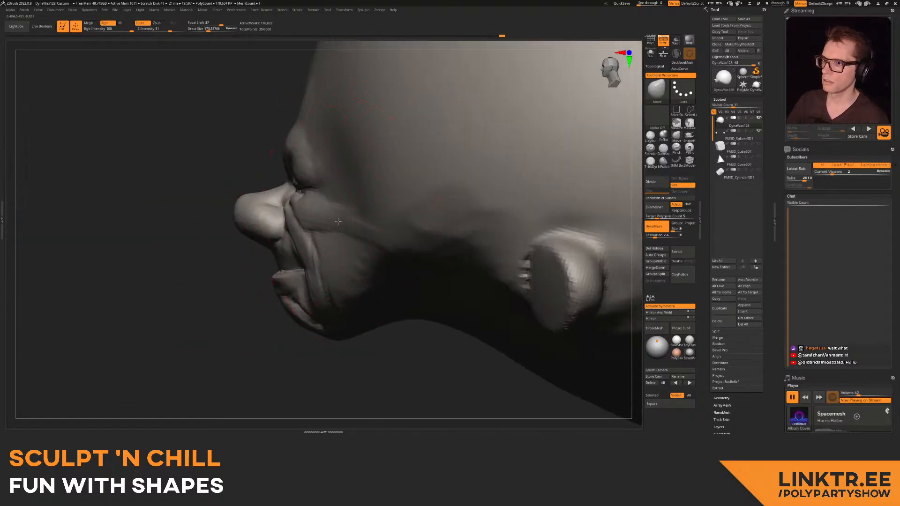
pyautogui.moveTo(354, 216); pyautogui.dragTo(377, 220, button='right')
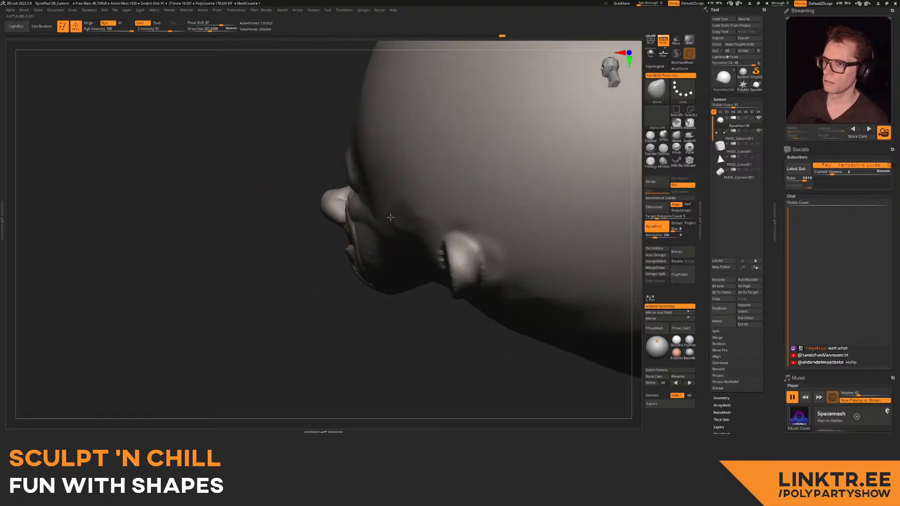
pyautogui.moveTo(389, 215); pyautogui.dragTo(395, 217)
# - Select the eyeballs, turn on symmetry and adjust their placement in the sockets
pyautogui.moveTo(352, 218)
pyautogui.mouseDown(button='right')
pyautogui.moveTo(380, 231)
pyautogui.moveTo(341, 199)
pyautogui.moveTo(349, 185)
pyautogui.moveTo(315, 197)
pyautogui.moveTo(324, 206)
pyautogui.moveTo(375, 206)
pyautogui.mouseUp(button='right')
pyautogui.click(739, 136)
pyautogui.press('w')
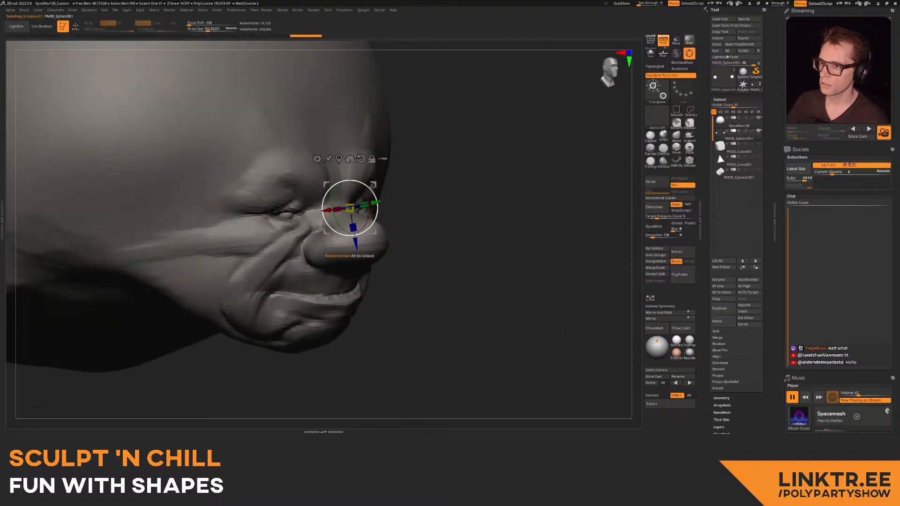
pyautogui.press('q')
pyautogui.moveTo(410, 177)
pyautogui.mouseDown(button='right')
pyautogui.moveTo(349, 181)
pyautogui.moveTo(403, 178)
pyautogui.moveTo(392, 201)
pyautogui.moveTo(380, 189)
pyautogui.moveTo(406, 155)
pyautogui.moveTo(407, 184)
pyautogui.moveTo(372, 164)
pyautogui.moveTo(375, 201)
pyautogui.moveTo(382, 187)
pyautogui.moveTo(360, 180)
pyautogui.mouseUp(button='right')
pyautogui.press('x')
pyautogui.press('w')
pyautogui.press('q')
pyautogui.press('w')
pyautogui.press('q')
# - Reselect the head and fit the eyelids around the eyeballs with a smaller Move brush
pyautogui.keyDown('alt'); pyautogui.click(371, 211); pyautogui.keyUp('alt')
pyautogui.press('[')
pyautogui.moveTo(344, 209); pyautogui.dragTo(339, 217)
pyautogui.press('[')
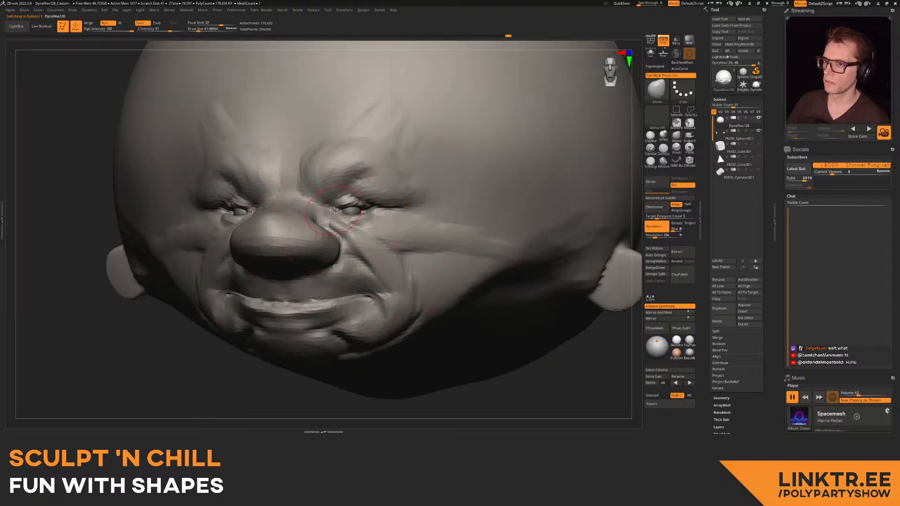
pyautogui.keyDown('ctrl'); pyautogui.moveTo(363, 207); pyautogui.dragTo(365, 230, button='right'); pyautogui.keyUp('ctrl')
pyautogui.moveTo(365, 229)
pyautogui.mouseDown(button='right')
pyautogui.moveTo(417, 220)
pyautogui.moveTo(366, 229)
pyautogui.mouseUp(button='right')
pyautogui.moveTo(366, 230)
pyautogui.keyDown('ctrl'); pyautogui.mouseDown(button='right')
pyautogui.moveTo(356, 207)
pyautogui.moveTo(274, 183)
pyautogui.mouseUp(button='right'); pyautogui.keyUp('ctrl')
# - Reshape the mouth, mouth corners and surrounding cheeks of the head with a resized Move brush
pyautogui.press(']')
pyautogui.press(']')
pyautogui.moveTo(273, 188)
pyautogui.mouseDown(button='right')
pyautogui.moveTo(316, 231)
pyautogui.moveTo(322, 271)
pyautogui.moveTo(377, 233)
pyautogui.moveTo(363, 225)
pyautogui.moveTo(337, 280)
pyautogui.mouseUp(button='right')
pyautogui.press('s')
pyautogui.press('s')
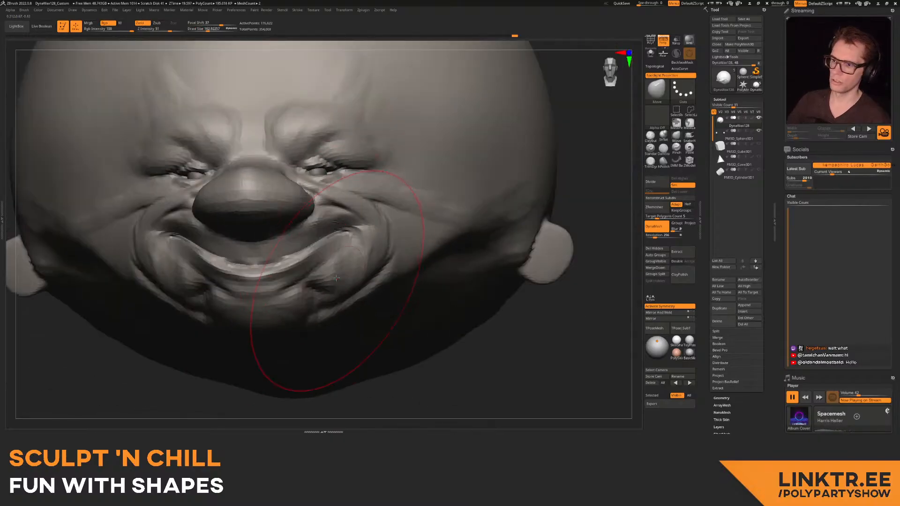
pyautogui.moveTo(363, 237); pyautogui.dragTo(351, 271)
pyautogui.moveTo(351, 271); pyautogui.dragTo(371, 248, button='right')
pyautogui.press('s')
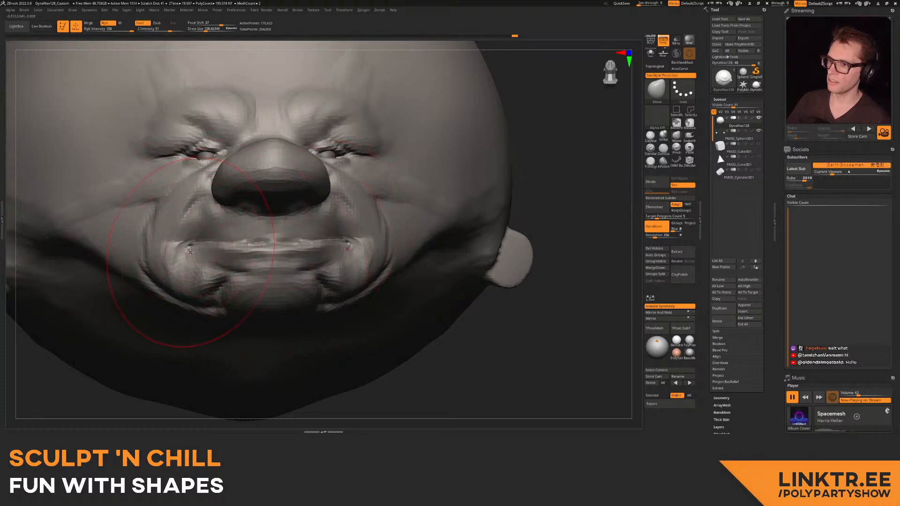
pyautogui.moveTo(282, 243); pyautogui.dragTo(262, 242, button='right')
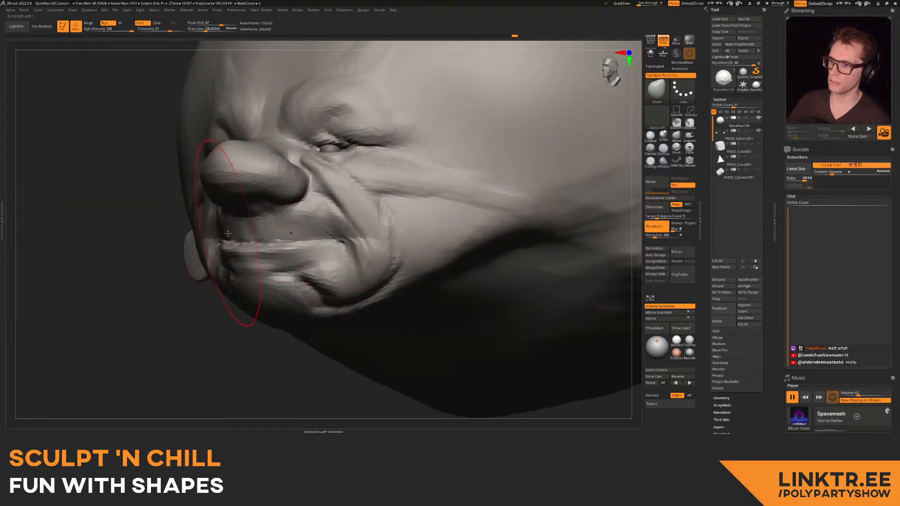
pyautogui.moveTo(278, 241)
pyautogui.mouseDown(button='right')
pyautogui.moveTo(312, 243)
pyautogui.moveTo(289, 239)
pyautogui.moveTo(304, 248)
pyautogui.moveTo(290, 279)
pyautogui.mouseUp(button='right')
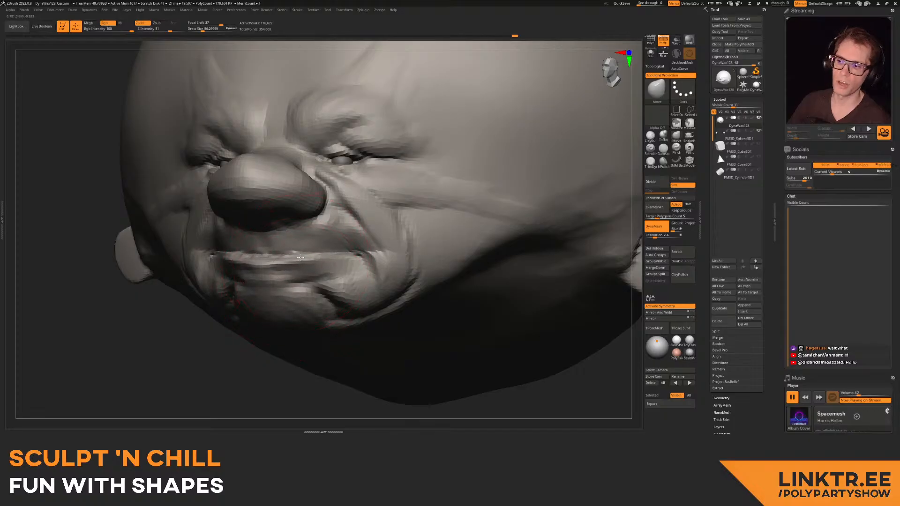
pyautogui.moveTo(358, 253)
pyautogui.mouseDown(button='right')
pyautogui.moveTo(346, 231)
pyautogui.moveTo(394, 200)
pyautogui.mouseUp(button='right')
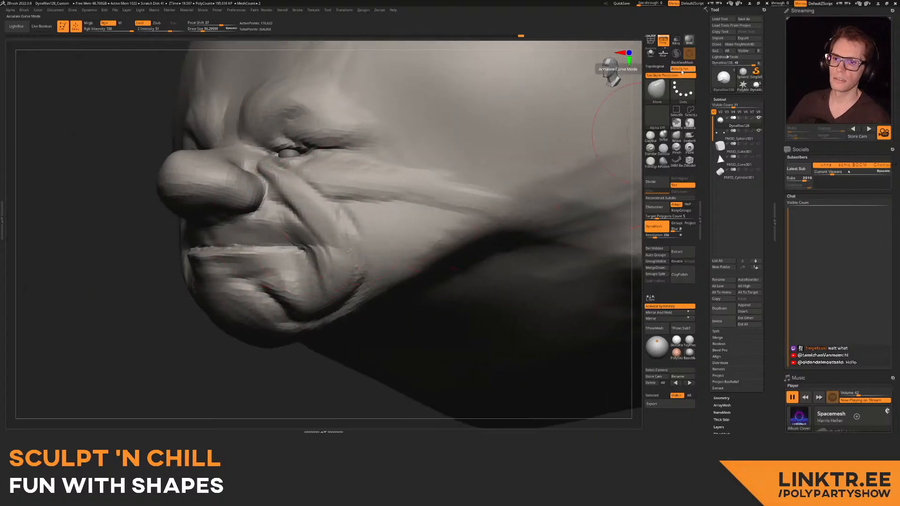
# - Pull the mouth corners up into a sharper smile with a small Move brush in AccuCurve mode
pyautogui.moveTo(307, 249); pyautogui.dragTo(294, 244, button='right')
pyautogui.press('s')
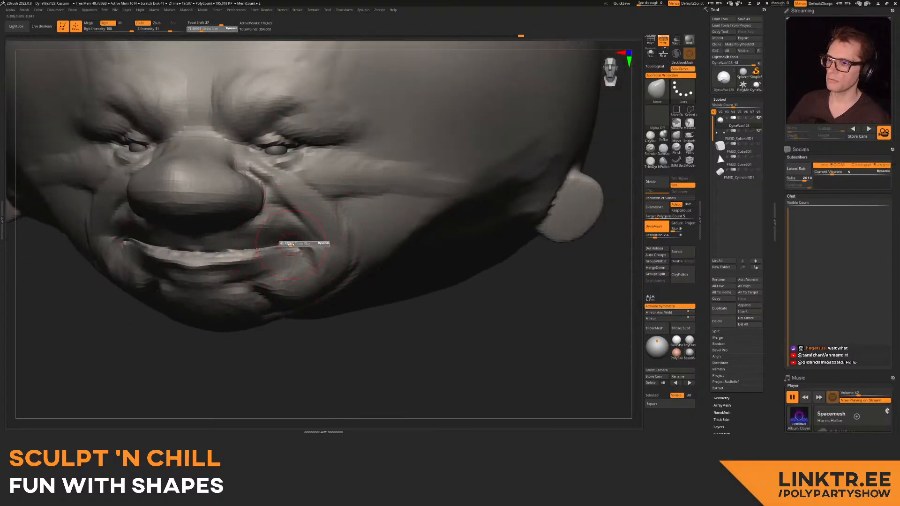
pyautogui.moveTo(291, 244); pyautogui.dragTo(289, 244)
pyautogui.moveTo(282, 254); pyautogui.dragTo(288, 256, button='right')
pyautogui.press('s')
pyautogui.moveTo(294, 248); pyautogui.dragTo(271, 259)
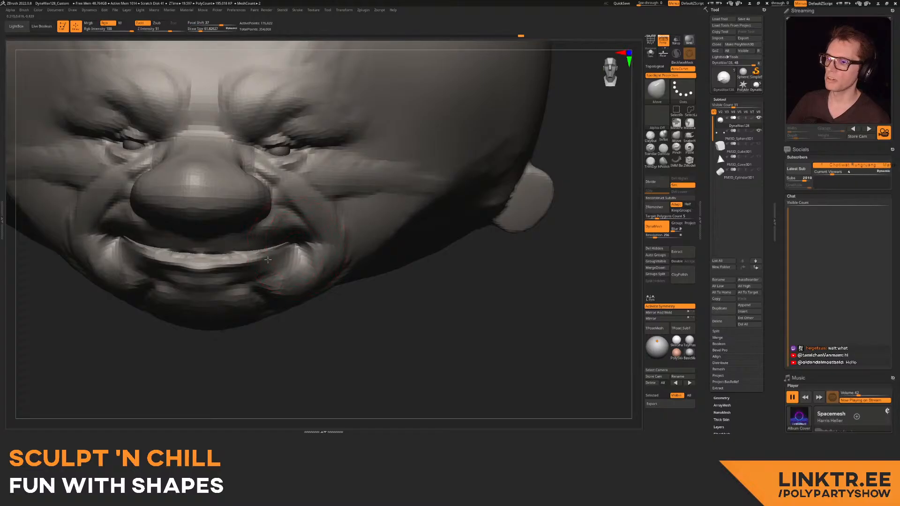
pyautogui.moveTo(285, 263)
pyautogui.mouseDown(button='right')
pyautogui.moveTo(283, 230)
pyautogui.moveTo(280, 267)
pyautogui.mouseUp(button='right')
pyautogui.moveTo(281, 267)
pyautogui.keyDown('ctrl'); pyautogui.mouseDown(button='right')
pyautogui.moveTo(275, 245)
pyautogui.moveTo(279, 279)
pyautogui.moveTo(279, 257)
pyautogui.mouseUp(button='right'); pyautogui.keyUp('ctrl')
pyautogui.press('s')
pyautogui.moveTo(276, 253); pyautogui.dragTo(276, 253)
pyautogui.moveTo(277, 253); pyautogui.dragTo(274, 283, button='right')
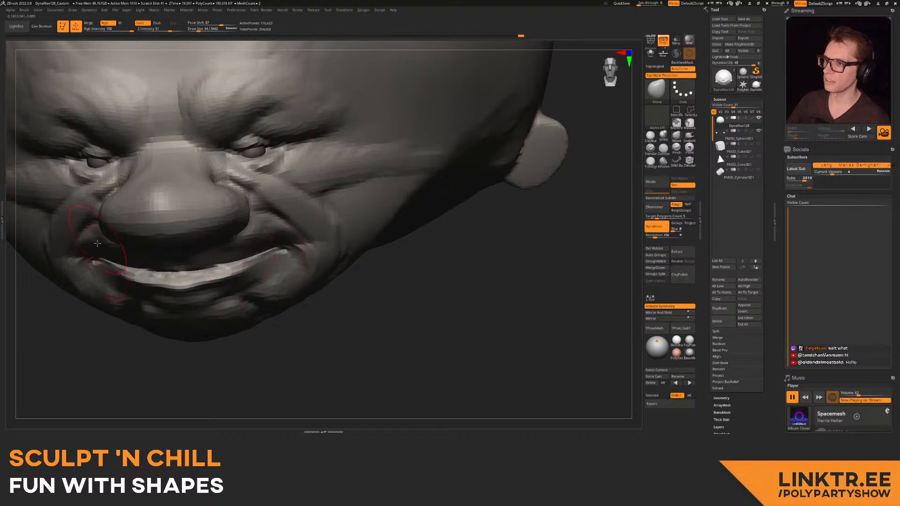
# - Refine the upper lip line and the creases at the mouth corners with the small AccuCurve Move brush
pyautogui.moveTo(316, 240); pyautogui.dragTo(333, 226, button='right')
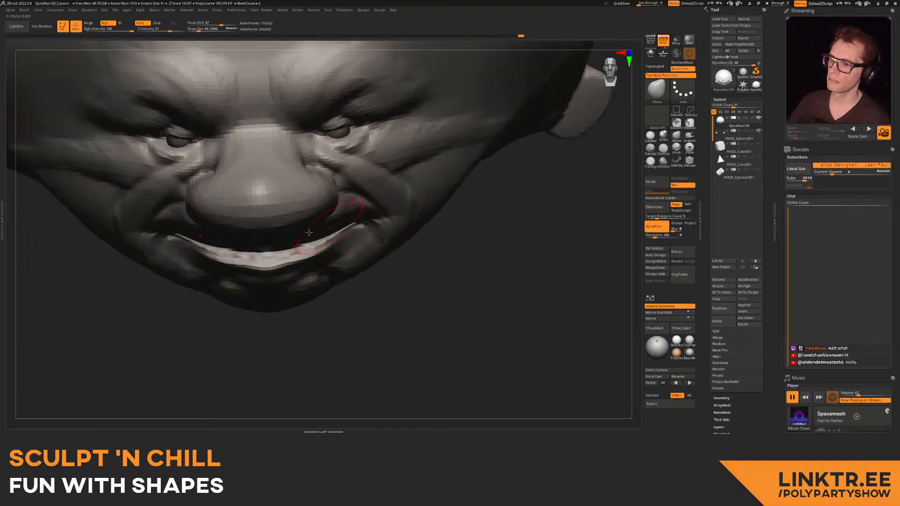
pyautogui.moveTo(378, 193); pyautogui.dragTo(358, 221, button='right')
pyautogui.press('s')
pyautogui.moveTo(370, 221); pyautogui.dragTo(356, 220)
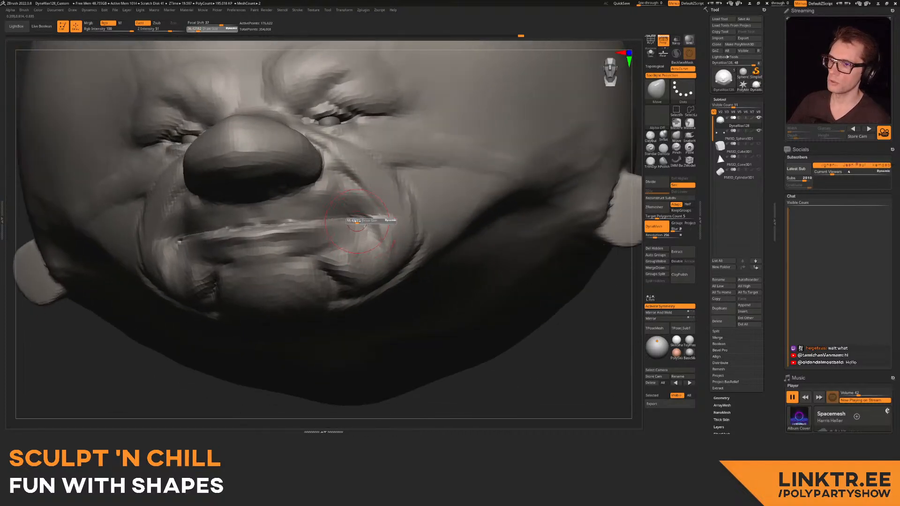
pyautogui.moveTo(354, 222)
pyautogui.mouseDown(button='right')
pyautogui.moveTo(338, 224)
pyautogui.moveTo(398, 163)
pyautogui.mouseUp(button='right')
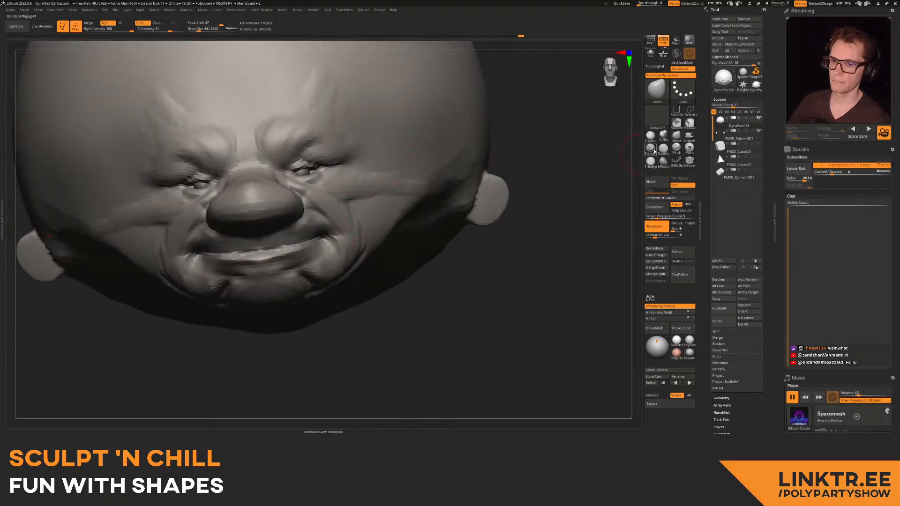
pyautogui.moveTo(520, 166); pyautogui.dragTo(380, 187, button='right')
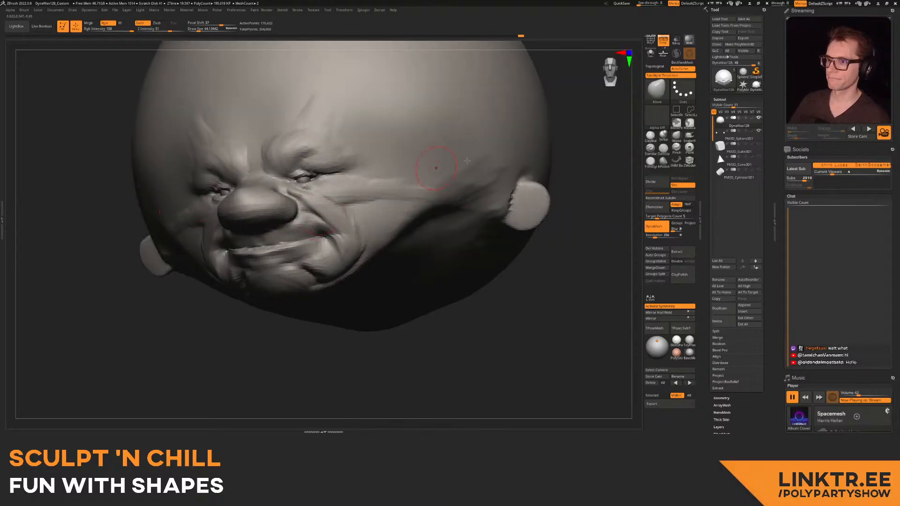
# - Turn off AccuCurve and reshape the cheeks and smile folds with a larger Move brush
pyautogui.click(682, 68)
pyautogui.keyDown('ctrl'); pyautogui.moveTo(318, 220); pyautogui.dragTo(335, 244, button='right'); pyautogui.keyUp('ctrl')
pyautogui.press('s')
pyautogui.moveTo(338, 243); pyautogui.dragTo(348, 244)
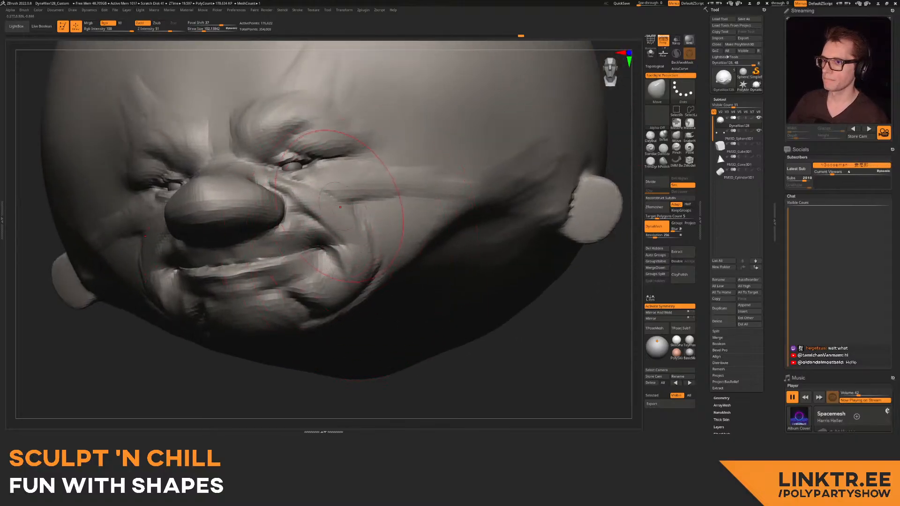
pyautogui.moveTo(321, 204); pyautogui.dragTo(330, 214)
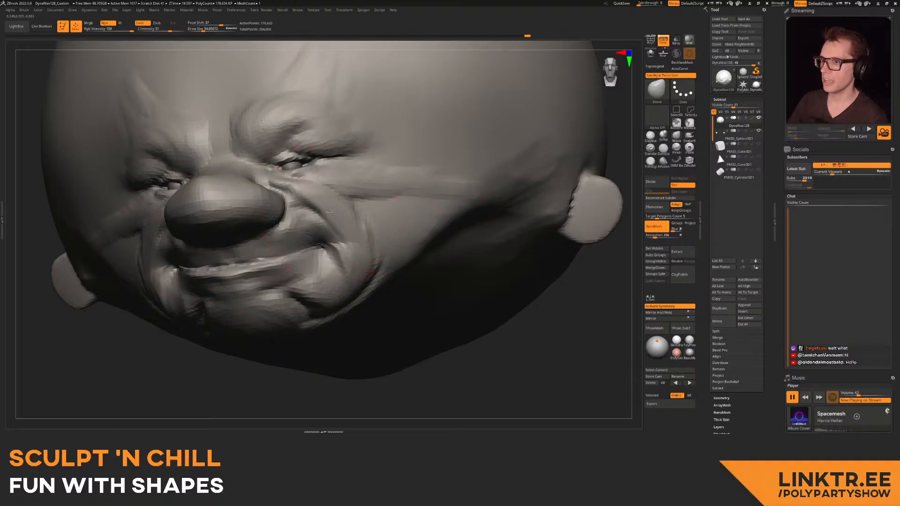
pyautogui.moveTo(285, 190); pyautogui.dragTo(218, 229, button='right')
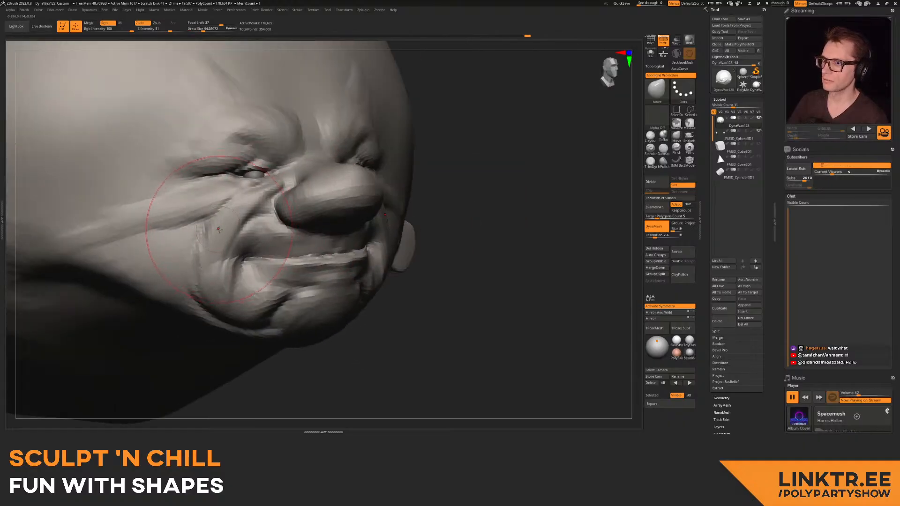
pyautogui.moveTo(221, 221); pyautogui.dragTo(210, 238)
pyautogui.moveTo(209, 238)
pyautogui.mouseDown(button='right')
pyautogui.moveTo(251, 239)
pyautogui.moveTo(237, 240)
pyautogui.moveTo(206, 218)
pyautogui.moveTo(127, 214)
pyautogui.mouseUp(button='right')
pyautogui.press('s')
pyautogui.click(199, 245)
pyautogui.moveTo(349, 225); pyautogui.dragTo(354, 218)
pyautogui.moveTo(353, 218)
pyautogui.keyDown('alt'); pyautogui.mouseDown(button='right')
pyautogui.moveTo(304, 227)
pyautogui.moveTo(307, 205)
pyautogui.moveTo(305, 247)
pyautogui.mouseUp(button='right'); pyautogui.keyUp('alt')
# - Switch to ClayBuildup and smooth out the frown wrinkles on the forehead above the brows
pyautogui.click(651, 137)
pyautogui.keyDown('ctrl'); pyautogui.moveTo(287, 136); pyautogui.dragTo(281, 160, button='right'); pyautogui.keyUp('ctrl')
pyautogui.keyDown('shift'); pyautogui.moveTo(281, 147); pyautogui.dragTo(278, 122); pyautogui.keyUp('shift')
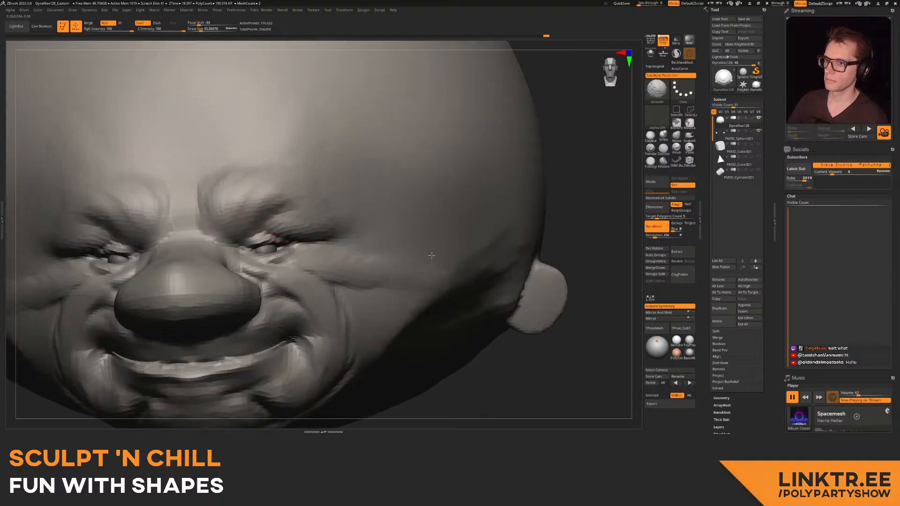
pyautogui.moveTo(421, 263)
pyautogui.keyDown('ctrl'); pyautogui.mouseDown(button='right')
pyautogui.moveTo(345, 182)
pyautogui.moveTo(364, 206)
pyautogui.moveTo(368, 254)
pyautogui.moveTo(347, 181)
pyautogui.mouseUp(button='right'); pyautogui.keyUp('ctrl')
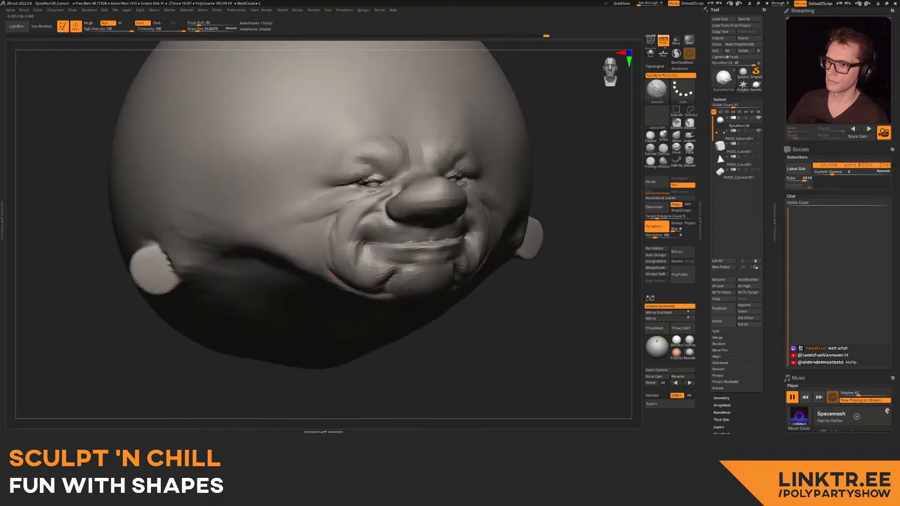
pyautogui.keyDown('alt'); pyautogui.moveTo(553, 216); pyautogui.dragTo(504, 164, button='right'); pyautogui.keyUp('alt')
pyautogui.moveTo(504, 164); pyautogui.dragTo(389, 205, button='right')
pyautogui.keyDown('ctrl'); pyautogui.moveTo(389, 205); pyautogui.dragTo(438, 202, button='right'); pyautogui.keyUp('ctrl')
pyautogui.keyDown('alt'); pyautogui.moveTo(438, 202); pyautogui.dragTo(359, 192, button='right'); pyautogui.keyUp('alt')
pyautogui.keyDown('ctrl'); pyautogui.moveTo(358, 192); pyautogui.dragTo(354, 218, button='right'); pyautogui.keyUp('ctrl')
pyautogui.moveTo(302, 176); pyautogui.dragTo(308, 175)
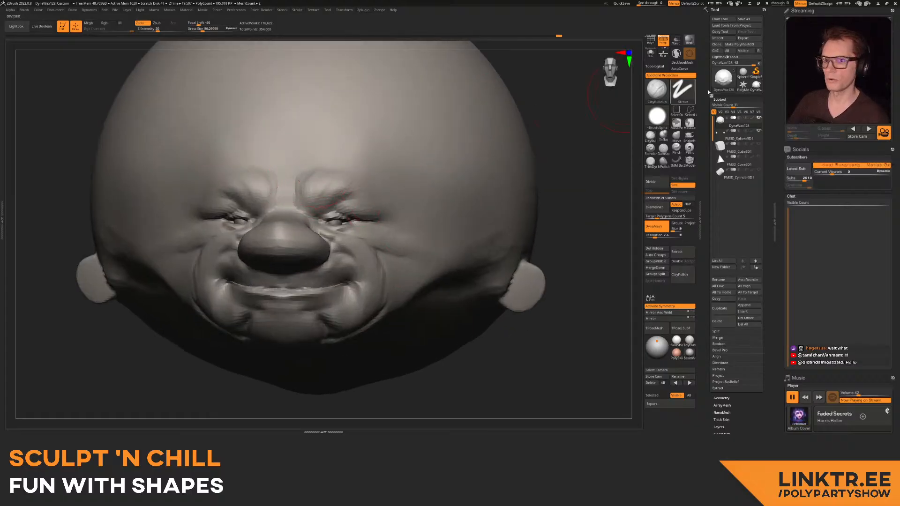
# - Lower and reshape the brows with a resized Move brush
pyautogui.click(677, 138)
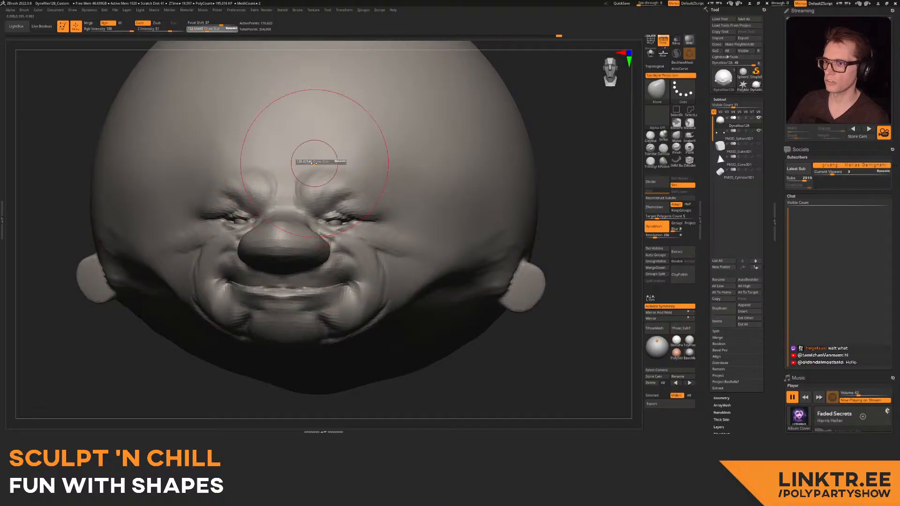
pyautogui.moveTo(316, 159); pyautogui.dragTo(319, 167)
pyautogui.moveTo(321, 166); pyautogui.dragTo(377, 183)
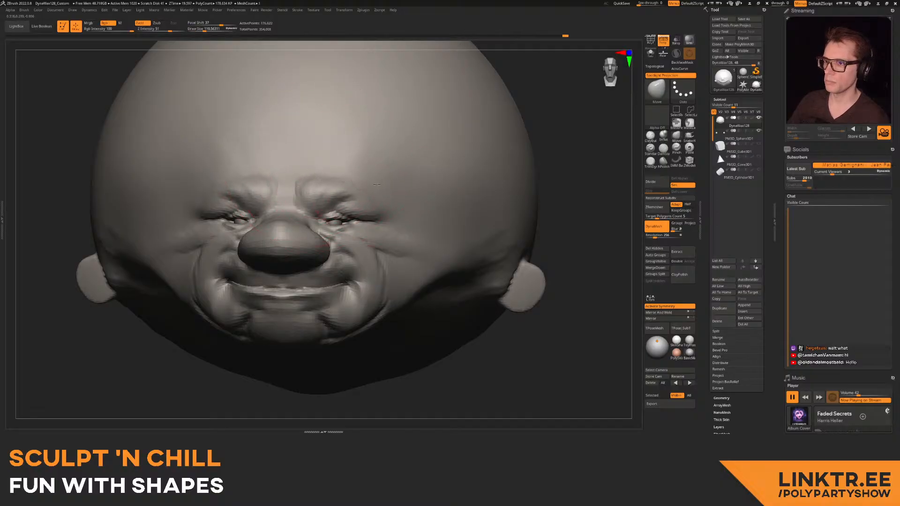
pyautogui.moveTo(414, 187)
pyautogui.mouseDown(button='right')
pyautogui.moveTo(397, 183)
pyautogui.moveTo(378, 197)
pyautogui.moveTo(343, 173)
pyautogui.moveTo(347, 185)
pyautogui.moveTo(357, 164)
pyautogui.mouseUp(button='right')
pyautogui.moveTo(356, 164)
pyautogui.mouseDown(button='right')
pyautogui.moveTo(342, 166)
pyautogui.moveTo(289, 222)
pyautogui.mouseUp(button='right')
pyautogui.press('s')
pyautogui.click(255, 201)
pyautogui.moveTo(255, 202); pyautogui.dragTo(262, 202)
pyautogui.moveTo(300, 181)
pyautogui.keyDown('ctrl'); pyautogui.mouseDown(button='right')
pyautogui.moveTo(277, 217)
pyautogui.moveTo(270, 210)
pyautogui.mouseUp(button='right'); pyautogui.keyUp('ctrl')
# - Select the eyeballs and shift them slightly in the sockets with the gizmo
pyautogui.click(721, 142)
pyautogui.press('w')
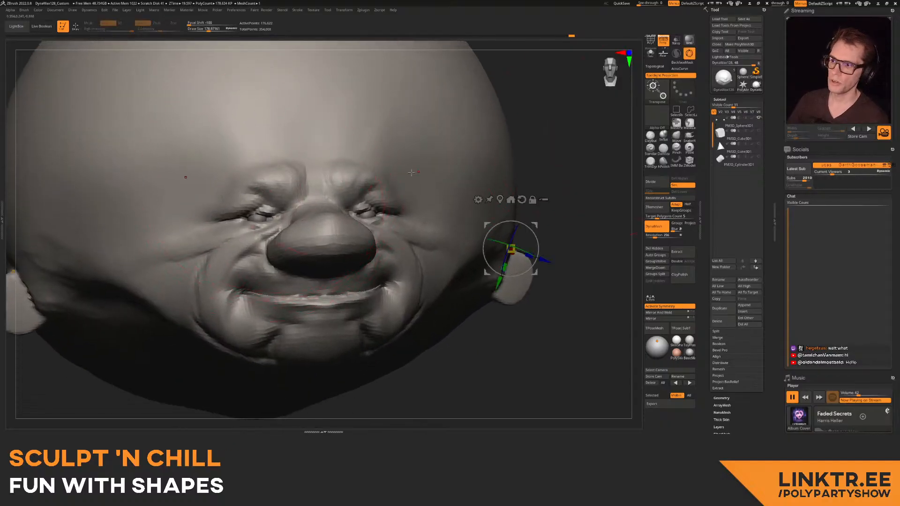
pyautogui.moveTo(426, 169); pyautogui.dragTo(410, 167, button='right')
pyautogui.keyDown('alt'); pyautogui.click(254, 220); pyautogui.keyUp('alt')
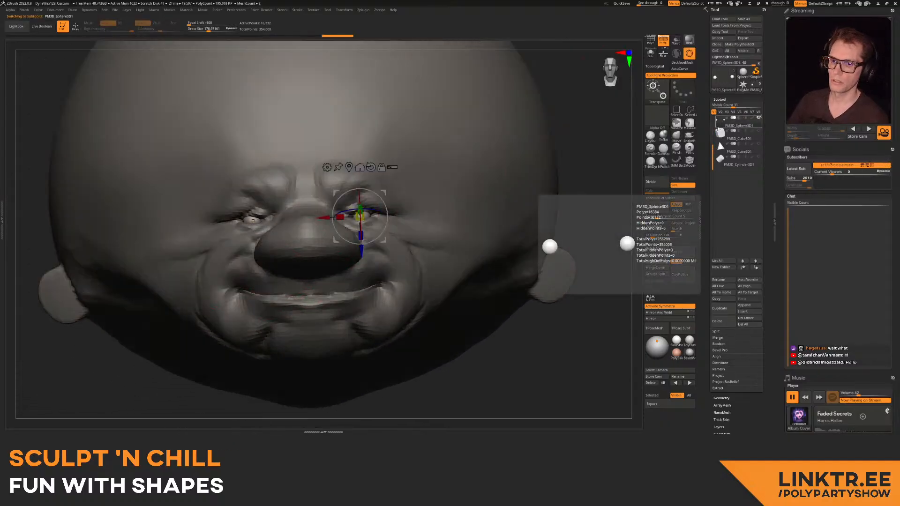
pyautogui.moveTo(383, 188); pyautogui.dragTo(378, 186)
pyautogui.press('q')
# - Select the head with the ClayBuildup brush and examine its overall shape and polygon wireframe
pyautogui.moveTo(401, 206)
pyautogui.keyDown('ctrl'); pyautogui.mouseDown(button='right')
pyautogui.moveTo(375, 171)
pyautogui.moveTo(456, 179)
pyautogui.moveTo(446, 157)
pyautogui.moveTo(418, 156)
pyautogui.moveTo(514, 122)
pyautogui.mouseUp(button='right'); pyautogui.keyUp('ctrl')
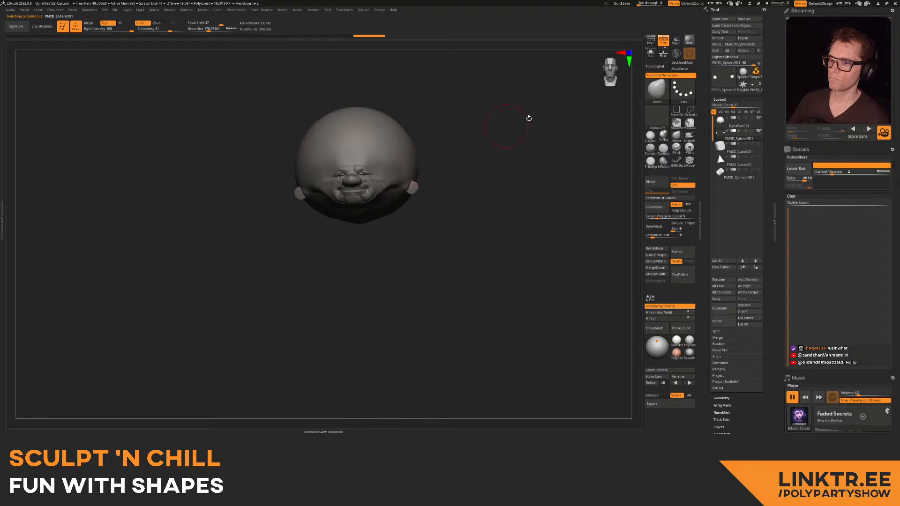
pyautogui.click(714, 124)
pyautogui.click(650, 136)
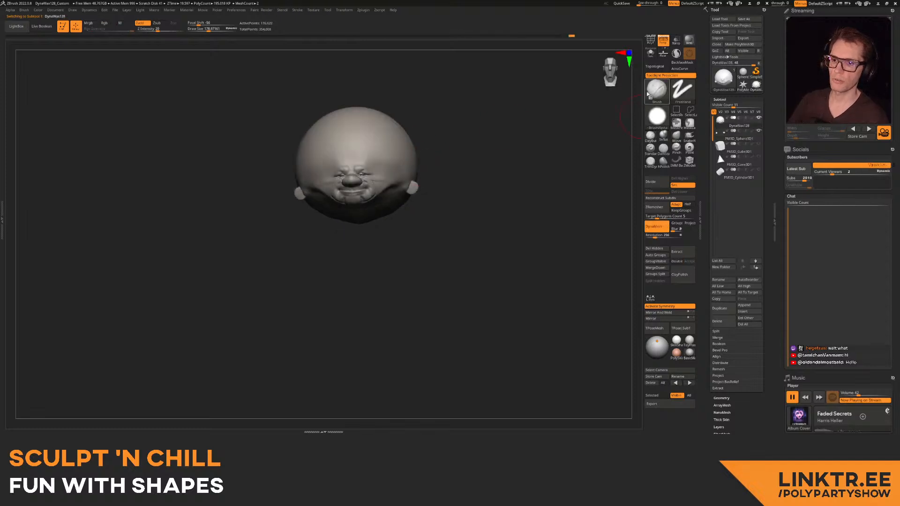
pyautogui.keyDown('ctrl'); pyautogui.moveTo(374, 167); pyautogui.dragTo(344, 177, button='right'); pyautogui.keyUp('ctrl')
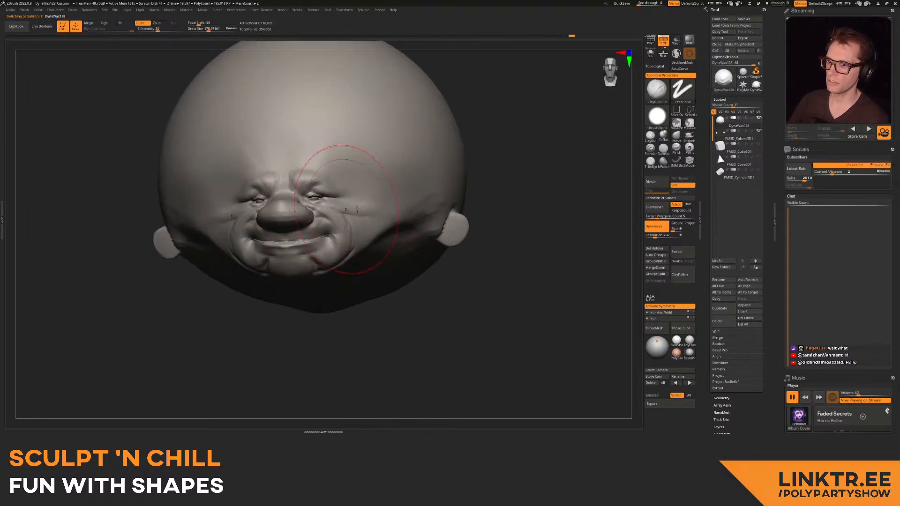
pyautogui.press('[')
pyautogui.moveTo(323, 131)
pyautogui.mouseDown(button='right')
pyautogui.moveTo(321, 117)
pyautogui.moveTo(284, 146)
pyautogui.moveTo(275, 169)
pyautogui.mouseUp(button='right')
pyautogui.press('s')
pyautogui.moveTo(268, 179); pyautogui.dragTo(262, 178)
pyautogui.moveTo(248, 230)
pyautogui.mouseDown(button='right')
pyautogui.moveTo(269, 237)
pyautogui.moveTo(248, 199)
pyautogui.mouseUp(button='right')
pyautogui.moveTo(237, 159); pyautogui.dragTo(241, 174, button='right')
pyautogui.hotkey('shift', 'f')
pyautogui.hotkey('shift', 'f')
pyautogui.keyDown('alt'); pyautogui.moveTo(329, 151); pyautogui.dragTo(400, 155, button='right'); pyautogui.keyUp('alt')
pyautogui.keyDown('ctrl'); pyautogui.moveTo(400, 155); pyautogui.dragTo(399, 127, button='right'); pyautogui.keyUp('ctrl')
pyautogui.moveTo(366, 206)
pyautogui.mouseDown(button='right')
pyautogui.moveTo(324, 213)
pyautogui.moveTo(326, 246)
pyautogui.moveTo(382, 235)
pyautogui.mouseUp(button='right')
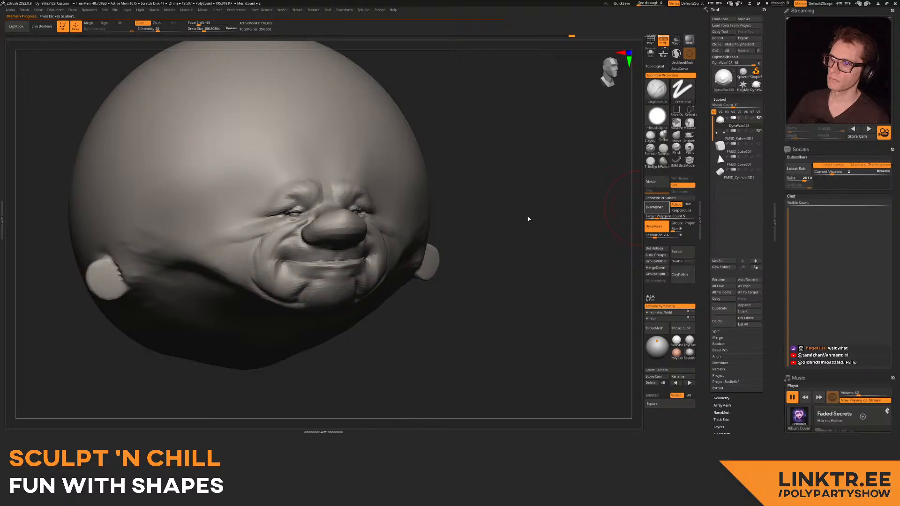
# - Try retopologizing the head with ZRemesher, checking the wireframe and subdividing the mesh twice
pyautogui.hotkey('shift', 'f')
pyautogui.hotkey('shift', 'f')
pyautogui.hotkey('ctrl', 'd')
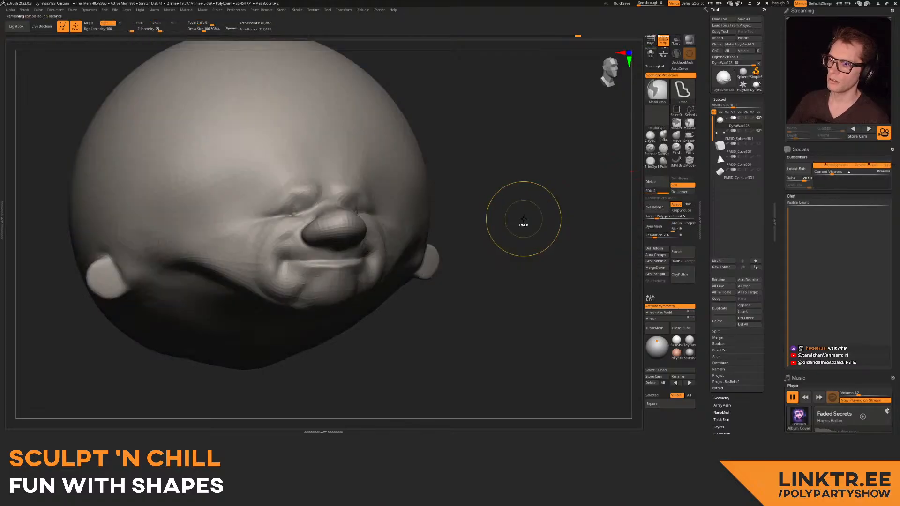
pyautogui.hotkey('ctrl', 'd')
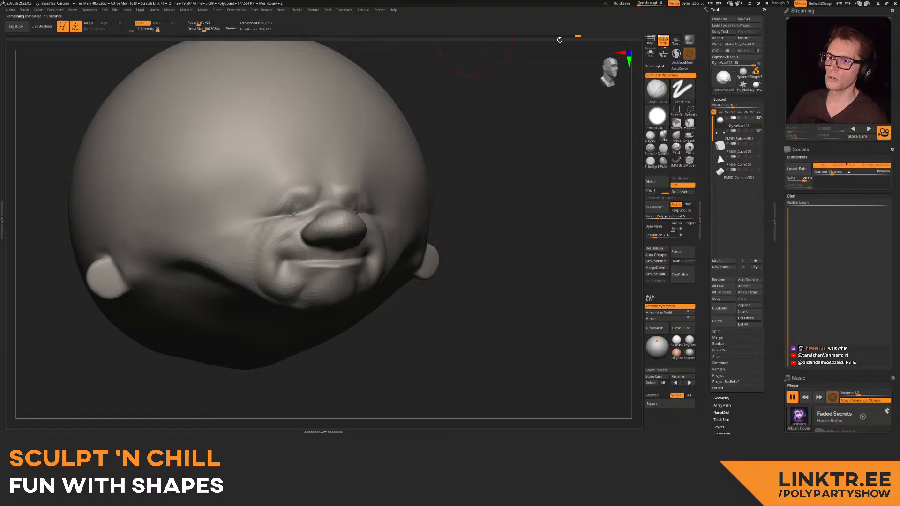
# - Undo the two subdivisions and the ZRemesher pass on the head
pyautogui.hotkey('ctrl', 'z')
pyautogui.hotkey('ctrl', 'z')
pyautogui.hotkey('ctrl', 'z')
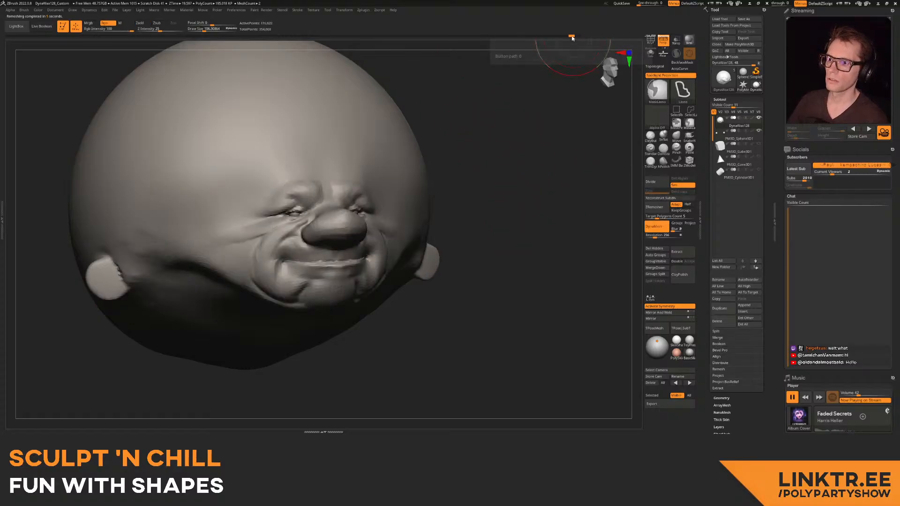
# - Step back through the undo history to the detailed DynaMesh head and mark that state as the projection source
pyautogui.moveTo(571, 36); pyautogui.dragTo(589, 40)
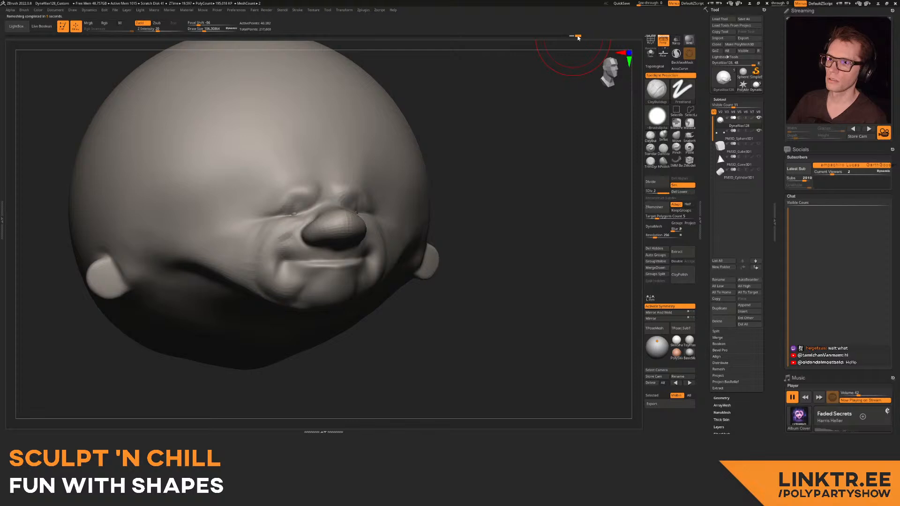
pyautogui.hotkey('ctrl', 'z')
pyautogui.hotkey('ctrl', 'z')
pyautogui.hotkey('ctrl', 'z')
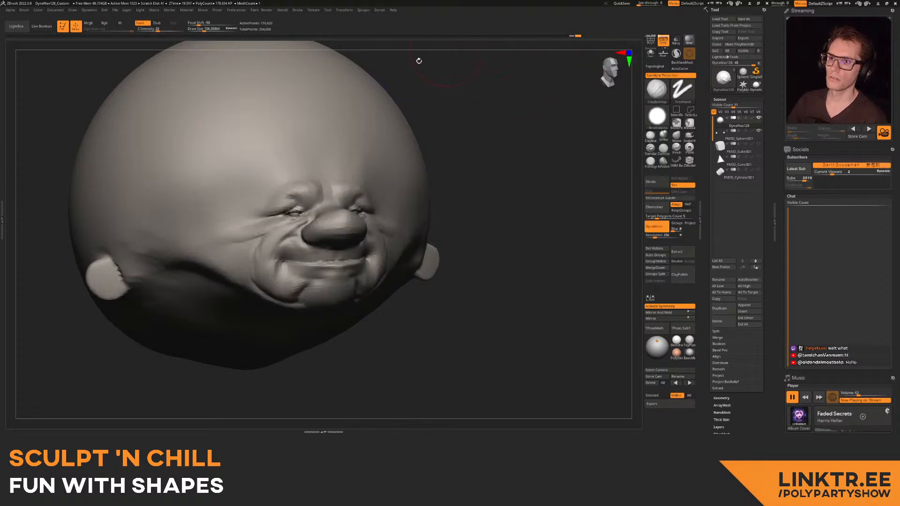
pyautogui.keyDown('ctrl'); pyautogui.click(578, 36); pyautogui.keyUp('ctrl')
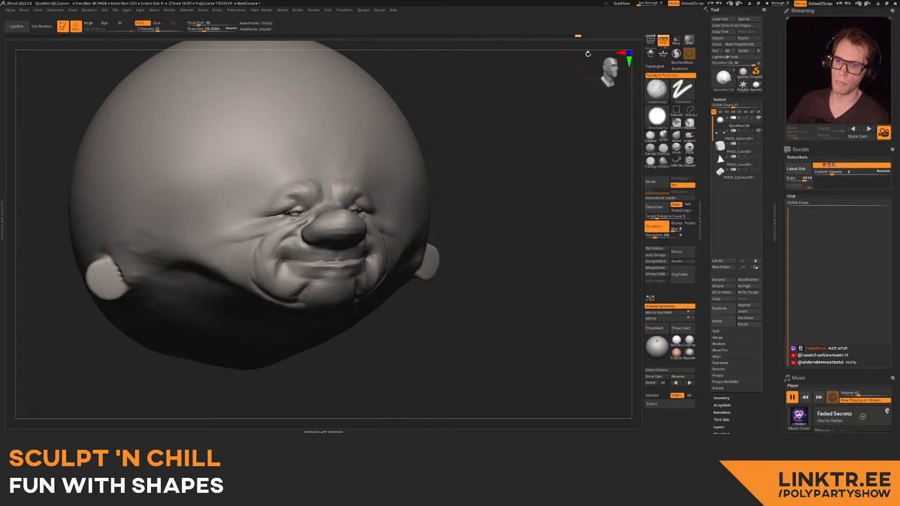
pyautogui.moveTo(483, 241); pyautogui.dragTo(472, 203)
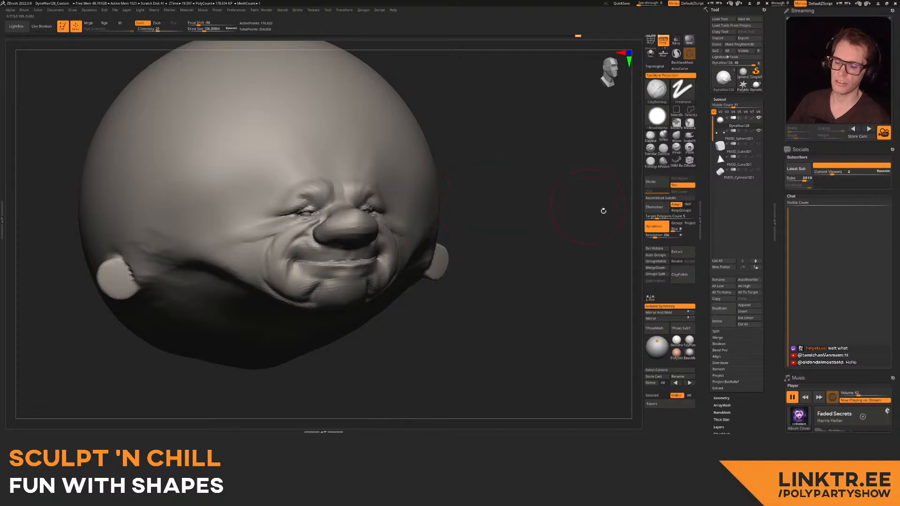
# - Retopologize the head with ZRemesher and subdivide the new mesh twice
pyautogui.click(683, 254)
pyautogui.click(656, 208)
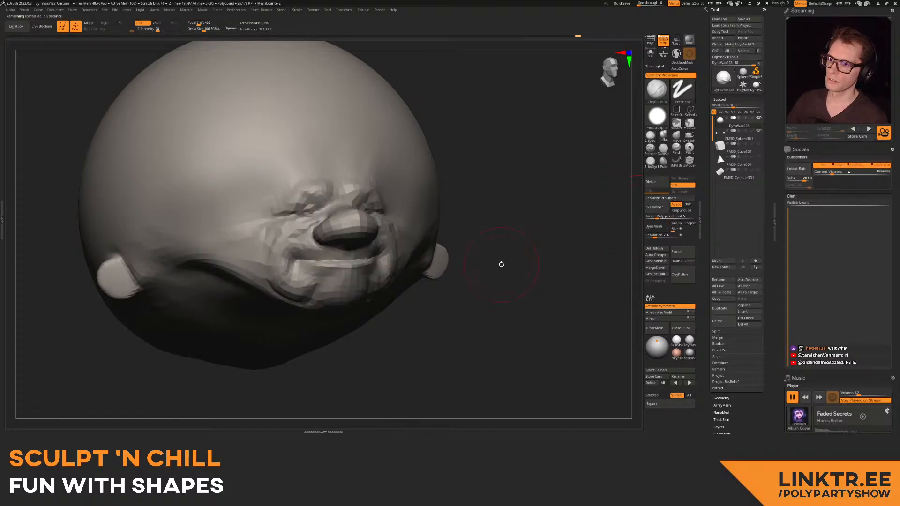
pyautogui.moveTo(492, 249)
pyautogui.mouseDown()
pyautogui.moveTo(484, 231)
pyautogui.moveTo(493, 248)
pyautogui.moveTo(446, 270)
pyautogui.moveTo(460, 274)
pyautogui.mouseUp()
pyautogui.hotkey('ctrl', 'd')
pyautogui.hotkey('ctrl', 'd')
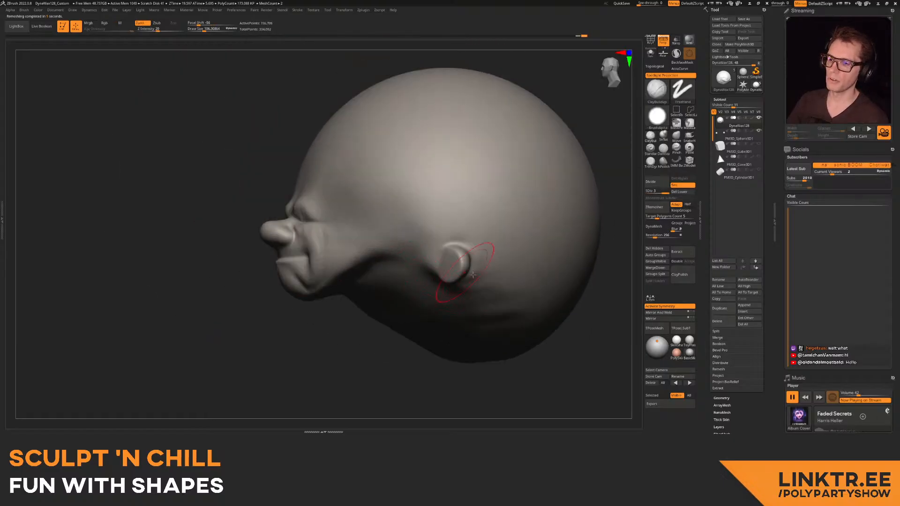
pyautogui.moveTo(309, 263)
pyautogui.mouseDown(button='right')
pyautogui.moveTo(433, 262)
pyautogui.moveTo(480, 249)
pyautogui.moveTo(470, 251)
pyautogui.mouseUp(button='right')
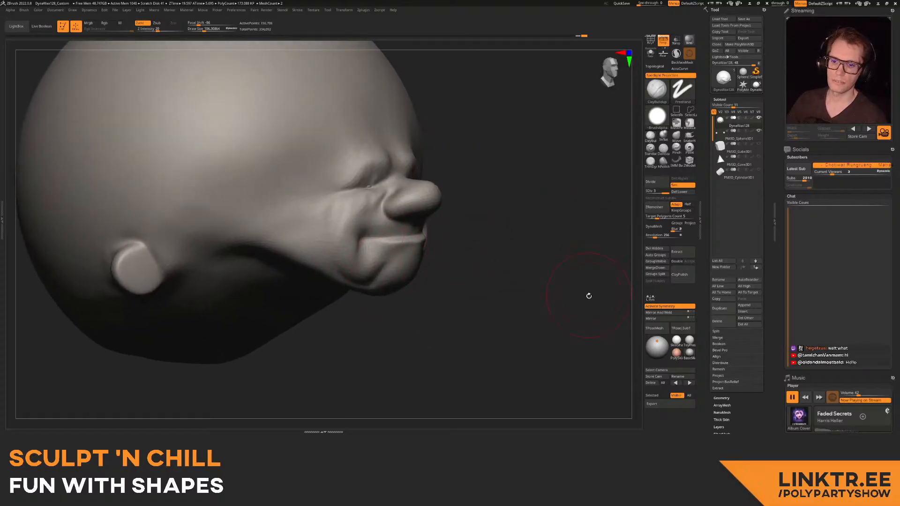
# - Project the marked history detail onto the subdivided head and drop it to its lowest subdivision level
pyautogui.click(727, 375)
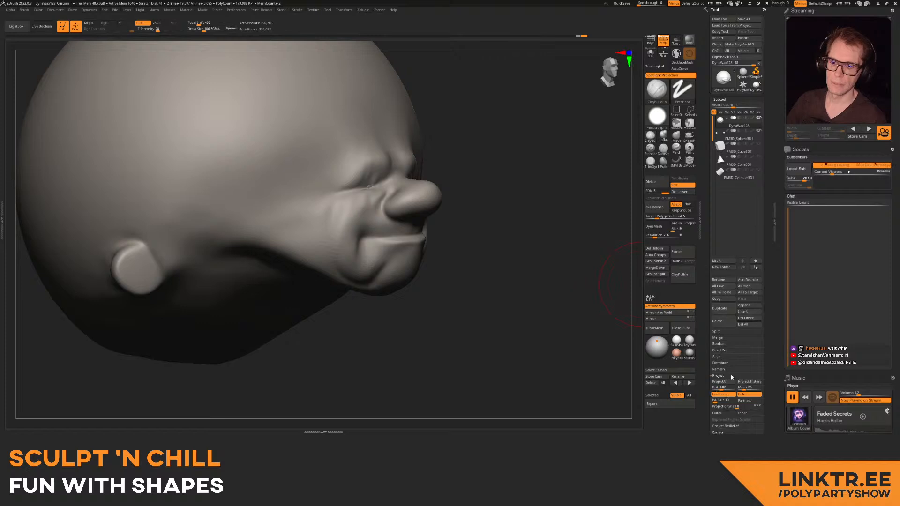
pyautogui.keyDown('ctrl'); pyautogui.moveTo(362, 201); pyautogui.dragTo(310, 224, button='right'); pyautogui.keyUp('ctrl')
pyautogui.keyDown('alt'); pyautogui.moveTo(450, 221); pyautogui.dragTo(384, 218, button='right'); pyautogui.keyUp('alt')
pyautogui.keyDown('alt'); pyautogui.moveTo(330, 238); pyautogui.dragTo(286, 255, button='right'); pyautogui.keyUp('alt')
pyautogui.hotkey('shift', 'd')
pyautogui.hotkey('shift', 'd')
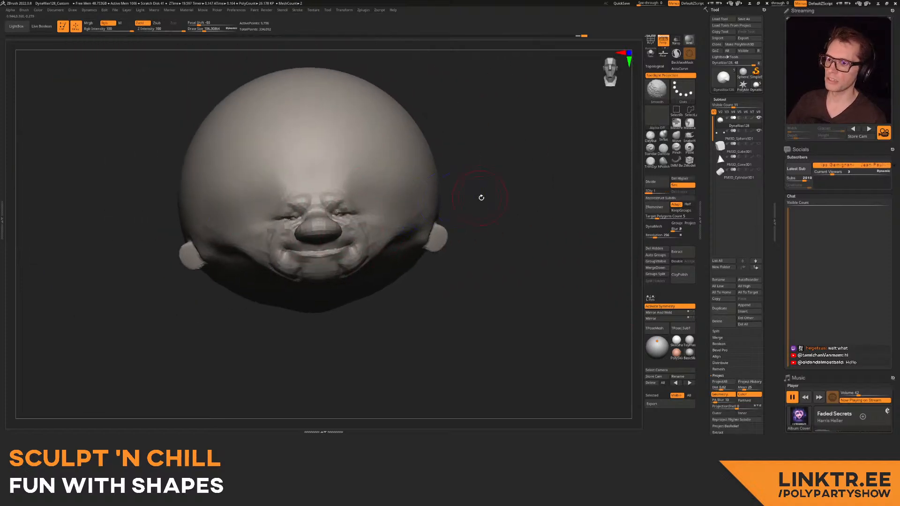
# - Push up the underside of the back of the skull with a greatly enlarged Move brush
pyautogui.moveTo(480, 197); pyautogui.dragTo(414, 196, button='right')
pyautogui.keyDown('alt'); pyautogui.moveTo(519, 192); pyautogui.dragTo(385, 225, button='right'); pyautogui.keyUp('alt')
pyautogui.click(676, 136)
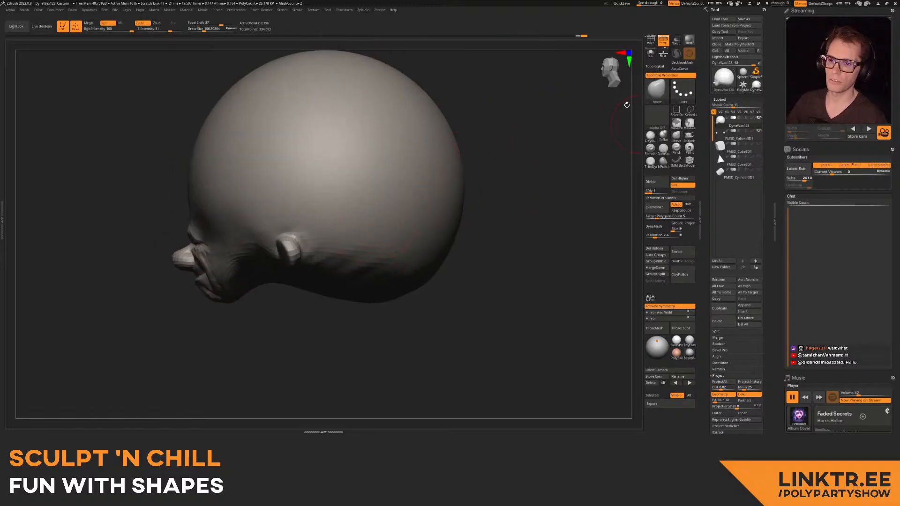
pyautogui.press('s')
pyautogui.moveTo(412, 243); pyautogui.dragTo(413, 243)
pyautogui.moveTo(405, 284)
pyautogui.mouseDown()
pyautogui.moveTo(410, 271)
pyautogui.moveTo(389, 283)
pyautogui.moveTo(421, 252)
pyautogui.mouseUp()
pyautogui.press('s')
pyautogui.press('s')
pyautogui.press('s')
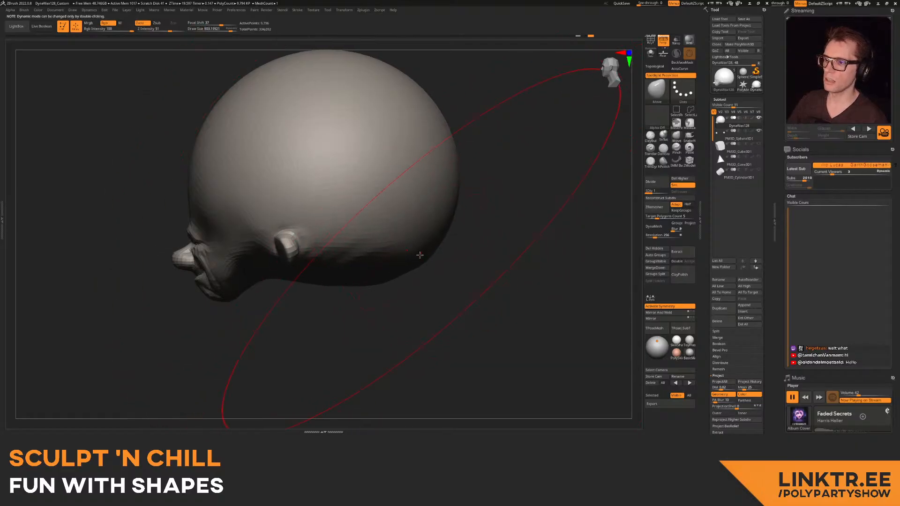
# - Reshape the chin and the underside of the head with the Move brush, checking the result at higher subdivision
pyautogui.press('s')
pyautogui.moveTo(225, 289); pyautogui.dragTo(218, 290)
pyautogui.moveTo(223, 287); pyautogui.dragTo(212, 282)
pyautogui.moveTo(293, 287); pyautogui.dragTo(394, 246)
pyautogui.moveTo(296, 240); pyautogui.dragTo(347, 238, button='right')
pyautogui.keyDown('alt'); pyautogui.moveTo(286, 236); pyautogui.dragTo(238, 229, button='right'); pyautogui.keyUp('alt')
pyautogui.press('d')
pyautogui.press('d')
pyautogui.hotkey('shift', 'd')
pyautogui.hotkey('shift', 'd')
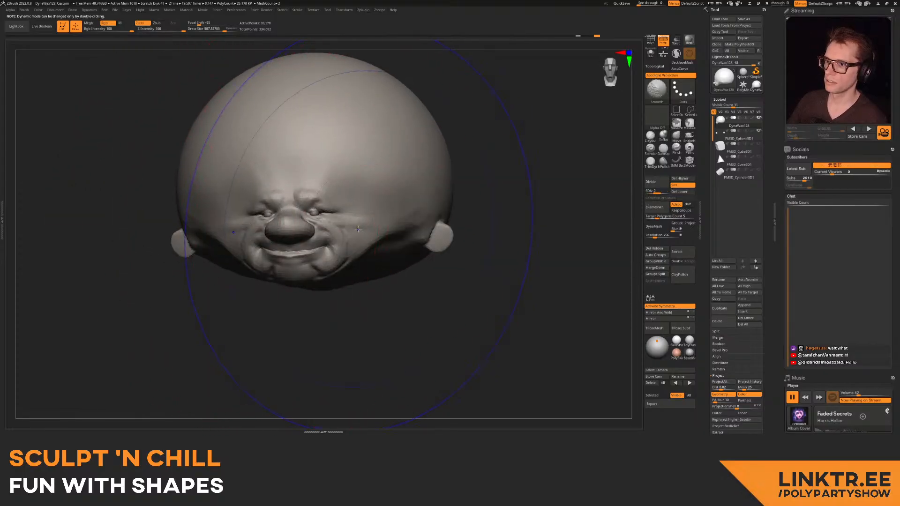
# - Adjust the sides of the jaw and cheeks with a smaller Move brush, working from the front and below
pyautogui.keyDown('ctrl'); pyautogui.moveTo(347, 229); pyautogui.dragTo(381, 244, button='right'); pyautogui.keyUp('ctrl')
pyautogui.press('s')
pyautogui.moveTo(381, 243); pyautogui.dragTo(362, 242)
pyautogui.moveTo(390, 232)
pyautogui.mouseDown(button='right')
pyautogui.moveTo(366, 229)
pyautogui.moveTo(262, 169)
pyautogui.moveTo(235, 201)
pyautogui.mouseUp(button='right')
pyautogui.press('s')
pyautogui.moveTo(235, 201); pyautogui.dragTo(230, 200)
pyautogui.moveTo(229, 200); pyautogui.dragTo(244, 198)
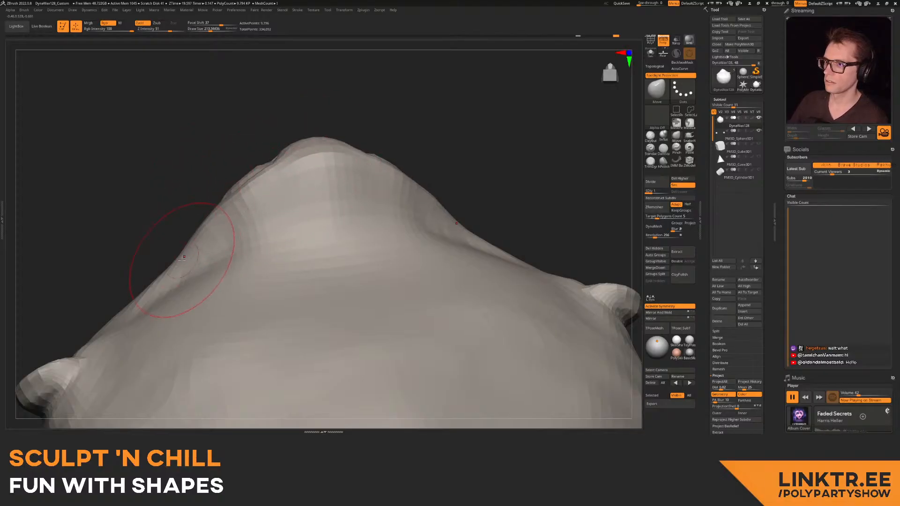
pyautogui.moveTo(150, 284); pyautogui.dragTo(161, 295)
# - Try refining the jaw and lower head contours with the Move brush from several angles at different subdivision levels
pyautogui.moveTo(212, 243)
pyautogui.keyDown('ctrl'); pyautogui.mouseDown(button='right')
pyautogui.moveTo(309, 147)
pyautogui.moveTo(280, 211)
pyautogui.moveTo(315, 193)
pyautogui.mouseUp(button='right'); pyautogui.keyUp('ctrl')
pyautogui.press('s')
pyautogui.moveTo(308, 198); pyautogui.dragTo(303, 198)
pyautogui.moveTo(359, 200); pyautogui.dragTo(373, 176, button='right')
pyautogui.moveTo(309, 172)
pyautogui.mouseDown(button='right')
pyautogui.moveTo(349, 166)
pyautogui.moveTo(323, 174)
pyautogui.mouseUp(button='right')
pyautogui.keyDown('alt'); pyautogui.moveTo(324, 173); pyautogui.dragTo(387, 220, button='right'); pyautogui.keyUp('alt')
pyautogui.keyDown('ctrl'); pyautogui.moveTo(262, 220); pyautogui.dragTo(219, 237, button='right'); pyautogui.keyUp('ctrl')
pyautogui.press('s')
pyautogui.moveTo(187, 227); pyautogui.dragTo(208, 224)
pyautogui.moveTo(249, 213)
pyautogui.keyDown('alt'); pyautogui.mouseDown(button='right')
pyautogui.moveTo(199, 247)
pyautogui.moveTo(203, 200)
pyautogui.mouseUp(button='right'); pyautogui.keyUp('alt')
pyautogui.press('d')
pyautogui.moveTo(288, 155); pyautogui.dragTo(284, 123, button='right')
pyautogui.moveTo(353, 211)
pyautogui.mouseDown(button='right')
pyautogui.moveTo(333, 175)
pyautogui.moveTo(321, 179)
pyautogui.mouseUp(button='right')
pyautogui.press('s')
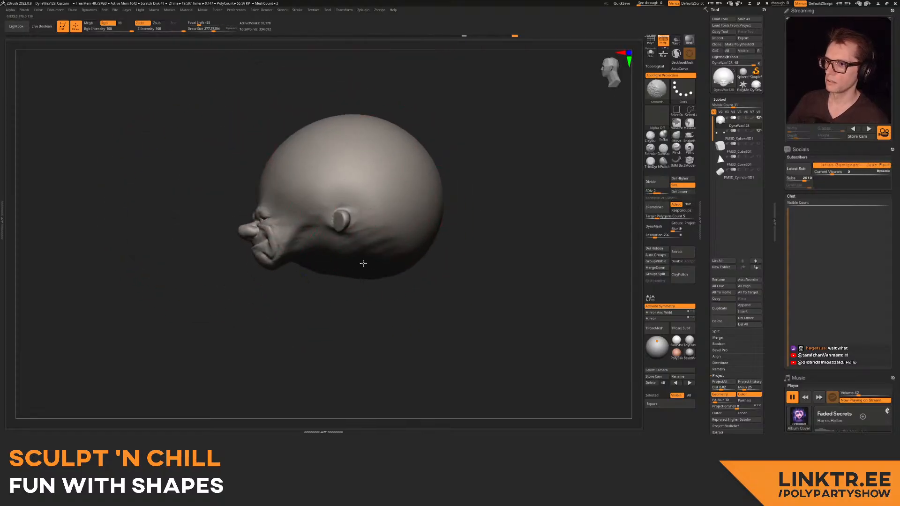
# - Try shifting the ears and sides of the head with the Move brush, comparing the form at higher subdivision levels
pyautogui.moveTo(255, 181)
pyautogui.mouseDown(button='right')
pyautogui.moveTo(311, 171)
pyautogui.moveTo(281, 235)
pyautogui.moveTo(335, 203)
pyautogui.mouseUp(button='right')
pyautogui.moveTo(199, 233); pyautogui.dragTo(221, 239)
pyautogui.hotkey('shift', 'd')
pyautogui.keyDown('ctrl'); pyautogui.moveTo(241, 240); pyautogui.dragTo(249, 207, button='right'); pyautogui.keyUp('ctrl')
pyautogui.moveTo(277, 218); pyautogui.dragTo(288, 230)
pyautogui.press('d')
pyautogui.press('d')
pyautogui.moveTo(288, 230)
pyautogui.mouseDown(button='right')
pyautogui.moveTo(337, 205)
pyautogui.moveTo(298, 180)
pyautogui.moveTo(383, 201)
pyautogui.moveTo(402, 169)
pyautogui.moveTo(379, 165)
pyautogui.mouseUp(button='right')
pyautogui.moveTo(294, 187)
pyautogui.mouseDown(button='right')
pyautogui.moveTo(328, 183)
pyautogui.moveTo(326, 225)
pyautogui.moveTo(344, 192)
pyautogui.mouseUp(button='right')
pyautogui.hotkey('shift', 'd')
pyautogui.hotkey('shift', 'd')
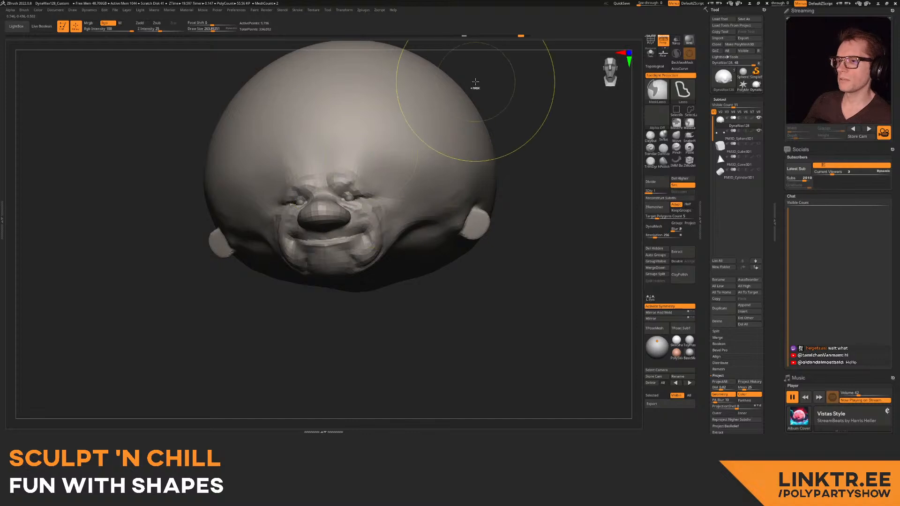
# - Undo the recent Move brush changes to the jaw, ears and sides of the head
pyautogui.hotkey('ctrl', 'z')
pyautogui.hotkey('ctrl', 'z')
pyautogui.hotkey('ctrl', 'z')
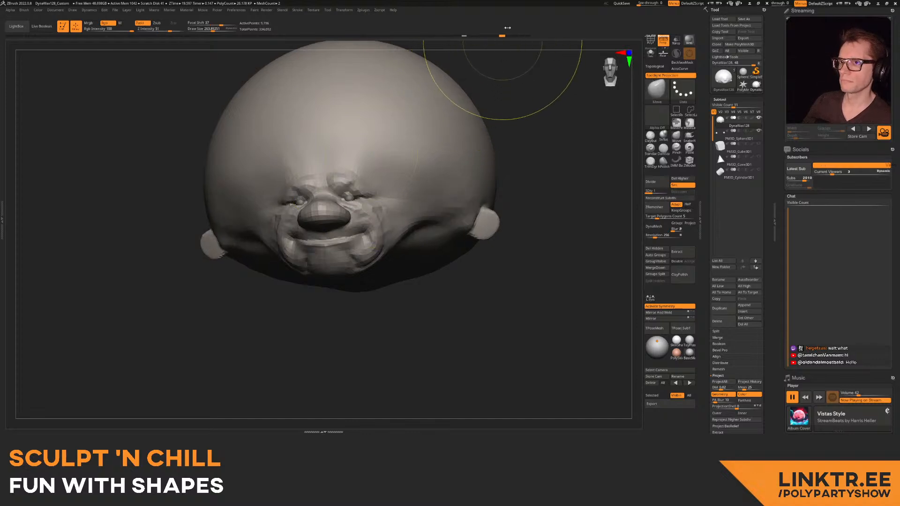
pyautogui.moveTo(496, 36); pyautogui.dragTo(487, 39)
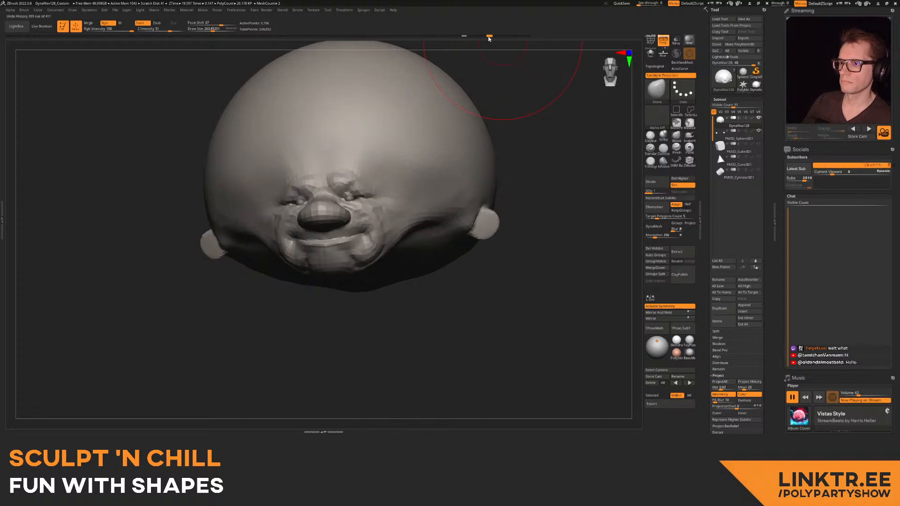
# - Push the sides of the head inward around the ears and temples with the Move brush
pyautogui.moveTo(422, 172); pyautogui.dragTo(308, 213, button='right')
pyautogui.moveTo(284, 218); pyautogui.dragTo(306, 213)
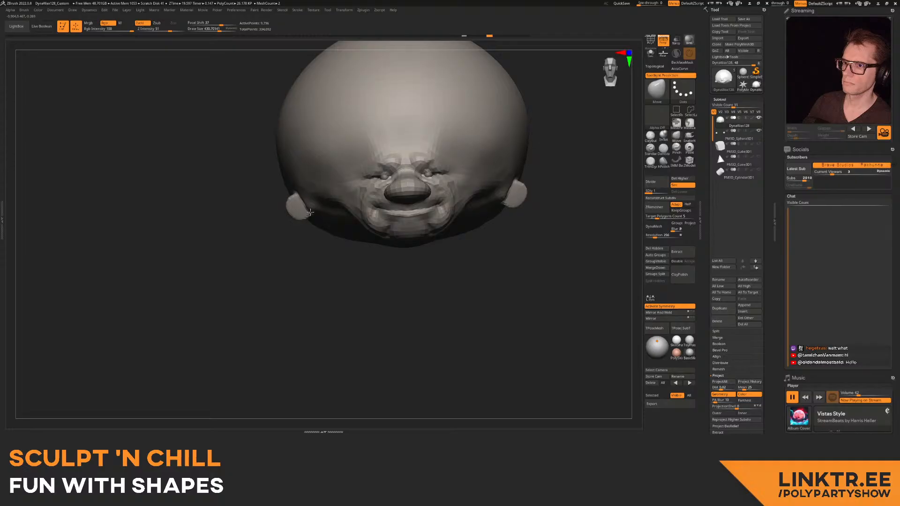
pyautogui.click(314, 232)
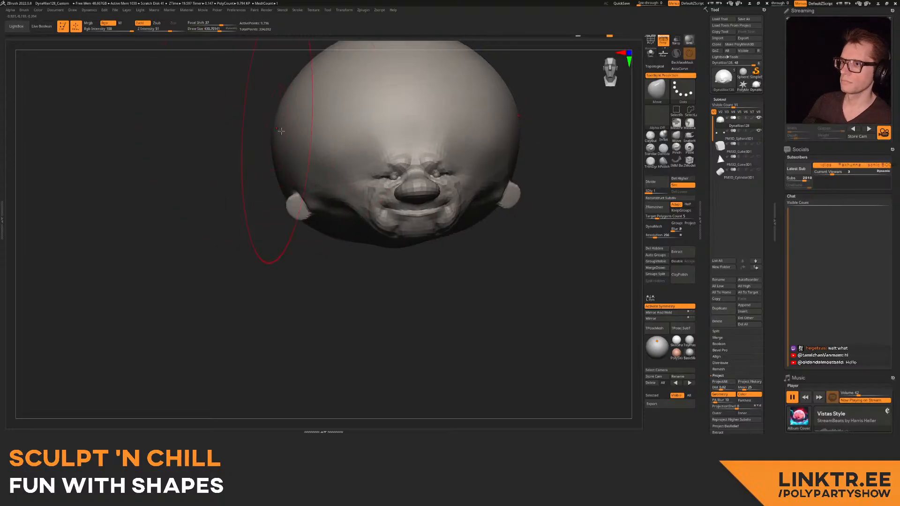
pyautogui.moveTo(280, 138); pyautogui.dragTo(282, 107)
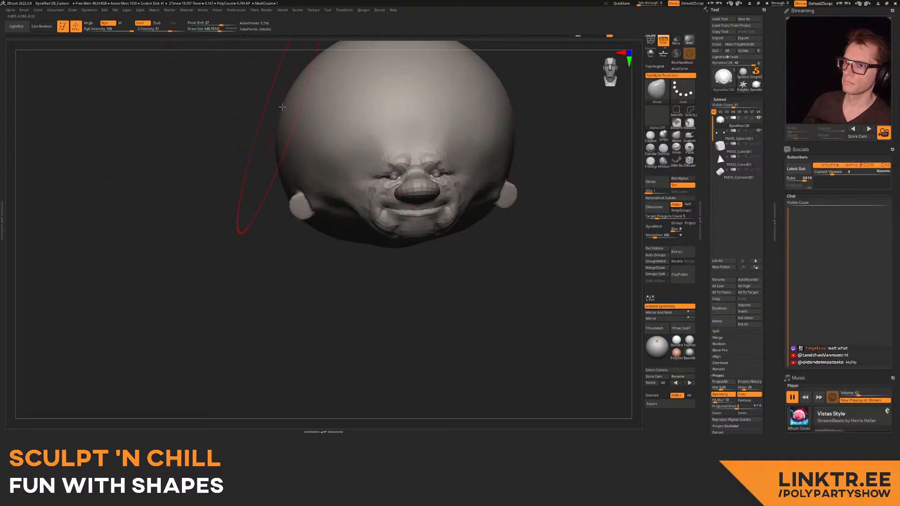
pyautogui.press('s')
pyautogui.moveTo(294, 186); pyautogui.dragTo(284, 170)
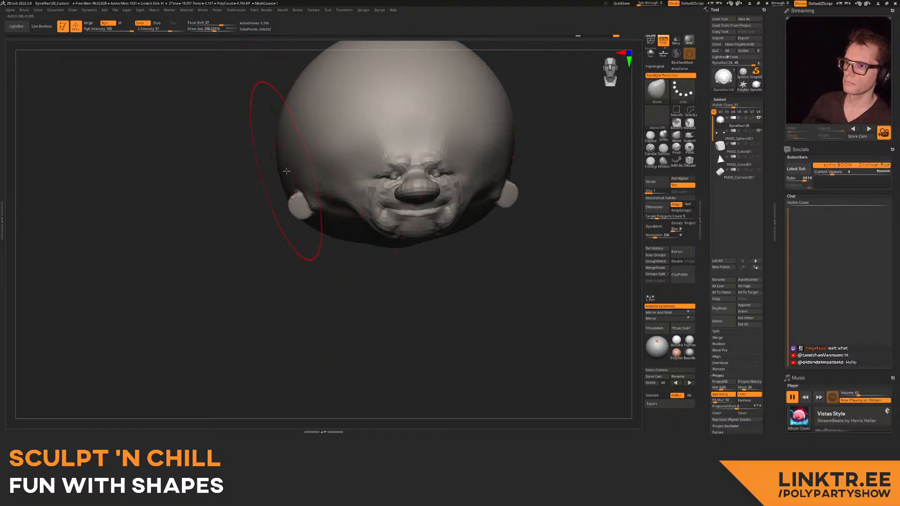
pyautogui.moveTo(290, 167)
pyautogui.keyDown('alt'); pyautogui.mouseDown(button='right')
pyautogui.moveTo(261, 224)
pyautogui.moveTo(249, 224)
pyautogui.mouseUp(button='right'); pyautogui.keyUp('alt')
# - Raise the head one subdivision level and work over the brow and temples with a smaller ClayBuildup brush
pyautogui.press('d')
pyautogui.keyDown('alt'); pyautogui.moveTo(481, 102); pyautogui.dragTo(420, 80, button='right'); pyautogui.keyUp('alt')
pyautogui.hotkey('shift', 'd')
pyautogui.keyDown('ctrl'); pyautogui.moveTo(396, 112); pyautogui.dragTo(413, 155, button='right'); pyautogui.keyUp('ctrl')
pyautogui.press('1')
pyautogui.press('s')
pyautogui.moveTo(323, 179); pyautogui.dragTo(333, 192)
pyautogui.press('s')
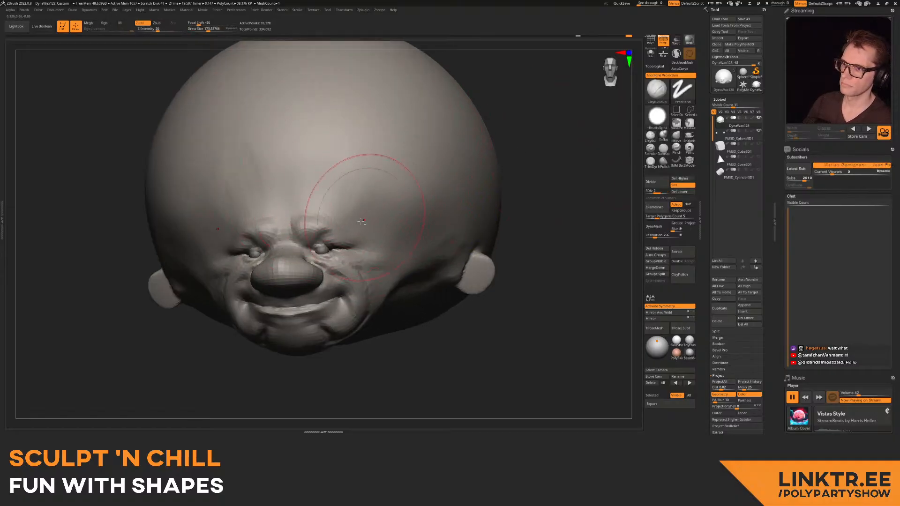
# - Smooth the temples and the uneven surface below and behind the ears
pyautogui.press('shift')
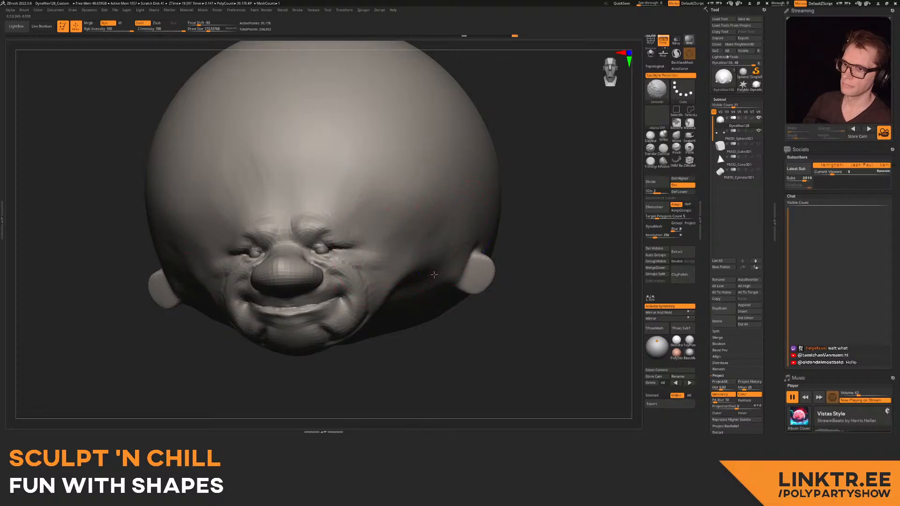
pyautogui.moveTo(378, 191)
pyautogui.mouseDown(button='right')
pyautogui.moveTo(389, 133)
pyautogui.moveTo(367, 183)
pyautogui.mouseUp(button='right')
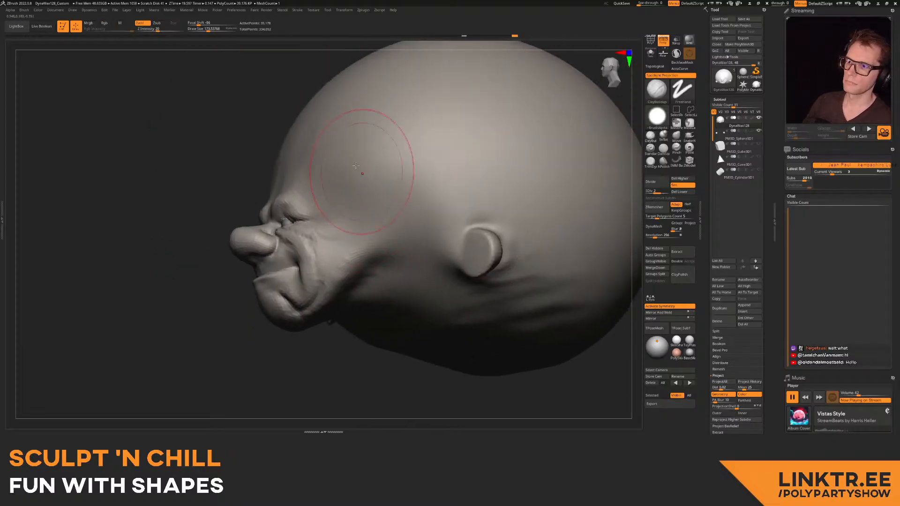
pyautogui.press('shift')
pyautogui.moveTo(451, 332); pyautogui.dragTo(424, 220, button='right')
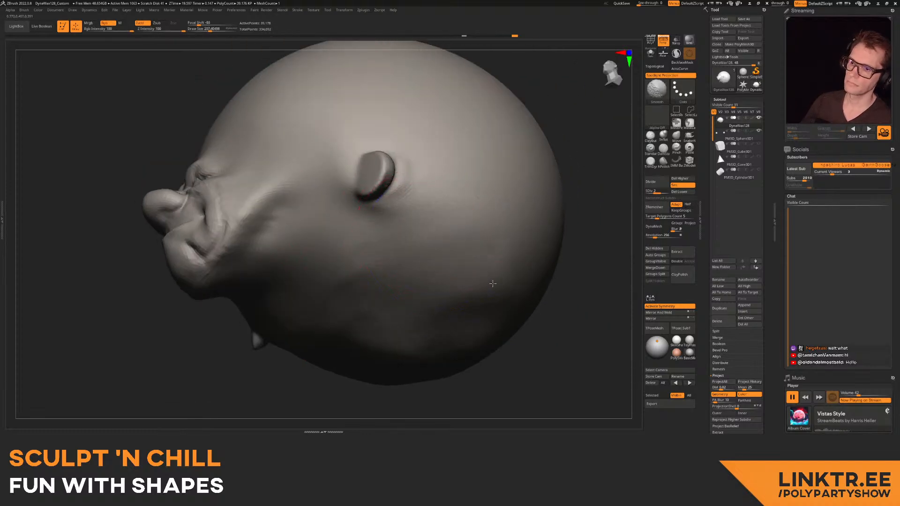
# - Select the DamStandard brush and examine the cheek folds, jaw and ears in profile and three-quarter views
pyautogui.moveTo(267, 284)
pyautogui.keyDown('ctrl'); pyautogui.mouseDown(button='right')
pyautogui.moveTo(293, 189)
pyautogui.moveTo(304, 239)
pyautogui.moveTo(286, 272)
pyautogui.moveTo(311, 210)
pyautogui.moveTo(277, 239)
pyautogui.moveTo(315, 205)
pyautogui.mouseUp(button='right'); pyautogui.keyUp('ctrl')
pyautogui.click(667, 150)
pyautogui.moveTo(243, 197)
pyautogui.keyDown('alt'); pyautogui.mouseDown(button='right')
pyautogui.moveTo(261, 220)
pyautogui.moveTo(274, 190)
pyautogui.moveTo(263, 224)
pyautogui.moveTo(302, 200)
pyautogui.moveTo(263, 202)
pyautogui.mouseUp(button='right'); pyautogui.keyUp('alt')
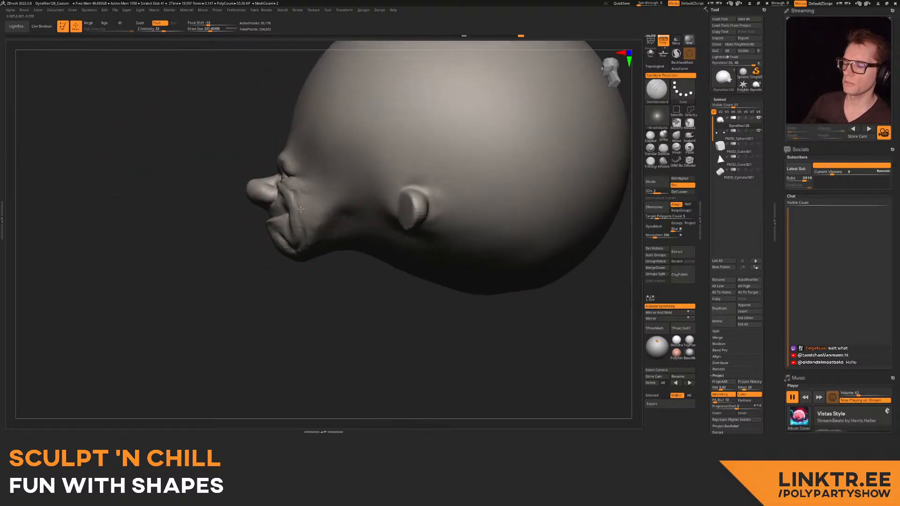
pyautogui.moveTo(371, 198)
pyautogui.mouseDown(button='right')
pyautogui.moveTo(357, 225)
pyautogui.moveTo(344, 200)
pyautogui.mouseUp(button='right')
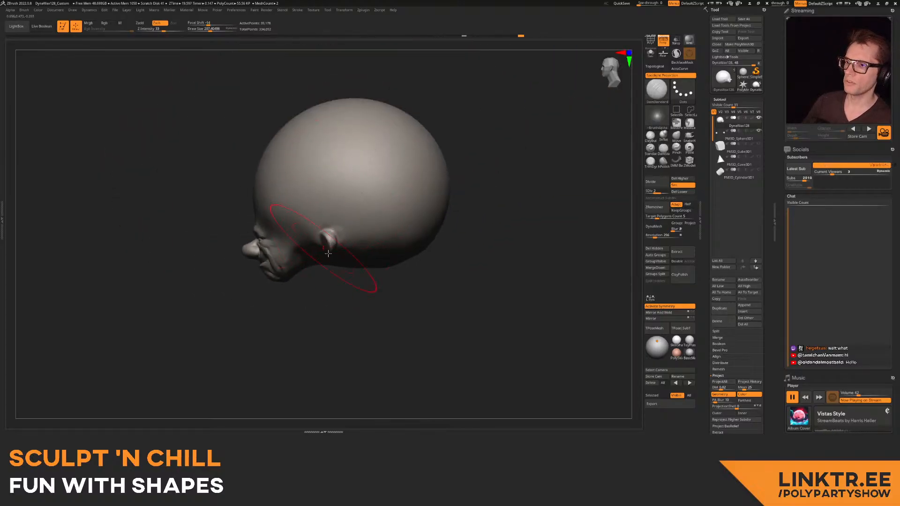
pyautogui.moveTo(323, 230)
pyautogui.keyDown('alt'); pyautogui.mouseDown(button='right')
pyautogui.moveTo(331, 165)
pyautogui.moveTo(345, 194)
pyautogui.moveTo(319, 178)
pyautogui.moveTo(328, 196)
pyautogui.moveTo(304, 159)
pyautogui.mouseUp(button='right'); pyautogui.keyUp('alt')
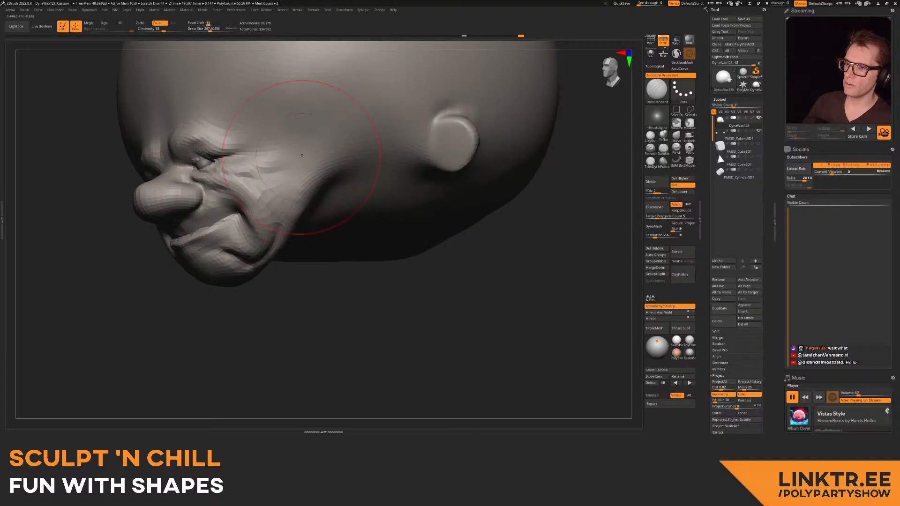
pyautogui.moveTo(314, 228)
pyautogui.keyDown('ctrl'); pyautogui.mouseDown(button='right')
pyautogui.moveTo(306, 186)
pyautogui.moveTo(296, 197)
pyautogui.moveTo(312, 228)
pyautogui.mouseUp(button='right'); pyautogui.keyUp('ctrl')
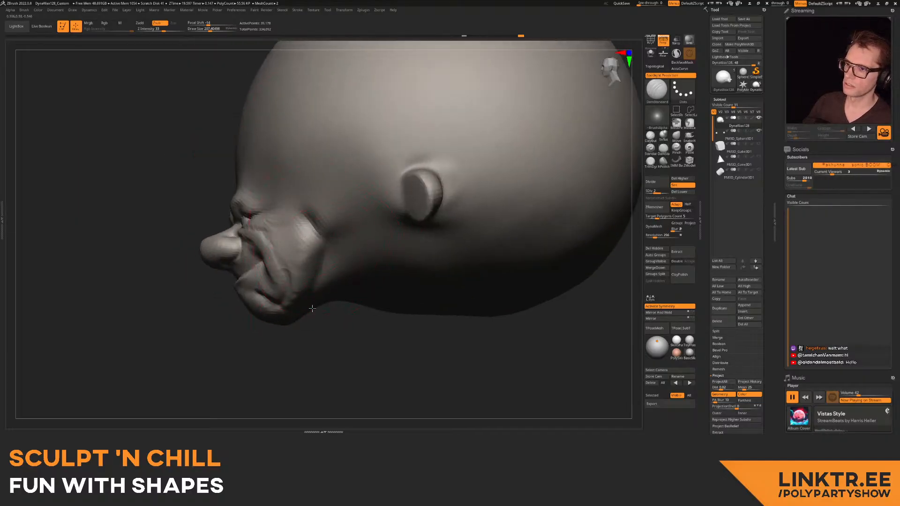
pyautogui.moveTo(314, 220)
pyautogui.mouseDown(button='right')
pyautogui.moveTo(321, 211)
pyautogui.moveTo(267, 223)
pyautogui.mouseUp(button='right')
# - Drop the head to its lowest subdivision level and smooth away the ears
pyautogui.moveTo(235, 239)
pyautogui.keyDown('shift'); pyautogui.mouseDown()
pyautogui.moveTo(236, 228)
pyautogui.moveTo(206, 248)
pyautogui.mouseUp(); pyautogui.keyUp('shift')
pyautogui.keyDown('ctrl'); pyautogui.moveTo(205, 250); pyautogui.dragTo(225, 211, button='right'); pyautogui.keyUp('ctrl')
pyautogui.moveTo(225, 211); pyautogui.dragTo(314, 207, button='right')
pyautogui.moveTo(314, 206); pyautogui.dragTo(349, 230, button='right')
pyautogui.moveTo(349, 229)
pyautogui.mouseDown(button='right')
pyautogui.moveTo(392, 226)
pyautogui.moveTo(398, 211)
pyautogui.moveTo(438, 195)
pyautogui.moveTo(408, 190)
pyautogui.moveTo(418, 183)
pyautogui.moveTo(405, 181)
pyautogui.mouseUp(button='right')
pyautogui.hotkey('shift', 'd')
pyautogui.keyDown('shift'); pyautogui.moveTo(441, 187); pyautogui.dragTo(436, 189); pyautogui.keyUp('shift')
pyautogui.moveTo(350, 206)
pyautogui.keyDown('ctrl'); pyautogui.mouseDown(button='right')
pyautogui.moveTo(367, 191)
pyautogui.moveTo(458, 191)
pyautogui.moveTo(408, 180)
pyautogui.mouseUp(button='right'); pyautogui.keyUp('ctrl')
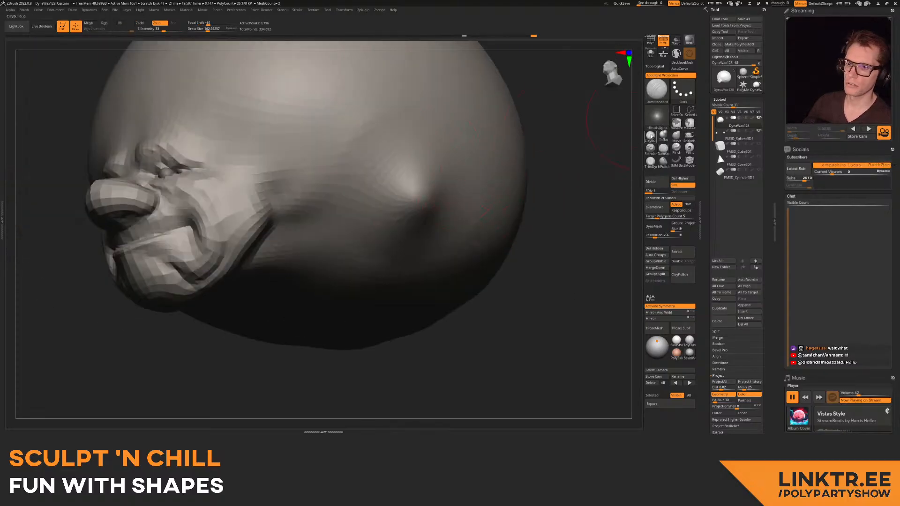
# - Fill the hollow left at the ear position with a larger ClayBuildup brush and smooth it over
pyautogui.click(650, 137)
pyautogui.press('s')
pyautogui.moveTo(376, 197); pyautogui.dragTo(382, 198)
pyautogui.moveTo(401, 190)
pyautogui.mouseDown()
pyautogui.moveTo(388, 219)
pyautogui.moveTo(413, 223)
pyautogui.moveTo(440, 176)
pyautogui.moveTo(424, 222)
pyautogui.mouseUp()
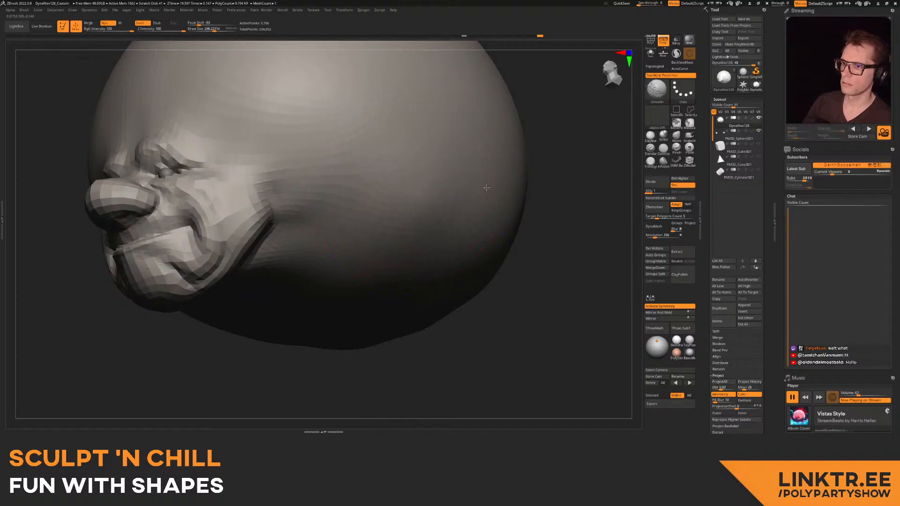
# - Smooth out the remaining ear bumps across the higher subdivision levels and reselect the ClayBuildup brush
pyautogui.keyDown('alt'); pyautogui.moveTo(367, 354); pyautogui.dragTo(391, 366, button='right'); pyautogui.keyUp('alt')
pyautogui.keyDown('ctrl'); pyautogui.moveTo(391, 365); pyautogui.dragTo(314, 195, button='right'); pyautogui.keyUp('ctrl')
pyautogui.press('d')
pyautogui.press('d')
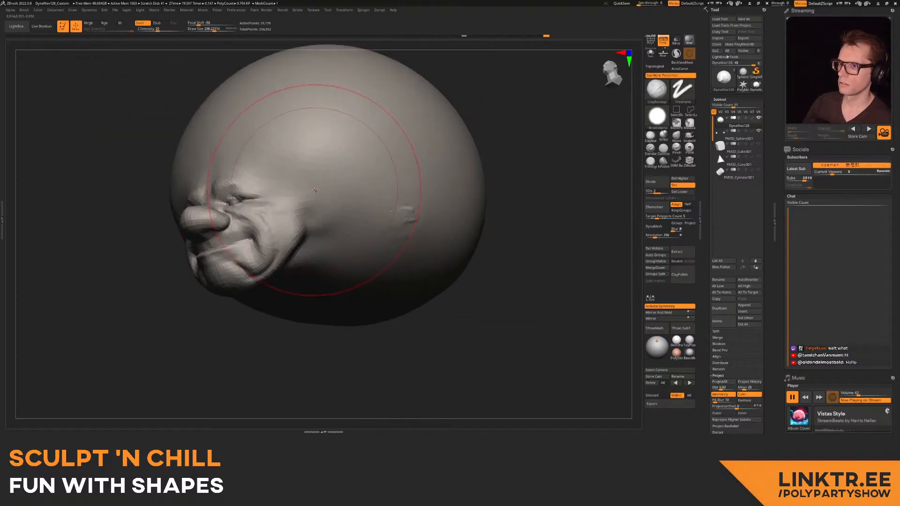
pyautogui.keyDown('shift'); pyautogui.moveTo(404, 211); pyautogui.dragTo(407, 218); pyautogui.keyUp('shift')
pyautogui.hotkey('shift', 'd')
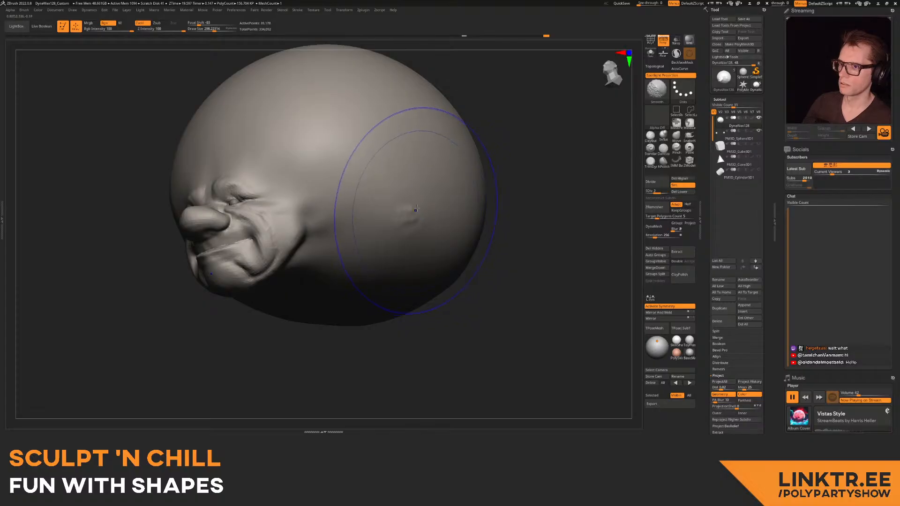
pyautogui.press('b')
pyautogui.press('c')
pyautogui.press('b')
pyautogui.press('s')
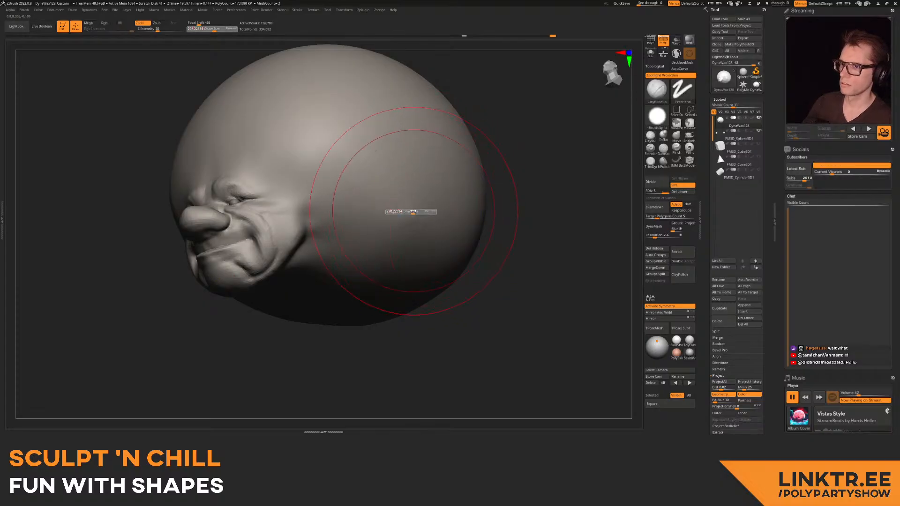
# - Drop the head to its lowest subdivision level in front view and select the Move brush
pyautogui.press('d')
pyautogui.moveTo(402, 211)
pyautogui.mouseDown(button='right')
pyautogui.moveTo(322, 202)
pyautogui.moveTo(363, 204)
pyautogui.mouseUp(button='right')
pyautogui.moveTo(363, 204)
pyautogui.keyDown('ctrl'); pyautogui.mouseDown(button='right')
pyautogui.moveTo(368, 234)
pyautogui.moveTo(215, 228)
pyautogui.mouseUp(button='right'); pyautogui.keyUp('ctrl')
pyautogui.hotkey('shift', 'd')
pyautogui.hotkey('shift', 'd')
pyautogui.click(677, 136)
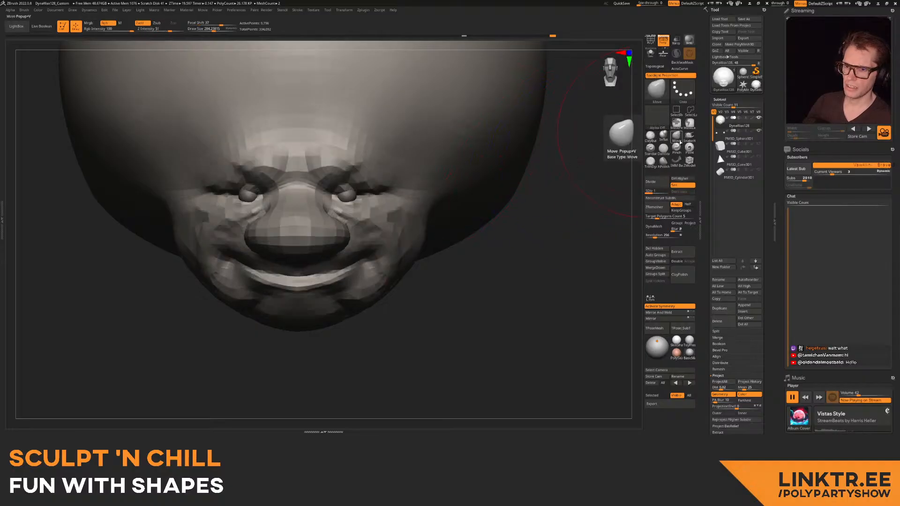
# - Reshape the sides of the face beside the cheeks with a larger Move brush at subdivision level 2
pyautogui.moveTo(274, 300); pyautogui.dragTo(282, 257, button='right')
pyautogui.press('d')
pyautogui.press('d')
pyautogui.press('s')
pyautogui.moveTo(167, 272); pyautogui.dragTo(188, 270)
pyautogui.hotkey('shift', 'd')
pyautogui.press('s')
pyautogui.press('s')
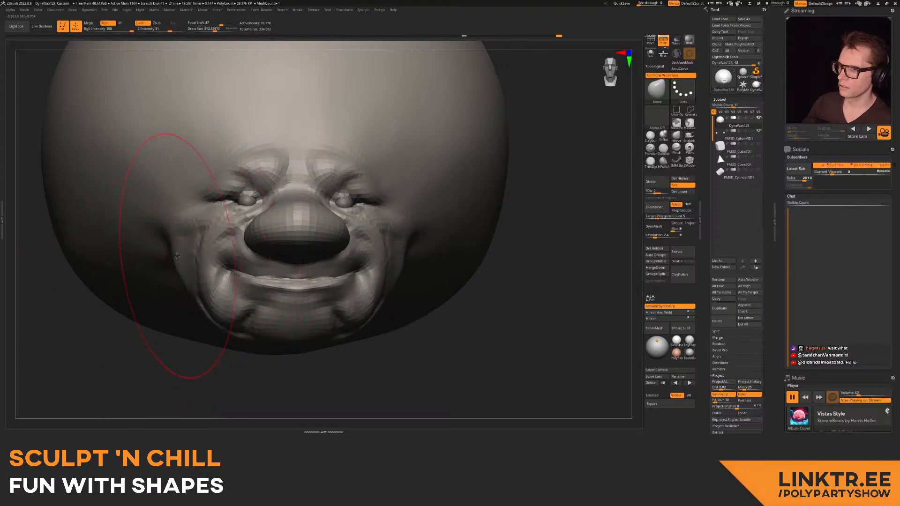
# - Adjust the cheek and jaw contours from the front and from below, varying the Move brush size
pyautogui.moveTo(212, 242)
pyautogui.keyDown('ctrl'); pyautogui.mouseDown(button='right')
pyautogui.moveTo(214, 209)
pyautogui.moveTo(236, 296)
pyautogui.mouseUp(button='right'); pyautogui.keyUp('ctrl')
pyautogui.press('s')
pyautogui.moveTo(236, 295); pyautogui.dragTo(230, 296)
pyautogui.press('s')
pyautogui.moveTo(200, 255); pyautogui.dragTo(196, 254)
pyautogui.press('s')
pyautogui.moveTo(196, 255)
pyautogui.mouseDown(button='right')
pyautogui.moveTo(215, 221)
pyautogui.moveTo(235, 251)
pyautogui.moveTo(213, 285)
pyautogui.mouseUp(button='right')
pyautogui.press('s')
pyautogui.moveTo(213, 285); pyautogui.dragTo(217, 285)
pyautogui.press('s')
pyautogui.moveTo(251, 247); pyautogui.dragTo(260, 247)
pyautogui.press('s')
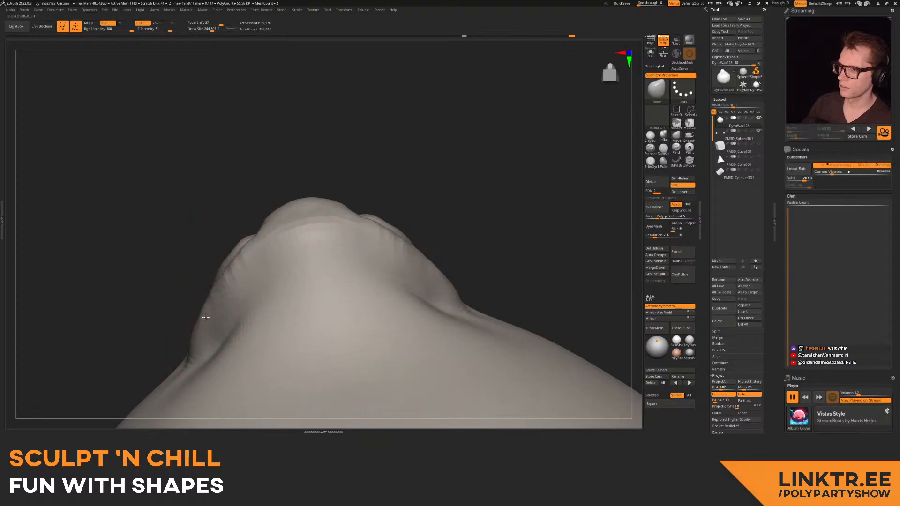
# - Mask a small oval ear area behind the cheek at the highest subdivision level and invert the mask
pyautogui.moveTo(208, 334)
pyautogui.mouseDown(button='right')
pyautogui.moveTo(241, 231)
pyautogui.moveTo(327, 231)
pyautogui.moveTo(197, 224)
pyautogui.mouseUp(button='right')
pyautogui.press('s')
pyautogui.moveTo(311, 220); pyautogui.dragTo(301, 221)
pyautogui.moveTo(321, 211); pyautogui.dragTo(288, 217, button='right')
pyautogui.press('s')
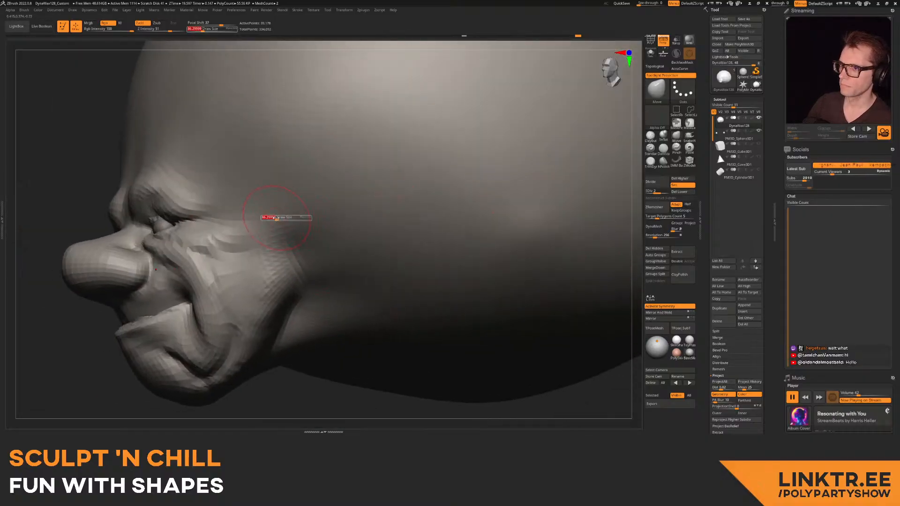
pyautogui.moveTo(282, 211)
pyautogui.keyDown('ctrl'); pyautogui.mouseDown()
pyautogui.moveTo(290, 207)
pyautogui.moveTo(303, 220)
pyautogui.mouseUp(); pyautogui.keyUp('ctrl')
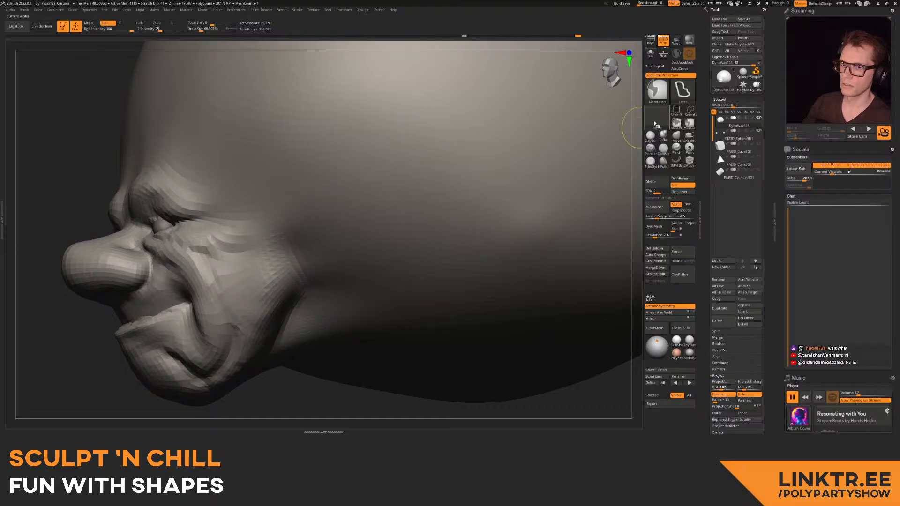
pyautogui.click(676, 136)
pyautogui.hotkey('ctrl', 'd')
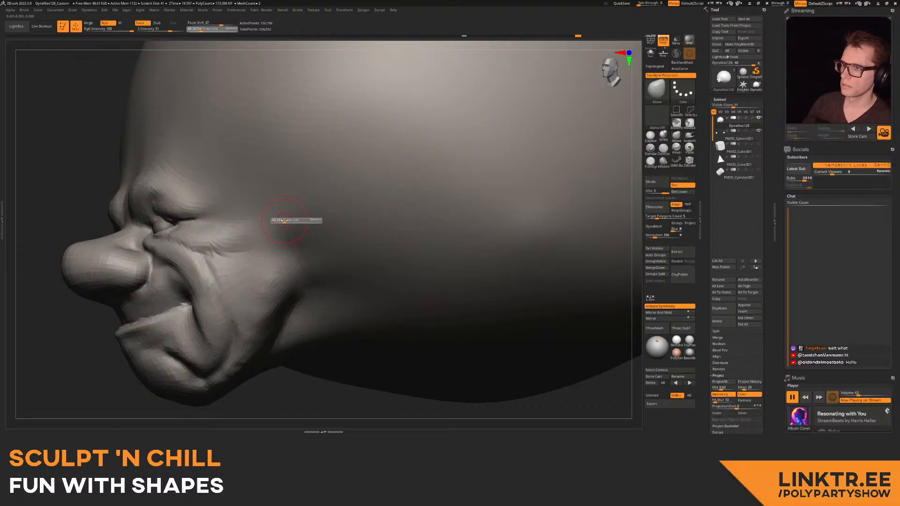
pyautogui.press('ctrl')
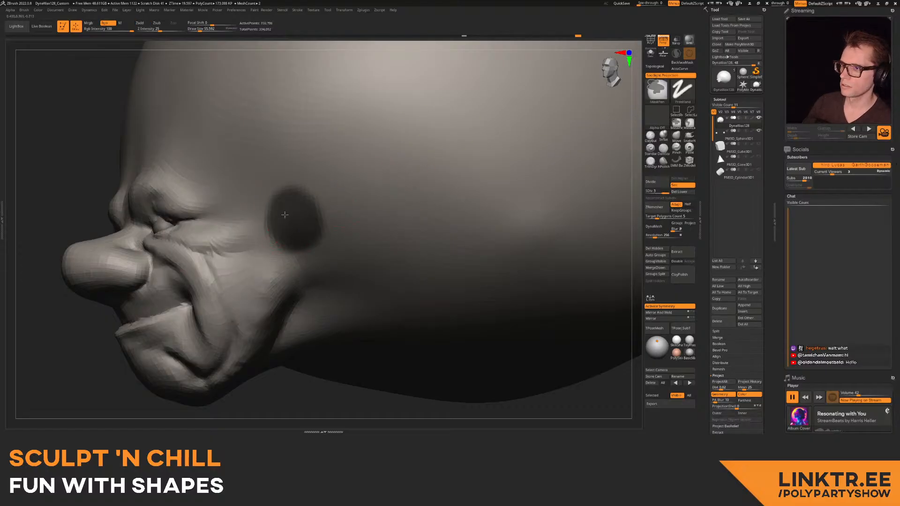
pyautogui.press('f')
pyautogui.keyDown('ctrl'); pyautogui.click(292, 361); pyautogui.keyUp('ctrl')
pyautogui.keyDown('ctrl'); pyautogui.moveTo(292, 360); pyautogui.dragTo(312, 201, button='right'); pyautogui.keyUp('ctrl')
# - Pull the unmasked ear patches out from the sides of the head with the Transpose line and clear the mask
pyautogui.press('w')
pyautogui.click(689, 54)
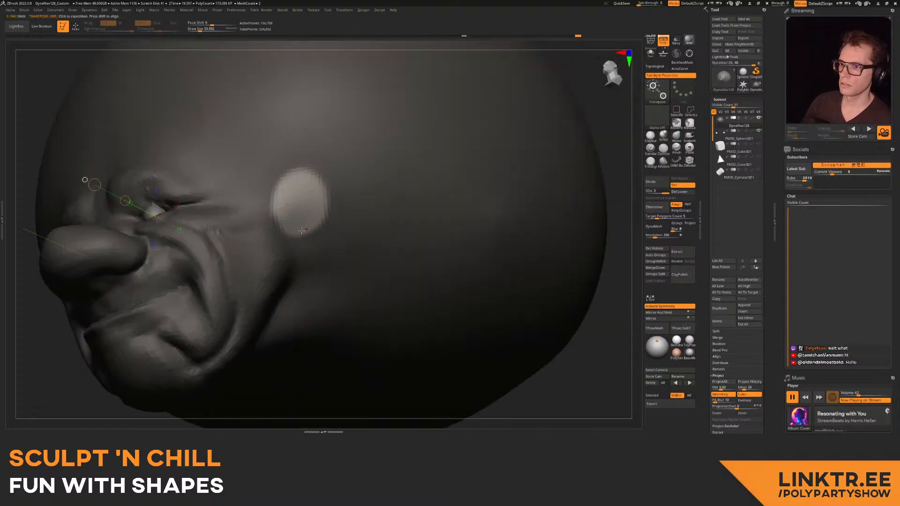
pyautogui.moveTo(279, 203); pyautogui.dragTo(288, 245)
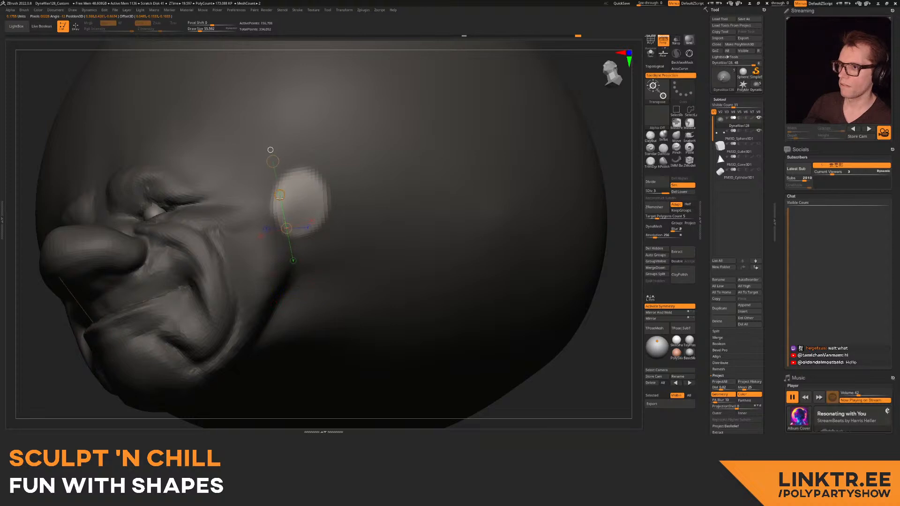
pyautogui.moveTo(278, 191); pyautogui.dragTo(287, 237)
pyautogui.press('q')
pyautogui.moveTo(290, 226)
pyautogui.mouseDown(button='right')
pyautogui.moveTo(345, 201)
pyautogui.moveTo(346, 223)
pyautogui.moveTo(343, 171)
pyautogui.moveTo(346, 208)
pyautogui.mouseUp(button='right')
pyautogui.press('w')
pyautogui.moveTo(429, 190)
pyautogui.mouseDown(button='right')
pyautogui.moveTo(360, 185)
pyautogui.moveTo(347, 194)
pyautogui.moveTo(336, 181)
pyautogui.moveTo(343, 178)
pyautogui.moveTo(344, 201)
pyautogui.mouseUp(button='right')
pyautogui.press('q')
pyautogui.moveTo(344, 202); pyautogui.dragTo(348, 190, button='right')
pyautogui.keyDown('ctrl'); pyautogui.moveTo(358, 188); pyautogui.dragTo(374, 194); pyautogui.keyUp('ctrl')
# - Carve the inner ear and shape its rim with ClayBuildup, and work over the jaw below with a larger brush
pyautogui.moveTo(374, 194); pyautogui.dragTo(347, 197, button='right')
pyautogui.keyDown('ctrl'); pyautogui.moveTo(347, 197); pyautogui.dragTo(403, 183, button='right'); pyautogui.keyUp('ctrl')
pyautogui.keyDown('alt'); pyautogui.moveTo(403, 183); pyautogui.dragTo(523, 91, button='right'); pyautogui.keyUp('alt')
pyautogui.click(651, 136)
pyautogui.moveTo(321, 157); pyautogui.dragTo(325, 158, button='right')
pyautogui.press('s')
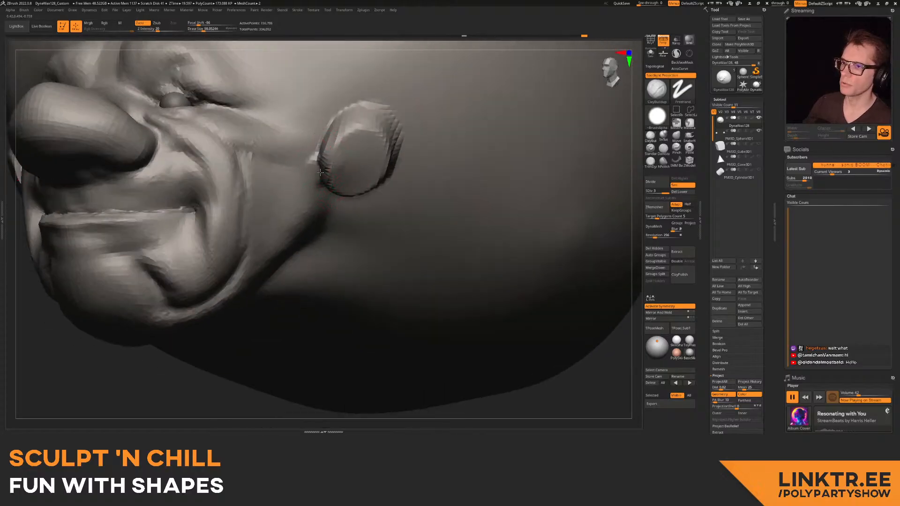
pyautogui.moveTo(326, 188)
pyautogui.mouseDown()
pyautogui.moveTo(344, 141)
pyautogui.moveTo(347, 162)
pyautogui.moveTo(362, 156)
pyautogui.mouseUp()
pyautogui.press('s')
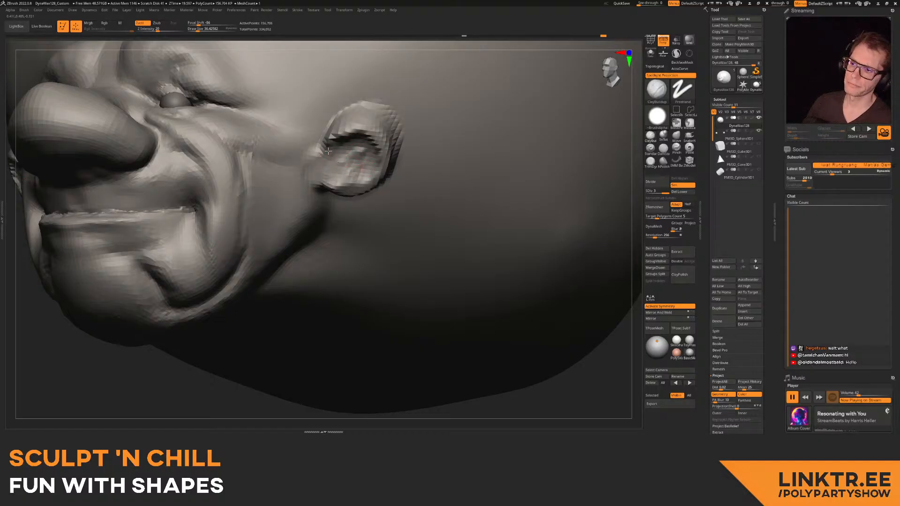
pyautogui.moveTo(324, 221)
pyautogui.keyDown('ctrl'); pyautogui.mouseDown(button='right')
pyautogui.moveTo(319, 175)
pyautogui.moveTo(282, 171)
pyautogui.moveTo(316, 222)
pyautogui.mouseUp(button='right'); pyautogui.keyUp('ctrl')
pyautogui.press('s')
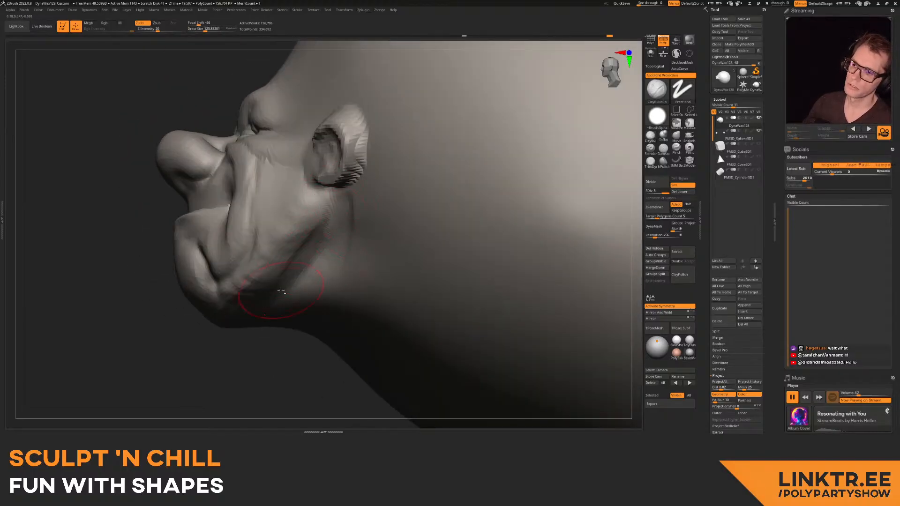
pyautogui.moveTo(288, 273)
pyautogui.keyDown('ctrl'); pyautogui.mouseDown(button='right')
pyautogui.moveTo(291, 199)
pyautogui.moveTo(310, 209)
pyautogui.moveTo(269, 206)
pyautogui.moveTo(282, 216)
pyautogui.moveTo(296, 210)
pyautogui.moveTo(281, 243)
pyautogui.mouseUp(button='right'); pyautogui.keyUp('ctrl')
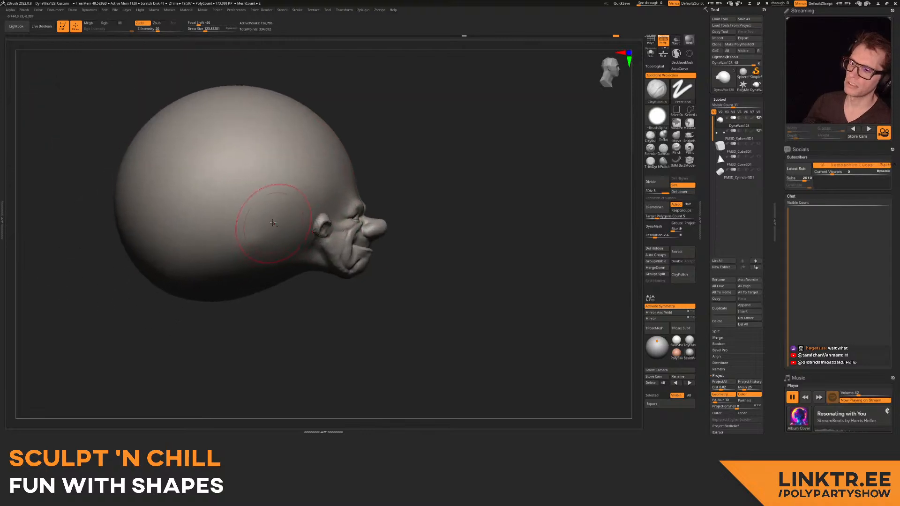
# - Examine the whole head at its lowest and highest subdivision levels from profile, front and three-quarter views
pyautogui.hotkey('shift', 'd')
pyautogui.hotkey('shift', 'd')
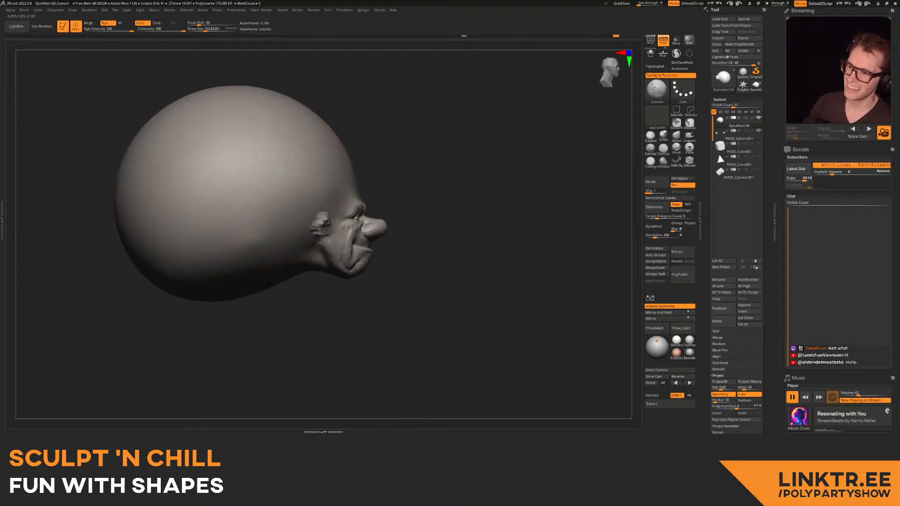
pyautogui.press('d')
pyautogui.press('d')
pyautogui.moveTo(405, 170); pyautogui.dragTo(378, 172, button='right')
pyautogui.keyDown('alt'); pyautogui.moveTo(377, 172); pyautogui.dragTo(357, 130, button='right'); pyautogui.keyUp('alt')
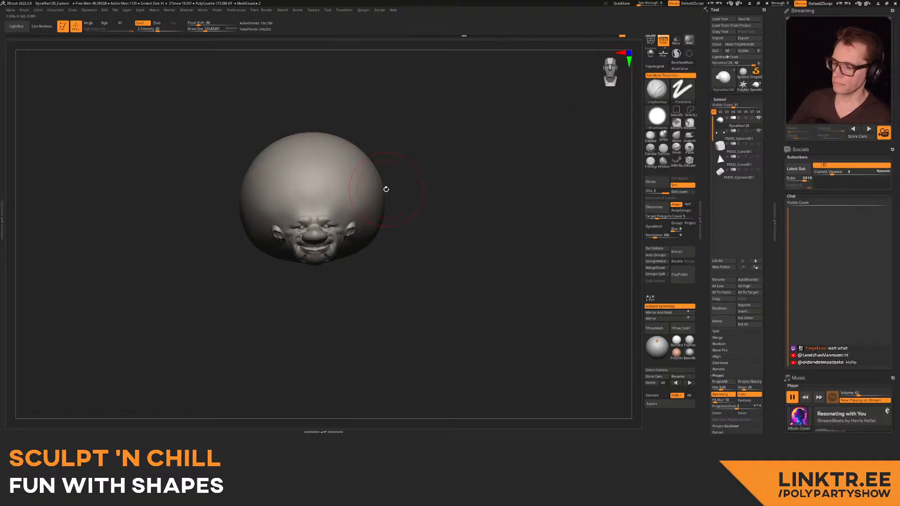
pyautogui.moveTo(357, 228)
pyautogui.mouseDown(button='right')
pyautogui.moveTo(319, 210)
pyautogui.moveTo(412, 235)
pyautogui.moveTo(400, 191)
pyautogui.mouseUp(button='right')
pyautogui.moveTo(399, 191)
pyautogui.mouseDown(button='right')
pyautogui.moveTo(388, 226)
pyautogui.moveTo(356, 206)
pyautogui.moveTo(374, 213)
pyautogui.moveTo(361, 219)
pyautogui.mouseUp(button='right')
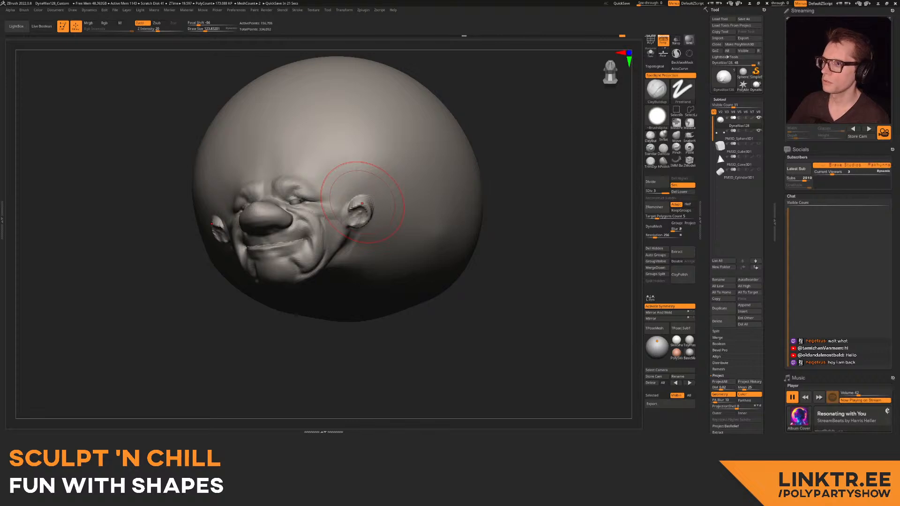
pyautogui.moveTo(362, 203)
pyautogui.mouseDown(button='right')
pyautogui.moveTo(352, 182)
pyautogui.moveTo(412, 188)
pyautogui.moveTo(407, 206)
pyautogui.moveTo(389, 183)
pyautogui.moveTo(262, 221)
pyautogui.mouseUp(button='right')
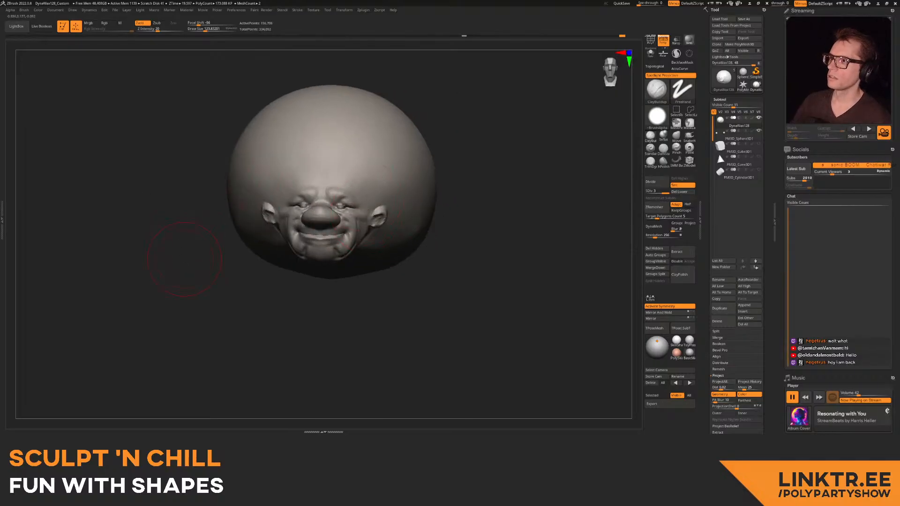
pyautogui.moveTo(184, 259); pyautogui.dragTo(403, 177, button='right')
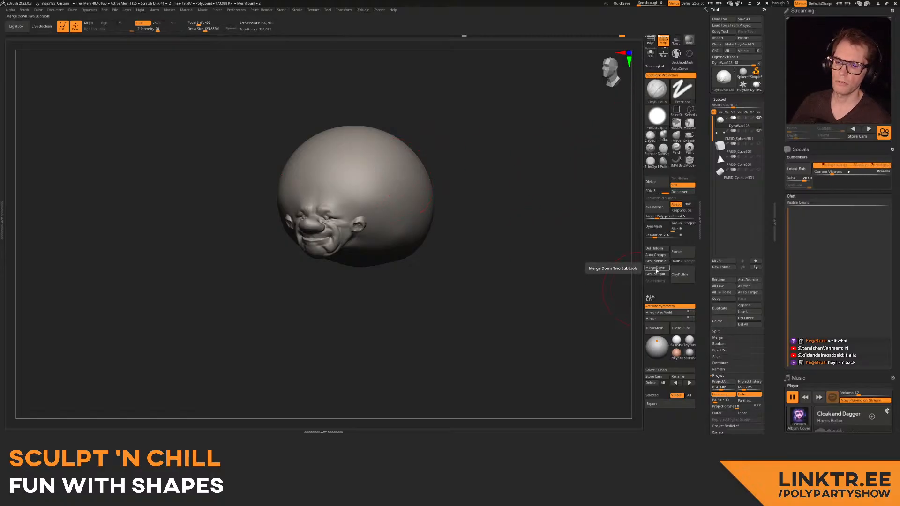
# - Merge the eye spheres subtool into the head with MergeDown and compare the subdivision levels of the merged mesh
pyautogui.click(726, 134)
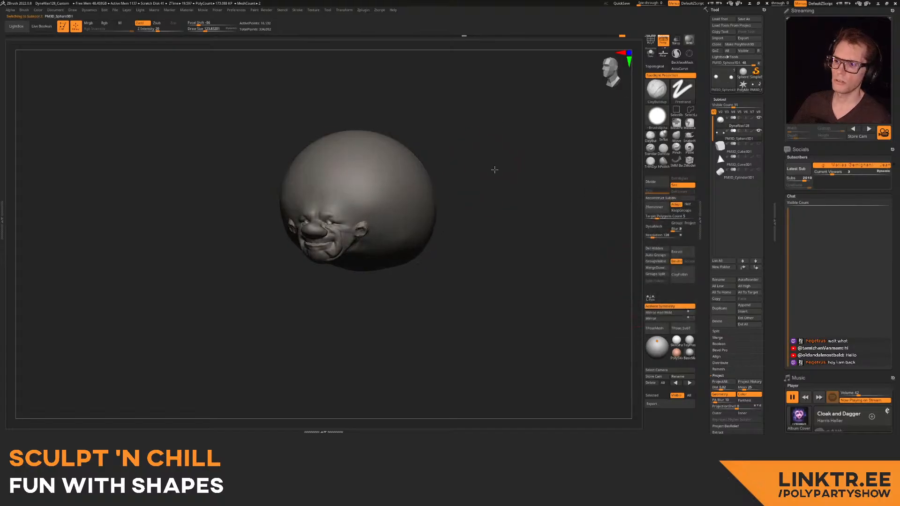
pyautogui.keyDown('alt'); pyautogui.moveTo(495, 165); pyautogui.dragTo(516, 206, button='right'); pyautogui.keyUp('alt')
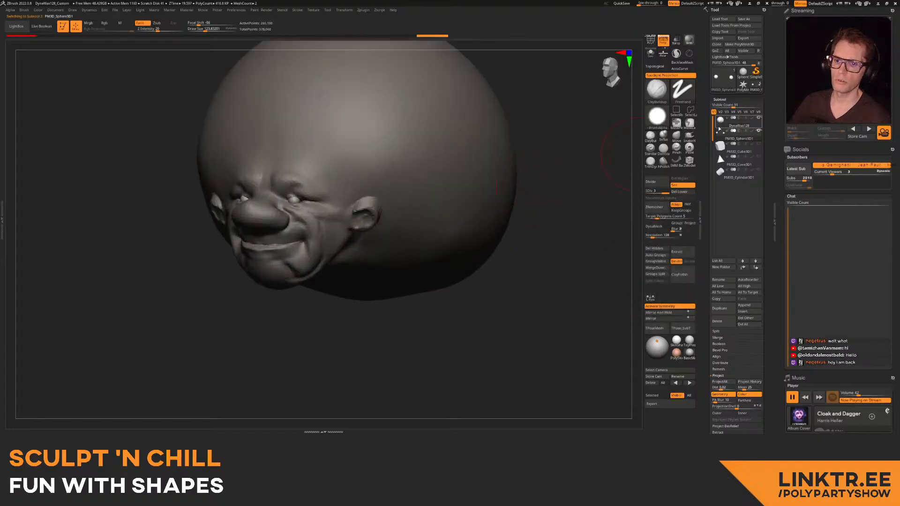
pyautogui.click(718, 125)
pyautogui.click(654, 268)
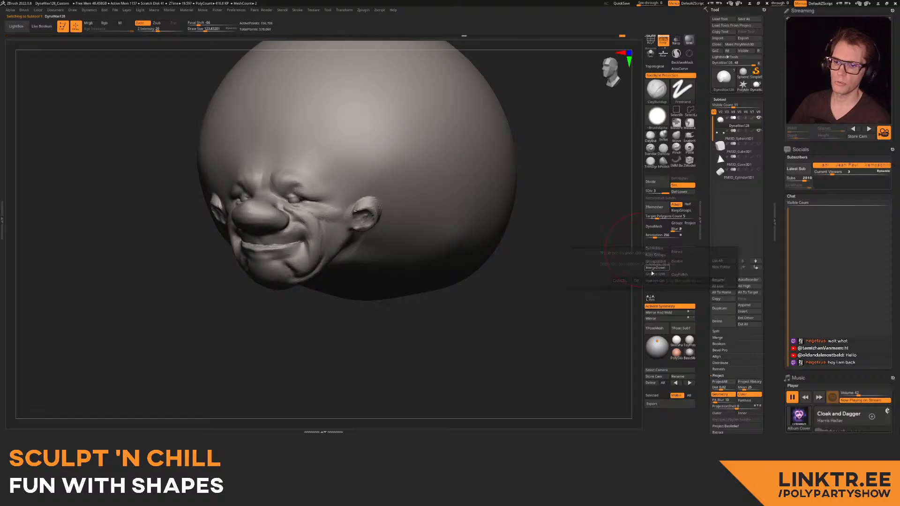
pyautogui.click(631, 279)
pyautogui.hotkey('shift', 'd')
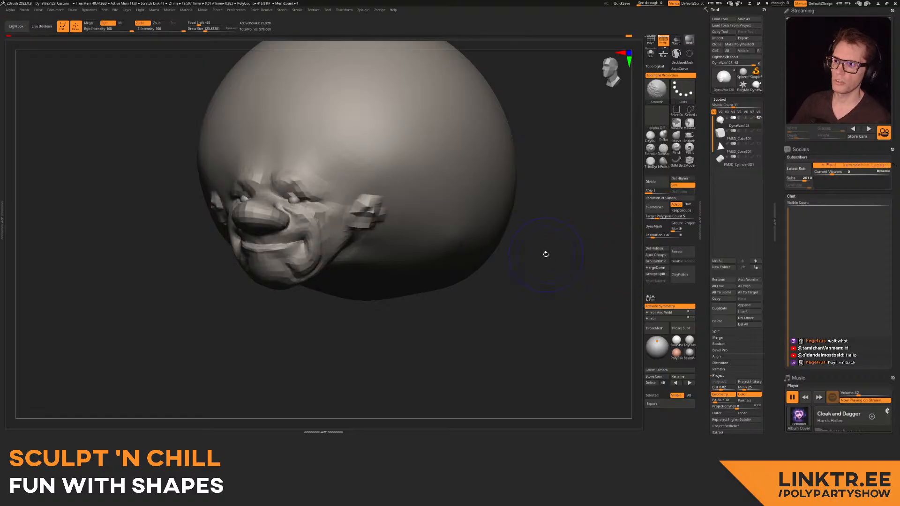
pyautogui.press('d')
# - Switch to the cube subtool, frame it in the view and subdivide it twice
pyautogui.keyDown('ctrl'); pyautogui.moveTo(400, 224); pyautogui.dragTo(307, 199, button='right'); pyautogui.keyUp('ctrl')
pyautogui.click(739, 136)
pyautogui.moveTo(334, 198)
pyautogui.keyDown('alt'); pyautogui.mouseDown(button='right')
pyautogui.moveTo(343, 208)
pyautogui.moveTo(340, 183)
pyautogui.mouseUp(button='right'); pyautogui.keyUp('alt')
pyautogui.keyDown('shift'); pyautogui.moveTo(340, 183); pyautogui.dragTo(310, 224, button='right'); pyautogui.keyUp('shift')
pyautogui.keyDown('alt'); pyautogui.moveTo(310, 224); pyautogui.dragTo(344, 224, button='right'); pyautogui.keyUp('alt')
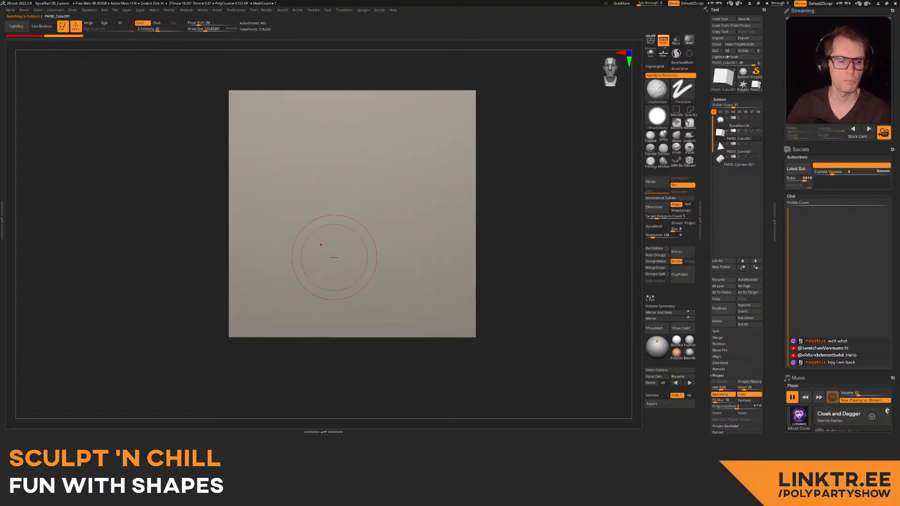
pyautogui.moveTo(352, 183)
pyautogui.mouseDown(button='right')
pyautogui.moveTo(348, 202)
pyautogui.moveTo(321, 199)
pyautogui.moveTo(327, 206)
pyautogui.mouseUp(button='right')
pyautogui.hotkey('ctrl', 'd')
pyautogui.hotkey('ctrl', 'd')
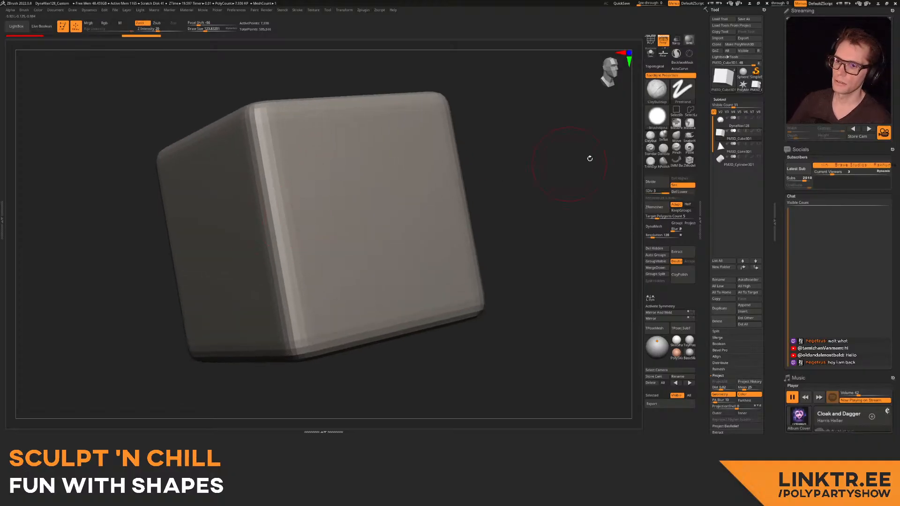
# - Carve a horizontal groove across the cube's front face using the DamStandard brush with symmetry on
pyautogui.click(663, 148)
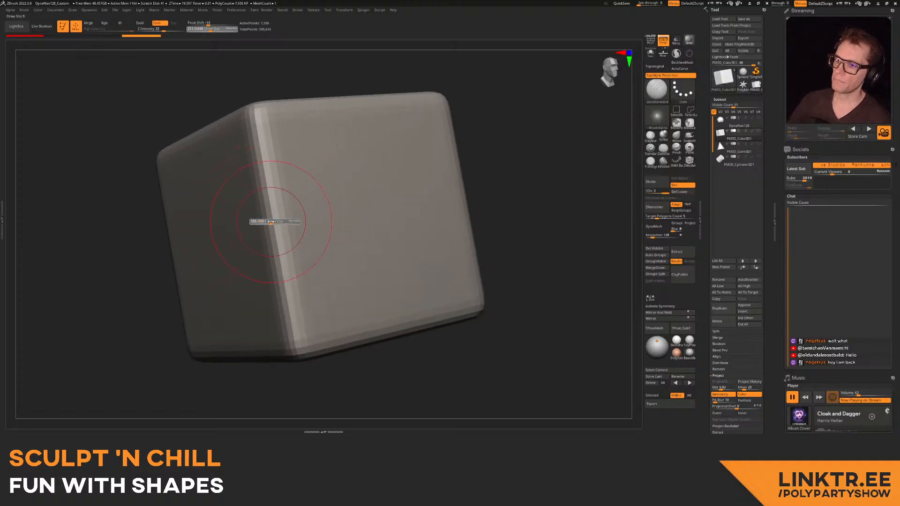
pyautogui.moveTo(396, 214); pyautogui.dragTo(459, 197)
pyautogui.hotkey('ctrl', 'z')
pyautogui.press('x')
pyautogui.moveTo(274, 219); pyautogui.dragTo(372, 207)
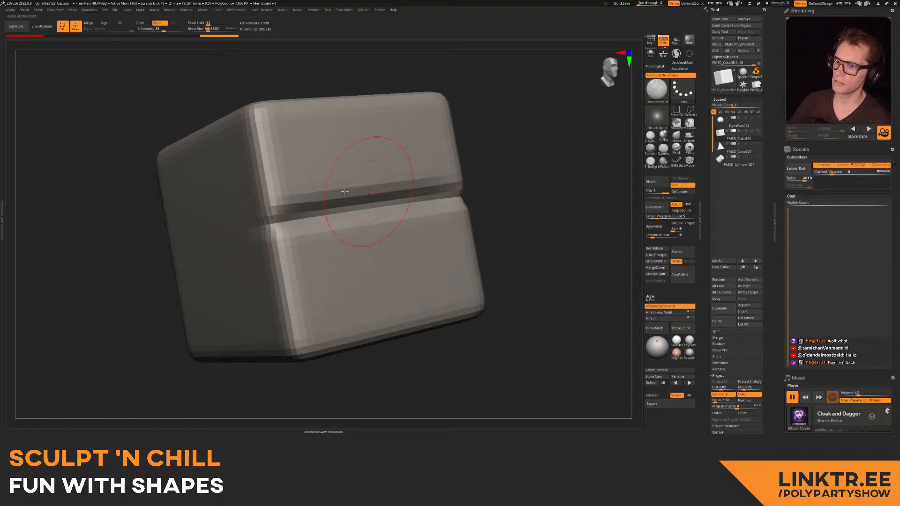
# - Carve mirrored vertical grooves above and below the horizontal groove to outline the nose and the frown lines
pyautogui.moveTo(400, 190); pyautogui.dragTo(378, 170, button='right')
pyautogui.moveTo(378, 205)
pyautogui.mouseDown()
pyautogui.moveTo(365, 160)
pyautogui.moveTo(358, 188)
pyautogui.moveTo(272, 204)
pyautogui.mouseUp()
pyautogui.keyDown('alt'); pyautogui.moveTo(362, 192); pyautogui.dragTo(350, 151); pyautogui.keyUp('alt')
pyautogui.moveTo(350, 150)
pyautogui.mouseDown(button='right')
pyautogui.moveTo(330, 131)
pyautogui.moveTo(338, 187)
pyautogui.mouseUp(button='right')
pyautogui.moveTo(341, 199); pyautogui.dragTo(338, 253)
pyautogui.moveTo(339, 217); pyautogui.dragTo(342, 283)
pyautogui.moveTo(342, 286)
pyautogui.keyDown('alt'); pyautogui.mouseDown(button='right')
pyautogui.moveTo(340, 234)
pyautogui.moveTo(319, 228)
pyautogui.moveTo(337, 223)
pyautogui.mouseUp(button='right'); pyautogui.keyUp('alt')
pyautogui.press('s')
pyautogui.press('ctrl')
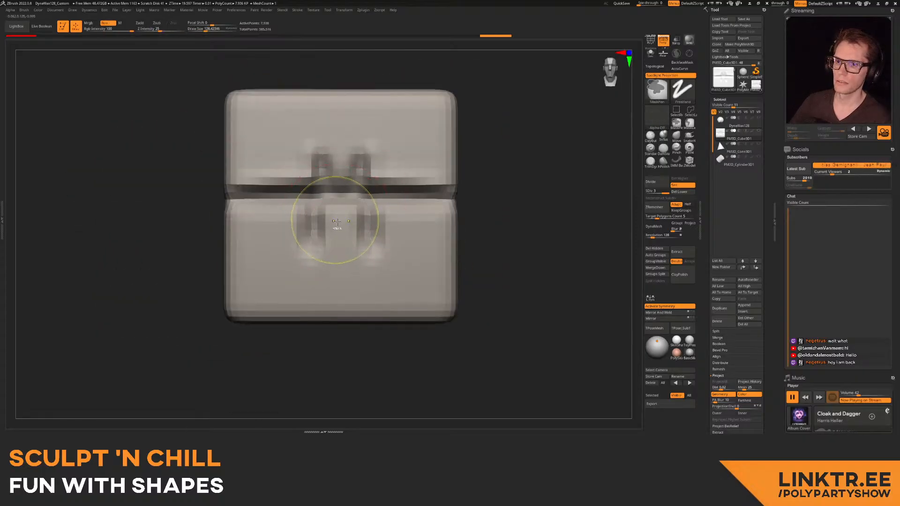
pyautogui.keyDown('ctrl'); pyautogui.click(466, 233); pyautogui.keyUp('ctrl')
pyautogui.moveTo(466, 233); pyautogui.dragTo(515, 165, button='right')
# - Pull a long wedge-shaped nose out of the cube's front face with the Move brush
pyautogui.click(676, 135)
pyautogui.moveTo(339, 234); pyautogui.dragTo(305, 236, button='right')
pyautogui.press('s')
pyautogui.moveTo(337, 238); pyautogui.dragTo(345, 238)
pyautogui.moveTo(337, 232); pyautogui.dragTo(324, 240, button='right')
pyautogui.press('s')
pyautogui.moveTo(324, 239); pyautogui.dragTo(326, 239)
pyautogui.moveTo(329, 235)
pyautogui.mouseDown()
pyautogui.moveTo(362, 239)
pyautogui.moveTo(335, 262)
pyautogui.mouseUp()
pyautogui.press('s')
pyautogui.moveTo(339, 266); pyautogui.dragTo(341, 253)
pyautogui.moveTo(358, 245)
pyautogui.mouseDown(button='right')
pyautogui.moveTo(316, 210)
pyautogui.moveTo(331, 200)
pyautogui.mouseUp(button='right')
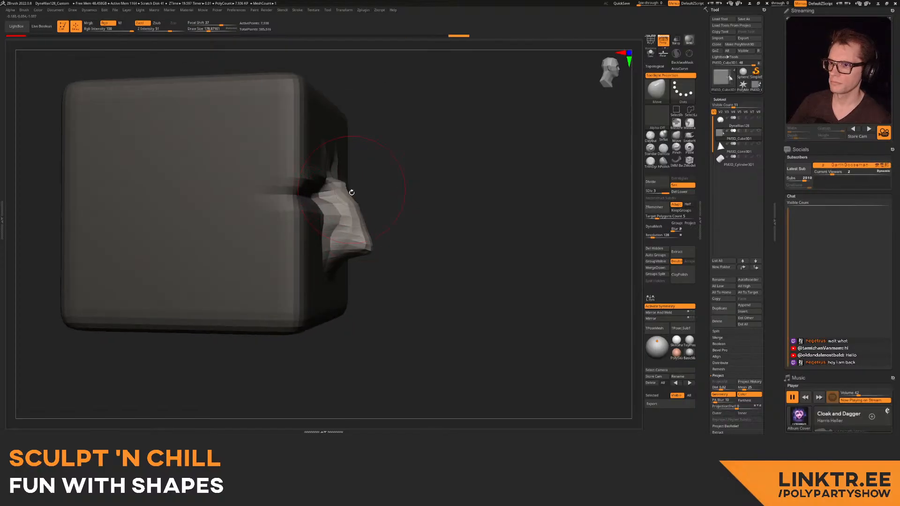
# - Refine the nose profile and its lower edge with a smaller Move brush
pyautogui.moveTo(373, 236); pyautogui.dragTo(291, 227, button='right')
pyautogui.moveTo(366, 225); pyautogui.dragTo(352, 230)
pyautogui.moveTo(327, 244)
pyautogui.keyDown('ctrl'); pyautogui.mouseDown(button='right')
pyautogui.moveTo(325, 219)
pyautogui.moveTo(388, 226)
pyautogui.mouseUp(button='right'); pyautogui.keyUp('ctrl')
pyautogui.keyDown('ctrl'); pyautogui.moveTo(393, 227); pyautogui.dragTo(401, 220); pyautogui.keyUp('ctrl')
pyautogui.moveTo(382, 216)
pyautogui.keyDown('ctrl'); pyautogui.mouseDown(button='right')
pyautogui.moveTo(368, 234)
pyautogui.moveTo(314, 235)
pyautogui.mouseUp(button='right'); pyautogui.keyUp('ctrl')
pyautogui.press('s')
pyautogui.moveTo(313, 236)
pyautogui.mouseDown()
pyautogui.moveTo(305, 236)
pyautogui.moveTo(320, 225)
pyautogui.mouseUp()
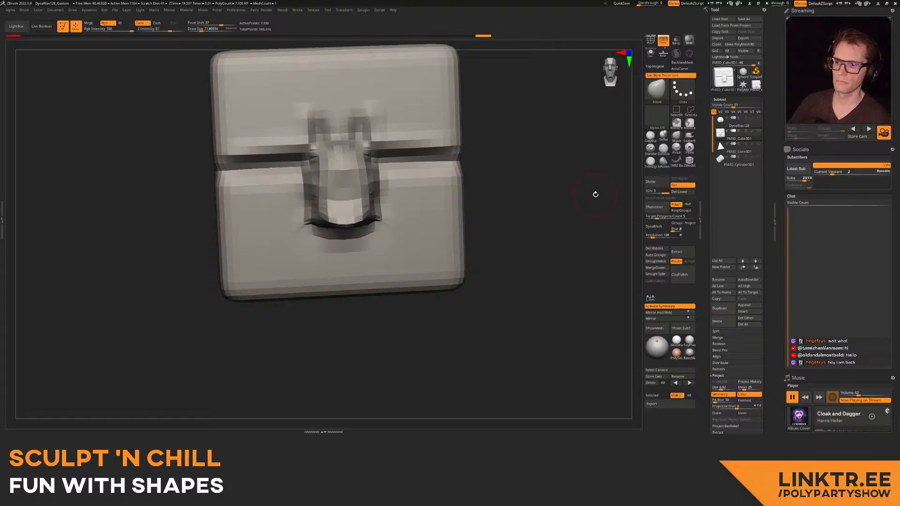
# - Delete the cube's lower subdivision levels, remesh it with DynaMesh and select the ClayBuildup brush
pyautogui.click(679, 191)
pyautogui.click(656, 226)
pyautogui.moveTo(344, 239)
pyautogui.mouseDown(button='right')
pyautogui.moveTo(385, 213)
pyautogui.moveTo(353, 162)
pyautogui.moveTo(363, 164)
pyautogui.mouseUp(button='right')
pyautogui.press('b')
pyautogui.press('c')
pyautogui.press('b')
# - Sculpt deep eye sockets and cheekbones wrapping around the cube's side edges with the ClayBuildup brush
pyautogui.keyDown('ctrl'); pyautogui.moveTo(363, 164); pyautogui.dragTo(382, 171, button='right'); pyautogui.keyUp('ctrl')
pyautogui.press('s')
pyautogui.moveTo(385, 173); pyautogui.dragTo(369, 200)
pyautogui.moveTo(399, 151); pyautogui.dragTo(417, 199)
pyautogui.moveTo(422, 162)
pyautogui.mouseDown()
pyautogui.moveTo(431, 201)
pyautogui.moveTo(445, 198)
pyautogui.mouseUp()
pyautogui.moveTo(394, 226)
pyautogui.keyDown('alt'); pyautogui.mouseDown(button='right')
pyautogui.moveTo(375, 206)
pyautogui.moveTo(359, 207)
pyautogui.mouseUp(button='right'); pyautogui.keyUp('alt')
pyautogui.moveTo(424, 187)
pyautogui.mouseDown()
pyautogui.moveTo(387, 178)
pyautogui.moveTo(443, 204)
pyautogui.moveTo(410, 190)
pyautogui.moveTo(370, 193)
pyautogui.moveTo(421, 216)
pyautogui.mouseUp()
pyautogui.press('[')
pyautogui.moveTo(356, 212)
pyautogui.mouseDown()
pyautogui.moveTo(361, 271)
pyautogui.moveTo(403, 263)
pyautogui.moveTo(429, 269)
pyautogui.moveTo(487, 227)
pyautogui.moveTo(399, 246)
pyautogui.mouseUp()
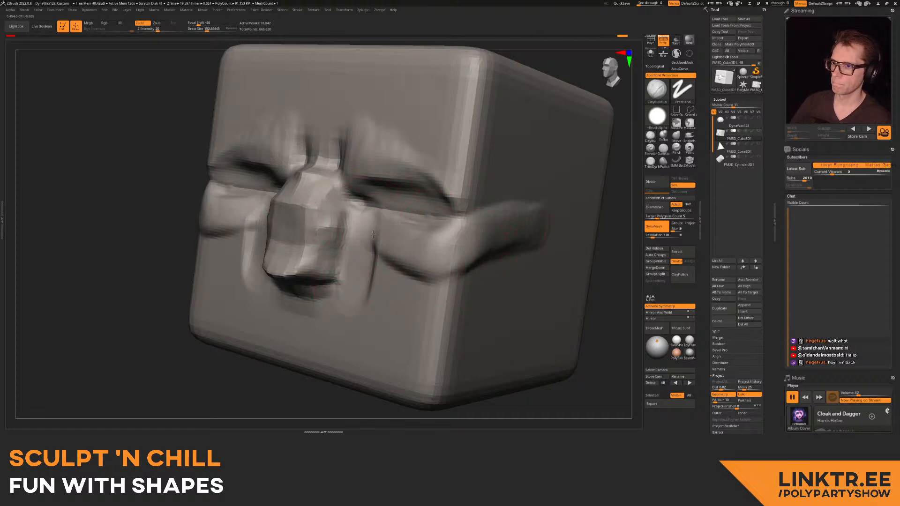
# - Build up heavy brow ridges above the eye sockets
pyautogui.moveTo(365, 189)
pyautogui.mouseDown()
pyautogui.moveTo(405, 155)
pyautogui.moveTo(429, 206)
pyautogui.moveTo(471, 155)
pyautogui.moveTo(450, 164)
pyautogui.mouseUp()
pyautogui.moveTo(444, 161)
pyautogui.keyDown('ctrl'); pyautogui.mouseDown(button='right')
pyautogui.moveTo(352, 161)
pyautogui.moveTo(412, 154)
pyautogui.moveTo(281, 225)
pyautogui.moveTo(297, 190)
pyautogui.moveTo(291, 199)
pyautogui.mouseUp(button='right'); pyautogui.keyUp('ctrl')
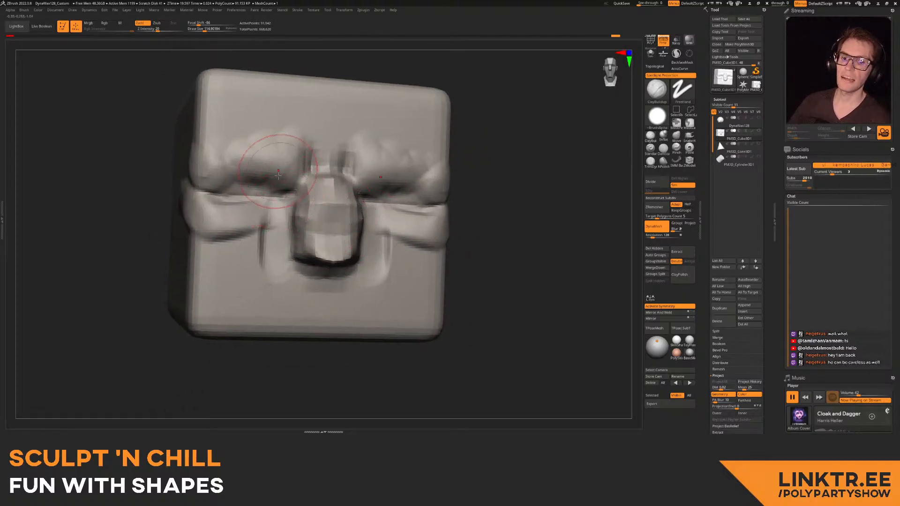
pyautogui.moveTo(322, 221)
pyautogui.mouseDown(button='right')
pyautogui.moveTo(379, 227)
pyautogui.moveTo(378, 255)
pyautogui.moveTo(280, 268)
pyautogui.moveTo(278, 243)
pyautogui.moveTo(616, 151)
pyautogui.mouseUp(button='right')
# - Build up a rounded nose tip and nostrils with a smaller ClayBuildup brush, and fill the sides of the nose
pyautogui.keyDown('ctrl'); pyautogui.moveTo(422, 183); pyautogui.dragTo(305, 221, button='right'); pyautogui.keyUp('ctrl')
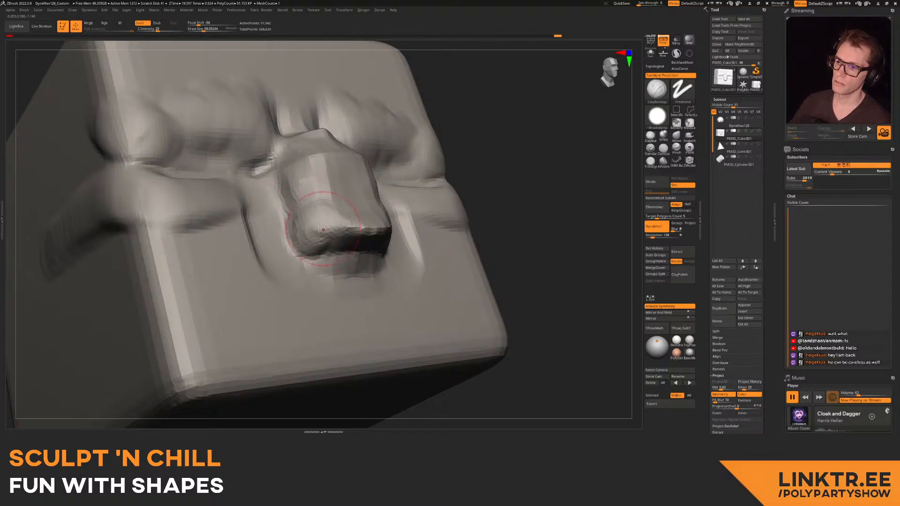
pyautogui.moveTo(354, 221); pyautogui.dragTo(384, 229)
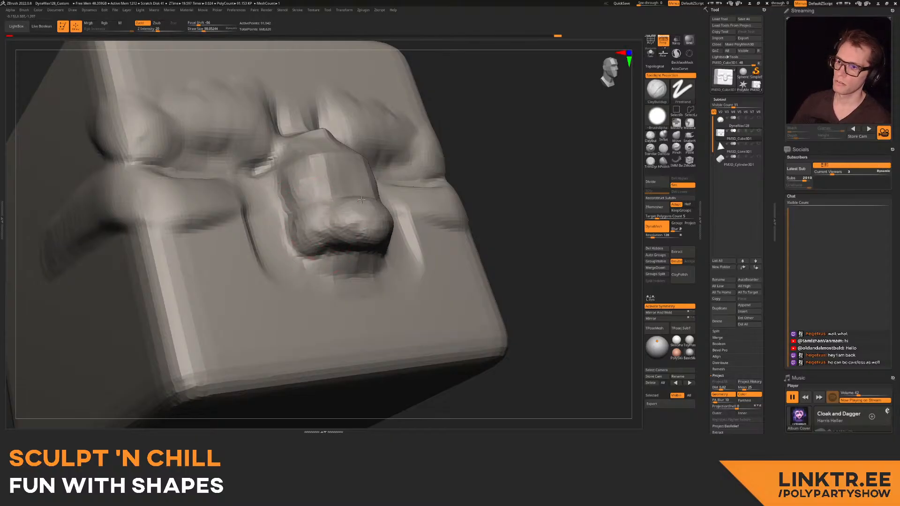
pyautogui.moveTo(331, 219); pyautogui.dragTo(309, 224, button='right')
pyautogui.press(']')
pyautogui.moveTo(304, 234); pyautogui.dragTo(301, 209)
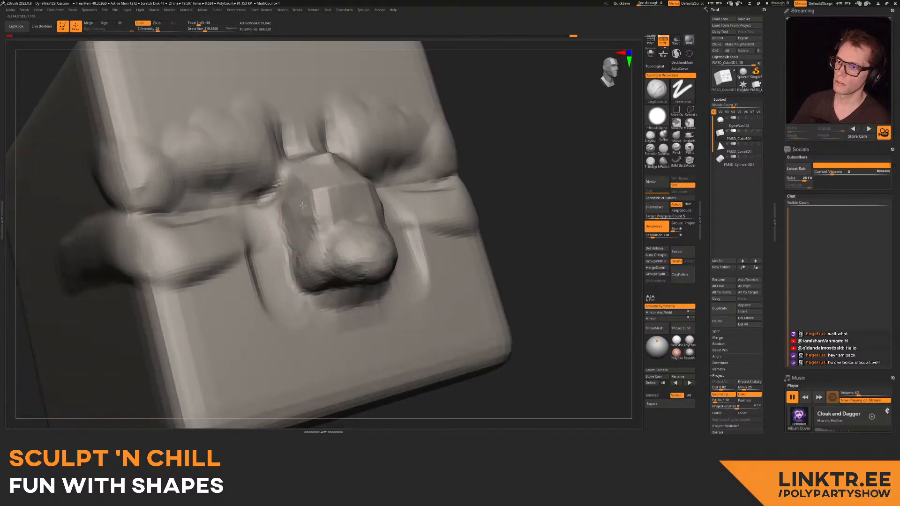
# - Sculpt the folds running diagonally down from the nostrils across the cheeks
pyautogui.moveTo(282, 249); pyautogui.dragTo(244, 328)
pyautogui.keyDown('alt'); pyautogui.moveTo(278, 233); pyautogui.dragTo(299, 184, button='right'); pyautogui.keyUp('alt')
pyautogui.moveTo(299, 185); pyautogui.dragTo(280, 236)
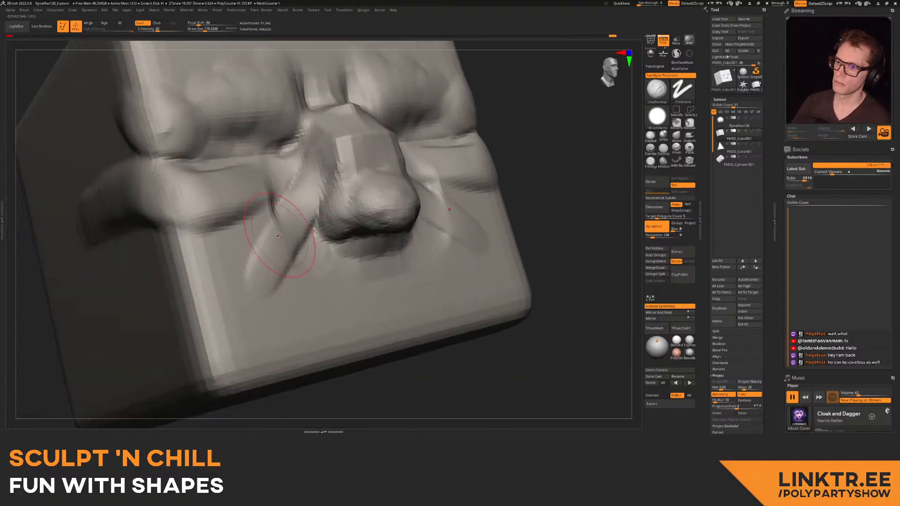
# - Extend the nose-to-cheek folds downward beside the mouth area and sharpen their inner creases with the DamStandard brush
pyautogui.moveTo(303, 186); pyautogui.dragTo(261, 320)
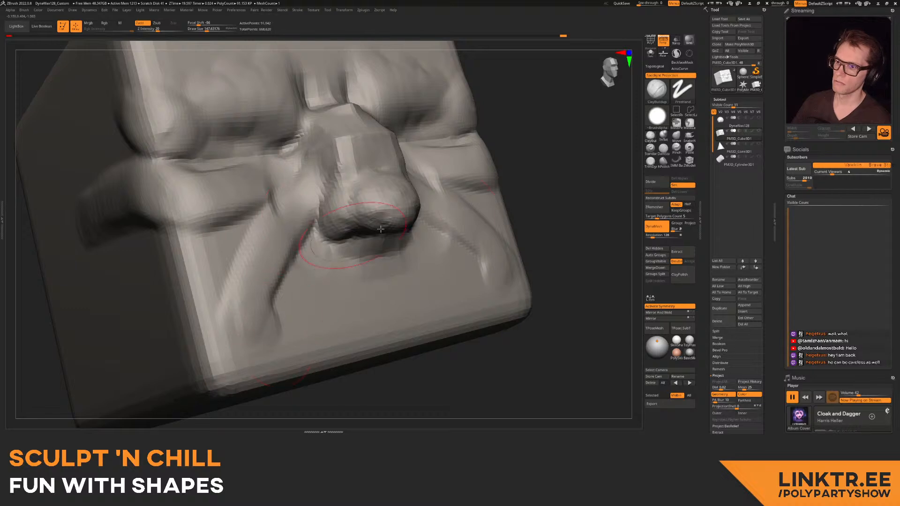
pyautogui.click(664, 153)
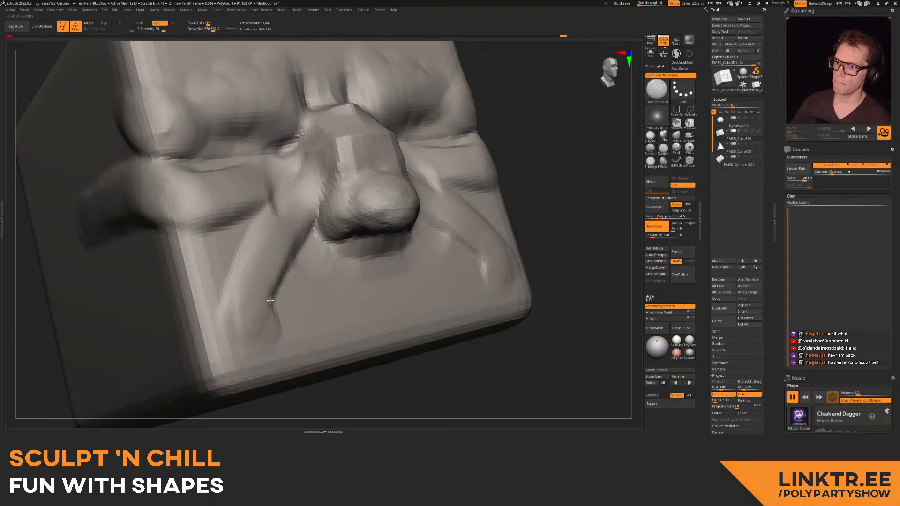
pyautogui.moveTo(271, 299); pyautogui.dragTo(447, 262)
pyautogui.keyDown('alt'); pyautogui.moveTo(360, 297); pyautogui.dragTo(360, 244, button='right'); pyautogui.keyUp('alt')
pyautogui.moveTo(360, 243)
pyautogui.mouseDown(button='right')
pyautogui.moveTo(399, 246)
pyautogui.moveTo(394, 283)
pyautogui.moveTo(379, 248)
pyautogui.mouseUp(button='right')
# - Build up a broad upper-lip mound below the nose with ClayBuildup and refine the mouth with the Standard brush
pyautogui.click(650, 135)
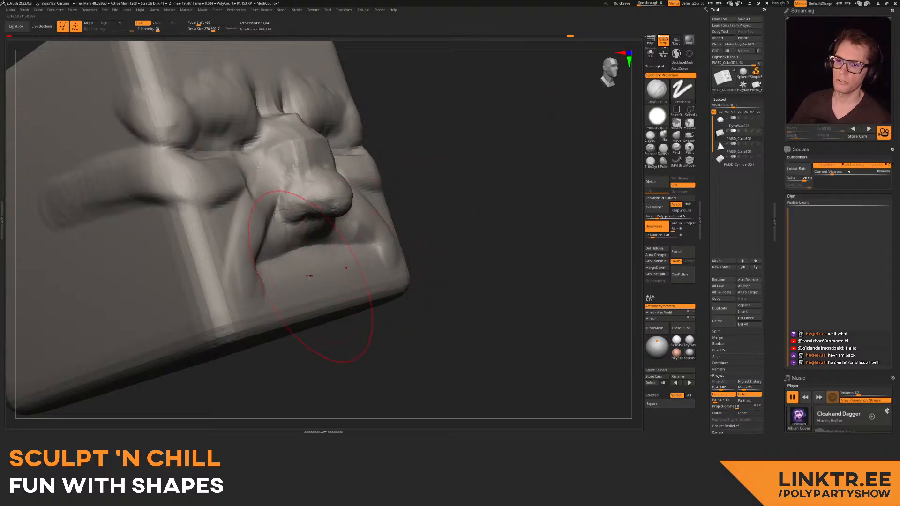
pyautogui.click(650, 148)
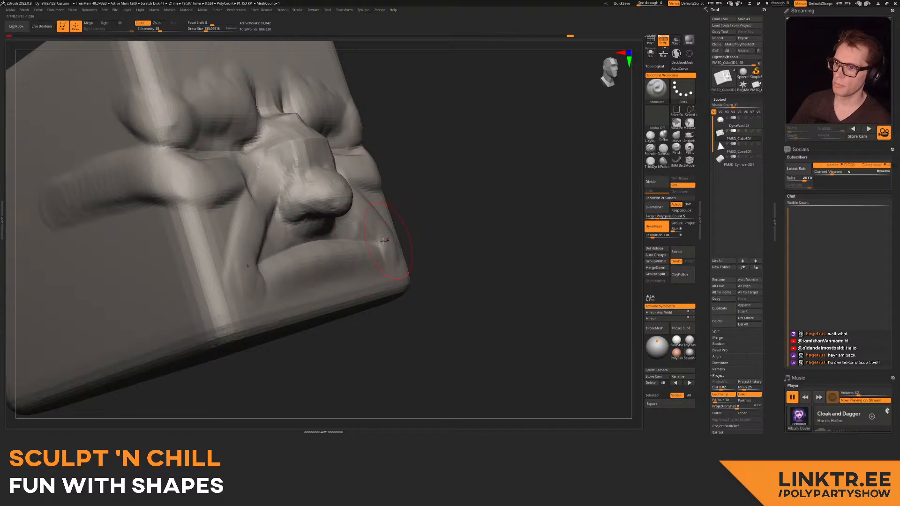
pyautogui.moveTo(288, 265)
pyautogui.mouseDown(button='right')
pyautogui.moveTo(310, 221)
pyautogui.moveTo(311, 187)
pyautogui.mouseUp(button='right')
pyautogui.moveTo(312, 188); pyautogui.dragTo(315, 246, button='right')
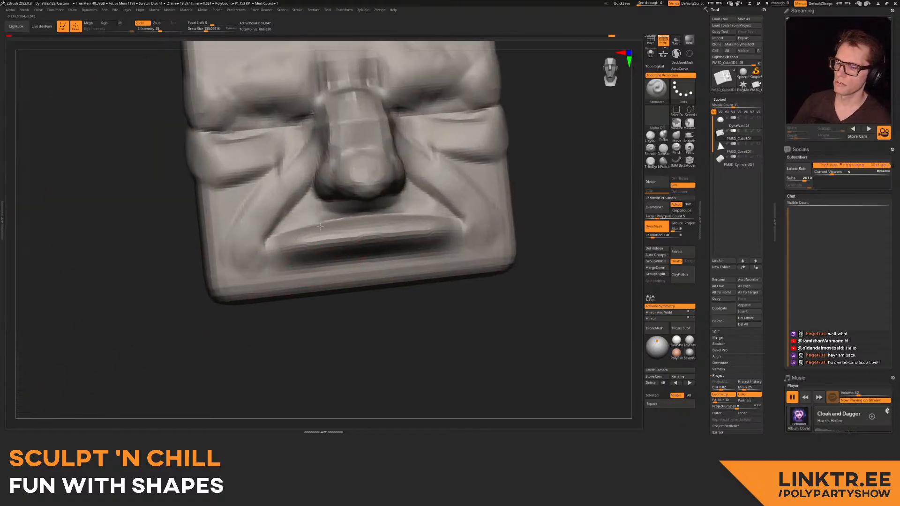
# - Reshape the mouth and the cube's lower edge with an enlarged Move brush, pulling the lips and chin out of line
pyautogui.click(676, 136)
pyautogui.press(']')
pyautogui.press(']')
pyautogui.press(']')
pyautogui.moveTo(315, 251); pyautogui.dragTo(306, 235)
pyautogui.moveTo(361, 249); pyautogui.dragTo(359, 222)
pyautogui.moveTo(306, 276); pyautogui.dragTo(308, 289)
pyautogui.moveTo(359, 269); pyautogui.dragTo(351, 277)
# - Adjust the mouth corners, upper lip and cheeks with the Move brush at varying sizes, and smooth the area beside the mouth
pyautogui.press('s')
pyautogui.moveTo(282, 238); pyautogui.dragTo(265, 229)
pyautogui.moveTo(300, 221)
pyautogui.mouseDown()
pyautogui.moveTo(296, 232)
pyautogui.moveTo(259, 226)
pyautogui.mouseUp()
pyautogui.keyDown('alt'); pyautogui.moveTo(247, 221); pyautogui.dragTo(299, 237, button='right'); pyautogui.keyUp('alt')
pyautogui.moveTo(299, 237); pyautogui.dragTo(294, 239)
pyautogui.moveTo(294, 239); pyautogui.dragTo(248, 248, button='right')
pyautogui.press('[')
pyautogui.press('[')
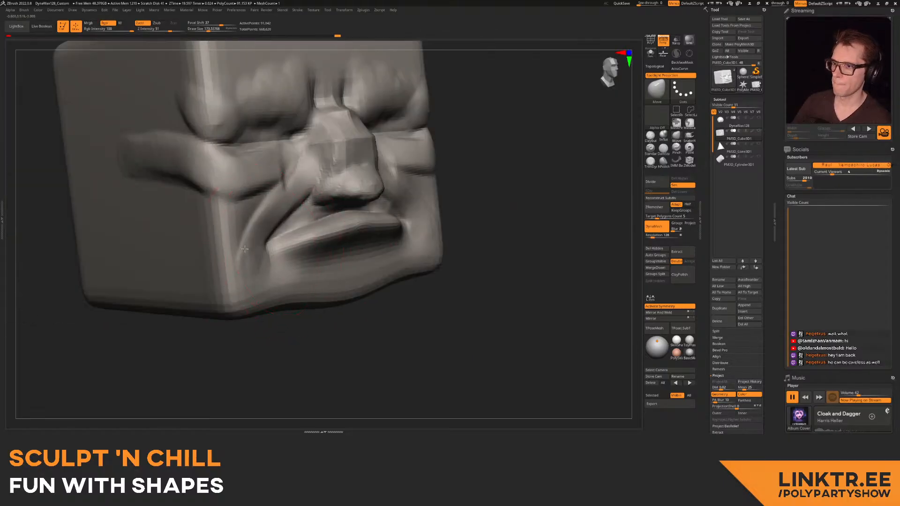
pyautogui.moveTo(326, 228); pyautogui.dragTo(350, 219)
pyautogui.moveTo(365, 219); pyautogui.dragTo(295, 256, button='right')
pyautogui.moveTo(287, 270)
pyautogui.keyDown('shift'); pyautogui.mouseDown()
pyautogui.moveTo(300, 276)
pyautogui.moveTo(280, 280)
pyautogui.mouseUp(); pyautogui.keyUp('shift')
pyautogui.moveTo(279, 280)
pyautogui.mouseDown(button='right')
pyautogui.moveTo(253, 230)
pyautogui.moveTo(304, 203)
pyautogui.mouseUp(button='right')
pyautogui.moveTo(340, 257); pyautogui.dragTo(346, 247)
# - Build up the cheeks and lower lip around the mouth with a resized ClayBuildup brush
pyautogui.moveTo(345, 248)
pyautogui.mouseDown(button='right')
pyautogui.moveTo(506, 225)
pyautogui.moveTo(575, 166)
pyautogui.mouseUp(button='right')
pyautogui.click(653, 137)
pyautogui.moveTo(497, 164); pyautogui.dragTo(373, 145, button='right')
pyautogui.press('s')
pyautogui.moveTo(368, 183)
pyautogui.mouseDown()
pyautogui.moveTo(399, 182)
pyautogui.moveTo(393, 226)
pyautogui.mouseUp()
pyautogui.moveTo(382, 269); pyautogui.dragTo(391, 280)
pyautogui.moveTo(392, 277)
pyautogui.keyDown('alt'); pyautogui.mouseDown(button='right')
pyautogui.moveTo(427, 256)
pyautogui.moveTo(562, 244)
pyautogui.moveTo(502, 234)
pyautogui.mouseUp(button='right'); pyautogui.keyUp('alt')
pyautogui.press('s')
pyautogui.moveTo(281, 243); pyautogui.dragTo(275, 242)
pyautogui.moveTo(235, 220); pyautogui.dragTo(244, 225)
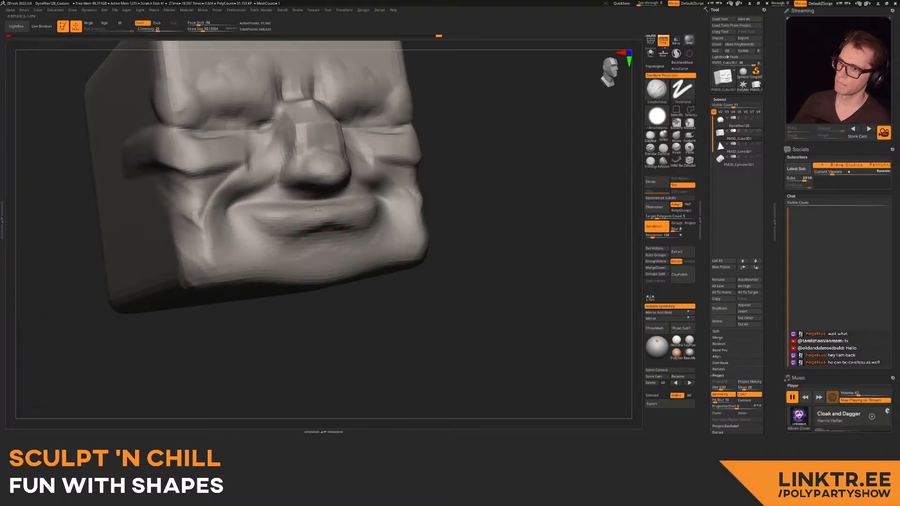
# - Build up a rounded chin below the mouth and work on the underside of the nose with the ClayBuildup brush
pyautogui.moveTo(323, 241)
pyautogui.mouseDown()
pyautogui.moveTo(288, 268)
pyautogui.moveTo(290, 276)
pyautogui.moveTo(318, 276)
pyautogui.moveTo(305, 244)
pyautogui.moveTo(292, 253)
pyautogui.moveTo(327, 281)
pyautogui.mouseUp()
pyautogui.moveTo(356, 237)
pyautogui.keyDown('ctrl'); pyautogui.mouseDown(button='right')
pyautogui.moveTo(398, 211)
pyautogui.moveTo(349, 206)
pyautogui.moveTo(326, 238)
pyautogui.moveTo(342, 232)
pyautogui.moveTo(304, 220)
pyautogui.moveTo(315, 214)
pyautogui.mouseUp(button='right'); pyautogui.keyUp('ctrl')
pyautogui.moveTo(315, 215); pyautogui.dragTo(322, 212)
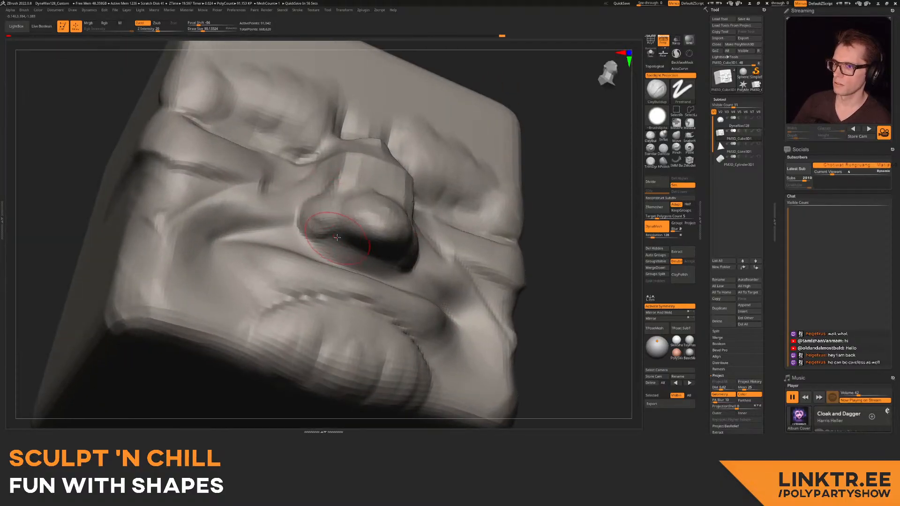
pyautogui.moveTo(326, 240); pyautogui.dragTo(324, 210, button='right')
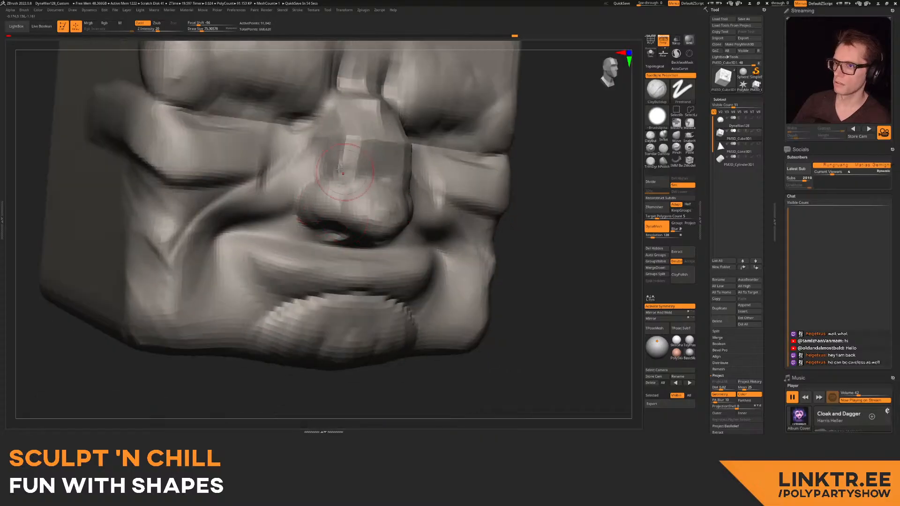
# - Add raised folds running from the sides of the nose across the cheeks with a small ClayBuildup brush
pyautogui.moveTo(306, 180); pyautogui.dragTo(336, 136)
pyautogui.moveTo(246, 190); pyautogui.dragTo(199, 242)
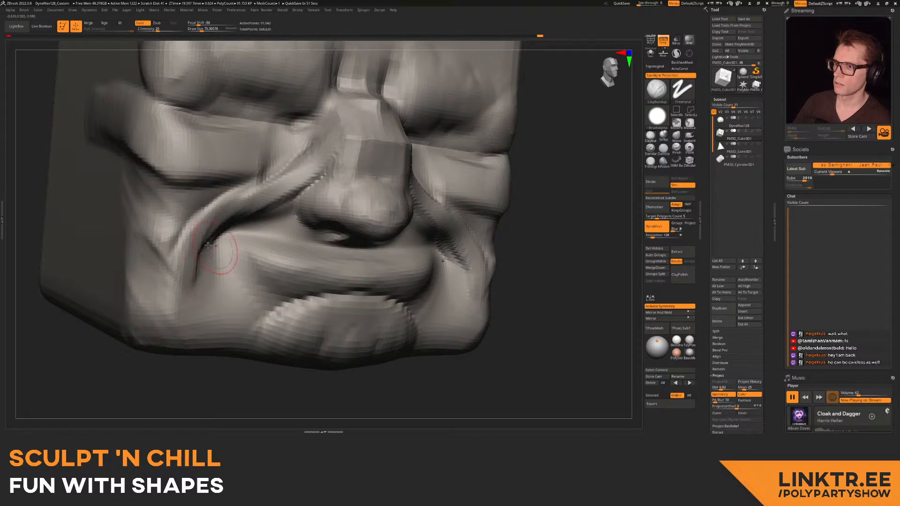
pyautogui.moveTo(214, 248)
pyautogui.mouseDown(button='right')
pyautogui.moveTo(254, 272)
pyautogui.moveTo(310, 203)
pyautogui.moveTo(317, 142)
pyautogui.mouseUp(button='right')
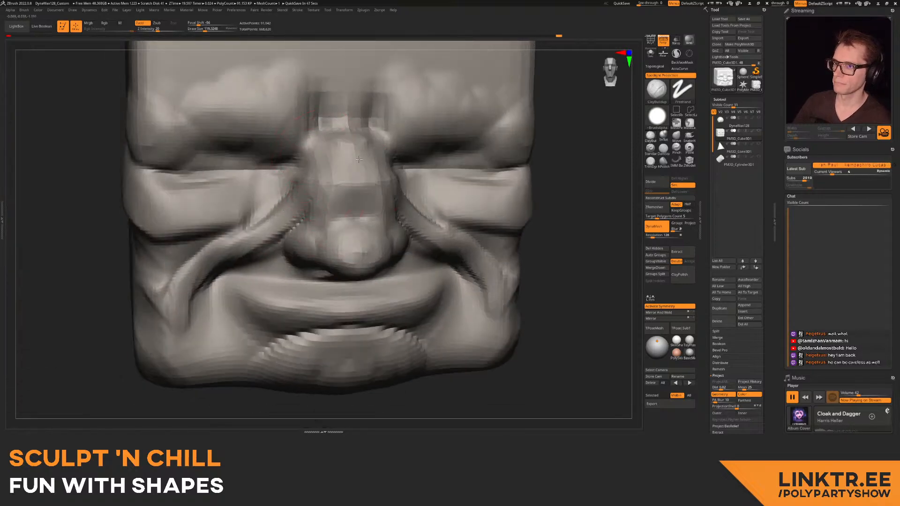
# - Fill out the nose bridge and build up the inner ends of the brows above it
pyautogui.moveTo(353, 139); pyautogui.dragTo(328, 141)
pyautogui.keyDown('alt'); pyautogui.moveTo(323, 140); pyautogui.dragTo(329, 170, button='right'); pyautogui.keyUp('alt')
pyautogui.press('s')
pyautogui.moveTo(302, 170)
pyautogui.mouseDown()
pyautogui.moveTo(296, 121)
pyautogui.moveTo(309, 107)
pyautogui.mouseUp()
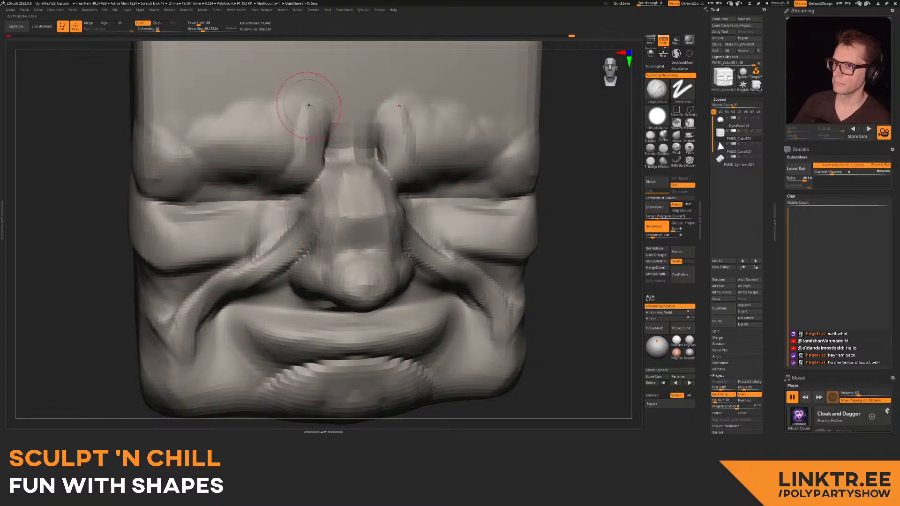
pyautogui.moveTo(304, 141); pyautogui.dragTo(246, 122)
pyautogui.moveTo(375, 141)
pyautogui.mouseDown(button='right')
pyautogui.moveTo(370, 134)
pyautogui.moveTo(345, 150)
pyautogui.moveTo(340, 191)
pyautogui.moveTo(344, 172)
pyautogui.moveTo(413, 176)
pyautogui.mouseUp(button='right')
pyautogui.keyDown('ctrl'); pyautogui.moveTo(412, 176); pyautogui.dragTo(393, 149, button='right'); pyautogui.keyUp('ctrl')
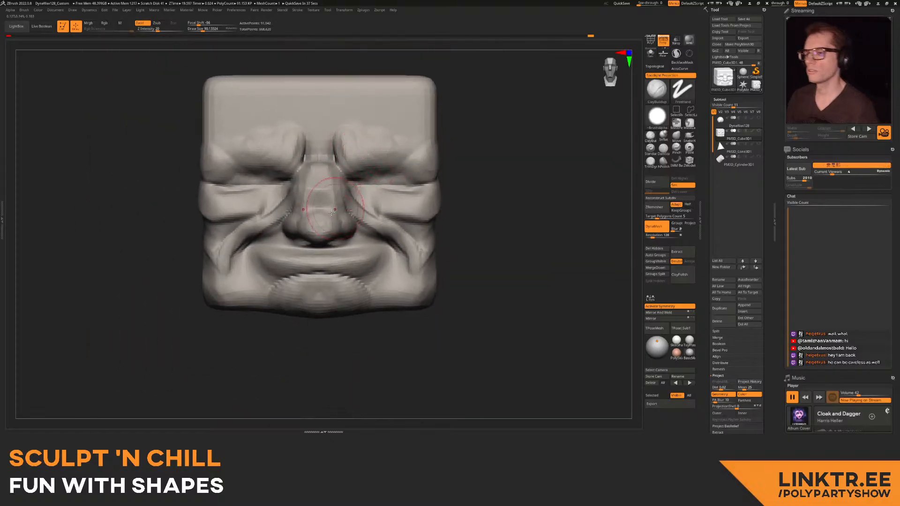
# - Strengthen the cheekbone band along the cube's side with a larger ClayBuildup brush
pyautogui.moveTo(218, 195)
pyautogui.mouseDown(button='right')
pyautogui.moveTo(205, 181)
pyautogui.moveTo(320, 179)
pyautogui.mouseUp(button='right')
pyautogui.press('s')
pyautogui.moveTo(275, 180); pyautogui.dragTo(223, 180)
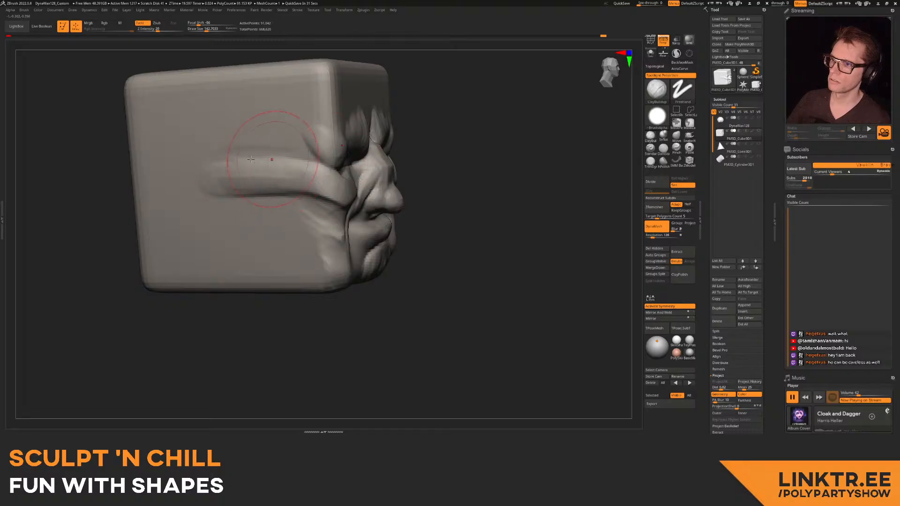
pyautogui.keyDown('shift'); pyautogui.moveTo(347, 153); pyautogui.dragTo(249, 162, button='right'); pyautogui.keyUp('shift')
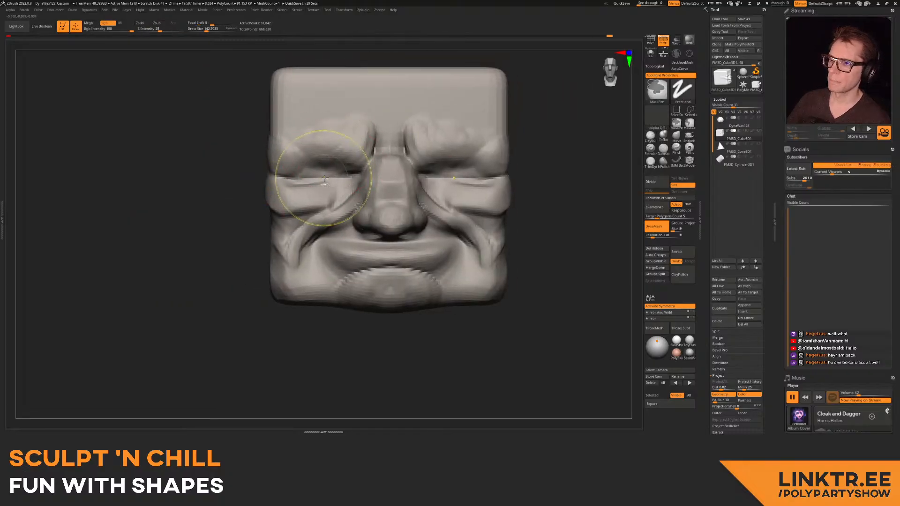
# - Mask the under-eye, cheek and nose region with a lasso mask, leaving the brows and forehead free
pyautogui.keyDown('ctrl'); pyautogui.moveTo(277, 253); pyautogui.dragTo(324, 255); pyautogui.keyUp('ctrl')
pyautogui.hotkey('ctrl', 'z')
pyautogui.keyDown('ctrl'); pyautogui.click(688, 122); pyautogui.keyUp('ctrl')
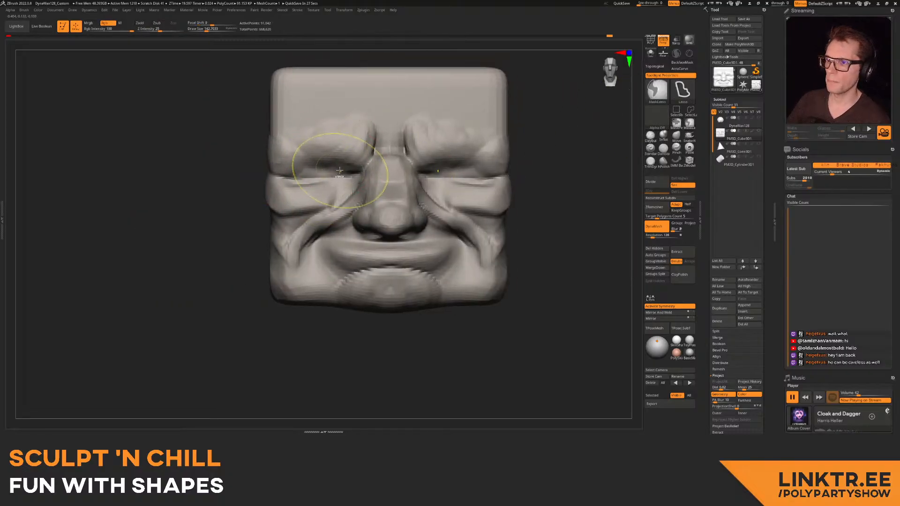
pyautogui.moveTo(236, 185)
pyautogui.keyDown('ctrl'); pyautogui.mouseDown()
pyautogui.moveTo(403, 178)
pyautogui.moveTo(366, 188)
pyautogui.mouseUp(); pyautogui.keyUp('ctrl')
pyautogui.keyDown('ctrl'); pyautogui.click(381, 203); pyautogui.keyUp('ctrl')
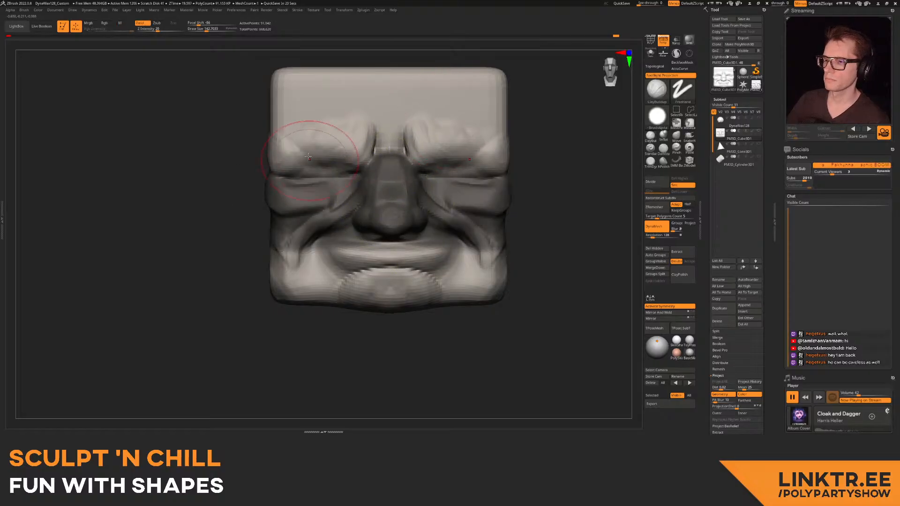
# - Pull the brows down over the masked eye area with a large Move brush and adjust the upper lip
pyautogui.click(676, 136)
pyautogui.press('s')
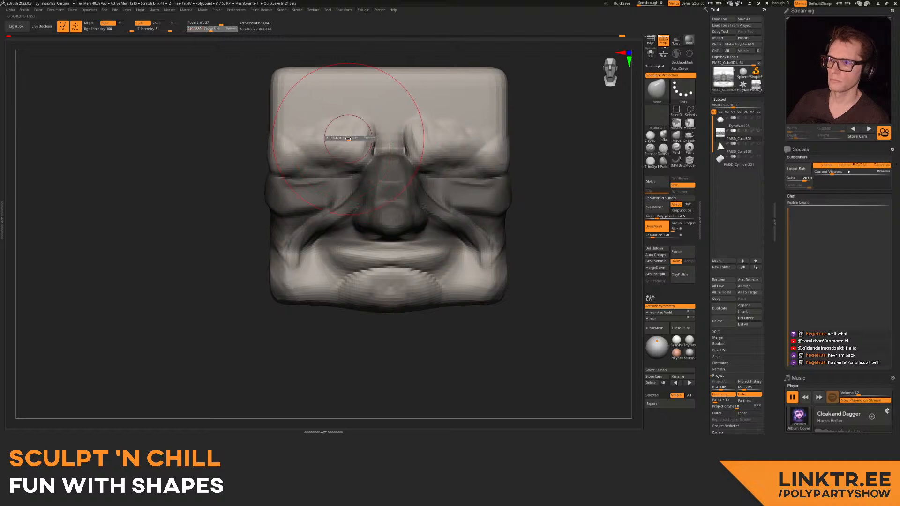
pyautogui.moveTo(323, 143); pyautogui.dragTo(312, 169)
pyautogui.moveTo(312, 169)
pyautogui.mouseDown(button='right')
pyautogui.moveTo(325, 169)
pyautogui.moveTo(330, 159)
pyautogui.moveTo(321, 155)
pyautogui.moveTo(349, 122)
pyautogui.mouseUp(button='right')
pyautogui.moveTo(350, 120); pyautogui.dragTo(360, 119)
pyautogui.moveTo(375, 134)
pyautogui.mouseDown(button='right')
pyautogui.moveTo(366, 122)
pyautogui.moveTo(232, 170)
pyautogui.moveTo(328, 150)
pyautogui.mouseUp(button='right')
pyautogui.moveTo(360, 142); pyautogui.dragTo(375, 143)
pyautogui.moveTo(365, 246); pyautogui.dragTo(401, 248)
pyautogui.moveTo(401, 243); pyautogui.dragTo(477, 109, button='right')
pyautogui.click(663, 147)
pyautogui.moveTo(342, 241)
pyautogui.mouseDown(button='right')
pyautogui.moveTo(356, 176)
pyautogui.moveTo(482, 145)
pyautogui.moveTo(411, 162)
pyautogui.mouseUp(button='right')
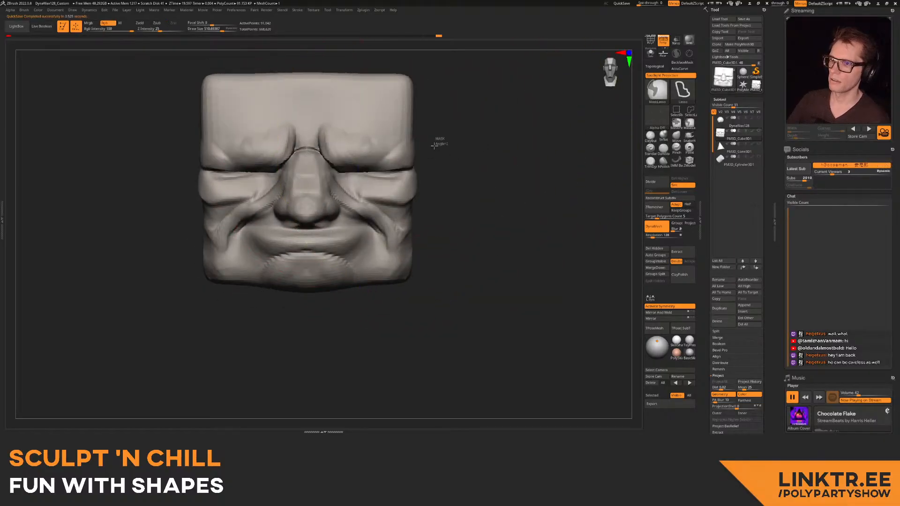
# - Mask the forehead and brows with a lasso mask and move the nose beneath them
pyautogui.moveTo(429, 143)
pyautogui.keyDown('ctrl'); pyautogui.mouseDown()
pyautogui.moveTo(361, 173)
pyautogui.moveTo(330, 68)
pyautogui.mouseUp(); pyautogui.keyUp('ctrl')
pyautogui.moveTo(319, 149)
pyautogui.keyDown('ctrl'); pyautogui.mouseDown()
pyautogui.moveTo(249, 69)
pyautogui.moveTo(328, 51)
pyautogui.mouseUp(); pyautogui.keyUp('ctrl')
pyautogui.press('s')
pyautogui.moveTo(364, 190); pyautogui.dragTo(356, 187)
pyautogui.moveTo(374, 173)
pyautogui.mouseDown(button='right')
pyautogui.moveTo(341, 155)
pyautogui.moveTo(326, 178)
pyautogui.moveTo(374, 202)
pyautogui.mouseUp(button='right')
# - Push the cheeks and lower eyelids up under the masked brows with the Move brush at varying sizes
pyautogui.press('s')
pyautogui.press('s')
pyautogui.moveTo(391, 230); pyautogui.dragTo(386, 222)
pyautogui.moveTo(277, 220)
pyautogui.mouseDown(button='right')
pyautogui.moveTo(328, 214)
pyautogui.moveTo(288, 200)
pyautogui.mouseUp(button='right')
pyautogui.press('s')
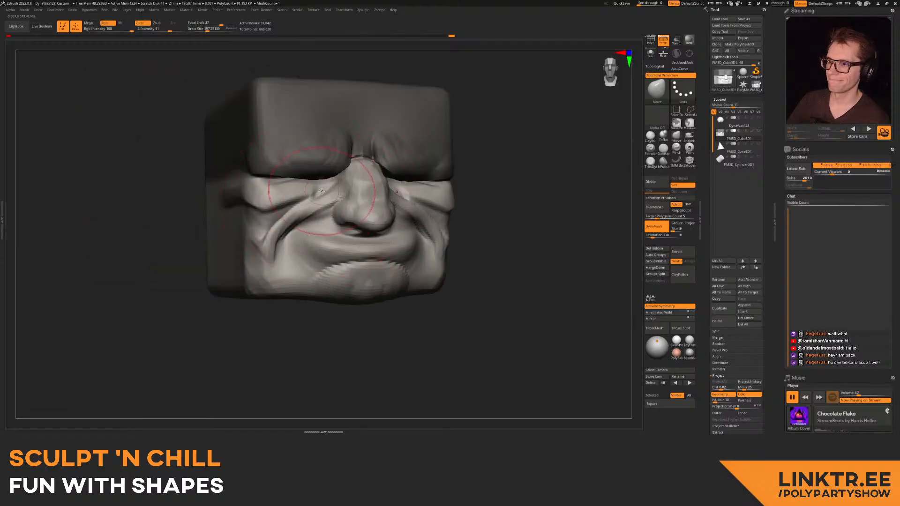
pyautogui.moveTo(285, 210); pyautogui.dragTo(281, 216)
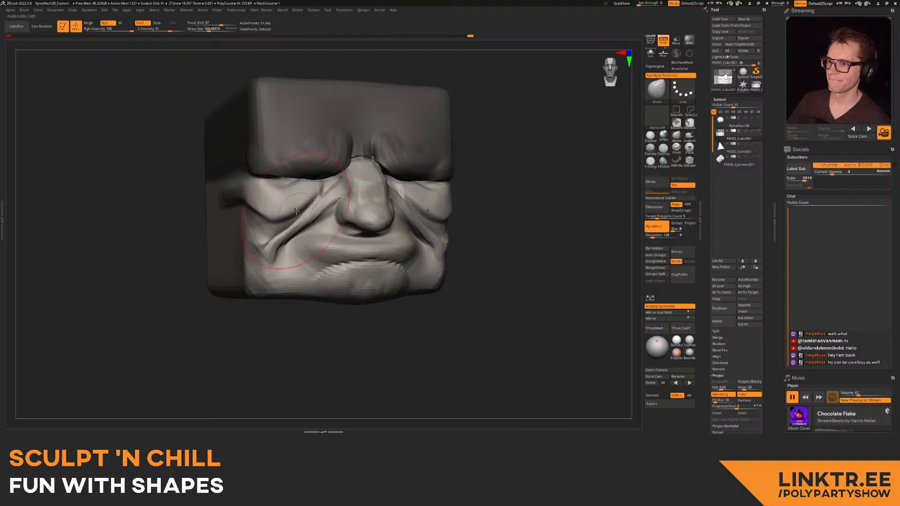
pyautogui.moveTo(296, 211); pyautogui.dragTo(297, 202)
# - Hide the masked forehead and brows and carve under-eye wrinkles with the DamStandard brush
pyautogui.moveTo(343, 223)
pyautogui.mouseDown(button='right')
pyautogui.moveTo(398, 220)
pyautogui.moveTo(488, 183)
pyautogui.moveTo(478, 211)
pyautogui.mouseUp(button='right')
pyautogui.moveTo(324, 164)
pyautogui.keyDown('ctrl'); pyautogui.mouseDown(button='right')
pyautogui.moveTo(318, 211)
pyautogui.moveTo(363, 190)
pyautogui.mouseUp(button='right'); pyautogui.keyUp('ctrl')
pyautogui.click(663, 147)
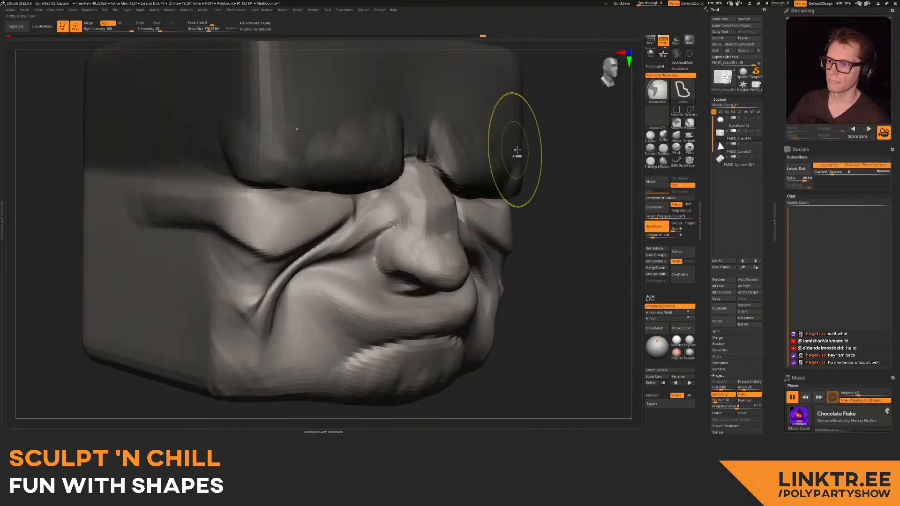
pyautogui.moveTo(314, 205); pyautogui.dragTo(453, 145, button='right')
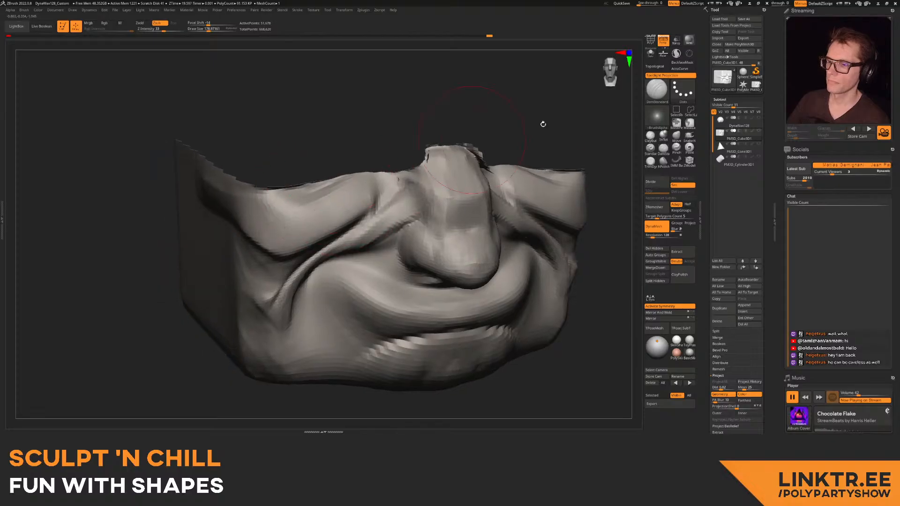
pyautogui.moveTo(367, 173); pyautogui.dragTo(247, 195)
pyautogui.moveTo(327, 193); pyautogui.dragTo(341, 178, button='right')
# - Build up the folds from the nose down to the jaw with a small ClayBuildup brush and show the whole head again
pyautogui.click(652, 136)
pyautogui.click(652, 137)
pyautogui.moveTo(581, 113)
pyautogui.keyDown('alt'); pyautogui.mouseDown(button='right')
pyautogui.moveTo(420, 141)
pyautogui.moveTo(297, 203)
pyautogui.mouseUp(button='right'); pyautogui.keyUp('alt')
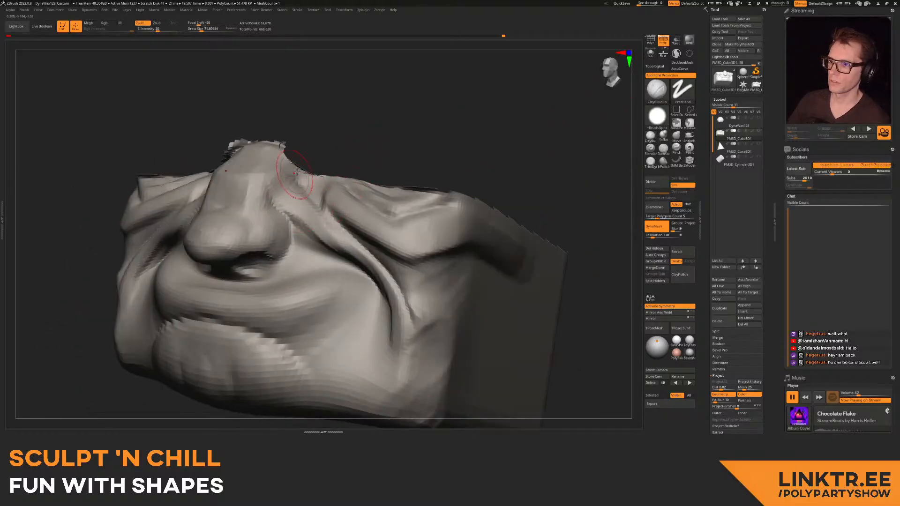
pyautogui.moveTo(313, 191)
pyautogui.mouseDown()
pyautogui.moveTo(323, 232)
pyautogui.moveTo(412, 293)
pyautogui.moveTo(403, 356)
pyautogui.moveTo(424, 412)
pyautogui.mouseUp()
pyautogui.moveTo(431, 403)
pyautogui.keyDown('ctrl'); pyautogui.mouseDown(button='right')
pyautogui.moveTo(424, 290)
pyautogui.moveTo(525, 211)
pyautogui.moveTo(458, 200)
pyautogui.mouseUp(button='right'); pyautogui.keyUp('ctrl')
pyautogui.keyDown('ctrl'); pyautogui.keyDown('shift'); pyautogui.click(448, 241); pyautogui.keyUp('shift'); pyautogui.keyUp('ctrl')
pyautogui.moveTo(305, 222)
pyautogui.keyDown('alt'); pyautogui.mouseDown(button='right')
pyautogui.moveTo(375, 215)
pyautogui.moveTo(309, 264)
pyautogui.moveTo(322, 230)
pyautogui.moveTo(389, 230)
pyautogui.moveTo(450, 253)
pyautogui.moveTo(413, 183)
pyautogui.mouseUp(button='right'); pyautogui.keyUp('alt')
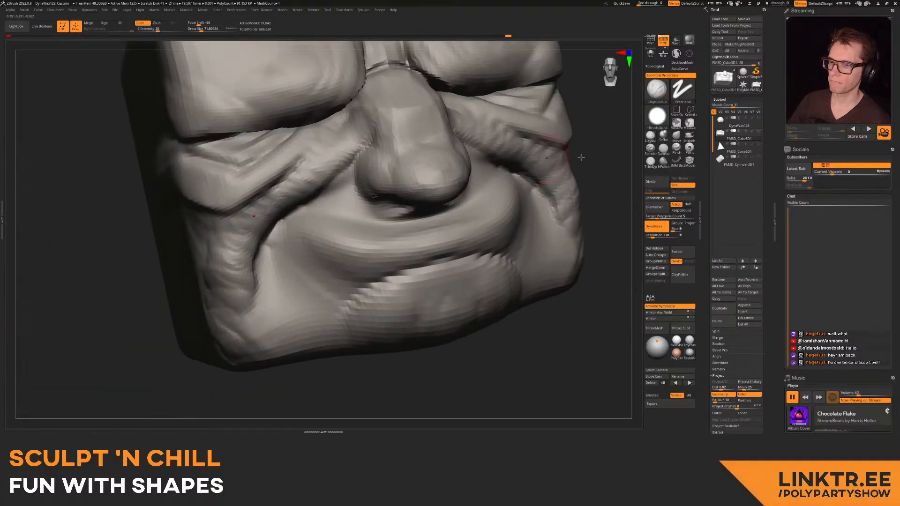
# - Carve creases along the upper lip and around the base of the nose with the DamStandard brush
pyautogui.click(663, 151)
pyautogui.moveTo(328, 212); pyautogui.dragTo(296, 217, button='right')
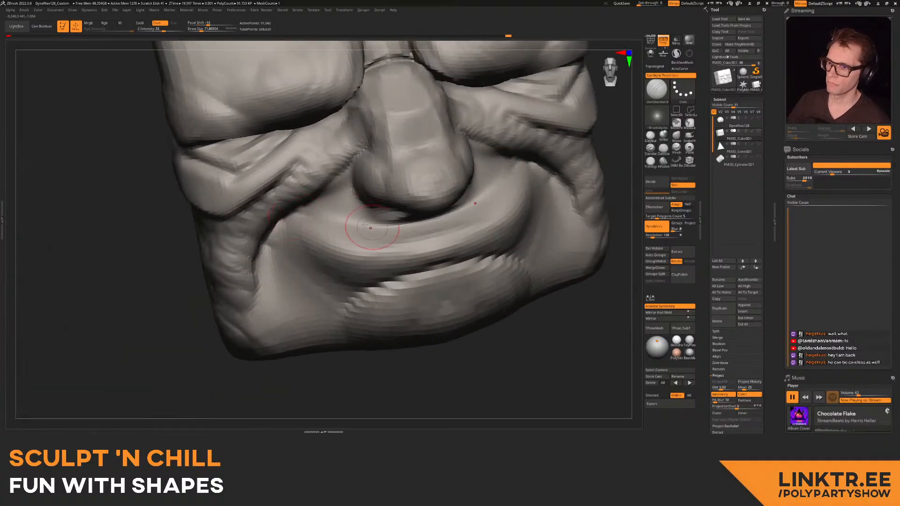
pyautogui.moveTo(423, 225)
pyautogui.mouseDown(button='right')
pyautogui.moveTo(369, 184)
pyautogui.moveTo(401, 199)
pyautogui.moveTo(362, 224)
pyautogui.mouseUp(button='right')
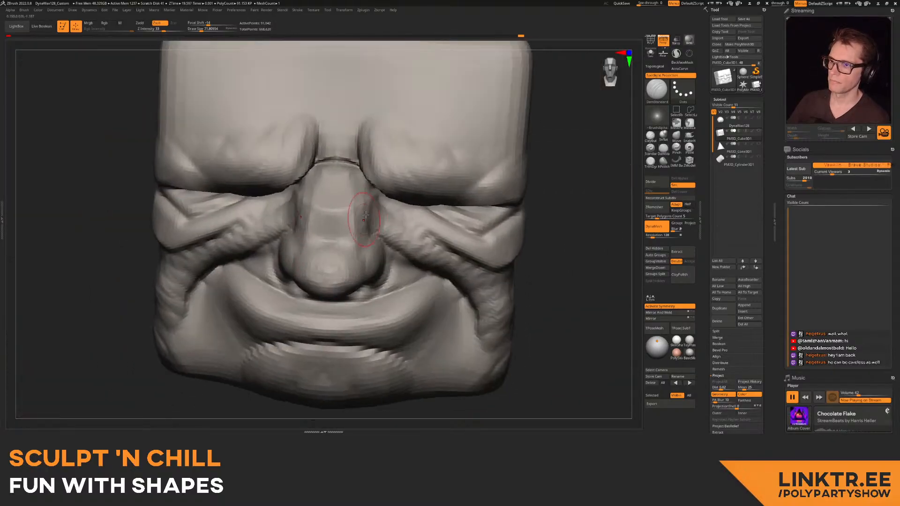
# - Build up the nose bridge and a bulbous tip with nostril wings using a small ClayBuildup brush
pyautogui.click(649, 135)
pyautogui.moveTo(331, 147); pyautogui.dragTo(312, 172, button='right')
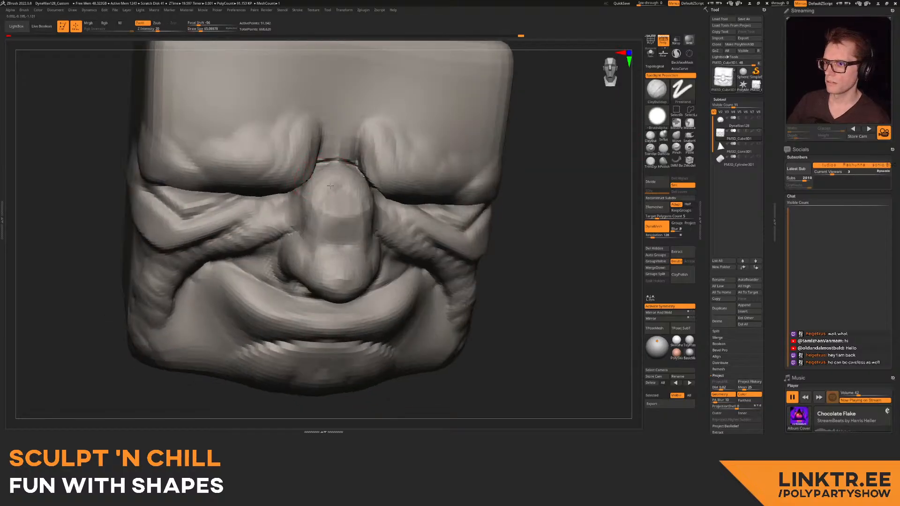
pyautogui.moveTo(336, 205); pyautogui.dragTo(307, 194, button='right')
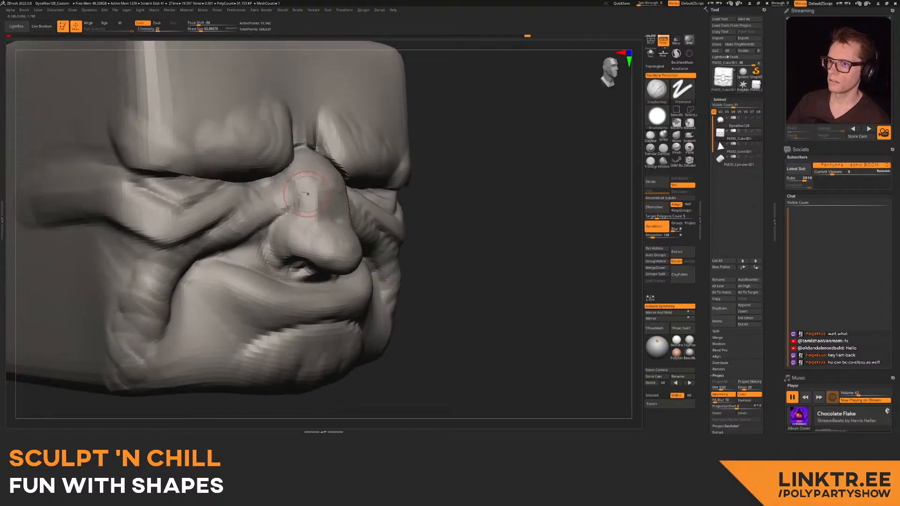
pyautogui.moveTo(319, 207); pyautogui.dragTo(341, 219)
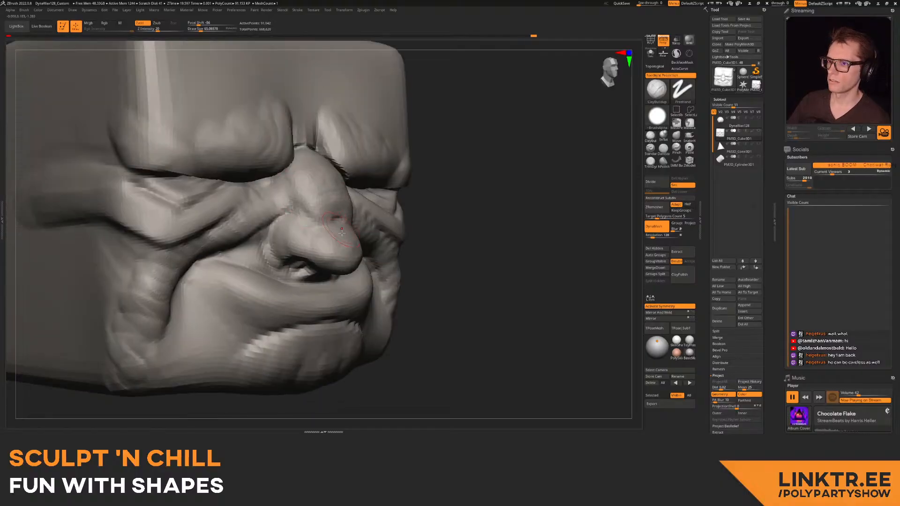
pyautogui.moveTo(346, 259); pyautogui.dragTo(350, 264)
pyautogui.moveTo(350, 264)
pyautogui.keyDown('ctrl'); pyautogui.mouseDown(button='right')
pyautogui.moveTo(352, 206)
pyautogui.moveTo(303, 205)
pyautogui.moveTo(339, 212)
pyautogui.moveTo(339, 222)
pyautogui.mouseUp(button='right'); pyautogui.keyUp('ctrl')
pyautogui.moveTo(312, 243); pyautogui.dragTo(324, 244)
# - Carve the creases around the nostril wings and along the side of the nose with the DamStandard brush
pyautogui.moveTo(323, 244)
pyautogui.mouseDown(button='right')
pyautogui.moveTo(317, 192)
pyautogui.moveTo(450, 199)
pyautogui.moveTo(324, 202)
pyautogui.moveTo(305, 181)
pyautogui.moveTo(321, 193)
pyautogui.moveTo(308, 197)
pyautogui.mouseUp(button='right')
pyautogui.click(665, 150)
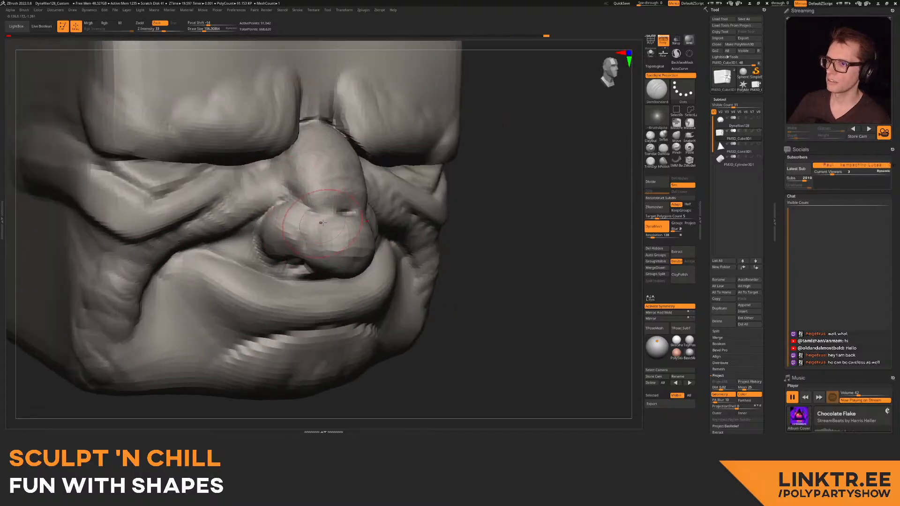
pyautogui.moveTo(388, 155); pyautogui.dragTo(391, 157)
pyautogui.moveTo(319, 197); pyautogui.dragTo(300, 204, button='right')
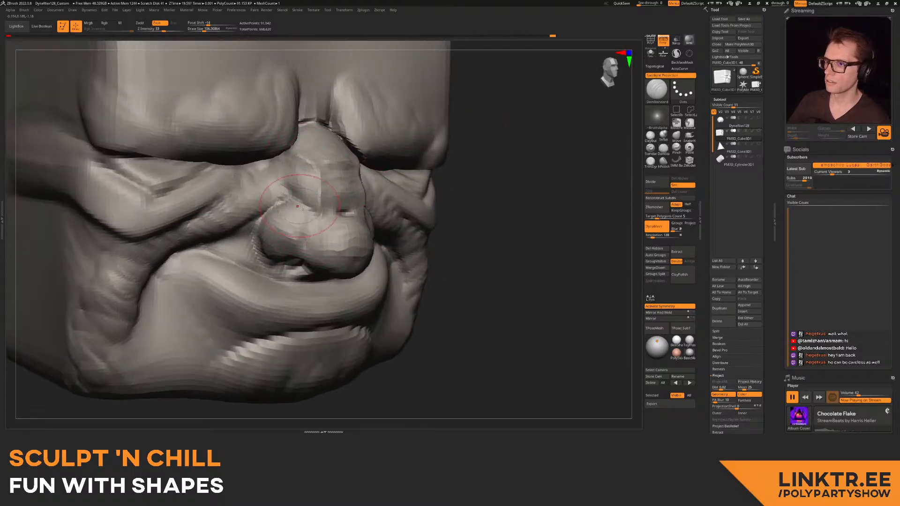
pyautogui.moveTo(268, 253)
pyautogui.mouseDown(button='right')
pyautogui.moveTo(314, 205)
pyautogui.moveTo(339, 226)
pyautogui.moveTo(329, 194)
pyautogui.mouseUp(button='right')
pyautogui.moveTo(417, 202)
pyautogui.mouseDown(button='right')
pyautogui.moveTo(382, 225)
pyautogui.moveTo(367, 214)
pyautogui.moveTo(351, 241)
pyautogui.moveTo(318, 213)
pyautogui.moveTo(246, 190)
pyautogui.mouseUp(button='right')
pyautogui.moveTo(282, 224); pyautogui.dragTo(290, 178, button='right')
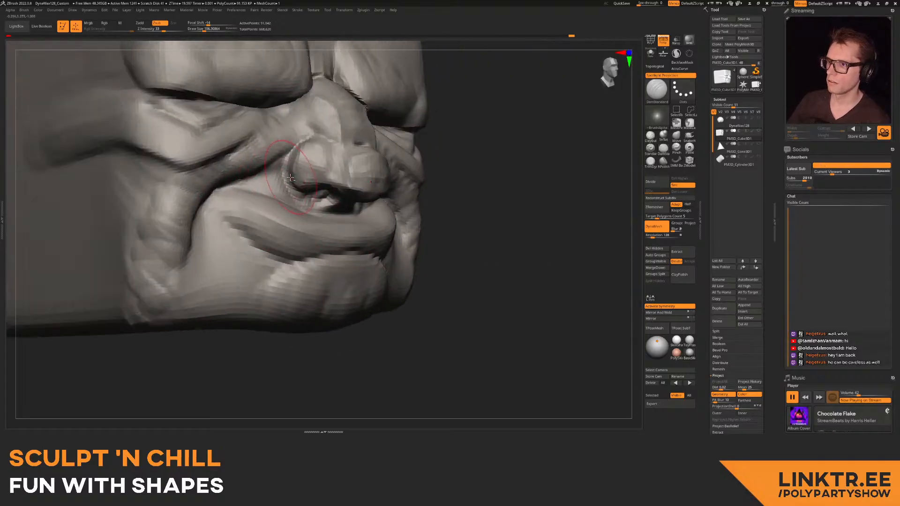
# - Fill out the area between the nostril wing and the cheek fold with the ClayBuildup brush
pyautogui.press('b')
pyautogui.press('c')
pyautogui.press('b')
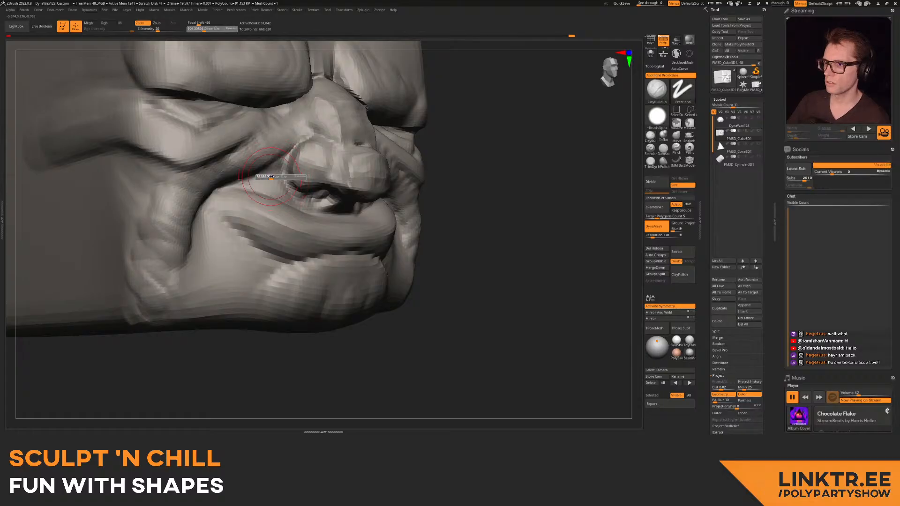
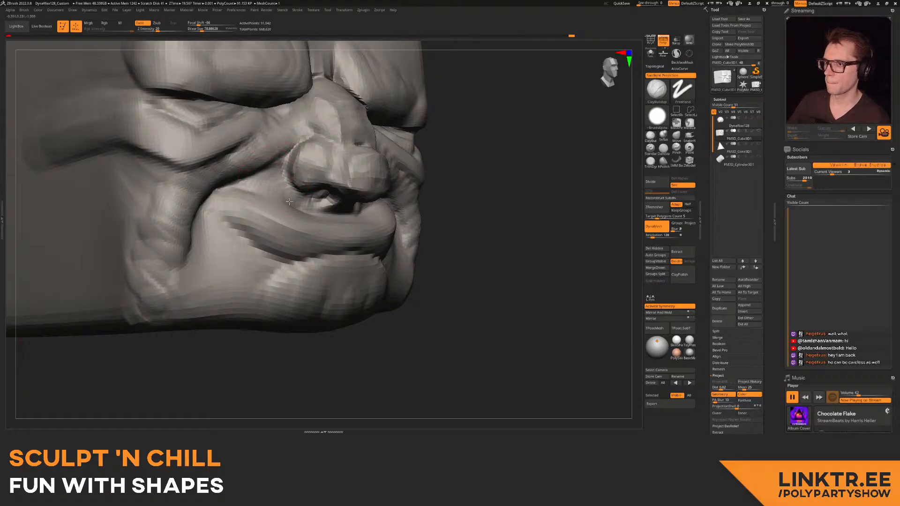
pyautogui.moveTo(326, 216)
pyautogui.keyDown('ctrl'); pyautogui.mouseDown(button='right')
pyautogui.moveTo(320, 180)
pyautogui.moveTo(289, 255)
pyautogui.moveTo(298, 252)
pyautogui.mouseUp(button='right'); pyautogui.keyUp('ctrl')
# - Carve the mouth line and the creases along the lips and mouth corners with a smaller DamStandard brush
pyautogui.click(663, 148)
pyautogui.press('s')
pyautogui.press('s')
pyautogui.click(199, 281)
pyautogui.moveTo(197, 278)
pyautogui.mouseDown()
pyautogui.moveTo(297, 228)
pyautogui.moveTo(323, 196)
pyautogui.mouseUp()
pyautogui.moveTo(339, 163); pyautogui.dragTo(319, 179, button='right')
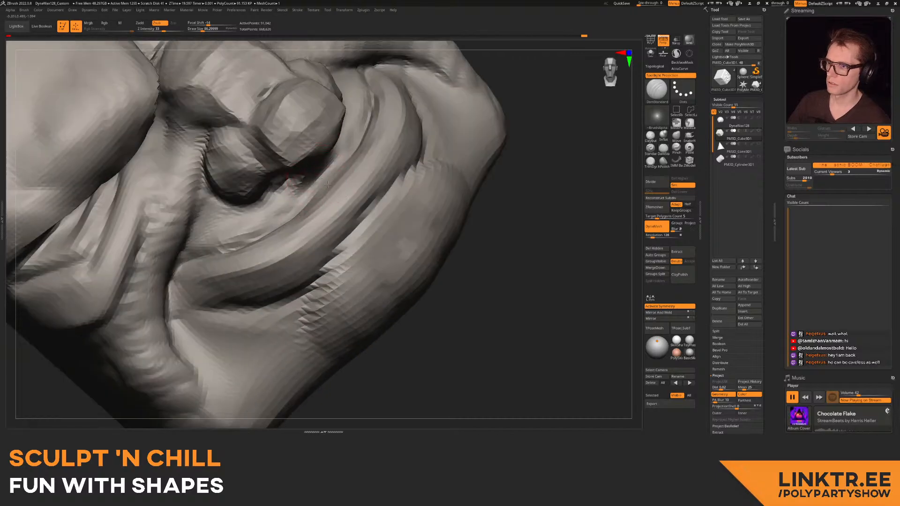
pyautogui.moveTo(317, 199); pyautogui.dragTo(360, 149)
pyautogui.moveTo(300, 182); pyautogui.dragTo(237, 231, button='right')
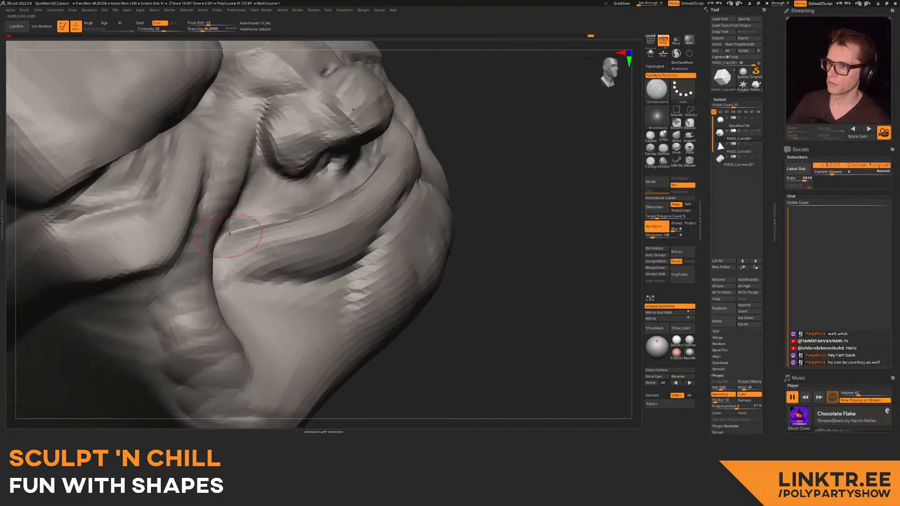
pyautogui.moveTo(338, 186)
pyautogui.keyDown('ctrl'); pyautogui.mouseDown(button='right')
pyautogui.moveTo(332, 154)
pyautogui.moveTo(300, 174)
pyautogui.moveTo(323, 173)
pyautogui.moveTo(314, 195)
pyautogui.moveTo(361, 206)
pyautogui.mouseUp(button='right'); pyautogui.keyUp('ctrl')
pyautogui.keyDown('ctrl'); pyautogui.moveTo(360, 206); pyautogui.dragTo(365, 235, button='right'); pyautogui.keyUp('ctrl')
pyautogui.moveTo(483, 135); pyautogui.dragTo(507, 142, button='right')
# - Build up the flesh around the mouth corners and lower cheeks with the ClayBuildup brush
pyautogui.click(650, 143)
pyautogui.moveTo(422, 202)
pyautogui.mouseDown(button='right')
pyautogui.moveTo(412, 176)
pyautogui.moveTo(370, 187)
pyautogui.moveTo(375, 216)
pyautogui.mouseUp(button='right')
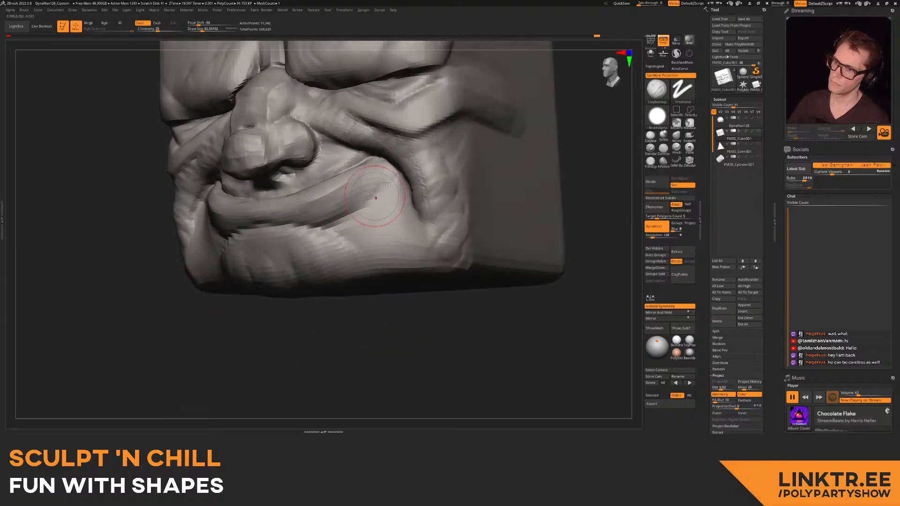
pyautogui.moveTo(375, 219)
pyautogui.keyDown('ctrl'); pyautogui.mouseDown(button='right')
pyautogui.moveTo(368, 185)
pyautogui.moveTo(412, 190)
pyautogui.moveTo(370, 195)
pyautogui.mouseUp(button='right'); pyautogui.keyUp('ctrl')
pyautogui.keyDown('ctrl'); pyautogui.moveTo(370, 194); pyautogui.dragTo(347, 169, button='right'); pyautogui.keyUp('ctrl')
pyautogui.moveTo(305, 207)
pyautogui.keyDown('ctrl'); pyautogui.mouseDown(button='right')
pyautogui.moveTo(306, 231)
pyautogui.moveTo(375, 220)
pyautogui.mouseUp(button='right'); pyautogui.keyUp('ctrl')
pyautogui.keyDown('ctrl'); pyautogui.moveTo(375, 220); pyautogui.dragTo(377, 239, button='right'); pyautogui.keyUp('ctrl')
pyautogui.moveTo(308, 211)
pyautogui.mouseDown(button='right')
pyautogui.moveTo(324, 193)
pyautogui.moveTo(305, 202)
pyautogui.mouseUp(button='right')
# - Carve horizontal wrinkles across the forehead above the brows with the DamStandard brush
pyautogui.click(664, 148)
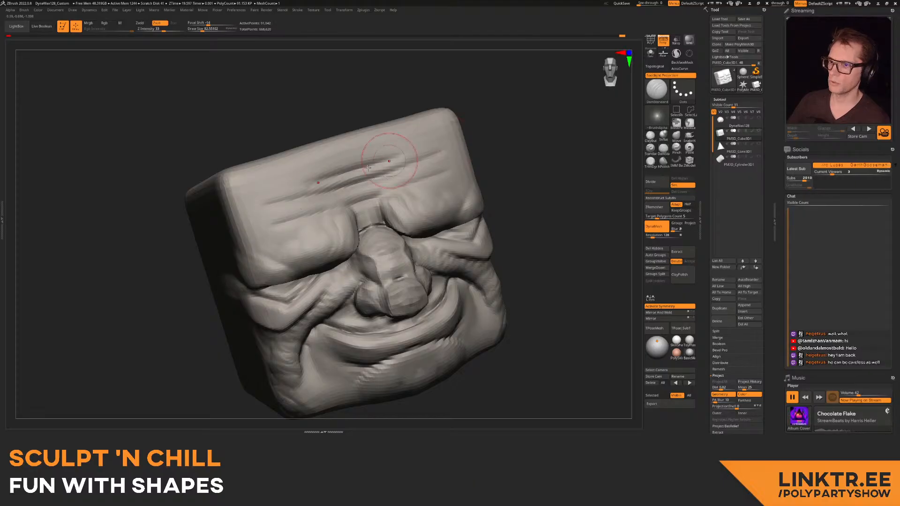
pyautogui.moveTo(397, 218)
pyautogui.mouseDown(button='right')
pyautogui.moveTo(377, 216)
pyautogui.moveTo(380, 181)
pyautogui.mouseUp(button='right')
pyautogui.moveTo(441, 206)
pyautogui.mouseDown(button='right')
pyautogui.moveTo(406, 204)
pyautogui.moveTo(409, 246)
pyautogui.moveTo(447, 141)
pyautogui.mouseUp(button='right')
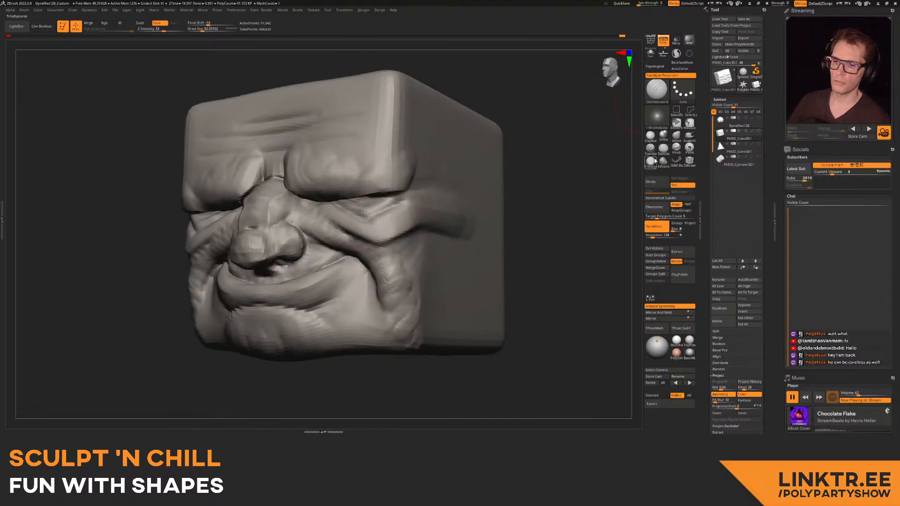
# - Build up the folds beneath the eye and back along the side of the cube head with the ClayBuildup brush
pyautogui.click(650, 140)
pyautogui.keyDown('alt'); pyautogui.moveTo(341, 224); pyautogui.dragTo(307, 191, button='right'); pyautogui.keyUp('alt')
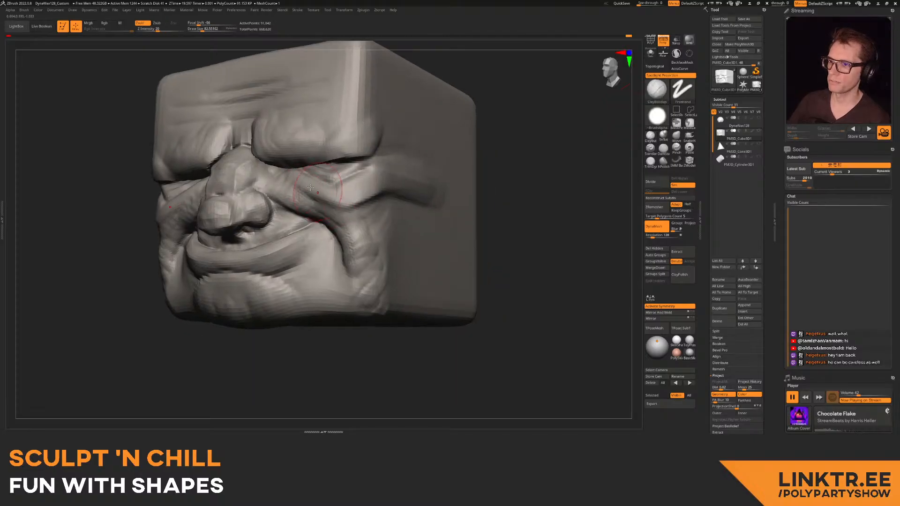
pyautogui.moveTo(351, 188); pyautogui.dragTo(321, 184, button='right')
pyautogui.keyDown('ctrl'); pyautogui.moveTo(412, 194); pyautogui.dragTo(375, 191, button='right'); pyautogui.keyUp('ctrl')
pyautogui.moveTo(375, 191)
pyautogui.mouseDown(button='right')
pyautogui.moveTo(398, 191)
pyautogui.moveTo(365, 187)
pyautogui.moveTo(413, 200)
pyautogui.moveTo(420, 163)
pyautogui.moveTo(434, 149)
pyautogui.mouseUp(button='right')
# - Examine the sphere head for comparison and return to the side view of the cube head
pyautogui.click(721, 120)
pyautogui.moveTo(485, 205); pyautogui.dragTo(476, 193, button='right')
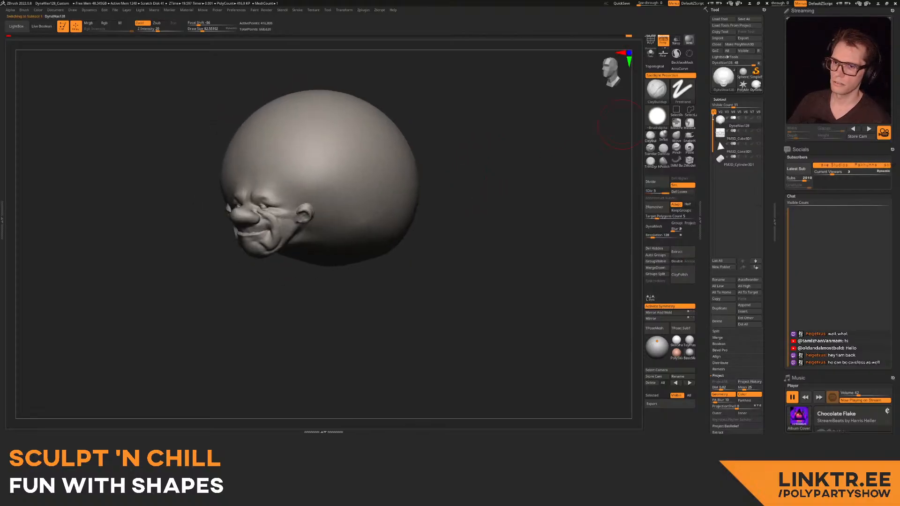
pyautogui.click(721, 133)
pyautogui.moveTo(362, 182)
pyautogui.keyDown('alt'); pyautogui.mouseDown()
pyautogui.moveTo(406, 212)
pyautogui.moveTo(363, 199)
pyautogui.moveTo(429, 191)
pyautogui.moveTo(404, 189)
pyautogui.mouseUp(); pyautogui.keyUp('alt')
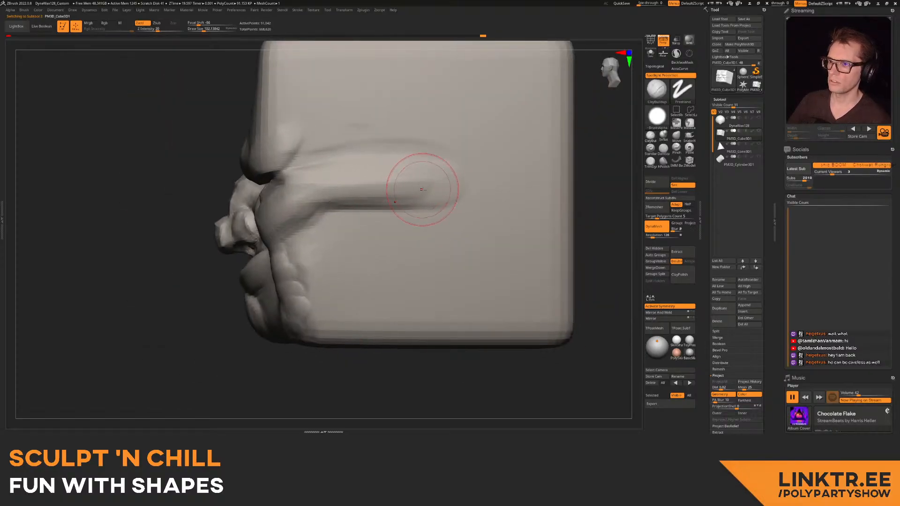
pyautogui.press('ctrl')
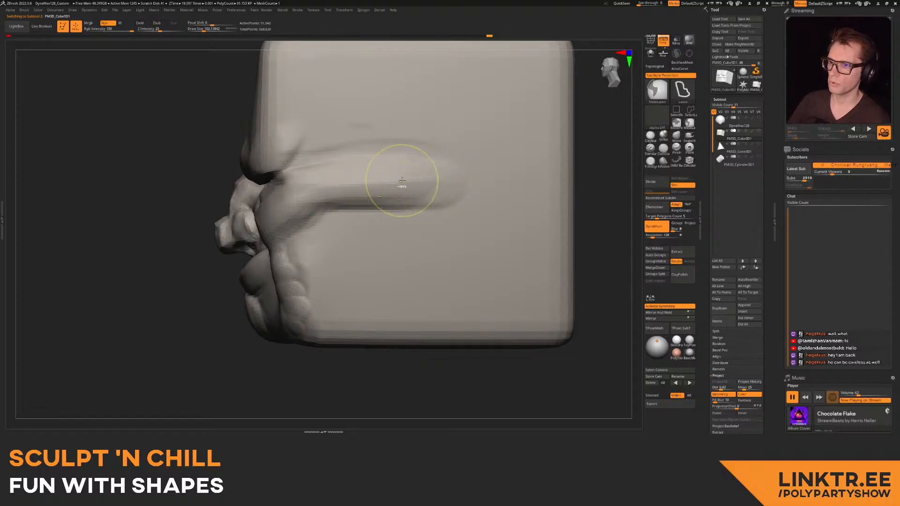
pyautogui.keyDown('ctrl'); pyautogui.moveTo(398, 214); pyautogui.dragTo(410, 185); pyautogui.keyUp('ctrl')
pyautogui.hotkey('ctrl', 'z')
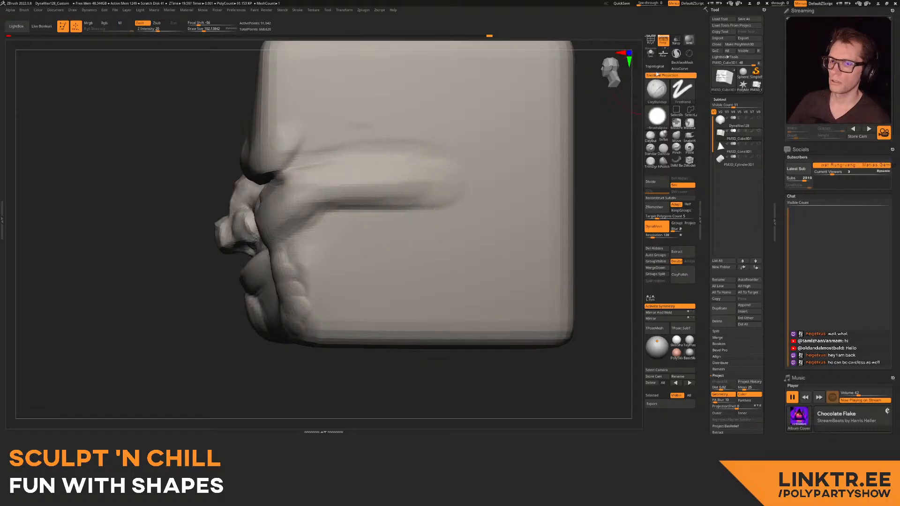
# - Paint a rounded ear-shaped mask on the side of the cube head with the MaskPen brush and invert it
pyautogui.keyDown('ctrl'); pyautogui.click(676, 124); pyautogui.keyUp('ctrl')
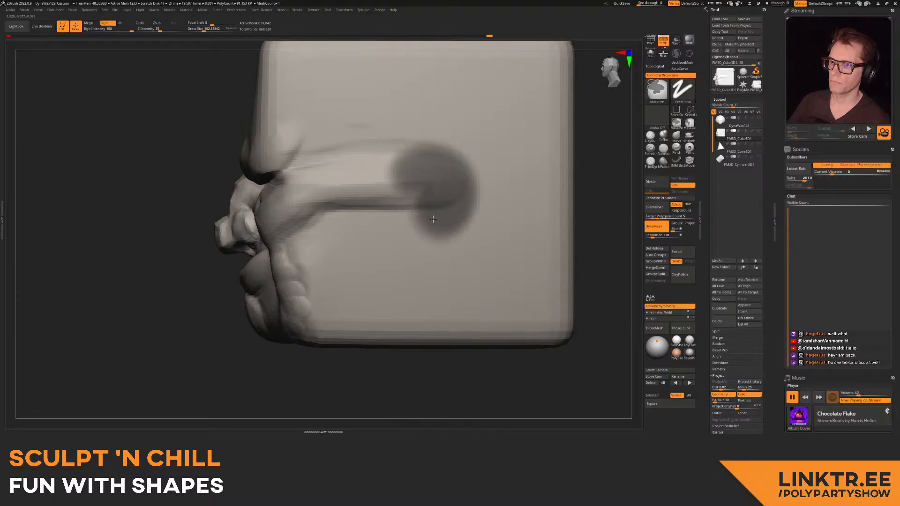
pyautogui.keyDown('alt'); pyautogui.moveTo(417, 192); pyautogui.dragTo(419, 168, button='right'); pyautogui.keyUp('alt')
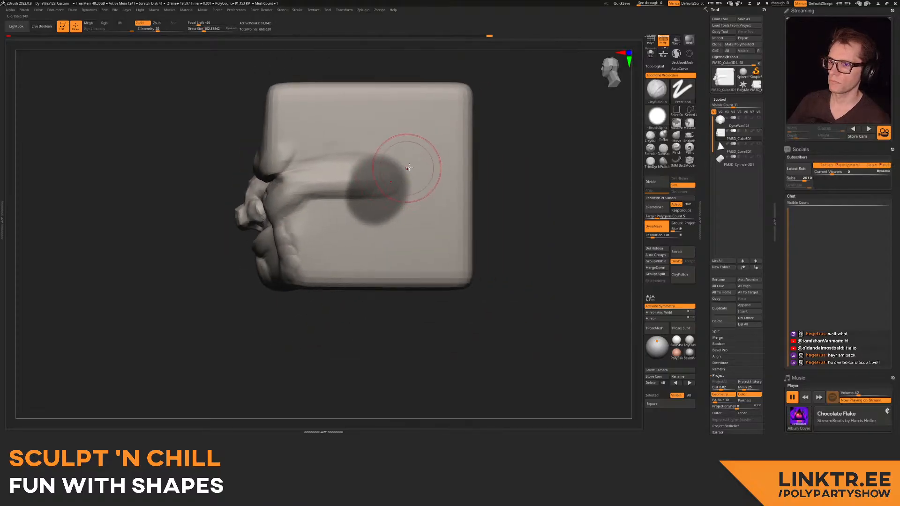
pyautogui.keyDown('ctrl'); pyautogui.click(485, 161); pyautogui.keyUp('ctrl')
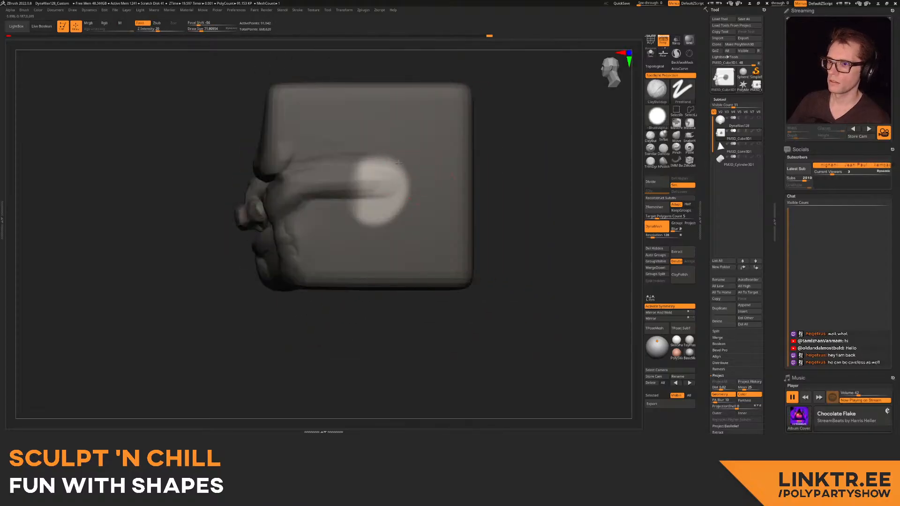
# - Swing the unmasked ear shape out from the side of the head with the Transpose line and clear the mask
pyautogui.moveTo(406, 162); pyautogui.dragTo(464, 137, button='right')
pyautogui.press('w')
pyautogui.press('y')
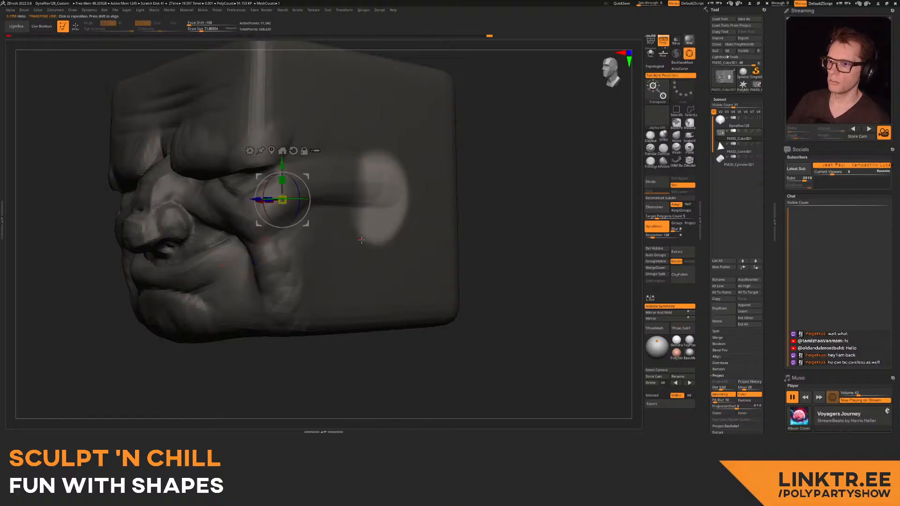
pyautogui.press('y')
pyautogui.moveTo(362, 236); pyautogui.dragTo(363, 156)
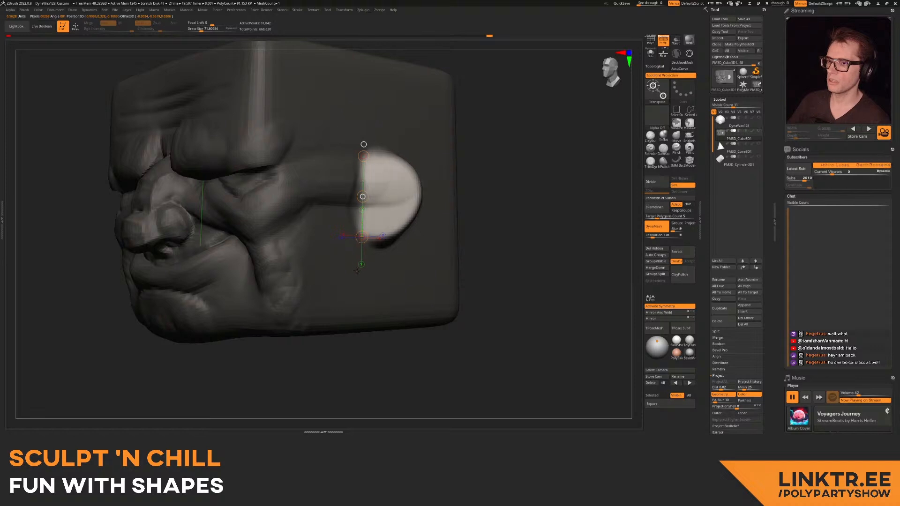
pyautogui.press('q')
pyautogui.moveTo(323, 196)
pyautogui.mouseDown(button='right')
pyautogui.moveTo(405, 167)
pyautogui.moveTo(442, 225)
pyautogui.moveTo(426, 192)
pyautogui.moveTo(404, 181)
pyautogui.moveTo(402, 199)
pyautogui.moveTo(389, 195)
pyautogui.moveTo(338, 218)
pyautogui.moveTo(399, 169)
pyautogui.mouseUp(button='right')
pyautogui.press('w')
pyautogui.press('q')
pyautogui.press('w')
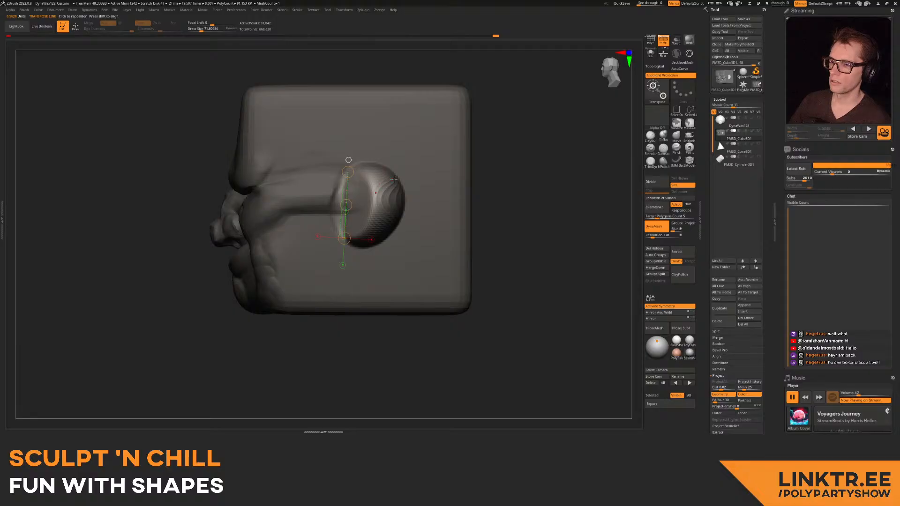
pyautogui.press('q')
# - Carve the outer rim, inner folds and ear opening into the ear shape with the DamStandard brush
pyautogui.moveTo(510, 167); pyautogui.dragTo(335, 187, button='right')
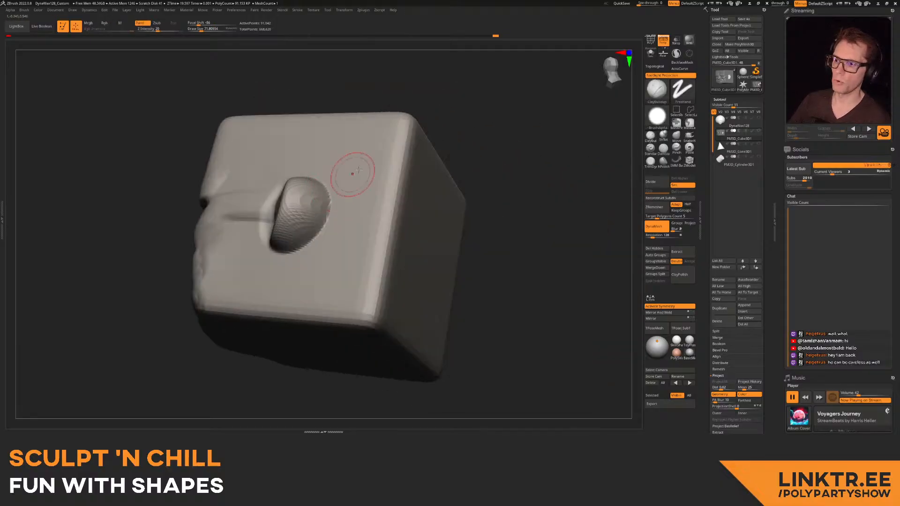
pyautogui.click(664, 149)
pyautogui.moveTo(277, 247)
pyautogui.mouseDown()
pyautogui.moveTo(322, 207)
pyautogui.moveTo(318, 195)
pyautogui.mouseUp()
pyautogui.moveTo(300, 183); pyautogui.dragTo(303, 198, button='right')
pyautogui.moveTo(305, 209)
pyautogui.mouseDown()
pyautogui.moveTo(308, 170)
pyautogui.moveTo(310, 214)
pyautogui.mouseUp()
pyautogui.moveTo(303, 231); pyautogui.dragTo(313, 189, button='right')
pyautogui.moveTo(317, 215); pyautogui.dragTo(297, 251)
pyautogui.moveTo(232, 237)
pyautogui.mouseDown(button='right')
pyautogui.moveTo(237, 253)
pyautogui.moveTo(272, 230)
pyautogui.mouseUp(button='right')
pyautogui.moveTo(262, 235); pyautogui.dragTo(252, 222)
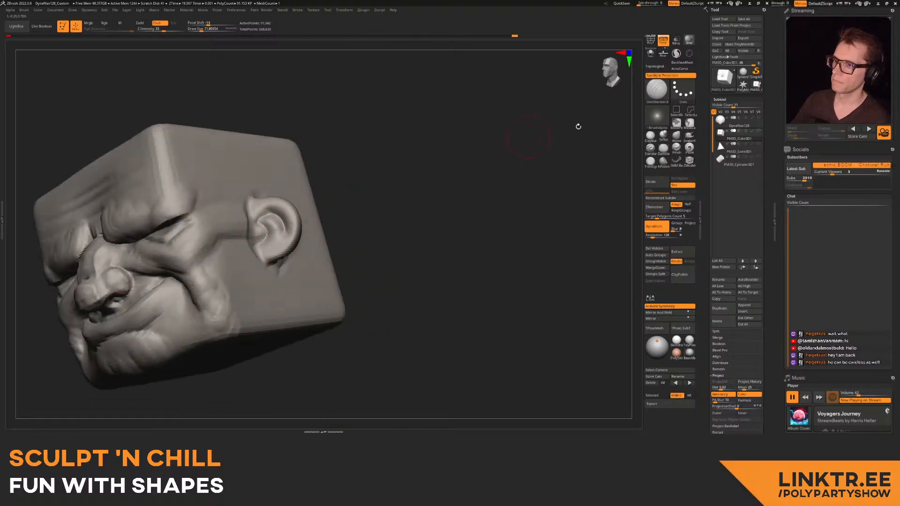
# - Build up the tragus and the front edge of the ear with the ClayBuildup brush
pyautogui.click(650, 136)
pyautogui.moveTo(262, 190)
pyautogui.keyDown('ctrl'); pyautogui.mouseDown(button='right')
pyautogui.moveTo(251, 219)
pyautogui.moveTo(241, 209)
pyautogui.mouseUp(button='right'); pyautogui.keyUp('ctrl')
pyautogui.moveTo(240, 235)
pyautogui.mouseDown()
pyautogui.moveTo(220, 266)
pyautogui.moveTo(238, 293)
pyautogui.moveTo(246, 273)
pyautogui.mouseUp()
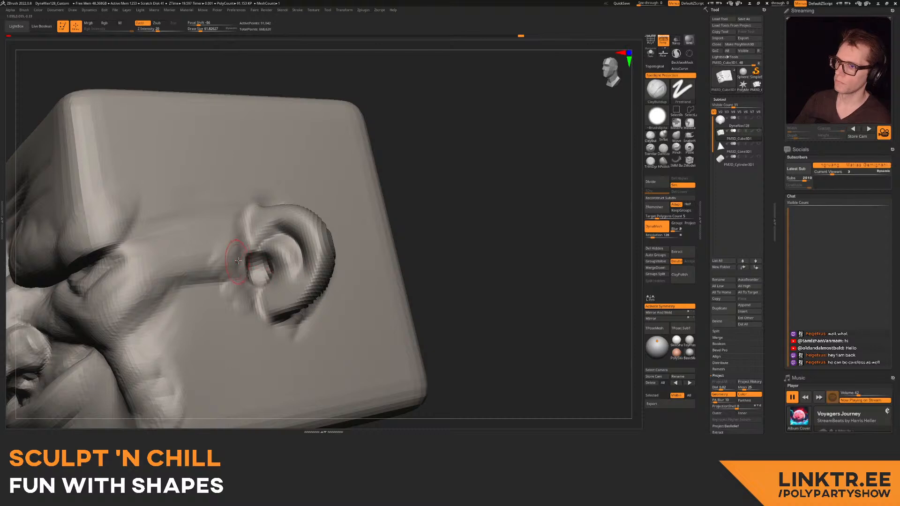
pyautogui.keyDown('ctrl'); pyautogui.moveTo(244, 278); pyautogui.dragTo(436, 157, button='right'); pyautogui.keyUp('ctrl')
# - Reshape the ear's upper attachment, outer rim and lobe with the Move brush, adjusting the brush size
pyautogui.press('b')
pyautogui.press('m')
pyautogui.press('v')
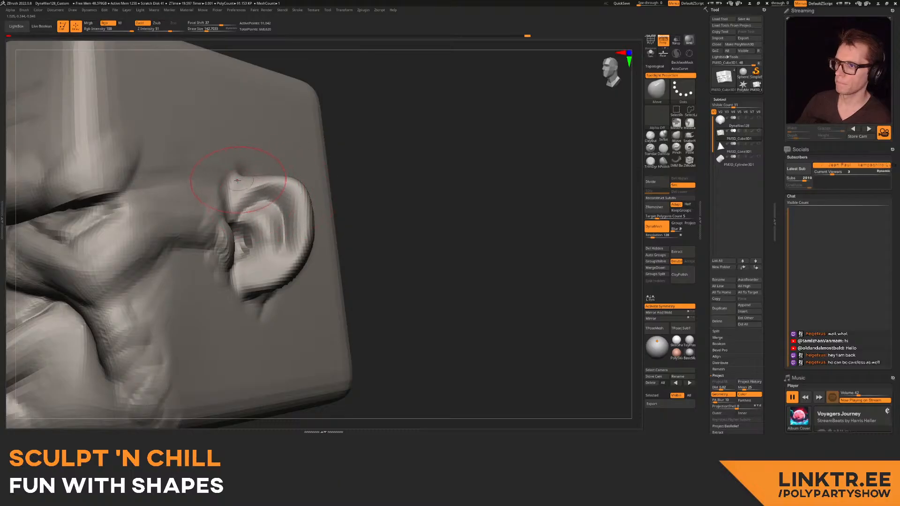
pyautogui.moveTo(229, 169); pyautogui.dragTo(225, 188)
pyautogui.press('s')
pyautogui.click(315, 257)
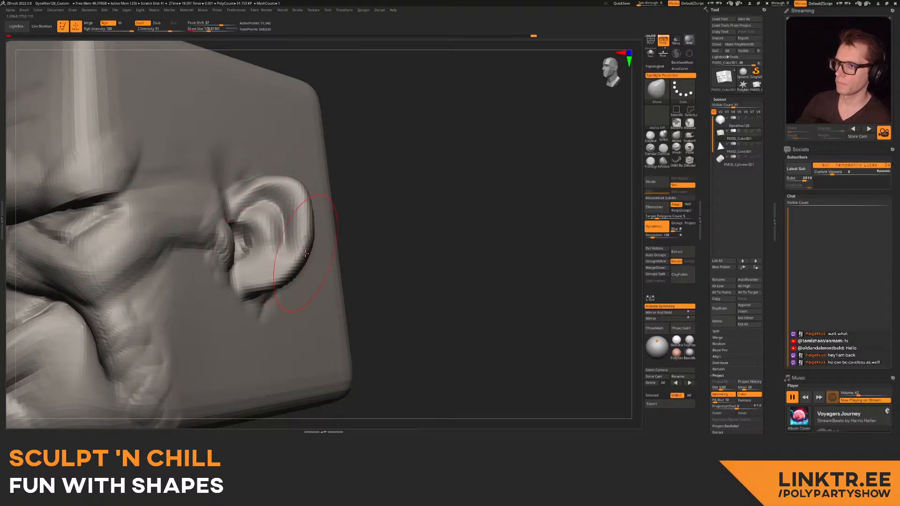
pyautogui.moveTo(303, 256); pyautogui.dragTo(297, 278)
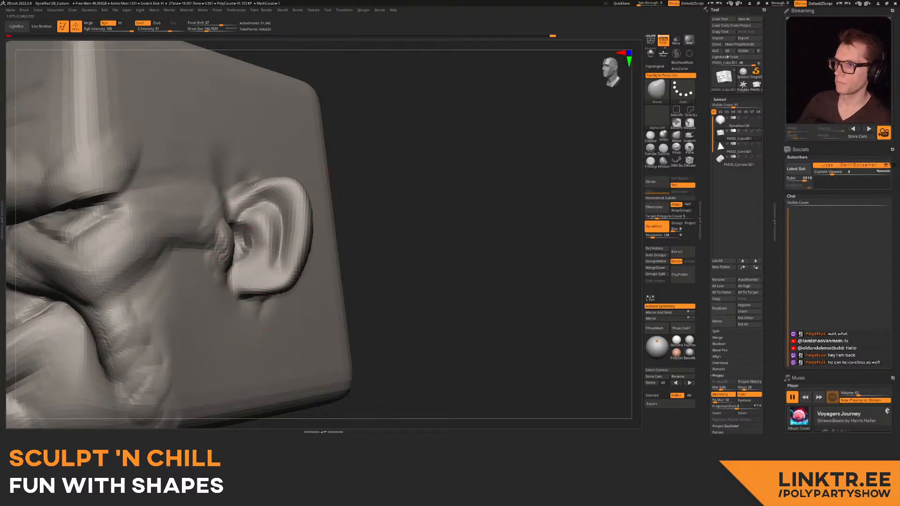
pyautogui.keyDown('ctrl'); pyautogui.moveTo(304, 212); pyautogui.dragTo(459, 216, button='right'); pyautogui.keyUp('ctrl')
# - Smooth the surface where the front of the ear meets the head and show the whole cube head
pyautogui.moveTo(243, 216); pyautogui.dragTo(201, 221, button='right')
pyautogui.keyDown('shift'); pyautogui.moveTo(209, 223); pyautogui.dragTo(217, 251); pyautogui.keyUp('shift')
pyautogui.moveTo(279, 186)
pyautogui.keyDown('ctrl'); pyautogui.mouseDown(button='right')
pyautogui.moveTo(311, 147)
pyautogui.moveTo(211, 152)
pyautogui.moveTo(290, 178)
pyautogui.mouseUp(button='right'); pyautogui.keyUp('ctrl')
pyautogui.moveTo(358, 198)
pyautogui.mouseDown(button='right')
pyautogui.moveTo(358, 165)
pyautogui.moveTo(377, 193)
pyautogui.moveTo(336, 218)
pyautogui.mouseUp(button='right')
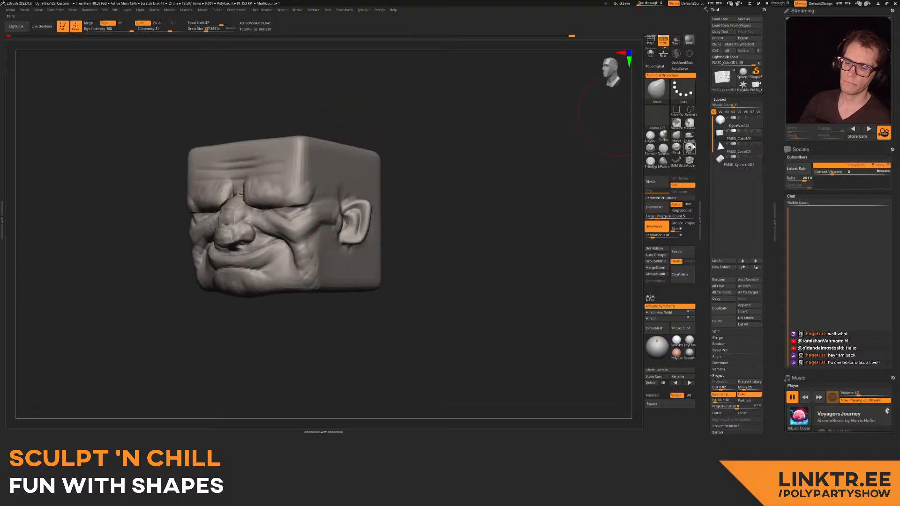
# - Move the cylinder above the cone in the subtool order and make the cylinder active
pyautogui.click(720, 148)
pyautogui.keyDown('shift'); pyautogui.moveTo(386, 199); pyautogui.dragTo(441, 189, button='right'); pyautogui.keyUp('shift')
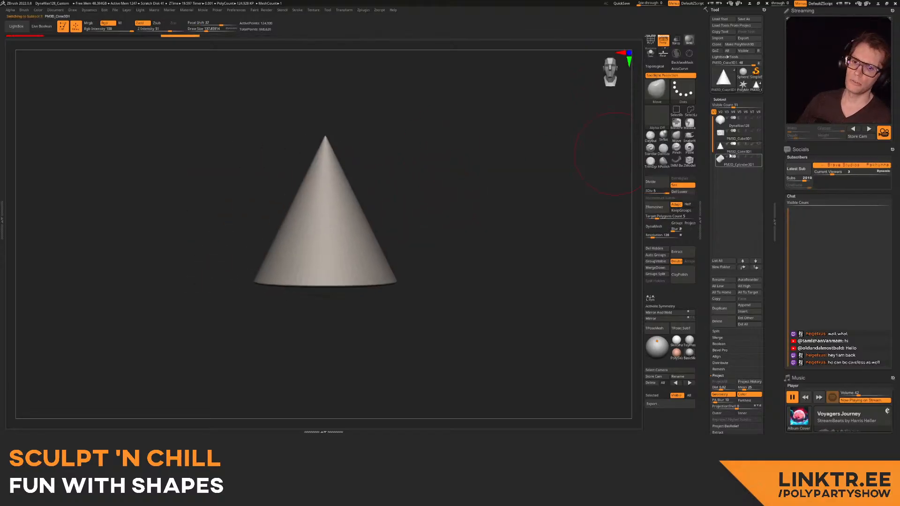
pyautogui.moveTo(720, 153); pyautogui.dragTo(720, 146)
pyautogui.click(721, 146)
pyautogui.keyDown('alt'); pyautogui.moveTo(432, 205); pyautogui.dragTo(419, 218, button='right'); pyautogui.keyUp('alt')
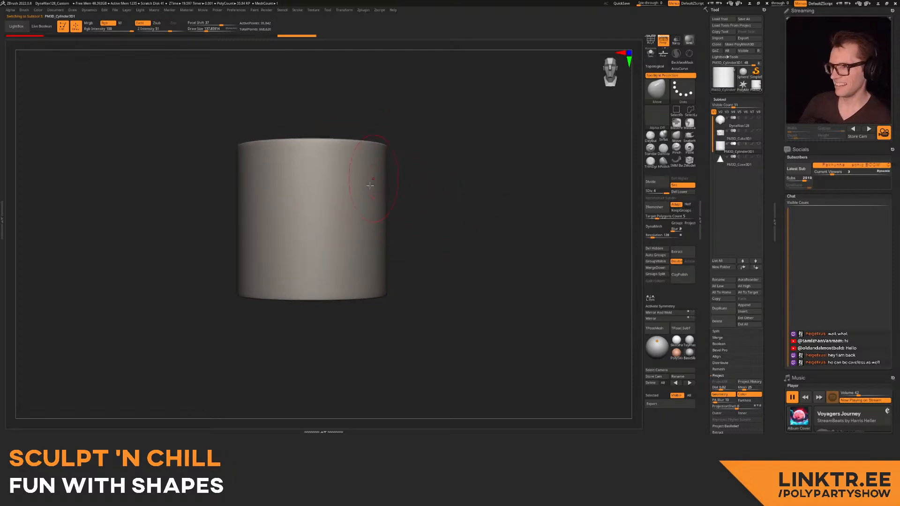
# - Scale the cylinder narrower with the Gizmo while keeping its height
pyautogui.press('w')
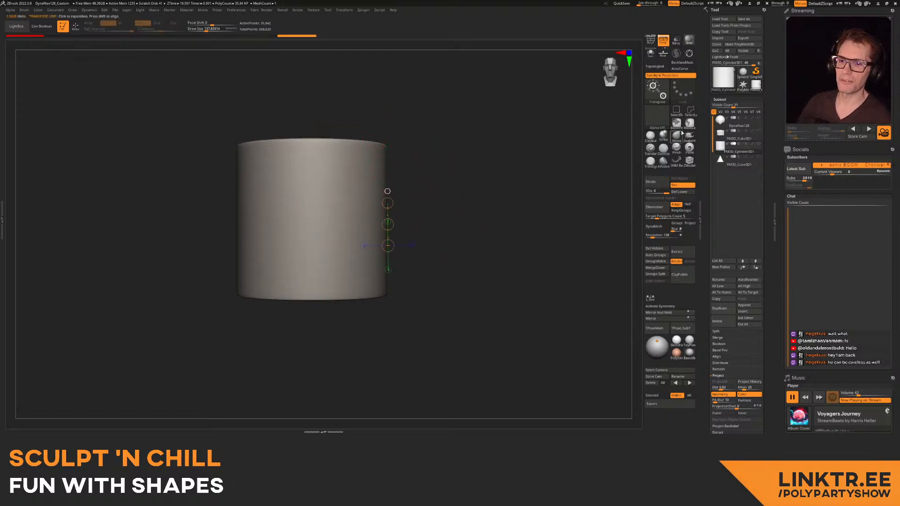
pyautogui.press('y')
pyautogui.moveTo(317, 216)
pyautogui.keyDown('ctrl'); pyautogui.mouseDown()
pyautogui.moveTo(255, 324)
pyautogui.moveTo(312, 221)
pyautogui.moveTo(306, 240)
pyautogui.moveTo(307, 230)
pyautogui.mouseUp(); pyautogui.keyUp('ctrl')
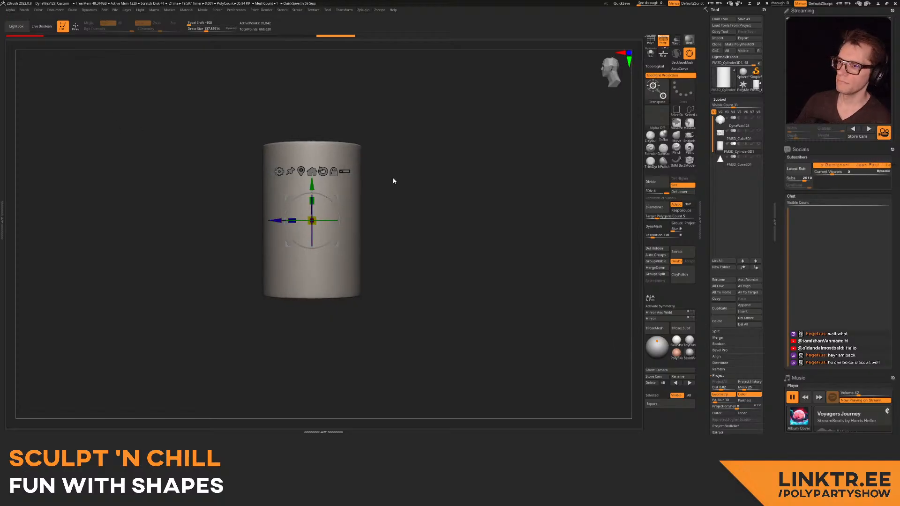
pyautogui.press('q')
pyautogui.moveTo(365, 215)
pyautogui.mouseDown()
pyautogui.moveTo(371, 201)
pyautogui.moveTo(394, 237)
pyautogui.mouseUp()
pyautogui.keyDown('alt'); pyautogui.moveTo(394, 237); pyautogui.dragTo(388, 198); pyautogui.keyUp('alt')
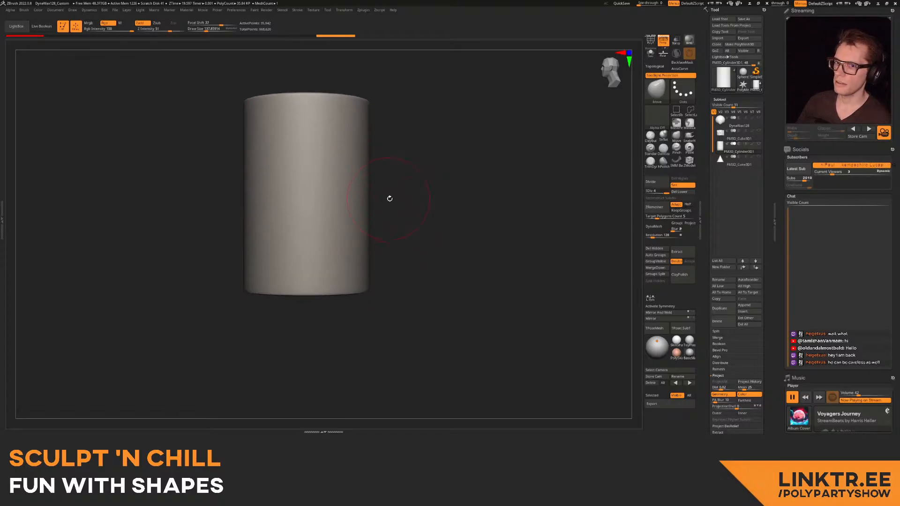
# - Mask a rectangular area at the cylinder's lower back, move geometry to form a stepped notch there, and clear the mask
pyautogui.moveTo(440, 330)
pyautogui.keyDown('ctrl'); pyautogui.mouseDown()
pyautogui.moveTo(294, 167)
pyautogui.moveTo(309, 133)
pyautogui.moveTo(308, 171)
pyautogui.mouseUp(); pyautogui.keyUp('ctrl')
pyautogui.press('w')
pyautogui.press('q')
pyautogui.moveTo(401, 188)
pyautogui.keyDown('ctrl'); pyautogui.mouseDown()
pyautogui.moveTo(316, 247)
pyautogui.moveTo(296, 176)
pyautogui.moveTo(346, 197)
pyautogui.mouseUp(); pyautogui.keyUp('ctrl')
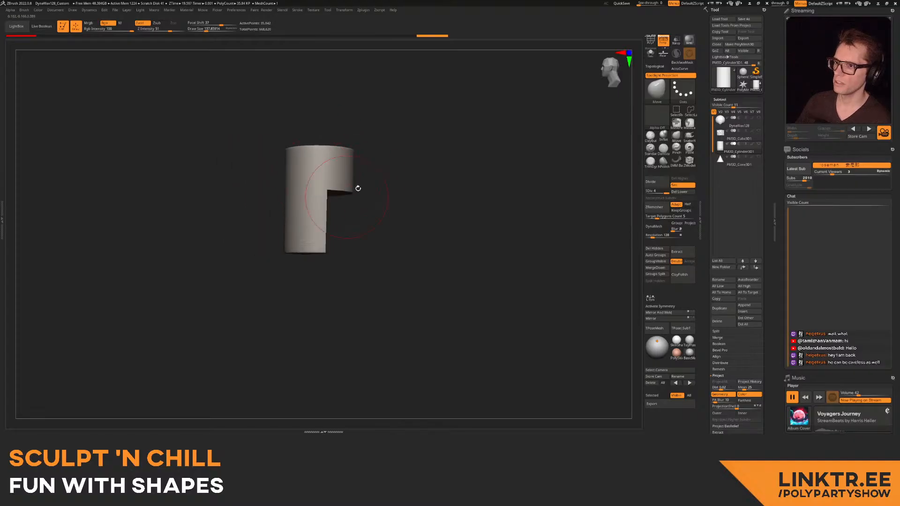
# - Convert the notched cylinder to a DynaMesh at resolution 128 and soften its stepped shape with smoothing and the Move brush
pyautogui.moveTo(299, 209)
pyautogui.mouseDown(button='right')
pyautogui.moveTo(328, 213)
pyautogui.moveTo(314, 190)
pyautogui.moveTo(329, 209)
pyautogui.moveTo(316, 204)
pyautogui.mouseUp(button='right')
pyautogui.click(652, 233)
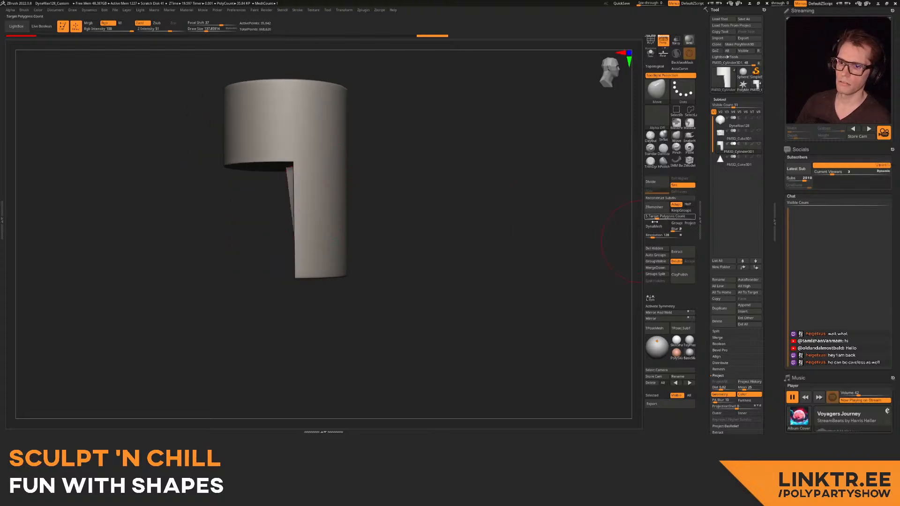
pyautogui.moveTo(307, 200); pyautogui.dragTo(319, 190, button='right')
pyautogui.moveTo(273, 195)
pyautogui.keyDown('shift'); pyautogui.mouseDown()
pyautogui.moveTo(275, 258)
pyautogui.moveTo(219, 162)
pyautogui.mouseUp(); pyautogui.keyUp('shift')
pyautogui.moveTo(278, 177)
pyautogui.mouseDown(button='right')
pyautogui.moveTo(307, 195)
pyautogui.moveTo(298, 234)
pyautogui.moveTo(622, 133)
pyautogui.mouseUp(button='right')
pyautogui.click(675, 136)
pyautogui.moveTo(384, 134)
pyautogui.keyDown('alt'); pyautogui.mouseDown(button='right')
pyautogui.moveTo(420, 161)
pyautogui.moveTo(353, 182)
pyautogui.moveTo(305, 184)
pyautogui.moveTo(311, 138)
pyautogui.mouseUp(button='right'); pyautogui.keyUp('alt')
# - Activate symmetry and carve the brow line and the sides of a long nose into the cylinder with the DamStandard brush
pyautogui.click(664, 149)
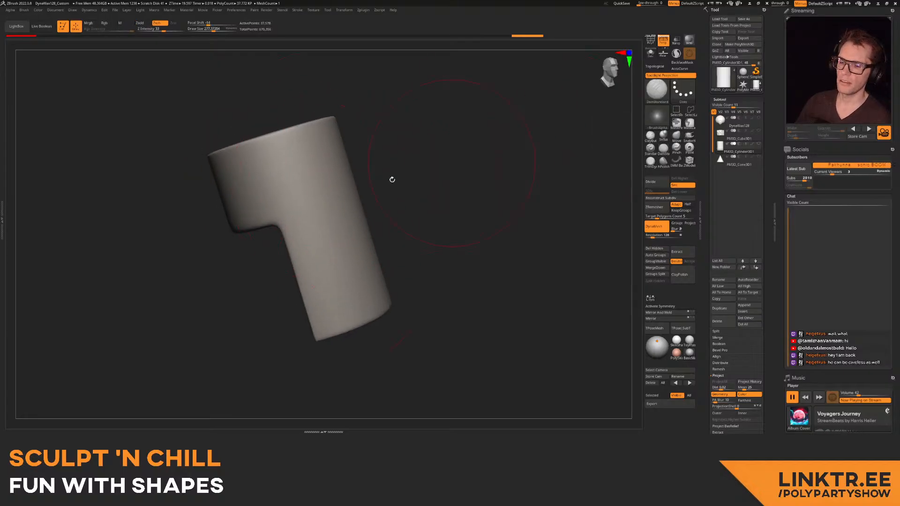
pyautogui.moveTo(291, 173); pyautogui.dragTo(332, 180)
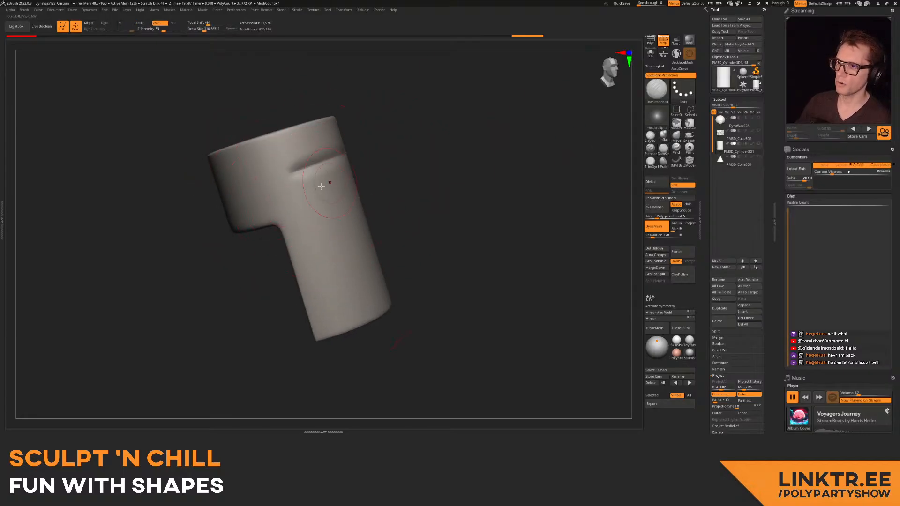
pyautogui.moveTo(323, 168); pyautogui.dragTo(314, 174, button='right')
pyautogui.hotkey('ctrl', 'z')
pyautogui.press('x')
pyautogui.moveTo(374, 144); pyautogui.dragTo(361, 177, button='right')
pyautogui.moveTo(355, 142); pyautogui.dragTo(351, 257)
pyautogui.moveTo(350, 206)
pyautogui.keyDown('alt'); pyautogui.mouseDown(button='right')
pyautogui.moveTo(350, 194)
pyautogui.moveTo(357, 201)
pyautogui.moveTo(330, 192)
pyautogui.mouseUp(button='right'); pyautogui.keyUp('alt')
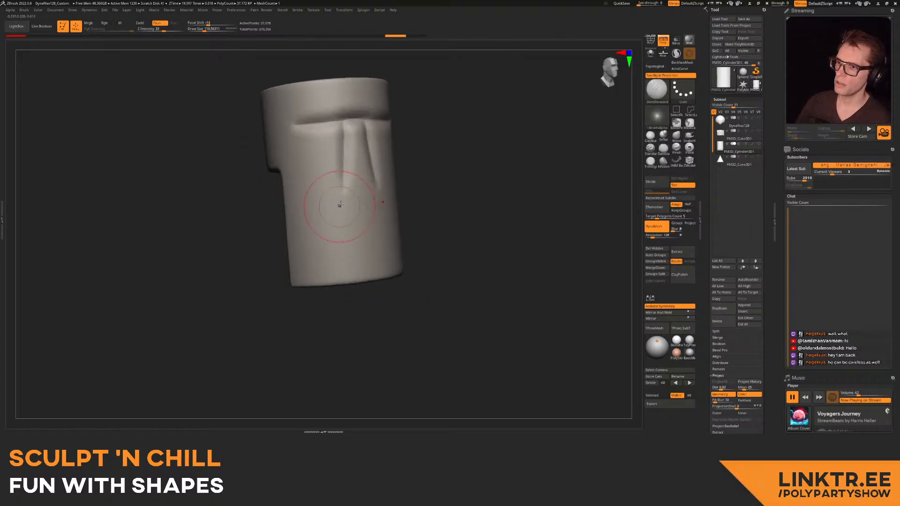
# - Carve the lower nose sides, the base of the nose and a short mouth line beneath it into the cylinder
pyautogui.moveTo(348, 189)
pyautogui.mouseDown()
pyautogui.moveTo(349, 219)
pyautogui.moveTo(364, 222)
pyautogui.mouseUp()
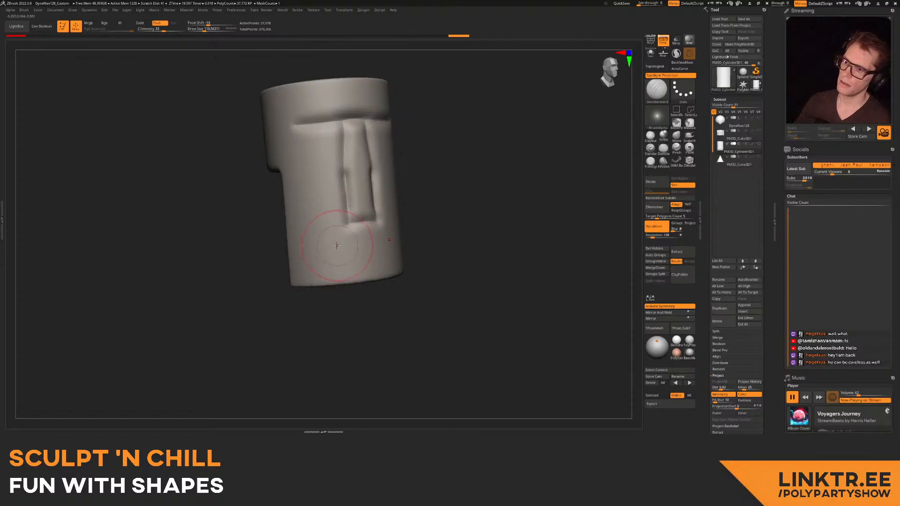
pyautogui.moveTo(380, 242); pyautogui.dragTo(386, 243)
pyautogui.moveTo(448, 225)
pyautogui.mouseDown(button='right')
pyautogui.moveTo(363, 218)
pyautogui.moveTo(399, 202)
pyautogui.moveTo(386, 172)
pyautogui.mouseUp(button='right')
pyautogui.moveTo(385, 172)
pyautogui.keyDown('alt'); pyautogui.mouseDown(button='right')
pyautogui.moveTo(349, 207)
pyautogui.moveTo(468, 135)
pyautogui.mouseUp(button='right'); pyautogui.keyUp('alt')
pyautogui.moveTo(468, 136)
pyautogui.keyDown('shift'); pyautogui.mouseDown(button='right')
pyautogui.moveTo(528, 97)
pyautogui.moveTo(491, 115)
pyautogui.mouseUp(button='right'); pyautogui.keyUp('shift')
# - Pull the nose forward out of the face in profile with the Move brush, adjusting the draw size for the strokes
pyautogui.press('s')
pyautogui.moveTo(281, 147)
pyautogui.mouseDown()
pyautogui.moveTo(269, 270)
pyautogui.moveTo(281, 275)
pyautogui.mouseUp()
pyautogui.moveTo(275, 240); pyautogui.dragTo(357, 188, button='right')
pyautogui.keyDown('ctrl'); pyautogui.click(392, 209); pyautogui.keyUp('ctrl')
pyautogui.click(676, 136)
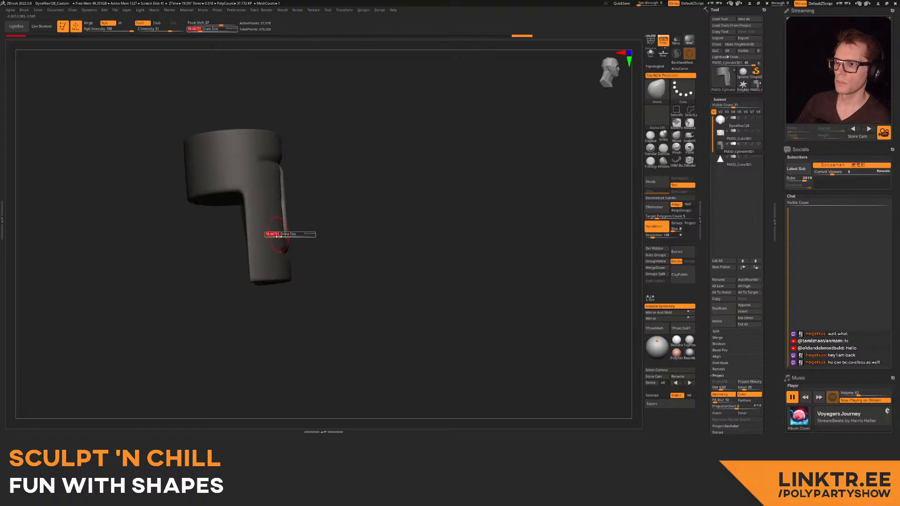
pyautogui.moveTo(283, 185); pyautogui.dragTo(297, 191)
pyautogui.press('s')
pyautogui.moveTo(294, 236); pyautogui.dragTo(291, 236)
pyautogui.moveTo(294, 195); pyautogui.dragTo(305, 194)
pyautogui.keyDown('ctrl'); pyautogui.moveTo(344, 160); pyautogui.dragTo(323, 157); pyautogui.keyUp('ctrl')
pyautogui.moveTo(321, 157)
pyautogui.keyDown('alt'); pyautogui.mouseDown(button='right')
pyautogui.moveTo(335, 195)
pyautogui.moveTo(329, 168)
pyautogui.moveTo(322, 173)
pyautogui.moveTo(330, 168)
pyautogui.moveTo(315, 158)
pyautogui.moveTo(336, 160)
pyautogui.mouseUp(button='right'); pyautogui.keyUp('alt')
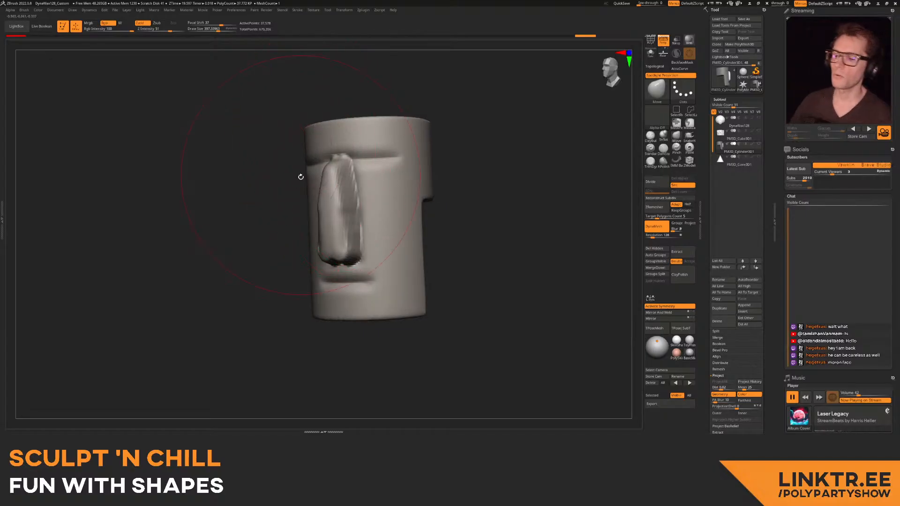
# - Smooth the stretched surface along the sides of the nose
pyautogui.moveTo(308, 199); pyautogui.dragTo(353, 195, button='right')
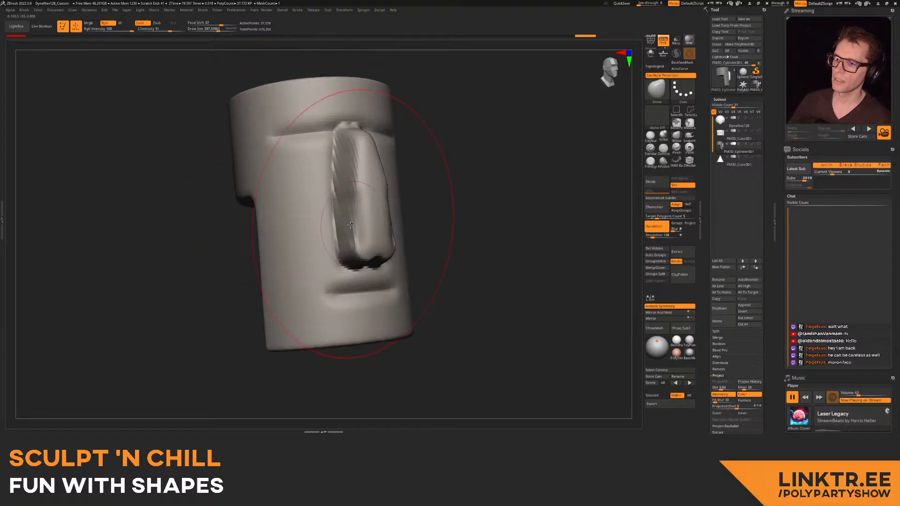
pyautogui.moveTo(345, 226)
pyautogui.keyDown('shift'); pyautogui.mouseDown()
pyautogui.moveTo(350, 187)
pyautogui.moveTo(348, 208)
pyautogui.mouseUp(); pyautogui.keyUp('shift')
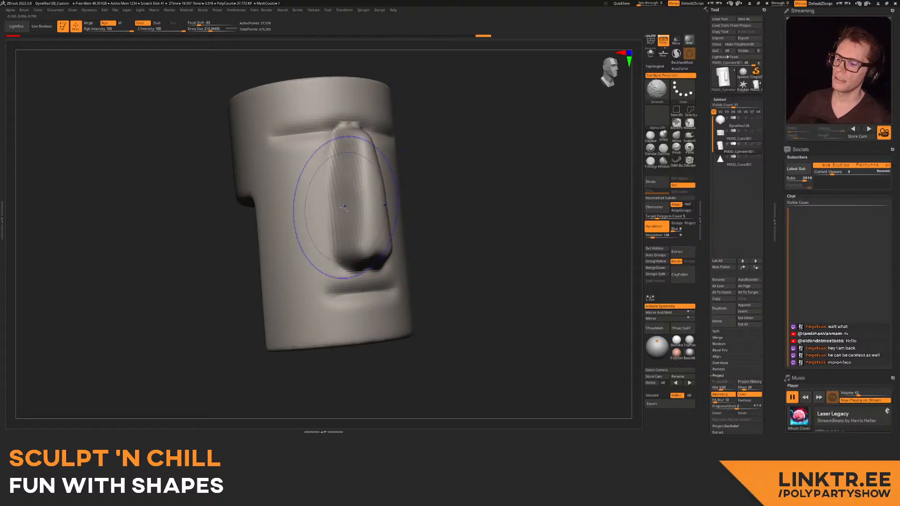
pyautogui.keyDown('alt'); pyautogui.moveTo(348, 160); pyautogui.dragTo(331, 148, button='right'); pyautogui.keyUp('alt')
pyautogui.moveTo(303, 203)
pyautogui.keyDown('ctrl'); pyautogui.mouseDown(button='right')
pyautogui.moveTo(319, 208)
pyautogui.moveTo(309, 211)
pyautogui.mouseUp(button='right'); pyautogui.keyUp('ctrl')
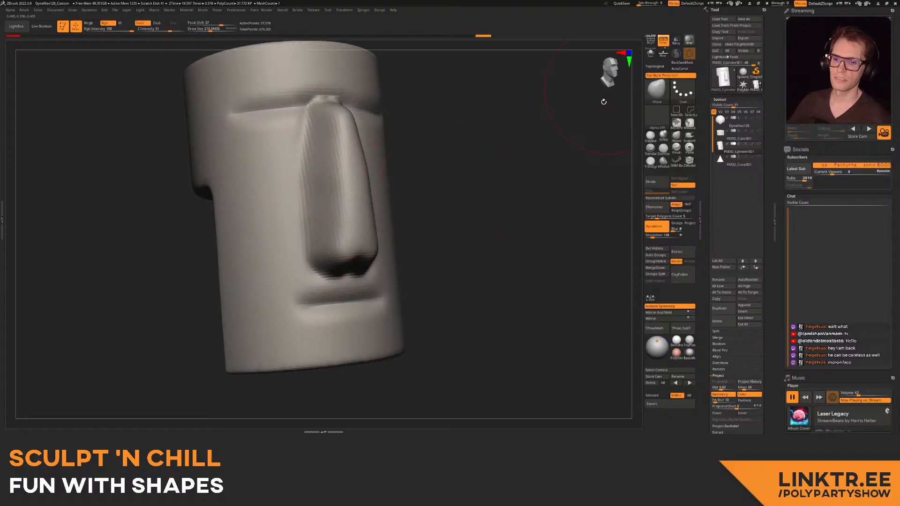
pyautogui.keyDown('alt'); pyautogui.moveTo(342, 109); pyautogui.dragTo(361, 170, button='right'); pyautogui.keyUp('alt')
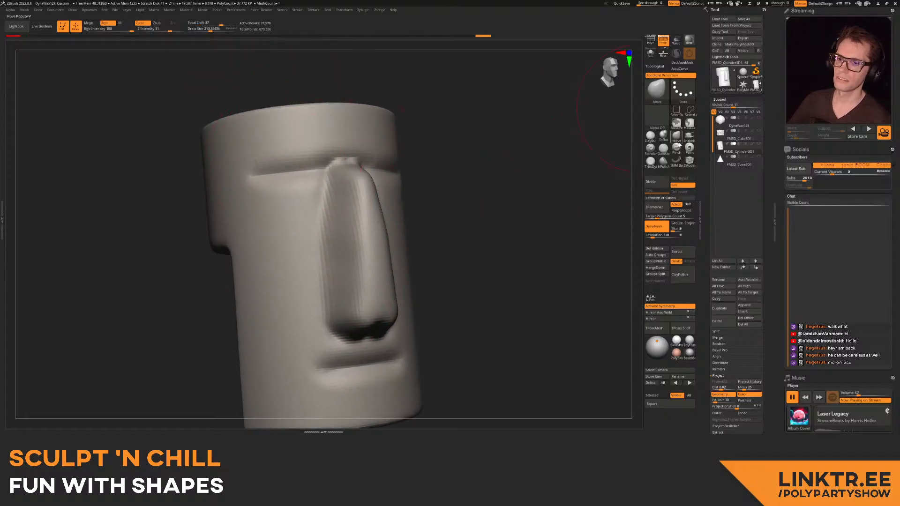
# - Carve deeper brow creases, vertical frown lines between the brows and a cheekbone crease with the DamStandard brush, softening the area below the brow
pyautogui.click(663, 150)
pyautogui.moveTo(260, 156); pyautogui.dragTo(257, 156)
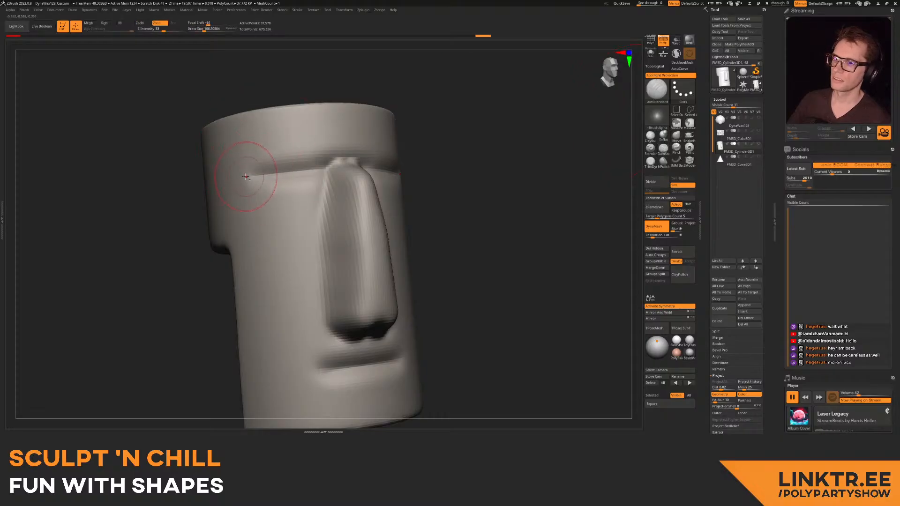
pyautogui.keyDown('alt'); pyautogui.moveTo(328, 140); pyautogui.dragTo(332, 145, button='right'); pyautogui.keyUp('alt')
pyautogui.moveTo(320, 181); pyautogui.dragTo(296, 185, button='right')
pyautogui.moveTo(337, 185); pyautogui.dragTo(340, 186)
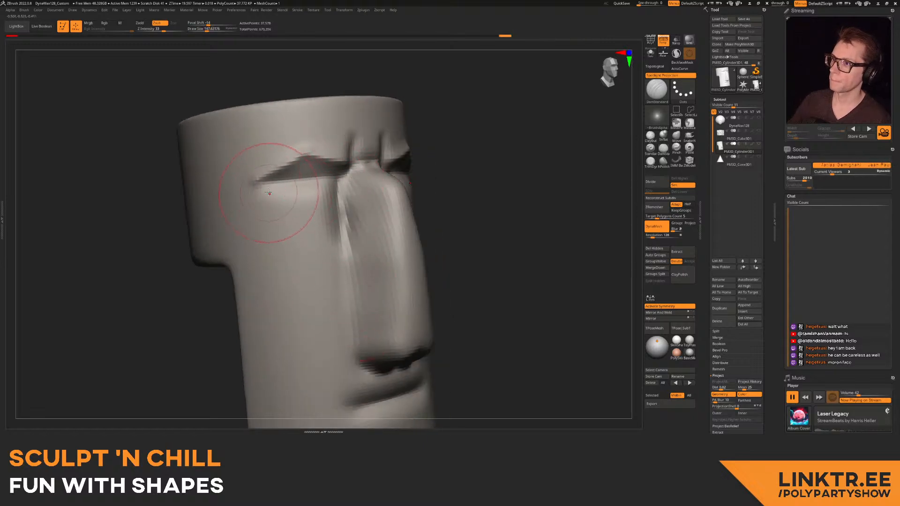
pyautogui.keyDown('shift'); pyautogui.moveTo(319, 199); pyautogui.dragTo(272, 196); pyautogui.keyUp('shift')
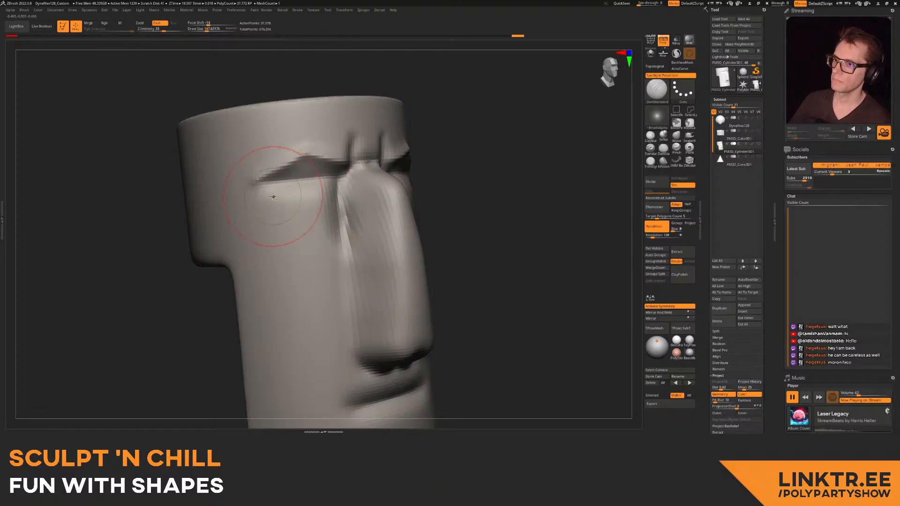
pyautogui.moveTo(325, 201)
pyautogui.keyDown('ctrl'); pyautogui.mouseDown(button='right')
pyautogui.moveTo(331, 186)
pyautogui.moveTo(382, 152)
pyautogui.moveTo(360, 162)
pyautogui.moveTo(369, 204)
pyautogui.mouseUp(button='right'); pyautogui.keyUp('ctrl')
pyautogui.moveTo(370, 203)
pyautogui.keyDown('alt'); pyautogui.mouseDown(button='right')
pyautogui.moveTo(326, 157)
pyautogui.moveTo(345, 194)
pyautogui.mouseUp(button='right'); pyautogui.keyUp('alt')
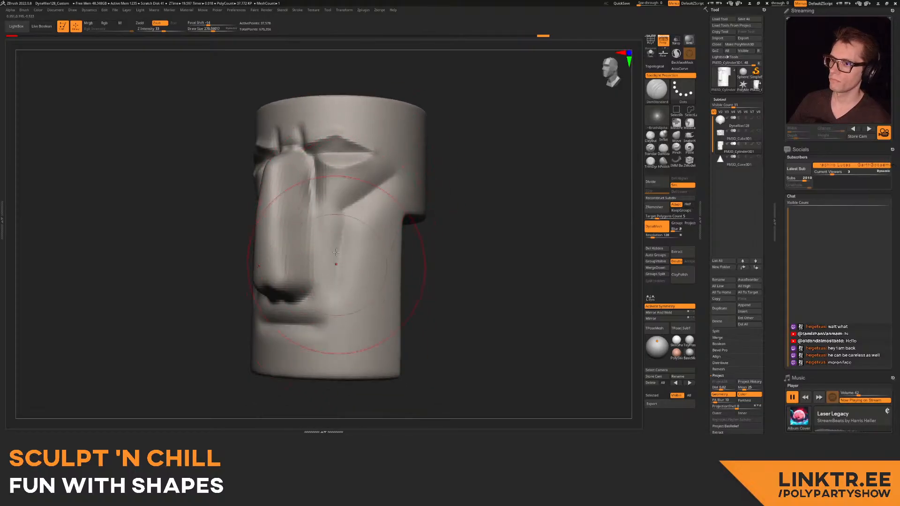
# - Carve the cheek plane and round the rear edges of the lower face and neck with the ClayBuildup brush
pyautogui.moveTo(336, 273)
pyautogui.mouseDown(button='right')
pyautogui.moveTo(391, 173)
pyautogui.moveTo(363, 181)
pyautogui.mouseUp(button='right')
pyautogui.moveTo(350, 171); pyautogui.dragTo(353, 171)
pyautogui.moveTo(349, 186); pyautogui.dragTo(352, 232, button='right')
pyautogui.moveTo(350, 261); pyautogui.dragTo(352, 206)
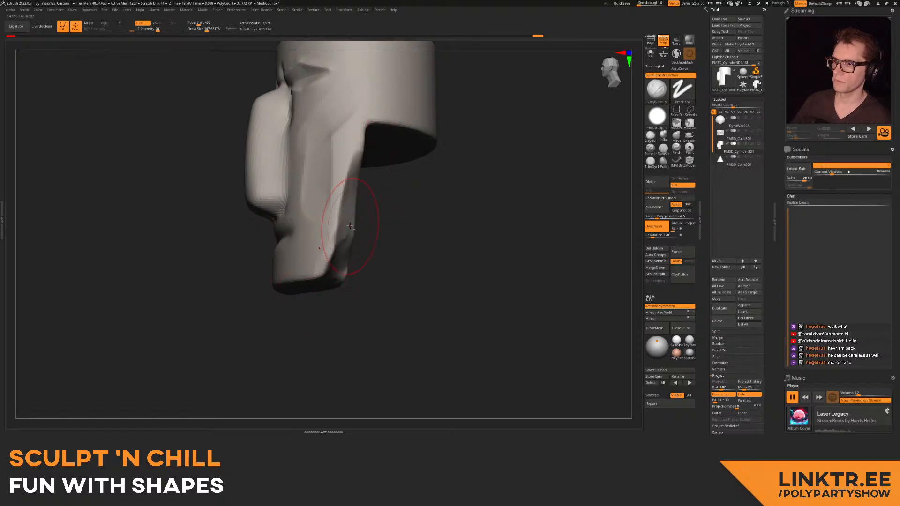
pyautogui.moveTo(340, 226); pyautogui.dragTo(324, 270)
pyautogui.moveTo(312, 277)
pyautogui.keyDown('alt'); pyautogui.mouseDown(button='right')
pyautogui.moveTo(361, 161)
pyautogui.moveTo(267, 333)
pyautogui.moveTo(300, 291)
pyautogui.mouseUp(button='right'); pyautogui.keyUp('alt')
pyautogui.moveTo(311, 211); pyautogui.dragTo(307, 199, button='right')
pyautogui.moveTo(339, 206)
pyautogui.mouseDown()
pyautogui.moveTo(304, 282)
pyautogui.moveTo(335, 281)
pyautogui.moveTo(398, 243)
pyautogui.mouseUp()
# - Round the overhanging underside of the skull where it meets the neck with ClayBuildup strokes
pyautogui.moveTo(399, 234); pyautogui.dragTo(363, 154, button='right')
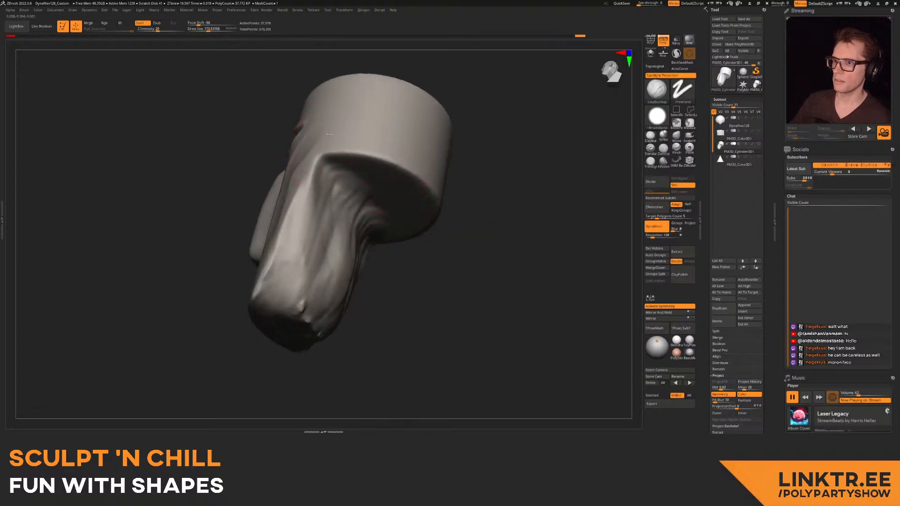
pyautogui.moveTo(353, 172); pyautogui.dragTo(423, 188)
pyautogui.moveTo(332, 152)
pyautogui.mouseDown()
pyautogui.moveTo(371, 145)
pyautogui.moveTo(413, 183)
pyautogui.moveTo(417, 175)
pyautogui.mouseUp()
pyautogui.moveTo(262, 162)
pyautogui.mouseDown(button='right')
pyautogui.moveTo(371, 158)
pyautogui.moveTo(370, 185)
pyautogui.moveTo(368, 172)
pyautogui.moveTo(277, 180)
pyautogui.mouseUp(button='right')
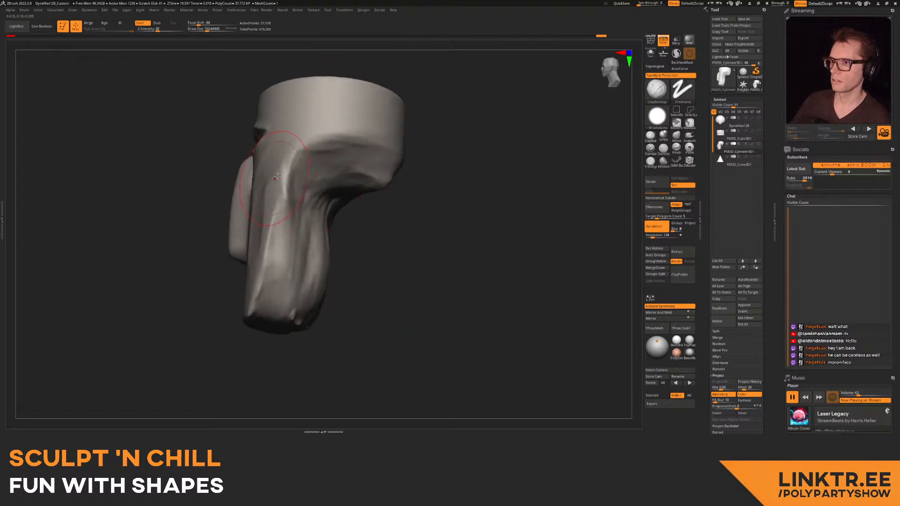
# - Shape the side of the jaw and define a long cheek plane running from the cheekbone down to the chin
pyautogui.moveTo(268, 311)
pyautogui.mouseDown(button='right')
pyautogui.moveTo(291, 251)
pyautogui.moveTo(255, 288)
pyautogui.moveTo(241, 241)
pyautogui.moveTo(259, 233)
pyautogui.moveTo(260, 277)
pyautogui.moveTo(241, 202)
pyautogui.moveTo(262, 220)
pyautogui.moveTo(235, 161)
pyautogui.moveTo(240, 191)
pyautogui.moveTo(211, 191)
pyautogui.moveTo(271, 200)
pyautogui.mouseUp(button='right')
pyautogui.press('s')
pyautogui.moveTo(271, 200); pyautogui.dragTo(271, 194)
pyautogui.moveTo(239, 193)
pyautogui.mouseDown(button='right')
pyautogui.moveTo(301, 177)
pyautogui.moveTo(310, 205)
pyautogui.moveTo(304, 153)
pyautogui.moveTo(294, 201)
pyautogui.moveTo(332, 171)
pyautogui.moveTo(336, 223)
pyautogui.mouseUp(button='right')
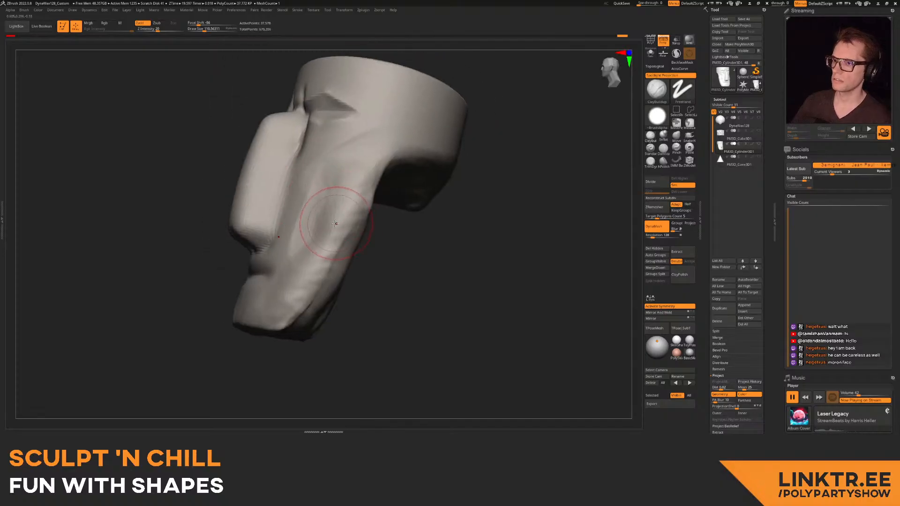
pyautogui.moveTo(330, 223); pyautogui.dragTo(331, 223)
pyautogui.moveTo(322, 193); pyautogui.dragTo(284, 307)
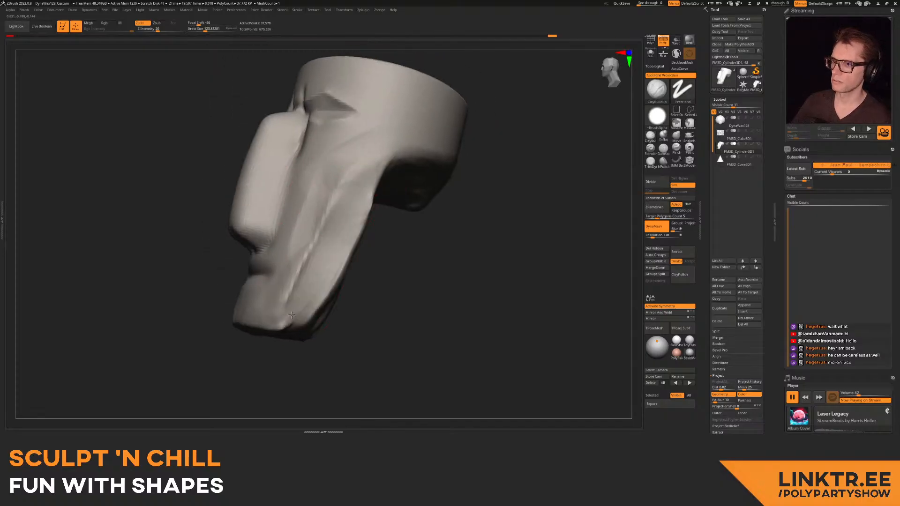
# - Build heavy bags under the eyes with the ClayBuildup brush
pyautogui.moveTo(354, 169)
pyautogui.mouseDown(button='right')
pyautogui.moveTo(331, 178)
pyautogui.moveTo(323, 192)
pyautogui.moveTo(328, 169)
pyautogui.moveTo(343, 214)
pyautogui.moveTo(312, 227)
pyautogui.mouseUp(button='right')
pyautogui.moveTo(317, 201); pyautogui.dragTo(294, 213)
pyautogui.press('s')
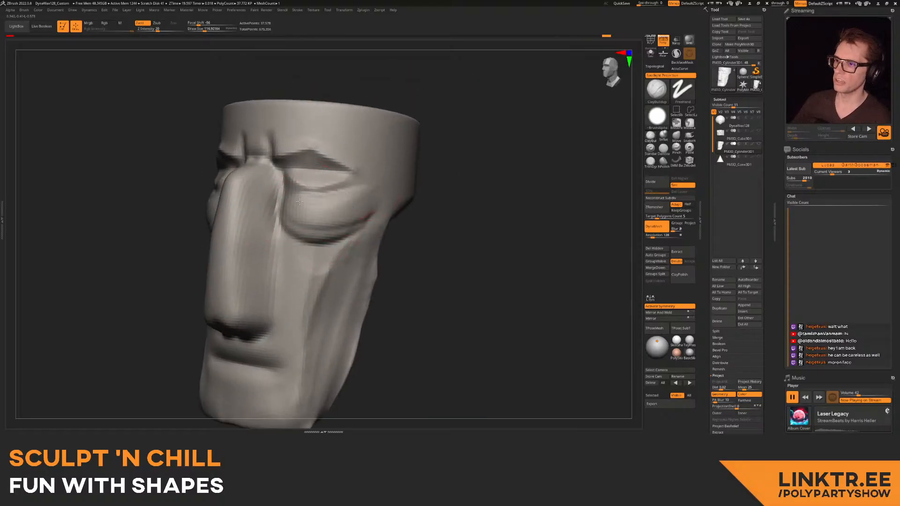
# - Build rounded brow ridges above the eyes and deepen the sockets beneath them with the ClayBuildup brush
pyautogui.moveTo(333, 192)
pyautogui.keyDown('ctrl'); pyautogui.mouseDown(button='right')
pyautogui.moveTo(317, 164)
pyautogui.moveTo(347, 197)
pyautogui.moveTo(340, 220)
pyautogui.moveTo(328, 209)
pyautogui.moveTo(327, 227)
pyautogui.moveTo(297, 185)
pyautogui.mouseUp(button='right'); pyautogui.keyUp('ctrl')
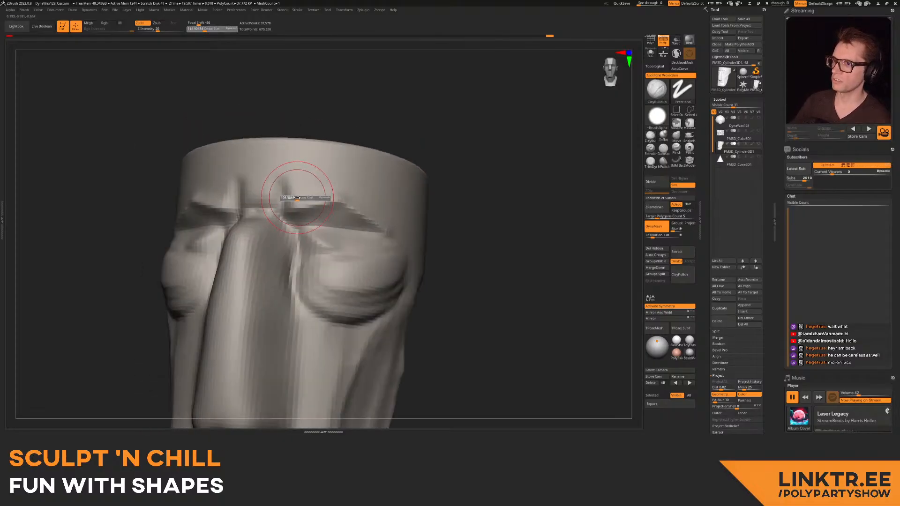
pyautogui.moveTo(311, 187); pyautogui.dragTo(345, 199)
pyautogui.moveTo(394, 236); pyautogui.dragTo(401, 253)
pyautogui.press('s')
pyautogui.moveTo(328, 229)
pyautogui.keyDown('alt'); pyautogui.mouseDown()
pyautogui.moveTo(360, 222)
pyautogui.moveTo(330, 238)
pyautogui.mouseUp(); pyautogui.keyUp('alt')
pyautogui.moveTo(330, 238)
pyautogui.keyDown('ctrl'); pyautogui.mouseDown(button='right')
pyautogui.moveTo(330, 218)
pyautogui.moveTo(374, 199)
pyautogui.moveTo(374, 221)
pyautogui.moveTo(382, 218)
pyautogui.mouseUp(button='right'); pyautogui.keyUp('ctrl')
# - Build up rounded eyeballs inside the sockets and update the DynaMesh
pyautogui.moveTo(260, 205)
pyautogui.mouseDown()
pyautogui.moveTo(231, 201)
pyautogui.moveTo(219, 213)
pyautogui.mouseUp()
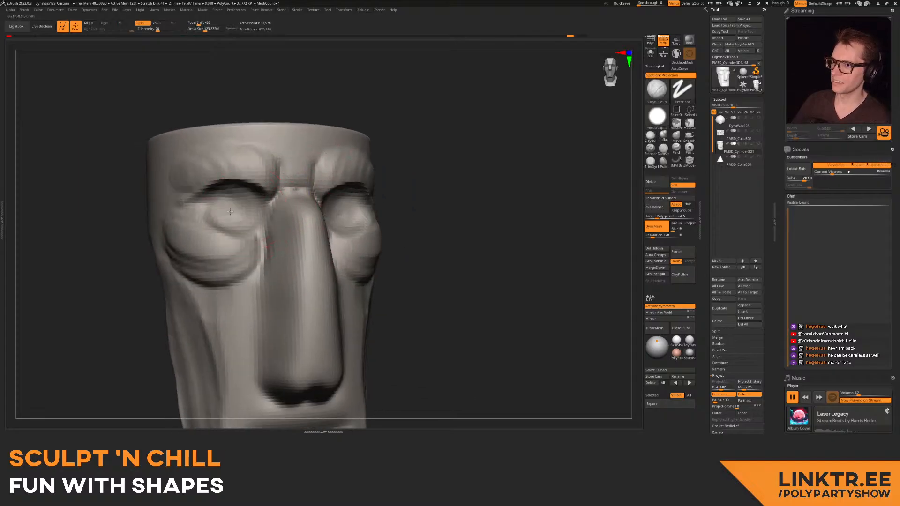
pyautogui.keyDown('ctrl'); pyautogui.moveTo(269, 196); pyautogui.dragTo(241, 197, button='right'); pyautogui.keyUp('ctrl')
pyautogui.keyDown('ctrl'); pyautogui.moveTo(242, 197); pyautogui.dragTo(287, 215, button='right'); pyautogui.keyUp('ctrl')
pyautogui.keyDown('ctrl'); pyautogui.moveTo(383, 201); pyautogui.dragTo(432, 182); pyautogui.keyUp('ctrl')
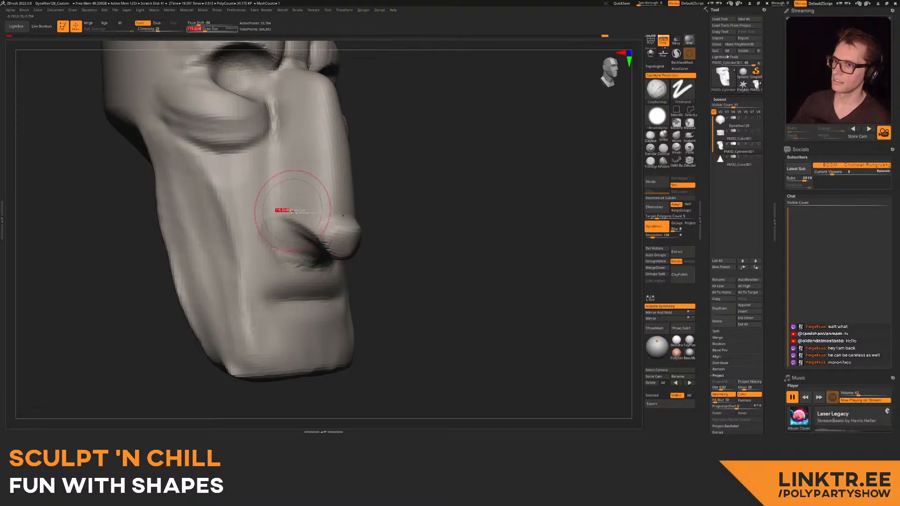
# - Sculpt nostril wings and a bulbous tip at the lower end of the nose
pyautogui.moveTo(275, 235); pyautogui.dragTo(291, 201)
pyautogui.moveTo(353, 244); pyautogui.dragTo(346, 212, button='right')
pyautogui.moveTo(341, 156)
pyautogui.mouseDown(button='right')
pyautogui.moveTo(336, 151)
pyautogui.moveTo(341, 173)
pyautogui.mouseUp(button='right')
pyautogui.moveTo(359, 228)
pyautogui.mouseDown(button='right')
pyautogui.moveTo(396, 225)
pyautogui.moveTo(389, 190)
pyautogui.moveTo(355, 184)
pyautogui.moveTo(365, 199)
pyautogui.moveTo(395, 186)
pyautogui.mouseUp(button='right')
pyautogui.moveTo(395, 186)
pyautogui.mouseDown()
pyautogui.moveTo(407, 197)
pyautogui.moveTo(396, 206)
pyautogui.moveTo(389, 197)
pyautogui.mouseUp()
# - Fill out the eye area from the front and smooth the under-eye bag beside the nose
pyautogui.moveTo(388, 197); pyautogui.dragTo(245, 169, button='right')
pyautogui.moveTo(244, 169); pyautogui.dragTo(248, 170)
pyautogui.moveTo(249, 170); pyautogui.dragTo(266, 176, button='right')
pyautogui.keyDown('shift'); pyautogui.moveTo(267, 203); pyautogui.dragTo(297, 221); pyautogui.keyUp('shift')
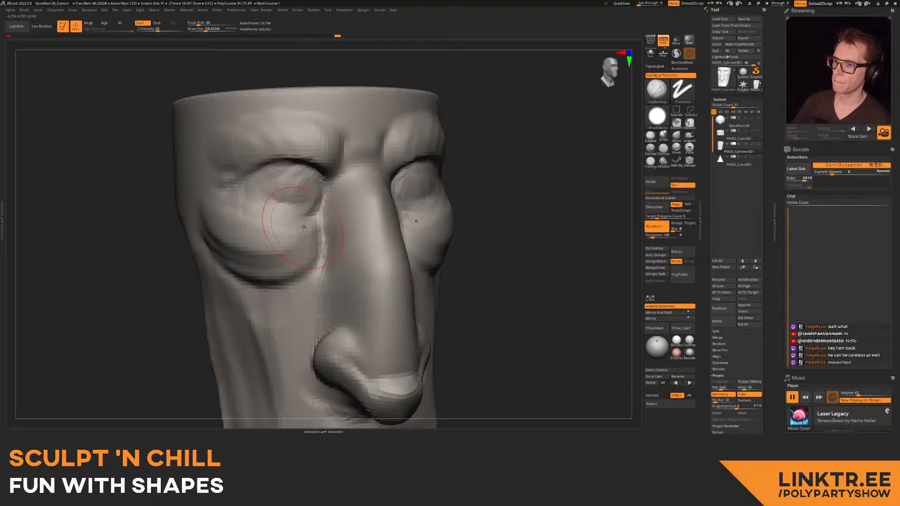
# - Try carving eyelid creases around the eyes with the DamStandard brush
pyautogui.click(662, 151)
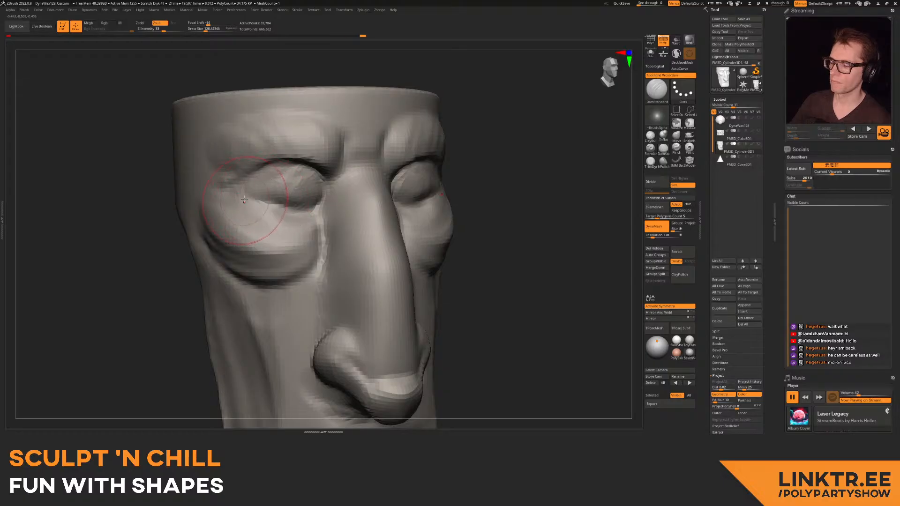
pyautogui.moveTo(315, 182); pyautogui.dragTo(310, 176)
pyautogui.moveTo(309, 177)
pyautogui.mouseDown(button='right')
pyautogui.moveTo(313, 207)
pyautogui.moveTo(295, 195)
pyautogui.mouseUp(button='right')
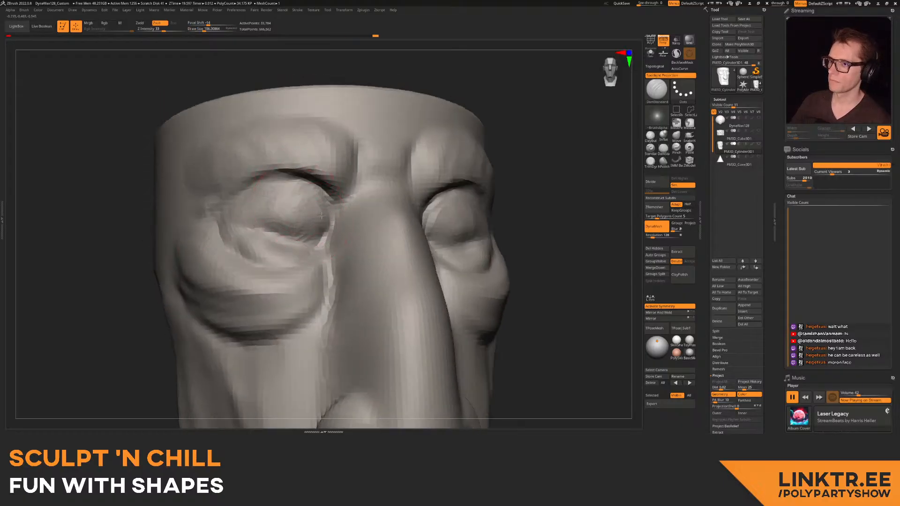
pyautogui.moveTo(302, 205); pyautogui.dragTo(319, 216)
pyautogui.moveTo(324, 211)
pyautogui.keyDown('ctrl'); pyautogui.mouseDown(button='right')
pyautogui.moveTo(339, 174)
pyautogui.moveTo(269, 174)
pyautogui.mouseUp(button='right'); pyautogui.keyUp('ctrl')
pyautogui.keyDown('ctrl'); pyautogui.moveTo(382, 169); pyautogui.dragTo(385, 199, button='right'); pyautogui.keyUp('ctrl')
# - Undo the recent eyelid and eye-area strokes
pyautogui.hotkey('ctrl', 'z')
pyautogui.hotkey('ctrl', 'z')
pyautogui.hotkey('ctrl', 'z')
pyautogui.hotkey('ctrl', 'z')
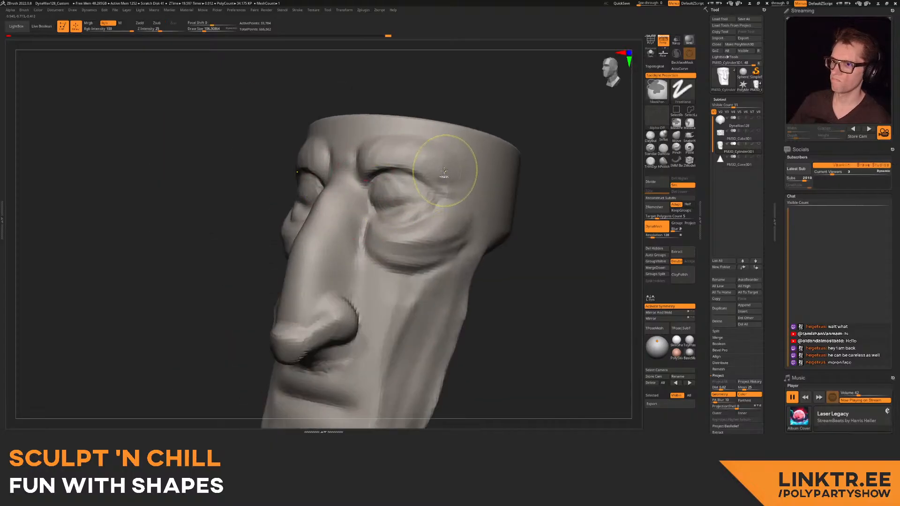
pyautogui.hotkey('ctrl', 'z')
pyautogui.hotkey('ctrl', 'z')
pyautogui.hotkey('ctrl', 'z')
pyautogui.hotkey('ctrl', 'z')
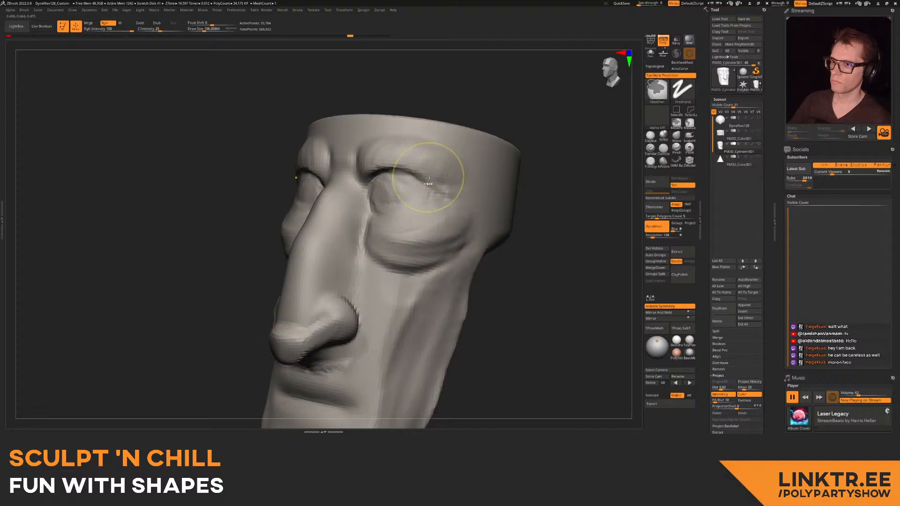
pyautogui.moveTo(436, 178)
pyautogui.mouseDown(button='right')
pyautogui.moveTo(421, 199)
pyautogui.moveTo(407, 169)
pyautogui.mouseUp(button='right')
pyautogui.hotkey('ctrl', 'z')
pyautogui.hotkey('ctrl', 'z')
pyautogui.moveTo(383, 224)
pyautogui.keyDown('alt'); pyautogui.mouseDown(button='right')
pyautogui.moveTo(381, 199)
pyautogui.moveTo(342, 194)
pyautogui.mouseUp(button='right'); pyautogui.keyUp('alt')
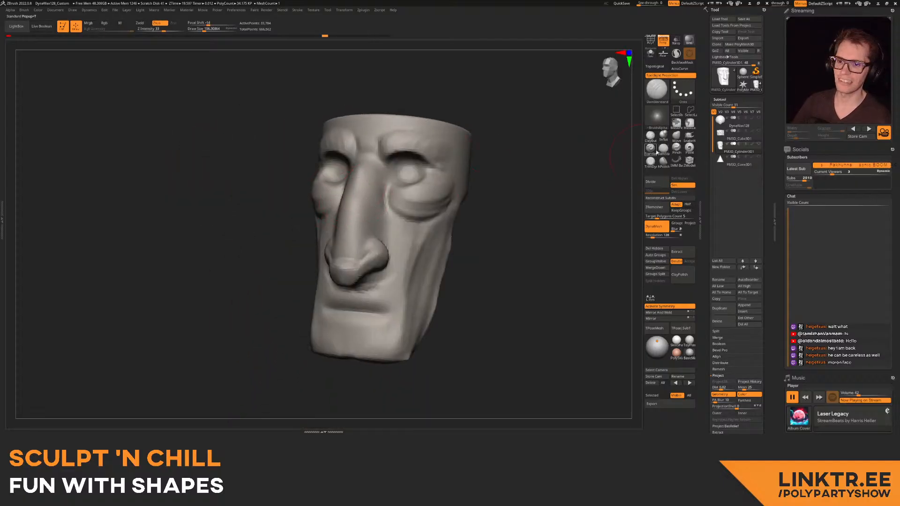
# - Build a fold from beside the nostril down past the mouth to the jaw with the ClayBuildup brush
pyautogui.click(650, 137)
pyautogui.moveTo(422, 168)
pyautogui.mouseDown(button='right')
pyautogui.moveTo(461, 173)
pyautogui.moveTo(443, 134)
pyautogui.mouseUp(button='right')
pyautogui.moveTo(443, 133)
pyautogui.keyDown('ctrl'); pyautogui.mouseDown(button='right')
pyautogui.moveTo(450, 162)
pyautogui.moveTo(422, 145)
pyautogui.mouseUp(button='right'); pyautogui.keyUp('ctrl')
pyautogui.moveTo(344, 162); pyautogui.dragTo(296, 234)
pyautogui.moveTo(334, 174); pyautogui.dragTo(304, 299)
pyautogui.keyDown('alt'); pyautogui.moveTo(302, 273); pyautogui.dragTo(293, 211, button='right'); pyautogui.keyUp('alt')
pyautogui.moveTo(396, 185); pyautogui.dragTo(346, 193, button='right')
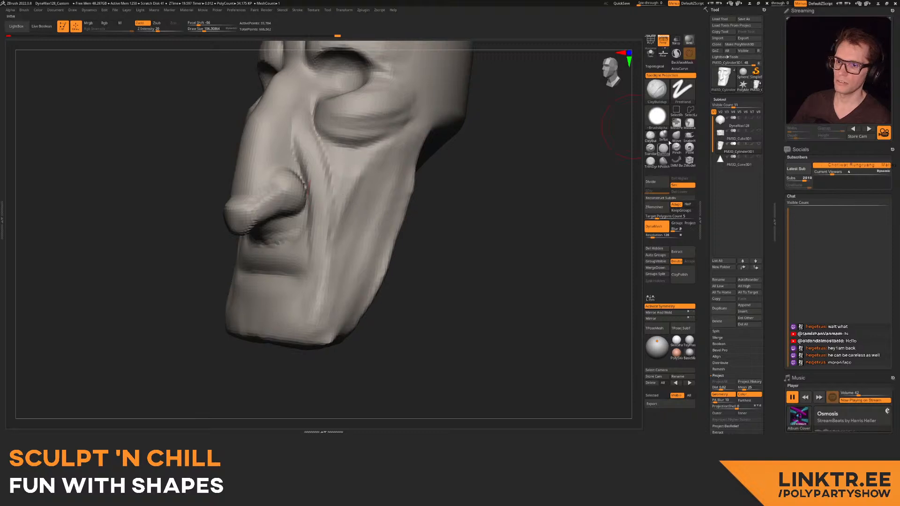
# - Reshape the lower edge of the jaw from the side with the Move brush, adjusting the draw size as needed
pyautogui.click(676, 137)
pyautogui.moveTo(374, 235); pyautogui.dragTo(366, 237, button='right')
pyautogui.press('s')
pyautogui.press('s')
pyautogui.moveTo(312, 267)
pyautogui.mouseDown()
pyautogui.moveTo(303, 272)
pyautogui.moveTo(316, 269)
pyautogui.mouseUp()
pyautogui.press('s')
pyautogui.moveTo(324, 271); pyautogui.dragTo(313, 261)
# - Pull the chin downward and push the jaw corners inward to give the lower face a rounded, tapered outline
pyautogui.moveTo(309, 248)
pyautogui.mouseDown(button='right')
pyautogui.moveTo(348, 241)
pyautogui.moveTo(306, 237)
pyautogui.moveTo(308, 218)
pyautogui.moveTo(346, 231)
pyautogui.moveTo(281, 244)
pyautogui.mouseUp(button='right')
pyautogui.press('shift')
pyautogui.moveTo(283, 251); pyautogui.dragTo(286, 277)
pyautogui.moveTo(329, 255); pyautogui.dragTo(331, 248)
pyautogui.moveTo(321, 256); pyautogui.dragTo(329, 257, button='right')
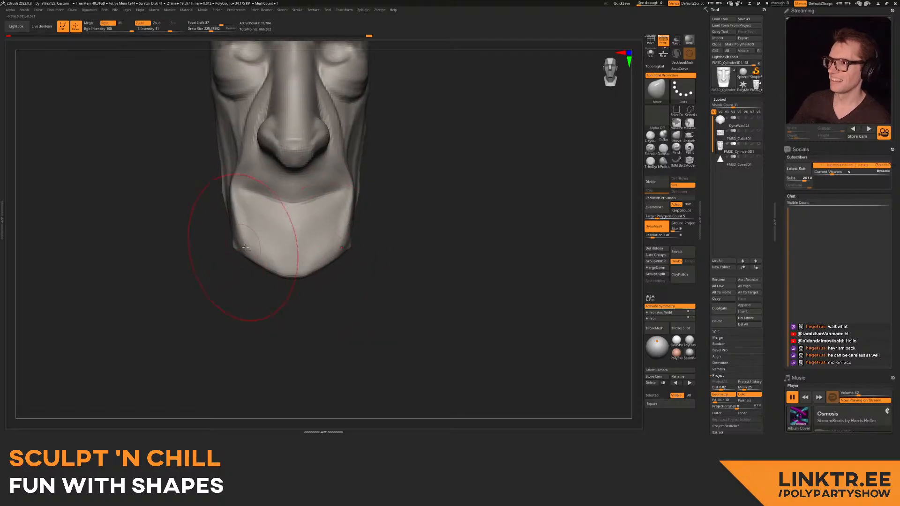
pyautogui.moveTo(242, 251); pyautogui.dragTo(253, 245)
# - Refine the chin's profile with the Move brush and smooth the underside of the jaw
pyautogui.moveTo(382, 222)
pyautogui.mouseDown(button='right')
pyautogui.moveTo(321, 215)
pyautogui.moveTo(300, 241)
pyautogui.mouseUp(button='right')
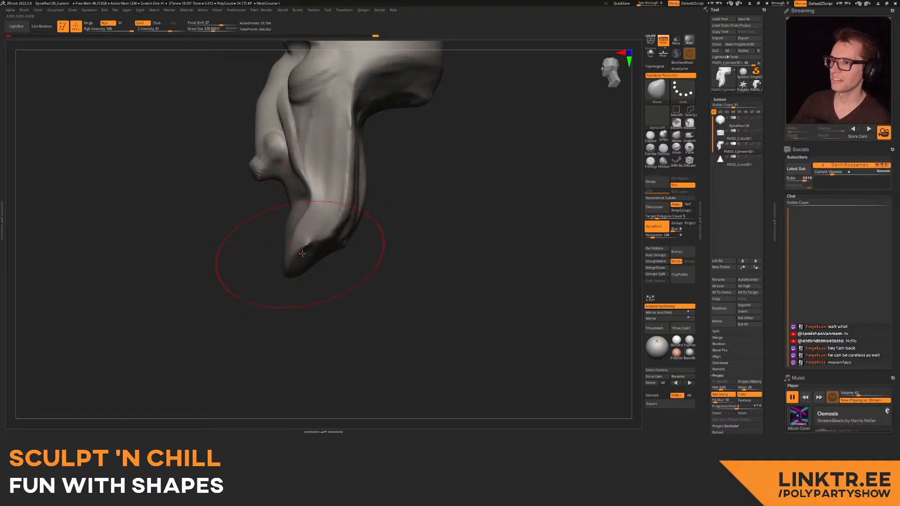
pyautogui.moveTo(299, 254); pyautogui.dragTo(302, 251)
pyautogui.moveTo(303, 251); pyautogui.dragTo(331, 223, button='right')
pyautogui.keyDown('shift'); pyautogui.moveTo(335, 230); pyautogui.dragTo(345, 246); pyautogui.keyUp('shift')
pyautogui.moveTo(341, 265); pyautogui.dragTo(363, 274, button='right')
pyautogui.moveTo(275, 246); pyautogui.dragTo(331, 255, button='right')
pyautogui.moveTo(303, 301); pyautogui.dragTo(300, 295)
pyautogui.moveTo(300, 296); pyautogui.dragTo(238, 266, button='right')
# - Raise the flat top of the head into a slight dome with the Move brush
pyautogui.moveTo(233, 228)
pyautogui.mouseDown(button='right')
pyautogui.moveTo(337, 163)
pyautogui.moveTo(643, 150)
pyautogui.mouseUp(button='right')
pyautogui.click(654, 138)
pyautogui.moveTo(291, 183)
pyautogui.mouseDown(button='right')
pyautogui.moveTo(253, 195)
pyautogui.moveTo(266, 216)
pyautogui.mouseUp(button='right')
pyautogui.press('s')
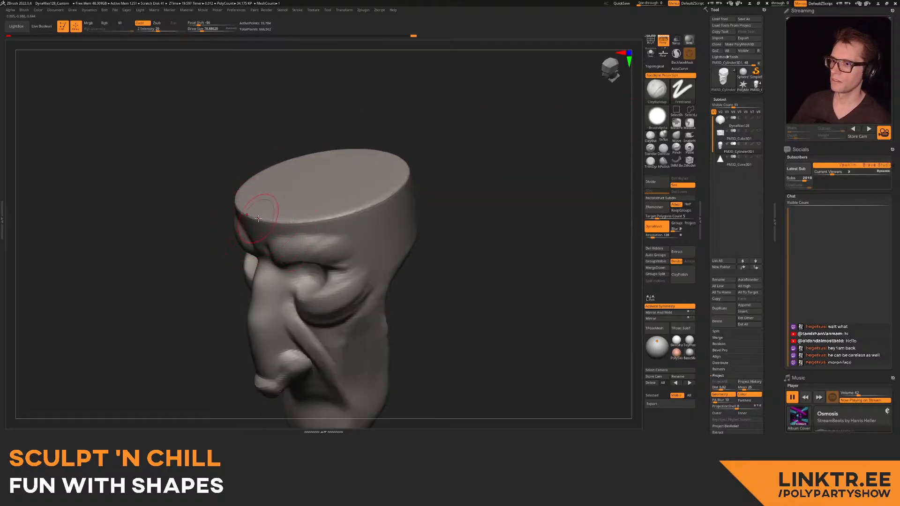
pyautogui.press('b')
pyautogui.press('m')
pyautogui.press('v')
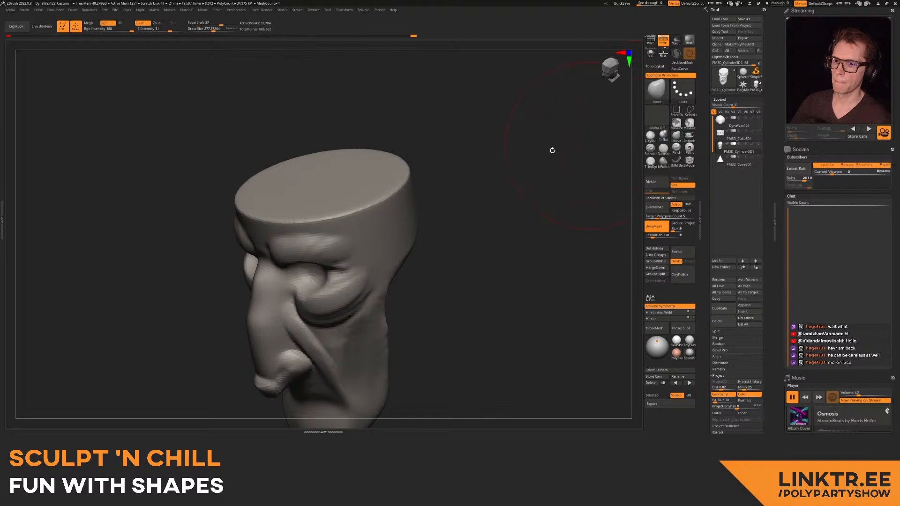
pyautogui.moveTo(324, 178); pyautogui.dragTo(350, 172)
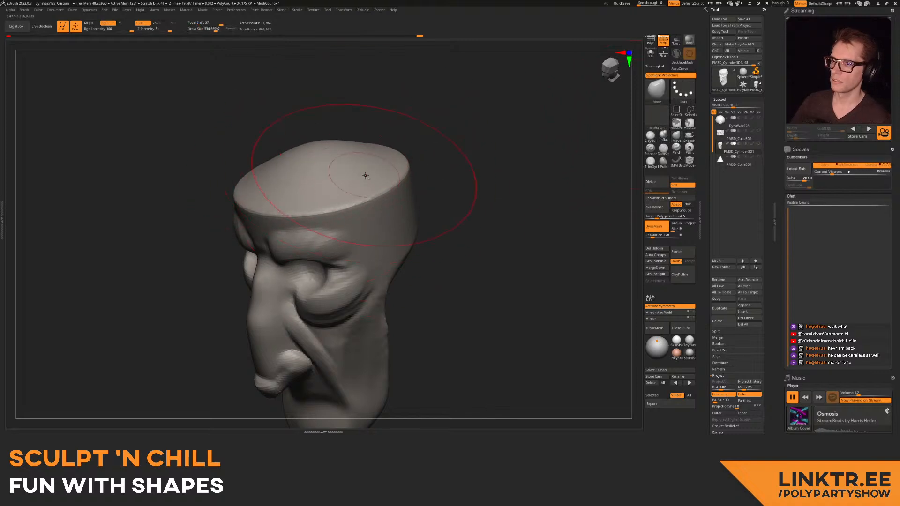
# - Build up clay along the top edge of the skull and round the crown with the ClayBuildup brush
pyautogui.press('b')
pyautogui.press('c')
pyautogui.press('b')
pyautogui.press('s')
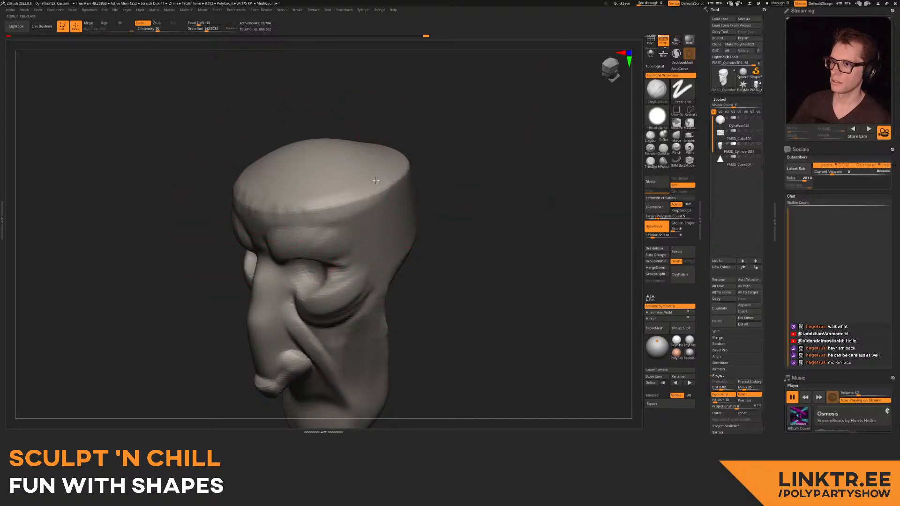
pyautogui.moveTo(405, 165); pyautogui.dragTo(407, 163)
pyautogui.moveTo(407, 162); pyautogui.dragTo(349, 146, button='right')
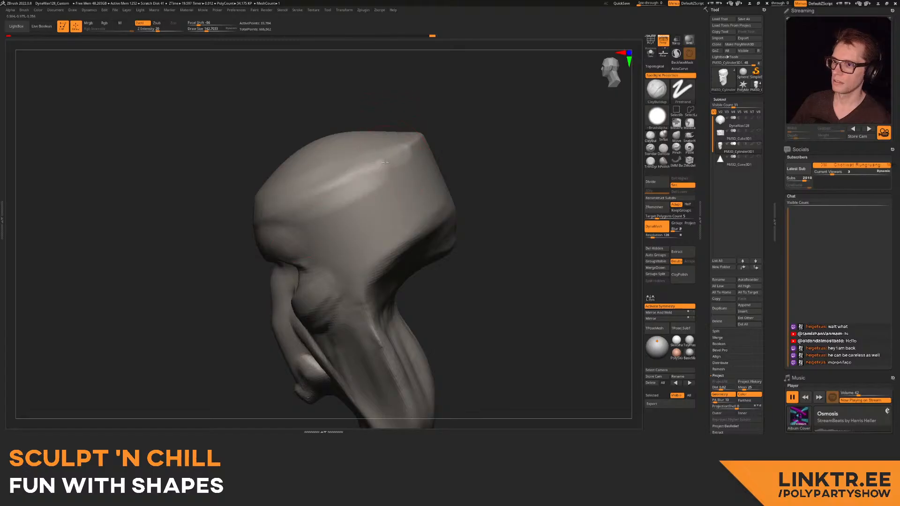
pyautogui.moveTo(426, 134); pyautogui.dragTo(337, 189, button='right')
pyautogui.press('s')
pyautogui.moveTo(334, 190); pyautogui.dragTo(337, 189)
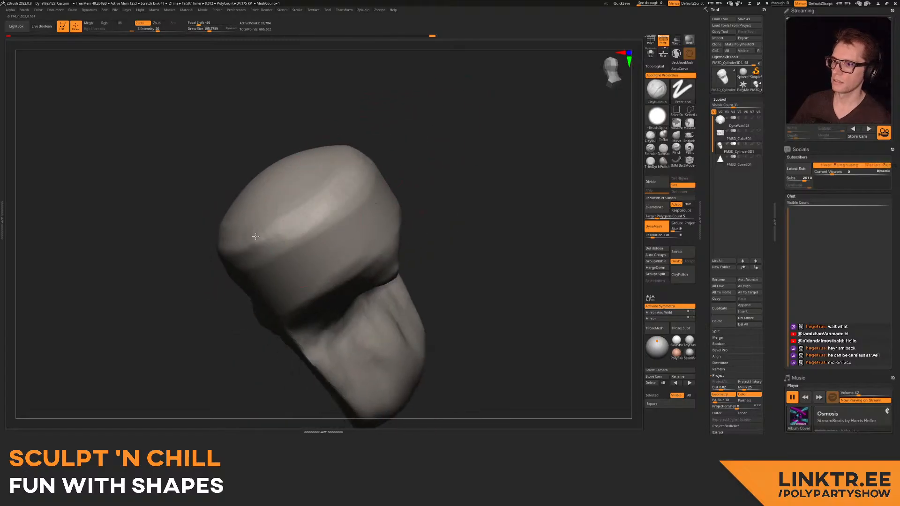
pyautogui.moveTo(311, 254)
pyautogui.mouseDown(button='right')
pyautogui.moveTo(282, 246)
pyautogui.moveTo(272, 211)
pyautogui.moveTo(261, 291)
pyautogui.moveTo(341, 217)
pyautogui.moveTo(367, 136)
pyautogui.moveTo(295, 239)
pyautogui.moveTo(303, 233)
pyautogui.mouseUp(button='right')
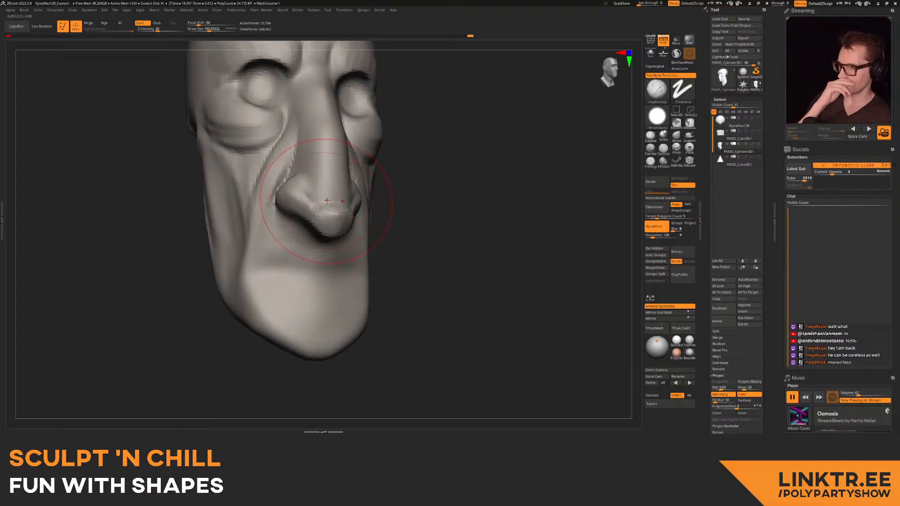
# - Carve a mouth line below the nose with the DamStandard brush and shape the lower lip and chin crease
pyautogui.click(665, 151)
pyautogui.moveTo(370, 248)
pyautogui.keyDown('alt'); pyautogui.mouseDown(button='right')
pyautogui.moveTo(397, 221)
pyautogui.moveTo(331, 226)
pyautogui.moveTo(261, 252)
pyautogui.mouseUp(button='right'); pyautogui.keyUp('alt')
pyautogui.press('s')
pyautogui.moveTo(311, 231); pyautogui.dragTo(252, 263, button='right')
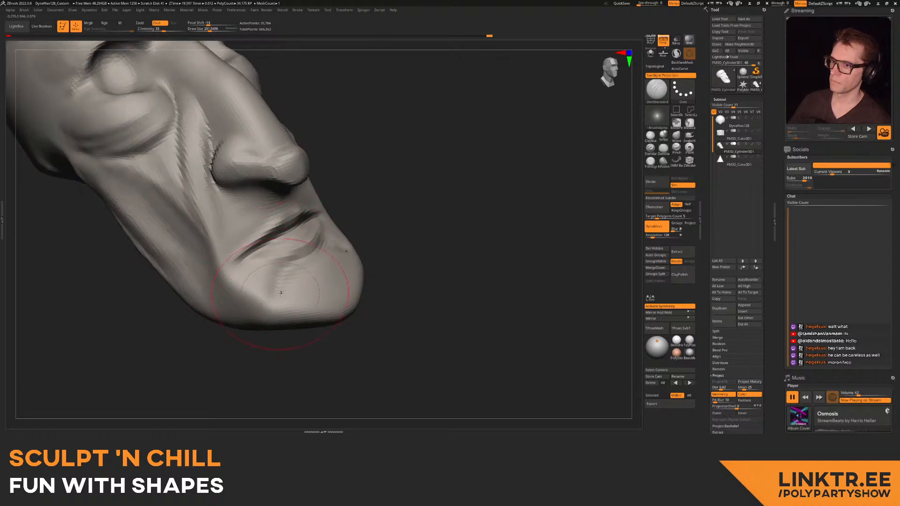
pyautogui.moveTo(339, 266)
pyautogui.mouseDown(button='right')
pyautogui.moveTo(340, 288)
pyautogui.moveTo(324, 258)
pyautogui.mouseUp(button='right')
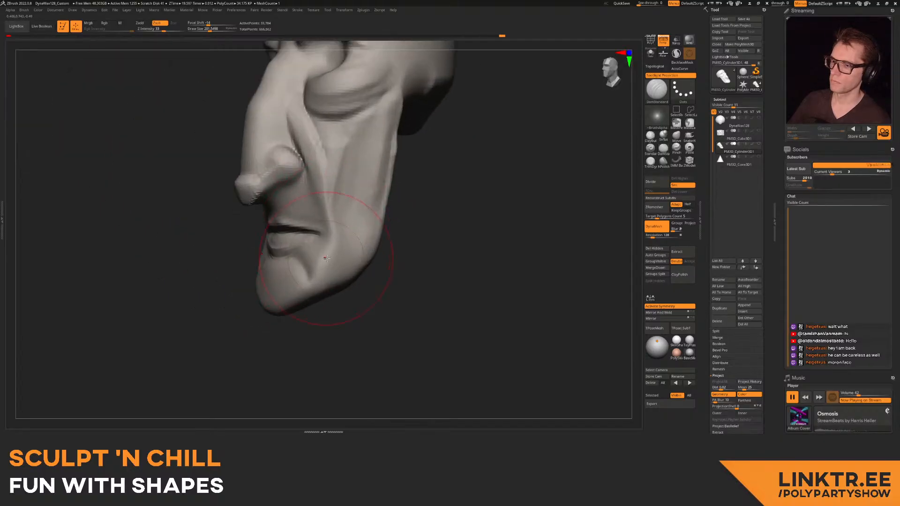
# - Carve creases down the cheek and beside the nose with the DamStandard brush
pyautogui.moveTo(350, 218); pyautogui.dragTo(346, 190)
pyautogui.moveTo(317, 136); pyautogui.dragTo(354, 204)
pyautogui.moveTo(300, 135)
pyautogui.keyDown('alt'); pyautogui.mouseDown(button='right')
pyautogui.moveTo(330, 206)
pyautogui.moveTo(297, 200)
pyautogui.moveTo(307, 201)
pyautogui.moveTo(305, 178)
pyautogui.mouseUp(button='right'); pyautogui.keyUp('alt')
pyautogui.moveTo(274, 223); pyautogui.dragTo(329, 216, button='right')
# - Pull the mouth corners up and back into a slight smile with the Move brush
pyautogui.click(677, 137)
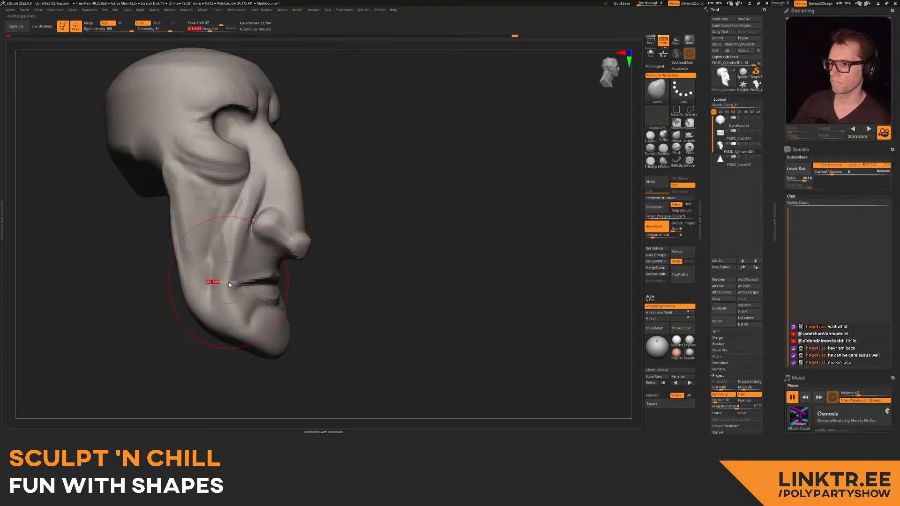
pyautogui.moveTo(234, 283)
pyautogui.mouseDown()
pyautogui.moveTo(219, 279)
pyautogui.moveTo(219, 265)
pyautogui.mouseUp()
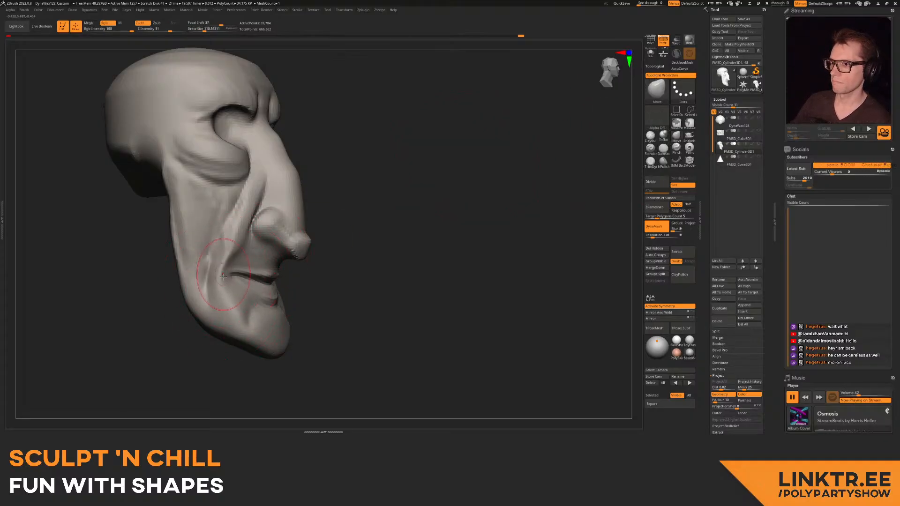
pyautogui.moveTo(229, 272)
pyautogui.mouseDown(button='right')
pyautogui.moveTo(272, 287)
pyautogui.moveTo(306, 226)
pyautogui.moveTo(290, 228)
pyautogui.moveTo(310, 222)
pyautogui.mouseUp(button='right')
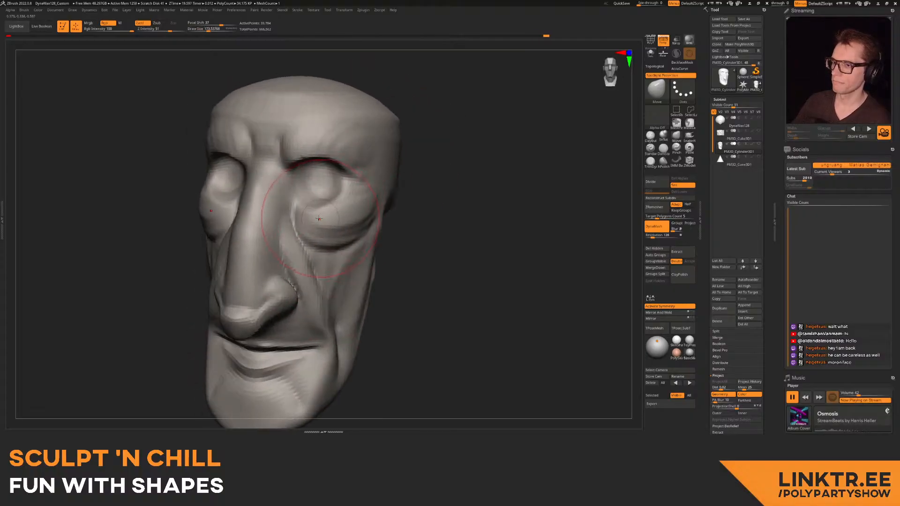
# - Append a sphere subtool for the eye, scale it down in Solo mode and move it above the cone in the subtool list
pyautogui.click(745, 305)
pyautogui.click(562, 315)
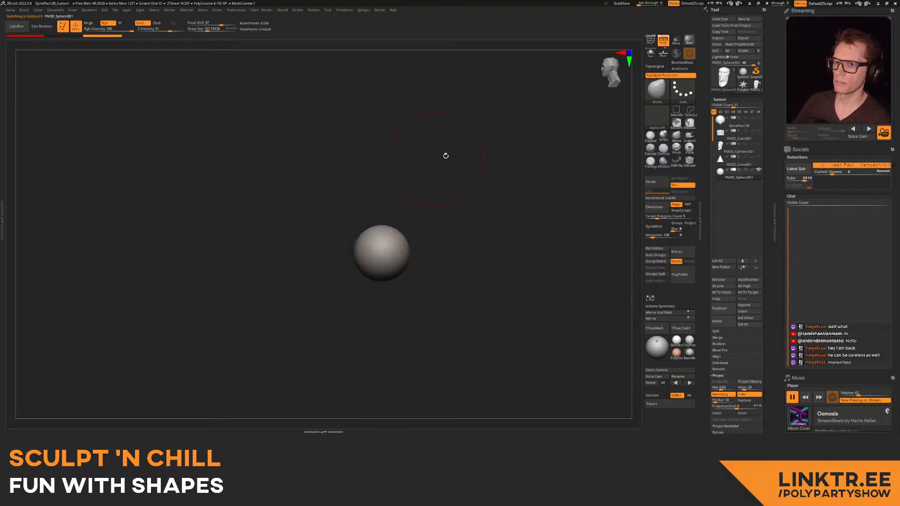
pyautogui.press('w')
pyautogui.keyDown('shift'); pyautogui.moveTo(400, 229); pyautogui.dragTo(353, 226); pyautogui.keyUp('shift')
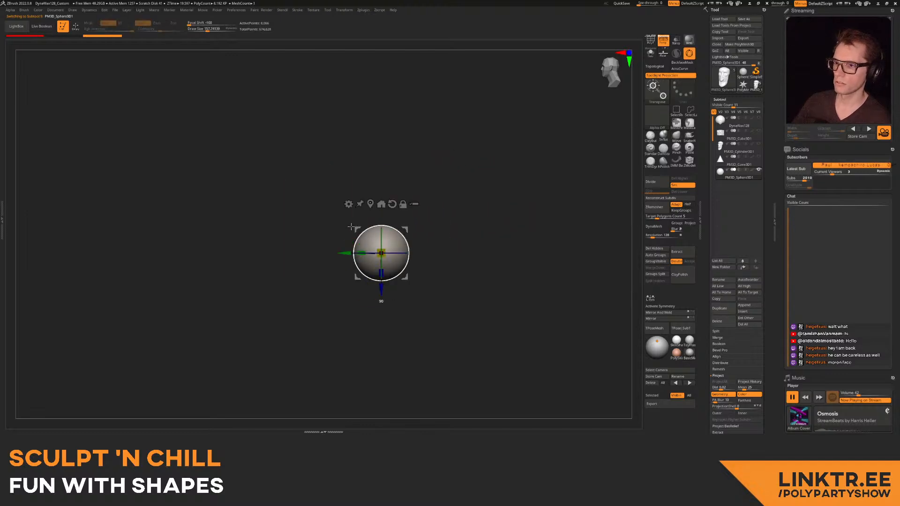
pyautogui.click(689, 54)
pyautogui.keyDown('ctrl'); pyautogui.moveTo(547, 114); pyautogui.dragTo(418, 208, button='right'); pyautogui.keyUp('ctrl')
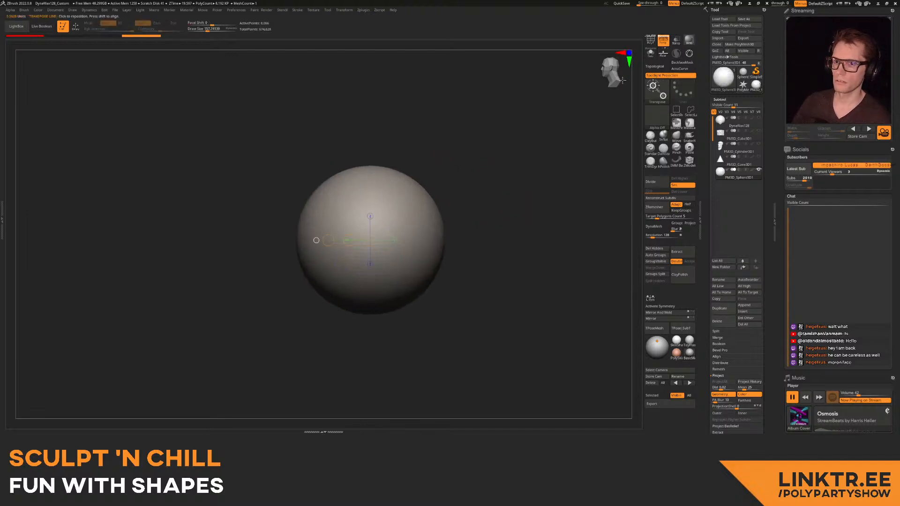
pyautogui.click(689, 54)
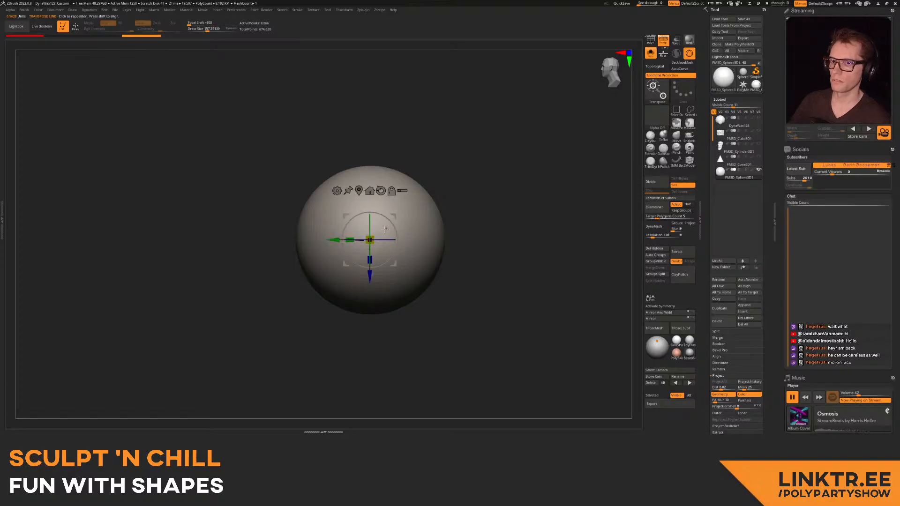
pyautogui.moveTo(720, 159); pyautogui.dragTo(720, 172)
pyautogui.moveTo(369, 240); pyautogui.dragTo(313, 292)
pyautogui.hotkey('ctrl', 'shift', 'z')
pyautogui.click(651, 53)
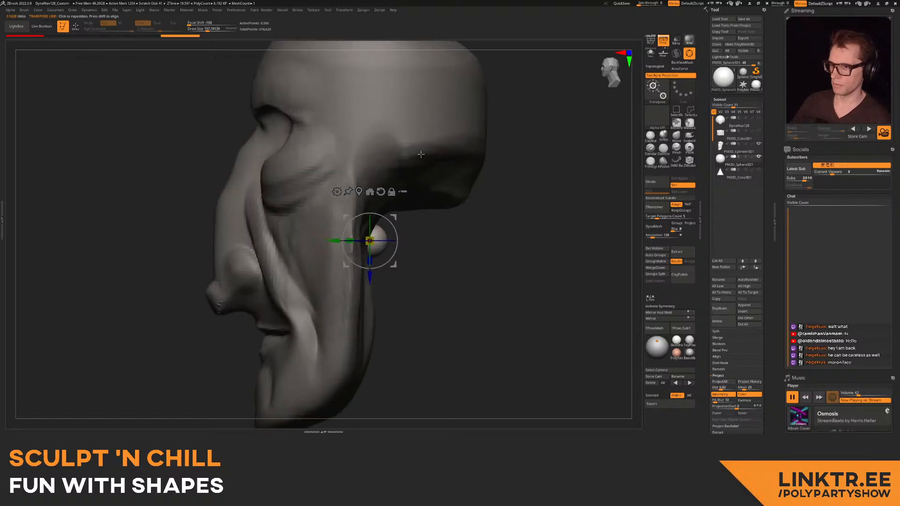
# - Move the small sphere into one eye socket as an eyeball, placing it from the side and front
pyautogui.moveTo(419, 253); pyautogui.dragTo(348, 189)
pyautogui.moveTo(348, 189); pyautogui.dragTo(407, 187, button='right')
pyautogui.keyDown('ctrl'); pyautogui.moveTo(407, 187); pyautogui.dragTo(381, 201, button='right'); pyautogui.keyUp('ctrl')
pyautogui.moveTo(339, 197); pyautogui.dragTo(405, 196)
pyautogui.keyDown('ctrl'); pyautogui.moveTo(418, 190); pyautogui.dragTo(393, 200, button='right'); pyautogui.keyUp('ctrl')
pyautogui.moveTo(396, 201); pyautogui.dragTo(440, 200)
pyautogui.press('q')
pyautogui.keyDown('ctrl'); pyautogui.moveTo(424, 207); pyautogui.dragTo(420, 190, button='right'); pyautogui.keyUp('ctrl')
pyautogui.moveTo(419, 190); pyautogui.dragTo(462, 193, button='right')
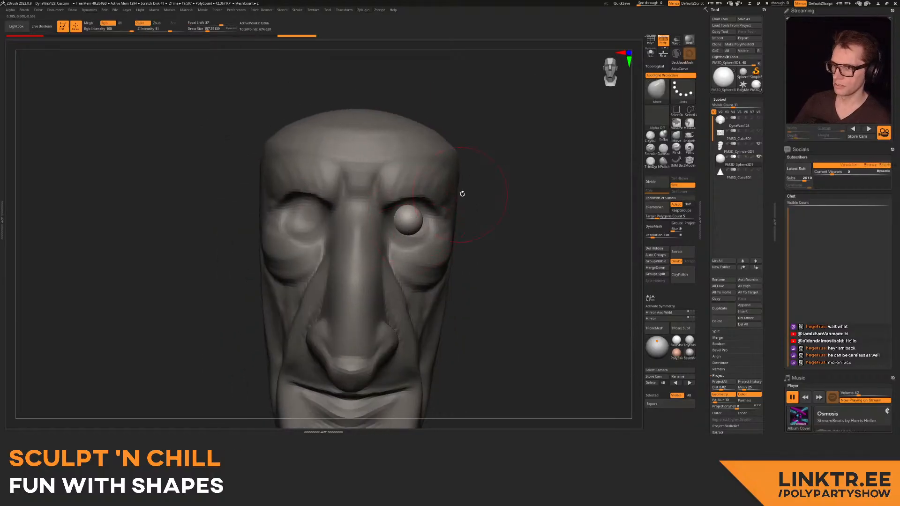
# - Mirror and weld the eyeball to the other socket, activate symmetry and adjust both eyeballs' placement
pyautogui.click(670, 313)
pyautogui.press('x')
pyautogui.press('w')
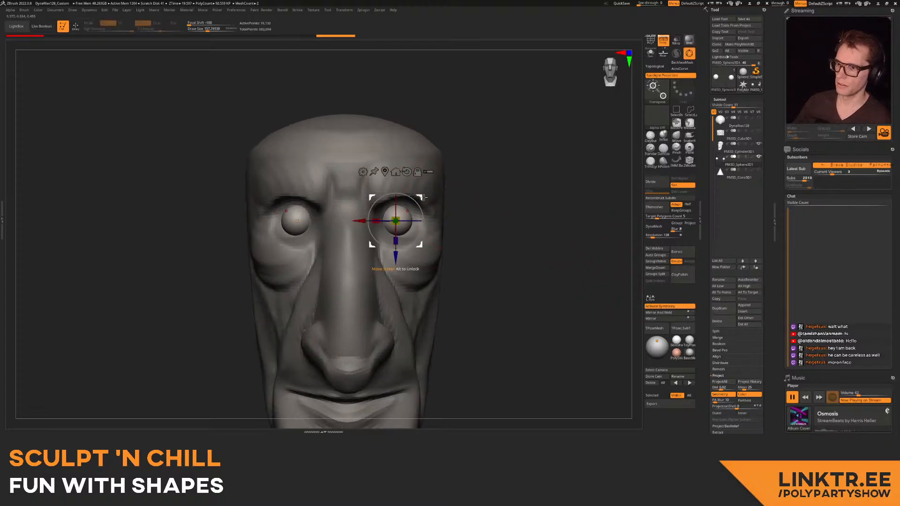
pyautogui.moveTo(422, 198); pyautogui.dragTo(385, 180)
pyautogui.moveTo(391, 249); pyautogui.dragTo(391, 256)
pyautogui.press('q')
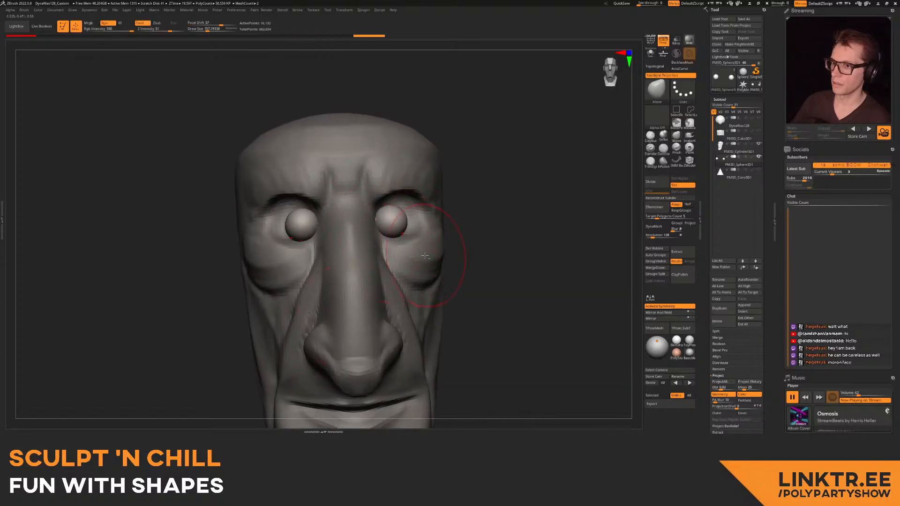
# - Build up the upper and lower eyelids around the eyeballs on the head subtool with the ClayBuildup brush
pyautogui.keyDown('alt'); pyautogui.click(414, 254); pyautogui.keyUp('alt')
pyautogui.moveTo(406, 224)
pyautogui.keyDown('ctrl'); pyautogui.mouseDown(button='right')
pyautogui.moveTo(409, 244)
pyautogui.moveTo(404, 221)
pyautogui.mouseUp(button='right'); pyautogui.keyUp('ctrl')
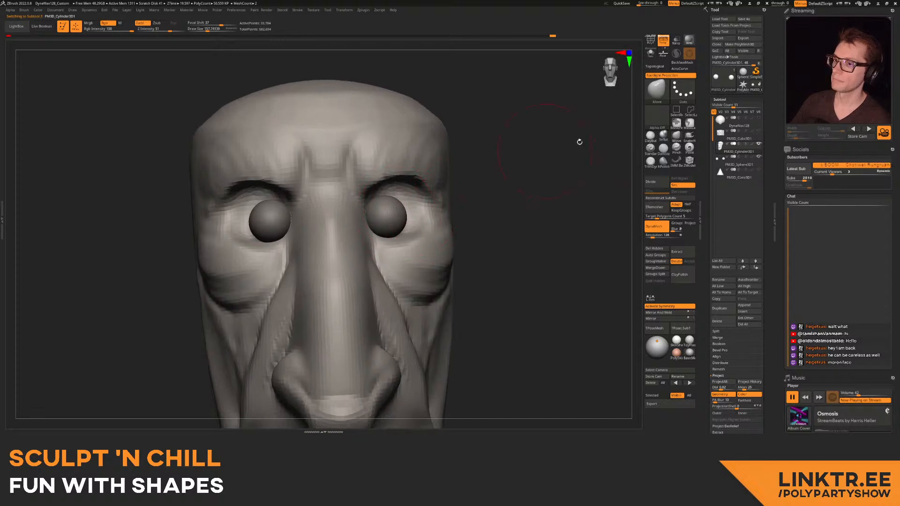
pyautogui.click(651, 136)
pyautogui.moveTo(529, 199)
pyautogui.mouseDown(button='right')
pyautogui.moveTo(392, 170)
pyautogui.moveTo(345, 197)
pyautogui.moveTo(359, 195)
pyautogui.mouseUp(button='right')
pyautogui.press('[')
pyautogui.moveTo(404, 187)
pyautogui.mouseDown()
pyautogui.moveTo(352, 196)
pyautogui.moveTo(389, 204)
pyautogui.mouseUp()
pyautogui.moveTo(355, 239)
pyautogui.mouseDown()
pyautogui.moveTo(381, 247)
pyautogui.moveTo(414, 217)
pyautogui.mouseUp()
pyautogui.moveTo(416, 209); pyautogui.dragTo(344, 224, button='right')
pyautogui.press('s')
pyautogui.moveTo(351, 234); pyautogui.dragTo(396, 244)
pyautogui.moveTo(342, 228); pyautogui.dragTo(340, 216)
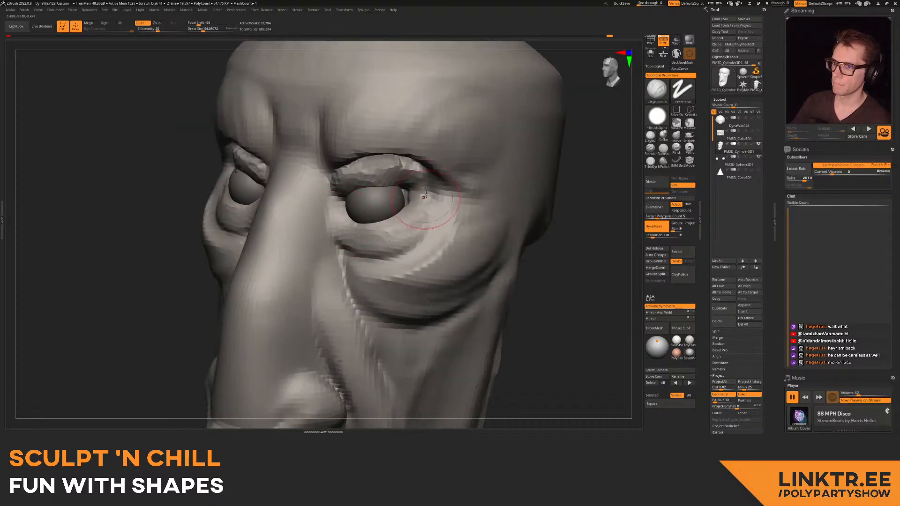
pyautogui.keyDown('ctrl'); pyautogui.moveTo(390, 231); pyautogui.dragTo(368, 223, button='right'); pyautogui.keyUp('ctrl')
# - Sharpen the upper eyelid's edge over the eyeball with the Standard brush at a reduced draw size
pyautogui.click(652, 154)
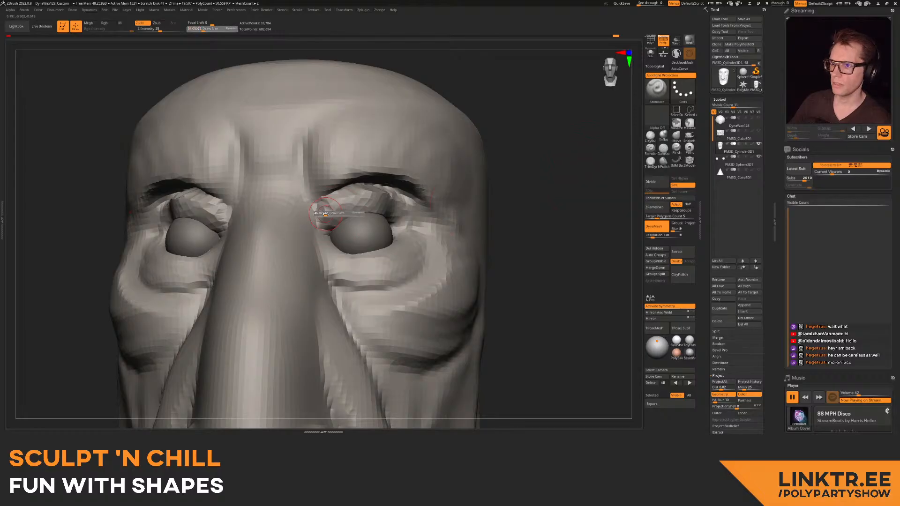
pyautogui.moveTo(324, 233); pyautogui.dragTo(370, 212)
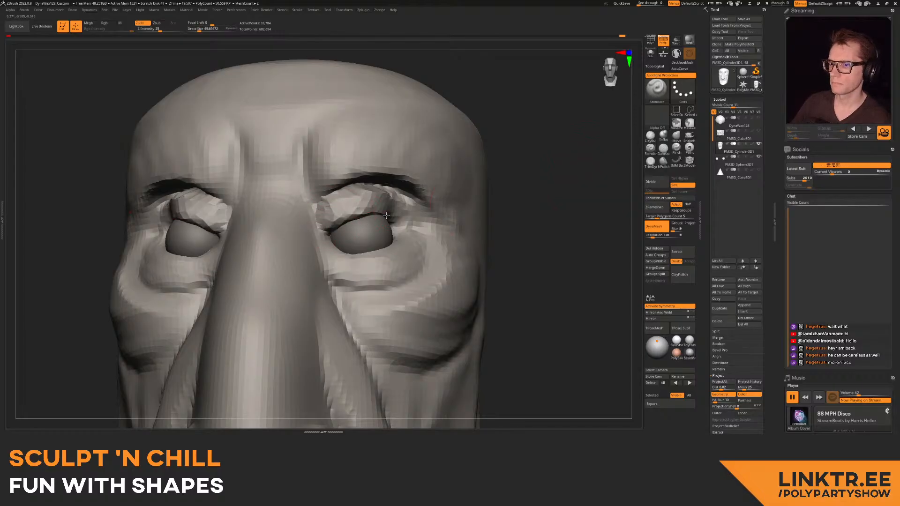
pyautogui.moveTo(413, 227)
pyautogui.keyDown('ctrl'); pyautogui.mouseDown(button='right')
pyautogui.moveTo(351, 205)
pyautogui.moveTo(300, 203)
pyautogui.moveTo(335, 211)
pyautogui.moveTo(347, 183)
pyautogui.moveTo(344, 211)
pyautogui.mouseUp(button='right'); pyautogui.keyUp('ctrl')
pyautogui.keyDown('ctrl'); pyautogui.moveTo(344, 211); pyautogui.dragTo(493, 178, button='right'); pyautogui.keyUp('ctrl')
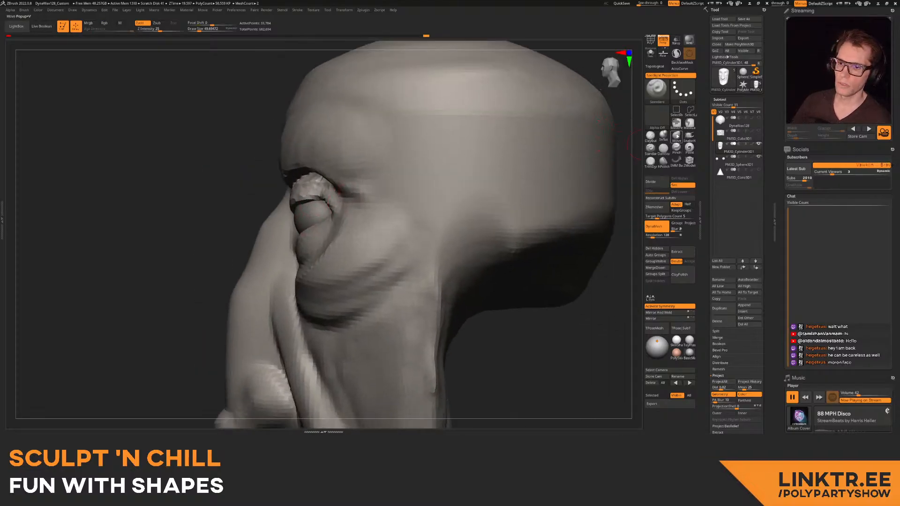
# - Push the eyelid area back from the side with the Move brush and shift the eyeballs back to match
pyautogui.click(676, 135)
pyautogui.moveTo(281, 243); pyautogui.dragTo(318, 240)
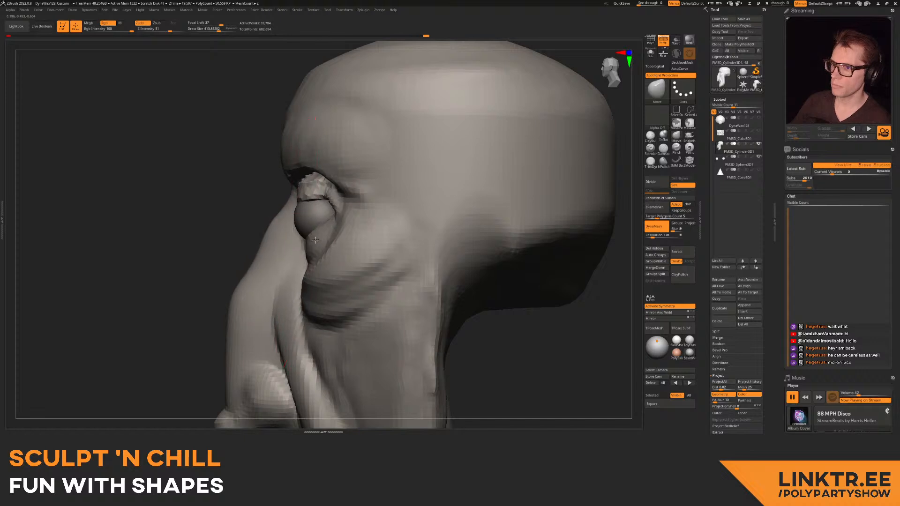
pyautogui.keyDown('alt'); pyautogui.click(311, 218); pyautogui.keyUp('alt')
pyautogui.press('w')
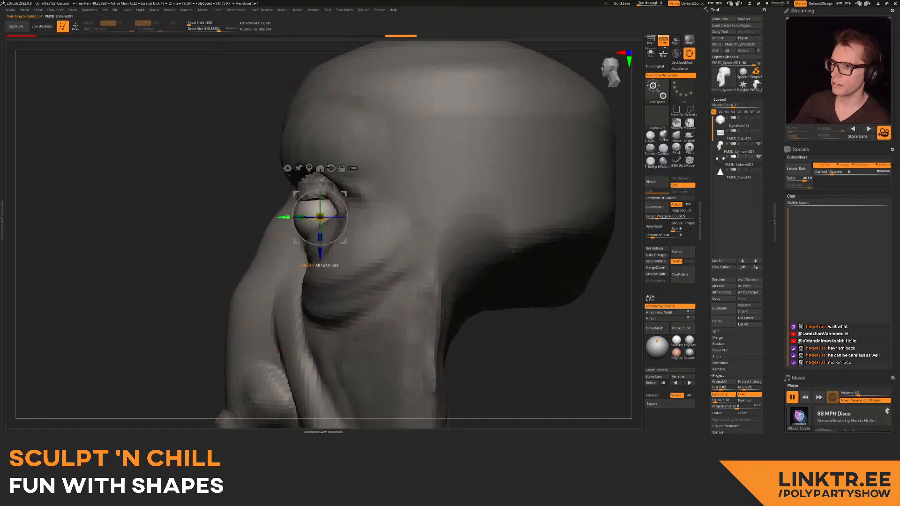
pyautogui.press('q')
pyautogui.keyDown('alt'); pyautogui.click(304, 225); pyautogui.keyUp('alt')
pyautogui.moveTo(305, 225); pyautogui.dragTo(346, 159, button='right')
# - Add volume to the brows and eyelids with the ClayBuildup brush
pyautogui.click(649, 135)
pyautogui.moveTo(262, 162)
pyautogui.mouseDown()
pyautogui.moveTo(328, 143)
pyautogui.moveTo(359, 149)
pyautogui.moveTo(381, 175)
pyautogui.moveTo(374, 244)
pyautogui.mouseUp()
pyautogui.keyDown('ctrl'); pyautogui.moveTo(374, 244); pyautogui.dragTo(394, 187, button='right'); pyautogui.keyUp('ctrl')
pyautogui.moveTo(394, 188)
pyautogui.mouseDown(button='right')
pyautogui.moveTo(360, 204)
pyautogui.moveTo(366, 244)
pyautogui.moveTo(311, 219)
pyautogui.moveTo(380, 213)
pyautogui.mouseUp(button='right')
pyautogui.moveTo(288, 212)
pyautogui.keyDown('ctrl'); pyautogui.mouseDown(button='right')
pyautogui.moveTo(262, 206)
pyautogui.moveTo(401, 156)
pyautogui.moveTo(337, 176)
pyautogui.moveTo(341, 229)
pyautogui.moveTo(323, 201)
pyautogui.moveTo(341, 171)
pyautogui.mouseUp(button='right'); pyautogui.keyUp('ctrl')
pyautogui.press('s')
pyautogui.moveTo(346, 178)
pyautogui.mouseDown()
pyautogui.moveTo(358, 175)
pyautogui.moveTo(363, 207)
pyautogui.mouseUp()
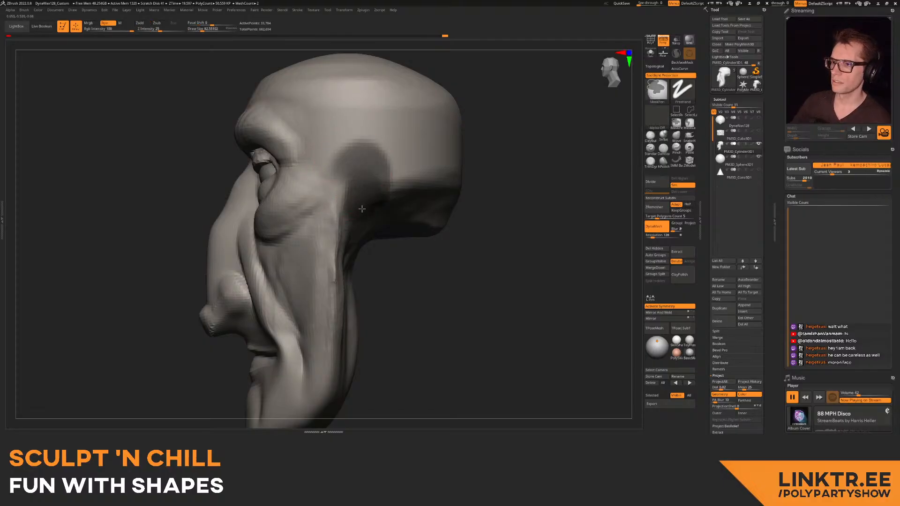
pyautogui.keyDown('ctrl'); pyautogui.moveTo(338, 271); pyautogui.dragTo(355, 187); pyautogui.keyUp('ctrl')
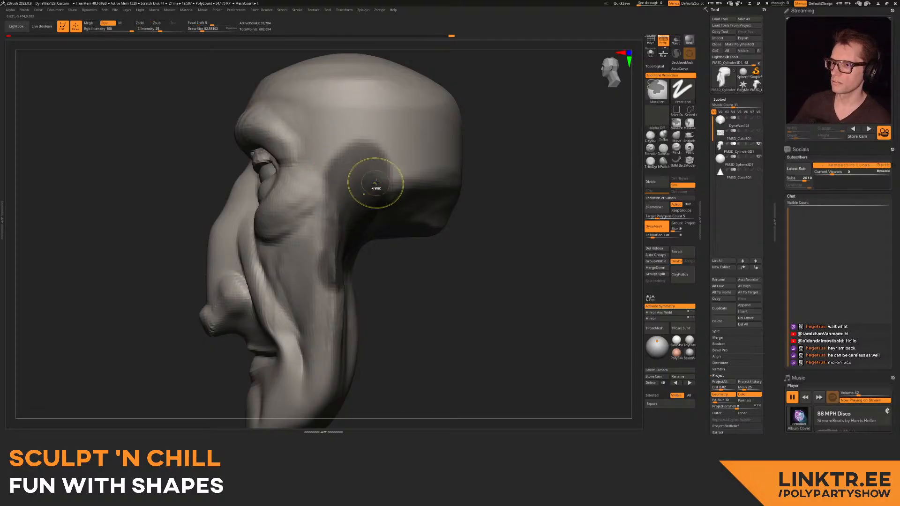
pyautogui.hotkey('ctrl', 'z')
# - Insert a primitive cylinder on the side of the head as an ear base with the insert mesh brush
pyautogui.moveTo(478, 197); pyautogui.dragTo(347, 168)
pyautogui.click(674, 161)
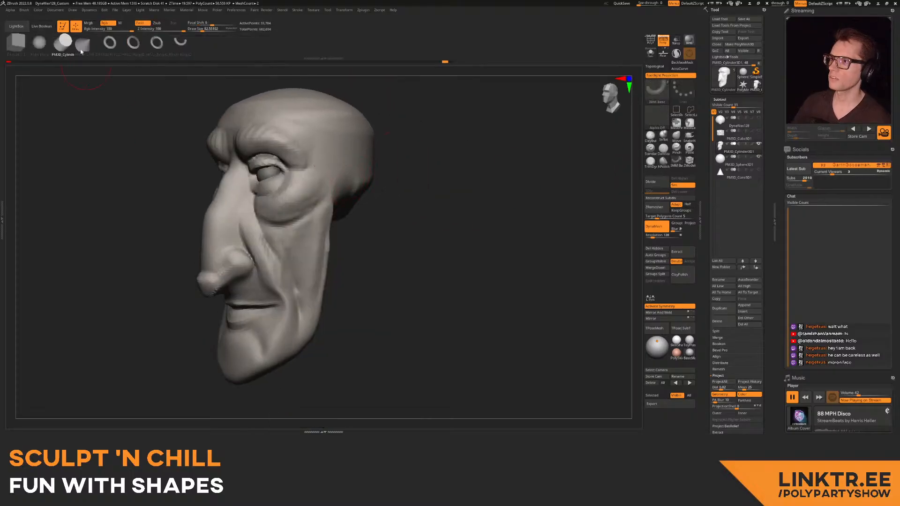
pyautogui.moveTo(342, 208); pyautogui.dragTo(326, 247)
# - Scale, rotate and position the inserted cylinder into a flat ear disc standing out from the side of the head
pyautogui.press('w')
pyautogui.moveTo(432, 187); pyautogui.dragTo(391, 192)
pyautogui.moveTo(337, 213); pyautogui.dragTo(378, 209)
pyautogui.press('q')
pyautogui.moveTo(435, 203); pyautogui.dragTo(380, 197)
pyautogui.press('w')
pyautogui.moveTo(380, 198)
pyautogui.mouseDown(button='right')
pyautogui.moveTo(350, 225)
pyautogui.moveTo(363, 227)
pyautogui.moveTo(355, 212)
pyautogui.moveTo(375, 201)
pyautogui.moveTo(404, 199)
pyautogui.moveTo(402, 186)
pyautogui.mouseUp(button='right')
pyautogui.press('q')
# - Reshape the ear discs with a large Move brush, tapering them toward the jaw, and clear the mask on the head
pyautogui.click(678, 136)
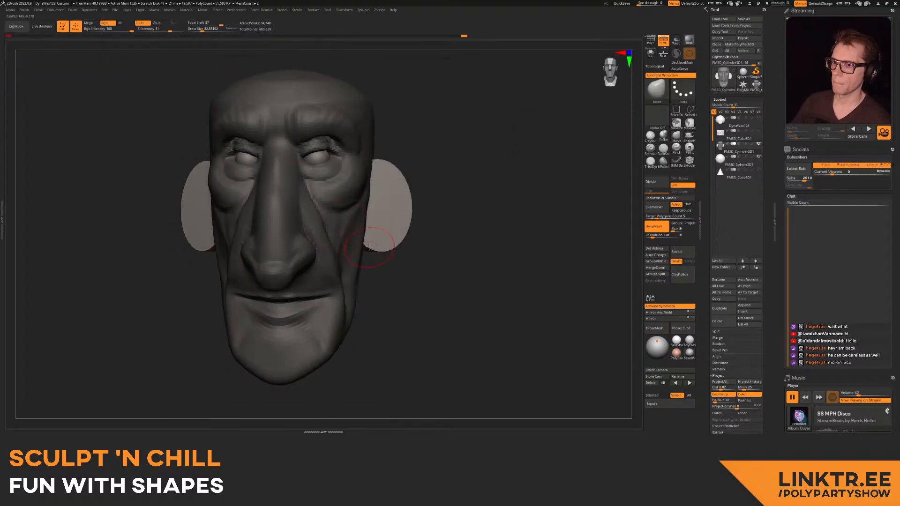
pyautogui.moveTo(385, 164)
pyautogui.mouseDown(button='right')
pyautogui.moveTo(362, 176)
pyautogui.moveTo(414, 168)
pyautogui.mouseUp(button='right')
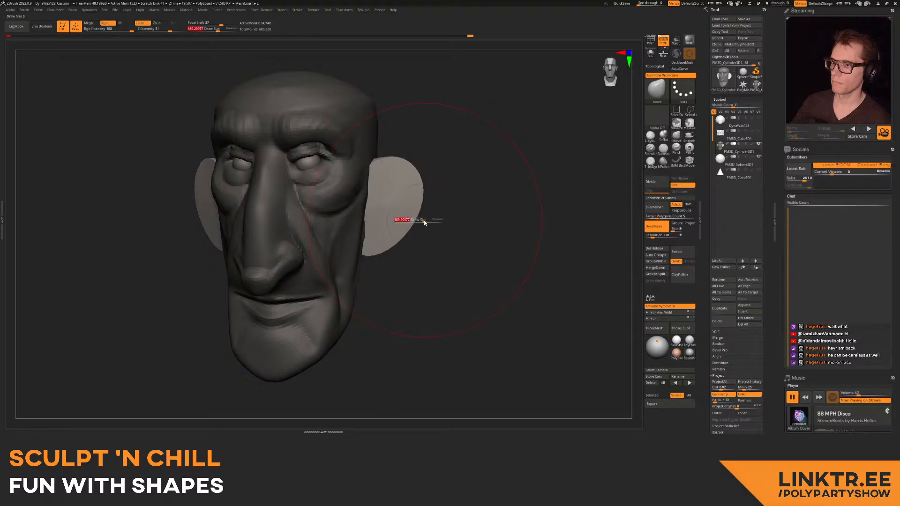
pyautogui.moveTo(404, 223)
pyautogui.mouseDown(button='right')
pyautogui.moveTo(381, 202)
pyautogui.moveTo(376, 175)
pyautogui.moveTo(498, 185)
pyautogui.moveTo(300, 192)
pyautogui.mouseUp(button='right')
pyautogui.keyDown('ctrl'); pyautogui.click(499, 185); pyautogui.keyUp('ctrl')
pyautogui.moveTo(416, 185)
pyautogui.mouseDown(button='right')
pyautogui.moveTo(403, 216)
pyautogui.moveTo(371, 216)
pyautogui.moveTo(418, 178)
pyautogui.moveTo(386, 191)
pyautogui.mouseUp(button='right')
pyautogui.moveTo(362, 155); pyautogui.dragTo(378, 189, button='right')
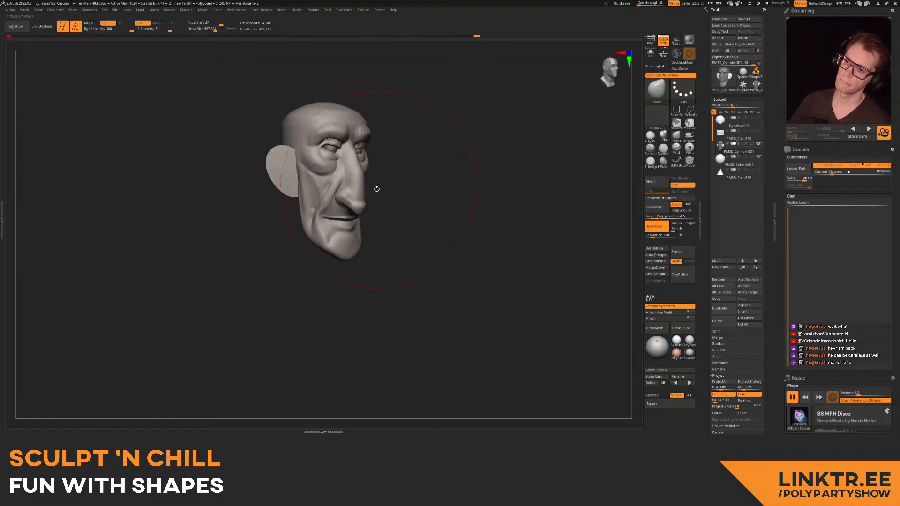
# - Push the cheeks and the sides of the face inward below the eye bags with a large Move brush
pyautogui.keyDown('ctrl'); pyautogui.moveTo(345, 224); pyautogui.dragTo(347, 215, button='right'); pyautogui.keyUp('ctrl')
pyautogui.press('s')
pyautogui.moveTo(350, 214); pyautogui.dragTo(346, 212)
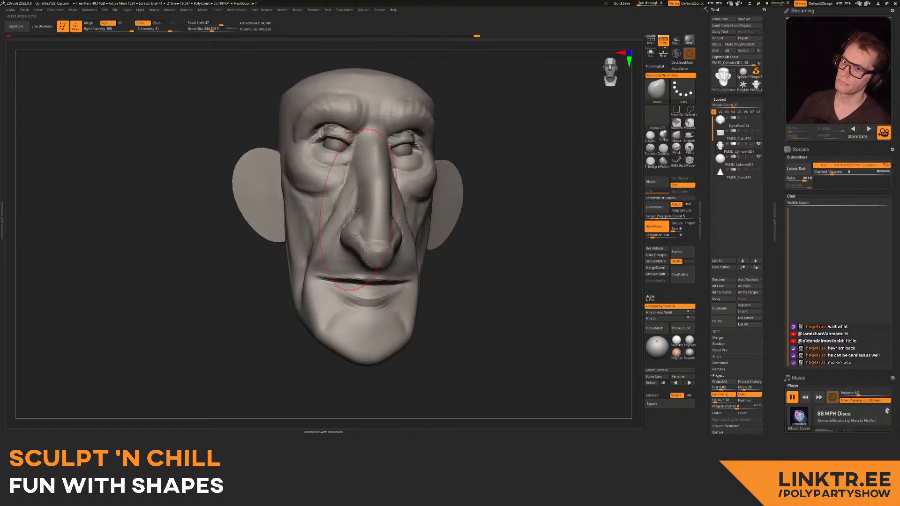
pyautogui.press('s')
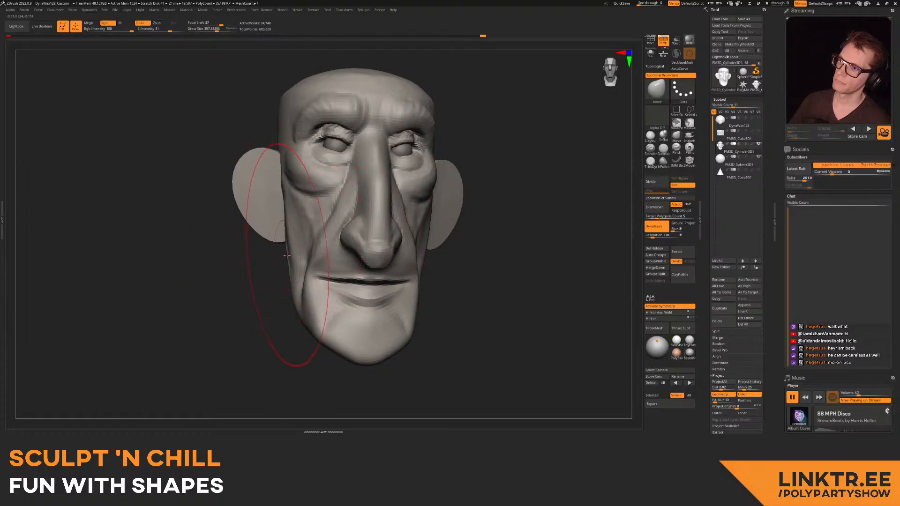
pyautogui.moveTo(298, 234); pyautogui.dragTo(300, 234)
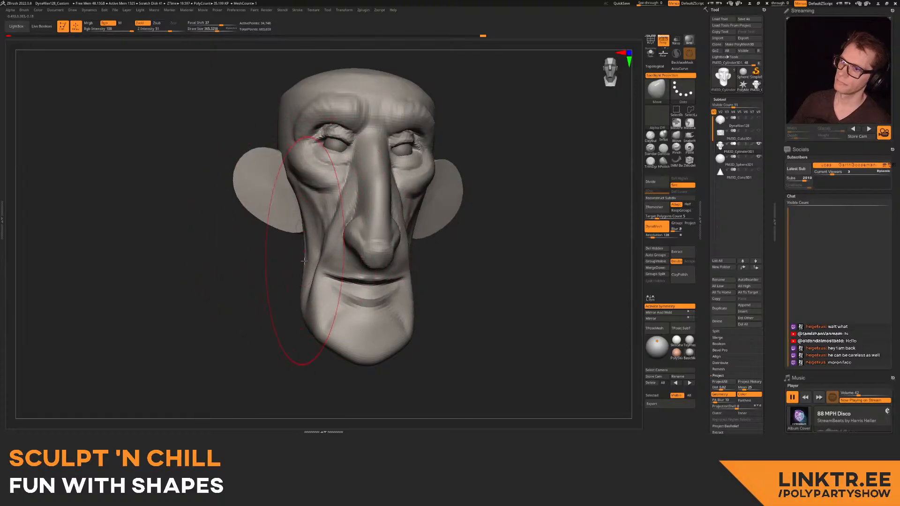
pyautogui.moveTo(317, 305)
pyautogui.mouseDown(button='right')
pyautogui.moveTo(342, 180)
pyautogui.moveTo(281, 221)
pyautogui.moveTo(330, 201)
pyautogui.moveTo(329, 183)
pyautogui.mouseUp(button='right')
pyautogui.keyDown('ctrl'); pyautogui.moveTo(329, 183); pyautogui.dragTo(328, 202, button='right'); pyautogui.keyUp('ctrl')
pyautogui.press('s')
pyautogui.moveTo(328, 201); pyautogui.dragTo(309, 201)
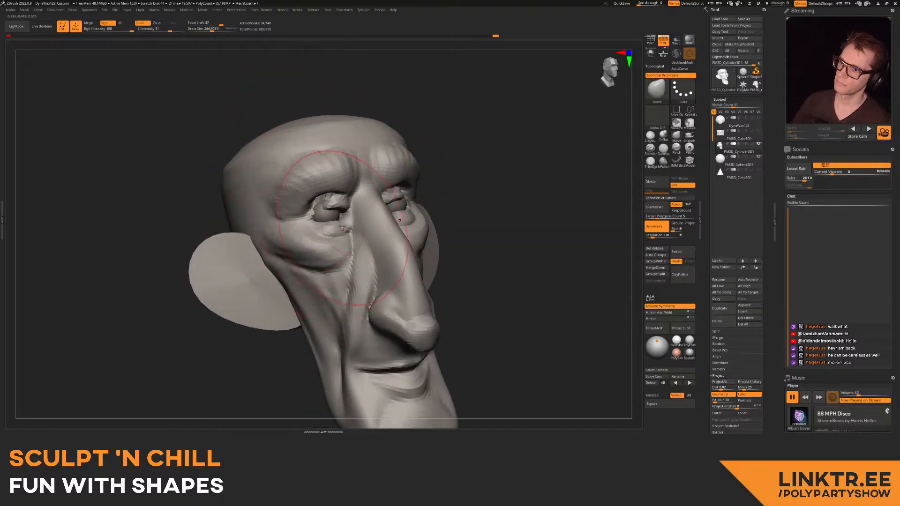
# - Adjust the eyeballs' position inside the eyelids with the gizmo and reselect the head subtool
pyautogui.press('w')
pyautogui.keyDown('alt'); pyautogui.click(325, 217); pyautogui.keyUp('alt')
pyautogui.moveTo(392, 196)
pyautogui.mouseDown(button='right')
pyautogui.moveTo(355, 194)
pyautogui.moveTo(325, 229)
pyautogui.moveTo(303, 210)
pyautogui.moveTo(328, 182)
pyautogui.moveTo(371, 328)
pyautogui.moveTo(342, 232)
pyautogui.moveTo(375, 220)
pyautogui.moveTo(356, 206)
pyautogui.moveTo(366, 197)
pyautogui.moveTo(363, 222)
pyautogui.moveTo(366, 197)
pyautogui.mouseUp(button='right')
pyautogui.press('q')
pyautogui.keyDown('alt'); pyautogui.click(324, 231); pyautogui.keyUp('alt')
pyautogui.moveTo(365, 197); pyautogui.dragTo(411, 169, button='right')
pyautogui.moveTo(411, 168); pyautogui.dragTo(440, 160, button='right')
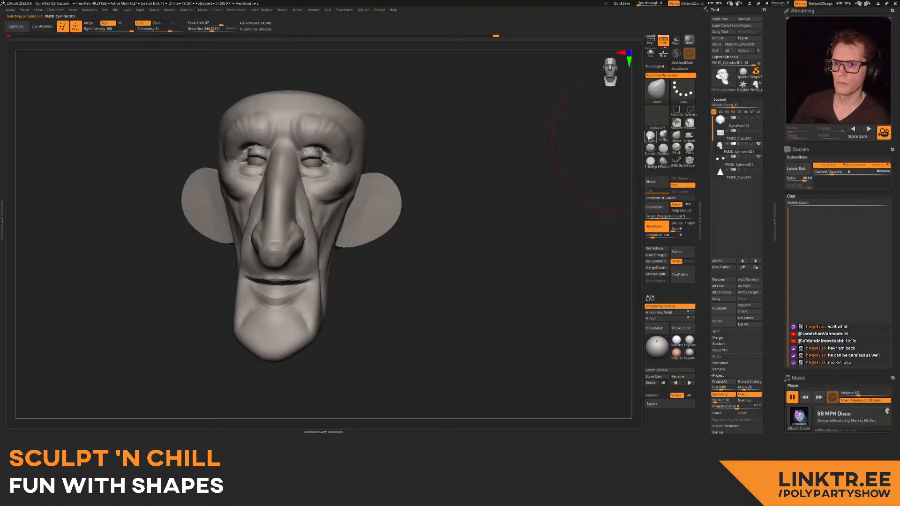
# - Build up clay on the back of the head and beneath the cranium behind the ears with a large ClayBuildup brush
pyautogui.click(650, 138)
pyautogui.moveTo(357, 144)
pyautogui.keyDown('alt'); pyautogui.mouseDown(button='right')
pyautogui.moveTo(344, 191)
pyautogui.moveTo(307, 172)
pyautogui.mouseUp(button='right'); pyautogui.keyUp('alt')
pyautogui.press('s')
pyautogui.moveTo(306, 172); pyautogui.dragTo(302, 172)
pyautogui.moveTo(395, 177); pyautogui.dragTo(371, 191, button='right')
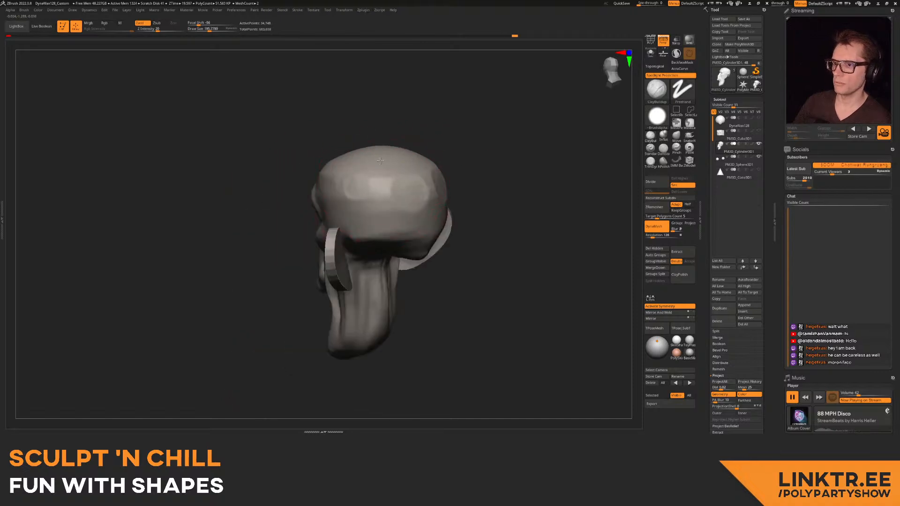
pyautogui.moveTo(424, 226); pyautogui.dragTo(296, 200, button='right')
pyautogui.moveTo(298, 224)
pyautogui.mouseDown()
pyautogui.moveTo(295, 261)
pyautogui.moveTo(297, 206)
pyautogui.mouseUp()
# - Re-DynaMesh the head to fuse the ear discs, and build up the back of the neck with ClayBuildup
pyautogui.keyDown('ctrl'); pyautogui.moveTo(469, 196); pyautogui.dragTo(485, 215); pyautogui.keyUp('ctrl')
pyautogui.moveTo(302, 194); pyautogui.dragTo(298, 296)
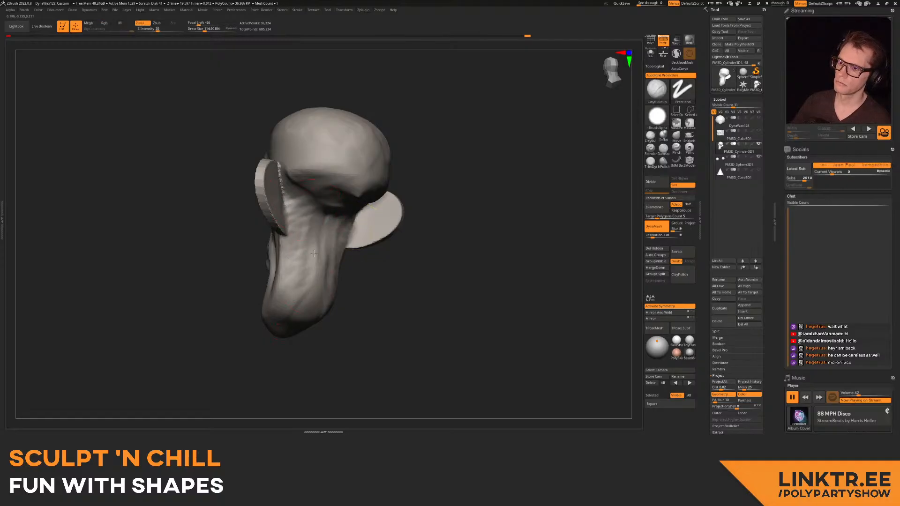
pyautogui.moveTo(321, 209); pyautogui.dragTo(356, 169, button='right')
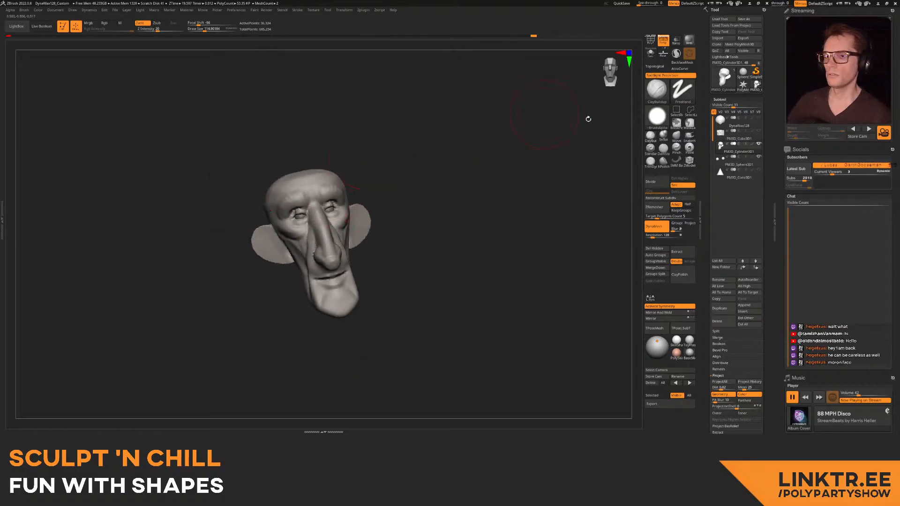
# - Adjust the eyelids and the area around the eyes from the front with the Move brush
pyautogui.click(676, 136)
pyautogui.moveTo(465, 170); pyautogui.dragTo(392, 187, button='right')
pyautogui.press('f')
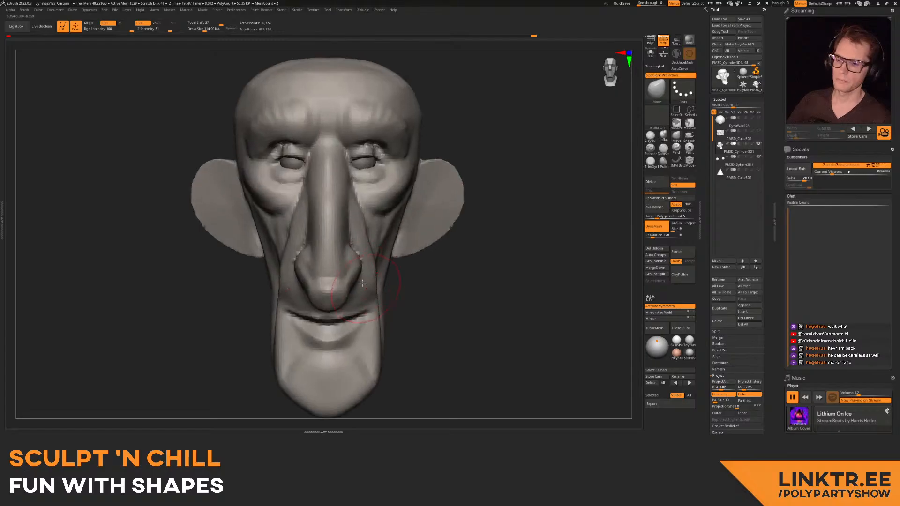
pyautogui.keyDown('alt'); pyautogui.moveTo(364, 256); pyautogui.dragTo(361, 262, button='right'); pyautogui.keyUp('alt')
pyautogui.keyDown('ctrl'); pyautogui.moveTo(294, 152); pyautogui.dragTo(289, 160, button='right'); pyautogui.keyUp('ctrl')
pyautogui.moveTo(275, 162); pyautogui.dragTo(279, 162)
pyautogui.moveTo(282, 160); pyautogui.dragTo(298, 180)
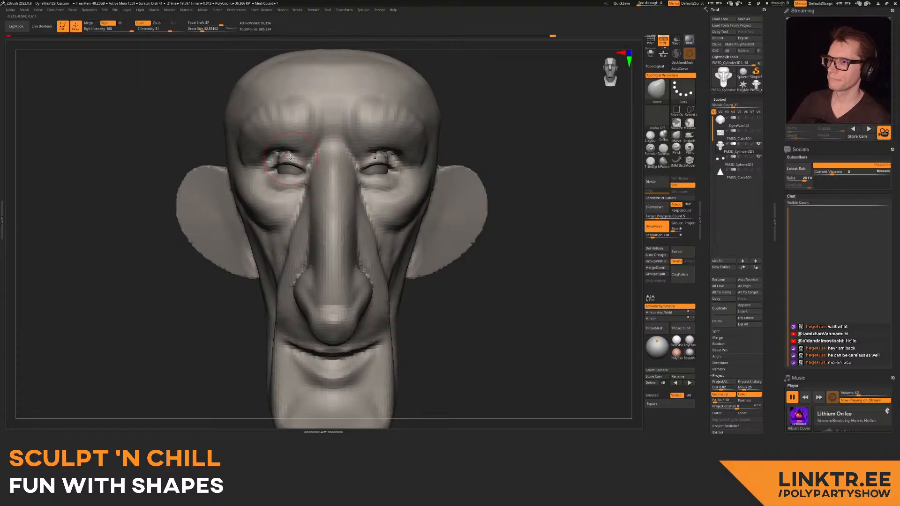
pyautogui.keyDown('ctrl'); pyautogui.moveTo(280, 180); pyautogui.dragTo(300, 206, button='right'); pyautogui.keyUp('ctrl')
# - Reshape the cheeks and the folds beside the nose with the Move brush, working from side and three-quarter angles
pyautogui.moveTo(403, 206)
pyautogui.mouseDown(button='right')
pyautogui.moveTo(347, 200)
pyautogui.moveTo(403, 181)
pyautogui.moveTo(359, 176)
pyautogui.moveTo(352, 161)
pyautogui.moveTo(363, 225)
pyautogui.moveTo(345, 183)
pyautogui.mouseUp(button='right')
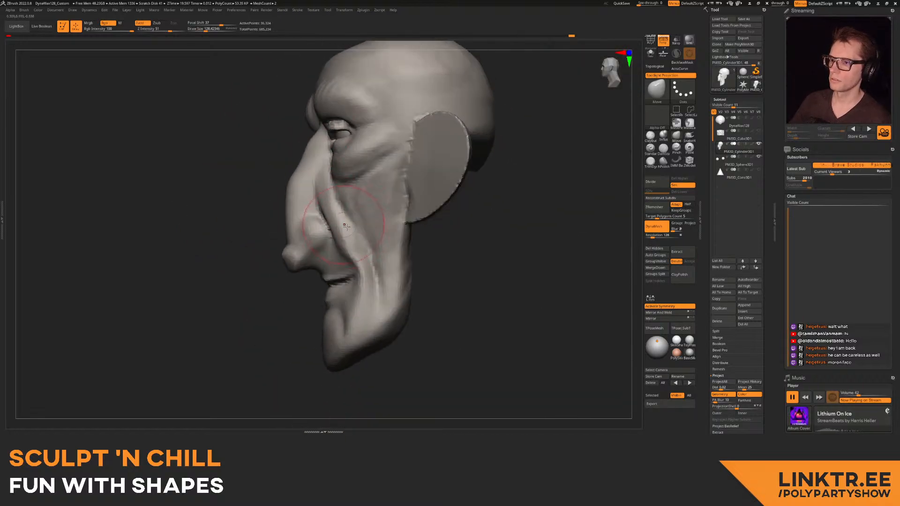
pyautogui.press('s')
pyautogui.click(344, 251)
pyautogui.moveTo(343, 244)
pyautogui.mouseDown()
pyautogui.moveTo(347, 221)
pyautogui.moveTo(354, 238)
pyautogui.mouseUp()
pyautogui.moveTo(295, 225)
pyautogui.mouseDown(button='right')
pyautogui.moveTo(398, 213)
pyautogui.moveTo(375, 221)
pyautogui.mouseUp(button='right')
pyautogui.press('s')
pyautogui.click(309, 224)
pyautogui.moveTo(309, 227); pyautogui.dragTo(313, 219)
# - Push the back of the jaw inward and refine the underside of the chin in profile with a large Move brush
pyautogui.keyDown('ctrl'); pyautogui.moveTo(328, 206); pyautogui.dragTo(335, 242, button='right'); pyautogui.keyUp('ctrl')
pyautogui.moveTo(398, 225)
pyautogui.mouseDown(button='right')
pyautogui.moveTo(338, 225)
pyautogui.moveTo(327, 251)
pyautogui.mouseUp(button='right')
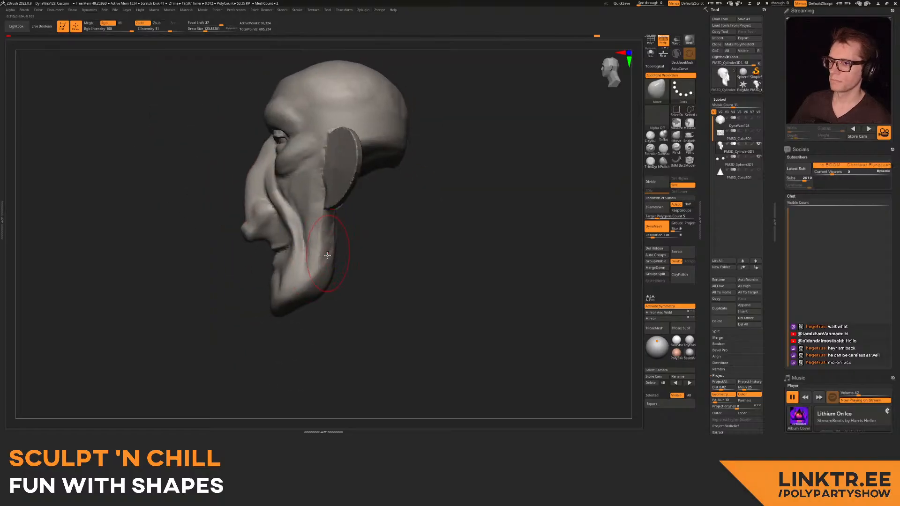
pyautogui.moveTo(324, 268); pyautogui.dragTo(325, 268)
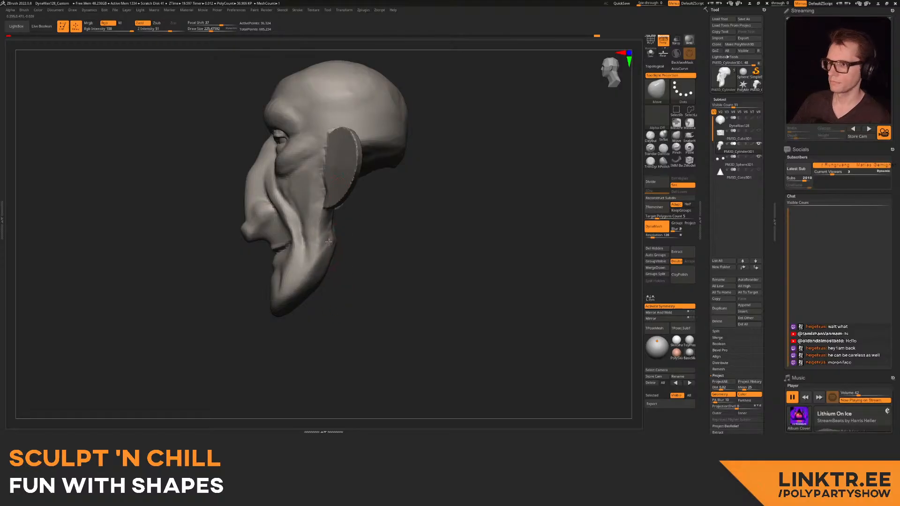
pyautogui.press('s')
pyautogui.moveTo(270, 317); pyautogui.dragTo(284, 315)
# - Build up a rounder, fuller chin and its underside with the ClayBuildup brush
pyautogui.moveTo(285, 313)
pyautogui.mouseDown(button='right')
pyautogui.moveTo(310, 304)
pyautogui.moveTo(335, 265)
pyautogui.mouseUp(button='right')
pyautogui.moveTo(335, 265)
pyautogui.keyDown('alt'); pyautogui.mouseDown(button='right')
pyautogui.moveTo(338, 201)
pyautogui.moveTo(361, 222)
pyautogui.mouseUp(button='right'); pyautogui.keyUp('alt')
pyautogui.moveTo(398, 218)
pyautogui.keyDown('alt'); pyautogui.mouseDown(button='right')
pyautogui.moveTo(299, 227)
pyautogui.moveTo(331, 226)
pyautogui.mouseUp(button='right'); pyautogui.keyUp('alt')
pyautogui.click(651, 135)
pyautogui.press('s')
pyautogui.moveTo(294, 247); pyautogui.dragTo(281, 246)
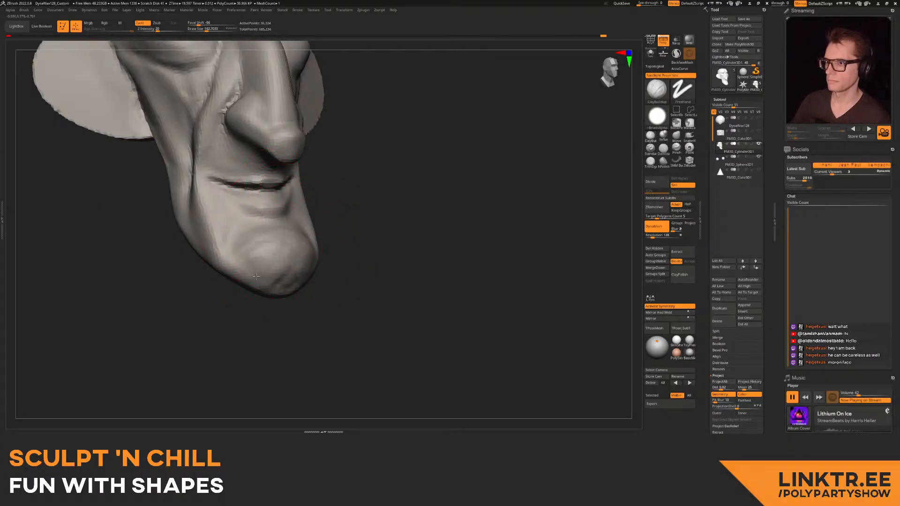
pyautogui.moveTo(249, 239); pyautogui.dragTo(290, 263, button='right')
pyautogui.press('s')
pyautogui.moveTo(290, 263); pyautogui.dragTo(272, 278)
# - Build up the cheek beside the nose and the side of the jaw with a smaller ClayBuildup brush
pyautogui.moveTo(290, 270)
pyautogui.mouseDown(button='right')
pyautogui.moveTo(337, 225)
pyautogui.moveTo(320, 251)
pyautogui.moveTo(323, 281)
pyautogui.mouseUp(button='right')
pyautogui.moveTo(283, 211)
pyautogui.mouseDown()
pyautogui.moveTo(319, 171)
pyautogui.moveTo(288, 204)
pyautogui.mouseUp()
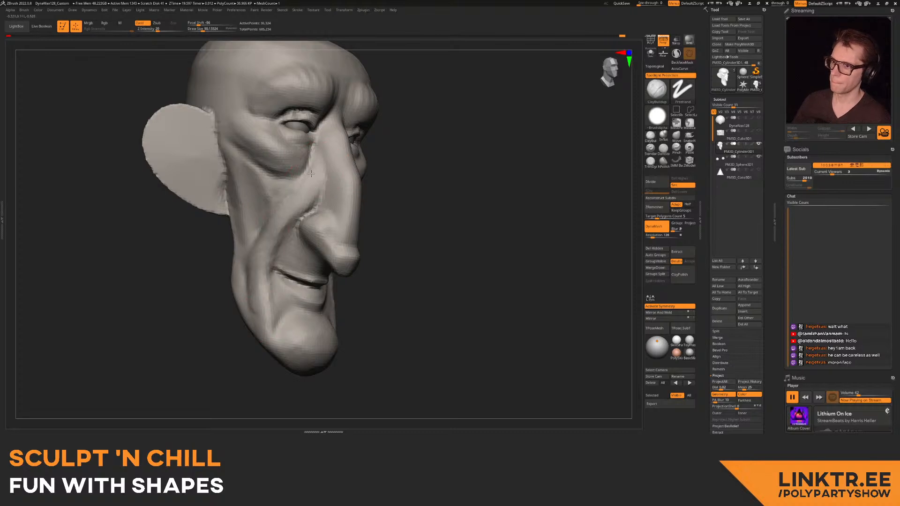
pyautogui.keyDown('ctrl'); pyautogui.moveTo(277, 361); pyautogui.dragTo(277, 318, button='right'); pyautogui.keyUp('ctrl')
pyautogui.moveTo(276, 319); pyautogui.dragTo(267, 290, button='right')
pyautogui.moveTo(267, 290)
pyautogui.keyDown('ctrl'); pyautogui.mouseDown(button='right')
pyautogui.moveTo(275, 322)
pyautogui.moveTo(283, 228)
pyautogui.moveTo(248, 234)
pyautogui.moveTo(294, 278)
pyautogui.mouseUp(button='right'); pyautogui.keyUp('ctrl')
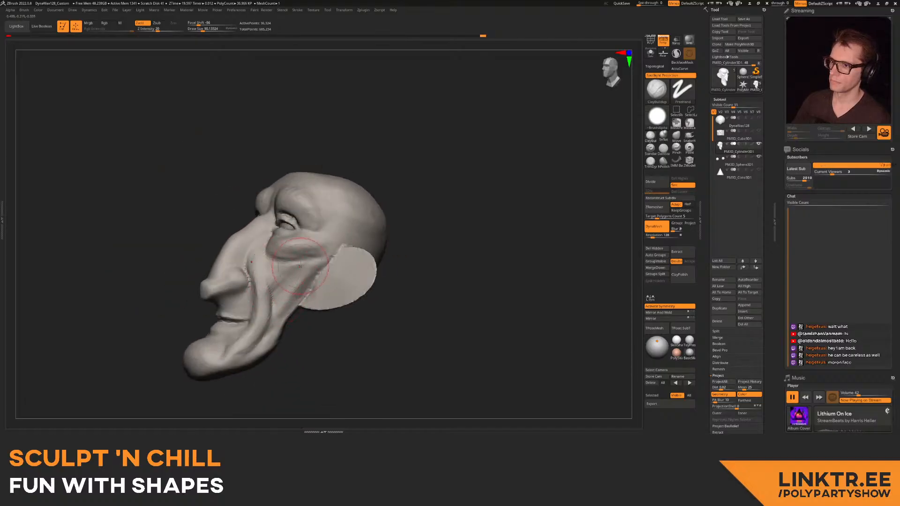
pyautogui.moveTo(273, 328); pyautogui.dragTo(261, 342)
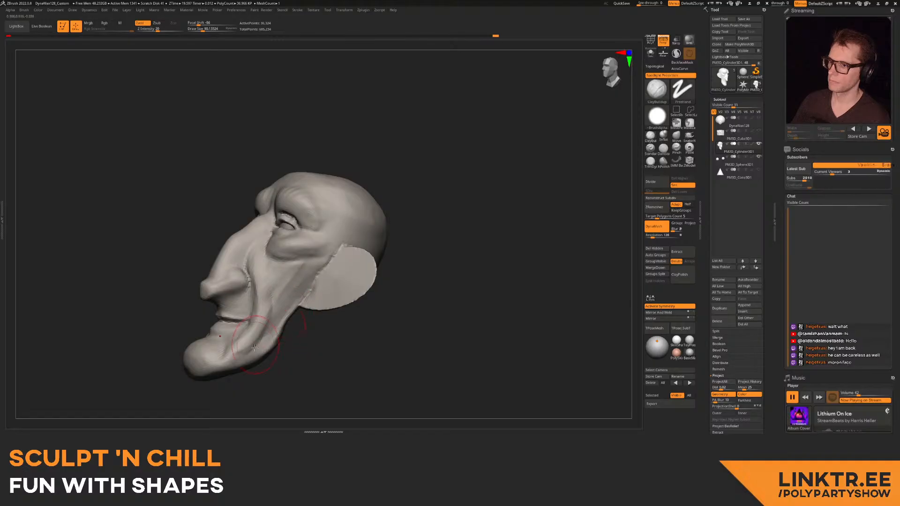
pyautogui.moveTo(294, 298); pyautogui.dragTo(323, 306, button='right')
pyautogui.moveTo(323, 307)
pyautogui.keyDown('ctrl'); pyautogui.mouseDown(button='right')
pyautogui.moveTo(285, 284)
pyautogui.moveTo(300, 254)
pyautogui.moveTo(323, 281)
pyautogui.moveTo(314, 276)
pyautogui.moveTo(344, 262)
pyautogui.moveTo(372, 215)
pyautogui.moveTo(323, 217)
pyautogui.moveTo(328, 210)
pyautogui.mouseUp(button='right'); pyautogui.keyUp('ctrl')
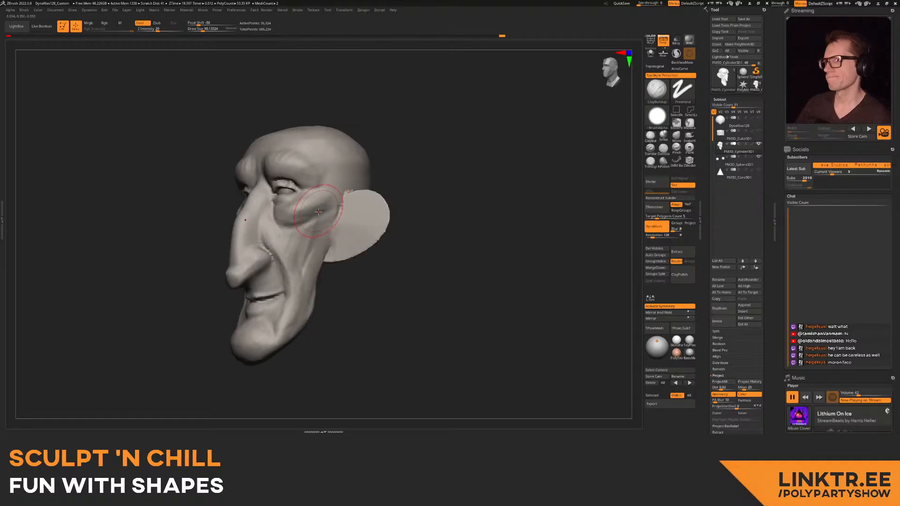
# - Reshape the ears and the adjoining sides of the head with the Move brush
pyautogui.press('[')
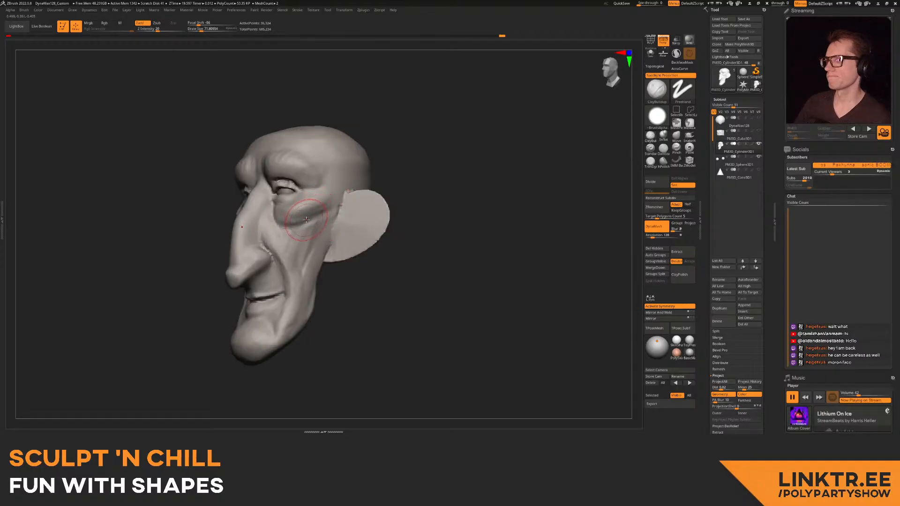
pyautogui.moveTo(488, 154); pyautogui.dragTo(536, 147, button='right')
pyautogui.click(678, 137)
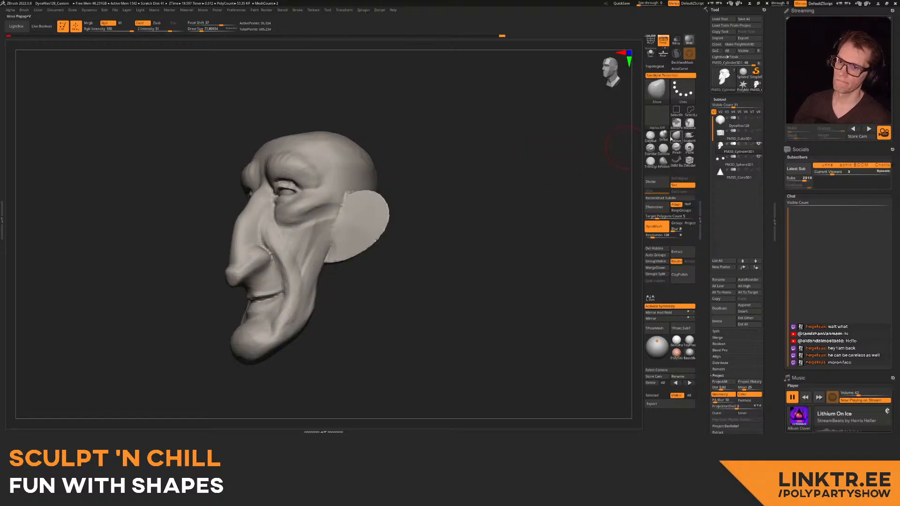
pyautogui.moveTo(344, 203); pyautogui.dragTo(352, 219, button='right')
pyautogui.moveTo(352, 210); pyautogui.dragTo(351, 210)
pyautogui.moveTo(351, 209); pyautogui.dragTo(354, 198)
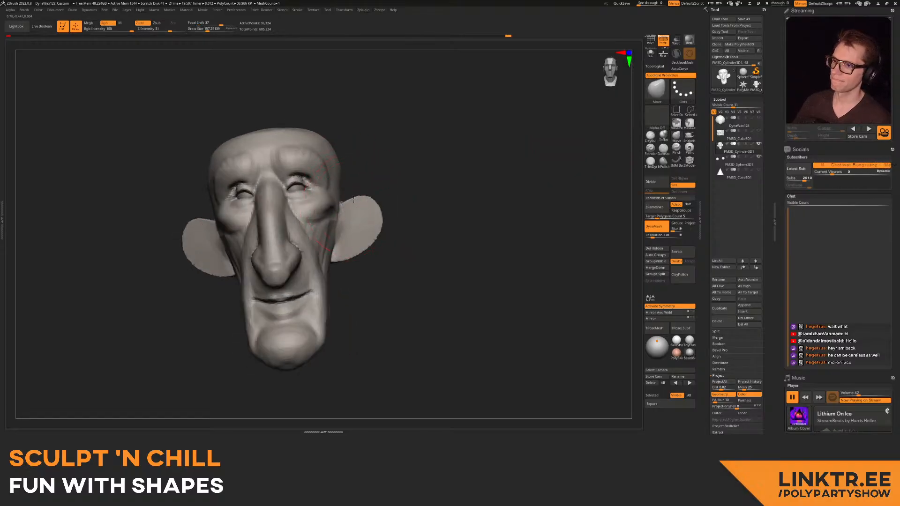
pyautogui.moveTo(366, 244); pyautogui.dragTo(361, 222, button='right')
pyautogui.press('shift')
pyautogui.moveTo(341, 271)
pyautogui.mouseDown(button='right')
pyautogui.moveTo(352, 227)
pyautogui.moveTo(356, 235)
pyautogui.moveTo(346, 238)
pyautogui.moveTo(318, 222)
pyautogui.moveTo(315, 257)
pyautogui.mouseUp(button='right')
# - Pull the mouth corners and cheeks into a fuller smile with the Move brush
pyautogui.moveTo(315, 257)
pyautogui.keyDown('ctrl'); pyautogui.mouseDown(button='right')
pyautogui.moveTo(321, 272)
pyautogui.moveTo(356, 256)
pyautogui.mouseUp(button='right'); pyautogui.keyUp('ctrl')
pyautogui.press('s')
pyautogui.moveTo(356, 256); pyautogui.dragTo(354, 255)
pyautogui.moveTo(354, 255); pyautogui.dragTo(259, 265, button='right')
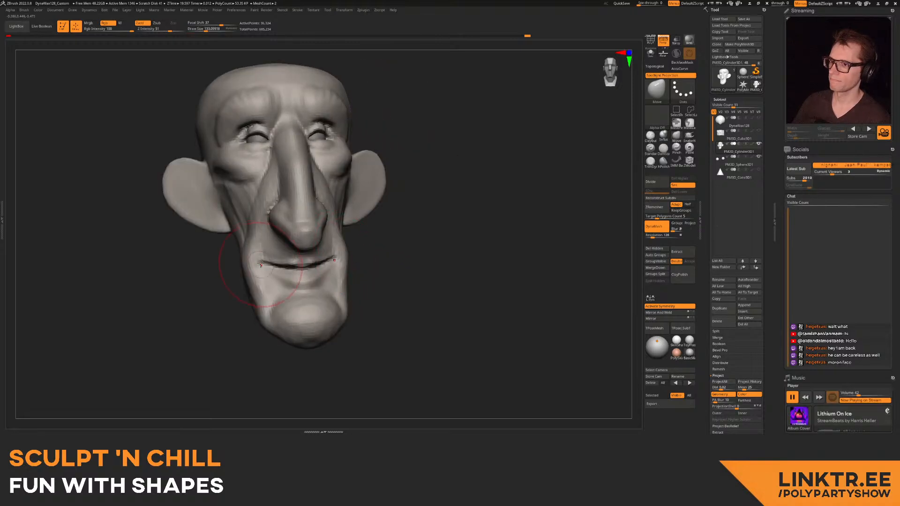
pyautogui.moveTo(245, 245); pyautogui.dragTo(252, 248)
pyautogui.keyDown('ctrl'); pyautogui.moveTo(253, 276); pyautogui.dragTo(236, 206, button='right'); pyautogui.keyUp('ctrl')
pyautogui.press(']')
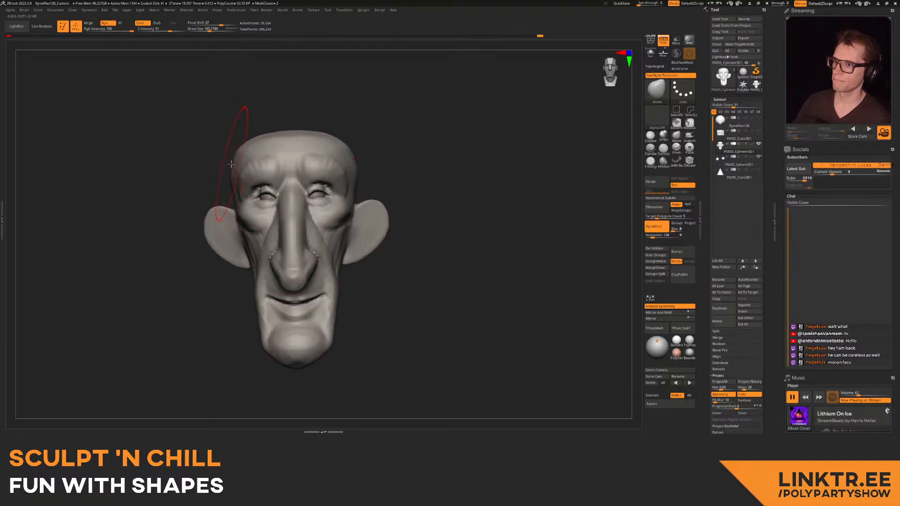
# - Carve the inner contour lines of the ear with the DamStandard brush
pyautogui.moveTo(247, 169)
pyautogui.mouseDown(button='right')
pyautogui.moveTo(245, 212)
pyautogui.moveTo(250, 193)
pyautogui.moveTo(252, 201)
pyautogui.moveTo(301, 181)
pyautogui.moveTo(362, 201)
pyautogui.moveTo(330, 208)
pyautogui.moveTo(342, 217)
pyautogui.moveTo(371, 216)
pyautogui.moveTo(602, 131)
pyautogui.mouseUp(button='right')
pyautogui.press('[')
pyautogui.click(662, 153)
pyautogui.moveTo(412, 185)
pyautogui.keyDown('ctrl'); pyautogui.mouseDown(button='right')
pyautogui.moveTo(398, 211)
pyautogui.moveTo(357, 203)
pyautogui.moveTo(349, 218)
pyautogui.mouseUp(button='right'); pyautogui.keyUp('ctrl')
pyautogui.press('s')
pyautogui.moveTo(349, 217); pyautogui.dragTo(333, 225)
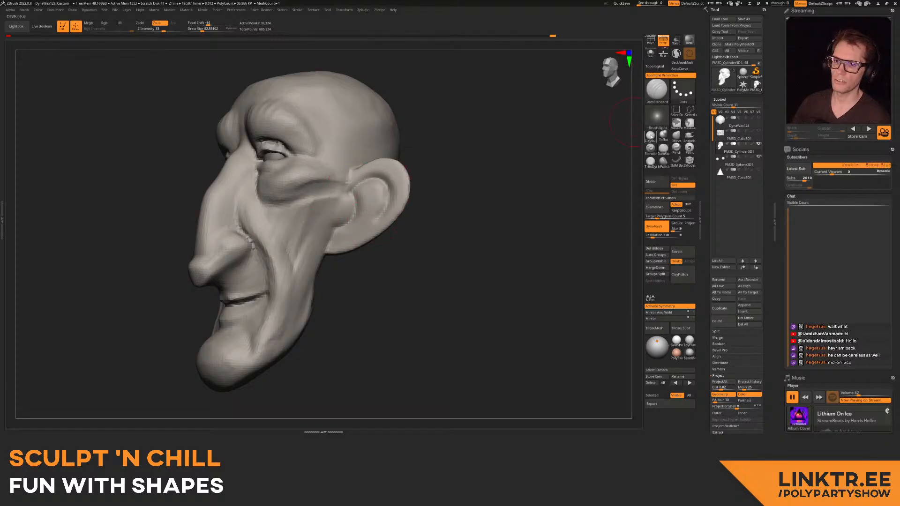
# - Build up the ear's rim and inner volume with the ClayBuildup brush
pyautogui.click(653, 136)
pyautogui.keyDown('ctrl'); pyautogui.moveTo(372, 184); pyautogui.dragTo(367, 201, button='right'); pyautogui.keyUp('ctrl')
pyautogui.press('s')
pyautogui.moveTo(362, 206); pyautogui.dragTo(368, 216)
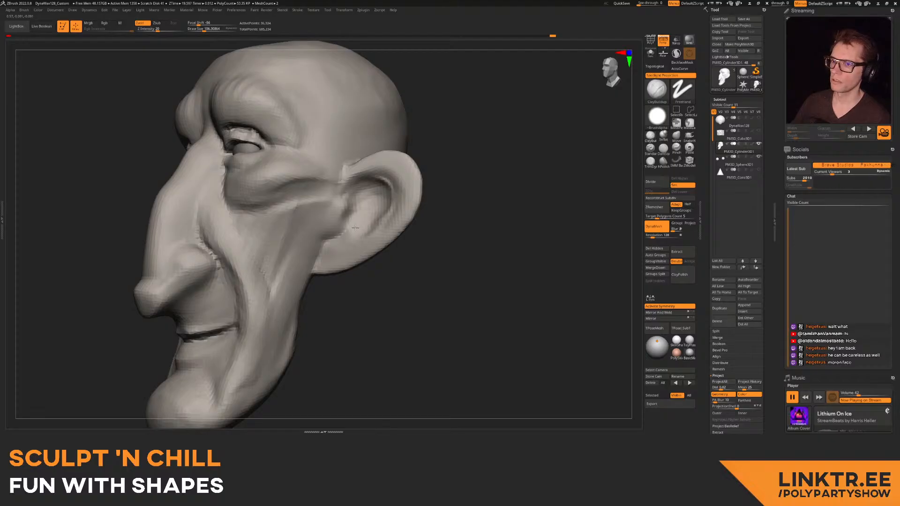
pyautogui.moveTo(317, 255); pyautogui.dragTo(347, 228, button='right')
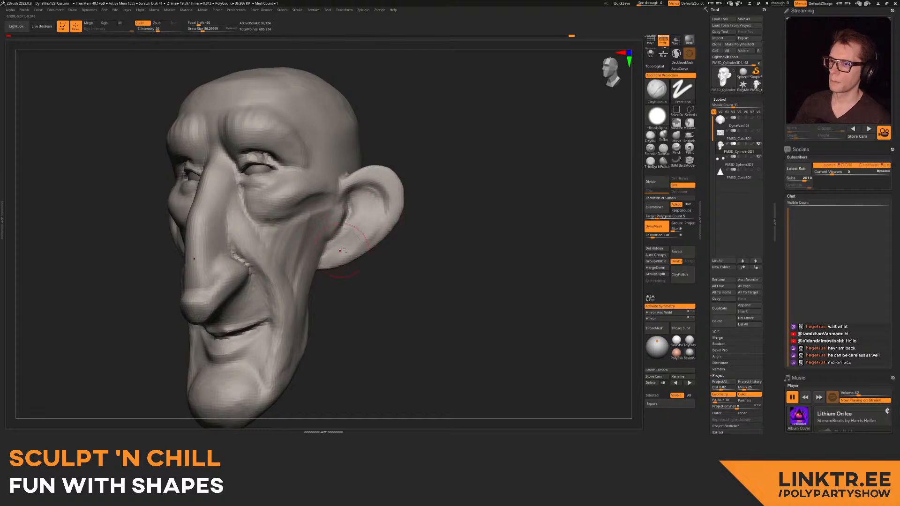
# - Refine the earlobe and its transition into the jaw using a smaller ClayBuildup brush
pyautogui.moveTo(343, 250); pyautogui.dragTo(341, 227, button='right')
pyautogui.press('s')
pyautogui.moveTo(342, 228); pyautogui.dragTo(340, 228)
pyautogui.moveTo(339, 229)
pyautogui.mouseDown(button='right')
pyautogui.moveTo(346, 250)
pyautogui.moveTo(347, 211)
pyautogui.moveTo(331, 201)
pyautogui.moveTo(361, 197)
pyautogui.moveTo(275, 232)
pyautogui.moveTo(332, 179)
pyautogui.mouseUp(button='right')
pyautogui.moveTo(390, 203); pyautogui.dragTo(378, 271, button='right')
pyautogui.moveTo(378, 272)
pyautogui.keyDown('ctrl'); pyautogui.mouseDown(button='right')
pyautogui.moveTo(368, 177)
pyautogui.moveTo(366, 248)
pyautogui.moveTo(352, 207)
pyautogui.moveTo(360, 203)
pyautogui.moveTo(353, 212)
pyautogui.moveTo(328, 209)
pyautogui.moveTo(370, 205)
pyautogui.mouseUp(button='right'); pyautogui.keyUp('ctrl')
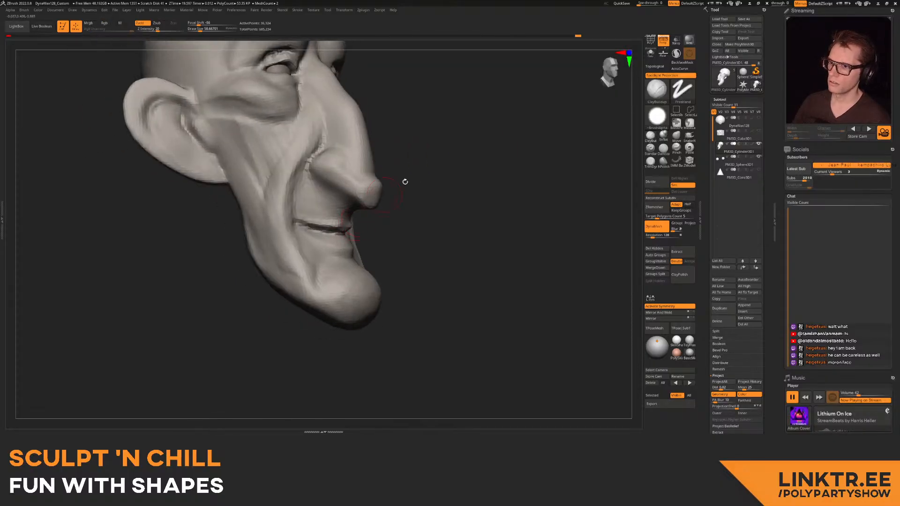
# - Reshape the lips and chin area with a large Move brush
pyautogui.press('b')
pyautogui.press('m')
pyautogui.press('v')
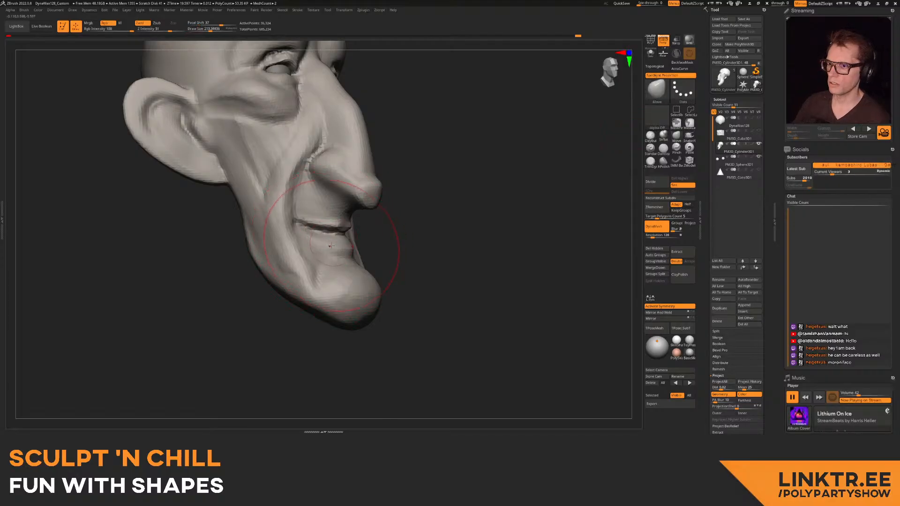
pyautogui.moveTo(331, 234); pyautogui.dragTo(346, 231)
pyautogui.moveTo(392, 205)
pyautogui.mouseDown(button='right')
pyautogui.moveTo(358, 230)
pyautogui.moveTo(365, 248)
pyautogui.mouseUp(button='right')
pyautogui.press('s')
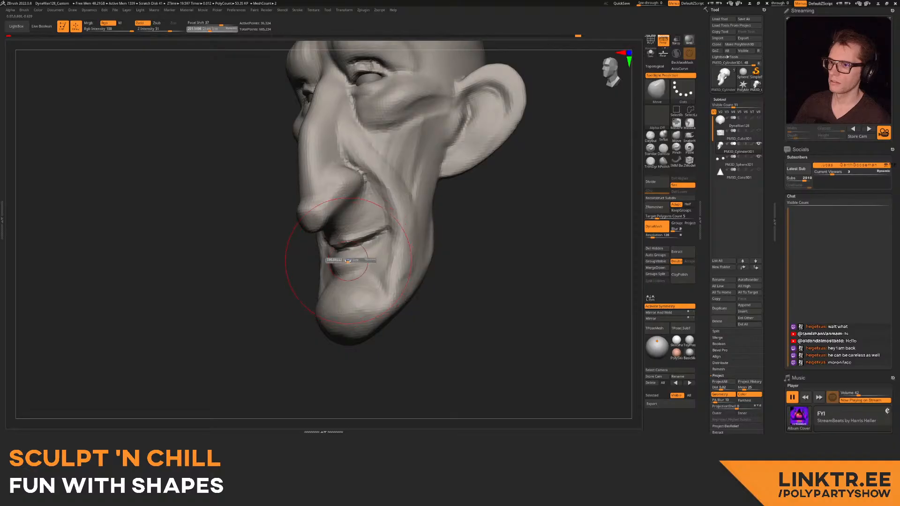
pyautogui.moveTo(349, 262); pyautogui.dragTo(343, 262)
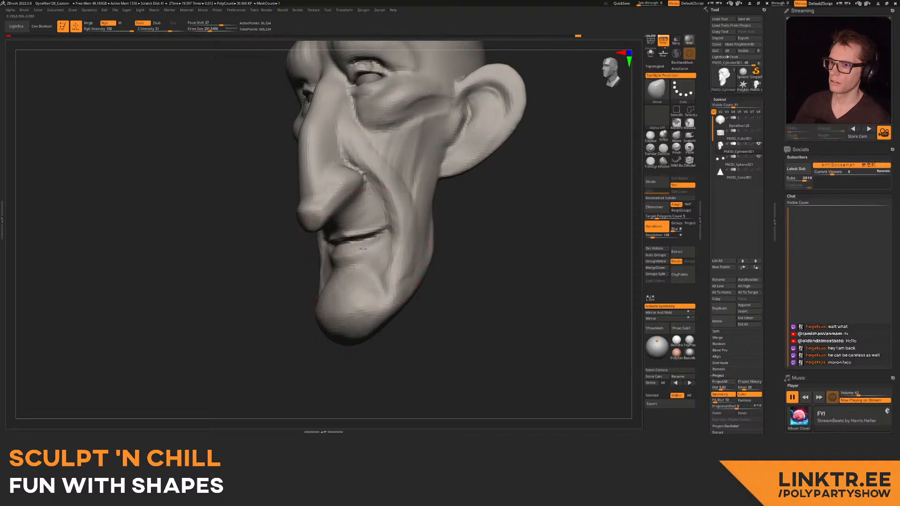
# - Adjust the mouth corner and the cheek fold beside it with the Move brush
pyautogui.moveTo(386, 238); pyautogui.dragTo(376, 235, button='right')
pyautogui.press('[')
pyautogui.moveTo(395, 228); pyautogui.dragTo(397, 226)
pyautogui.moveTo(399, 224)
pyautogui.mouseDown(button='right')
pyautogui.moveTo(410, 209)
pyautogui.moveTo(309, 238)
pyautogui.moveTo(375, 237)
pyautogui.mouseUp(button='right')
pyautogui.press(']')
pyautogui.keyDown('shift'); pyautogui.moveTo(375, 237); pyautogui.dragTo(323, 256, button='right'); pyautogui.keyUp('shift')
pyautogui.moveTo(323, 256)
pyautogui.keyDown('ctrl'); pyautogui.mouseDown(button='right')
pyautogui.moveTo(368, 222)
pyautogui.moveTo(326, 252)
pyautogui.mouseUp(button='right'); pyautogui.keyUp('ctrl')
pyautogui.keyDown('alt'); pyautogui.moveTo(326, 252); pyautogui.dragTo(340, 239, button='right'); pyautogui.keyUp('alt')
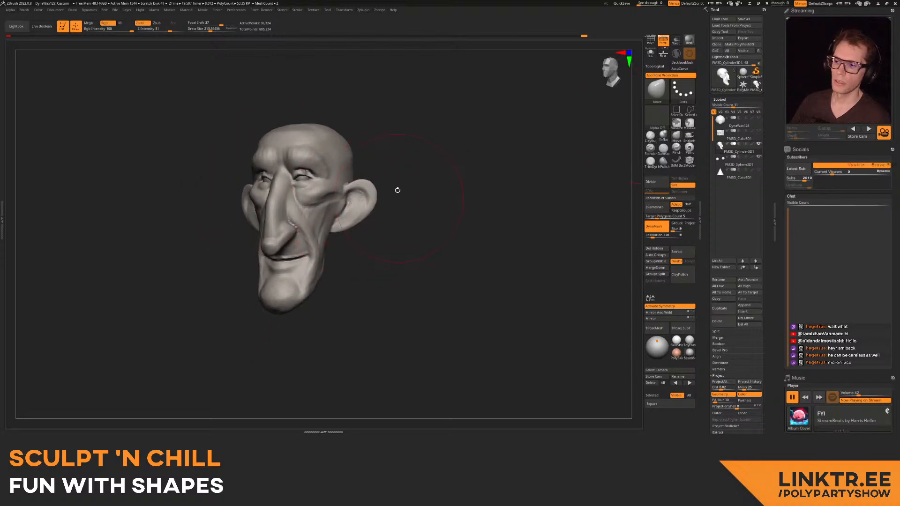
# - Merge the eye spheres down into the cylinder head subtool
pyautogui.keyDown('ctrl'); pyautogui.moveTo(404, 164); pyautogui.dragTo(411, 180, button='right'); pyautogui.keyUp('ctrl')
pyautogui.click(655, 268)
pyautogui.click(622, 281)
# - Make the cone the active subtool, hide the cylinder head and frame the cone from the front
pyautogui.click(721, 161)
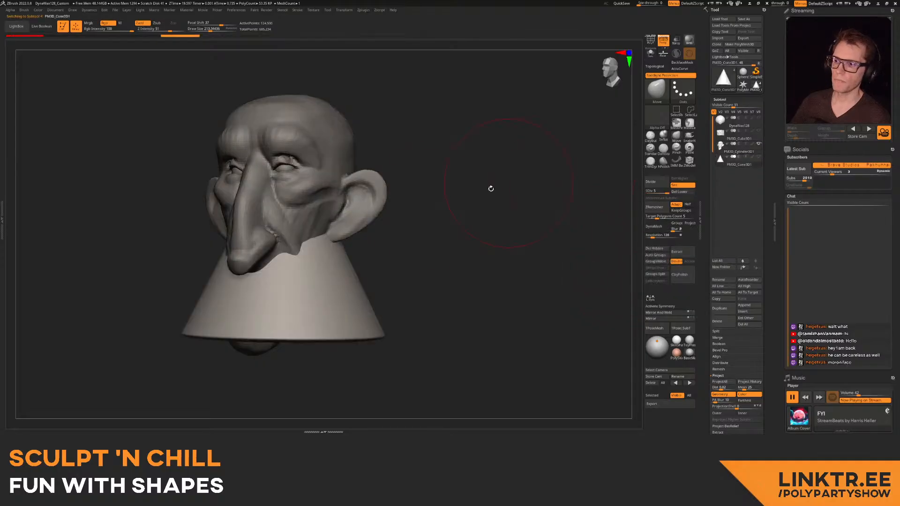
pyautogui.moveTo(516, 181); pyautogui.dragTo(669, 154)
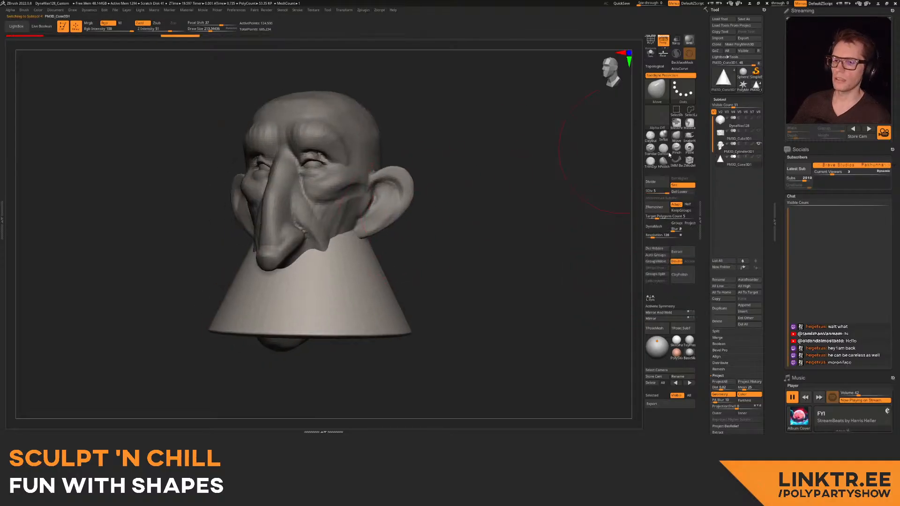
pyautogui.click(758, 144)
pyautogui.press('f')
pyautogui.moveTo(404, 221)
pyautogui.keyDown('shift'); pyautogui.mouseDown()
pyautogui.moveTo(373, 227)
pyautogui.moveTo(390, 227)
pyautogui.mouseUp(); pyautogui.keyUp('shift')
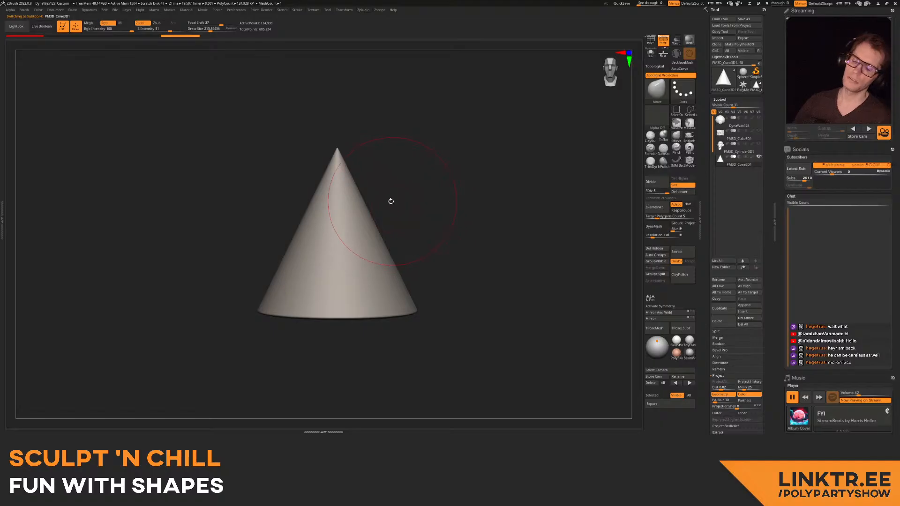
# - Carve a horizontal brow line, two slanting nose lines and a curved mouth on the cone with DamStandard and symmetry
pyautogui.press('s')
pyautogui.moveTo(335, 235); pyautogui.dragTo(326, 235)
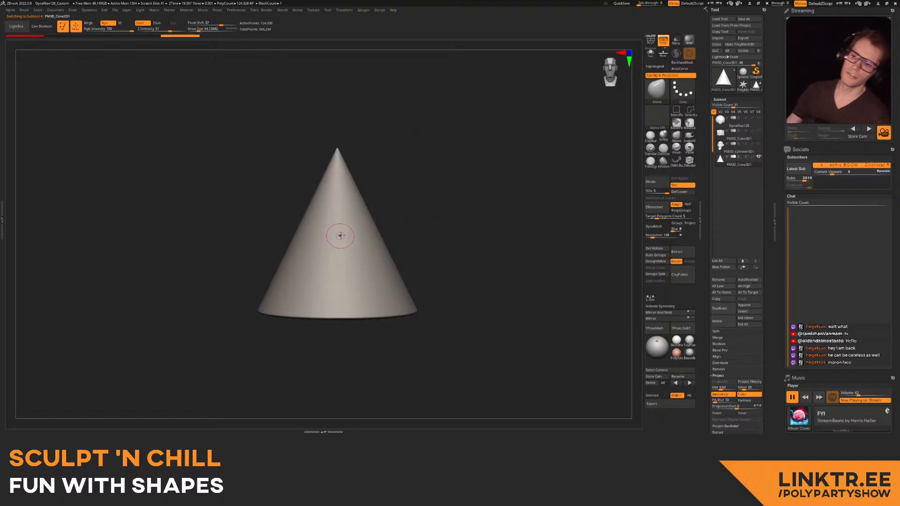
pyautogui.click(663, 148)
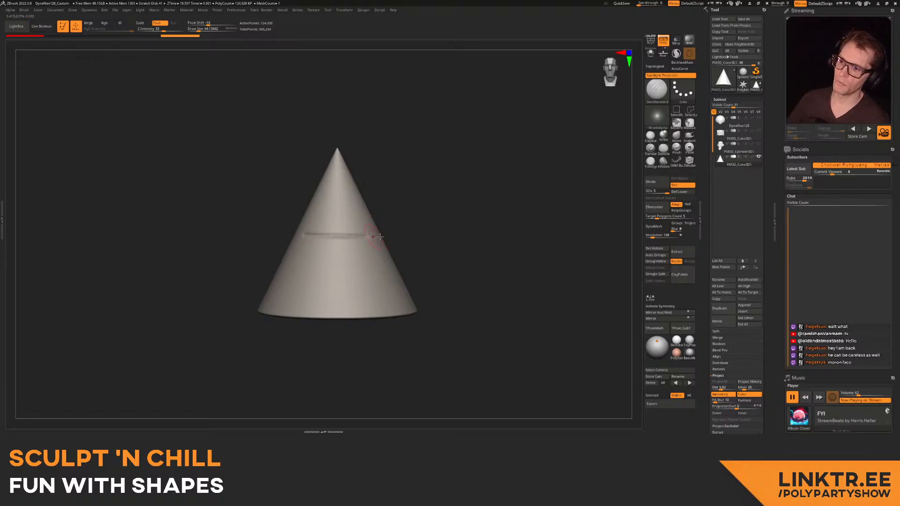
pyautogui.press('x')
pyautogui.moveTo(351, 231)
pyautogui.mouseDown()
pyautogui.moveTo(339, 232)
pyautogui.moveTo(319, 277)
pyautogui.mouseUp()
pyautogui.hotkey('ctrl', 'z')
pyautogui.hotkey('ctrl', 'z')
pyautogui.moveTo(330, 237); pyautogui.dragTo(312, 285)
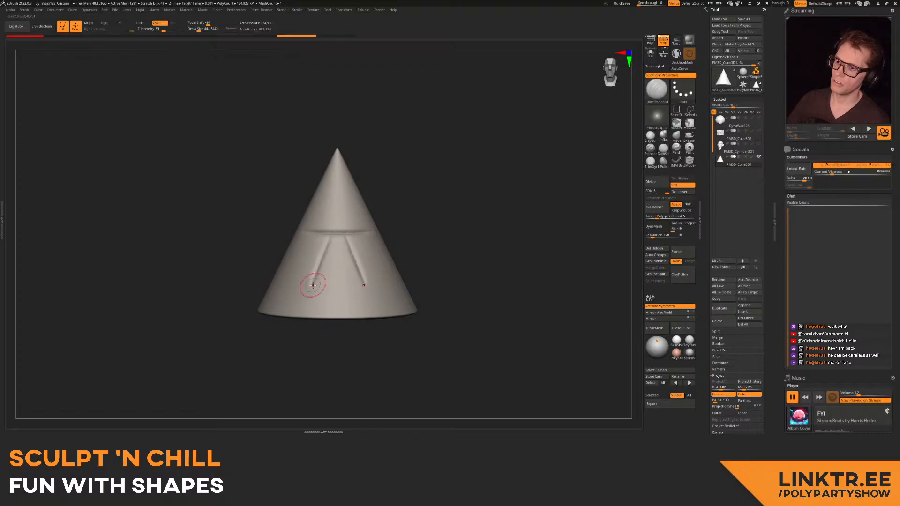
pyautogui.keyDown('alt'); pyautogui.moveTo(329, 260); pyautogui.dragTo(281, 279, button='right'); pyautogui.keyUp('alt')
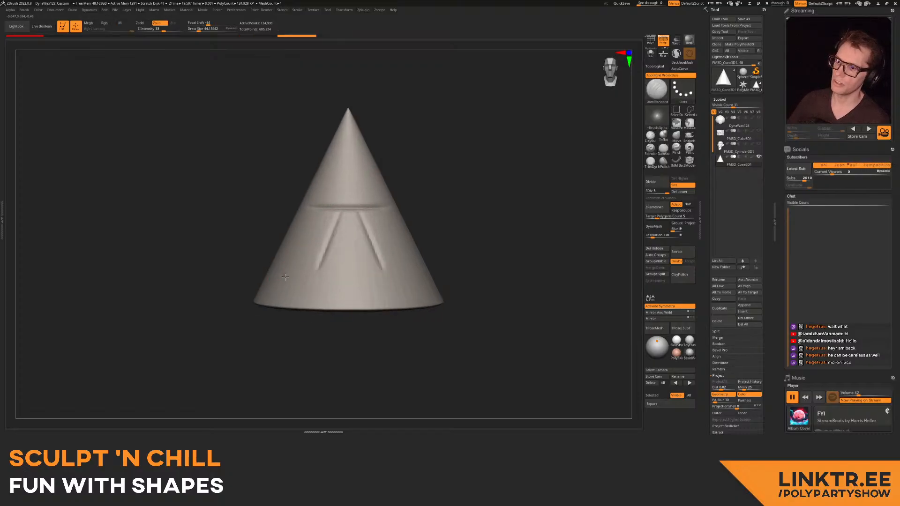
pyautogui.moveTo(279, 282); pyautogui.dragTo(416, 284)
# - Carve a brow line, narrow nose and small mouth on the other side of the cone, oriented with its tip down
pyautogui.moveTo(399, 254); pyautogui.dragTo(321, 195, button='right')
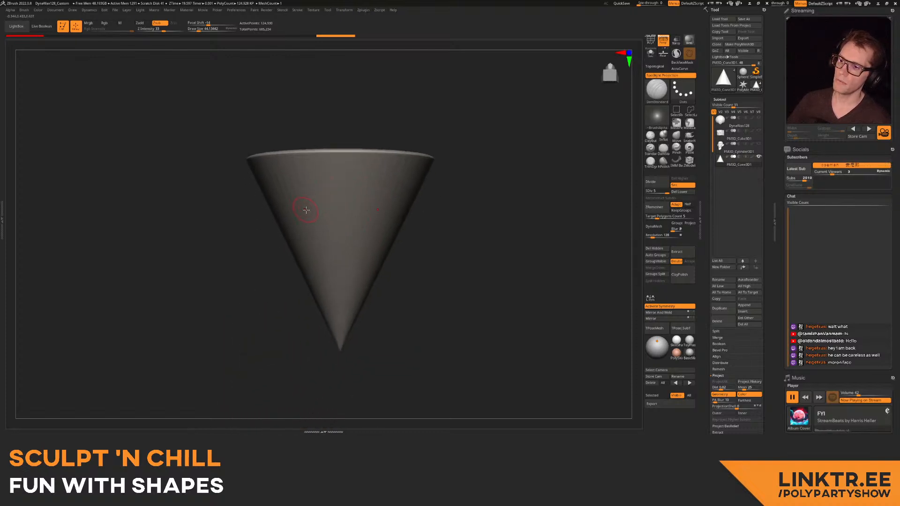
pyautogui.moveTo(302, 207); pyautogui.dragTo(389, 208)
pyautogui.hotkey('ctrl', 'z')
pyautogui.moveTo(288, 206); pyautogui.dragTo(392, 208)
pyautogui.moveTo(326, 266)
pyautogui.mouseDown()
pyautogui.moveTo(330, 228)
pyautogui.moveTo(323, 272)
pyautogui.moveTo(418, 269)
pyautogui.moveTo(241, 391)
pyautogui.mouseUp()
pyautogui.hotkey('ctrl', 'z')
pyautogui.hotkey('ctrl', 'z')
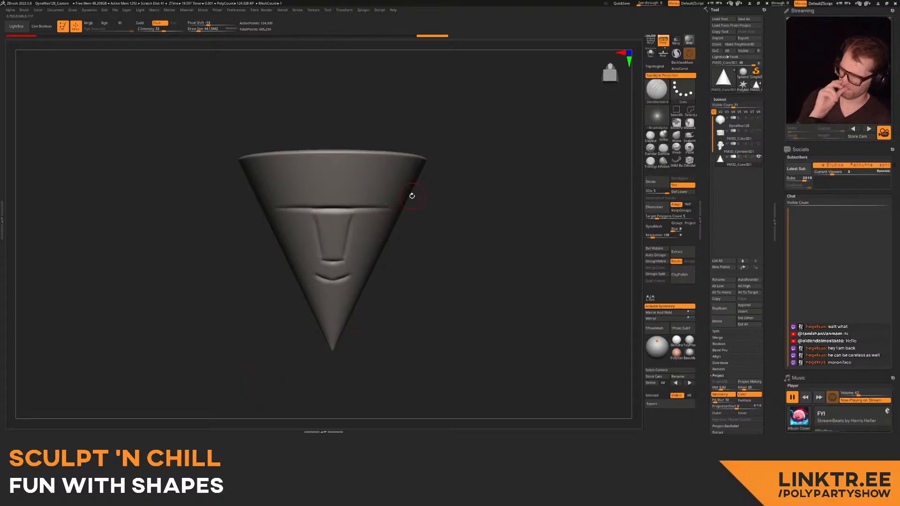
pyautogui.moveTo(419, 230); pyautogui.dragTo(400, 236)
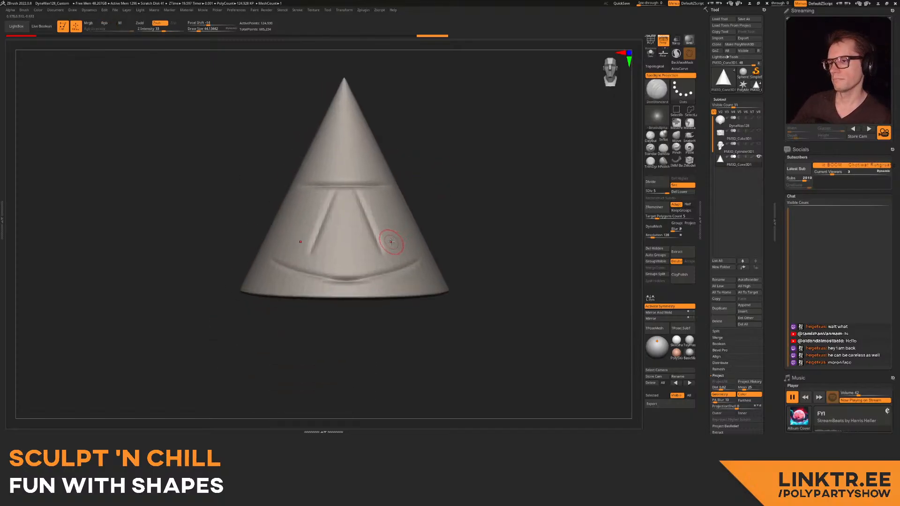
# - Delete the cone's lower subdivision levels and convert it to DynaMesh at resolution 128
pyautogui.moveTo(388, 240); pyautogui.dragTo(388, 193, button='right')
pyautogui.moveTo(407, 211); pyautogui.dragTo(396, 237, button='right')
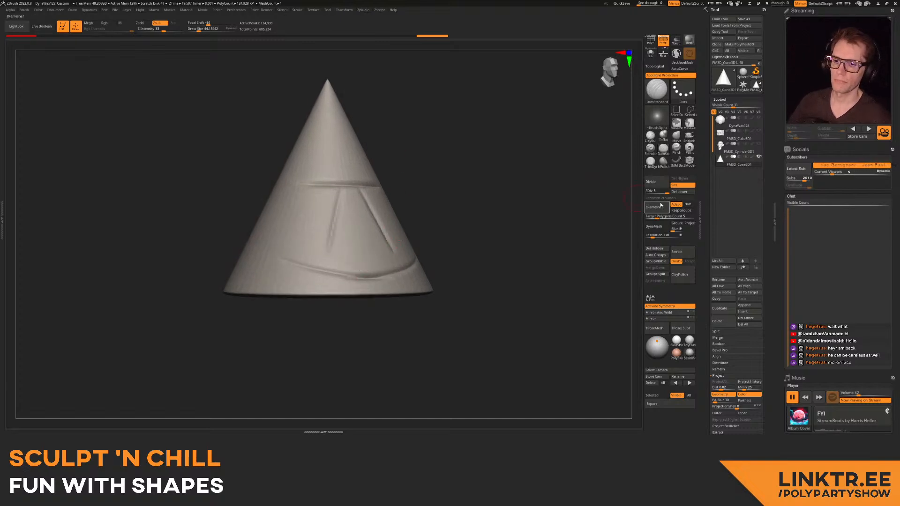
pyautogui.click(685, 193)
pyautogui.click(658, 227)
# - Enlarge the DamStandard brush and deepen the brow line across the cone's face
pyautogui.moveTo(460, 197); pyautogui.dragTo(463, 236, button='right')
pyautogui.moveTo(327, 205); pyautogui.dragTo(324, 206, button='right')
pyautogui.keyDown('ctrl'); pyautogui.moveTo(324, 206); pyautogui.dragTo(319, 234, button='right'); pyautogui.keyUp('ctrl')
pyautogui.press(']')
pyautogui.press(']')
pyautogui.press(']')
pyautogui.press(']')
pyautogui.press(']')
pyautogui.press(']')
pyautogui.moveTo(307, 194); pyautogui.dragTo(405, 193)
pyautogui.moveTo(325, 190)
pyautogui.mouseDown(button='right')
pyautogui.moveTo(337, 193)
pyautogui.moveTo(326, 199)
pyautogui.mouseUp(button='right')
pyautogui.press('s')
pyautogui.moveTo(326, 199); pyautogui.dragTo(317, 199)
# - Cut the brow groove into a deep, tapered recess for the eyes
pyautogui.moveTo(404, 187)
pyautogui.mouseDown(button='right')
pyautogui.moveTo(365, 189)
pyautogui.moveTo(376, 172)
pyautogui.moveTo(232, 215)
pyautogui.mouseUp(button='right')
pyautogui.keyDown('shift'); pyautogui.moveTo(233, 215); pyautogui.dragTo(175, 264); pyautogui.keyUp('shift')
pyautogui.moveTo(235, 291)
pyautogui.mouseDown(button='right')
pyautogui.moveTo(310, 233)
pyautogui.moveTo(263, 193)
pyautogui.moveTo(230, 206)
pyautogui.mouseUp(button='right')
pyautogui.moveTo(230, 206); pyautogui.dragTo(264, 203, button='right')
pyautogui.press('s')
pyautogui.moveTo(264, 204); pyautogui.dragTo(261, 204)
pyautogui.moveTo(261, 203); pyautogui.dragTo(239, 204, button='right')
pyautogui.press('s')
pyautogui.moveTo(239, 204); pyautogui.dragTo(246, 203)
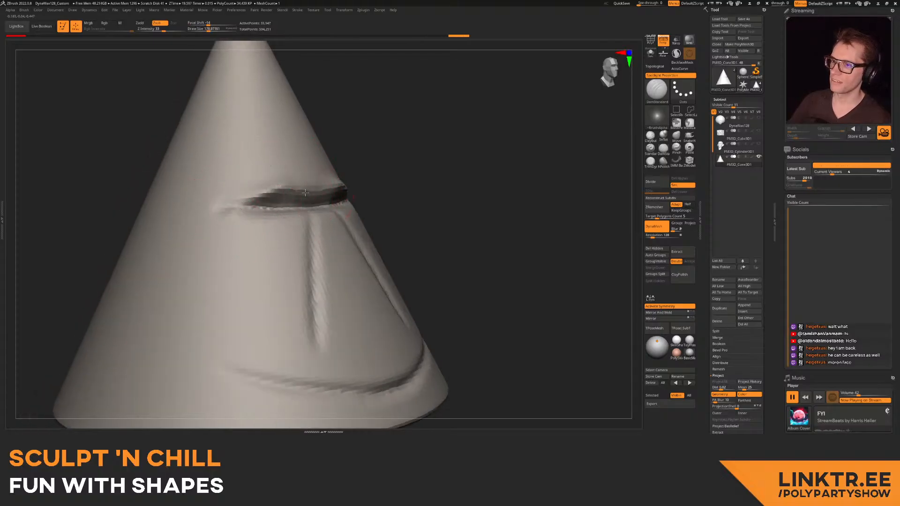
pyautogui.moveTo(331, 199); pyautogui.dragTo(241, 224, button='right')
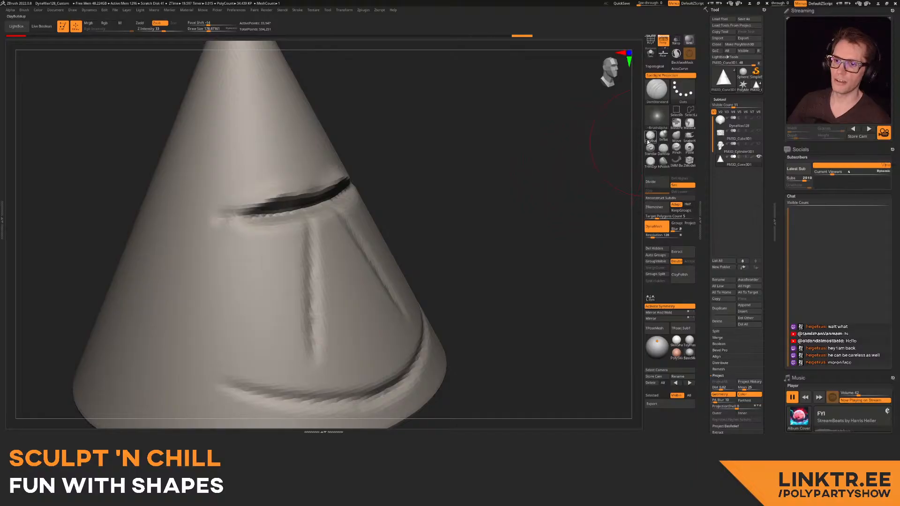
# - Carve the hollow and folds beside the nose with the ClayBuildup brush
pyautogui.click(650, 136)
pyautogui.moveTo(379, 207); pyautogui.dragTo(341, 217, button='right')
pyautogui.press('s')
pyautogui.moveTo(265, 206); pyautogui.dragTo(273, 211)
pyautogui.moveTo(268, 221)
pyautogui.mouseDown()
pyautogui.moveTo(235, 335)
pyautogui.moveTo(267, 227)
pyautogui.moveTo(219, 334)
pyautogui.moveTo(249, 235)
pyautogui.moveTo(211, 326)
pyautogui.mouseUp()
pyautogui.moveTo(181, 317)
pyautogui.mouseDown(button='right')
pyautogui.moveTo(201, 261)
pyautogui.moveTo(226, 239)
pyautogui.mouseUp(button='right')
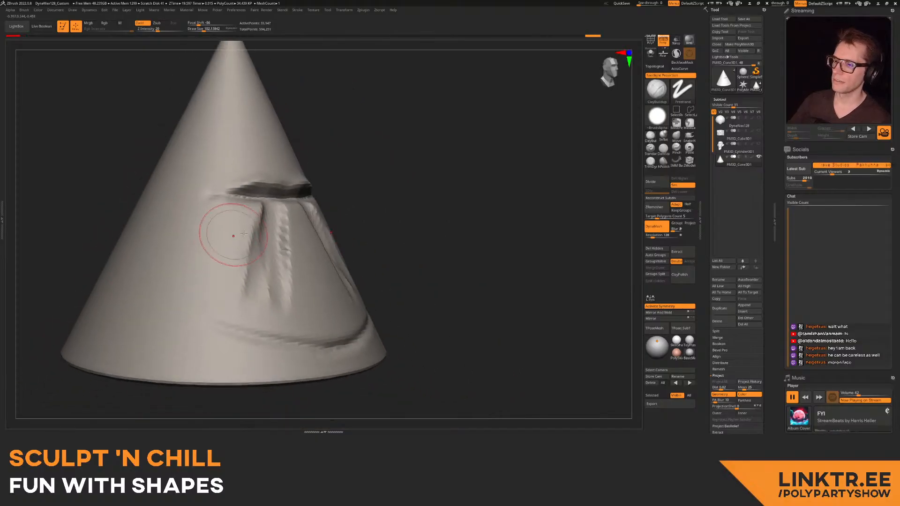
pyautogui.moveTo(247, 263); pyautogui.dragTo(242, 307)
# - Shape the cheek and under-eye area beside the nose with a smaller ClayBuildup brush
pyautogui.moveTo(313, 239)
pyautogui.mouseDown(button='right')
pyautogui.moveTo(300, 253)
pyautogui.moveTo(250, 265)
pyautogui.mouseUp(button='right')
pyautogui.press('s')
pyautogui.moveTo(249, 261); pyautogui.dragTo(245, 261)
pyautogui.moveTo(263, 244)
pyautogui.mouseDown(button='right')
pyautogui.moveTo(311, 187)
pyautogui.moveTo(271, 227)
pyautogui.mouseUp(button='right')
pyautogui.moveTo(328, 225); pyautogui.dragTo(283, 228, button='right')
pyautogui.press('s')
pyautogui.moveTo(283, 228); pyautogui.dragTo(281, 228)
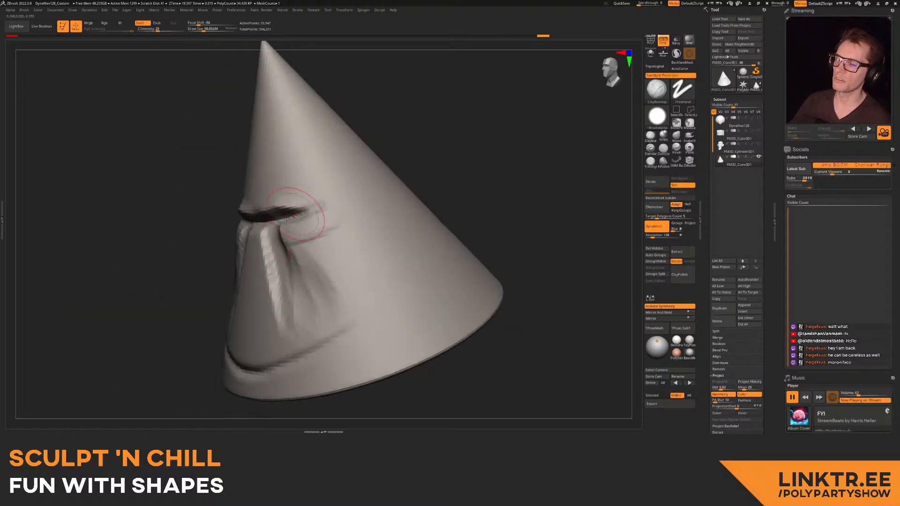
# - Build up the brow ridge and the lower lid around the eye recess with ClayBuildup
pyautogui.keyDown('ctrl'); pyautogui.moveTo(356, 187); pyautogui.dragTo(352, 141, button='right'); pyautogui.keyUp('ctrl')
pyautogui.moveTo(267, 208); pyautogui.dragTo(344, 211, button='right')
pyautogui.moveTo(286, 202)
pyautogui.keyDown('ctrl'); pyautogui.mouseDown(button='right')
pyautogui.moveTo(276, 253)
pyautogui.moveTo(243, 245)
pyautogui.mouseUp(button='right'); pyautogui.keyUp('ctrl')
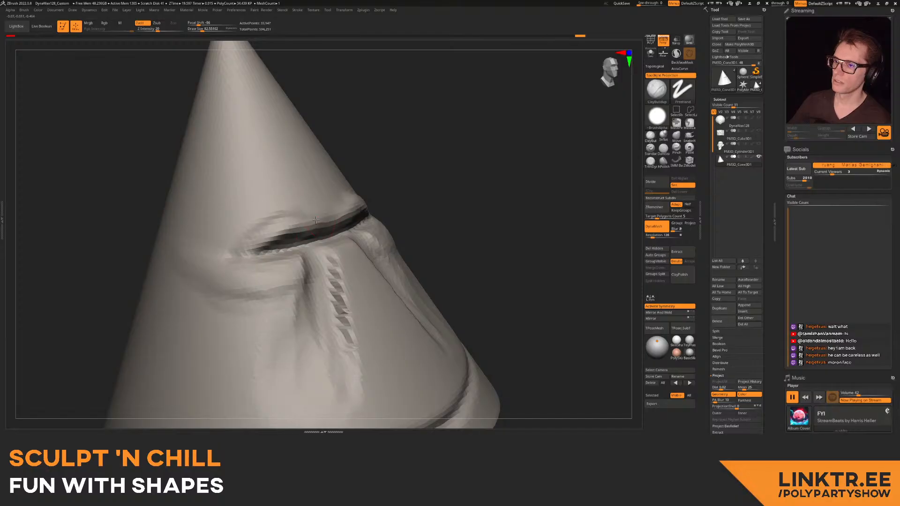
pyautogui.moveTo(248, 268); pyautogui.dragTo(284, 197, button='right')
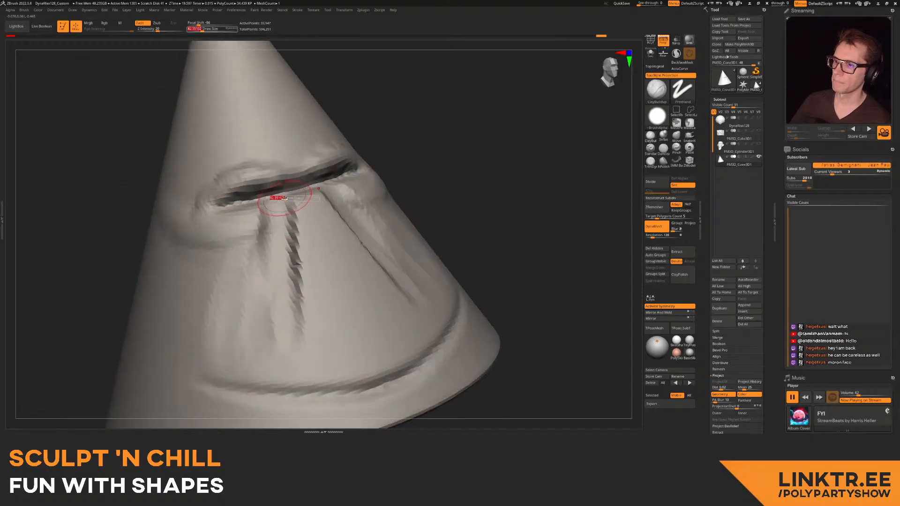
# - Build a large bulbous nose with wide nostrils between the eye recess and the mouth
pyautogui.moveTo(329, 233)
pyautogui.mouseDown()
pyautogui.moveTo(346, 310)
pyautogui.moveTo(333, 318)
pyautogui.moveTo(371, 311)
pyautogui.moveTo(349, 319)
pyautogui.moveTo(342, 263)
pyautogui.mouseUp()
pyautogui.moveTo(338, 248)
pyautogui.keyDown('ctrl'); pyautogui.mouseDown(button='right')
pyautogui.moveTo(307, 209)
pyautogui.moveTo(310, 260)
pyautogui.moveTo(307, 248)
pyautogui.mouseUp(button='right'); pyautogui.keyUp('ctrl')
pyautogui.moveTo(306, 248)
pyautogui.mouseDown()
pyautogui.moveTo(300, 263)
pyautogui.moveTo(292, 211)
pyautogui.mouseUp()
pyautogui.moveTo(291, 211)
pyautogui.mouseDown(button='right')
pyautogui.moveTo(307, 211)
pyautogui.moveTo(289, 200)
pyautogui.mouseUp(button='right')
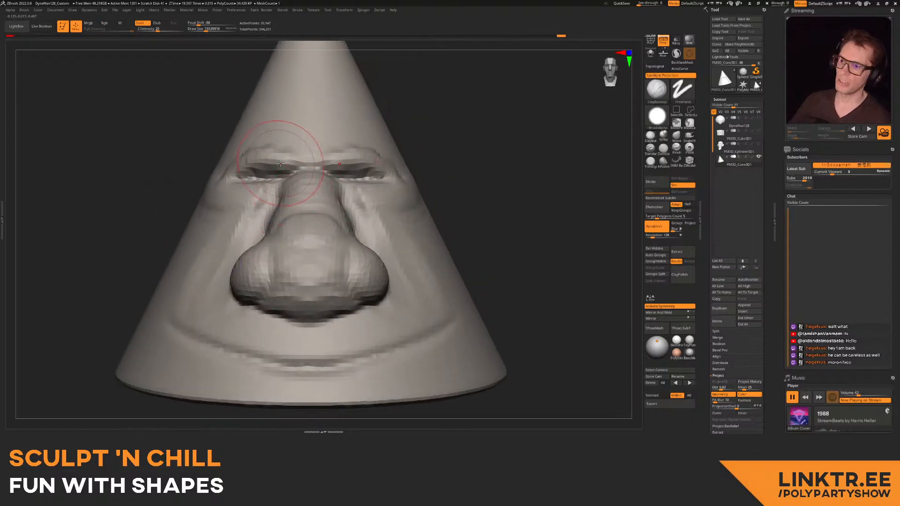
# - Refine the cheeks beside the nose, then fill and smooth the nose's bridge and tip
pyautogui.keyDown('ctrl'); pyautogui.moveTo(293, 157); pyautogui.dragTo(304, 113, button='right'); pyautogui.keyUp('ctrl')
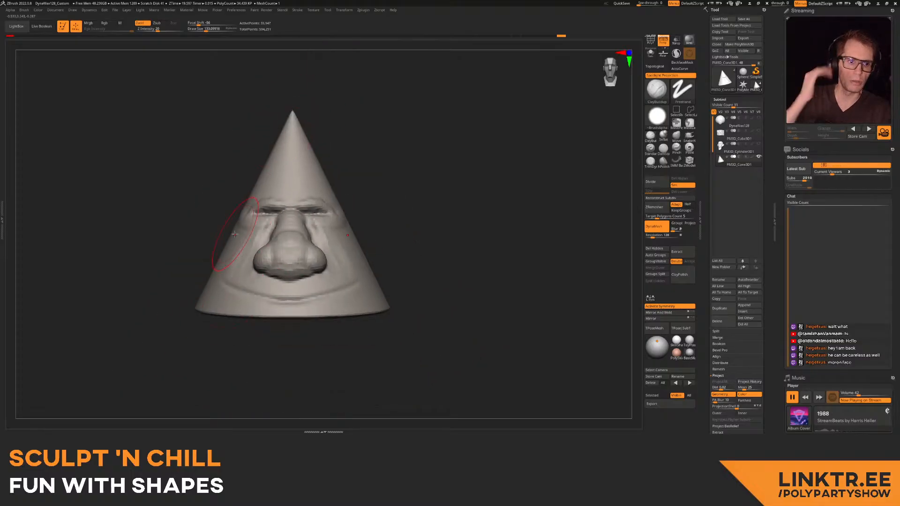
pyautogui.moveTo(277, 249)
pyautogui.keyDown('ctrl'); pyautogui.mouseDown(button='right')
pyautogui.moveTo(276, 235)
pyautogui.moveTo(300, 234)
pyautogui.moveTo(272, 239)
pyautogui.mouseUp(button='right'); pyautogui.keyUp('ctrl')
pyautogui.moveTo(276, 223); pyautogui.dragTo(261, 296)
pyautogui.keyDown('alt'); pyautogui.moveTo(301, 253); pyautogui.dragTo(301, 211, button='right'); pyautogui.keyUp('alt')
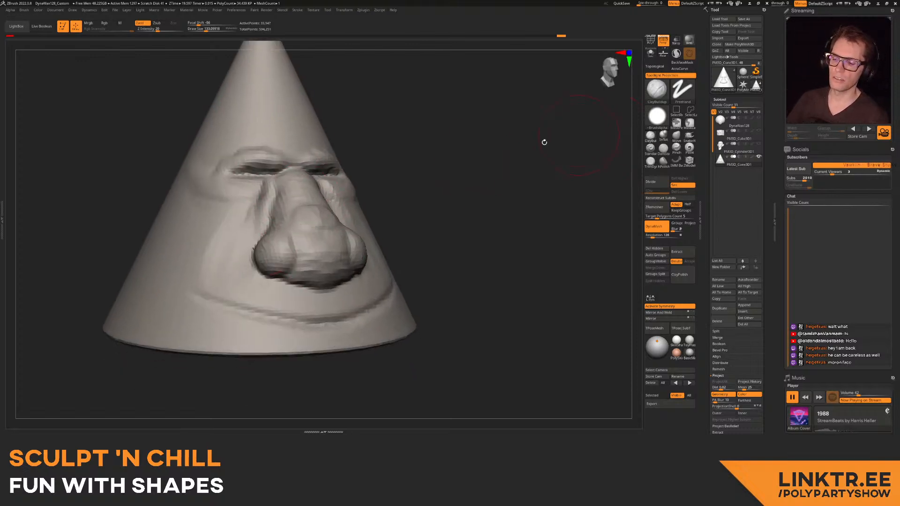
pyautogui.keyDown('shift'); pyautogui.moveTo(296, 246); pyautogui.dragTo(324, 234); pyautogui.keyUp('shift')
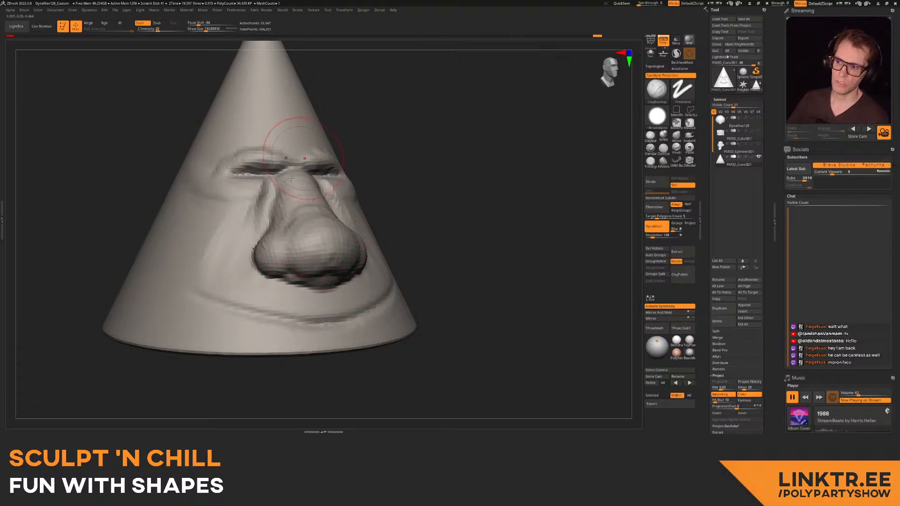
pyautogui.keyDown('shift'); pyautogui.moveTo(295, 215); pyautogui.dragTo(310, 161, button='right'); pyautogui.keyUp('shift')
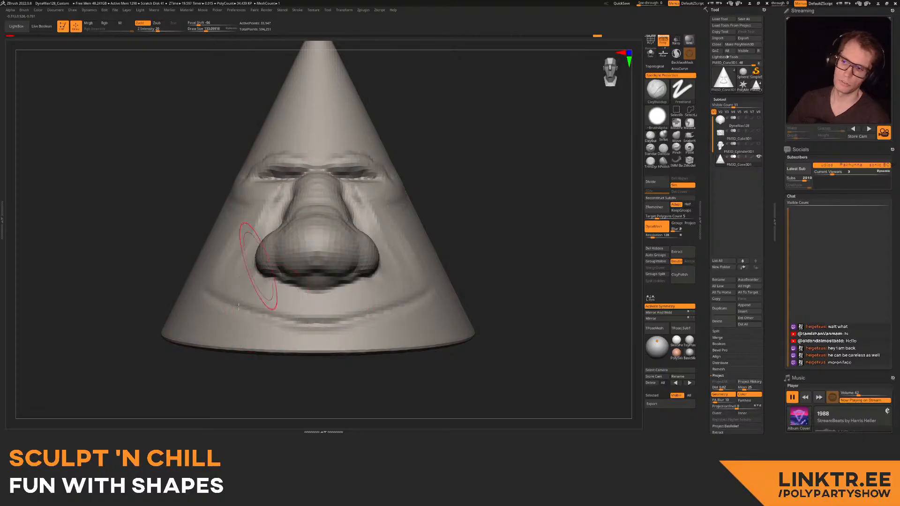
# - Refine the creases around the bulbous nose's sides and nostrils with the DamStandard brush
pyautogui.moveTo(288, 263)
pyautogui.mouseDown(button='right')
pyautogui.moveTo(375, 211)
pyautogui.moveTo(468, 187)
pyautogui.moveTo(579, 178)
pyautogui.moveTo(441, 202)
pyautogui.mouseUp(button='right')
pyautogui.press('b')
pyautogui.press('d')
pyautogui.press('s')
pyautogui.press(']')
pyautogui.moveTo(262, 239)
pyautogui.mouseDown()
pyautogui.moveTo(362, 244)
pyautogui.moveTo(412, 234)
pyautogui.mouseUp()
pyautogui.moveTo(416, 234); pyautogui.dragTo(340, 247, button='right')
pyautogui.moveTo(340, 248); pyautogui.dragTo(344, 220)
pyautogui.moveTo(354, 215); pyautogui.dragTo(510, 201, button='right')
# - Build a cheek fold running from beside the nose down past the mouth corner with a smaller ClayBuildup brush
pyautogui.click(650, 136)
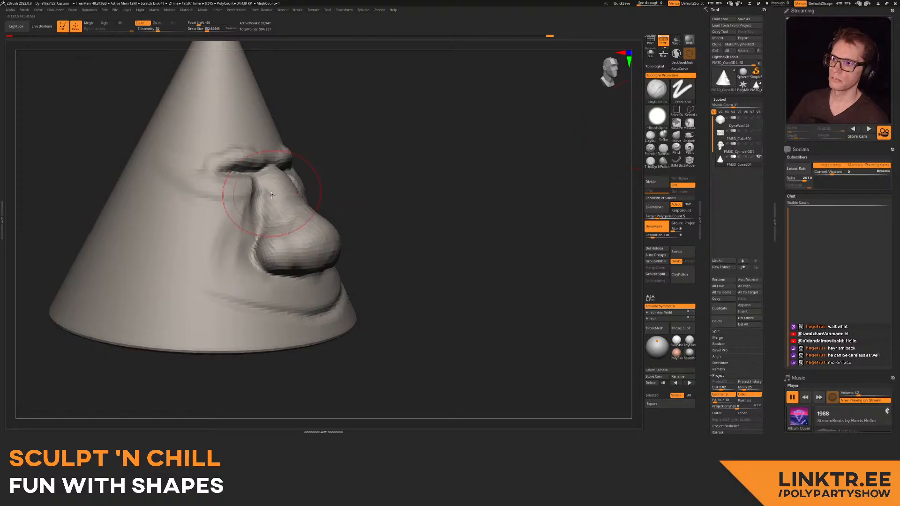
pyautogui.moveTo(281, 194); pyautogui.dragTo(241, 211, button='right')
pyautogui.press('[')
pyautogui.press('[')
pyautogui.moveTo(246, 211)
pyautogui.mouseDown()
pyautogui.moveTo(184, 292)
pyautogui.moveTo(237, 230)
pyautogui.moveTo(235, 241)
pyautogui.moveTo(230, 230)
pyautogui.moveTo(160, 299)
pyautogui.mouseUp()
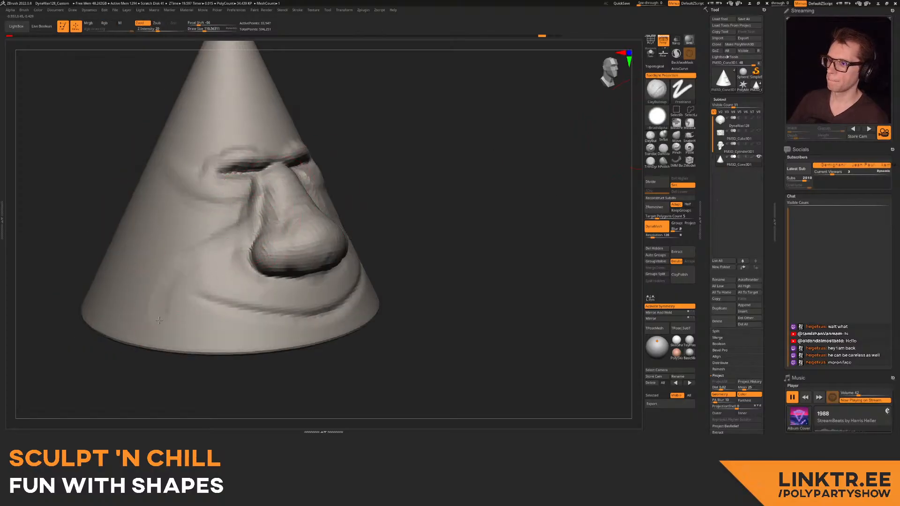
pyautogui.moveTo(254, 205); pyautogui.dragTo(144, 308)
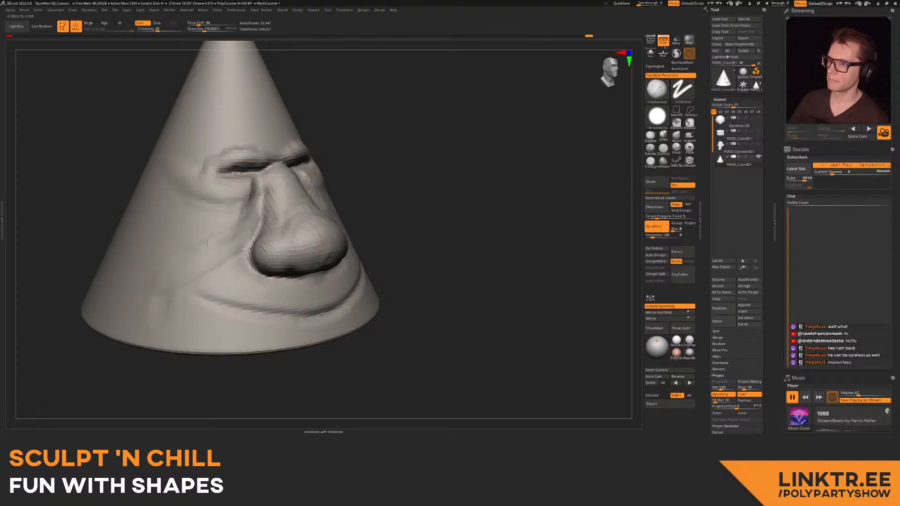
pyautogui.moveTo(221, 236); pyautogui.dragTo(161, 324)
pyautogui.moveTo(257, 203); pyautogui.dragTo(220, 251)
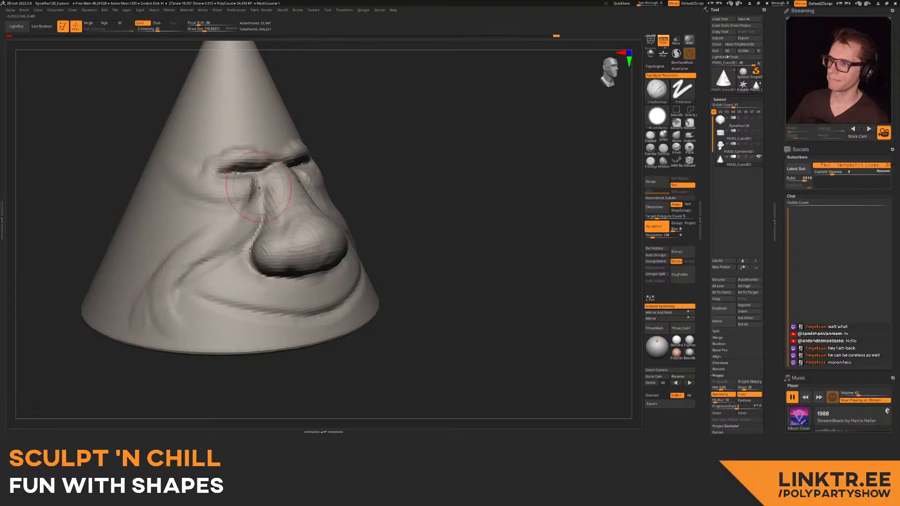
pyautogui.moveTo(259, 206); pyautogui.dragTo(191, 253)
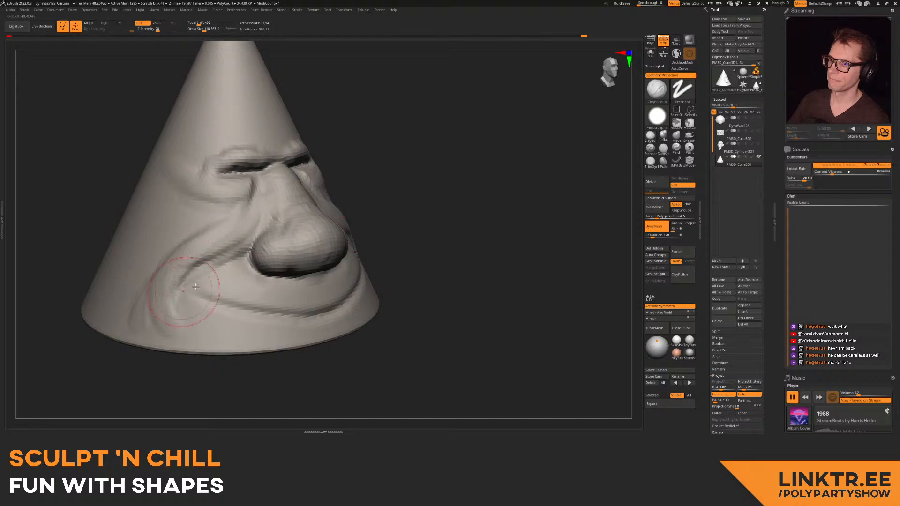
# - Carve the mouth line from the cheek fold across beneath the nose with DamStandard
pyautogui.moveTo(175, 292); pyautogui.dragTo(169, 263, button='right')
pyautogui.moveTo(324, 211); pyautogui.dragTo(268, 211, button='right')
pyautogui.moveTo(257, 296)
pyautogui.mouseDown(button='right')
pyautogui.moveTo(263, 239)
pyautogui.moveTo(312, 261)
pyautogui.moveTo(303, 246)
pyautogui.moveTo(332, 266)
pyautogui.mouseUp(button='right')
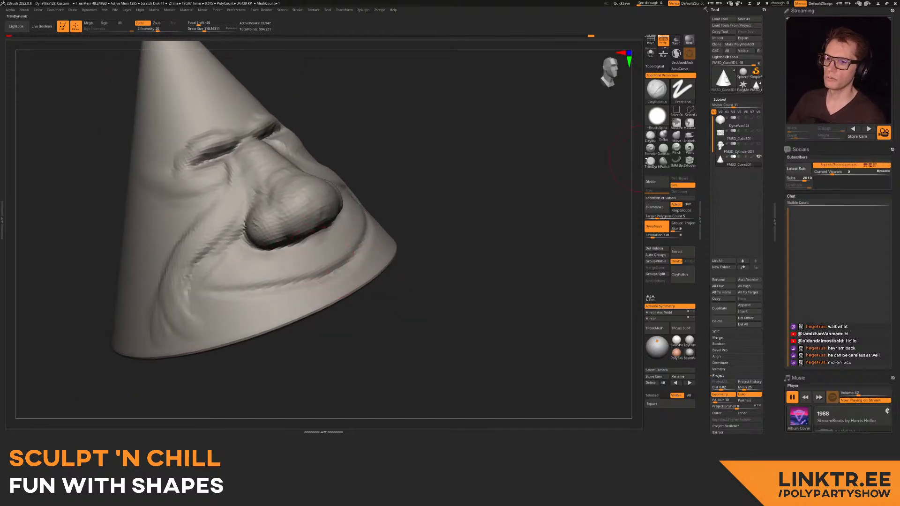
pyautogui.click(663, 147)
pyautogui.moveTo(194, 282); pyautogui.dragTo(305, 253)
pyautogui.moveTo(246, 273); pyautogui.dragTo(353, 228)
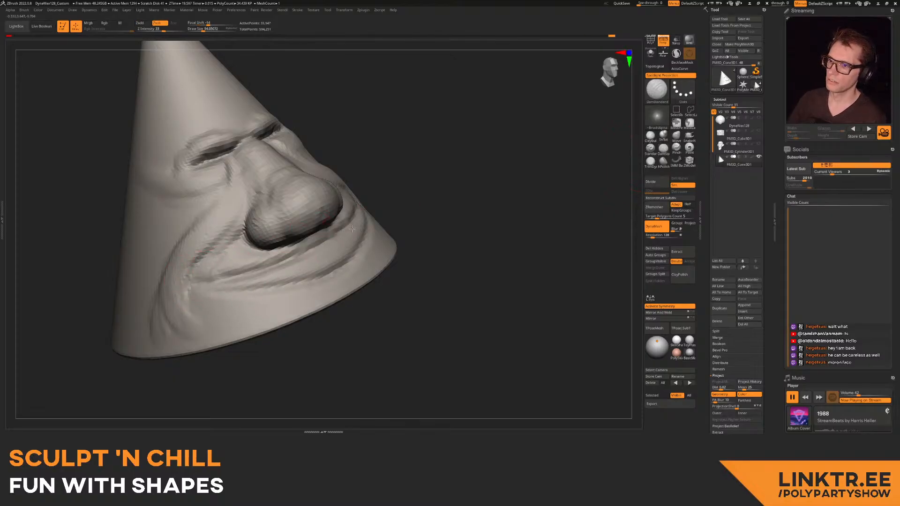
# - Deepen the crease at the mouth corner where it meets the cheek fold
pyautogui.moveTo(241, 263); pyautogui.dragTo(248, 239, button='right')
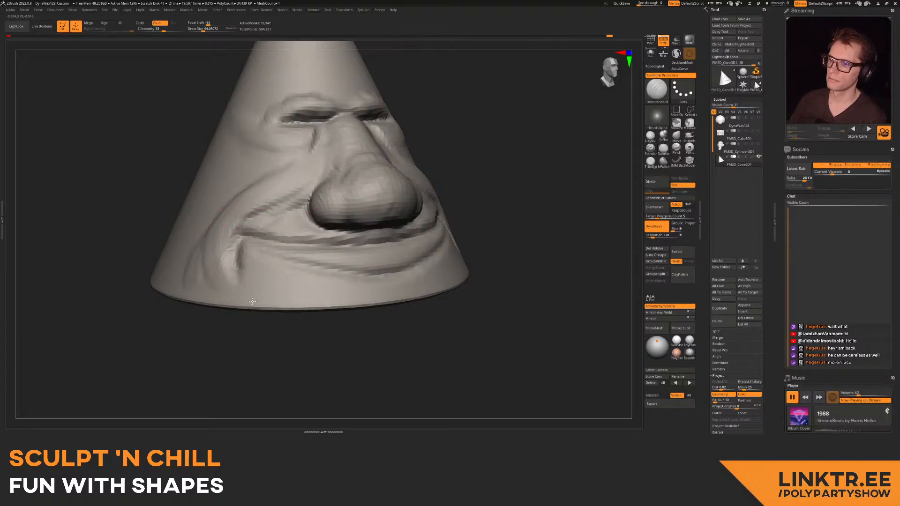
pyautogui.moveTo(340, 259); pyautogui.dragTo(403, 307, button='right')
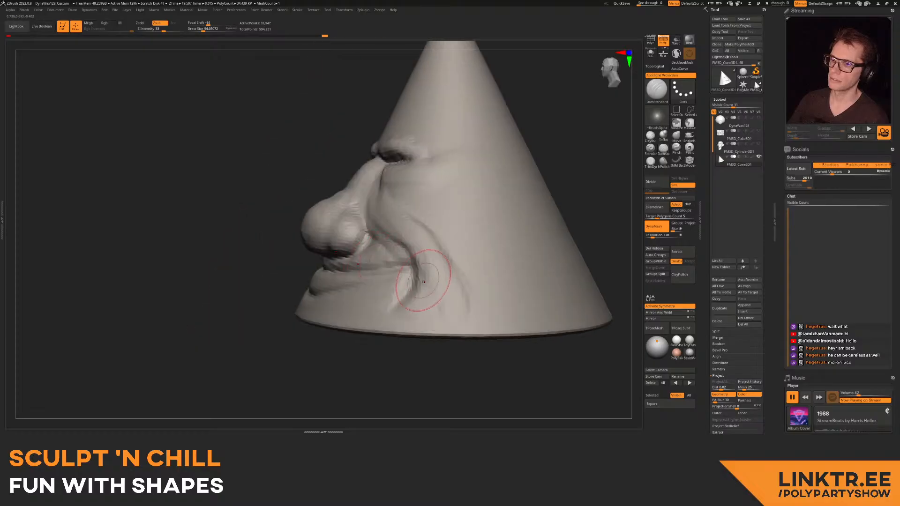
pyautogui.moveTo(413, 287); pyautogui.dragTo(407, 265)
# - Paint an ear-shaped mask on the side of the cone and trim its front edge straight
pyautogui.moveTo(367, 212); pyautogui.dragTo(469, 219, button='right')
pyautogui.moveTo(287, 203)
pyautogui.keyDown('alt'); pyautogui.mouseDown(button='right')
pyautogui.moveTo(317, 231)
pyautogui.moveTo(327, 228)
pyautogui.moveTo(281, 236)
pyautogui.moveTo(291, 192)
pyautogui.moveTo(342, 211)
pyautogui.mouseUp(button='right'); pyautogui.keyUp('alt')
pyautogui.moveTo(336, 217)
pyautogui.keyDown('ctrl'); pyautogui.mouseDown()
pyautogui.moveTo(360, 214)
pyautogui.moveTo(333, 237)
pyautogui.mouseUp(); pyautogui.keyUp('ctrl')
pyautogui.moveTo(311, 259)
pyautogui.mouseDown(button='right')
pyautogui.moveTo(364, 241)
pyautogui.moveTo(335, 252)
pyautogui.mouseUp(button='right')
pyautogui.keyDown('ctrl'); pyautogui.click(334, 303); pyautogui.keyUp('ctrl')
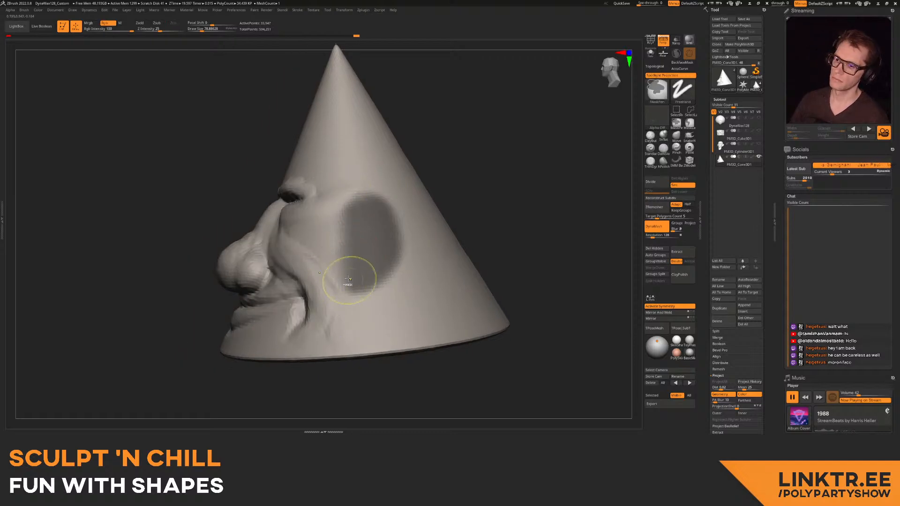
pyautogui.moveTo(352, 252)
pyautogui.keyDown('shift'); pyautogui.mouseDown(button='right')
pyautogui.moveTo(319, 231)
pyautogui.moveTo(317, 211)
pyautogui.moveTo(326, 263)
pyautogui.moveTo(358, 251)
pyautogui.mouseUp(button='right'); pyautogui.keyUp('shift')
pyautogui.keyDown('ctrl'); pyautogui.keyDown('alt'); pyautogui.click(328, 283); pyautogui.keyUp('alt'); pyautogui.keyUp('ctrl')
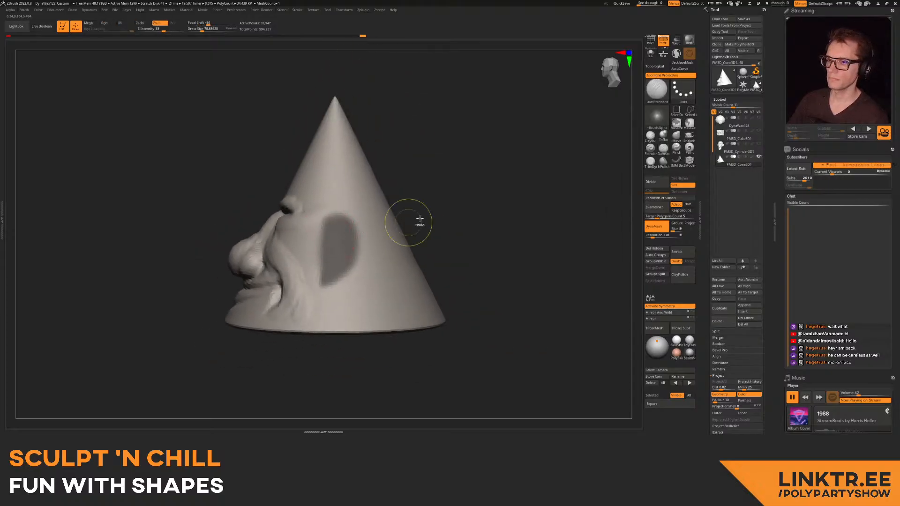
# - Invert the mask, pull the ear outward from the cone with Transpose, and clear the mask
pyautogui.keyDown('ctrl'); pyautogui.click(506, 179); pyautogui.keyUp('ctrl')
pyautogui.press('w')
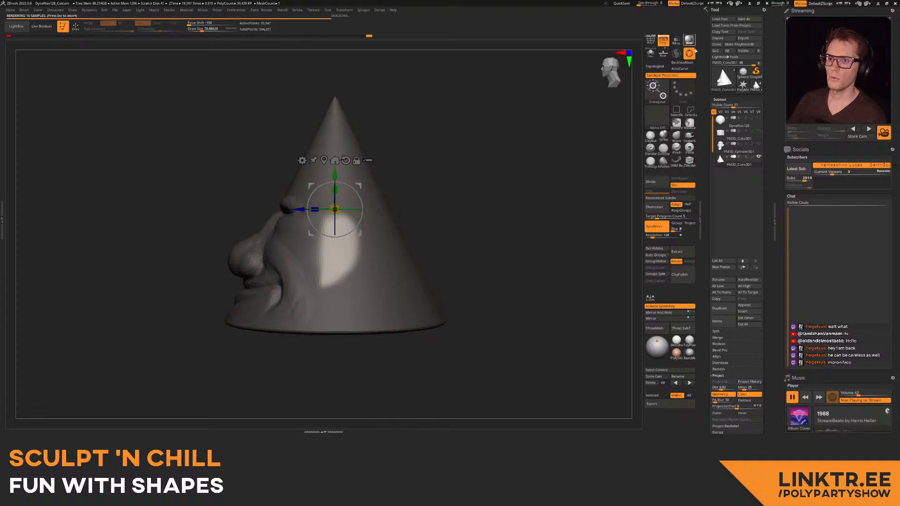
pyautogui.click(688, 39)
pyautogui.press('y')
pyautogui.moveTo(325, 218)
pyautogui.mouseDown()
pyautogui.moveTo(325, 278)
pyautogui.moveTo(323, 269)
pyautogui.mouseUp()
pyautogui.keyDown('ctrl'); pyautogui.moveTo(446, 193); pyautogui.dragTo(456, 204); pyautogui.keyUp('ctrl')
pyautogui.moveTo(455, 205)
pyautogui.mouseDown()
pyautogui.moveTo(349, 188)
pyautogui.moveTo(346, 244)
pyautogui.moveTo(378, 241)
pyautogui.mouseUp()
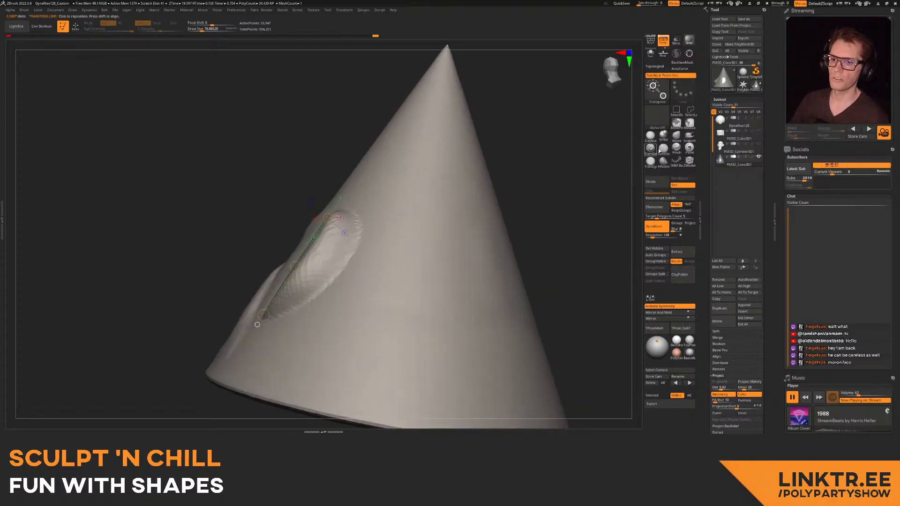
# - Carve a deep crease behind the ear with DamStandard
pyautogui.click(663, 149)
pyautogui.moveTo(267, 317)
pyautogui.mouseDown()
pyautogui.moveTo(305, 301)
pyautogui.moveTo(357, 227)
pyautogui.mouseUp()
pyautogui.moveTo(349, 188)
pyautogui.mouseDown(button='right')
pyautogui.moveTo(343, 222)
pyautogui.moveTo(304, 134)
pyautogui.moveTo(345, 187)
pyautogui.moveTo(349, 225)
pyautogui.moveTo(337, 215)
pyautogui.mouseUp(button='right')
# - Carve a neck crease from behind the ear around the back of the head with a larger DamStandard brush
pyautogui.press(']')
pyautogui.press(']')
pyautogui.press(']')
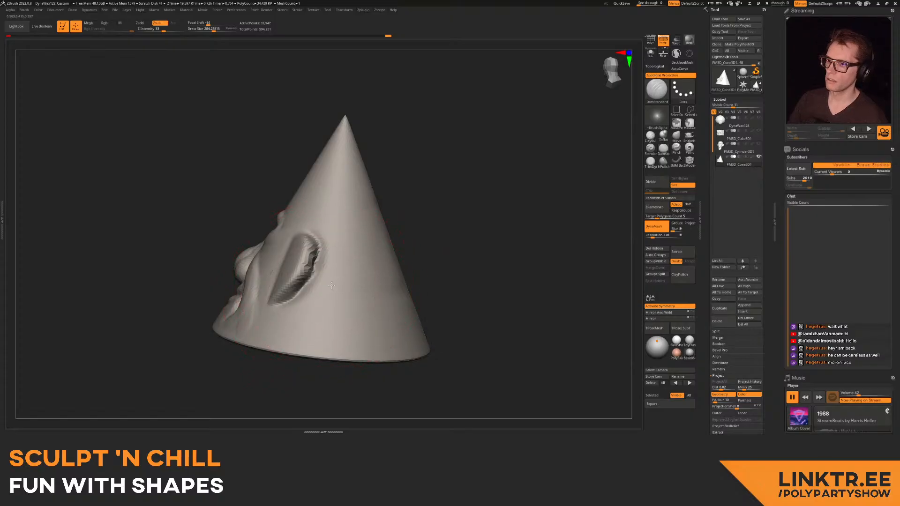
pyautogui.moveTo(313, 282); pyautogui.dragTo(385, 288)
pyautogui.moveTo(275, 335)
pyautogui.mouseDown(button='right')
pyautogui.moveTo(332, 260)
pyautogui.moveTo(371, 265)
pyautogui.moveTo(345, 249)
pyautogui.moveTo(328, 291)
pyautogui.mouseUp(button='right')
pyautogui.press('ctrl')
pyautogui.moveTo(328, 291); pyautogui.dragTo(317, 278, button='right')
pyautogui.press('s')
pyautogui.moveTo(314, 278); pyautogui.dragTo(302, 278)
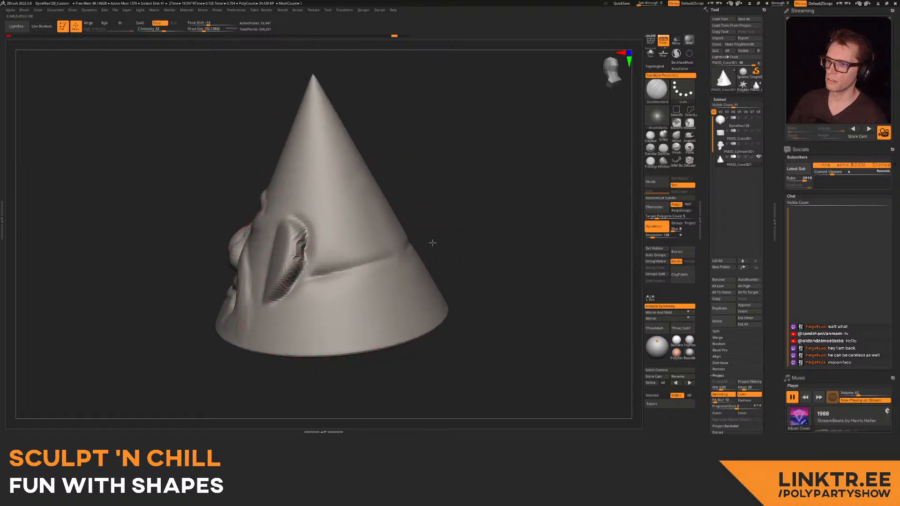
pyautogui.press('s')
pyautogui.moveTo(388, 259); pyautogui.dragTo(417, 244)
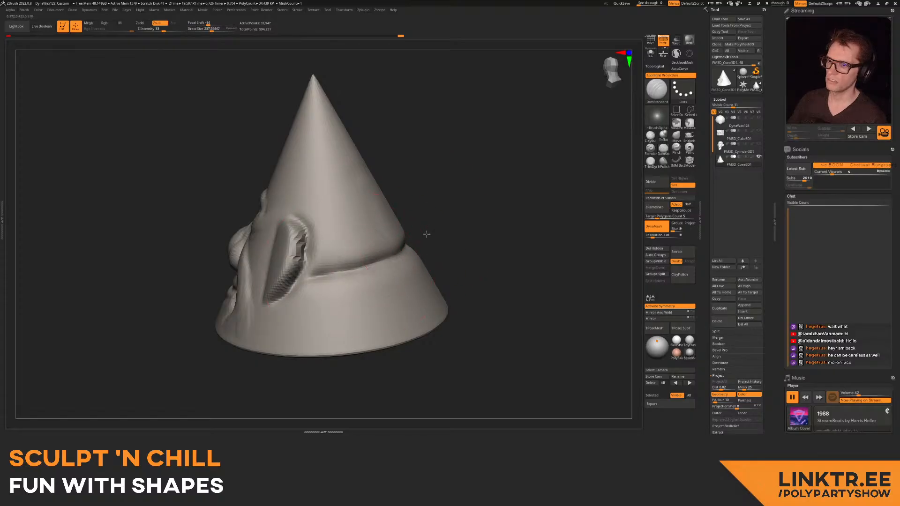
# - Build up the back of the skull above the neck crease with ClayBuildup
pyautogui.moveTo(347, 218)
pyautogui.mouseDown(button='right')
pyautogui.moveTo(381, 225)
pyautogui.moveTo(328, 227)
pyautogui.moveTo(362, 202)
pyautogui.moveTo(366, 225)
pyautogui.moveTo(627, 150)
pyautogui.mouseUp(button='right')
pyautogui.press('b')
pyautogui.press('c')
pyautogui.press('b')
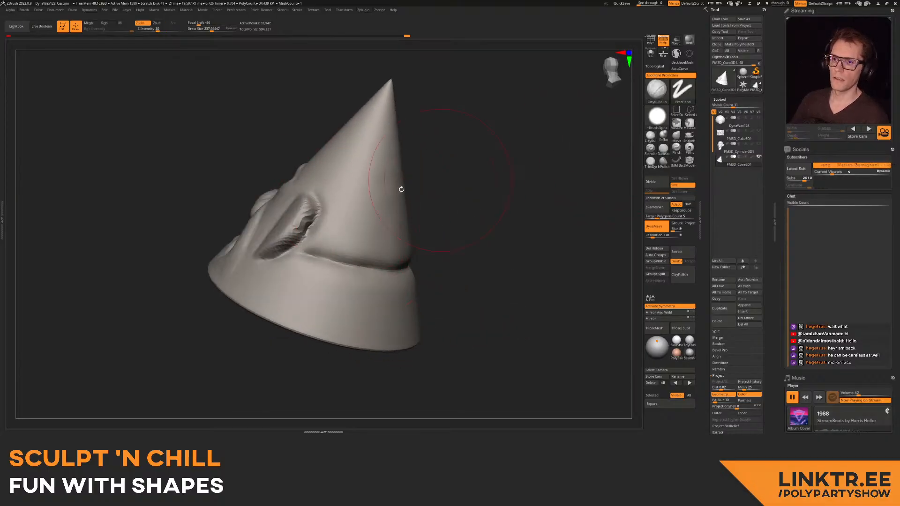
pyautogui.moveTo(339, 219); pyautogui.dragTo(351, 218)
pyautogui.moveTo(379, 261)
pyautogui.mouseDown()
pyautogui.moveTo(372, 231)
pyautogui.moveTo(360, 232)
pyautogui.mouseUp()
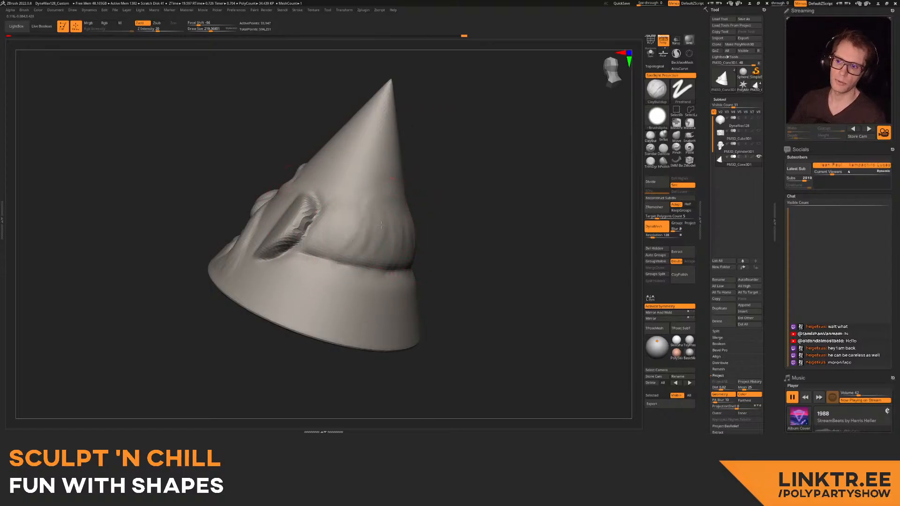
# - Reshape the bulbous nose into a pointed profile with the Move brush
pyautogui.keyDown('alt'); pyautogui.moveTo(307, 292); pyautogui.dragTo(296, 183, button='right'); pyautogui.keyUp('alt')
pyautogui.moveTo(307, 114); pyautogui.dragTo(280, 227, button='right')
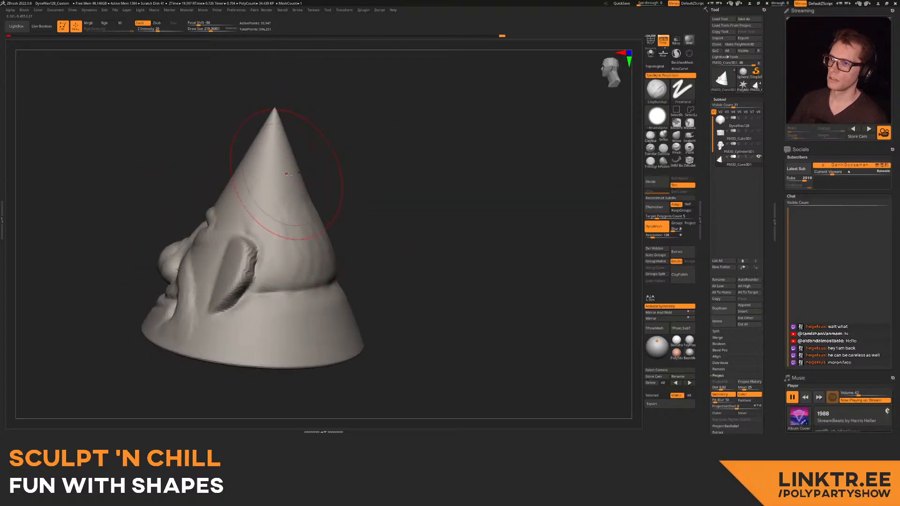
pyautogui.moveTo(342, 147)
pyautogui.mouseDown(button='right')
pyautogui.moveTo(289, 219)
pyautogui.moveTo(286, 260)
pyautogui.moveTo(225, 253)
pyautogui.moveTo(221, 261)
pyautogui.mouseUp(button='right')
pyautogui.moveTo(251, 209); pyautogui.dragTo(301, 200, button='right')
pyautogui.click(675, 136)
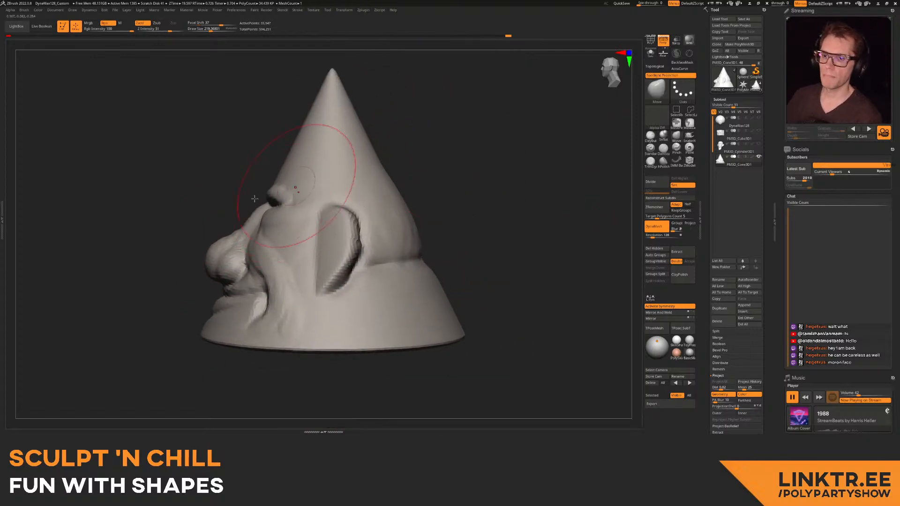
pyautogui.moveTo(201, 250); pyautogui.dragTo(204, 254)
pyautogui.press('s')
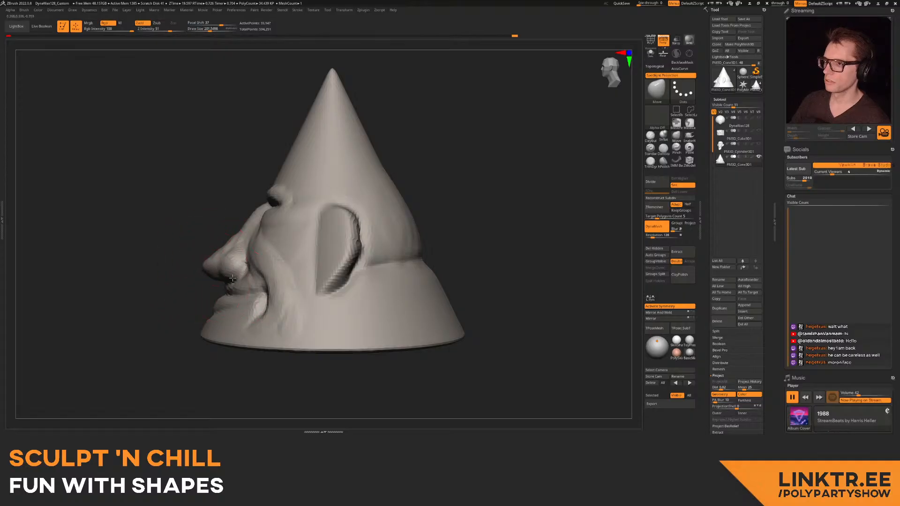
pyautogui.moveTo(207, 234)
pyautogui.mouseDown()
pyautogui.moveTo(248, 247)
pyautogui.moveTo(259, 237)
pyautogui.moveTo(244, 248)
pyautogui.mouseUp()
# - Pull the nose tip down and shape the nostrils with a smaller Move brush
pyautogui.moveTo(212, 257)
pyautogui.keyDown('alt'); pyautogui.mouseDown(button='right')
pyautogui.moveTo(261, 258)
pyautogui.moveTo(237, 257)
pyautogui.moveTo(275, 217)
pyautogui.mouseUp(button='right'); pyautogui.keyUp('alt')
pyautogui.press('[')
pyautogui.press('[')
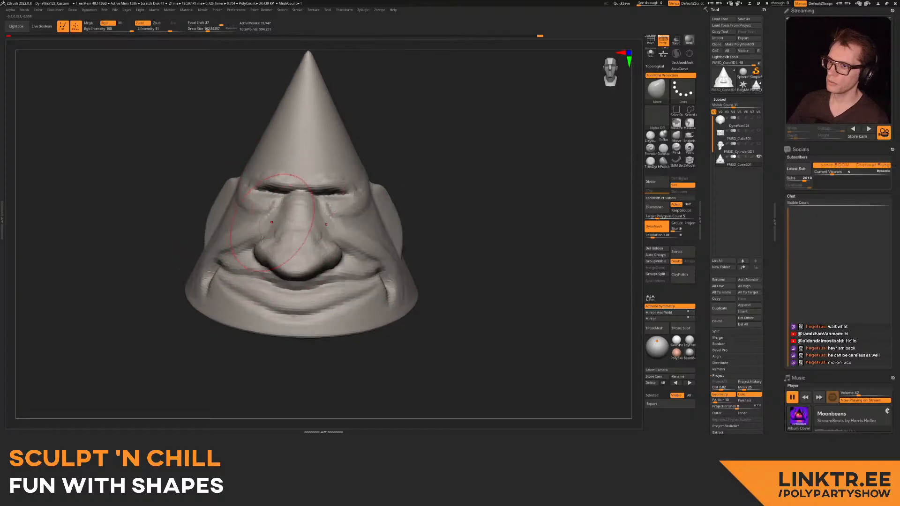
pyautogui.moveTo(281, 263); pyautogui.dragTo(283, 264)
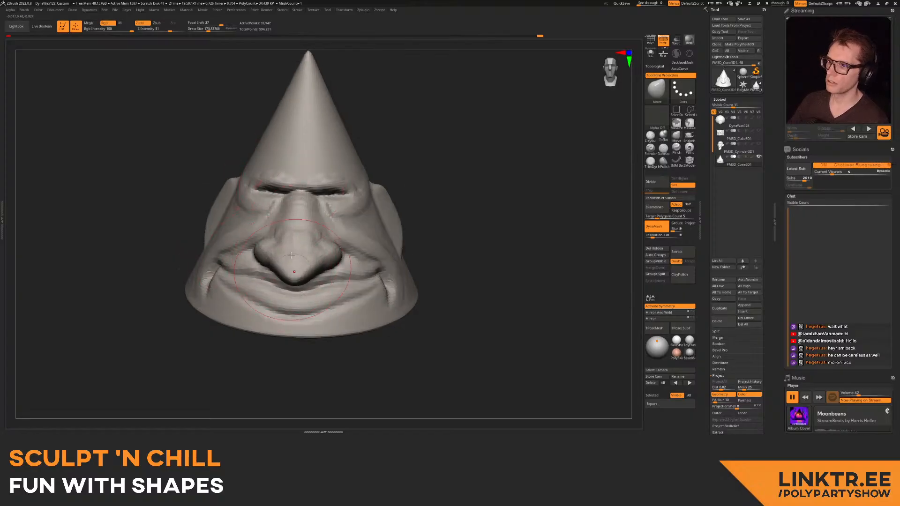
pyautogui.moveTo(270, 269); pyautogui.dragTo(264, 259, button='right')
pyautogui.keyDown('shift'); pyautogui.moveTo(264, 259); pyautogui.dragTo(255, 270); pyautogui.keyUp('shift')
pyautogui.moveTo(246, 273)
pyautogui.mouseDown(button='right')
pyautogui.moveTo(267, 273)
pyautogui.moveTo(244, 286)
pyautogui.mouseUp(button='right')
pyautogui.moveTo(206, 280); pyautogui.dragTo(212, 274)
# - Lengthen the nose tip and adjust its bridge in profile with a larger Move brush
pyautogui.moveTo(234, 275); pyautogui.dragTo(265, 277, button='right')
pyautogui.press('s')
pyautogui.moveTo(311, 282); pyautogui.dragTo(314, 284)
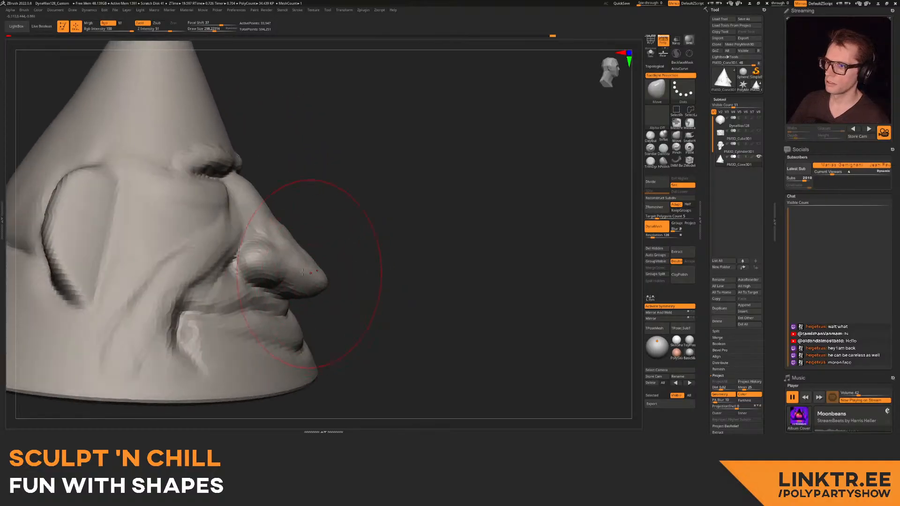
pyautogui.press('s')
pyautogui.moveTo(289, 236); pyautogui.dragTo(290, 228)
pyautogui.moveTo(290, 234)
pyautogui.mouseDown(button='right')
pyautogui.moveTo(264, 266)
pyautogui.moveTo(295, 269)
pyautogui.moveTo(253, 278)
pyautogui.mouseUp(button='right')
# - Sharpen the nose's planes and lower edge, and smooth the bridge between the eyes
pyautogui.press('s')
pyautogui.click(664, 149)
pyautogui.click(677, 148)
pyautogui.press('s')
pyautogui.moveTo(244, 278)
pyautogui.mouseDown()
pyautogui.moveTo(292, 275)
pyautogui.moveTo(244, 257)
pyautogui.mouseUp()
pyautogui.press('s')
pyautogui.moveTo(244, 258)
pyautogui.mouseDown(button='right')
pyautogui.moveTo(199, 244)
pyautogui.moveTo(188, 209)
pyautogui.mouseUp(button='right')
pyautogui.press('s')
pyautogui.moveTo(258, 185); pyautogui.dragTo(257, 185)
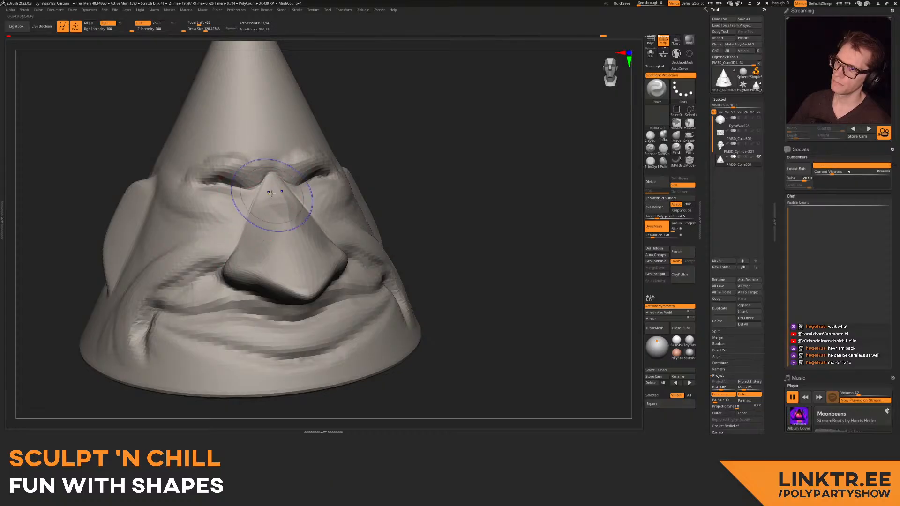
# - Deepen the creases beside the nose and along the cheek fold with DamStandard
pyautogui.keyDown('ctrl'); pyautogui.moveTo(269, 284); pyautogui.dragTo(375, 160, button='right'); pyautogui.keyUp('ctrl')
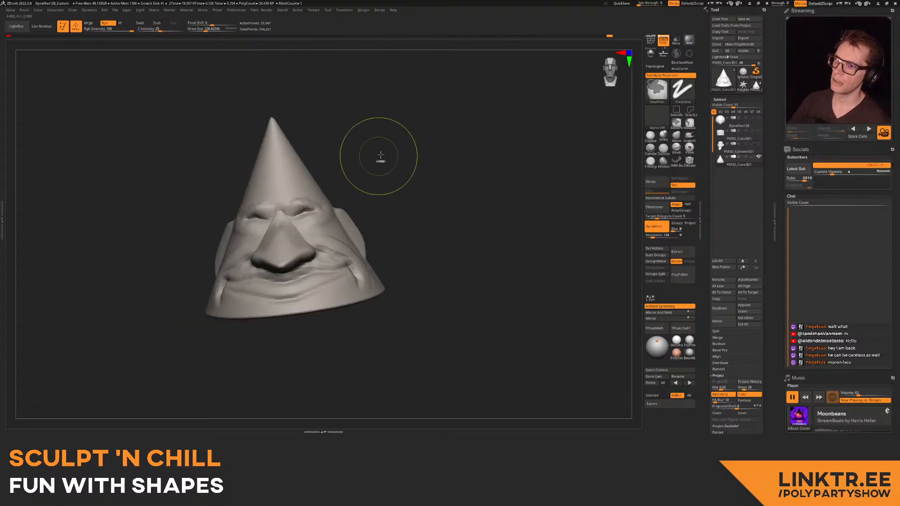
pyautogui.moveTo(235, 187); pyautogui.dragTo(338, 163, button='right')
pyautogui.click(663, 148)
pyautogui.moveTo(356, 221); pyautogui.dragTo(233, 225, button='right')
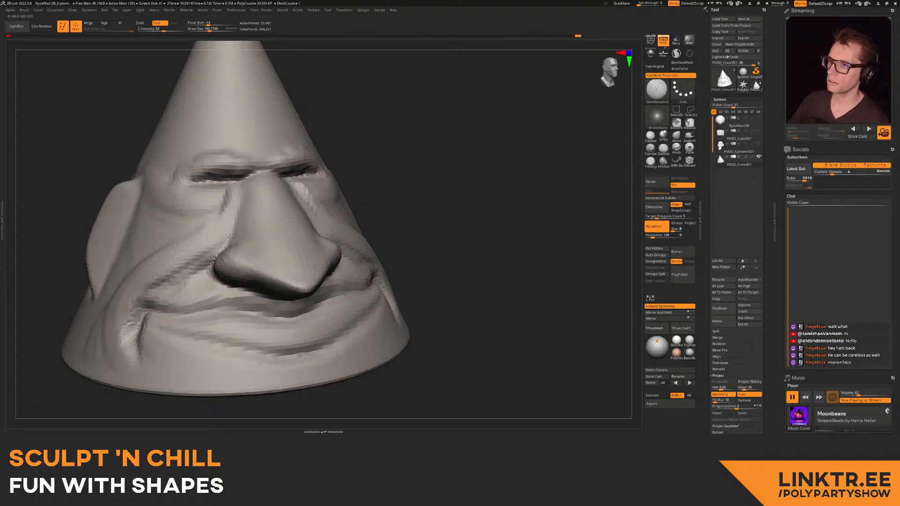
pyautogui.moveTo(211, 263); pyautogui.dragTo(274, 196, button='right')
pyautogui.moveTo(274, 195)
pyautogui.keyDown('ctrl'); pyautogui.mouseDown(button='right')
pyautogui.moveTo(260, 224)
pyautogui.moveTo(261, 196)
pyautogui.mouseUp(button='right'); pyautogui.keyUp('ctrl')
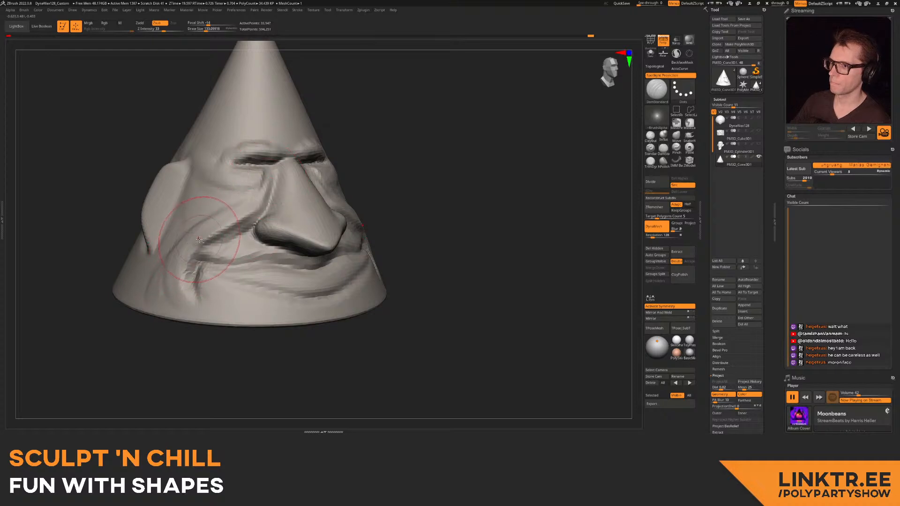
# - Build up the upper lip area beneath the nose with ClayBuildup
pyautogui.moveTo(183, 281)
pyautogui.mouseDown(button='right')
pyautogui.moveTo(240, 214)
pyautogui.moveTo(461, 157)
pyautogui.mouseUp(button='right')
pyautogui.click(650, 135)
pyautogui.moveTo(302, 281)
pyautogui.mouseDown()
pyautogui.moveTo(287, 261)
pyautogui.moveTo(309, 206)
pyautogui.moveTo(316, 279)
pyautogui.moveTo(334, 287)
pyautogui.mouseUp()
pyautogui.moveTo(324, 266)
pyautogui.mouseDown(button='right')
pyautogui.moveTo(310, 263)
pyautogui.moveTo(398, 251)
pyautogui.moveTo(365, 246)
pyautogui.moveTo(362, 225)
pyautogui.moveTo(349, 239)
pyautogui.mouseUp(button='right')
# - Adjust the shape of the nose and mouth in profile with the Move brush
pyautogui.press('b')
pyautogui.press('m')
pyautogui.press('v')
pyautogui.press('s')
pyautogui.moveTo(345, 243)
pyautogui.mouseDown()
pyautogui.moveTo(336, 243)
pyautogui.moveTo(344, 240)
pyautogui.mouseUp()
pyautogui.moveTo(346, 240); pyautogui.dragTo(362, 252, button='right')
pyautogui.moveTo(358, 249)
pyautogui.mouseDown()
pyautogui.moveTo(344, 242)
pyautogui.moveTo(330, 268)
pyautogui.mouseUp()
pyautogui.moveTo(324, 264); pyautogui.dragTo(421, 252, button='right')
pyautogui.moveTo(310, 251)
pyautogui.mouseDown(button='right')
pyautogui.moveTo(293, 261)
pyautogui.moveTo(296, 246)
pyautogui.moveTo(332, 234)
pyautogui.mouseUp(button='right')
pyautogui.moveTo(369, 256)
pyautogui.keyDown('ctrl'); pyautogui.mouseDown(button='right')
pyautogui.moveTo(369, 211)
pyautogui.moveTo(420, 195)
pyautogui.mouseUp(button='right'); pyautogui.keyUp('ctrl')
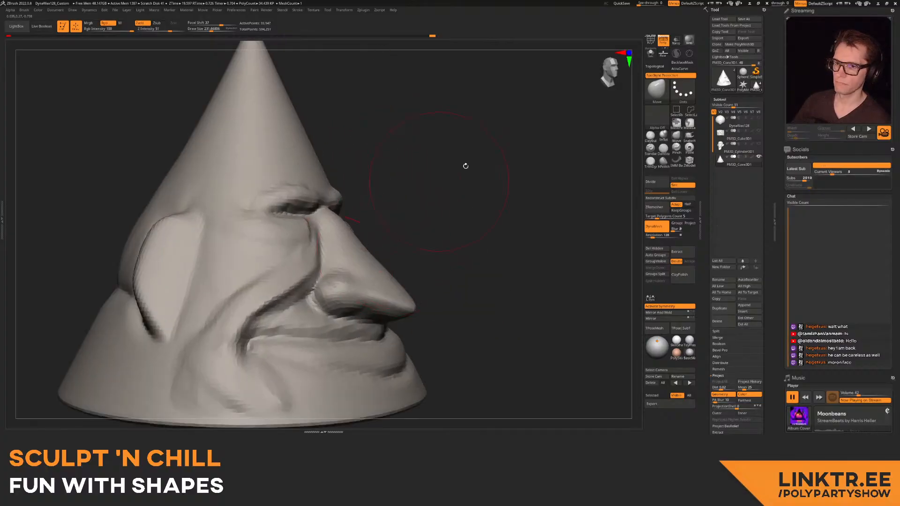
# - Carve the crease around the nostril wing and under the nose with a small DamStandard brush
pyautogui.click(664, 150)
pyautogui.keyDown('alt'); pyautogui.moveTo(422, 244); pyautogui.dragTo(408, 194, button='right'); pyautogui.keyUp('alt')
pyautogui.press('s')
pyautogui.moveTo(337, 257); pyautogui.dragTo(330, 258)
pyautogui.moveTo(330, 287); pyautogui.dragTo(346, 237, button='right')
pyautogui.press('s')
pyautogui.moveTo(346, 271); pyautogui.dragTo(344, 272)
pyautogui.moveTo(339, 224); pyautogui.dragTo(327, 280, button='right')
pyautogui.moveTo(324, 295); pyautogui.dragTo(290, 298)
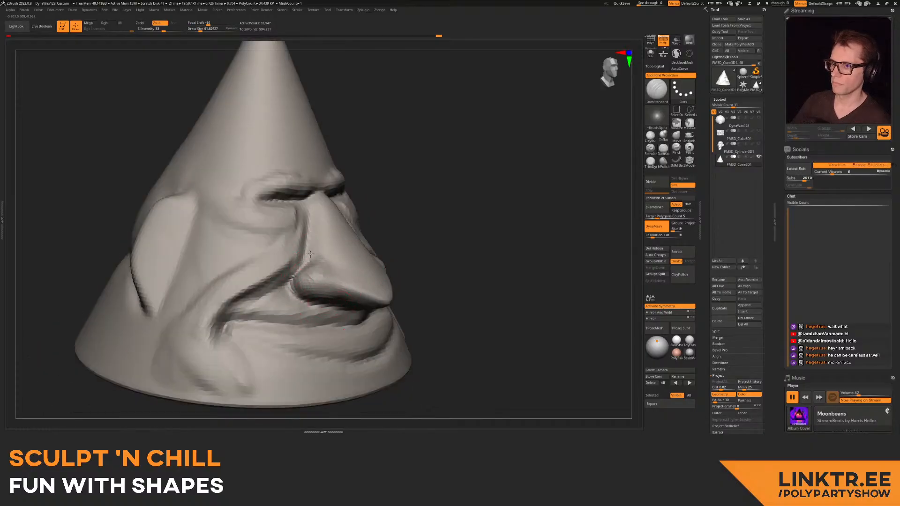
# - Deepen the creases along the side of the nose bridge and under the eye with a larger DamStandard brush
pyautogui.moveTo(303, 192)
pyautogui.mouseDown(button='right')
pyautogui.moveTo(280, 244)
pyautogui.moveTo(309, 225)
pyautogui.mouseUp(button='right')
pyautogui.press('s')
pyautogui.moveTo(310, 226); pyautogui.dragTo(313, 225)
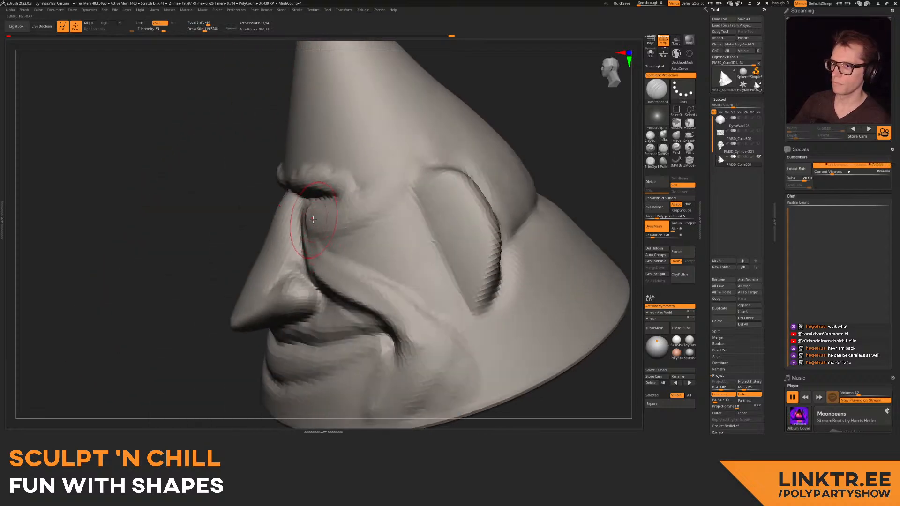
pyautogui.moveTo(302, 230); pyautogui.dragTo(310, 226, button='right')
pyautogui.press('s')
pyautogui.moveTo(309, 225); pyautogui.dragTo(313, 226)
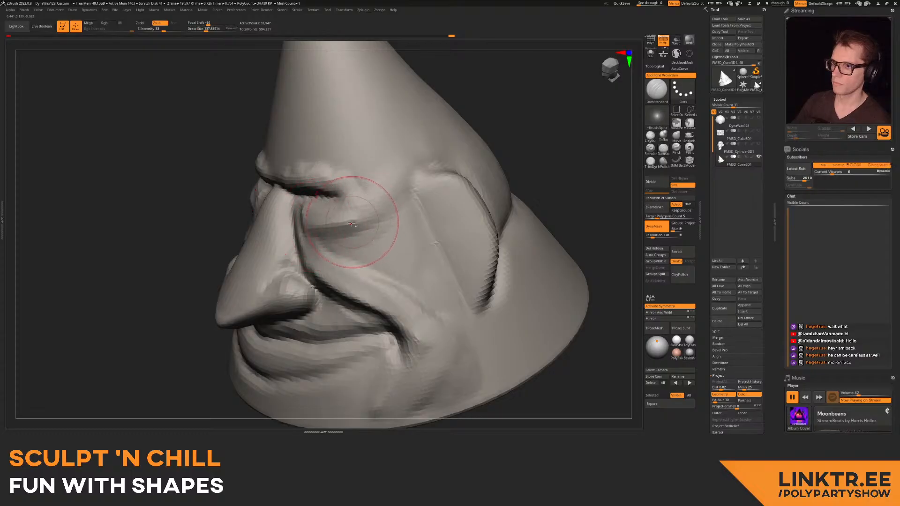
pyautogui.moveTo(403, 168)
pyautogui.mouseDown(button='right')
pyautogui.moveTo(372, 192)
pyautogui.moveTo(320, 202)
pyautogui.moveTo(334, 211)
pyautogui.mouseUp(button='right')
pyautogui.moveTo(334, 210)
pyautogui.mouseDown(button='right')
pyautogui.moveTo(307, 201)
pyautogui.moveTo(325, 223)
pyautogui.moveTo(304, 186)
pyautogui.mouseUp(button='right')
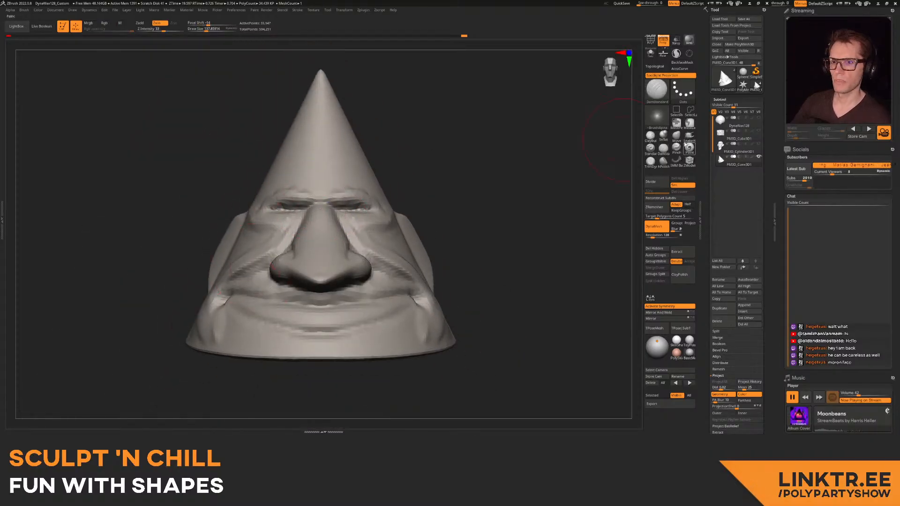
# - Pull the outer eye corners and brow inward with the Move brush
pyautogui.click(676, 136)
pyautogui.moveTo(246, 192); pyautogui.dragTo(276, 194, button='right')
pyautogui.keyDown('ctrl'); pyautogui.moveTo(277, 194); pyautogui.dragTo(277, 225, button='right'); pyautogui.keyUp('ctrl')
pyautogui.press(']')
pyautogui.moveTo(246, 215); pyautogui.dragTo(272, 213)
pyautogui.moveTo(269, 213); pyautogui.dragTo(225, 209, button='right')
pyautogui.moveTo(301, 185); pyautogui.dragTo(311, 192)
# - Examine the triangular silhouette and facial proportions of the cone head with Transpose lines from the front
pyautogui.press('[')
pyautogui.press('f')
pyautogui.moveTo(280, 220)
pyautogui.mouseDown(button='right')
pyautogui.moveTo(269, 197)
pyautogui.moveTo(260, 206)
pyautogui.mouseUp(button='right')
pyautogui.press('w')
pyautogui.moveTo(214, 307); pyautogui.dragTo(218, 296)
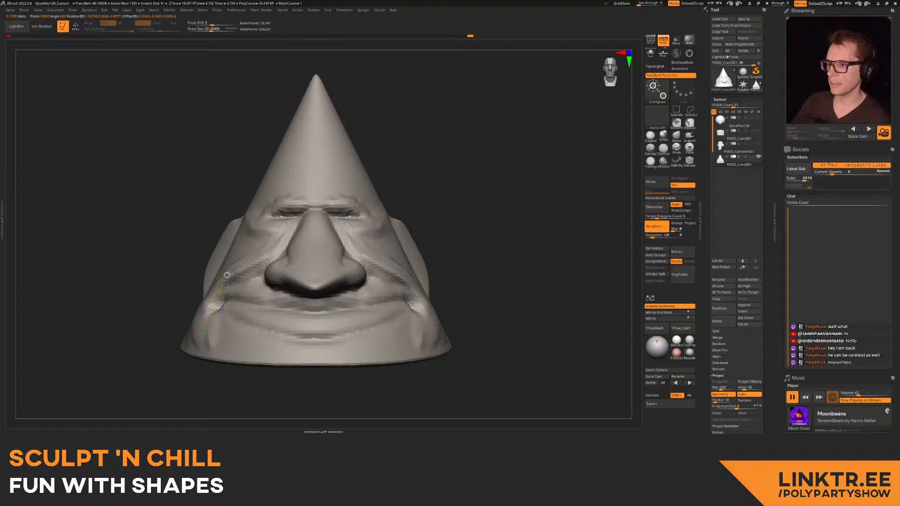
pyautogui.moveTo(291, 177); pyautogui.dragTo(278, 169)
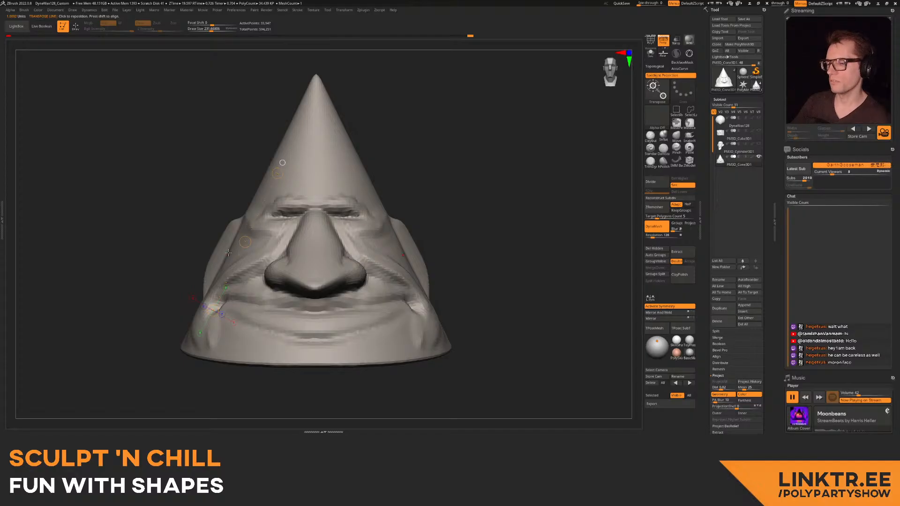
pyautogui.moveTo(282, 174); pyautogui.dragTo(321, 63)
pyautogui.hotkey('ctrl', 'z')
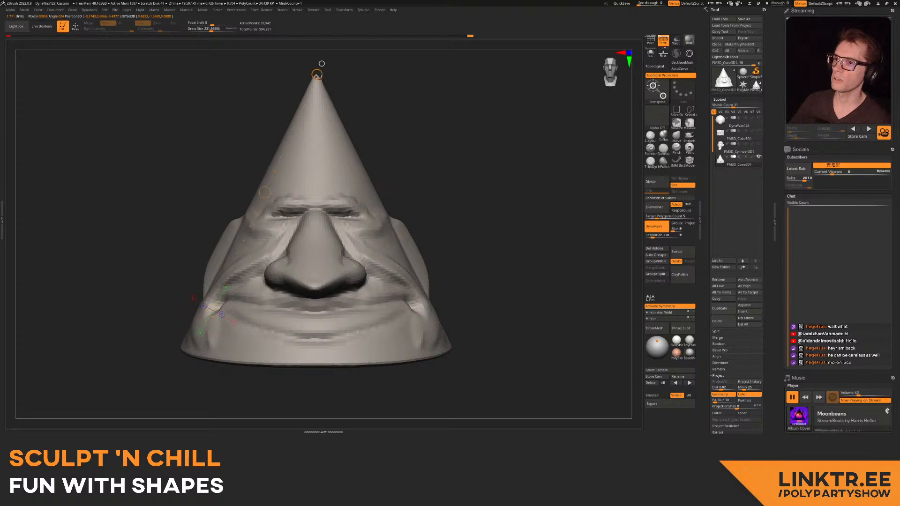
pyautogui.moveTo(217, 317); pyautogui.dragTo(207, 321)
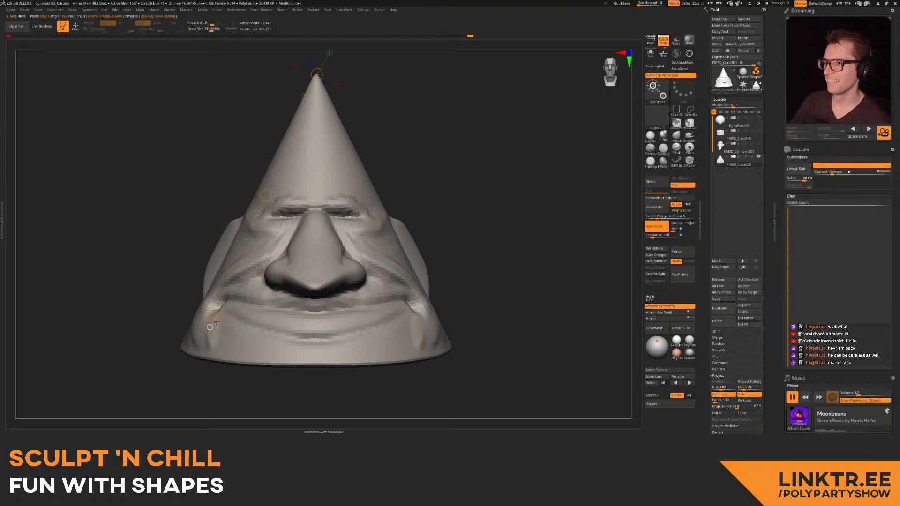
pyautogui.moveTo(206, 366); pyautogui.dragTo(192, 341)
pyautogui.moveTo(260, 209)
pyautogui.mouseDown()
pyautogui.moveTo(321, 232)
pyautogui.moveTo(259, 209)
pyautogui.mouseUp()
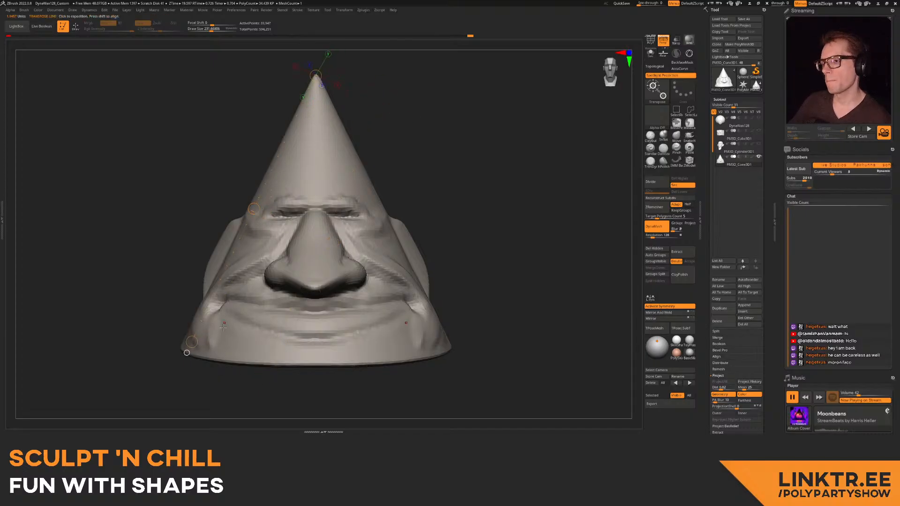
pyautogui.moveTo(186, 352); pyautogui.dragTo(221, 368)
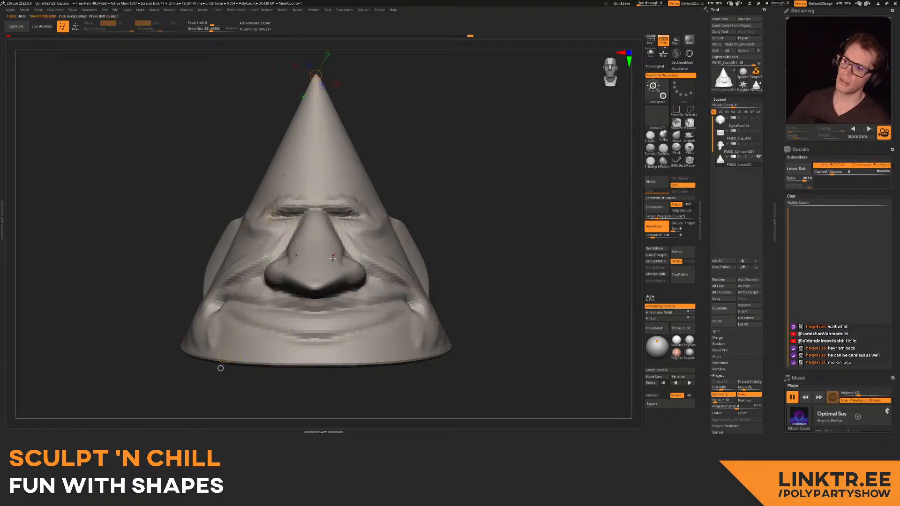
pyautogui.moveTo(188, 343); pyautogui.dragTo(299, 188)
pyautogui.moveTo(305, 218); pyautogui.dragTo(328, 127)
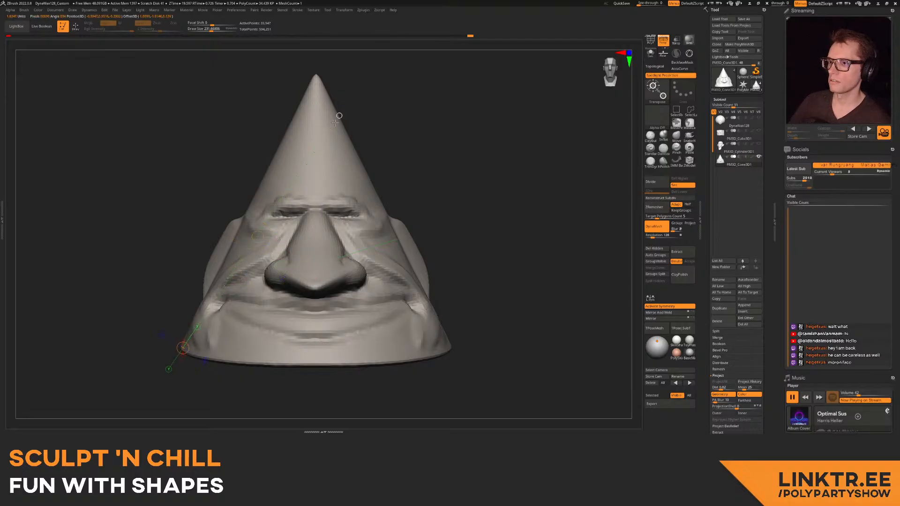
pyautogui.press('q')
# - Build up the brow directly above the eye slits with the ClayBuildup brush
pyautogui.moveTo(346, 169)
pyautogui.mouseDown(button='right')
pyautogui.moveTo(300, 171)
pyautogui.moveTo(323, 210)
pyautogui.moveTo(323, 190)
pyautogui.moveTo(513, 121)
pyautogui.mouseUp(button='right')
pyautogui.press('f')
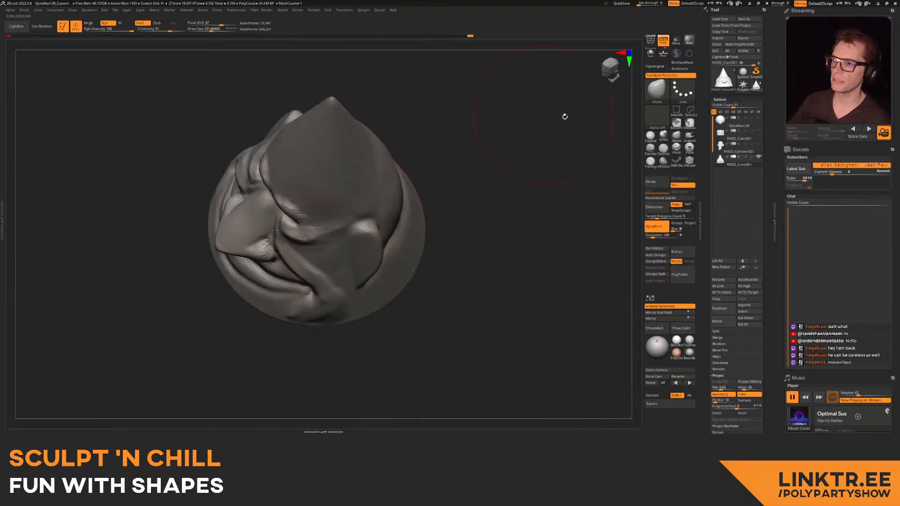
pyautogui.moveTo(342, 170); pyautogui.dragTo(324, 220, button='right')
pyautogui.press('s')
pyautogui.moveTo(328, 224); pyautogui.dragTo(324, 226)
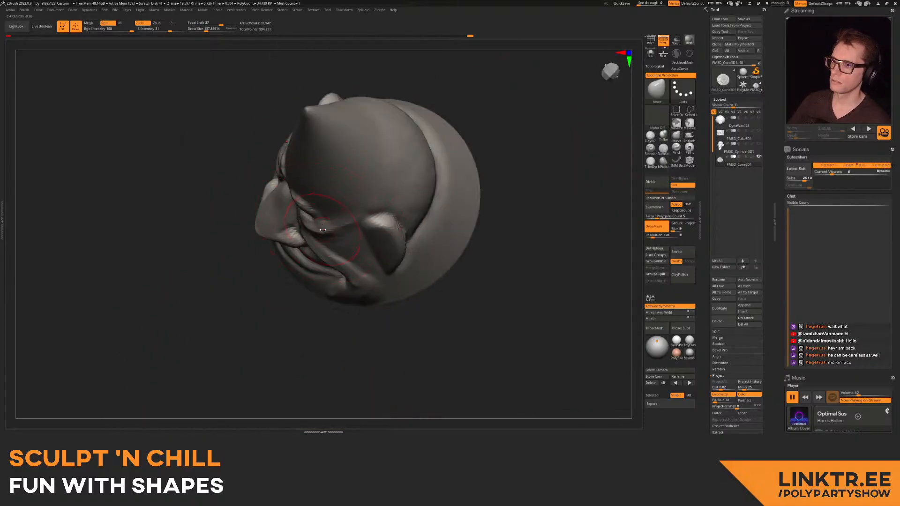
pyautogui.moveTo(324, 225); pyautogui.dragTo(352, 186, button='right')
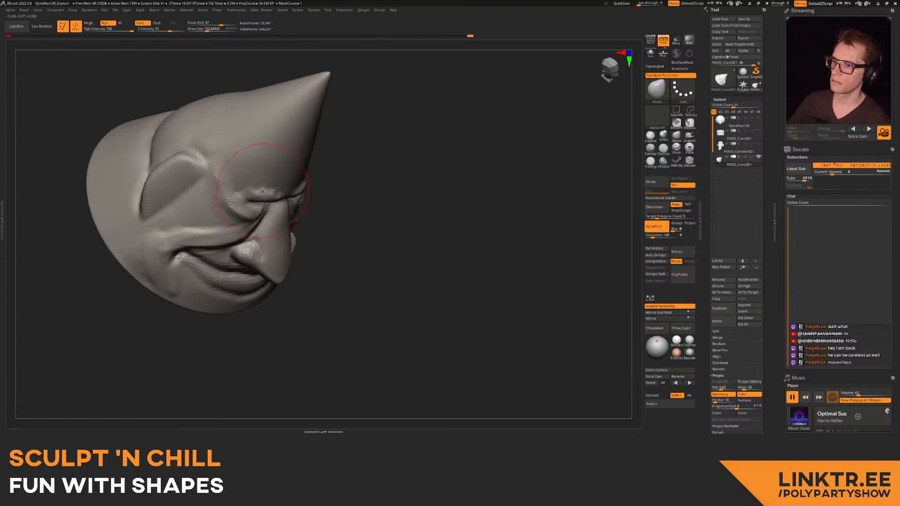
pyautogui.click(653, 142)
pyautogui.moveTo(469, 161); pyautogui.dragTo(342, 187, button='right')
pyautogui.keyDown('ctrl'); pyautogui.moveTo(342, 188); pyautogui.dragTo(314, 211, button='right'); pyautogui.keyUp('ctrl')
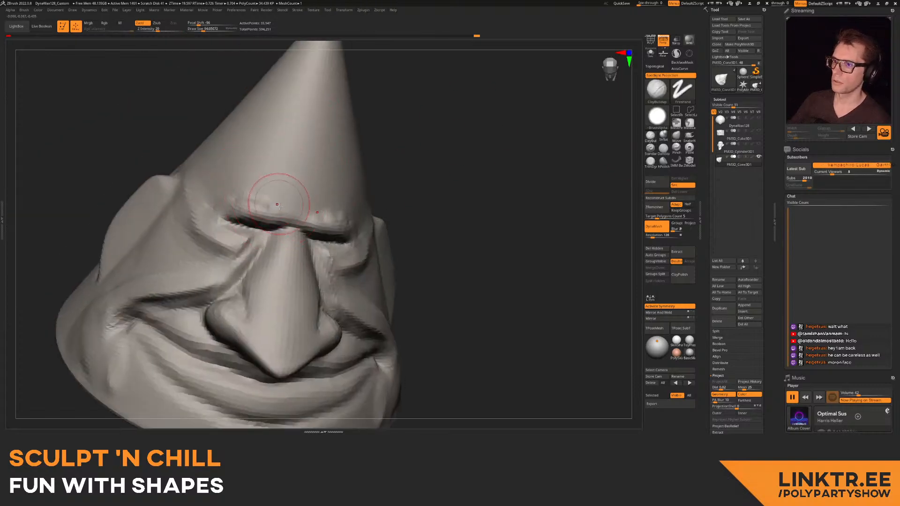
pyautogui.moveTo(269, 206)
pyautogui.mouseDown()
pyautogui.moveTo(261, 208)
pyautogui.moveTo(281, 199)
pyautogui.mouseUp()
pyautogui.moveTo(375, 199)
pyautogui.mouseDown(button='right')
pyautogui.moveTo(281, 202)
pyautogui.moveTo(271, 178)
pyautogui.moveTo(337, 209)
pyautogui.moveTo(327, 216)
pyautogui.moveTo(315, 214)
pyautogui.moveTo(327, 197)
pyautogui.moveTo(330, 229)
pyautogui.mouseUp(button='right')
pyautogui.moveTo(330, 230); pyautogui.dragTo(370, 196, button='right')
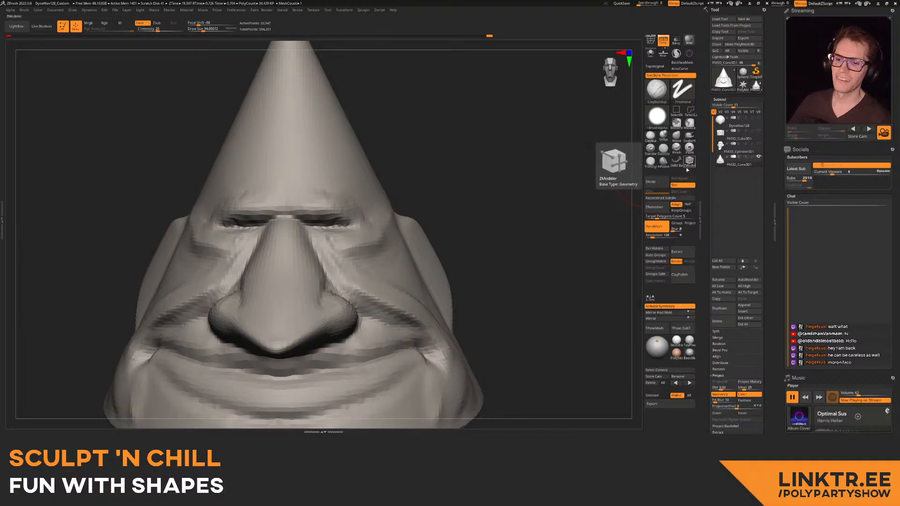
# - Insert a symmetrical pair of PolySphere primitives in the eye slits as eyeballs with an insert-mesh brush
pyautogui.press('b')
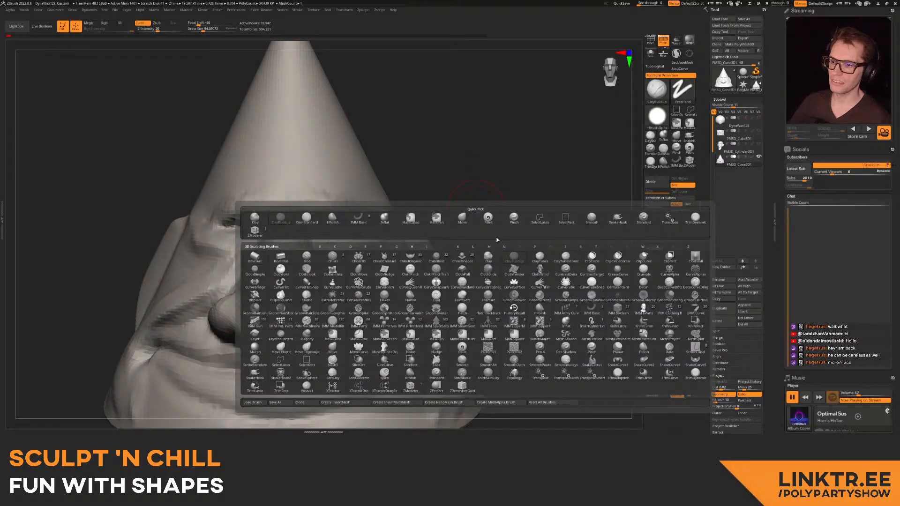
pyautogui.click(676, 161)
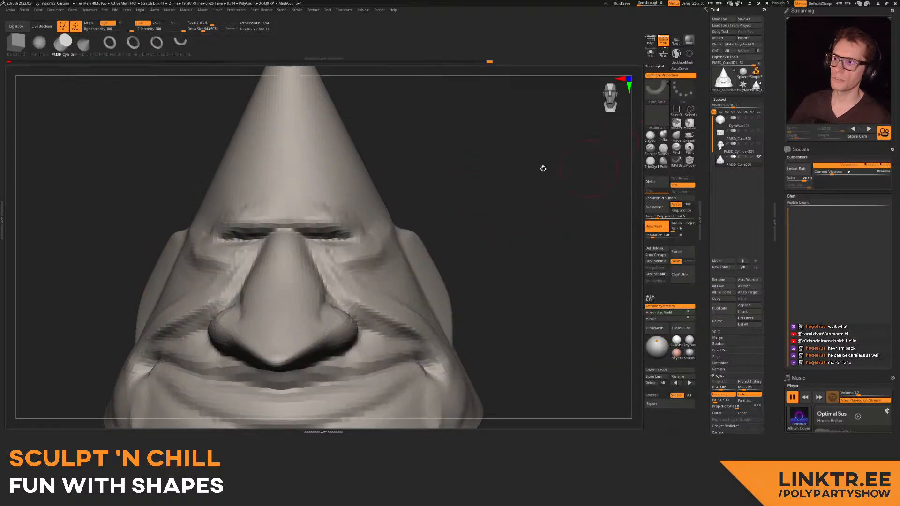
pyautogui.press('Left')
pyautogui.moveTo(329, 242); pyautogui.dragTo(341, 254)
pyautogui.moveTo(529, 223); pyautogui.dragTo(389, 226)
# - Position and scale the inserted eyeballs in the eye slits with Transpose lines
pyautogui.press('w')
pyautogui.moveTo(198, 202)
pyautogui.mouseDown()
pyautogui.moveTo(200, 213)
pyautogui.moveTo(247, 225)
pyautogui.moveTo(248, 199)
pyautogui.mouseUp()
pyautogui.press('q')
pyautogui.moveTo(459, 177)
pyautogui.keyDown('alt'); pyautogui.mouseDown()
pyautogui.moveTo(401, 176)
pyautogui.moveTo(410, 206)
pyautogui.mouseUp(); pyautogui.keyUp('alt')
pyautogui.press('w')
pyautogui.keyDown('shift'); pyautogui.moveTo(373, 250); pyautogui.dragTo(501, 250); pyautogui.keyUp('shift')
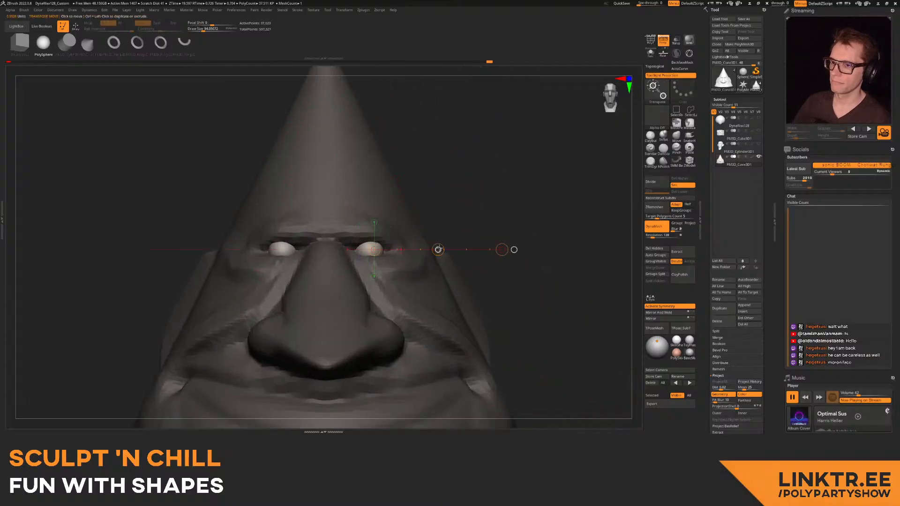
pyautogui.moveTo(439, 249); pyautogui.dragTo(429, 247)
pyautogui.press('q')
pyautogui.moveTo(471, 221)
pyautogui.keyDown('ctrl'); pyautogui.mouseDown()
pyautogui.moveTo(490, 219)
pyautogui.moveTo(488, 192)
pyautogui.mouseUp(); pyautogui.keyUp('ctrl')
pyautogui.moveTo(392, 216); pyautogui.dragTo(388, 213)
pyautogui.hotkey('ctrl', 'z')
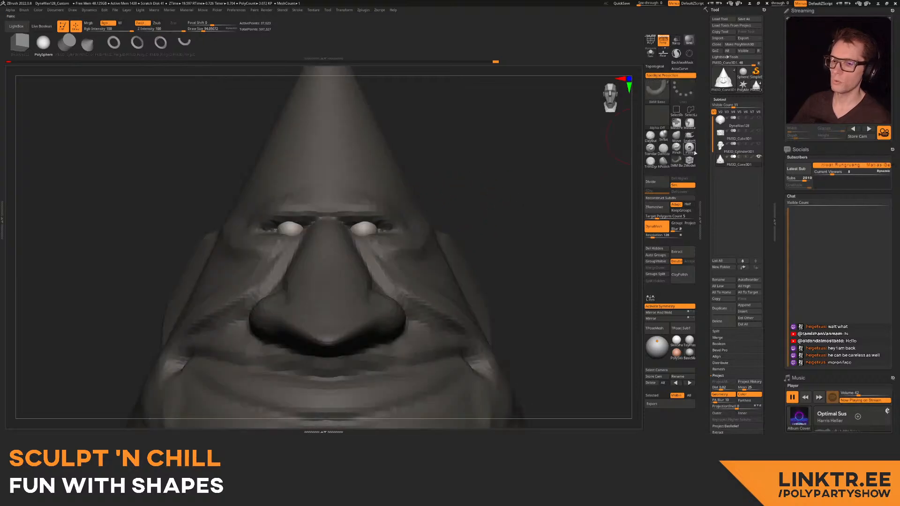
# - Resize the eyeballs with local symmetry and push them deeper into the sockets with Transpose
pyautogui.click(676, 136)
pyautogui.keyDown('alt'); pyautogui.moveTo(489, 163); pyautogui.dragTo(470, 148); pyautogui.keyUp('alt')
pyautogui.press('w')
pyautogui.keyDown('shift'); pyautogui.moveTo(347, 200); pyautogui.dragTo(492, 195); pyautogui.keyUp('shift')
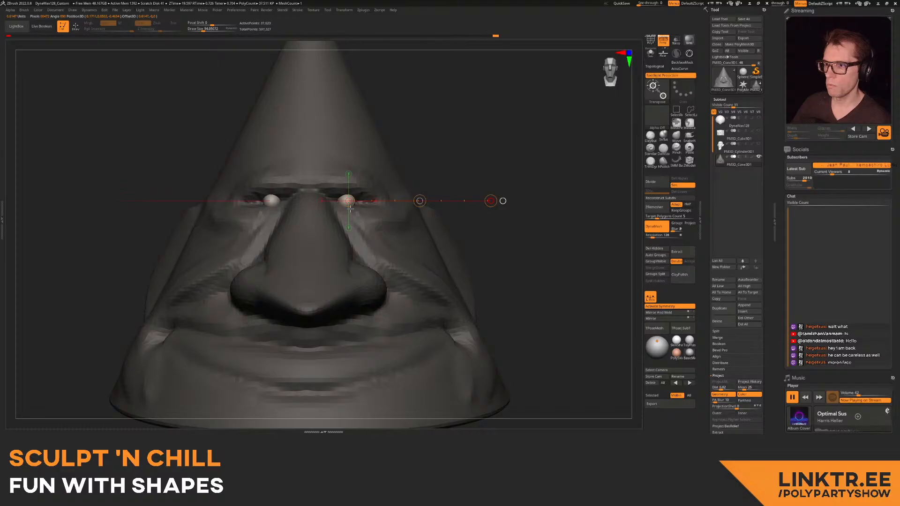
pyautogui.moveTo(487, 238)
pyautogui.mouseDown()
pyautogui.moveTo(476, 231)
pyautogui.moveTo(472, 174)
pyautogui.mouseUp()
pyautogui.press('q')
pyautogui.moveTo(576, 174)
pyautogui.mouseDown()
pyautogui.moveTo(494, 177)
pyautogui.moveTo(504, 230)
pyautogui.moveTo(439, 215)
pyautogui.mouseUp()
pyautogui.press('w')
pyautogui.moveTo(354, 221); pyautogui.dragTo(213, 223)
pyautogui.moveTo(291, 222); pyautogui.dragTo(338, 219)
pyautogui.press('q')
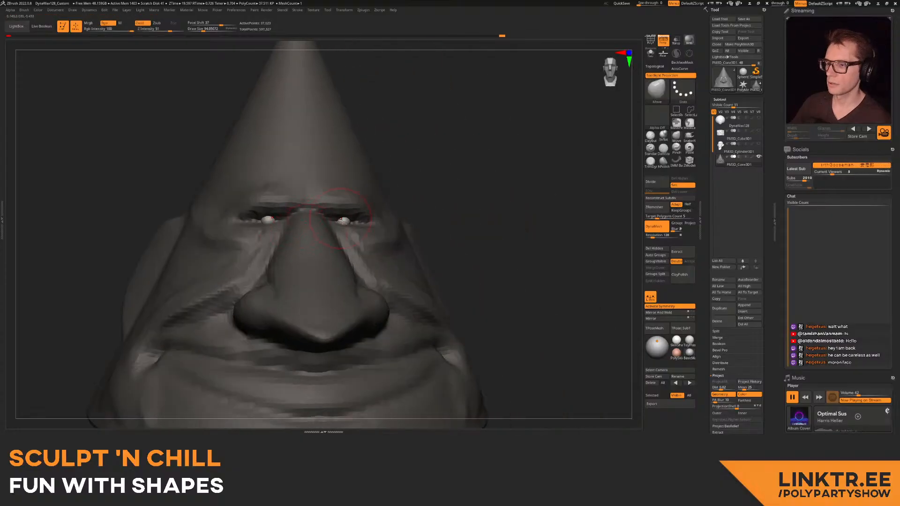
# - Invert the mask to protect the eyeballs and reshape the brow and eye openings around them with the Move brush
pyautogui.click(676, 139)
pyautogui.keyDown('ctrl'); pyautogui.click(397, 174); pyautogui.keyUp('ctrl')
pyautogui.moveTo(384, 179)
pyautogui.mouseDown(button='right')
pyautogui.moveTo(359, 187)
pyautogui.moveTo(359, 219)
pyautogui.mouseUp(button='right')
pyautogui.press('s')
pyautogui.moveTo(359, 219)
pyautogui.mouseDown()
pyautogui.moveTo(360, 246)
pyautogui.moveTo(351, 212)
pyautogui.mouseUp()
pyautogui.moveTo(401, 217)
pyautogui.mouseDown(button='right')
pyautogui.moveTo(383, 220)
pyautogui.moveTo(396, 201)
pyautogui.mouseUp(button='right')
pyautogui.moveTo(396, 201)
pyautogui.mouseDown(button='right')
pyautogui.moveTo(375, 256)
pyautogui.moveTo(398, 211)
pyautogui.moveTo(361, 181)
pyautogui.moveTo(378, 213)
pyautogui.mouseUp(button='right')
pyautogui.moveTo(377, 213); pyautogui.dragTo(368, 213, button='right')
pyautogui.press('s')
pyautogui.moveTo(368, 213); pyautogui.dragTo(375, 206)
pyautogui.moveTo(389, 208); pyautogui.dragTo(347, 211, button='right')
pyautogui.keyDown('ctrl'); pyautogui.moveTo(347, 211); pyautogui.dragTo(349, 218, button='right'); pyautogui.keyUp('ctrl')
pyautogui.moveTo(432, 190); pyautogui.dragTo(417, 199)
pyautogui.moveTo(471, 203); pyautogui.dragTo(464, 233)
pyautogui.keyDown('ctrl'); pyautogui.moveTo(422, 230); pyautogui.dragTo(398, 202, button='right'); pyautogui.keyUp('ctrl')
pyautogui.moveTo(398, 202)
pyautogui.mouseDown(button='right')
pyautogui.moveTo(430, 207)
pyautogui.moveTo(418, 241)
pyautogui.moveTo(409, 206)
pyautogui.moveTo(417, 211)
pyautogui.moveTo(378, 195)
pyautogui.moveTo(525, 141)
pyautogui.mouseUp(button='right')
# - Isolate the eyeballs' polygroup and split the eyeballs from the head into a separate subtool
pyautogui.click(665, 151)
pyautogui.keyDown('ctrl'); pyautogui.moveTo(335, 173); pyautogui.dragTo(357, 192, button='right'); pyautogui.keyUp('ctrl')
pyautogui.keyDown('ctrl'); pyautogui.keyDown('shift'); pyautogui.click(348, 202); pyautogui.keyUp('shift'); pyautogui.keyUp('ctrl')
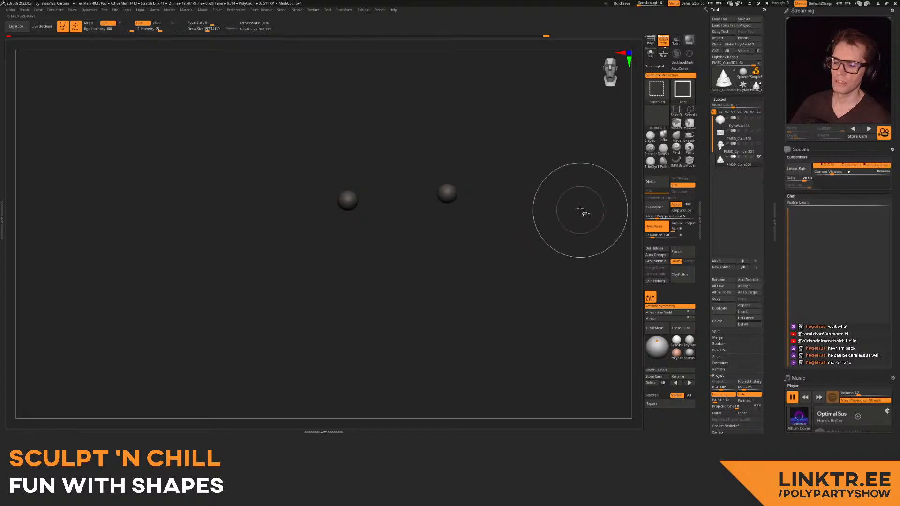
pyautogui.keyDown('ctrl'); pyautogui.keyDown('shift'); pyautogui.click(580, 211); pyautogui.keyUp('shift'); pyautogui.keyUp('ctrl')
pyautogui.click(653, 281)
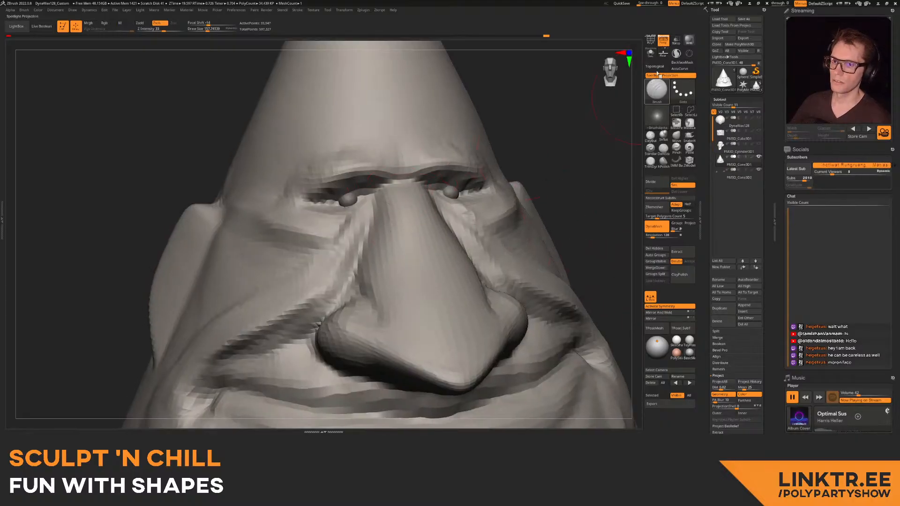
# - Deepen the eye sockets with DamStandard while the head is soloed, and update its DynaMesh
pyautogui.click(651, 54)
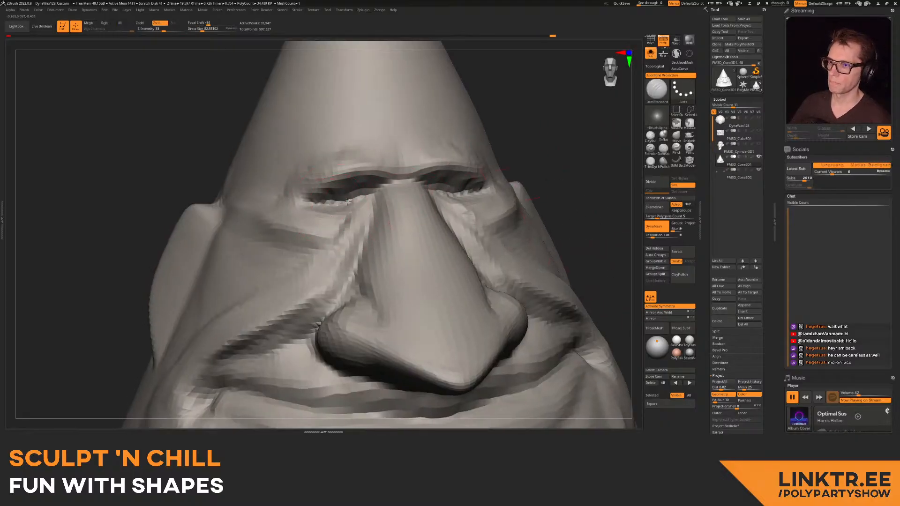
pyautogui.moveTo(418, 189); pyautogui.dragTo(390, 187)
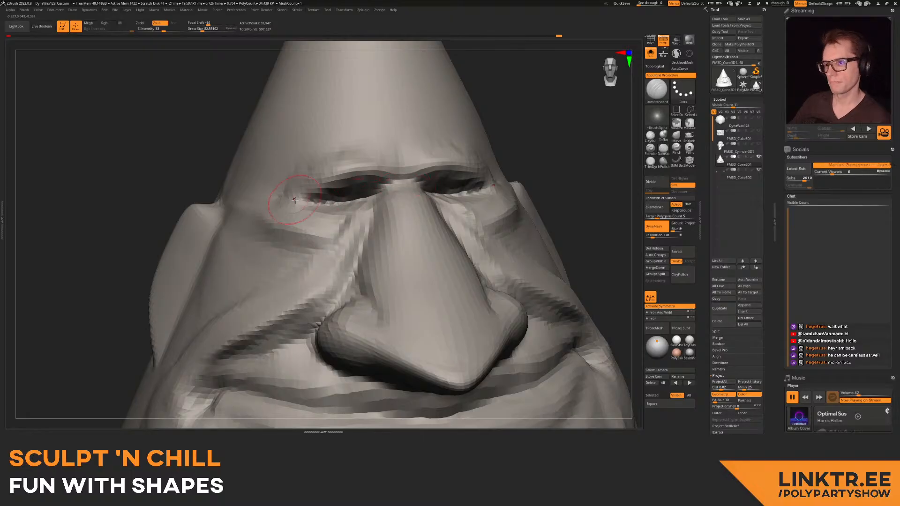
pyautogui.keyDown('ctrl'); pyautogui.moveTo(593, 168); pyautogui.dragTo(602, 180); pyautogui.keyUp('ctrl')
pyautogui.click(655, 52)
# - Adjust the nose and face profile from the side with a large Move brush
pyautogui.keyDown('ctrl'); pyautogui.moveTo(474, 150); pyautogui.dragTo(471, 125, button='right'); pyautogui.keyUp('ctrl')
pyautogui.moveTo(471, 124); pyautogui.dragTo(422, 191, button='right')
pyautogui.moveTo(358, 210)
pyautogui.mouseDown(button='right')
pyautogui.moveTo(408, 212)
pyautogui.moveTo(423, 145)
pyautogui.mouseUp(button='right')
pyautogui.click(676, 137)
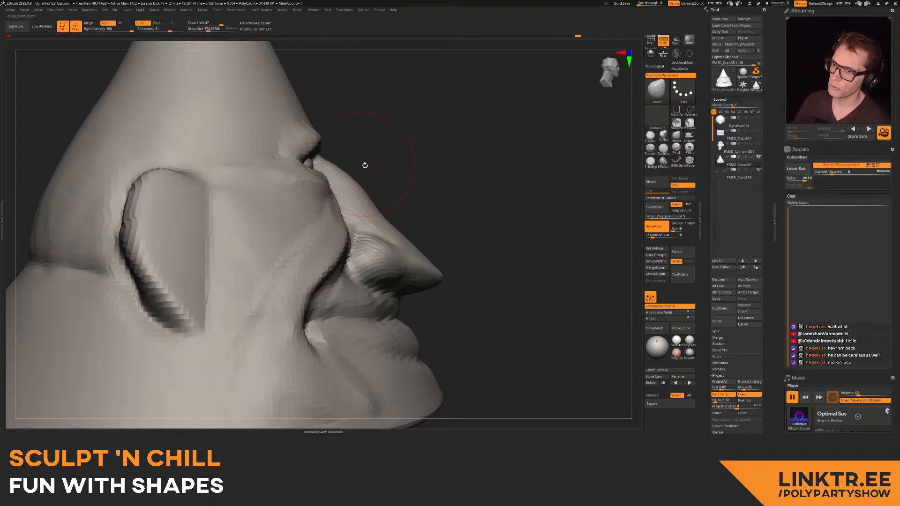
pyautogui.moveTo(391, 223)
pyautogui.keyDown('ctrl'); pyautogui.mouseDown(button='right')
pyautogui.moveTo(412, 175)
pyautogui.moveTo(375, 177)
pyautogui.moveTo(366, 221)
pyautogui.moveTo(362, 213)
pyautogui.mouseUp(button='right'); pyautogui.keyUp('ctrl')
pyautogui.press('s')
pyautogui.moveTo(317, 220); pyautogui.dragTo(320, 220)
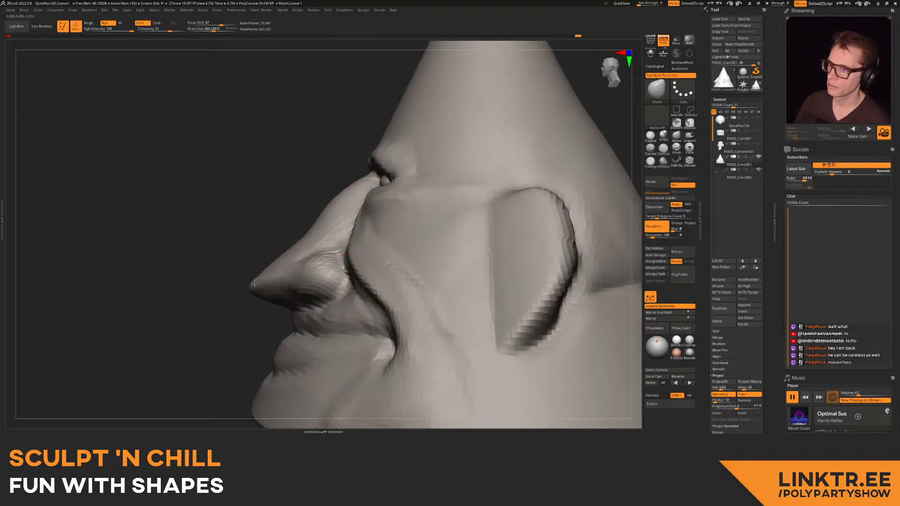
pyautogui.keyDown('ctrl'); pyautogui.moveTo(301, 242); pyautogui.dragTo(296, 274, button='right'); pyautogui.keyUp('ctrl')
pyautogui.keyDown('shift'); pyautogui.moveTo(291, 315); pyautogui.dragTo(323, 213, button='right'); pyautogui.keyUp('shift')
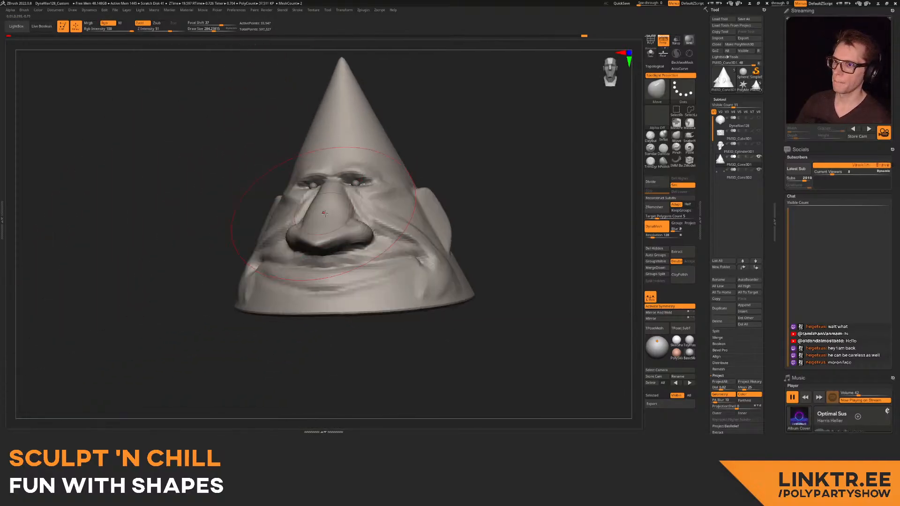
# - Build up the cheek and the forehead above the brow with the ClayBuildup brush
pyautogui.click(650, 137)
pyautogui.keyDown('alt'); pyautogui.moveTo(374, 196); pyautogui.dragTo(299, 204, button='right'); pyautogui.keyUp('alt')
pyautogui.moveTo(300, 204)
pyautogui.mouseDown(button='right')
pyautogui.moveTo(319, 206)
pyautogui.moveTo(266, 221)
pyautogui.moveTo(300, 223)
pyautogui.mouseUp(button='right')
pyautogui.moveTo(300, 222); pyautogui.dragTo(291, 219, button='right')
pyautogui.press('s')
pyautogui.moveTo(291, 219); pyautogui.dragTo(274, 221)
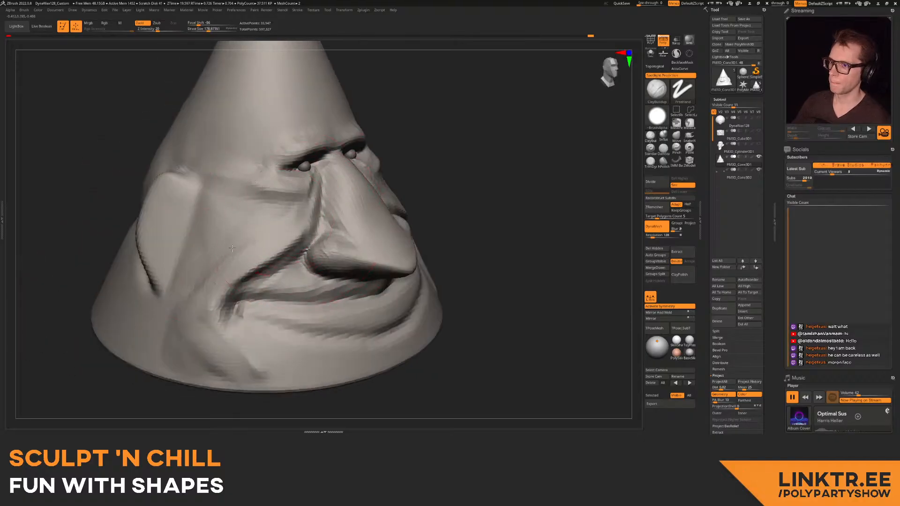
pyautogui.keyDown('ctrl'); pyautogui.moveTo(261, 301); pyautogui.dragTo(304, 253, button='right'); pyautogui.keyUp('ctrl')
pyautogui.moveTo(305, 253)
pyautogui.mouseDown(button='right')
pyautogui.moveTo(380, 193)
pyautogui.moveTo(370, 205)
pyautogui.moveTo(398, 213)
pyautogui.moveTo(360, 232)
pyautogui.moveTo(366, 248)
pyautogui.mouseUp(button='right')
pyautogui.moveTo(350, 297)
pyautogui.mouseDown(button='right')
pyautogui.moveTo(352, 248)
pyautogui.moveTo(361, 259)
pyautogui.moveTo(333, 198)
pyautogui.moveTo(323, 235)
pyautogui.moveTo(399, 196)
pyautogui.mouseUp(button='right')
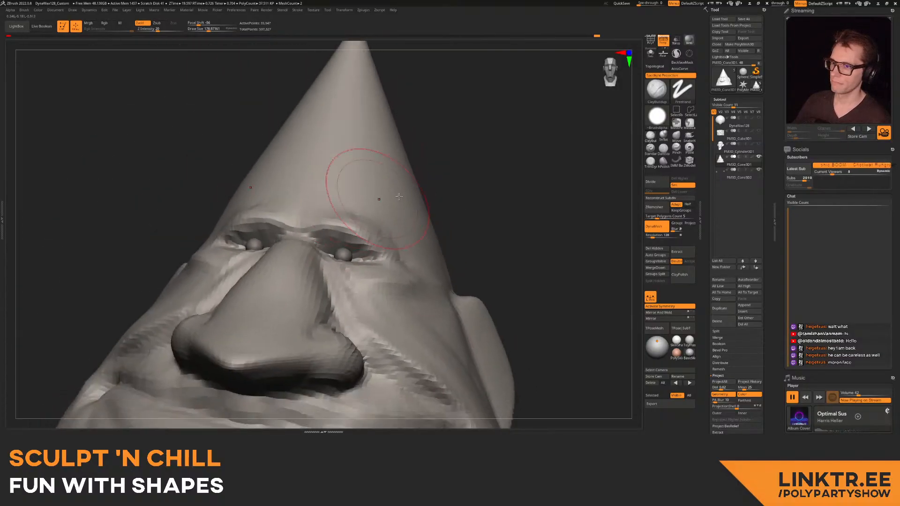
pyautogui.click(665, 151)
pyautogui.moveTo(370, 225)
pyautogui.keyDown('ctrl'); pyautogui.mouseDown(button='right')
pyautogui.moveTo(351, 262)
pyautogui.moveTo(318, 255)
pyautogui.mouseUp(button='right'); pyautogui.keyUp('ctrl')
pyautogui.press('s')
pyautogui.moveTo(317, 255)
pyautogui.mouseDown()
pyautogui.moveTo(309, 250)
pyautogui.moveTo(388, 267)
pyautogui.mouseUp()
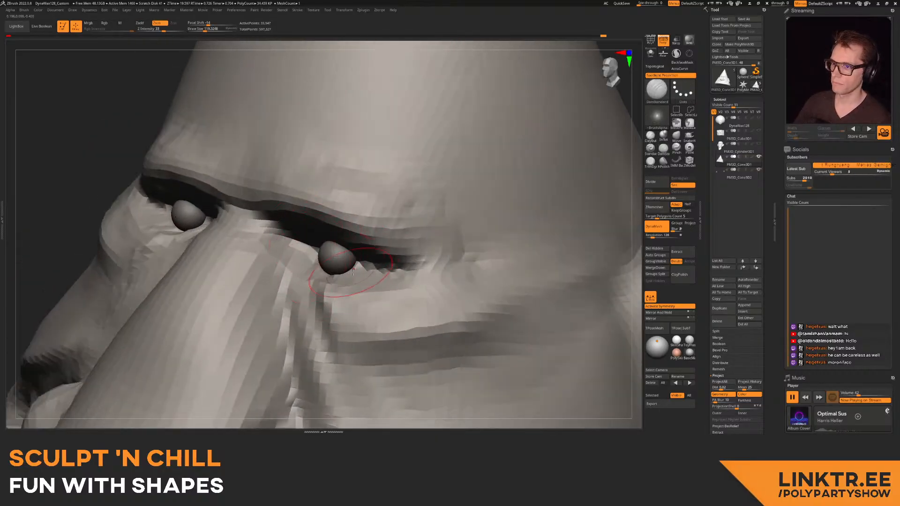
pyautogui.hotkey('ctrl', 'z')
# - Build up the inner corner of the eye with ClayBuildup and remesh the head with DynaMesh at resolution 256
pyautogui.click(650, 136)
pyautogui.moveTo(320, 244); pyautogui.dragTo(317, 243)
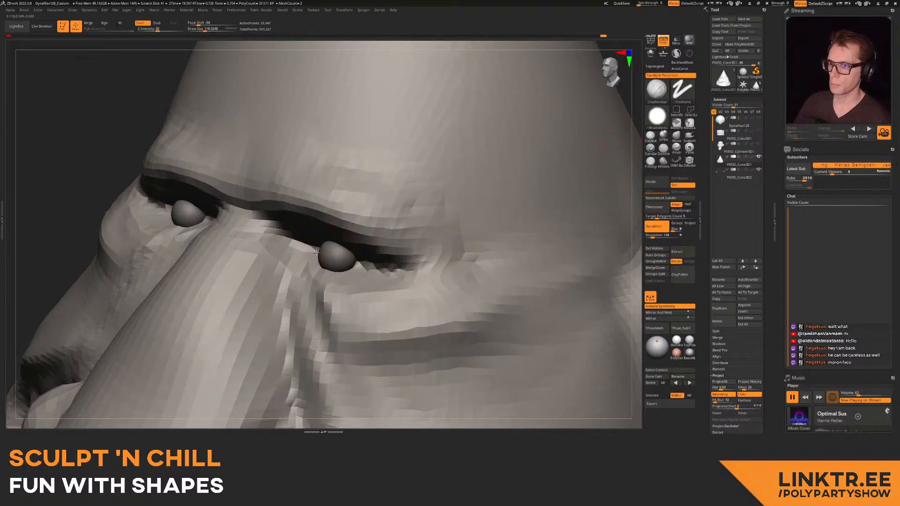
pyautogui.keyDown('ctrl'); pyautogui.moveTo(412, 267); pyautogui.dragTo(398, 197, button='right'); pyautogui.keyUp('ctrl')
pyautogui.keyDown('ctrl'); pyautogui.moveTo(375, 225); pyautogui.dragTo(344, 185, button='right'); pyautogui.keyUp('ctrl')
pyautogui.moveTo(469, 225); pyautogui.dragTo(609, 229, button='right')
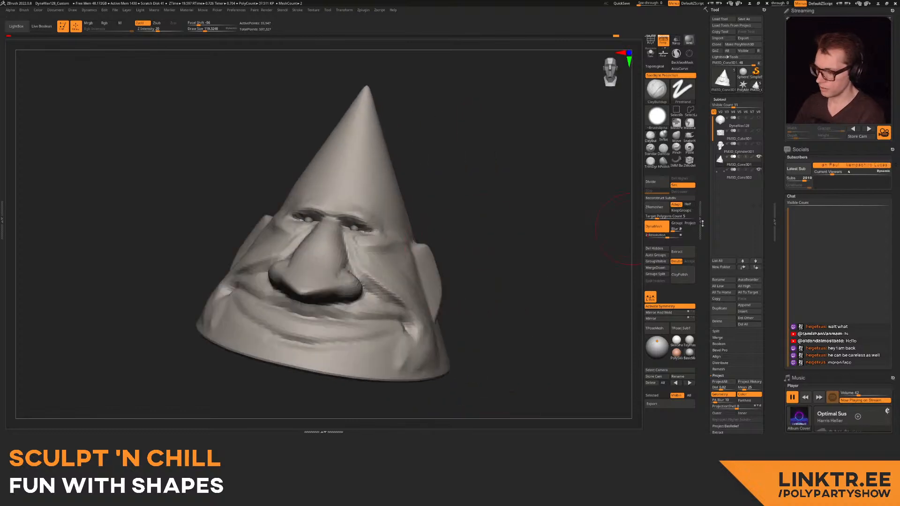
pyautogui.keyDown('ctrl'); pyautogui.moveTo(496, 175); pyautogui.dragTo(485, 190); pyautogui.keyUp('ctrl')
# - Sculpt the heavy brow folds hanging over the upper eyelids with the ClayBuildup brush
pyautogui.moveTo(348, 182)
pyautogui.keyDown('ctrl'); pyautogui.mouseDown(button='right')
pyautogui.moveTo(374, 219)
pyautogui.moveTo(368, 194)
pyautogui.moveTo(347, 188)
pyautogui.moveTo(335, 211)
pyautogui.mouseUp(button='right'); pyautogui.keyUp('ctrl')
pyautogui.moveTo(336, 211); pyautogui.dragTo(273, 218, button='right')
pyautogui.press('s')
pyautogui.moveTo(272, 220)
pyautogui.mouseDown()
pyautogui.moveTo(257, 204)
pyautogui.moveTo(300, 187)
pyautogui.moveTo(290, 193)
pyautogui.mouseUp()
pyautogui.moveTo(306, 203)
pyautogui.mouseDown()
pyautogui.moveTo(382, 145)
pyautogui.moveTo(328, 136)
pyautogui.moveTo(256, 181)
pyautogui.moveTo(414, 150)
pyautogui.mouseUp()
pyautogui.moveTo(345, 187)
pyautogui.mouseDown()
pyautogui.moveTo(361, 164)
pyautogui.moveTo(356, 206)
pyautogui.moveTo(365, 214)
pyautogui.mouseUp()
pyautogui.moveTo(343, 175); pyautogui.dragTo(382, 205, button='right')
pyautogui.press('s')
pyautogui.moveTo(313, 248); pyautogui.dragTo(370, 258)
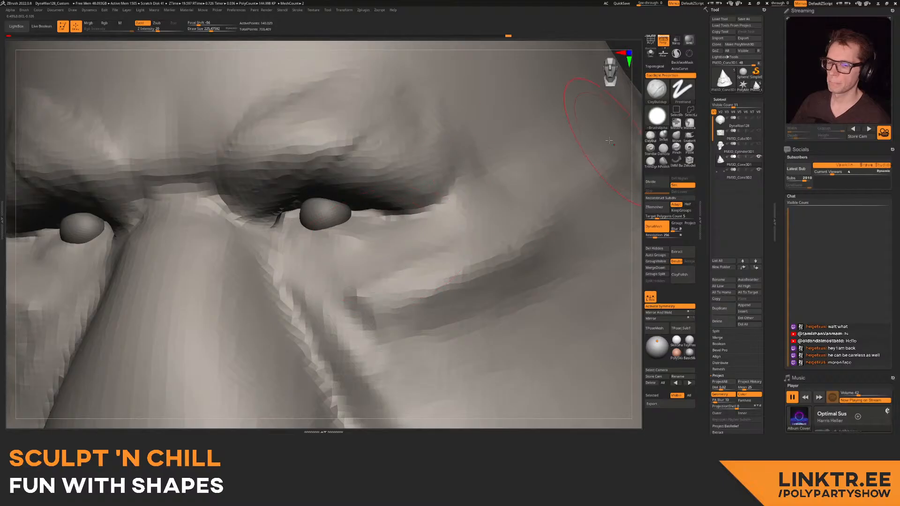
# - Form the eyelids around the eyeballs with the Standard brush at small sizes
pyautogui.click(651, 148)
pyautogui.moveTo(371, 260)
pyautogui.mouseDown(button='right')
pyautogui.moveTo(352, 215)
pyautogui.moveTo(351, 224)
pyautogui.mouseUp(button='right')
pyautogui.press('s')
pyautogui.moveTo(349, 222); pyautogui.dragTo(342, 223)
pyautogui.moveTo(375, 224); pyautogui.dragTo(353, 222, button='right')
pyautogui.press('s')
pyautogui.moveTo(353, 223)
pyautogui.mouseDown()
pyautogui.moveTo(300, 209)
pyautogui.moveTo(326, 204)
pyautogui.mouseUp()
pyautogui.moveTo(323, 199)
pyautogui.mouseDown(button='right')
pyautogui.moveTo(298, 229)
pyautogui.moveTo(305, 224)
pyautogui.mouseUp(button='right')
pyautogui.press('s')
pyautogui.moveTo(305, 224)
pyautogui.mouseDown()
pyautogui.moveTo(279, 228)
pyautogui.moveTo(334, 232)
pyautogui.moveTo(279, 210)
pyautogui.mouseUp()
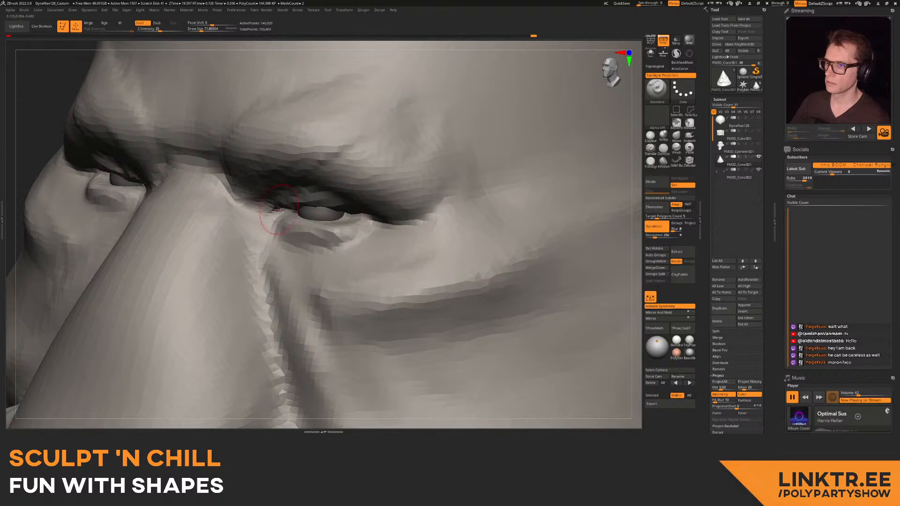
# - Fill out the lower eyelid and the area beneath it with a small ClayBuildup brush
pyautogui.click(649, 136)
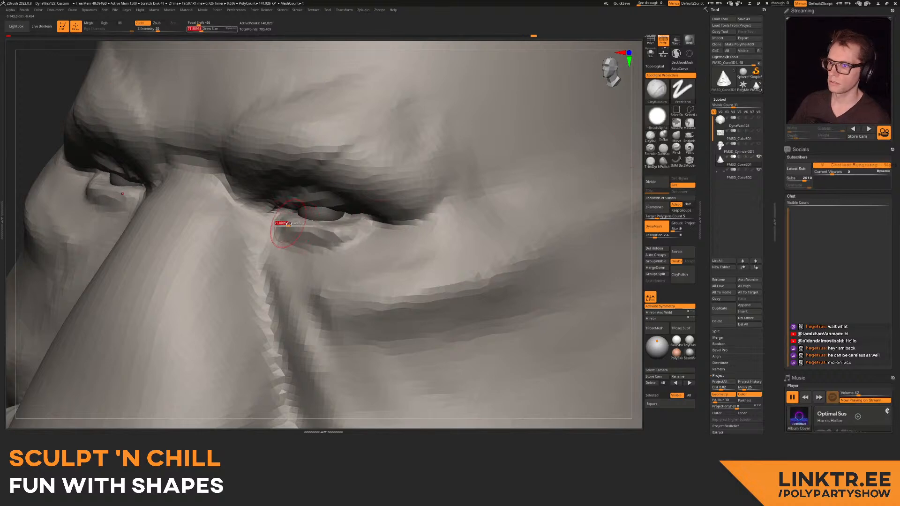
pyautogui.moveTo(275, 219)
pyautogui.mouseDown()
pyautogui.moveTo(323, 255)
pyautogui.moveTo(360, 246)
pyautogui.mouseUp()
pyautogui.moveTo(291, 256); pyautogui.dragTo(380, 234)
# - Adjust the inner eye corner and eyelid edges around the eyeball with the Move brush
pyautogui.click(676, 136)
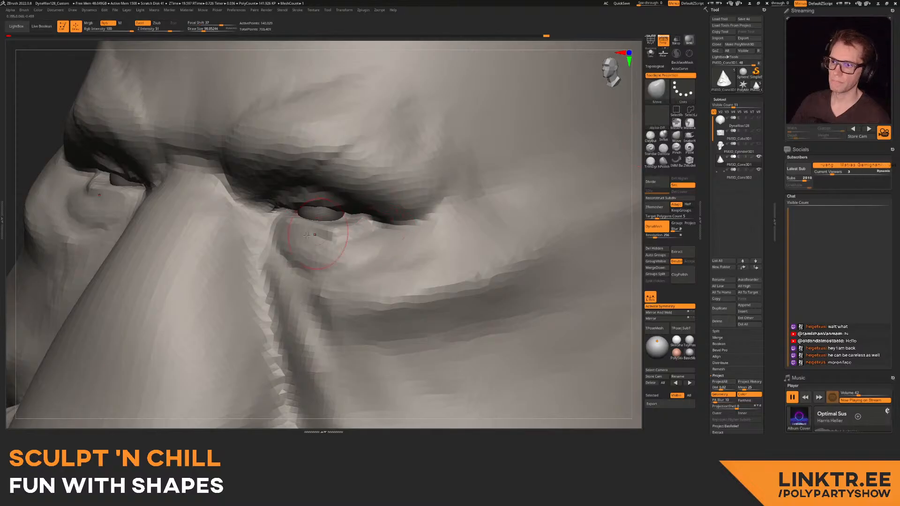
pyautogui.keyDown('shift'); pyautogui.moveTo(380, 215); pyautogui.dragTo(396, 224, button='right'); pyautogui.keyUp('shift')
pyautogui.moveTo(301, 229)
pyautogui.mouseDown()
pyautogui.moveTo(290, 233)
pyautogui.moveTo(309, 230)
pyautogui.moveTo(291, 215)
pyautogui.moveTo(300, 205)
pyautogui.moveTo(290, 204)
pyautogui.mouseUp()
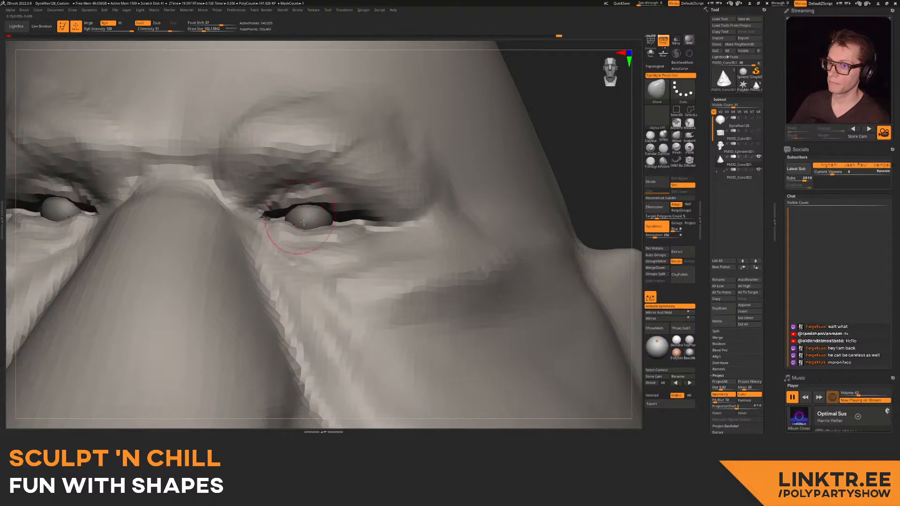
# - Shape the nostril wing at the side of the nose with the DamStandard and Move brushes
pyautogui.press('f')
pyautogui.moveTo(350, 144)
pyautogui.keyDown('ctrl'); pyautogui.mouseDown(button='right')
pyautogui.moveTo(353, 178)
pyautogui.moveTo(360, 145)
pyautogui.moveTo(372, 231)
pyautogui.moveTo(403, 188)
pyautogui.mouseUp(button='right'); pyautogui.keyUp('ctrl')
pyautogui.moveTo(403, 188)
pyautogui.mouseDown(button='right')
pyautogui.moveTo(394, 185)
pyautogui.moveTo(410, 191)
pyautogui.moveTo(319, 253)
pyautogui.moveTo(341, 245)
pyautogui.mouseUp(button='right')
pyautogui.click(665, 152)
pyautogui.moveTo(328, 245); pyautogui.dragTo(364, 219)
pyautogui.moveTo(419, 189)
pyautogui.mouseDown(button='right')
pyautogui.moveTo(385, 206)
pyautogui.moveTo(377, 195)
pyautogui.moveTo(382, 202)
pyautogui.moveTo(335, 189)
pyautogui.moveTo(331, 207)
pyautogui.mouseUp(button='right')
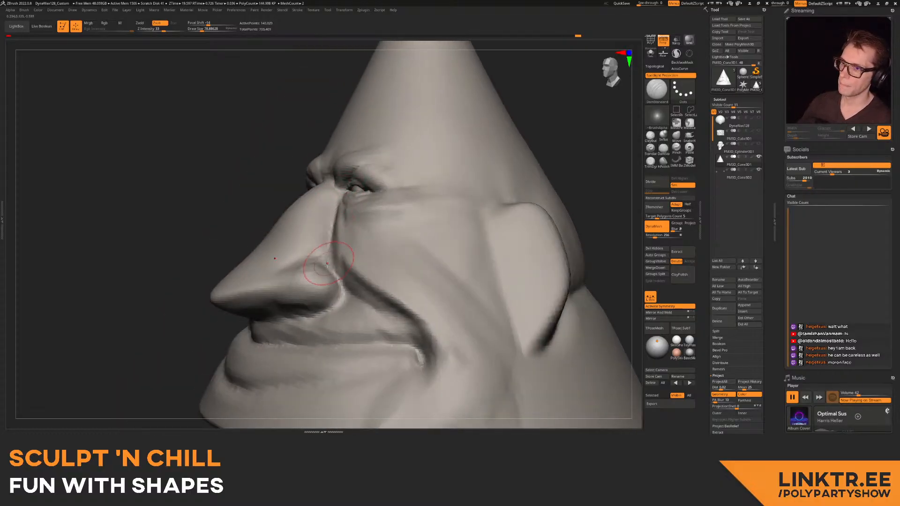
pyautogui.keyDown('ctrl'); pyautogui.moveTo(312, 264); pyautogui.dragTo(304, 242, button='right'); pyautogui.keyUp('ctrl')
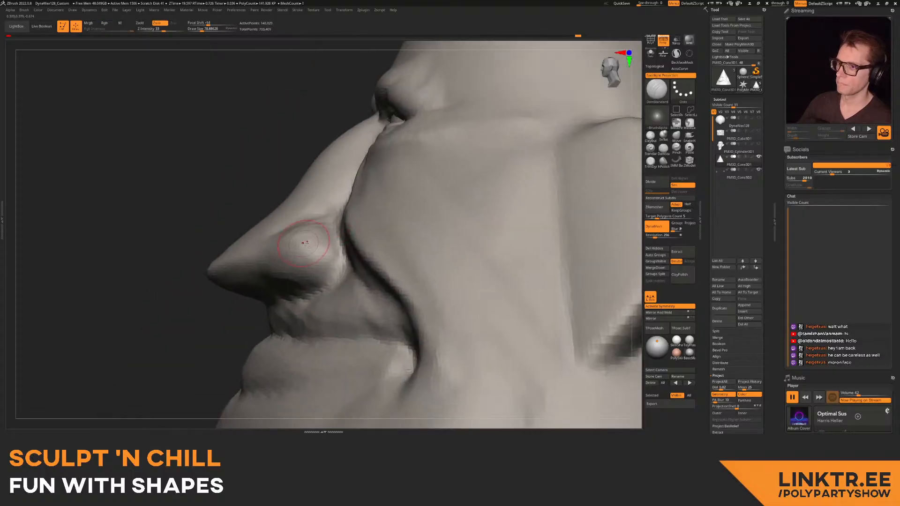
pyautogui.click(676, 135)
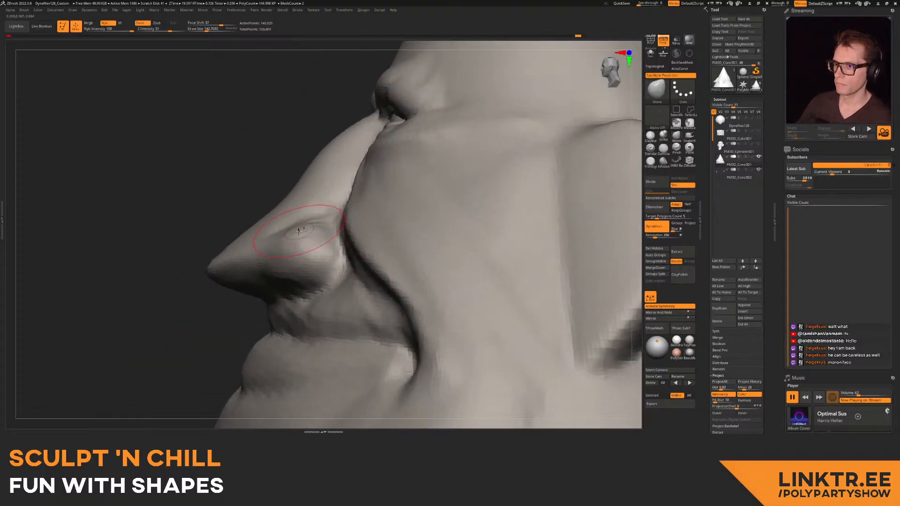
pyautogui.moveTo(299, 231); pyautogui.dragTo(329, 204)
pyautogui.moveTo(317, 241); pyautogui.dragTo(320, 227)
pyautogui.moveTo(320, 227)
pyautogui.mouseDown(button='right')
pyautogui.moveTo(302, 229)
pyautogui.moveTo(338, 218)
pyautogui.mouseUp(button='right')
# - Define the upper edge of the nostril wing with enlarged, inverted DamStandard strokes toward the nose tip
pyautogui.click(665, 148)
pyautogui.press(']')
pyautogui.press(']')
pyautogui.press(']')
pyautogui.press(']')
pyautogui.keyDown('alt'); pyautogui.moveTo(351, 227); pyautogui.dragTo(239, 275); pyautogui.keyUp('alt')
pyautogui.hotkey('ctrl', 'z')
pyautogui.press(']')
pyautogui.keyDown('alt'); pyautogui.moveTo(346, 227); pyautogui.dragTo(224, 272); pyautogui.keyUp('alt')
pyautogui.moveTo(327, 192)
pyautogui.mouseDown(button='right')
pyautogui.moveTo(297, 212)
pyautogui.moveTo(360, 168)
pyautogui.mouseUp(button='right')
pyautogui.press('[')
pyautogui.press('[')
pyautogui.moveTo(375, 211); pyautogui.dragTo(279, 258, button='right')
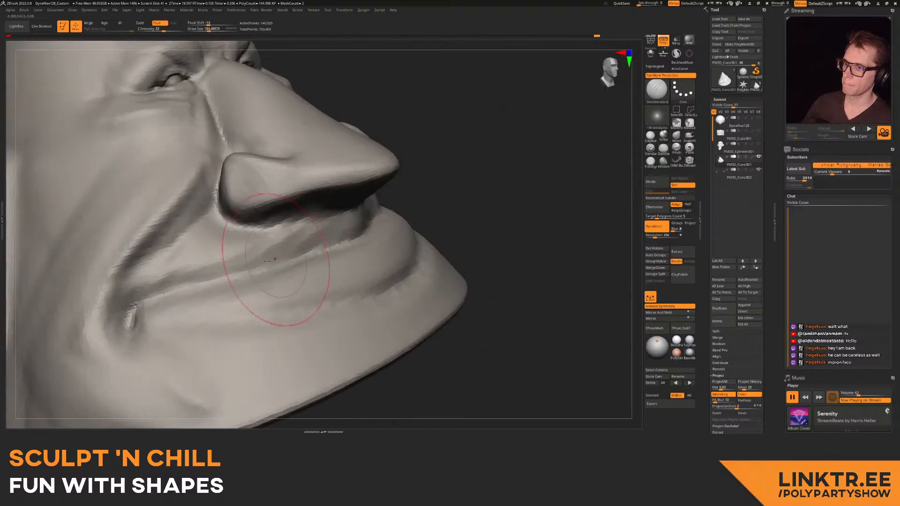
# - Sharpen the mouth line between the lips with a smaller DamStandard brush, undoing the last stroke
pyautogui.press('[')
pyautogui.moveTo(197, 286); pyautogui.dragTo(367, 223)
pyautogui.keyDown('ctrl'); pyautogui.moveTo(383, 212); pyautogui.dragTo(361, 234, button='right'); pyautogui.keyUp('ctrl')
pyautogui.moveTo(360, 234)
pyautogui.mouseDown(button='right')
pyautogui.moveTo(328, 245)
pyautogui.moveTo(275, 235)
pyautogui.moveTo(323, 263)
pyautogui.mouseUp(button='right')
pyautogui.press('s')
pyautogui.moveTo(213, 278); pyautogui.dragTo(311, 232)
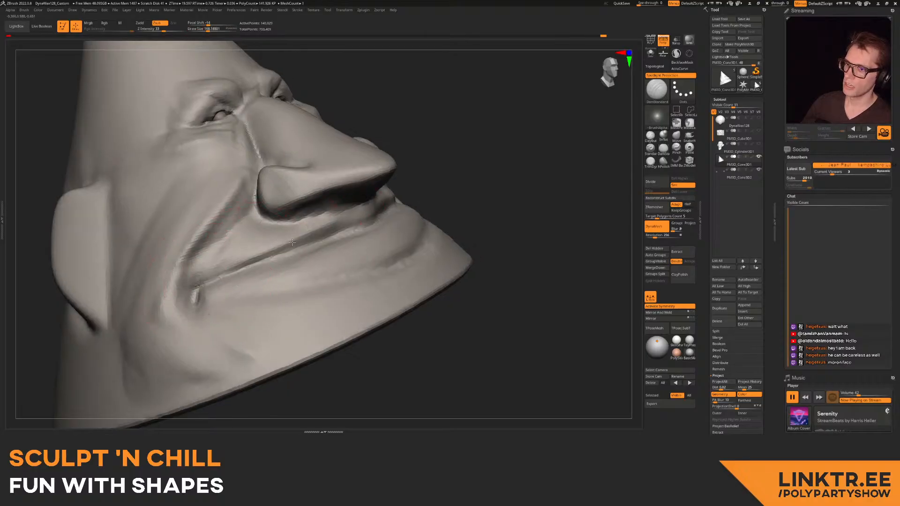
pyautogui.keyDown('ctrl'); pyautogui.moveTo(407, 210); pyautogui.dragTo(417, 225, button='right'); pyautogui.keyUp('ctrl')
pyautogui.moveTo(417, 225)
pyautogui.mouseDown(button='right')
pyautogui.moveTo(366, 221)
pyautogui.moveTo(357, 238)
pyautogui.moveTo(368, 244)
pyautogui.moveTo(336, 262)
pyautogui.moveTo(361, 303)
pyautogui.mouseUp(button='right')
pyautogui.hotkey('ctrl', 'z')
pyautogui.moveTo(436, 274)
pyautogui.mouseDown(button='right')
pyautogui.moveTo(382, 234)
pyautogui.moveTo(364, 245)
pyautogui.moveTo(415, 260)
pyautogui.moveTo(444, 246)
pyautogui.moveTo(430, 240)
pyautogui.mouseUp(button='right')
# - Reshape the nostril wings from below and the front with a large Move brush
pyautogui.click(677, 136)
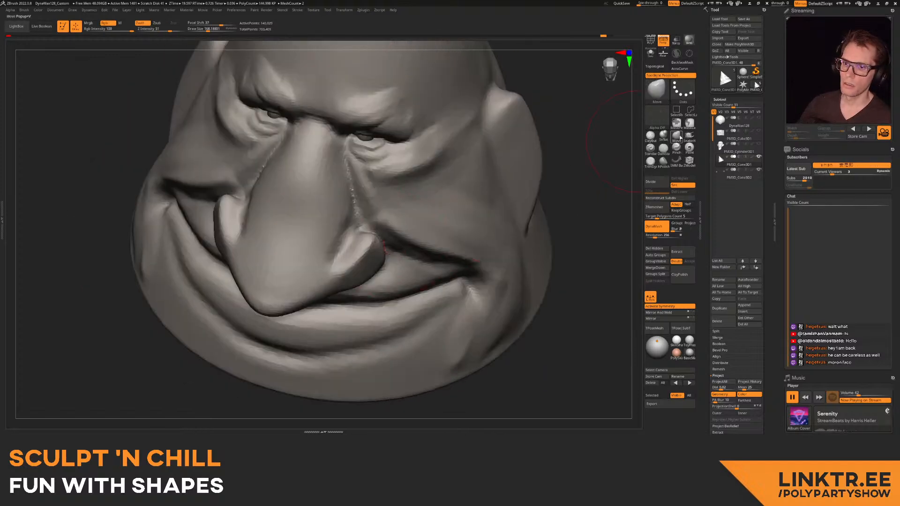
pyautogui.moveTo(364, 214); pyautogui.dragTo(374, 226, button='right')
pyautogui.moveTo(366, 265); pyautogui.dragTo(357, 257)
pyautogui.press('s')
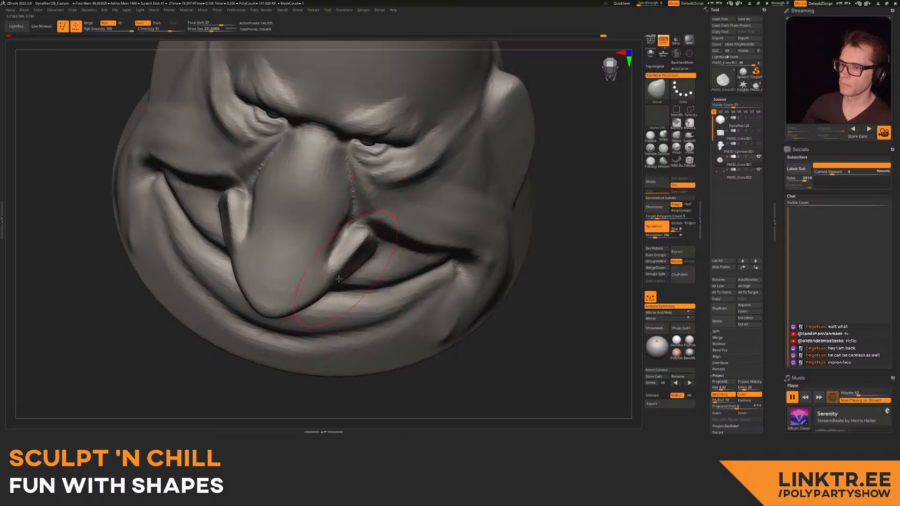
pyautogui.moveTo(364, 292); pyautogui.dragTo(375, 265, button='right')
pyautogui.keyDown('ctrl'); pyautogui.moveTo(375, 264); pyautogui.dragTo(373, 244, button='right'); pyautogui.keyUp('ctrl')
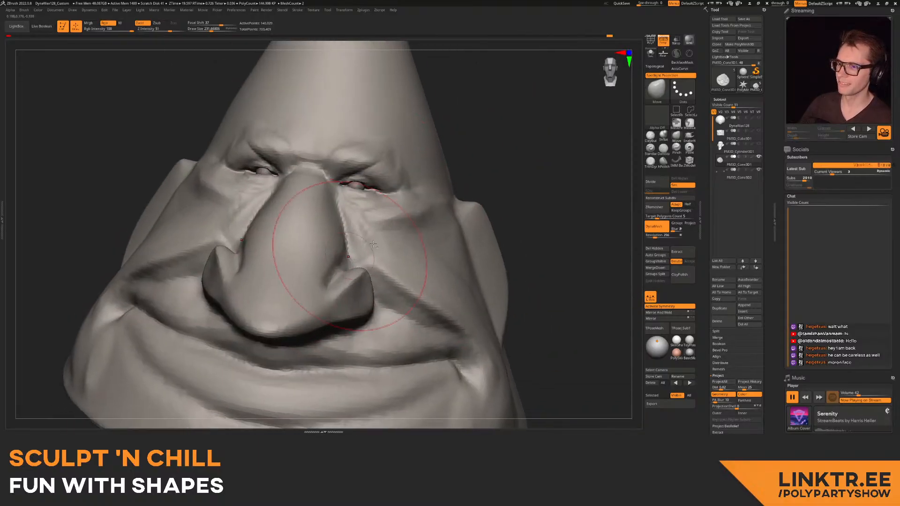
# - Carve the crease along the side of the nose bridge above the nostril with DamStandard
pyautogui.click(677, 148)
pyautogui.moveTo(343, 182); pyautogui.dragTo(324, 188, button='right')
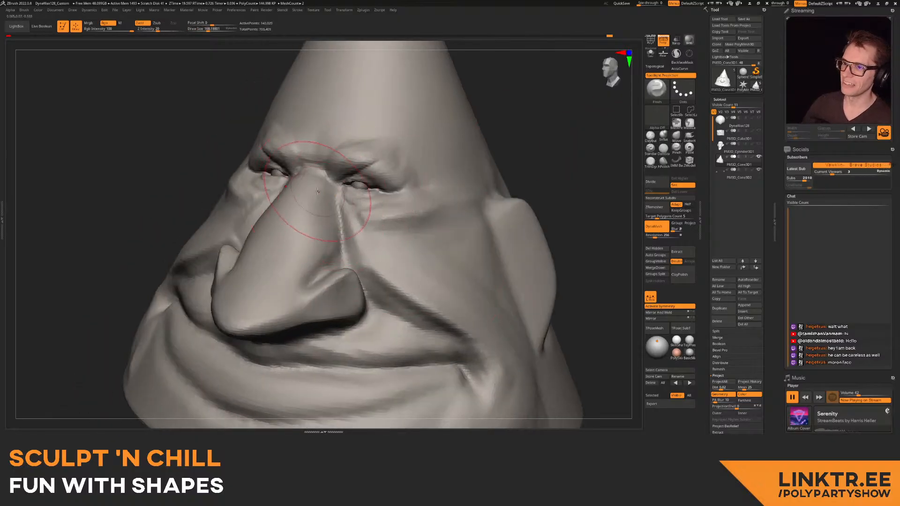
pyautogui.click(663, 148)
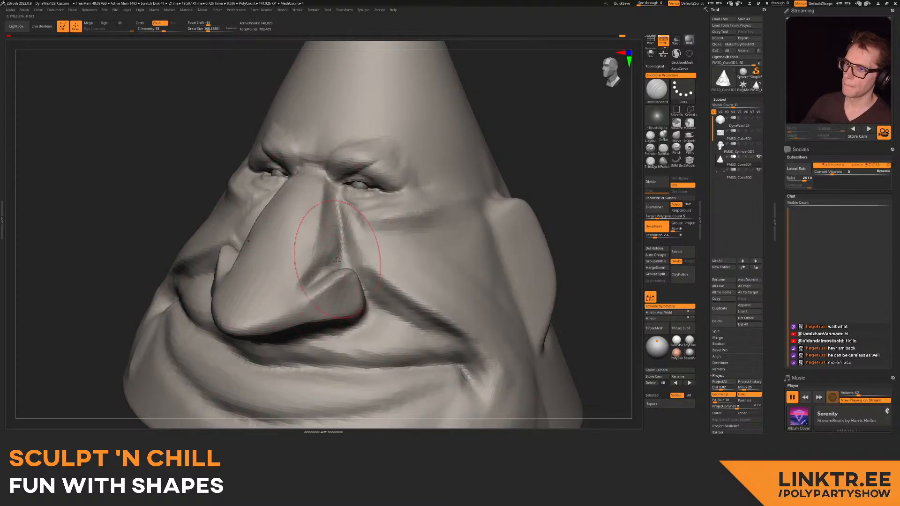
pyautogui.moveTo(316, 233)
pyautogui.mouseDown(button='right')
pyautogui.moveTo(287, 206)
pyautogui.moveTo(291, 231)
pyautogui.moveTo(297, 215)
pyautogui.moveTo(289, 226)
pyautogui.moveTo(287, 209)
pyautogui.moveTo(318, 248)
pyautogui.moveTo(305, 255)
pyautogui.moveTo(307, 246)
pyautogui.mouseUp(button='right')
pyautogui.moveTo(343, 217)
pyautogui.mouseDown(button='right')
pyautogui.moveTo(325, 231)
pyautogui.moveTo(346, 223)
pyautogui.moveTo(370, 236)
pyautogui.moveTo(363, 211)
pyautogui.moveTo(349, 220)
pyautogui.moveTo(413, 226)
pyautogui.moveTo(339, 229)
pyautogui.moveTo(360, 248)
pyautogui.moveTo(345, 252)
pyautogui.mouseUp(button='right')
# - Adjust the smile fold and the mouth corner with a large Move brush
pyautogui.click(675, 136)
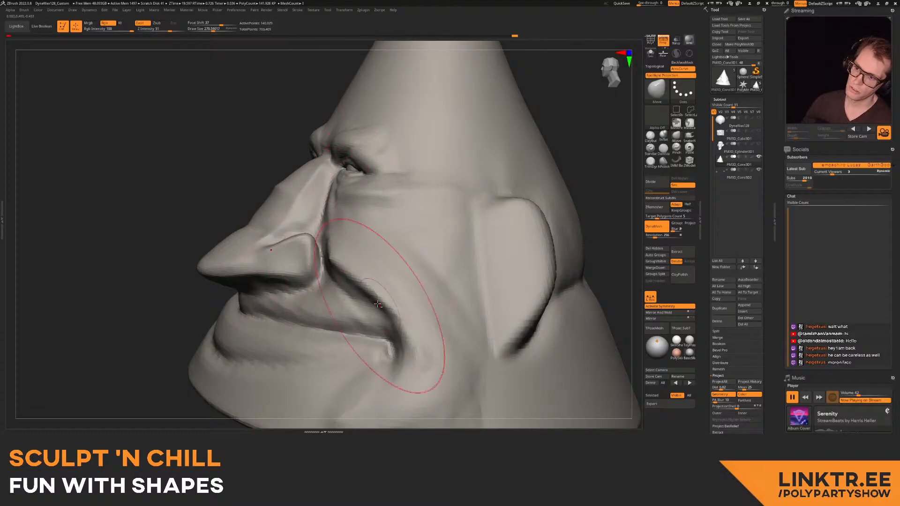
pyautogui.moveTo(328, 331); pyautogui.dragTo(326, 264, button='right')
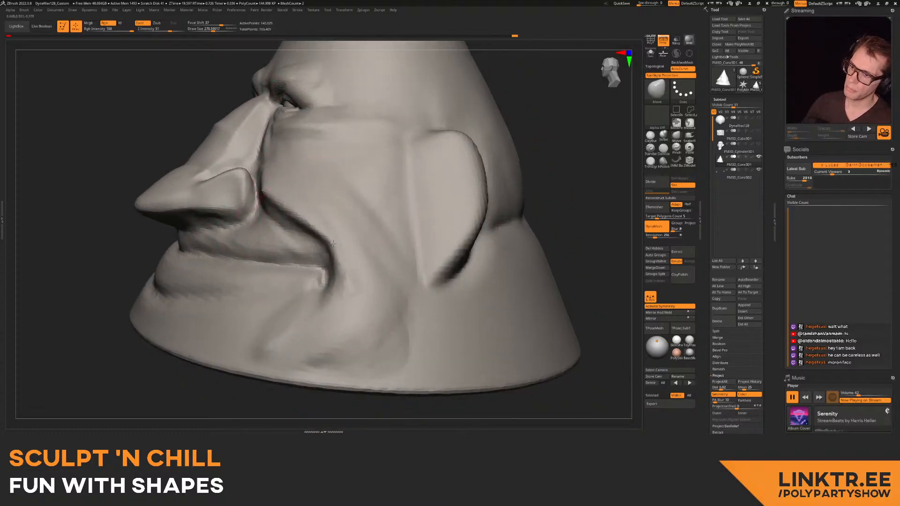
pyautogui.press('ctrl')
pyautogui.press('ctrl')
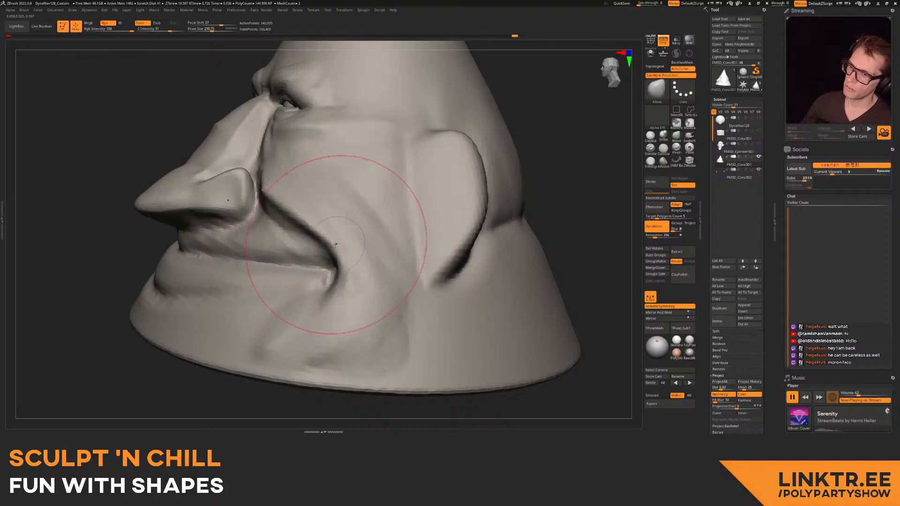
pyautogui.moveTo(341, 263); pyautogui.dragTo(332, 265)
pyautogui.press(']')
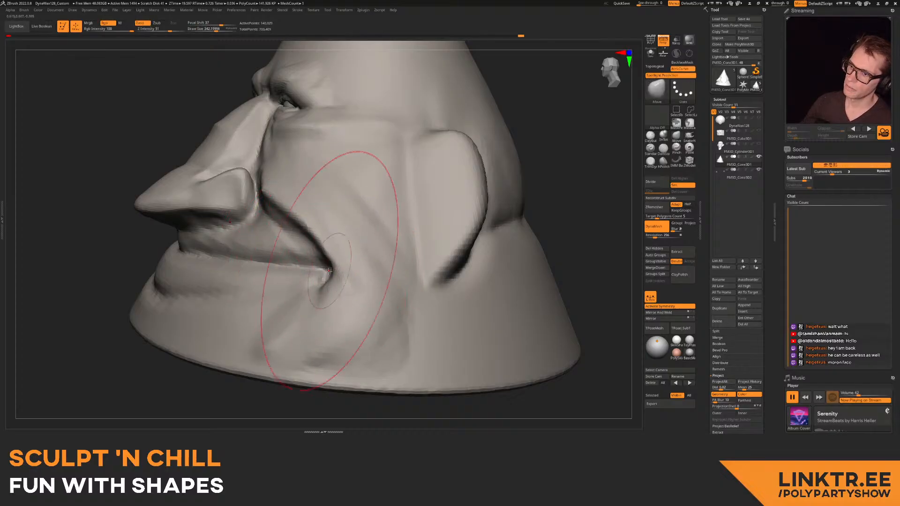
pyautogui.moveTo(349, 258); pyautogui.dragTo(225, 288, button='right')
pyautogui.moveTo(264, 284); pyautogui.dragTo(255, 274)
pyautogui.moveTo(356, 235)
pyautogui.mouseDown(button='right')
pyautogui.moveTo(298, 206)
pyautogui.moveTo(339, 246)
pyautogui.moveTo(403, 211)
pyautogui.mouseUp(button='right')
# - Tighten the creases around the nostril with the Pinch brush at focal shift 46 and draw size about 115
pyautogui.click(676, 148)
pyautogui.keyDown('ctrl'); pyautogui.moveTo(328, 216); pyautogui.dragTo(290, 276, button='right'); pyautogui.keyUp('ctrl')
pyautogui.press('space')
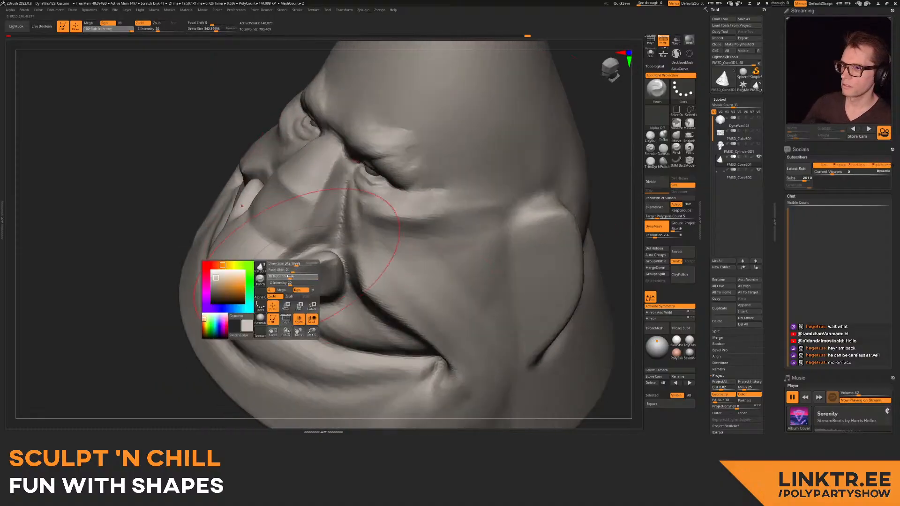
pyautogui.moveTo(292, 276); pyautogui.dragTo(293, 277)
pyautogui.moveTo(292, 270); pyautogui.dragTo(304, 271)
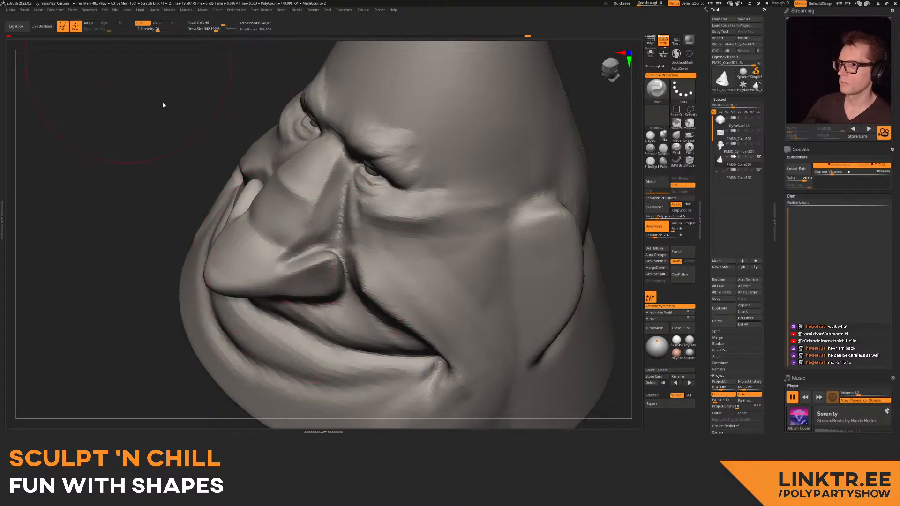
pyautogui.press('s')
pyautogui.moveTo(306, 262); pyautogui.dragTo(294, 263)
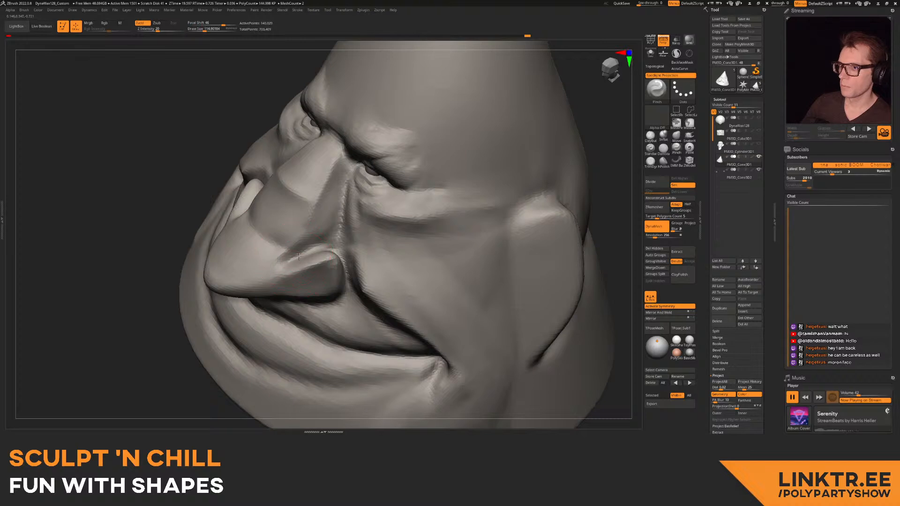
pyautogui.moveTo(357, 234); pyautogui.dragTo(343, 192, button='right')
pyautogui.moveTo(341, 257); pyautogui.dragTo(341, 296)
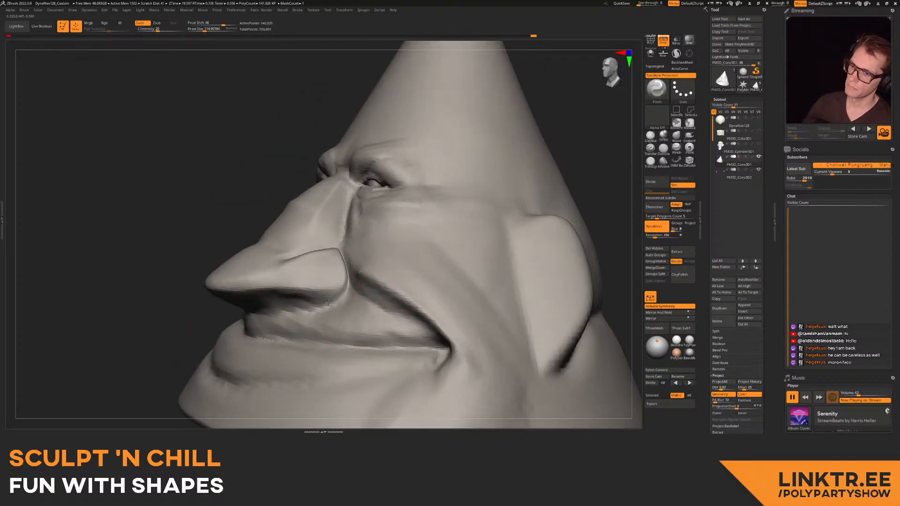
pyautogui.moveTo(322, 287)
pyautogui.mouseDown(button='right')
pyautogui.moveTo(325, 251)
pyautogui.moveTo(298, 253)
pyautogui.moveTo(261, 281)
pyautogui.mouseUp(button='right')
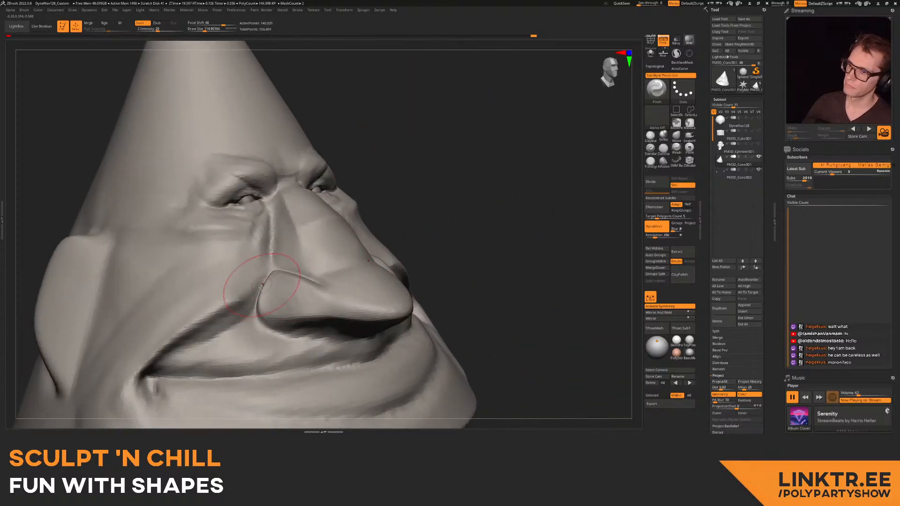
pyautogui.moveTo(266, 227)
pyautogui.mouseDown(button='right')
pyautogui.moveTo(261, 179)
pyautogui.moveTo(301, 217)
pyautogui.moveTo(384, 240)
pyautogui.moveTo(300, 216)
pyautogui.moveTo(259, 220)
pyautogui.moveTo(282, 213)
pyautogui.moveTo(272, 209)
pyautogui.mouseUp(button='right')
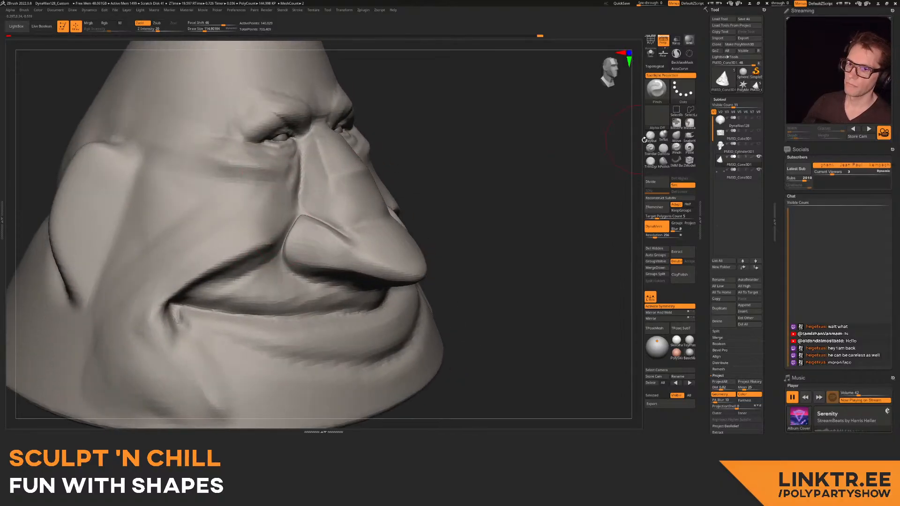
# - Build up the side of the nose bridge and the adjoining cheek with the ClayBuildup brush
pyautogui.click(650, 136)
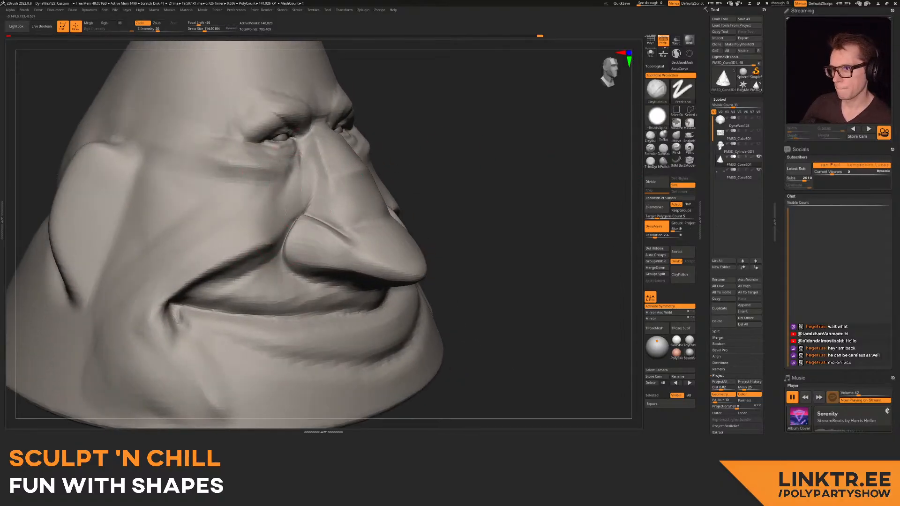
pyautogui.press('s')
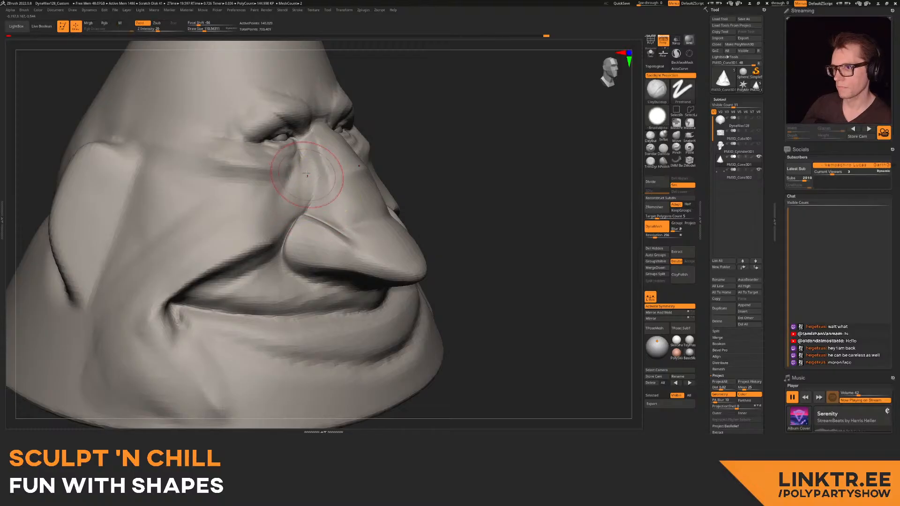
pyautogui.press('s')
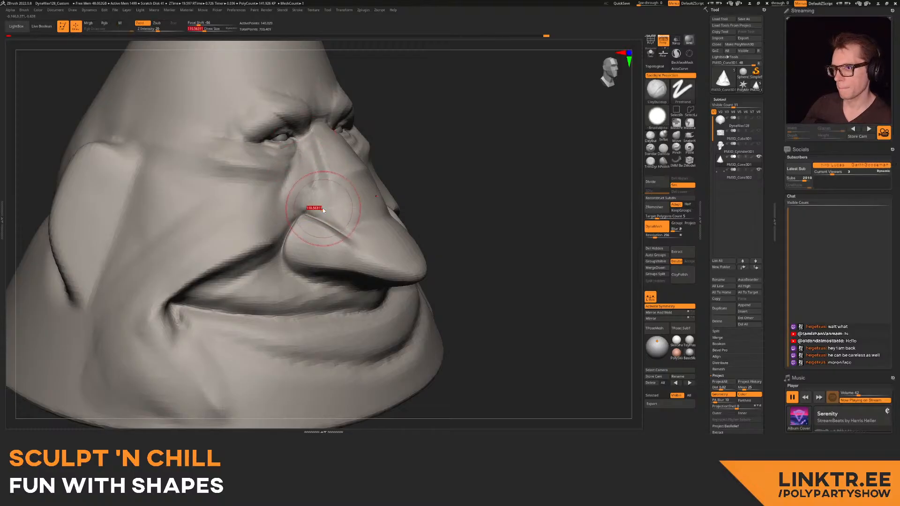
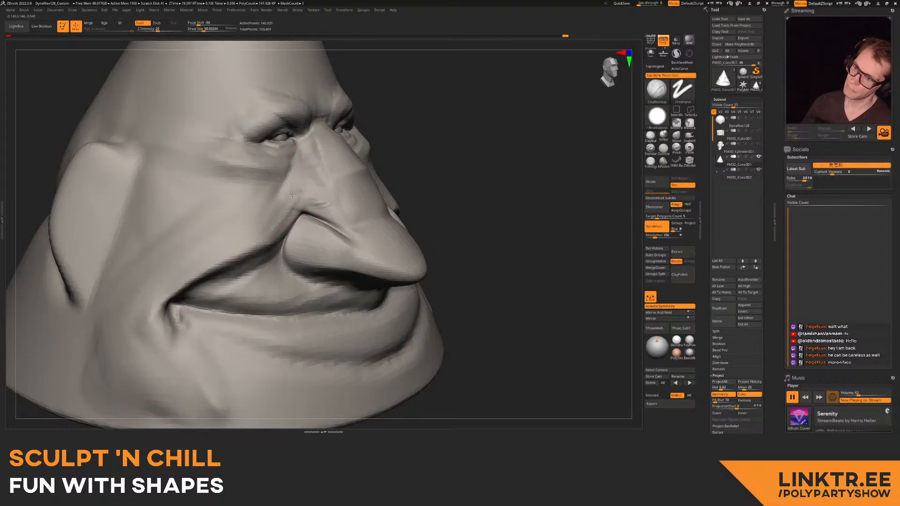
pyautogui.keyDown('ctrl'); pyautogui.moveTo(305, 175); pyautogui.dragTo(313, 155, button='right'); pyautogui.keyUp('ctrl')
pyautogui.moveTo(406, 188); pyautogui.dragTo(349, 216, button='right')
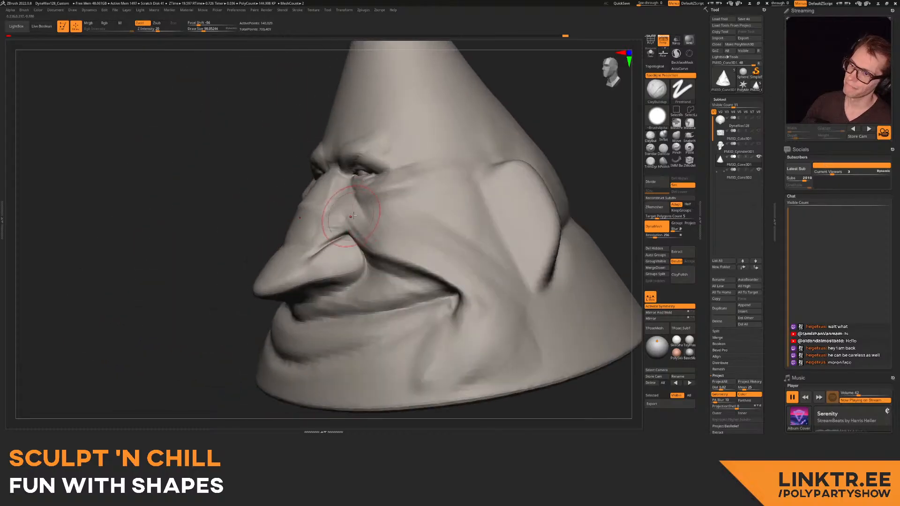
pyautogui.moveTo(337, 248)
pyautogui.mouseDown(button='right')
pyautogui.moveTo(412, 221)
pyautogui.moveTo(419, 190)
pyautogui.moveTo(392, 207)
pyautogui.moveTo(352, 176)
pyautogui.mouseUp(button='right')
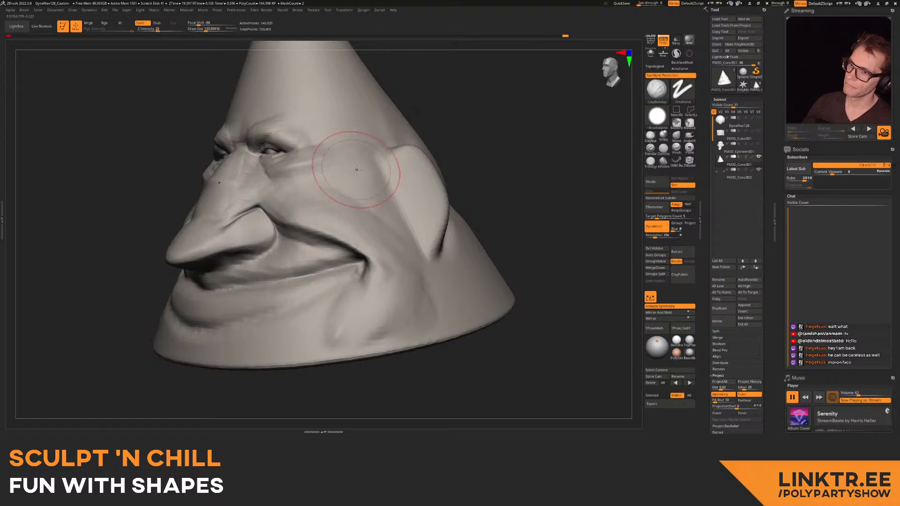
# - Sculpt the ear's inner folds and rim with the DamStandard and ClayBuildup brushes
pyautogui.keyDown('ctrl'); pyautogui.moveTo(363, 237); pyautogui.dragTo(361, 178, button='right'); pyautogui.keyUp('ctrl')
pyautogui.moveTo(324, 208); pyautogui.dragTo(225, 253, button='right')
pyautogui.moveTo(382, 197)
pyautogui.keyDown('ctrl'); pyautogui.mouseDown(button='right')
pyautogui.moveTo(406, 221)
pyautogui.moveTo(382, 203)
pyautogui.moveTo(303, 212)
pyautogui.moveTo(325, 229)
pyautogui.moveTo(327, 253)
pyautogui.mouseUp(button='right'); pyautogui.keyUp('ctrl')
pyautogui.click(663, 148)
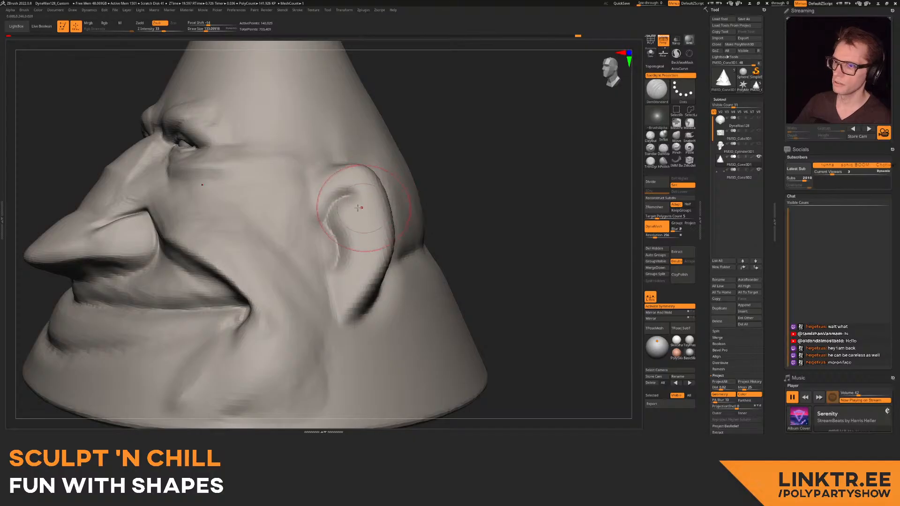
pyautogui.click(649, 136)
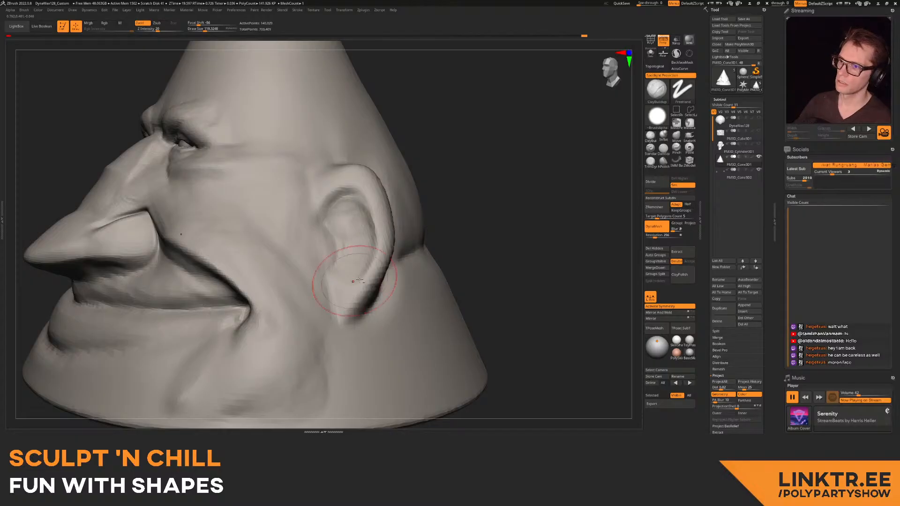
# - Merge the cone head subtool down with the eyeballs subtool below it
pyautogui.press('f')
pyautogui.moveTo(313, 260)
pyautogui.keyDown('alt'); pyautogui.mouseDown(button='right')
pyautogui.moveTo(317, 221)
pyautogui.moveTo(396, 209)
pyautogui.moveTo(359, 221)
pyautogui.moveTo(319, 254)
pyautogui.moveTo(342, 195)
pyautogui.moveTo(351, 230)
pyautogui.moveTo(372, 223)
pyautogui.moveTo(370, 253)
pyautogui.moveTo(361, 240)
pyautogui.moveTo(395, 178)
pyautogui.mouseUp(button='right'); pyautogui.keyUp('alt')
pyautogui.keyDown('ctrl'); pyautogui.moveTo(395, 178); pyautogui.dragTo(394, 260, button='right'); pyautogui.keyUp('ctrl')
pyautogui.moveTo(393, 260)
pyautogui.mouseDown(button='right')
pyautogui.moveTo(412, 239)
pyautogui.moveTo(363, 197)
pyautogui.mouseUp(button='right')
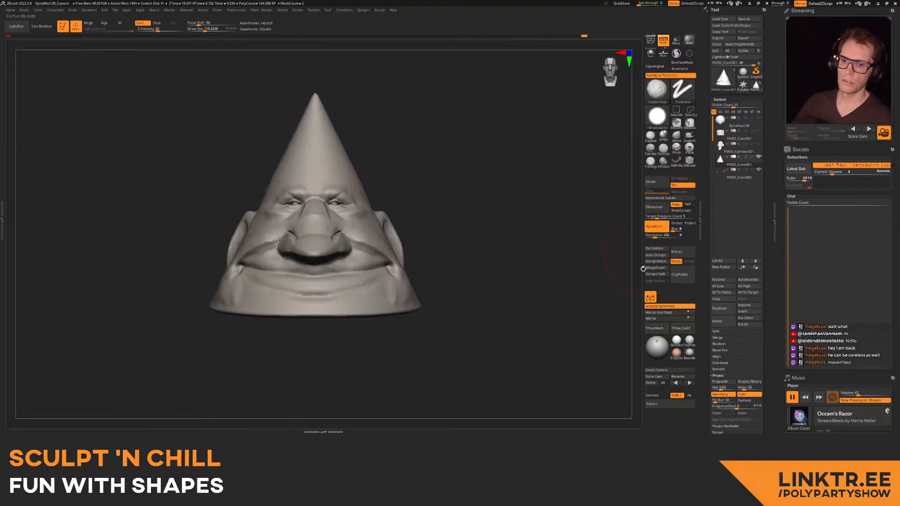
pyautogui.click(720, 165)
pyautogui.click(668, 267)
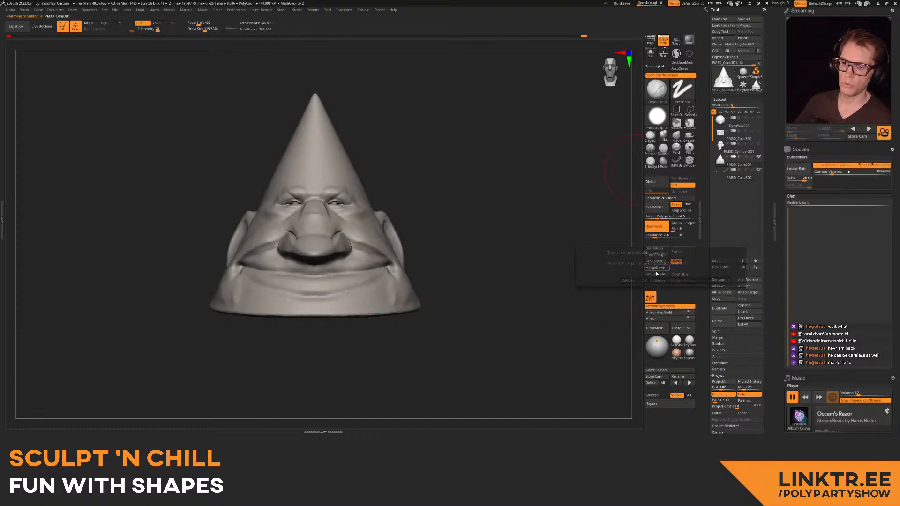
pyautogui.click(641, 277)
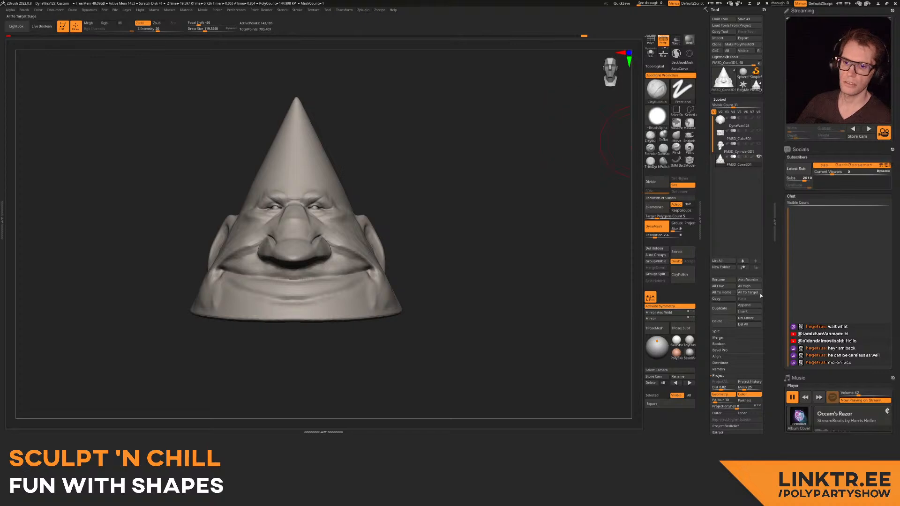
# - Append a new cone as a subtool and flip it upside down
pyautogui.click(749, 306)
pyautogui.click(638, 317)
pyautogui.press('w')
pyautogui.moveTo(462, 167); pyautogui.dragTo(431, 182)
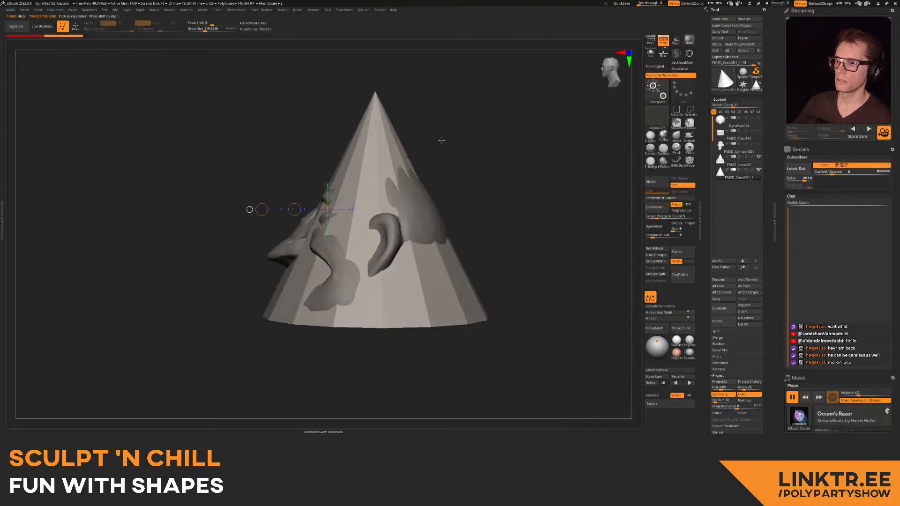
pyautogui.click(689, 53)
pyautogui.moveTo(387, 251); pyautogui.dragTo(378, 250)
pyautogui.keyDown('alt'); pyautogui.moveTo(487, 173); pyautogui.dragTo(448, 204); pyautogui.keyUp('alt')
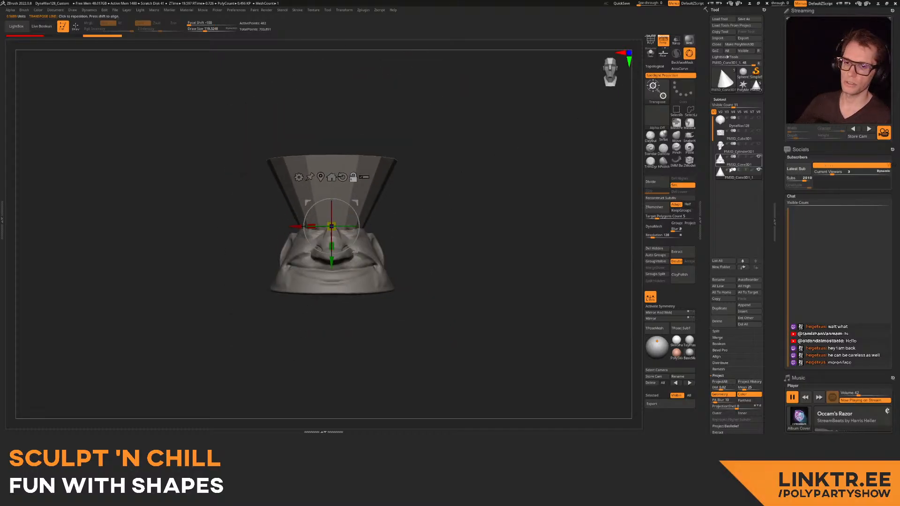
# - Hide the gnome head, subdivide the inverted cone four times, delete its lower levels and DynaMesh it at resolution 128
pyautogui.click(759, 159)
pyautogui.moveTo(377, 194)
pyautogui.keyDown('alt'); pyautogui.mouseDown()
pyautogui.moveTo(437, 195)
pyautogui.moveTo(420, 201)
pyautogui.moveTo(516, 154)
pyautogui.mouseUp(); pyautogui.keyUp('alt')
pyautogui.press('q')
pyautogui.hotkey('ctrl', 'd')
pyautogui.hotkey('ctrl', 'd')
pyautogui.hotkey('ctrl', 'd')
pyautogui.hotkey('ctrl', 'd')
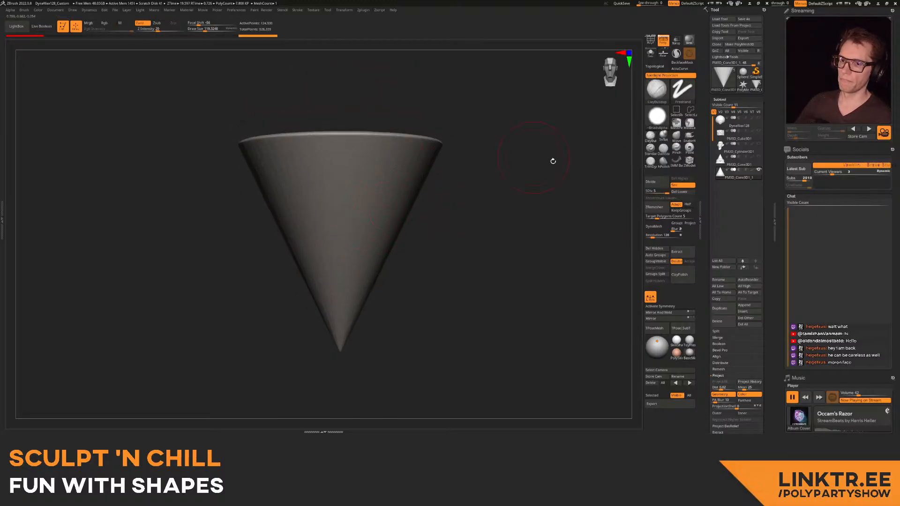
pyautogui.click(685, 191)
pyautogui.click(654, 226)
pyautogui.moveTo(603, 223)
pyautogui.mouseDown()
pyautogui.moveTo(329, 210)
pyautogui.moveTo(492, 188)
pyautogui.mouseUp()
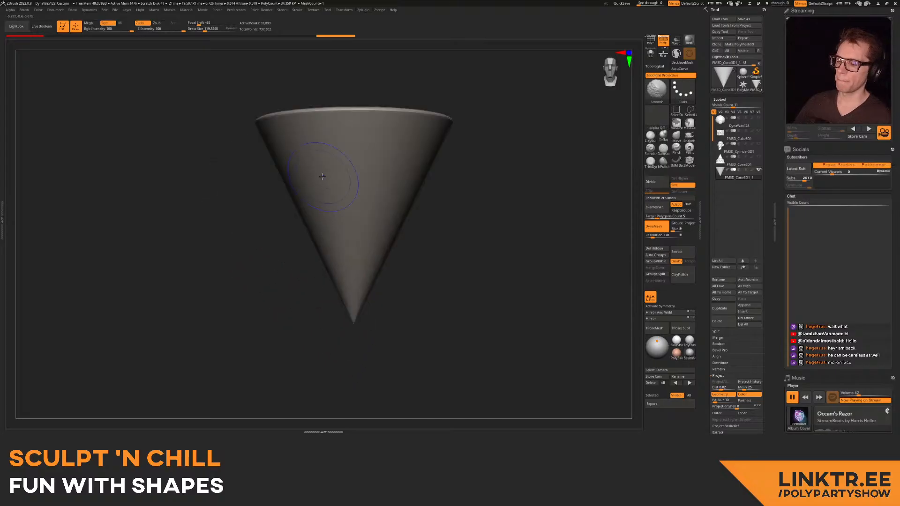
# - Turn on symmetry and carve a horizontal brow crease across the front of the inverted cone with the DamStandard brush
pyautogui.click(663, 148)
pyautogui.press('s')
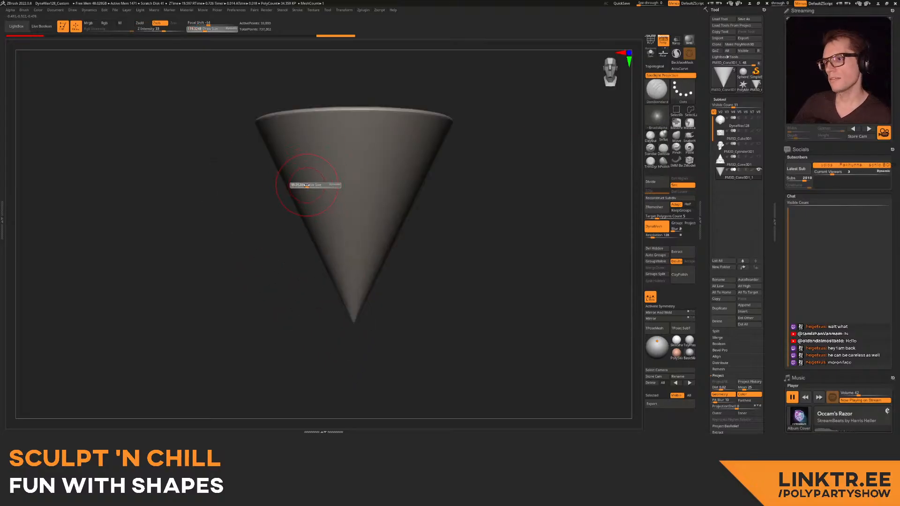
pyautogui.moveTo(307, 185); pyautogui.dragTo(306, 185)
pyautogui.press('x')
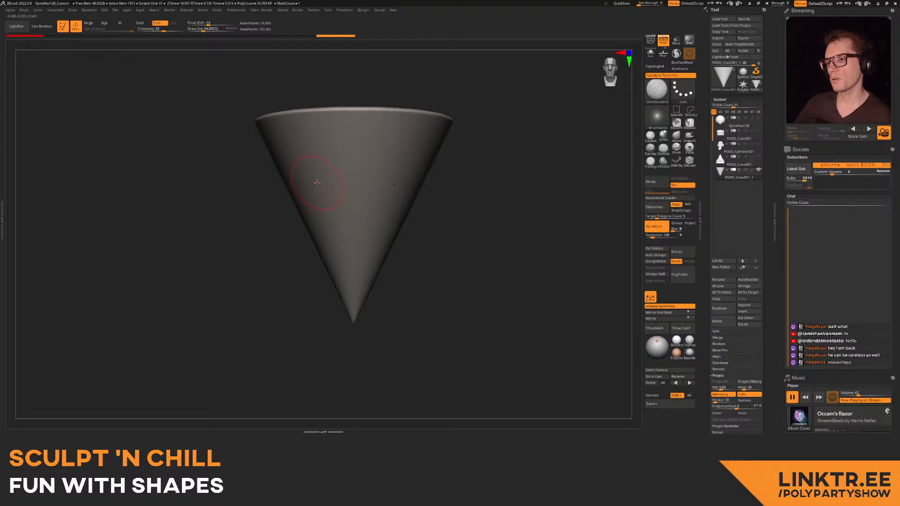
pyautogui.moveTo(318, 197); pyautogui.dragTo(396, 195)
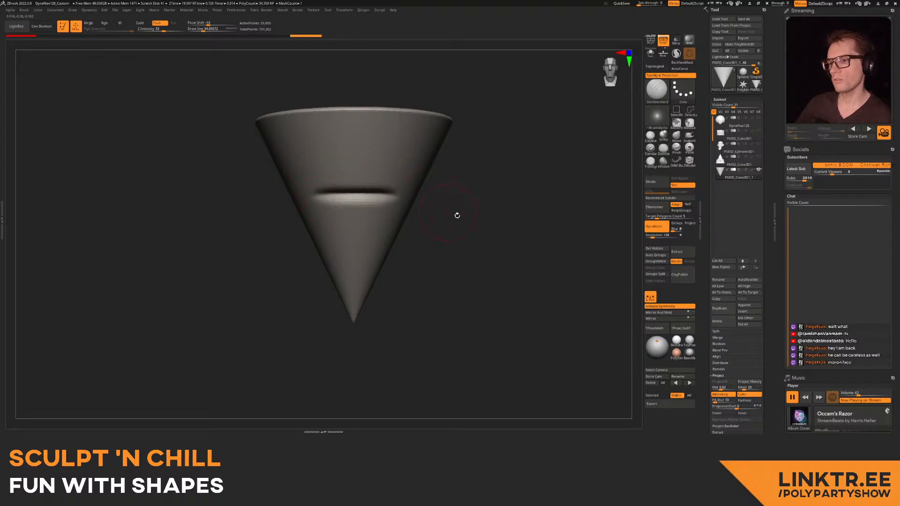
# - Enlarge the DamStandard brush and deepen the crease into two arched brows over the eye sockets
pyautogui.moveTo(384, 204)
pyautogui.keyDown('ctrl'); pyautogui.mouseDown(button='right')
pyautogui.moveTo(356, 233)
pyautogui.moveTo(354, 206)
pyautogui.moveTo(367, 224)
pyautogui.moveTo(373, 213)
pyautogui.moveTo(385, 223)
pyautogui.moveTo(379, 207)
pyautogui.moveTo(371, 220)
pyautogui.moveTo(325, 219)
pyautogui.mouseUp(button='right'); pyautogui.keyUp('ctrl')
pyautogui.press('s')
pyautogui.moveTo(325, 219); pyautogui.dragTo(331, 220)
pyautogui.moveTo(385, 203); pyautogui.dragTo(369, 206)
pyautogui.moveTo(430, 237); pyautogui.dragTo(357, 197)
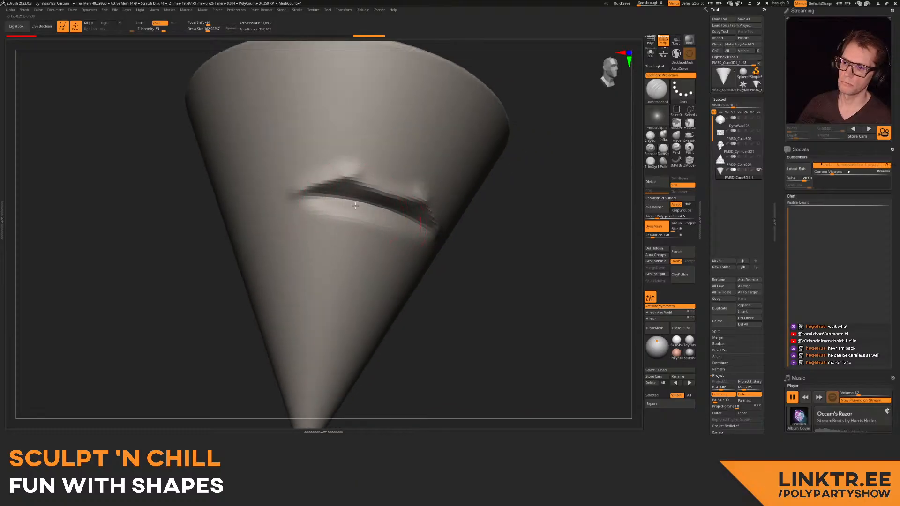
pyautogui.keyDown('shift'); pyautogui.moveTo(395, 224); pyautogui.dragTo(367, 202, button='right'); pyautogui.keyUp('shift')
pyautogui.hotkey('ctrl', 'z')
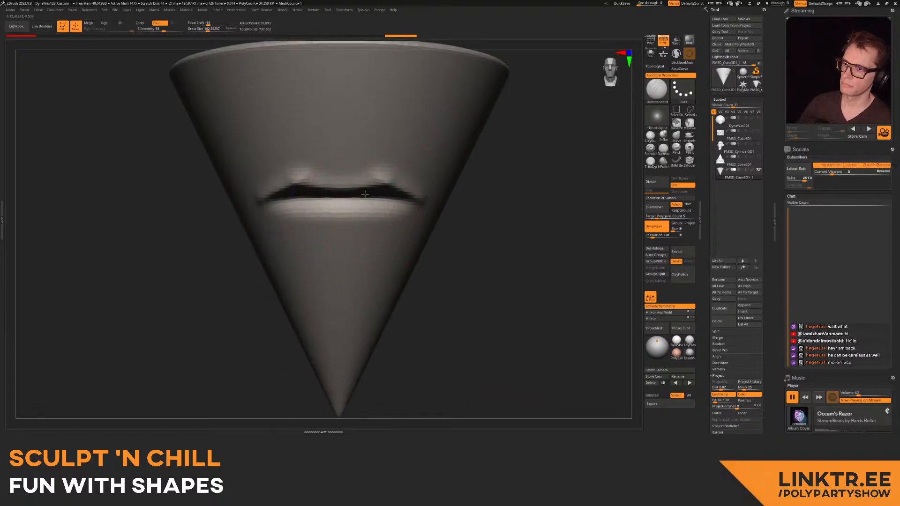
# - Rough in a long narrow nose and its side planes below the brow with the ClayBuildup brush
pyautogui.moveTo(353, 220); pyautogui.dragTo(343, 209, button='right')
pyautogui.press('[')
pyautogui.click(651, 138)
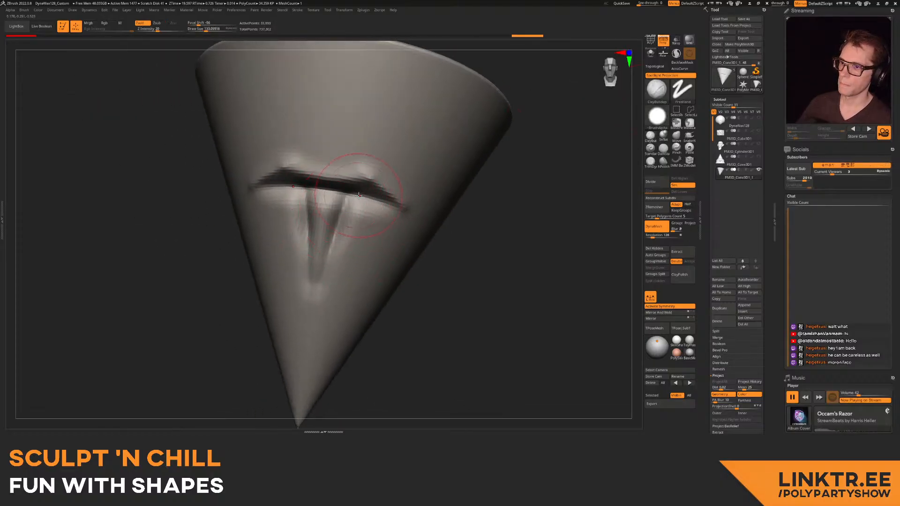
pyautogui.moveTo(322, 296); pyautogui.dragTo(323, 220)
pyautogui.moveTo(290, 216)
pyautogui.mouseDown(button='right')
pyautogui.moveTo(317, 213)
pyautogui.moveTo(315, 227)
pyautogui.moveTo(307, 223)
pyautogui.moveTo(322, 263)
pyautogui.moveTo(334, 194)
pyautogui.mouseUp(button='right')
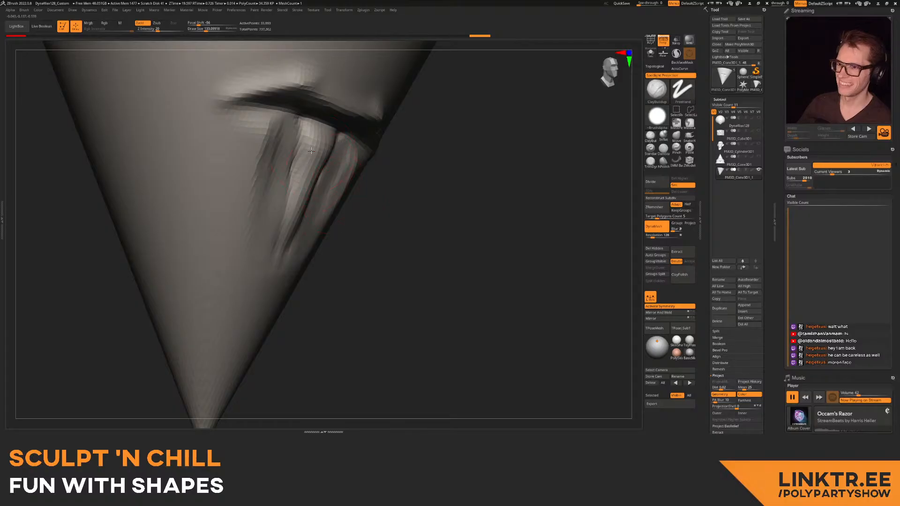
# - Mask the nose and invert the mask so that only the nose can be sculpted
pyautogui.keyDown('ctrl'); pyautogui.moveTo(313, 145); pyautogui.dragTo(289, 233); pyautogui.keyUp('ctrl')
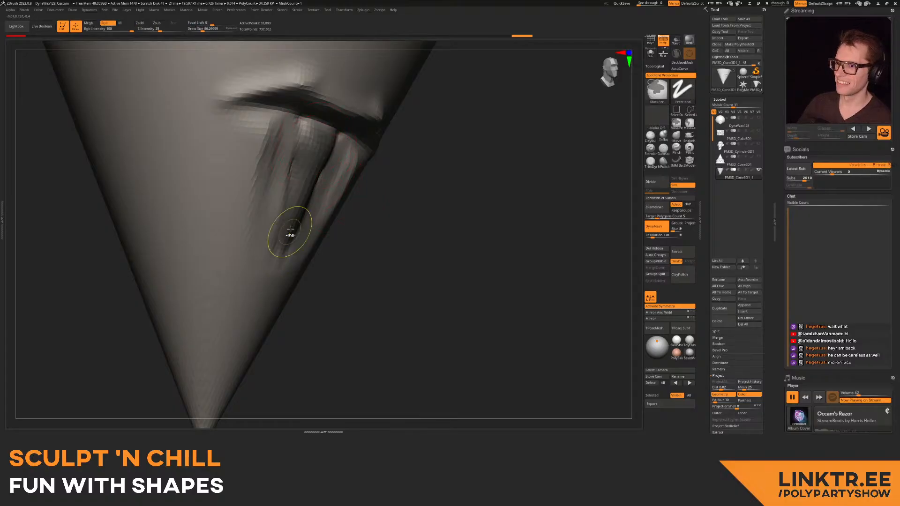
pyautogui.keyDown('ctrl'); pyautogui.moveTo(304, 162); pyautogui.dragTo(315, 124); pyautogui.keyUp('ctrl')
pyautogui.press('f')
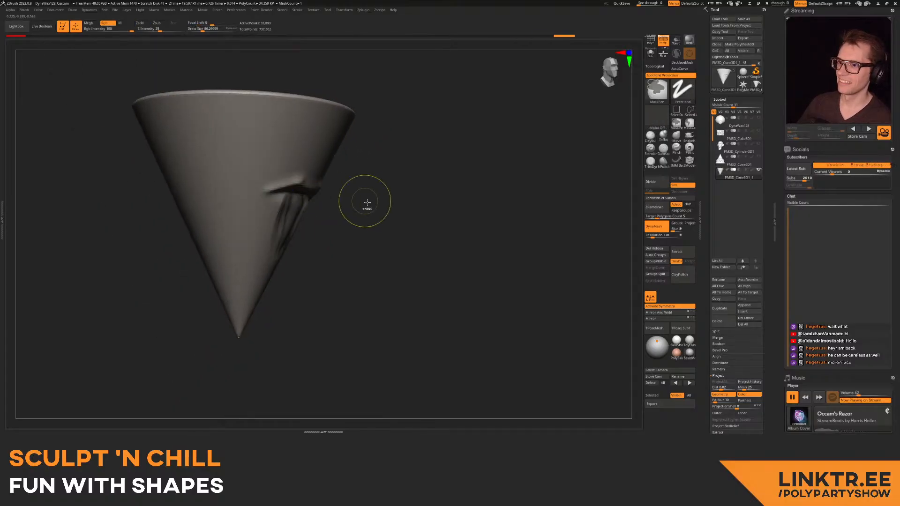
pyautogui.keyDown('ctrl'); pyautogui.click(370, 217); pyautogui.keyUp('ctrl')
# - Pull the unmasked nose outward from the face with a large Move brush and clear the mask
pyautogui.press('b')
pyautogui.press('m')
pyautogui.press('v')
pyautogui.press('s')
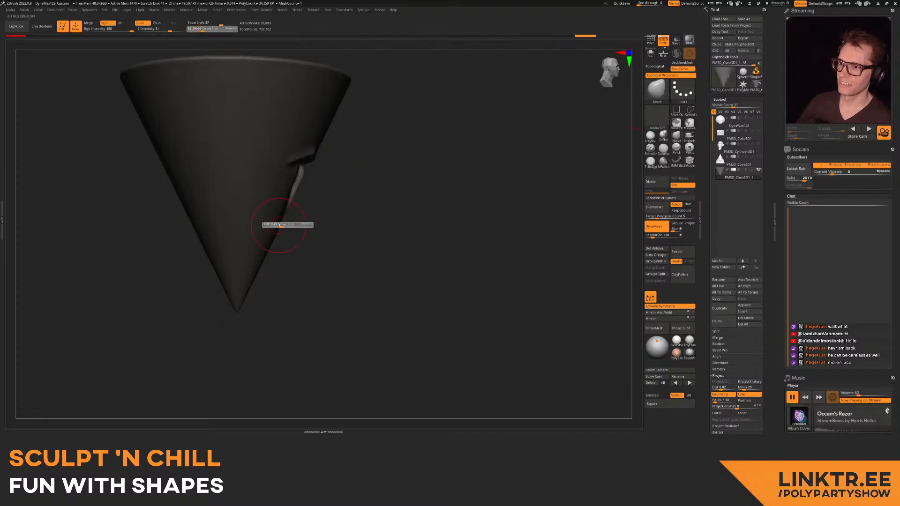
pyautogui.moveTo(284, 217); pyautogui.dragTo(307, 229)
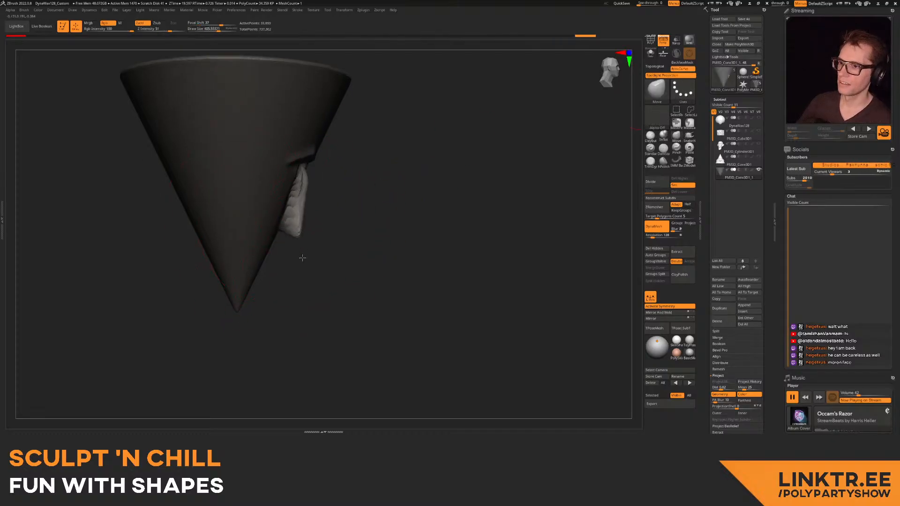
pyautogui.moveTo(310, 262); pyautogui.dragTo(310, 261)
pyautogui.moveTo(310, 260)
pyautogui.mouseDown(button='right')
pyautogui.moveTo(329, 201)
pyautogui.moveTo(414, 220)
pyautogui.mouseUp(button='right')
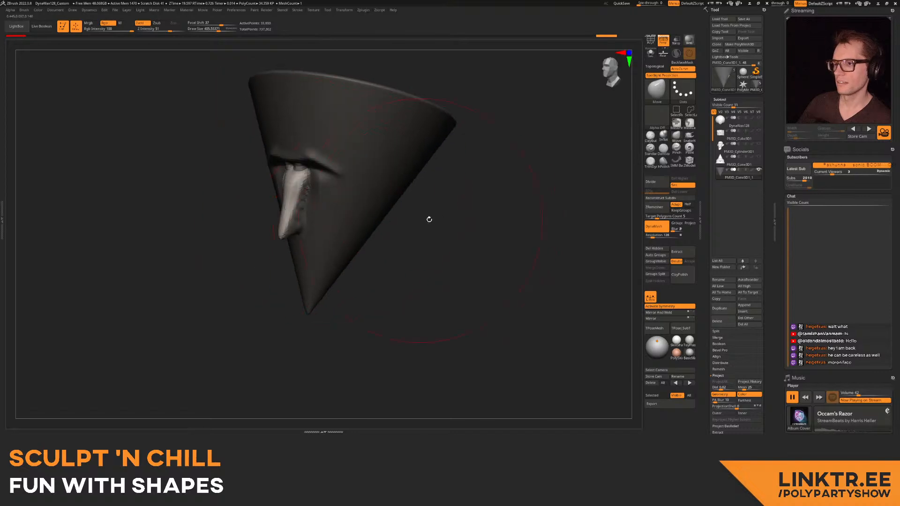
pyautogui.keyDown('ctrl'); pyautogui.moveTo(460, 218); pyautogui.dragTo(447, 232); pyautogui.keyUp('ctrl')
# - Extend the eye creases outward and carve vertical frown lines between the brows with the DamStandard brush
pyautogui.moveTo(350, 225)
pyautogui.mouseDown(button='right')
pyautogui.moveTo(307, 187)
pyautogui.moveTo(304, 211)
pyautogui.moveTo(335, 203)
pyautogui.moveTo(356, 222)
pyautogui.moveTo(404, 161)
pyautogui.mouseUp(button='right')
pyautogui.click(663, 148)
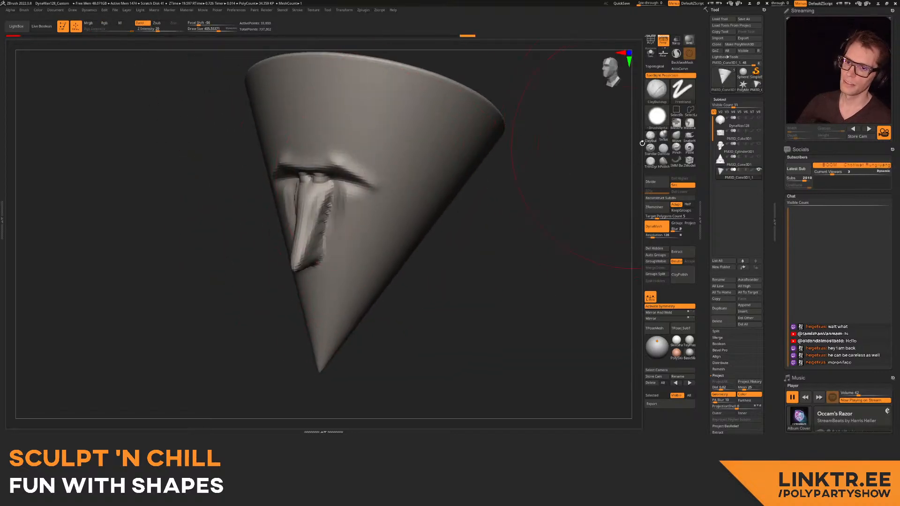
pyautogui.moveTo(336, 201); pyautogui.dragTo(398, 191)
pyautogui.moveTo(377, 190); pyautogui.dragTo(424, 192)
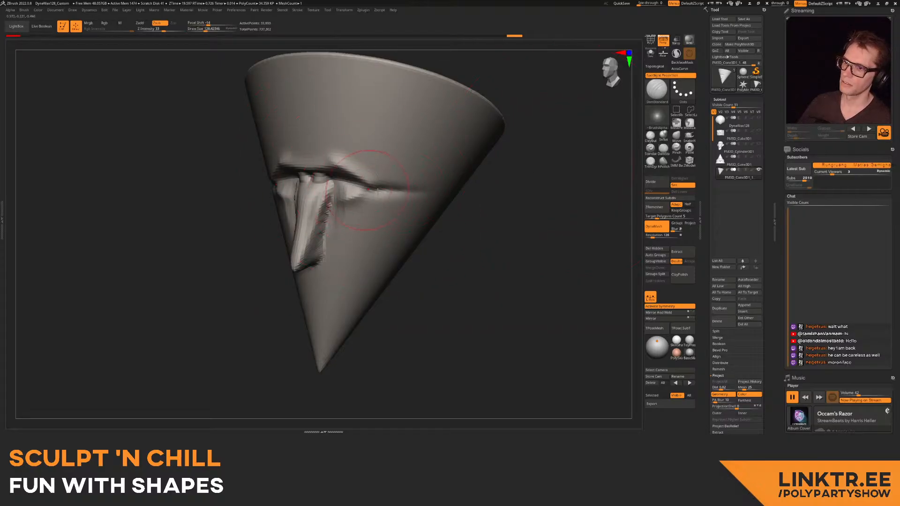
pyautogui.moveTo(318, 156); pyautogui.dragTo(322, 156, button='right')
pyautogui.moveTo(309, 175); pyautogui.dragTo(312, 143)
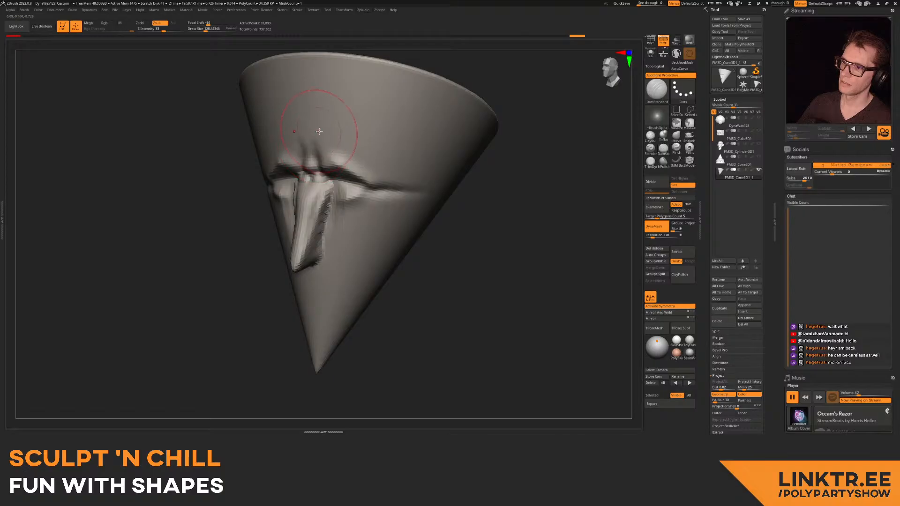
pyautogui.moveTo(325, 137)
pyautogui.mouseDown(button='right')
pyautogui.moveTo(380, 240)
pyautogui.moveTo(321, 231)
pyautogui.mouseUp(button='right')
pyautogui.moveTo(390, 173); pyautogui.dragTo(324, 206, button='right')
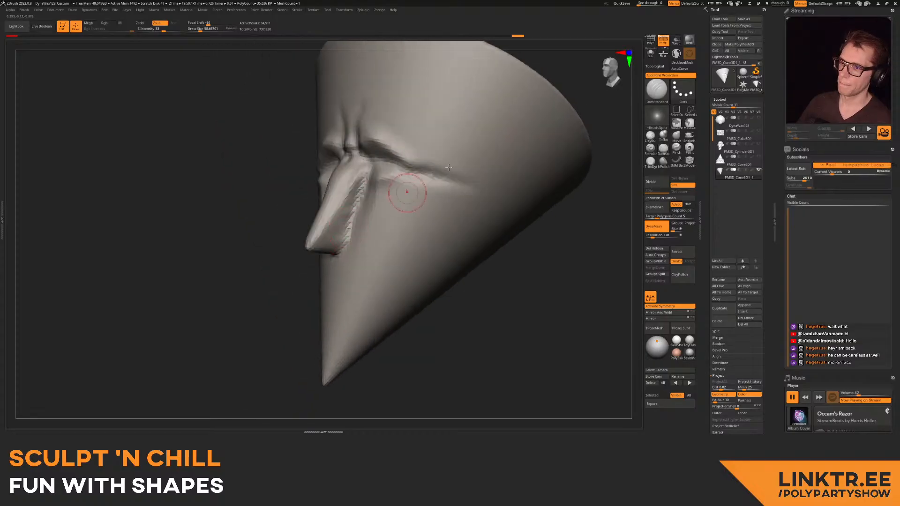
# - Build up the nostril wings, cheeks and nasolabial folds beside the nose with the ClayBuildup brush
pyautogui.click(650, 137)
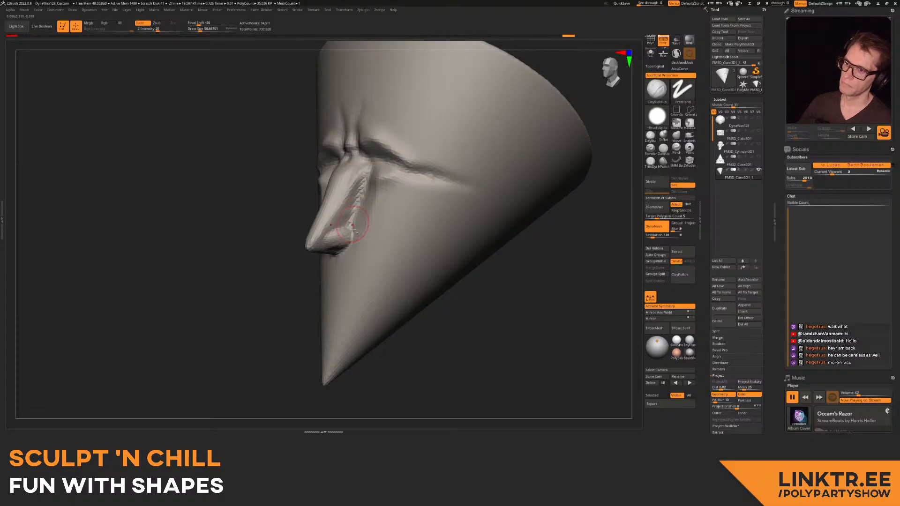
pyautogui.moveTo(355, 257); pyautogui.dragTo(315, 253, button='right')
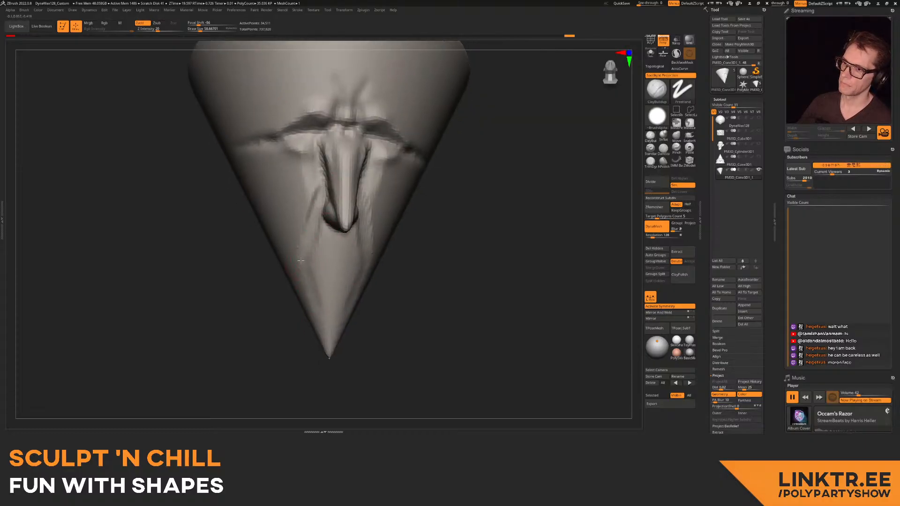
pyautogui.moveTo(307, 252); pyautogui.dragTo(404, 207, button='right')
pyautogui.keyDown('ctrl'); pyautogui.moveTo(404, 207); pyautogui.dragTo(384, 225, button='right'); pyautogui.keyUp('ctrl')
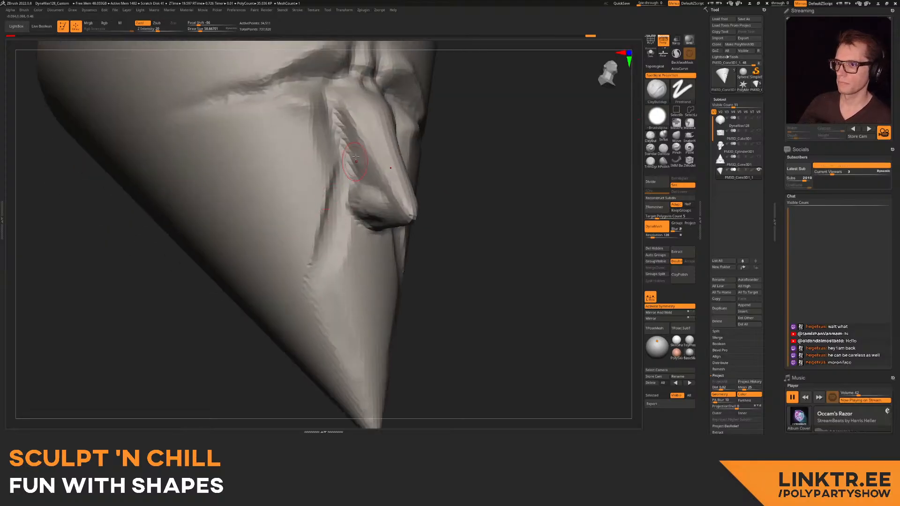
pyautogui.moveTo(341, 162); pyautogui.dragTo(344, 161)
pyautogui.moveTo(344, 147); pyautogui.dragTo(313, 219)
pyautogui.moveTo(317, 184)
pyautogui.mouseDown()
pyautogui.moveTo(332, 108)
pyautogui.moveTo(335, 139)
pyautogui.mouseUp()
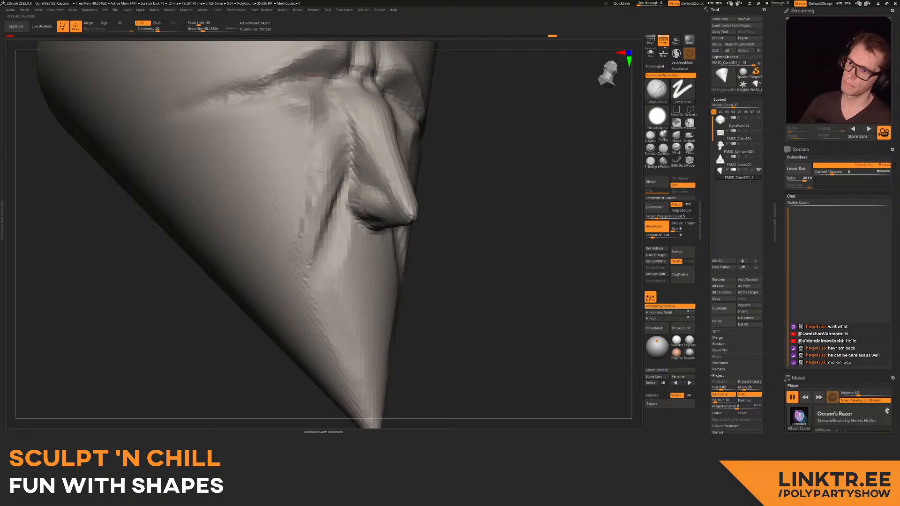
pyautogui.moveTo(330, 184); pyautogui.dragTo(346, 169, button='right')
# - Carve the mouth line below the nose with the DamStandard brush, undoing the first stroke and redrawing it
pyautogui.click(667, 151)
pyautogui.moveTo(396, 217)
pyautogui.mouseDown(button='right')
pyautogui.moveTo(359, 227)
pyautogui.moveTo(334, 207)
pyautogui.mouseUp(button='right')
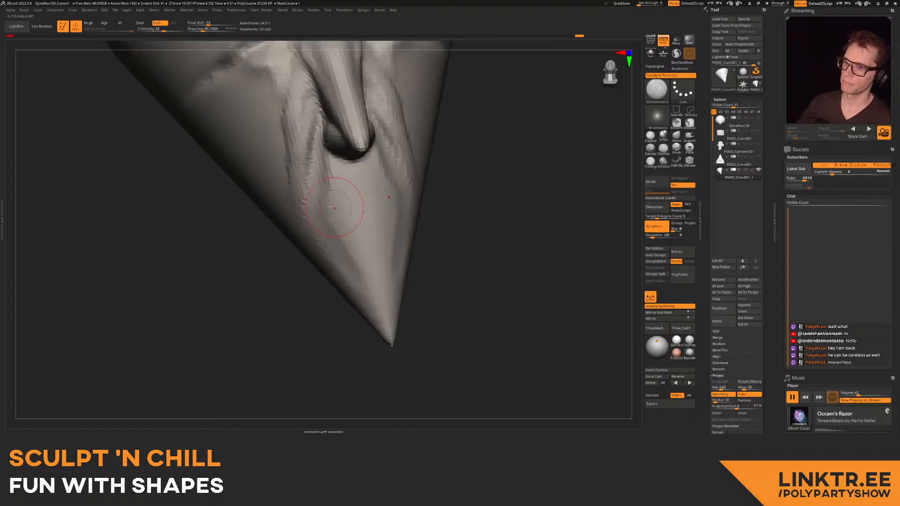
pyautogui.moveTo(342, 208); pyautogui.dragTo(402, 196)
pyautogui.keyDown('ctrl'); pyautogui.moveTo(402, 196); pyautogui.dragTo(394, 179, button='right'); pyautogui.keyUp('ctrl')
pyautogui.moveTo(394, 178); pyautogui.dragTo(342, 241, button='right')
pyautogui.hotkey('ctrl', 'z')
pyautogui.moveTo(308, 237); pyautogui.dragTo(389, 221)
pyautogui.moveTo(389, 221); pyautogui.dragTo(360, 246, button='right')
pyautogui.moveTo(360, 246); pyautogui.dragTo(317, 232, button='right')
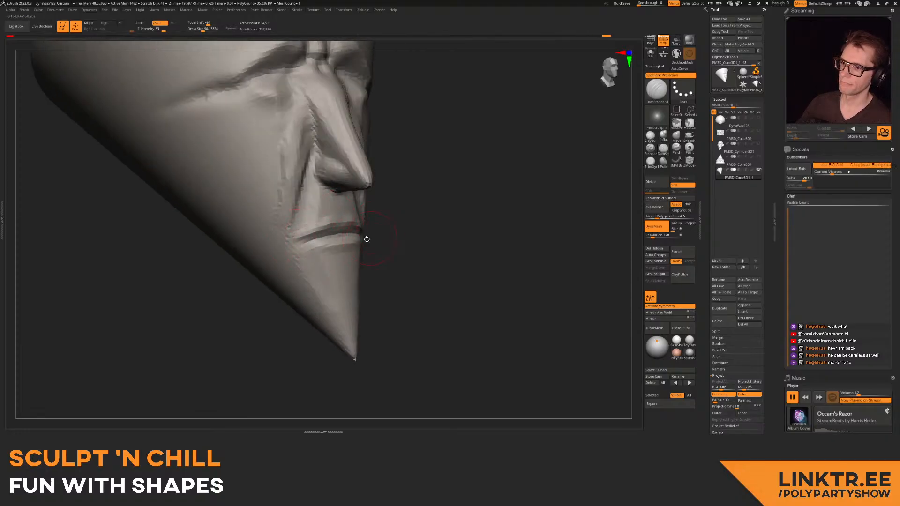
pyautogui.moveTo(355, 223); pyautogui.dragTo(370, 207, button='right')
# - Mask the cone's lower tip in side view and invert the mask to leave only the chin free
pyautogui.click(651, 136)
pyautogui.moveTo(276, 234); pyautogui.dragTo(327, 240, button='right')
pyautogui.keyDown('ctrl'); pyautogui.moveTo(325, 234); pyautogui.dragTo(179, 366); pyautogui.keyUp('ctrl')
pyautogui.keyDown('ctrl'); pyautogui.click(390, 217); pyautogui.keyUp('ctrl')
# - Move the chin forward into a pointed jut with the transpose line and clear the mask
pyautogui.press('w')
pyautogui.press('y')
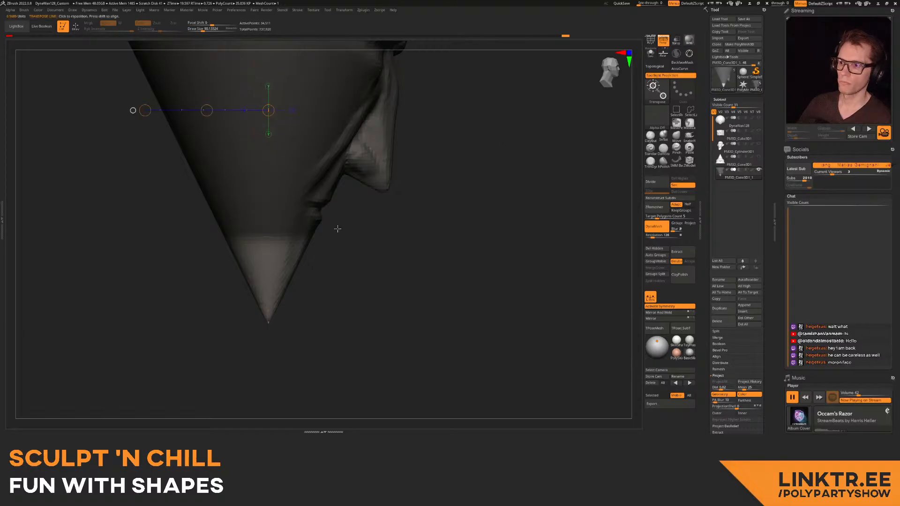
pyautogui.moveTo(310, 233)
pyautogui.mouseDown()
pyautogui.moveTo(308, 341)
pyautogui.moveTo(374, 331)
pyautogui.mouseUp()
pyautogui.press('q')
pyautogui.keyDown('ctrl'); pyautogui.moveTo(441, 231); pyautogui.dragTo(462, 248); pyautogui.keyUp('ctrl')
pyautogui.moveTo(461, 248)
pyautogui.mouseDown(button='right')
pyautogui.moveTo(386, 244)
pyautogui.moveTo(402, 211)
pyautogui.moveTo(384, 272)
pyautogui.mouseUp(button='right')
pyautogui.moveTo(347, 261)
pyautogui.keyDown('shift'); pyautogui.mouseDown(button='right')
pyautogui.moveTo(362, 257)
pyautogui.moveTo(386, 177)
pyautogui.moveTo(400, 183)
pyautogui.moveTo(351, 202)
pyautogui.moveTo(345, 247)
pyautogui.mouseUp(button='right'); pyautogui.keyUp('shift')
# - Reshape the brows and eye sockets into a more expressive frown with a large Move brush
pyautogui.click(677, 136)
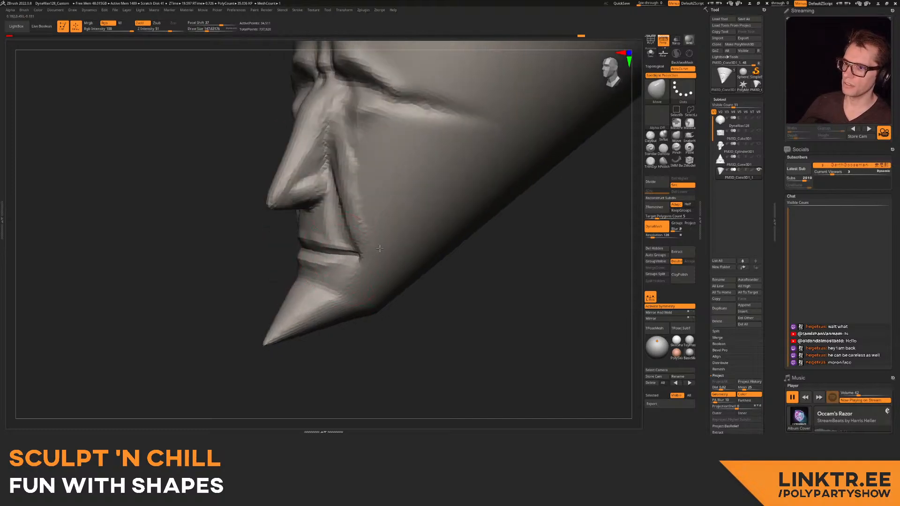
pyautogui.moveTo(379, 248)
pyautogui.mouseDown(button='right')
pyautogui.moveTo(327, 261)
pyautogui.moveTo(264, 249)
pyautogui.moveTo(328, 207)
pyautogui.moveTo(309, 155)
pyautogui.moveTo(333, 156)
pyautogui.mouseUp(button='right')
pyautogui.moveTo(333, 156)
pyautogui.mouseDown()
pyautogui.moveTo(335, 168)
pyautogui.moveTo(306, 153)
pyautogui.mouseUp()
pyautogui.press(']')
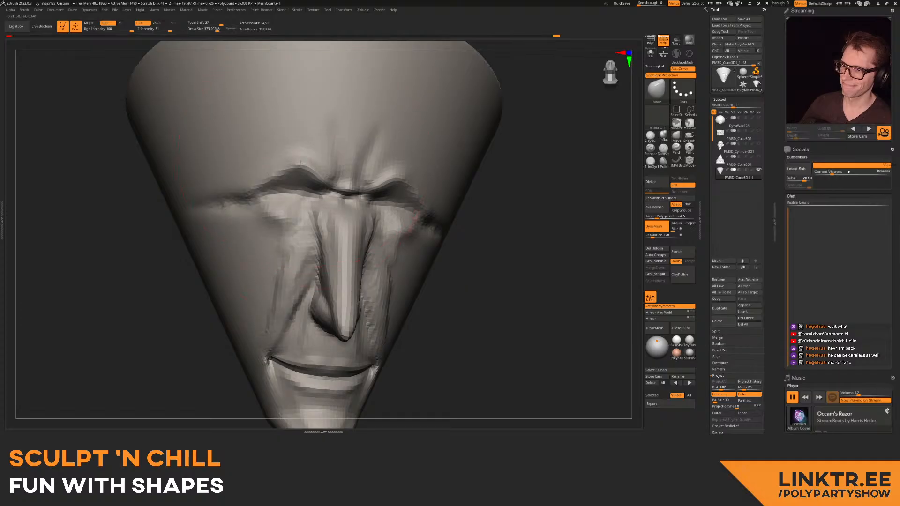
pyautogui.moveTo(305, 208); pyautogui.dragTo(294, 193, button='right')
pyautogui.moveTo(292, 192); pyautogui.dragTo(290, 197)
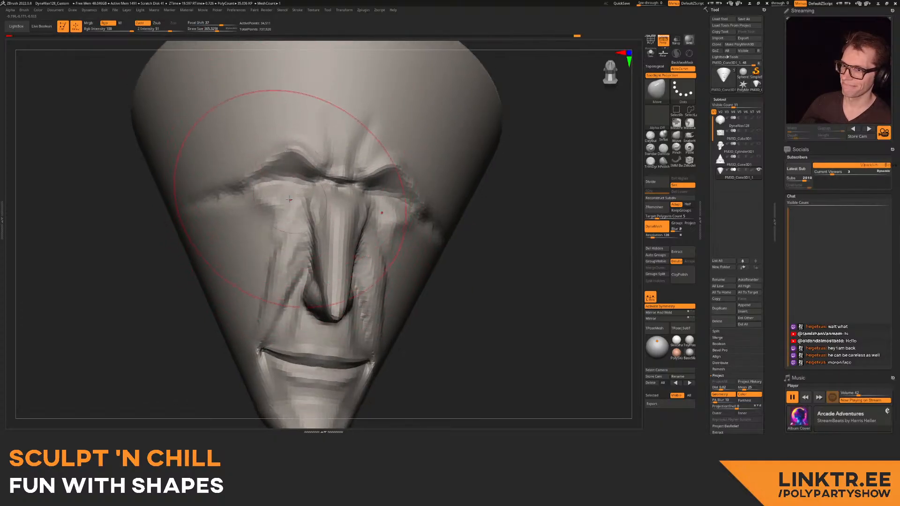
pyautogui.moveTo(325, 162); pyautogui.dragTo(327, 173)
pyautogui.moveTo(326, 174)
pyautogui.mouseDown(button='right')
pyautogui.moveTo(316, 152)
pyautogui.moveTo(263, 164)
pyautogui.mouseUp(button='right')
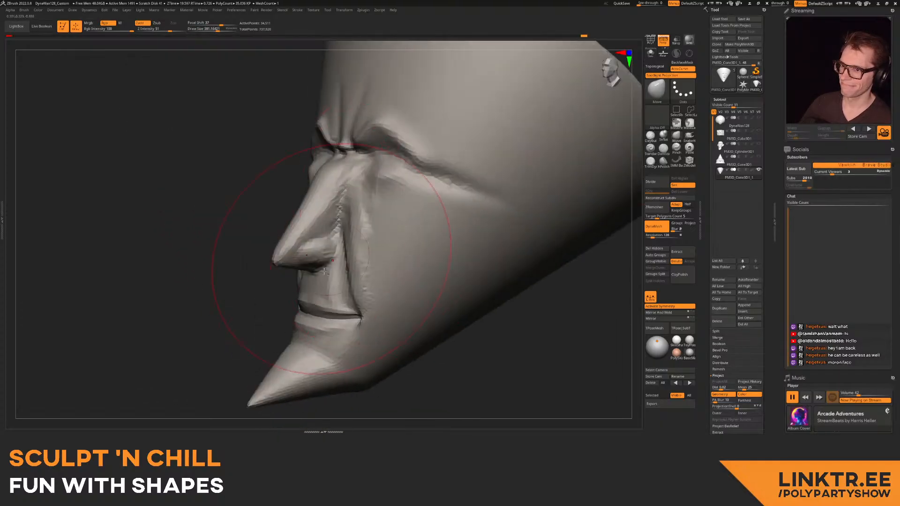
# - Adjust the profile of the nose, lips and chin with the Move brush
pyautogui.moveTo(338, 248); pyautogui.dragTo(375, 251, button='right')
pyautogui.press(']')
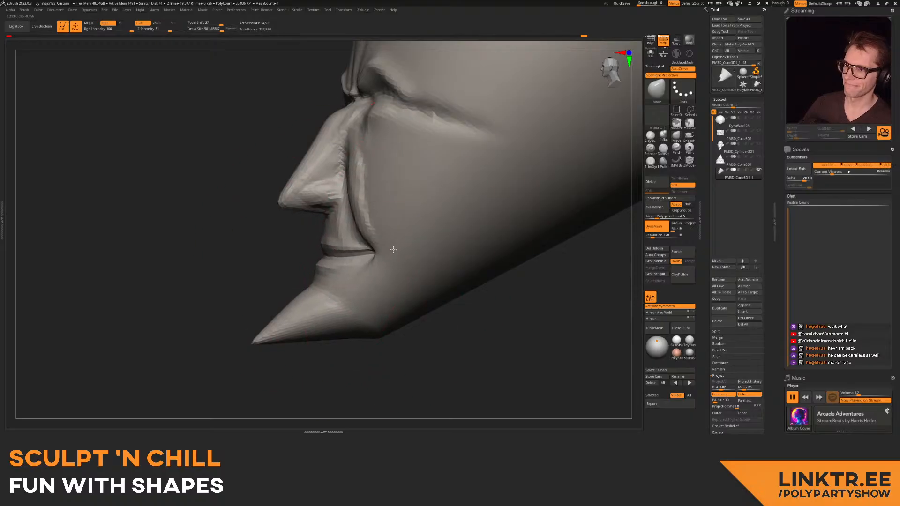
pyautogui.moveTo(393, 249); pyautogui.dragTo(395, 247)
pyautogui.keyDown('ctrl'); pyautogui.moveTo(394, 247); pyautogui.dragTo(370, 206, button='right'); pyautogui.keyUp('ctrl')
pyautogui.moveTo(300, 211)
pyautogui.mouseDown(button='right')
pyautogui.moveTo(375, 254)
pyautogui.moveTo(336, 262)
pyautogui.mouseUp(button='right')
pyautogui.moveTo(317, 262); pyautogui.dragTo(314, 259)
pyautogui.moveTo(356, 260)
pyautogui.mouseDown(button='right')
pyautogui.moveTo(316, 263)
pyautogui.moveTo(337, 248)
pyautogui.moveTo(331, 268)
pyautogui.moveTo(324, 255)
pyautogui.moveTo(311, 257)
pyautogui.moveTo(370, 220)
pyautogui.moveTo(380, 241)
pyautogui.moveTo(395, 237)
pyautogui.moveTo(410, 205)
pyautogui.moveTo(401, 260)
pyautogui.mouseUp(button='right')
# - Turn off AccuCurve for the Move brush and refine the nose and mouth corners with smaller brush sizes
pyautogui.press('s')
pyautogui.click(317, 264)
pyautogui.click(680, 71)
pyautogui.moveTo(324, 258)
pyautogui.mouseDown(button='right')
pyautogui.moveTo(382, 252)
pyautogui.moveTo(372, 250)
pyautogui.mouseUp(button='right')
pyautogui.press('s')
pyautogui.moveTo(371, 249); pyautogui.dragTo(368, 250)
pyautogui.moveTo(389, 245)
pyautogui.keyDown('ctrl'); pyautogui.mouseDown(button='right')
pyautogui.moveTo(392, 208)
pyautogui.moveTo(361, 234)
pyautogui.mouseUp(button='right'); pyautogui.keyUp('ctrl')
pyautogui.moveTo(406, 273); pyautogui.dragTo(450, 262, button='right')
pyautogui.moveTo(424, 253); pyautogui.dragTo(427, 254)
# - Widen the nose tip and reshape the nose bridge and folds with the Move brush
pyautogui.moveTo(443, 256)
pyautogui.mouseDown(button='right')
pyautogui.moveTo(417, 260)
pyautogui.moveTo(385, 219)
pyautogui.mouseUp(button='right')
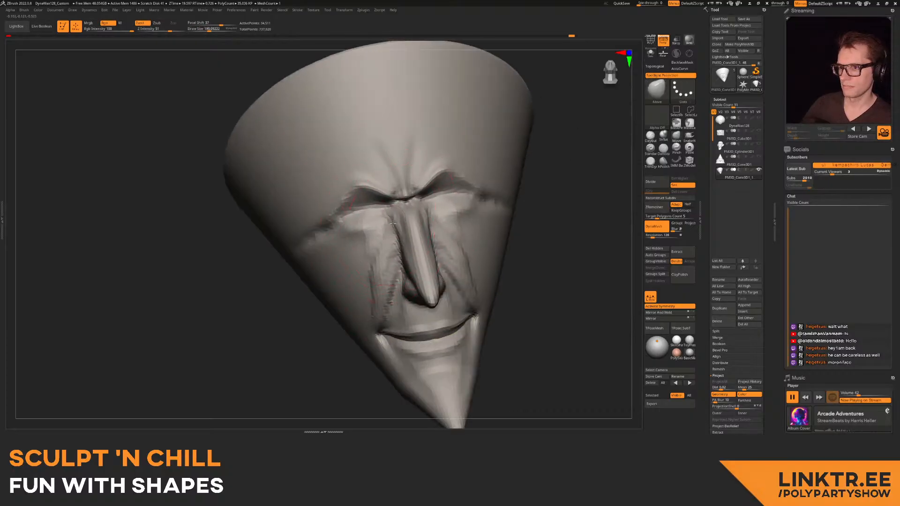
pyautogui.moveTo(413, 265)
pyautogui.mouseDown(button='right')
pyautogui.moveTo(411, 249)
pyautogui.moveTo(411, 263)
pyautogui.moveTo(357, 226)
pyautogui.moveTo(400, 258)
pyautogui.moveTo(382, 258)
pyautogui.moveTo(363, 239)
pyautogui.moveTo(373, 207)
pyautogui.mouseUp(button='right')
pyautogui.press('s')
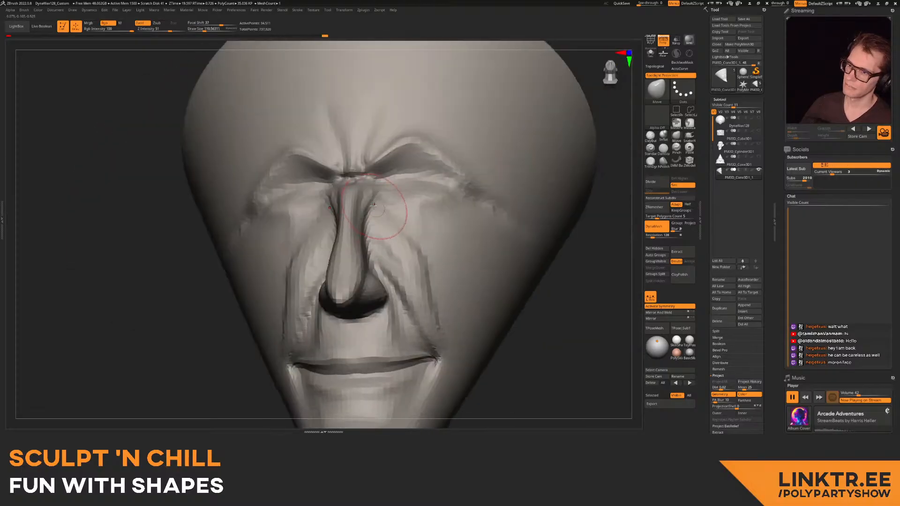
pyautogui.moveTo(415, 158)
pyautogui.mouseDown(button='right')
pyautogui.moveTo(431, 220)
pyautogui.moveTo(442, 211)
pyautogui.moveTo(398, 229)
pyautogui.mouseUp(button='right')
# - Build up the eyelids, eye bags and outer eye folds with the ClayBuildup brush
pyautogui.click(650, 136)
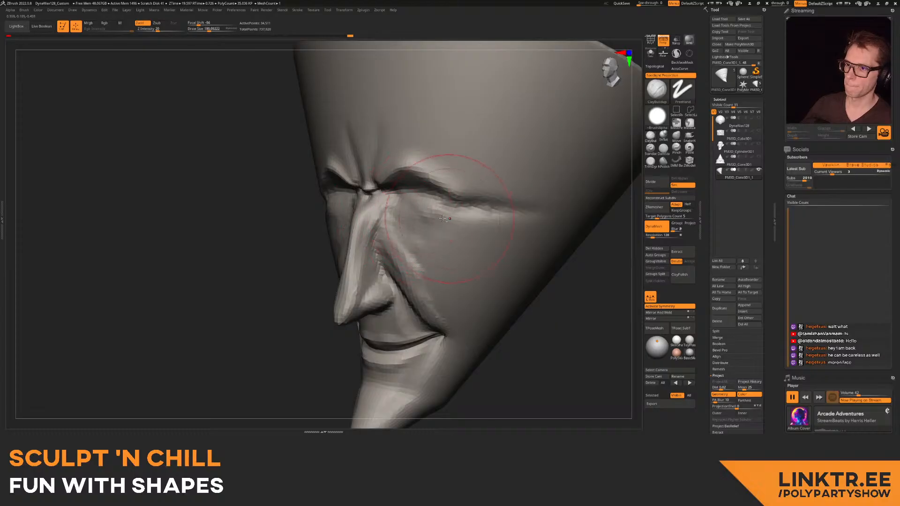
pyautogui.moveTo(424, 230); pyautogui.dragTo(415, 224)
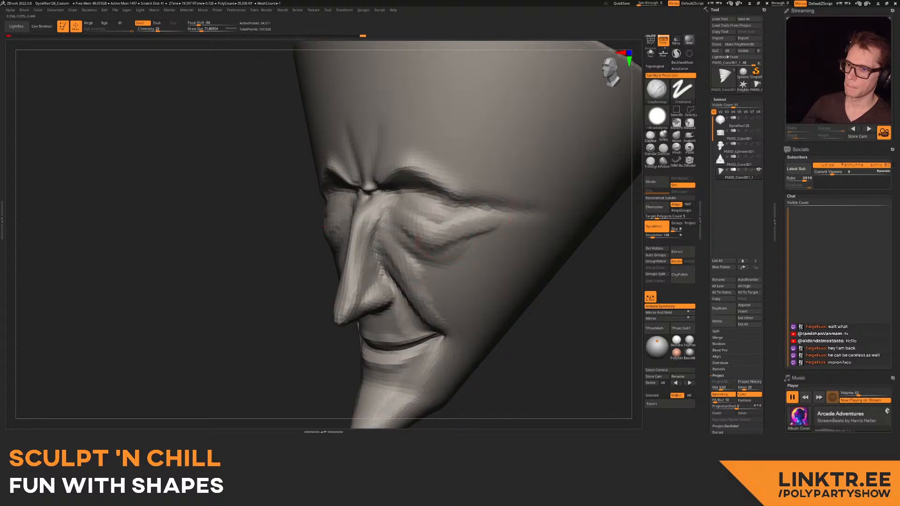
pyautogui.moveTo(507, 217); pyautogui.dragTo(526, 216)
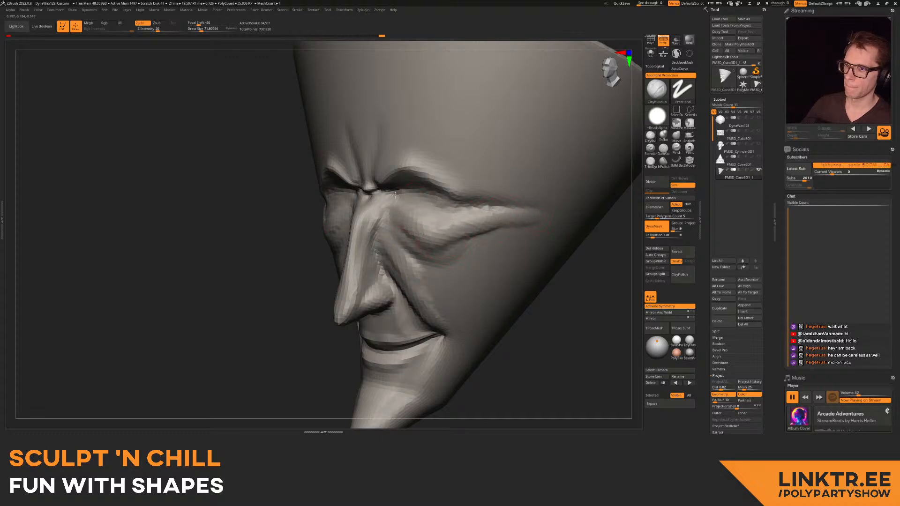
pyautogui.keyDown('ctrl'); pyautogui.moveTo(423, 206); pyautogui.dragTo(367, 220, button='right'); pyautogui.keyUp('ctrl')
pyautogui.moveTo(367, 218); pyautogui.dragTo(331, 231)
pyautogui.keyDown('ctrl'); pyautogui.moveTo(296, 236); pyautogui.dragTo(263, 195, button='right'); pyautogui.keyUp('ctrl')
pyautogui.keyDown('alt'); pyautogui.moveTo(262, 194); pyautogui.dragTo(248, 208, button='right'); pyautogui.keyUp('alt')
pyautogui.moveTo(435, 213)
pyautogui.mouseDown(button='right')
pyautogui.moveTo(384, 211)
pyautogui.moveTo(386, 183)
pyautogui.moveTo(444, 205)
pyautogui.moveTo(431, 202)
pyautogui.mouseUp(button='right')
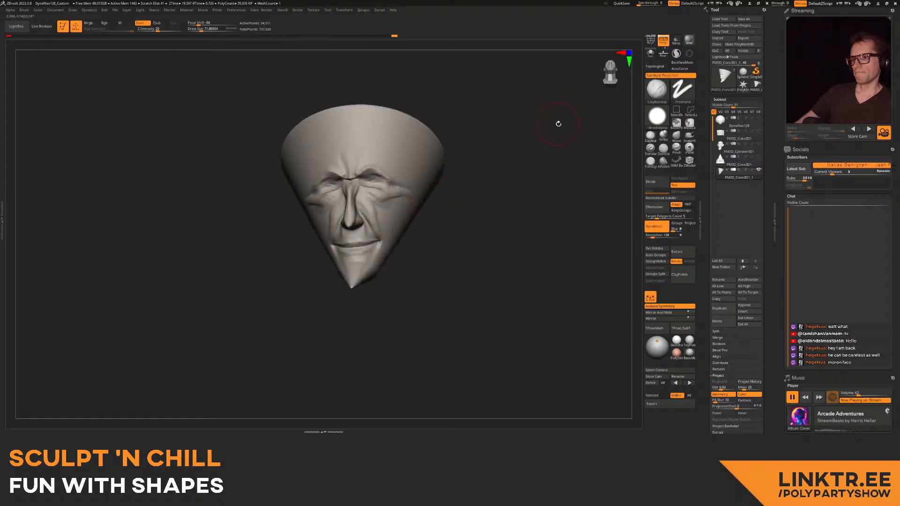
# - Build up the cheeks and the folds around the mouth corners with the ClayBuildup brush
pyautogui.moveTo(318, 220)
pyautogui.mouseDown(button='right')
pyautogui.moveTo(358, 199)
pyautogui.moveTo(347, 239)
pyautogui.moveTo(306, 233)
pyautogui.mouseUp(button='right')
pyautogui.press('s')
pyautogui.moveTo(306, 233); pyautogui.dragTo(310, 234)
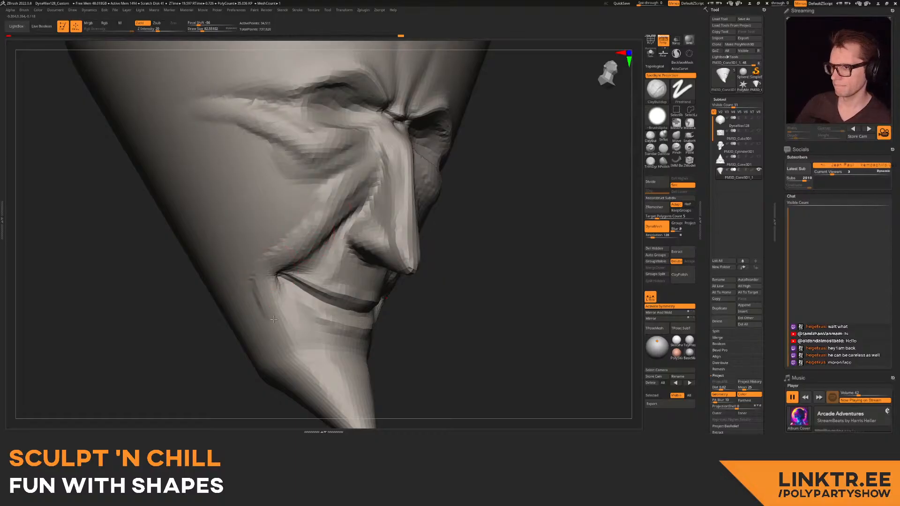
pyautogui.moveTo(268, 301); pyautogui.dragTo(282, 266, button='right')
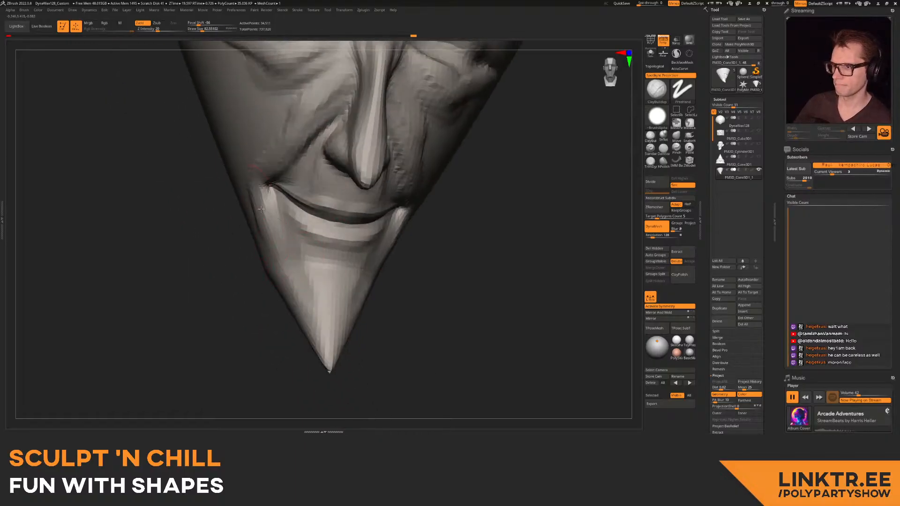
pyautogui.moveTo(310, 111); pyautogui.dragTo(281, 171, button='right')
pyautogui.moveTo(300, 151); pyautogui.dragTo(261, 162)
pyautogui.keyDown('ctrl'); pyautogui.moveTo(253, 225); pyautogui.dragTo(239, 140, button='right'); pyautogui.keyUp('ctrl')
# - Mask an oval ear shape on the side of the head with a smaller brush and invert the mask
pyautogui.moveTo(403, 191)
pyautogui.mouseDown(button='right')
pyautogui.moveTo(349, 179)
pyautogui.moveTo(377, 213)
pyautogui.moveTo(381, 191)
pyautogui.mouseUp(button='right')
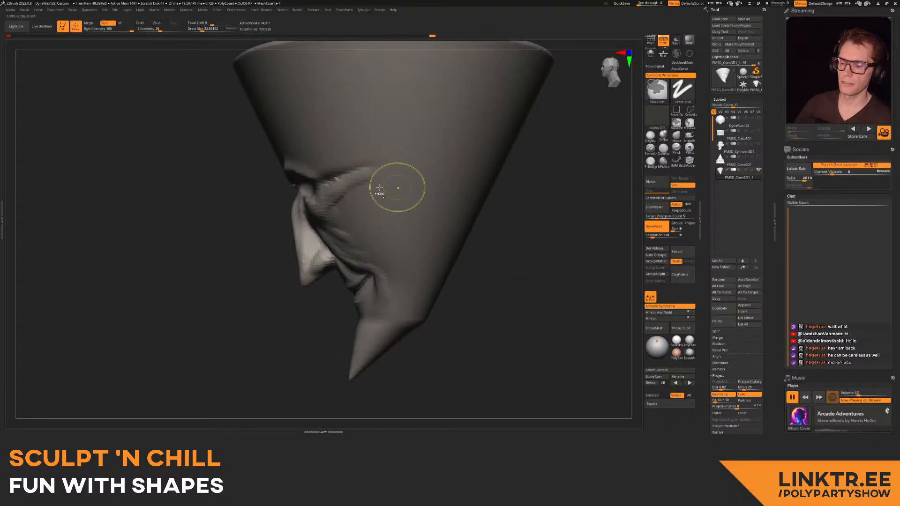
pyautogui.press('[')
pyautogui.press('[')
pyautogui.moveTo(378, 179)
pyautogui.keyDown('ctrl'); pyautogui.mouseDown()
pyautogui.moveTo(403, 201)
pyautogui.moveTo(392, 199)
pyautogui.mouseUp(); pyautogui.keyUp('ctrl')
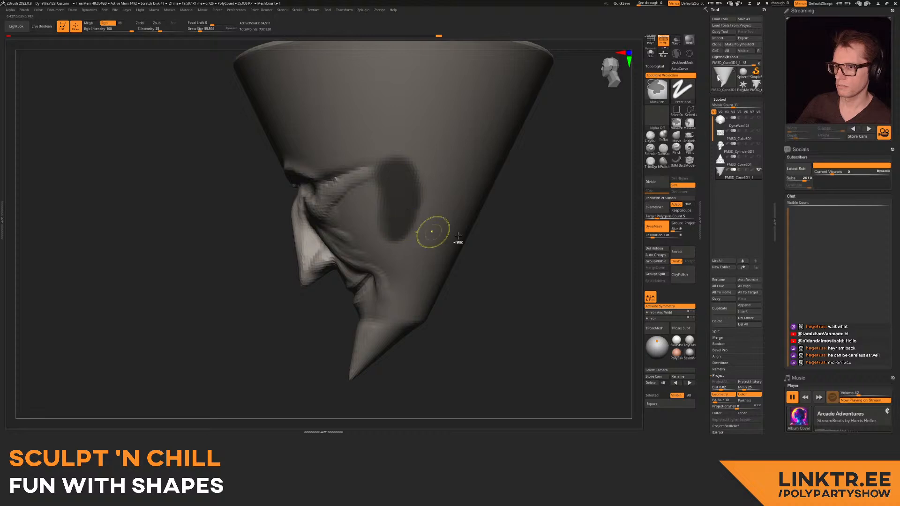
pyautogui.keyDown('ctrl'); pyautogui.click(573, 116); pyautogui.keyUp('ctrl')
# - Pull the unmasked ear shape out from the head with the Transpose line and clear the mask
pyautogui.press('w')
pyautogui.moveTo(387, 258); pyautogui.dragTo(379, 170)
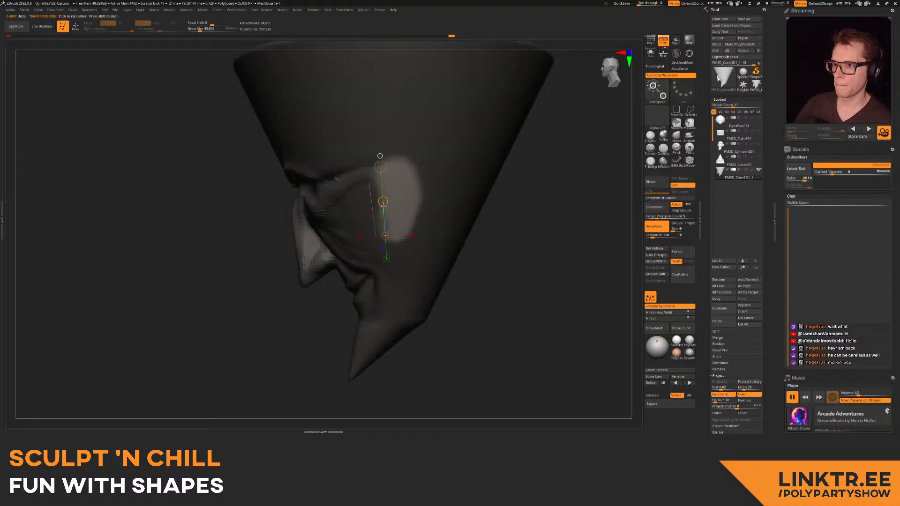
pyautogui.moveTo(383, 201); pyautogui.dragTo(378, 250)
pyautogui.press('q')
pyautogui.moveTo(525, 209)
pyautogui.keyDown('ctrl'); pyautogui.mouseDown()
pyautogui.moveTo(540, 220)
pyautogui.moveTo(520, 229)
pyautogui.mouseUp(); pyautogui.keyUp('ctrl')
pyautogui.moveTo(417, 206)
pyautogui.mouseDown(button='right')
pyautogui.moveTo(446, 187)
pyautogui.moveTo(425, 176)
pyautogui.moveTo(563, 122)
pyautogui.mouseUp(button='right')
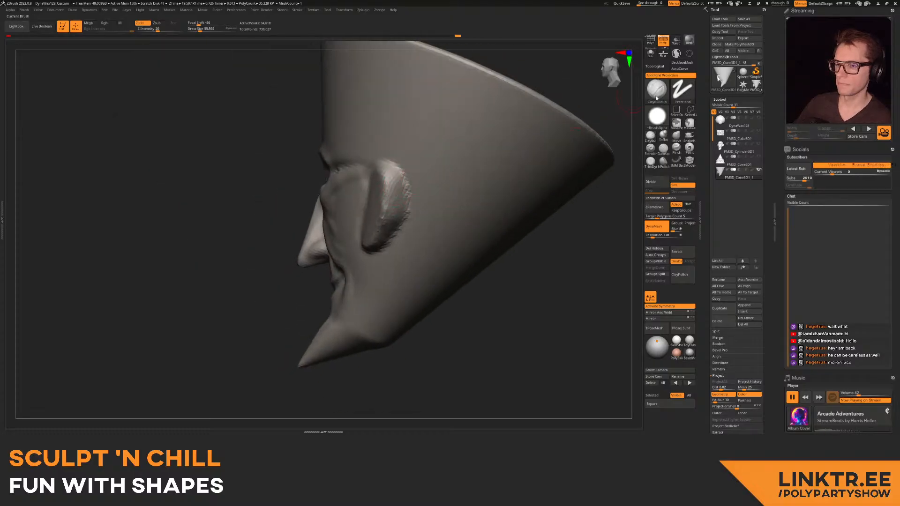
# - Carve the inner form of the ear with the DamStandard brush
pyautogui.click(664, 149)
pyautogui.moveTo(515, 215); pyautogui.dragTo(375, 253, button='right')
pyautogui.moveTo(390, 240); pyautogui.dragTo(398, 201)
pyautogui.moveTo(398, 207)
pyautogui.mouseDown(button='right')
pyautogui.moveTo(392, 167)
pyautogui.moveTo(394, 181)
pyautogui.mouseUp(button='right')
pyautogui.moveTo(397, 215); pyautogui.dragTo(362, 191, button='right')
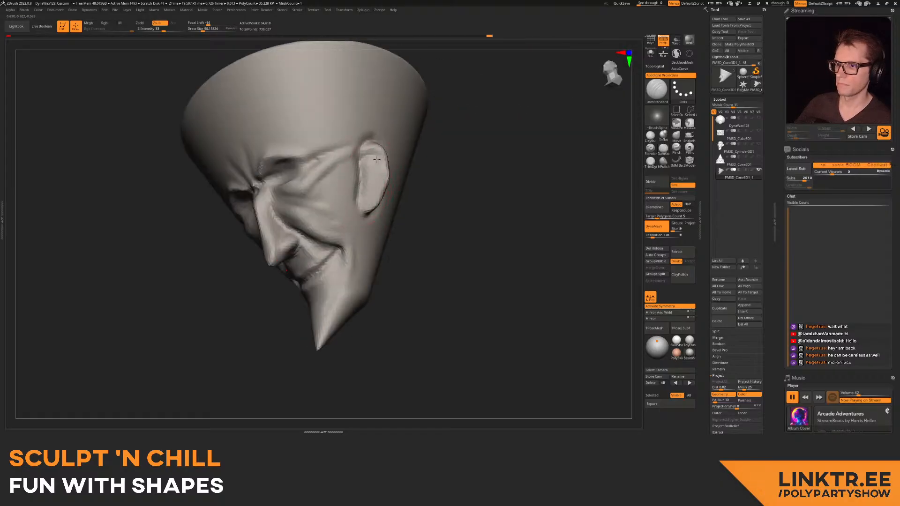
pyautogui.moveTo(378, 173)
pyautogui.mouseDown(button='right')
pyautogui.moveTo(387, 166)
pyautogui.moveTo(378, 159)
pyautogui.moveTo(626, 107)
pyautogui.mouseUp(button='right')
# - Pull the upper ear into a sharp point using the Move brush with AccuCurve enabled
pyautogui.click(678, 135)
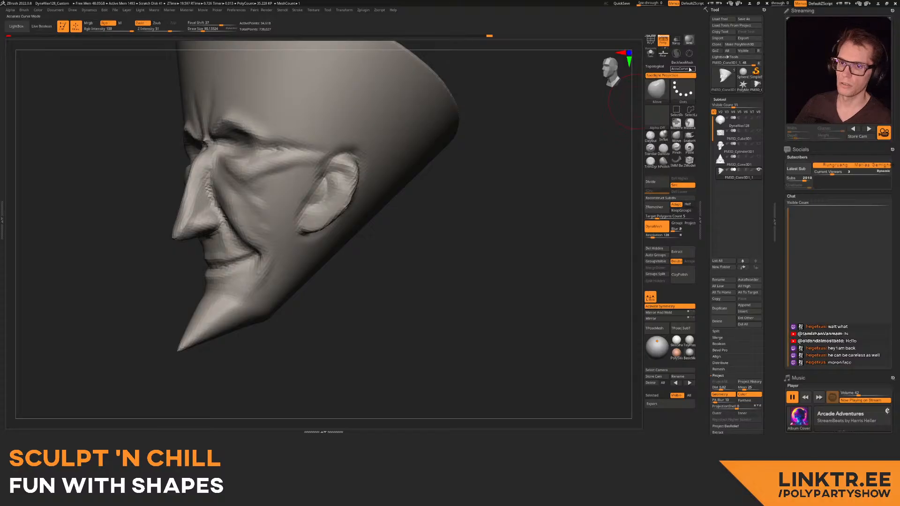
pyautogui.moveTo(391, 173); pyautogui.dragTo(378, 171, button='right')
pyautogui.press('s')
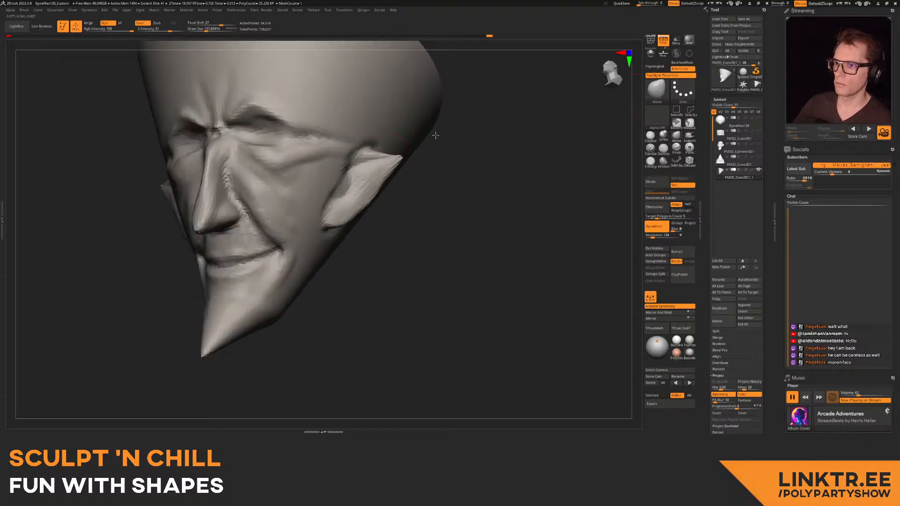
pyautogui.moveTo(379, 176); pyautogui.dragTo(388, 176)
pyautogui.moveTo(404, 166); pyautogui.dragTo(414, 188, button='right')
pyautogui.moveTo(414, 188)
pyautogui.mouseDown(button='right')
pyautogui.moveTo(419, 200)
pyautogui.moveTo(462, 186)
pyautogui.moveTo(392, 221)
pyautogui.moveTo(403, 216)
pyautogui.moveTo(360, 173)
pyautogui.moveTo(392, 172)
pyautogui.mouseUp(button='right')
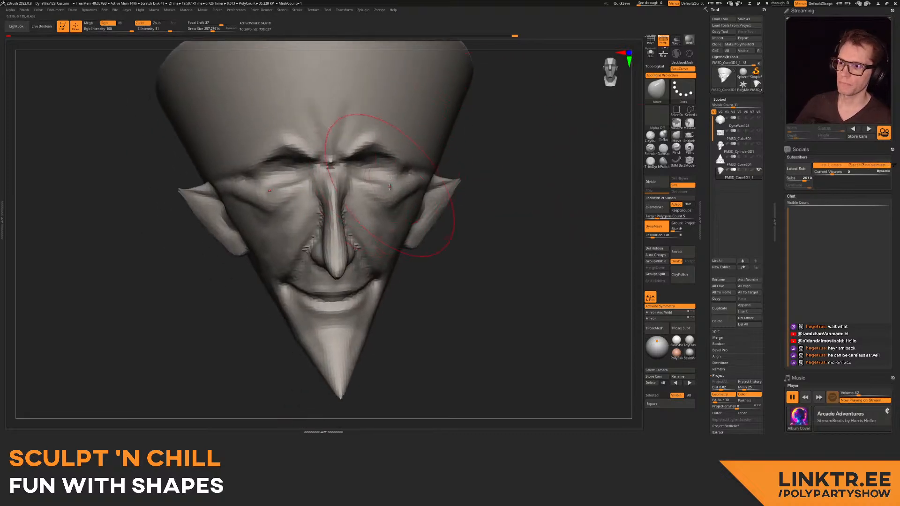
# - Insert mirrored PolySphere eyeballs with the IMM Basic brush and move them into the eye sockets
pyautogui.click(677, 164)
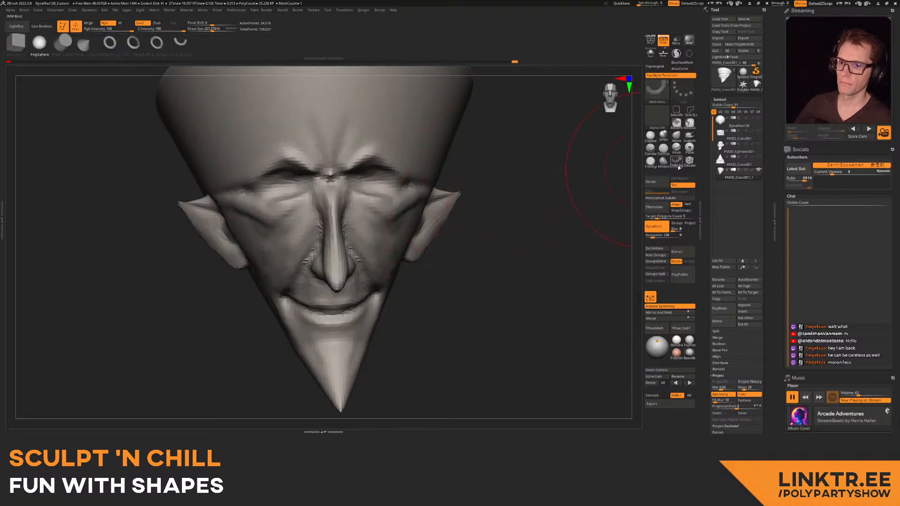
pyautogui.moveTo(373, 192); pyautogui.dragTo(379, 218)
pyautogui.press('w')
pyautogui.moveTo(468, 181)
pyautogui.mouseDown(button='right')
pyautogui.moveTo(360, 183)
pyautogui.moveTo(431, 186)
pyautogui.mouseUp(button='right')
pyautogui.press('q')
pyautogui.moveTo(374, 188)
pyautogui.keyDown('ctrl'); pyautogui.mouseDown(button='right')
pyautogui.moveTo(378, 221)
pyautogui.moveTo(398, 185)
pyautogui.mouseUp(button='right'); pyautogui.keyUp('ctrl')
pyautogui.press('w')
pyautogui.keyDown('ctrl'); pyautogui.moveTo(457, 176); pyautogui.dragTo(519, 182, button='right'); pyautogui.keyUp('ctrl')
pyautogui.keyDown('alt'); pyautogui.moveTo(520, 182); pyautogui.dragTo(414, 180, button='right'); pyautogui.keyUp('alt')
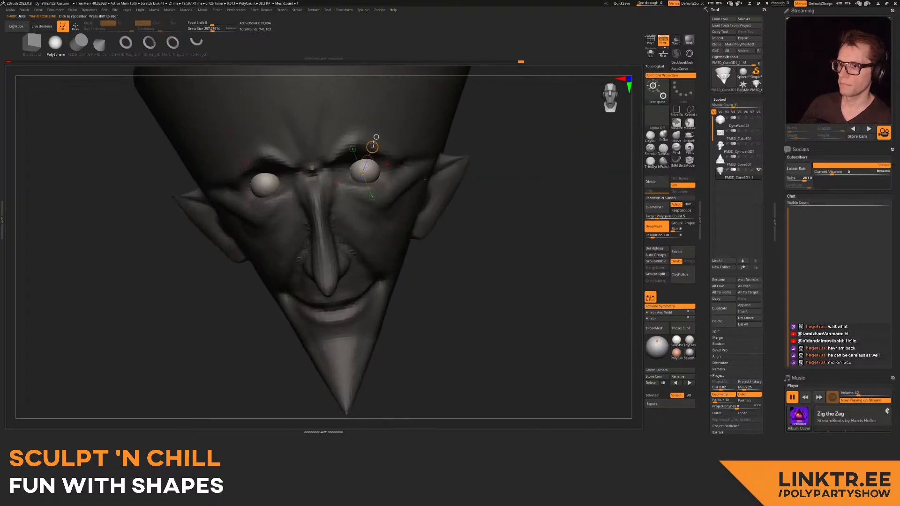
# - Scale down the eyeballs and reposition them beneath the brows with the Transpose line
pyautogui.moveTo(406, 132); pyautogui.dragTo(481, 145)
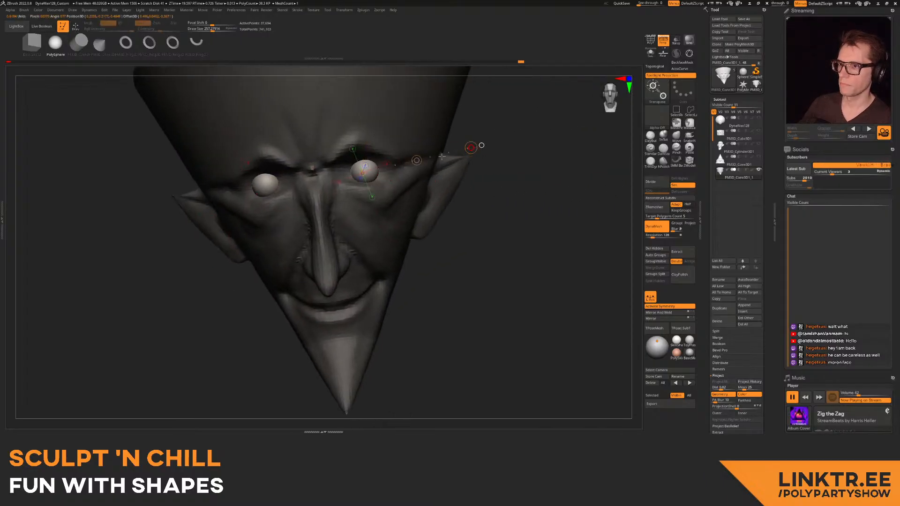
pyautogui.moveTo(416, 160)
pyautogui.mouseDown()
pyautogui.moveTo(427, 158)
pyautogui.moveTo(417, 160)
pyautogui.mouseUp()
pyautogui.press('q')
pyautogui.keyDown('ctrl'); pyautogui.moveTo(404, 225); pyautogui.dragTo(398, 164, button='right'); pyautogui.keyUp('ctrl')
pyautogui.moveTo(398, 164)
pyautogui.mouseDown(button='right')
pyautogui.moveTo(397, 183)
pyautogui.moveTo(418, 194)
pyautogui.moveTo(435, 173)
pyautogui.moveTo(420, 165)
pyautogui.moveTo(455, 177)
pyautogui.moveTo(480, 144)
pyautogui.moveTo(490, 169)
pyautogui.moveTo(503, 133)
pyautogui.mouseUp(button='right')
pyautogui.press('w')
pyautogui.moveTo(452, 177); pyautogui.dragTo(446, 178)
pyautogui.moveTo(393, 155); pyautogui.dragTo(394, 207)
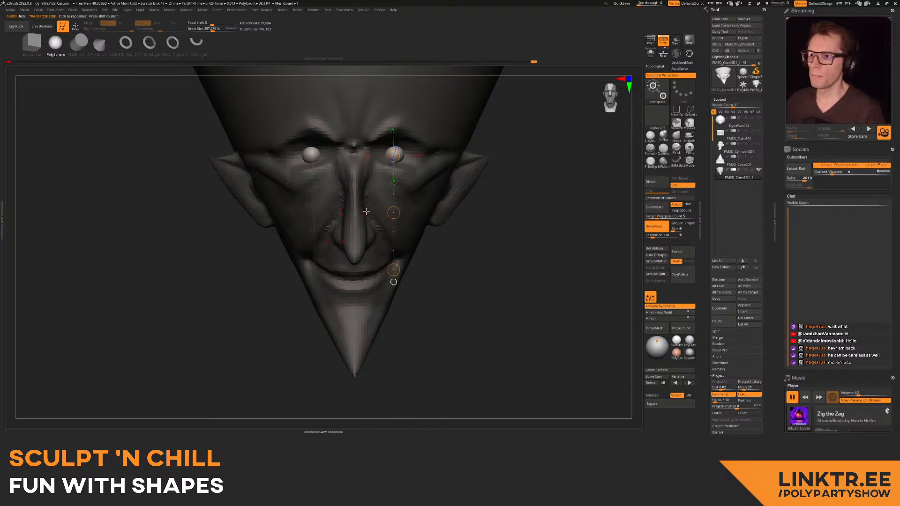
# - Adjust the spacing and placement of the eyeballs in the sockets with a new Transpose line
pyautogui.moveTo(406, 196)
pyautogui.keyDown('alt'); pyautogui.mouseDown(button='right')
pyautogui.moveTo(394, 200)
pyautogui.moveTo(408, 178)
pyautogui.mouseUp(button='right'); pyautogui.keyUp('alt')
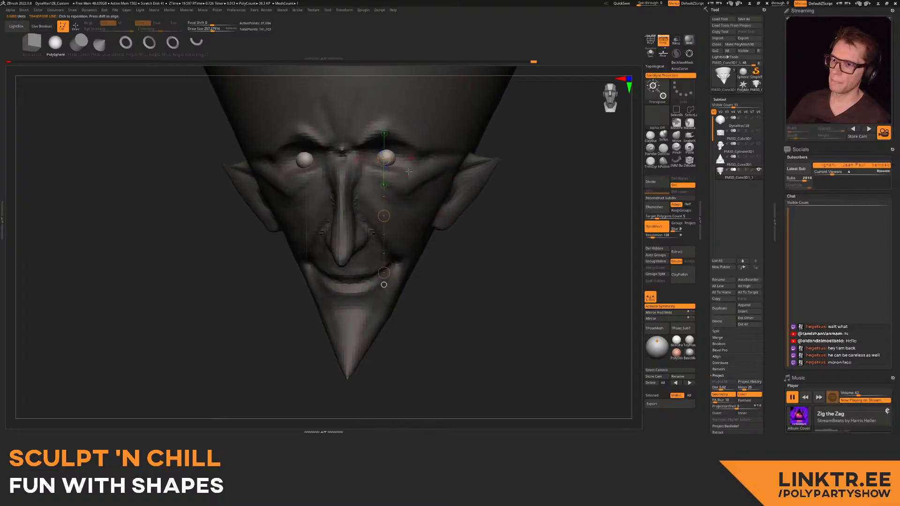
pyautogui.moveTo(395, 218); pyautogui.dragTo(438, 162, button='right')
pyautogui.moveTo(438, 162)
pyautogui.keyDown('ctrl'); pyautogui.mouseDown(button='right')
pyautogui.moveTo(436, 192)
pyautogui.moveTo(432, 156)
pyautogui.moveTo(422, 162)
pyautogui.mouseUp(button='right'); pyautogui.keyUp('ctrl')
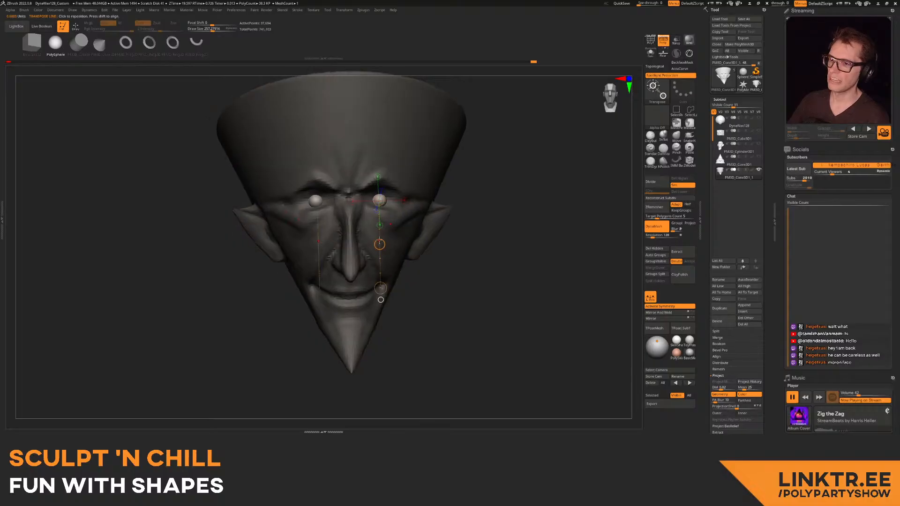
pyautogui.click(421, 189)
pyautogui.moveTo(390, 198); pyautogui.dragTo(378, 287)
pyautogui.moveTo(443, 271)
pyautogui.mouseDown(button='right')
pyautogui.moveTo(449, 255)
pyautogui.moveTo(440, 242)
pyautogui.moveTo(450, 241)
pyautogui.moveTo(448, 261)
pyautogui.moveTo(445, 253)
pyautogui.mouseUp(button='right')
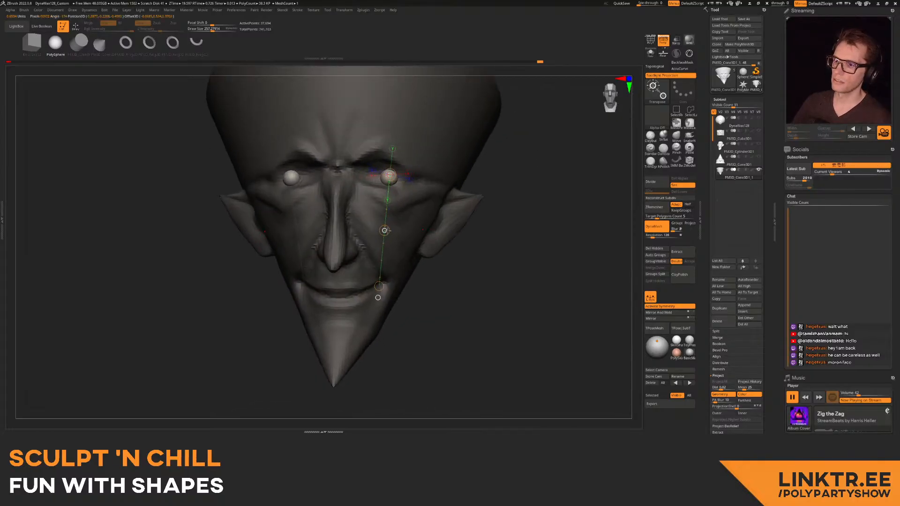
pyautogui.press('q')
# - Clear the mask and reshape the brows into a sharp, angry slant with a large Move brush
pyautogui.click(665, 136)
pyautogui.click(675, 136)
pyautogui.keyDown('ctrl'); pyautogui.click(514, 169); pyautogui.keyUp('ctrl')
pyautogui.press('s')
pyautogui.moveTo(364, 145)
pyautogui.mouseDown()
pyautogui.moveTo(379, 159)
pyautogui.moveTo(399, 127)
pyautogui.mouseUp()
pyautogui.moveTo(510, 136)
pyautogui.mouseDown()
pyautogui.moveTo(394, 128)
pyautogui.moveTo(416, 134)
pyautogui.mouseUp()
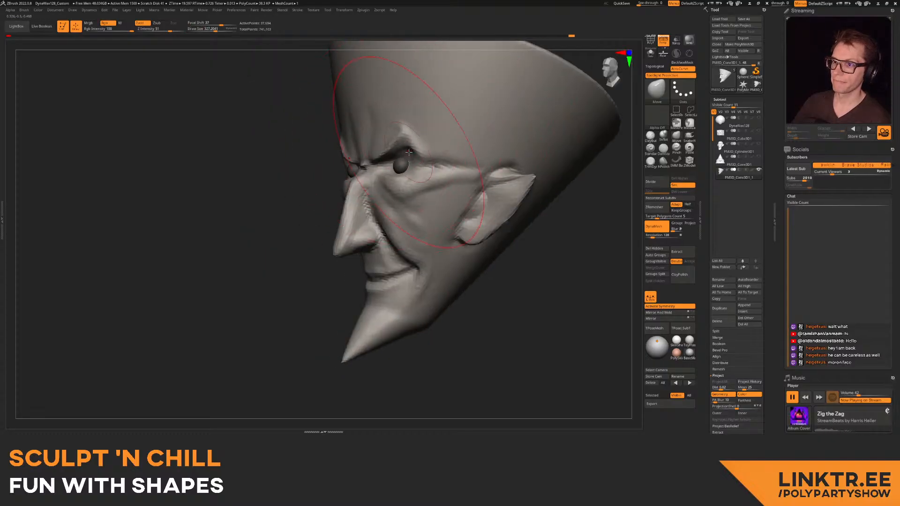
pyautogui.moveTo(519, 224); pyautogui.dragTo(511, 222)
pyautogui.moveTo(262, 195); pyautogui.dragTo(375, 188)
pyautogui.moveTo(497, 211)
pyautogui.keyDown('alt'); pyautogui.mouseDown()
pyautogui.moveTo(492, 169)
pyautogui.moveTo(419, 152)
pyautogui.mouseUp(); pyautogui.keyUp('alt')
pyautogui.moveTo(412, 164)
pyautogui.keyDown('ctrl'); pyautogui.mouseDown(button='right')
pyautogui.moveTo(651, 174)
pyautogui.moveTo(597, 153)
pyautogui.mouseUp(button='right'); pyautogui.keyUp('ctrl')
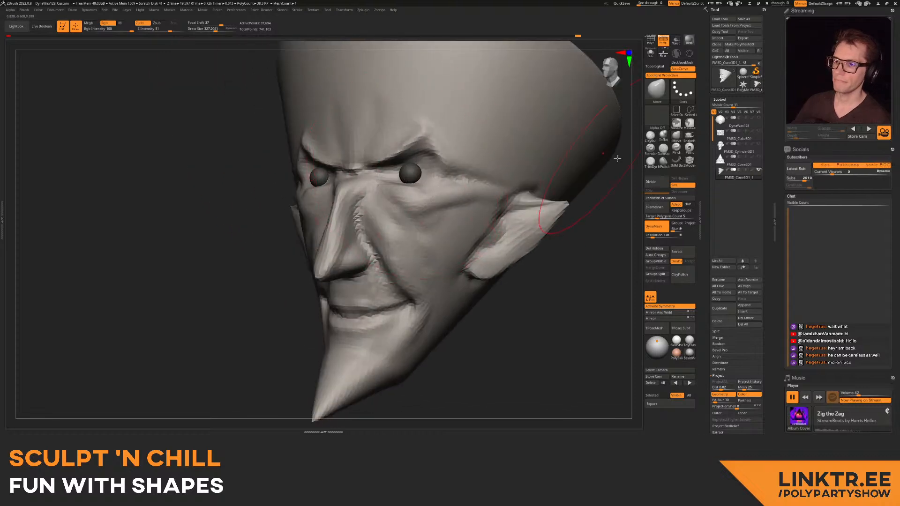
# - Try to build up the brow ridges and upper eyelids with the ClayBuildup brush
pyautogui.click(650, 136)
pyautogui.keyDown('ctrl'); pyautogui.moveTo(403, 196); pyautogui.dragTo(392, 150, button='right'); pyautogui.keyUp('ctrl')
pyautogui.press('[')
pyautogui.press('[')
pyautogui.press('[')
pyautogui.press('[')
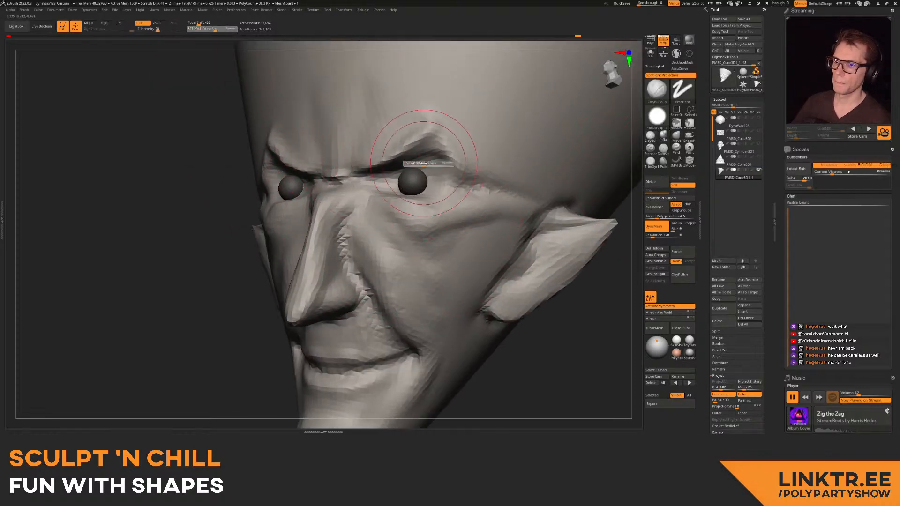
pyautogui.moveTo(432, 156)
pyautogui.mouseDown()
pyautogui.moveTo(408, 163)
pyautogui.moveTo(446, 176)
pyautogui.moveTo(355, 149)
pyautogui.moveTo(433, 129)
pyautogui.mouseUp()
pyautogui.moveTo(388, 186)
pyautogui.mouseDown(button='right')
pyautogui.moveTo(398, 194)
pyautogui.moveTo(371, 190)
pyautogui.mouseUp(button='right')
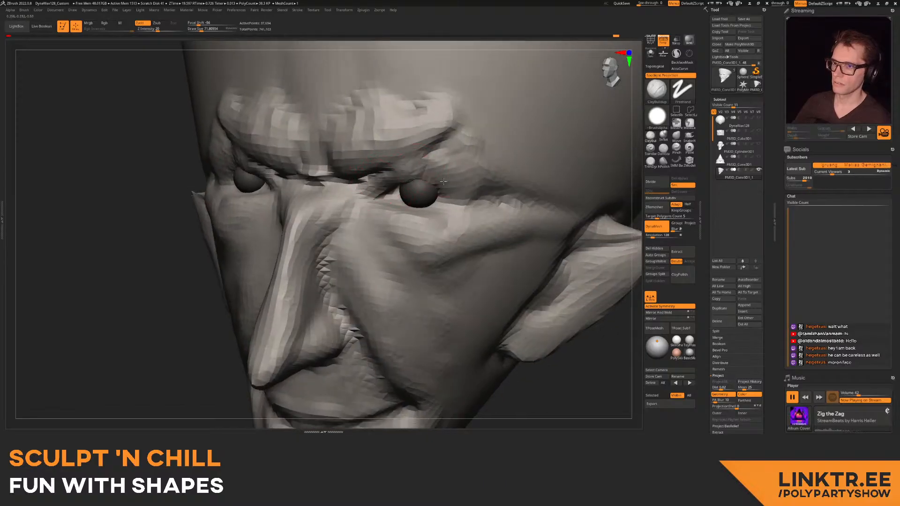
pyautogui.moveTo(397, 201); pyautogui.dragTo(365, 153, button='right')
pyautogui.press('s')
pyautogui.moveTo(367, 153); pyautogui.dragTo(372, 153)
pyautogui.moveTo(386, 127); pyautogui.dragTo(432, 173)
pyautogui.moveTo(445, 141)
pyautogui.mouseDown(button='right')
pyautogui.moveTo(403, 165)
pyautogui.moveTo(384, 158)
pyautogui.mouseUp(button='right')
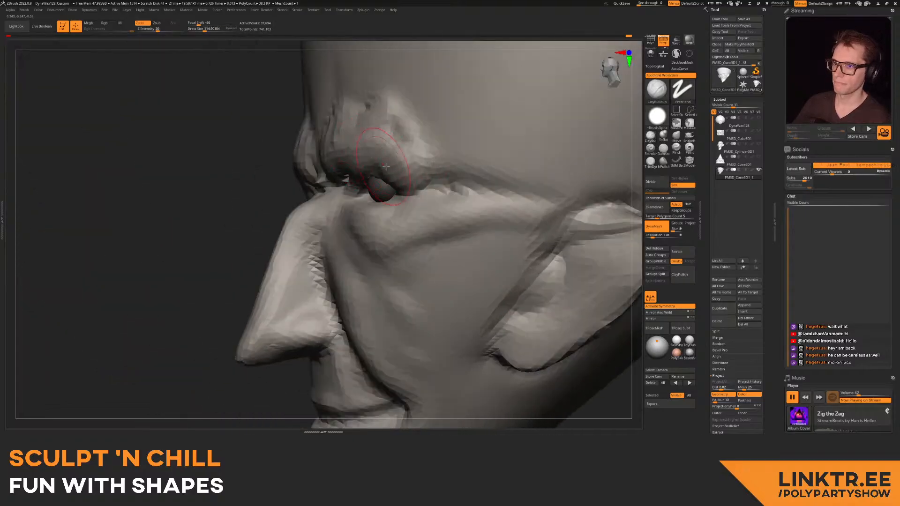
# - Undo the built-up brow and eyelid strokes, including a further test stroke
pyautogui.press('ctrl')
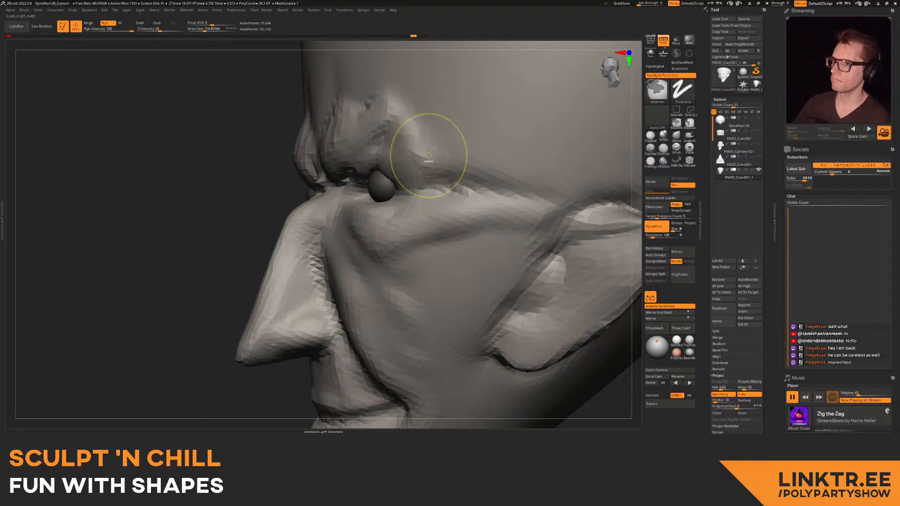
pyautogui.hotkey('ctrl', 'z')
pyautogui.hotkey('ctrl', 'z')
pyautogui.hotkey('ctrl', 'z')
pyautogui.moveTo(391, 195)
pyautogui.mouseDown(button='right')
pyautogui.moveTo(379, 215)
pyautogui.moveTo(383, 187)
pyautogui.moveTo(328, 176)
pyautogui.mouseUp(button='right')
pyautogui.moveTo(327, 174); pyautogui.dragTo(330, 174)
pyautogui.moveTo(323, 185)
pyautogui.mouseDown()
pyautogui.moveTo(382, 171)
pyautogui.moveTo(391, 188)
pyautogui.mouseUp()
pyautogui.hotkey('ctrl', 'z')
# - Try bulkier brows using a larger ClayBuildup brush and shape them with the Move brush
pyautogui.moveTo(339, 180); pyautogui.dragTo(327, 170, button='right')
pyautogui.press('s')
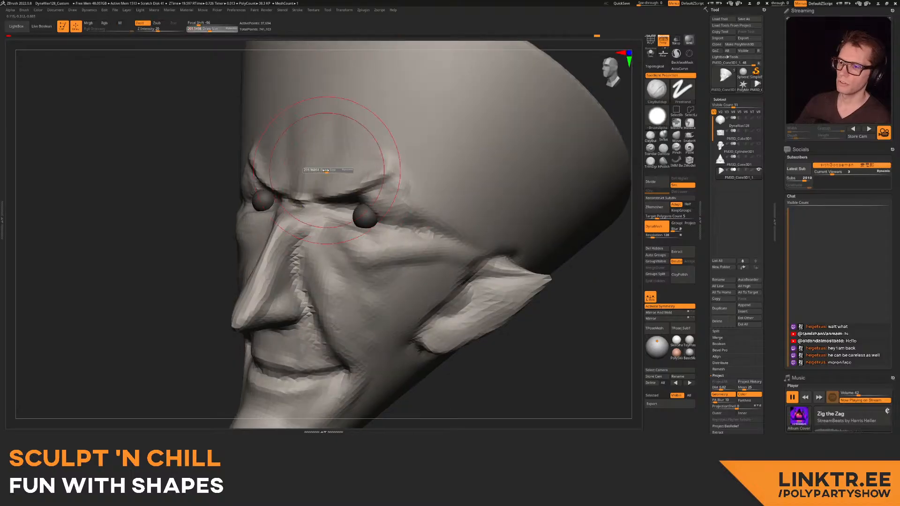
pyautogui.moveTo(336, 151)
pyautogui.mouseDown()
pyautogui.moveTo(398, 187)
pyautogui.moveTo(413, 218)
pyautogui.mouseUp()
pyautogui.moveTo(394, 206)
pyautogui.mouseDown(button='right')
pyautogui.moveTo(344, 208)
pyautogui.moveTo(407, 189)
pyautogui.mouseUp(button='right')
pyautogui.click(675, 138)
pyautogui.moveTo(356, 178); pyautogui.dragTo(365, 178)
pyautogui.moveTo(365, 178); pyautogui.dragTo(362, 157, button='right')
pyautogui.moveTo(358, 170)
pyautogui.mouseDown()
pyautogui.moveTo(359, 193)
pyautogui.moveTo(345, 193)
pyautogui.moveTo(347, 202)
pyautogui.mouseUp()
pyautogui.moveTo(404, 180); pyautogui.dragTo(399, 181)
pyautogui.moveTo(391, 175); pyautogui.dragTo(394, 165)
pyautogui.moveTo(380, 167)
pyautogui.mouseDown(button='right')
pyautogui.moveTo(404, 188)
pyautogui.moveTo(438, 174)
pyautogui.mouseUp(button='right')
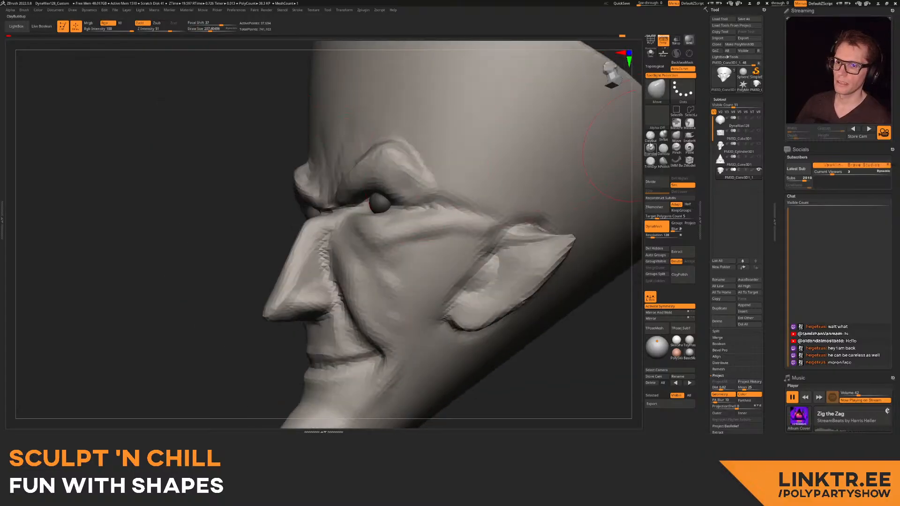
# - Undo the bulky brow strokes and their Move brush adjustments
pyautogui.hotkey('ctrl', 'z')
pyautogui.hotkey('ctrl', 'z')
pyautogui.hotkey('ctrl', 'z')
pyautogui.hotkey('ctrl', 'z')
pyautogui.hotkey('ctrl', 'z')
pyautogui.hotkey('ctrl', 'z')
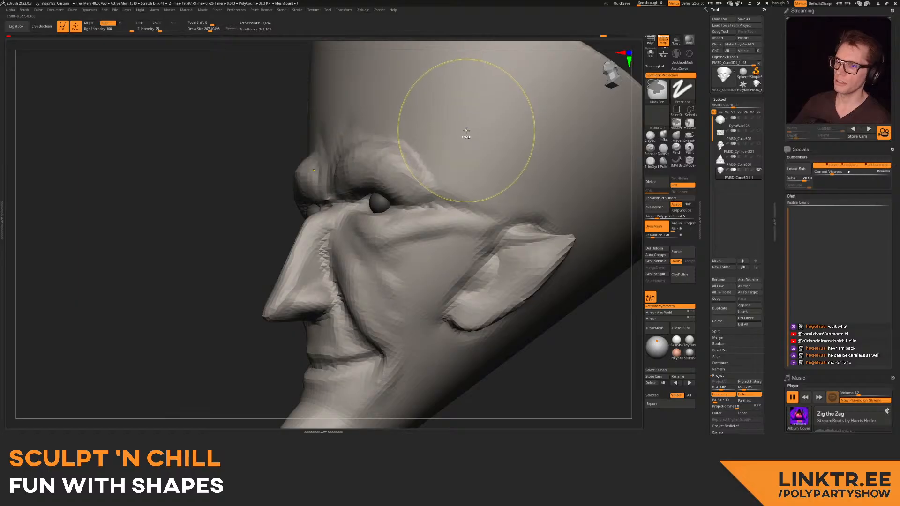
pyautogui.moveTo(418, 164)
pyautogui.mouseDown(button='right')
pyautogui.moveTo(449, 181)
pyautogui.moveTo(435, 153)
pyautogui.mouseUp(button='right')
pyautogui.hotkey('ctrl', 'z')
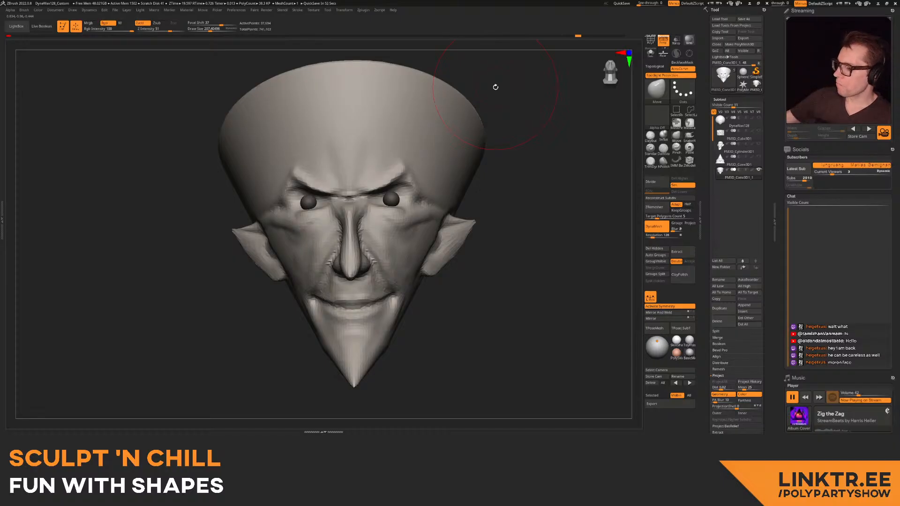
# - Carve a crease between the outer brow and the eye with the DamStandard brush
pyautogui.moveTo(475, 132); pyautogui.dragTo(385, 233, button='right')
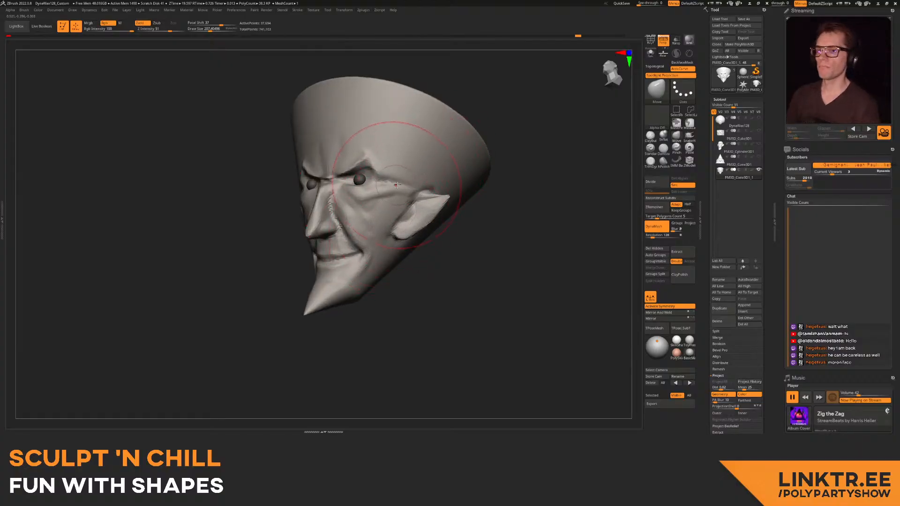
pyautogui.moveTo(370, 155)
pyautogui.mouseDown(button='right')
pyautogui.moveTo(349, 205)
pyautogui.moveTo(356, 258)
pyautogui.moveTo(399, 244)
pyautogui.moveTo(400, 277)
pyautogui.moveTo(415, 285)
pyautogui.mouseUp(button='right')
pyautogui.moveTo(372, 201); pyautogui.dragTo(622, 157, button='right')
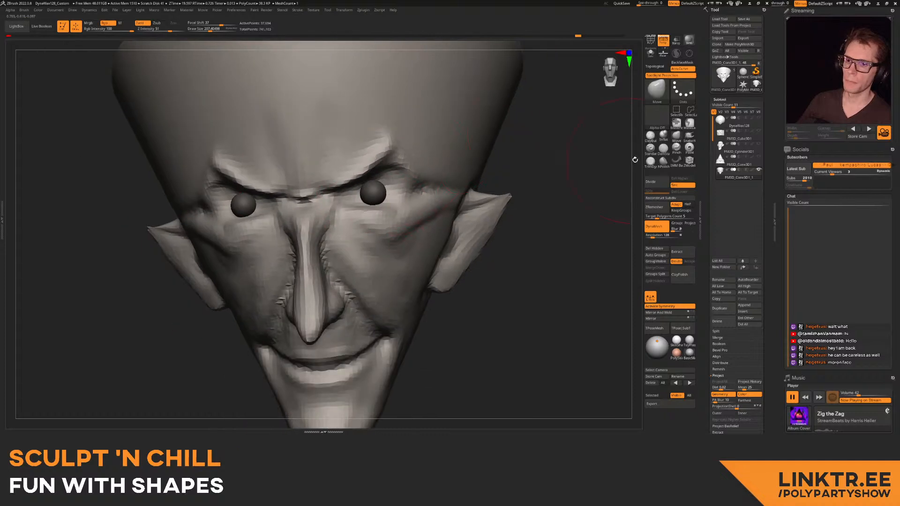
pyautogui.click(664, 148)
pyautogui.press('s')
pyautogui.moveTo(398, 202); pyautogui.dragTo(336, 200, button='right')
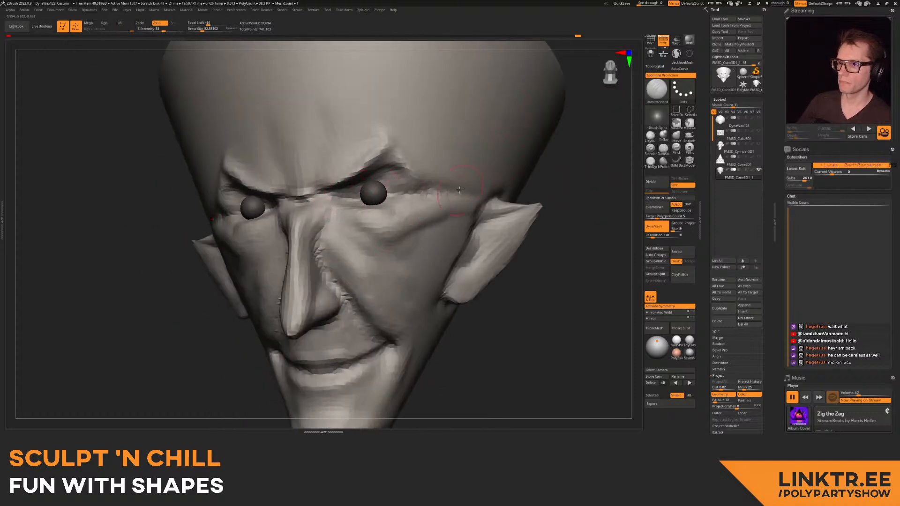
pyautogui.moveTo(446, 186); pyautogui.dragTo(365, 159, button='right')
pyautogui.moveTo(365, 159); pyautogui.dragTo(385, 183)
# - Build up a hooded fold above the outer corner of the eyes with the ClayBuildup brush
pyautogui.moveTo(384, 183)
pyautogui.mouseDown(button='right')
pyautogui.moveTo(300, 196)
pyautogui.moveTo(366, 196)
pyautogui.mouseUp(button='right')
pyautogui.keyDown('ctrl'); pyautogui.moveTo(366, 225); pyautogui.dragTo(364, 172, button='right'); pyautogui.keyUp('ctrl')
pyautogui.moveTo(369, 204)
pyautogui.keyDown('ctrl'); pyautogui.mouseDown(button='right')
pyautogui.moveTo(359, 210)
pyautogui.moveTo(371, 210)
pyautogui.mouseUp(button='right'); pyautogui.keyUp('ctrl')
pyautogui.press('b')
pyautogui.press('c')
pyautogui.press('b')
pyautogui.moveTo(371, 201)
pyautogui.mouseDown()
pyautogui.moveTo(424, 209)
pyautogui.moveTo(417, 231)
pyautogui.mouseUp()
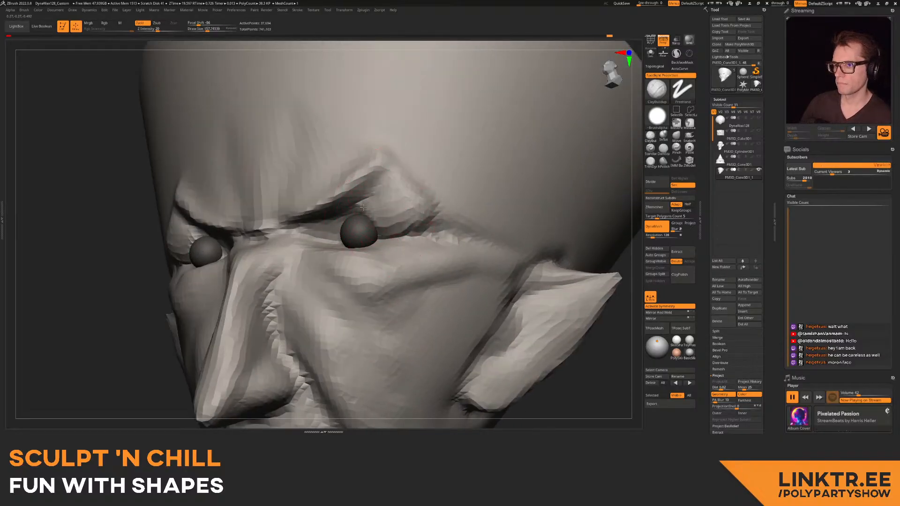
# - Build up thick eyebrow ridges above the eyes with the ClayBuildup brush
pyautogui.moveTo(397, 149)
pyautogui.mouseDown(button='right')
pyautogui.moveTo(351, 261)
pyautogui.moveTo(321, 229)
pyautogui.mouseUp(button='right')
pyautogui.press('[')
pyautogui.moveTo(307, 242)
pyautogui.mouseDown()
pyautogui.moveTo(323, 225)
pyautogui.moveTo(402, 232)
pyautogui.mouseUp()
pyautogui.moveTo(383, 264); pyautogui.dragTo(387, 216, button='right')
pyautogui.moveTo(387, 217)
pyautogui.mouseDown(button='right')
pyautogui.moveTo(412, 211)
pyautogui.moveTo(369, 223)
pyautogui.moveTo(382, 256)
pyautogui.moveTo(361, 218)
pyautogui.moveTo(332, 207)
pyautogui.mouseUp(button='right')
pyautogui.keyDown('ctrl'); pyautogui.moveTo(331, 206); pyautogui.dragTo(346, 226, button='right'); pyautogui.keyUp('ctrl')
pyautogui.press('s')
pyautogui.moveTo(354, 220)
pyautogui.mouseDown()
pyautogui.moveTo(341, 228)
pyautogui.moveTo(401, 207)
pyautogui.moveTo(359, 214)
pyautogui.moveTo(417, 207)
pyautogui.mouseUp()
# - Add upper eyelids over the eyeballs with a smaller ClayBuildup brush
pyautogui.moveTo(455, 233)
pyautogui.keyDown('ctrl'); pyautogui.mouseDown(button='right')
pyautogui.moveTo(441, 202)
pyautogui.moveTo(338, 242)
pyautogui.mouseUp(button='right'); pyautogui.keyUp('ctrl')
pyautogui.press('s')
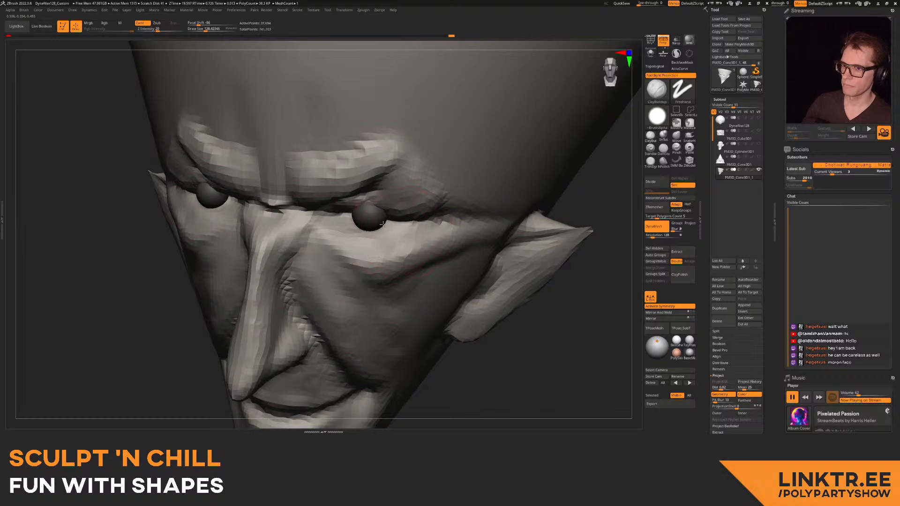
pyautogui.moveTo(382, 222); pyautogui.dragTo(332, 223, button='right')
pyautogui.moveTo(330, 229); pyautogui.dragTo(348, 222)
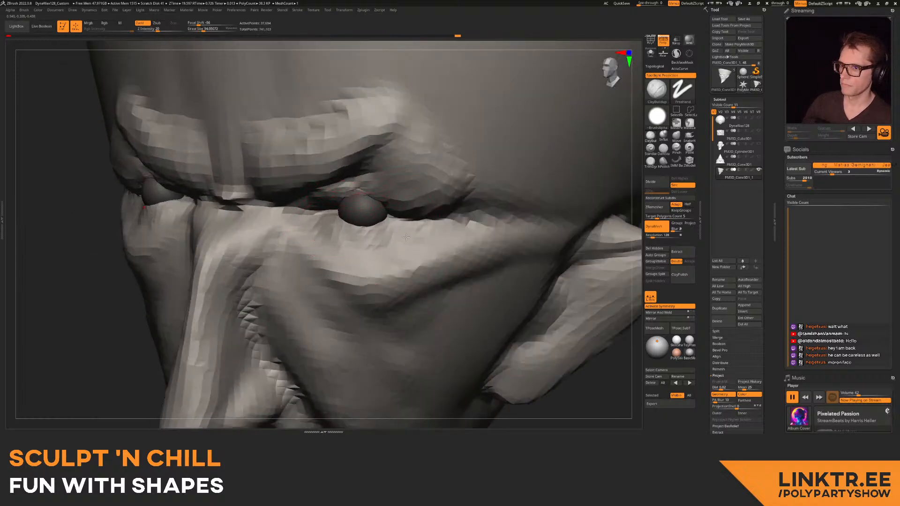
# - Set the head's DynaMesh resolution to 256, enable the DynaMesh Groups option and check the polygroups in the wireframe display
pyautogui.moveTo(309, 218)
pyautogui.keyDown('ctrl'); pyautogui.mouseDown(button='right')
pyautogui.moveTo(300, 180)
pyautogui.moveTo(359, 185)
pyautogui.moveTo(328, 194)
pyautogui.moveTo(367, 225)
pyautogui.moveTo(360, 202)
pyautogui.moveTo(403, 171)
pyautogui.moveTo(443, 228)
pyautogui.mouseUp(button='right'); pyautogui.keyUp('ctrl')
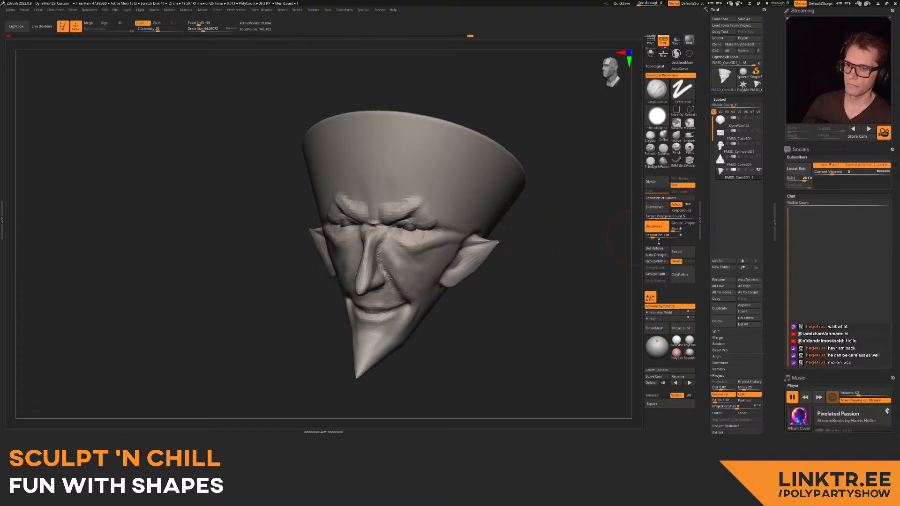
pyautogui.write('256')
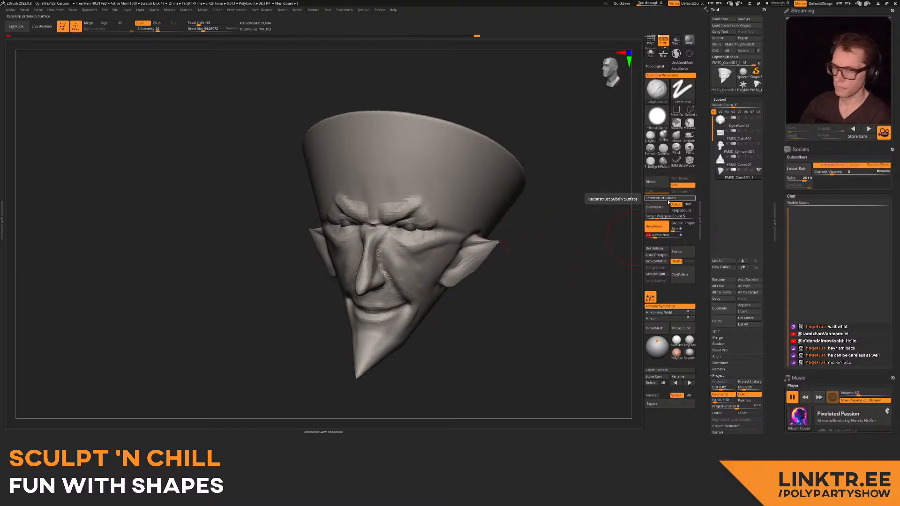
pyautogui.press('Return')
pyautogui.keyDown('ctrl'); pyautogui.moveTo(532, 248); pyautogui.dragTo(522, 233); pyautogui.keyUp('ctrl')
pyautogui.moveTo(522, 233)
pyautogui.keyDown('ctrl'); pyautogui.mouseDown(button='right')
pyautogui.moveTo(432, 275)
pyautogui.moveTo(424, 264)
pyautogui.mouseUp(button='right'); pyautogui.keyUp('ctrl')
pyautogui.click(690, 211)
pyautogui.click(689, 211)
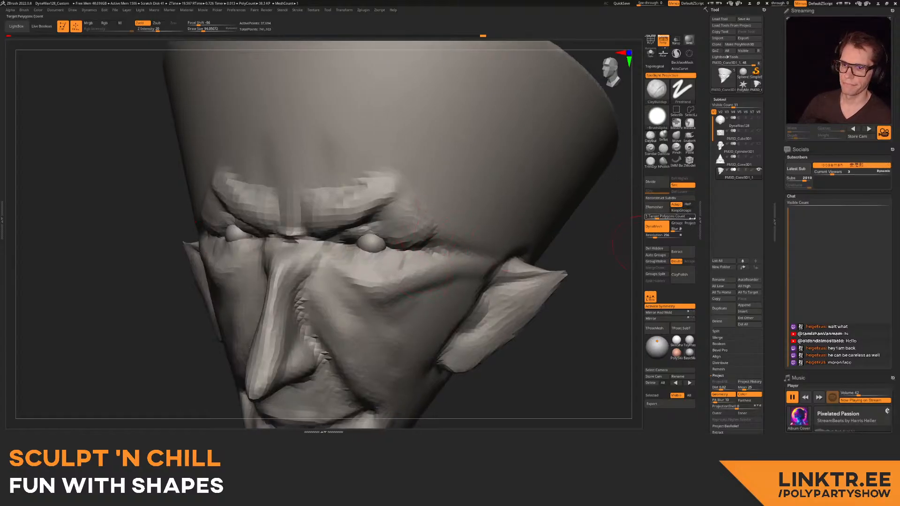
pyautogui.click(682, 225)
pyautogui.hotkey('shift', 'f')
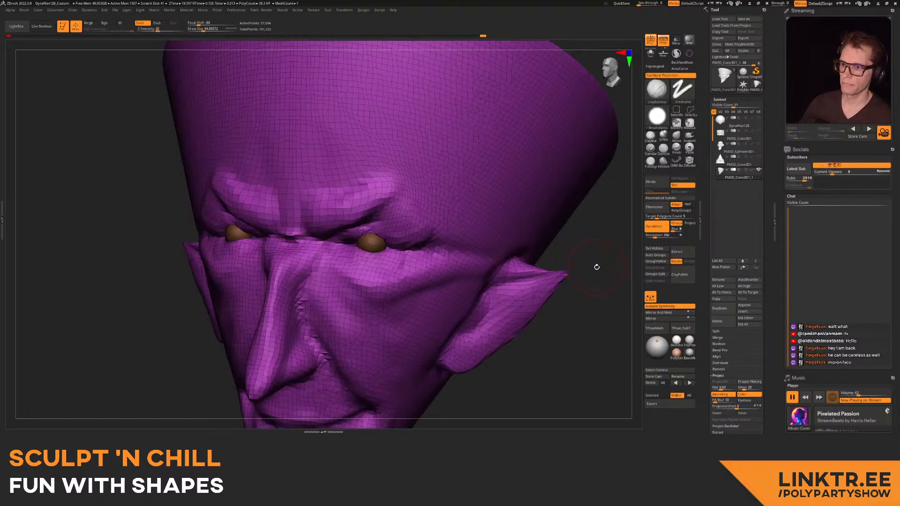
pyautogui.hotkey('shift', 'f')
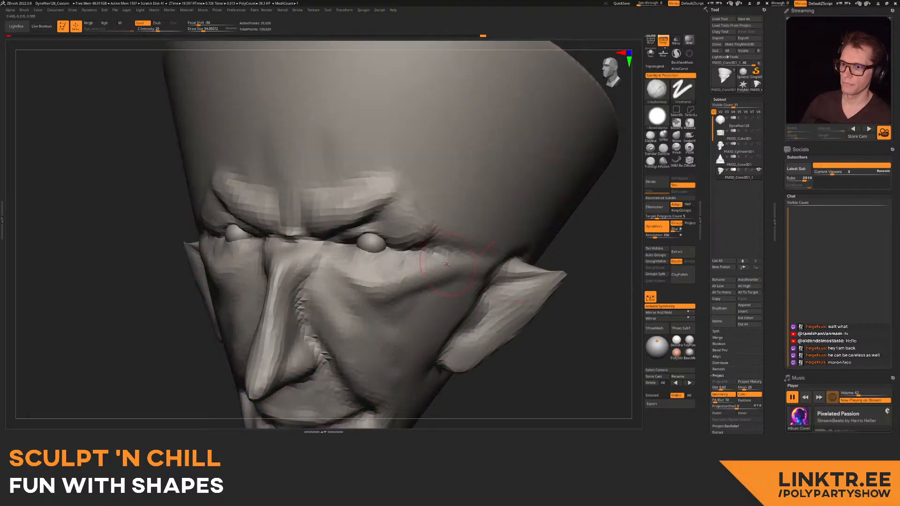
# - Isolate the head from the eyeballs, split the hidden eyeballs into a separate subtool and remesh the head with DynaMesh
pyautogui.moveTo(595, 258); pyautogui.dragTo(377, 210)
pyautogui.moveTo(378, 210); pyautogui.dragTo(453, 246, button='right')
pyautogui.keyDown('ctrl'); pyautogui.keyDown('shift'); pyautogui.click(368, 237); pyautogui.keyUp('shift'); pyautogui.keyUp('ctrl')
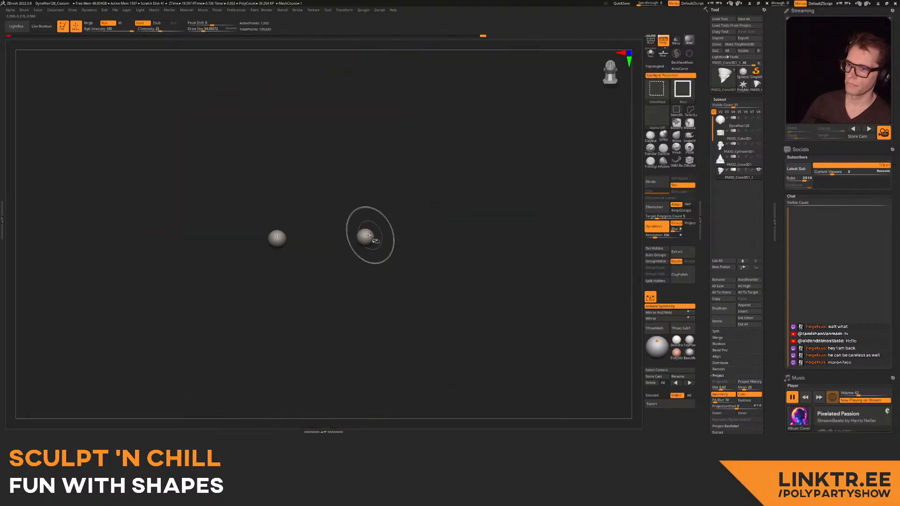
pyautogui.keyDown('ctrl'); pyautogui.keyDown('shift'); pyautogui.click(469, 220); pyautogui.keyUp('shift'); pyautogui.keyUp('ctrl')
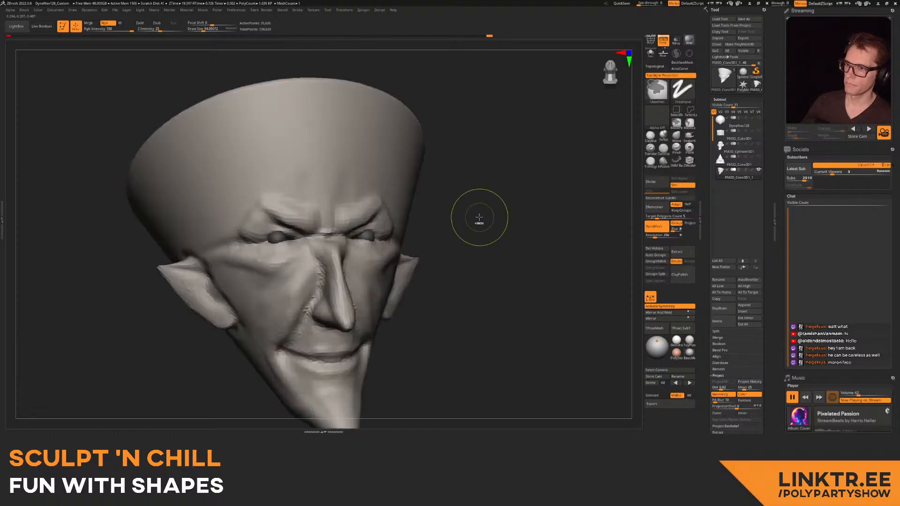
pyautogui.moveTo(436, 215); pyautogui.dragTo(413, 218, button='right')
pyautogui.hotkey('ctrl', 'z')
pyautogui.hotkey('ctrl', 'z')
pyautogui.hotkey('ctrl', 'z')
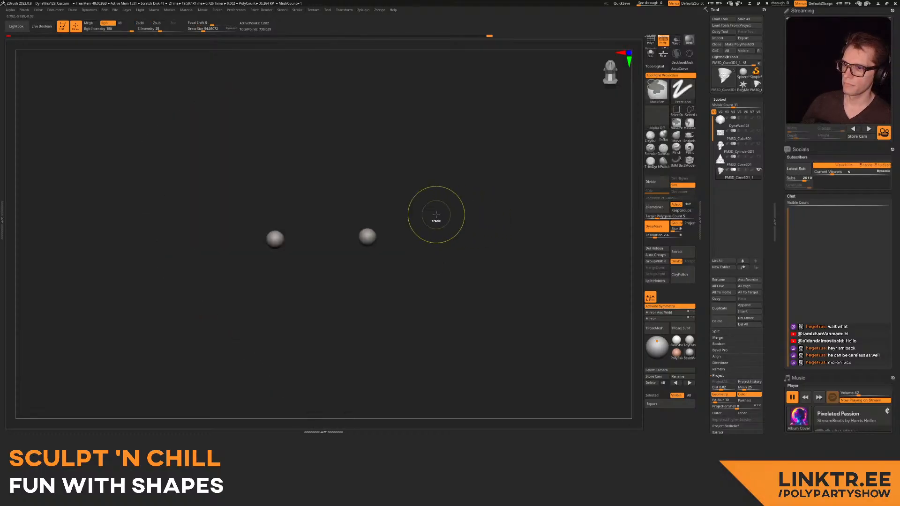
pyautogui.hotkey('shift', 'f')
pyautogui.hotkey('shift', 'f')
pyautogui.keyDown('ctrl'); pyautogui.keyDown('shift'); pyautogui.click(369, 236); pyautogui.keyUp('shift'); pyautogui.keyUp('ctrl')
pyautogui.keyDown('ctrl'); pyautogui.keyDown('shift'); pyautogui.moveTo(483, 228); pyautogui.dragTo(539, 239); pyautogui.keyUp('shift'); pyautogui.keyUp('ctrl')
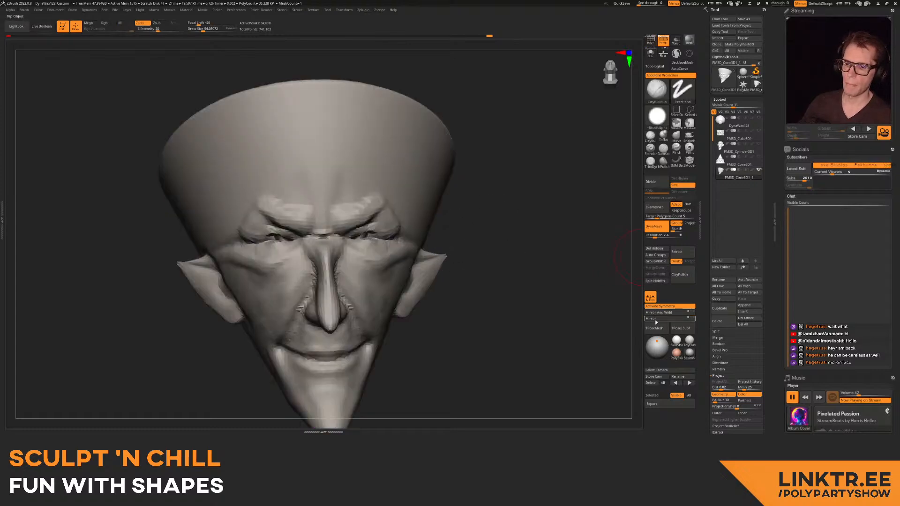
pyautogui.click(656, 281)
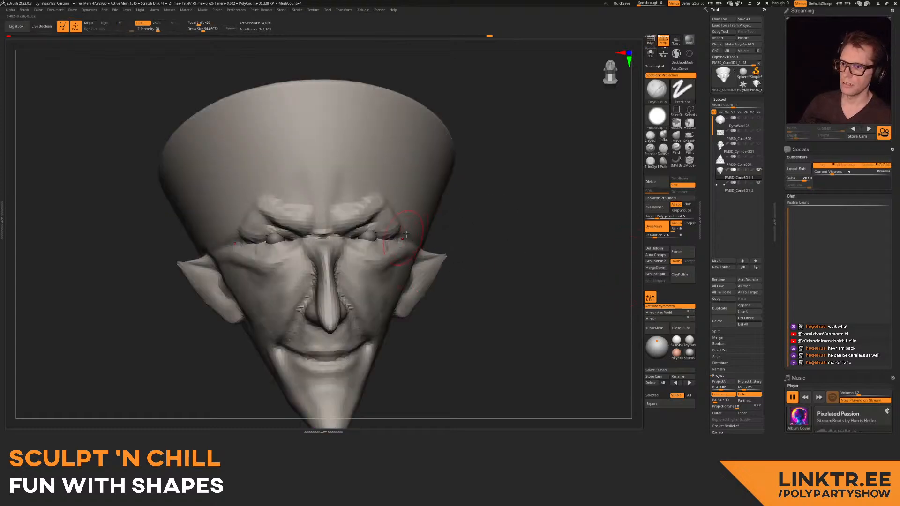
pyautogui.keyDown('ctrl'); pyautogui.moveTo(502, 204); pyautogui.dragTo(497, 189); pyautogui.keyUp('ctrl')
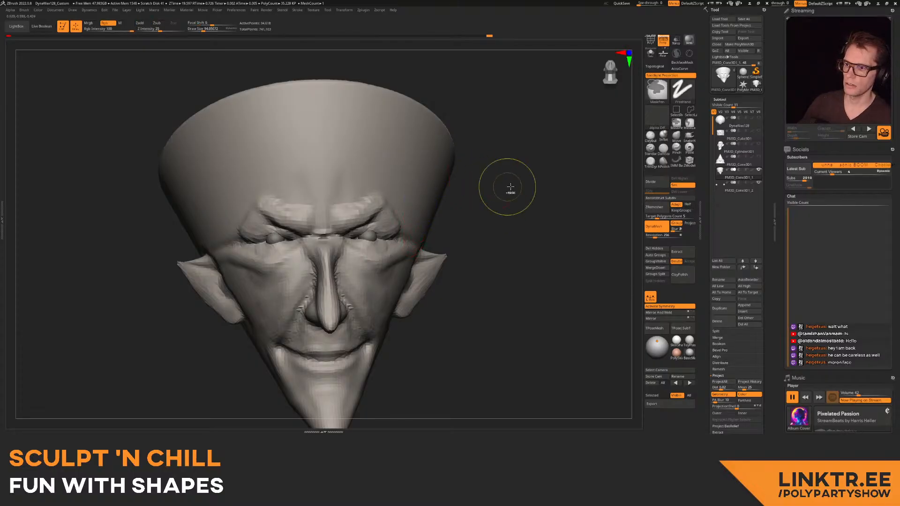
pyautogui.keyDown('ctrl'); pyautogui.moveTo(408, 225); pyautogui.dragTo(413, 267, button='right'); pyautogui.keyUp('ctrl')
# - Carve creases around the upper eyelids and below the eyes with the DamStandard brush
pyautogui.click(663, 148)
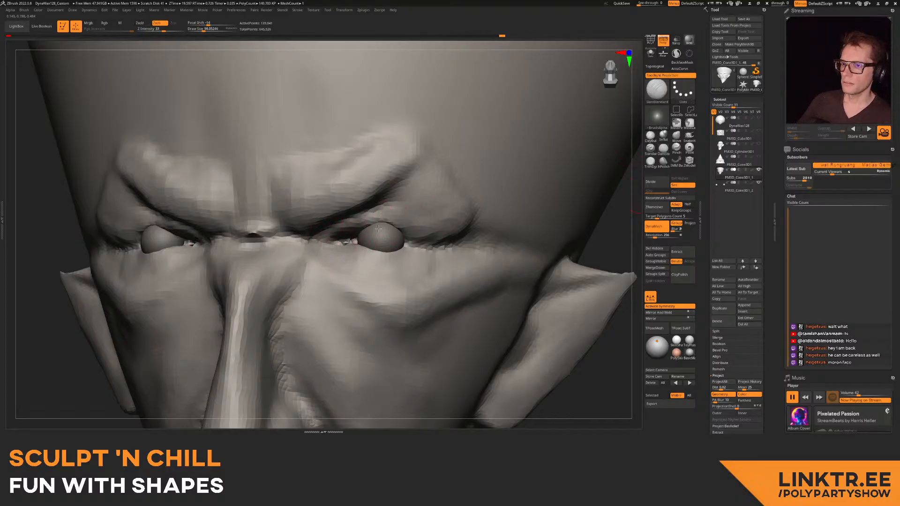
pyautogui.moveTo(386, 217)
pyautogui.mouseDown()
pyautogui.moveTo(381, 222)
pyautogui.moveTo(425, 238)
pyautogui.moveTo(418, 237)
pyautogui.moveTo(457, 242)
pyautogui.mouseUp()
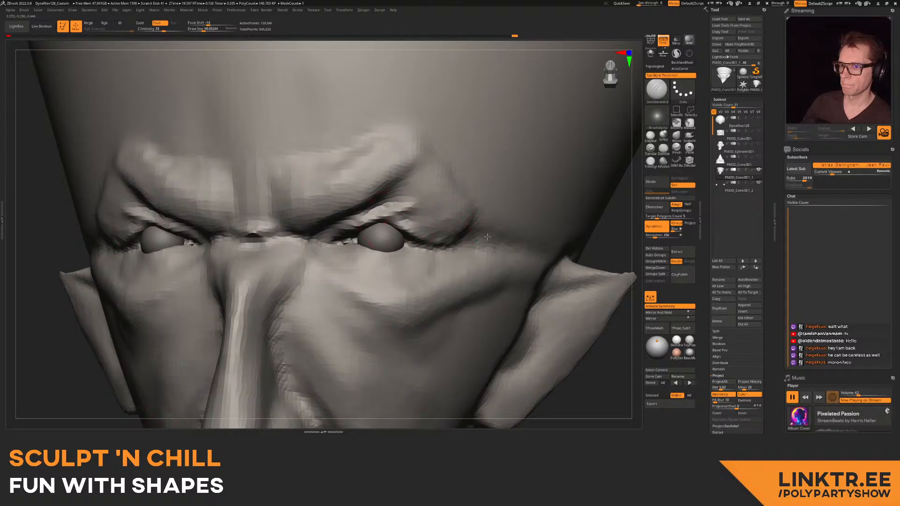
pyautogui.moveTo(457, 241); pyautogui.dragTo(327, 206, button='right')
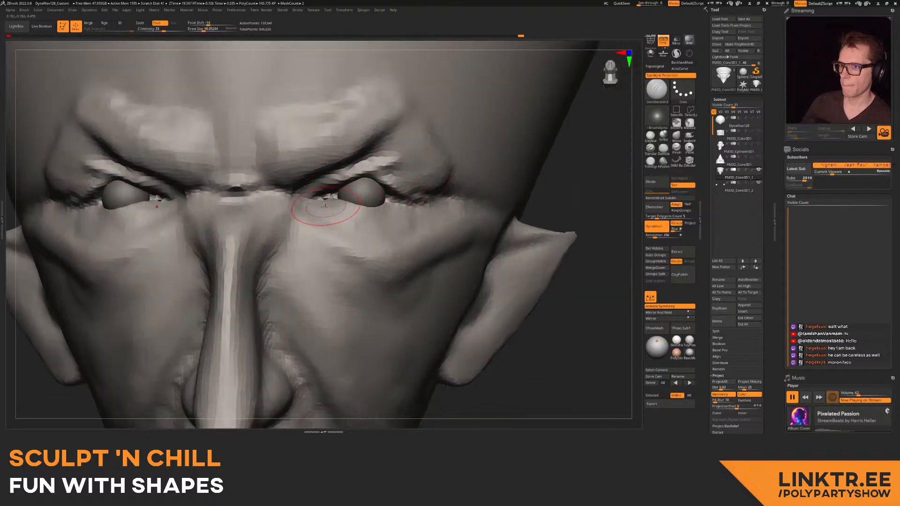
pyautogui.moveTo(329, 209)
pyautogui.mouseDown()
pyautogui.moveTo(378, 238)
pyautogui.moveTo(357, 235)
pyautogui.moveTo(387, 272)
pyautogui.moveTo(490, 227)
pyautogui.mouseUp()
pyautogui.moveTo(397, 263)
pyautogui.keyDown('ctrl'); pyautogui.mouseDown(button='right')
pyautogui.moveTo(401, 226)
pyautogui.moveTo(395, 294)
pyautogui.moveTo(352, 232)
pyautogui.mouseUp(button='right'); pyautogui.keyUp('ctrl')
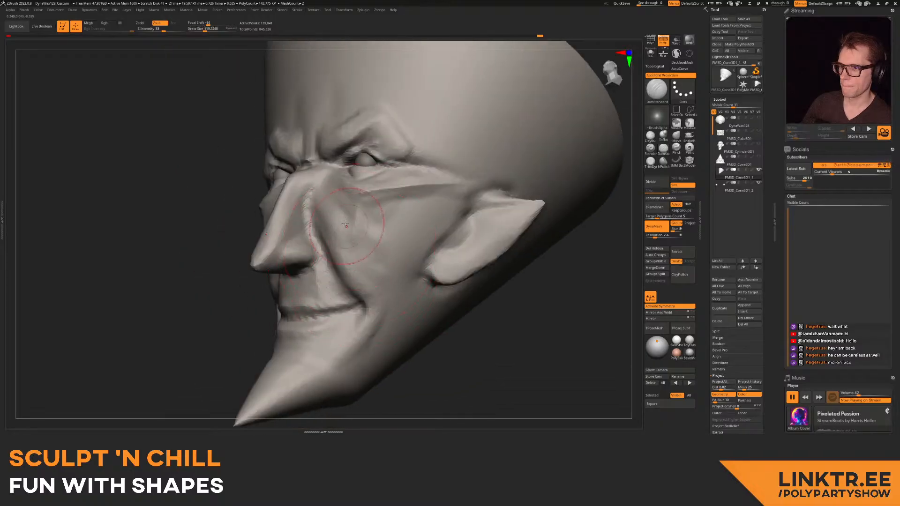
# - Carve the cheek fold beside the mouth and a crease running down toward the chin with DamStandard
pyautogui.moveTo(347, 366); pyautogui.dragTo(380, 316)
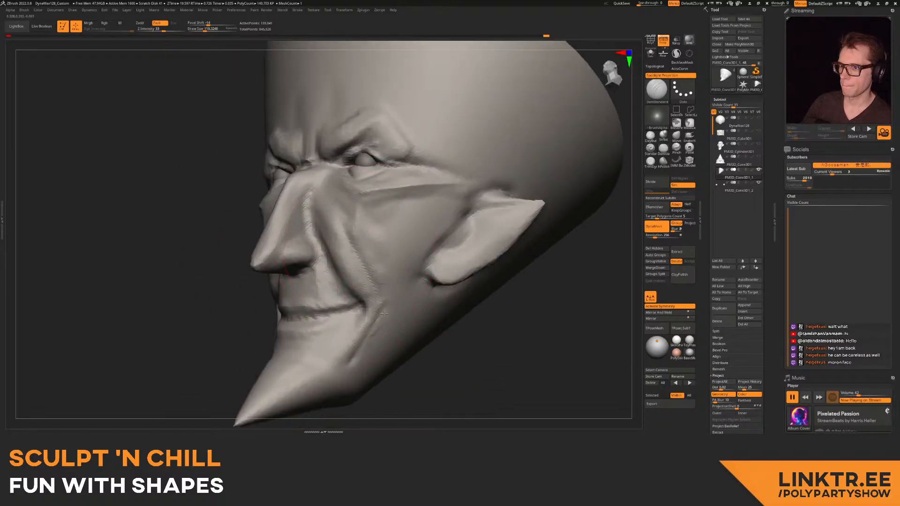
pyautogui.moveTo(348, 239); pyautogui.dragTo(342, 225)
pyautogui.moveTo(366, 244)
pyautogui.mouseDown(button='right')
pyautogui.moveTo(422, 246)
pyautogui.moveTo(487, 229)
pyautogui.moveTo(456, 174)
pyautogui.mouseUp(button='right')
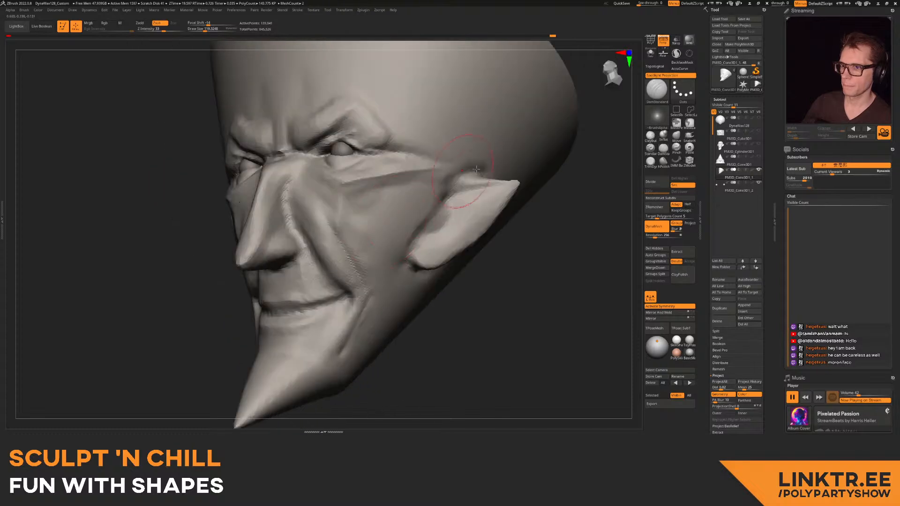
# - Sculpt the hollow cheek plane between the cheekbone, ear and mouth with a large ClayBuildup brush
pyautogui.click(650, 135)
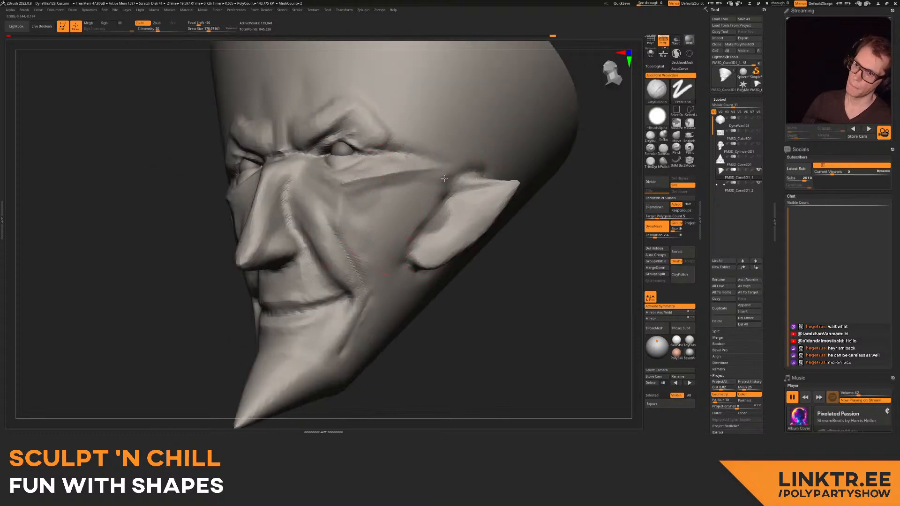
pyautogui.moveTo(368, 227); pyautogui.dragTo(373, 249)
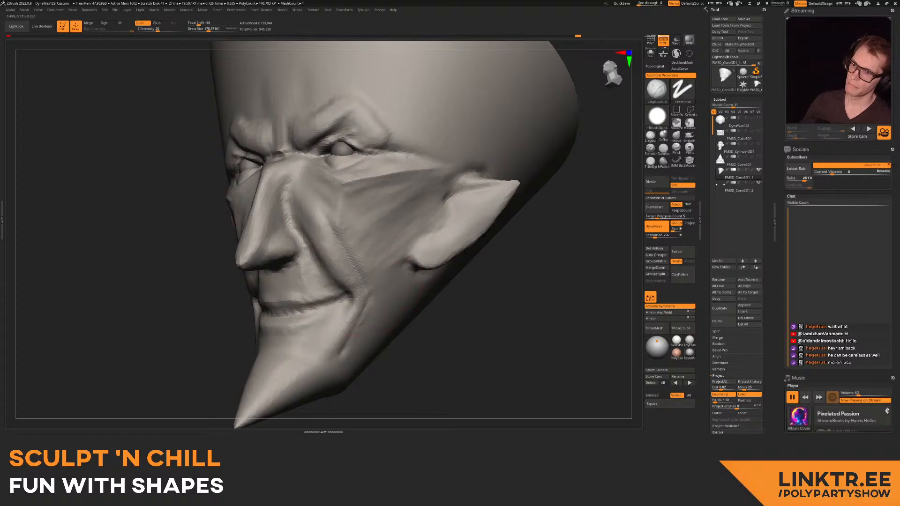
pyautogui.moveTo(382, 269); pyautogui.dragTo(367, 297)
pyautogui.moveTo(367, 298)
pyautogui.keyDown('ctrl'); pyautogui.mouseDown(button='right')
pyautogui.moveTo(403, 244)
pyautogui.moveTo(380, 235)
pyautogui.moveTo(378, 258)
pyautogui.moveTo(387, 234)
pyautogui.moveTo(349, 234)
pyautogui.mouseUp(button='right'); pyautogui.keyUp('ctrl')
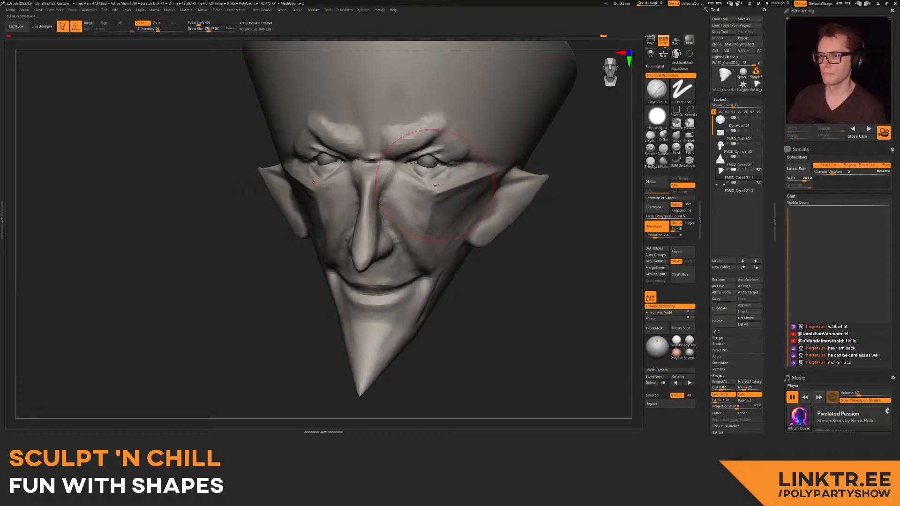
# - Pull the cheekbones into sharper, angular shapes using the Move brush with AccuCurve enabled
pyautogui.moveTo(389, 164)
pyautogui.mouseDown(button='right')
pyautogui.moveTo(427, 185)
pyautogui.moveTo(394, 185)
pyautogui.mouseUp(button='right')
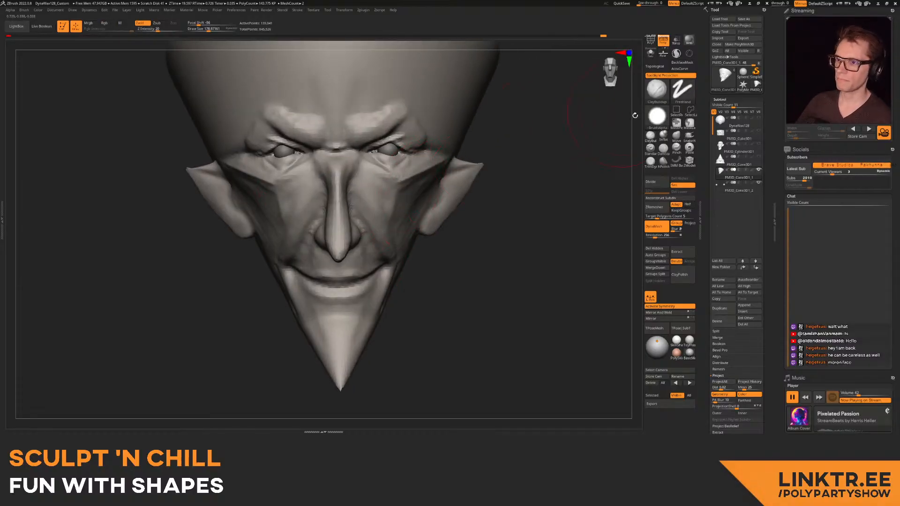
pyautogui.press(']')
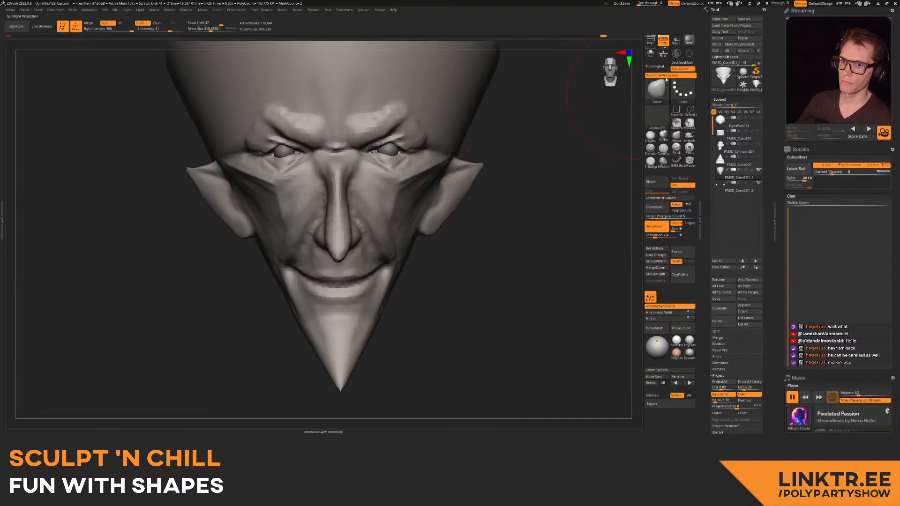
pyautogui.moveTo(405, 184); pyautogui.dragTo(407, 184)
pyautogui.moveTo(406, 184); pyautogui.dragTo(403, 191)
pyautogui.moveTo(403, 192); pyautogui.dragTo(380, 189, button='right')
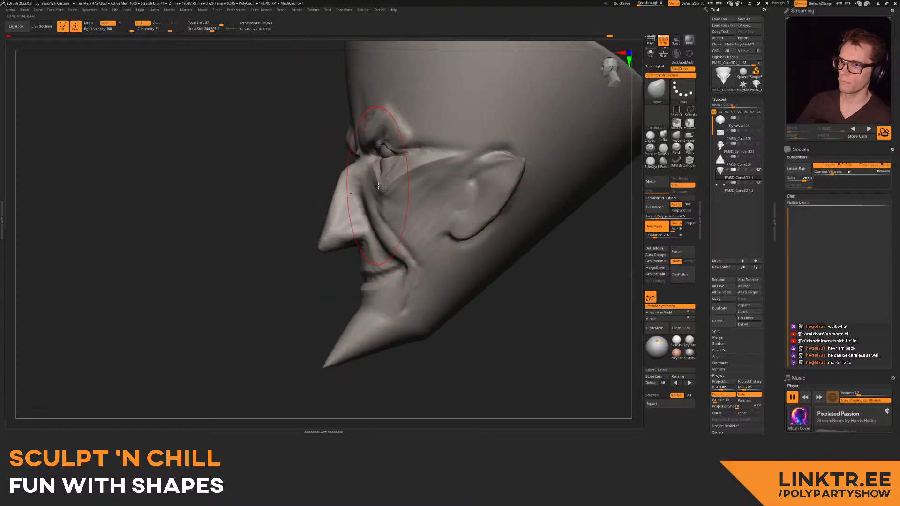
pyautogui.moveTo(425, 168)
pyautogui.mouseDown(button='right')
pyautogui.moveTo(410, 182)
pyautogui.moveTo(431, 185)
pyautogui.mouseUp(button='right')
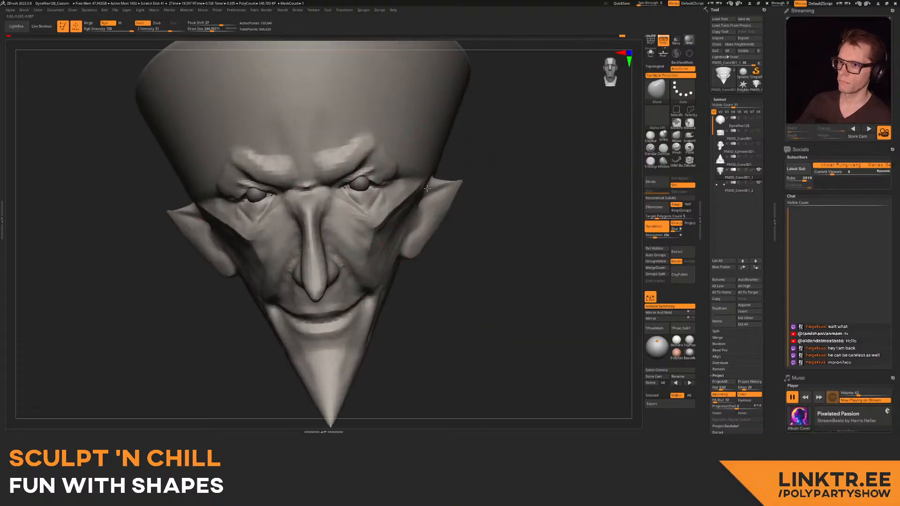
pyautogui.moveTo(422, 186); pyautogui.dragTo(402, 187)
# - Shift the inner part of the upper eyelid over the eyeball with a smaller Move brush
pyautogui.moveTo(400, 189)
pyautogui.mouseDown(button='right')
pyautogui.moveTo(417, 206)
pyautogui.moveTo(411, 201)
pyautogui.mouseUp(button='right')
pyautogui.press('s')
pyautogui.moveTo(348, 176); pyautogui.dragTo(341, 176)
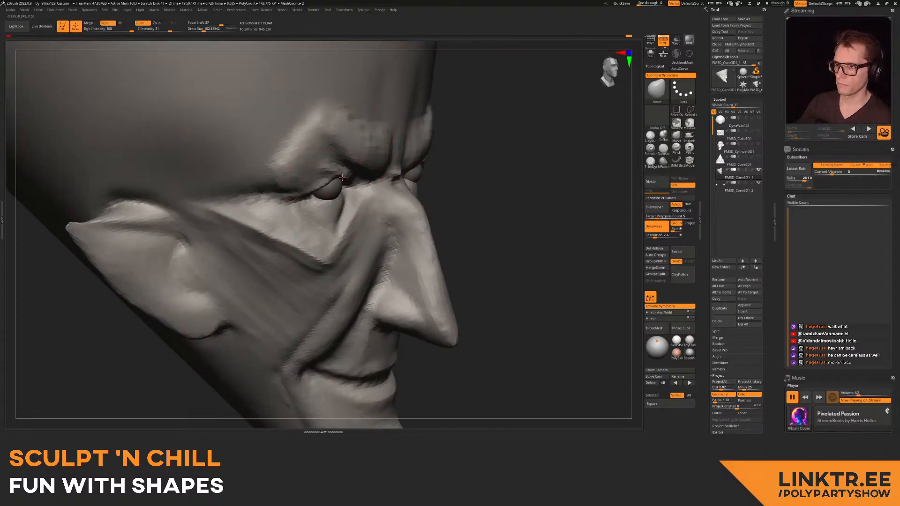
# - Try to pull the eyelid and the brow ridge above it into a new shape with the Move brush
pyautogui.moveTo(353, 184); pyautogui.dragTo(321, 184, button='right')
pyautogui.moveTo(320, 181)
pyautogui.mouseDown()
pyautogui.moveTo(320, 152)
pyautogui.moveTo(310, 160)
pyautogui.mouseUp()
pyautogui.press('s')
pyautogui.hotkey('ctrl', 'z')
pyautogui.press('s')
pyautogui.moveTo(339, 125)
pyautogui.mouseDown()
pyautogui.moveTo(354, 145)
pyautogui.moveTo(359, 129)
pyautogui.mouseUp()
pyautogui.hotkey('ctrl', 'z')
# - Try different Move brush sizes to reshape the brow ridge and its outer end, and undo the strokes
pyautogui.press('s')
pyautogui.moveTo(362, 126)
pyautogui.mouseDown()
pyautogui.moveTo(367, 151)
pyautogui.moveTo(368, 135)
pyautogui.mouseUp()
pyautogui.press('s')
pyautogui.moveTo(352, 127); pyautogui.dragTo(348, 121)
pyautogui.moveTo(307, 144)
pyautogui.mouseDown()
pyautogui.moveTo(300, 136)
pyautogui.moveTo(337, 161)
pyautogui.mouseUp()
pyautogui.moveTo(317, 203)
pyautogui.mouseDown(button='right')
pyautogui.moveTo(350, 198)
pyautogui.moveTo(324, 177)
pyautogui.moveTo(293, 202)
pyautogui.mouseUp(button='right')
pyautogui.hotkey('ctrl', 'z')
pyautogui.hotkey('ctrl', 'z')
pyautogui.hotkey('ctrl', 'z')
# - Adjust the fold under the eye and the area around the outer eye corner with the Move brush
pyautogui.press('[')
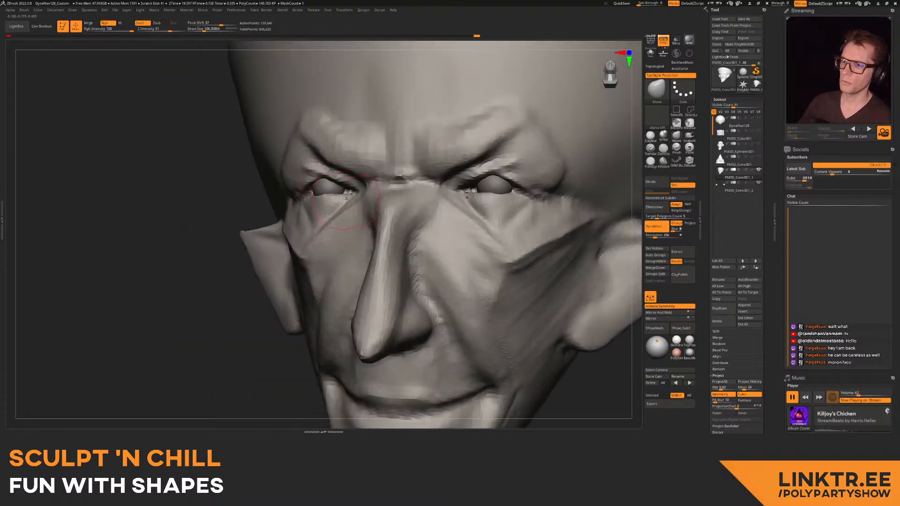
pyautogui.moveTo(348, 189); pyautogui.dragTo(305, 195, button='right')
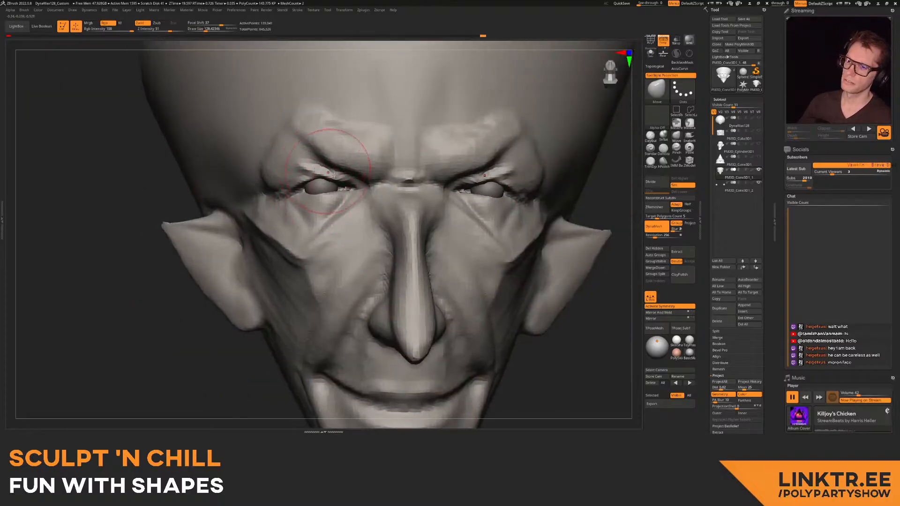
pyautogui.moveTo(349, 190)
pyautogui.keyDown('ctrl'); pyautogui.mouseDown(button='right')
pyautogui.moveTo(365, 132)
pyautogui.moveTo(344, 133)
pyautogui.moveTo(392, 174)
pyautogui.moveTo(371, 234)
pyautogui.moveTo(392, 187)
pyautogui.moveTo(379, 200)
pyautogui.mouseUp(button='right'); pyautogui.keyUp('ctrl')
pyautogui.press(']')
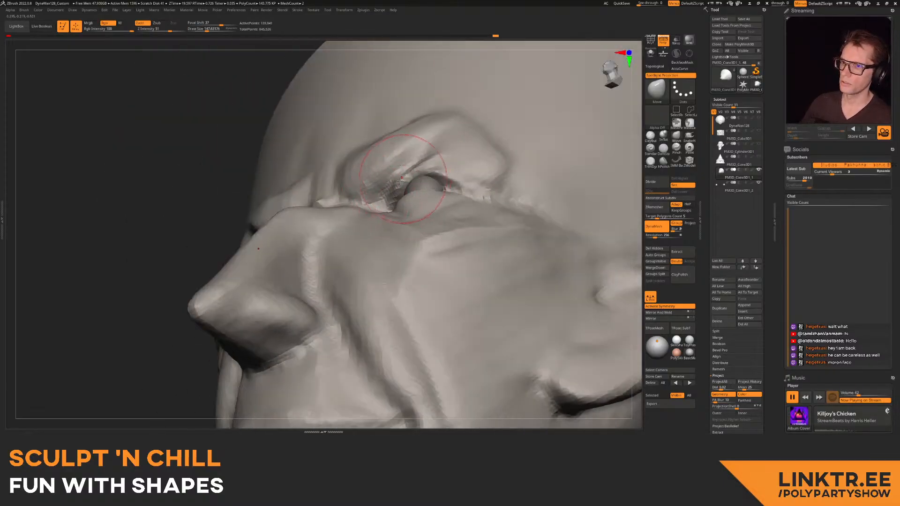
pyautogui.keyDown('ctrl'); pyautogui.moveTo(427, 168); pyautogui.dragTo(422, 136, button='right'); pyautogui.keyUp('ctrl')
pyautogui.moveTo(422, 136); pyautogui.dragTo(405, 227, button='right')
pyautogui.press(']')
pyautogui.press(']')
pyautogui.press(']')
pyautogui.press(']')
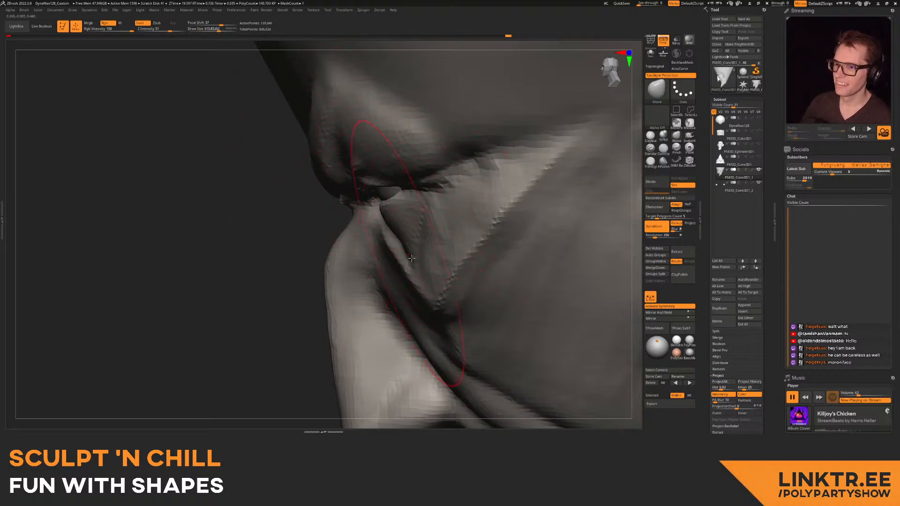
pyautogui.moveTo(418, 260); pyautogui.dragTo(425, 258)
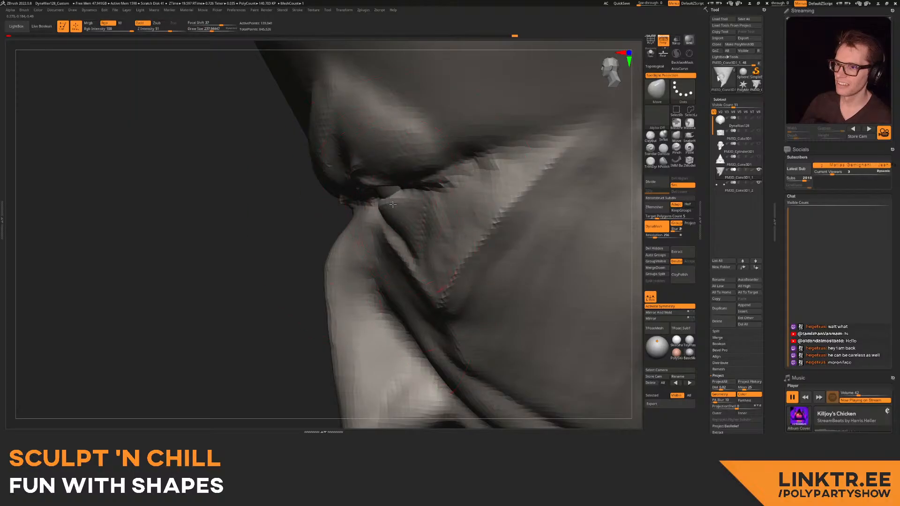
pyautogui.moveTo(393, 208); pyautogui.dragTo(455, 191, button='right')
pyautogui.moveTo(482, 187); pyautogui.dragTo(481, 180)
pyautogui.moveTo(480, 182)
pyautogui.keyDown('ctrl'); pyautogui.mouseDown(button='right')
pyautogui.moveTo(399, 180)
pyautogui.moveTo(451, 194)
pyautogui.mouseUp(button='right'); pyautogui.keyUp('ctrl')
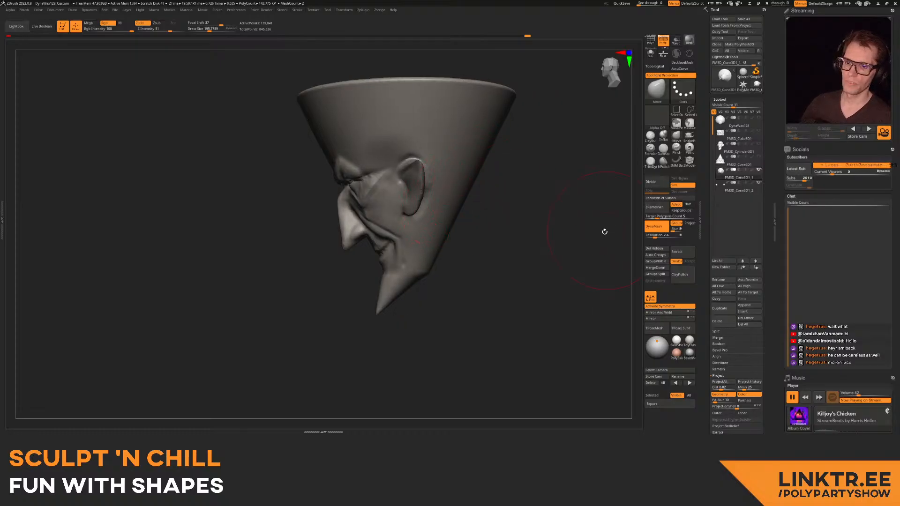
# - Merge the eyeball subtool down with the cone head and confirm the operation
pyautogui.click(662, 270)
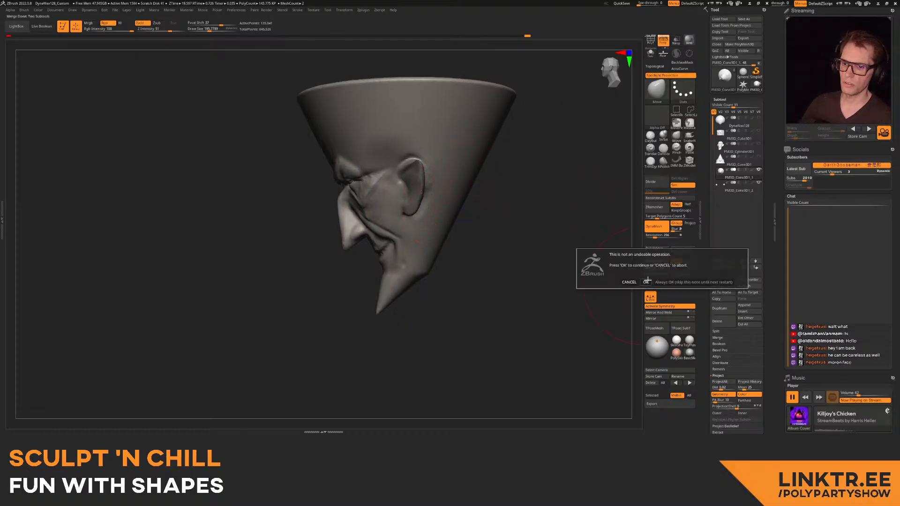
pyautogui.click(646, 281)
pyautogui.press('w')
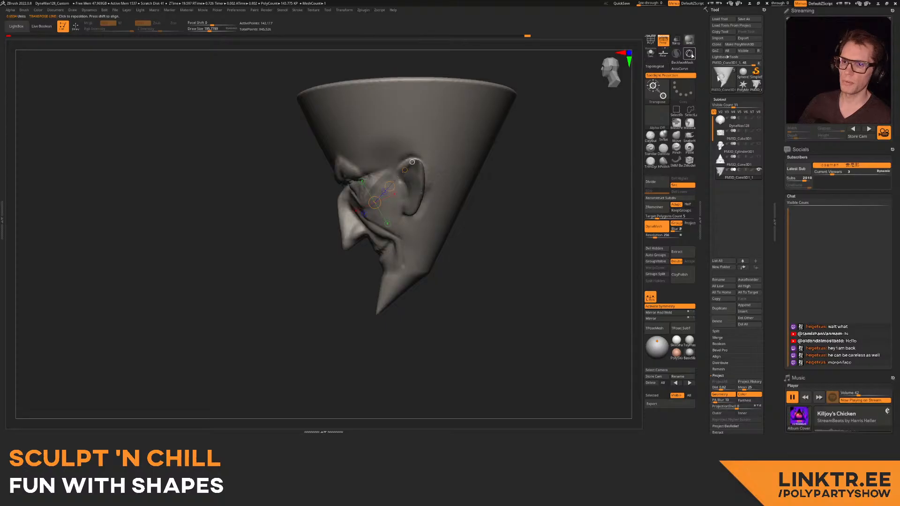
pyautogui.moveTo(369, 162); pyautogui.dragTo(375, 170)
pyautogui.press('q')
pyautogui.moveTo(375, 169)
pyautogui.mouseDown(button='right')
pyautogui.moveTo(424, 166)
pyautogui.moveTo(404, 195)
pyautogui.moveTo(396, 141)
pyautogui.moveTo(406, 142)
pyautogui.moveTo(406, 202)
pyautogui.moveTo(407, 157)
pyautogui.mouseUp(button='right')
pyautogui.moveTo(436, 168)
pyautogui.mouseDown(button='right')
pyautogui.moveTo(409, 180)
pyautogui.moveTo(441, 172)
pyautogui.mouseUp(button='right')
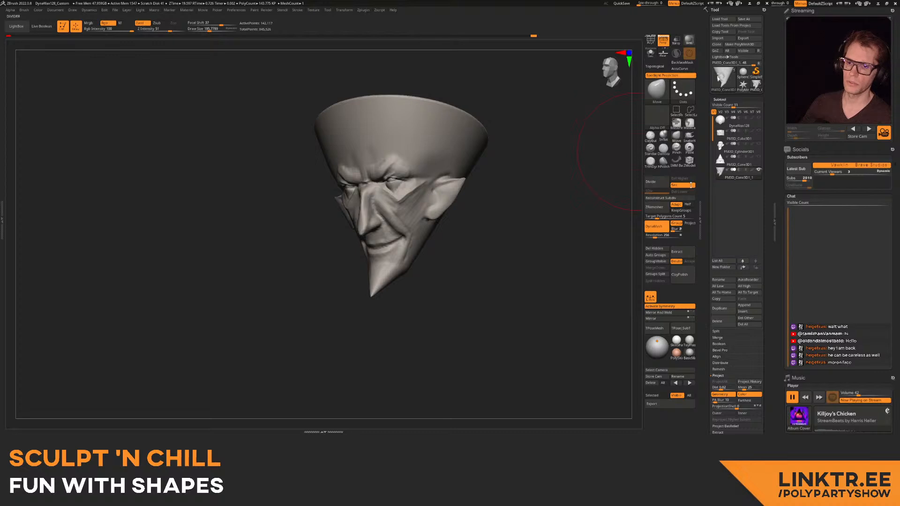
# - Make the round sphere head the active subtool and turn it to the front
pyautogui.click(723, 123)
pyautogui.moveTo(347, 188); pyautogui.dragTo(410, 203, button='right')
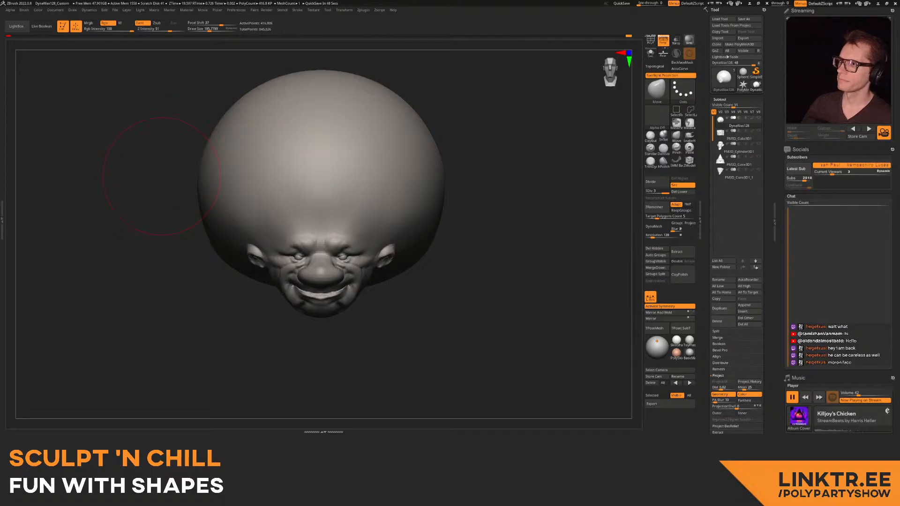
# - Append a sphere subtool, place it directly below the round sphere head in the subtool order, activate it and subdivide it once
pyautogui.moveTo(161, 176); pyautogui.dragTo(537, 186)
pyautogui.click(749, 306)
pyautogui.click(563, 316)
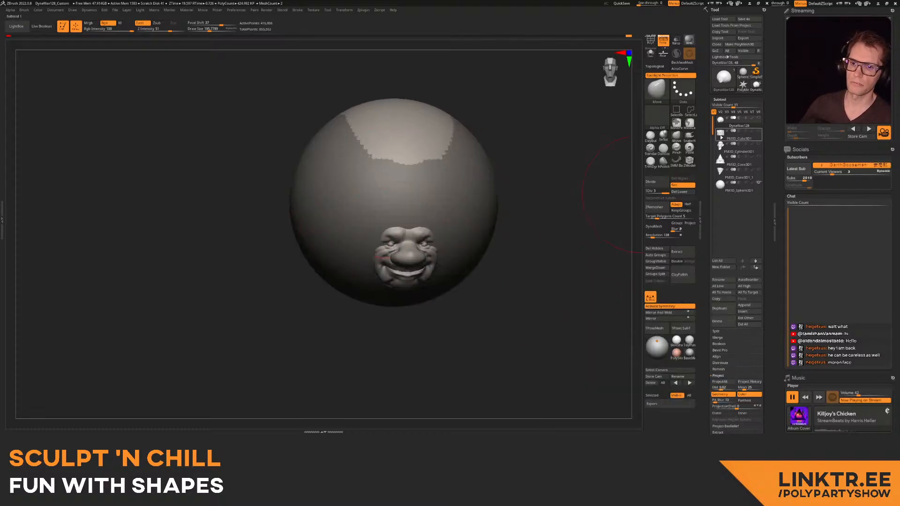
pyautogui.click(720, 134)
pyautogui.moveTo(720, 171); pyautogui.dragTo(720, 133)
pyautogui.click(721, 134)
pyautogui.keyDown('alt'); pyautogui.moveTo(496, 161); pyautogui.dragTo(429, 199, button='right'); pyautogui.keyUp('alt')
pyautogui.moveTo(364, 218)
pyautogui.keyDown('alt'); pyautogui.mouseDown(button='right')
pyautogui.moveTo(367, 207)
pyautogui.moveTo(363, 231)
pyautogui.moveTo(375, 206)
pyautogui.mouseUp(button='right'); pyautogui.keyUp('alt')
pyautogui.hotkey('ctrl', 'd')
# - Try symmetrical crease strokes across the upper part of the new sphere with a large Dam Standard brush, and undo them
pyautogui.click(663, 149)
pyautogui.press('s')
pyautogui.moveTo(344, 258); pyautogui.dragTo(340, 258)
pyautogui.press(']')
pyautogui.press(']')
pyautogui.press(']')
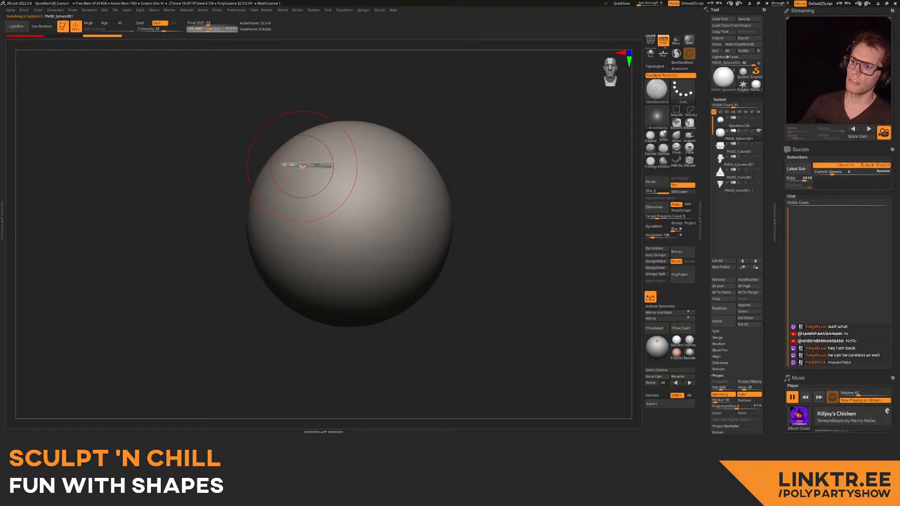
pyautogui.moveTo(302, 171); pyautogui.dragTo(397, 169)
pyautogui.hotkey('ctrl', 'z')
pyautogui.press('x')
pyautogui.moveTo(302, 167)
pyautogui.mouseDown()
pyautogui.moveTo(401, 170)
pyautogui.moveTo(443, 138)
pyautogui.mouseUp()
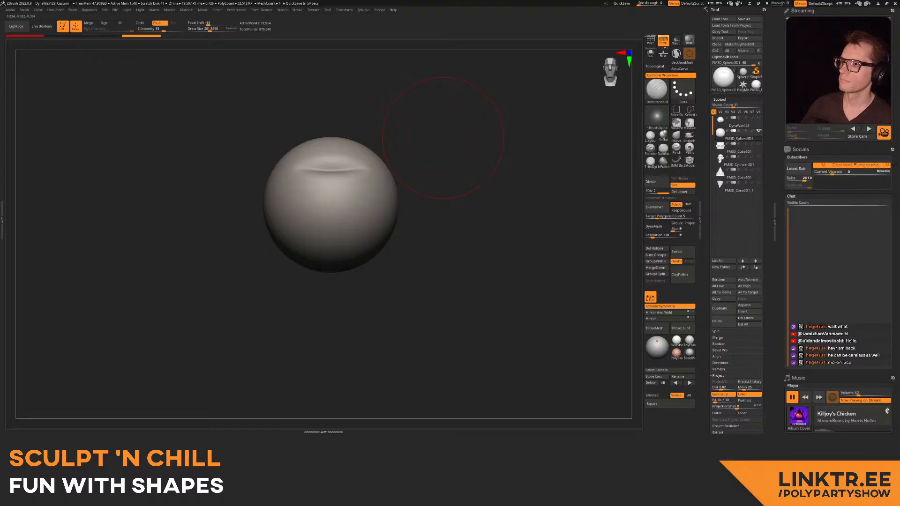
pyautogui.moveTo(268, 129)
pyautogui.mouseDown(button='right')
pyautogui.moveTo(323, 159)
pyautogui.moveTo(319, 190)
pyautogui.moveTo(337, 192)
pyautogui.moveTo(346, 173)
pyautogui.moveTo(317, 193)
pyautogui.mouseUp(button='right')
pyautogui.hotkey('ctrl', 'z')
pyautogui.moveTo(279, 182); pyautogui.dragTo(345, 189, button='right')
pyautogui.click(689, 123)
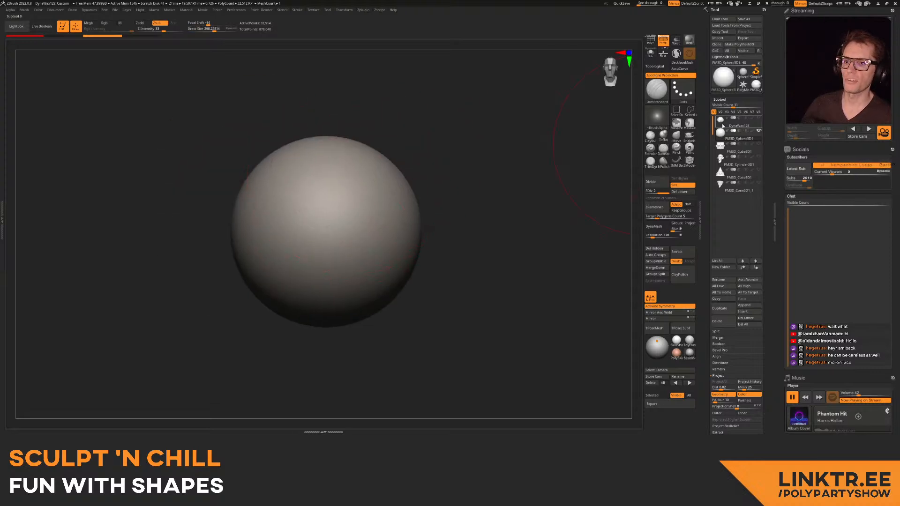
# - Switch between the round sphere head and the plain sphere below it, then keep the plain sphere active and framed
pyautogui.click(721, 126)
pyautogui.click(721, 135)
pyautogui.click(758, 130)
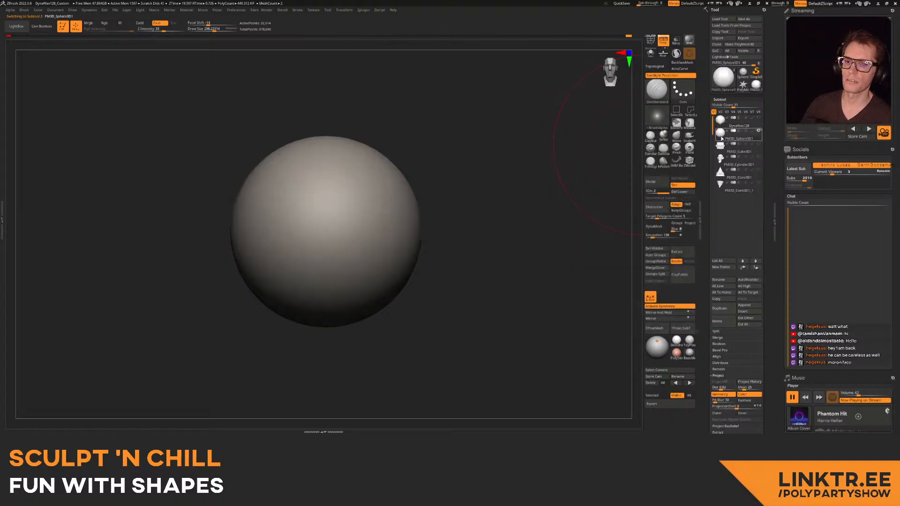
pyautogui.click(739, 123)
pyautogui.click(720, 136)
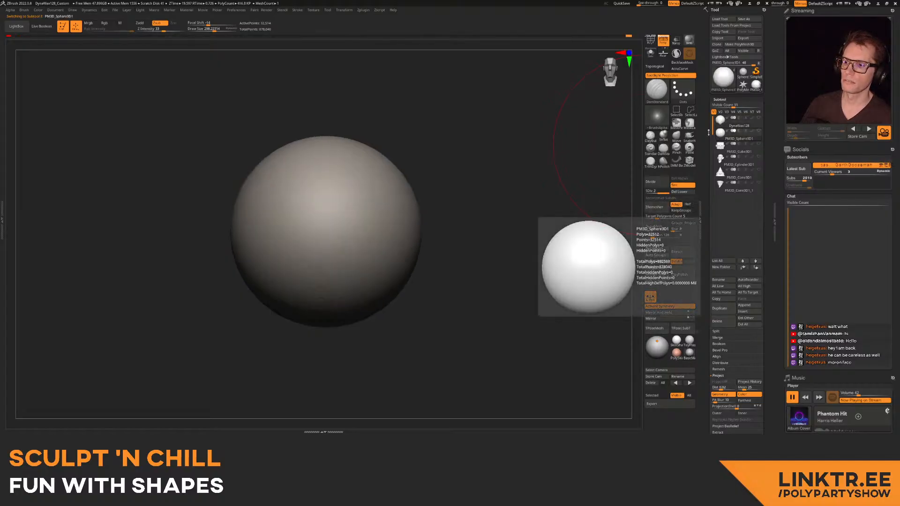
pyautogui.press('f')
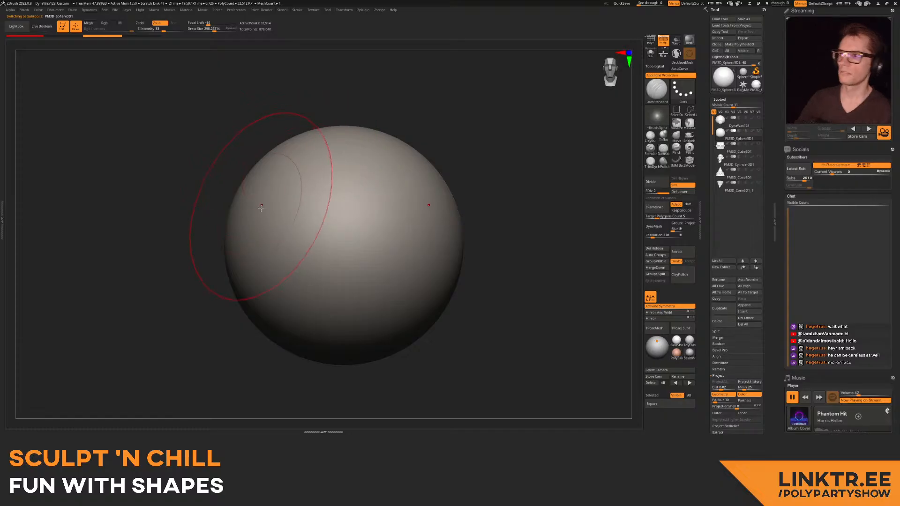
# - Try to shift the plain sphere with the transform gizmo, and undo the attempts
pyautogui.press('w')
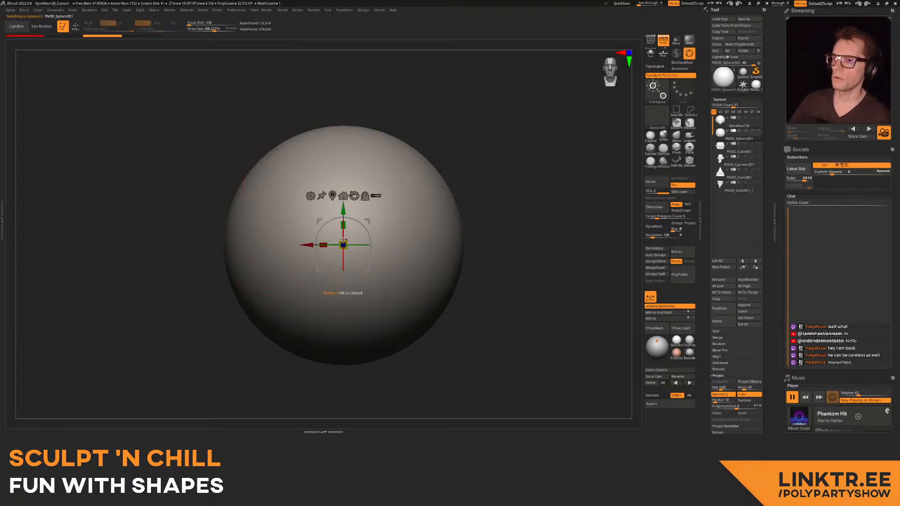
pyautogui.moveTo(348, 239); pyautogui.dragTo(298, 274)
pyautogui.hotkey('ctrl', 'z')
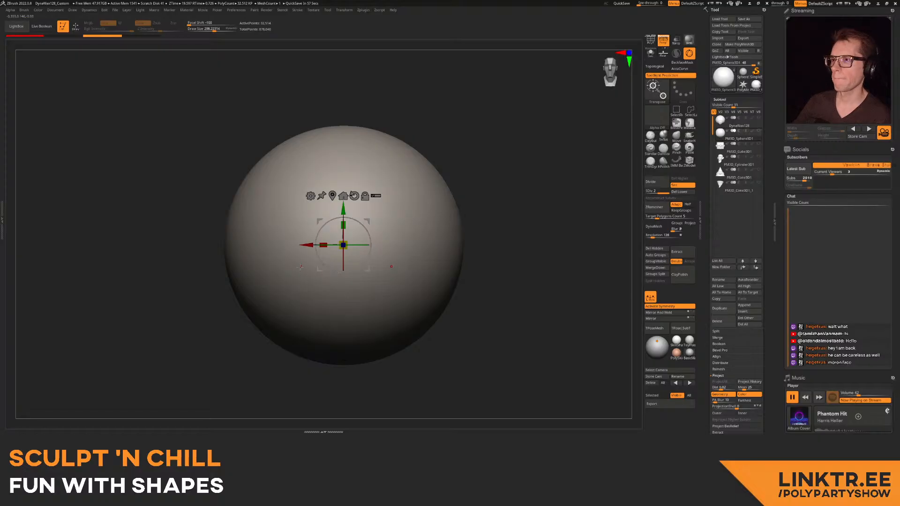
pyautogui.moveTo(346, 240); pyautogui.dragTo(345, 220)
pyautogui.hotkey('ctrl', 'z')
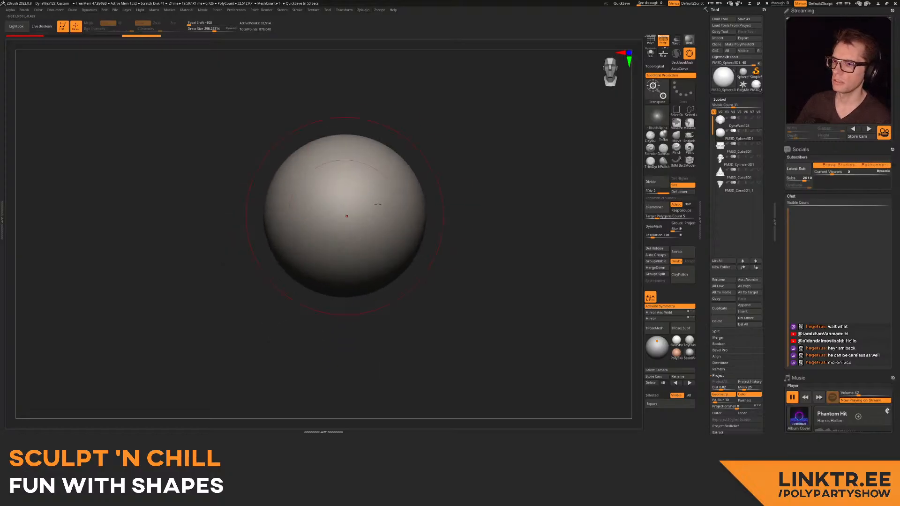
pyautogui.press('q')
# - Delete the sphere's lower subdivision levels and make a masked-off duplicate of the sphere below it with the transform gizmo
pyautogui.press('w')
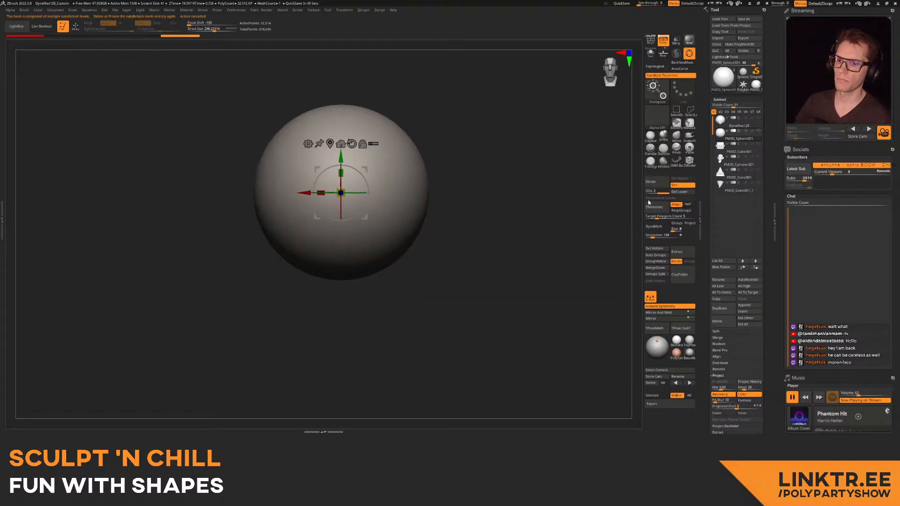
pyautogui.click(679, 192)
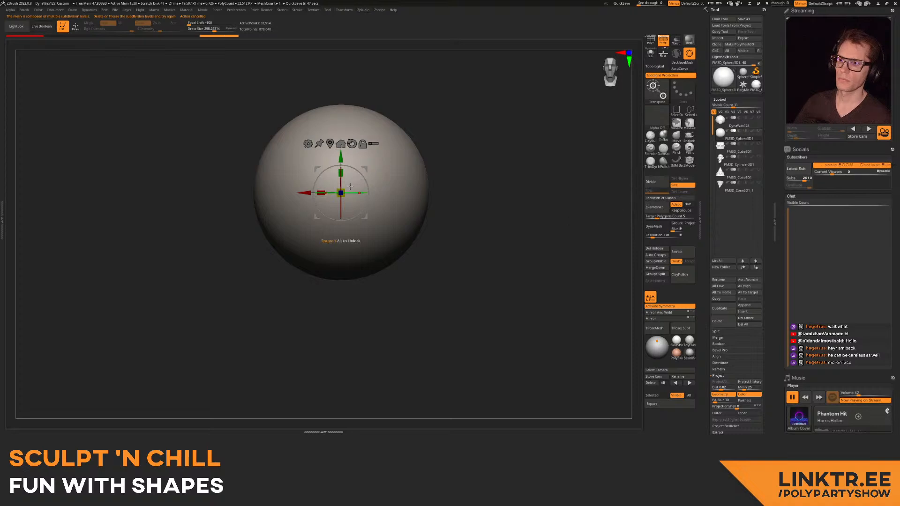
pyautogui.keyDown('ctrl'); pyautogui.moveTo(343, 158); pyautogui.dragTo(342, 220); pyautogui.keyUp('ctrl')
pyautogui.moveTo(469, 194); pyautogui.dragTo(422, 207)
pyautogui.moveTo(370, 232); pyautogui.dragTo(334, 238)
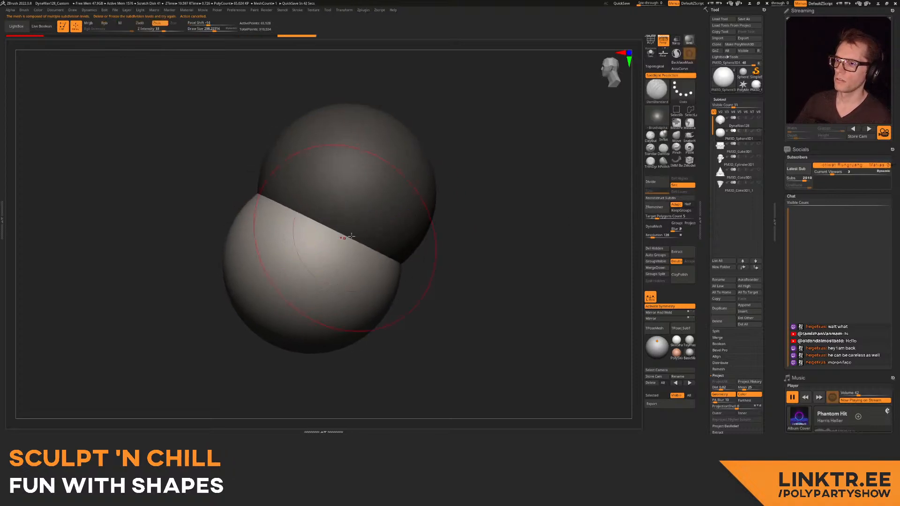
pyautogui.press('q')
# - Reshape the lower sphere's edge where it meets the upper sphere with a very large symmetrical Move brush
pyautogui.moveTo(578, 134); pyautogui.dragTo(604, 125)
pyautogui.click(681, 141)
pyautogui.press('x')
pyautogui.press('s')
pyautogui.moveTo(314, 241)
pyautogui.mouseDown()
pyautogui.moveTo(402, 199)
pyautogui.moveTo(398, 191)
pyautogui.moveTo(363, 195)
pyautogui.moveTo(350, 181)
pyautogui.moveTo(383, 179)
pyautogui.mouseUp()
pyautogui.hotkey('ctrl', 'z')
pyautogui.press('s')
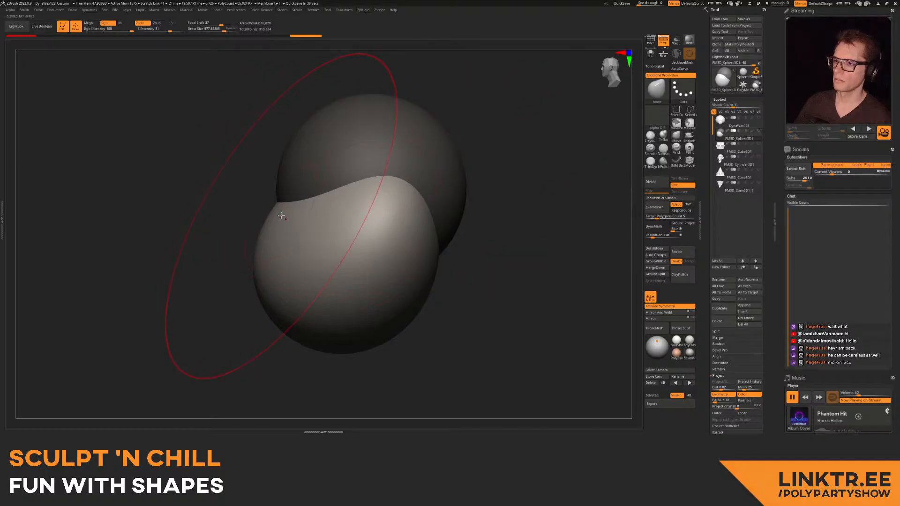
pyautogui.moveTo(283, 198); pyautogui.dragTo(284, 188)
pyautogui.moveTo(284, 187); pyautogui.dragTo(457, 190, button='right')
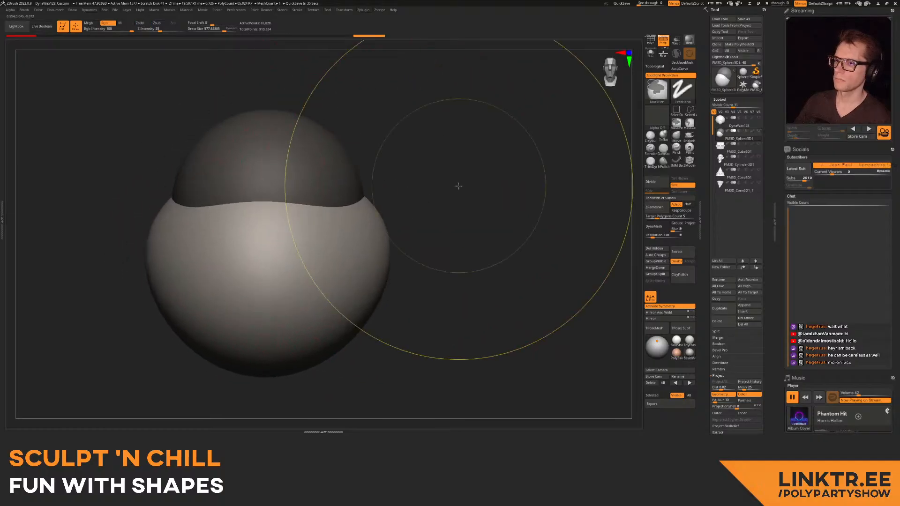
# - Invert the mask, rescale and raise the upper sphere with the transform gizmo, and invert the mask again
pyautogui.keyDown('ctrl'); pyautogui.click(458, 191); pyautogui.keyUp('ctrl')
pyautogui.press('w')
pyautogui.keyDown('alt'); pyautogui.moveTo(295, 198); pyautogui.dragTo(339, 196, button='right'); pyautogui.keyUp('alt')
pyautogui.click(310, 233)
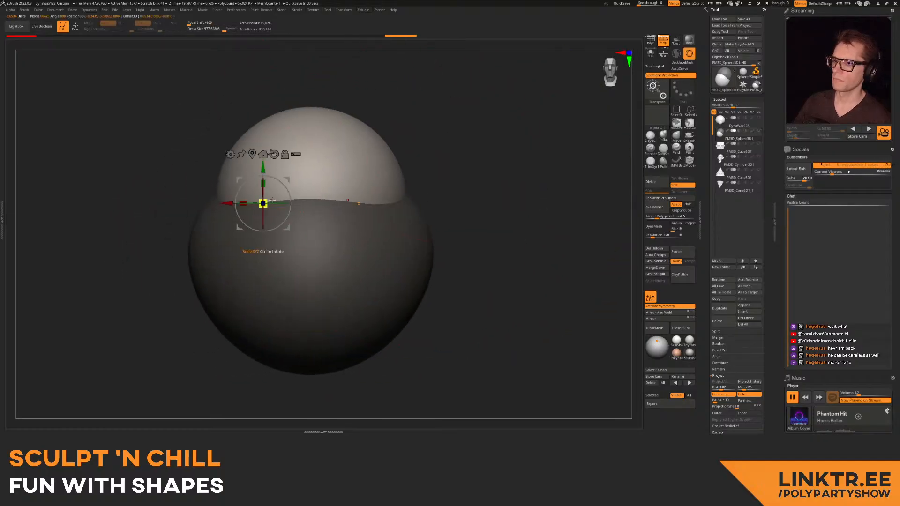
pyautogui.moveTo(313, 201); pyautogui.dragTo(302, 213)
pyautogui.moveTo(309, 170); pyautogui.dragTo(308, 152)
pyautogui.press('q')
pyautogui.moveTo(309, 161)
pyautogui.mouseDown(button='right')
pyautogui.moveTo(350, 193)
pyautogui.moveTo(368, 171)
pyautogui.mouseUp(button='right')
pyautogui.keyDown('ctrl'); pyautogui.click(442, 182); pyautogui.keyUp('ctrl')
# - Try bulging the lower sphere outward from several sides with different Move brush sizes, and undo the strokes
pyautogui.moveTo(349, 207)
pyautogui.keyDown('shift'); pyautogui.mouseDown()
pyautogui.moveTo(377, 242)
pyautogui.moveTo(334, 266)
pyautogui.moveTo(354, 263)
pyautogui.mouseUp(); pyautogui.keyUp('shift')
pyautogui.press('s')
pyautogui.press('s')
pyautogui.click(338, 186)
pyautogui.press('s')
pyautogui.moveTo(292, 172); pyautogui.dragTo(286, 182)
pyautogui.moveTo(323, 281)
pyautogui.mouseDown(button='right')
pyautogui.moveTo(347, 219)
pyautogui.moveTo(428, 200)
pyautogui.moveTo(398, 223)
pyautogui.mouseUp(button='right')
pyautogui.press('s')
pyautogui.moveTo(400, 222)
pyautogui.mouseDown()
pyautogui.moveTo(389, 221)
pyautogui.moveTo(399, 201)
pyautogui.mouseUp()
pyautogui.moveTo(399, 201); pyautogui.dragTo(356, 249, button='right')
pyautogui.press('s')
pyautogui.moveTo(356, 249); pyautogui.dragTo(375, 245)
pyautogui.moveTo(312, 237)
pyautogui.mouseDown(button='right')
pyautogui.moveTo(337, 231)
pyautogui.moveTo(320, 234)
pyautogui.mouseUp(button='right')
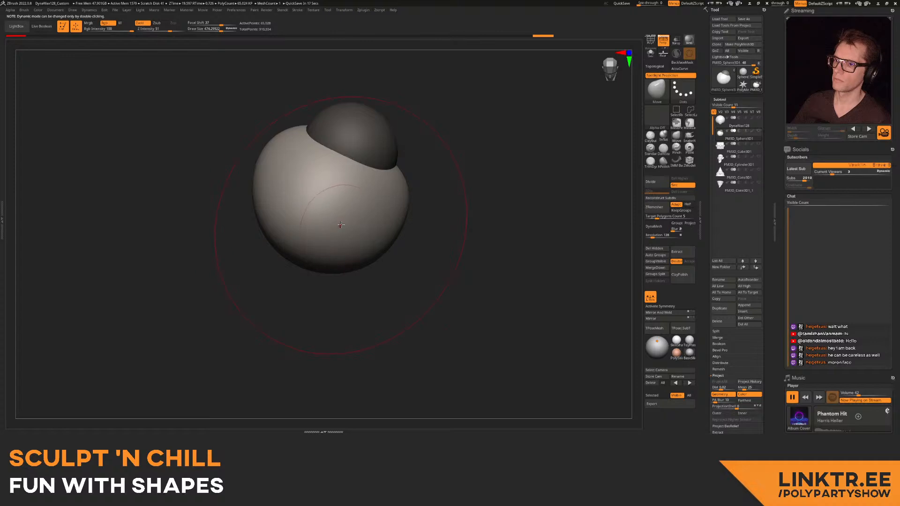
pyautogui.hotkey('ctrl', 'z')
pyautogui.hotkey('ctrl', 'z')
pyautogui.hotkey('ctrl', 'z')
pyautogui.hotkey('ctrl', 'z')
pyautogui.hotkey('ctrl', 'z')
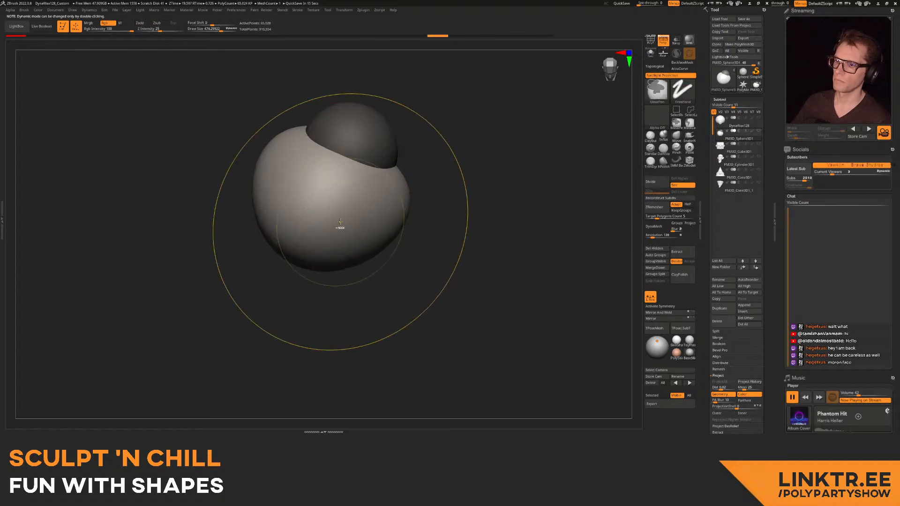
# - Turn symmetry on and pull the lower sphere outward into broad, heavy jowls with the Move brush
pyautogui.press('x')
pyautogui.moveTo(341, 221); pyautogui.dragTo(356, 245, button='right')
pyautogui.press('s')
pyautogui.moveTo(358, 249); pyautogui.dragTo(362, 249)
pyautogui.moveTo(370, 248); pyautogui.dragTo(384, 247)
pyautogui.moveTo(383, 247); pyautogui.dragTo(424, 211, button='right')
pyautogui.moveTo(431, 208); pyautogui.dragTo(448, 203)
pyautogui.moveTo(382, 284); pyautogui.dragTo(405, 281)
pyautogui.hotkey('ctrl', 'shift', 'z')
pyautogui.hotkey('ctrl', 'shift', 'z')
# - Carve a pair of symmetrical eye hollows low on the upper sphere with the Dam Standard brush
pyautogui.moveTo(498, 189)
pyautogui.keyDown('shift'); pyautogui.mouseDown(button='right')
pyautogui.moveTo(503, 183)
pyautogui.moveTo(361, 193)
pyautogui.moveTo(393, 196)
pyautogui.mouseUp(button='right'); pyautogui.keyUp('shift')
pyautogui.click(663, 149)
pyautogui.moveTo(449, 183)
pyautogui.keyDown('ctrl'); pyautogui.mouseDown(button='right')
pyautogui.moveTo(351, 191)
pyautogui.moveTo(342, 200)
pyautogui.mouseUp(button='right'); pyautogui.keyUp('ctrl')
pyautogui.press('s')
pyautogui.moveTo(341, 200); pyautogui.dragTo(328, 199)
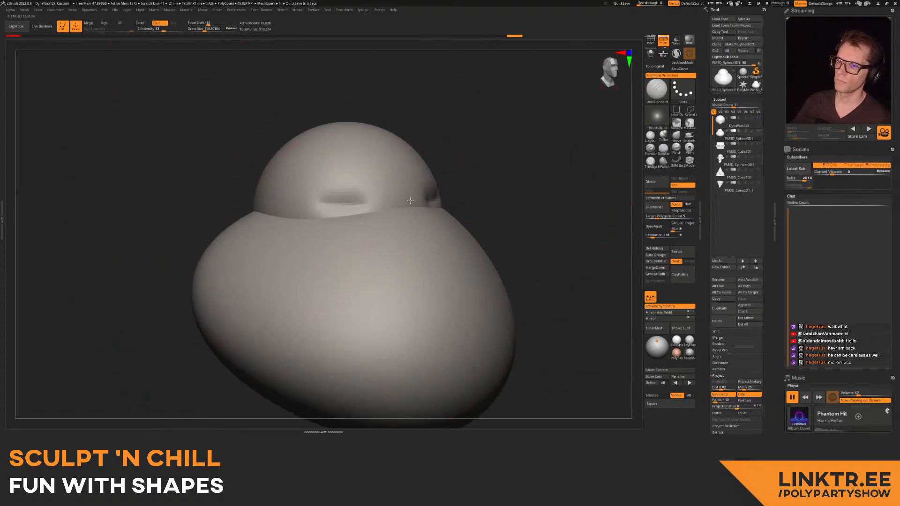
pyautogui.moveTo(380, 184)
pyautogui.mouseDown(button='right')
pyautogui.moveTo(362, 178)
pyautogui.moveTo(345, 200)
pyautogui.mouseUp(button='right')
# - Undo the stray strokes between the eye hollows, and carve deeper sockets with creases on the cheeks beneath them
pyautogui.moveTo(371, 183); pyautogui.dragTo(383, 184)
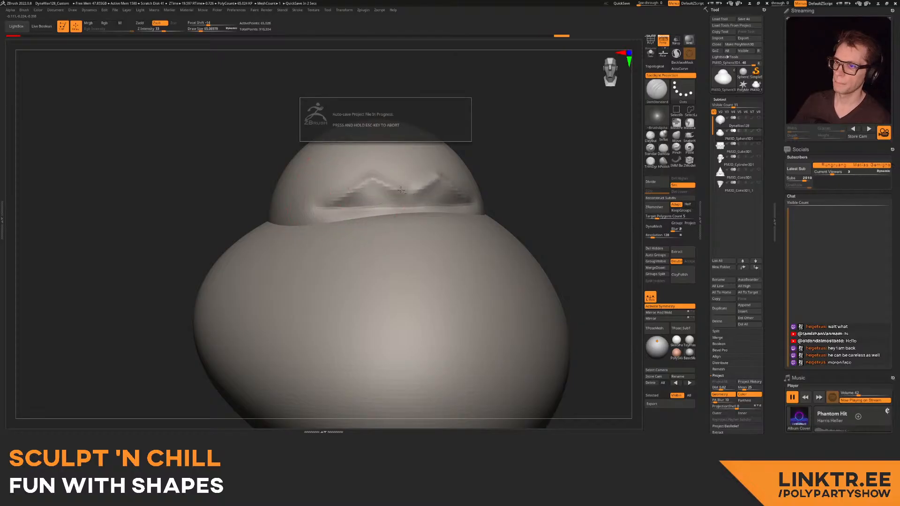
pyautogui.hotkey('ctrl', 'z')
pyautogui.hotkey('ctrl', 'z')
pyautogui.hotkey('ctrl', 'z')
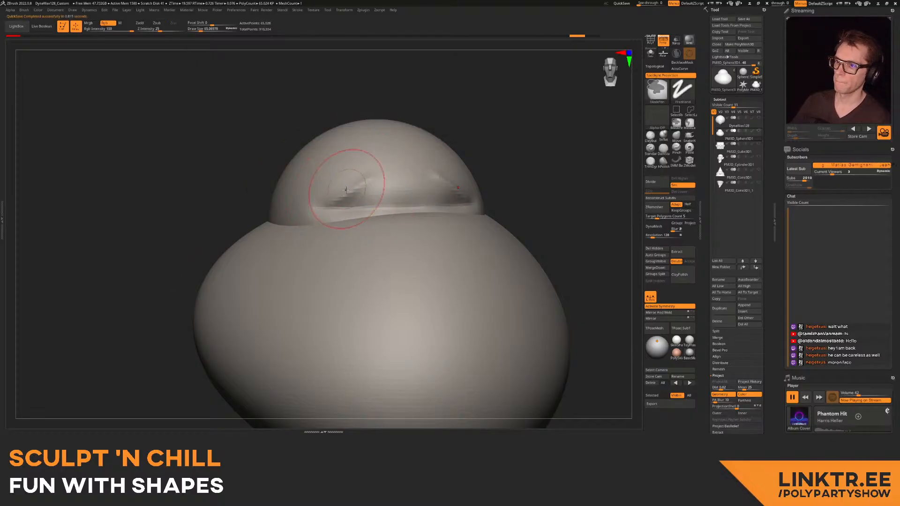
pyautogui.moveTo(388, 201); pyautogui.dragTo(359, 196, button='right')
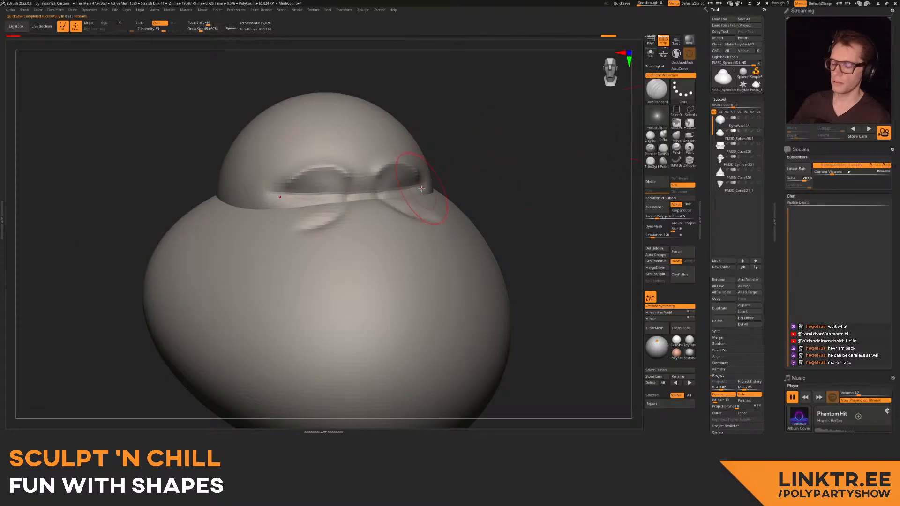
# - Insert a small PolySphere as the nose between the eye sockets and adjust its placement with the gizmo
pyautogui.click(676, 160)
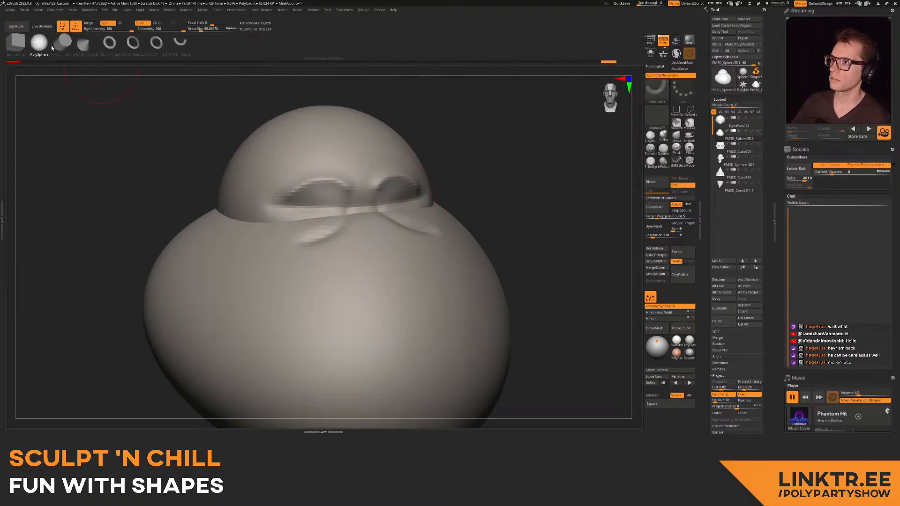
pyautogui.moveTo(368, 225); pyautogui.dragTo(369, 228)
pyautogui.press('w')
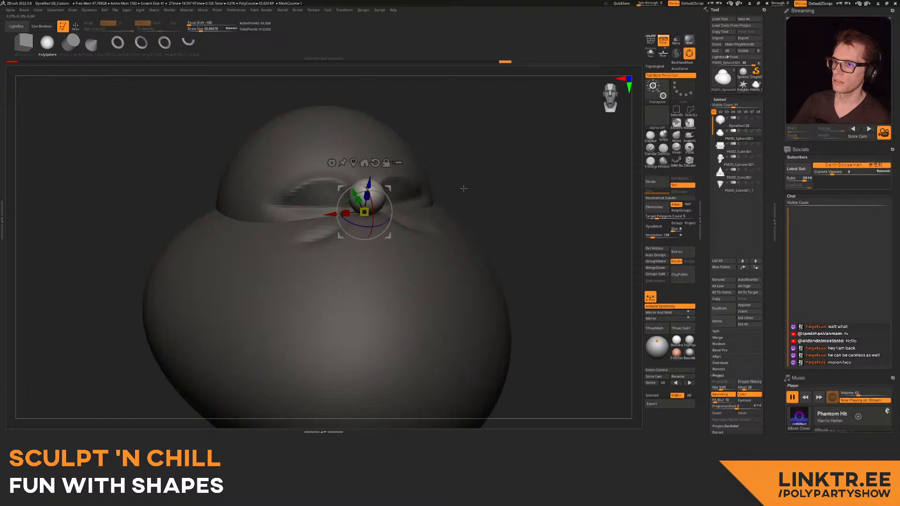
pyautogui.moveTo(375, 206); pyautogui.dragTo(479, 170, button='right')
pyautogui.press('q')
pyautogui.moveTo(386, 203); pyautogui.dragTo(276, 192, button='right')
pyautogui.moveTo(446, 164)
pyautogui.mouseDown(button='right')
pyautogui.moveTo(408, 168)
pyautogui.moveTo(434, 188)
pyautogui.mouseUp(button='right')
# - Clear the mask and fuse the head and nose into one mesh with DynaMesh at resolution 128
pyautogui.keyDown('ctrl'); pyautogui.moveTo(557, 158); pyautogui.dragTo(529, 167); pyautogui.keyUp('ctrl')
pyautogui.keyDown('ctrl'); pyautogui.moveTo(516, 169); pyautogui.dragTo(428, 184, button='right'); pyautogui.keyUp('ctrl')
pyautogui.moveTo(347, 183); pyautogui.dragTo(403, 157, button='right')
pyautogui.keyDown('ctrl'); pyautogui.moveTo(403, 157); pyautogui.dragTo(446, 153, button='right'); pyautogui.keyUp('ctrl')
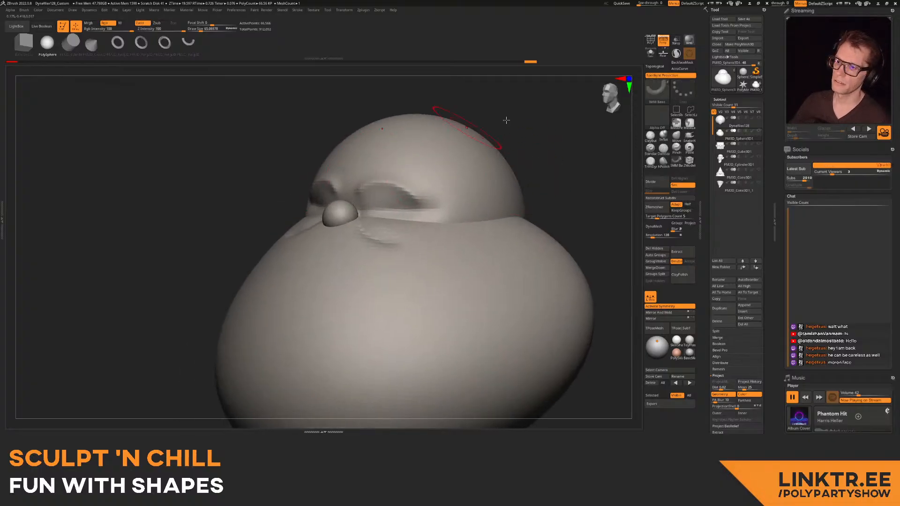
pyautogui.click(660, 230)
pyautogui.moveTo(462, 181)
pyautogui.mouseDown(button='right')
pyautogui.moveTo(410, 167)
pyautogui.moveTo(441, 175)
pyautogui.moveTo(484, 167)
pyautogui.moveTo(427, 189)
pyautogui.moveTo(412, 216)
pyautogui.moveTo(452, 202)
pyautogui.moveTo(484, 204)
pyautogui.mouseUp(button='right')
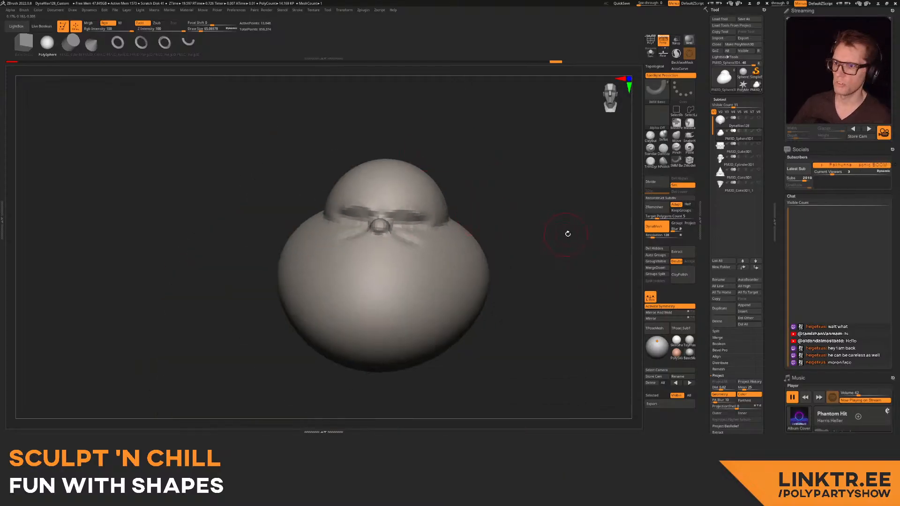
# - Add another sphere subtool, place it directly below the double-sphere head in the subtool order and activate it
pyautogui.click(737, 162)
pyautogui.moveTo(485, 198); pyautogui.dragTo(462, 192, button='right')
pyautogui.moveTo(462, 192)
pyautogui.mouseDown(button='right')
pyautogui.moveTo(479, 178)
pyautogui.moveTo(504, 195)
pyautogui.moveTo(529, 192)
pyautogui.moveTo(476, 191)
pyautogui.moveTo(534, 178)
pyautogui.moveTo(514, 180)
pyautogui.mouseUp(button='right')
pyautogui.click(714, 140)
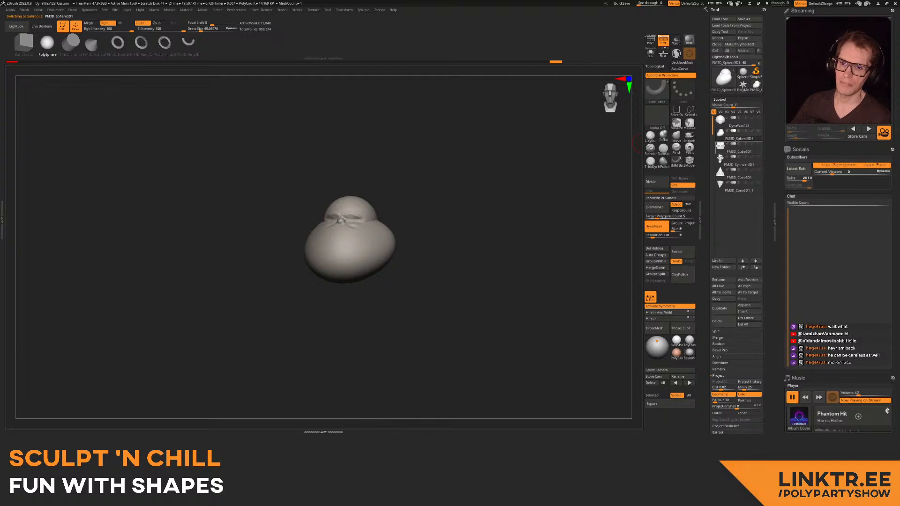
pyautogui.click(756, 311)
pyautogui.click(561, 318)
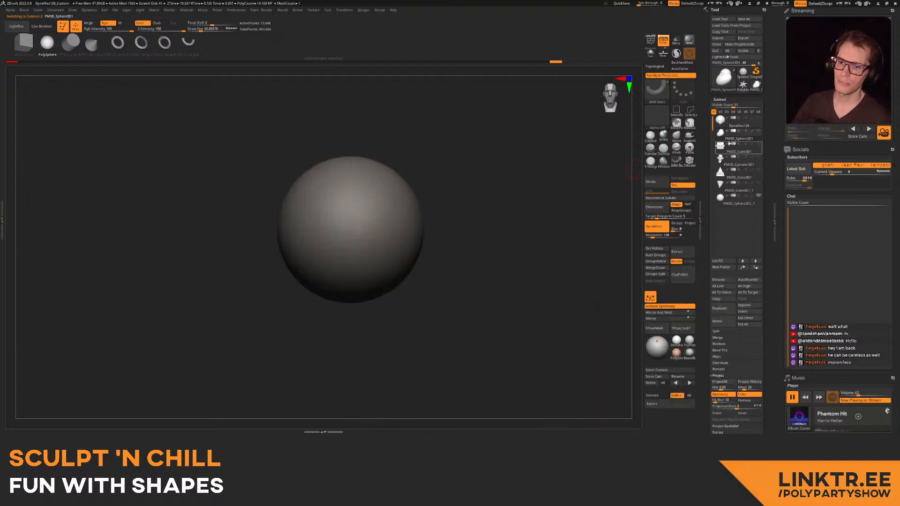
pyautogui.moveTo(721, 205); pyautogui.dragTo(720, 146)
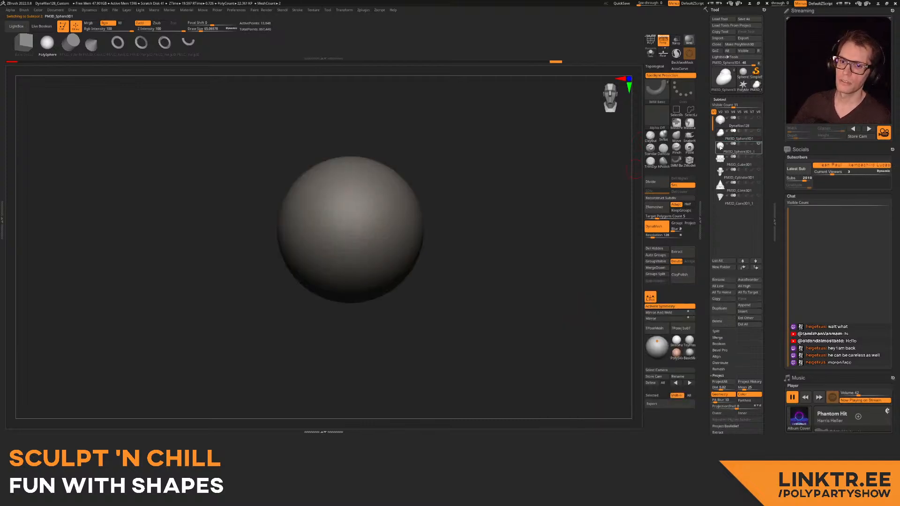
pyautogui.moveTo(521, 169)
pyautogui.keyDown('alt'); pyautogui.mouseDown()
pyautogui.moveTo(436, 166)
pyautogui.moveTo(442, 194)
pyautogui.moveTo(378, 184)
pyautogui.moveTo(399, 169)
pyautogui.moveTo(427, 174)
pyautogui.mouseUp(); pyautogui.keyUp('alt')
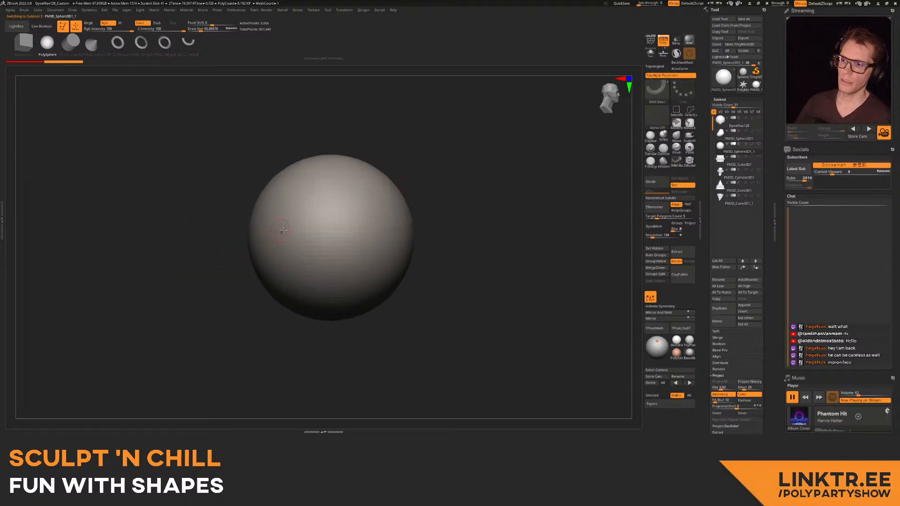
# - Mask the new sphere in side view except for a lower quarter, and soften the mask's edge
pyautogui.keyDown('ctrl'); pyautogui.moveTo(224, 335); pyautogui.dragTo(323, 218); pyautogui.keyUp('ctrl')
pyautogui.keyDown('ctrl'); pyautogui.click(465, 193); pyautogui.keyUp('ctrl')
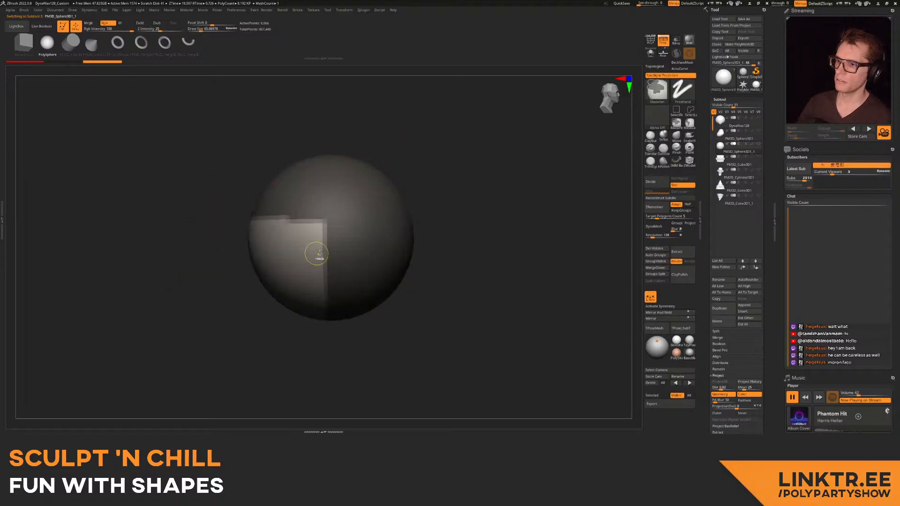
pyautogui.moveTo(410, 353)
pyautogui.keyDown('ctrl'); pyautogui.mouseDown()
pyautogui.moveTo(378, 327)
pyautogui.moveTo(298, 209)
pyautogui.mouseUp(); pyautogui.keyUp('ctrl')
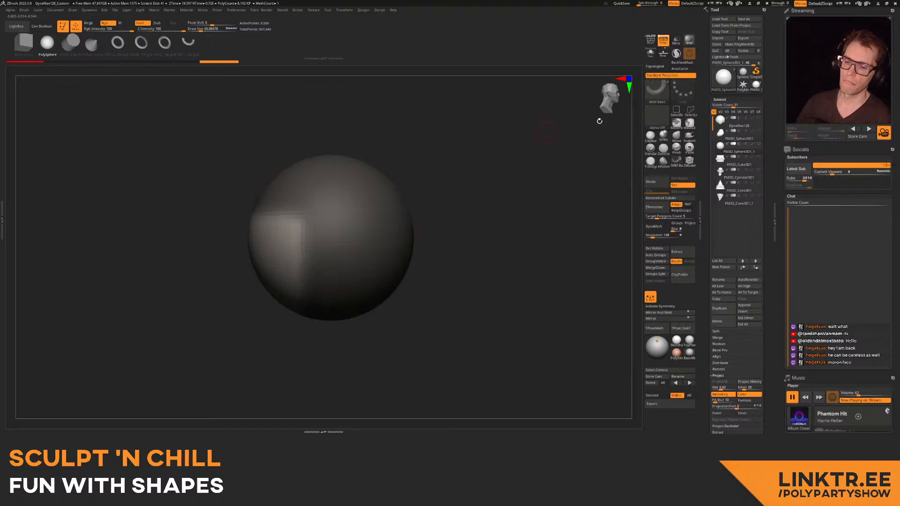
# - Try pulling the unmasked part of the sphere into a new silhouette with different Move brush sizes
pyautogui.click(676, 136)
pyautogui.moveTo(256, 219)
pyautogui.mouseDown(button='right')
pyautogui.moveTo(327, 196)
pyautogui.moveTo(286, 221)
pyautogui.moveTo(347, 159)
pyautogui.mouseUp(button='right')
pyautogui.press('s')
pyautogui.moveTo(205, 276)
pyautogui.mouseDown()
pyautogui.moveTo(212, 269)
pyautogui.moveTo(192, 277)
pyautogui.moveTo(201, 268)
pyautogui.mouseUp()
pyautogui.moveTo(202, 268); pyautogui.dragTo(256, 240, button='right')
pyautogui.press('s')
pyautogui.moveTo(253, 255); pyautogui.dragTo(207, 215)
pyautogui.press('s')
pyautogui.moveTo(210, 211)
pyautogui.mouseDown()
pyautogui.moveTo(227, 212)
pyautogui.moveTo(223, 223)
pyautogui.mouseUp()
pyautogui.moveTo(223, 223)
pyautogui.mouseDown(button='right')
pyautogui.moveTo(263, 213)
pyautogui.moveTo(217, 227)
pyautogui.mouseUp(button='right')
pyautogui.keyDown('shift'); pyautogui.moveTo(217, 227); pyautogui.dragTo(287, 261); pyautogui.keyUp('shift')
pyautogui.keyDown('ctrl'); pyautogui.moveTo(297, 251); pyautogui.dragTo(293, 221, button='right'); pyautogui.keyUp('ctrl')
pyautogui.moveTo(293, 220)
pyautogui.mouseDown(button='right')
pyautogui.moveTo(262, 261)
pyautogui.moveTo(307, 251)
pyautogui.mouseUp(button='right')
pyautogui.moveTo(307, 251)
pyautogui.mouseDown(button='right')
pyautogui.moveTo(257, 199)
pyautogui.moveTo(331, 218)
pyautogui.moveTo(325, 229)
pyautogui.moveTo(333, 203)
pyautogui.moveTo(333, 229)
pyautogui.moveTo(336, 217)
pyautogui.mouseUp(button='right')
# - Carve a curved brow line and two creases diverging down the cheeks into the sphere with the DamStandard brush
pyautogui.click(663, 149)
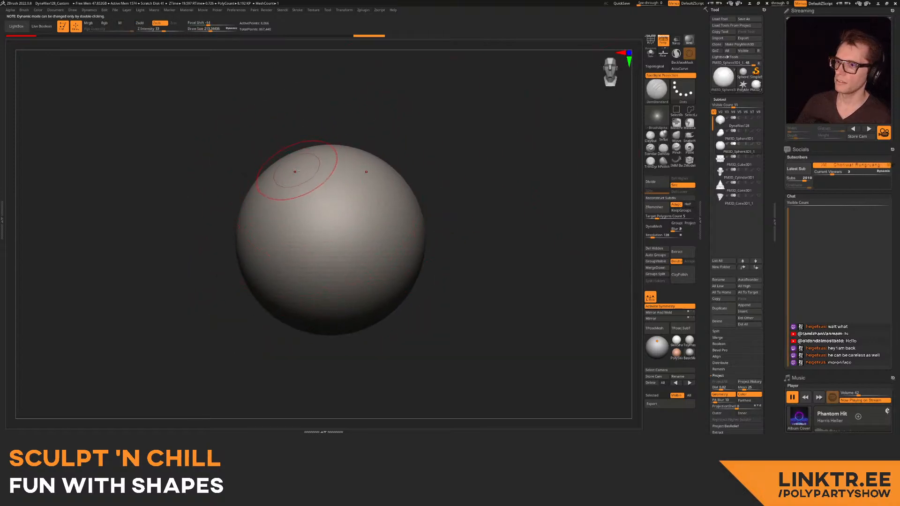
pyautogui.moveTo(337, 166)
pyautogui.keyDown('ctrl'); pyautogui.mouseDown(button='right')
pyautogui.moveTo(302, 151)
pyautogui.moveTo(291, 181)
pyautogui.mouseUp(button='right'); pyautogui.keyUp('ctrl')
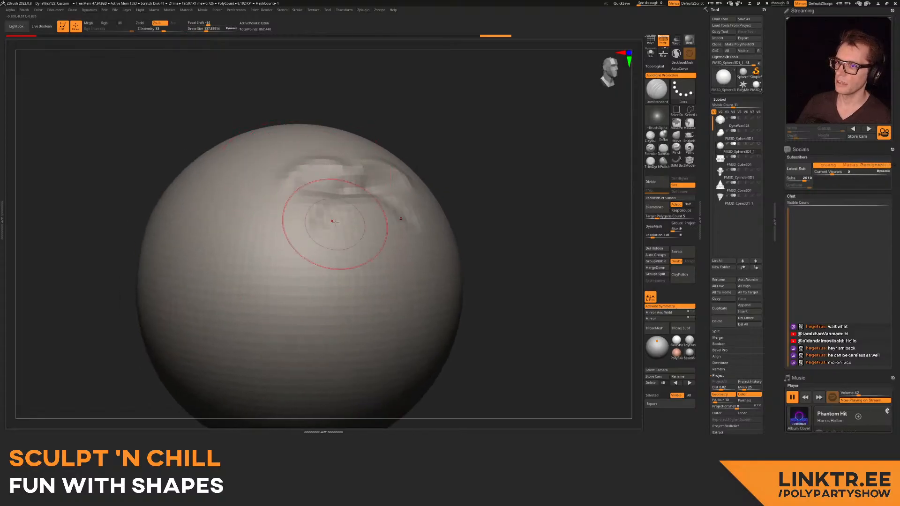
pyautogui.moveTo(342, 193); pyautogui.dragTo(302, 264)
pyautogui.moveTo(303, 270); pyautogui.dragTo(353, 254, button='right')
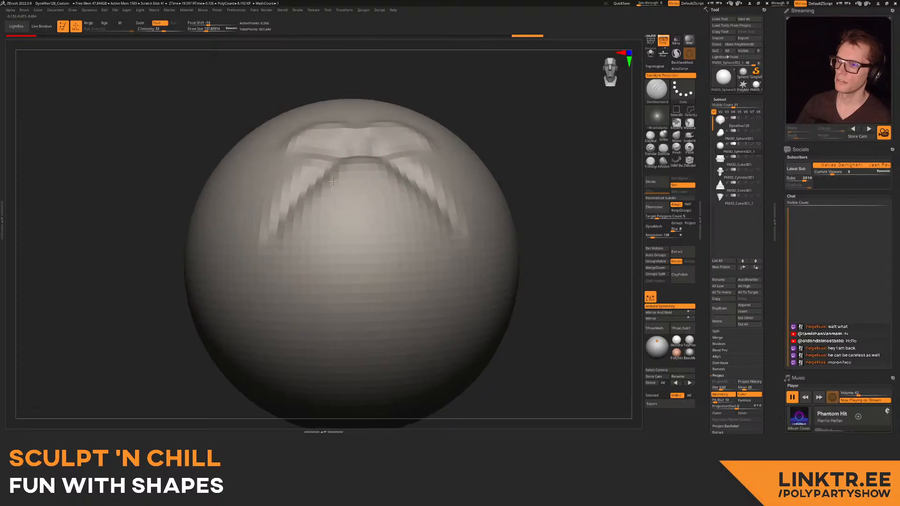
pyautogui.moveTo(424, 135)
pyautogui.mouseDown(button='right')
pyautogui.moveTo(445, 149)
pyautogui.moveTo(448, 183)
pyautogui.moveTo(445, 174)
pyautogui.mouseUp(button='right')
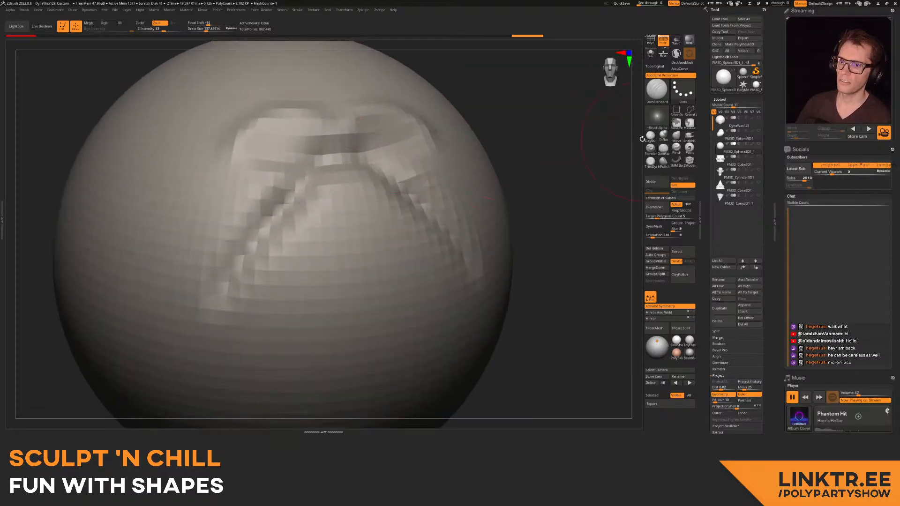
# - Build up a small round nose below the brow with ClayBuildup and adjust the nose and brow shapes with the Move brush
pyautogui.click(649, 136)
pyautogui.moveTo(341, 183); pyautogui.dragTo(348, 188)
pyautogui.moveTo(359, 225)
pyautogui.mouseDown(button='right')
pyautogui.moveTo(340, 263)
pyautogui.moveTo(412, 244)
pyautogui.mouseUp(button='right')
pyautogui.moveTo(412, 243)
pyautogui.keyDown('ctrl'); pyautogui.mouseDown(button='right')
pyautogui.moveTo(426, 197)
pyautogui.moveTo(381, 175)
pyautogui.mouseUp(button='right'); pyautogui.keyUp('ctrl')
pyautogui.moveTo(381, 175)
pyautogui.keyDown('ctrl'); pyautogui.mouseDown(button='right')
pyautogui.moveTo(379, 212)
pyautogui.moveTo(391, 191)
pyautogui.mouseUp(button='right'); pyautogui.keyUp('ctrl')
pyautogui.moveTo(380, 219); pyautogui.dragTo(393, 221)
pyautogui.moveTo(393, 234)
pyautogui.mouseDown(button='right')
pyautogui.moveTo(440, 207)
pyautogui.moveTo(441, 262)
pyautogui.mouseUp(button='right')
pyautogui.click(676, 135)
pyautogui.moveTo(428, 249); pyautogui.dragTo(456, 238)
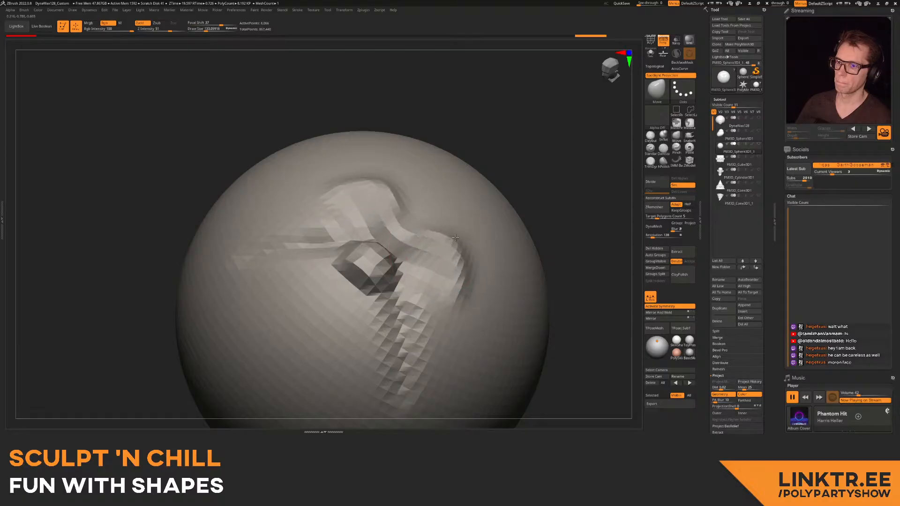
pyautogui.moveTo(432, 249)
pyautogui.keyDown('ctrl'); pyautogui.mouseDown(button='right')
pyautogui.moveTo(427, 276)
pyautogui.moveTo(443, 263)
pyautogui.moveTo(385, 262)
pyautogui.moveTo(390, 232)
pyautogui.moveTo(443, 220)
pyautogui.moveTo(382, 209)
pyautogui.moveTo(412, 210)
pyautogui.mouseUp(button='right'); pyautogui.keyUp('ctrl')
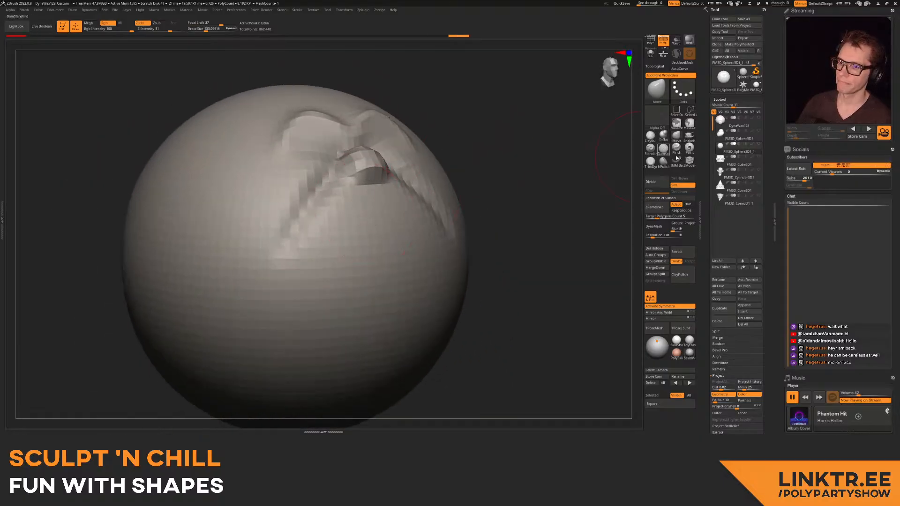
# - Rework the facial creases with DamStandard, undo the last stroke and subdivide the head to level 2
pyautogui.click(663, 151)
pyautogui.moveTo(356, 225); pyautogui.dragTo(309, 243, button='right')
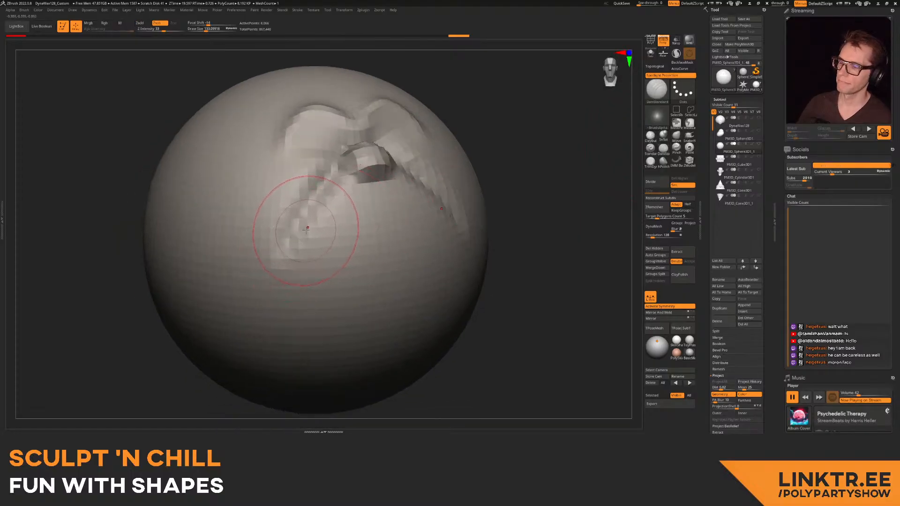
pyautogui.moveTo(443, 210); pyautogui.dragTo(355, 226, button='right')
pyautogui.hotkey('ctrl', 'z')
pyautogui.hotkey('ctrl', 'd')
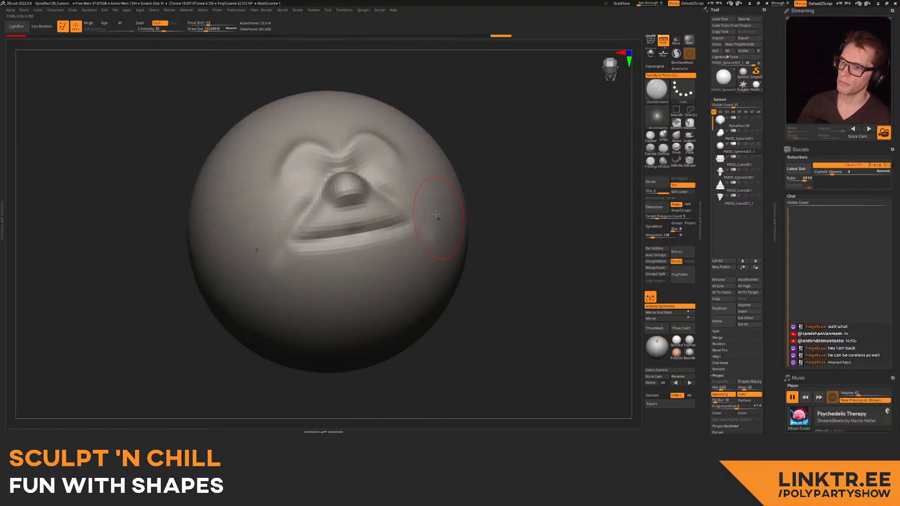
pyautogui.keyDown('alt'); pyautogui.moveTo(438, 218); pyautogui.dragTo(412, 202, button='right'); pyautogui.keyUp('alt')
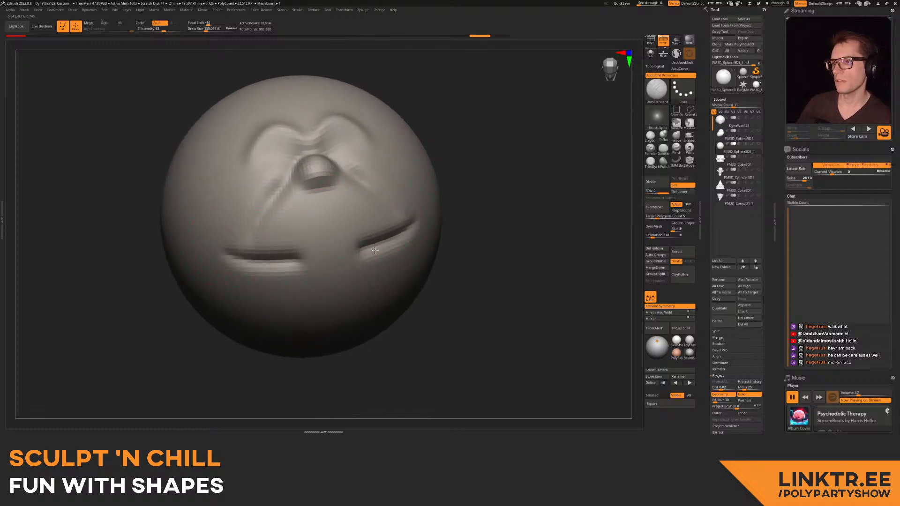
pyautogui.keyDown('ctrl'); pyautogui.moveTo(500, 206); pyautogui.dragTo(426, 188, button='right'); pyautogui.keyUp('ctrl')
pyautogui.moveTo(426, 188); pyautogui.dragTo(464, 207, button='right')
pyautogui.hotkey('ctrl', 'z')
pyautogui.moveTo(298, 248); pyautogui.dragTo(431, 256)
pyautogui.moveTo(515, 222); pyautogui.dragTo(488, 215, button='right')
pyautogui.hotkey('ctrl', 'z')
pyautogui.moveTo(295, 244); pyautogui.dragTo(405, 264)
pyautogui.moveTo(539, 203)
pyautogui.mouseDown(button='right')
pyautogui.moveTo(516, 199)
pyautogui.moveTo(494, 213)
pyautogui.moveTo(500, 206)
pyautogui.moveTo(411, 189)
pyautogui.moveTo(436, 195)
pyautogui.moveTo(424, 207)
pyautogui.moveTo(445, 204)
pyautogui.moveTo(379, 174)
pyautogui.mouseUp(button='right')
pyautogui.moveTo(380, 212)
pyautogui.mouseDown(button='right')
pyautogui.moveTo(415, 213)
pyautogui.moveTo(335, 253)
pyautogui.moveTo(335, 228)
pyautogui.mouseUp(button='right')
pyautogui.hotkey('ctrl', 'z')
# - Carve a thin horizontal mouth line close beneath the nose with a smaller DamStandard brush
pyautogui.press('s')
pyautogui.moveTo(334, 229)
pyautogui.mouseDown()
pyautogui.moveTo(320, 234)
pyautogui.moveTo(403, 217)
pyautogui.mouseUp()
pyautogui.moveTo(456, 204)
pyautogui.mouseDown(button='right')
pyautogui.moveTo(387, 208)
pyautogui.moveTo(410, 209)
pyautogui.mouseUp(button='right')
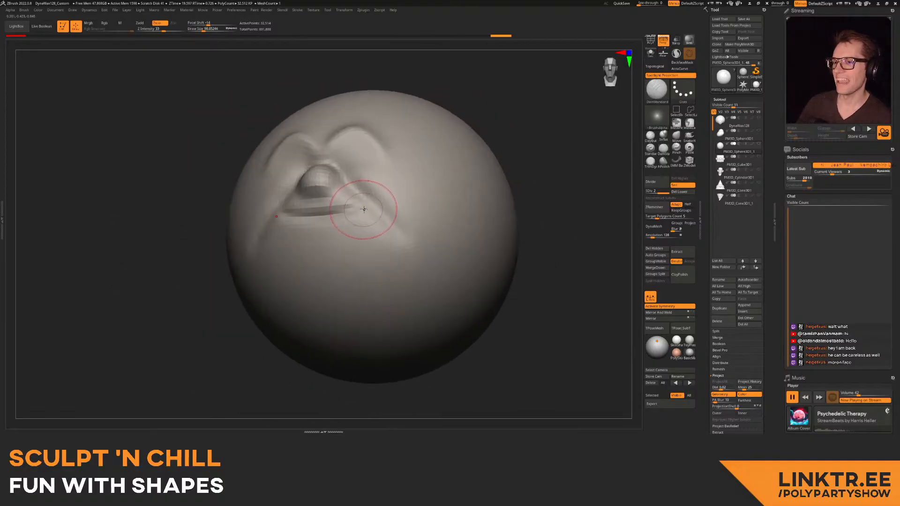
pyautogui.moveTo(343, 259); pyautogui.dragTo(375, 255, button='right')
pyautogui.keyDown('ctrl'); pyautogui.moveTo(375, 255); pyautogui.dragTo(356, 206, button='right'); pyautogui.keyUp('ctrl')
pyautogui.keyDown('ctrl'); pyautogui.moveTo(356, 206); pyautogui.dragTo(332, 239, button='right'); pyautogui.keyUp('ctrl')
# - Deepen the mouth line and carve short vertical creases running down from both mouth corners
pyautogui.moveTo(330, 269); pyautogui.dragTo(389, 276)
pyautogui.moveTo(375, 271); pyautogui.dragTo(342, 262, button='right')
pyautogui.moveTo(300, 251); pyautogui.dragTo(355, 260)
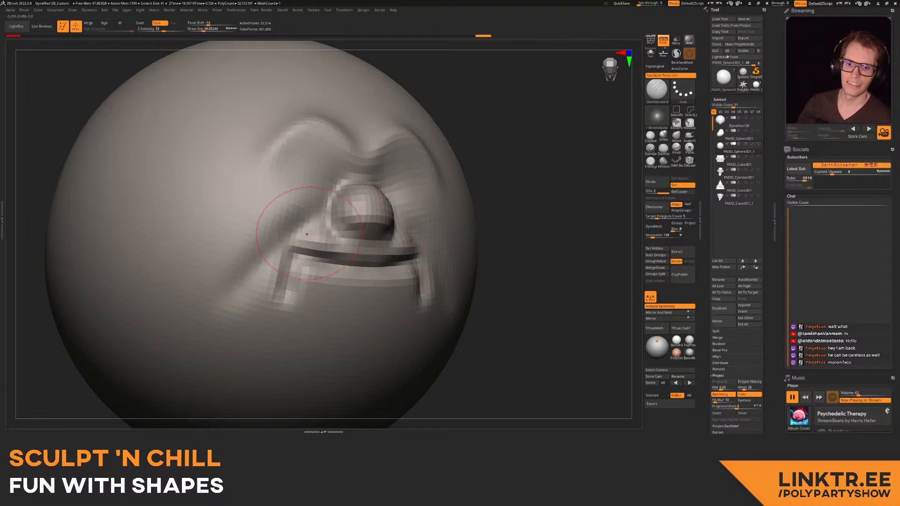
pyautogui.moveTo(413, 207); pyautogui.dragTo(362, 207, button='right')
pyautogui.keyDown('alt'); pyautogui.moveTo(363, 207); pyautogui.dragTo(352, 169, button='right'); pyautogui.keyUp('alt')
pyautogui.moveTo(395, 192); pyautogui.dragTo(347, 199, button='right')
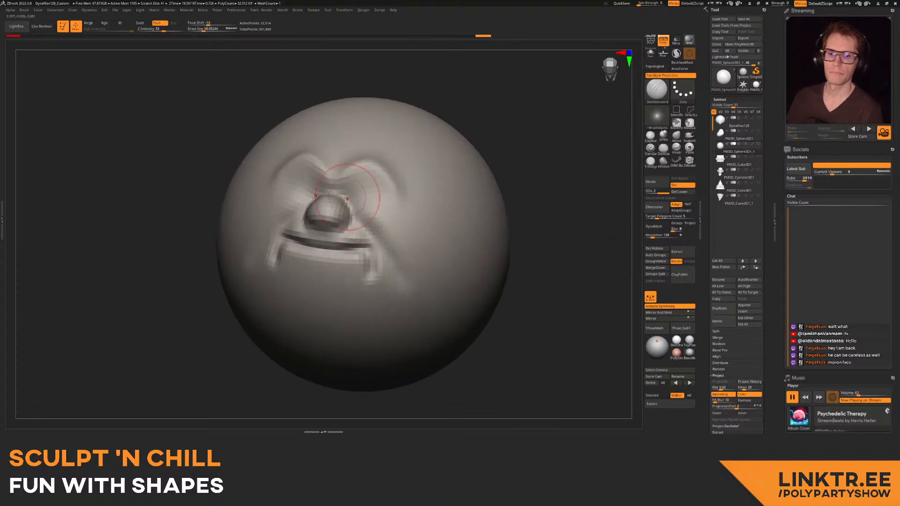
# - Carve narrow closed-eye creases beneath the brow ridges and smooth the surface around them
pyautogui.moveTo(392, 187); pyautogui.dragTo(367, 146, button='right')
pyautogui.moveTo(323, 174); pyautogui.dragTo(366, 230, button='right')
pyautogui.moveTo(415, 206)
pyautogui.mouseDown(button='right')
pyautogui.moveTo(395, 194)
pyautogui.moveTo(370, 206)
pyautogui.moveTo(381, 207)
pyautogui.mouseUp(button='right')
pyautogui.moveTo(382, 207); pyautogui.dragTo(468, 195)
pyautogui.moveTo(435, 192)
pyautogui.mouseDown(button='right')
pyautogui.moveTo(439, 178)
pyautogui.moveTo(462, 180)
pyautogui.mouseUp(button='right')
pyautogui.moveTo(421, 188)
pyautogui.keyDown('ctrl'); pyautogui.mouseDown(button='right')
pyautogui.moveTo(388, 151)
pyautogui.moveTo(388, 117)
pyautogui.mouseUp(button='right'); pyautogui.keyUp('ctrl')
pyautogui.moveTo(462, 173); pyautogui.dragTo(431, 179, button='right')
pyautogui.keyDown('shift'); pyautogui.moveTo(388, 203); pyautogui.dragTo(406, 230); pyautogui.keyUp('shift')
pyautogui.moveTo(399, 207); pyautogui.dragTo(440, 197, button='right')
pyautogui.moveTo(384, 187)
pyautogui.keyDown('ctrl'); pyautogui.mouseDown(button='right')
pyautogui.moveTo(387, 208)
pyautogui.moveTo(359, 196)
pyautogui.mouseUp(button='right'); pyautogui.keyUp('ctrl')
# - Build up puffy cheeks beside the nose and fuller brow ridges with the ClayBuildup brush
pyautogui.click(650, 136)
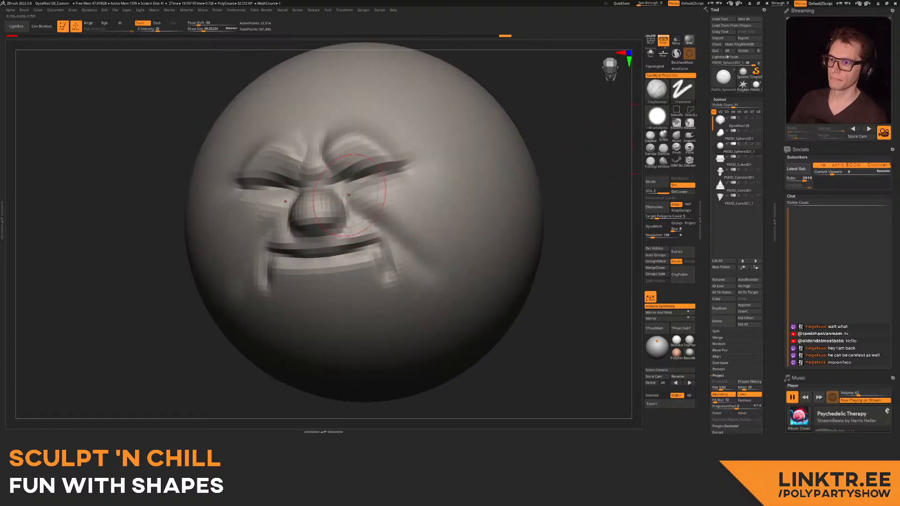
pyautogui.moveTo(356, 201)
pyautogui.mouseDown()
pyautogui.moveTo(372, 206)
pyautogui.moveTo(384, 188)
pyautogui.mouseUp()
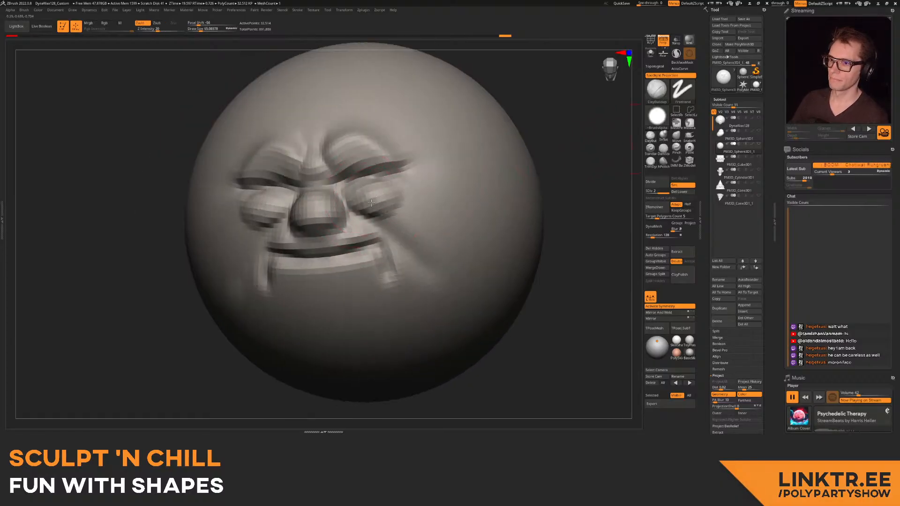
pyautogui.moveTo(418, 189)
pyautogui.mouseDown(button='right')
pyautogui.moveTo(370, 198)
pyautogui.moveTo(342, 221)
pyautogui.mouseUp(button='right')
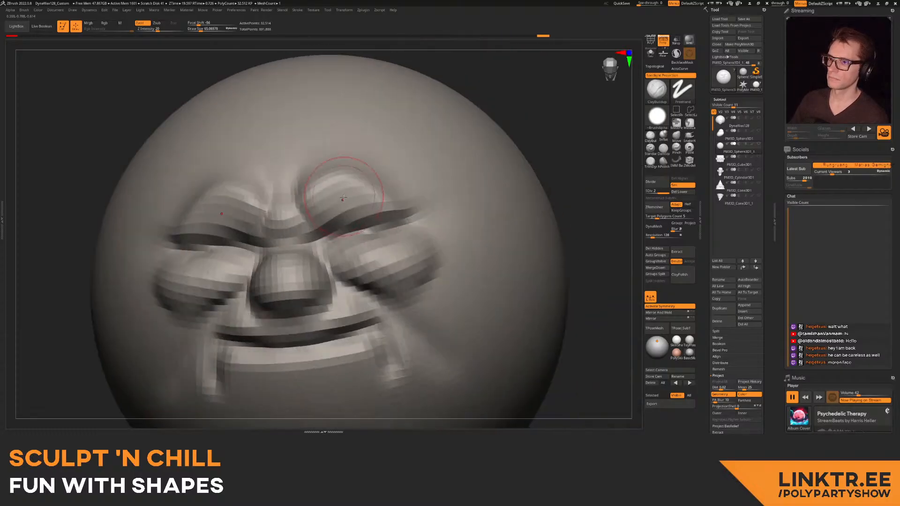
pyautogui.moveTo(342, 221)
pyautogui.mouseDown()
pyautogui.moveTo(361, 213)
pyautogui.moveTo(327, 229)
pyautogui.moveTo(341, 234)
pyautogui.mouseUp()
pyautogui.moveTo(351, 246)
pyautogui.keyDown('alt'); pyautogui.mouseDown(button='right')
pyautogui.moveTo(346, 206)
pyautogui.moveTo(393, 191)
pyautogui.moveTo(372, 193)
pyautogui.moveTo(381, 201)
pyautogui.moveTo(330, 236)
pyautogui.mouseUp(button='right'); pyautogui.keyUp('alt')
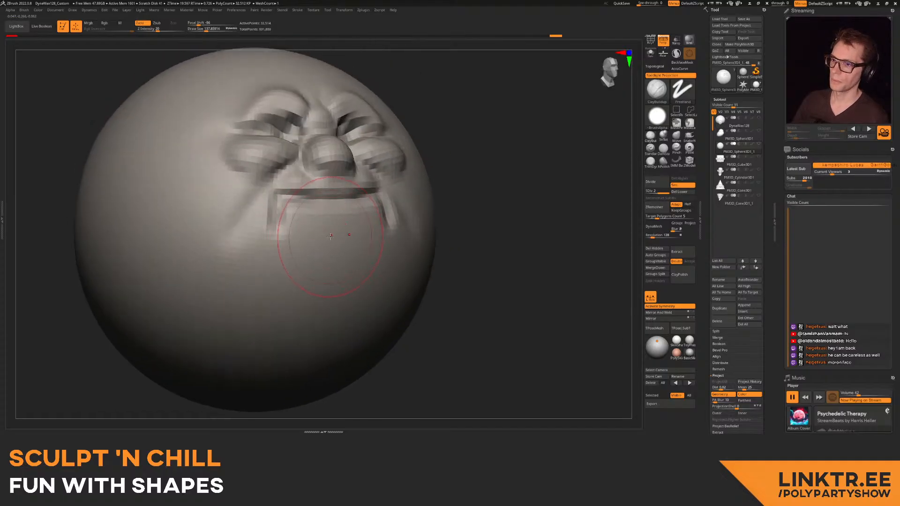
# - Build up a broad rounded chin below the mouth and subdivide the head to level 3
pyautogui.moveTo(308, 237)
pyautogui.mouseDown()
pyautogui.moveTo(324, 263)
pyautogui.moveTo(344, 253)
pyautogui.moveTo(335, 244)
pyautogui.moveTo(321, 256)
pyautogui.moveTo(296, 250)
pyautogui.mouseUp()
pyautogui.moveTo(290, 237)
pyautogui.mouseDown(button='right')
pyautogui.moveTo(319, 214)
pyautogui.moveTo(450, 242)
pyautogui.moveTo(444, 277)
pyautogui.moveTo(399, 272)
pyautogui.mouseUp(button='right')
pyautogui.hotkey('ctrl', 'd')
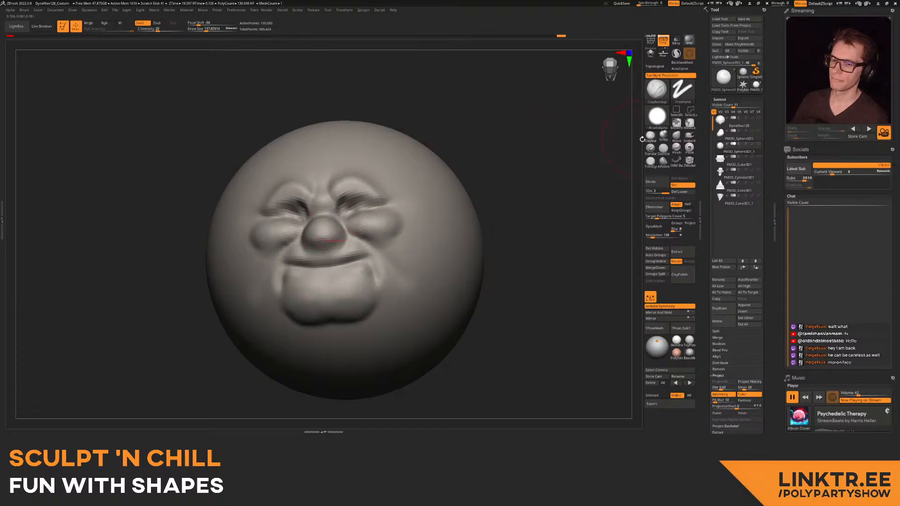
# - Sharpen the inner eye creases and the frown lines between the brows with a smaller DamStandard brush
pyautogui.click(664, 149)
pyautogui.moveTo(277, 203)
pyautogui.keyDown('ctrl'); pyautogui.mouseDown(button='right')
pyautogui.moveTo(281, 239)
pyautogui.moveTo(302, 256)
pyautogui.mouseUp(button='right'); pyautogui.keyUp('ctrl')
pyautogui.press('s')
pyautogui.moveTo(303, 255); pyautogui.dragTo(299, 256)
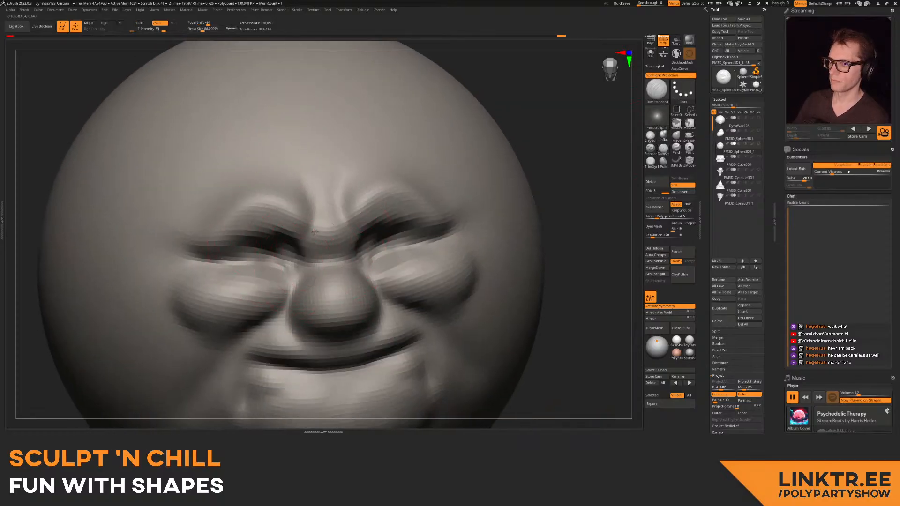
pyautogui.moveTo(312, 187)
pyautogui.mouseDown(button='right')
pyautogui.moveTo(346, 173)
pyautogui.moveTo(336, 199)
pyautogui.mouseUp(button='right')
pyautogui.moveTo(337, 186)
pyautogui.mouseDown()
pyautogui.moveTo(388, 139)
pyautogui.moveTo(368, 154)
pyautogui.mouseUp()
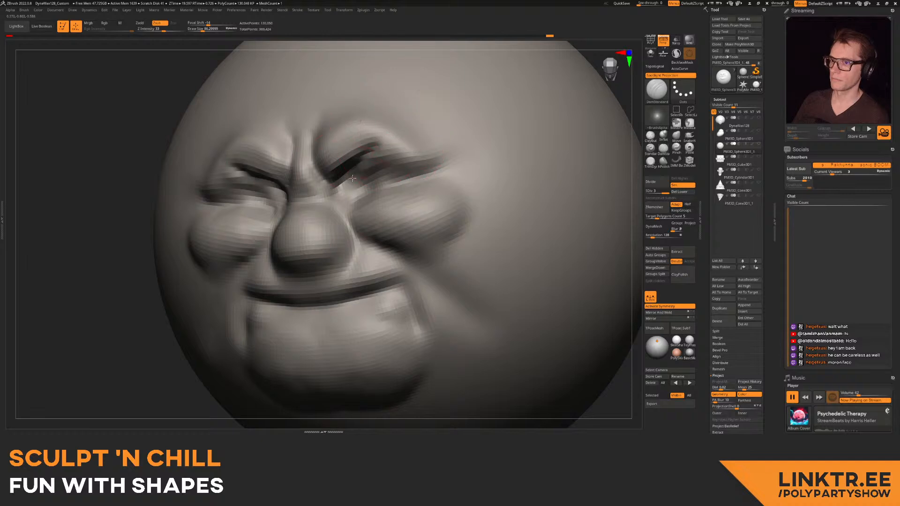
pyautogui.moveTo(349, 190); pyautogui.dragTo(356, 201, button='right')
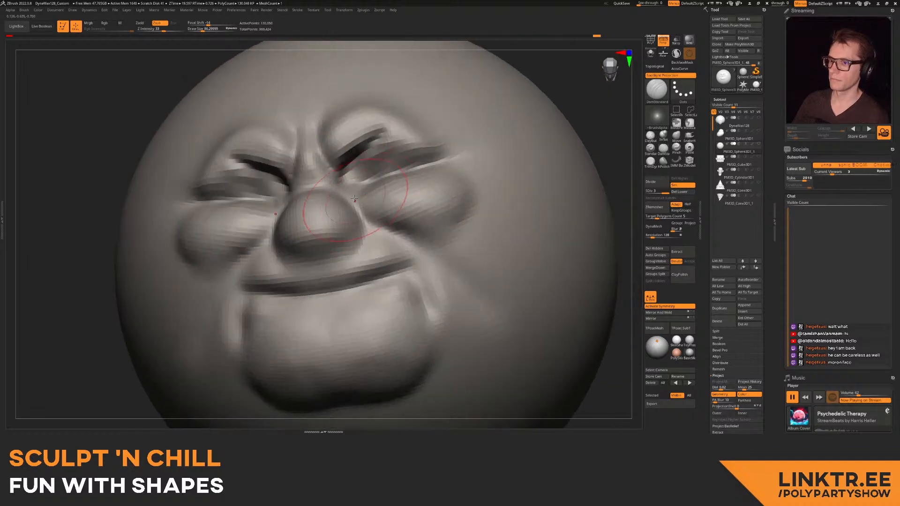
# - Carve deep smile folds from beside the nose, under the cheeks and past the mouth corners
pyautogui.moveTo(385, 218); pyautogui.dragTo(433, 276)
pyautogui.moveTo(440, 286); pyautogui.dragTo(506, 262, button='right')
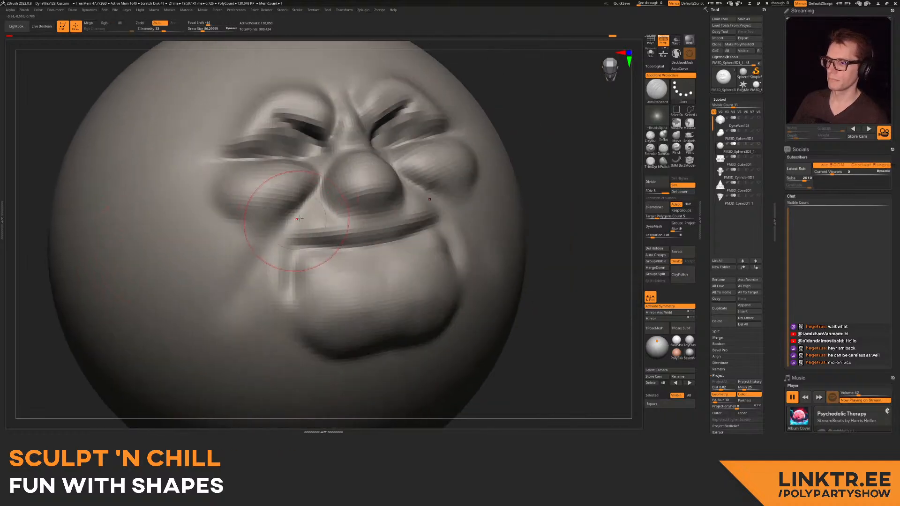
pyautogui.moveTo(291, 223); pyautogui.dragTo(253, 295)
pyautogui.moveTo(286, 265)
pyautogui.mouseDown(button='right')
pyautogui.moveTo(305, 261)
pyautogui.moveTo(309, 241)
pyautogui.moveTo(292, 238)
pyautogui.mouseUp(button='right')
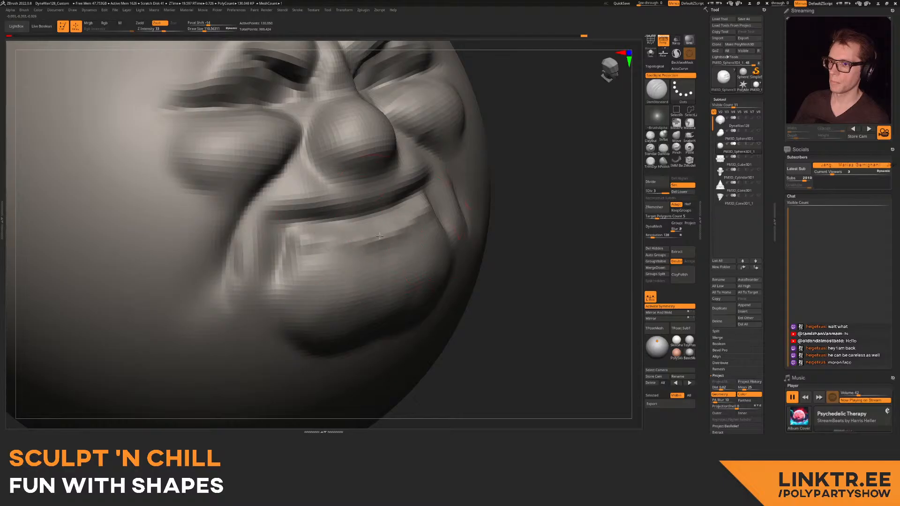
# - Define the lower lip and cut a sharper parting line between the lips with a smaller brush
pyautogui.moveTo(345, 230); pyautogui.dragTo(302, 238)
pyautogui.moveTo(300, 237); pyautogui.dragTo(315, 233, button='right')
pyautogui.press('[')
pyautogui.press('[')
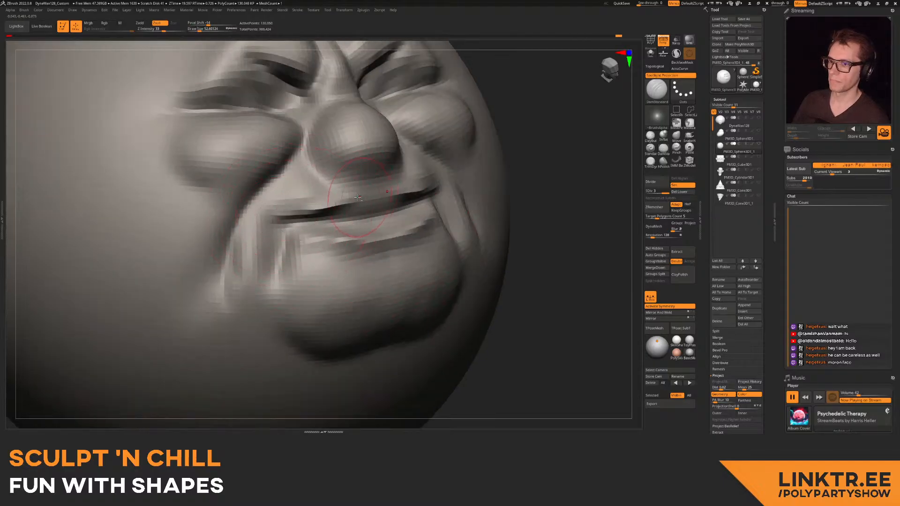
pyautogui.moveTo(368, 204); pyautogui.dragTo(360, 207)
pyautogui.moveTo(370, 206)
pyautogui.keyDown('ctrl'); pyautogui.mouseDown(button='right')
pyautogui.moveTo(391, 185)
pyautogui.moveTo(354, 187)
pyautogui.moveTo(366, 187)
pyautogui.moveTo(375, 214)
pyautogui.mouseUp(button='right'); pyautogui.keyUp('ctrl')
# - Adjust the profile of the mouth area in side view with the Move brush
pyautogui.moveTo(375, 213)
pyautogui.mouseDown(button='right')
pyautogui.moveTo(402, 216)
pyautogui.moveTo(516, 177)
pyautogui.moveTo(313, 231)
pyautogui.moveTo(326, 219)
pyautogui.mouseUp(button='right')
pyautogui.press('b')
pyautogui.press('m')
pyautogui.press('v')
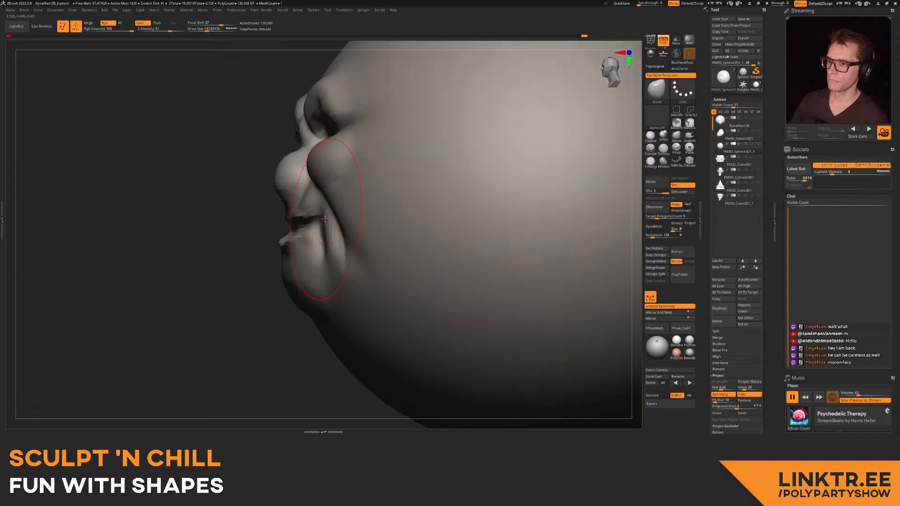
pyautogui.moveTo(337, 218); pyautogui.dragTo(339, 218)
pyautogui.moveTo(339, 217)
pyautogui.mouseDown(button='right')
pyautogui.moveTo(361, 220)
pyautogui.moveTo(325, 222)
pyautogui.moveTo(428, 220)
pyautogui.moveTo(314, 183)
pyautogui.mouseUp(button='right')
pyautogui.press('[')
pyautogui.moveTo(314, 183); pyautogui.dragTo(345, 196, button='right')
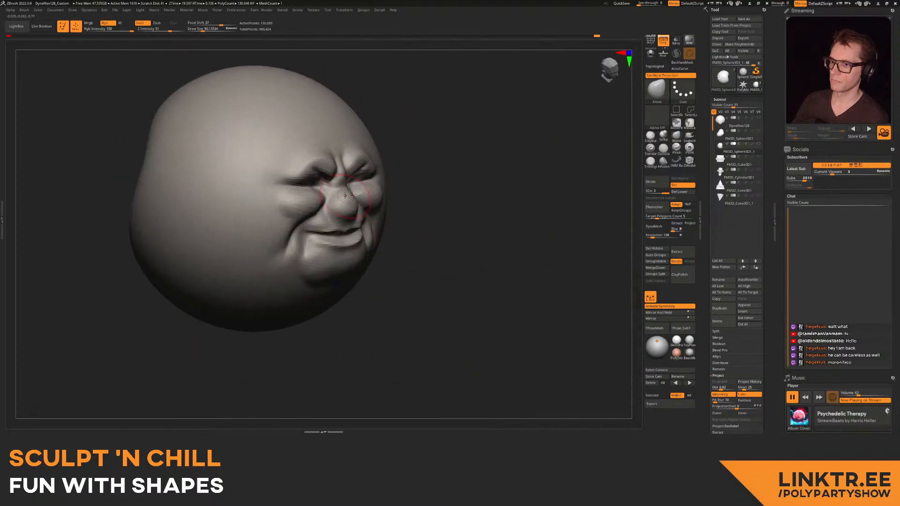
# - Carve the underside, nostrils and wings of the nose with the DamStandard brush
pyautogui.click(663, 135)
pyautogui.press('b')
pyautogui.press('c')
pyautogui.press('b')
pyautogui.moveTo(576, 133); pyautogui.dragTo(558, 133, button='right')
pyautogui.moveTo(558, 134)
pyautogui.keyDown('ctrl'); pyautogui.mouseDown(button='right')
pyautogui.moveTo(562, 164)
pyautogui.moveTo(525, 140)
pyautogui.mouseUp(button='right'); pyautogui.keyUp('ctrl')
pyautogui.click(663, 148)
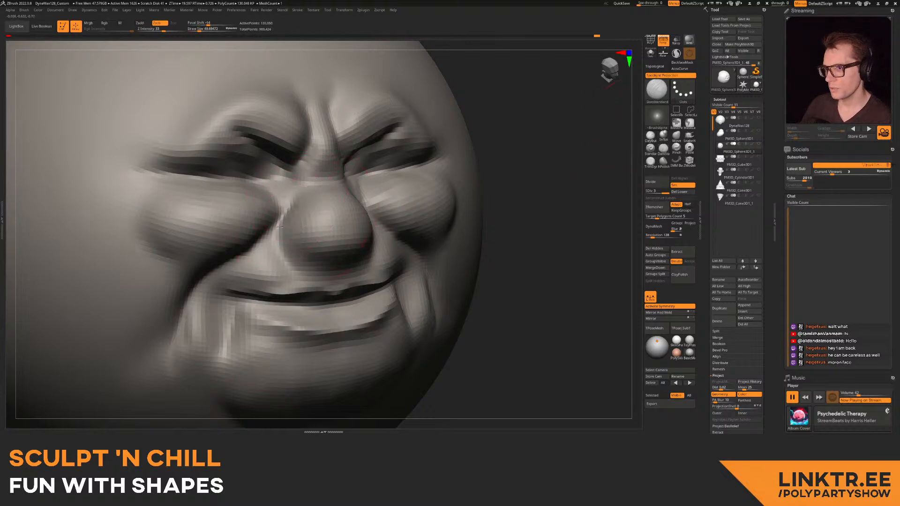
pyautogui.moveTo(348, 264); pyautogui.dragTo(365, 251)
pyautogui.moveTo(364, 251)
pyautogui.mouseDown(button='right')
pyautogui.moveTo(342, 225)
pyautogui.moveTo(389, 239)
pyautogui.moveTo(312, 236)
pyautogui.mouseUp(button='right')
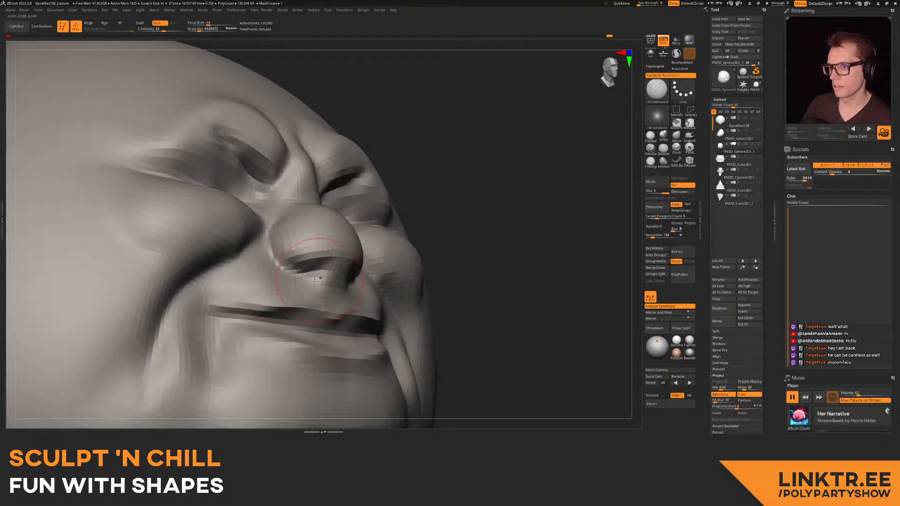
pyautogui.moveTo(376, 222)
pyautogui.mouseDown(button='right')
pyautogui.moveTo(349, 239)
pyautogui.moveTo(281, 220)
pyautogui.moveTo(299, 217)
pyautogui.moveTo(265, 245)
pyautogui.moveTo(241, 245)
pyautogui.mouseUp(button='right')
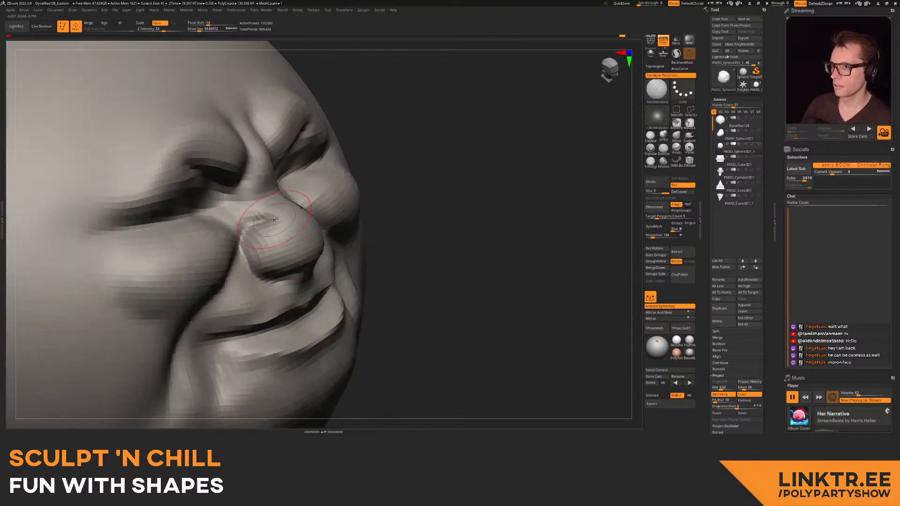
pyautogui.moveTo(332, 227)
pyautogui.mouseDown(button='right')
pyautogui.moveTo(307, 210)
pyautogui.moveTo(583, 117)
pyautogui.mouseUp(button='right')
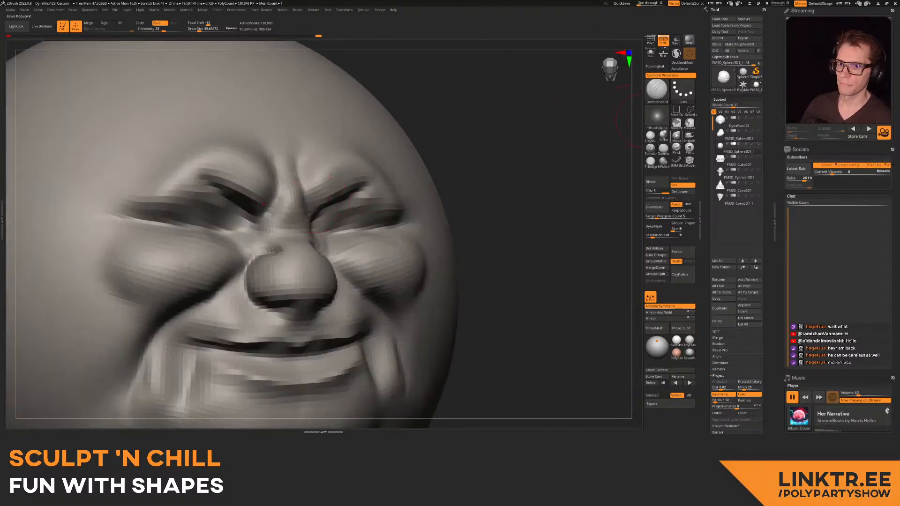
# - Reshape the brow ridges and the area between the eyes with the Move brush
pyautogui.press('b')
pyautogui.press('m')
pyautogui.press('v')
pyautogui.moveTo(264, 204)
pyautogui.mouseDown(button='right')
pyautogui.moveTo(251, 201)
pyautogui.moveTo(263, 188)
pyautogui.mouseUp(button='right')
pyautogui.moveTo(264, 189)
pyautogui.mouseDown()
pyautogui.moveTo(265, 167)
pyautogui.moveTo(220, 165)
pyautogui.moveTo(205, 181)
pyautogui.mouseUp()
pyautogui.moveTo(302, 164); pyautogui.dragTo(299, 151)
# - Reposition the cheek and mouth forms with the Move brush at different sizes
pyautogui.moveTo(370, 215)
pyautogui.mouseDown(button='right')
pyautogui.moveTo(350, 187)
pyautogui.moveTo(309, 190)
pyautogui.mouseUp(button='right')
pyautogui.press('s')
pyautogui.moveTo(344, 253); pyautogui.dragTo(383, 249)
pyautogui.moveTo(384, 249)
pyautogui.keyDown('ctrl'); pyautogui.mouseDown(button='right')
pyautogui.moveTo(347, 281)
pyautogui.moveTo(323, 265)
pyautogui.mouseUp(button='right'); pyautogui.keyUp('ctrl')
pyautogui.press('s')
pyautogui.moveTo(299, 288); pyautogui.dragTo(312, 275)
pyautogui.moveTo(311, 274)
pyautogui.mouseDown(button='right')
pyautogui.moveTo(399, 263)
pyautogui.moveTo(164, 262)
pyautogui.mouseUp(button='right')
# - Reshape the back of the skull and the neck transition with a large Move brush
pyautogui.moveTo(337, 253)
pyautogui.mouseDown(button='right')
pyautogui.moveTo(452, 204)
pyautogui.moveTo(440, 162)
pyautogui.mouseUp(button='right')
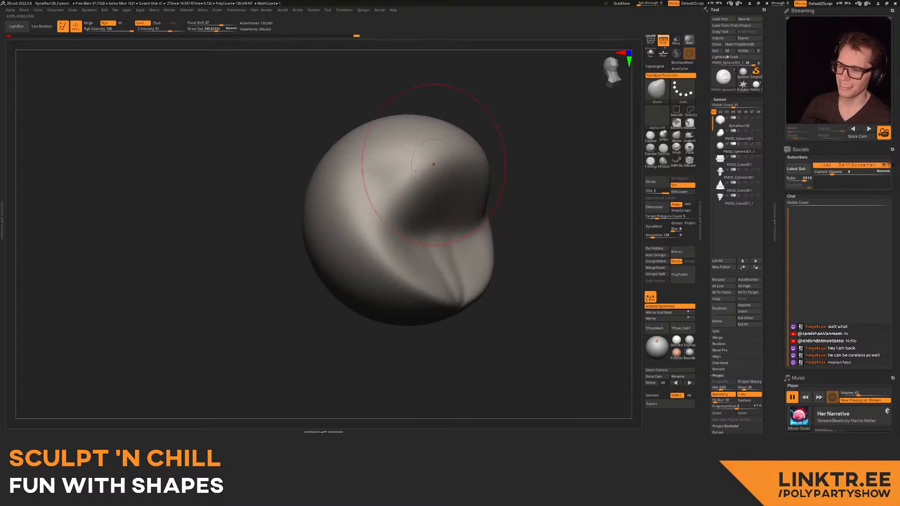
pyautogui.moveTo(392, 299)
pyautogui.mouseDown(button='right')
pyautogui.moveTo(426, 209)
pyautogui.moveTo(406, 188)
pyautogui.moveTo(425, 227)
pyautogui.moveTo(442, 217)
pyautogui.moveTo(414, 211)
pyautogui.moveTo(446, 208)
pyautogui.moveTo(467, 228)
pyautogui.moveTo(364, 195)
pyautogui.moveTo(342, 201)
pyautogui.moveTo(512, 86)
pyautogui.mouseUp(button='right')
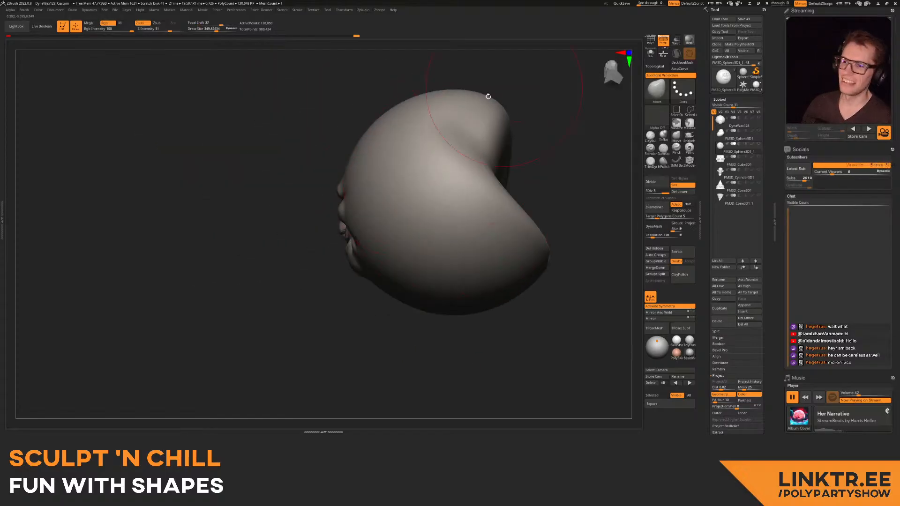
pyautogui.moveTo(336, 213)
pyautogui.mouseDown(button='right')
pyautogui.moveTo(315, 230)
pyautogui.moveTo(340, 208)
pyautogui.moveTo(317, 177)
pyautogui.mouseUp(button='right')
pyautogui.moveTo(314, 212)
pyautogui.keyDown('ctrl'); pyautogui.mouseDown(button='right')
pyautogui.moveTo(324, 183)
pyautogui.moveTo(360, 194)
pyautogui.moveTo(335, 202)
pyautogui.moveTo(336, 243)
pyautogui.moveTo(361, 237)
pyautogui.moveTo(370, 185)
pyautogui.moveTo(384, 195)
pyautogui.moveTo(386, 187)
pyautogui.moveTo(343, 216)
pyautogui.moveTo(385, 262)
pyautogui.mouseUp(button='right'); pyautogui.keyUp('ctrl')
pyautogui.press(']')
pyautogui.press(']')
pyautogui.press(']')
pyautogui.moveTo(317, 184)
pyautogui.mouseDown(button='right')
pyautogui.moveTo(325, 165)
pyautogui.moveTo(345, 187)
pyautogui.mouseUp(button='right')
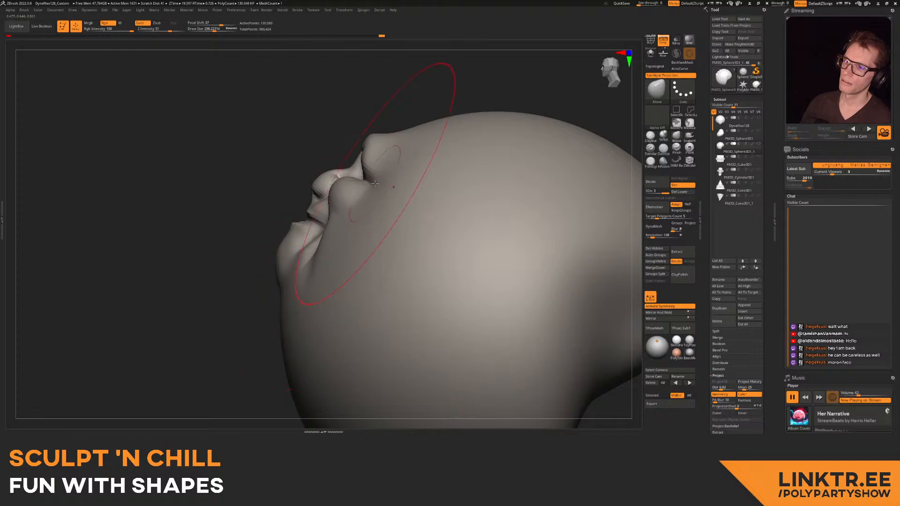
# - Undo the last Move stroke and refine the face and head proportions with a larger Move brush
pyautogui.keyDown('ctrl'); pyautogui.moveTo(434, 137); pyautogui.dragTo(422, 106, button='right'); pyautogui.keyUp('ctrl')
pyautogui.moveTo(309, 187)
pyautogui.mouseDown(button='right')
pyautogui.moveTo(396, 199)
pyautogui.moveTo(311, 203)
pyautogui.mouseUp(button='right')
pyautogui.moveTo(328, 233)
pyautogui.keyDown('ctrl'); pyautogui.mouseDown(button='right')
pyautogui.moveTo(296, 245)
pyautogui.moveTo(325, 238)
pyautogui.moveTo(295, 229)
pyautogui.moveTo(302, 191)
pyautogui.moveTo(277, 192)
pyautogui.moveTo(275, 218)
pyautogui.moveTo(403, 206)
pyautogui.moveTo(371, 191)
pyautogui.mouseUp(button='right'); pyautogui.keyUp('ctrl')
pyautogui.hotkey('ctrl', 'z')
pyautogui.press(']')
pyautogui.press(']')
pyautogui.press(']')
pyautogui.press(']')
pyautogui.press(']')
pyautogui.moveTo(313, 170); pyautogui.dragTo(339, 146, button='right')
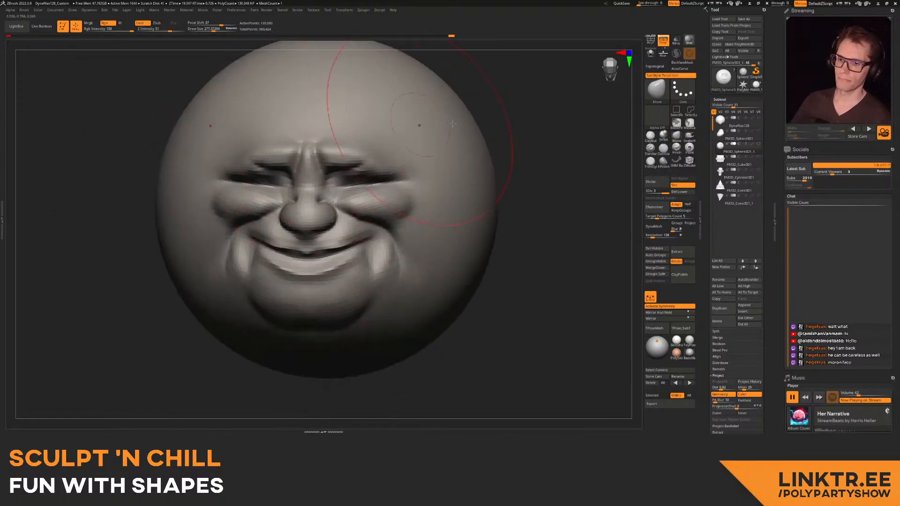
# - Delete the head's lower subdivision levels and insert mirrored sphere eyeballs into the eye sockets
pyautogui.click(675, 160)
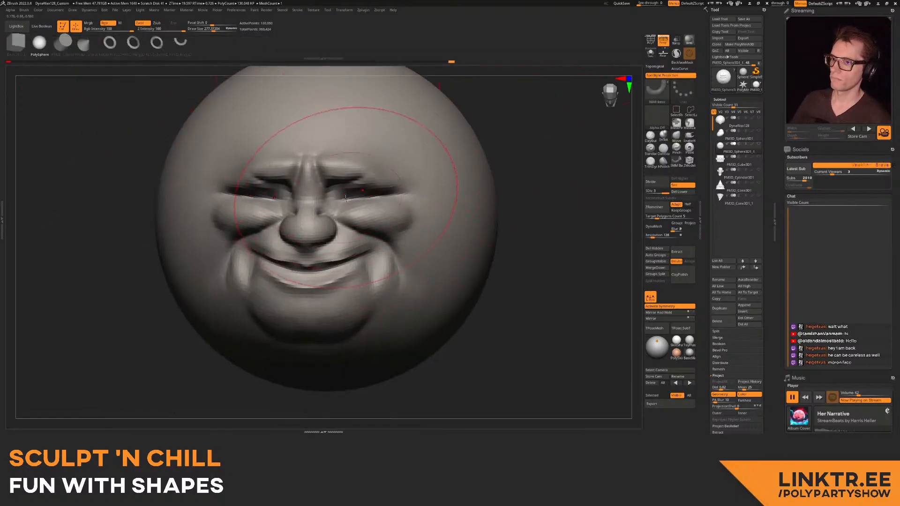
pyautogui.click(492, 164)
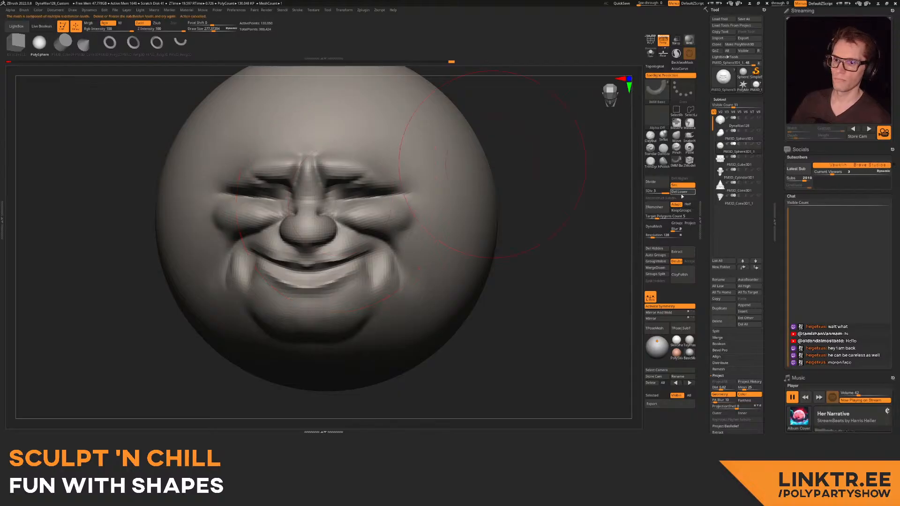
pyautogui.moveTo(342, 206); pyautogui.dragTo(345, 211)
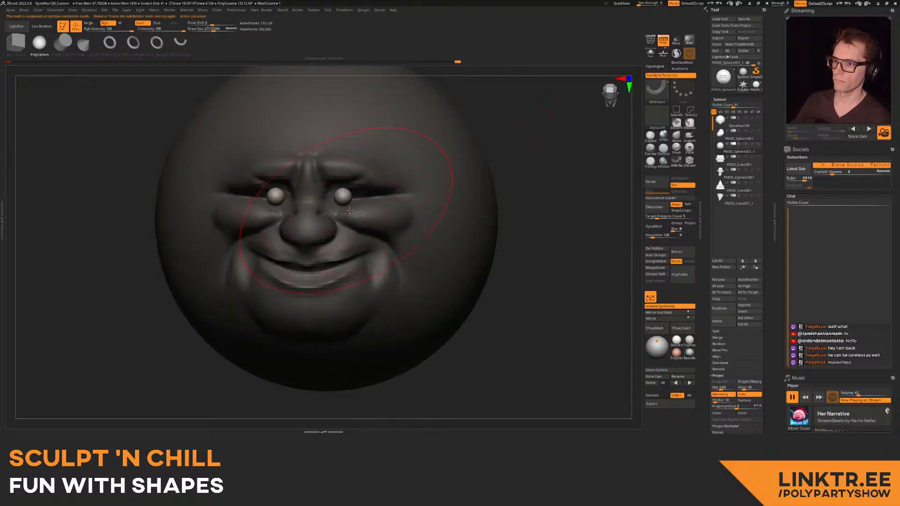
# - Isolate the inserted eyeballs and split them off from the head into their own subtool
pyautogui.moveTo(345, 210); pyautogui.dragTo(388, 200, button='right')
pyautogui.keyDown('ctrl'); pyautogui.keyDown('shift'); pyautogui.click(343, 197); pyautogui.keyUp('shift'); pyautogui.keyUp('ctrl')
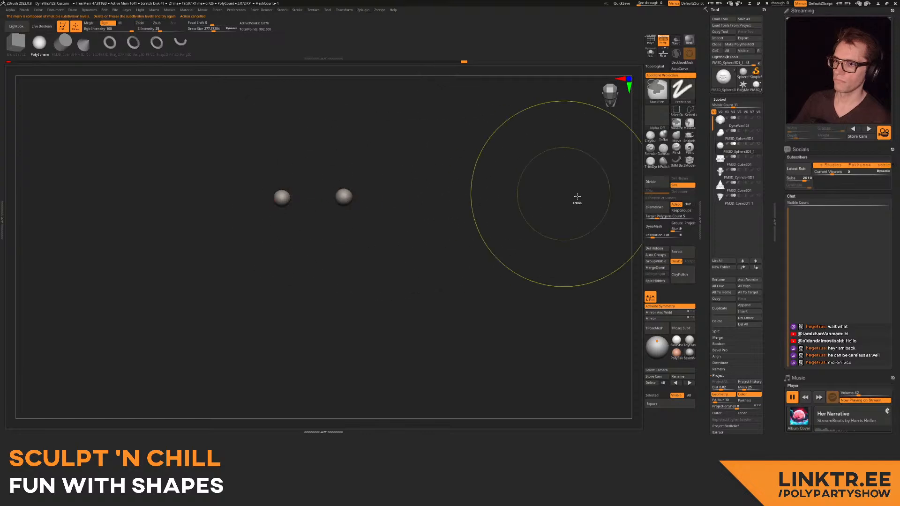
pyautogui.click(654, 281)
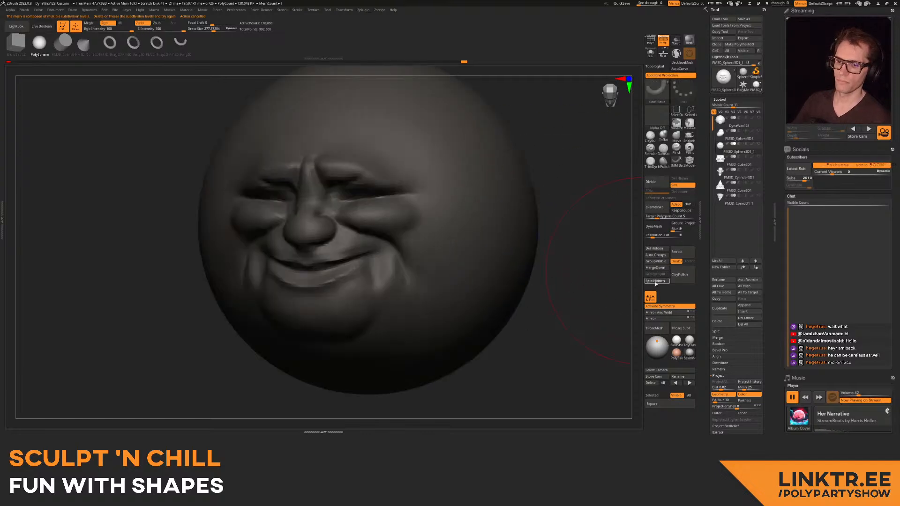
pyautogui.click(731, 160)
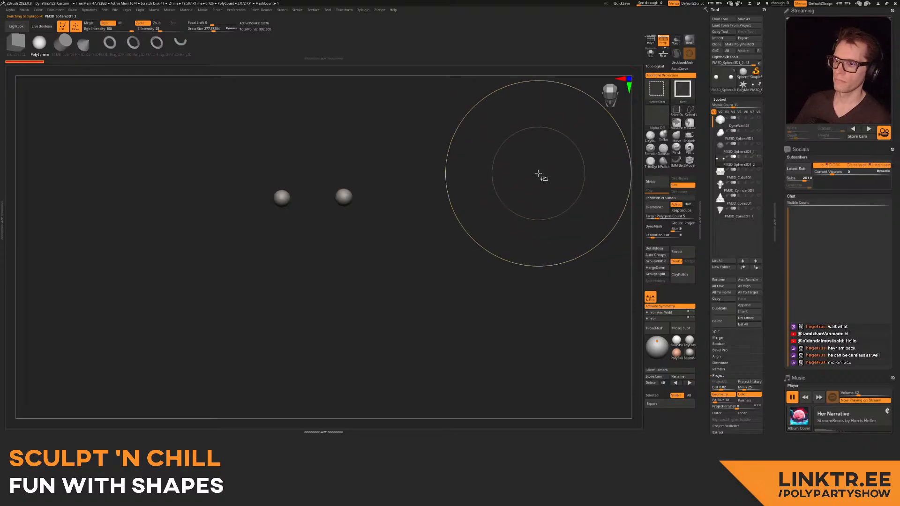
pyautogui.click(717, 151)
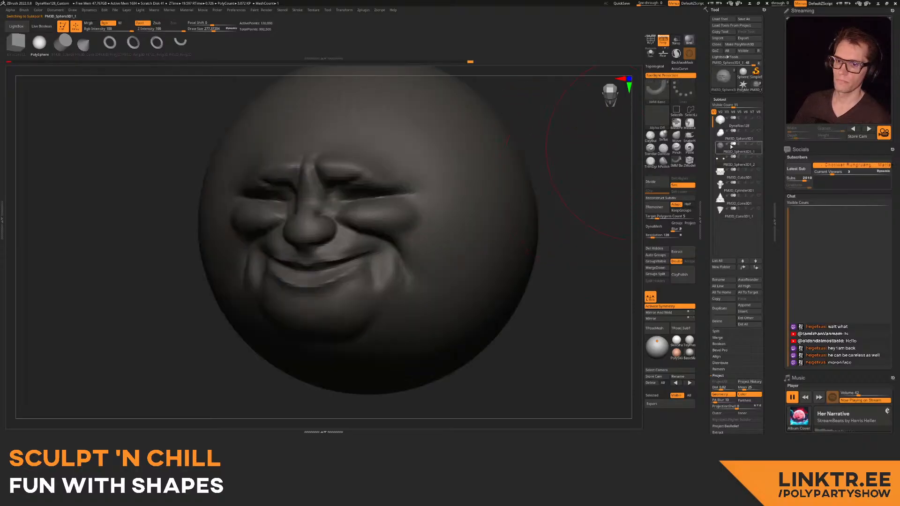
pyautogui.moveTo(488, 158)
pyautogui.mouseDown()
pyautogui.moveTo(524, 144)
pyautogui.moveTo(391, 185)
pyautogui.moveTo(369, 163)
pyautogui.mouseUp()
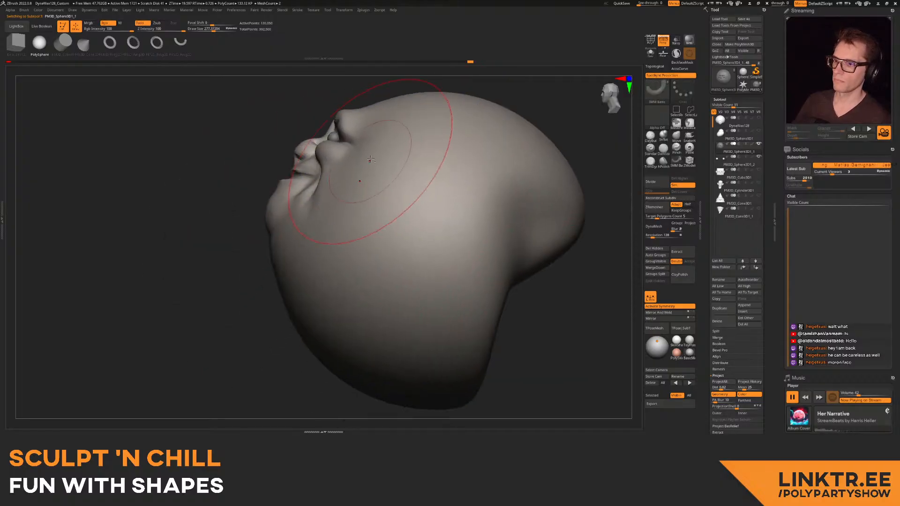
pyautogui.moveTo(378, 152)
pyautogui.keyDown('alt'); pyautogui.mouseDown(button='right')
pyautogui.moveTo(391, 185)
pyautogui.moveTo(413, 188)
pyautogui.moveTo(414, 205)
pyautogui.moveTo(394, 165)
pyautogui.moveTo(424, 164)
pyautogui.moveTo(394, 162)
pyautogui.moveTo(364, 143)
pyautogui.mouseUp(button='right'); pyautogui.keyUp('alt')
pyautogui.press('w')
pyautogui.keyDown('ctrl'); pyautogui.moveTo(364, 143); pyautogui.dragTo(389, 194, button='right'); pyautogui.keyUp('ctrl')
pyautogui.moveTo(388, 215); pyautogui.dragTo(393, 215)
pyautogui.hotkey('ctrl', 'z')
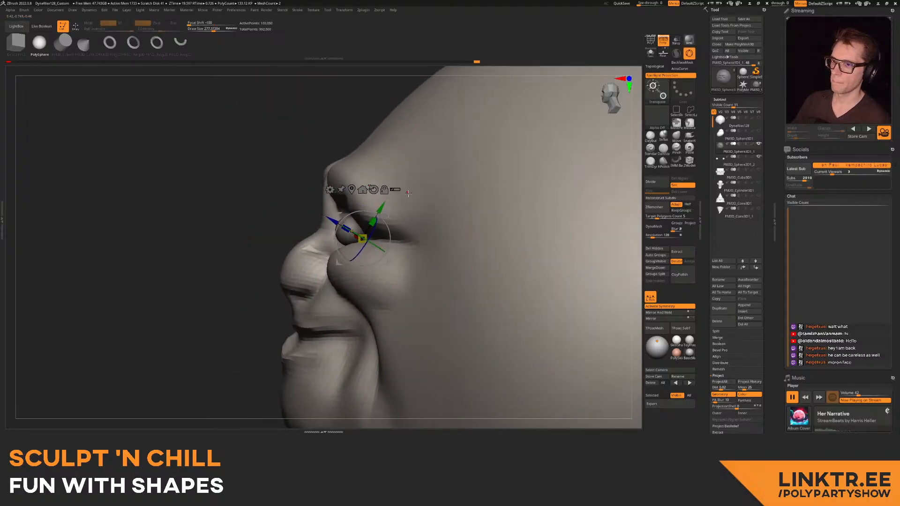
# - Select the eyeball subtool and reposition the eyeballs within the sockets with the transform gizmo
pyautogui.click(729, 162)
pyautogui.moveTo(404, 216); pyautogui.dragTo(362, 193, button='right')
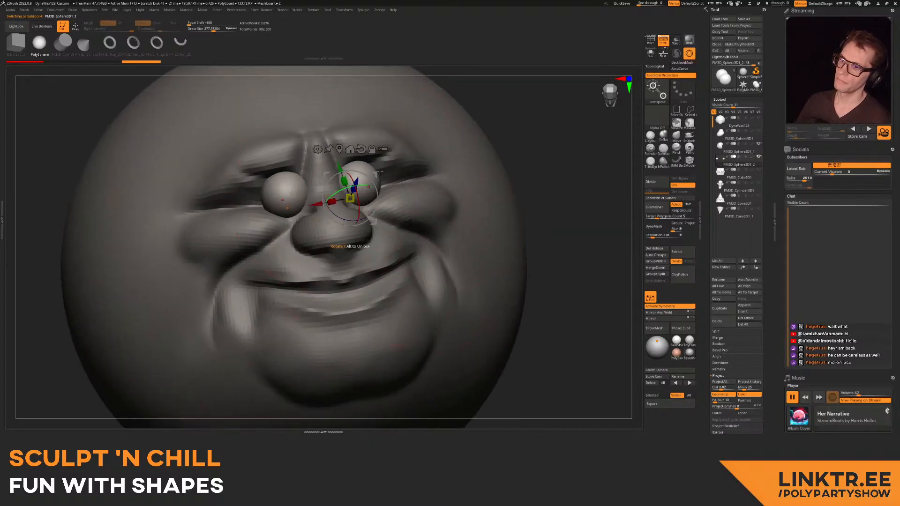
pyautogui.moveTo(382, 174)
pyautogui.mouseDown(button='right')
pyautogui.moveTo(416, 172)
pyautogui.moveTo(398, 153)
pyautogui.moveTo(412, 147)
pyautogui.mouseUp(button='right')
pyautogui.press('q')
pyautogui.press('f')
pyautogui.moveTo(412, 146); pyautogui.dragTo(373, 186, button='right')
pyautogui.moveTo(373, 187); pyautogui.dragTo(404, 174, button='right')
pyautogui.press('w')
pyautogui.press('q')
pyautogui.moveTo(404, 174)
pyautogui.mouseDown(button='right')
pyautogui.moveTo(416, 173)
pyautogui.moveTo(414, 187)
pyautogui.moveTo(401, 167)
pyautogui.mouseUp(button='right')
pyautogui.press('w')
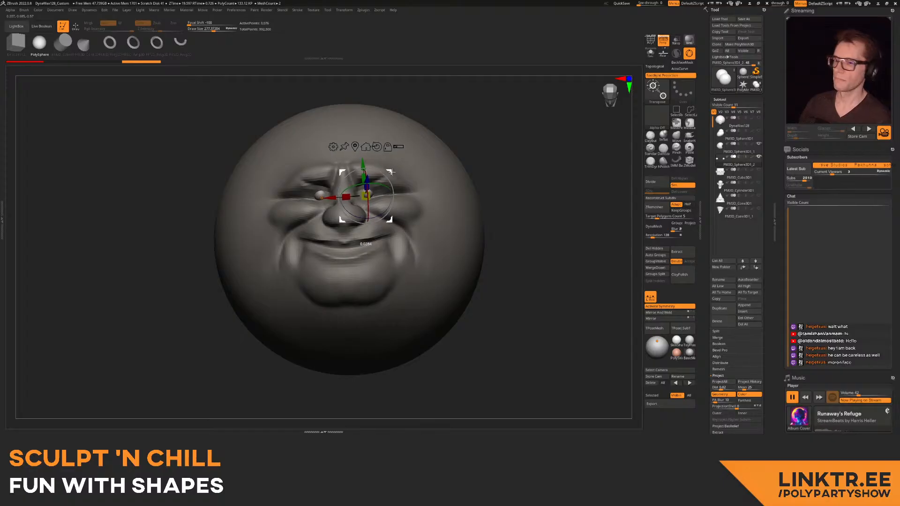
# - Adjust the eyeballs' scale and set them farther apart so they sit centred under the brows
pyautogui.moveTo(392, 172); pyautogui.dragTo(393, 171)
pyautogui.press('q')
pyautogui.moveTo(477, 207)
pyautogui.keyDown('ctrl'); pyautogui.mouseDown(button='right')
pyautogui.moveTo(480, 188)
pyautogui.moveTo(462, 185)
pyautogui.mouseUp(button='right'); pyautogui.keyUp('ctrl')
pyautogui.press('w')
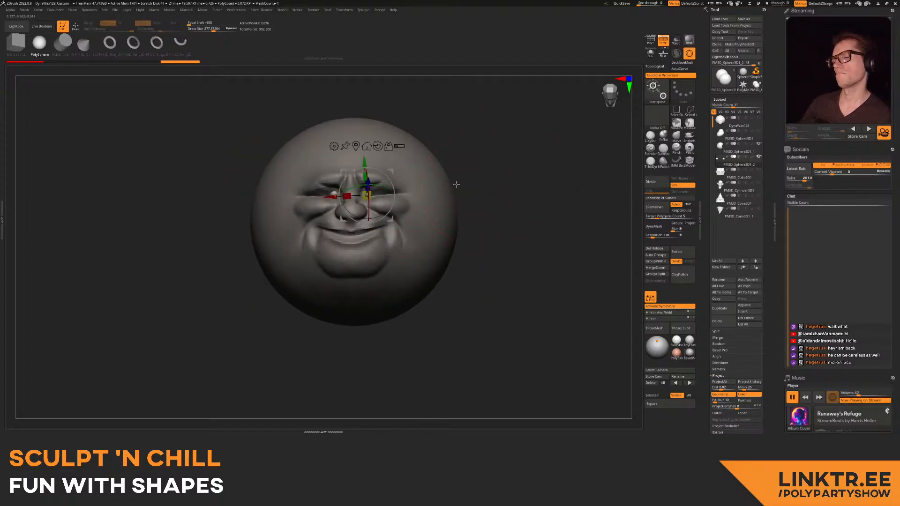
pyautogui.press('q')
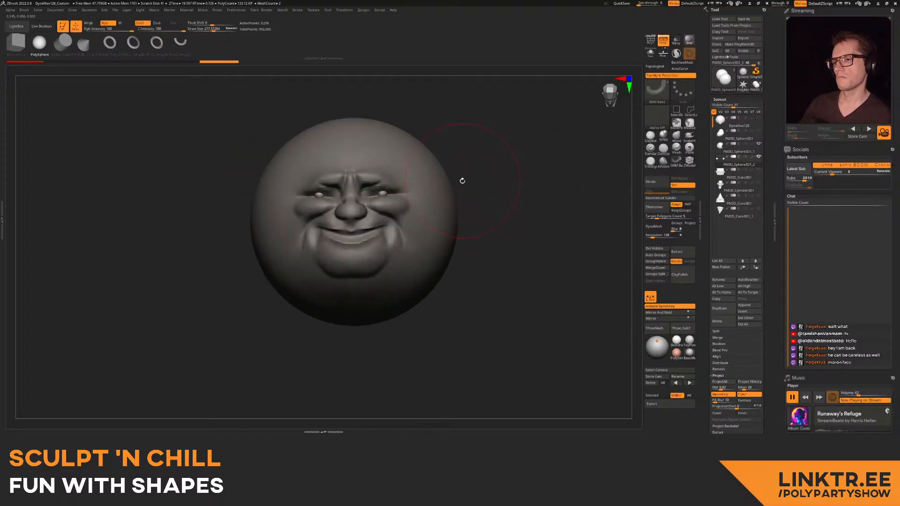
pyautogui.press('w')
pyautogui.press('q')
pyautogui.moveTo(466, 202)
pyautogui.mouseDown(button='right')
pyautogui.moveTo(468, 193)
pyautogui.moveTo(404, 193)
pyautogui.moveTo(465, 193)
pyautogui.mouseUp(button='right')
pyautogui.moveTo(466, 194)
pyautogui.keyDown('ctrl'); pyautogui.mouseDown(button='right')
pyautogui.moveTo(464, 211)
pyautogui.moveTo(403, 210)
pyautogui.moveTo(448, 218)
pyautogui.mouseUp(button='right'); pyautogui.keyUp('ctrl')
pyautogui.press('w')
pyautogui.press('q')
pyautogui.keyDown('alt'); pyautogui.click(403, 220); pyautogui.keyUp('alt')
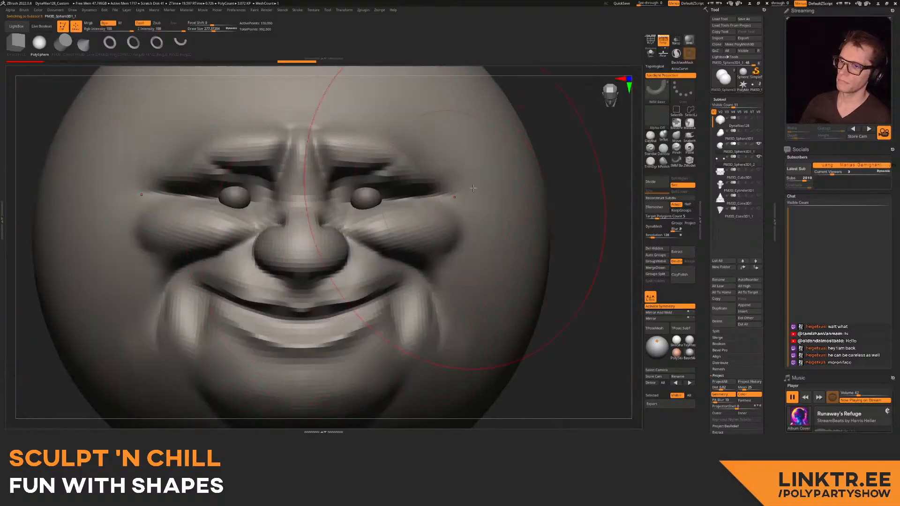
# - Carve eyelid creases and eye corners around the eyeballs with a small DamStandard brush on the head subtool
pyautogui.click(663, 147)
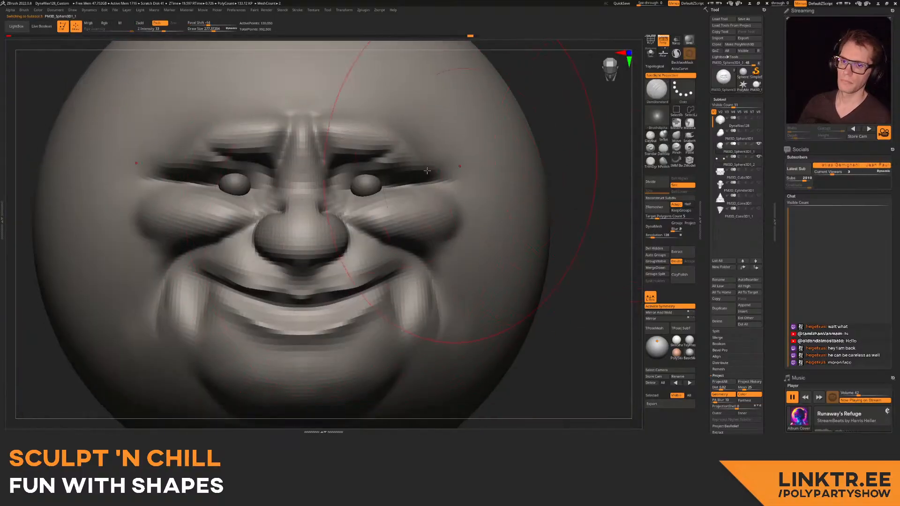
pyautogui.press('[')
pyautogui.press('[')
pyautogui.press('[')
pyautogui.press('[')
pyautogui.press('[')
pyautogui.press('[')
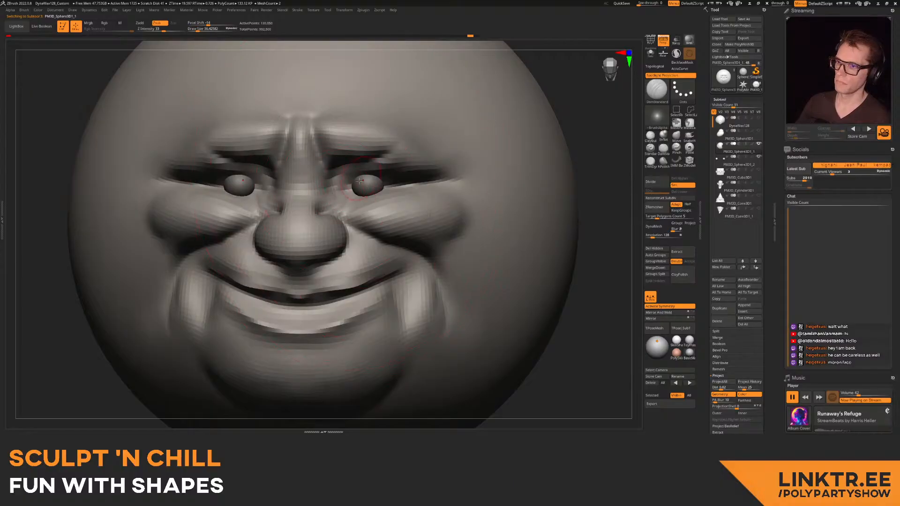
pyautogui.moveTo(366, 178); pyautogui.dragTo(346, 181)
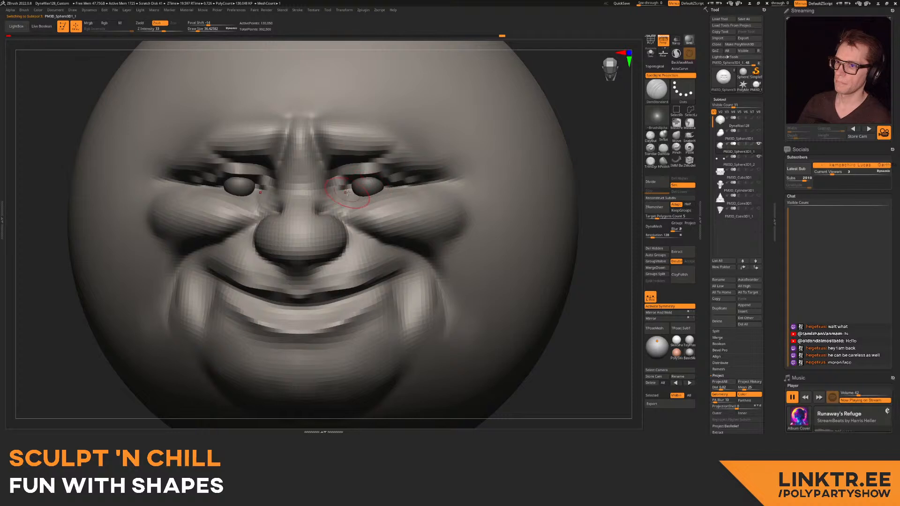
# - Build up the eyelids and lower lid folds around the eyeballs with a small ClayBuildup brush
pyautogui.press(']')
pyautogui.press(']')
pyautogui.click(650, 135)
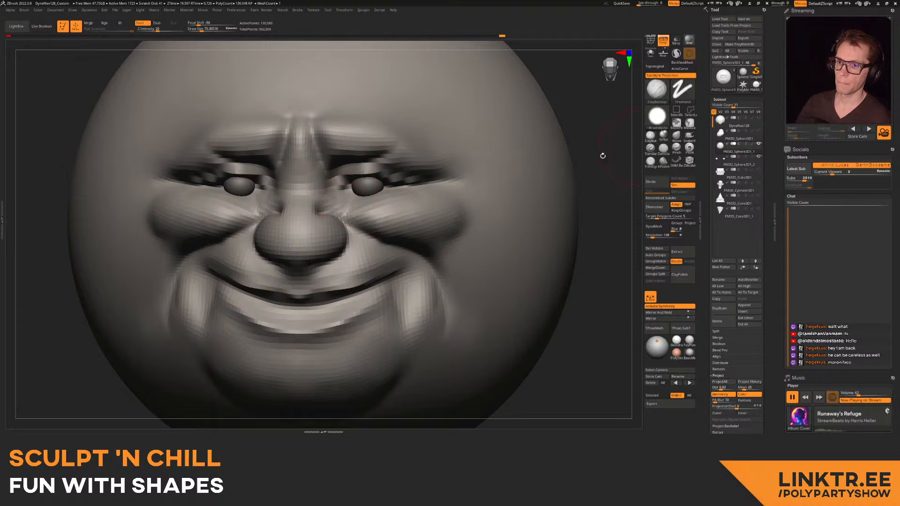
pyautogui.press('[')
pyautogui.press('[')
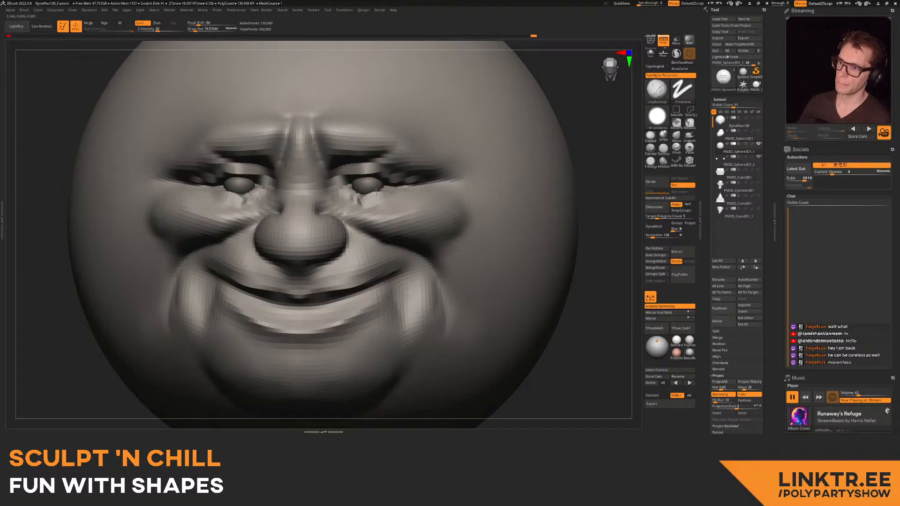
pyautogui.moveTo(379, 196)
pyautogui.mouseDown(button='right')
pyautogui.moveTo(328, 201)
pyautogui.moveTo(405, 201)
pyautogui.mouseUp(button='right')
pyautogui.moveTo(405, 202)
pyautogui.mouseDown()
pyautogui.moveTo(337, 200)
pyautogui.moveTo(336, 213)
pyautogui.mouseUp()
pyautogui.moveTo(336, 213)
pyautogui.mouseDown(button='right')
pyautogui.moveTo(341, 180)
pyautogui.moveTo(353, 214)
pyautogui.moveTo(373, 186)
pyautogui.mouseUp(button='right')
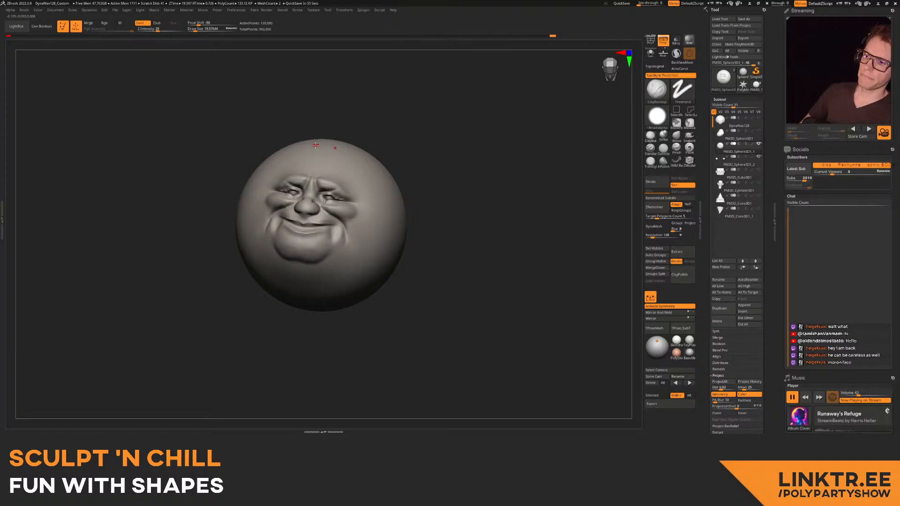
pyautogui.moveTo(389, 194)
pyautogui.keyDown('ctrl'); pyautogui.mouseDown(button='right')
pyautogui.moveTo(398, 206)
pyautogui.moveTo(328, 214)
pyautogui.moveTo(409, 215)
pyautogui.moveTo(406, 206)
pyautogui.moveTo(392, 326)
pyautogui.moveTo(453, 274)
pyautogui.mouseUp(button='right'); pyautogui.keyUp('ctrl')
pyautogui.moveTo(431, 213)
pyautogui.mouseDown(button='right')
pyautogui.moveTo(401, 209)
pyautogui.moveTo(395, 218)
pyautogui.mouseUp(button='right')
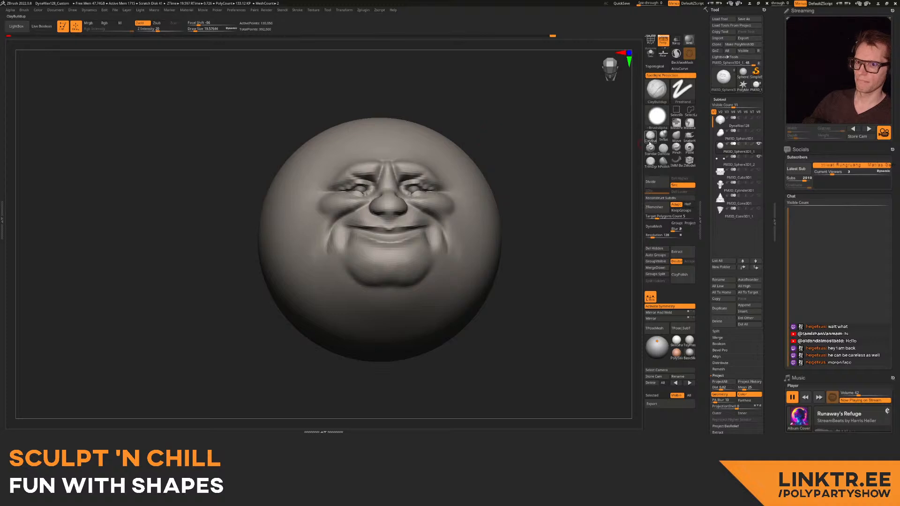
# - Add volume to the jowl and the area beneath the chin with a large ClayBuildup brush
pyautogui.click(650, 138)
pyautogui.moveTo(295, 257)
pyautogui.mouseDown(button='right')
pyautogui.moveTo(331, 255)
pyautogui.moveTo(358, 233)
pyautogui.moveTo(352, 201)
pyautogui.mouseUp(button='right')
pyautogui.press('s')
pyautogui.moveTo(322, 236); pyautogui.dragTo(341, 236)
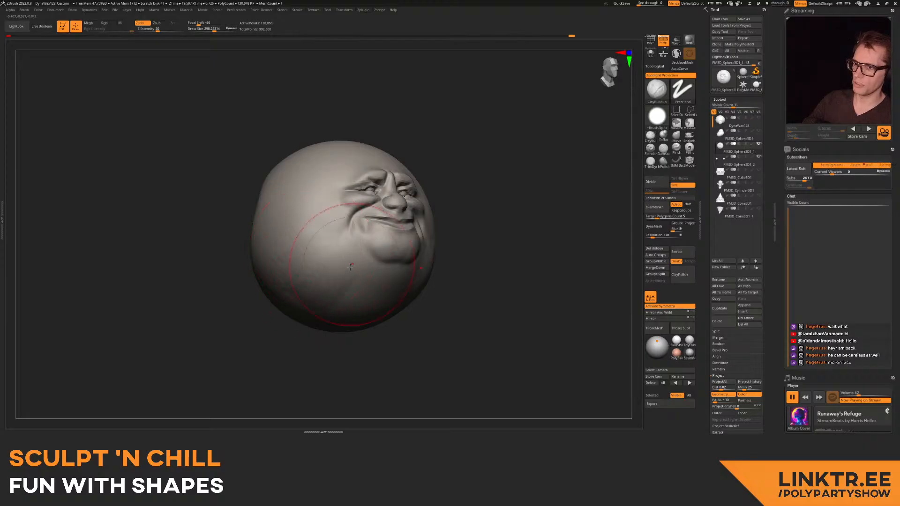
pyautogui.moveTo(395, 273); pyautogui.dragTo(366, 311)
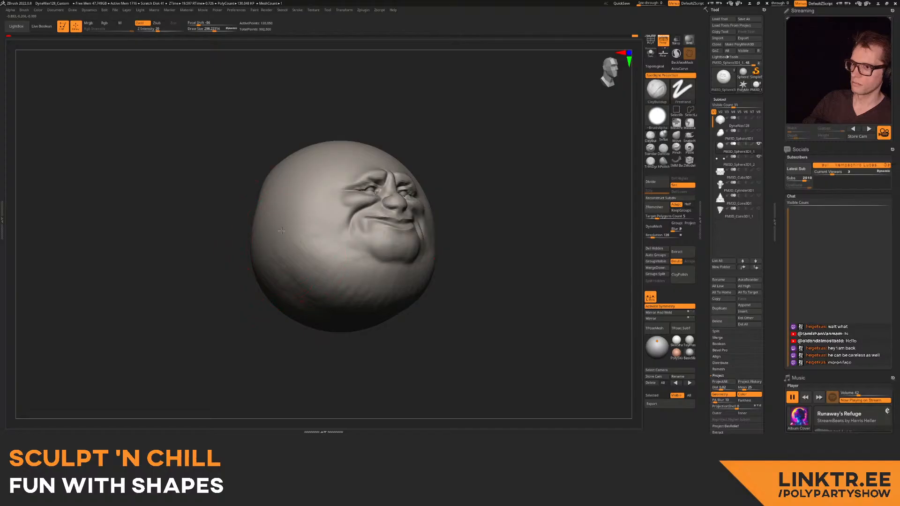
# - Round out the lower sides and underside of the head with a slightly smaller ClayBuildup brush
pyautogui.moveTo(422, 302)
pyautogui.mouseDown(button='right')
pyautogui.moveTo(362, 279)
pyautogui.moveTo(375, 272)
pyautogui.mouseUp(button='right')
pyautogui.press('s')
pyautogui.moveTo(370, 280); pyautogui.dragTo(366, 280)
pyautogui.moveTo(360, 276)
pyautogui.mouseDown()
pyautogui.moveTo(364, 304)
pyautogui.moveTo(375, 281)
pyautogui.moveTo(405, 271)
pyautogui.moveTo(429, 236)
pyautogui.mouseUp()
pyautogui.moveTo(434, 246)
pyautogui.mouseDown(button='right')
pyautogui.moveTo(459, 246)
pyautogui.moveTo(403, 246)
pyautogui.mouseUp(button='right')
pyautogui.moveTo(399, 285); pyautogui.dragTo(417, 251)
pyautogui.moveTo(449, 202)
pyautogui.mouseDown(button='right')
pyautogui.moveTo(408, 229)
pyautogui.moveTo(387, 260)
pyautogui.mouseUp(button='right')
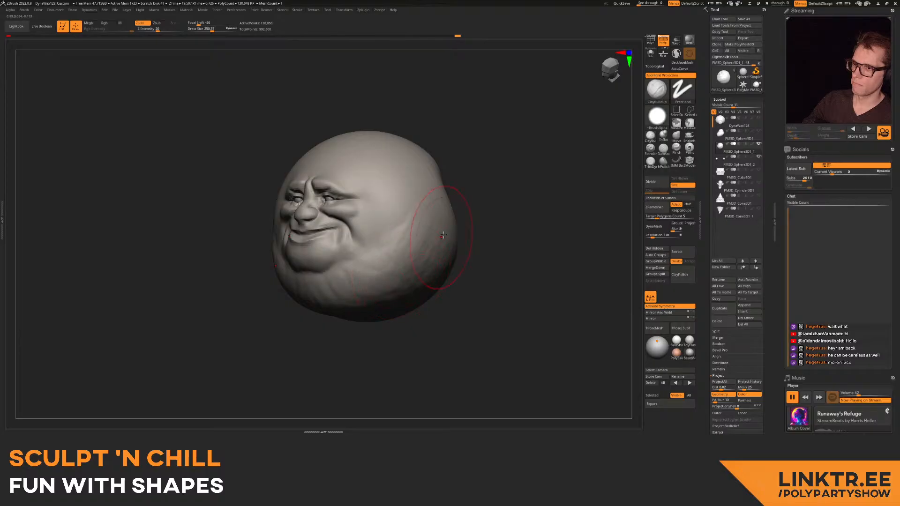
# - Append a Sphere3D subtool, centre the gizmo on it and convert it to DynaMesh at resolution 128
pyautogui.moveTo(399, 266)
pyautogui.mouseDown(button='right')
pyautogui.moveTo(408, 220)
pyautogui.moveTo(431, 213)
pyautogui.mouseUp(button='right')
pyautogui.click(745, 305)
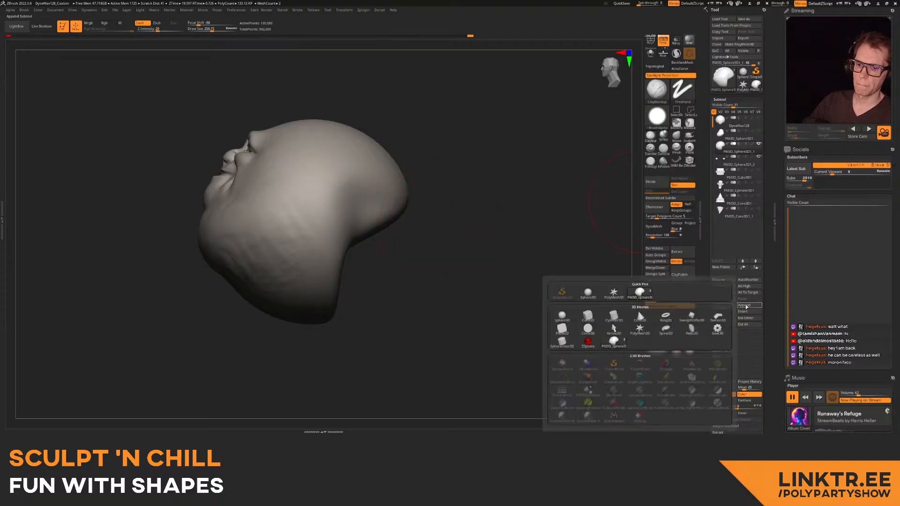
pyautogui.click(560, 318)
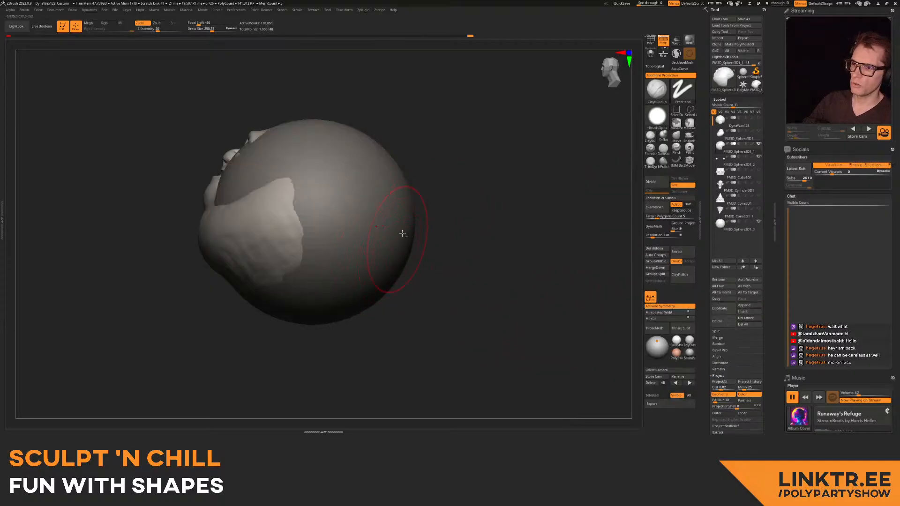
pyautogui.press('w')
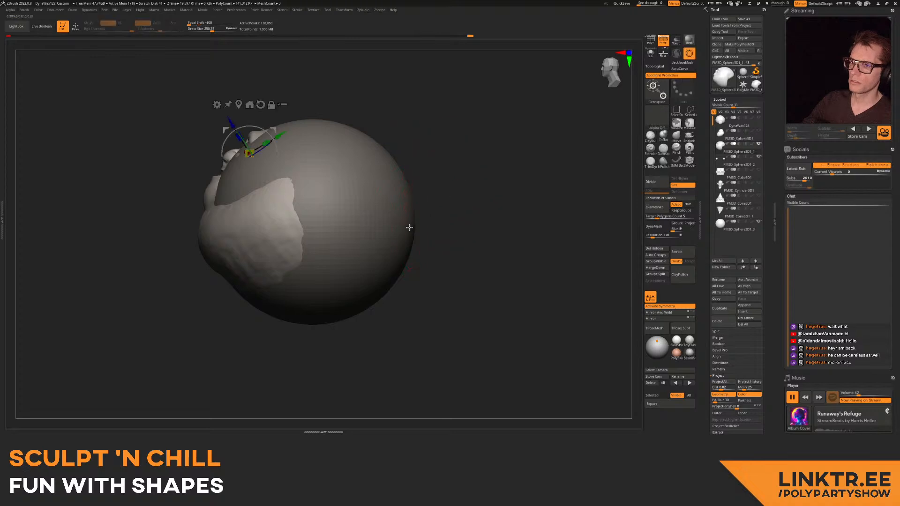
pyautogui.click(330, 175)
pyautogui.moveTo(332, 207); pyautogui.dragTo(353, 224)
pyautogui.click(654, 227)
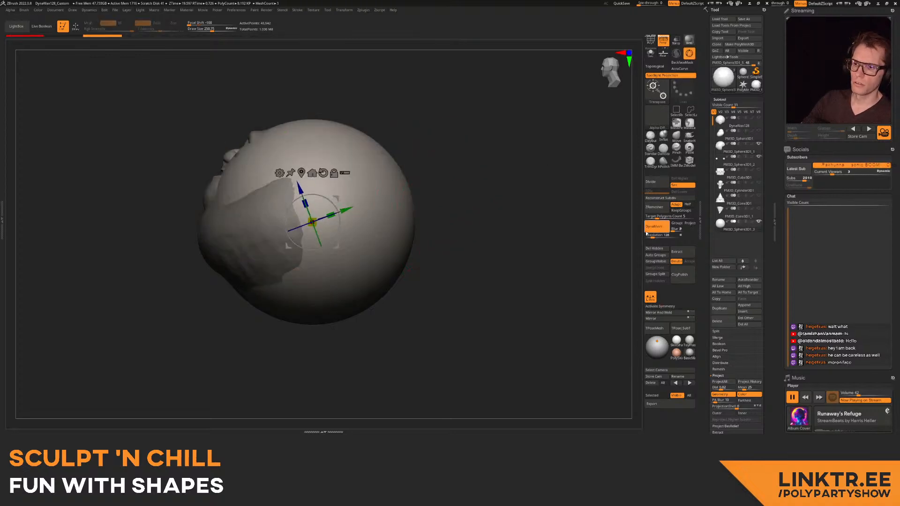
pyautogui.keyDown('ctrl'); pyautogui.moveTo(417, 146); pyautogui.dragTo(243, 303); pyautogui.keyUp('ctrl')
pyautogui.hotkey('ctrl', 'z')
pyautogui.hotkey('ctrl', 'shift')
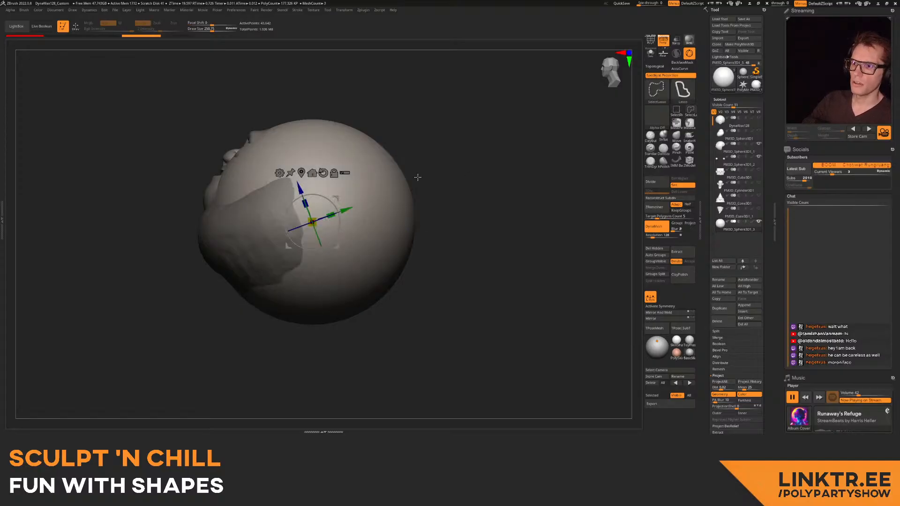
pyautogui.keyDown('ctrl'); pyautogui.keyDown('shift'); pyautogui.moveTo(437, 151); pyautogui.dragTo(136, 300); pyautogui.keyUp('shift'); pyautogui.keyUp('ctrl')
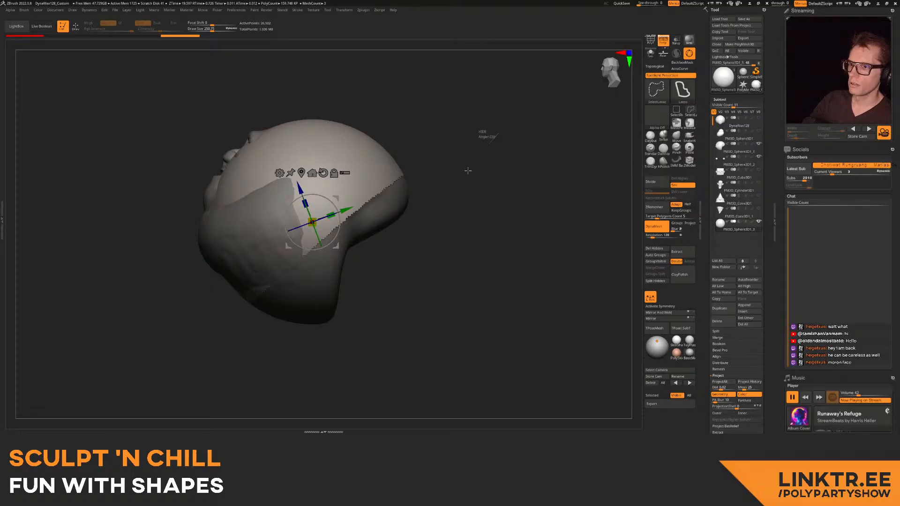
pyautogui.keyDown('ctrl'); pyautogui.keyDown('shift'); pyautogui.click(473, 164); pyautogui.keyUp('shift'); pyautogui.keyUp('ctrl')
pyautogui.moveTo(451, 155)
pyautogui.mouseDown()
pyautogui.moveTo(452, 191)
pyautogui.moveTo(442, 157)
pyautogui.moveTo(462, 163)
pyautogui.mouseUp()
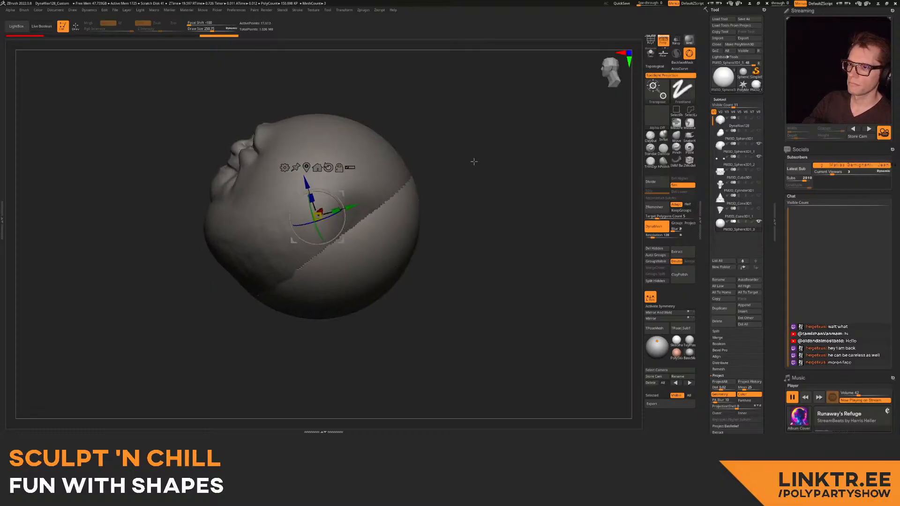
pyautogui.hotkey('ctrl', 'z')
# - Lasso off the front of the appended sphere, delete it and remesh the remaining back portion
pyautogui.moveTo(423, 138)
pyautogui.keyDown('ctrl'); pyautogui.keyDown('alt'); pyautogui.keyDown('shift'); pyautogui.mouseDown()
pyautogui.moveTo(462, 190)
pyautogui.moveTo(201, 271)
pyautogui.moveTo(211, 244)
pyautogui.mouseUp(); pyautogui.keyUp('shift'); pyautogui.keyUp('alt'); pyautogui.keyUp('ctrl')
pyautogui.moveTo(482, 140)
pyautogui.keyDown('ctrl'); pyautogui.keyDown('shift'); pyautogui.mouseDown()
pyautogui.moveTo(488, 181)
pyautogui.moveTo(479, 148)
pyautogui.mouseUp(); pyautogui.keyUp('shift'); pyautogui.keyUp('ctrl')
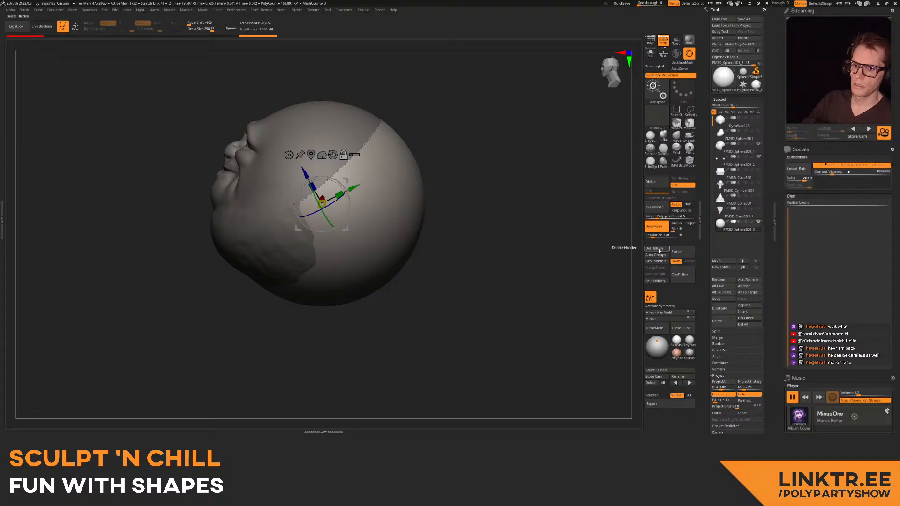
pyautogui.click(658, 250)
pyautogui.moveTo(530, 188)
pyautogui.keyDown('ctrl'); pyautogui.mouseDown()
pyautogui.moveTo(451, 198)
pyautogui.moveTo(528, 154)
pyautogui.moveTo(492, 150)
pyautogui.mouseUp(); pyautogui.keyUp('ctrl')
# - Reorder the trimmed sphere directly beneath the head subtool and merge it into the head
pyautogui.moveTo(719, 226); pyautogui.dragTo(720, 156)
pyautogui.click(720, 147)
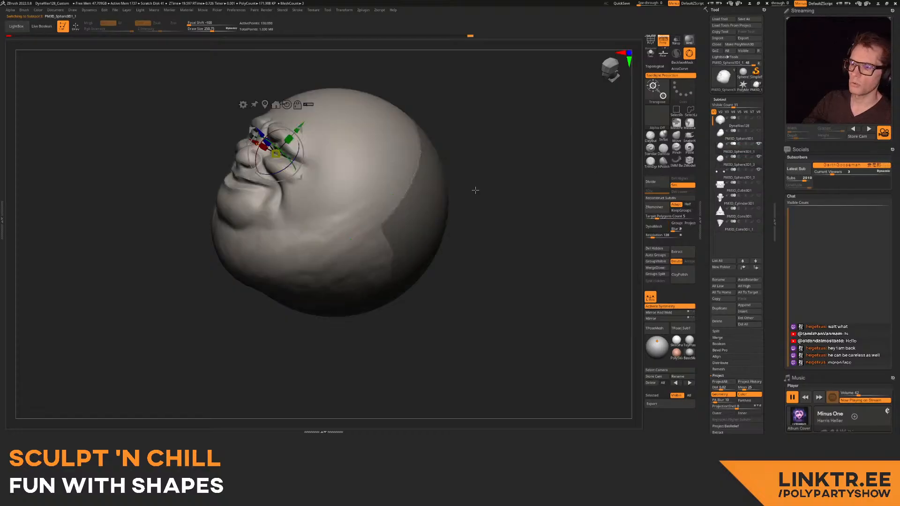
pyautogui.click(655, 268)
pyautogui.click(636, 281)
# - Rebuild the merged head and back sphere as one continuous mesh with DynaMesh at resolution 256
pyautogui.moveTo(487, 182)
pyautogui.mouseDown()
pyautogui.moveTo(510, 149)
pyautogui.moveTo(479, 145)
pyautogui.mouseUp()
pyautogui.press('q')
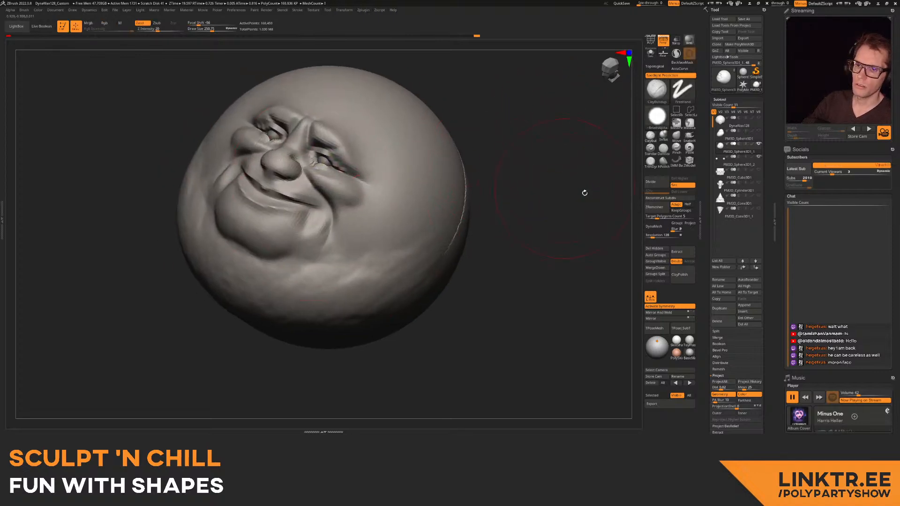
pyautogui.click(661, 226)
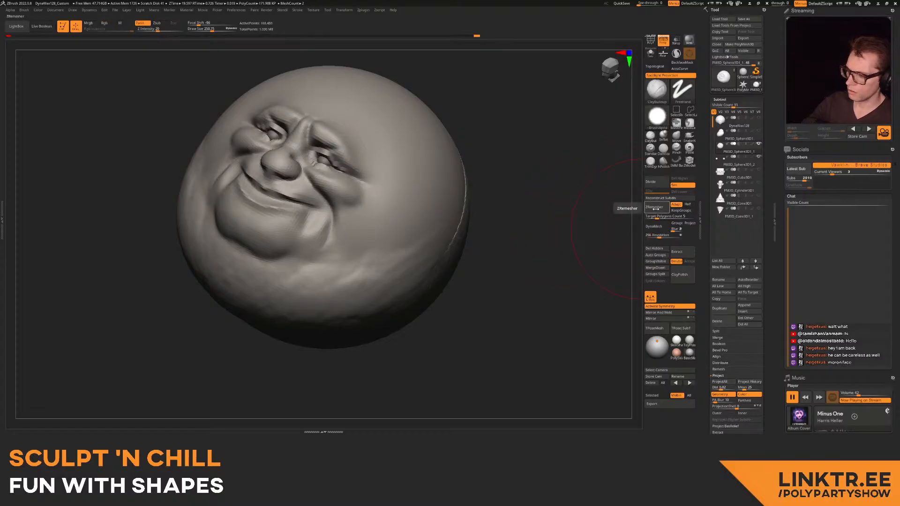
pyautogui.click(654, 226)
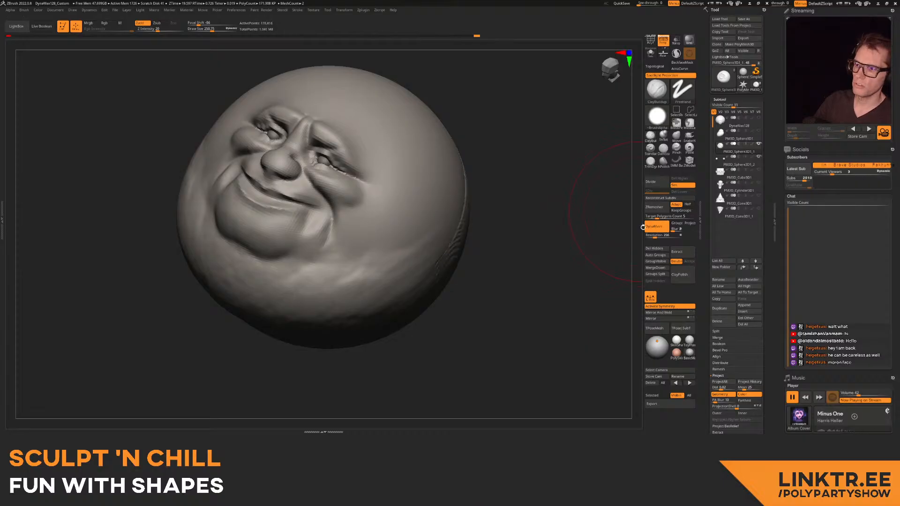
# - Smooth away the seam between the face and the added back half, along the side and underside of the head
pyautogui.moveTo(439, 149); pyautogui.dragTo(464, 265)
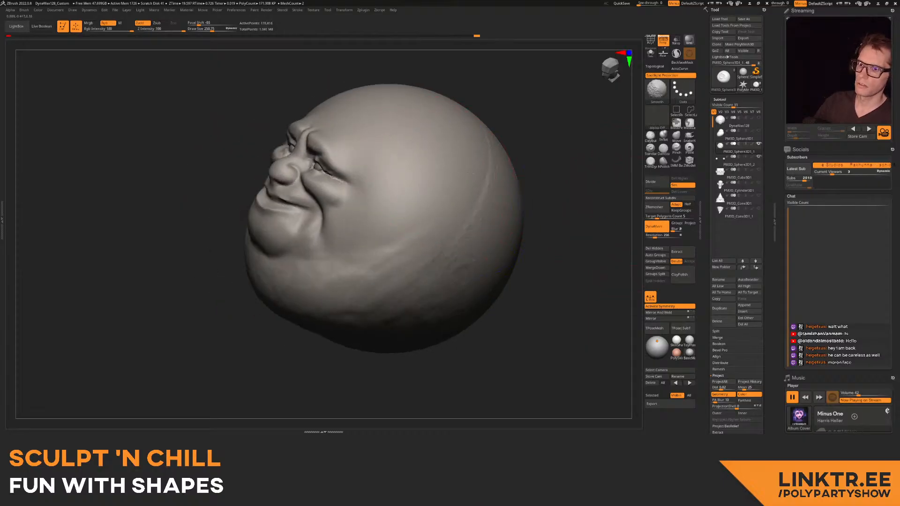
pyautogui.moveTo(313, 415)
pyautogui.keyDown('ctrl'); pyautogui.mouseDown(button='right')
pyautogui.moveTo(352, 225)
pyautogui.moveTo(267, 258)
pyautogui.mouseUp(button='right'); pyautogui.keyUp('ctrl')
pyautogui.moveTo(267, 259)
pyautogui.mouseDown(button='right')
pyautogui.moveTo(372, 247)
pyautogui.moveTo(410, 286)
pyautogui.mouseUp(button='right')
pyautogui.moveTo(356, 316); pyautogui.dragTo(383, 289, button='right')
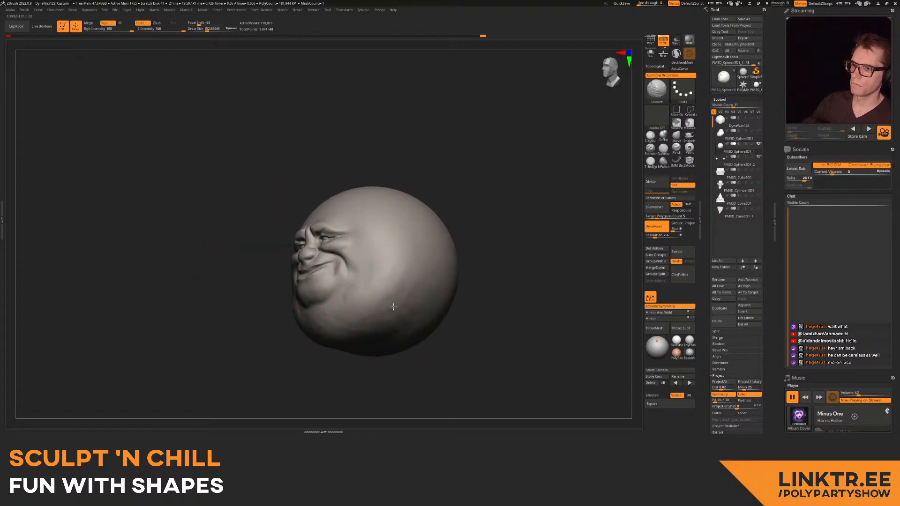
pyautogui.keyDown('shift'); pyautogui.moveTo(407, 294); pyautogui.dragTo(403, 272); pyautogui.keyUp('shift')
# - Merge the eyeballs subtool down into the head
pyautogui.moveTo(402, 249)
pyautogui.mouseDown(button='right')
pyautogui.moveTo(386, 258)
pyautogui.moveTo(410, 271)
pyautogui.moveTo(440, 173)
pyautogui.moveTo(390, 267)
pyautogui.moveTo(396, 231)
pyautogui.moveTo(410, 227)
pyautogui.moveTo(408, 242)
pyautogui.moveTo(423, 228)
pyautogui.mouseUp(button='right')
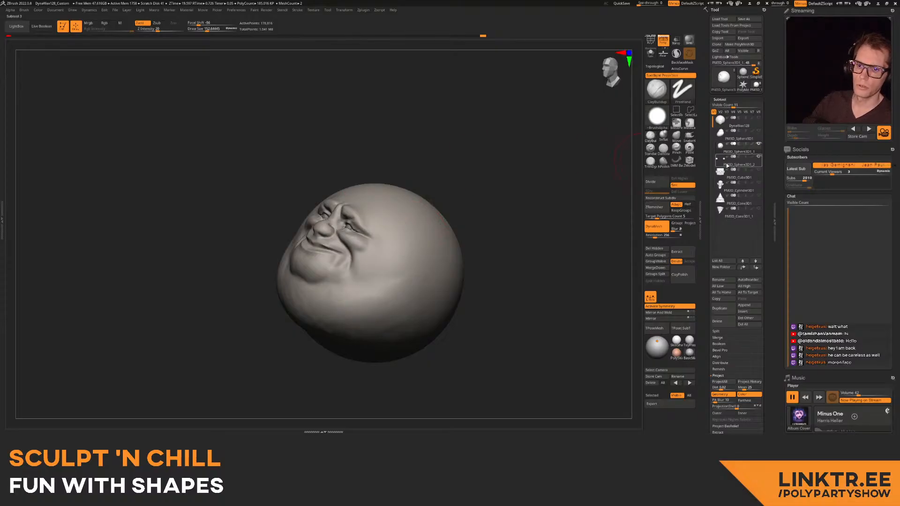
pyautogui.click(655, 268)
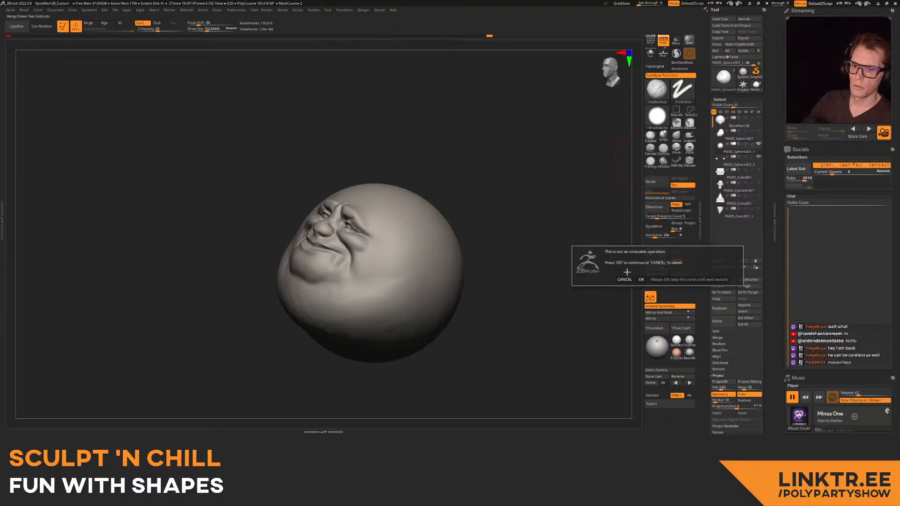
pyautogui.click(640, 278)
# - Reset the gizmo's orientation, centre it on the merged head and tilt the face slightly downward
pyautogui.press('w')
pyautogui.moveTo(560, 259); pyautogui.dragTo(490, 200)
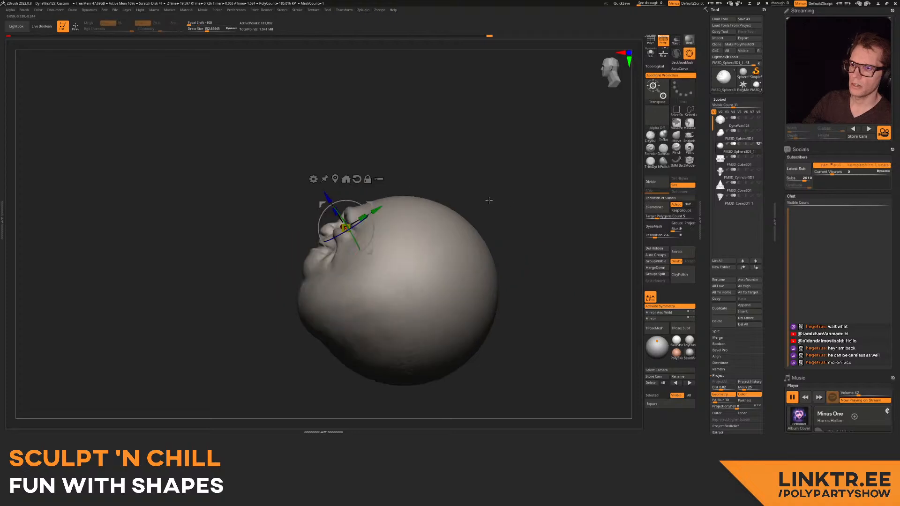
pyautogui.click(357, 179)
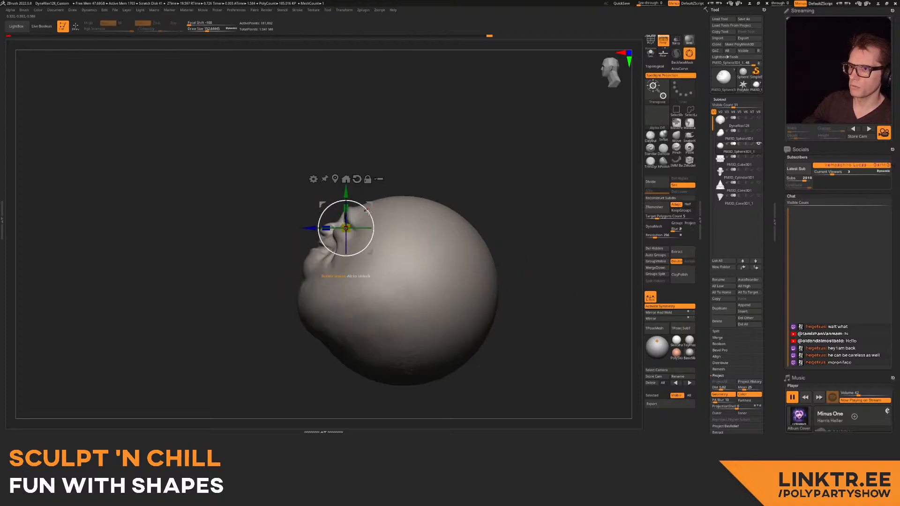
pyautogui.click(335, 179)
pyautogui.moveTo(416, 269); pyautogui.dragTo(394, 259)
pyautogui.press('q')
# - Build up small oval ears on both sides of the head behind the eyes with a reduced ClayBuildup brush
pyautogui.moveTo(356, 246)
pyautogui.mouseDown(button='right')
pyautogui.moveTo(375, 241)
pyautogui.moveTo(400, 211)
pyautogui.moveTo(413, 224)
pyautogui.moveTo(425, 211)
pyautogui.moveTo(633, 174)
pyautogui.mouseUp(button='right')
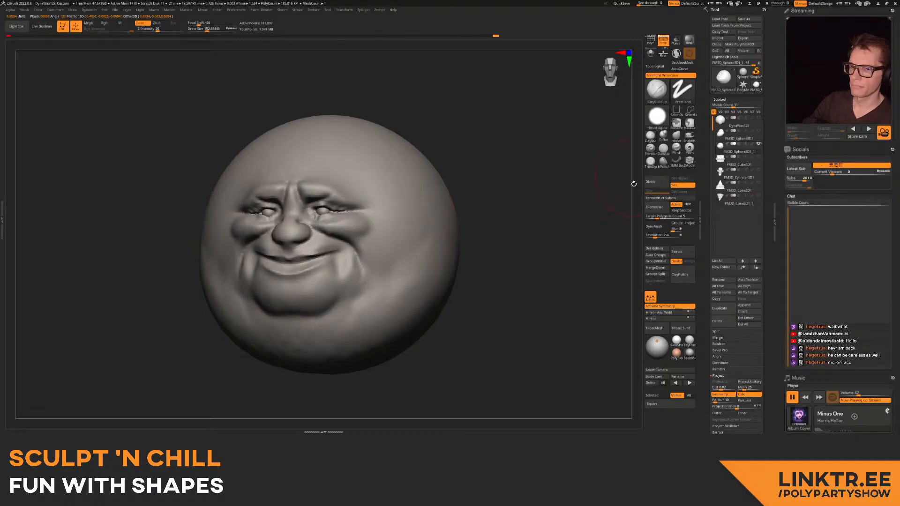
pyautogui.click(650, 138)
pyautogui.moveTo(436, 182)
pyautogui.keyDown('alt'); pyautogui.mouseDown(button='right')
pyautogui.moveTo(419, 211)
pyautogui.moveTo(387, 226)
pyautogui.mouseUp(button='right'); pyautogui.keyUp('alt')
pyautogui.press('s')
pyautogui.moveTo(386, 225); pyautogui.dragTo(375, 224)
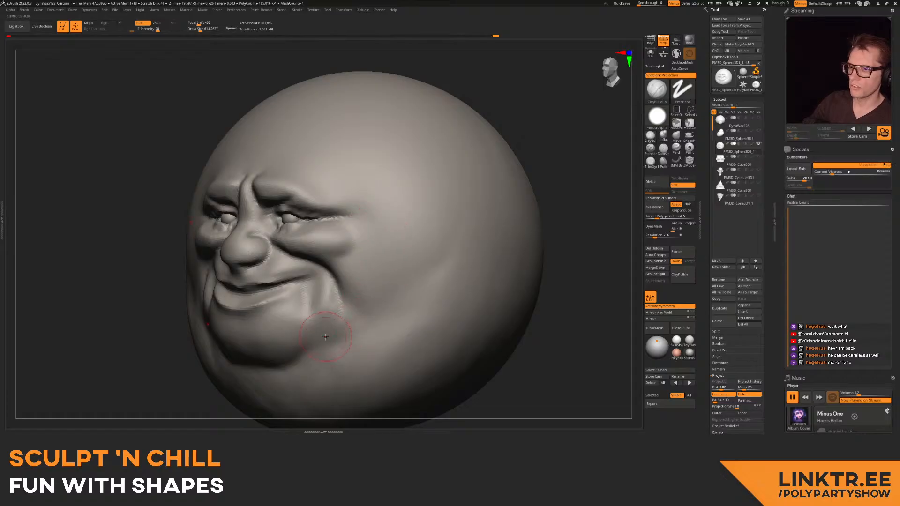
pyautogui.moveTo(381, 201)
pyautogui.mouseDown()
pyautogui.moveTo(398, 223)
pyautogui.moveTo(392, 234)
pyautogui.mouseUp()
pyautogui.moveTo(392, 234)
pyautogui.keyDown('ctrl'); pyautogui.mouseDown(button='right')
pyautogui.moveTo(391, 206)
pyautogui.moveTo(450, 210)
pyautogui.moveTo(378, 241)
pyautogui.moveTo(371, 257)
pyautogui.moveTo(392, 252)
pyautogui.mouseUp(button='right'); pyautogui.keyUp('ctrl')
pyautogui.moveTo(347, 244)
pyautogui.mouseDown()
pyautogui.moveTo(341, 237)
pyautogui.moveTo(352, 255)
pyautogui.moveTo(352, 228)
pyautogui.mouseUp()
# - Carve the inner folds and outline of the ears with the DamStandard brush
pyautogui.press('s')
pyautogui.click(663, 149)
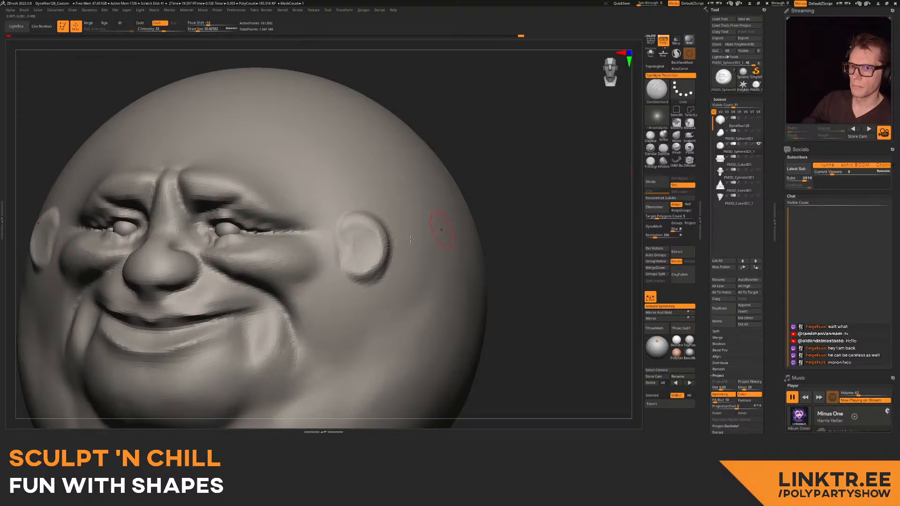
pyautogui.moveTo(373, 253)
pyautogui.mouseDown(button='right')
pyautogui.moveTo(370, 222)
pyautogui.moveTo(367, 233)
pyautogui.mouseUp(button='right')
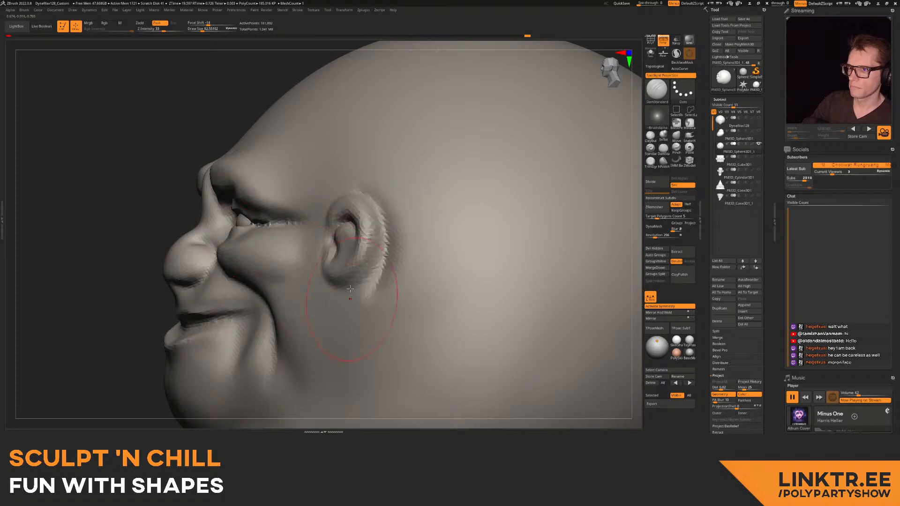
# - Carve a broad curved jowl crease from the lower back of the head to its underside with an enlarged DamStandard brush, and smooth it
pyautogui.moveTo(335, 286)
pyautogui.mouseDown(button='right')
pyautogui.moveTo(366, 236)
pyautogui.moveTo(371, 202)
pyautogui.moveTo(349, 218)
pyautogui.moveTo(380, 224)
pyautogui.moveTo(401, 200)
pyautogui.moveTo(400, 220)
pyautogui.moveTo(422, 201)
pyautogui.moveTo(328, 201)
pyautogui.moveTo(326, 136)
pyautogui.mouseUp(button='right')
pyautogui.press('s')
pyautogui.moveTo(376, 307); pyautogui.dragTo(392, 307)
pyautogui.moveTo(347, 342); pyautogui.dragTo(415, 275)
pyautogui.moveTo(424, 263); pyautogui.dragTo(426, 260, button='right')
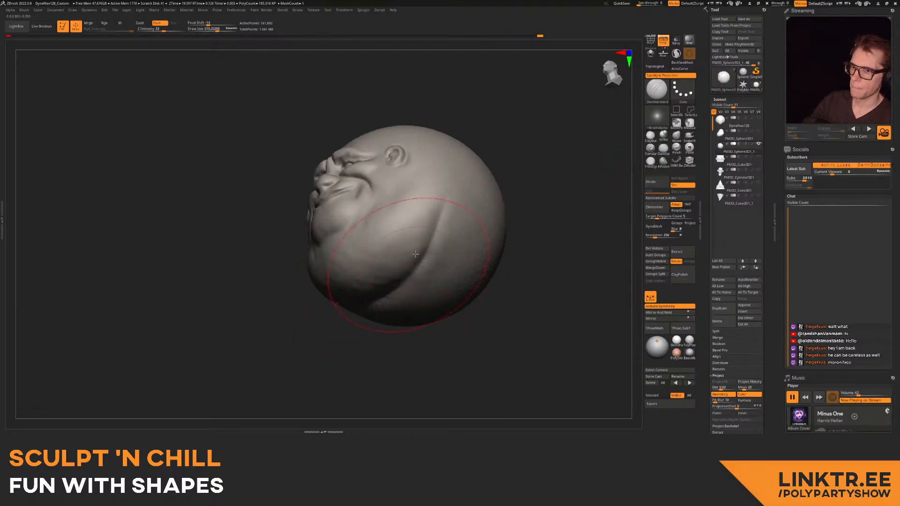
pyautogui.press('shift')
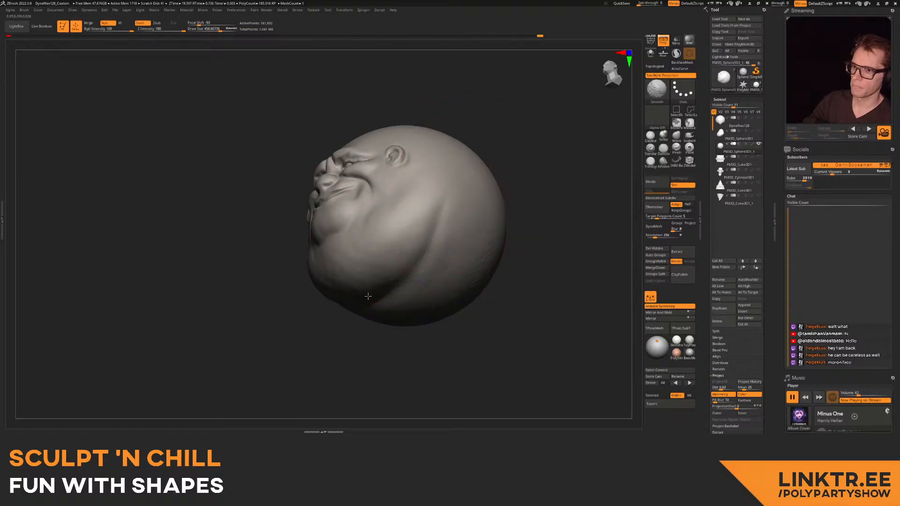
pyautogui.moveTo(448, 212)
pyautogui.mouseDown(button='right')
pyautogui.moveTo(420, 217)
pyautogui.moveTo(428, 255)
pyautogui.moveTo(450, 187)
pyautogui.moveTo(464, 207)
pyautogui.moveTo(414, 168)
pyautogui.moveTo(424, 187)
pyautogui.moveTo(407, 243)
pyautogui.moveTo(424, 232)
pyautogui.mouseUp(button='right')
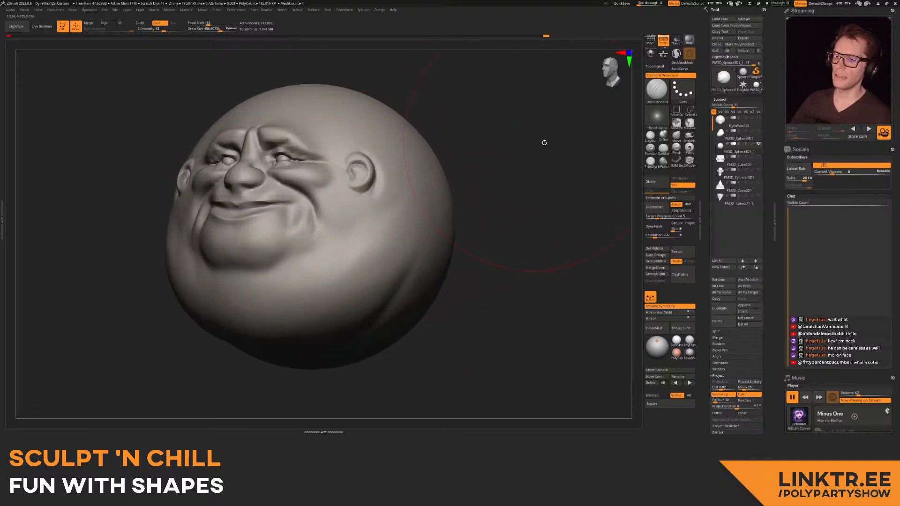
# - Switch to the ClayBuildup brush and adjust its draw size over the lower cheek
pyautogui.click(656, 135)
pyautogui.moveTo(478, 181); pyautogui.dragTo(403, 213, button='right')
pyautogui.press('s')
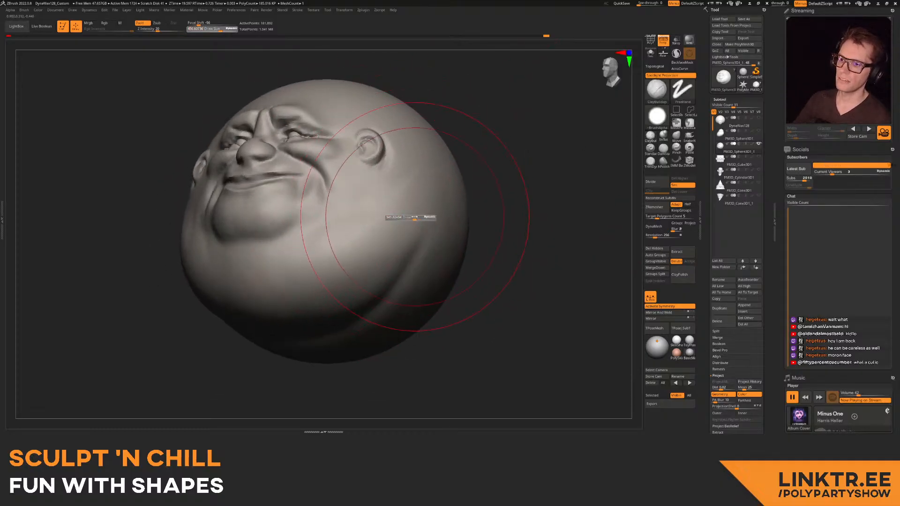
# - Build up and smooth the lower side of the round head behind the cheek with large ClayBuildup strokes
pyautogui.moveTo(401, 214); pyautogui.dragTo(403, 214)
pyautogui.moveTo(402, 200)
pyautogui.mouseDown()
pyautogui.moveTo(382, 217)
pyautogui.moveTo(381, 295)
pyautogui.mouseUp()
pyautogui.moveTo(432, 201); pyautogui.dragTo(391, 296)
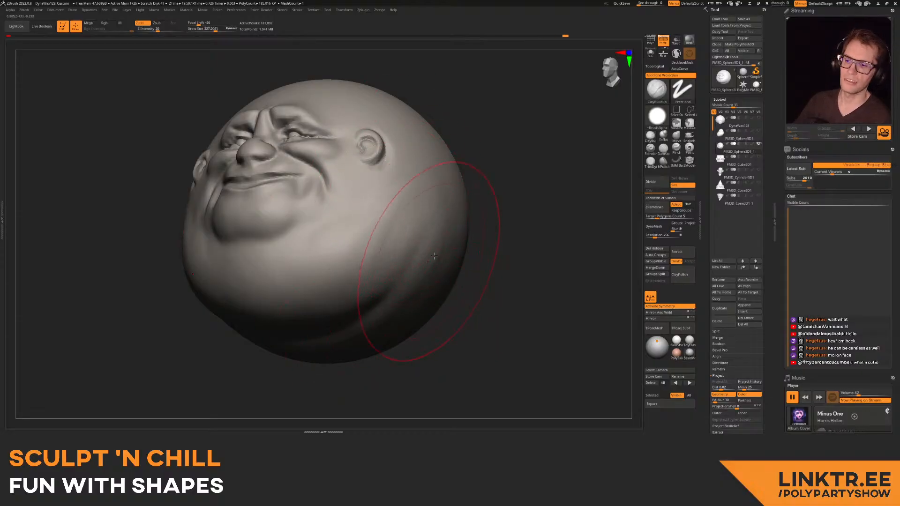
pyautogui.press('shift')
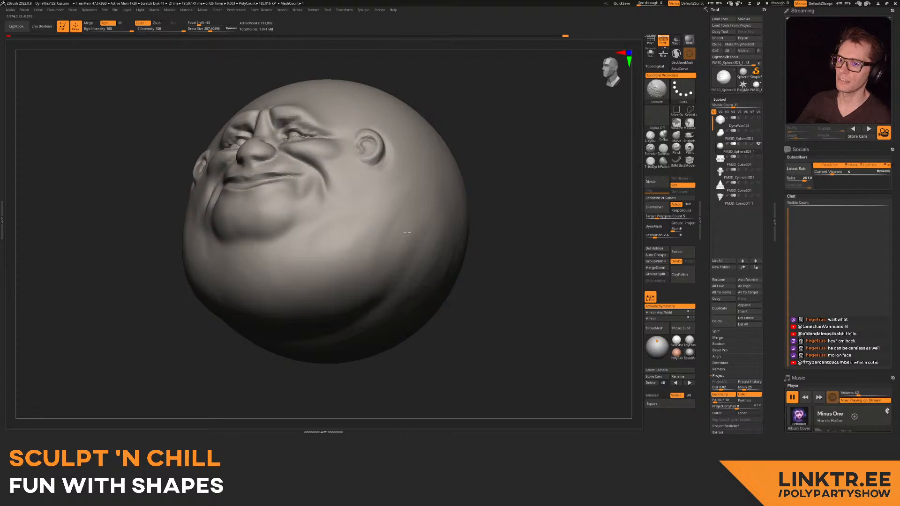
pyautogui.keyDown('ctrl'); pyautogui.moveTo(395, 259); pyautogui.dragTo(343, 242, button='right'); pyautogui.keyUp('ctrl')
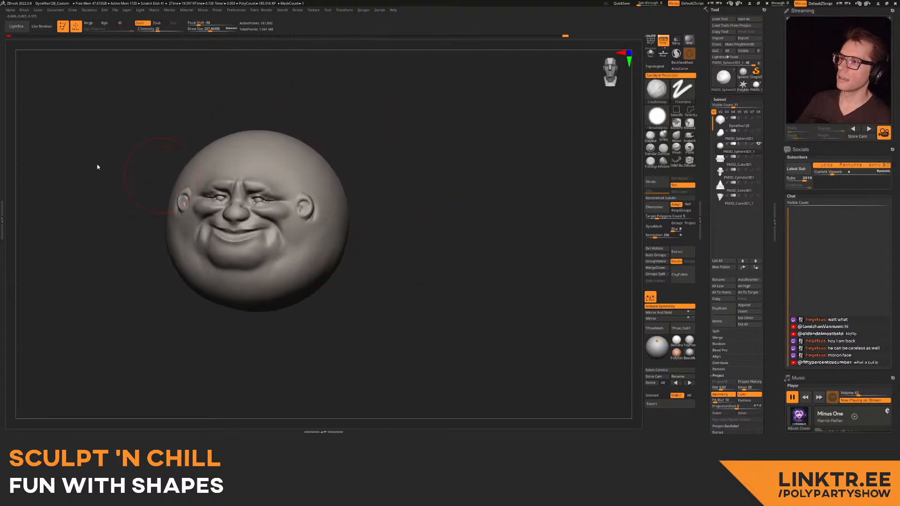
# - Turn the smiling sphere head to a small frontal view and snapshot it in the upper corner of the canvas
pyautogui.moveTo(98, 167); pyautogui.dragTo(319, 131, button='right')
pyautogui.keyDown('alt'); pyautogui.moveTo(431, 177); pyautogui.dragTo(349, 148, button='right'); pyautogui.keyUp('alt')
pyautogui.moveTo(349, 147); pyautogui.dragTo(299, 165, button='right')
pyautogui.moveTo(298, 165)
pyautogui.mouseDown(button='right')
pyautogui.moveTo(294, 153)
pyautogui.moveTo(291, 163)
pyautogui.moveTo(408, 159)
pyautogui.moveTo(422, 149)
pyautogui.mouseUp(button='right')
pyautogui.hotkey('shift', 's')
# - Snapshot the DynaWax128 head and the cube head beside the sphere head to continue the row
pyautogui.click(724, 123)
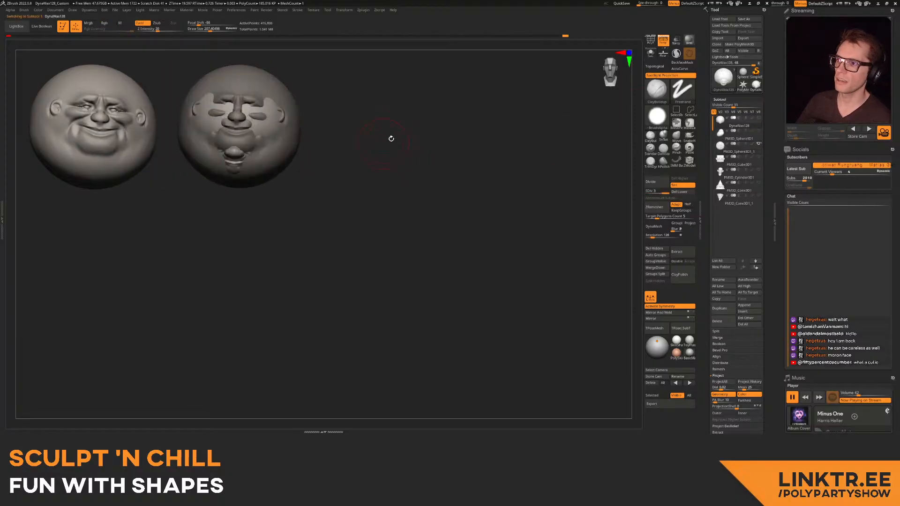
pyautogui.moveTo(361, 144)
pyautogui.mouseDown(button='right')
pyautogui.moveTo(394, 171)
pyautogui.moveTo(384, 167)
pyautogui.moveTo(361, 187)
pyautogui.moveTo(355, 160)
pyautogui.moveTo(370, 156)
pyautogui.moveTo(375, 177)
pyautogui.moveTo(362, 169)
pyautogui.moveTo(539, 150)
pyautogui.moveTo(492, 190)
pyautogui.moveTo(500, 169)
pyautogui.moveTo(520, 169)
pyautogui.moveTo(508, 177)
pyautogui.moveTo(524, 170)
pyautogui.moveTo(479, 172)
pyautogui.moveTo(489, 180)
pyautogui.moveTo(505, 165)
pyautogui.moveTo(589, 171)
pyautogui.moveTo(586, 188)
pyautogui.mouseUp(button='right')
pyautogui.click(720, 159)
pyautogui.hotkey('shift', 's')
pyautogui.moveTo(586, 188); pyautogui.dragTo(413, 300, button='right')
# - Snapshot the long-nosed cylinder head in three-quarter view at the end of the row
pyautogui.click(720, 176)
pyautogui.hotkey('shift', 's')
pyautogui.moveTo(413, 300); pyautogui.dragTo(404, 275, button='right')
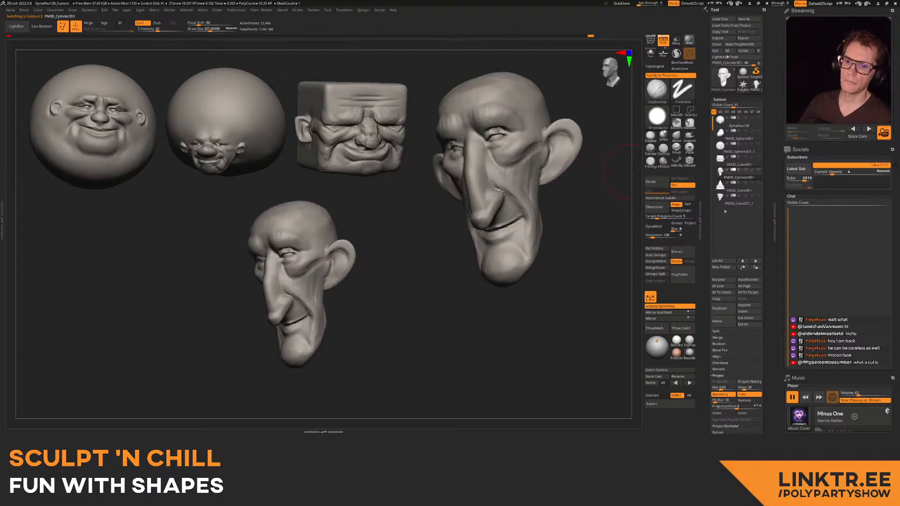
# - Snapshot the cone head below the row and show the inverted cone head beside it in three-quarter view
pyautogui.click(720, 189)
pyautogui.keyDown('alt'); pyautogui.moveTo(415, 233); pyautogui.dragTo(406, 218, button='right'); pyautogui.keyUp('alt')
pyautogui.keyDown('shift'); pyautogui.moveTo(406, 218); pyautogui.dragTo(417, 225, button='right'); pyautogui.keyUp('shift')
pyautogui.keyDown('alt'); pyautogui.moveTo(382, 256); pyautogui.dragTo(281, 247, button='right'); pyautogui.keyUp('alt')
pyautogui.moveTo(327, 228)
pyautogui.keyDown('alt'); pyautogui.mouseDown(button='right')
pyautogui.moveTo(291, 247)
pyautogui.moveTo(411, 228)
pyautogui.moveTo(406, 243)
pyautogui.mouseUp(button='right'); pyautogui.keyUp('alt')
pyautogui.hotkey('shift', 's')
pyautogui.click(716, 205)
pyautogui.moveTo(379, 245); pyautogui.dragTo(426, 263, button='right')
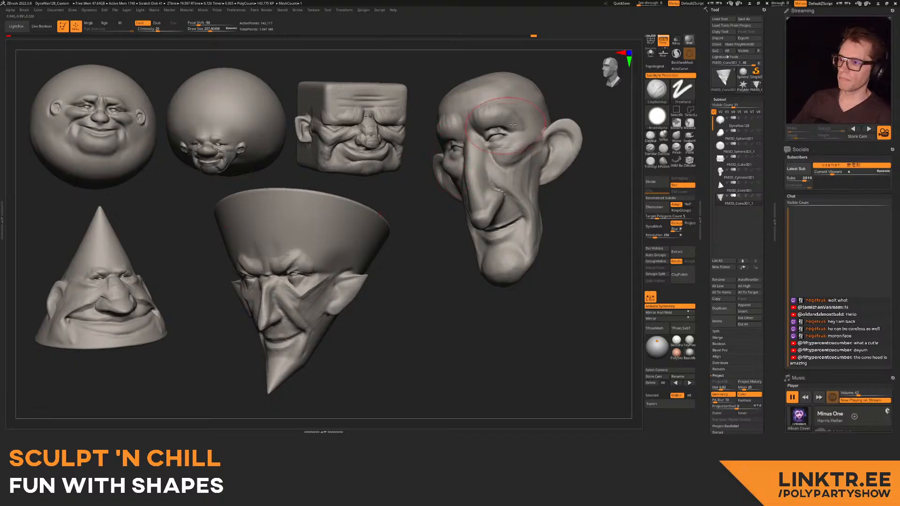
# - Delete the unfinished PM3D_Sphere3D subtool
pyautogui.click(722, 121)
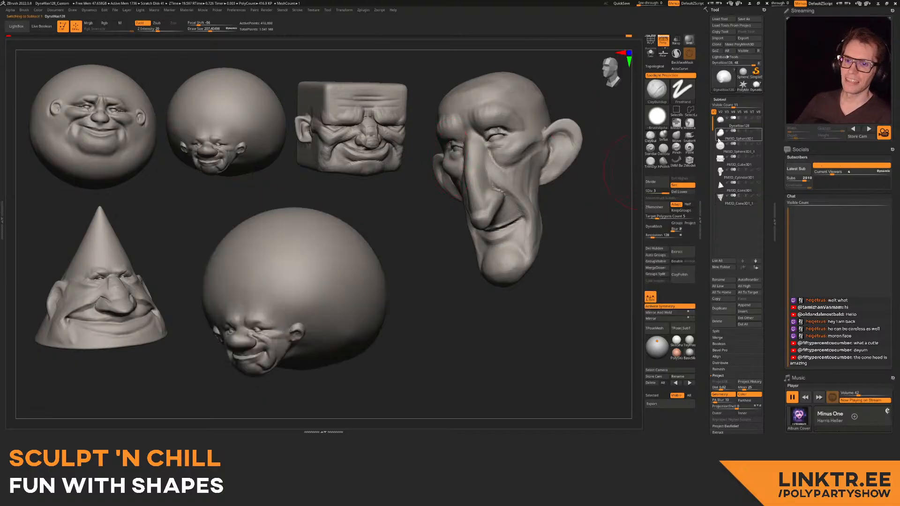
pyautogui.click(720, 137)
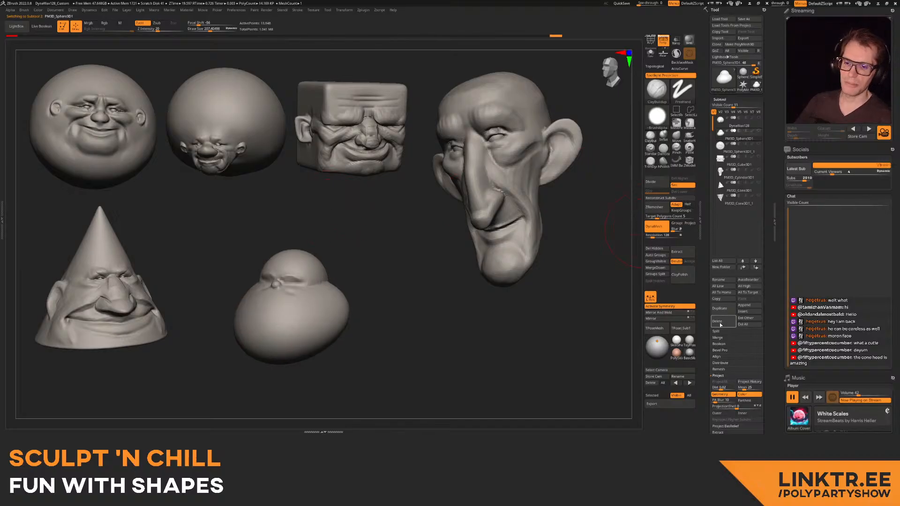
pyautogui.click(722, 323)
pyautogui.click(666, 334)
# - Turn the smiling sphere head to a side view and clear the snapshots from the canvas
pyautogui.moveTo(362, 220); pyautogui.dragTo(397, 216)
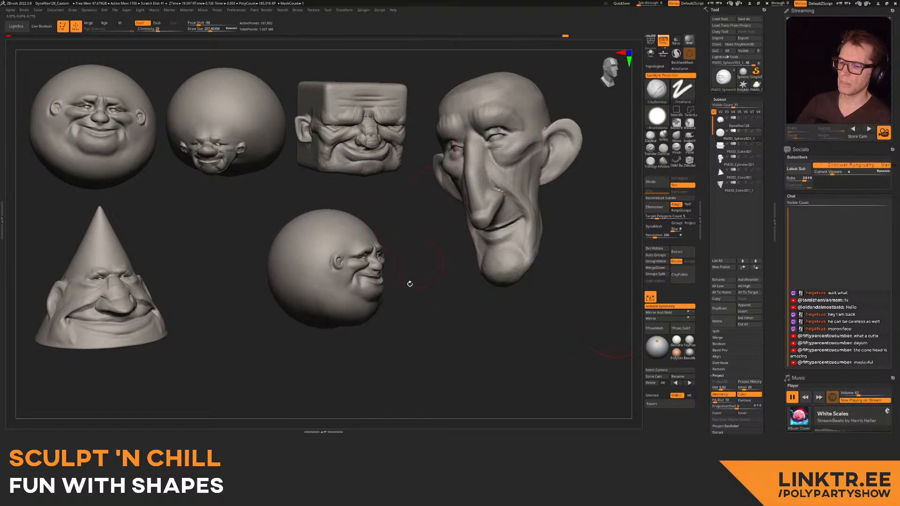
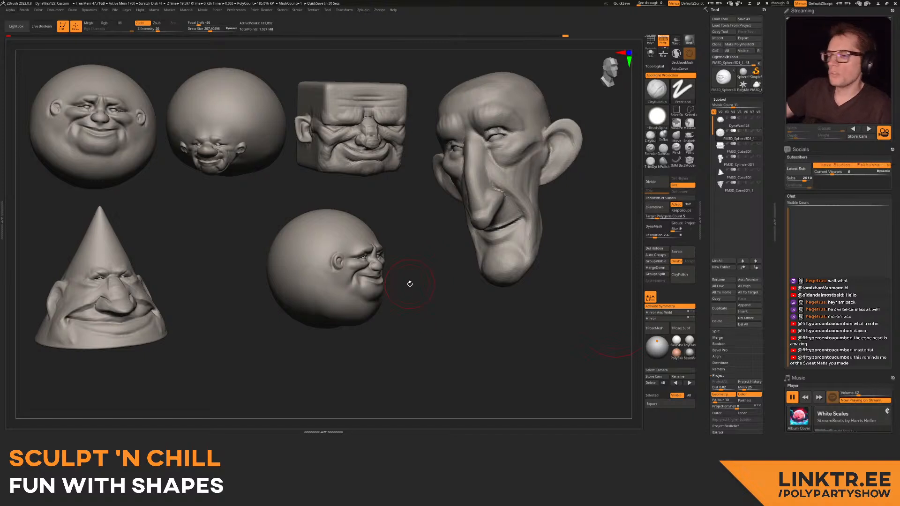
pyautogui.moveTo(370, 170)
pyautogui.mouseDown(button='right')
pyautogui.moveTo(331, 213)
pyautogui.moveTo(362, 199)
pyautogui.moveTo(391, 211)
pyautogui.moveTo(376, 175)
pyautogui.moveTo(404, 180)
pyautogui.moveTo(356, 222)
pyautogui.moveTo(351, 190)
pyautogui.moveTo(498, 158)
pyautogui.mouseUp(button='right')
pyautogui.hotkey('ctrl', 'n')
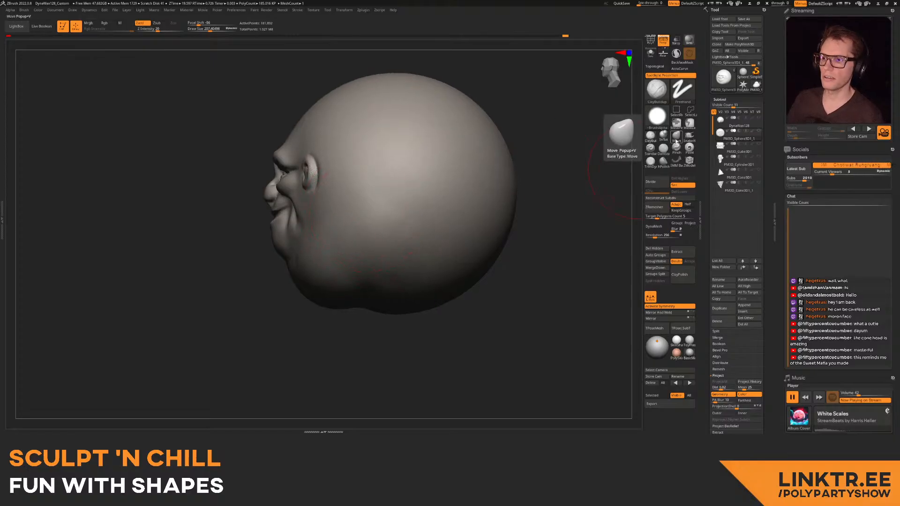
# - Mask a rectangular area at the lower back of the sphere head and invert the mask
pyautogui.keyDown('ctrl'); pyautogui.moveTo(443, 262); pyautogui.dragTo(436, 201, button='right'); pyautogui.keyUp('ctrl')
pyautogui.keyDown('ctrl'); pyautogui.moveTo(520, 299); pyautogui.dragTo(366, 196); pyautogui.keyUp('ctrl')
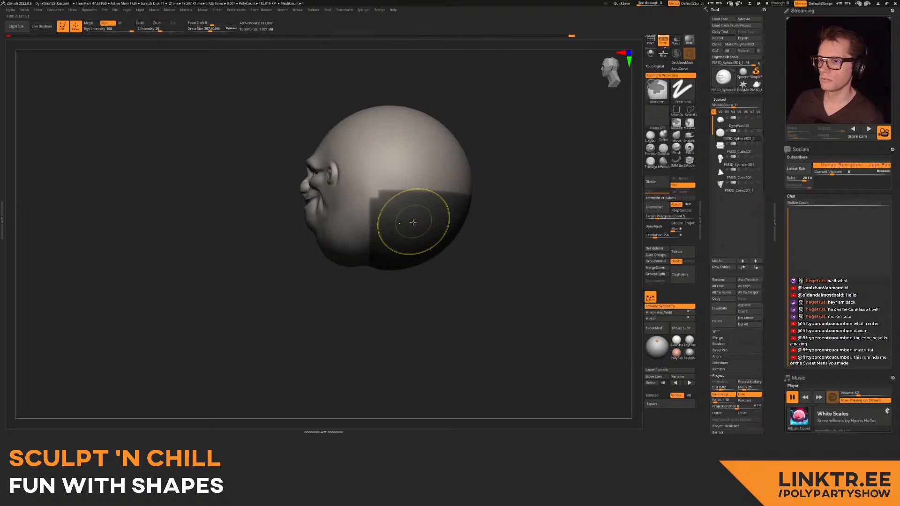
pyautogui.keyDown('ctrl'); pyautogui.click(491, 236); pyautogui.keyUp('ctrl')
# - Push the unmasked lower back of the head inward and upward with the Move brush to form a step
pyautogui.press('w')
pyautogui.moveTo(508, 155); pyautogui.dragTo(460, 162, button='right')
pyautogui.press('q')
pyautogui.press('b')
pyautogui.press('m')
pyautogui.press('v')
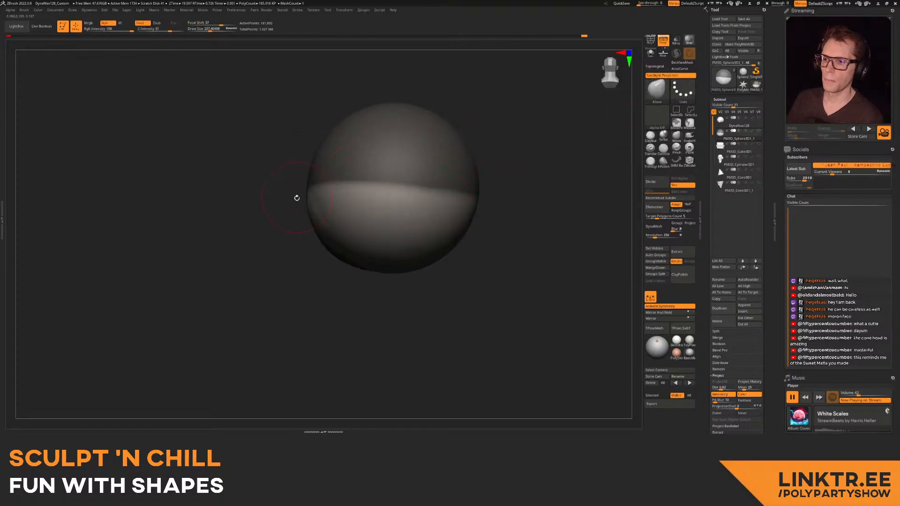
pyautogui.moveTo(311, 201); pyautogui.dragTo(331, 202)
pyautogui.moveTo(331, 204); pyautogui.dragTo(366, 232, button='right')
pyautogui.press('s')
pyautogui.click(320, 256)
pyautogui.moveTo(338, 249); pyautogui.dragTo(315, 251)
pyautogui.press('s')
pyautogui.click(320, 241)
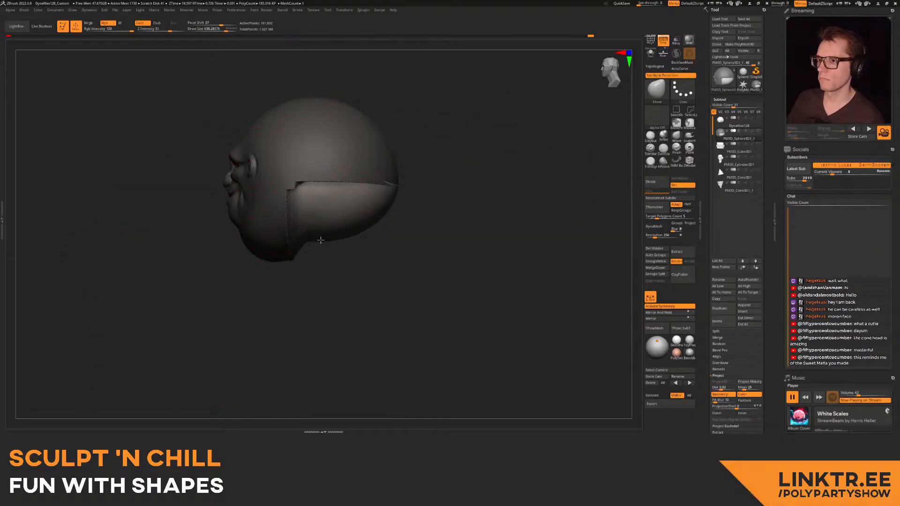
# - Invert the mask, adjust the head along the step, clear the mask and smooth the seam edge
pyautogui.keyDown('ctrl'); pyautogui.click(393, 241); pyautogui.keyUp('ctrl')
pyautogui.moveTo(341, 253); pyautogui.dragTo(344, 243, button='right')
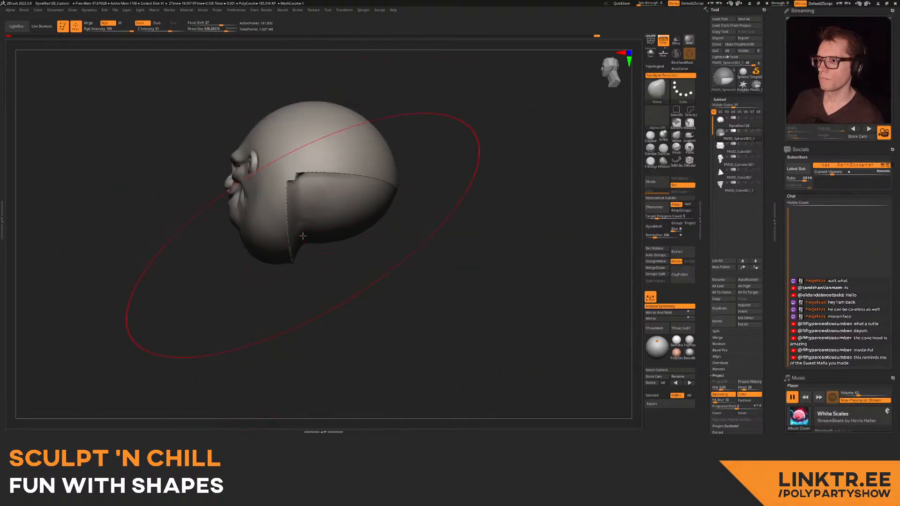
pyautogui.moveTo(267, 232); pyautogui.dragTo(299, 222, button='right')
pyautogui.press('s')
pyautogui.click(290, 222)
pyautogui.keyDown('ctrl'); pyautogui.moveTo(403, 253); pyautogui.dragTo(417, 267); pyautogui.keyUp('ctrl')
pyautogui.moveTo(338, 220); pyautogui.dragTo(304, 199, button='right')
pyautogui.press('s')
pyautogui.click(298, 197)
pyautogui.keyDown('shift'); pyautogui.moveTo(340, 164); pyautogui.dragTo(309, 196); pyautogui.keyUp('shift')
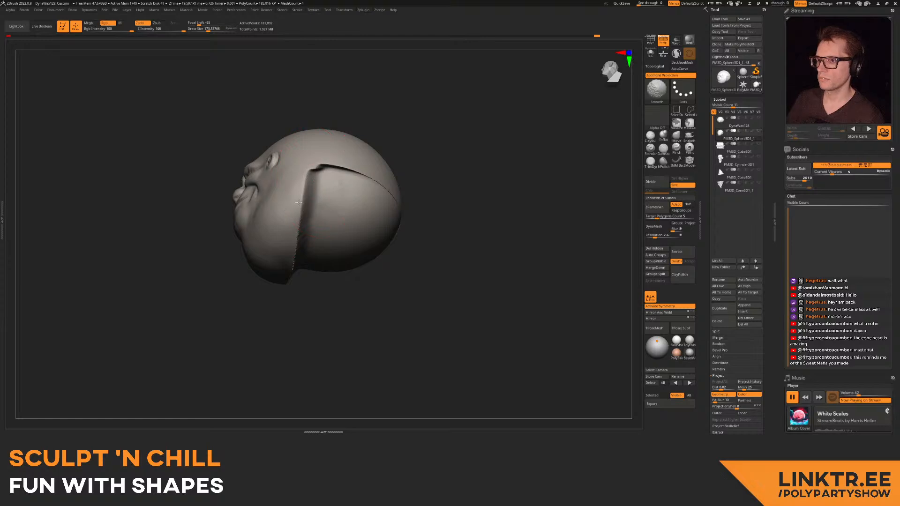
# - Mask around the lower back bulge, invert the mask and pull the bulge down below the jaw with the Move brush
pyautogui.moveTo(353, 214)
pyautogui.mouseDown(button='right')
pyautogui.moveTo(365, 235)
pyautogui.moveTo(368, 225)
pyautogui.moveTo(347, 227)
pyautogui.moveTo(343, 199)
pyautogui.mouseUp(button='right')
pyautogui.moveTo(319, 217)
pyautogui.keyDown('ctrl'); pyautogui.mouseDown()
pyautogui.moveTo(346, 169)
pyautogui.moveTo(376, 209)
pyautogui.moveTo(350, 225)
pyautogui.mouseUp(); pyautogui.keyUp('ctrl')
pyautogui.keyDown('ctrl'); pyautogui.click(480, 173); pyautogui.keyUp('ctrl')
pyautogui.moveTo(480, 174)
pyautogui.mouseDown(button='right')
pyautogui.moveTo(411, 209)
pyautogui.moveTo(390, 181)
pyautogui.moveTo(346, 195)
pyautogui.mouseUp(button='right')
pyautogui.press('s')
pyautogui.moveTo(345, 195)
pyautogui.mouseDown()
pyautogui.moveTo(364, 195)
pyautogui.moveTo(353, 249)
pyautogui.moveTo(330, 244)
pyautogui.mouseUp()
pyautogui.moveTo(324, 235); pyautogui.dragTo(366, 211, button='right')
# - Pull the back and underside of the lower bulge outward with the Move brush
pyautogui.press('s')
pyautogui.moveTo(365, 211); pyautogui.dragTo(387, 205)
pyautogui.moveTo(388, 205)
pyautogui.mouseDown(button='right')
pyautogui.moveTo(363, 203)
pyautogui.moveTo(339, 229)
pyautogui.mouseUp(button='right')
pyautogui.press('s')
pyautogui.moveTo(339, 229); pyautogui.dragTo(322, 247)
pyautogui.press('s')
pyautogui.moveTo(397, 214)
pyautogui.mouseDown()
pyautogui.moveTo(389, 214)
pyautogui.moveTo(409, 202)
pyautogui.moveTo(469, 201)
pyautogui.mouseUp()
# - Refine the bulge's back contour with Move brush strokes of varying size
pyautogui.moveTo(400, 204); pyautogui.dragTo(370, 209, button='right')
pyautogui.press('s')
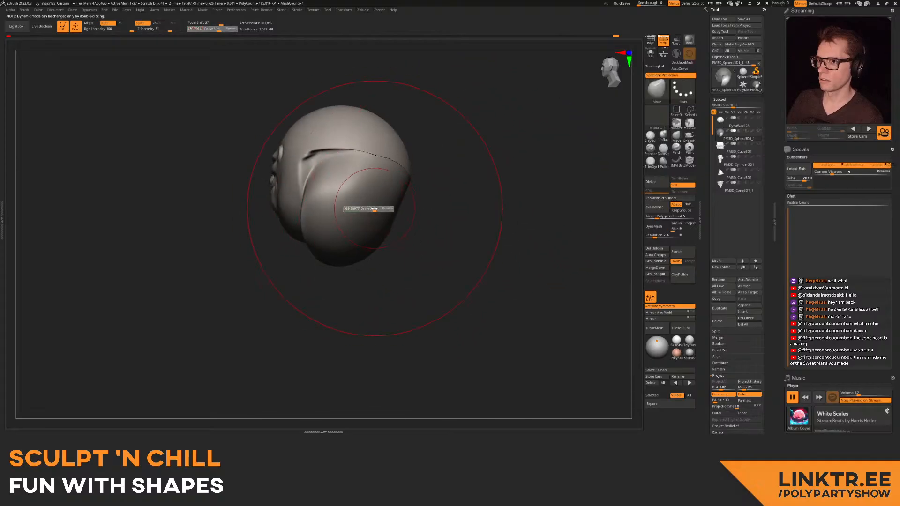
pyautogui.moveTo(369, 209); pyautogui.dragTo(367, 209)
pyautogui.moveTo(393, 202); pyautogui.dragTo(405, 202)
pyautogui.moveTo(426, 175); pyautogui.dragTo(436, 165, button='right')
pyautogui.moveTo(418, 169); pyautogui.dragTo(409, 166)
pyautogui.press('s')
pyautogui.moveTo(393, 195); pyautogui.dragTo(391, 195)
pyautogui.moveTo(397, 206); pyautogui.dragTo(407, 210)
# - Widen the collar-like body on both sides of the head with the Move brush from the front
pyautogui.moveTo(347, 175)
pyautogui.mouseDown(button='right')
pyautogui.moveTo(391, 181)
pyautogui.moveTo(474, 139)
pyautogui.moveTo(470, 148)
pyautogui.mouseUp(button='right')
pyautogui.press('s')
pyautogui.click(244, 180)
pyautogui.moveTo(250, 182); pyautogui.dragTo(243, 179)
pyautogui.moveTo(243, 222)
pyautogui.keyDown('shift'); pyautogui.mouseDown(button='right')
pyautogui.moveTo(253, 230)
pyautogui.moveTo(225, 207)
pyautogui.mouseUp(button='right'); pyautogui.keyUp('shift')
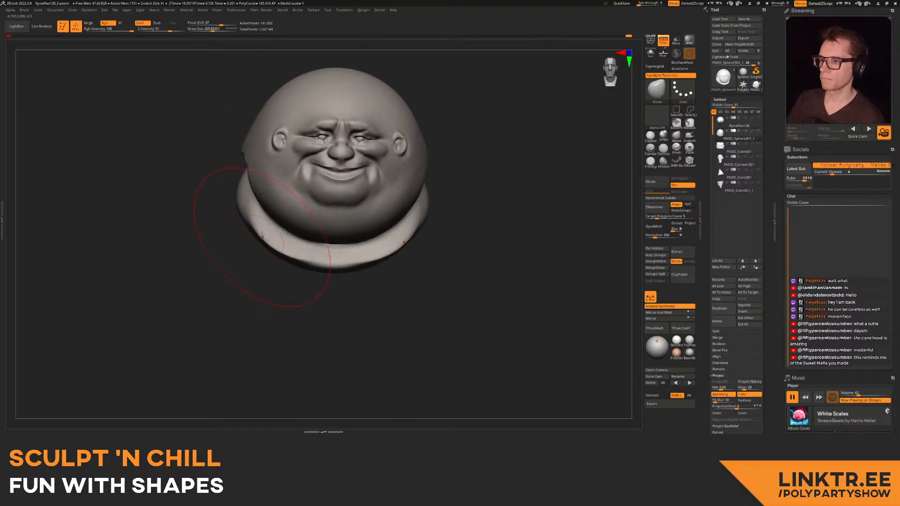
# - Build up a neck fold across the back of the head above the seam with the ClayBuildup brush
pyautogui.moveTo(284, 259)
pyautogui.mouseDown(button='right')
pyautogui.moveTo(328, 235)
pyautogui.moveTo(603, 137)
pyautogui.mouseUp(button='right')
pyautogui.click(651, 137)
pyautogui.moveTo(553, 207); pyautogui.dragTo(469, 192, button='right')
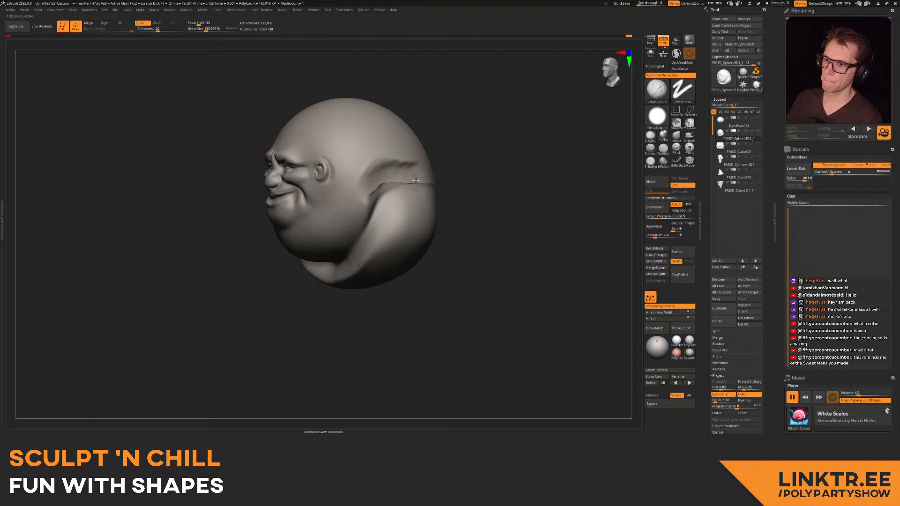
pyautogui.moveTo(452, 180); pyautogui.dragTo(405, 180, button='right')
pyautogui.moveTo(389, 171)
pyautogui.mouseDown()
pyautogui.moveTo(415, 161)
pyautogui.moveTo(393, 162)
pyautogui.moveTo(450, 171)
pyautogui.mouseUp()
pyautogui.keyDown('alt'); pyautogui.moveTo(503, 147); pyautogui.dragTo(414, 168, button='right'); pyautogui.keyUp('alt')
# - Carve a crease along the neck fold at the back of the head with the DamStandard brush
pyautogui.click(663, 149)
pyautogui.moveTo(415, 168); pyautogui.dragTo(375, 171, button='right')
pyautogui.press('s')
pyautogui.click(325, 190)
pyautogui.moveTo(348, 200); pyautogui.dragTo(450, 184)
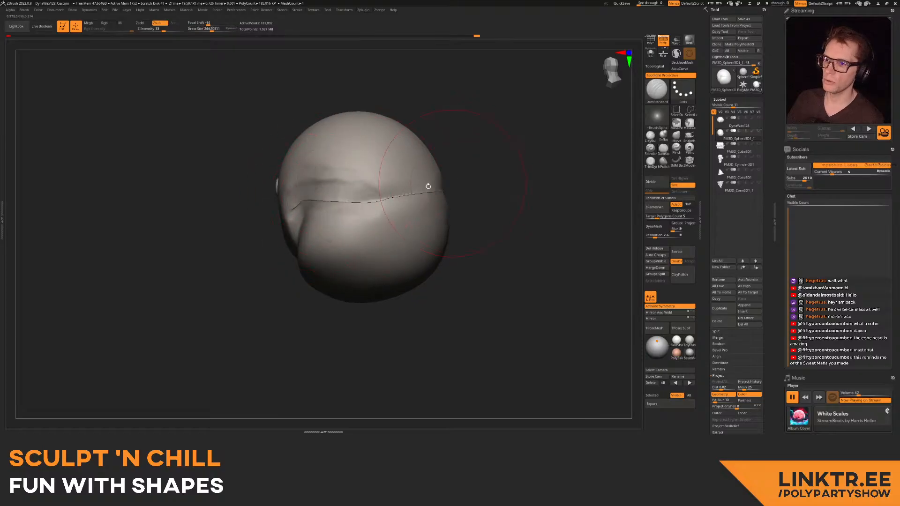
pyautogui.moveTo(491, 178); pyautogui.dragTo(491, 185, button='right')
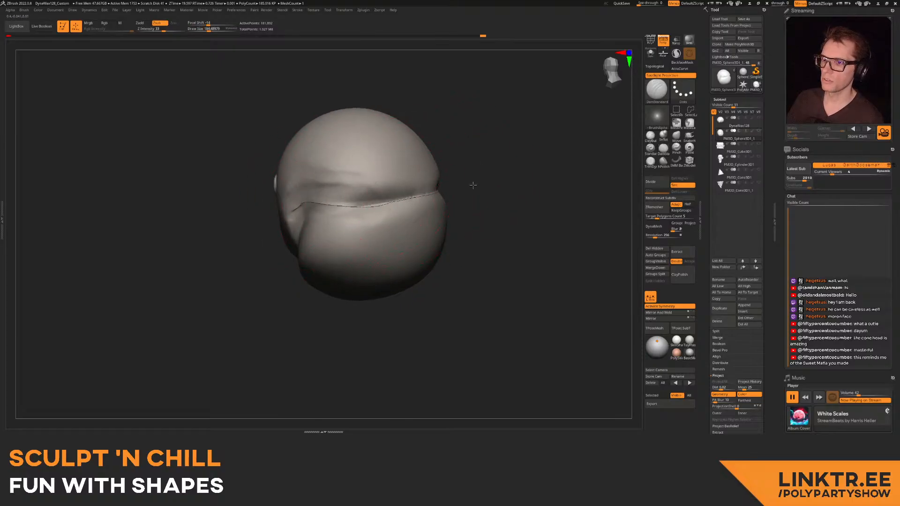
pyautogui.moveTo(356, 160)
pyautogui.mouseDown(button='right')
pyautogui.moveTo(412, 173)
pyautogui.moveTo(332, 198)
pyautogui.mouseUp(button='right')
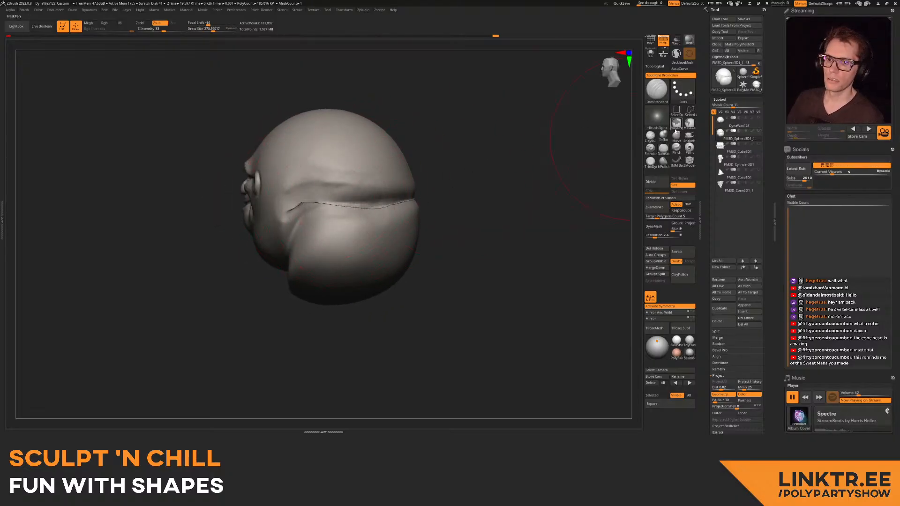
# - Smooth the surface around the crease at the back of the neck
pyautogui.click(652, 136)
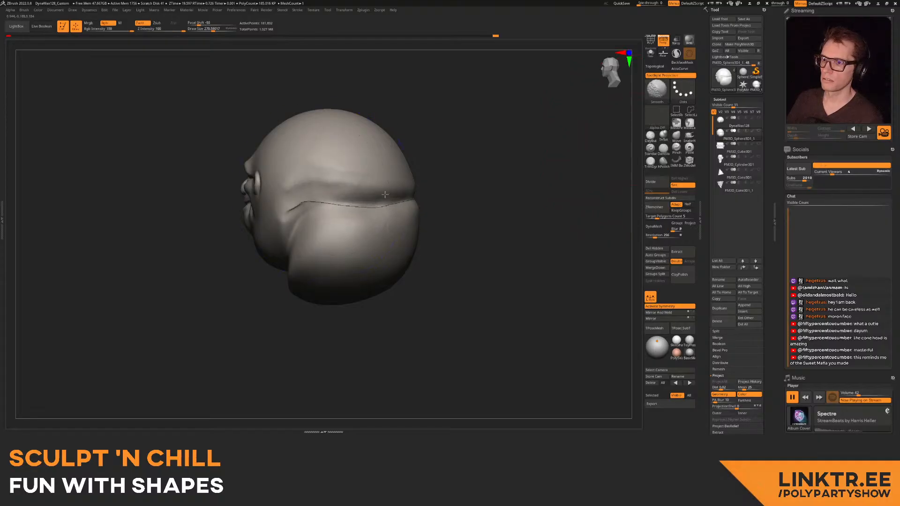
pyautogui.keyDown('shift'); pyautogui.moveTo(305, 219); pyautogui.dragTo(366, 207); pyautogui.keyUp('shift')
pyautogui.moveTo(356, 213)
pyautogui.mouseDown(button='right')
pyautogui.moveTo(385, 209)
pyautogui.moveTo(356, 187)
pyautogui.mouseUp(button='right')
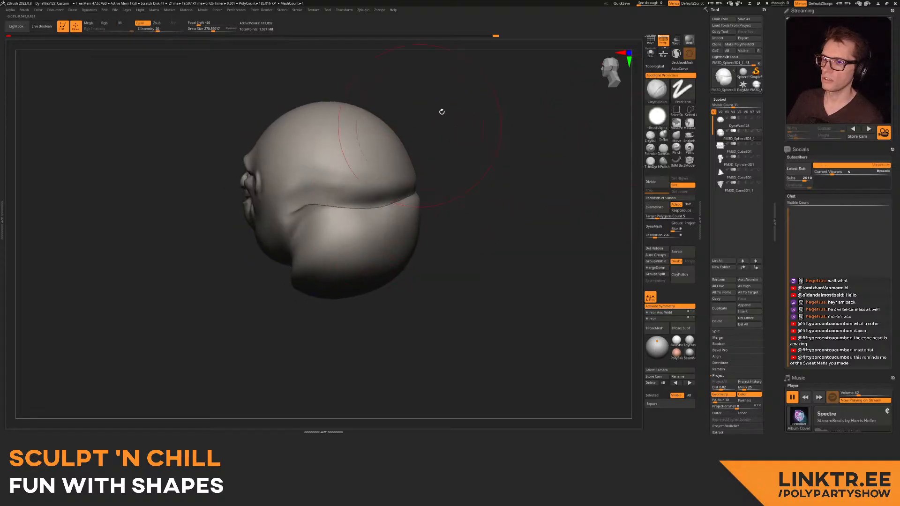
# - Nudge the neck crease and the front of the collar into shape with the Move brush
pyautogui.click(674, 137)
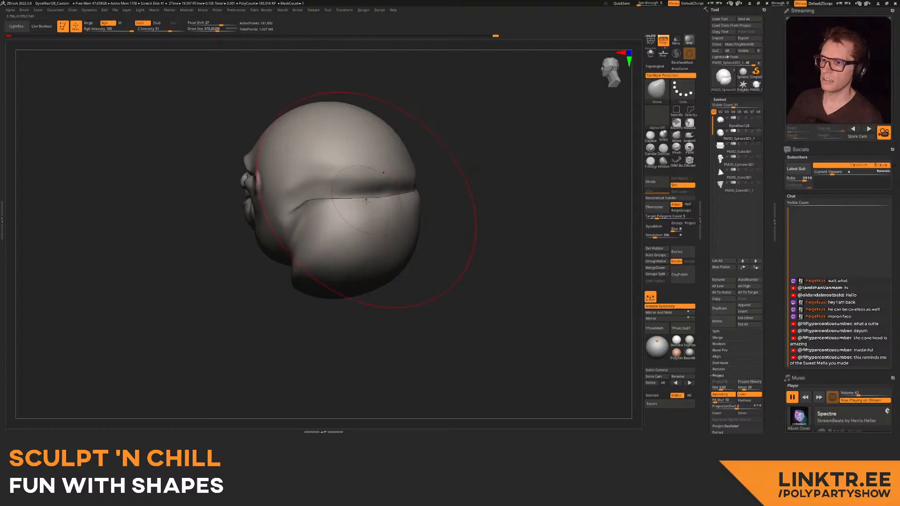
pyautogui.moveTo(338, 197)
pyautogui.mouseDown(button='right')
pyautogui.moveTo(371, 187)
pyautogui.moveTo(356, 185)
pyautogui.moveTo(365, 192)
pyautogui.moveTo(305, 228)
pyautogui.mouseUp(button='right')
pyautogui.press('s')
pyautogui.moveTo(283, 264); pyautogui.dragTo(289, 263)
pyautogui.moveTo(304, 265); pyautogui.dragTo(307, 276)
pyautogui.press('s')
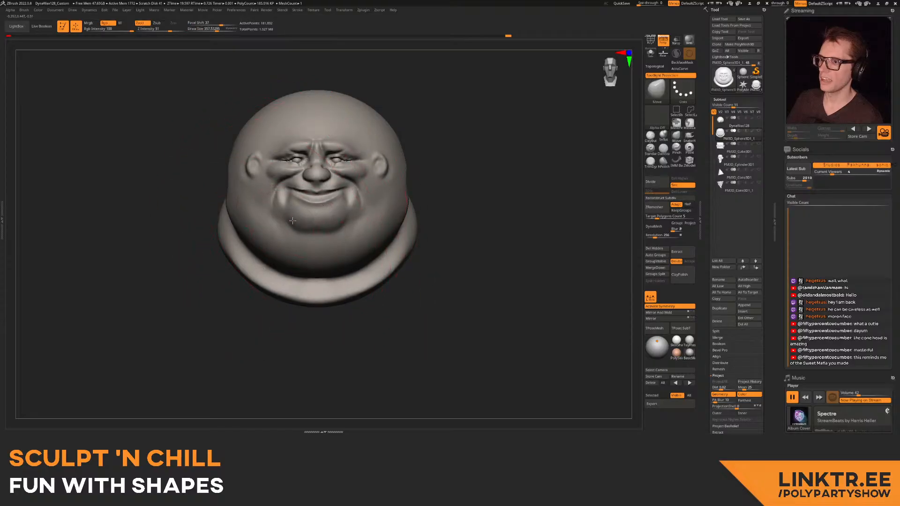
# - Push the chin, cheeks and temples inward with the Move brush and undo the last adjustment
pyautogui.moveTo(292, 222); pyautogui.dragTo(294, 214)
pyautogui.moveTo(256, 180); pyautogui.dragTo(280, 151)
pyautogui.press('s')
pyautogui.moveTo(280, 154)
pyautogui.mouseDown(button='right')
pyautogui.moveTo(331, 174)
pyautogui.moveTo(290, 180)
pyautogui.moveTo(330, 177)
pyautogui.moveTo(320, 189)
pyautogui.mouseUp(button='right')
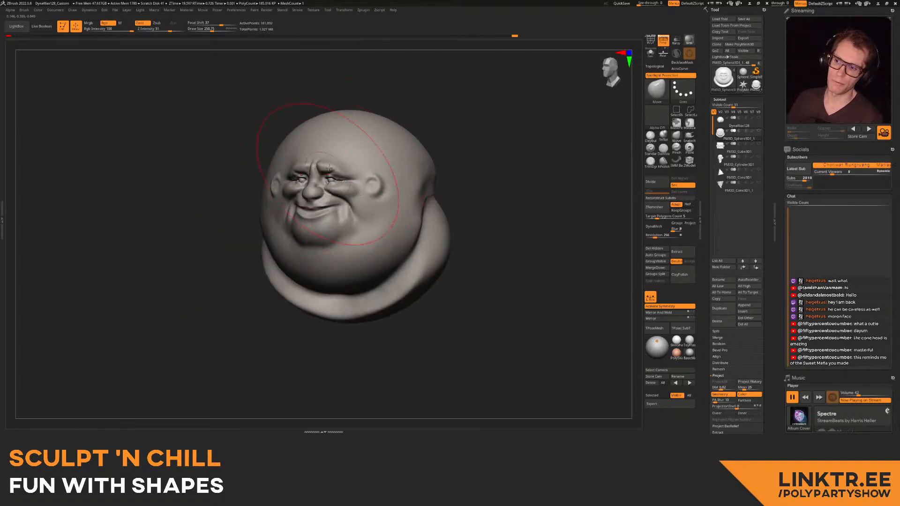
pyautogui.moveTo(348, 195); pyautogui.dragTo(372, 187, button='right')
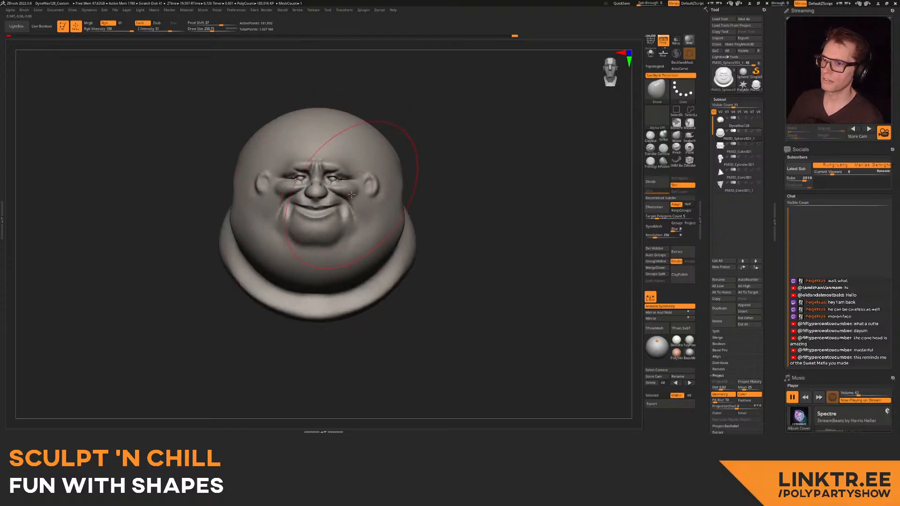
pyautogui.hotkey('ctrl', 'z')
pyautogui.hotkey('ctrl', 'shift')
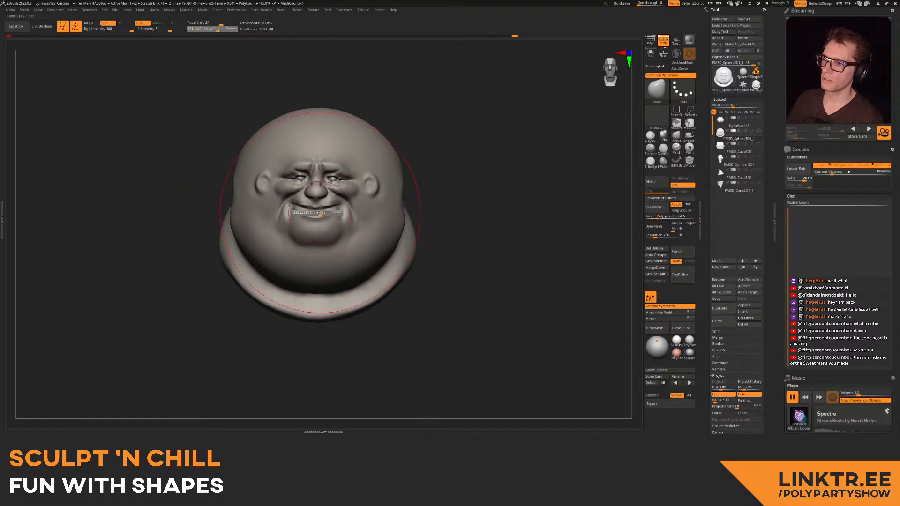
# - Mask the facial features with a blurred edge and invert the mask so that only the face is editable
pyautogui.press('ctrl')
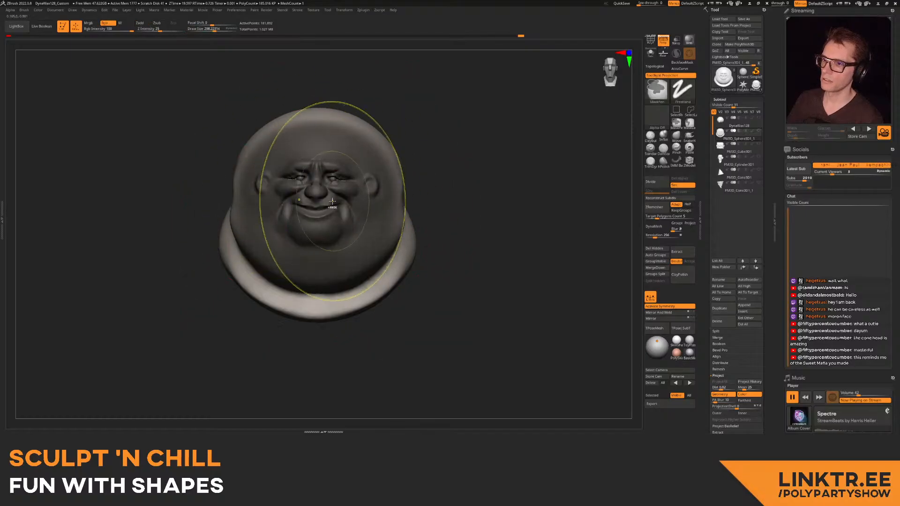
pyautogui.keyDown('ctrl'); pyautogui.click(397, 181); pyautogui.keyUp('ctrl')
pyautogui.press('ctrl')
pyautogui.moveTo(298, 187)
pyautogui.keyDown('ctrl'); pyautogui.mouseDown()
pyautogui.moveTo(272, 169)
pyautogui.moveTo(322, 154)
pyautogui.mouseUp(); pyautogui.keyUp('ctrl')
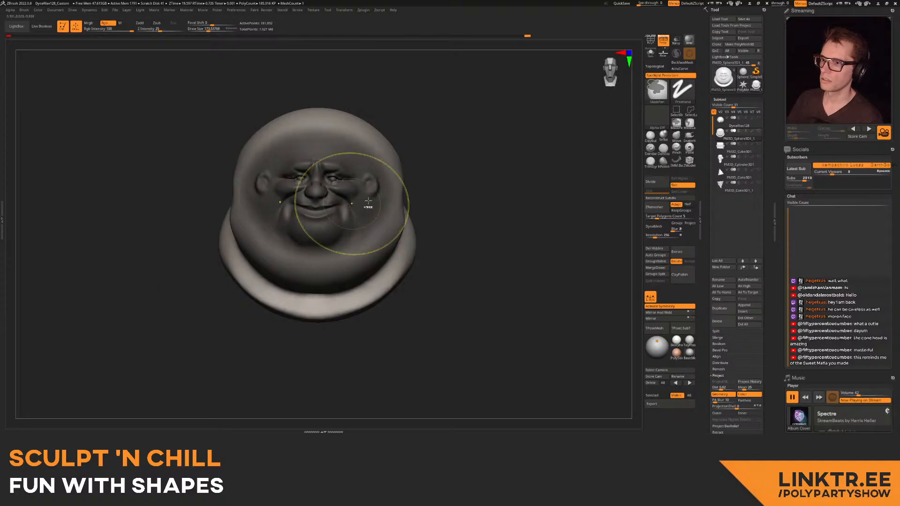
pyautogui.keyDown('ctrl'); pyautogui.click(442, 194); pyautogui.keyUp('ctrl')
# - Move the unmasked face upward and forward on the head with the transform gizmo
pyautogui.press('w')
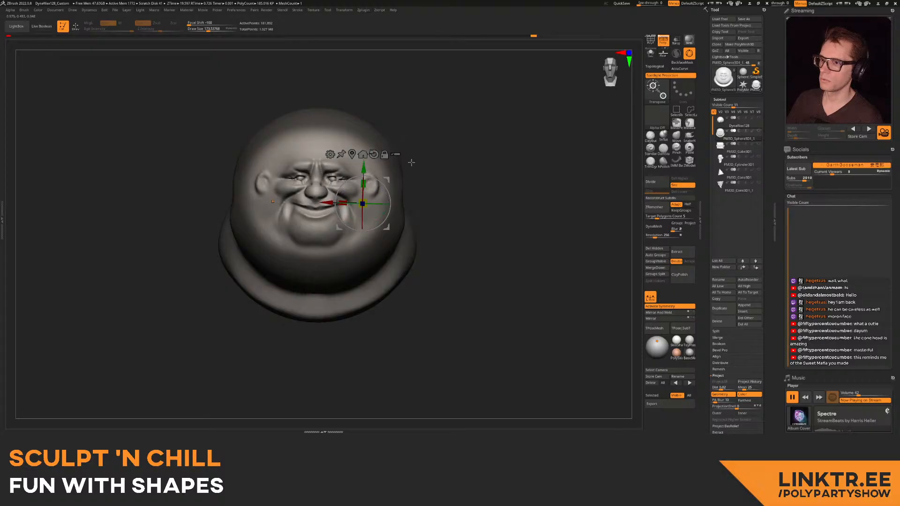
pyautogui.moveTo(363, 177)
pyautogui.mouseDown()
pyautogui.moveTo(369, 144)
pyautogui.moveTo(420, 155)
pyautogui.mouseUp()
pyautogui.press('q')
pyautogui.moveTo(420, 154)
pyautogui.keyDown('ctrl'); pyautogui.mouseDown(button='right')
pyautogui.moveTo(383, 161)
pyautogui.moveTo(391, 148)
pyautogui.moveTo(398, 170)
pyautogui.moveTo(352, 181)
pyautogui.mouseUp(button='right'); pyautogui.keyUp('ctrl')
pyautogui.press('w')
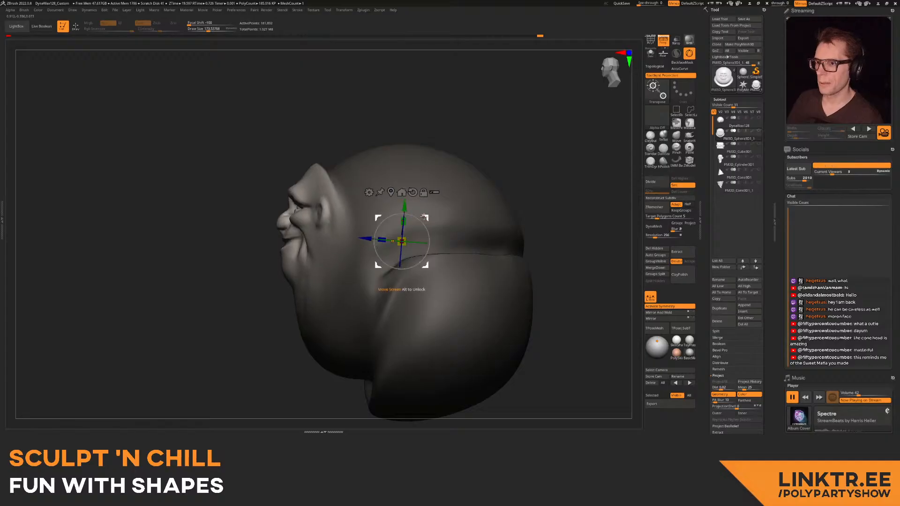
pyautogui.press('q')
# - Adjust the relocated face from the side with the Move brush and inspect it from the front
pyautogui.moveTo(436, 202)
pyautogui.mouseDown(button='right')
pyautogui.moveTo(400, 187)
pyautogui.moveTo(446, 185)
pyautogui.moveTo(418, 170)
pyautogui.moveTo(413, 202)
pyautogui.mouseUp(button='right')
pyautogui.press('s')
pyautogui.press('s')
pyautogui.moveTo(226, 244); pyautogui.dragTo(211, 250)
pyautogui.moveTo(218, 250)
pyautogui.mouseDown(button='right')
pyautogui.moveTo(126, 239)
pyautogui.moveTo(377, 219)
pyautogui.moveTo(366, 182)
pyautogui.mouseUp(button='right')
pyautogui.moveTo(358, 221)
pyautogui.mouseDown(button='right')
pyautogui.moveTo(373, 226)
pyautogui.moveTo(388, 197)
pyautogui.moveTo(420, 223)
pyautogui.moveTo(449, 210)
pyautogui.moveTo(447, 181)
pyautogui.mouseUp(button='right')
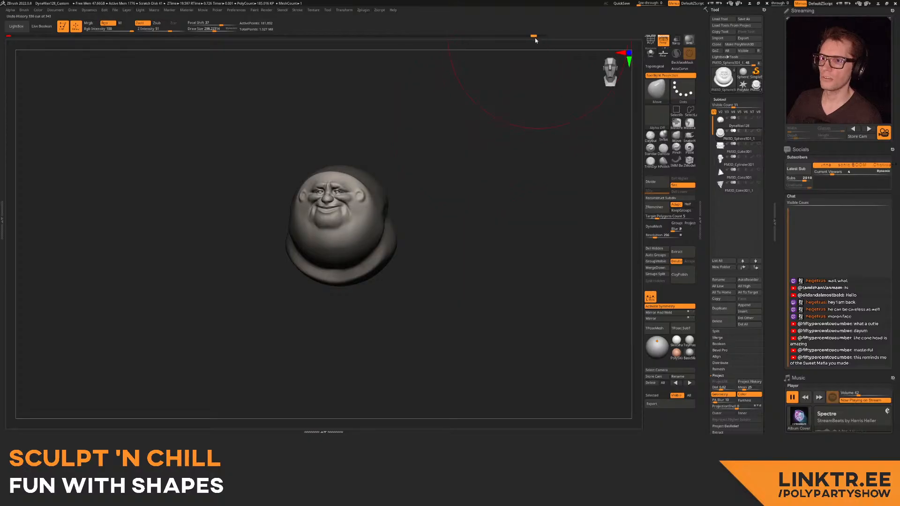
# - Step back through the undo history to the round sphere head without the collar-like body
pyautogui.moveTo(537, 38); pyautogui.dragTo(534, 36)
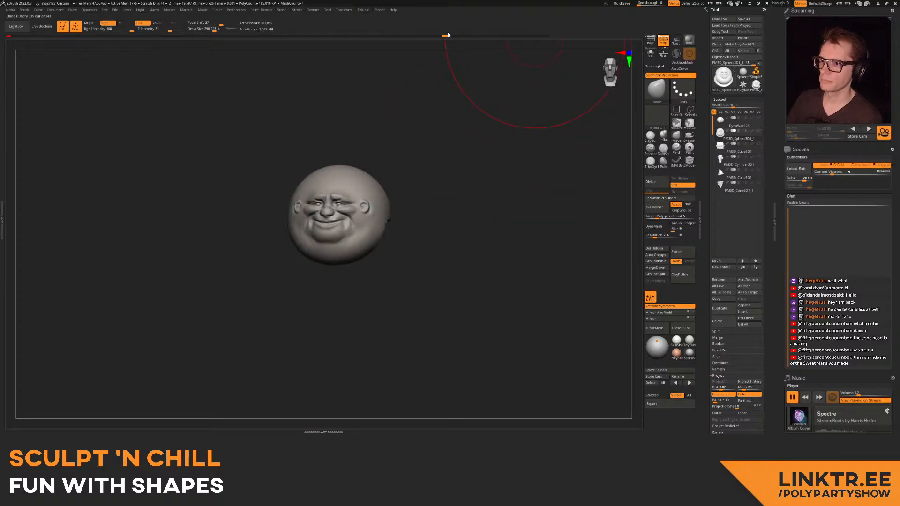
# - Accept removing the later undo entries, mask the facial features and invert the mask so only the face is editable
pyautogui.keyDown('ctrl'); pyautogui.click(394, 172); pyautogui.keyUp('ctrl')
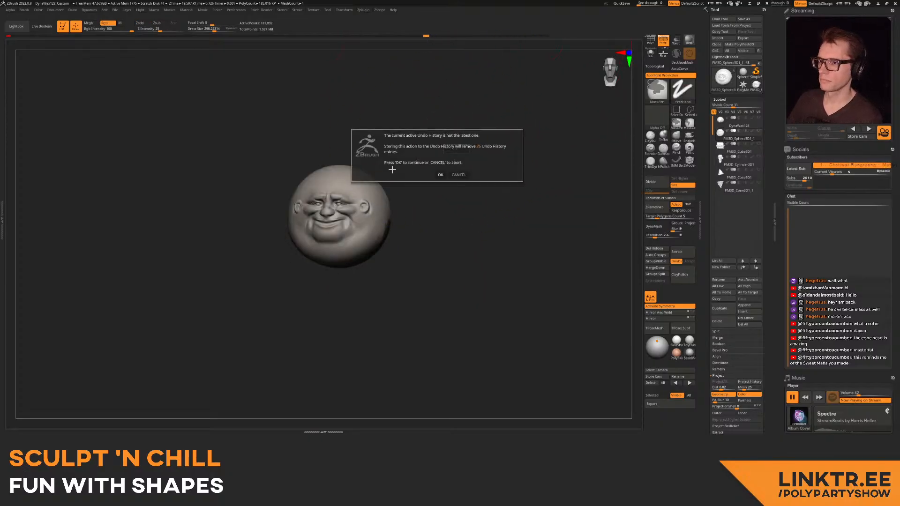
pyautogui.click(439, 175)
pyautogui.moveTo(428, 179)
pyautogui.mouseDown()
pyautogui.moveTo(328, 180)
pyautogui.moveTo(386, 178)
pyautogui.moveTo(379, 198)
pyautogui.mouseUp()
pyautogui.press('[')
pyautogui.moveTo(378, 198)
pyautogui.mouseDown(button='right')
pyautogui.moveTo(334, 203)
pyautogui.moveTo(346, 210)
pyautogui.mouseUp(button='right')
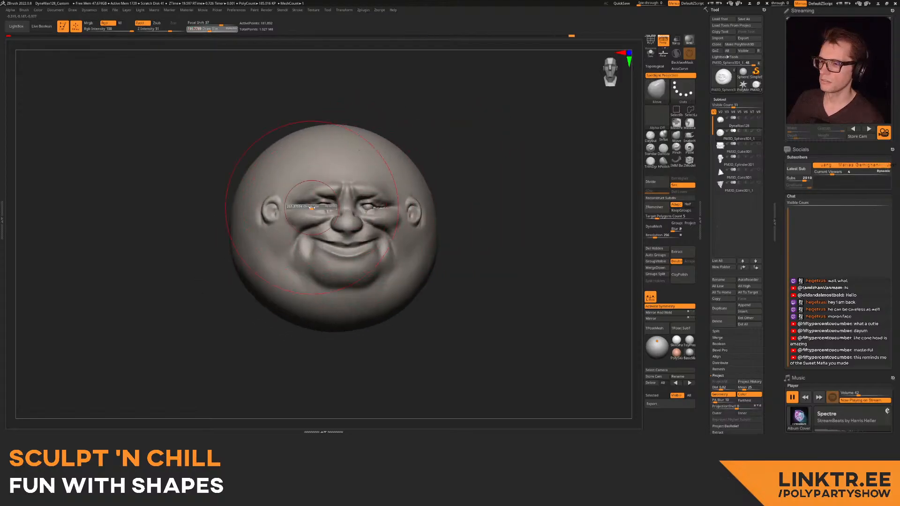
pyautogui.moveTo(291, 197)
pyautogui.keyDown('ctrl'); pyautogui.mouseDown()
pyautogui.moveTo(283, 219)
pyautogui.moveTo(335, 229)
pyautogui.mouseUp(); pyautogui.keyUp('ctrl')
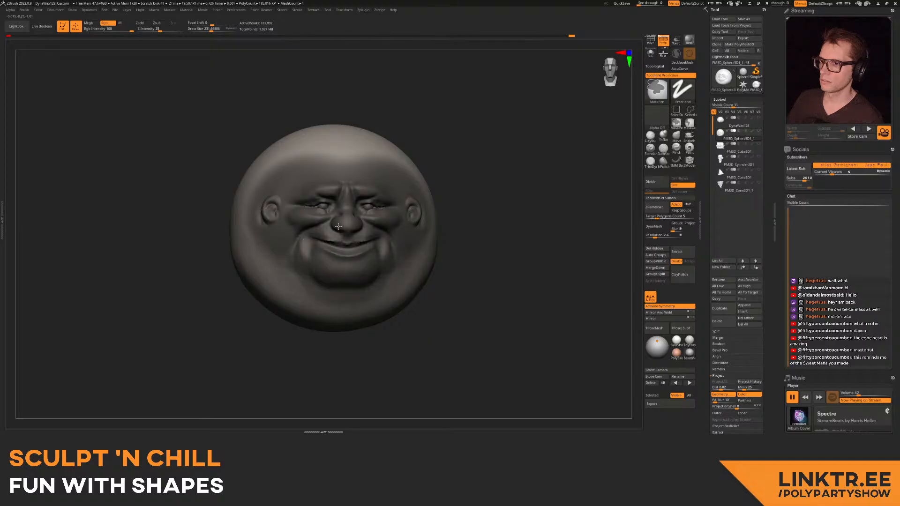
pyautogui.keyDown('ctrl'); pyautogui.click(481, 211); pyautogui.keyUp('ctrl')
# - Centre the transform gizmo on the unmasked face and reposition the face on the sphere, checking its profile
pyautogui.press('w')
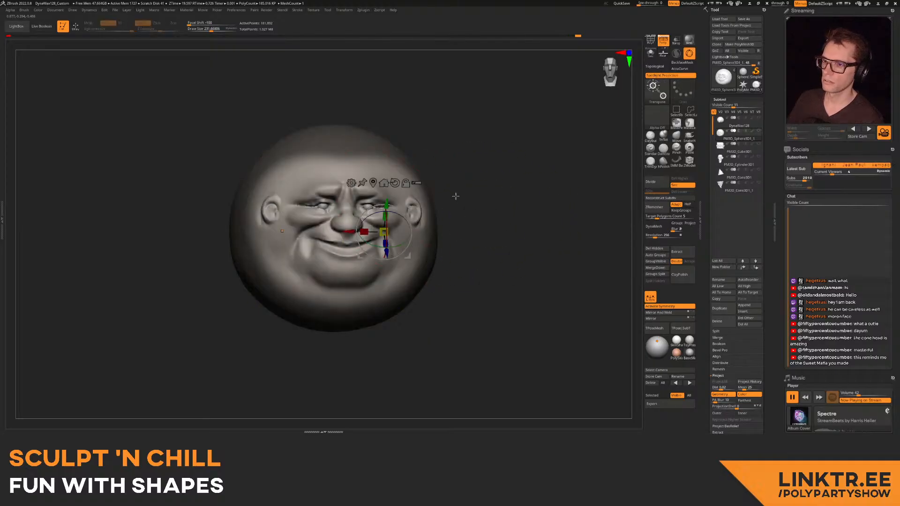
pyautogui.keyDown('alt'); pyautogui.click(374, 182); pyautogui.keyUp('alt')
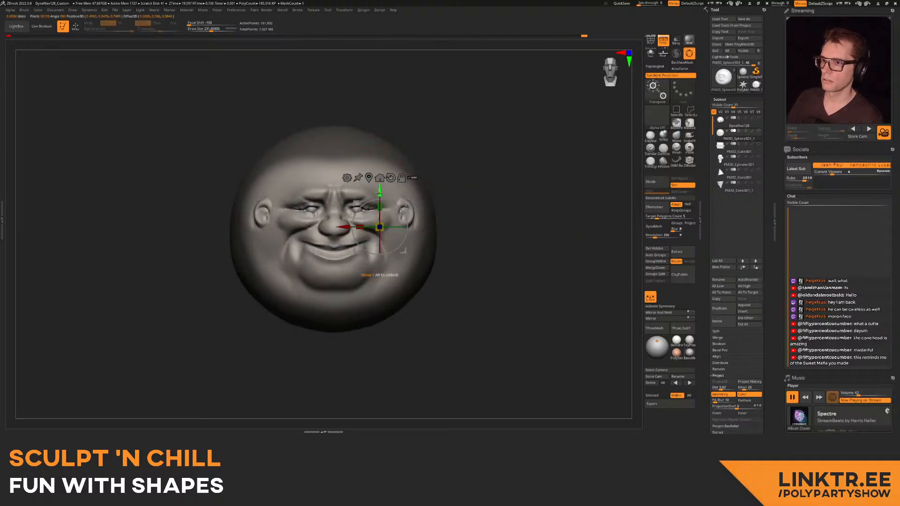
pyautogui.click(379, 177)
pyautogui.moveTo(337, 230); pyautogui.dragTo(314, 251)
pyautogui.moveTo(506, 207); pyautogui.dragTo(385, 205, button='right')
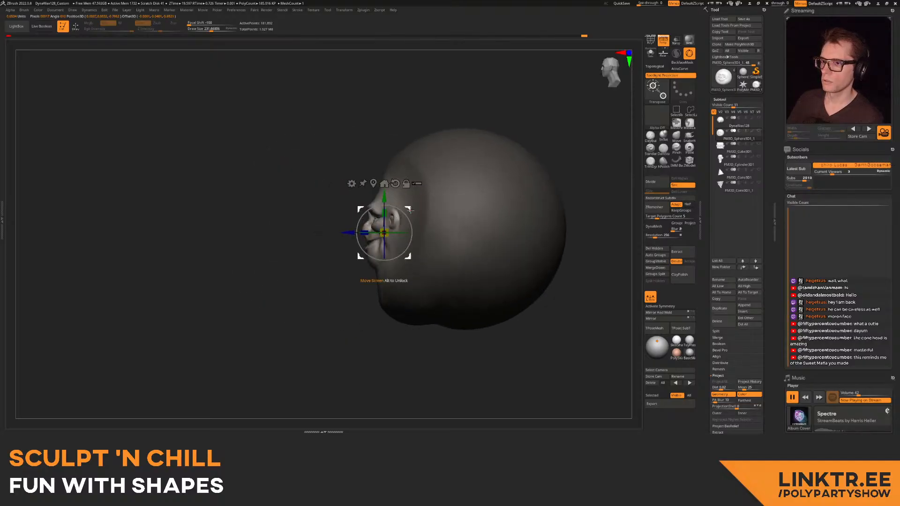
pyautogui.moveTo(304, 232)
pyautogui.keyDown('ctrl'); pyautogui.mouseDown()
pyautogui.moveTo(293, 209)
pyautogui.moveTo(271, 225)
pyautogui.mouseUp(); pyautogui.keyUp('ctrl')
pyautogui.press('q')
pyautogui.moveTo(271, 225)
pyautogui.mouseDown(button='right')
pyautogui.moveTo(328, 211)
pyautogui.moveTo(330, 223)
pyautogui.moveTo(290, 220)
pyautogui.mouseUp(button='right')
# - Clear the mask to judge the repositioned face, then undo the last two changes
pyautogui.keyDown('ctrl'); pyautogui.moveTo(375, 234); pyautogui.dragTo(375, 206, button='right'); pyautogui.keyUp('ctrl')
pyautogui.moveTo(449, 183)
pyautogui.mouseDown(button='right')
pyautogui.moveTo(426, 181)
pyautogui.moveTo(454, 162)
pyautogui.moveTo(447, 185)
pyautogui.mouseUp(button='right')
pyautogui.press('w')
pyautogui.moveTo(394, 216)
pyautogui.mouseDown(button='right')
pyautogui.moveTo(438, 192)
pyautogui.moveTo(485, 194)
pyautogui.moveTo(460, 199)
pyautogui.moveTo(469, 195)
pyautogui.mouseUp(button='right')
pyautogui.press('q')
pyautogui.keyDown('ctrl'); pyautogui.moveTo(469, 195); pyautogui.dragTo(476, 200); pyautogui.keyUp('ctrl')
pyautogui.moveTo(475, 201)
pyautogui.keyDown('ctrl'); pyautogui.mouseDown(button='right')
pyautogui.moveTo(476, 177)
pyautogui.moveTo(477, 190)
pyautogui.moveTo(453, 203)
pyautogui.moveTo(452, 228)
pyautogui.moveTo(444, 219)
pyautogui.mouseUp(button='right'); pyautogui.keyUp('ctrl')
pyautogui.hotkey('ctrl', 'z')
pyautogui.hotkey('ctrl', 'z')
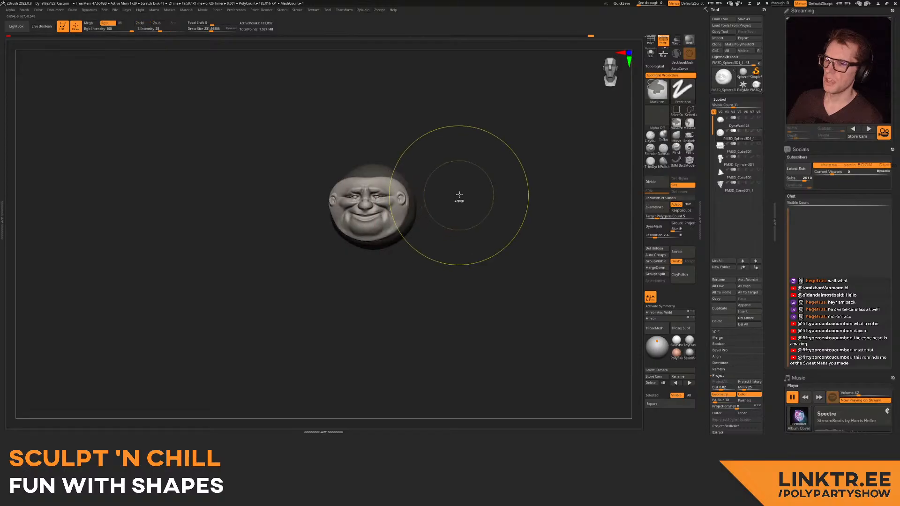
# - Clear the mask and flatten the ear on one side of the head into the sphere
pyautogui.moveTo(443, 173)
pyautogui.mouseDown(button='right')
pyautogui.moveTo(432, 201)
pyautogui.moveTo(409, 214)
pyautogui.mouseUp(button='right')
pyautogui.moveTo(381, 167)
pyautogui.keyDown('ctrl'); pyautogui.mouseDown(button='right')
pyautogui.moveTo(412, 171)
pyautogui.moveTo(422, 211)
pyautogui.mouseUp(button='right'); pyautogui.keyUp('ctrl')
pyautogui.keyDown('ctrl'); pyautogui.moveTo(527, 178); pyautogui.dragTo(539, 192); pyautogui.keyUp('ctrl')
pyautogui.press('s')
pyautogui.moveTo(386, 215)
pyautogui.mouseDown()
pyautogui.moveTo(392, 206)
pyautogui.moveTo(382, 229)
pyautogui.mouseUp()
pyautogui.click(650, 136)
pyautogui.press('s')
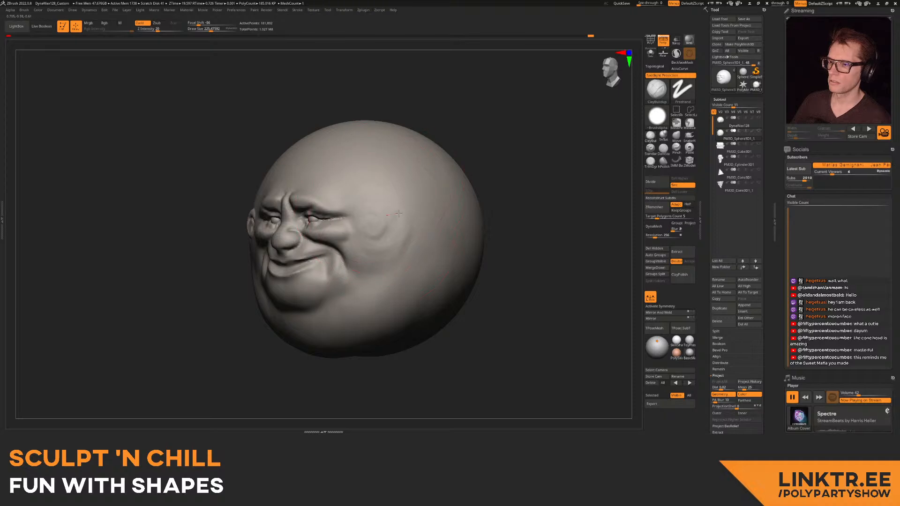
pyautogui.moveTo(399, 224)
pyautogui.mouseDown(button='right')
pyautogui.moveTo(398, 205)
pyautogui.moveTo(396, 219)
pyautogui.moveTo(375, 206)
pyautogui.mouseUp(button='right')
# - Undo the one-sided ear edits, turn on symmetry and flatten both ears into the sphere
pyautogui.hotkey('ctrl', 'z')
pyautogui.hotkey('ctrl', 'z')
pyautogui.press('x')
pyautogui.keyDown('ctrl'); pyautogui.moveTo(485, 192); pyautogui.dragTo(461, 189); pyautogui.keyUp('ctrl')
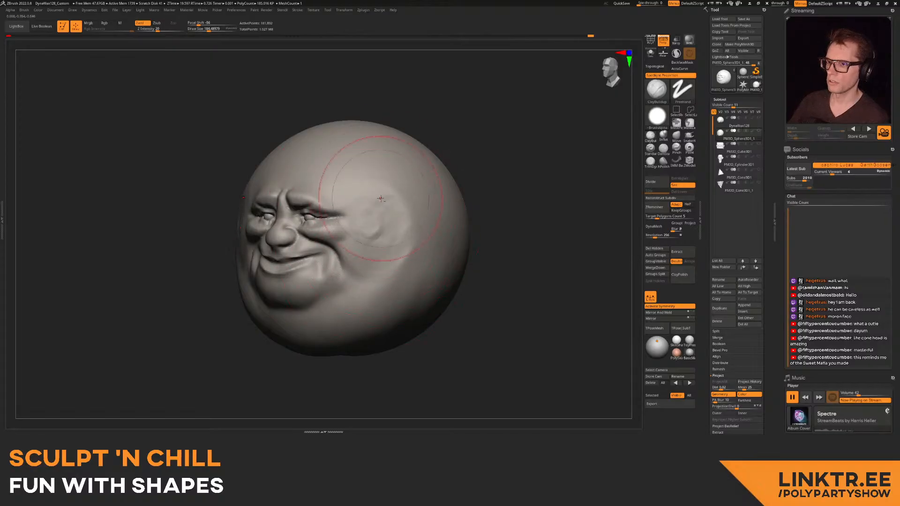
# - Mask the facial features again from the front and invert the mask to protect the rest of the sphere
pyautogui.moveTo(382, 296)
pyautogui.keyDown('ctrl'); pyautogui.mouseDown(button='right')
pyautogui.moveTo(335, 220)
pyautogui.moveTo(362, 207)
pyautogui.mouseUp(button='right'); pyautogui.keyUp('ctrl')
pyautogui.press('s')
pyautogui.keyDown('ctrl'); pyautogui.moveTo(368, 201); pyautogui.dragTo(349, 224); pyautogui.keyUp('ctrl')
pyautogui.keyDown('ctrl'); pyautogui.click(458, 201); pyautogui.keyUp('ctrl')
# - Enlarge the unmasked face with the transform gizmo and push it back against the sphere in side view
pyautogui.press('w')
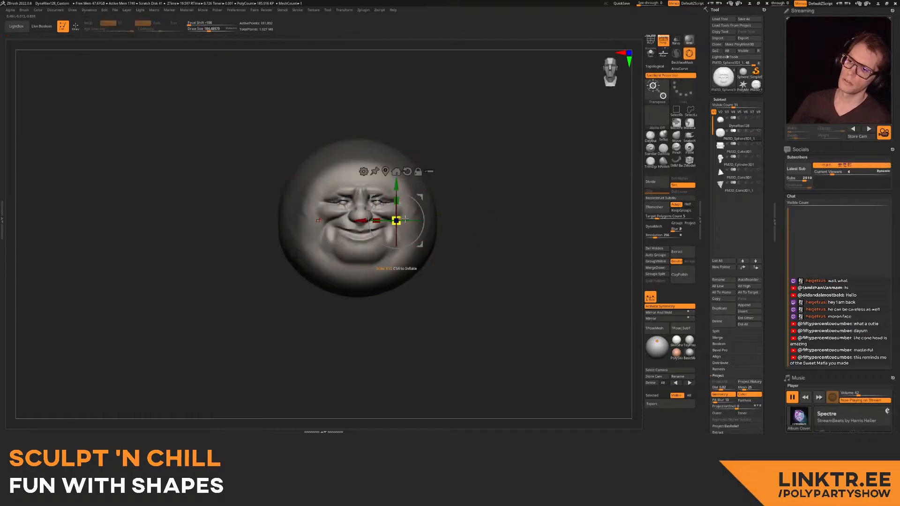
pyautogui.click(408, 171)
pyautogui.moveTo(360, 224); pyautogui.dragTo(374, 235)
pyautogui.keyDown('shift'); pyautogui.moveTo(450, 225); pyautogui.dragTo(491, 209); pyautogui.keyUp('shift')
pyautogui.moveTo(476, 220); pyautogui.dragTo(467, 219)
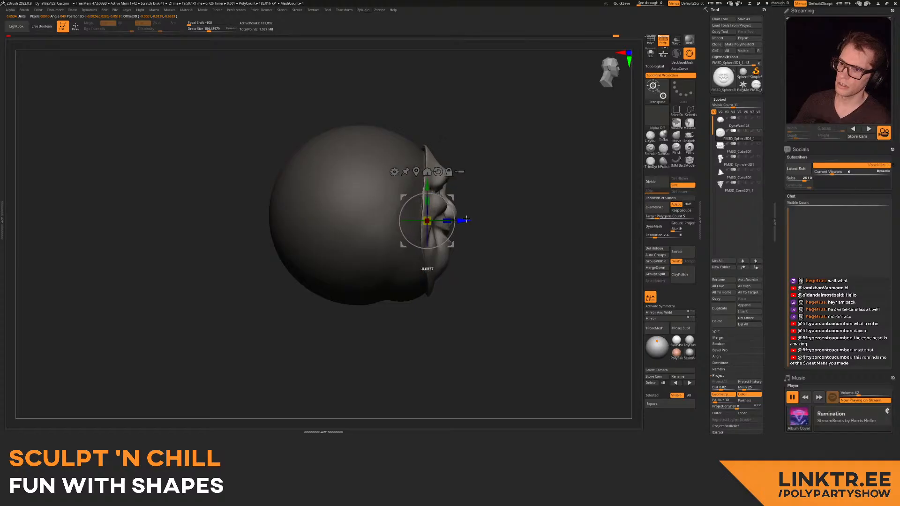
# - Clear the mask and inspect the enlarged face in profile
pyautogui.press('q')
pyautogui.keyDown('ctrl'); pyautogui.moveTo(525, 192); pyautogui.dragTo(504, 202); pyautogui.keyUp('ctrl')
pyautogui.keyDown('alt'); pyautogui.moveTo(503, 202); pyautogui.dragTo(500, 171); pyautogui.keyUp('alt')
pyautogui.moveTo(553, 185)
pyautogui.mouseDown()
pyautogui.moveTo(452, 188)
pyautogui.moveTo(462, 186)
pyautogui.moveTo(476, 211)
pyautogui.moveTo(414, 204)
pyautogui.moveTo(441, 193)
pyautogui.mouseUp()
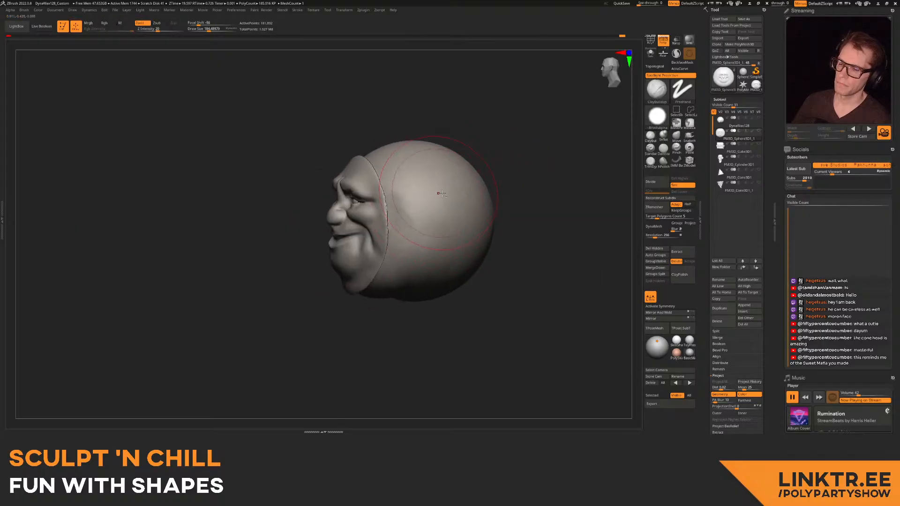
# - Try to remesh the head with DynaMesh while the eyeballs are still part of it
pyautogui.click(659, 230)
pyautogui.moveTo(493, 199); pyautogui.dragTo(469, 237)
pyautogui.hotkey('ctrl', 'z')
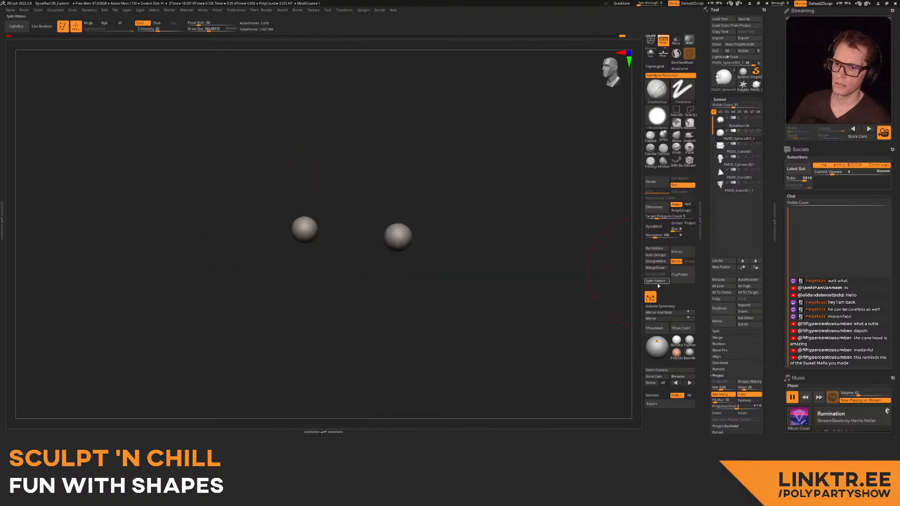
# - Split the isolated eyeballs into their own subtool, select the head subtool and rebuild it with DynaMesh
pyautogui.click(657, 281)
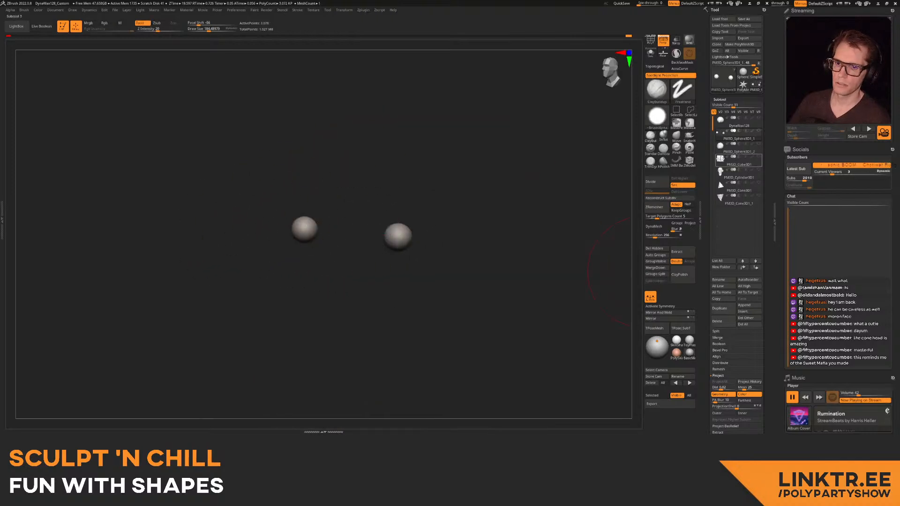
pyautogui.click(737, 151)
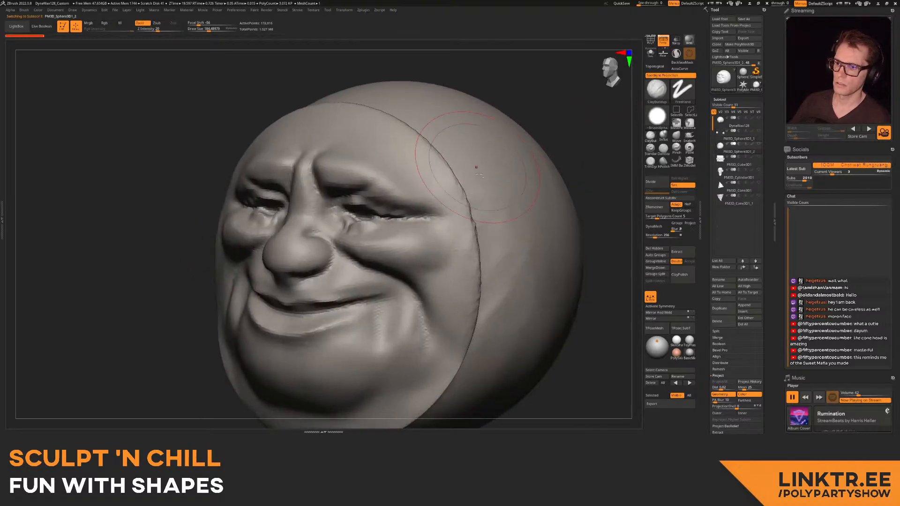
pyautogui.click(657, 231)
pyautogui.moveTo(577, 202); pyautogui.dragTo(410, 184)
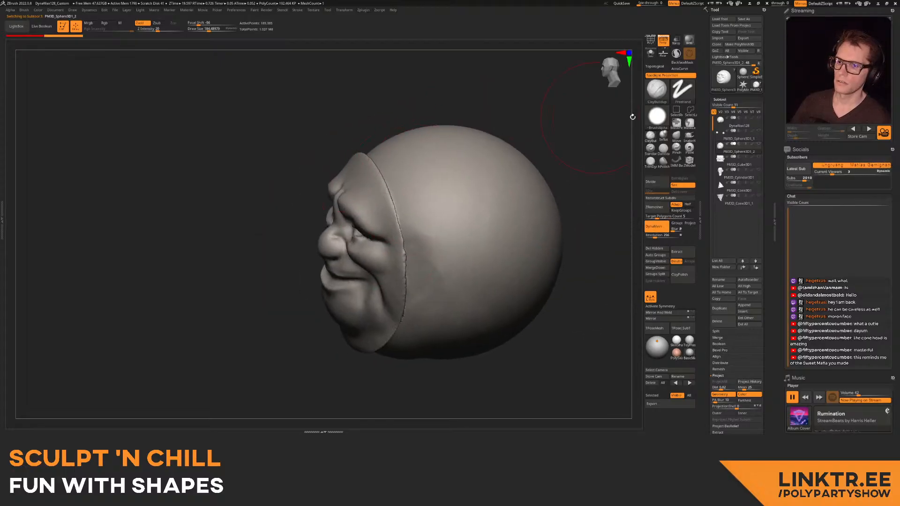
# - Fill the gap between the face rim and the sphere around the jaw and neck with ClayBuildup strokes
pyautogui.moveTo(440, 124); pyautogui.dragTo(395, 136)
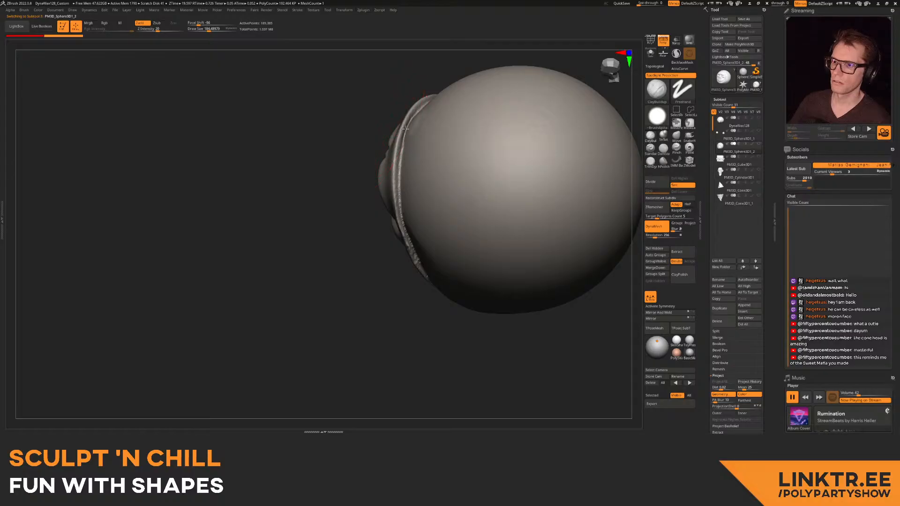
pyautogui.moveTo(410, 252); pyautogui.dragTo(383, 205)
pyautogui.keyDown('alt'); pyautogui.moveTo(411, 253); pyautogui.dragTo(412, 187, button='right'); pyautogui.keyUp('alt')
pyautogui.moveTo(394, 225)
pyautogui.mouseDown(button='right')
pyautogui.moveTo(409, 201)
pyautogui.moveTo(397, 188)
pyautogui.moveTo(373, 215)
pyautogui.moveTo(424, 205)
pyautogui.mouseUp(button='right')
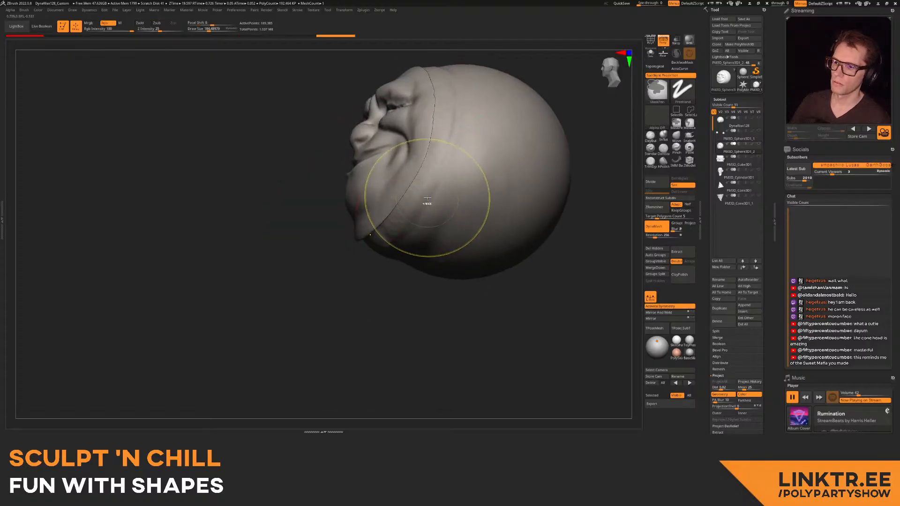
pyautogui.moveTo(433, 166)
pyautogui.mouseDown(button='right')
pyautogui.moveTo(406, 253)
pyautogui.moveTo(345, 261)
pyautogui.moveTo(367, 199)
pyautogui.mouseUp(button='right')
pyautogui.moveTo(356, 139); pyautogui.dragTo(364, 179, button='right')
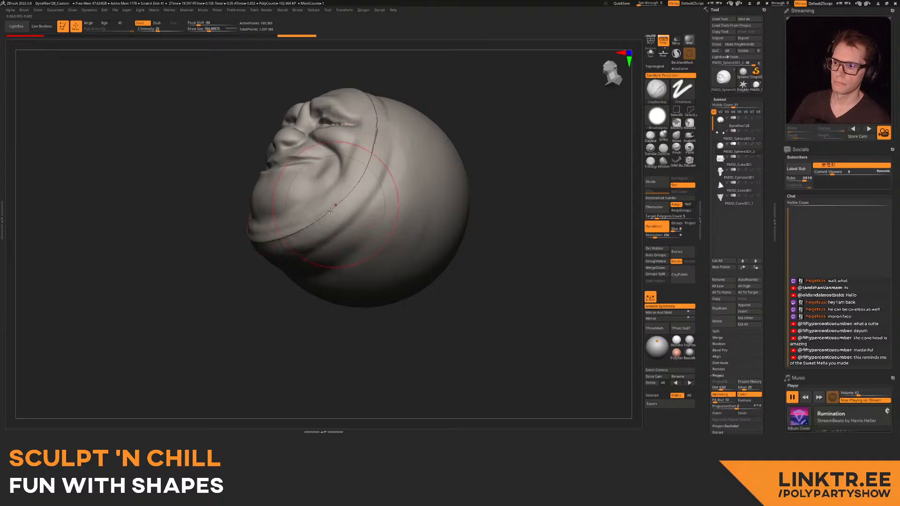
pyautogui.moveTo(308, 230); pyautogui.dragTo(482, 141, button='right')
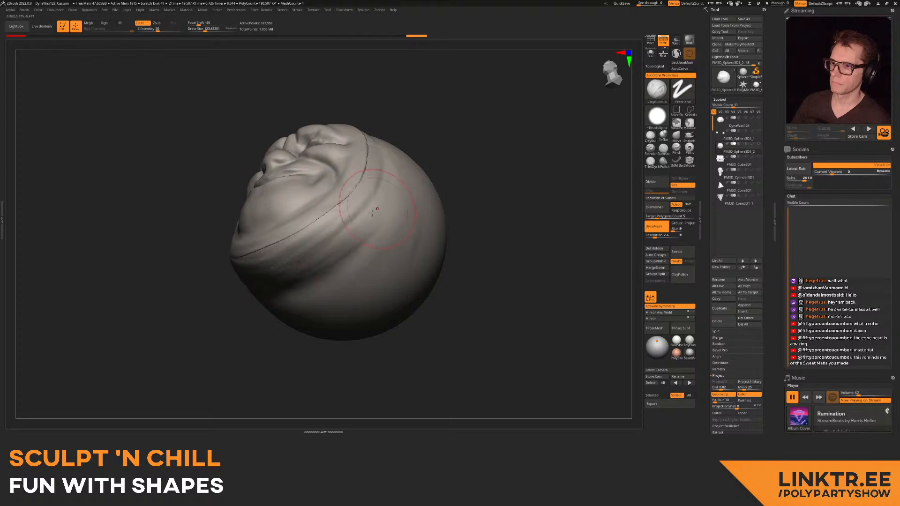
# - Blend the remaining seam along the forehead, cheek and underside of the chin with smaller ClayBuildup strokes
pyautogui.moveTo(392, 169); pyautogui.dragTo(322, 213, button='right')
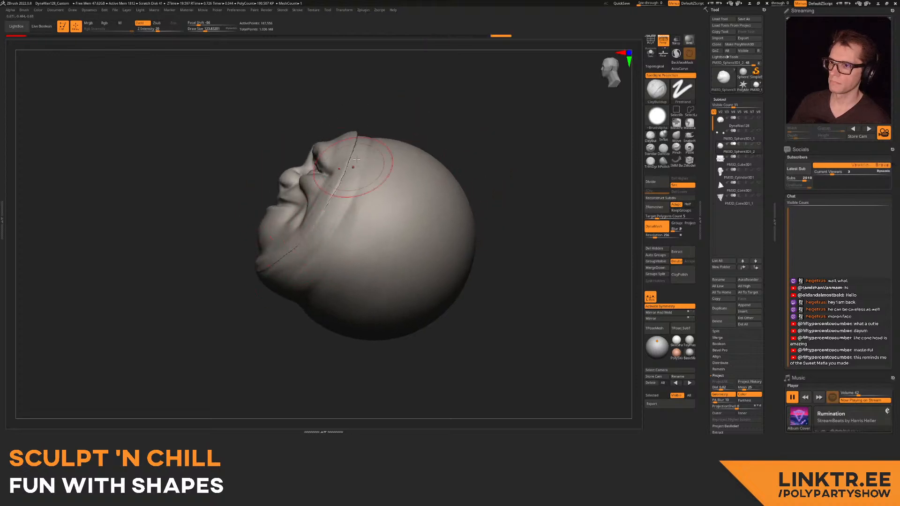
pyautogui.moveTo(379, 148); pyautogui.dragTo(314, 229, button='right')
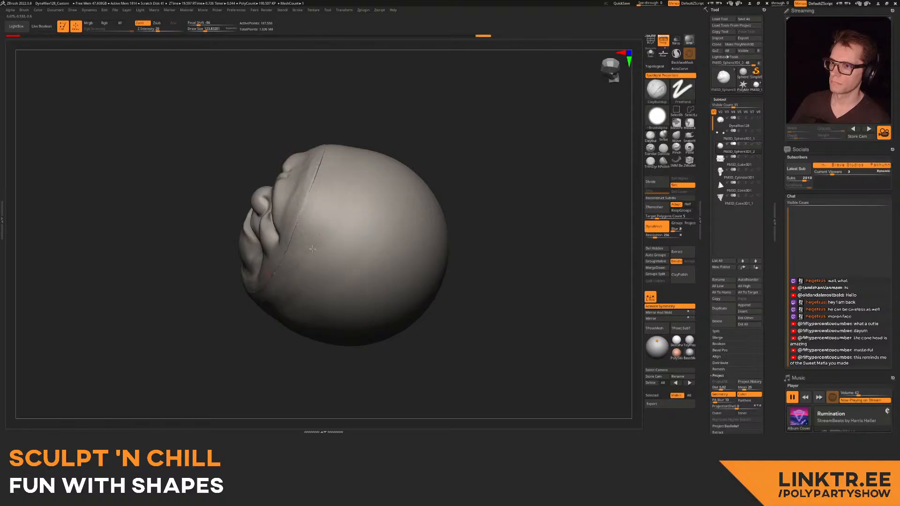
pyautogui.moveTo(303, 237); pyautogui.dragTo(297, 202, button='right')
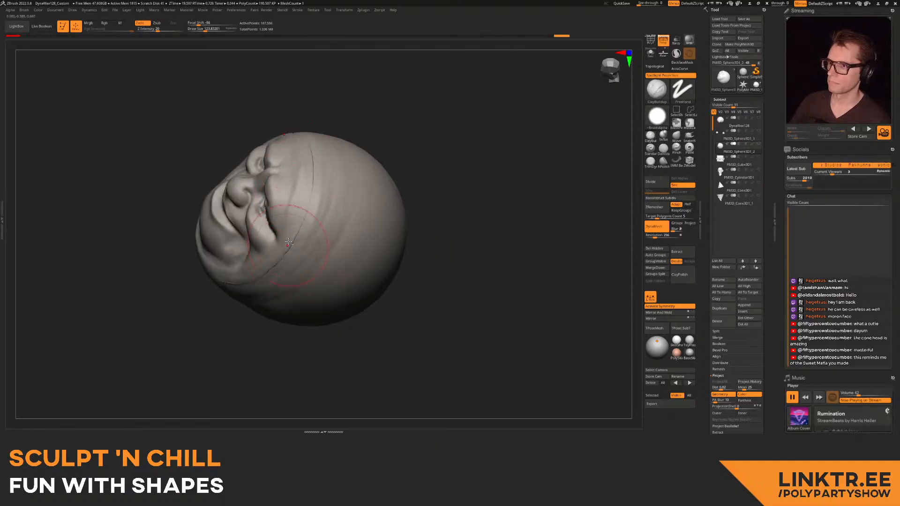
pyautogui.keyDown('alt'); pyautogui.moveTo(246, 246); pyautogui.dragTo(283, 208, button='right'); pyautogui.keyUp('alt')
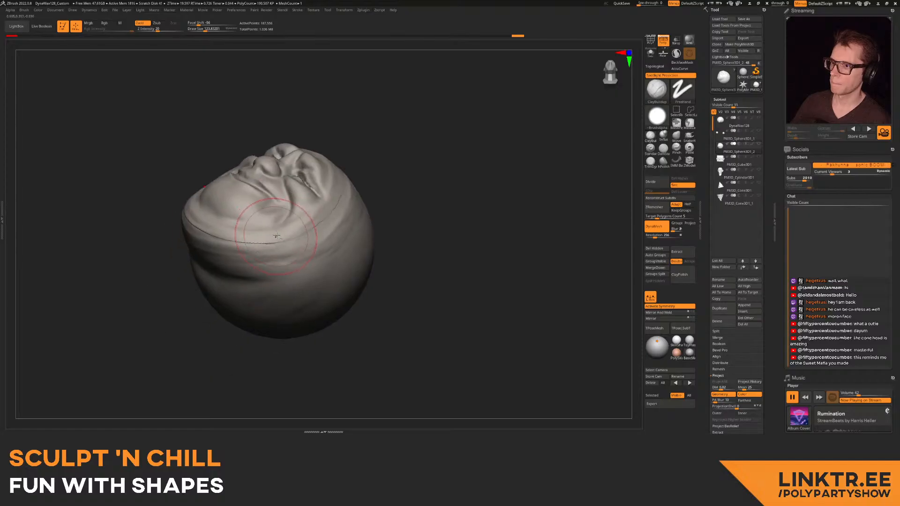
pyautogui.moveTo(234, 237); pyautogui.dragTo(255, 225)
pyautogui.moveTo(236, 234); pyautogui.dragTo(258, 222)
pyautogui.moveTo(239, 229); pyautogui.dragTo(263, 220)
# - Update the DynaMesh of the head and briefly check its topology with the polyframe display
pyautogui.keyDown('ctrl'); pyautogui.moveTo(267, 262); pyautogui.dragTo(267, 220, button='right'); pyautogui.keyUp('ctrl')
pyautogui.moveTo(267, 220)
pyautogui.mouseDown(button='right')
pyautogui.moveTo(300, 253)
pyautogui.moveTo(328, 262)
pyautogui.mouseUp(button='right')
pyautogui.keyDown('ctrl'); pyautogui.moveTo(408, 187); pyautogui.dragTo(421, 204); pyautogui.keyUp('ctrl')
pyautogui.moveTo(340, 223)
pyautogui.keyDown('ctrl'); pyautogui.mouseDown(button='right')
pyautogui.moveTo(338, 235)
pyautogui.moveTo(364, 216)
pyautogui.mouseUp(button='right'); pyautogui.keyUp('ctrl')
pyautogui.moveTo(364, 216); pyautogui.dragTo(338, 220, button='right')
pyautogui.hotkey('shift', 'f')
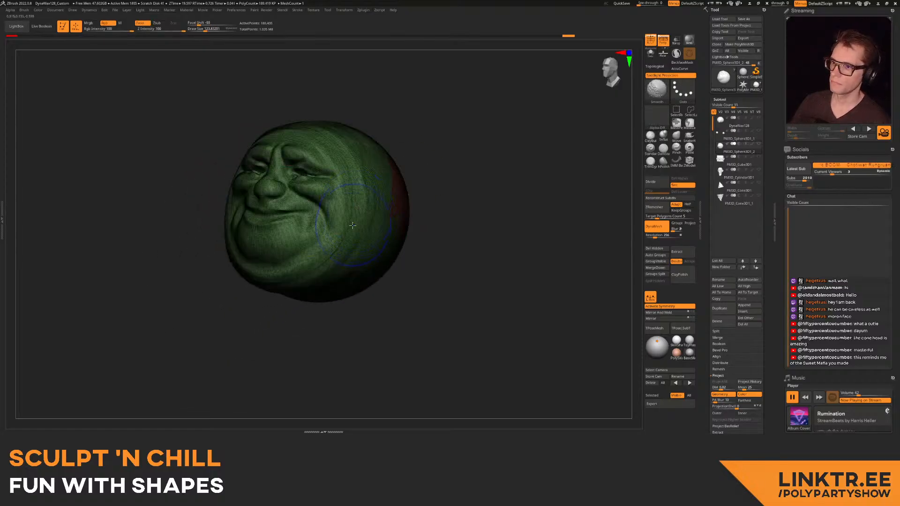
pyautogui.hotkey('shift', 'f')
# - Smooth the blended seam beside the cheek and jaw with a smaller brush
pyautogui.press('s')
pyautogui.moveTo(340, 252); pyautogui.dragTo(339, 251)
pyautogui.keyDown('shift'); pyautogui.moveTo(338, 251); pyautogui.dragTo(332, 261); pyautogui.keyUp('shift')
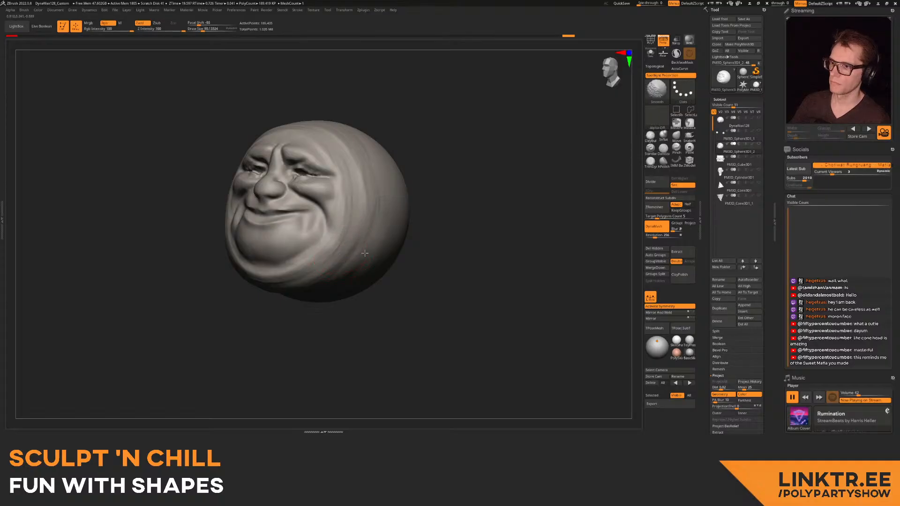
# - Enlarge the brush and make the split-off eyeball subtool visible in the head
pyautogui.moveTo(257, 129)
pyautogui.mouseDown(button='right')
pyautogui.moveTo(304, 141)
pyautogui.moveTo(312, 174)
pyautogui.moveTo(330, 157)
pyautogui.moveTo(347, 187)
pyautogui.mouseUp(button='right')
pyautogui.moveTo(348, 187)
pyautogui.keyDown('alt'); pyautogui.mouseDown(button='right')
pyautogui.moveTo(357, 164)
pyautogui.moveTo(398, 171)
pyautogui.moveTo(368, 194)
pyautogui.mouseUp(button='right'); pyautogui.keyUp('alt')
pyautogui.press('s')
pyautogui.moveTo(365, 201); pyautogui.dragTo(376, 201)
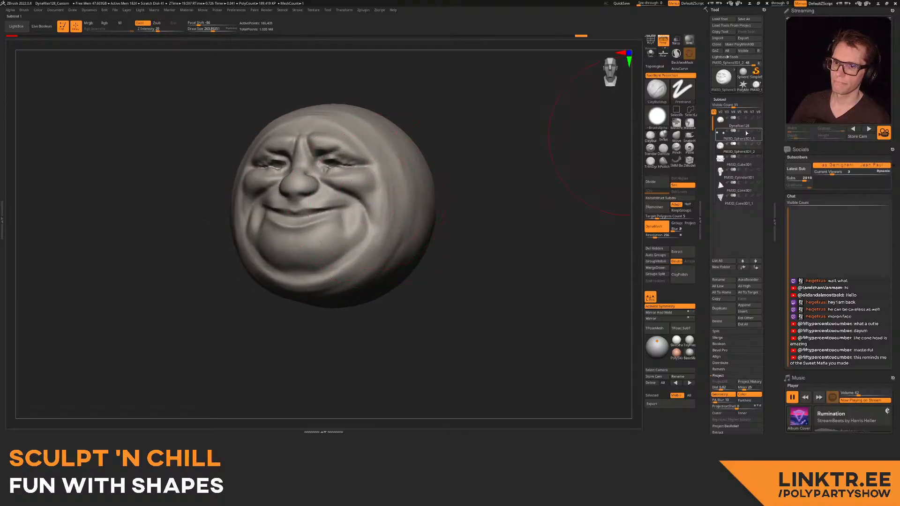
pyautogui.moveTo(476, 168); pyautogui.dragTo(419, 186, button='right')
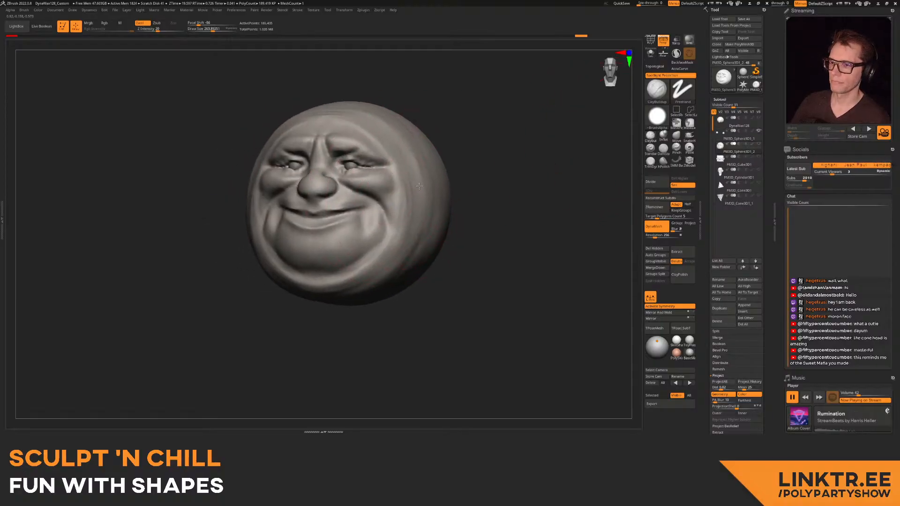
# - Widen the cheek and jaw area of the face with a large Move brush
pyautogui.click(675, 136)
pyautogui.press('s')
pyautogui.moveTo(377, 211); pyautogui.dragTo(399, 204)
pyautogui.press('s')
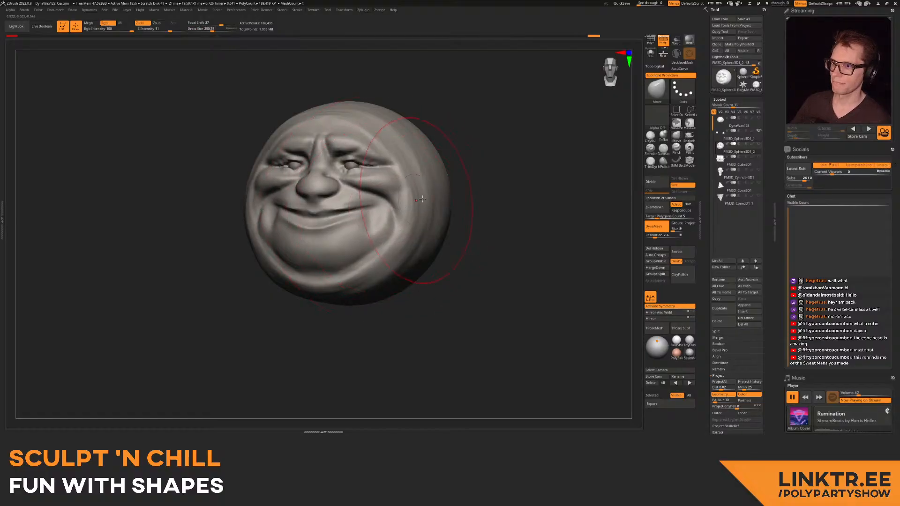
pyautogui.moveTo(410, 201); pyautogui.dragTo(405, 225, button='right')
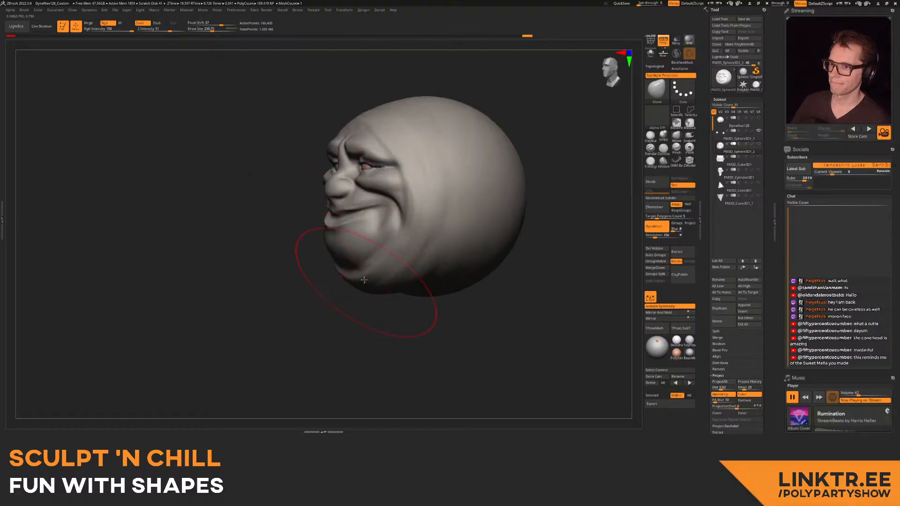
# - Reshape the chin, jawline and lower back of the head from the side with the Move brush
pyautogui.moveTo(361, 288); pyautogui.dragTo(339, 262)
pyautogui.moveTo(388, 269); pyautogui.dragTo(366, 247, button='right')
pyautogui.press('s')
pyautogui.moveTo(365, 266); pyautogui.dragTo(368, 267)
pyautogui.press('s')
pyautogui.moveTo(435, 277); pyautogui.dragTo(450, 260)
pyautogui.press('s')
pyautogui.moveTo(385, 263); pyautogui.dragTo(378, 269)
# - Adjust the mouth area, cheek and brow with Move brush strokes at varying sizes
pyautogui.press('s')
pyautogui.moveTo(327, 233); pyautogui.dragTo(327, 233)
pyautogui.moveTo(327, 232); pyautogui.dragTo(324, 230)
pyautogui.moveTo(312, 218)
pyautogui.mouseDown(button='right')
pyautogui.moveTo(363, 246)
pyautogui.moveTo(366, 237)
pyautogui.moveTo(311, 211)
pyautogui.mouseUp(button='right')
pyautogui.press('s')
pyautogui.moveTo(286, 214); pyautogui.dragTo(282, 213)
pyautogui.moveTo(306, 146); pyautogui.dragTo(313, 166, button='right')
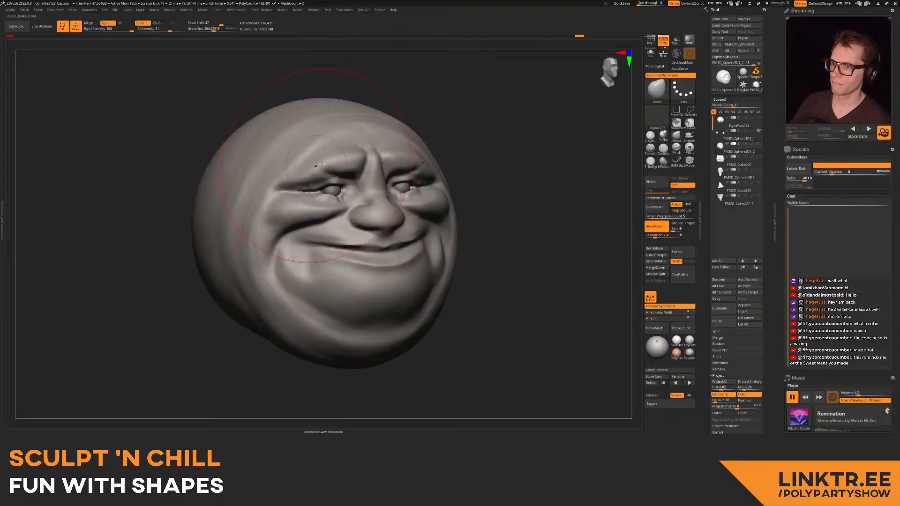
pyautogui.press('s')
pyautogui.moveTo(322, 157); pyautogui.dragTo(317, 156)
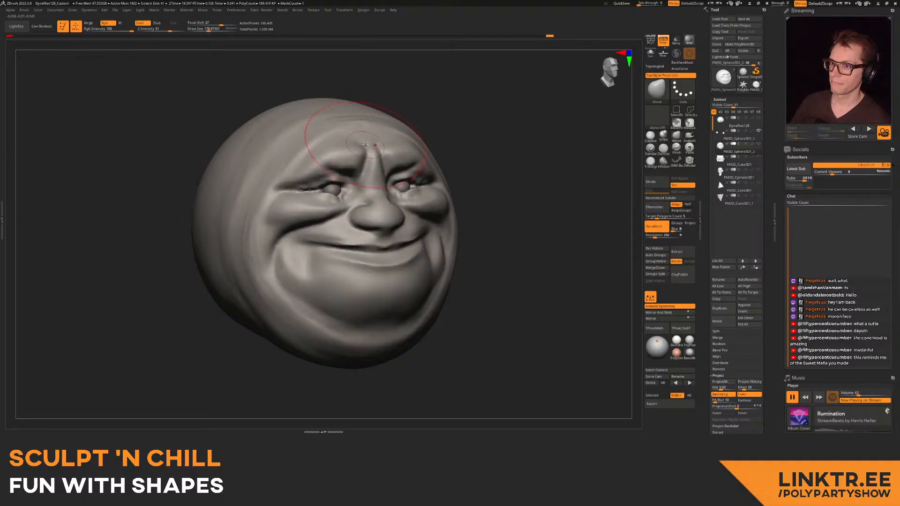
# - Refine the forehead and lower cheek proportions with the Move brush from several angles
pyautogui.moveTo(385, 158); pyautogui.dragTo(358, 165, button='right')
pyautogui.moveTo(414, 200); pyautogui.dragTo(375, 150, button='right')
pyautogui.moveTo(293, 220)
pyautogui.keyDown('alt'); pyautogui.mouseDown(button='right')
pyautogui.moveTo(318, 192)
pyautogui.moveTo(324, 239)
pyautogui.mouseUp(button='right'); pyautogui.keyUp('alt')
pyautogui.moveTo(323, 239); pyautogui.dragTo(338, 253, button='right')
pyautogui.press('s')
pyautogui.moveTo(336, 253); pyautogui.dragTo(345, 254)
pyautogui.keyDown('ctrl'); pyautogui.moveTo(335, 257); pyautogui.dragTo(375, 221, button='right'); pyautogui.keyUp('ctrl')
# - Nudge the forms around the eye and temple with small Move brush strokes and check the profile
pyautogui.press('s')
pyautogui.moveTo(375, 199); pyautogui.dragTo(374, 199)
pyautogui.moveTo(393, 159); pyautogui.dragTo(390, 164)
pyautogui.keyDown('ctrl'); pyautogui.moveTo(415, 164); pyautogui.dragTo(412, 136, button='right'); pyautogui.keyUp('ctrl')
pyautogui.moveTo(469, 169)
pyautogui.mouseDown(button='right')
pyautogui.moveTo(422, 183)
pyautogui.moveTo(415, 202)
pyautogui.mouseUp(button='right')
pyautogui.moveTo(415, 201)
pyautogui.mouseDown(button='right')
pyautogui.moveTo(387, 179)
pyautogui.moveTo(379, 206)
pyautogui.moveTo(412, 200)
pyautogui.moveTo(381, 180)
pyautogui.moveTo(357, 131)
pyautogui.moveTo(330, 143)
pyautogui.mouseUp(button='right')
# - Build up volume over the temple, chin and jaw with the ClayBuildup brush and smooth the transitions
pyautogui.press('b')
pyautogui.press('c')
pyautogui.press('b')
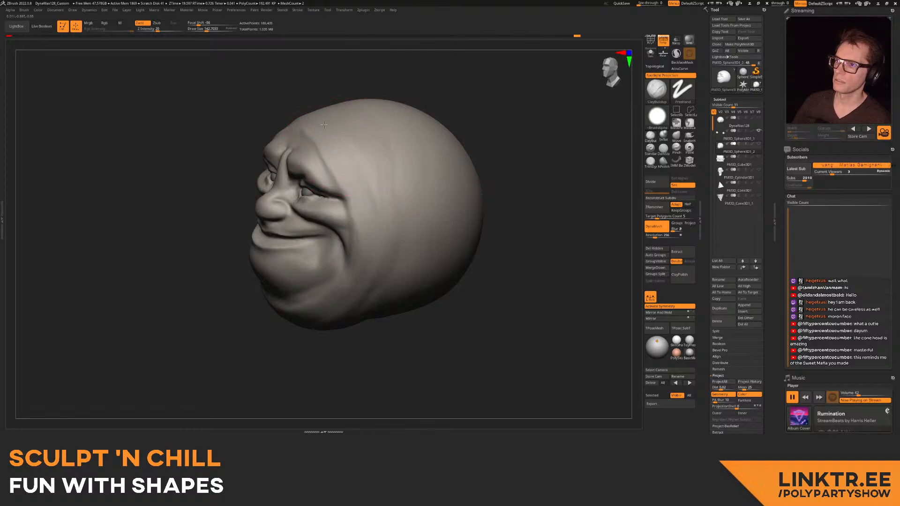
pyautogui.moveTo(367, 267); pyautogui.dragTo(371, 189, button='right')
pyautogui.moveTo(331, 270); pyautogui.dragTo(268, 246, button='right')
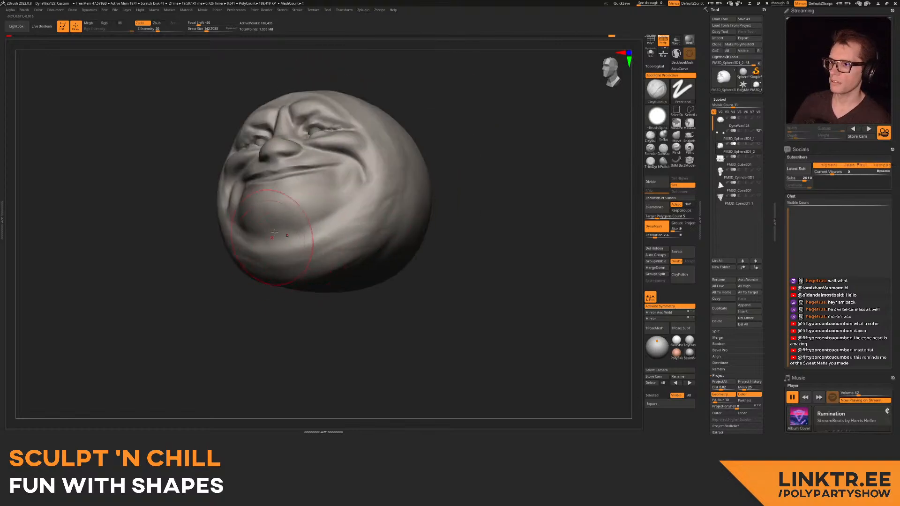
pyautogui.moveTo(357, 236); pyautogui.dragTo(311, 231, button='right')
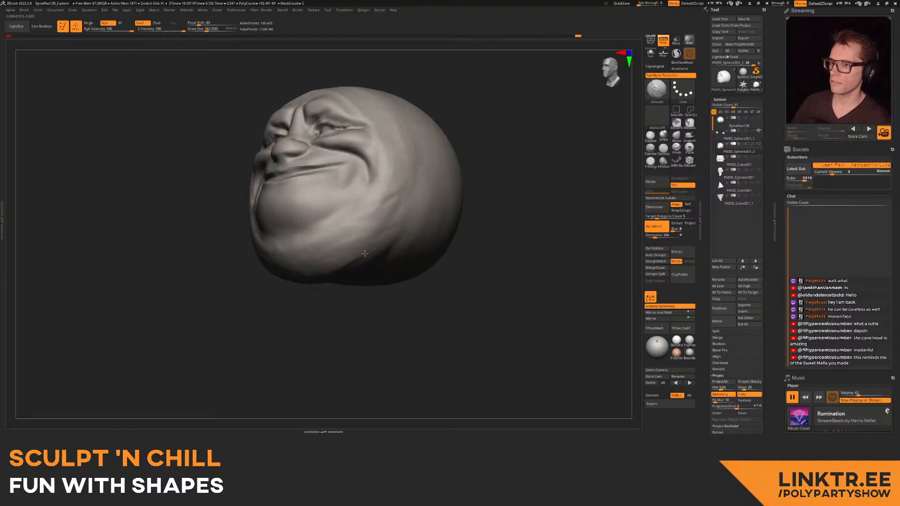
# - Smooth the transition between the cheek and the side of the sphere head
pyautogui.moveTo(366, 101)
pyautogui.mouseDown(button='right')
pyautogui.moveTo(387, 154)
pyautogui.moveTo(389, 242)
pyautogui.mouseUp(button='right')
pyautogui.press('shift')
pyautogui.keyDown('shift'); pyautogui.moveTo(367, 149); pyautogui.dragTo(345, 159); pyautogui.keyUp('shift')
pyautogui.moveTo(333, 164)
pyautogui.mouseDown(button='right')
pyautogui.moveTo(364, 173)
pyautogui.moveTo(373, 125)
pyautogui.mouseUp(button='right')
pyautogui.moveTo(372, 124)
pyautogui.mouseDown(button='right')
pyautogui.moveTo(388, 171)
pyautogui.moveTo(411, 147)
pyautogui.moveTo(417, 195)
pyautogui.mouseUp(button='right')
pyautogui.moveTo(417, 194)
pyautogui.mouseDown(button='right')
pyautogui.moveTo(409, 164)
pyautogui.moveTo(365, 178)
pyautogui.mouseUp(button='right')
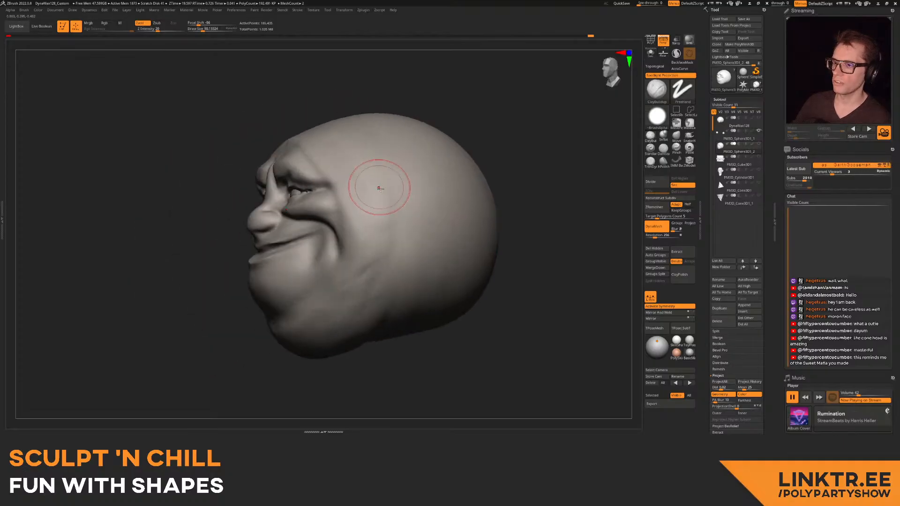
# - Mask an ear shape on the side of the sphere head in profile and invert the mask
pyautogui.press('s')
pyautogui.moveTo(388, 183); pyautogui.dragTo(381, 182)
pyautogui.moveTo(381, 183)
pyautogui.keyDown('shift'); pyautogui.mouseDown(button='right')
pyautogui.moveTo(361, 202)
pyautogui.moveTo(378, 230)
pyautogui.moveTo(346, 185)
pyautogui.moveTo(446, 184)
pyautogui.mouseUp(button='right'); pyautogui.keyUp('shift')
pyautogui.press('ctrl')
pyautogui.keyDown('ctrl'); pyautogui.click(506, 154); pyautogui.keyUp('ctrl')
# - Move the unmasked ear shape outward from the sphere head and clear the mask
pyautogui.press('w')
pyautogui.click(693, 61)
pyautogui.press('y')
pyautogui.moveTo(345, 240)
pyautogui.mouseDown()
pyautogui.moveTo(329, 190)
pyautogui.moveTo(343, 232)
pyautogui.mouseUp()
pyautogui.press('q')
pyautogui.moveTo(300, 234)
pyautogui.mouseDown(button='right')
pyautogui.moveTo(390, 201)
pyautogui.moveTo(426, 171)
pyautogui.mouseUp(button='right')
pyautogui.keyDown('ctrl'); pyautogui.moveTo(426, 172); pyautogui.dragTo(431, 179); pyautogui.keyUp('ctrl')
pyautogui.moveTo(412, 167)
pyautogui.mouseDown(button='right')
pyautogui.moveTo(424, 175)
pyautogui.moveTo(391, 162)
pyautogui.mouseUp(button='right')
# - Carve the groove around the back of the ear with the DamStandard brush
pyautogui.click(664, 149)
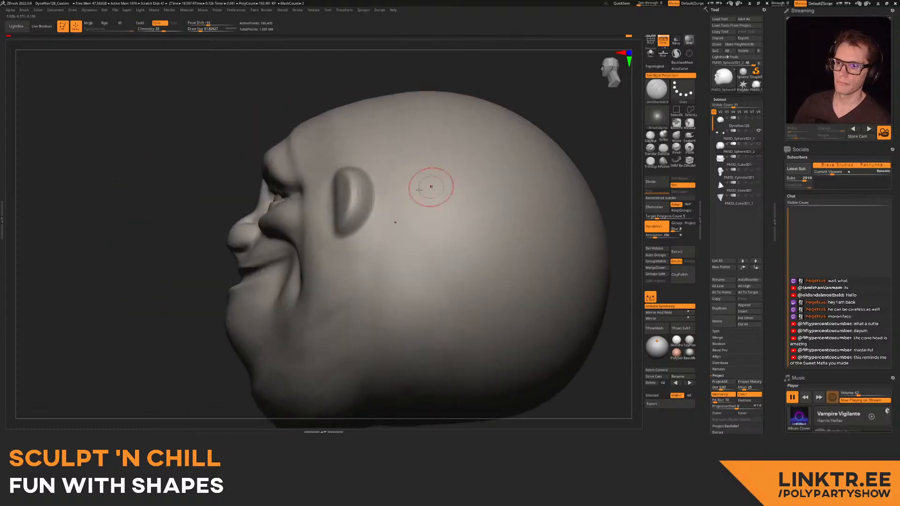
pyautogui.moveTo(452, 183); pyautogui.dragTo(415, 189, button='right')
pyautogui.press('s')
pyautogui.moveTo(361, 221)
pyautogui.mouseDown()
pyautogui.moveTo(372, 187)
pyautogui.moveTo(348, 227)
pyautogui.moveTo(369, 177)
pyautogui.mouseUp()
pyautogui.press('s')
pyautogui.moveTo(357, 160); pyautogui.dragTo(352, 165, button='right')
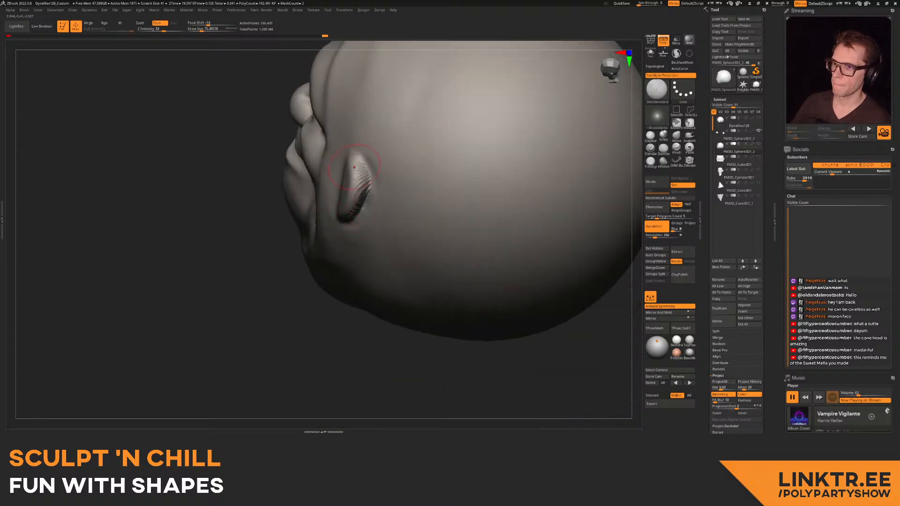
pyautogui.moveTo(331, 233); pyautogui.dragTo(368, 190, button='right')
pyautogui.moveTo(322, 234); pyautogui.dragTo(382, 171, button='right')
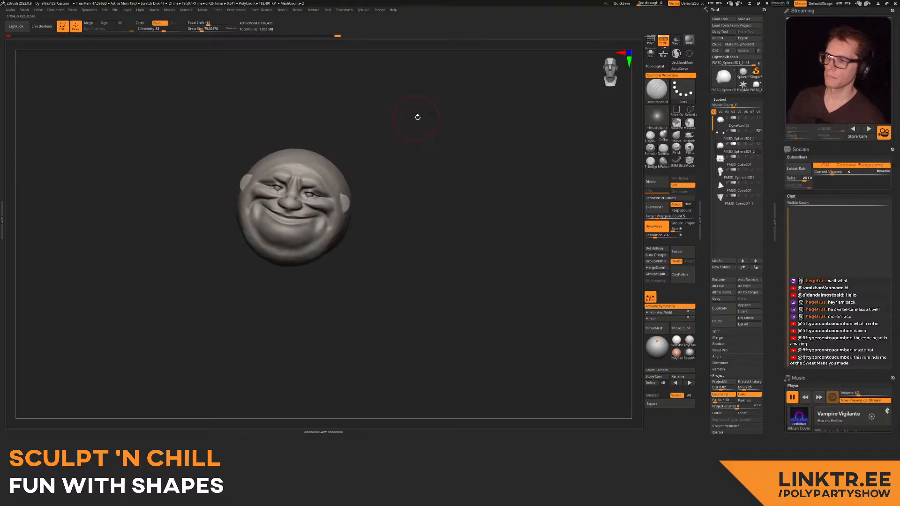
# - Carve the inner folds of the ear with smaller DamStandard brush strokes
pyautogui.keyDown('ctrl'); pyautogui.moveTo(304, 192); pyautogui.dragTo(310, 239, button='right'); pyautogui.keyUp('ctrl')
pyautogui.moveTo(370, 169); pyautogui.dragTo(340, 173, button='right')
pyautogui.keyDown('ctrl'); pyautogui.moveTo(340, 173); pyautogui.dragTo(352, 207, button='right'); pyautogui.keyUp('ctrl')
pyautogui.press('[')
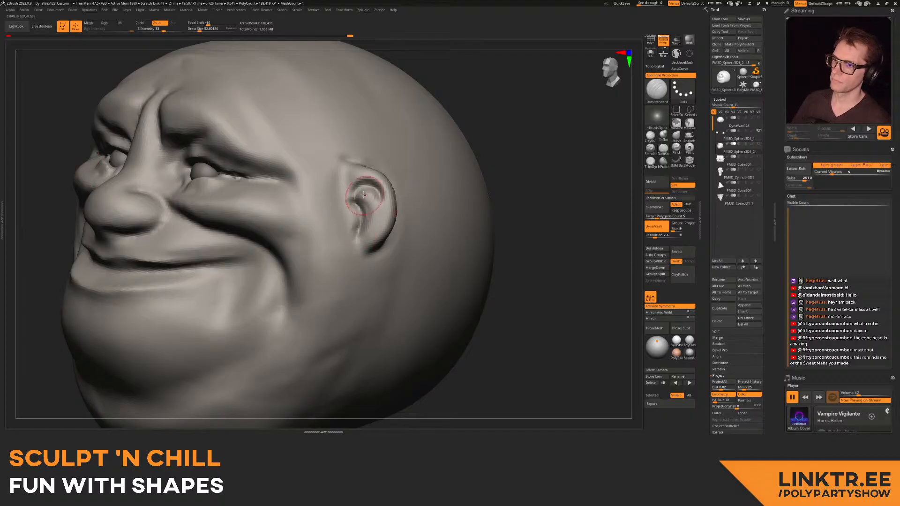
pyautogui.keyDown('ctrl'); pyautogui.moveTo(347, 218); pyautogui.dragTo(305, 180, button='right'); pyautogui.keyUp('ctrl')
pyautogui.moveTo(276, 192); pyautogui.dragTo(403, 164, button='right')
pyautogui.moveTo(337, 174); pyautogui.dragTo(293, 188, button='right')
pyautogui.moveTo(293, 188)
pyautogui.keyDown('ctrl'); pyautogui.mouseDown(button='right')
pyautogui.moveTo(291, 220)
pyautogui.moveTo(264, 216)
pyautogui.moveTo(286, 207)
pyautogui.mouseUp(button='right'); pyautogui.keyUp('ctrl')
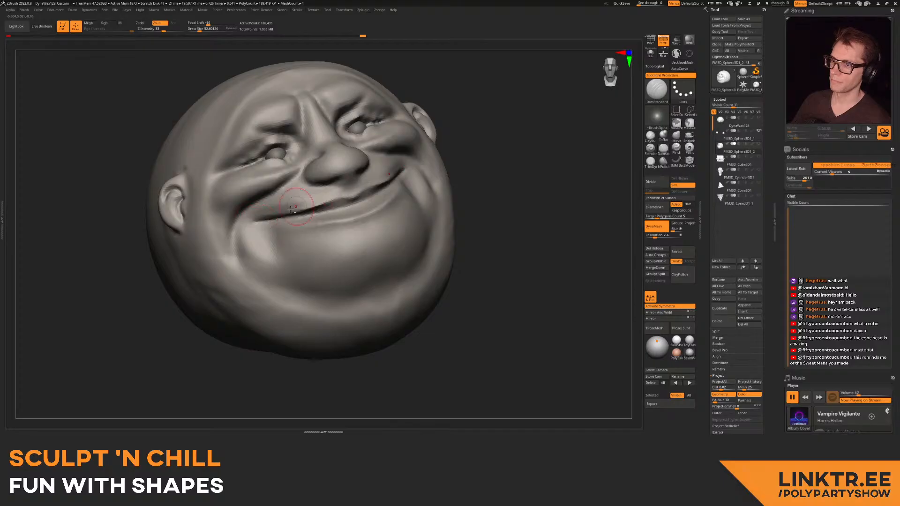
pyautogui.keyDown('alt'); pyautogui.moveTo(352, 210); pyautogui.dragTo(305, 196, button='right'); pyautogui.keyUp('alt')
pyautogui.moveTo(305, 196); pyautogui.dragTo(331, 204, button='right')
pyautogui.press('s')
pyautogui.moveTo(233, 229); pyautogui.dragTo(248, 230)
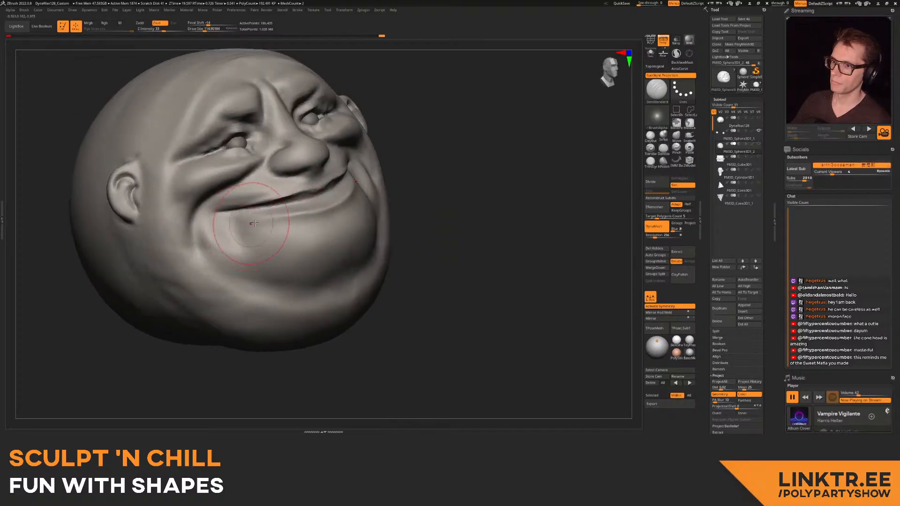
pyautogui.moveTo(361, 206); pyautogui.dragTo(283, 235)
pyautogui.keyDown('alt'); pyautogui.moveTo(244, 246); pyautogui.dragTo(241, 244, button='right'); pyautogui.keyUp('alt')
pyautogui.moveTo(241, 244)
pyautogui.mouseDown()
pyautogui.moveTo(282, 221)
pyautogui.moveTo(324, 216)
pyautogui.mouseUp()
pyautogui.hotkey('ctrl', 'z')
pyautogui.hotkey('ctrl', 'z')
pyautogui.press('s')
pyautogui.moveTo(340, 211); pyautogui.dragTo(328, 230, button='right')
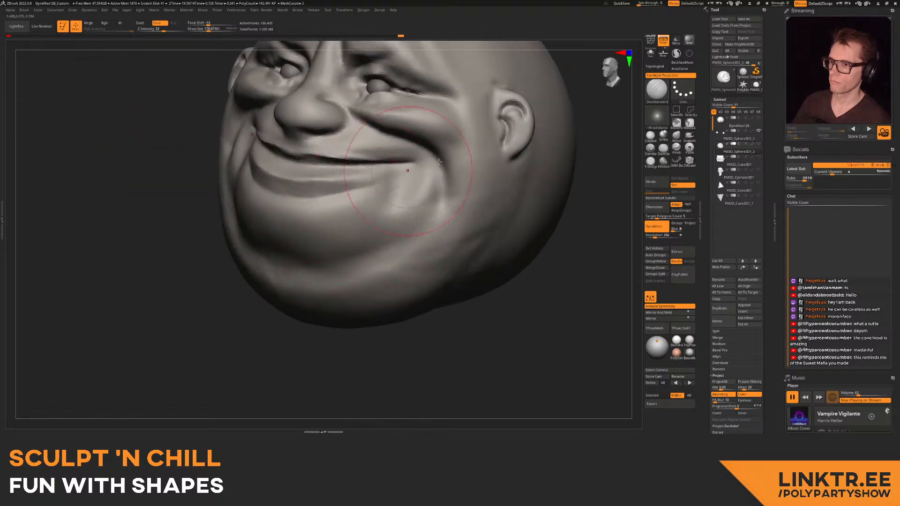
# - Build up volume below the mouth, on the chin and lower cheek with the ClayBuildup brush
pyautogui.click(650, 136)
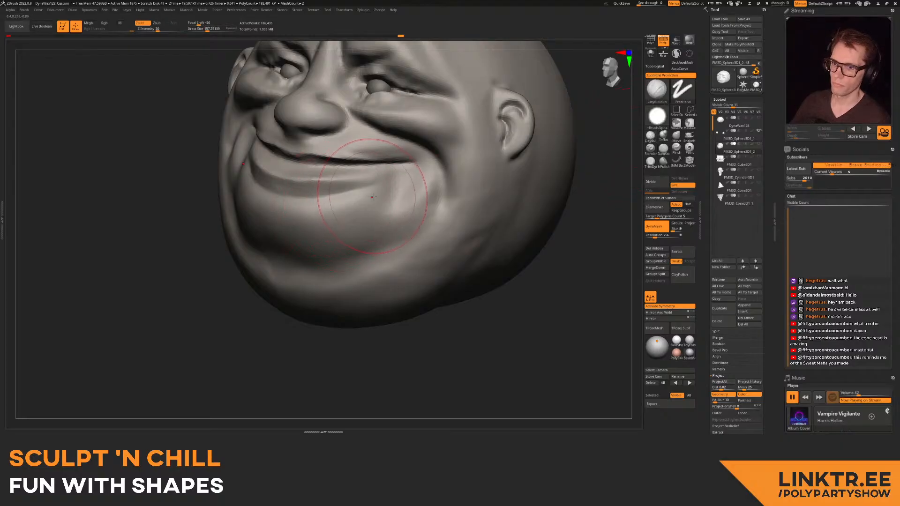
pyautogui.moveTo(365, 200)
pyautogui.mouseDown()
pyautogui.moveTo(378, 199)
pyautogui.moveTo(290, 211)
pyautogui.mouseUp()
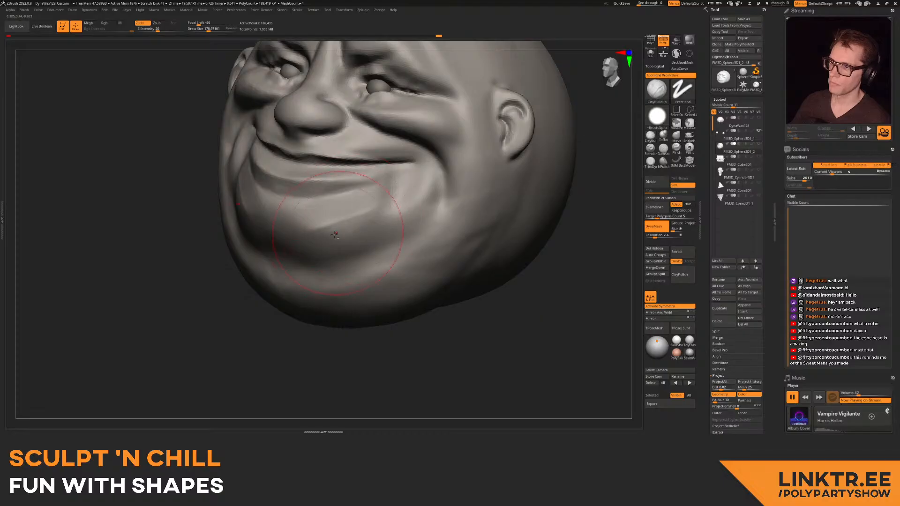
pyautogui.moveTo(345, 228); pyautogui.dragTo(302, 225, button='right')
pyautogui.moveTo(294, 216)
pyautogui.mouseDown()
pyautogui.moveTo(340, 212)
pyautogui.moveTo(357, 230)
pyautogui.moveTo(384, 229)
pyautogui.mouseUp()
pyautogui.moveTo(383, 230)
pyautogui.mouseDown(button='right')
pyautogui.moveTo(416, 181)
pyautogui.moveTo(450, 188)
pyautogui.moveTo(308, 204)
pyautogui.moveTo(345, 244)
pyautogui.moveTo(377, 200)
pyautogui.mouseUp(button='right')
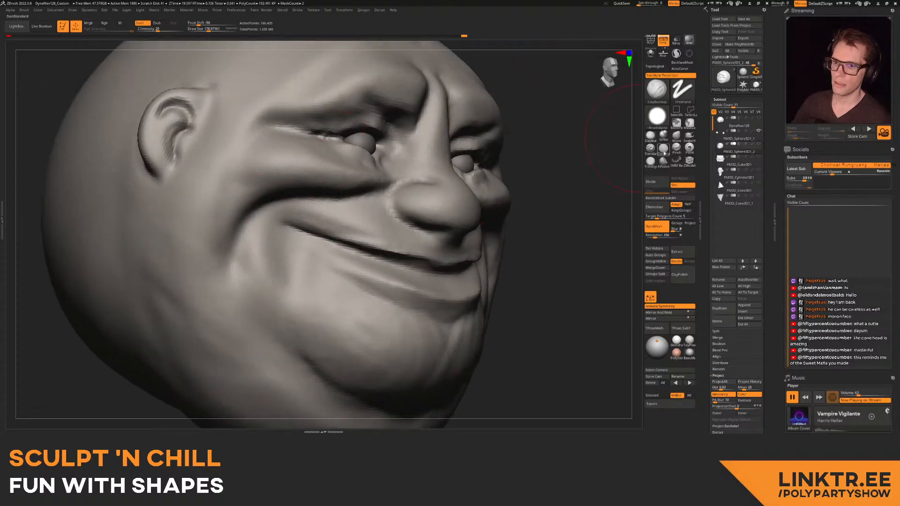
# - Reinforce the smile folds beside the mouth corner with the Standard brush
pyautogui.click(651, 149)
pyautogui.press('s')
pyautogui.moveTo(313, 207)
pyautogui.mouseDown()
pyautogui.moveTo(269, 222)
pyautogui.moveTo(265, 281)
pyautogui.moveTo(272, 224)
pyautogui.mouseUp()
pyautogui.moveTo(270, 263)
pyautogui.keyDown('alt'); pyautogui.mouseDown()
pyautogui.moveTo(277, 223)
pyautogui.moveTo(316, 214)
pyautogui.mouseUp(); pyautogui.keyUp('alt')
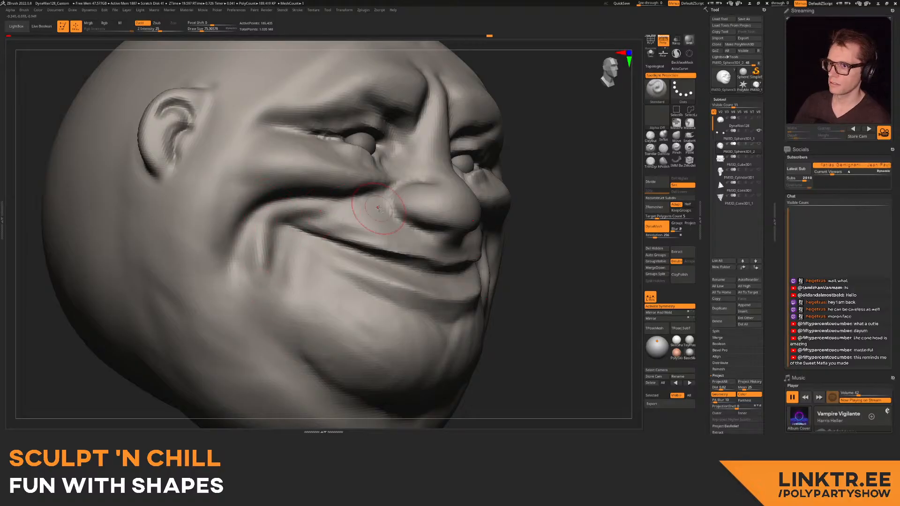
# - Build up the upper lip and the area beside the nose with the ClayBuildup brush
pyautogui.click(648, 140)
pyautogui.moveTo(378, 209); pyautogui.dragTo(369, 199, button='right')
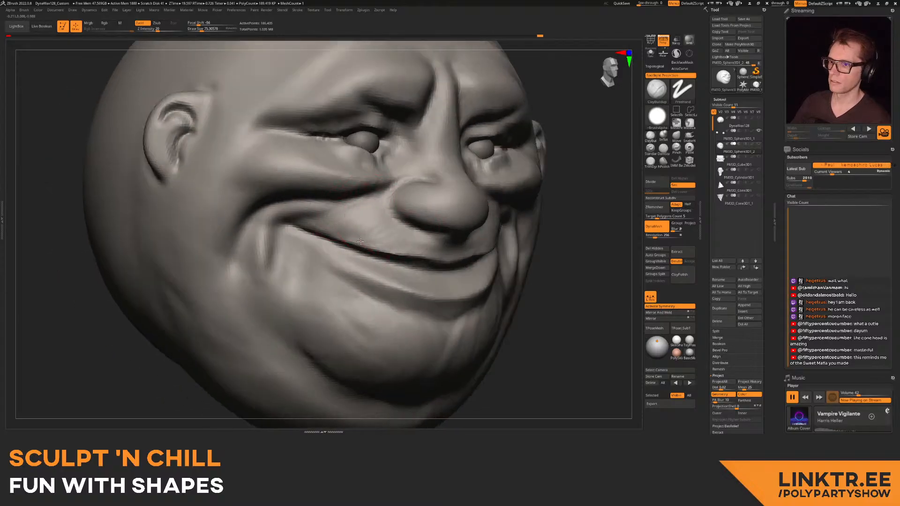
pyautogui.moveTo(442, 244); pyautogui.dragTo(462, 248)
pyautogui.moveTo(464, 243)
pyautogui.mouseDown(button='right')
pyautogui.moveTo(439, 239)
pyautogui.moveTo(433, 211)
pyautogui.mouseUp(button='right')
pyautogui.moveTo(434, 211)
pyautogui.mouseDown(button='right')
pyautogui.moveTo(392, 207)
pyautogui.moveTo(396, 196)
pyautogui.moveTo(367, 183)
pyautogui.mouseUp(button='right')
pyautogui.moveTo(360, 193)
pyautogui.mouseDown()
pyautogui.moveTo(368, 205)
pyautogui.moveTo(364, 187)
pyautogui.mouseUp()
pyautogui.moveTo(447, 179)
pyautogui.mouseDown(button='right')
pyautogui.moveTo(401, 199)
pyautogui.moveTo(361, 170)
pyautogui.mouseUp(button='right')
pyautogui.moveTo(361, 169)
pyautogui.mouseDown(button='right')
pyautogui.moveTo(375, 165)
pyautogui.moveTo(371, 157)
pyautogui.mouseUp(button='right')
pyautogui.keyDown('ctrl'); pyautogui.moveTo(371, 157); pyautogui.dragTo(358, 182, button='right'); pyautogui.keyUp('ctrl')
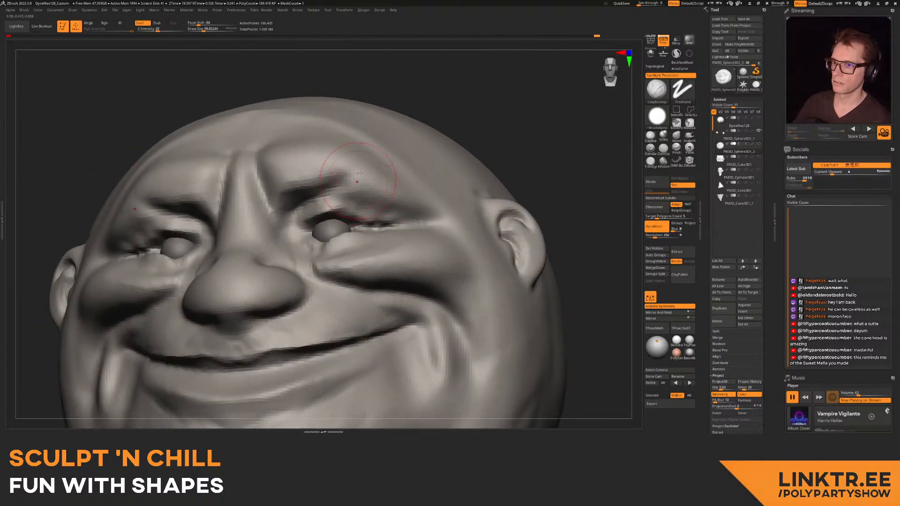
# - Add volume to the brow and upper eyelid with ClayBuildup brush strokes
pyautogui.moveTo(366, 195)
pyautogui.mouseDown()
pyautogui.moveTo(398, 212)
pyautogui.moveTo(419, 209)
pyautogui.mouseUp()
pyautogui.moveTo(335, 181)
pyautogui.mouseDown()
pyautogui.moveTo(292, 209)
pyautogui.moveTo(293, 191)
pyautogui.moveTo(284, 201)
pyautogui.moveTo(261, 144)
pyautogui.moveTo(268, 175)
pyautogui.mouseUp()
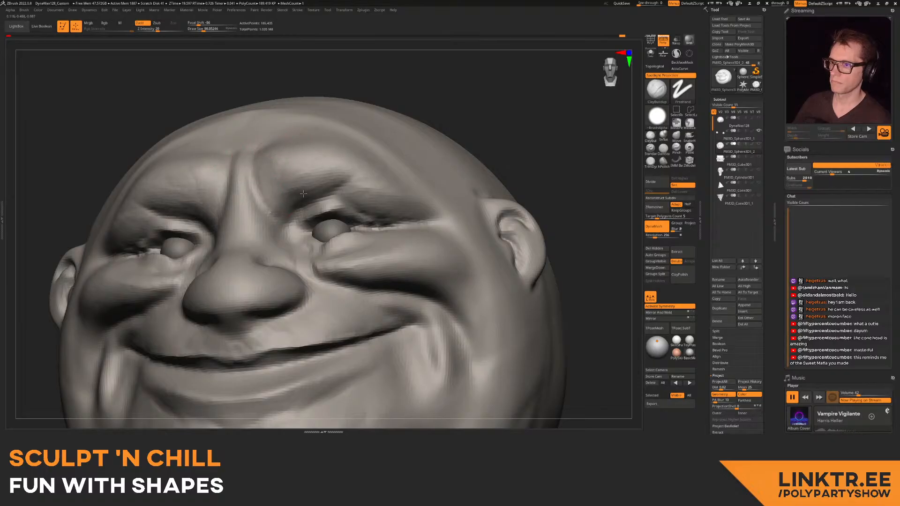
pyautogui.moveTo(330, 178); pyautogui.dragTo(304, 192)
pyautogui.keyDown('ctrl'); pyautogui.moveTo(330, 180); pyautogui.dragTo(333, 142, button='right'); pyautogui.keyUp('ctrl')
pyautogui.moveTo(288, 227)
pyautogui.keyDown('alt'); pyautogui.mouseDown(button='right')
pyautogui.moveTo(298, 181)
pyautogui.moveTo(337, 173)
pyautogui.moveTo(293, 202)
pyautogui.mouseUp(button='right'); pyautogui.keyUp('alt')
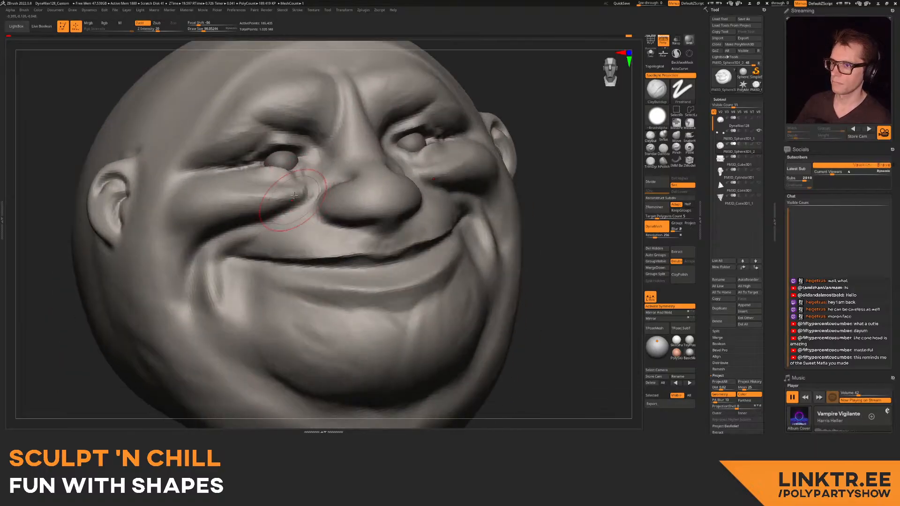
# - Fill out the cheek and under-eye forms with ClayBuildup strokes from several angles
pyautogui.moveTo(305, 177)
pyautogui.mouseDown()
pyautogui.moveTo(277, 210)
pyautogui.moveTo(260, 211)
pyautogui.moveTo(300, 199)
pyautogui.moveTo(229, 216)
pyautogui.mouseUp()
pyautogui.moveTo(259, 194)
pyautogui.mouseDown(button='right')
pyautogui.moveTo(301, 182)
pyautogui.moveTo(263, 183)
pyautogui.mouseUp(button='right')
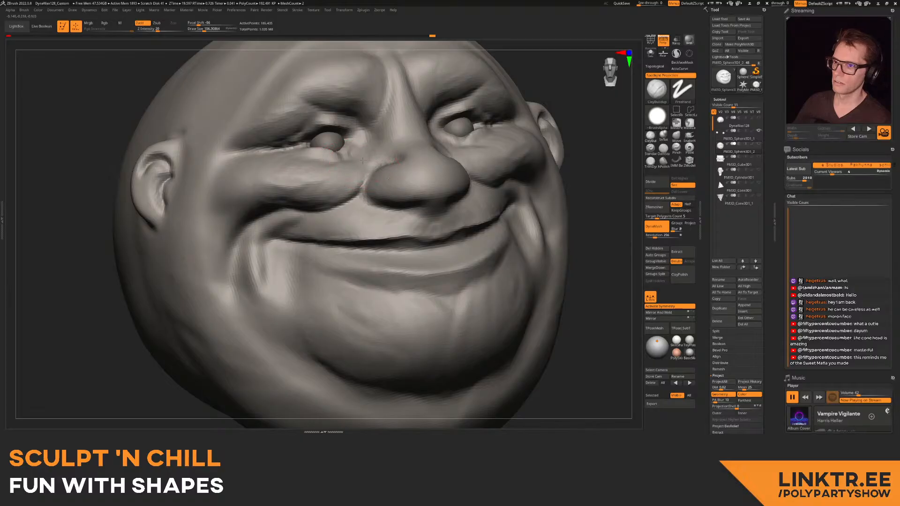
pyautogui.moveTo(298, 178); pyautogui.dragTo(291, 182)
pyautogui.moveTo(292, 182)
pyautogui.keyDown('ctrl'); pyautogui.mouseDown(button='right')
pyautogui.moveTo(295, 141)
pyautogui.moveTo(244, 148)
pyautogui.moveTo(256, 187)
pyautogui.mouseUp(button='right'); pyautogui.keyUp('ctrl')
pyautogui.keyDown('alt'); pyautogui.moveTo(347, 169); pyautogui.dragTo(286, 188, button='right'); pyautogui.keyUp('alt')
pyautogui.moveTo(286, 187); pyautogui.dragTo(319, 185, button='right')
pyautogui.moveTo(336, 211); pyautogui.dragTo(349, 239)
pyautogui.keyDown('ctrl'); pyautogui.moveTo(310, 208); pyautogui.dragTo(314, 238, button='right'); pyautogui.keyUp('ctrl')
# - Carve deep vertical smile creases beside the mouth corner with the DamStandard brush
pyautogui.click(663, 148)
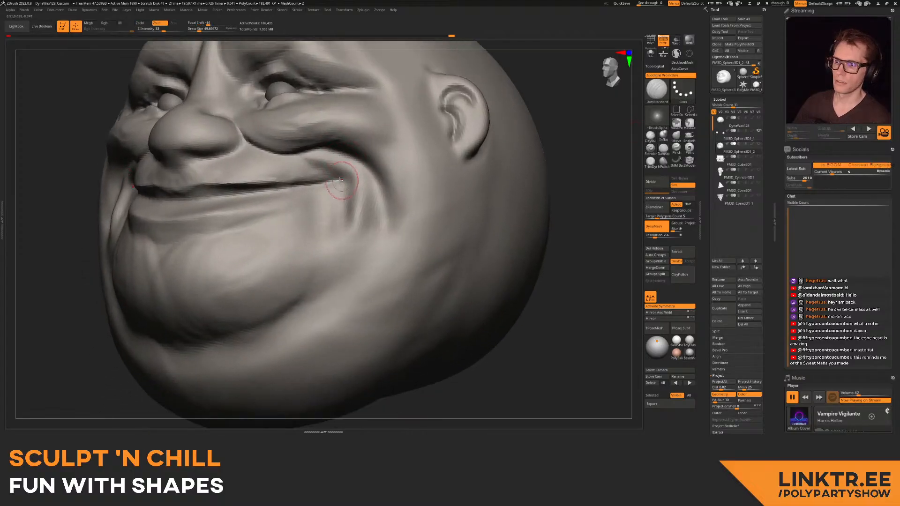
pyautogui.moveTo(345, 196); pyautogui.dragTo(343, 233)
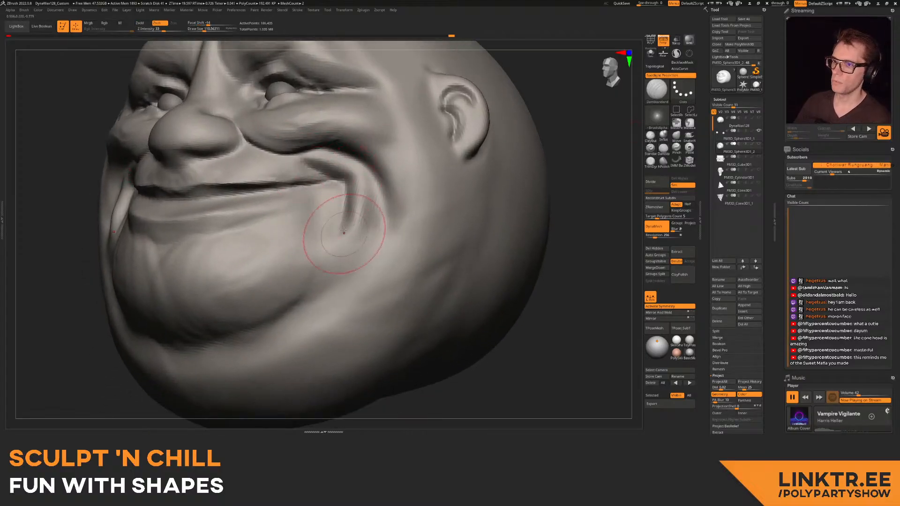
pyautogui.moveTo(374, 184); pyautogui.dragTo(373, 250)
# - Carve creases into the chin area with the DamStandard brush and undo the last smoothing stroke
pyautogui.moveTo(337, 299)
pyautogui.keyDown('ctrl'); pyautogui.mouseDown(button='right')
pyautogui.moveTo(328, 244)
pyautogui.moveTo(324, 263)
pyautogui.moveTo(293, 277)
pyautogui.mouseUp(button='right'); pyautogui.keyUp('ctrl')
pyautogui.press('s')
pyautogui.moveTo(285, 277); pyautogui.dragTo(325, 258)
pyautogui.moveTo(330, 255)
pyautogui.mouseDown(button='right')
pyautogui.moveTo(328, 225)
pyautogui.moveTo(398, 271)
pyautogui.mouseUp(button='right')
pyautogui.moveTo(399, 272)
pyautogui.keyDown('alt'); pyautogui.mouseDown(button='right')
pyautogui.moveTo(322, 236)
pyautogui.moveTo(363, 250)
pyautogui.mouseUp(button='right'); pyautogui.keyUp('alt')
pyautogui.keyDown('ctrl'); pyautogui.moveTo(363, 251); pyautogui.dragTo(323, 251, button='right'); pyautogui.keyUp('ctrl')
pyautogui.keyDown('ctrl'); pyautogui.moveTo(324, 251); pyautogui.dragTo(311, 275, button='right'); pyautogui.keyUp('ctrl')
pyautogui.moveTo(298, 304); pyautogui.dragTo(311, 296)
pyautogui.moveTo(318, 293)
pyautogui.keyDown('ctrl'); pyautogui.mouseDown(button='right')
pyautogui.moveTo(312, 263)
pyautogui.moveTo(281, 260)
pyautogui.mouseUp(button='right'); pyautogui.keyUp('ctrl')
pyautogui.keyDown('shift'); pyautogui.moveTo(344, 262); pyautogui.dragTo(327, 265); pyautogui.keyUp('shift')
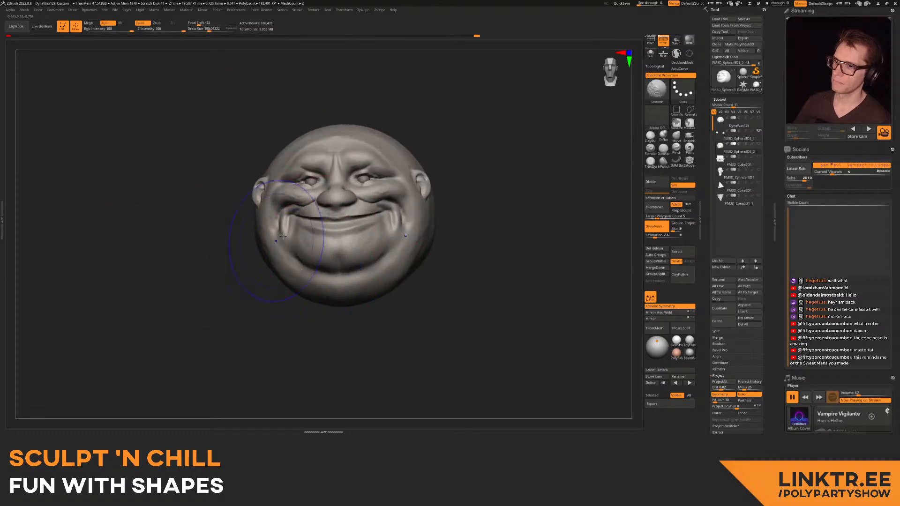
pyautogui.moveTo(274, 244); pyautogui.dragTo(314, 253, button='right')
pyautogui.hotkey('ctrl', 'z')
pyautogui.moveTo(209, 29); pyautogui.dragTo(204, 29)
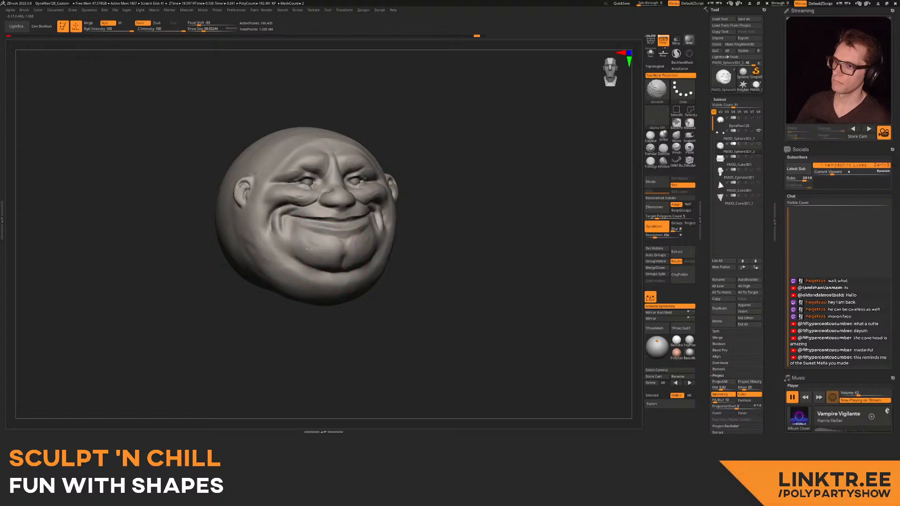
# - Carve the inner eye corner beside the nose bridge with the DamStandard brush
pyautogui.moveTo(297, 284)
pyautogui.mouseDown(button='right')
pyautogui.moveTo(260, 276)
pyautogui.moveTo(253, 303)
pyautogui.mouseUp(button='right')
pyautogui.keyDown('alt'); pyautogui.moveTo(253, 303); pyautogui.dragTo(317, 282, button='right'); pyautogui.keyUp('alt')
pyautogui.moveTo(307, 164)
pyautogui.keyDown('ctrl'); pyautogui.mouseDown(button='right')
pyautogui.moveTo(306, 192)
pyautogui.moveTo(310, 152)
pyautogui.mouseUp(button='right'); pyautogui.keyUp('ctrl')
pyautogui.keyDown('ctrl'); pyautogui.moveTo(311, 152); pyautogui.dragTo(311, 166, button='right'); pyautogui.keyUp('ctrl')
pyautogui.click(663, 150)
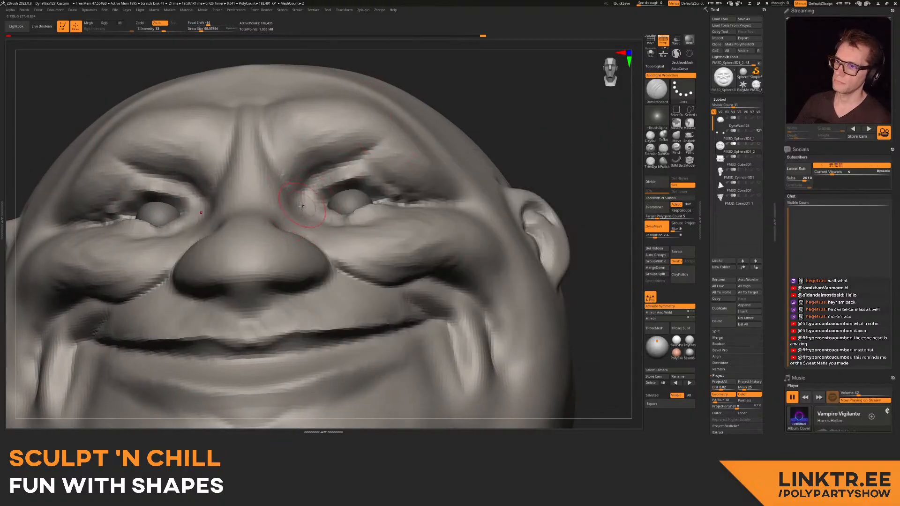
pyautogui.moveTo(305, 193); pyautogui.dragTo(318, 175)
# - Define the upper and lower eyelids and outer eye crease with DamStandard strokes
pyautogui.moveTo(393, 142); pyautogui.dragTo(320, 204, button='right')
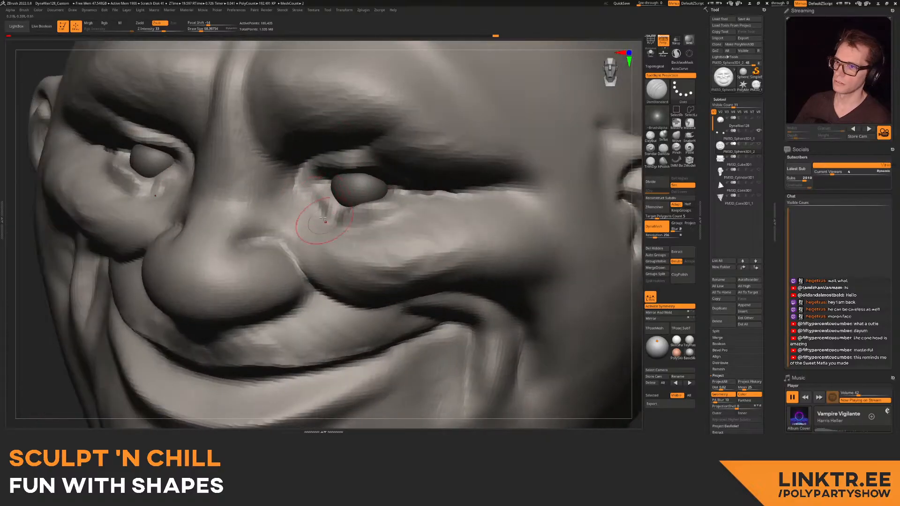
pyautogui.moveTo(336, 230)
pyautogui.mouseDown()
pyautogui.moveTo(395, 218)
pyautogui.moveTo(406, 208)
pyautogui.moveTo(404, 189)
pyautogui.mouseUp()
pyautogui.moveTo(404, 190)
pyautogui.mouseDown(button='right')
pyautogui.moveTo(419, 145)
pyautogui.moveTo(398, 123)
pyautogui.moveTo(359, 151)
pyautogui.mouseUp(button='right')
pyautogui.moveTo(359, 150); pyautogui.dragTo(433, 194)
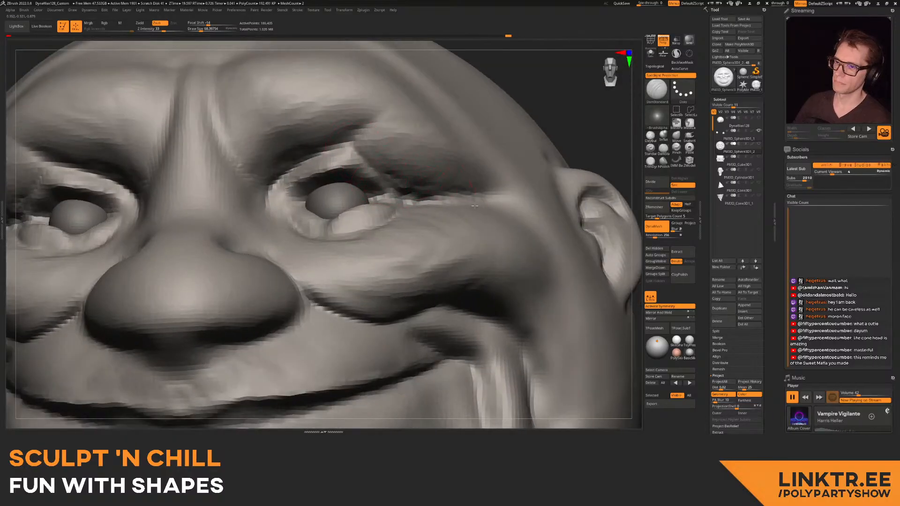
pyautogui.moveTo(376, 224); pyautogui.dragTo(374, 219, button='right')
pyautogui.moveTo(361, 135)
pyautogui.mouseDown(button='right')
pyautogui.moveTo(304, 188)
pyautogui.moveTo(305, 159)
pyautogui.moveTo(294, 158)
pyautogui.mouseUp(button='right')
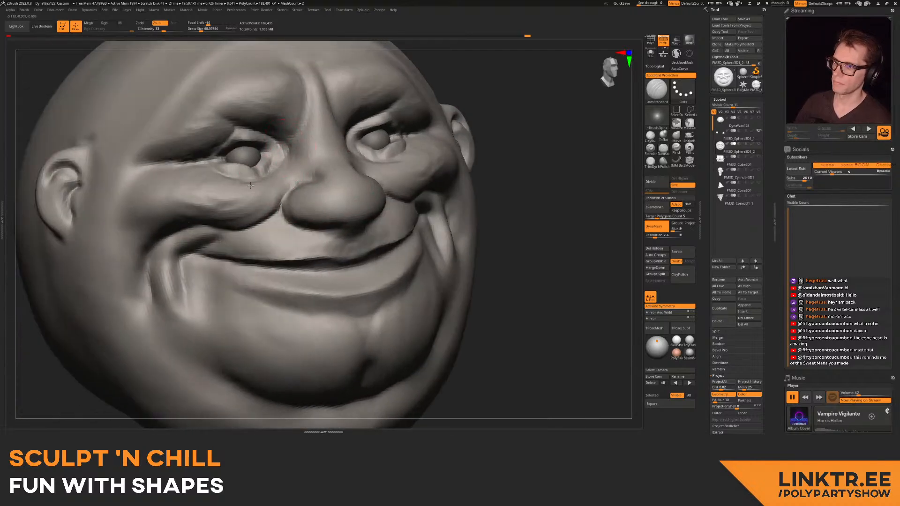
pyautogui.moveTo(301, 158)
pyautogui.keyDown('ctrl'); pyautogui.mouseDown(button='right')
pyautogui.moveTo(307, 113)
pyautogui.moveTo(276, 127)
pyautogui.moveTo(374, 187)
pyautogui.moveTo(393, 179)
pyautogui.moveTo(400, 196)
pyautogui.mouseUp(button='right'); pyautogui.keyUp('ctrl')
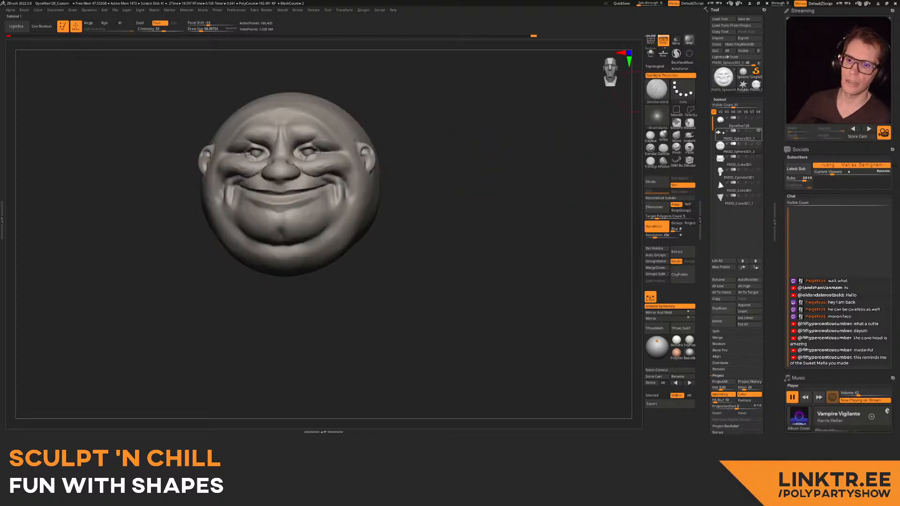
# - Create a subtool folder named Sphere holding the eyes and the sphere head
pyautogui.click(717, 134)
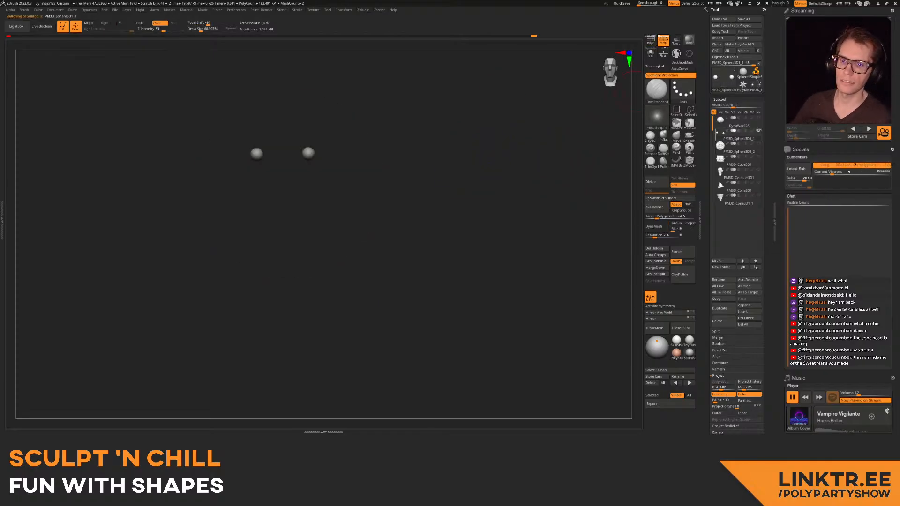
pyautogui.click(724, 268)
pyautogui.write('Sph')
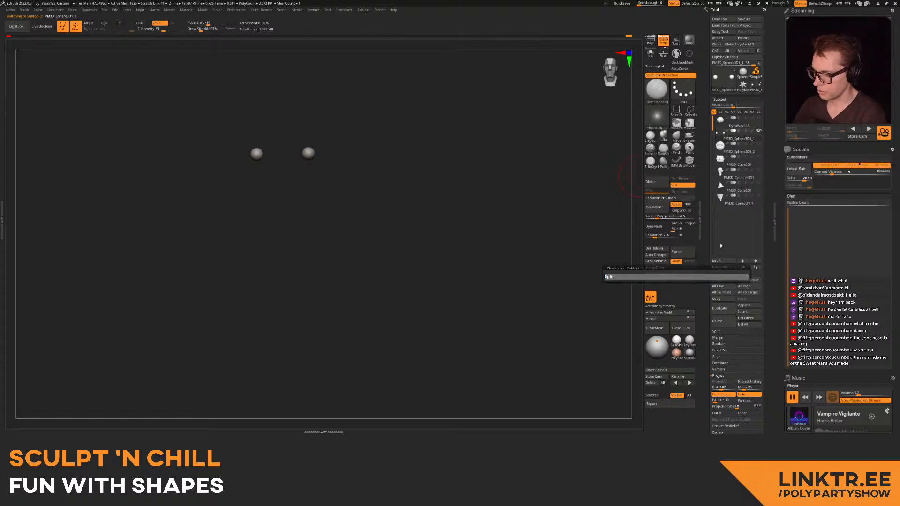
pyautogui.press('Return')
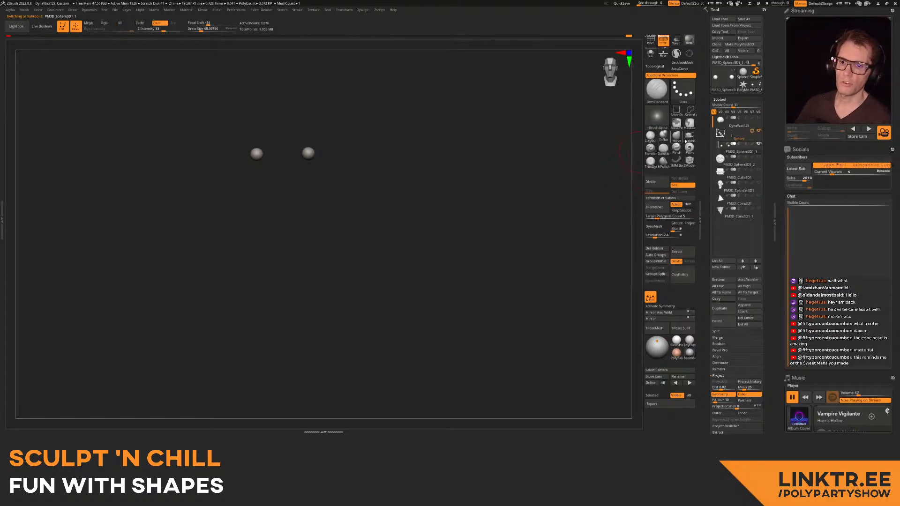
pyautogui.click(758, 159)
# - Snapshot the finished sphere head onto the canvas corner, then select the cube head subtool and center it
pyautogui.keyDown('alt'); pyautogui.moveTo(483, 156); pyautogui.dragTo(386, 150); pyautogui.keyUp('alt')
pyautogui.keyDown('alt'); pyautogui.click(206, 180); pyautogui.keyUp('alt')
pyautogui.moveTo(321, 177)
pyautogui.keyDown('alt'); pyautogui.mouseDown()
pyautogui.moveTo(339, 200)
pyautogui.moveTo(337, 182)
pyautogui.moveTo(277, 169)
pyautogui.moveTo(291, 163)
pyautogui.moveTo(272, 165)
pyautogui.moveTo(257, 147)
pyautogui.moveTo(439, 185)
pyautogui.moveTo(443, 175)
pyautogui.moveTo(454, 198)
pyautogui.moveTo(427, 169)
pyautogui.moveTo(390, 182)
pyautogui.moveTo(404, 220)
pyautogui.moveTo(443, 263)
pyautogui.moveTo(468, 260)
pyautogui.mouseUp(); pyautogui.keyUp('alt')
pyautogui.hotkey('shift', 's')
pyautogui.click(717, 164)
pyautogui.keyDown('alt'); pyautogui.moveTo(373, 181); pyautogui.dragTo(431, 221); pyautogui.keyUp('alt')
pyautogui.keyDown('alt'); pyautogui.moveTo(431, 221); pyautogui.dragTo(402, 184); pyautogui.keyUp('alt')
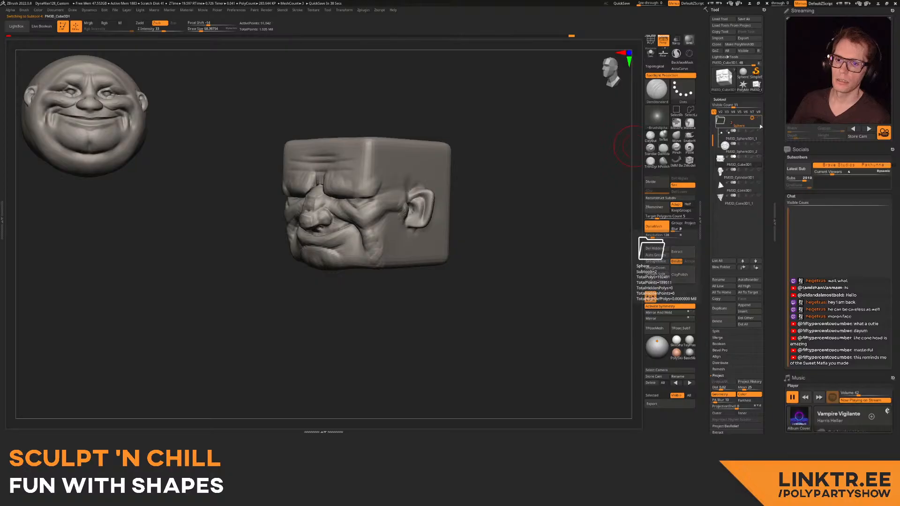
# - Adjust the cube head's brow and face profile with a large Move brush
pyautogui.scroll(2, 409, 172)
pyautogui.moveTo(388, 199); pyautogui.dragTo(370, 211)
pyautogui.moveTo(370, 211)
pyautogui.keyDown('alt'); pyautogui.mouseDown(button='right')
pyautogui.moveTo(409, 225)
pyautogui.moveTo(398, 199)
pyautogui.mouseUp(button='right'); pyautogui.keyUp('alt')
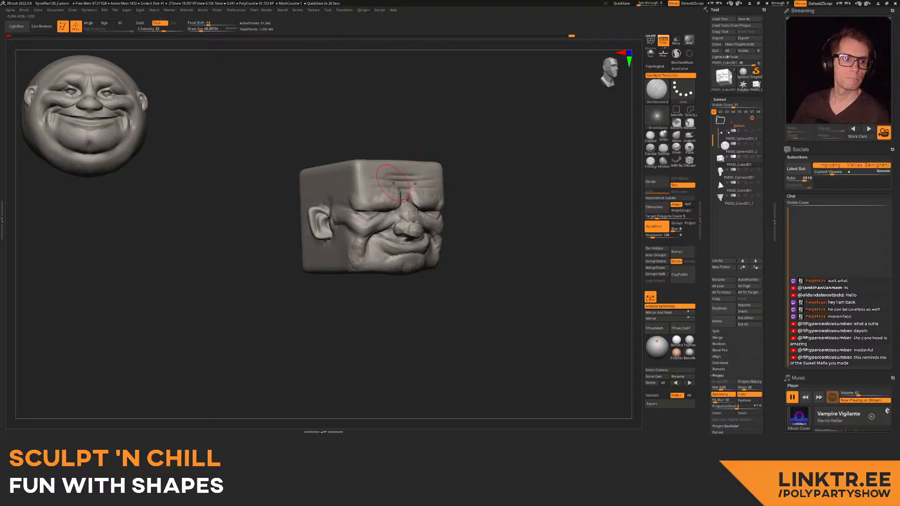
pyautogui.keyDown('alt'); pyautogui.moveTo(394, 183); pyautogui.dragTo(363, 178, button='right'); pyautogui.keyUp('alt')
pyautogui.moveTo(363, 178)
pyautogui.keyDown('ctrl'); pyautogui.mouseDown(button='right')
pyautogui.moveTo(380, 222)
pyautogui.moveTo(352, 161)
pyautogui.moveTo(387, 178)
pyautogui.moveTo(389, 153)
pyautogui.mouseUp(button='right'); pyautogui.keyUp('ctrl')
pyautogui.moveTo(457, 164); pyautogui.dragTo(399, 164, button='right')
pyautogui.moveTo(450, 180)
pyautogui.keyDown('shift'); pyautogui.mouseDown(button='right')
pyautogui.moveTo(401, 191)
pyautogui.moveTo(483, 121)
pyautogui.mouseUp(button='right'); pyautogui.keyUp('shift')
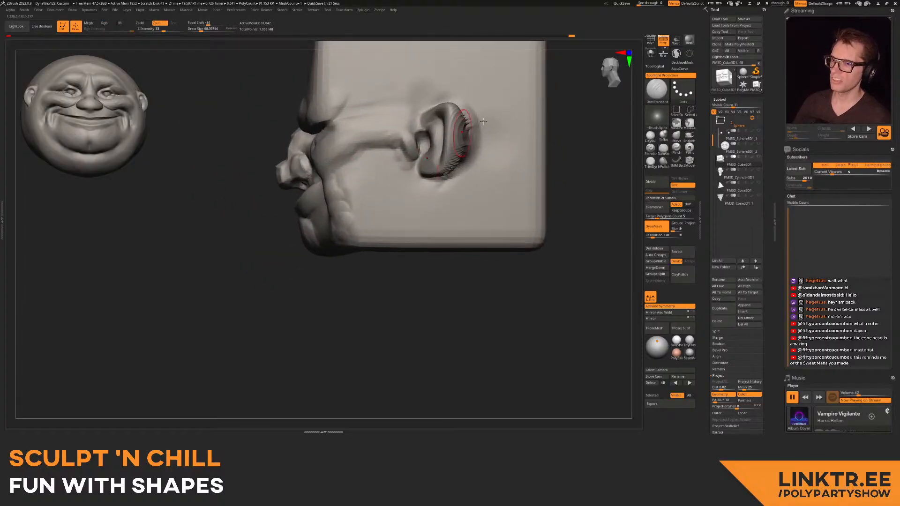
pyautogui.click(676, 142)
pyautogui.press('s')
pyautogui.moveTo(341, 236)
pyautogui.mouseDown()
pyautogui.moveTo(357, 236)
pyautogui.moveTo(339, 240)
pyautogui.mouseUp()
pyautogui.moveTo(335, 124); pyautogui.dragTo(345, 125)
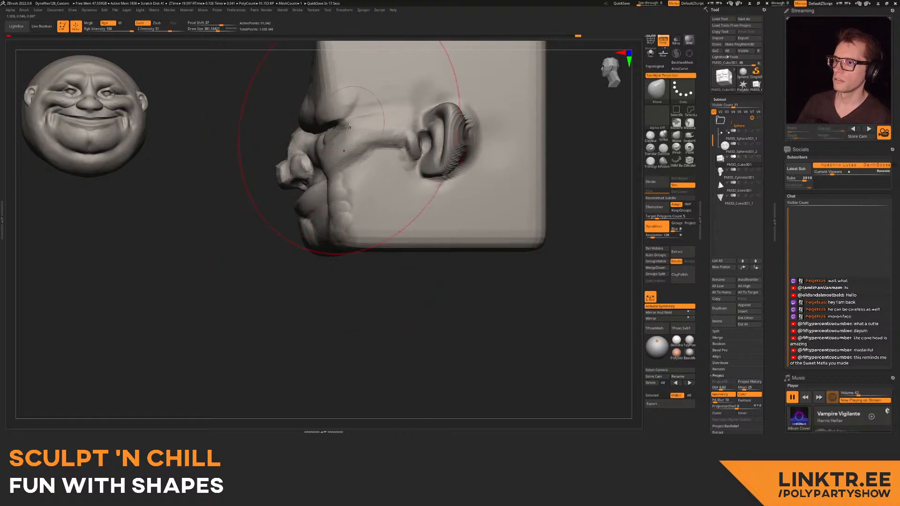
# - Reshape the cube head's cheekbone and outer eye area with the Move brush at varying draw sizes
pyautogui.keyDown('alt'); pyautogui.moveTo(328, 128); pyautogui.dragTo(346, 180, button='right'); pyautogui.keyUp('alt')
pyautogui.moveTo(225, 182)
pyautogui.mouseDown(button='right')
pyautogui.moveTo(347, 170)
pyautogui.moveTo(302, 200)
pyautogui.mouseUp(button='right')
pyautogui.press('s')
pyautogui.moveTo(330, 182); pyautogui.dragTo(329, 174)
pyautogui.moveTo(330, 178)
pyautogui.keyDown('alt'); pyautogui.mouseDown(button='right')
pyautogui.moveTo(324, 136)
pyautogui.moveTo(344, 120)
pyautogui.moveTo(338, 220)
pyautogui.moveTo(318, 127)
pyautogui.moveTo(281, 139)
pyautogui.mouseUp(button='right'); pyautogui.keyUp('alt')
pyautogui.press('s')
pyautogui.moveTo(336, 137); pyautogui.dragTo(327, 129)
pyautogui.moveTo(300, 145)
pyautogui.mouseDown(button='right')
pyautogui.moveTo(334, 161)
pyautogui.moveTo(328, 193)
pyautogui.mouseUp(button='right')
pyautogui.press('s')
pyautogui.moveTo(328, 152); pyautogui.dragTo(325, 152)
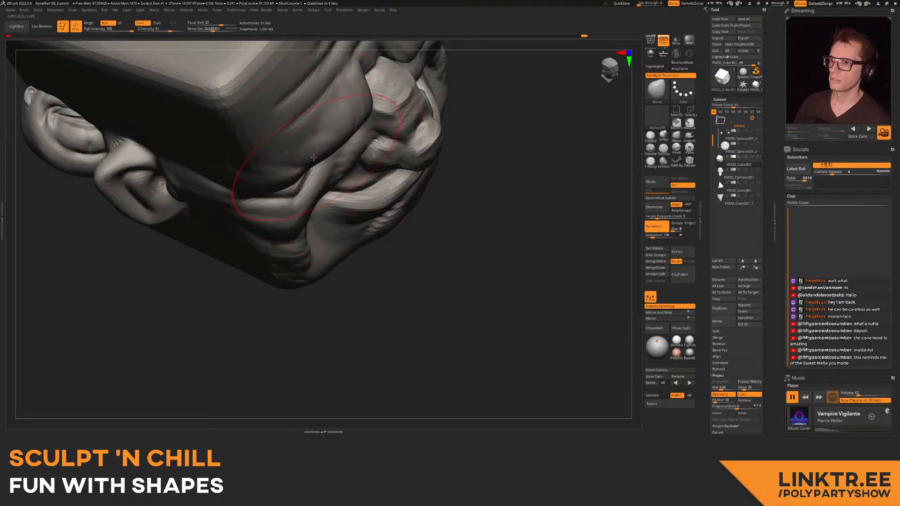
# - Adjust the outer cheek folds and jaw silhouette of the cube head with a smaller Move brush
pyautogui.moveTo(333, 187)
pyautogui.mouseDown(button='right')
pyautogui.moveTo(322, 175)
pyautogui.moveTo(260, 193)
pyautogui.mouseUp(button='right')
pyautogui.press('s')
pyautogui.moveTo(261, 216); pyautogui.dragTo(259, 216)
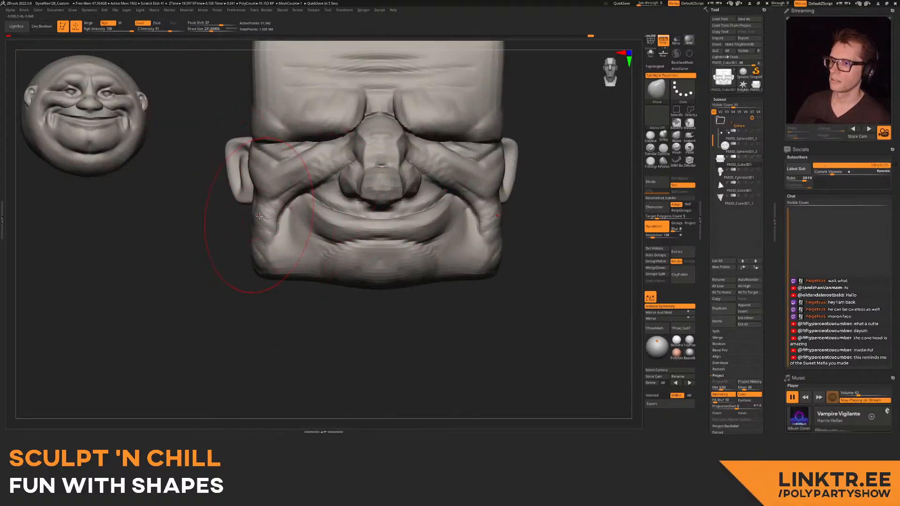
pyautogui.moveTo(403, 176); pyautogui.dragTo(504, 133, button='right')
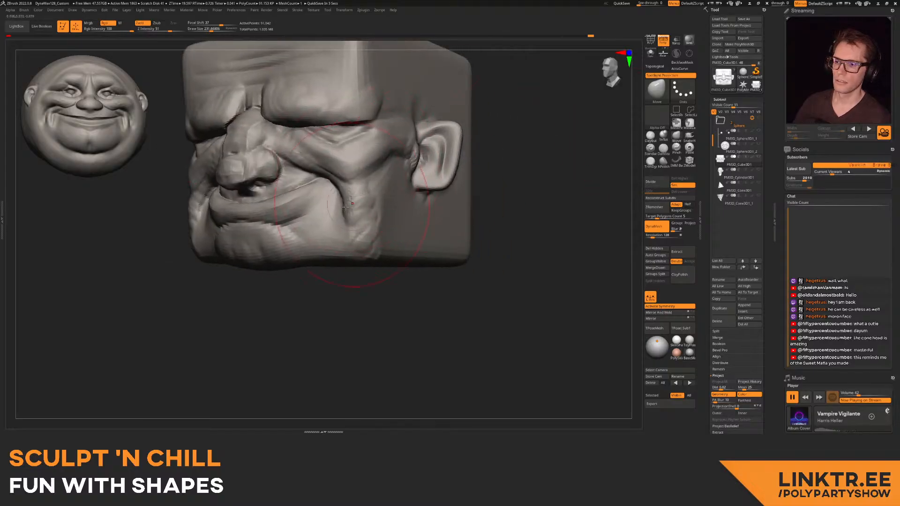
pyautogui.keyDown('shift'); pyautogui.moveTo(361, 201); pyautogui.dragTo(360, 195, button='right'); pyautogui.keyUp('shift')
pyautogui.press('s')
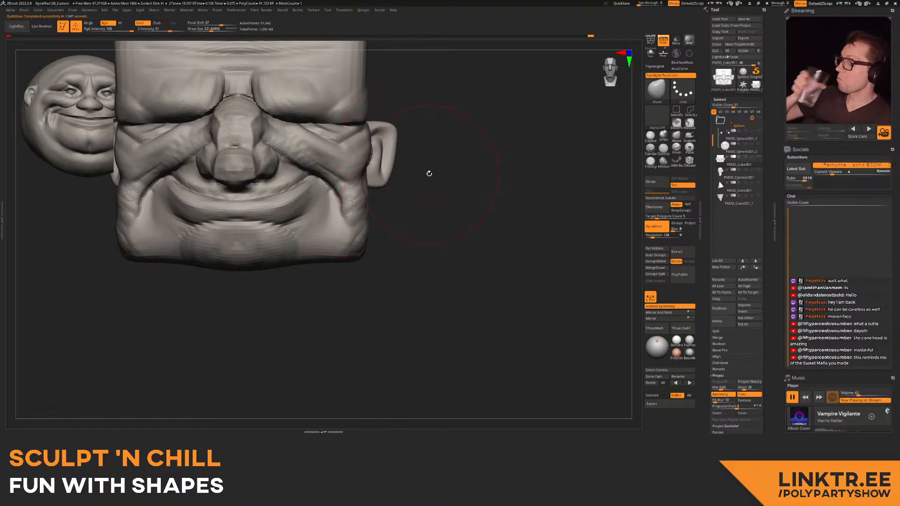
pyautogui.press('s')
pyautogui.moveTo(352, 190)
pyautogui.mouseDown()
pyautogui.moveTo(340, 199)
pyautogui.moveTo(358, 210)
pyautogui.moveTo(355, 190)
pyautogui.moveTo(319, 195)
pyautogui.moveTo(365, 165)
pyautogui.mouseUp()
pyautogui.press('s')
pyautogui.moveTo(324, 207); pyautogui.dragTo(403, 188, button='right')
# - Build up the side jaw plane between the mouth corner and the ear with ClayBuildup
pyautogui.click(650, 136)
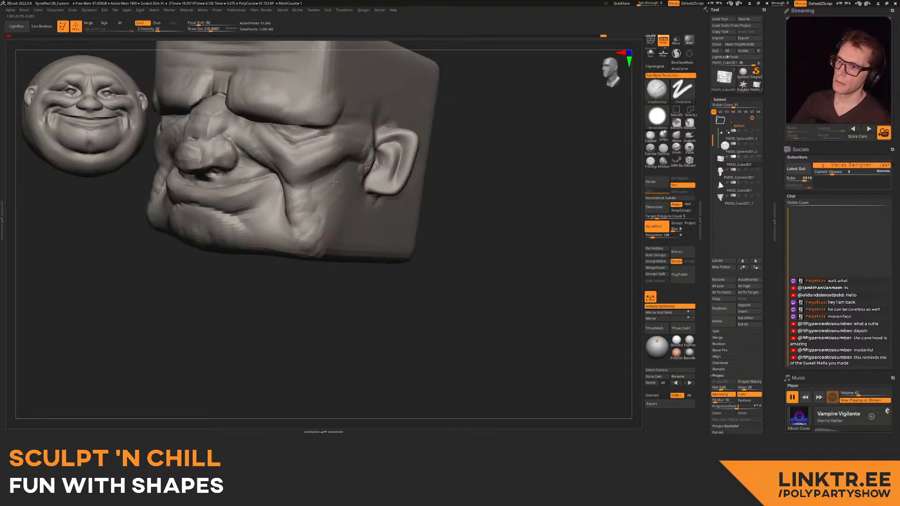
pyautogui.moveTo(281, 211)
pyautogui.mouseDown(button='right')
pyautogui.moveTo(323, 193)
pyautogui.moveTo(280, 206)
pyautogui.mouseUp(button='right')
pyautogui.press('s')
pyautogui.moveTo(315, 210); pyautogui.dragTo(313, 209)
pyautogui.moveTo(325, 201)
pyautogui.mouseDown(button='right')
pyautogui.moveTo(352, 217)
pyautogui.moveTo(412, 186)
pyautogui.mouseUp(button='right')
pyautogui.press('[')
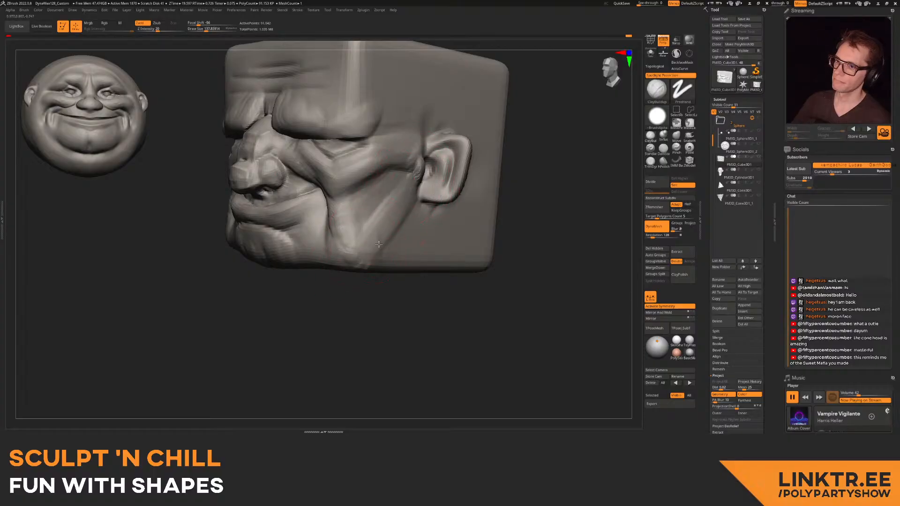
# - Refine the cheekbone and temple in front of the ear with smaller ClayBuildup strokes
pyautogui.moveTo(407, 192)
pyautogui.keyDown('ctrl'); pyautogui.mouseDown(button='right')
pyautogui.moveTo(363, 171)
pyautogui.moveTo(397, 175)
pyautogui.moveTo(390, 197)
pyautogui.moveTo(401, 176)
pyautogui.mouseUp(button='right'); pyautogui.keyUp('ctrl')
pyautogui.press('s')
pyautogui.moveTo(402, 176); pyautogui.dragTo(406, 177)
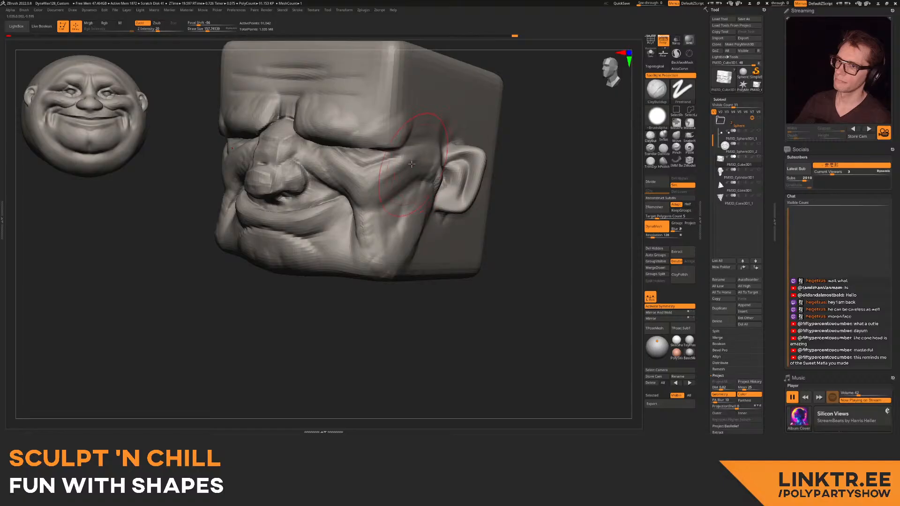
pyautogui.moveTo(413, 165); pyautogui.dragTo(430, 160, button='right')
pyautogui.press('s')
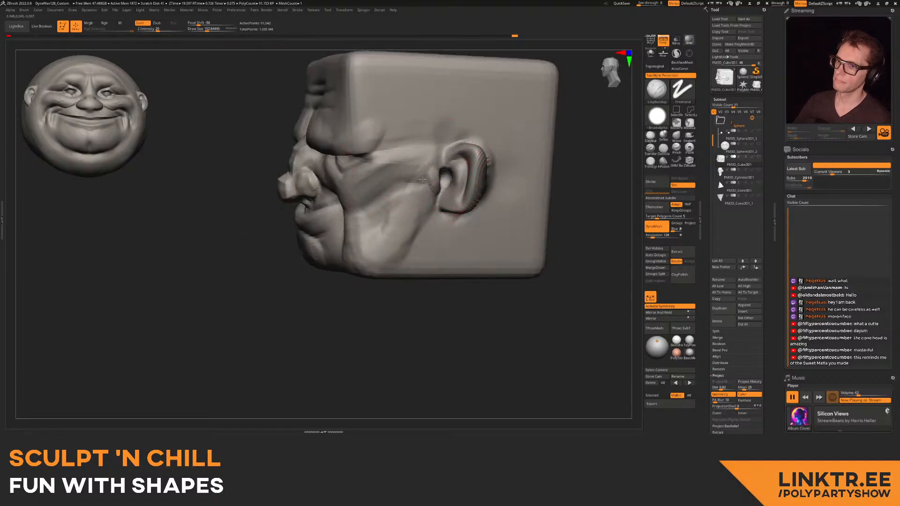
pyautogui.moveTo(365, 222); pyautogui.dragTo(412, 204, button='right')
pyautogui.keyDown('ctrl'); pyautogui.moveTo(411, 204); pyautogui.dragTo(393, 181, button='right'); pyautogui.keyUp('ctrl')
pyautogui.keyDown('ctrl'); pyautogui.moveTo(393, 181); pyautogui.dragTo(401, 206, button='right'); pyautogui.keyUp('ctrl')
pyautogui.keyDown('alt'); pyautogui.moveTo(401, 207); pyautogui.dragTo(423, 213, button='right'); pyautogui.keyUp('alt')
# - Reshape the heavy brow and lower forehead with an enlarged Move brush
pyautogui.click(676, 136)
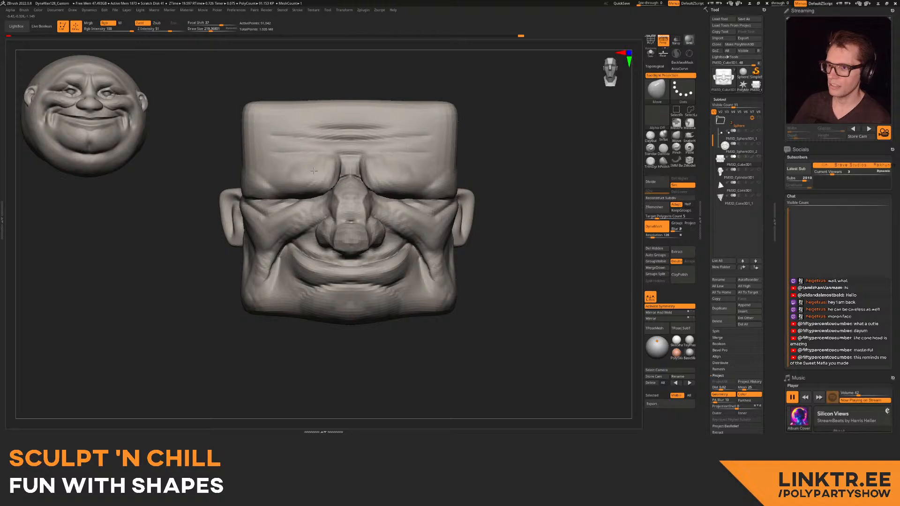
pyautogui.moveTo(327, 167)
pyautogui.mouseDown(button='right')
pyautogui.moveTo(315, 164)
pyautogui.moveTo(314, 180)
pyautogui.mouseUp(button='right')
pyautogui.keyDown('ctrl'); pyautogui.moveTo(314, 180); pyautogui.dragTo(349, 162, button='right'); pyautogui.keyUp('ctrl')
pyautogui.keyDown('alt'); pyautogui.moveTo(349, 162); pyautogui.dragTo(350, 201, button='right'); pyautogui.keyUp('alt')
pyautogui.press(']')
pyautogui.moveTo(327, 144)
pyautogui.mouseDown(button='right')
pyautogui.moveTo(348, 167)
pyautogui.moveTo(323, 210)
pyautogui.mouseUp(button='right')
pyautogui.press(']')
pyautogui.press(']')
pyautogui.moveTo(315, 173)
pyautogui.mouseDown()
pyautogui.moveTo(327, 170)
pyautogui.moveTo(328, 201)
pyautogui.mouseUp()
pyautogui.moveTo(328, 200)
pyautogui.keyDown('shift'); pyautogui.mouseDown(button='right')
pyautogui.moveTo(319, 177)
pyautogui.moveTo(322, 106)
pyautogui.mouseUp(button='right'); pyautogui.keyUp('shift')
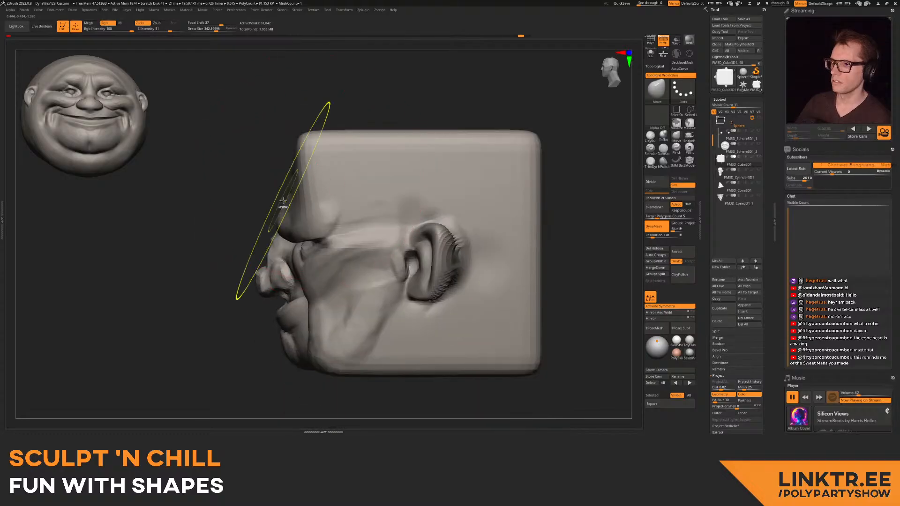
# - Isolate the upper front of the forehead with an inverted MaskLasso selection, adjust it with a Transpose line, and clear the mask
pyautogui.keyDown('ctrl'); pyautogui.moveTo(254, 227); pyautogui.dragTo(404, 131); pyautogui.keyUp('ctrl')
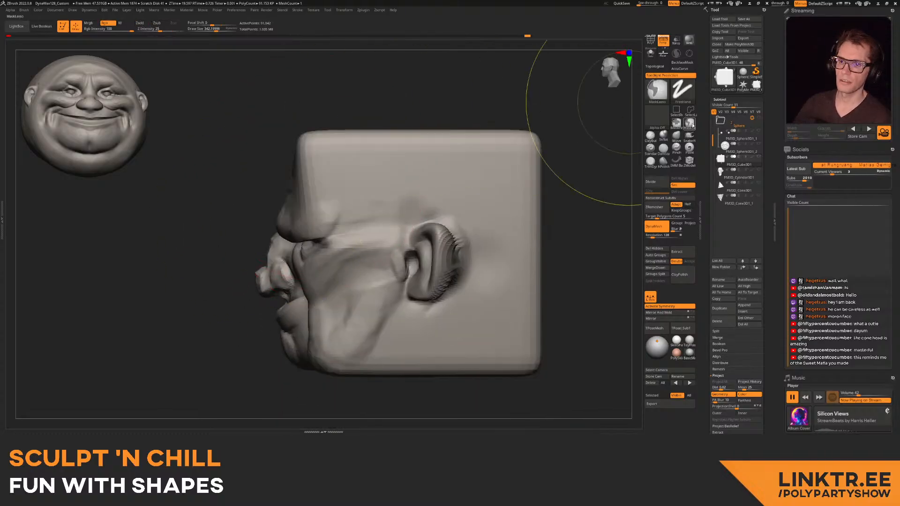
pyautogui.keyDown('ctrl'); pyautogui.click(693, 125); pyautogui.keyUp('ctrl')
pyautogui.moveTo(249, 218)
pyautogui.keyDown('ctrl'); pyautogui.mouseDown()
pyautogui.moveTo(266, 215)
pyautogui.moveTo(234, 141)
pyautogui.mouseUp(); pyautogui.keyUp('ctrl')
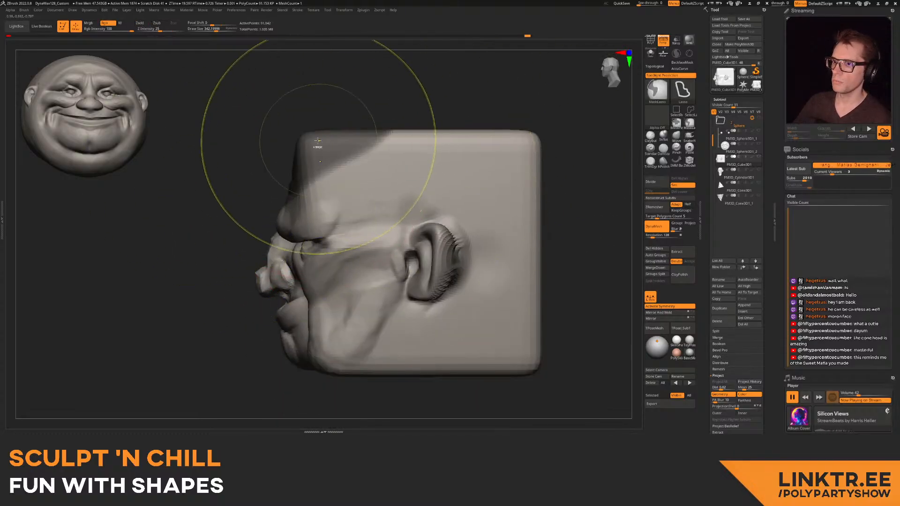
pyautogui.keyDown('ctrl'); pyautogui.click(331, 114); pyautogui.keyUp('ctrl')
pyautogui.press('w')
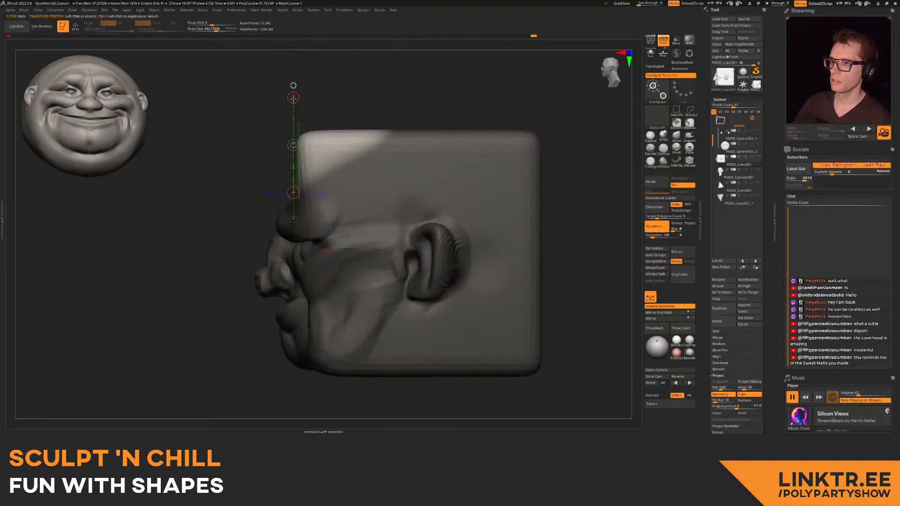
pyautogui.press('q')
pyautogui.moveTo(253, 199)
pyautogui.mouseDown()
pyautogui.moveTo(325, 161)
pyautogui.moveTo(414, 172)
pyautogui.mouseUp()
# - Refine the forehead profile and upper front edge of the cube head with the Move brush
pyautogui.press('s')
pyautogui.moveTo(293, 218); pyautogui.dragTo(308, 222)
pyautogui.moveTo(240, 301); pyautogui.dragTo(226, 305)
pyautogui.press('s')
pyautogui.moveTo(243, 272); pyautogui.dragTo(258, 264)
pyautogui.moveTo(299, 211)
pyautogui.mouseDown()
pyautogui.moveTo(315, 213)
pyautogui.moveTo(289, 198)
pyautogui.moveTo(311, 183)
pyautogui.moveTo(278, 187)
pyautogui.mouseUp()
pyautogui.press('s')
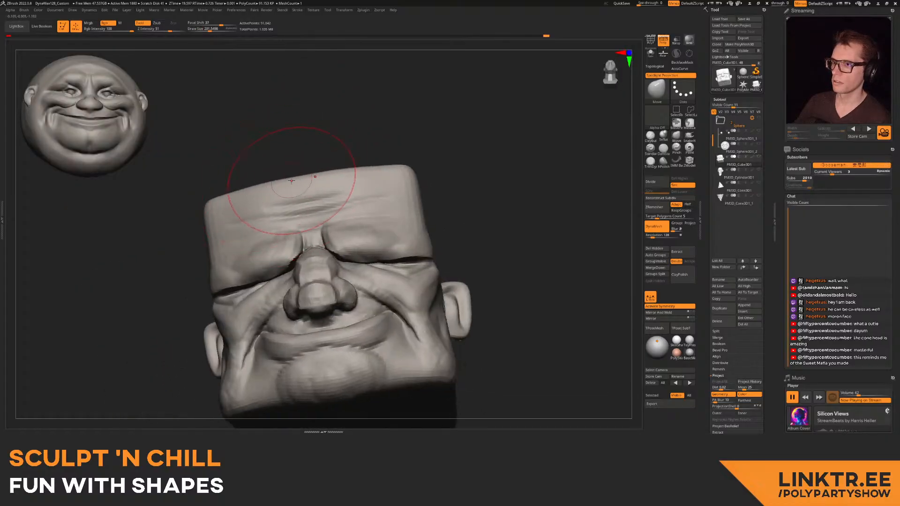
pyautogui.moveTo(270, 210)
pyautogui.mouseDown(button='right')
pyautogui.moveTo(332, 201)
pyautogui.moveTo(328, 211)
pyautogui.moveTo(323, 146)
pyautogui.moveTo(347, 155)
pyautogui.moveTo(302, 158)
pyautogui.moveTo(324, 174)
pyautogui.mouseUp(button='right')
pyautogui.press('s')
pyautogui.moveTo(323, 173); pyautogui.dragTo(340, 170)
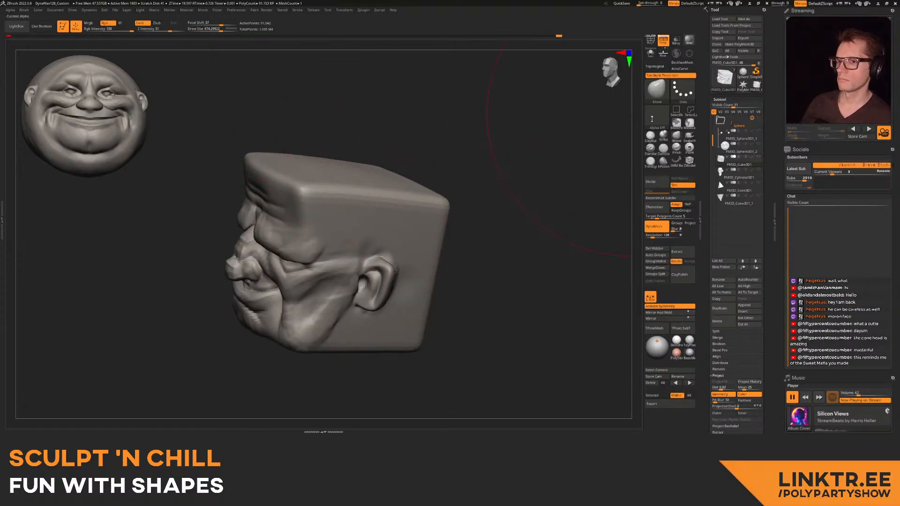
# - Carve down and soften the cranium's hard upper edges and corners with a large ClayBuildup brush
pyautogui.click(650, 136)
pyautogui.moveTo(216, 202)
pyautogui.mouseDown(button='right')
pyautogui.moveTo(243, 181)
pyautogui.moveTo(246, 219)
pyautogui.moveTo(221, 212)
pyautogui.mouseUp(button='right')
pyautogui.press('s')
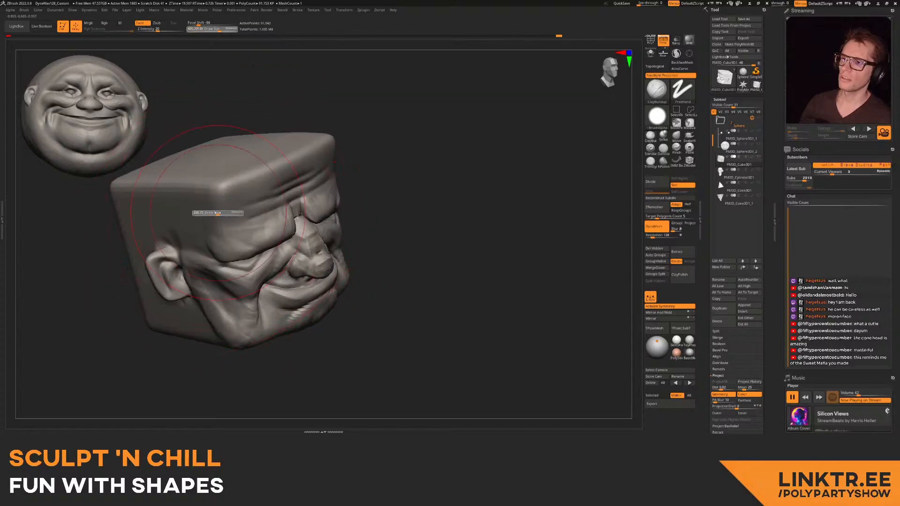
pyautogui.keyDown('alt'); pyautogui.moveTo(207, 198); pyautogui.dragTo(309, 153); pyautogui.keyUp('alt')
pyautogui.moveTo(332, 161)
pyautogui.mouseDown(button='right')
pyautogui.moveTo(314, 187)
pyautogui.moveTo(319, 166)
pyautogui.moveTo(389, 184)
pyautogui.moveTo(377, 182)
pyautogui.moveTo(474, 173)
pyautogui.moveTo(315, 183)
pyautogui.mouseUp(button='right')
pyautogui.moveTo(315, 183); pyautogui.dragTo(422, 115)
pyautogui.moveTo(346, 176); pyautogui.dragTo(398, 216, button='right')
# - Lasso-mask the lower back of the head below and behind the ear, then invert the mask
pyautogui.moveTo(432, 263)
pyautogui.keyDown('ctrl'); pyautogui.mouseDown()
pyautogui.moveTo(305, 271)
pyautogui.moveTo(287, 259)
pyautogui.moveTo(312, 220)
pyautogui.moveTo(396, 178)
pyautogui.moveTo(431, 194)
pyautogui.mouseUp(); pyautogui.keyUp('ctrl')
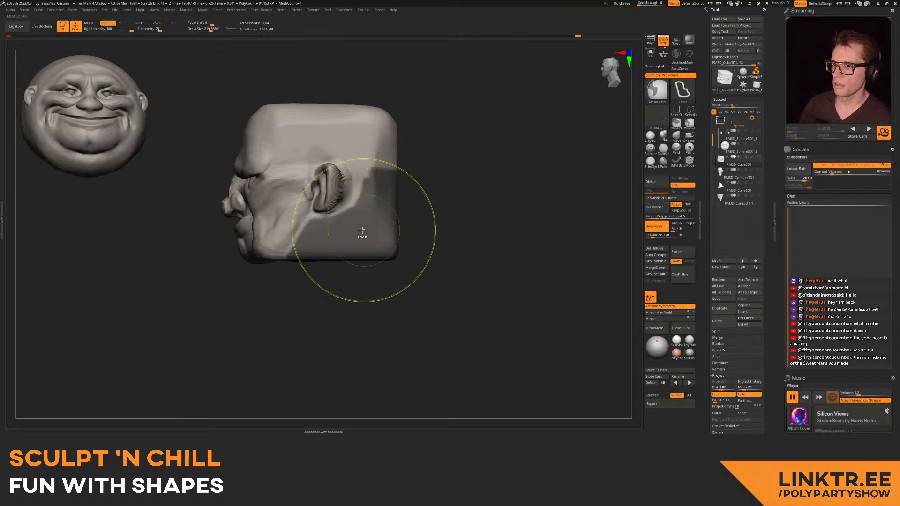
pyautogui.keyDown('ctrl'); pyautogui.click(430, 232); pyautogui.keyUp('ctrl')
pyautogui.press('w')
pyautogui.press('q')
pyautogui.moveTo(422, 222); pyautogui.dragTo(387, 224, button='right')
pyautogui.press('w')
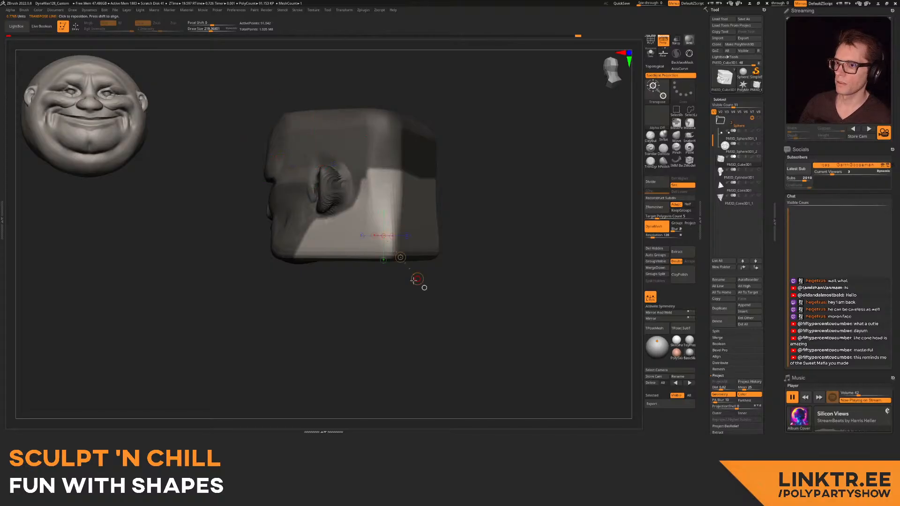
# - Shift the unmasked lower back block inward and upward with Transpose to form a blocky neck
pyautogui.moveTo(417, 279); pyautogui.dragTo(393, 252)
pyautogui.moveTo(417, 280); pyautogui.dragTo(390, 247)
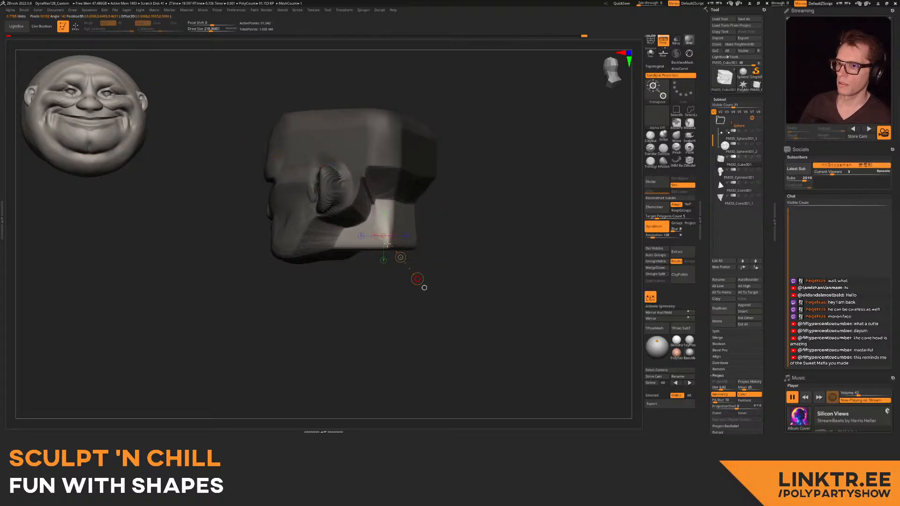
pyautogui.press('Up')
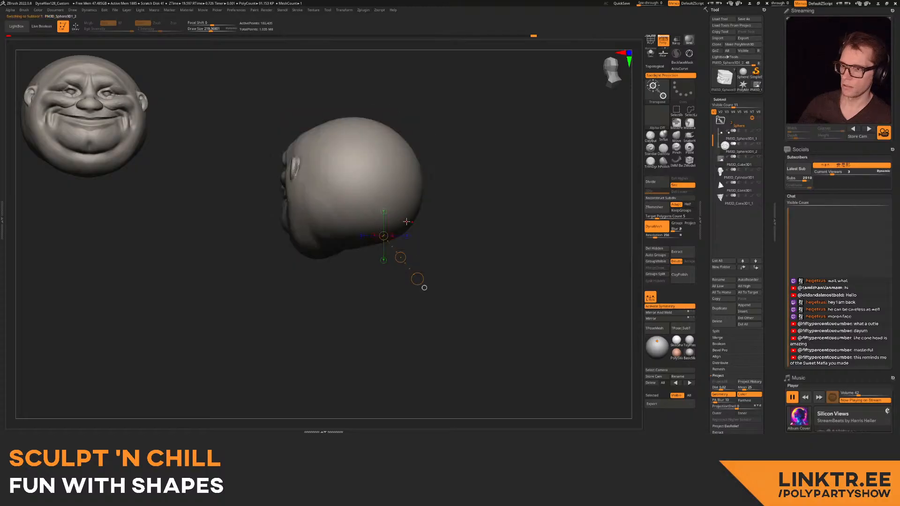
pyautogui.press('Down')
pyautogui.moveTo(418, 279); pyautogui.dragTo(410, 263)
pyautogui.moveTo(401, 257); pyautogui.dragTo(418, 246, button='right')
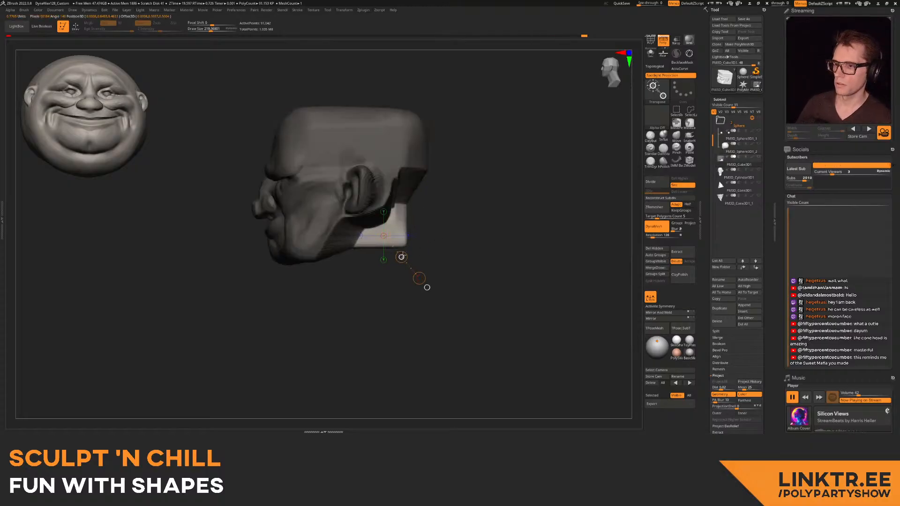
pyautogui.moveTo(402, 257); pyautogui.dragTo(396, 237)
pyautogui.press('q')
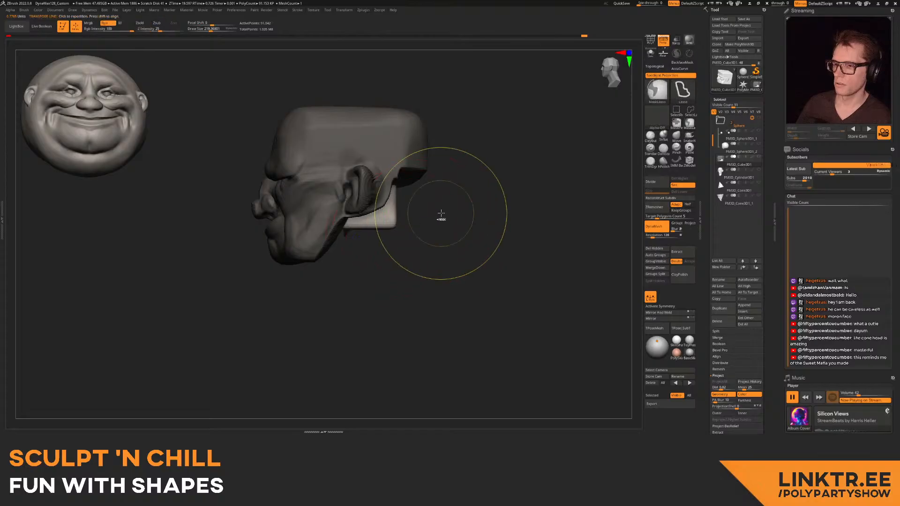
# - Clear the mask, reactivate symmetry, and rework the underside of the skull around the neck block with ClayBuildup
pyautogui.moveTo(406, 215)
pyautogui.mouseDown(button='right')
pyautogui.moveTo(415, 214)
pyautogui.moveTo(398, 200)
pyautogui.mouseUp(button='right')
pyautogui.press('b')
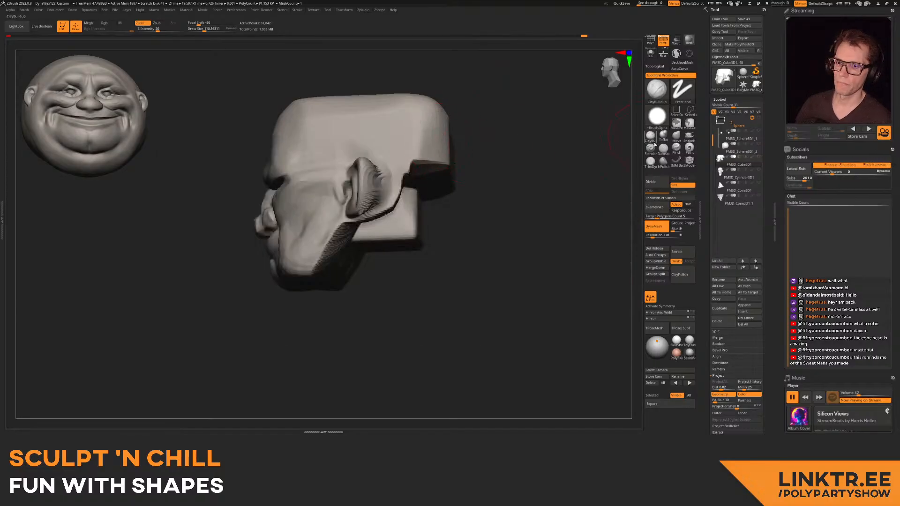
pyautogui.moveTo(573, 153); pyautogui.dragTo(559, 177)
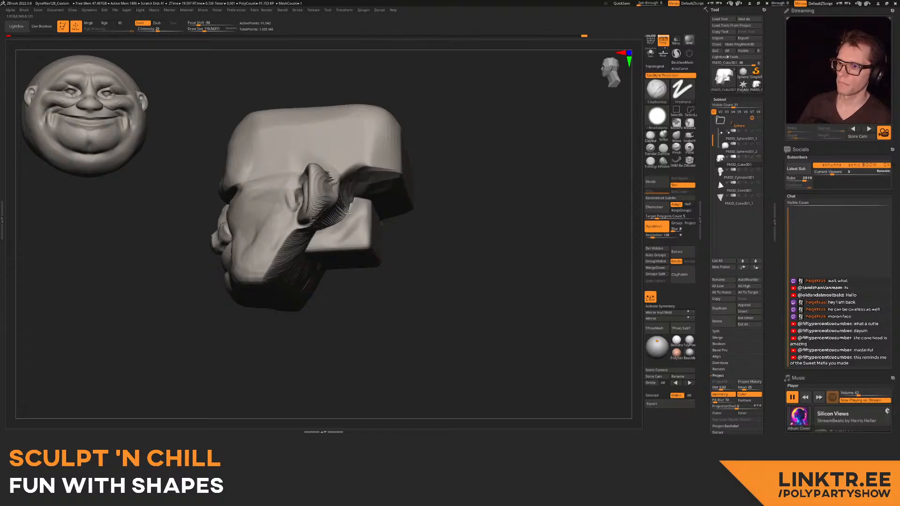
pyautogui.moveTo(352, 182)
pyautogui.mouseDown()
pyautogui.moveTo(387, 162)
pyautogui.moveTo(445, 224)
pyautogui.mouseUp()
pyautogui.hotkey('ctrl', 'z')
pyautogui.hotkey('ctrl', 'z')
pyautogui.press('x')
pyautogui.moveTo(301, 230)
pyautogui.mouseDown()
pyautogui.moveTo(370, 166)
pyautogui.moveTo(408, 213)
pyautogui.moveTo(412, 203)
pyautogui.mouseUp()
pyautogui.moveTo(401, 147)
pyautogui.mouseDown(button='right')
pyautogui.moveTo(380, 201)
pyautogui.moveTo(381, 162)
pyautogui.moveTo(370, 220)
pyautogui.moveTo(405, 202)
pyautogui.mouseUp(button='right')
pyautogui.moveTo(405, 201); pyautogui.dragTo(549, 155, button='right')
# - Adjust the lower jaw and chin contour with a large Move brush
pyautogui.click(676, 137)
pyautogui.press('s')
pyautogui.moveTo(429, 259)
pyautogui.mouseDown()
pyautogui.moveTo(443, 259)
pyautogui.moveTo(449, 243)
pyautogui.mouseUp()
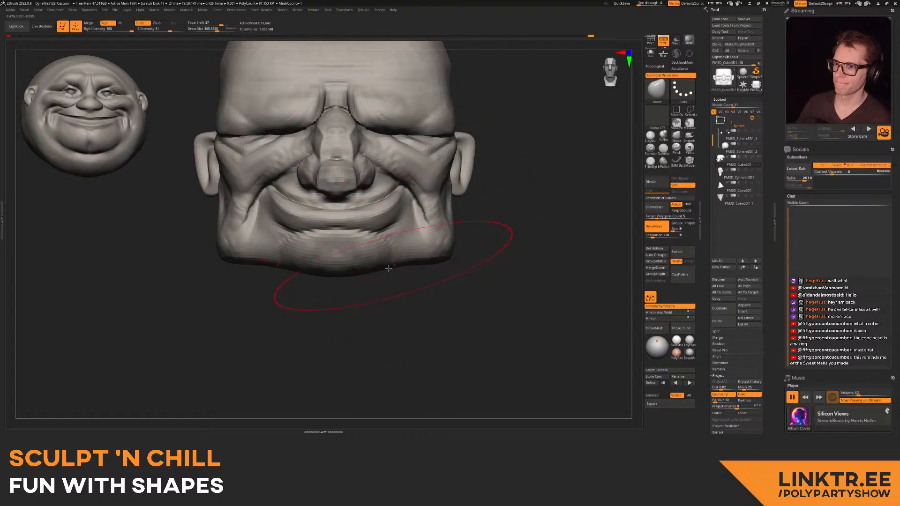
pyautogui.moveTo(321, 281)
pyautogui.mouseDown(button='right')
pyautogui.moveTo(307, 207)
pyautogui.moveTo(317, 248)
pyautogui.mouseUp(button='right')
pyautogui.moveTo(317, 249)
pyautogui.keyDown('ctrl'); pyautogui.mouseDown(button='right')
pyautogui.moveTo(302, 195)
pyautogui.moveTo(291, 230)
pyautogui.mouseUp(button='right'); pyautogui.keyUp('ctrl')
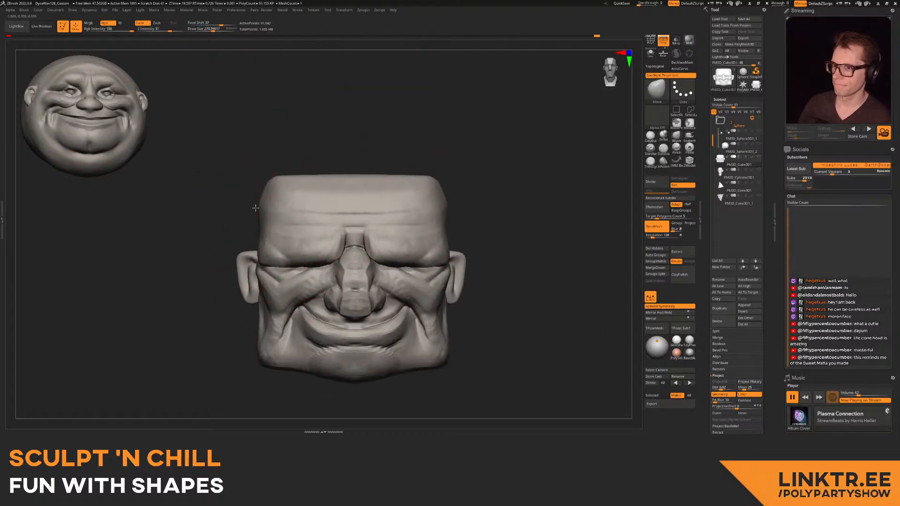
# - Round the cranium's upper and rear outline with Move brush strokes
pyautogui.moveTo(267, 188); pyautogui.dragTo(257, 210, button='right')
pyautogui.press('s')
pyautogui.moveTo(317, 178); pyautogui.dragTo(320, 178)
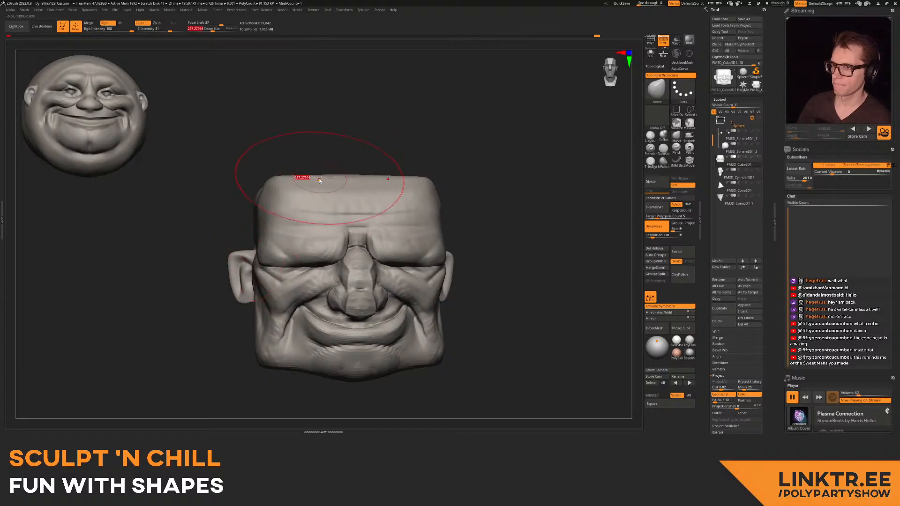
pyautogui.moveTo(318, 172)
pyautogui.mouseDown(button='right')
pyautogui.moveTo(293, 172)
pyautogui.moveTo(318, 187)
pyautogui.moveTo(403, 184)
pyautogui.moveTo(392, 196)
pyautogui.moveTo(423, 151)
pyautogui.moveTo(427, 121)
pyautogui.moveTo(423, 176)
pyautogui.moveTo(401, 186)
pyautogui.mouseUp(button='right')
pyautogui.moveTo(310, 154); pyautogui.dragTo(304, 152)
pyautogui.moveTo(353, 135); pyautogui.dragTo(350, 123)
pyautogui.press('[')
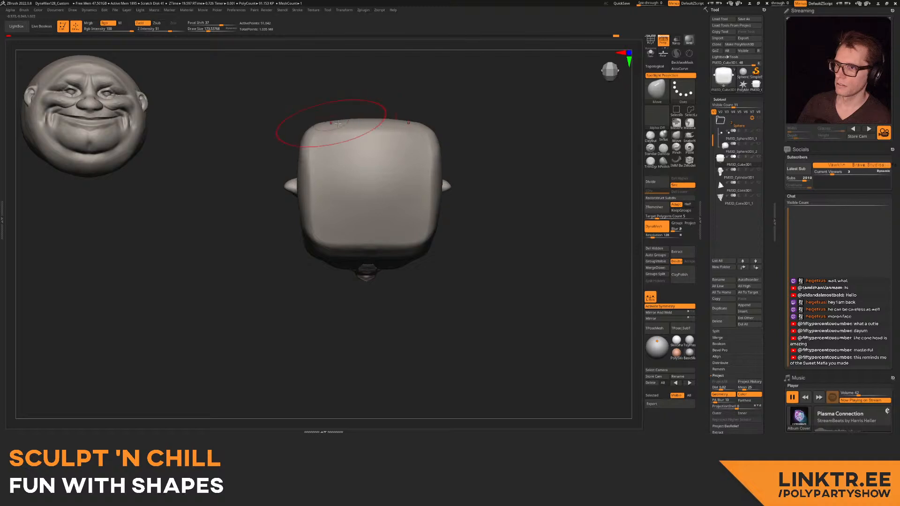
pyautogui.moveTo(320, 235); pyautogui.dragTo(607, 96, button='right')
# - Build up rounded volume over the crown and back of the skull with a large ClayBuildup brush
pyautogui.press('b')
pyautogui.press('c')
pyautogui.press('b')
pyautogui.moveTo(416, 141)
pyautogui.mouseDown(button='right')
pyautogui.moveTo(322, 202)
pyautogui.moveTo(307, 189)
pyautogui.mouseUp(button='right')
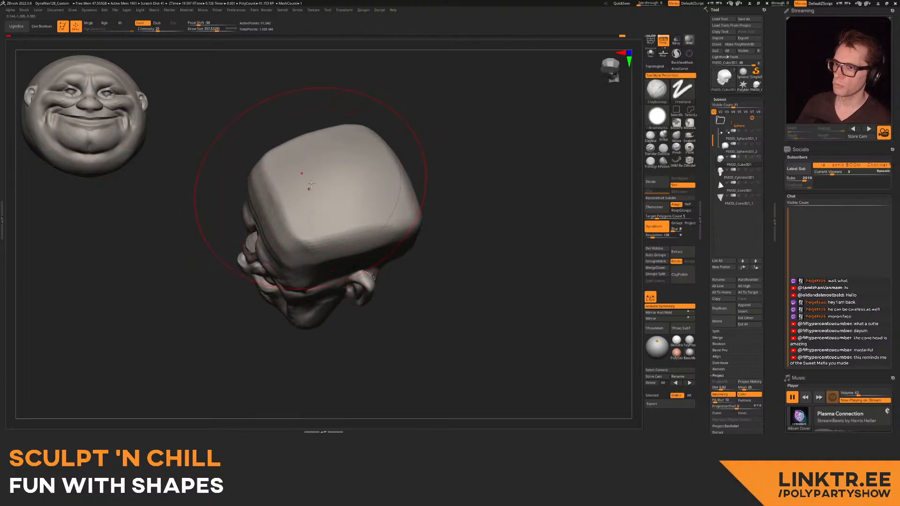
pyautogui.press('[')
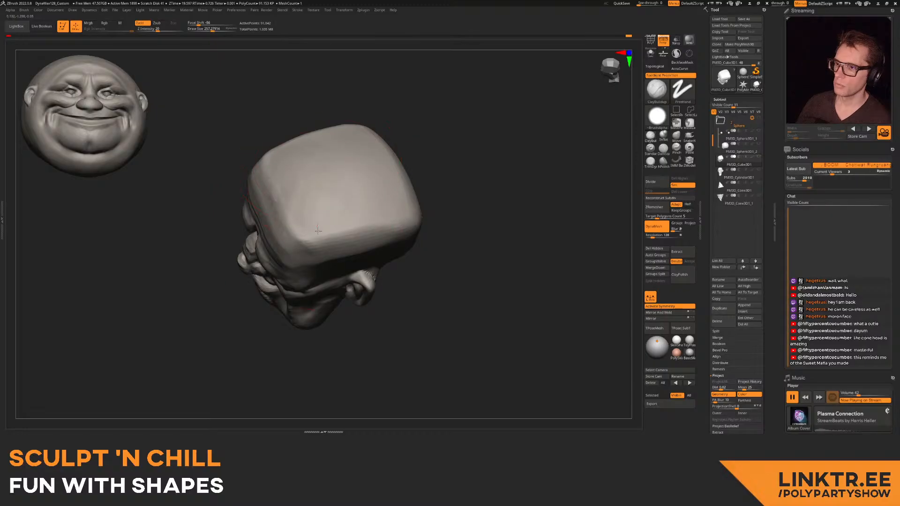
pyautogui.moveTo(413, 206)
pyautogui.mouseDown(button='right')
pyautogui.moveTo(349, 195)
pyautogui.moveTo(372, 172)
pyautogui.moveTo(386, 176)
pyautogui.moveTo(371, 162)
pyautogui.moveTo(367, 197)
pyautogui.mouseUp(button='right')
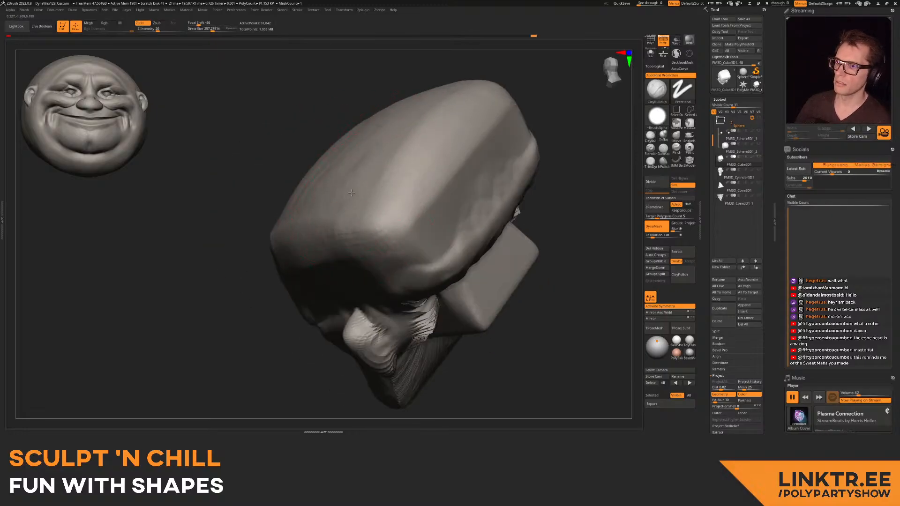
pyautogui.moveTo(425, 260)
pyautogui.mouseDown(button='right')
pyautogui.moveTo(414, 194)
pyautogui.moveTo(391, 163)
pyautogui.moveTo(373, 190)
pyautogui.moveTo(401, 169)
pyautogui.moveTo(368, 203)
pyautogui.mouseUp(button='right')
pyautogui.press('s')
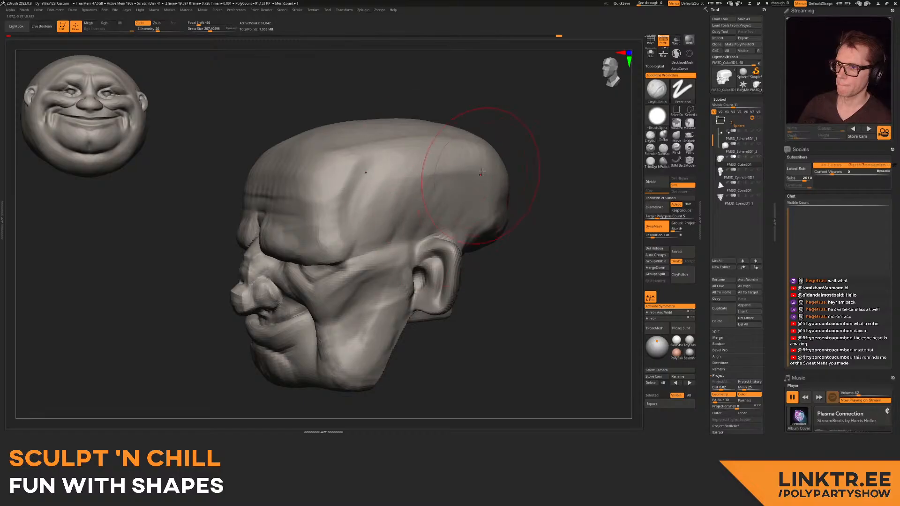
# - Blend the temple and side forehead into the rounded cranium with a smaller ClayBuildup brush
pyautogui.moveTo(363, 187)
pyautogui.mouseDown(button='right')
pyautogui.moveTo(362, 162)
pyautogui.moveTo(368, 188)
pyautogui.mouseUp(button='right')
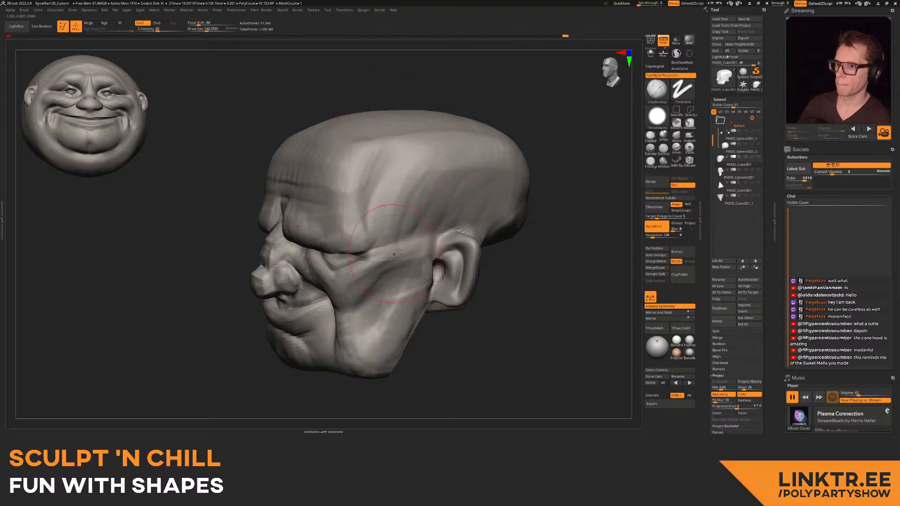
pyautogui.keyDown('alt'); pyautogui.moveTo(461, 202); pyautogui.dragTo(438, 150, button='right'); pyautogui.keyUp('alt')
pyautogui.moveTo(438, 150)
pyautogui.mouseDown(button='right')
pyautogui.moveTo(501, 154)
pyautogui.moveTo(403, 161)
pyautogui.moveTo(417, 164)
pyautogui.mouseUp(button='right')
pyautogui.moveTo(306, 189); pyautogui.dragTo(478, 143, button='right')
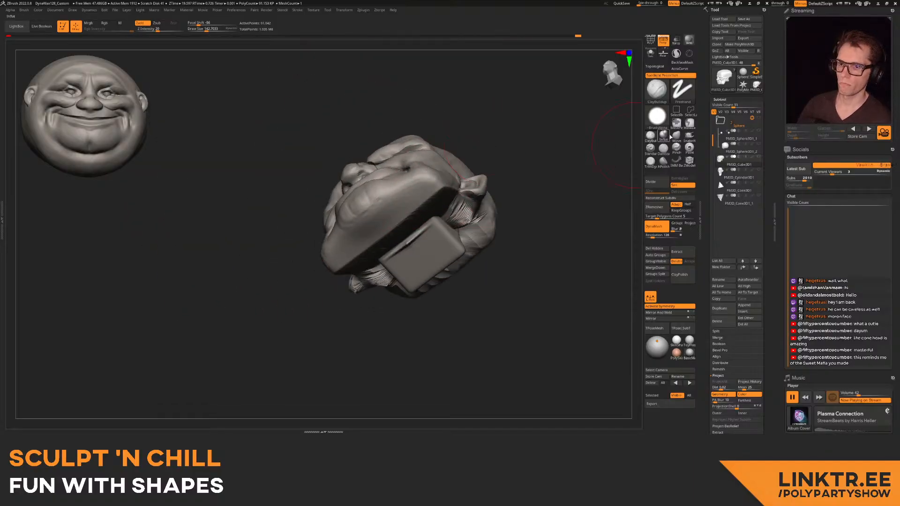
# - Adjust the cube head's jaw corners and lower cheek outline with a large Move brush
pyautogui.click(674, 136)
pyautogui.moveTo(560, 154); pyautogui.dragTo(544, 167, button='right')
pyautogui.press('s')
pyautogui.moveTo(429, 183)
pyautogui.mouseDown()
pyautogui.moveTo(437, 196)
pyautogui.moveTo(431, 185)
pyautogui.mouseUp()
pyautogui.moveTo(431, 184); pyautogui.dragTo(408, 263, button='right')
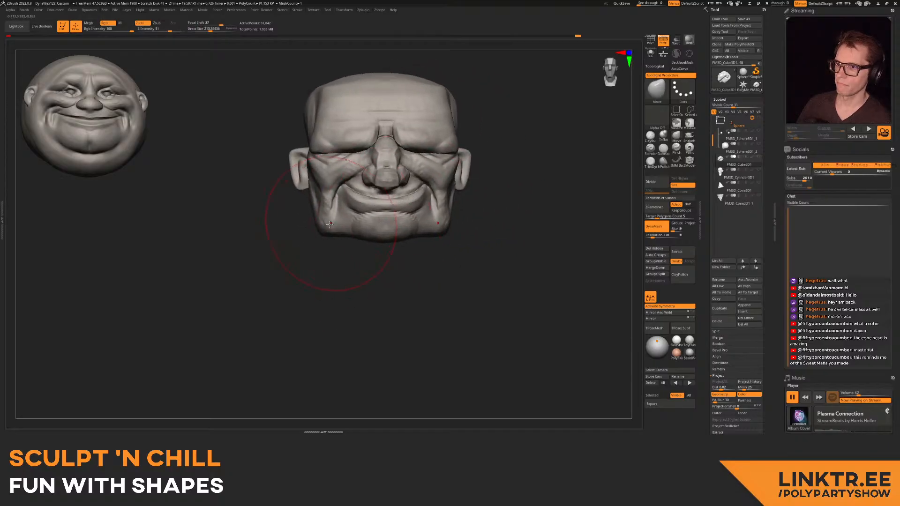
pyautogui.moveTo(319, 200); pyautogui.dragTo(317, 203)
pyautogui.moveTo(323, 201)
pyautogui.mouseDown(button='right')
pyautogui.moveTo(457, 131)
pyautogui.moveTo(402, 155)
pyautogui.moveTo(461, 153)
pyautogui.moveTo(449, 151)
pyautogui.mouseUp(button='right')
# - Build up the cube head's forehead and brow volume with the ClayBuildup brush
pyautogui.click(650, 136)
pyautogui.press('s')
pyautogui.moveTo(374, 164)
pyautogui.mouseDown()
pyautogui.moveTo(365, 164)
pyautogui.moveTo(380, 173)
pyautogui.moveTo(386, 161)
pyautogui.mouseUp()
pyautogui.moveTo(410, 134)
pyautogui.mouseDown(button='right')
pyautogui.moveTo(378, 150)
pyautogui.moveTo(366, 144)
pyautogui.mouseUp(button='right')
pyautogui.moveTo(365, 145)
pyautogui.keyDown('alt'); pyautogui.mouseDown(button='right')
pyautogui.moveTo(382, 161)
pyautogui.moveTo(367, 169)
pyautogui.moveTo(387, 172)
pyautogui.moveTo(364, 189)
pyautogui.mouseUp(button='right'); pyautogui.keyUp('alt')
pyautogui.press(']')
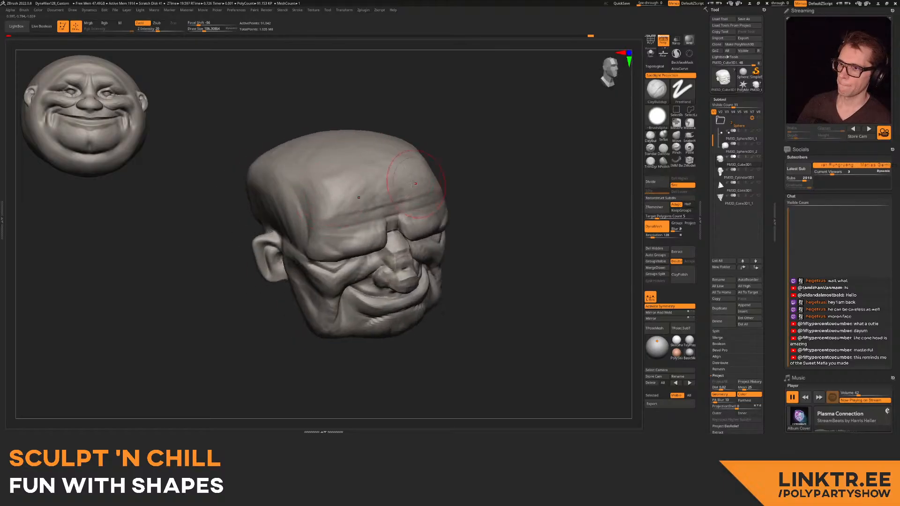
pyautogui.moveTo(395, 230)
pyautogui.keyDown('ctrl'); pyautogui.mouseDown(button='right')
pyautogui.moveTo(385, 244)
pyautogui.moveTo(380, 194)
pyautogui.mouseUp(button='right'); pyautogui.keyUp('ctrl')
pyautogui.press('s')
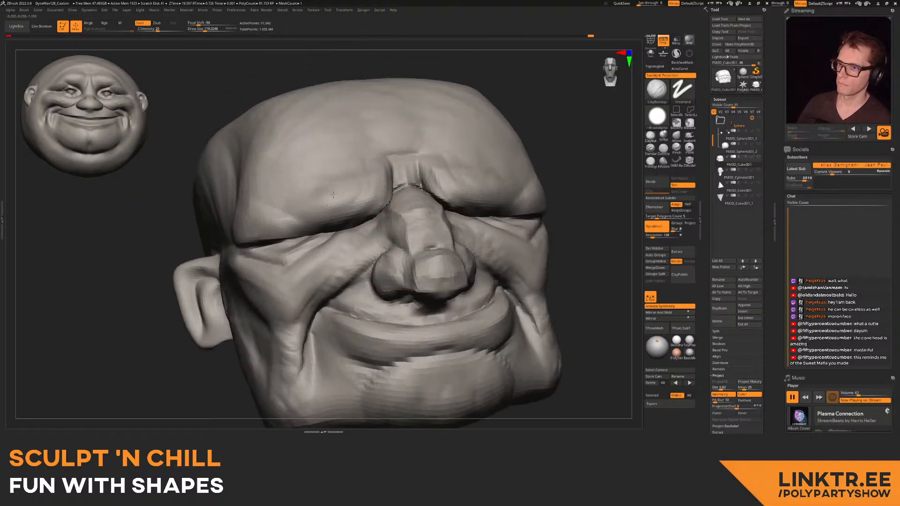
pyautogui.moveTo(267, 193); pyautogui.dragTo(294, 183, button='right')
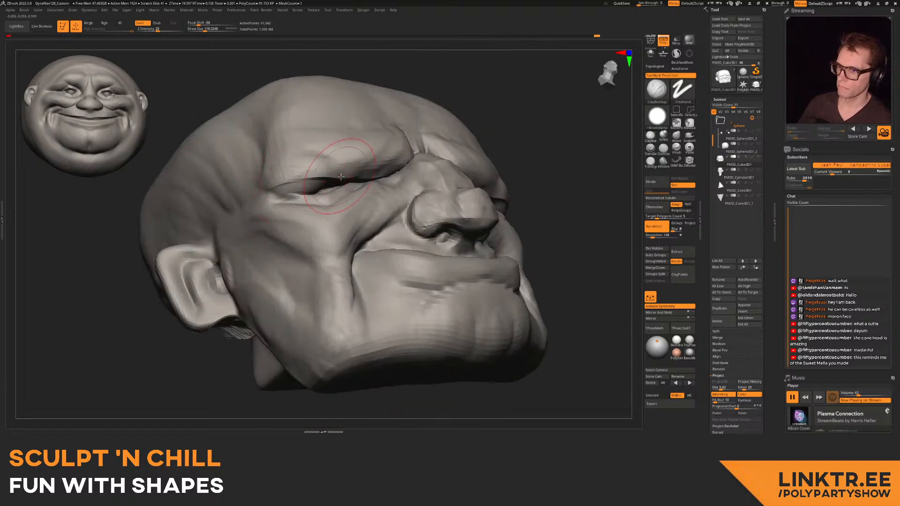
# - Isolate the cranium polygroup to mask the face below the brow, and bring the whole head back into view
pyautogui.keyDown('ctrl'); pyautogui.keyDown('shift'); pyautogui.click(280, 177); pyautogui.keyUp('shift'); pyautogui.keyUp('ctrl')
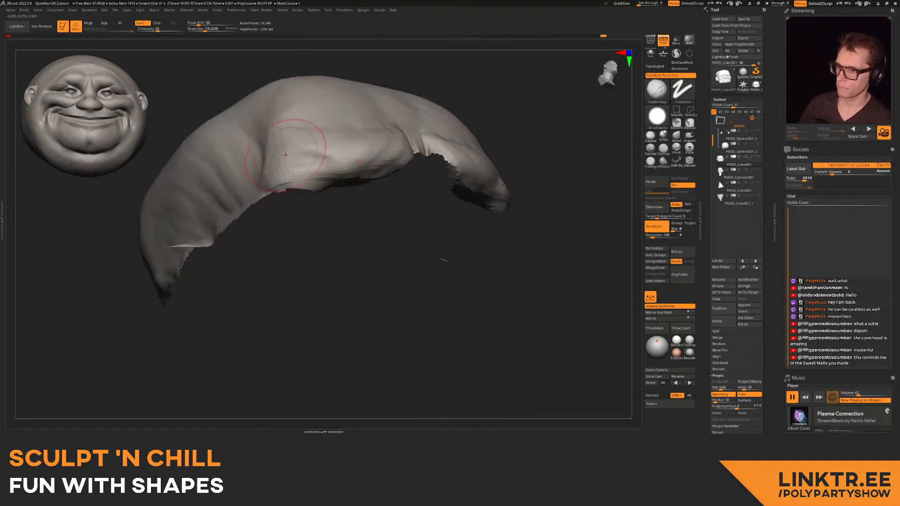
pyautogui.keyDown('ctrl'); pyautogui.moveTo(281, 169); pyautogui.dragTo(324, 148, button='right'); pyautogui.keyUp('ctrl')
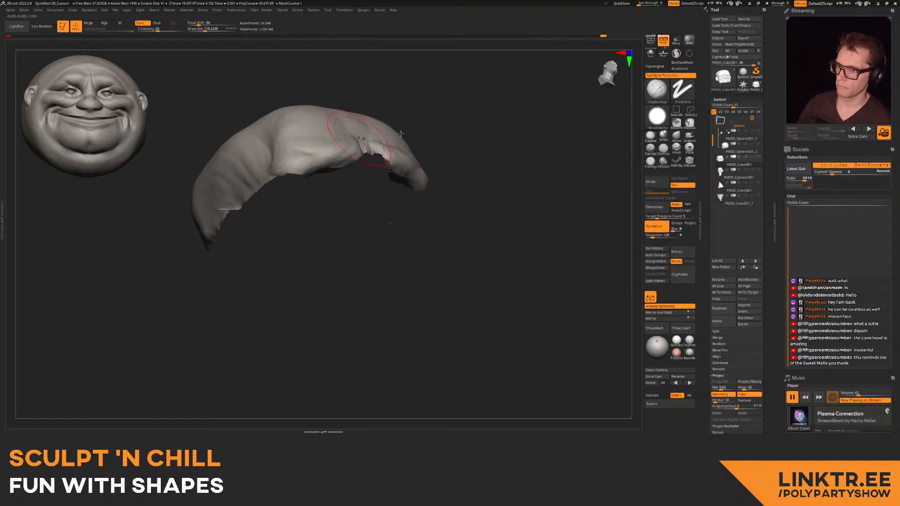
pyautogui.keyDown('ctrl'); pyautogui.keyDown('shift'); pyautogui.click(326, 202); pyautogui.keyUp('shift'); pyautogui.keyUp('ctrl')
pyautogui.moveTo(326, 197)
pyautogui.mouseDown(button='right')
pyautogui.moveTo(270, 183)
pyautogui.moveTo(288, 180)
pyautogui.mouseUp(button='right')
pyautogui.keyDown('shift'); pyautogui.moveTo(288, 180); pyautogui.dragTo(277, 177); pyautogui.keyUp('shift')
pyautogui.moveTo(225, 163)
pyautogui.mouseDown(button='right')
pyautogui.moveTo(281, 163)
pyautogui.moveTo(267, 157)
pyautogui.mouseUp(button='right')
pyautogui.keyDown('ctrl'); pyautogui.moveTo(267, 157); pyautogui.dragTo(263, 131, button='right'); pyautogui.keyUp('ctrl')
pyautogui.moveTo(441, 133)
pyautogui.keyDown('alt'); pyautogui.mouseDown(button='right')
pyautogui.moveTo(392, 133)
pyautogui.moveTo(363, 143)
pyautogui.moveTo(589, 116)
pyautogui.mouseUp(button='right'); pyautogui.keyUp('alt')
pyautogui.keyDown('ctrl'); pyautogui.keyDown('shift'); pyautogui.moveTo(410, 185); pyautogui.dragTo(522, 147); pyautogui.keyUp('shift'); pyautogui.keyUp('ctrl')
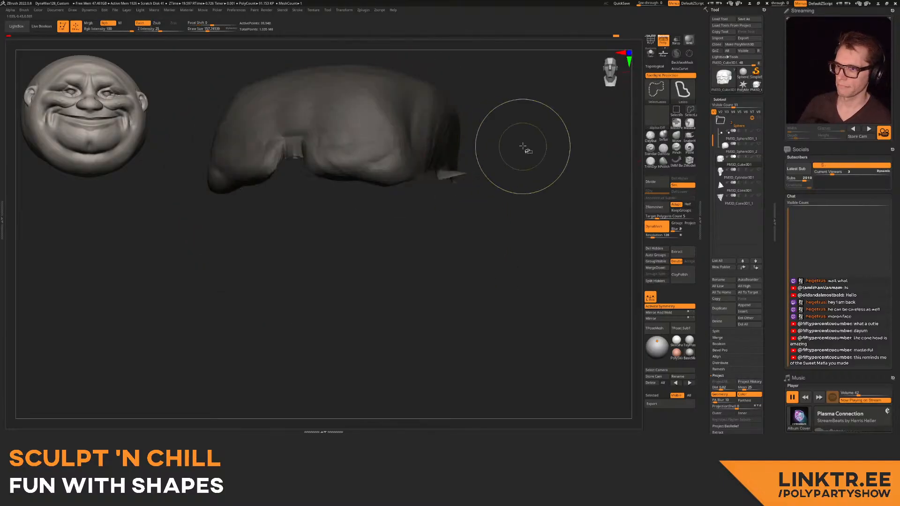
pyautogui.keyDown('ctrl'); pyautogui.keyDown('shift'); pyautogui.click(522, 147); pyautogui.keyUp('shift'); pyautogui.keyUp('ctrl')
# - Reshape the unmasked forehead sides and temples with a large Move brush, undoing the first stroke
pyautogui.moveTo(390, 171); pyautogui.dragTo(357, 174)
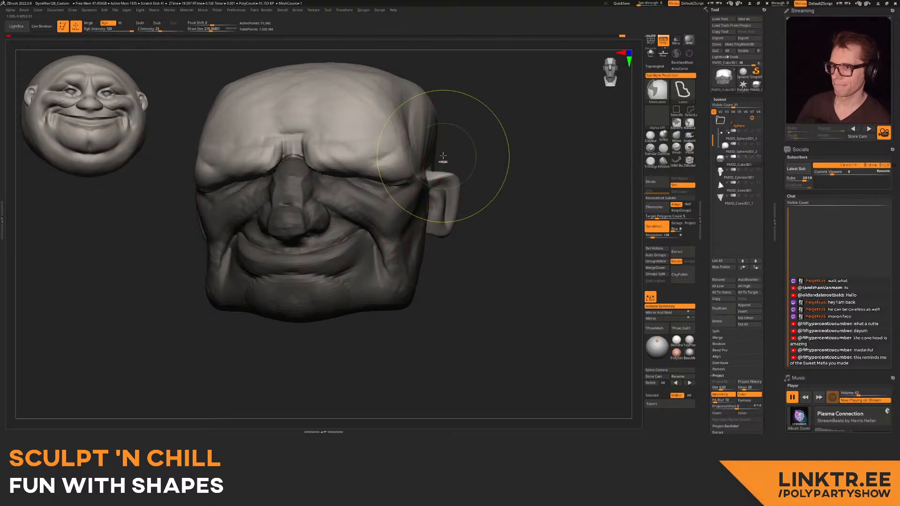
pyautogui.hotkey('ctrl', 'z')
pyautogui.press('s')
pyautogui.moveTo(404, 174); pyautogui.dragTo(361, 184)
pyautogui.moveTo(220, 173); pyautogui.dragTo(307, 190, button='right')
pyautogui.press('s')
pyautogui.moveTo(306, 190); pyautogui.dragTo(300, 189)
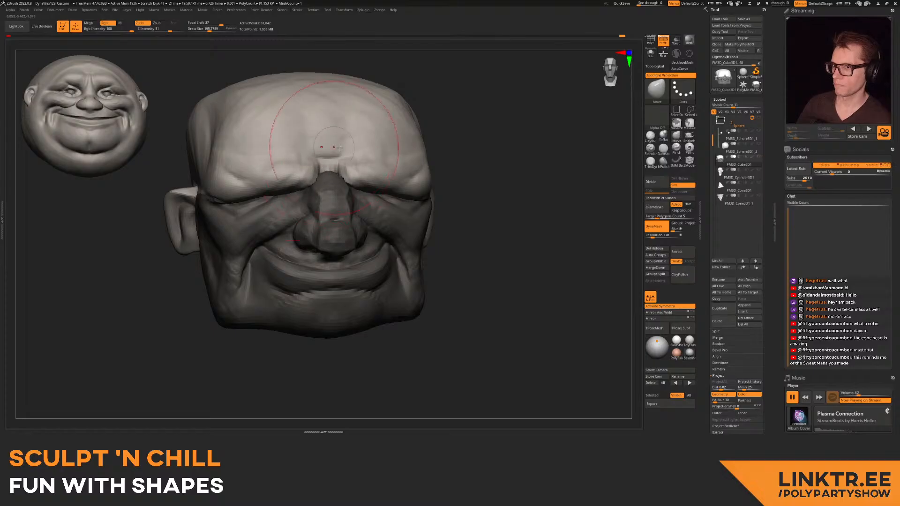
pyautogui.keyDown('ctrl'); pyautogui.moveTo(332, 148); pyautogui.dragTo(338, 122, button='right'); pyautogui.keyUp('ctrl')
pyautogui.moveTo(473, 145); pyautogui.dragTo(417, 159, button='right')
pyautogui.moveTo(399, 139); pyautogui.dragTo(385, 153)
# - Refine the crown and rear cranium silhouette of the cube head with large Move brush strokes
pyautogui.moveTo(384, 152)
pyautogui.mouseDown(button='right')
pyautogui.moveTo(402, 176)
pyautogui.moveTo(412, 156)
pyautogui.mouseUp(button='right')
pyautogui.moveTo(456, 135)
pyautogui.mouseDown(button='right')
pyautogui.moveTo(438, 137)
pyautogui.moveTo(458, 140)
pyautogui.moveTo(471, 171)
pyautogui.moveTo(416, 176)
pyautogui.moveTo(438, 159)
pyautogui.moveTo(420, 199)
pyautogui.mouseUp(button='right')
pyautogui.moveTo(416, 165); pyautogui.dragTo(365, 143, button='right')
pyautogui.moveTo(365, 144); pyautogui.dragTo(373, 153)
pyautogui.keyDown('ctrl'); pyautogui.moveTo(372, 152); pyautogui.dragTo(368, 127, button='right'); pyautogui.keyUp('ctrl')
pyautogui.moveTo(368, 127)
pyautogui.mouseDown(button='right')
pyautogui.moveTo(375, 103)
pyautogui.moveTo(338, 141)
pyautogui.mouseUp(button='right')
pyautogui.keyDown('alt'); pyautogui.moveTo(337, 141); pyautogui.dragTo(381, 181, button='right'); pyautogui.keyUp('alt')
pyautogui.moveTo(380, 180); pyautogui.dragTo(378, 175)
pyautogui.moveTo(378, 175); pyautogui.dragTo(360, 211, button='right')
pyautogui.moveTo(360, 211); pyautogui.dragTo(369, 190)
pyautogui.moveTo(369, 190)
pyautogui.keyDown('ctrl'); pyautogui.mouseDown(button='right')
pyautogui.moveTo(376, 160)
pyautogui.moveTo(421, 184)
pyautogui.moveTo(411, 167)
pyautogui.moveTo(395, 178)
pyautogui.moveTo(396, 154)
pyautogui.moveTo(412, 159)
pyautogui.moveTo(405, 145)
pyautogui.moveTo(418, 165)
pyautogui.moveTo(395, 158)
pyautogui.moveTo(343, 169)
pyautogui.moveTo(353, 185)
pyautogui.moveTo(347, 159)
pyautogui.moveTo(323, 170)
pyautogui.moveTo(355, 177)
pyautogui.moveTo(338, 168)
pyautogui.moveTo(352, 152)
pyautogui.mouseUp(button='right'); pyautogui.keyUp('ctrl')
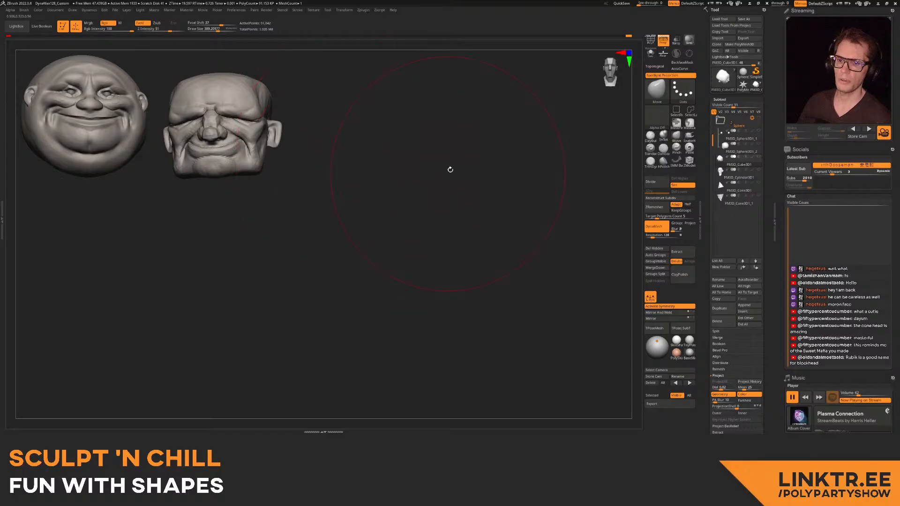
# - Create a subtool folder named Cube for the cube head and collapse the Sphere folder
pyautogui.moveTo(386, 178)
pyautogui.mouseDown(button='right')
pyautogui.moveTo(362, 165)
pyautogui.moveTo(372, 165)
pyautogui.mouseUp(button='right')
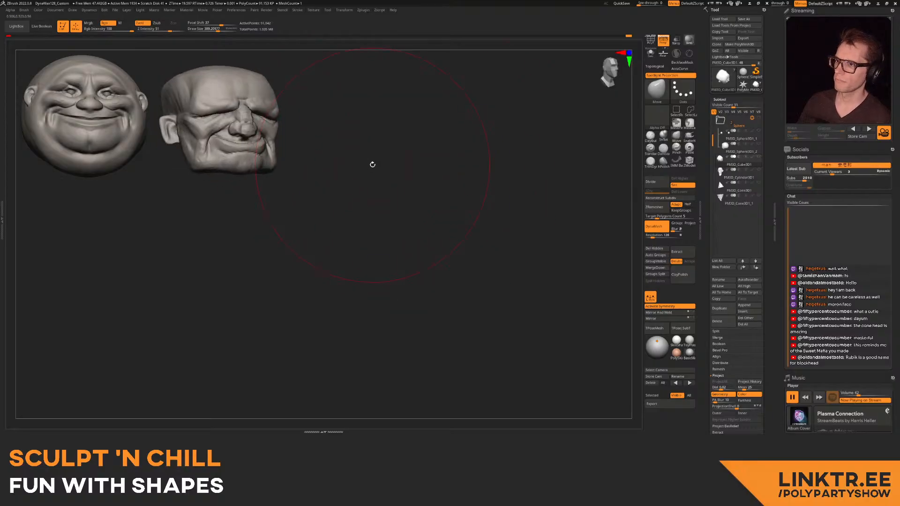
pyautogui.click(725, 267)
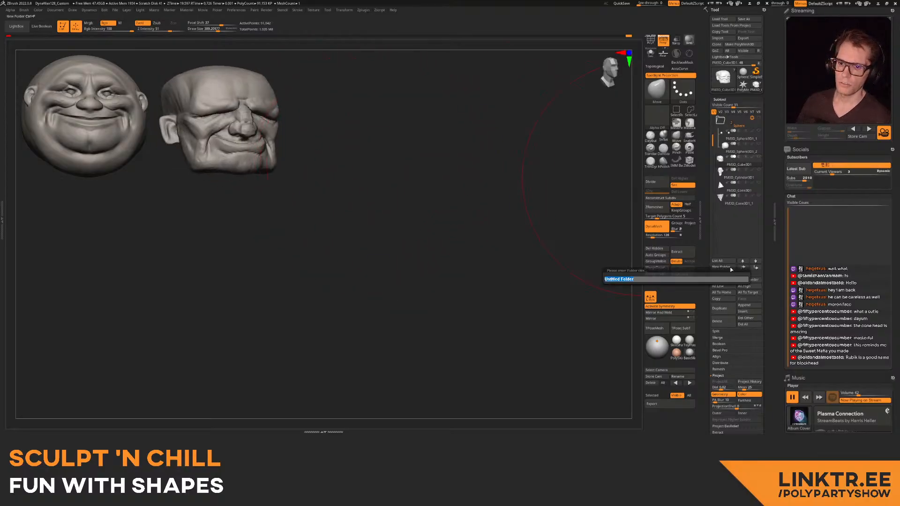
pyautogui.write('Cube')
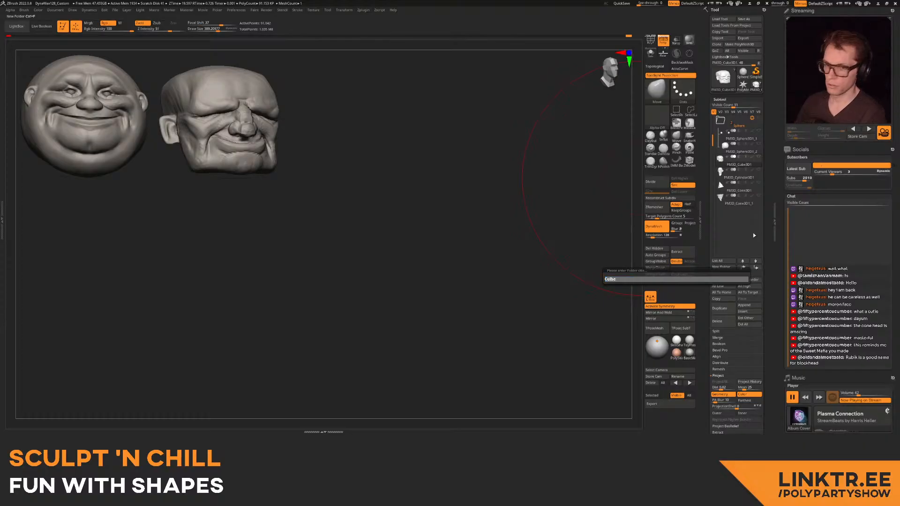
pyautogui.press('Return')
pyautogui.click(719, 173)
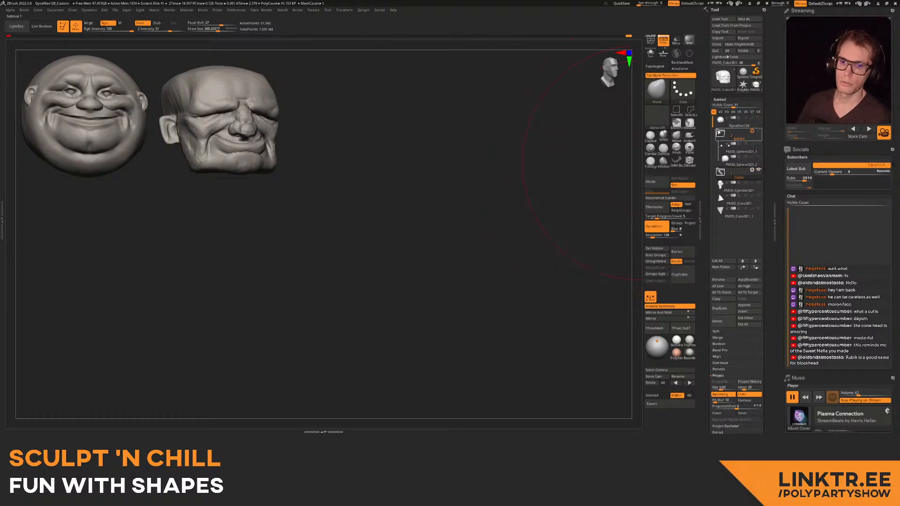
pyautogui.click(718, 134)
pyautogui.click(722, 164)
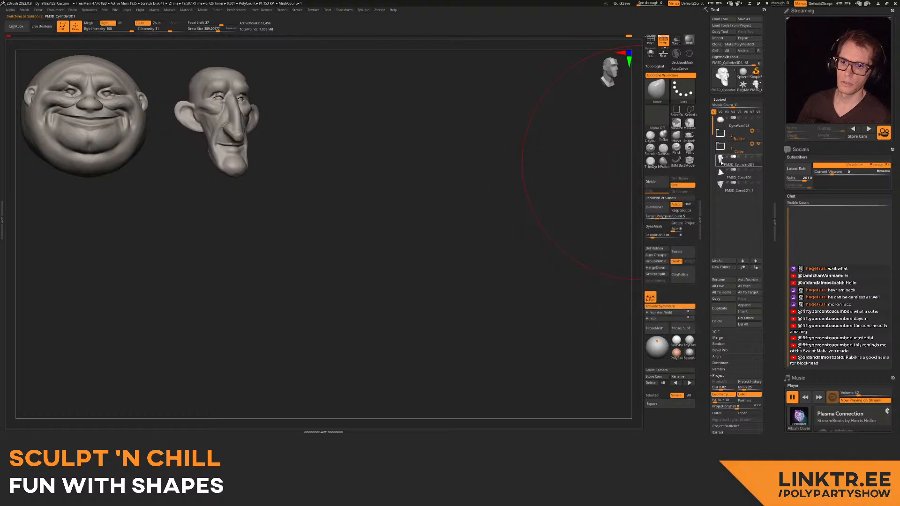
pyautogui.click(719, 148)
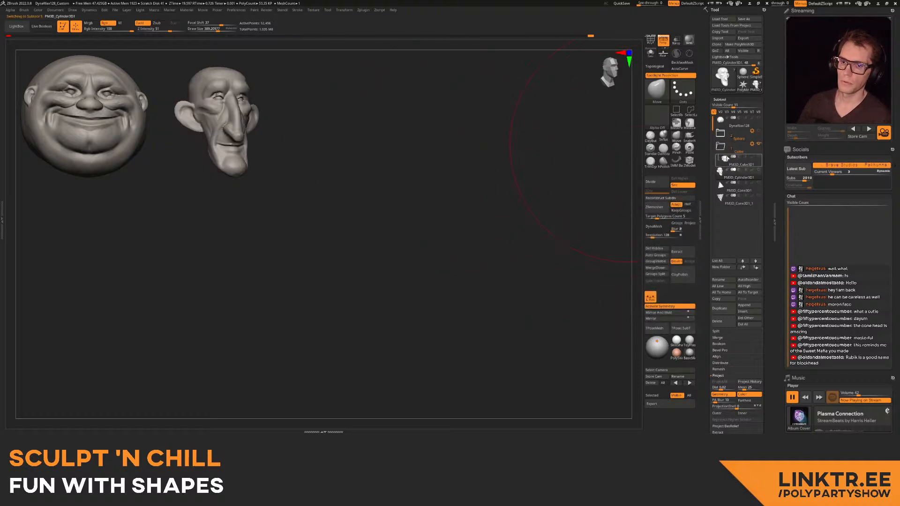
# - Place a canvas snapshot of the cube head beside the sphere head, and make the cylinder head active and framed
pyautogui.click(725, 159)
pyautogui.moveTo(401, 129); pyautogui.dragTo(662, 148)
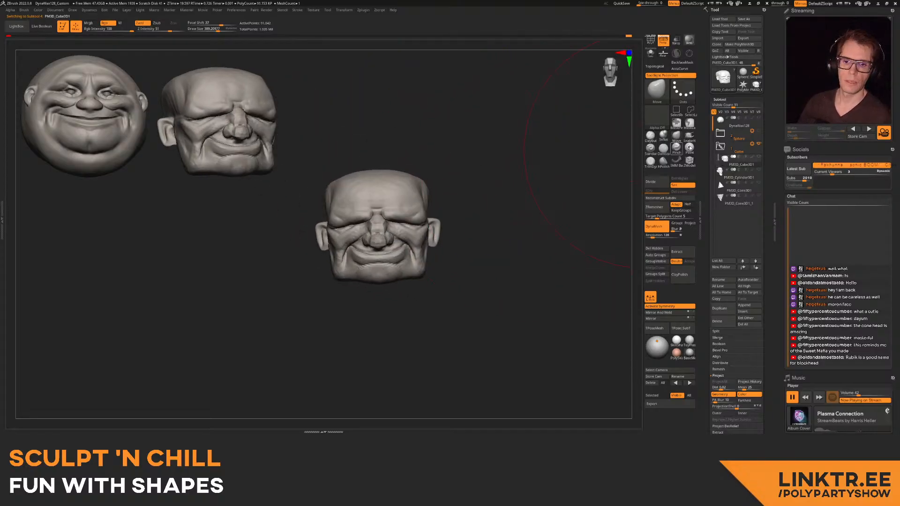
pyautogui.click(720, 178)
pyautogui.press('f')
pyautogui.moveTo(439, 246); pyautogui.dragTo(460, 212)
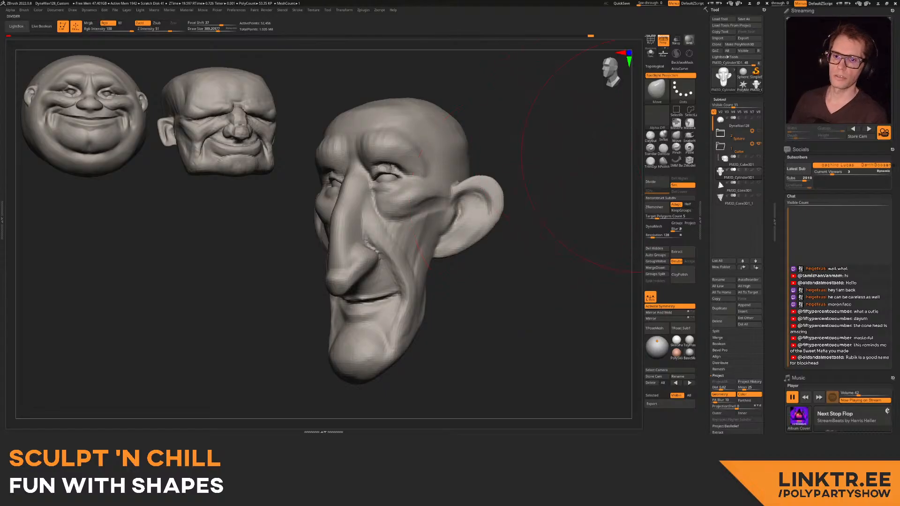
# - Rename the Cube subtool folder to Rubik
pyautogui.click(751, 144)
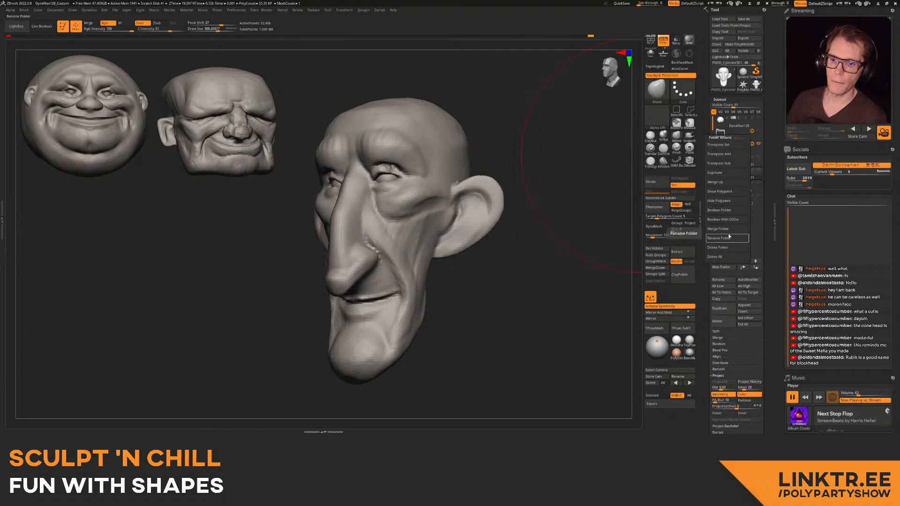
pyautogui.click(721, 238)
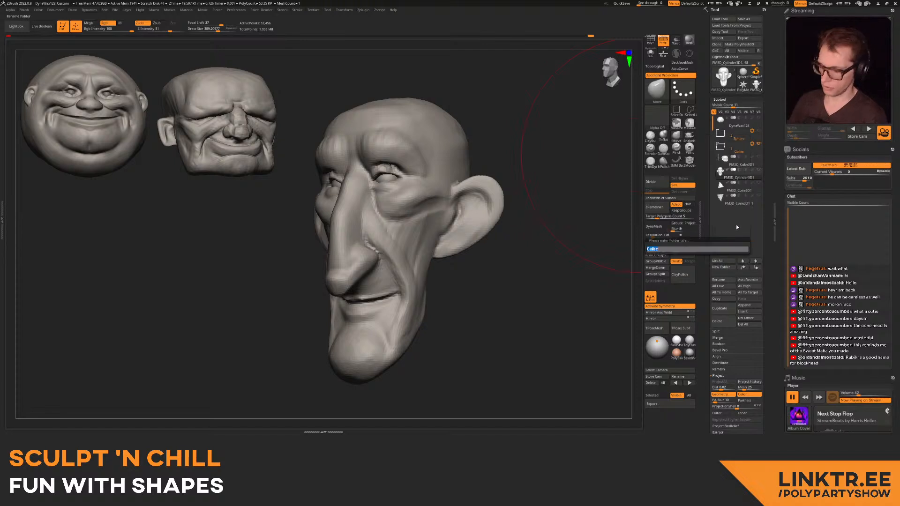
pyautogui.press('Return')
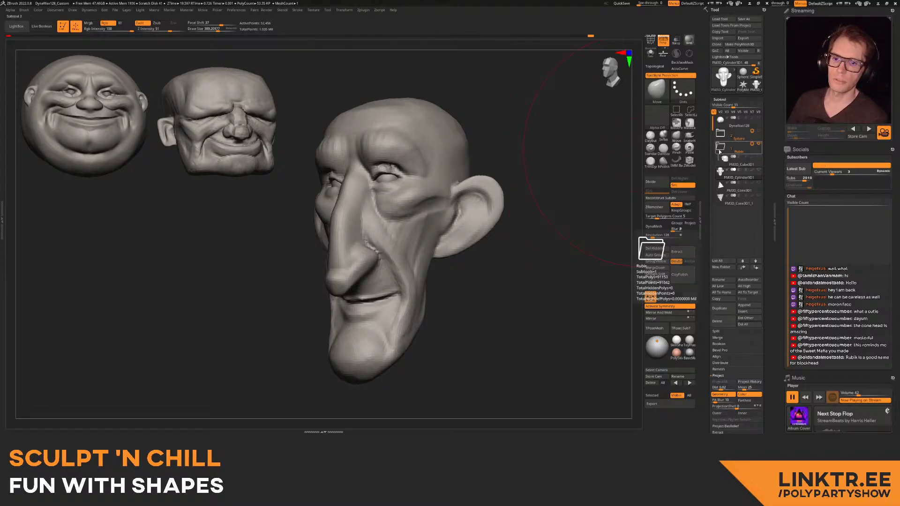
pyautogui.click(752, 144)
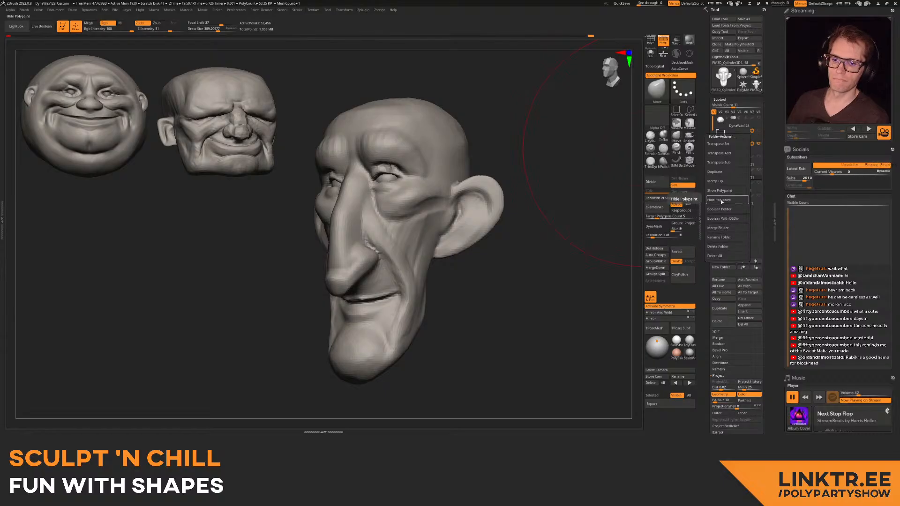
pyautogui.click(718, 237)
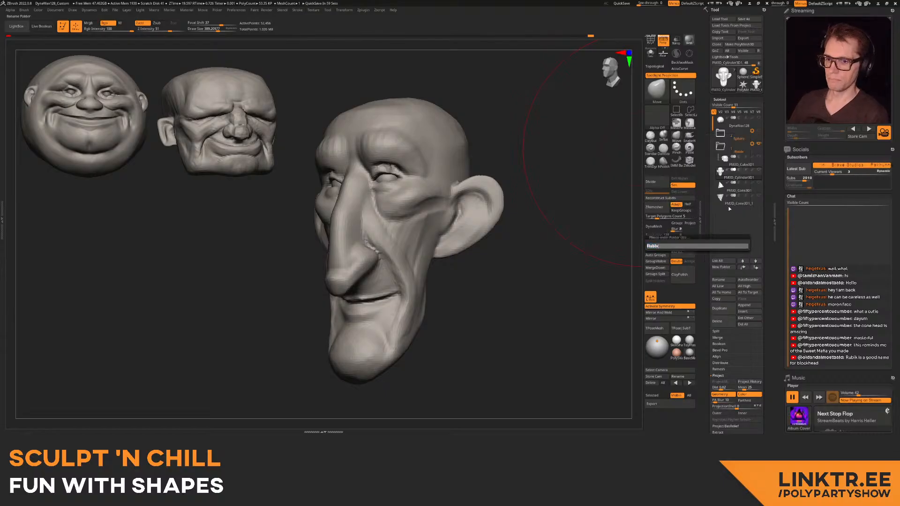
pyautogui.press('Return')
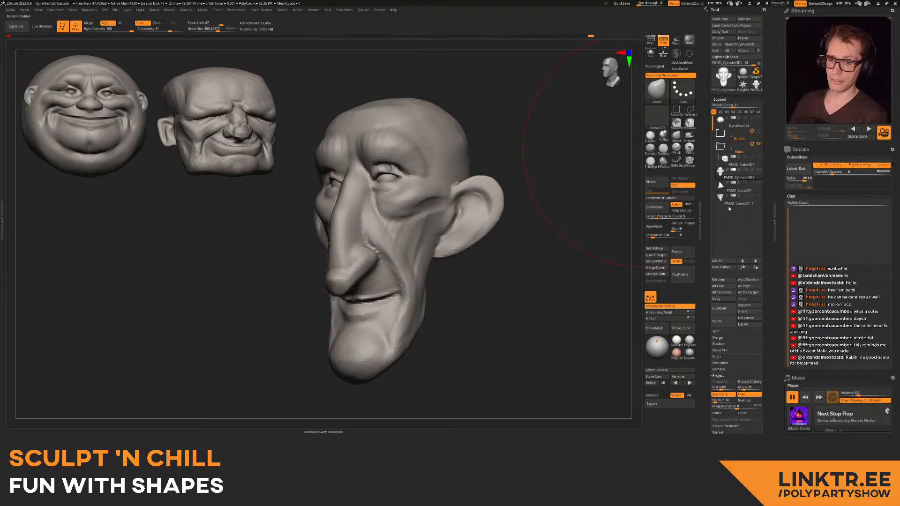
pyautogui.moveTo(455, 219)
pyautogui.keyDown('alt'); pyautogui.mouseDown(button='right')
pyautogui.moveTo(441, 202)
pyautogui.moveTo(413, 237)
pyautogui.mouseUp(button='right'); pyautogui.keyUp('alt')
pyautogui.moveTo(412, 237)
pyautogui.mouseDown(button='right')
pyautogui.moveTo(424, 243)
pyautogui.moveTo(436, 232)
pyautogui.moveTo(431, 217)
pyautogui.mouseUp(button='right')
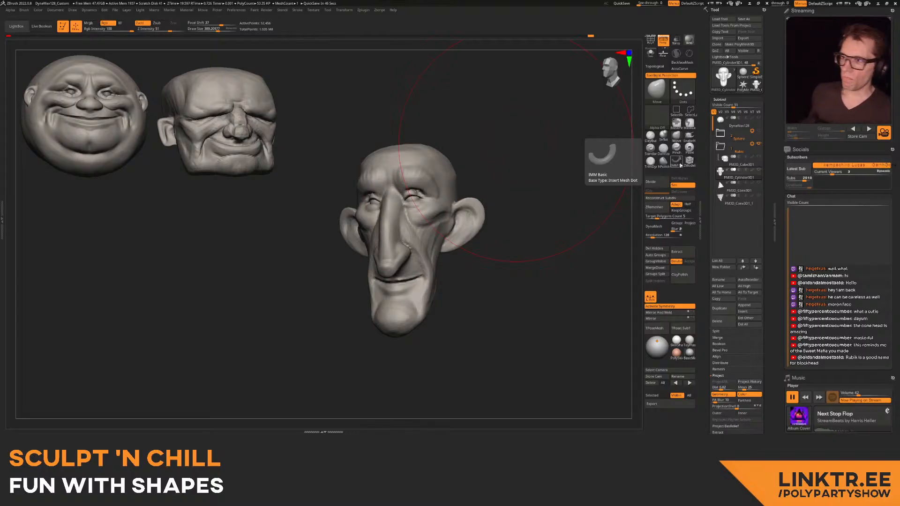
pyautogui.moveTo(404, 136)
pyautogui.mouseDown()
pyautogui.moveTo(441, 193)
pyautogui.moveTo(422, 192)
pyautogui.mouseUp()
pyautogui.click(649, 136)
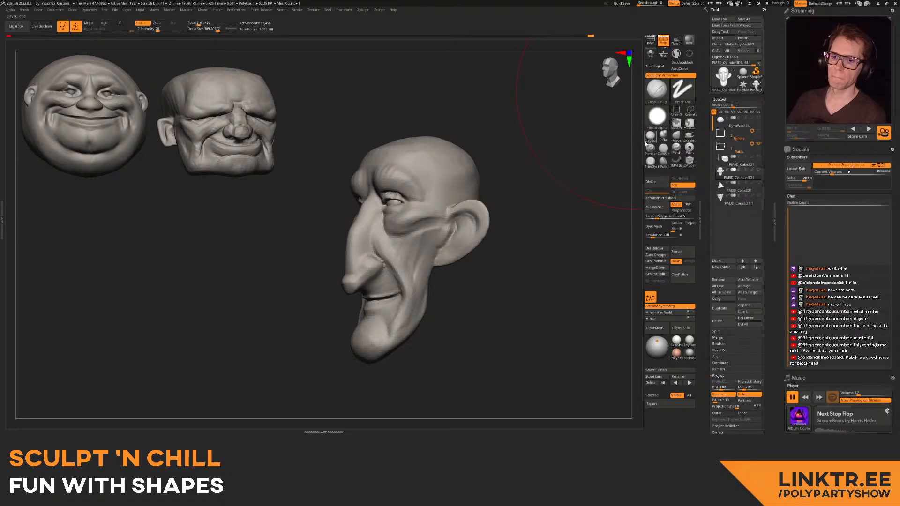
pyautogui.moveTo(406, 211)
pyautogui.mouseDown(button='right')
pyautogui.moveTo(415, 219)
pyautogui.moveTo(415, 202)
pyautogui.moveTo(401, 211)
pyautogui.moveTo(413, 245)
pyautogui.moveTo(403, 262)
pyautogui.moveTo(422, 202)
pyautogui.moveTo(420, 220)
pyautogui.moveTo(431, 208)
pyautogui.moveTo(415, 220)
pyautogui.moveTo(448, 202)
pyautogui.moveTo(620, 157)
pyautogui.mouseUp(button='right')
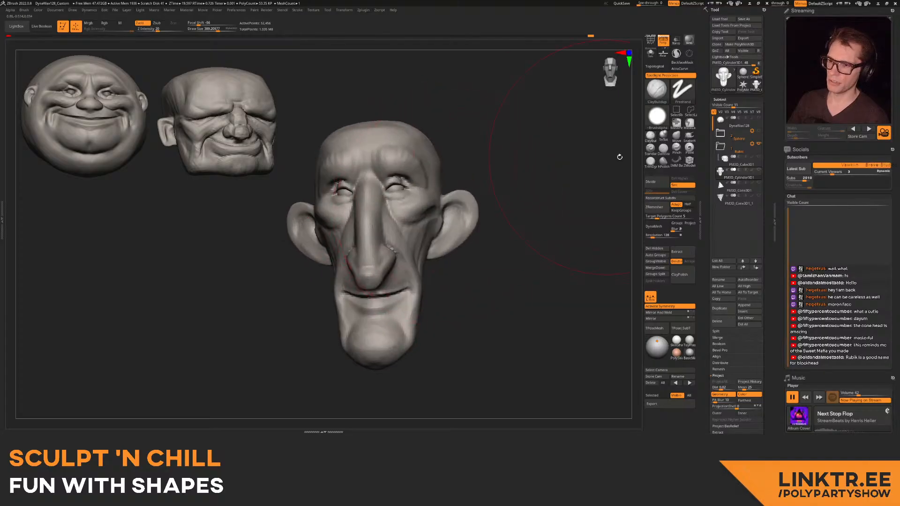
# - Adjust the cylinder head's cheek, jaw and chin outline with a resized Move brush
pyautogui.click(679, 138)
pyautogui.press('[')
pyautogui.press('[')
pyautogui.press('[')
pyautogui.press('[')
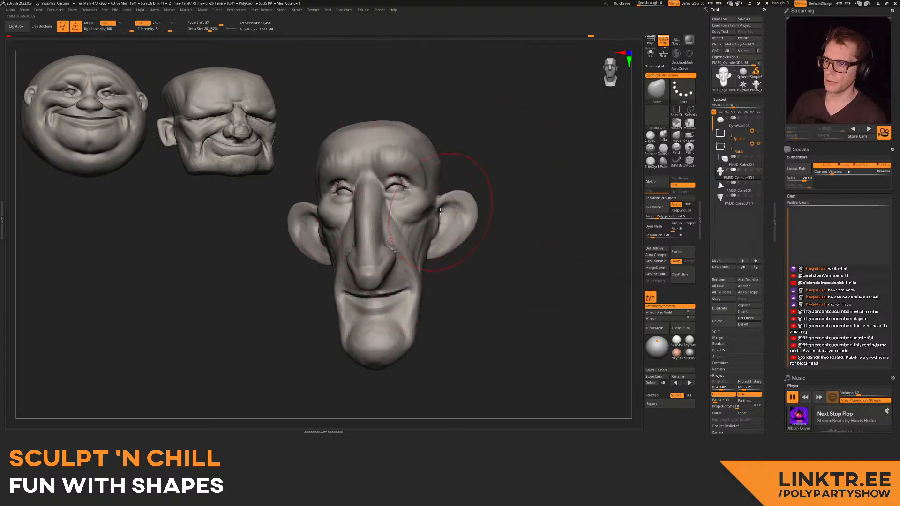
pyautogui.moveTo(437, 193)
pyautogui.mouseDown(button='right')
pyautogui.moveTo(458, 187)
pyautogui.moveTo(489, 216)
pyautogui.moveTo(442, 200)
pyautogui.moveTo(421, 241)
pyautogui.mouseUp(button='right')
pyautogui.press(']')
pyautogui.press(']')
pyautogui.press(']')
pyautogui.press('[')
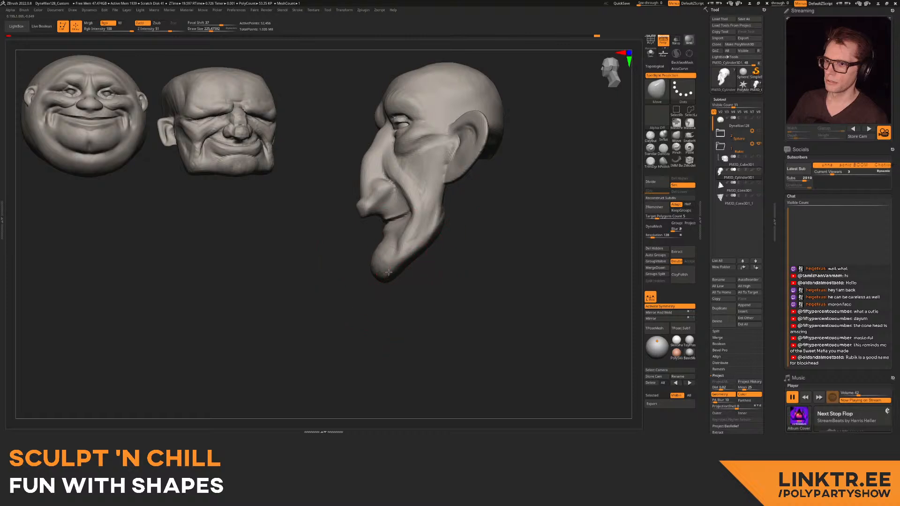
# - Carve the crease around the cylinder head's nostril wing with a smaller DamStandard brush
pyautogui.moveTo(399, 240)
pyautogui.mouseDown(button='right')
pyautogui.moveTo(422, 225)
pyautogui.moveTo(445, 235)
pyautogui.moveTo(538, 170)
pyautogui.mouseUp(button='right')
pyautogui.click(663, 148)
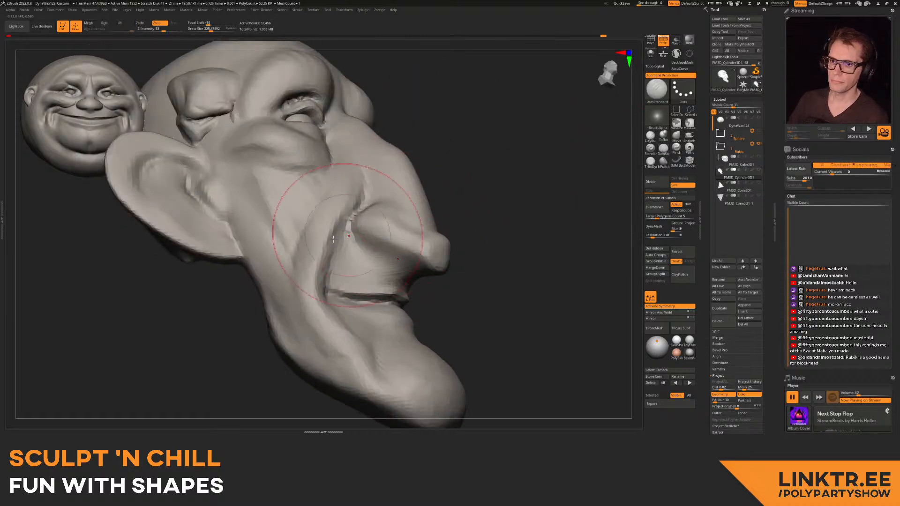
pyautogui.moveTo(408, 277)
pyautogui.mouseDown(button='right')
pyautogui.moveTo(412, 263)
pyautogui.moveTo(333, 201)
pyautogui.moveTo(365, 221)
pyautogui.moveTo(343, 228)
pyautogui.moveTo(377, 234)
pyautogui.moveTo(377, 223)
pyautogui.moveTo(337, 245)
pyautogui.mouseUp(button='right')
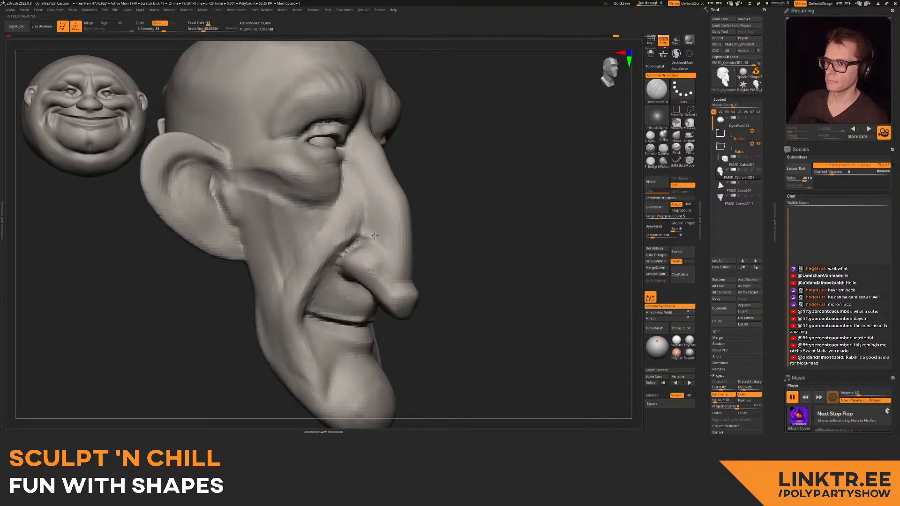
# - Build up the cylinder head's lower cheek and jaw beside the mouth with a small ClayBuildup brush
pyautogui.click(650, 139)
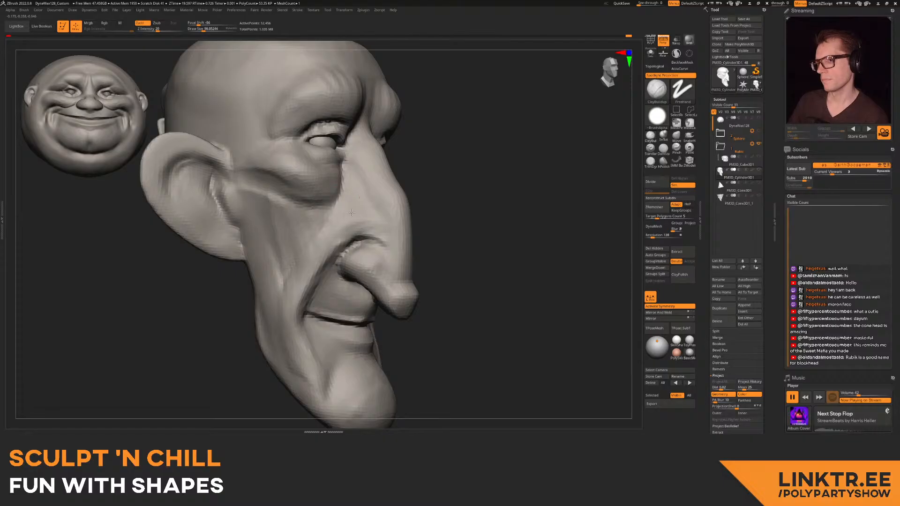
pyautogui.moveTo(285, 282); pyautogui.dragTo(287, 300)
pyautogui.keyDown('alt'); pyautogui.moveTo(287, 290); pyautogui.dragTo(275, 233, button='right'); pyautogui.keyUp('alt')
pyautogui.press('[')
pyautogui.moveTo(281, 222)
pyautogui.mouseDown()
pyautogui.moveTo(262, 245)
pyautogui.moveTo(266, 274)
pyautogui.moveTo(286, 290)
pyautogui.mouseUp()
pyautogui.moveTo(343, 311)
pyautogui.mouseDown(button='right')
pyautogui.moveTo(277, 286)
pyautogui.moveTo(263, 267)
pyautogui.moveTo(334, 293)
pyautogui.mouseUp(button='right')
# - Deepen the smile fold and mouth line of the cylinder head with the DamStandard brush
pyautogui.click(663, 148)
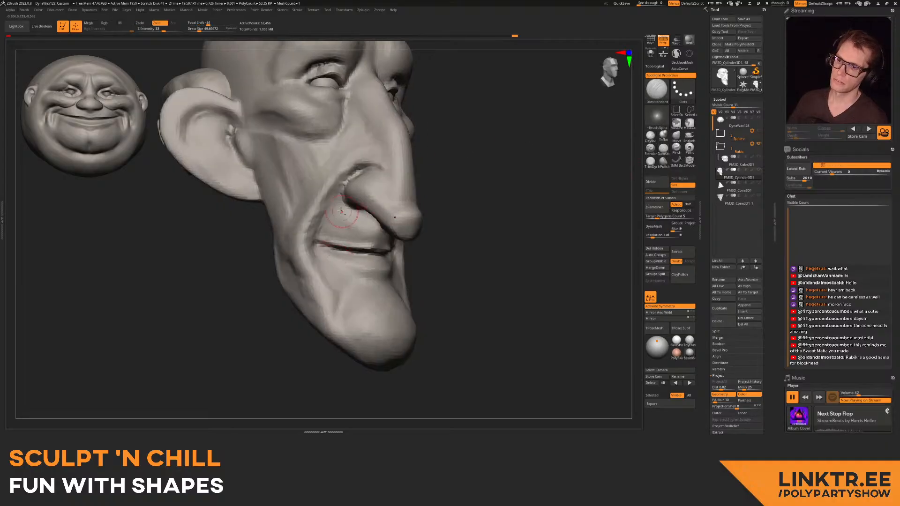
pyautogui.keyDown('ctrl'); pyautogui.moveTo(328, 253); pyautogui.dragTo(328, 221, button='right'); pyautogui.keyUp('ctrl')
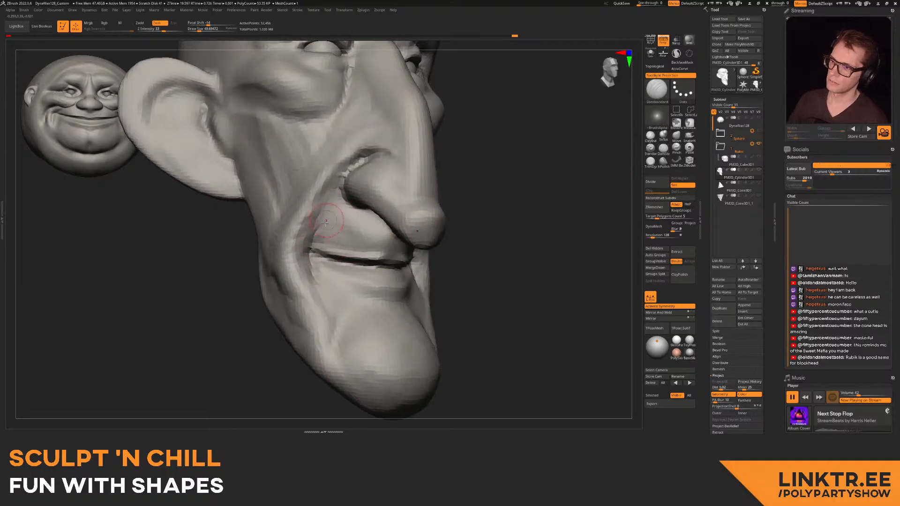
pyautogui.moveTo(353, 241)
pyautogui.mouseDown(button='right')
pyautogui.moveTo(361, 221)
pyautogui.moveTo(340, 233)
pyautogui.mouseUp(button='right')
# - Build up the cylinder head's upper lip and mouth area beneath the nose with an enlarged ClayBuildup brush
pyautogui.click(649, 136)
pyautogui.press(']')
pyautogui.press(']')
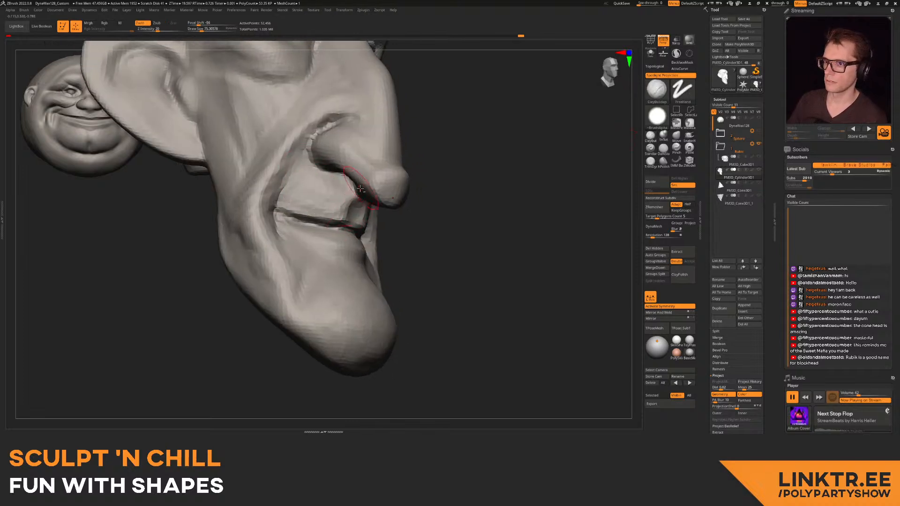
pyautogui.moveTo(317, 171); pyautogui.dragTo(297, 191)
pyautogui.moveTo(422, 263)
pyautogui.keyDown('ctrl'); pyautogui.mouseDown(button='right')
pyautogui.moveTo(417, 220)
pyautogui.moveTo(337, 223)
pyautogui.moveTo(335, 201)
pyautogui.moveTo(353, 205)
pyautogui.moveTo(356, 239)
pyautogui.mouseUp(button='right'); pyautogui.keyUp('ctrl')
pyautogui.moveTo(356, 239); pyautogui.dragTo(374, 239, button='right')
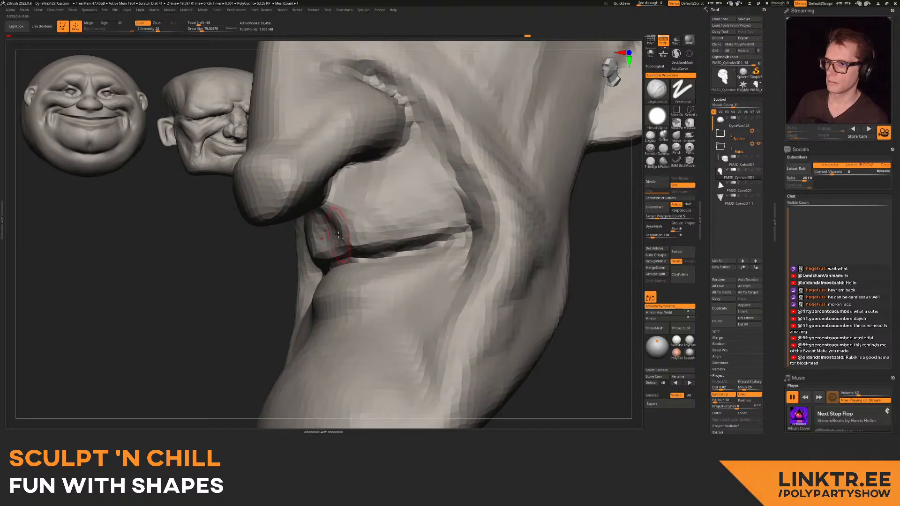
pyautogui.moveTo(347, 237); pyautogui.dragTo(435, 216)
# - Add volume around the cylinder head's brow and inner eye with a larger ClayBuildup brush
pyautogui.keyDown('ctrl'); pyautogui.moveTo(349, 246); pyautogui.dragTo(345, 200, button='right'); pyautogui.keyUp('ctrl')
pyautogui.moveTo(346, 199)
pyautogui.mouseDown(button='right')
pyautogui.moveTo(387, 202)
pyautogui.moveTo(389, 219)
pyautogui.moveTo(415, 218)
pyautogui.moveTo(369, 217)
pyautogui.moveTo(426, 203)
pyautogui.moveTo(424, 241)
pyautogui.moveTo(425, 165)
pyautogui.moveTo(427, 183)
pyautogui.moveTo(404, 201)
pyautogui.moveTo(461, 208)
pyautogui.moveTo(415, 165)
pyautogui.moveTo(450, 206)
pyautogui.moveTo(431, 223)
pyautogui.mouseUp(button='right')
pyautogui.press(']')
pyautogui.moveTo(502, 175)
pyautogui.mouseDown()
pyautogui.moveTo(506, 191)
pyautogui.moveTo(405, 156)
pyautogui.mouseUp()
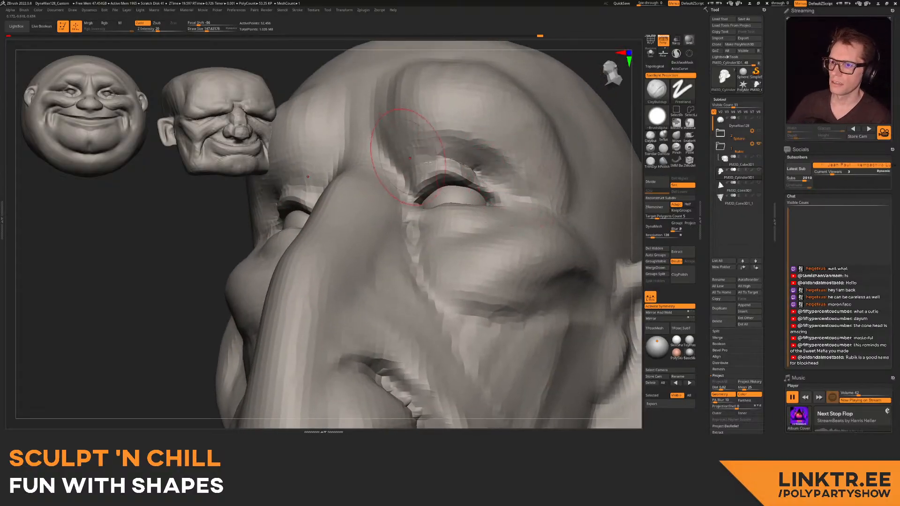
pyautogui.moveTo(510, 204)
pyautogui.mouseDown(button='right')
pyautogui.moveTo(476, 235)
pyautogui.moveTo(461, 192)
pyautogui.moveTo(445, 216)
pyautogui.moveTo(509, 154)
pyautogui.moveTo(441, 181)
pyautogui.moveTo(438, 190)
pyautogui.moveTo(492, 161)
pyautogui.moveTo(470, 199)
pyautogui.moveTo(628, 180)
pyautogui.mouseUp(button='right')
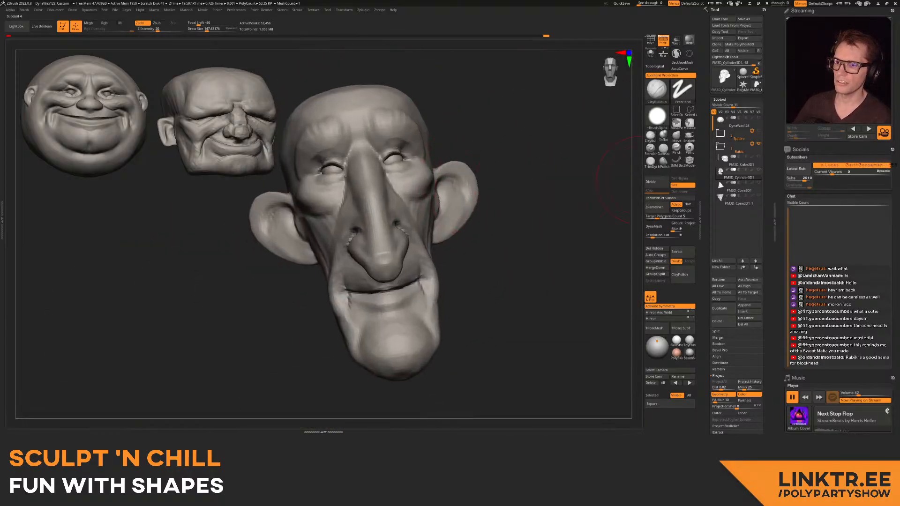
# - Adjust the cylinder head's ear and side silhouette with an enlarged Move brush
pyautogui.click(676, 136)
pyautogui.moveTo(492, 191); pyautogui.dragTo(442, 211, button='right')
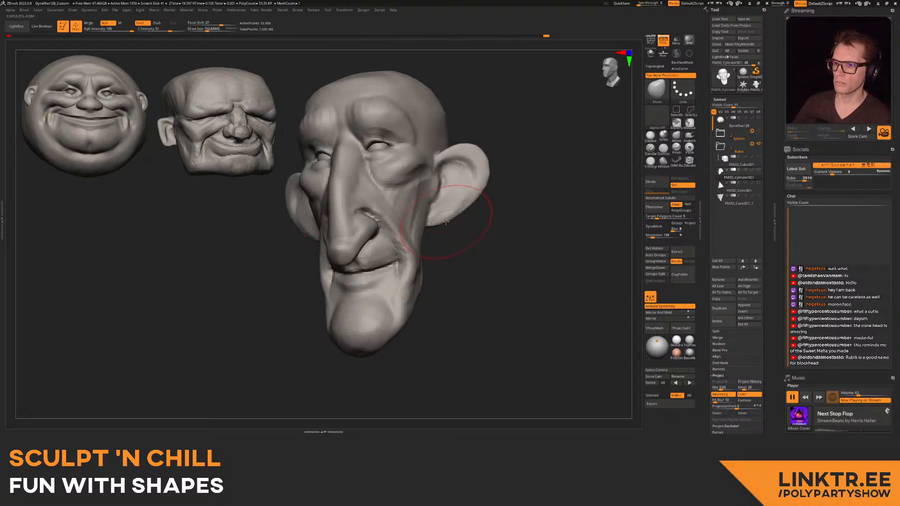
pyautogui.press(']')
pyautogui.moveTo(467, 154)
pyautogui.mouseDown(button='right')
pyautogui.moveTo(520, 159)
pyautogui.moveTo(344, 216)
pyautogui.mouseUp(button='right')
pyautogui.press(']')
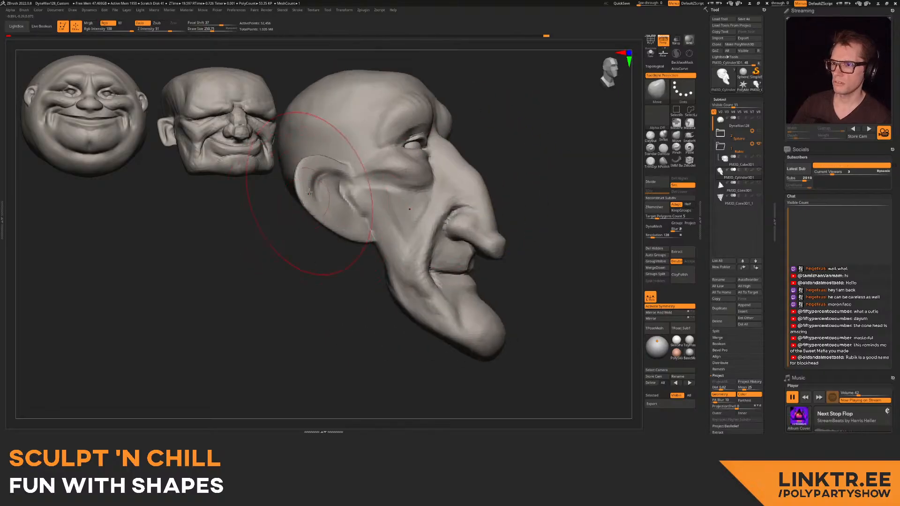
# - Try to reshape the area around the cylinder head's eyes with a smaller Move brush
pyautogui.moveTo(274, 180)
pyautogui.mouseDown(button='right')
pyautogui.moveTo(543, 186)
pyautogui.moveTo(456, 247)
pyautogui.moveTo(454, 223)
pyautogui.moveTo(487, 220)
pyautogui.moveTo(438, 205)
pyautogui.moveTo(421, 187)
pyautogui.mouseUp(button='right')
pyautogui.moveTo(421, 187)
pyautogui.keyDown('ctrl'); pyautogui.mouseDown(button='right')
pyautogui.moveTo(421, 247)
pyautogui.moveTo(395, 208)
pyautogui.moveTo(412, 208)
pyautogui.moveTo(391, 196)
pyautogui.mouseUp(button='right'); pyautogui.keyUp('ctrl')
pyautogui.moveTo(394, 228)
pyautogui.keyDown('ctrl'); pyautogui.mouseDown(button='right')
pyautogui.moveTo(408, 174)
pyautogui.moveTo(434, 180)
pyautogui.moveTo(393, 231)
pyautogui.mouseUp(button='right'); pyautogui.keyUp('ctrl')
pyautogui.press('s')
pyautogui.click(393, 234)
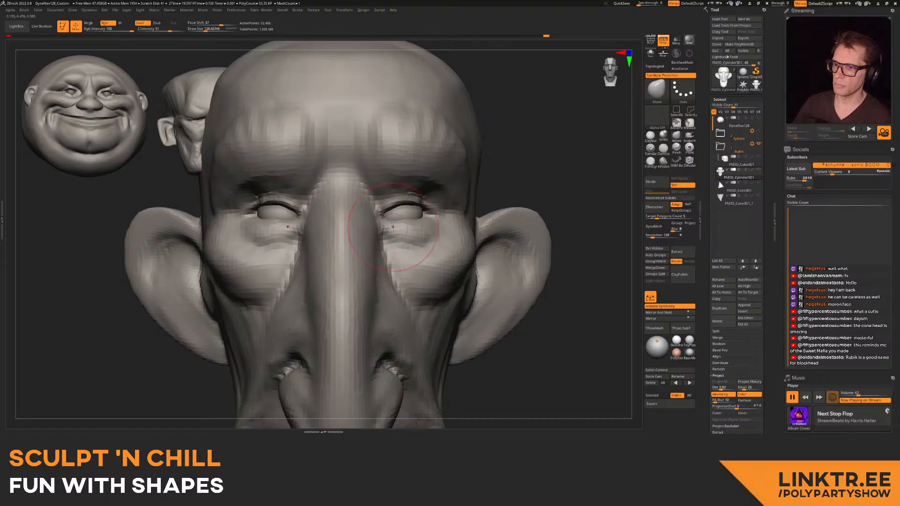
pyautogui.moveTo(416, 228)
pyautogui.mouseDown(button='right')
pyautogui.moveTo(392, 190)
pyautogui.moveTo(410, 194)
pyautogui.mouseUp(button='right')
pyautogui.press('s')
pyautogui.click(407, 193)
pyautogui.hotkey('ctrl', 'z')
# - Enable the topological option for the Move brush and reshape the cylinder head's eyelids and eye corners
pyautogui.click(657, 66)
pyautogui.press('s')
pyautogui.click(409, 193)
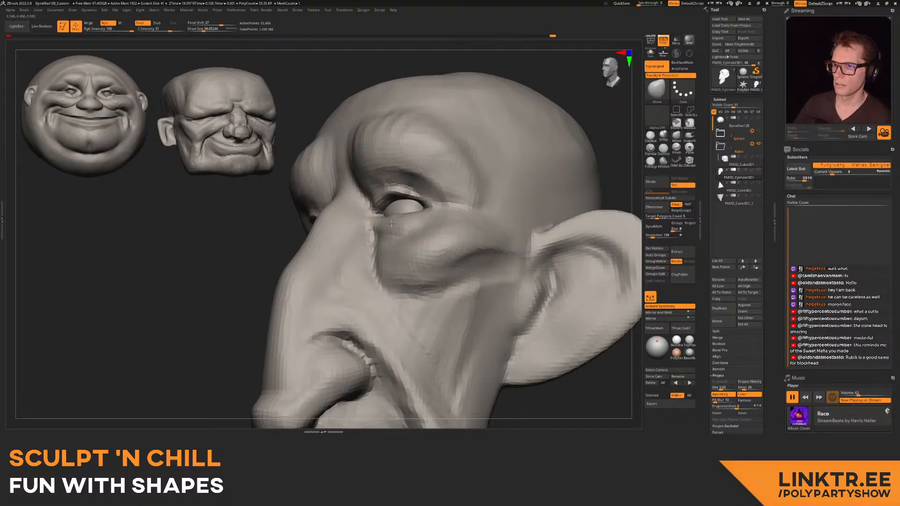
pyautogui.press('s')
pyautogui.moveTo(415, 213)
pyautogui.mouseDown(button='right')
pyautogui.moveTo(432, 203)
pyautogui.moveTo(434, 211)
pyautogui.mouseUp(button='right')
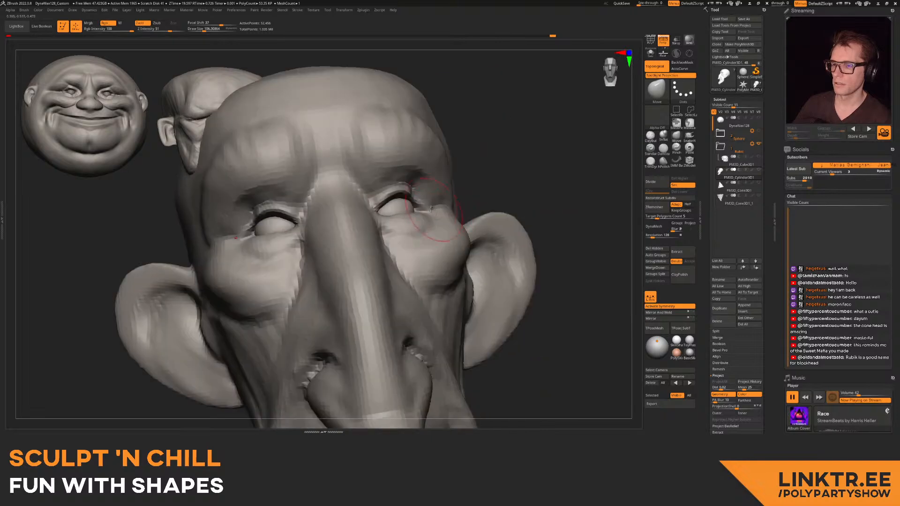
pyautogui.moveTo(386, 217); pyautogui.dragTo(390, 210)
# - Reshape the cylinder head's brow and nose bridge into a more arched profile with the topological Move brush
pyautogui.moveTo(392, 209)
pyautogui.keyDown('ctrl'); pyautogui.mouseDown(button='right')
pyautogui.moveTo(349, 199)
pyautogui.moveTo(371, 221)
pyautogui.moveTo(368, 193)
pyautogui.moveTo(335, 185)
pyautogui.moveTo(349, 206)
pyautogui.mouseUp(button='right'); pyautogui.keyUp('ctrl')
pyautogui.press('s')
pyautogui.moveTo(347, 167); pyautogui.dragTo(355, 166)
pyautogui.moveTo(333, 166)
pyautogui.mouseDown(button='right')
pyautogui.moveTo(354, 169)
pyautogui.moveTo(355, 187)
pyautogui.mouseUp(button='right')
pyautogui.moveTo(355, 187); pyautogui.dragTo(375, 181, button='right')
pyautogui.moveTo(350, 173); pyautogui.dragTo(347, 178)
pyautogui.keyDown('ctrl'); pyautogui.moveTo(348, 178); pyautogui.dragTo(349, 160, button='right'); pyautogui.keyUp('ctrl')
pyautogui.moveTo(349, 160)
pyautogui.mouseDown(button='right')
pyautogui.moveTo(324, 165)
pyautogui.moveTo(354, 176)
pyautogui.mouseUp(button='right')
pyautogui.moveTo(354, 176)
pyautogui.keyDown('ctrl'); pyautogui.mouseDown(button='right')
pyautogui.moveTo(358, 197)
pyautogui.moveTo(339, 202)
pyautogui.mouseUp(button='right'); pyautogui.keyUp('ctrl')
pyautogui.press('s')
pyautogui.moveTo(338, 201); pyautogui.dragTo(330, 200)
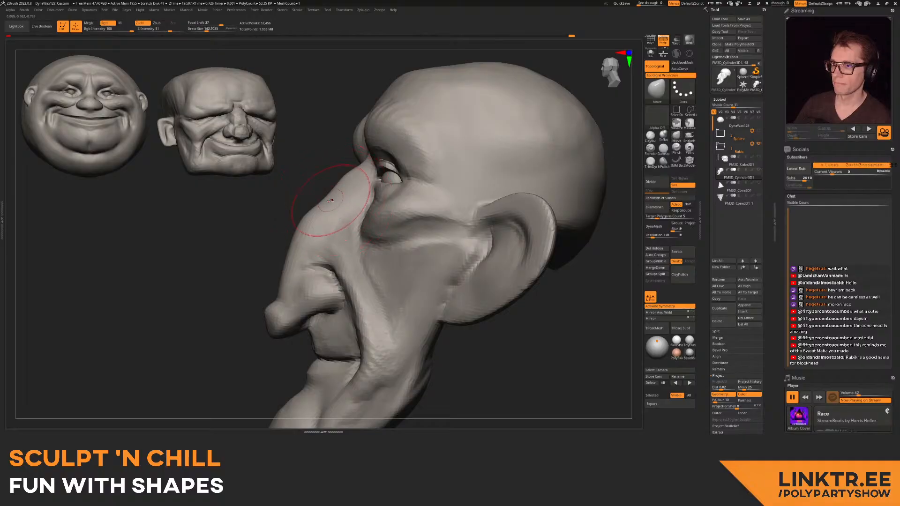
# - Carve creases at the cylinder head's nose bridge and up from the nostril wing with the DamStandard brush
pyautogui.moveTo(348, 196); pyautogui.dragTo(43, 365, button='right')
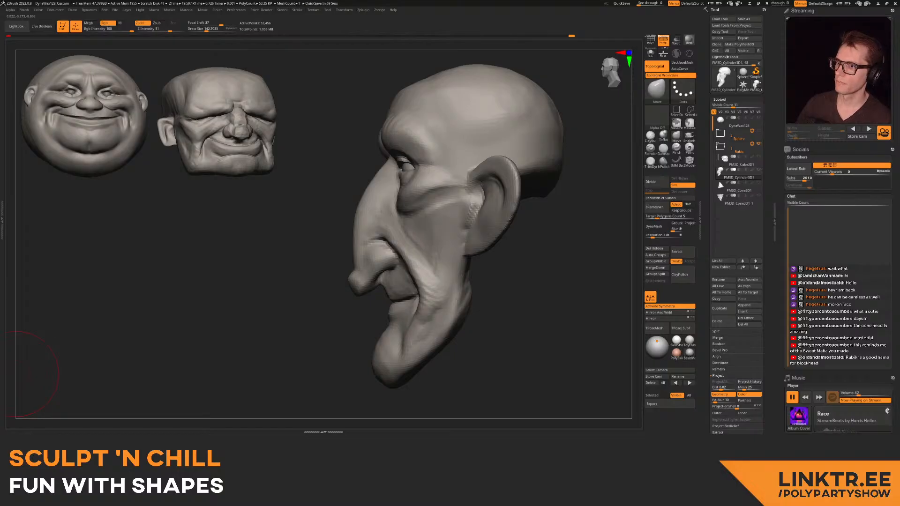
pyautogui.moveTo(391, 176); pyautogui.dragTo(487, 134, button='right')
pyautogui.moveTo(488, 133); pyautogui.dragTo(493, 129, button='right')
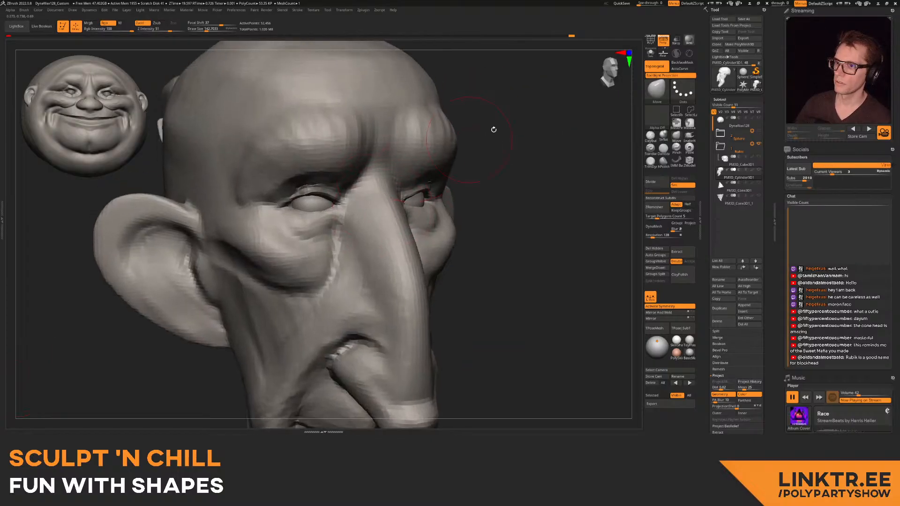
pyautogui.click(663, 148)
pyautogui.moveTo(406, 129); pyautogui.dragTo(365, 182, button='right')
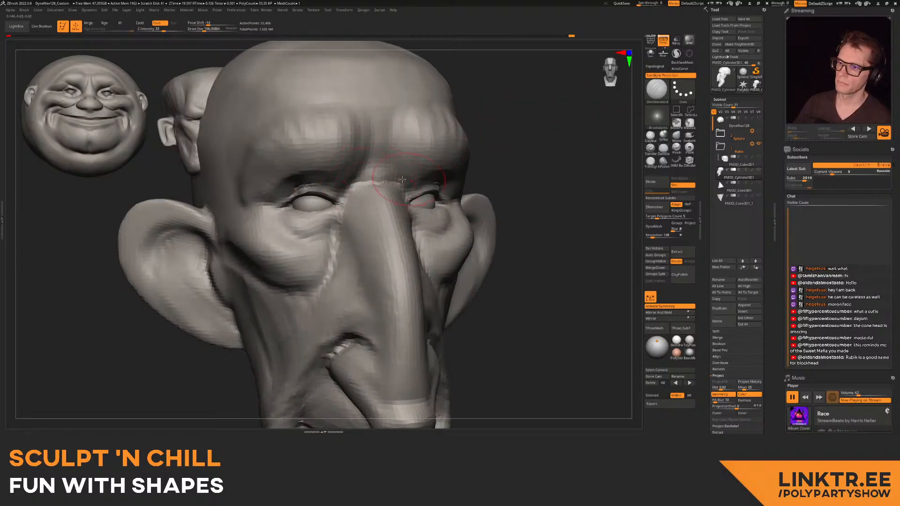
pyautogui.moveTo(369, 128); pyautogui.dragTo(360, 190)
pyautogui.keyDown('ctrl'); pyautogui.moveTo(360, 198); pyautogui.dragTo(336, 201, button='right'); pyautogui.keyUp('ctrl')
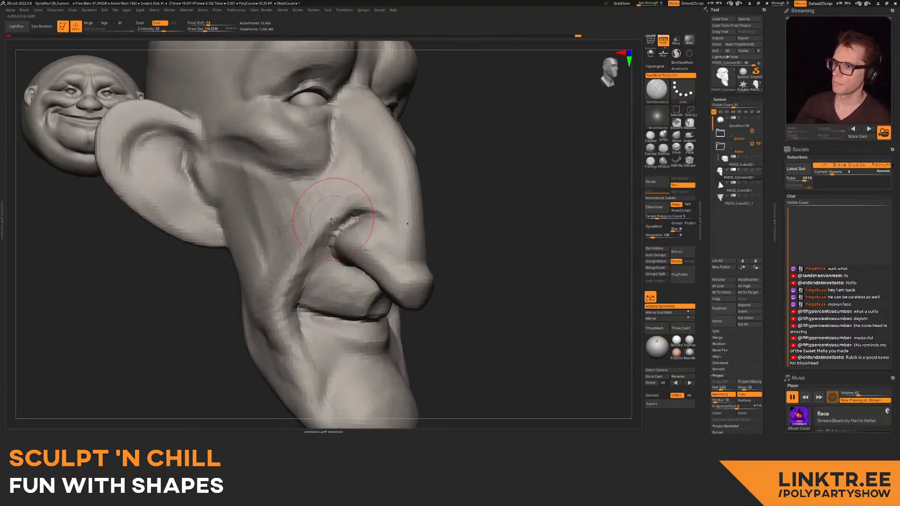
pyautogui.moveTo(361, 207)
pyautogui.mouseDown()
pyautogui.moveTo(352, 154)
pyautogui.moveTo(366, 180)
pyautogui.moveTo(360, 205)
pyautogui.moveTo(388, 222)
pyautogui.mouseUp()
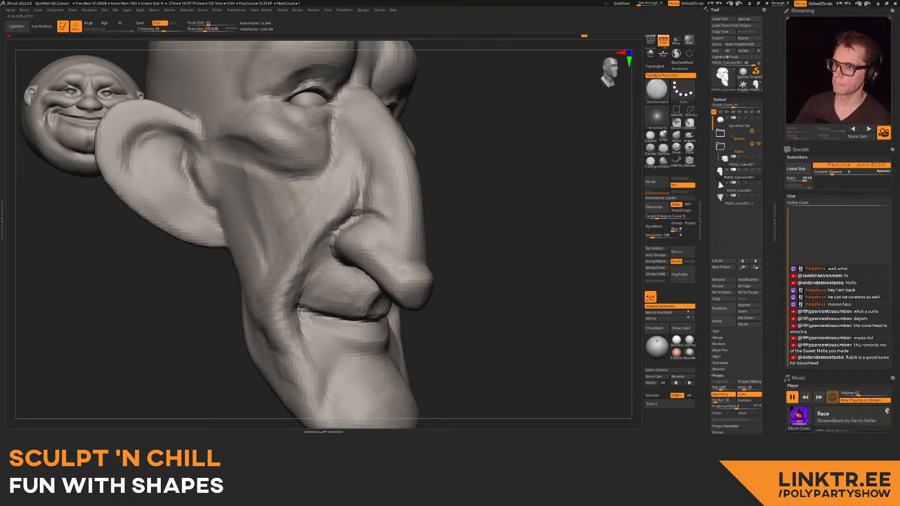
# - Reshape the cylinder head's nostril and drooping nose tip with a resized topological Move brush
pyautogui.keyDown('ctrl'); pyautogui.moveTo(392, 239); pyautogui.dragTo(426, 190, button='right'); pyautogui.keyUp('ctrl')
pyautogui.click(680, 135)
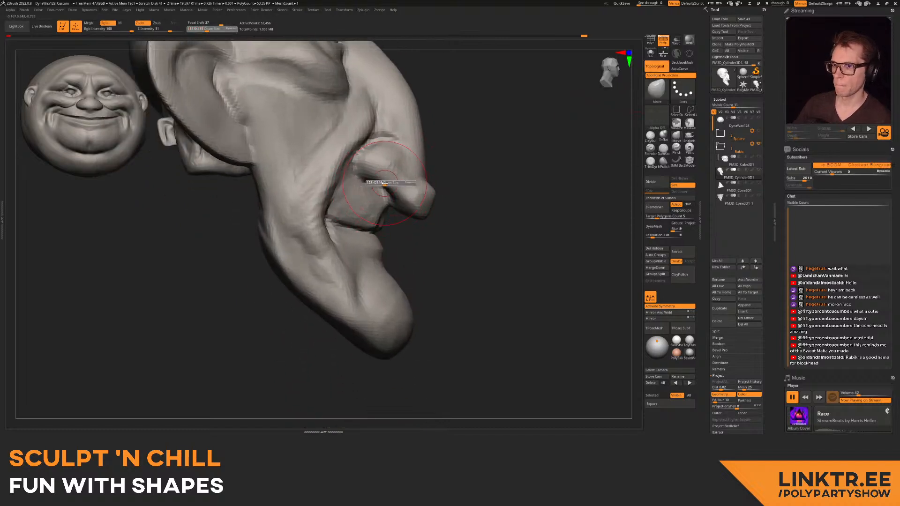
pyautogui.press(']')
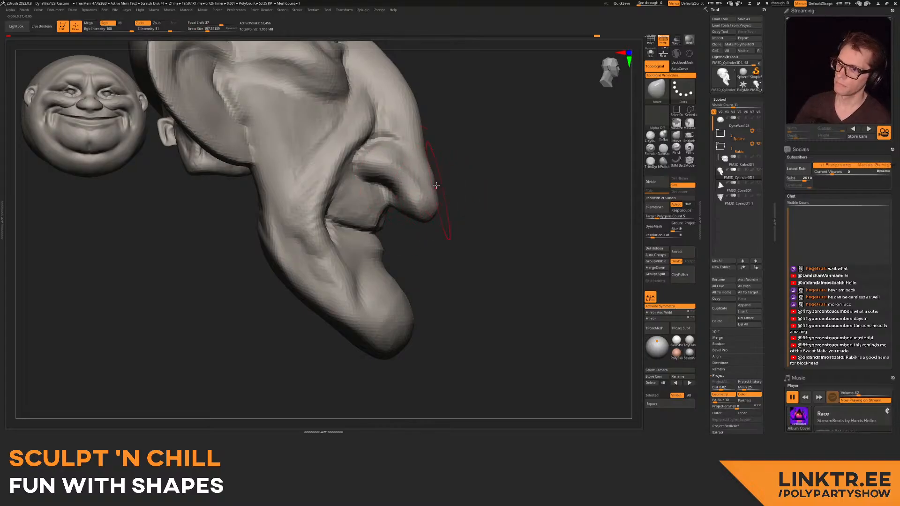
pyautogui.keyDown('ctrl'); pyautogui.moveTo(436, 188); pyautogui.dragTo(438, 143, button='right'); pyautogui.keyUp('ctrl')
pyautogui.moveTo(439, 152); pyautogui.dragTo(398, 162, button='right')
pyautogui.moveTo(468, 171)
pyautogui.mouseDown(button='right')
pyautogui.moveTo(433, 172)
pyautogui.moveTo(432, 197)
pyautogui.moveTo(414, 176)
pyautogui.moveTo(391, 200)
pyautogui.moveTo(400, 214)
pyautogui.mouseUp(button='right')
pyautogui.moveTo(385, 228); pyautogui.dragTo(373, 228)
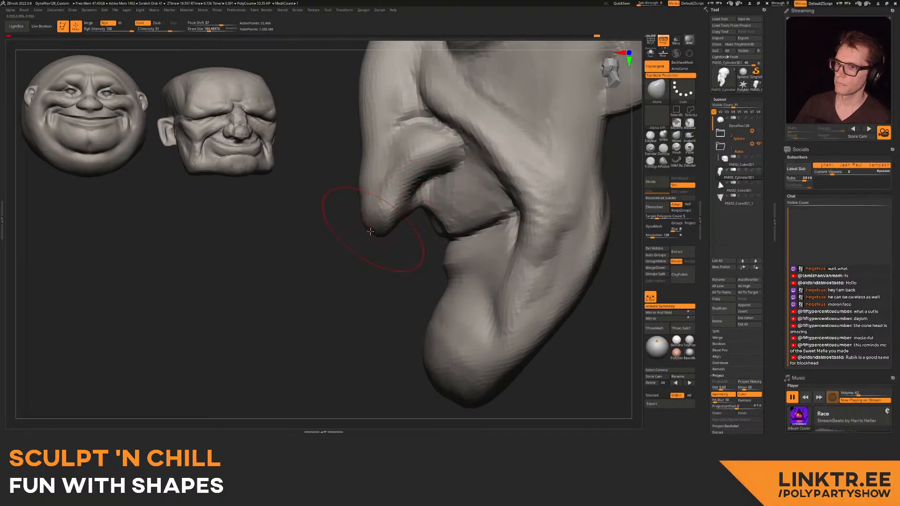
pyautogui.moveTo(382, 238)
pyautogui.keyDown('ctrl'); pyautogui.mouseDown(button='right')
pyautogui.moveTo(366, 197)
pyautogui.moveTo(402, 203)
pyautogui.moveTo(407, 234)
pyautogui.moveTo(399, 237)
pyautogui.mouseUp(button='right'); pyautogui.keyUp('ctrl')
pyautogui.press('[')
pyautogui.moveTo(389, 239); pyautogui.dragTo(391, 241)
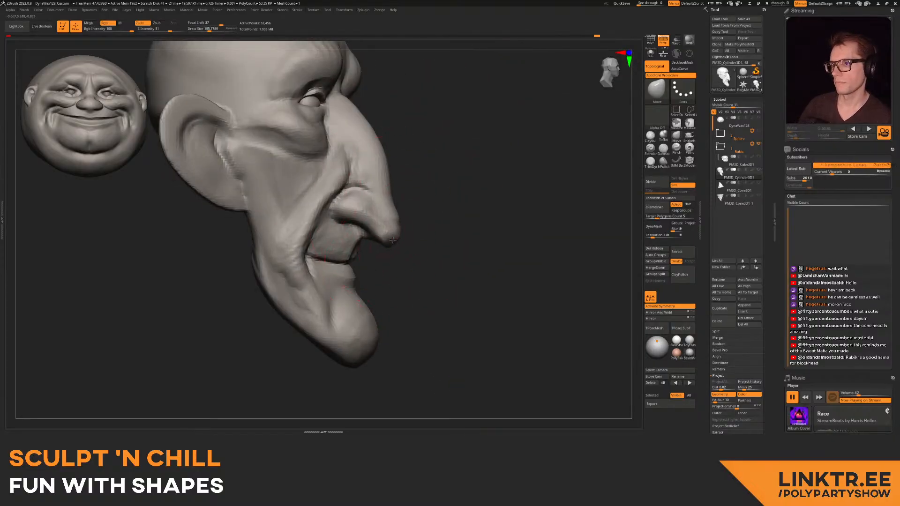
# - Smooth the cylinder head's nose and pull its tip inward for a shorter, blunter profile with the Move brush
pyautogui.moveTo(395, 207)
pyautogui.keyDown('shift'); pyautogui.mouseDown()
pyautogui.moveTo(400, 231)
pyautogui.moveTo(394, 196)
pyautogui.moveTo(407, 227)
pyautogui.mouseUp(); pyautogui.keyUp('shift')
pyautogui.press('s')
pyautogui.press('s')
pyautogui.moveTo(392, 222); pyautogui.dragTo(377, 211)
pyautogui.moveTo(431, 208)
pyautogui.mouseDown(button='right')
pyautogui.moveTo(375, 201)
pyautogui.moveTo(368, 235)
pyautogui.mouseUp(button='right')
pyautogui.moveTo(368, 234)
pyautogui.keyDown('ctrl'); pyautogui.mouseDown(button='right')
pyautogui.moveTo(372, 220)
pyautogui.moveTo(399, 221)
pyautogui.mouseUp(button='right'); pyautogui.keyUp('ctrl')
pyautogui.press('s')
pyautogui.moveTo(407, 222); pyautogui.dragTo(398, 223)
pyautogui.moveTo(404, 220); pyautogui.dragTo(405, 198)
pyautogui.press('s')
pyautogui.press('s')
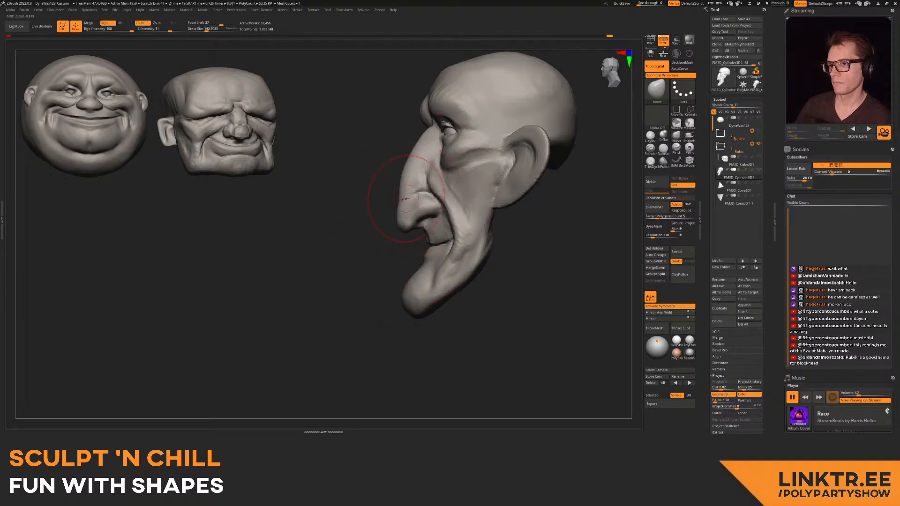
# - Refine the curve of the cylinder head's nose ridge in profile with a larger Move brush
pyautogui.keyDown('alt'); pyautogui.moveTo(402, 196); pyautogui.dragTo(377, 225, button='right'); pyautogui.keyUp('alt')
pyautogui.press('s')
pyautogui.moveTo(385, 191); pyautogui.dragTo(387, 191)
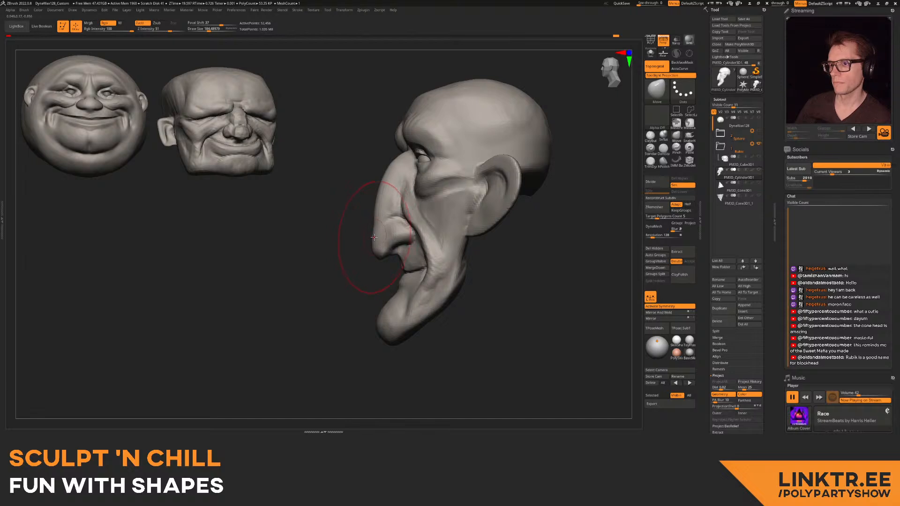
pyautogui.moveTo(376, 235)
pyautogui.mouseDown(button='right')
pyautogui.moveTo(398, 215)
pyautogui.moveTo(401, 185)
pyautogui.moveTo(418, 228)
pyautogui.moveTo(387, 183)
pyautogui.moveTo(412, 191)
pyautogui.moveTo(399, 216)
pyautogui.moveTo(371, 190)
pyautogui.moveTo(370, 217)
pyautogui.moveTo(348, 204)
pyautogui.moveTo(354, 205)
pyautogui.mouseUp(button='right')
pyautogui.press('s')
pyautogui.moveTo(354, 206); pyautogui.dragTo(354, 200)
pyautogui.moveTo(359, 168); pyautogui.dragTo(355, 187)
# - Adjust the cylinder head's overall outline from the front with a very large Move brush
pyautogui.moveTo(357, 215)
pyautogui.keyDown('ctrl'); pyautogui.mouseDown(button='right')
pyautogui.moveTo(369, 194)
pyautogui.moveTo(405, 187)
pyautogui.mouseUp(button='right'); pyautogui.keyUp('ctrl')
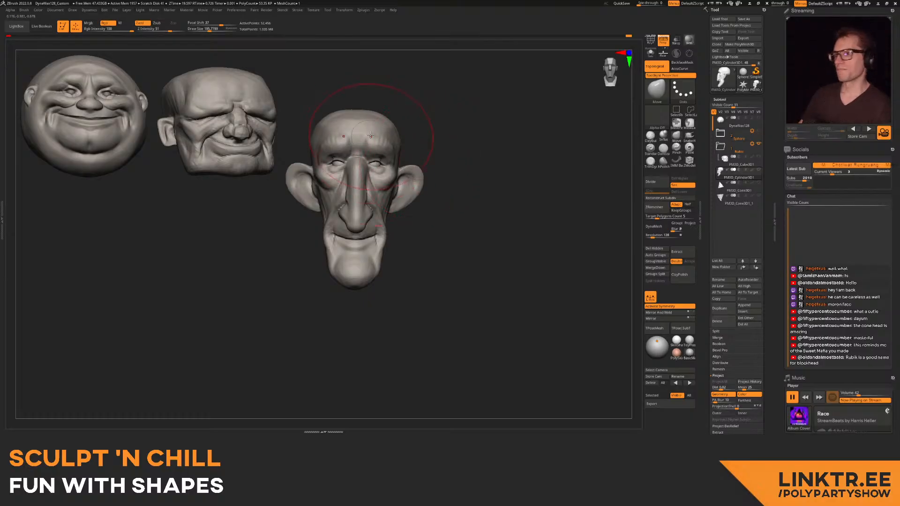
pyautogui.moveTo(354, 161)
pyautogui.keyDown('ctrl'); pyautogui.mouseDown(button='right')
pyautogui.moveTo(355, 185)
pyautogui.moveTo(409, 186)
pyautogui.moveTo(355, 167)
pyautogui.mouseUp(button='right'); pyautogui.keyUp('ctrl')
pyautogui.moveTo(355, 182)
pyautogui.keyDown('ctrl'); pyautogui.mouseDown(button='right')
pyautogui.moveTo(356, 161)
pyautogui.moveTo(360, 188)
pyautogui.mouseUp(button='right'); pyautogui.keyUp('ctrl')
pyautogui.press(']')
pyautogui.press(']')
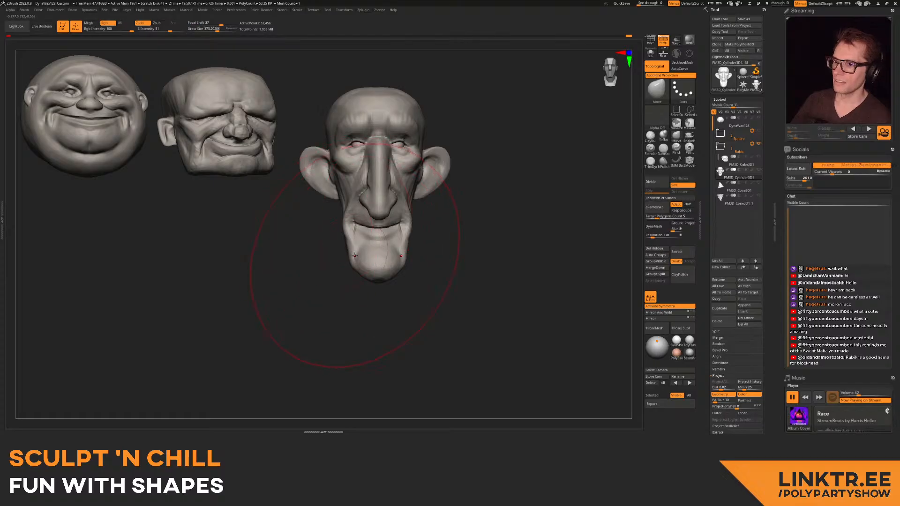
pyautogui.press('s')
pyautogui.moveTo(329, 133); pyautogui.dragTo(335, 130)
# - Reshape the cylinder head's jaw, cheek and chin in side and three-quarter views with a resized Move brush
pyautogui.moveTo(335, 131); pyautogui.dragTo(368, 158, button='right')
pyautogui.keyDown('alt'); pyautogui.moveTo(405, 189); pyautogui.dragTo(417, 174, button='right'); pyautogui.keyUp('alt')
pyautogui.moveTo(417, 173)
pyautogui.mouseDown(button='right')
pyautogui.moveTo(394, 174)
pyautogui.moveTo(457, 166)
pyautogui.moveTo(450, 151)
pyautogui.moveTo(413, 179)
pyautogui.mouseUp(button='right')
pyautogui.moveTo(412, 179)
pyautogui.keyDown('ctrl'); pyautogui.mouseDown(button='right')
pyautogui.moveTo(436, 231)
pyautogui.moveTo(405, 180)
pyautogui.mouseUp(button='right'); pyautogui.keyUp('ctrl')
pyautogui.press('s')
pyautogui.moveTo(404, 188); pyautogui.dragTo(396, 188)
pyautogui.moveTo(411, 133)
pyautogui.mouseDown()
pyautogui.moveTo(406, 187)
pyautogui.moveTo(405, 171)
pyautogui.mouseUp()
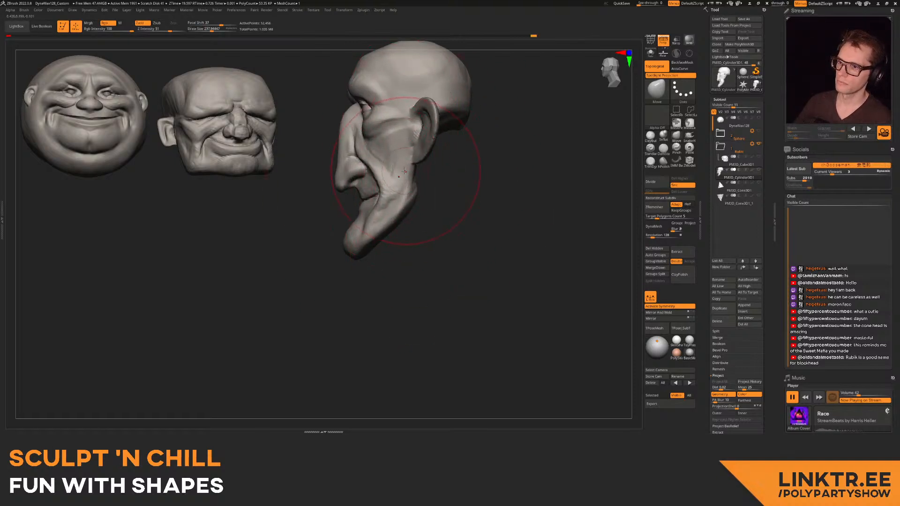
pyautogui.moveTo(387, 174)
pyautogui.mouseDown(button='right')
pyautogui.moveTo(398, 175)
pyautogui.moveTo(398, 194)
pyautogui.moveTo(427, 194)
pyautogui.mouseUp(button='right')
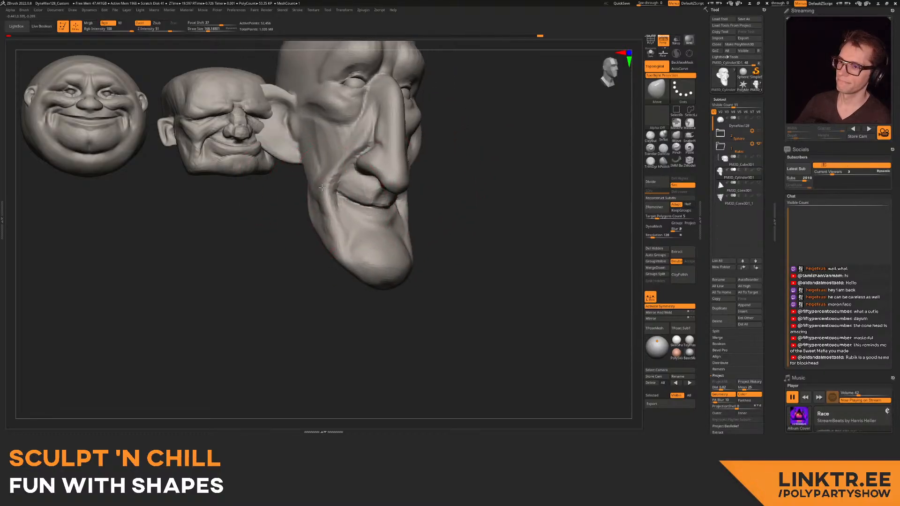
pyautogui.moveTo(346, 188); pyautogui.dragTo(412, 182, button='right')
pyautogui.moveTo(412, 182)
pyautogui.keyDown('ctrl'); pyautogui.mouseDown(button='right')
pyautogui.moveTo(412, 161)
pyautogui.moveTo(424, 162)
pyautogui.mouseUp(button='right'); pyautogui.keyUp('ctrl')
pyautogui.moveTo(338, 169)
pyautogui.keyDown('ctrl'); pyautogui.mouseDown(button='right')
pyautogui.moveTo(338, 193)
pyautogui.moveTo(352, 210)
pyautogui.moveTo(393, 209)
pyautogui.moveTo(408, 195)
pyautogui.moveTo(421, 227)
pyautogui.moveTo(406, 173)
pyautogui.moveTo(396, 224)
pyautogui.moveTo(417, 185)
pyautogui.moveTo(412, 200)
pyautogui.moveTo(499, 123)
pyautogui.mouseUp(button='right'); pyautogui.keyUp('ctrl')
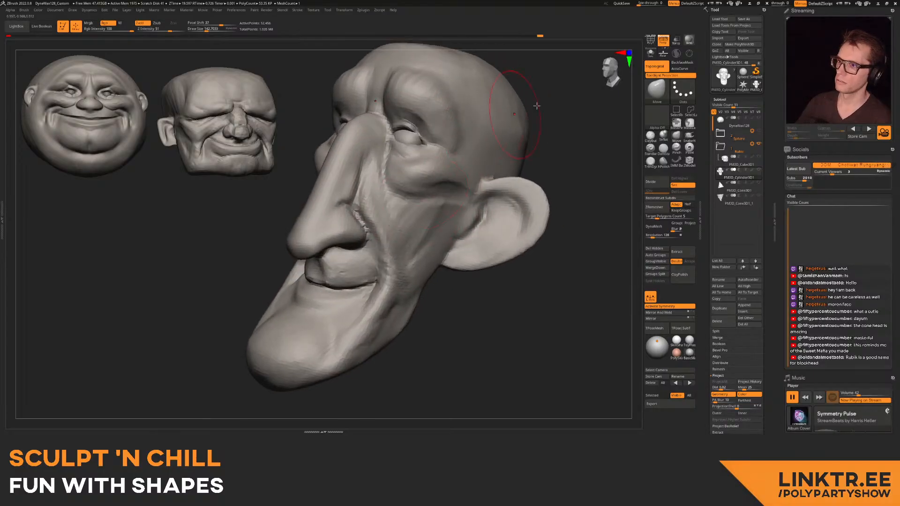
# - Build up the side of the cylinder head's nose and the cheek in front of the ear with the ClayBuildup brush
pyautogui.click(651, 136)
pyautogui.moveTo(389, 164); pyautogui.dragTo(388, 161)
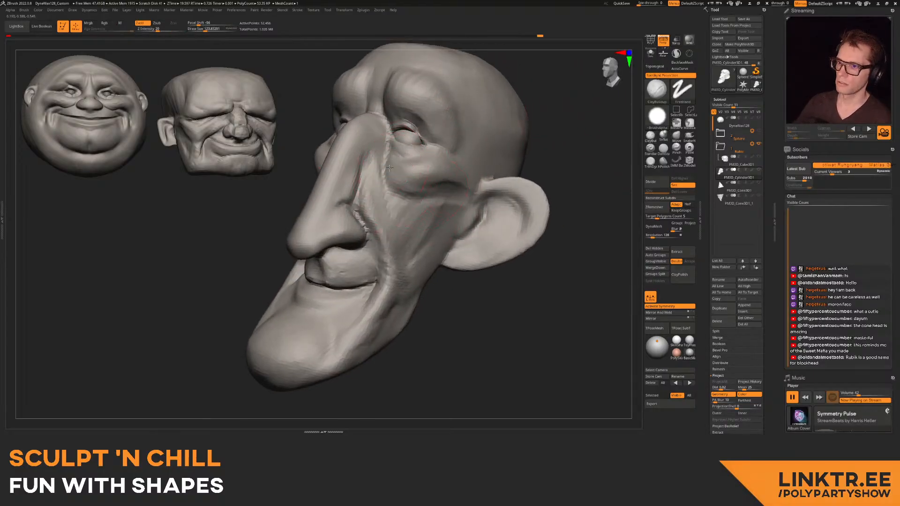
pyautogui.moveTo(492, 158); pyautogui.dragTo(420, 182, button='right')
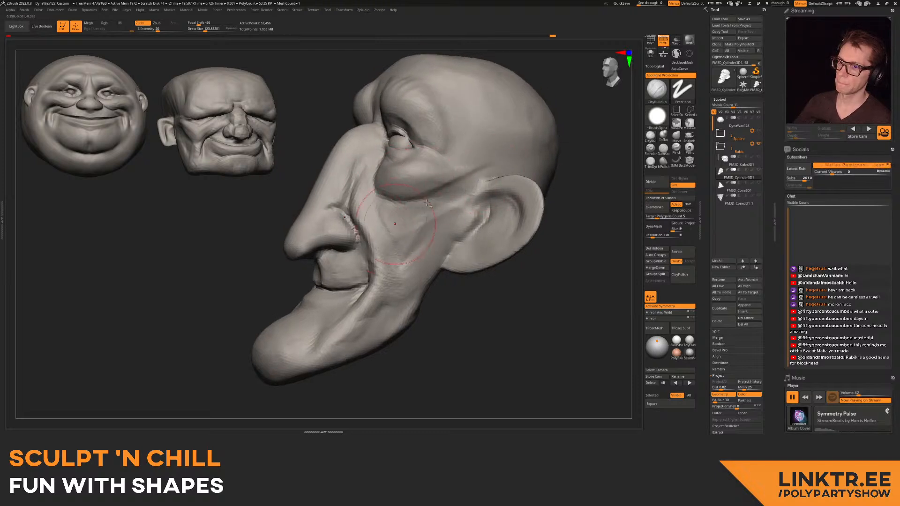
pyautogui.moveTo(438, 247); pyautogui.dragTo(412, 286)
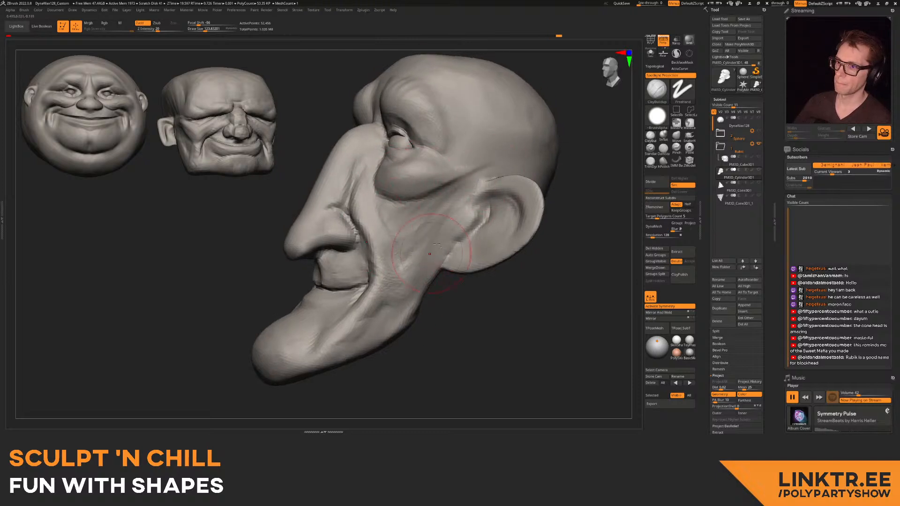
# - Add clay between the cylinder head's nose and eye and over the bag under the eye with ClayBuildup
pyautogui.moveTo(399, 214)
pyautogui.keyDown('ctrl'); pyautogui.mouseDown(button='right')
pyautogui.moveTo(375, 181)
pyautogui.moveTo(396, 182)
pyautogui.moveTo(375, 197)
pyautogui.moveTo(388, 234)
pyautogui.moveTo(392, 201)
pyautogui.moveTo(389, 229)
pyautogui.mouseUp(button='right'); pyautogui.keyUp('ctrl')
pyautogui.moveTo(389, 229)
pyautogui.mouseDown(button='right')
pyautogui.moveTo(375, 211)
pyautogui.moveTo(375, 230)
pyautogui.mouseUp(button='right')
pyautogui.keyDown('alt'); pyautogui.moveTo(377, 143); pyautogui.dragTo(369, 196, button='right'); pyautogui.keyUp('alt')
pyautogui.moveTo(366, 196); pyautogui.dragTo(367, 196)
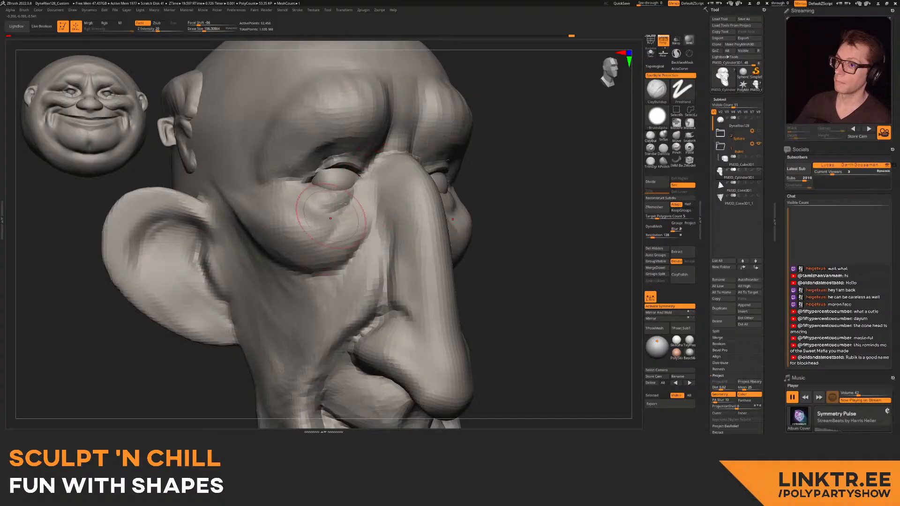
pyautogui.moveTo(331, 208)
pyautogui.mouseDown(button='right')
pyautogui.moveTo(322, 211)
pyautogui.moveTo(329, 189)
pyautogui.mouseUp(button='right')
pyautogui.moveTo(375, 190); pyautogui.dragTo(314, 187, button='right')
# - Build up the cylinder head's temple and outer eye area with a larger ClayBuildup brush
pyautogui.keyDown('ctrl'); pyautogui.moveTo(346, 187); pyautogui.dragTo(352, 220, button='right'); pyautogui.keyUp('ctrl')
pyautogui.moveTo(422, 197)
pyautogui.mouseDown(button='right')
pyautogui.moveTo(408, 190)
pyautogui.moveTo(408, 161)
pyautogui.mouseUp(button='right')
pyautogui.moveTo(409, 162); pyautogui.dragTo(381, 192, button='right')
pyautogui.press('s')
pyautogui.moveTo(385, 183); pyautogui.dragTo(391, 183)
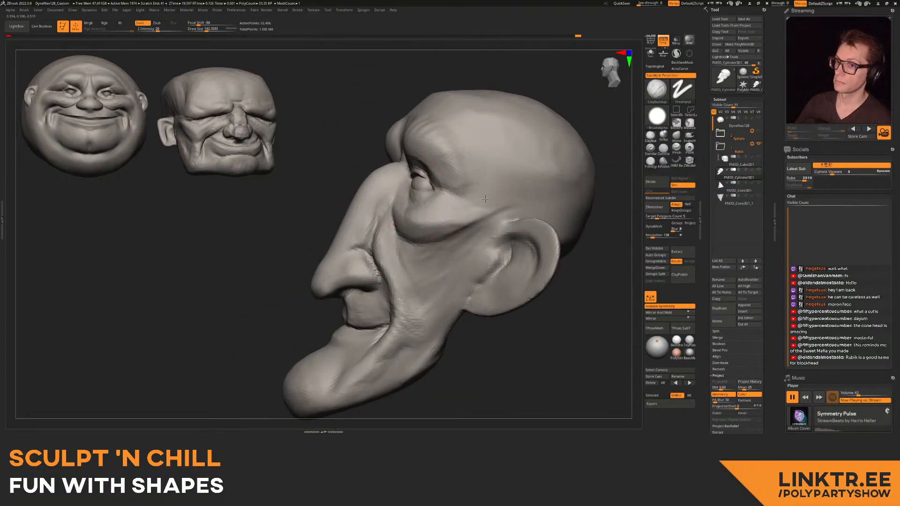
pyautogui.moveTo(409, 212); pyautogui.dragTo(424, 178, button='right')
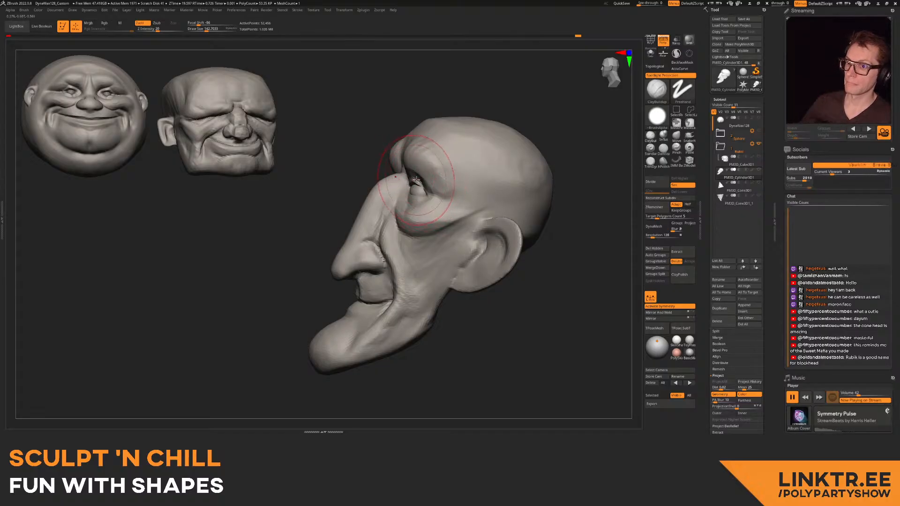
# - Try to pull the outer corner of the cylinder head's eye with the Move brush
pyautogui.moveTo(421, 173)
pyautogui.mouseDown(button='right')
pyautogui.moveTo(462, 193)
pyautogui.moveTo(457, 185)
pyautogui.mouseUp(button='right')
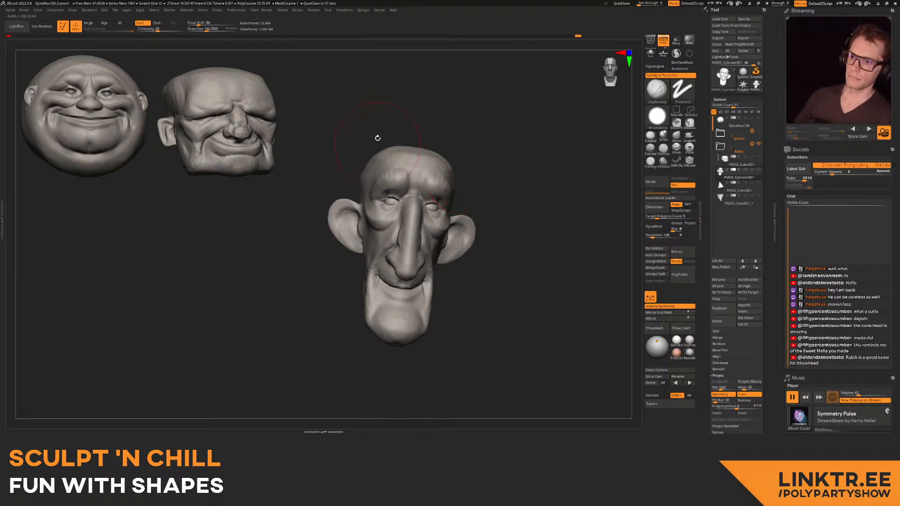
pyautogui.moveTo(378, 145); pyautogui.dragTo(319, 146, button='right')
pyautogui.moveTo(403, 178)
pyautogui.keyDown('ctrl'); pyautogui.mouseDown(button='right')
pyautogui.moveTo(415, 248)
pyautogui.moveTo(370, 202)
pyautogui.moveTo(417, 201)
pyautogui.moveTo(401, 226)
pyautogui.mouseUp(button='right'); pyautogui.keyUp('ctrl')
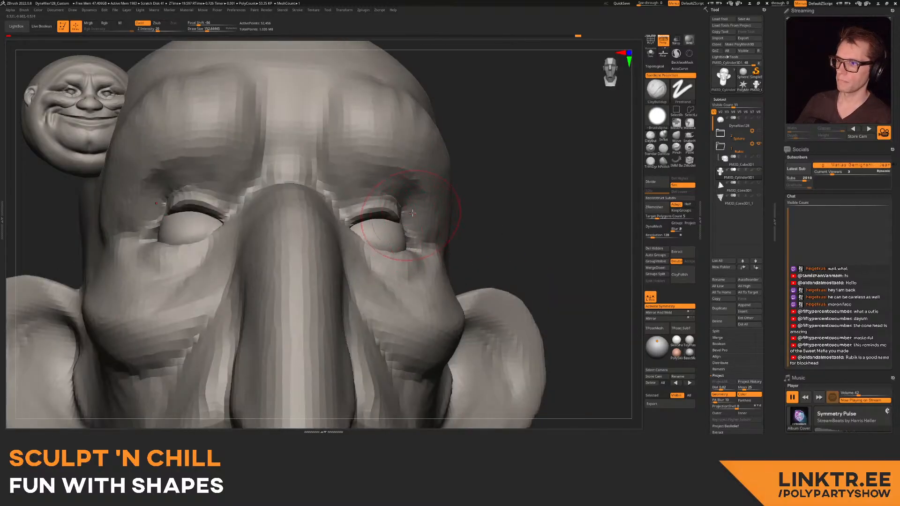
pyautogui.click(676, 136)
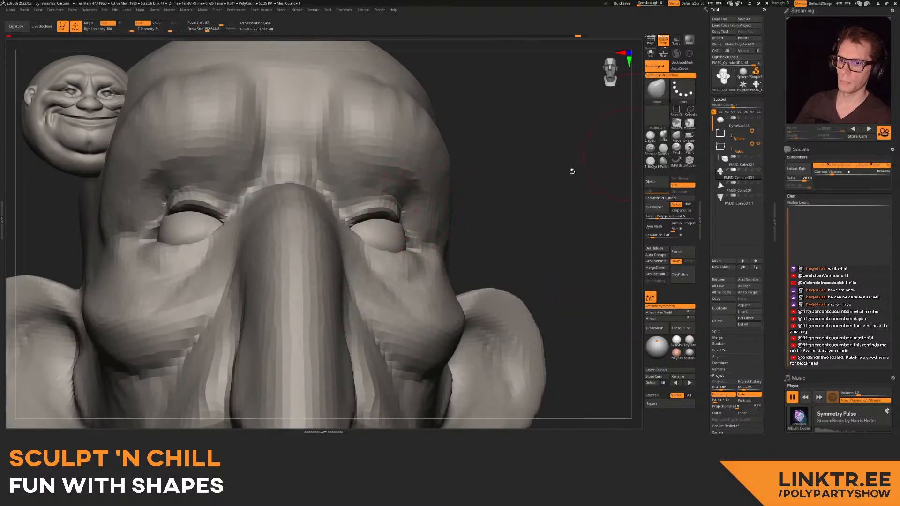
pyautogui.moveTo(402, 228); pyautogui.dragTo(414, 229)
pyautogui.hotkey('ctrl', 'z')
# - Split the cylinder head's eyeballs off into their own subtool and show them together with the head
pyautogui.moveTo(417, 238)
pyautogui.mouseDown(button='right')
pyautogui.moveTo(393, 234)
pyautogui.moveTo(418, 213)
pyautogui.moveTo(416, 186)
pyautogui.moveTo(407, 210)
pyautogui.mouseUp(button='right')
pyautogui.hotkey('shift', 'f')
pyautogui.hotkey('shift', 'f')
pyautogui.hotkey('shift', 'f')
pyautogui.keyDown('ctrl'); pyautogui.keyDown('shift'); pyautogui.click(393, 208); pyautogui.keyUp('shift'); pyautogui.keyUp('ctrl')
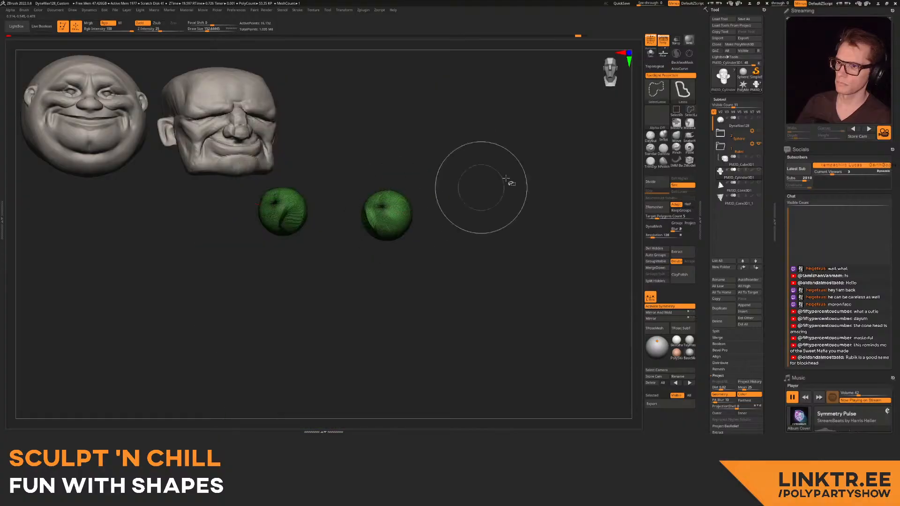
pyautogui.keyDown('ctrl'); pyautogui.keyDown('shift'); pyautogui.moveTo(471, 195); pyautogui.dragTo(521, 193); pyautogui.keyUp('shift'); pyautogui.keyUp('ctrl')
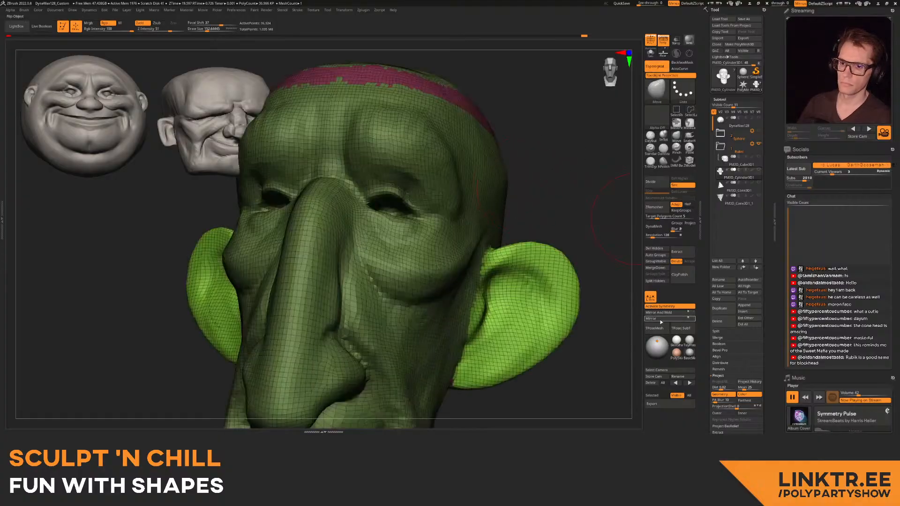
pyautogui.click(655, 281)
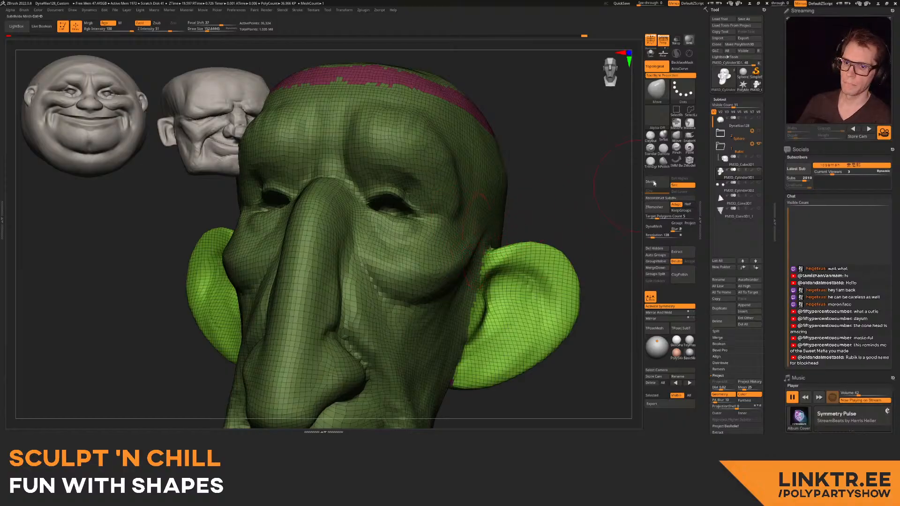
pyautogui.click(759, 183)
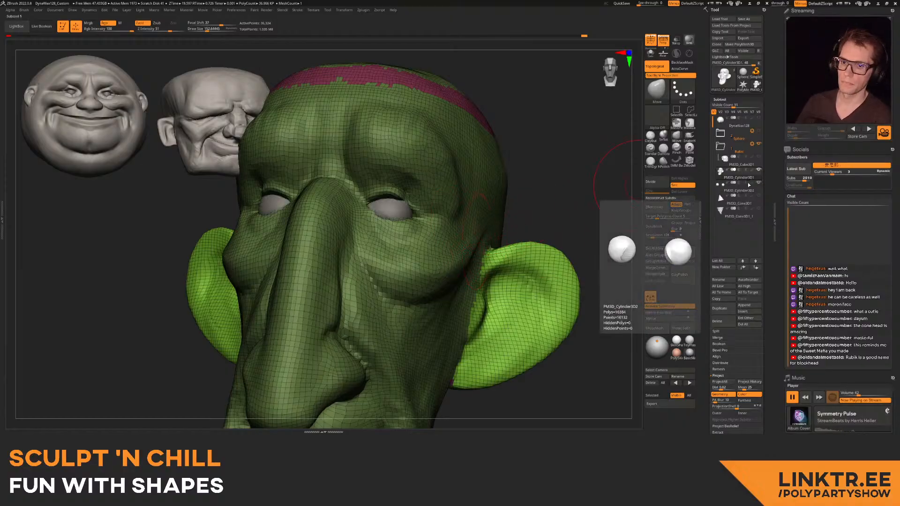
# - Reshape the cylinder head's eyelids around the eyeballs with the Move brush, adjusting the brush size
pyautogui.moveTo(398, 202)
pyautogui.mouseDown(button='right')
pyautogui.moveTo(434, 205)
pyautogui.moveTo(410, 210)
pyautogui.moveTo(412, 201)
pyautogui.mouseUp(button='right')
pyautogui.moveTo(406, 195); pyautogui.dragTo(417, 199)
pyautogui.hotkey('shift', 'f')
pyautogui.moveTo(421, 209); pyautogui.dragTo(411, 204, button='right')
pyautogui.press('s')
pyautogui.moveTo(410, 213); pyautogui.dragTo(418, 213)
pyautogui.moveTo(445, 192)
pyautogui.mouseDown(button='right')
pyautogui.moveTo(404, 228)
pyautogui.moveTo(417, 234)
pyautogui.mouseUp(button='right')
pyautogui.press('s')
pyautogui.moveTo(418, 235); pyautogui.dragTo(414, 230)
# - Refine the skin around the cylinder head's eye from closer angles with a resized Move brush
pyautogui.keyDown('ctrl'); pyautogui.moveTo(415, 225); pyautogui.dragTo(399, 164, button='right'); pyautogui.keyUp('ctrl')
pyautogui.moveTo(328, 197)
pyautogui.keyDown('ctrl'); pyautogui.mouseDown(button='right')
pyautogui.moveTo(328, 229)
pyautogui.moveTo(360, 238)
pyautogui.mouseUp(button='right'); pyautogui.keyUp('ctrl')
pyautogui.press('s')
pyautogui.moveTo(360, 238); pyautogui.dragTo(362, 238)
pyautogui.moveTo(362, 238); pyautogui.dragTo(369, 233, button='right')
pyautogui.moveTo(367, 234); pyautogui.dragTo(363, 230)
pyautogui.moveTo(360, 235)
pyautogui.mouseDown(button='right')
pyautogui.moveTo(344, 228)
pyautogui.moveTo(364, 210)
pyautogui.moveTo(356, 206)
pyautogui.moveTo(421, 193)
pyautogui.mouseUp(button='right')
# - Replace the mesh of the separated eyeball subtool with a PolySphere primitive
pyautogui.press('w')
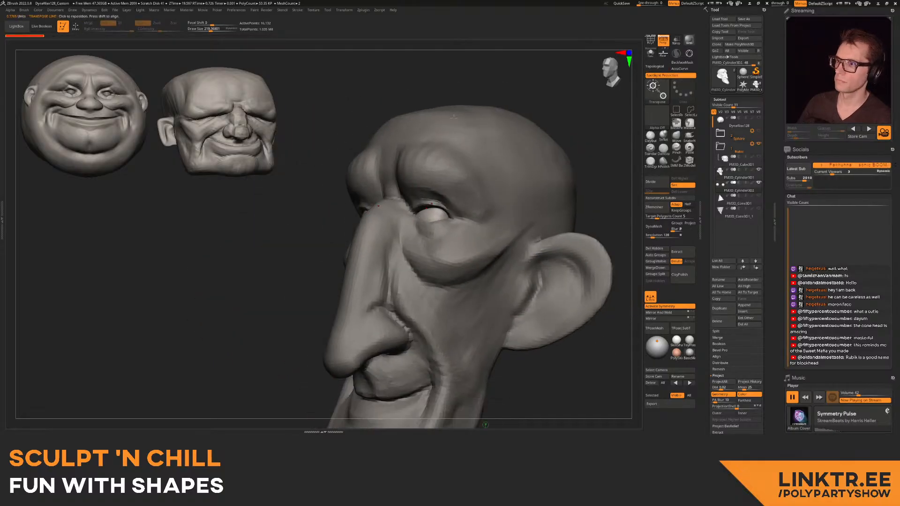
pyautogui.keyDown('alt'); pyautogui.moveTo(416, 123); pyautogui.dragTo(394, 105, button='right'); pyautogui.keyUp('alt')
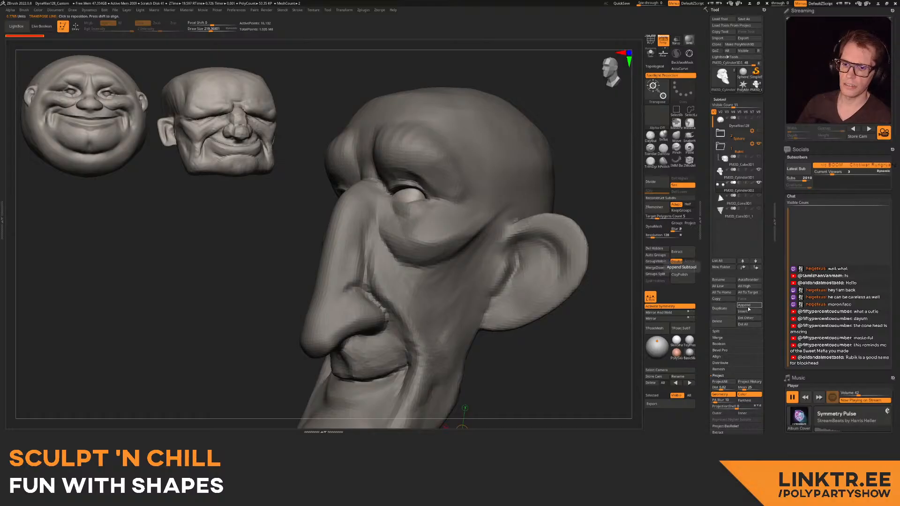
pyautogui.click(676, 161)
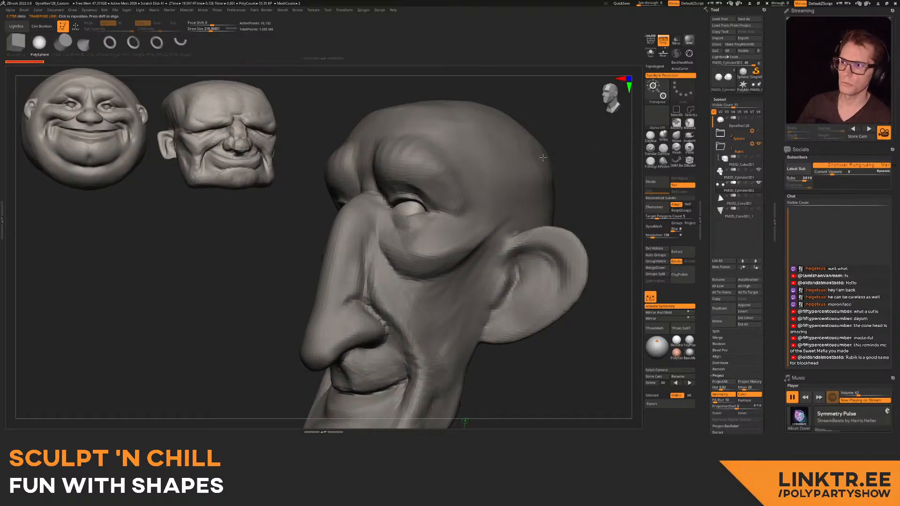
pyautogui.click(43, 45)
pyautogui.moveTo(300, 281); pyautogui.dragTo(403, 291, button='right')
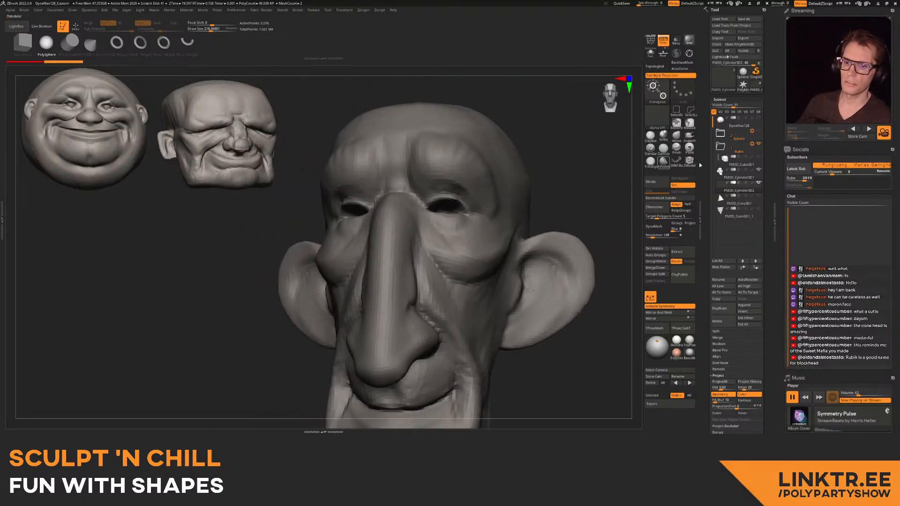
# - Isolate the new sphere, scale it up uniformly with the gizmo, and show the other subtools again
pyautogui.click(651, 53)
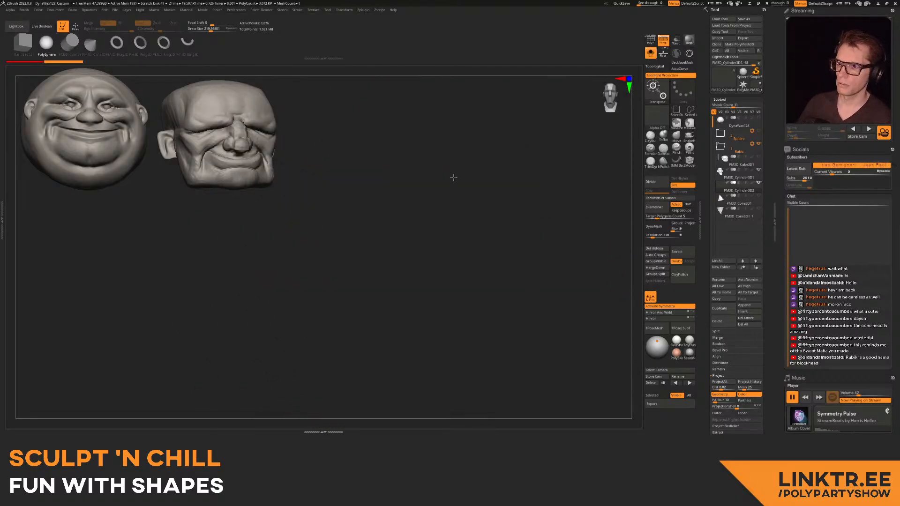
pyautogui.moveTo(474, 177); pyautogui.dragTo(497, 160, button='right')
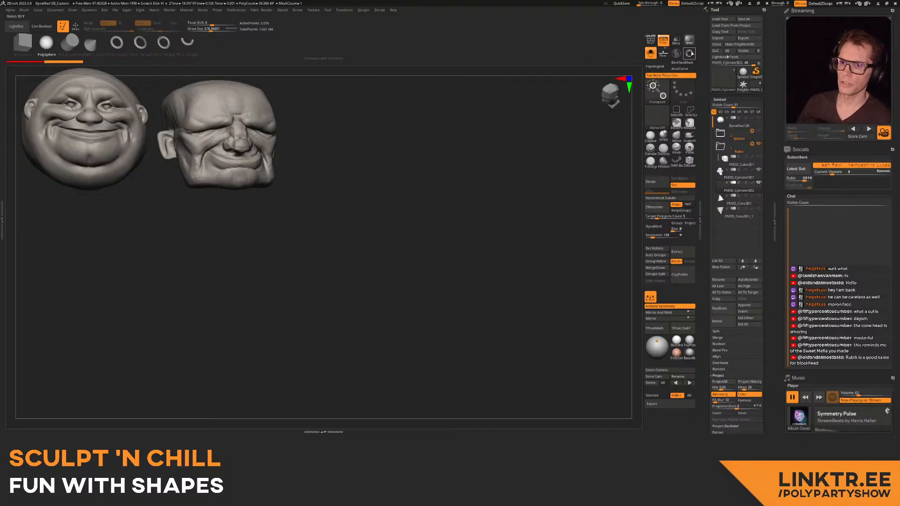
pyautogui.press('w')
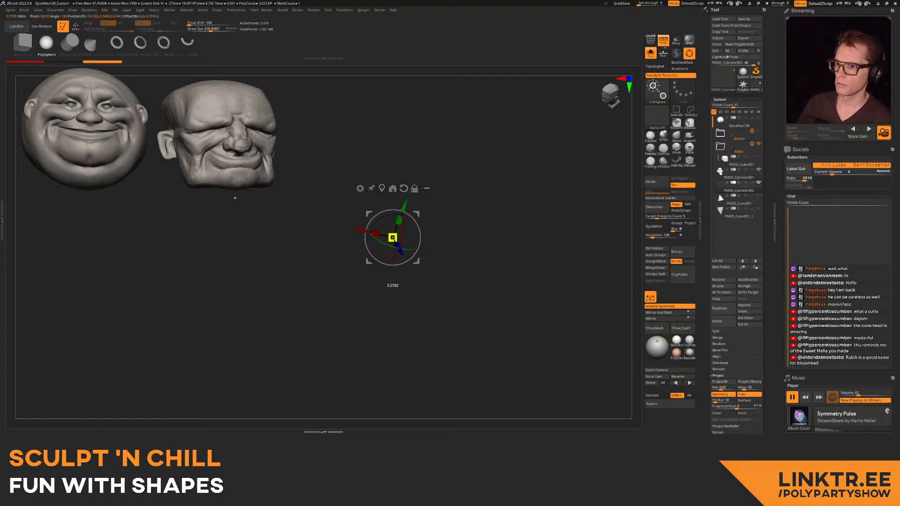
pyautogui.moveTo(394, 237); pyautogui.dragTo(504, 165)
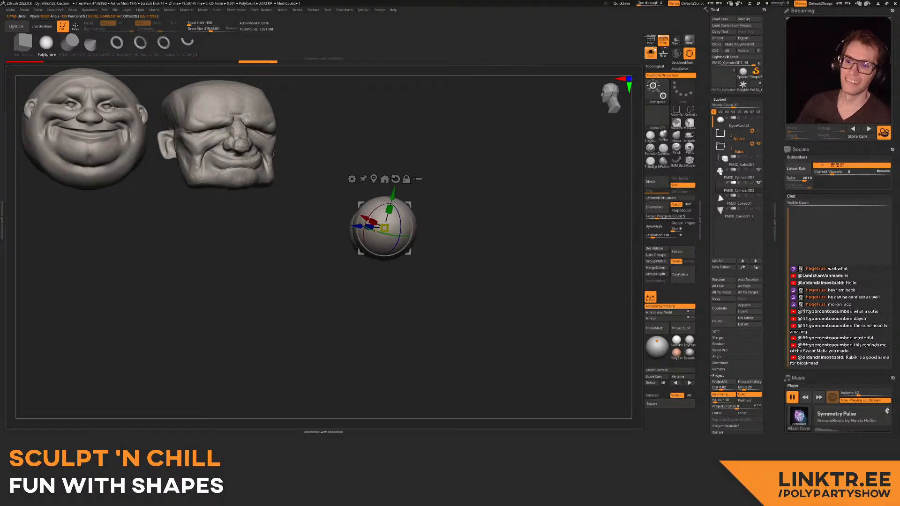
pyautogui.click(652, 52)
# - Move and resize the new sphere to fit into the cylinder head's eye socket
pyautogui.keyDown('alt'); pyautogui.moveTo(511, 211); pyautogui.dragTo(576, 225); pyautogui.keyUp('alt')
pyautogui.moveTo(475, 193); pyautogui.dragTo(369, 148)
pyautogui.moveTo(292, 197); pyautogui.dragTo(495, 201)
pyautogui.moveTo(511, 148); pyautogui.dragTo(366, 173)
pyautogui.moveTo(574, 148); pyautogui.dragTo(451, 153)
pyautogui.keyDown('shift'); pyautogui.moveTo(464, 145); pyautogui.dragTo(506, 157, button='right'); pyautogui.keyUp('shift')
pyautogui.moveTo(459, 142); pyautogui.dragTo(457, 146)
# - Fine-tune the eyeball's position behind the eyelids from angled views
pyautogui.moveTo(467, 173)
pyautogui.mouseDown(button='right')
pyautogui.moveTo(432, 150)
pyautogui.moveTo(473, 155)
pyautogui.moveTo(441, 185)
pyautogui.moveTo(403, 160)
pyautogui.moveTo(446, 150)
pyautogui.mouseUp(button='right')
pyautogui.press('q')
pyautogui.press('w')
pyautogui.moveTo(447, 146); pyautogui.dragTo(440, 148)
pyautogui.moveTo(438, 148); pyautogui.dragTo(456, 150, button='right')
pyautogui.press('q')
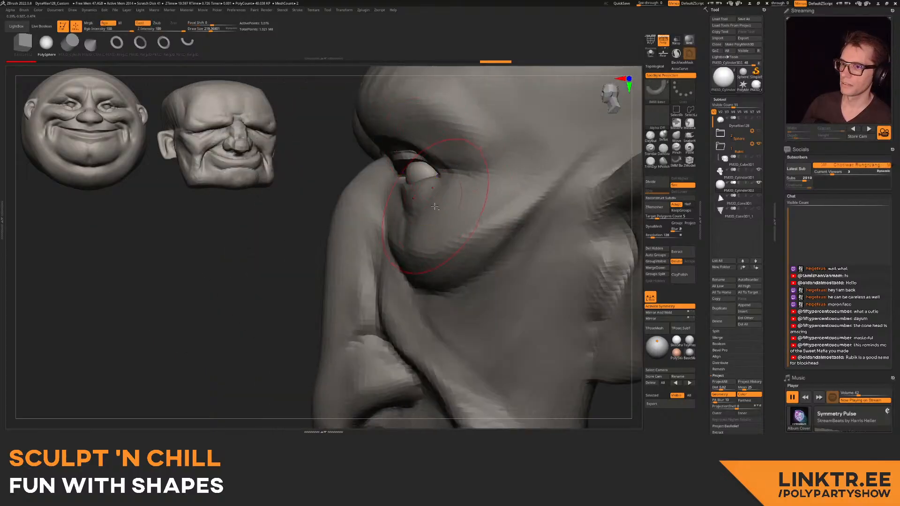
# - Switch back to the cylinder head and fit its eyelid to the new eyeball with a resized Move brush
pyautogui.keyDown('alt'); pyautogui.click(449, 196); pyautogui.keyUp('alt')
pyautogui.keyDown('ctrl'); pyautogui.moveTo(451, 203); pyautogui.dragTo(419, 151, button='right'); pyautogui.keyUp('ctrl')
pyautogui.click(676, 137)
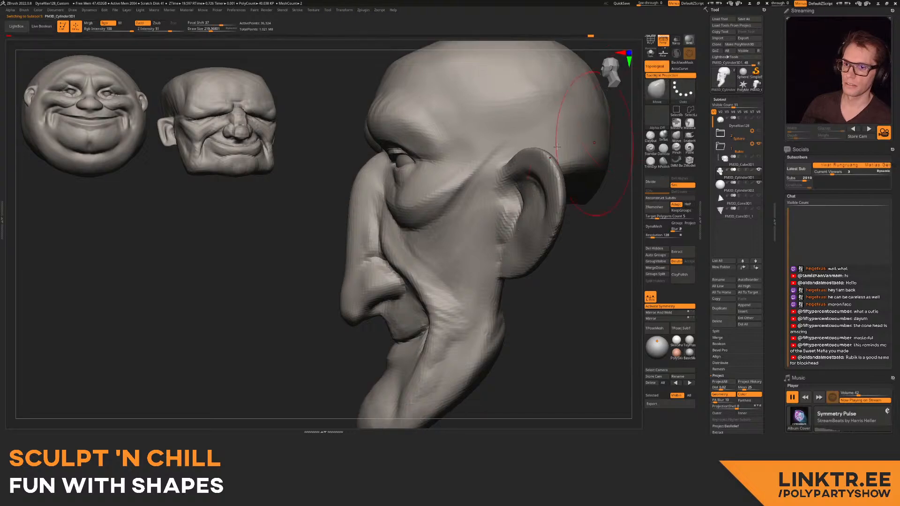
pyautogui.press(']')
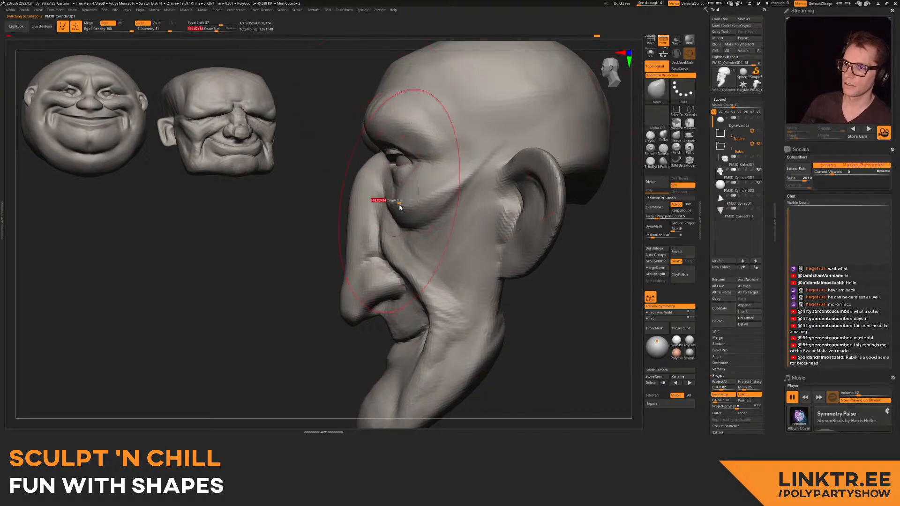
pyautogui.moveTo(398, 199)
pyautogui.mouseDown(button='right')
pyautogui.moveTo(364, 164)
pyautogui.moveTo(389, 166)
pyautogui.mouseUp(button='right')
pyautogui.moveTo(389, 166)
pyautogui.keyDown('ctrl'); pyautogui.mouseDown(button='right')
pyautogui.moveTo(342, 192)
pyautogui.moveTo(333, 162)
pyautogui.moveTo(348, 165)
pyautogui.moveTo(319, 218)
pyautogui.mouseUp(button='right'); pyautogui.keyUp('ctrl')
pyautogui.press('[')
pyautogui.press('[')
pyautogui.moveTo(319, 219); pyautogui.dragTo(318, 215)
pyautogui.press('[')
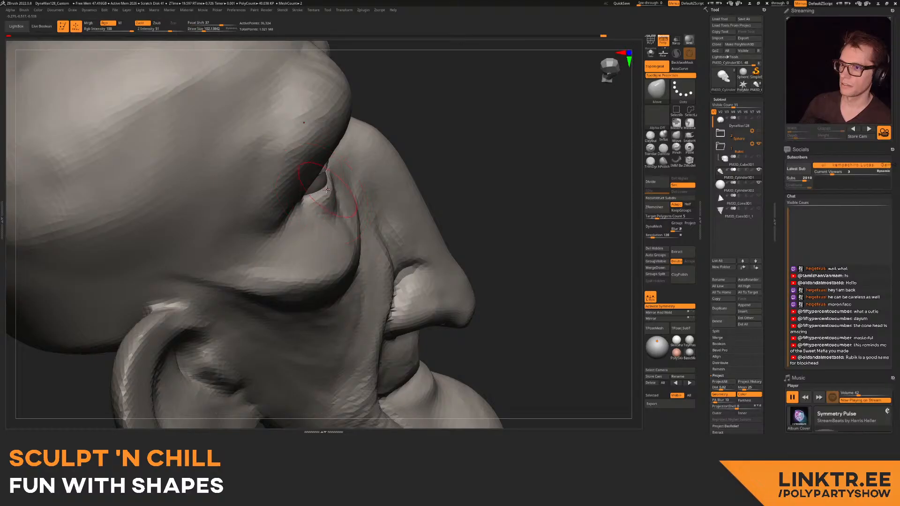
# - Pull the eyelids and inner eye corner snugly around the eyeball with the Move brush
pyautogui.moveTo(329, 179)
pyautogui.mouseDown(button='right')
pyautogui.moveTo(313, 188)
pyautogui.moveTo(309, 174)
pyautogui.mouseUp(button='right')
pyautogui.moveTo(317, 182); pyautogui.dragTo(318, 179)
pyautogui.moveTo(321, 182)
pyautogui.mouseDown(button='right')
pyautogui.moveTo(297, 172)
pyautogui.moveTo(280, 189)
pyautogui.moveTo(311, 191)
pyautogui.mouseUp(button='right')
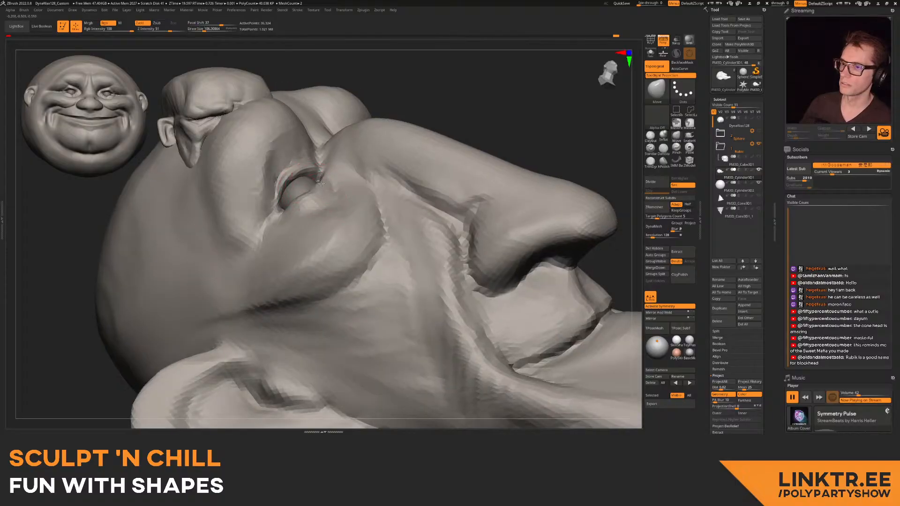
pyautogui.moveTo(296, 204); pyautogui.dragTo(302, 208)
pyautogui.keyDown('ctrl'); pyautogui.moveTo(314, 205); pyautogui.dragTo(315, 182, button='right'); pyautogui.keyUp('ctrl')
pyautogui.moveTo(315, 183)
pyautogui.mouseDown(button='right')
pyautogui.moveTo(369, 205)
pyautogui.moveTo(369, 176)
pyautogui.mouseUp(button='right')
pyautogui.moveTo(357, 161)
pyautogui.mouseDown(button='right')
pyautogui.moveTo(371, 173)
pyautogui.moveTo(262, 164)
pyautogui.moveTo(267, 126)
pyautogui.mouseUp(button='right')
pyautogui.moveTo(281, 159)
pyautogui.mouseDown(button='right')
pyautogui.moveTo(346, 164)
pyautogui.moveTo(354, 204)
pyautogui.moveTo(324, 192)
pyautogui.moveTo(338, 155)
pyautogui.moveTo(368, 181)
pyautogui.moveTo(367, 216)
pyautogui.mouseUp(button='right')
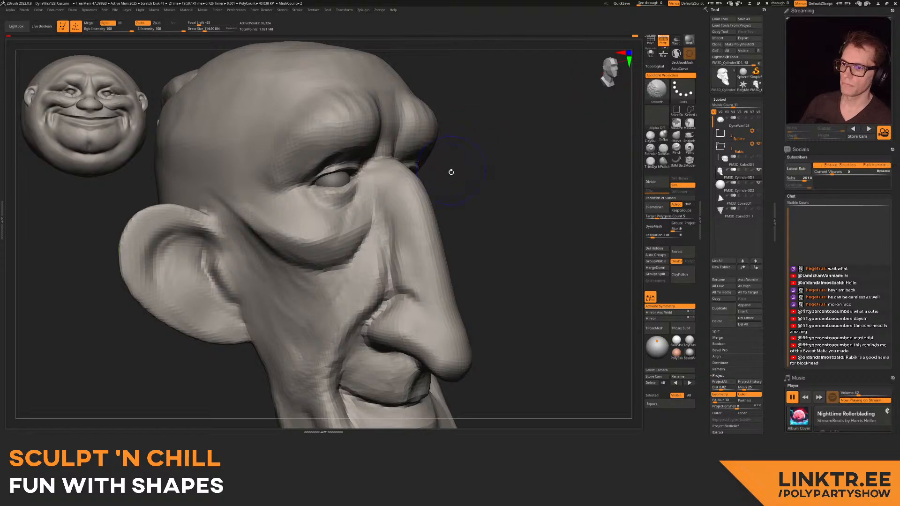
# - Try to remesh the cylinder head with DynaMesh at a different resolution
pyautogui.hotkey('shift', 'f')
pyautogui.hotkey('shift', 'f')
pyautogui.moveTo(465, 194)
pyautogui.keyDown('ctrl'); pyautogui.mouseDown(button='right')
pyautogui.moveTo(474, 160)
pyautogui.moveTo(501, 183)
pyautogui.moveTo(506, 169)
pyautogui.mouseUp(button='right'); pyautogui.keyUp('ctrl')
pyautogui.click(659, 234)
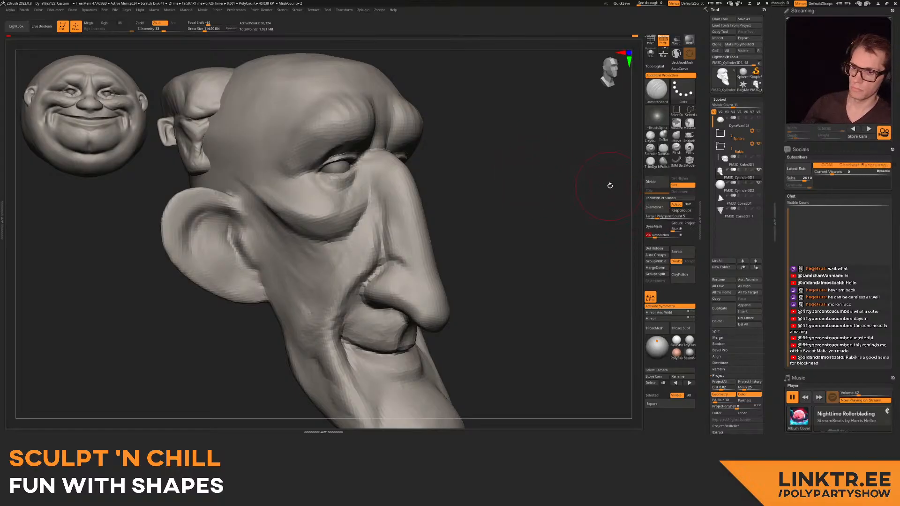
pyautogui.click(654, 225)
pyautogui.moveTo(206, 234)
pyautogui.keyDown('alt'); pyautogui.mouseDown(button='right')
pyautogui.moveTo(427, 165)
pyautogui.moveTo(417, 162)
pyautogui.mouseUp(button='right'); pyautogui.keyUp('alt')
pyautogui.hotkey('ctrl', 'z')
# - Add ClayBuildup strokes beside the cylinder head's eye and nose with backface masking temporarily enabled
pyautogui.click(663, 136)
pyautogui.click(650, 135)
pyautogui.click(687, 62)
pyautogui.moveTo(414, 160)
pyautogui.mouseDown()
pyautogui.moveTo(422, 197)
pyautogui.moveTo(411, 218)
pyautogui.moveTo(439, 164)
pyautogui.moveTo(410, 178)
pyautogui.moveTo(413, 156)
pyautogui.mouseUp()
pyautogui.moveTo(410, 215); pyautogui.dragTo(431, 209)
pyautogui.moveTo(431, 209)
pyautogui.mouseDown(button='right')
pyautogui.moveTo(387, 195)
pyautogui.moveTo(529, 132)
pyautogui.mouseUp(button='right')
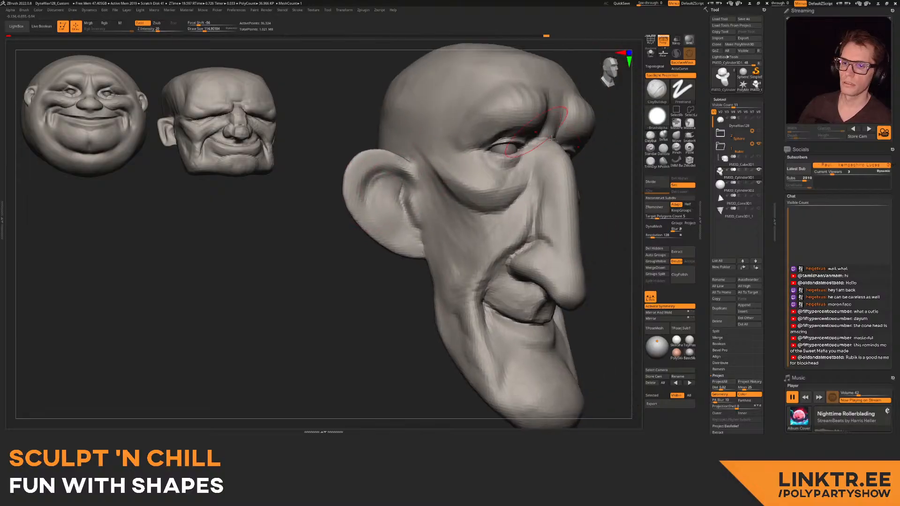
pyautogui.click(687, 63)
# - Remesh the cylinder head with DynaMesh at a resolution of 256
pyautogui.keyDown('alt'); pyautogui.moveTo(572, 222); pyautogui.dragTo(486, 210, button='right'); pyautogui.keyUp('alt')
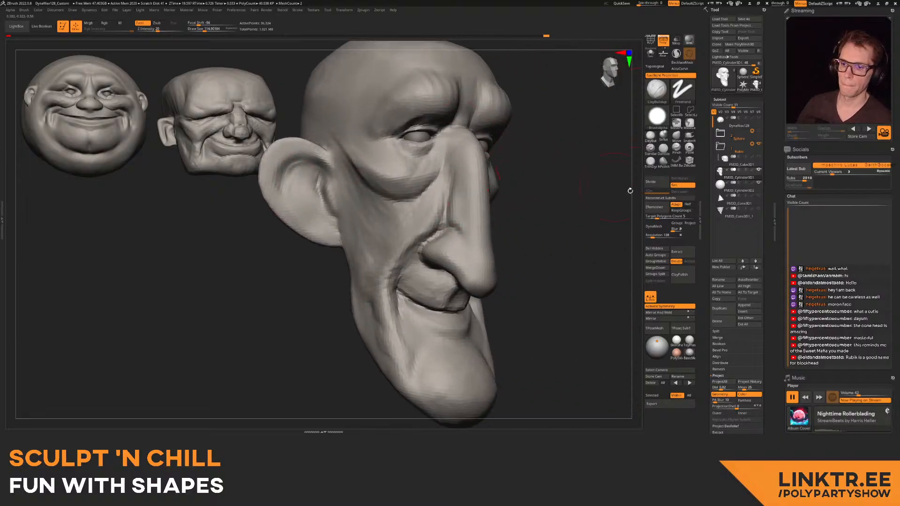
pyautogui.click(659, 235)
pyautogui.write('3')
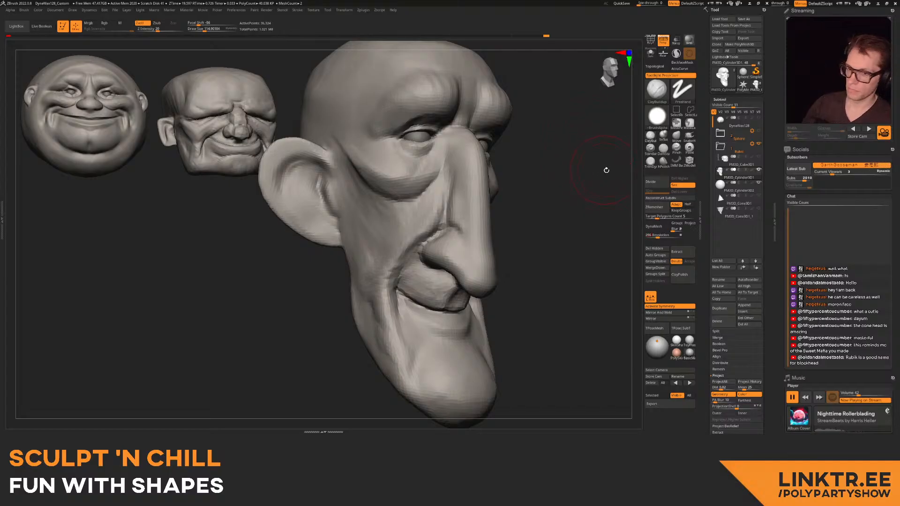
pyautogui.click(658, 227)
pyautogui.moveTo(516, 196)
pyautogui.mouseDown(button='right')
pyautogui.moveTo(464, 206)
pyautogui.moveTo(436, 189)
pyautogui.moveTo(506, 170)
pyautogui.moveTo(458, 242)
pyautogui.moveTo(435, 168)
pyautogui.moveTo(422, 175)
pyautogui.moveTo(471, 190)
pyautogui.moveTo(523, 127)
pyautogui.mouseUp(button='right')
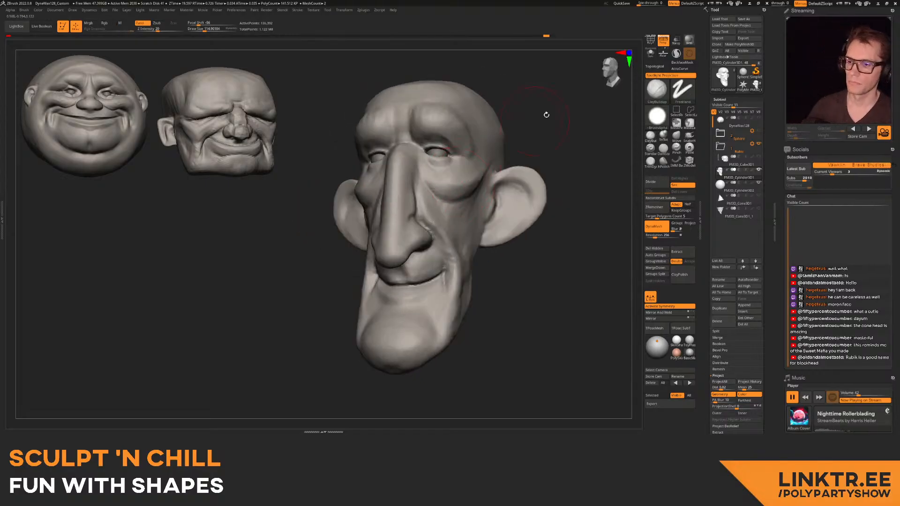
# - Build up the cylinder head's cheek below the eye bag with a resized ClayBuildup brush
pyautogui.click(682, 63)
pyautogui.moveTo(572, 92); pyautogui.dragTo(547, 95, button='right')
pyautogui.click(676, 64)
pyautogui.keyDown('ctrl'); pyautogui.moveTo(558, 126); pyautogui.dragTo(508, 180, button='right'); pyautogui.keyUp('ctrl')
pyautogui.press('s')
pyautogui.moveTo(443, 217); pyautogui.dragTo(436, 217)
pyautogui.keyDown('alt'); pyautogui.moveTo(423, 214); pyautogui.dragTo(390, 216, button='right'); pyautogui.keyUp('alt')
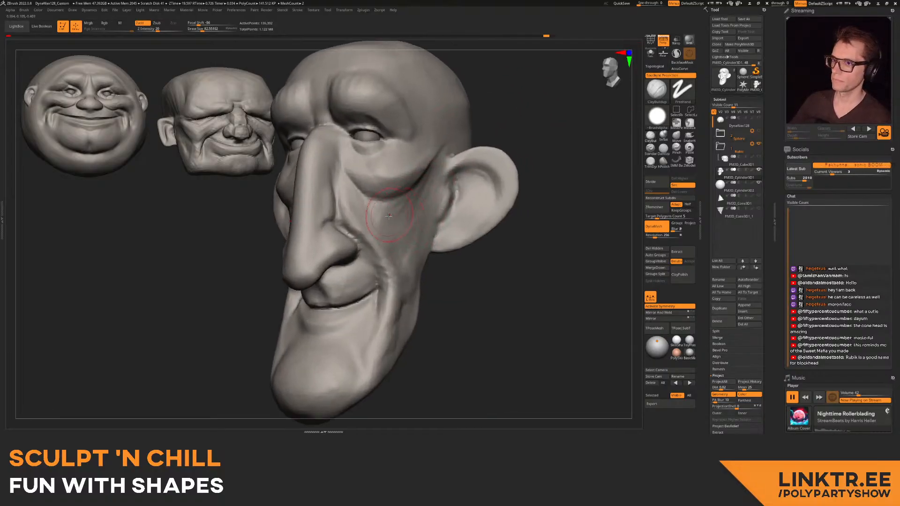
pyautogui.press('s')
pyautogui.moveTo(403, 208); pyautogui.dragTo(400, 207)
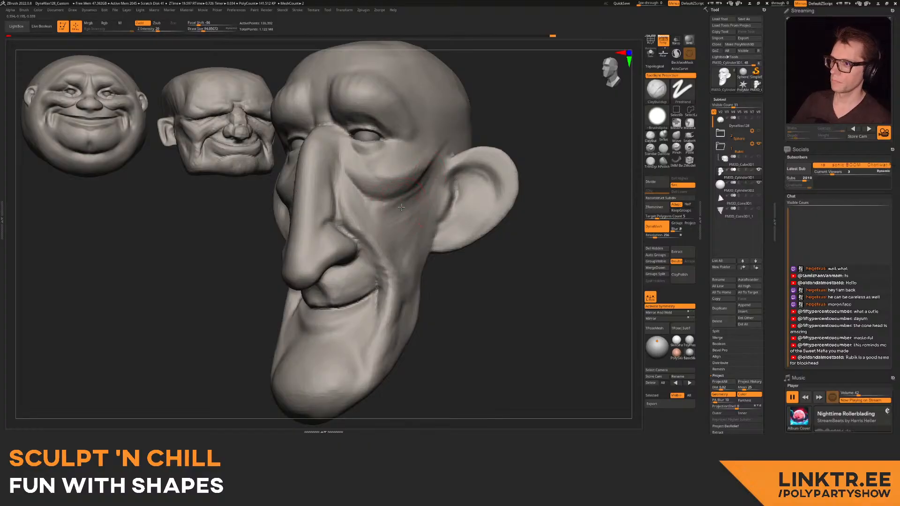
# - Sculpt the fold running from beside the nose toward the mouth corner with a resized ClayBuildup brush
pyautogui.moveTo(328, 225)
pyautogui.mouseDown(button='right')
pyautogui.moveTo(364, 236)
pyautogui.moveTo(375, 206)
pyautogui.mouseUp(button='right')
pyautogui.press('s')
pyautogui.moveTo(369, 178); pyautogui.dragTo(366, 177)
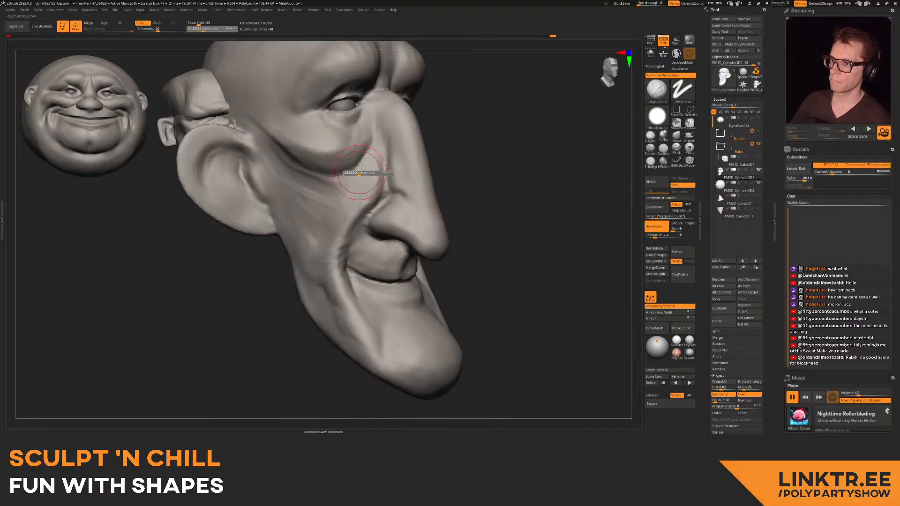
pyautogui.moveTo(381, 136)
pyautogui.mouseDown()
pyautogui.moveTo(382, 176)
pyautogui.moveTo(375, 164)
pyautogui.mouseUp()
pyautogui.keyDown('alt'); pyautogui.moveTo(338, 277); pyautogui.dragTo(348, 264, button='right'); pyautogui.keyUp('alt')
pyautogui.press('s')
pyautogui.moveTo(382, 156); pyautogui.dragTo(375, 156)
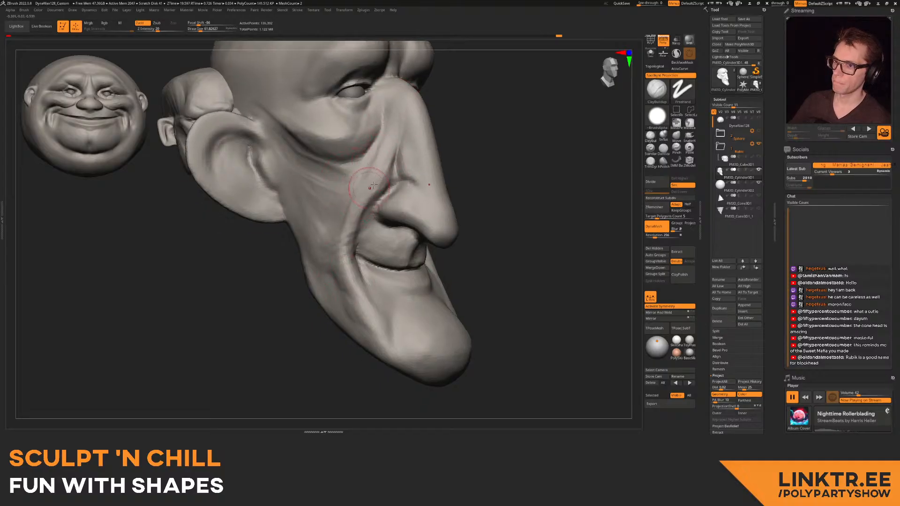
pyautogui.moveTo(364, 205); pyautogui.dragTo(351, 229)
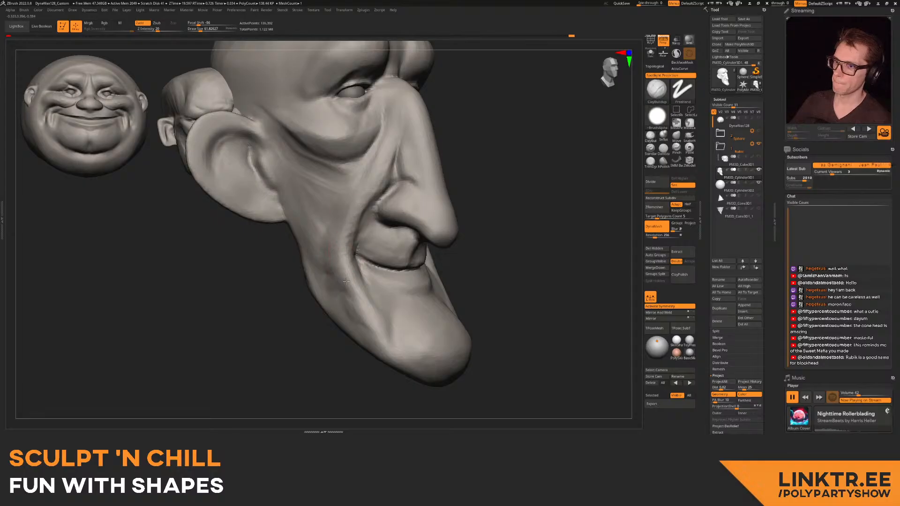
# - Add ClayBuildup strokes over the lower cheek and jaw behind the smile fold
pyautogui.moveTo(422, 289)
pyautogui.mouseDown(button='right')
pyautogui.moveTo(393, 219)
pyautogui.moveTo(355, 297)
pyautogui.mouseUp(button='right')
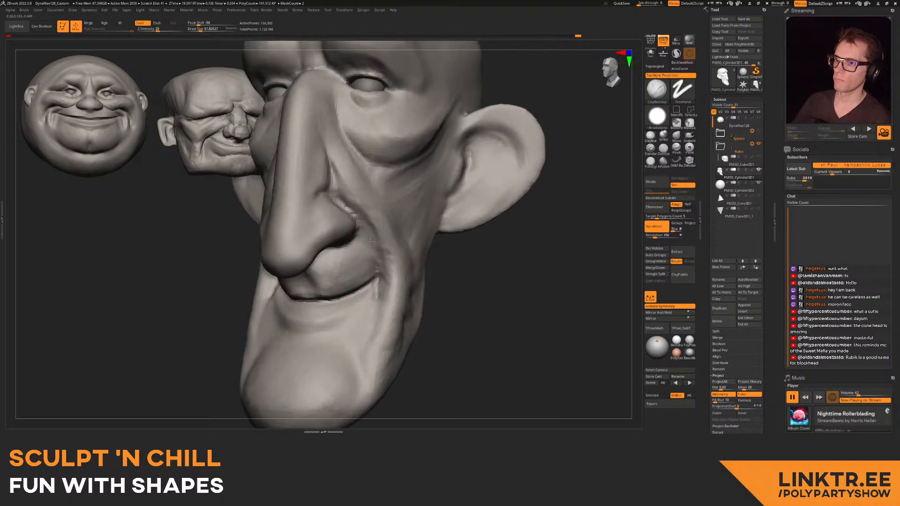
pyautogui.moveTo(371, 197); pyautogui.dragTo(410, 188, button='right')
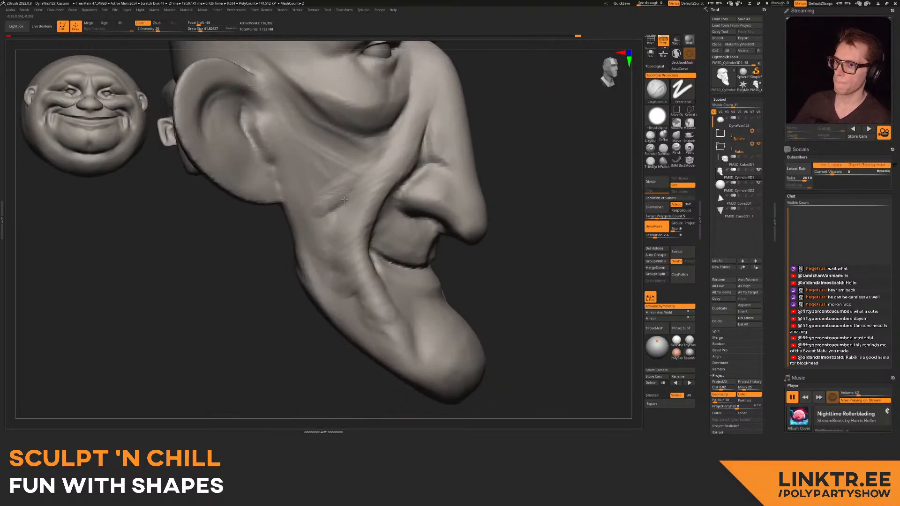
pyautogui.moveTo(327, 238); pyautogui.dragTo(340, 189)
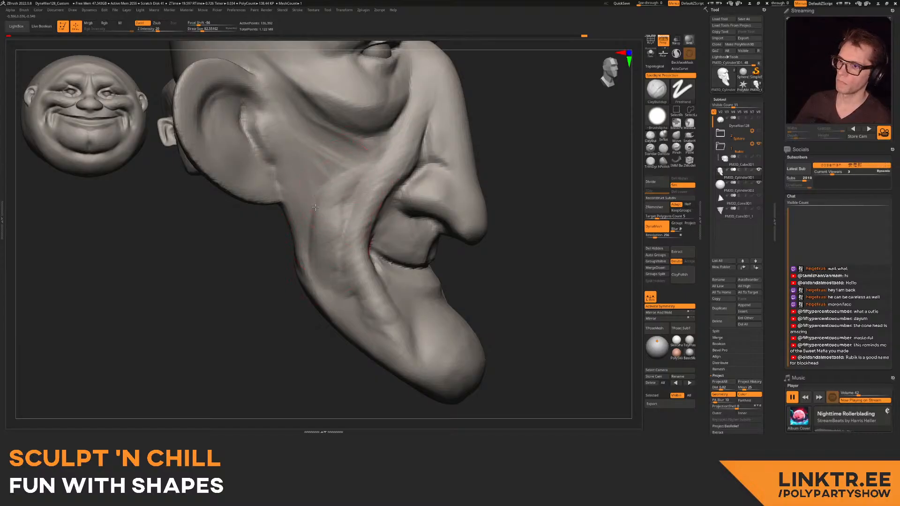
pyautogui.moveTo(342, 289); pyautogui.dragTo(371, 293)
pyautogui.moveTo(370, 294)
pyautogui.keyDown('ctrl'); pyautogui.mouseDown(button='right')
pyautogui.moveTo(371, 269)
pyautogui.moveTo(309, 234)
pyautogui.moveTo(379, 230)
pyautogui.moveTo(379, 199)
pyautogui.mouseUp(button='right'); pyautogui.keyUp('ctrl')
pyautogui.press('ctrl')
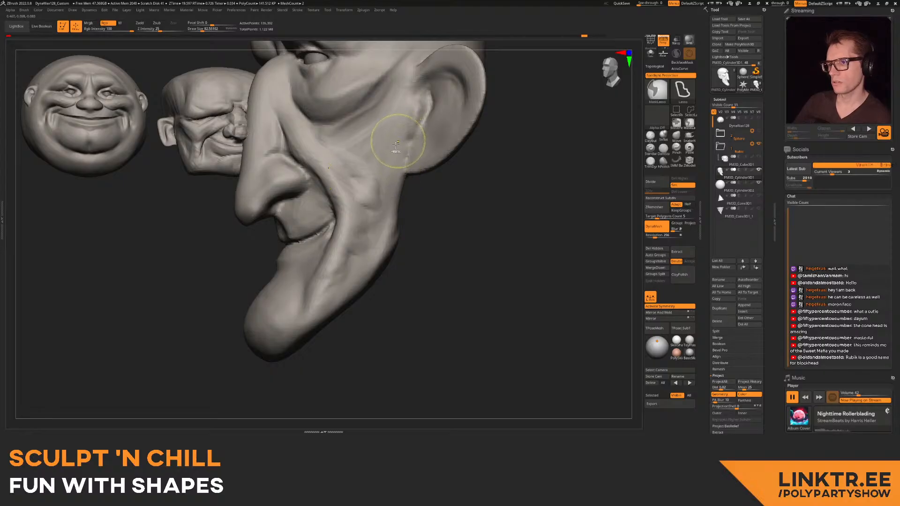
# - Undo the last jaw stroke and rework the lower cheek and jaw behind the smile fold with a smaller ClayBuildup brush
pyautogui.hotkey('ctrl', 'z')
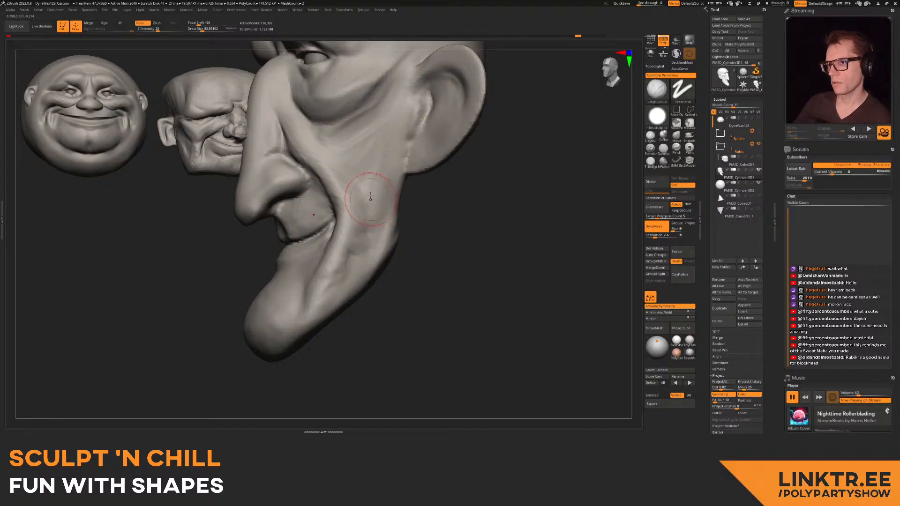
pyautogui.click(370, 197)
pyautogui.click(361, 271)
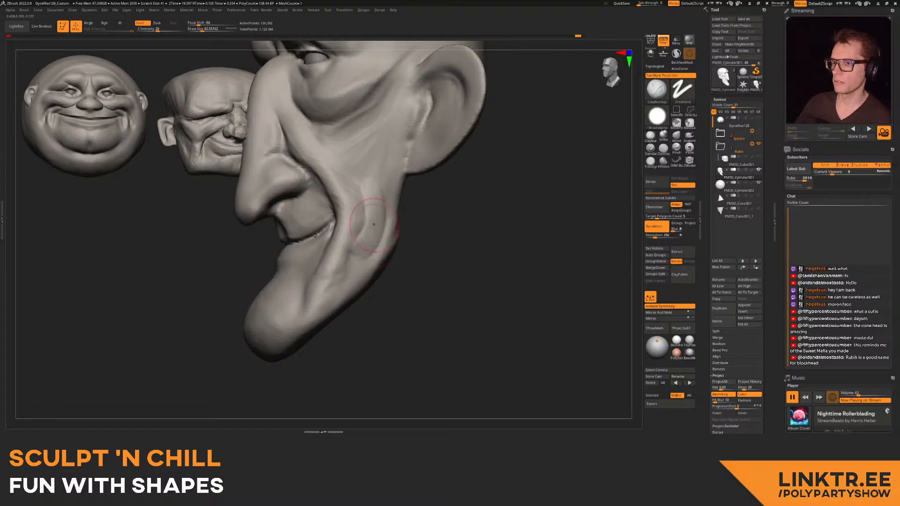
pyautogui.moveTo(352, 243); pyautogui.dragTo(502, 229, button='right')
pyautogui.moveTo(348, 212); pyautogui.dragTo(358, 214, button='right')
pyautogui.press('s')
pyautogui.moveTo(357, 215); pyautogui.dragTo(343, 214)
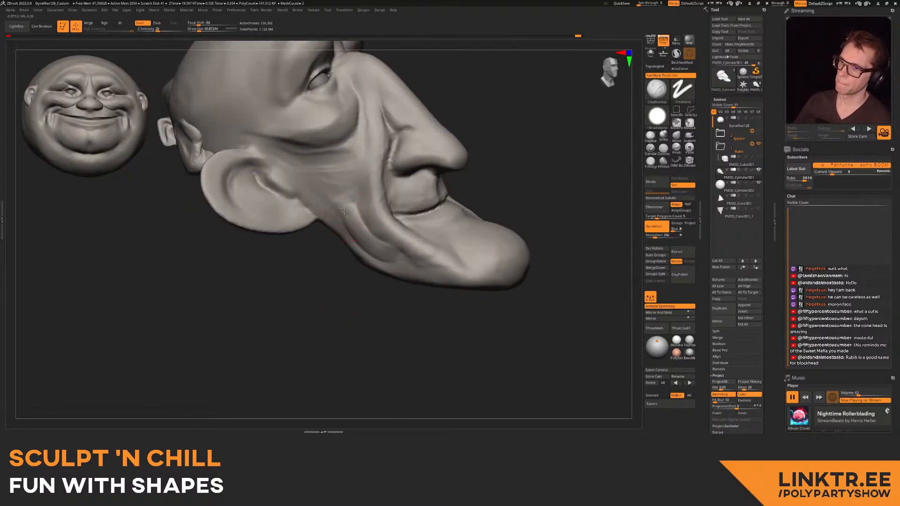
pyautogui.moveTo(371, 260); pyautogui.dragTo(362, 237, button='right')
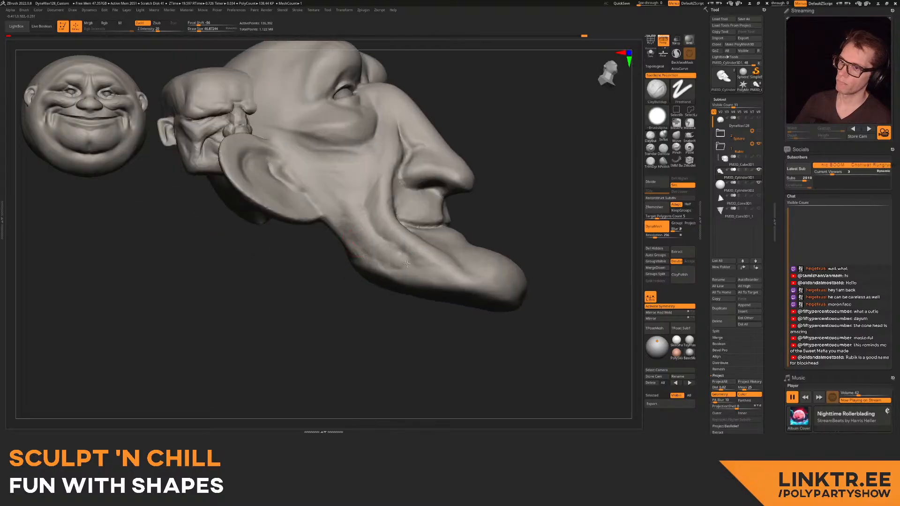
# - Deepen the crease running from the nostril around the mouth corner with an enlarged DamStandard brush
pyautogui.moveTo(456, 259)
pyautogui.mouseDown(button='right')
pyautogui.moveTo(385, 203)
pyautogui.moveTo(529, 130)
pyautogui.mouseUp(button='right')
pyautogui.click(663, 149)
pyautogui.moveTo(422, 158)
pyautogui.mouseDown(button='right')
pyautogui.moveTo(301, 171)
pyautogui.moveTo(276, 216)
pyautogui.moveTo(301, 197)
pyautogui.mouseUp(button='right')
pyautogui.press(']')
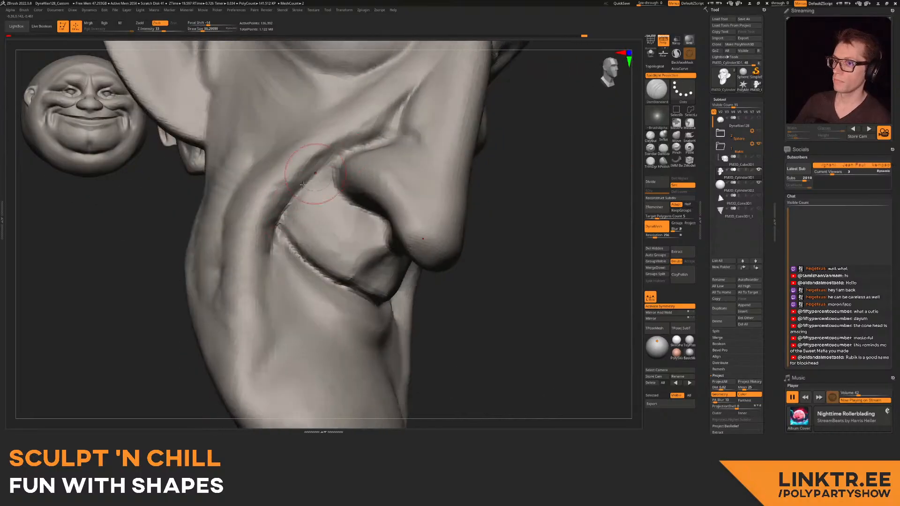
pyautogui.moveTo(385, 136); pyautogui.dragTo(332, 175, button='right')
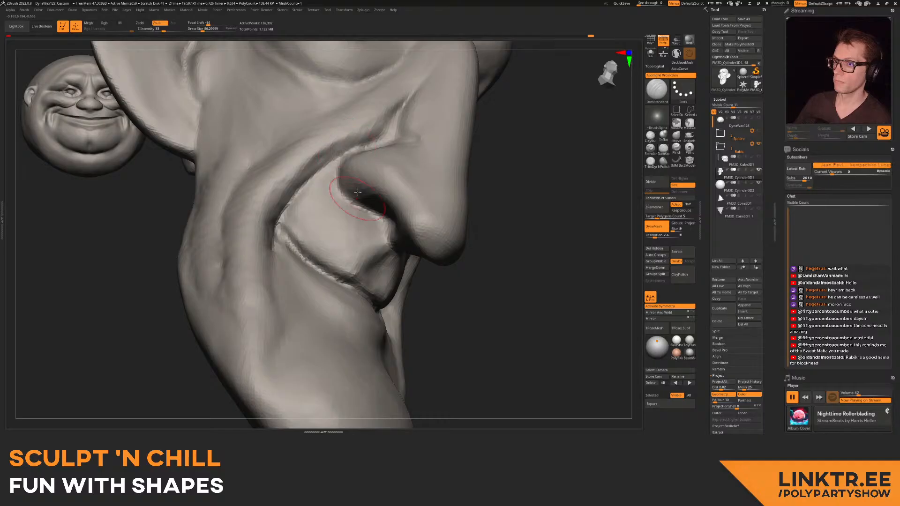
# - Reshape the upper lip area beneath the nose with the Move brush
pyautogui.moveTo(372, 207)
pyautogui.keyDown('alt'); pyautogui.mouseDown(button='right')
pyautogui.moveTo(377, 165)
pyautogui.moveTo(422, 140)
pyautogui.moveTo(396, 186)
pyautogui.moveTo(384, 171)
pyautogui.moveTo(628, 109)
pyautogui.mouseUp(button='right'); pyautogui.keyUp('alt')
pyautogui.click(676, 137)
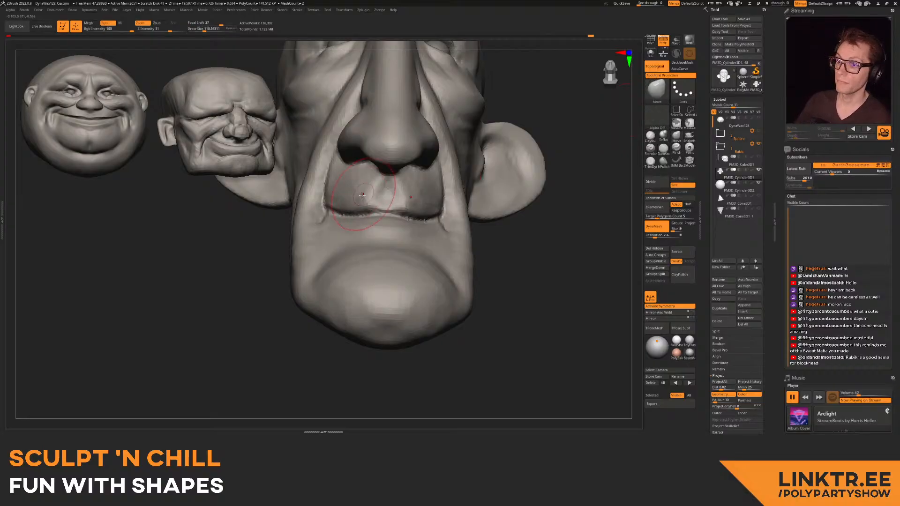
pyautogui.moveTo(372, 198); pyautogui.dragTo(372, 205)
pyautogui.moveTo(372, 205)
pyautogui.mouseDown(button='right')
pyautogui.moveTo(374, 230)
pyautogui.moveTo(485, 218)
pyautogui.moveTo(356, 209)
pyautogui.moveTo(390, 199)
pyautogui.moveTo(375, 205)
pyautogui.moveTo(402, 207)
pyautogui.mouseUp(button='right')
# - Build up a protruding lower lip beneath the mouth line with a resized ClayBuildup brush
pyautogui.click(650, 136)
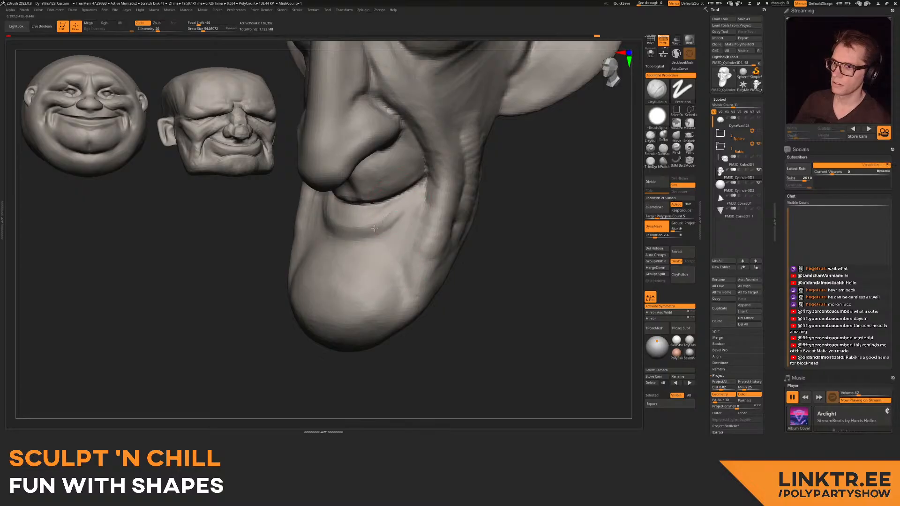
pyautogui.moveTo(372, 220); pyautogui.dragTo(339, 218, button='right')
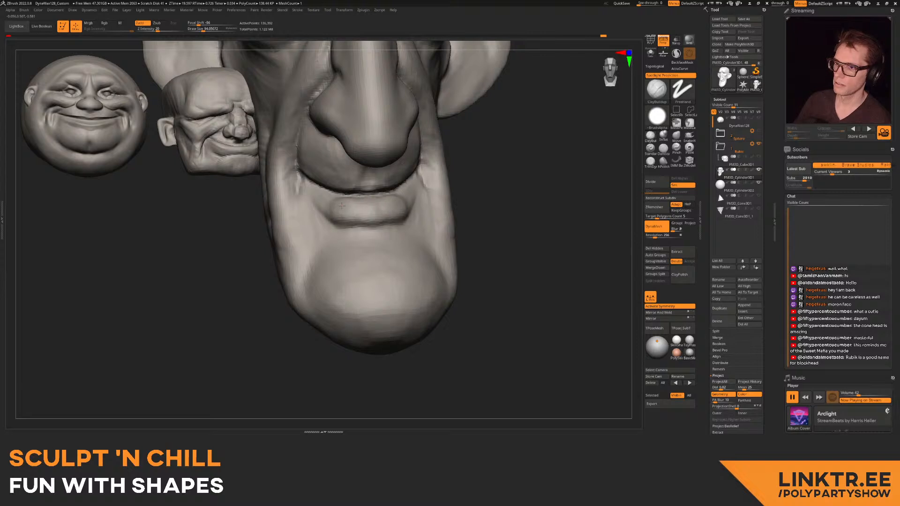
pyautogui.moveTo(333, 205)
pyautogui.mouseDown(button='right')
pyautogui.moveTo(356, 218)
pyautogui.moveTo(346, 221)
pyautogui.moveTo(366, 220)
pyautogui.mouseUp(button='right')
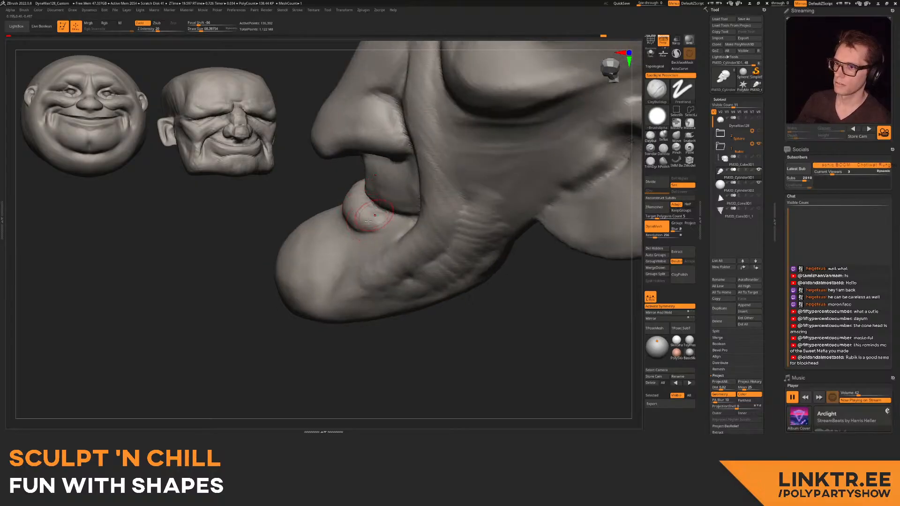
pyautogui.moveTo(382, 220); pyautogui.dragTo(391, 223, button='right')
pyautogui.press('s')
pyautogui.moveTo(400, 222); pyautogui.dragTo(396, 223)
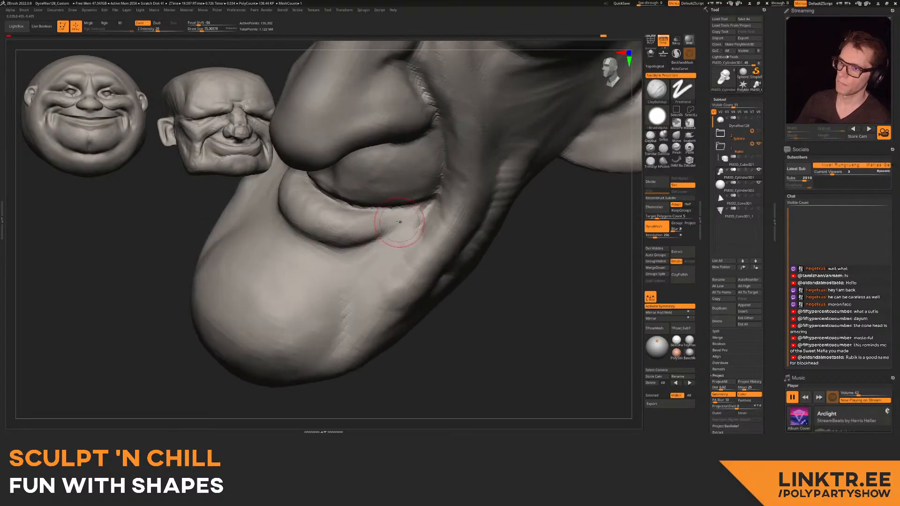
# - Refine the lower lip's edge and its transition into the chin with a resized ClayBuildup brush
pyautogui.moveTo(343, 299); pyautogui.dragTo(355, 234, button='right')
pyautogui.press('s')
pyautogui.press('s')
pyautogui.moveTo(375, 224); pyautogui.dragTo(353, 230)
pyautogui.press('s')
pyautogui.keyDown('ctrl'); pyautogui.moveTo(337, 226); pyautogui.dragTo(339, 224, button='right'); pyautogui.keyUp('ctrl')
pyautogui.press('s')
pyautogui.moveTo(334, 219); pyautogui.dragTo(337, 219)
# - Sculpt the soft fold running from the mouth corner down beside the chin with ClayBuildup strokes
pyautogui.moveTo(460, 210); pyautogui.dragTo(371, 209, button='right')
pyautogui.press('s')
pyautogui.moveTo(367, 209); pyautogui.dragTo(370, 209)
pyautogui.moveTo(381, 196)
pyautogui.mouseDown()
pyautogui.moveTo(387, 207)
pyautogui.moveTo(374, 220)
pyautogui.mouseUp()
pyautogui.moveTo(380, 202)
pyautogui.mouseDown()
pyautogui.moveTo(364, 225)
pyautogui.moveTo(346, 215)
pyautogui.moveTo(379, 209)
pyautogui.moveTo(347, 220)
pyautogui.moveTo(376, 223)
pyautogui.mouseUp()
pyautogui.moveTo(357, 240)
pyautogui.keyDown('ctrl'); pyautogui.mouseDown(button='right')
pyautogui.moveTo(328, 220)
pyautogui.moveTo(359, 216)
pyautogui.moveTo(363, 197)
pyautogui.moveTo(357, 237)
pyautogui.mouseUp(button='right'); pyautogui.keyUp('ctrl')
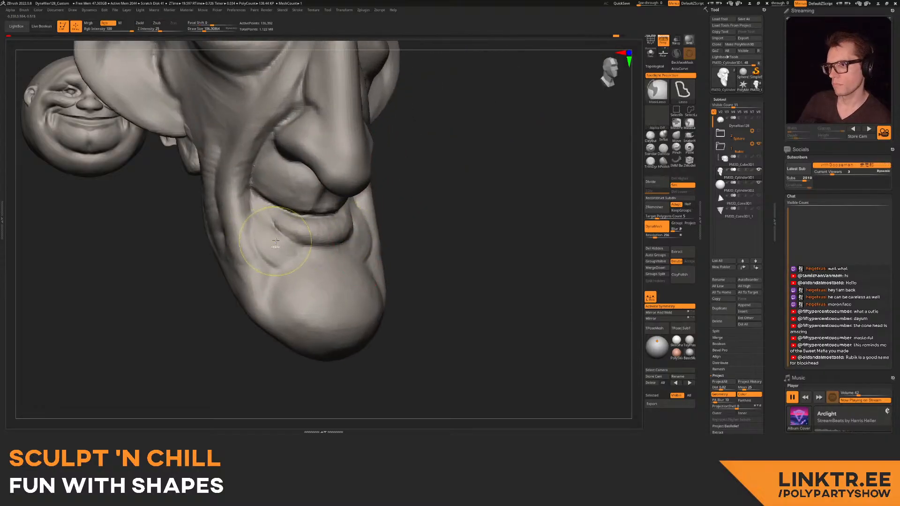
pyautogui.moveTo(267, 228); pyautogui.dragTo(275, 268)
pyautogui.moveTo(267, 227); pyautogui.dragTo(278, 270)
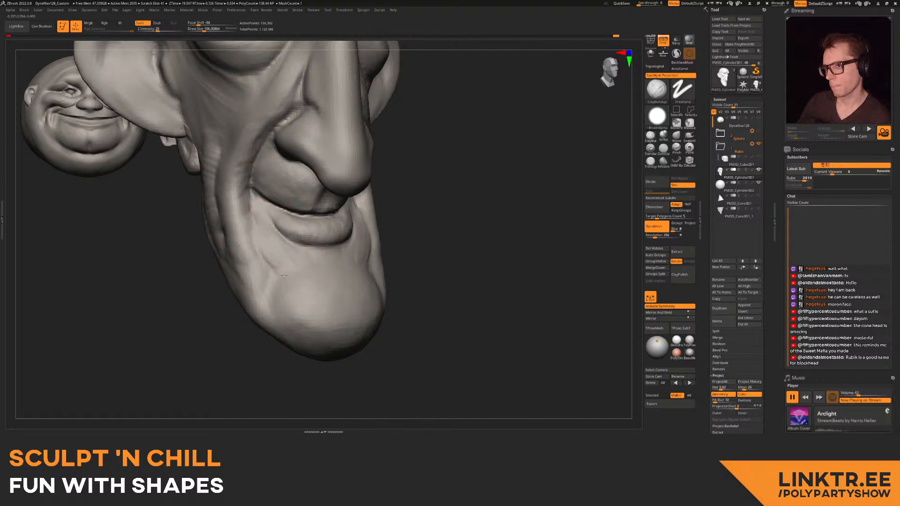
pyautogui.moveTo(251, 218); pyautogui.dragTo(290, 272)
# - Adjust the mouth corner and lower cheek in profile with an enlarged Move brush
pyautogui.moveTo(313, 272)
pyautogui.keyDown('ctrl'); pyautogui.mouseDown(button='right')
pyautogui.moveTo(322, 242)
pyautogui.moveTo(340, 227)
pyautogui.moveTo(334, 234)
pyautogui.mouseUp(button='right'); pyautogui.keyUp('ctrl')
pyautogui.keyDown('ctrl'); pyautogui.moveTo(334, 235); pyautogui.dragTo(334, 252, button='right'); pyautogui.keyUp('ctrl')
pyautogui.moveTo(374, 222)
pyautogui.keyDown('ctrl'); pyautogui.mouseDown(button='right')
pyautogui.moveTo(388, 227)
pyautogui.moveTo(364, 243)
pyautogui.mouseUp(button='right'); pyautogui.keyUp('ctrl')
pyautogui.moveTo(363, 243)
pyautogui.mouseDown(button='right')
pyautogui.moveTo(345, 240)
pyautogui.moveTo(367, 237)
pyautogui.mouseUp(button='right')
pyautogui.click(675, 137)
pyautogui.press(']')
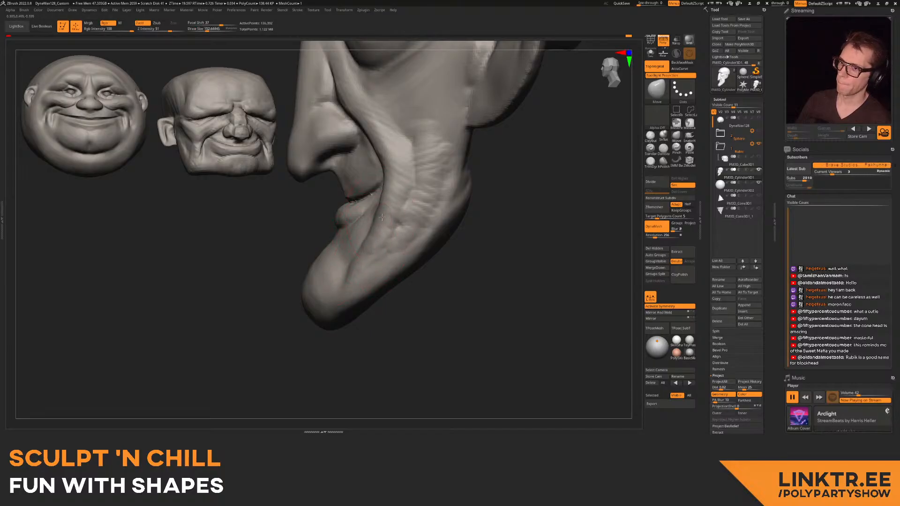
pyautogui.keyDown('ctrl'); pyautogui.moveTo(396, 224); pyautogui.dragTo(393, 207, button='right'); pyautogui.keyUp('ctrl')
pyautogui.moveTo(393, 206)
pyautogui.keyDown('alt'); pyautogui.mouseDown(button='right')
pyautogui.moveTo(383, 225)
pyautogui.moveTo(396, 227)
pyautogui.moveTo(379, 226)
pyautogui.moveTo(406, 211)
pyautogui.mouseUp(button='right'); pyautogui.keyUp('alt')
pyautogui.moveTo(391, 264); pyautogui.dragTo(474, 235, button='right')
pyautogui.moveTo(489, 193)
pyautogui.keyDown('alt'); pyautogui.mouseDown(button='right')
pyautogui.moveTo(399, 195)
pyautogui.moveTo(400, 213)
pyautogui.moveTo(419, 211)
pyautogui.mouseUp(button='right'); pyautogui.keyUp('alt')
# - Pull the cheek and eye bag contour outward with a resized Move brush
pyautogui.press('s')
pyautogui.moveTo(391, 181); pyautogui.dragTo(386, 180)
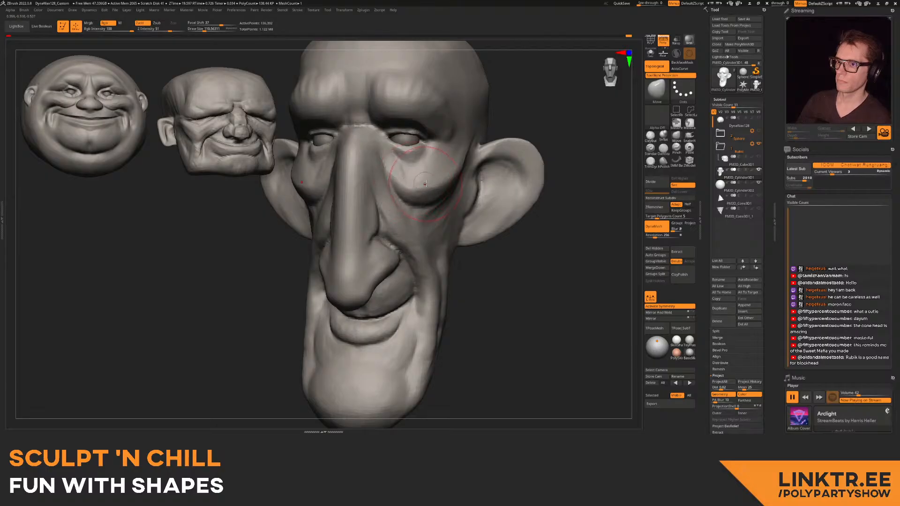
pyautogui.moveTo(441, 182)
pyautogui.mouseDown()
pyautogui.moveTo(401, 180)
pyautogui.moveTo(448, 177)
pyautogui.mouseUp()
pyautogui.press('s')
pyautogui.moveTo(454, 173)
pyautogui.mouseDown(button='right')
pyautogui.moveTo(401, 197)
pyautogui.moveTo(399, 164)
pyautogui.mouseUp(button='right')
pyautogui.moveTo(399, 164)
pyautogui.mouseDown(button='right')
pyautogui.moveTo(443, 154)
pyautogui.moveTo(413, 175)
pyautogui.moveTo(414, 188)
pyautogui.moveTo(378, 182)
pyautogui.mouseUp(button='right')
# - Add volume to the temple and side of the forehead with a resized ClayBuildup brush
pyautogui.press('b')
pyautogui.press('c')
pyautogui.press('b')
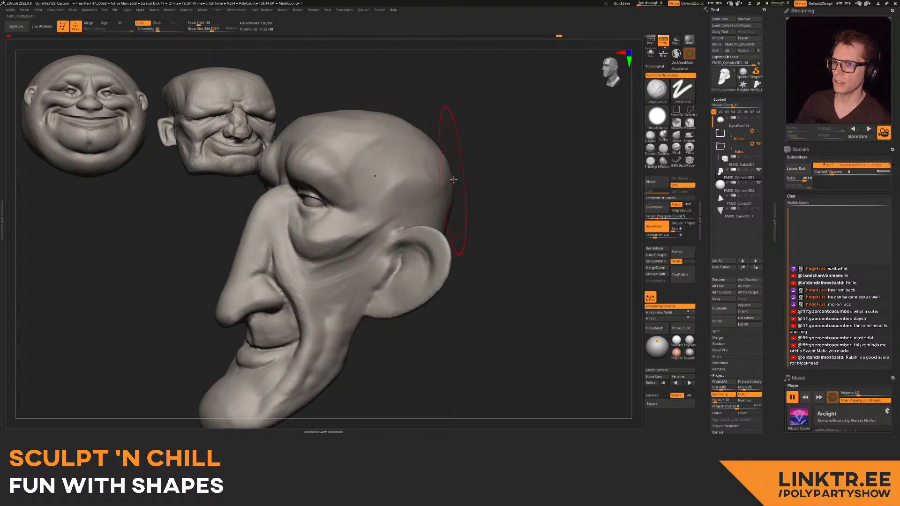
pyautogui.moveTo(433, 164)
pyautogui.mouseDown()
pyautogui.moveTo(398, 182)
pyautogui.moveTo(413, 199)
pyautogui.moveTo(403, 208)
pyautogui.mouseUp()
pyautogui.moveTo(379, 162)
pyautogui.keyDown('alt'); pyautogui.mouseDown(button='right')
pyautogui.moveTo(402, 226)
pyautogui.moveTo(434, 233)
pyautogui.moveTo(405, 237)
pyautogui.mouseUp(button='right'); pyautogui.keyUp('alt')
pyautogui.press('s')
pyautogui.moveTo(403, 240); pyautogui.dragTo(392, 240)
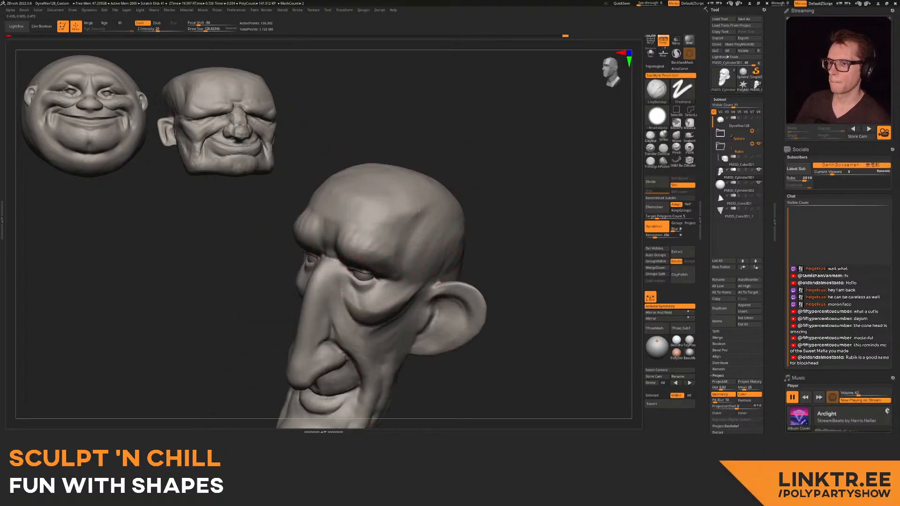
# - Round out the top and back of the skull with a large ClayBuildup brush
pyautogui.moveTo(383, 227); pyautogui.dragTo(381, 188, button='right')
pyautogui.press('s')
pyautogui.moveTo(393, 142)
pyautogui.mouseDown()
pyautogui.moveTo(406, 142)
pyautogui.moveTo(381, 167)
pyautogui.mouseUp()
pyautogui.moveTo(415, 165); pyautogui.dragTo(437, 140, button='right')
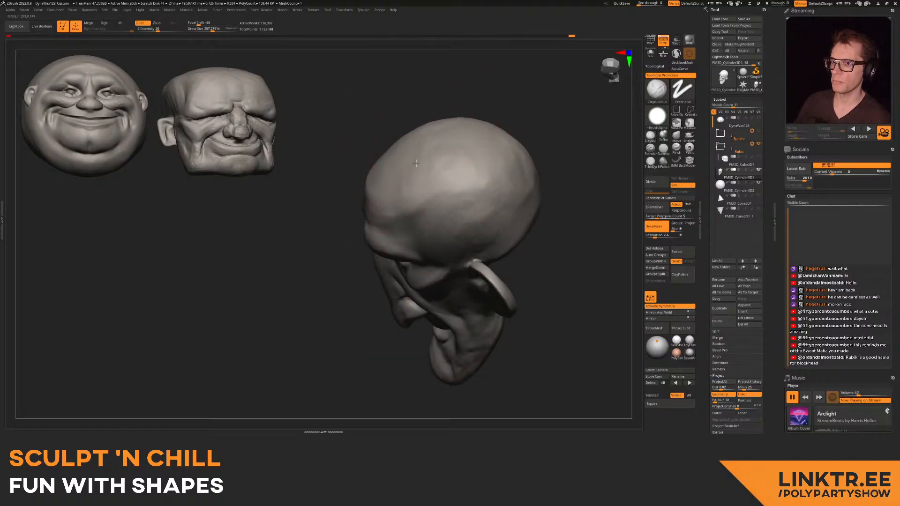
pyautogui.moveTo(520, 221); pyautogui.dragTo(549, 183, button='right')
pyautogui.moveTo(548, 183)
pyautogui.keyDown('ctrl'); pyautogui.mouseDown(button='right')
pyautogui.moveTo(520, 141)
pyautogui.moveTo(469, 157)
pyautogui.mouseUp(button='right'); pyautogui.keyUp('ctrl')
pyautogui.moveTo(469, 157)
pyautogui.keyDown('ctrl'); pyautogui.mouseDown(button='right')
pyautogui.moveTo(462, 200)
pyautogui.moveTo(436, 211)
pyautogui.mouseUp(button='right'); pyautogui.keyUp('ctrl')
pyautogui.press('s')
pyautogui.moveTo(435, 211); pyautogui.dragTo(423, 211)
pyautogui.moveTo(436, 207); pyautogui.dragTo(460, 217)
pyautogui.moveTo(370, 201)
pyautogui.mouseDown(button='right')
pyautogui.moveTo(416, 208)
pyautogui.moveTo(379, 219)
pyautogui.moveTo(399, 205)
pyautogui.moveTo(406, 171)
pyautogui.moveTo(410, 185)
pyautogui.moveTo(441, 181)
pyautogui.moveTo(586, 150)
pyautogui.mouseUp(button='right')
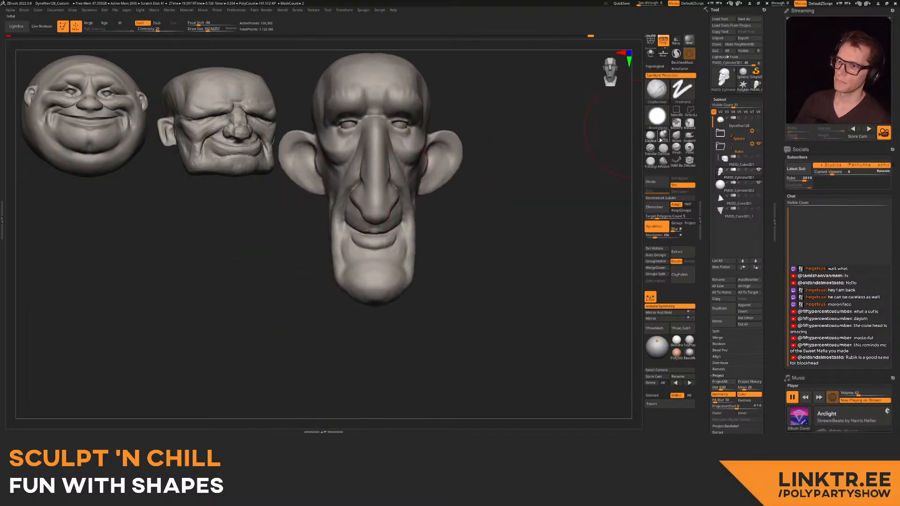
# - Narrow the jaw and adjust the head's overall proportions with a very large Move Topological brush, undoing an unwanted change
pyautogui.press('b')
pyautogui.press('m')
pyautogui.press('t')
pyautogui.press('s')
pyautogui.moveTo(322, 261)
pyautogui.mouseDown()
pyautogui.moveTo(333, 265)
pyautogui.moveTo(314, 265)
pyautogui.moveTo(352, 277)
pyautogui.mouseUp()
pyautogui.press('s')
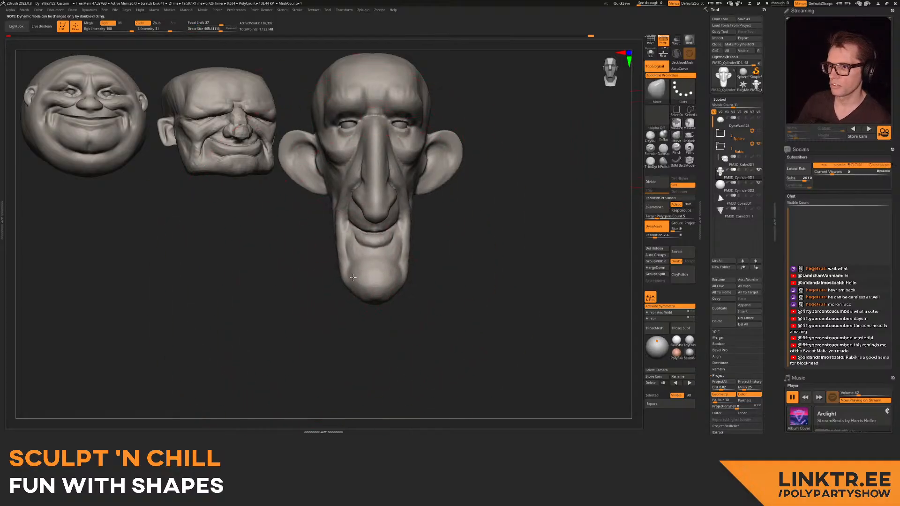
pyautogui.moveTo(366, 256); pyautogui.dragTo(417, 256, button='right')
pyautogui.moveTo(418, 255)
pyautogui.keyDown('ctrl'); pyautogui.mouseDown(button='right')
pyautogui.moveTo(350, 233)
pyautogui.moveTo(300, 233)
pyautogui.moveTo(363, 234)
pyautogui.moveTo(398, 201)
pyautogui.moveTo(346, 263)
pyautogui.moveTo(311, 268)
pyautogui.mouseUp(button='right'); pyautogui.keyUp('ctrl')
pyautogui.hotkey('ctrl', 'z')
pyautogui.press('s')
pyautogui.moveTo(312, 268)
pyautogui.mouseDown()
pyautogui.moveTo(304, 268)
pyautogui.moveTo(350, 269)
pyautogui.mouseUp()
pyautogui.moveTo(396, 262)
pyautogui.mouseDown(button='right')
pyautogui.moveTo(352, 259)
pyautogui.moveTo(392, 250)
pyautogui.moveTo(418, 262)
pyautogui.moveTo(358, 275)
pyautogui.moveTo(341, 215)
pyautogui.moveTo(420, 207)
pyautogui.moveTo(412, 239)
pyautogui.moveTo(427, 230)
pyautogui.moveTo(426, 207)
pyautogui.moveTo(459, 233)
pyautogui.moveTo(443, 225)
pyautogui.moveTo(452, 197)
pyautogui.moveTo(443, 134)
pyautogui.mouseUp(button='right')
pyautogui.press('s')
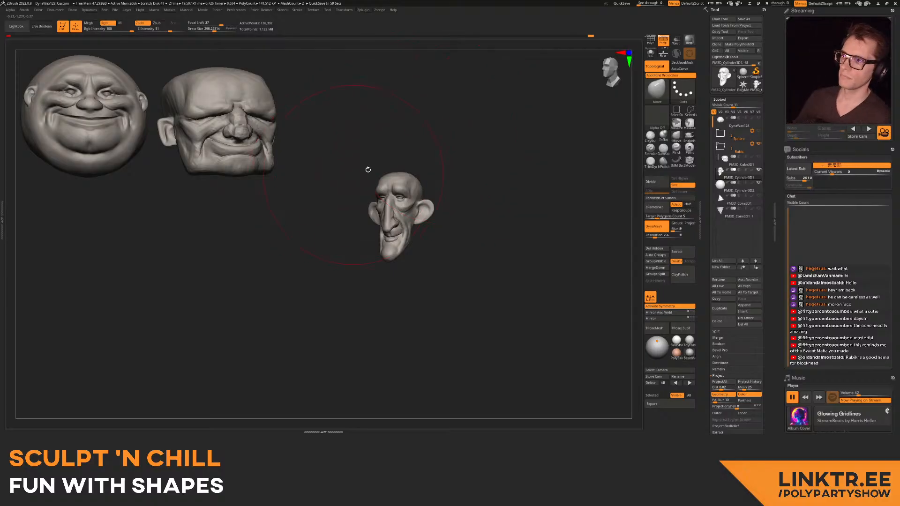
# - Place a canvas snapshot of the finished cylinder head in three-quarter view below the sphere head
pyautogui.keyDown('ctrl'); pyautogui.moveTo(409, 181); pyautogui.dragTo(414, 232, button='right'); pyautogui.keyUp('ctrl')
pyautogui.keyDown('alt'); pyautogui.moveTo(414, 232); pyautogui.dragTo(418, 202, button='right'); pyautogui.keyUp('alt')
pyautogui.keyDown('alt'); pyautogui.moveTo(418, 201); pyautogui.dragTo(452, 195, button='right'); pyautogui.keyUp('alt')
pyautogui.hotkey('shift', 's')
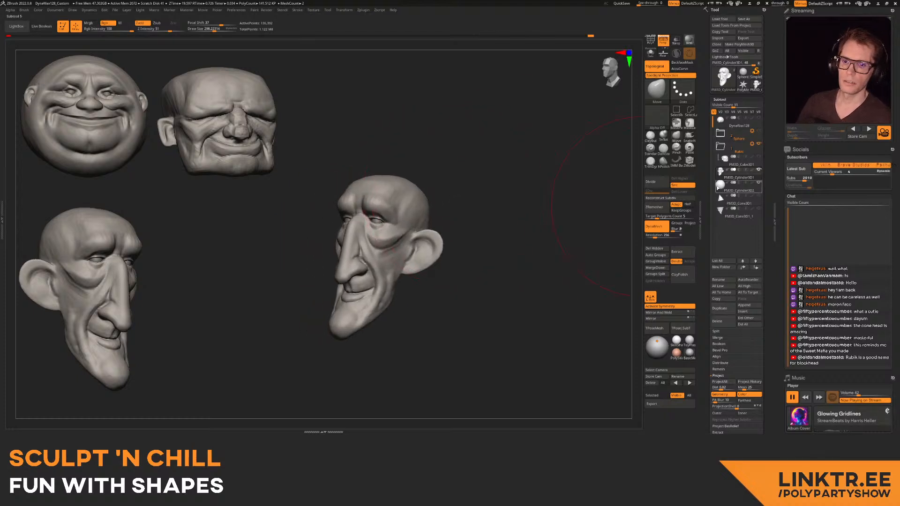
# - Rename the cylinder head subtool as Roddrick
pyautogui.click(721, 174)
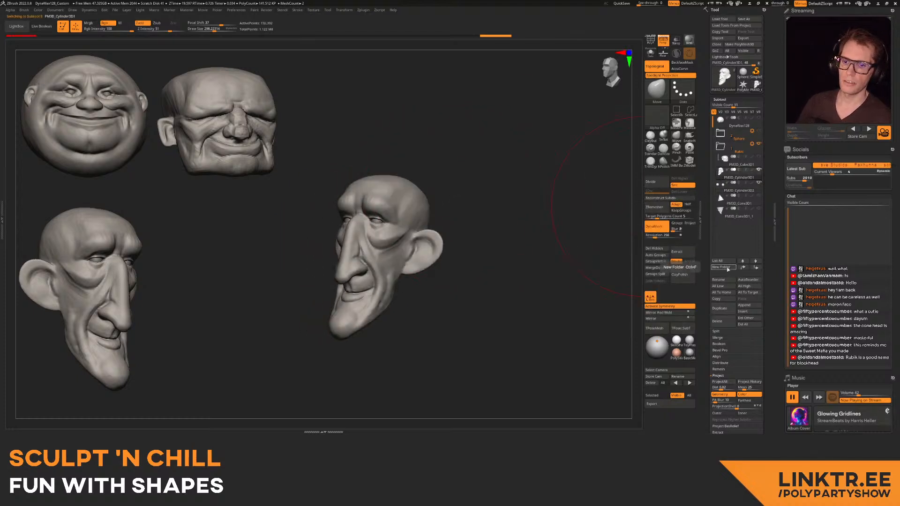
pyautogui.click(727, 280)
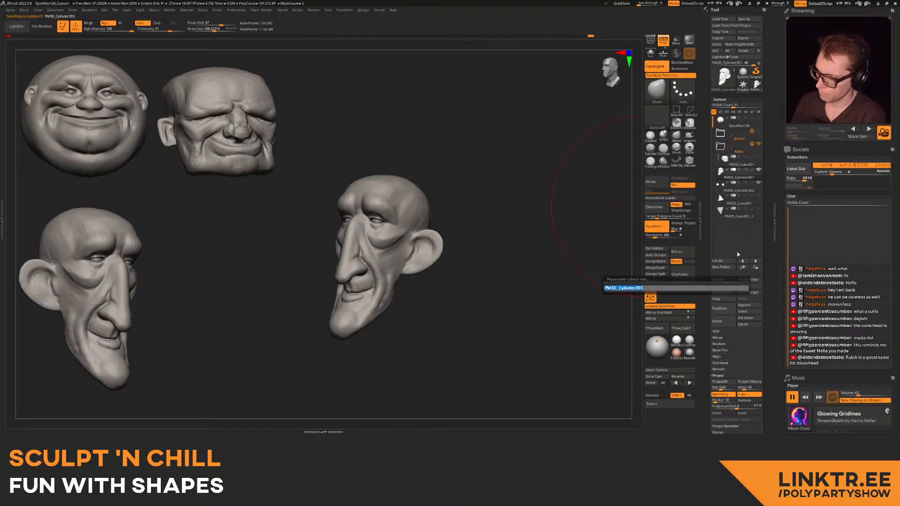
pyautogui.write('Roiddrick')
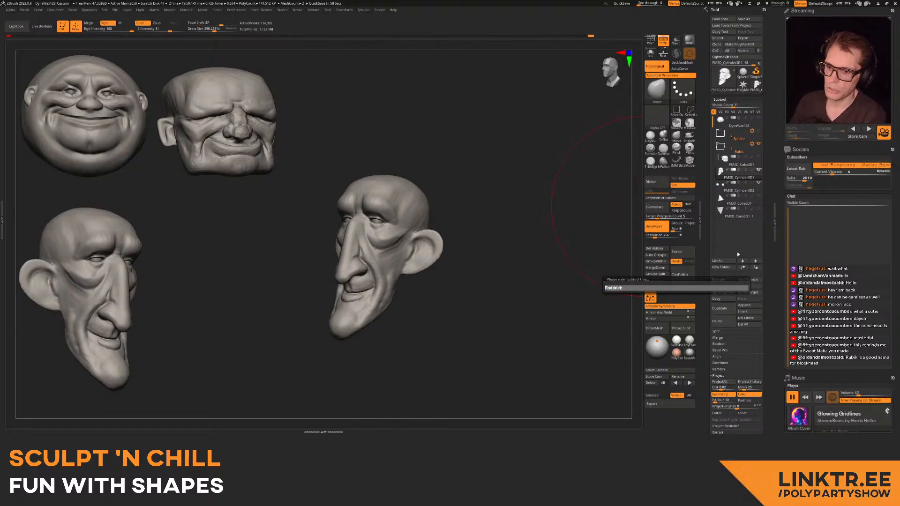
pyautogui.press('Return')
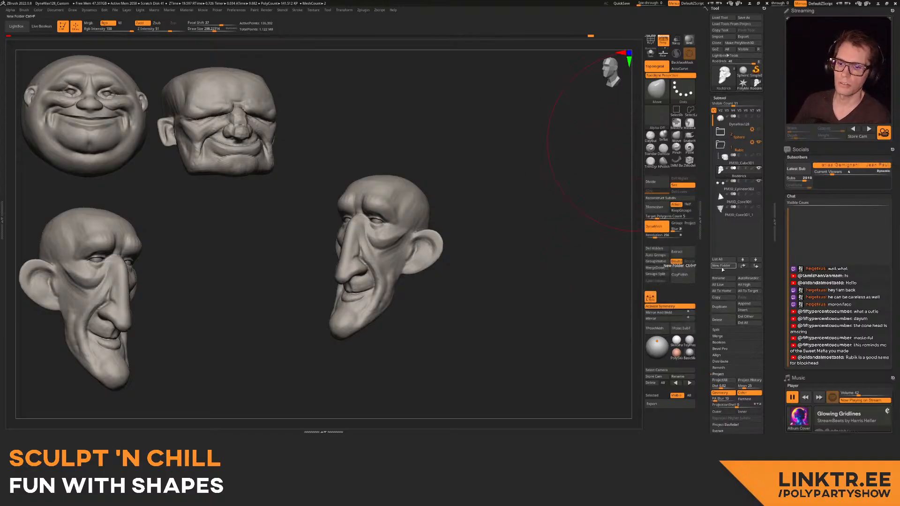
# - Create a subtool folder named Roddrick, move the eyes subtool into it with the head, and collapse the folder
pyautogui.click(721, 267)
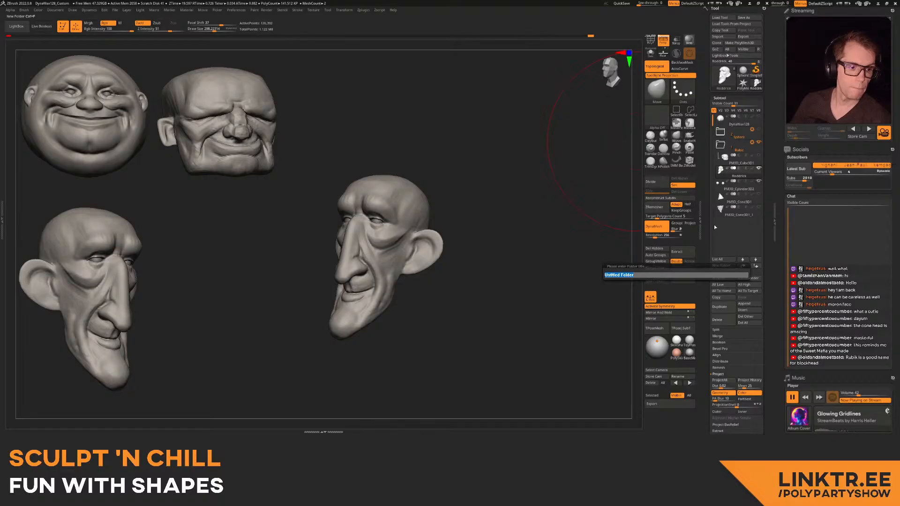
pyautogui.write('Roddrick')
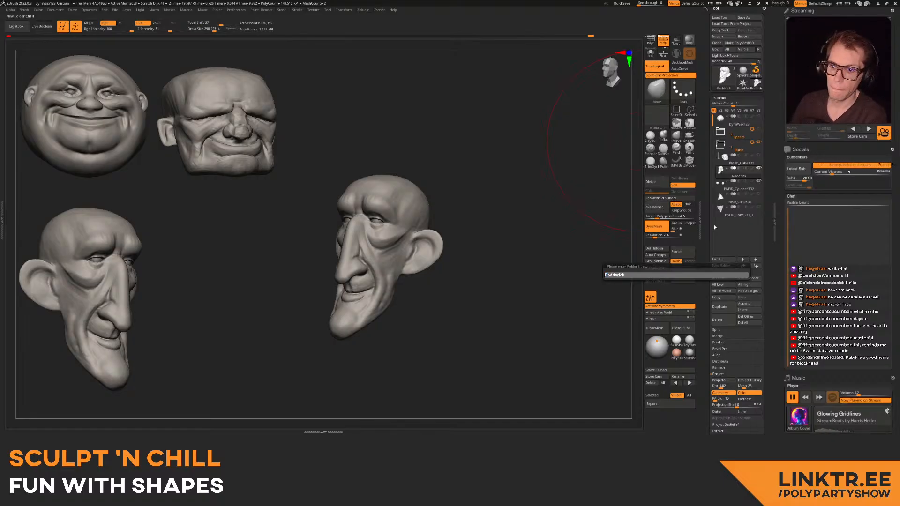
pyautogui.press('Return')
pyautogui.click(714, 196)
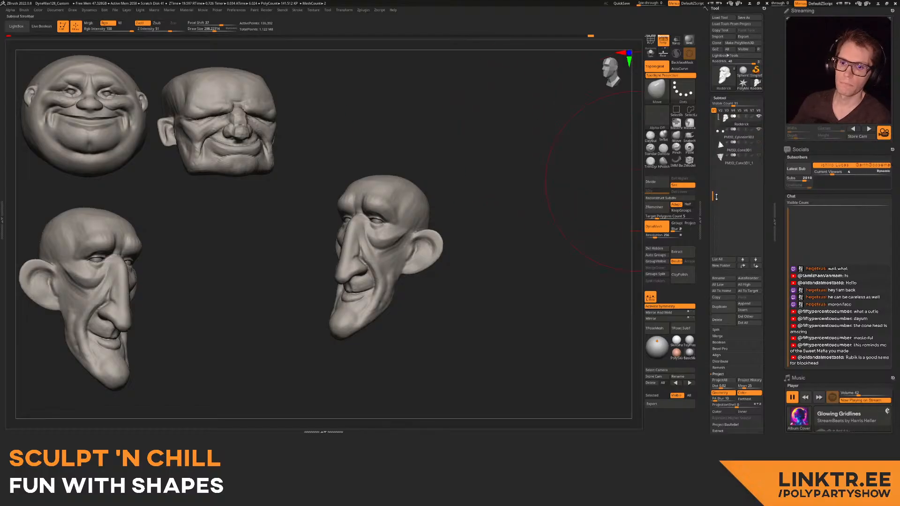
pyautogui.moveTo(711, 184); pyautogui.dragTo(711, 124)
pyautogui.click(719, 160)
pyautogui.click(720, 133)
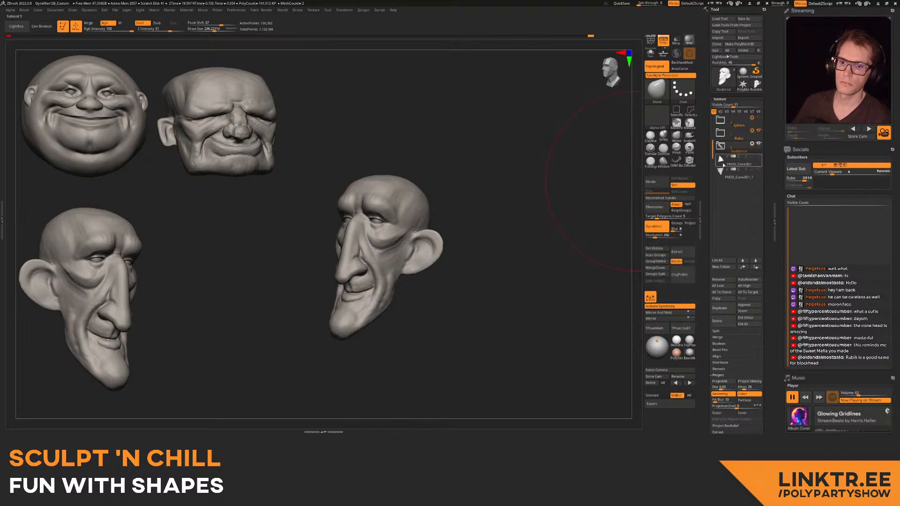
# - Make the first cone head the active subtool and hide the Roddrick folder so the cone stands alone
pyautogui.click(724, 164)
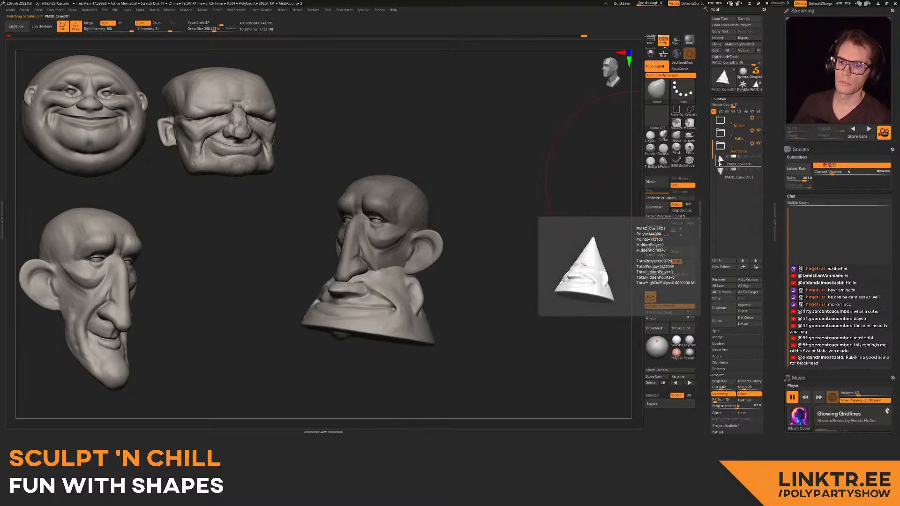
pyautogui.click(759, 131)
pyautogui.click(758, 144)
pyautogui.moveTo(383, 227); pyautogui.dragTo(500, 181)
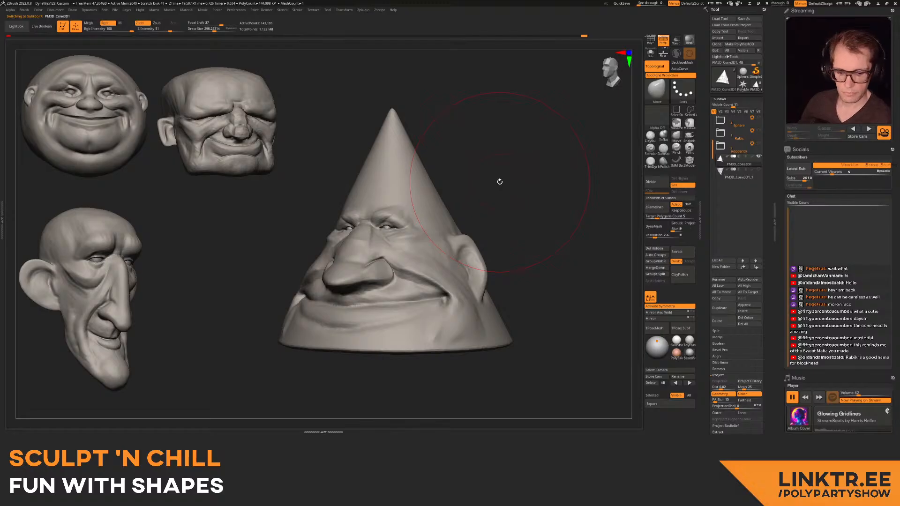
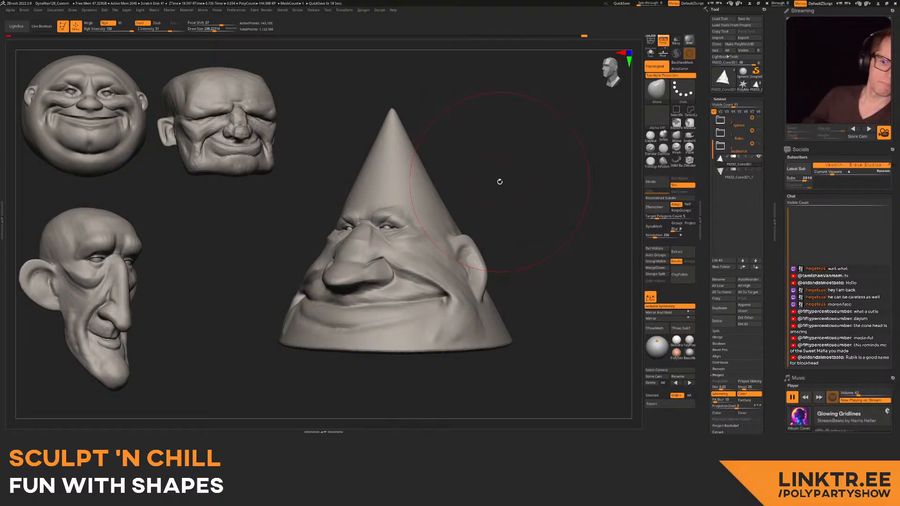
# - Blunt the cone head's pointed tip into a rounded crown with the ClayBuildup brush
pyautogui.moveTo(431, 260); pyautogui.dragTo(455, 258, button='right')
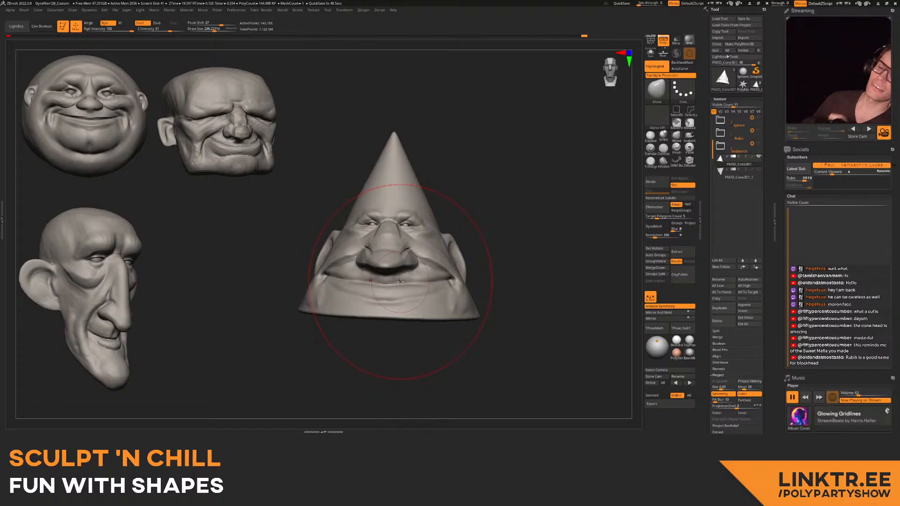
pyautogui.click(650, 137)
pyautogui.keyDown('ctrl'); pyautogui.moveTo(398, 154); pyautogui.dragTo(376, 242, button='right'); pyautogui.keyUp('ctrl')
pyautogui.keyDown('ctrl'); pyautogui.moveTo(377, 241); pyautogui.dragTo(371, 213, button='right'); pyautogui.keyUp('ctrl')
pyautogui.press('s')
pyautogui.moveTo(375, 204); pyautogui.dragTo(368, 203)
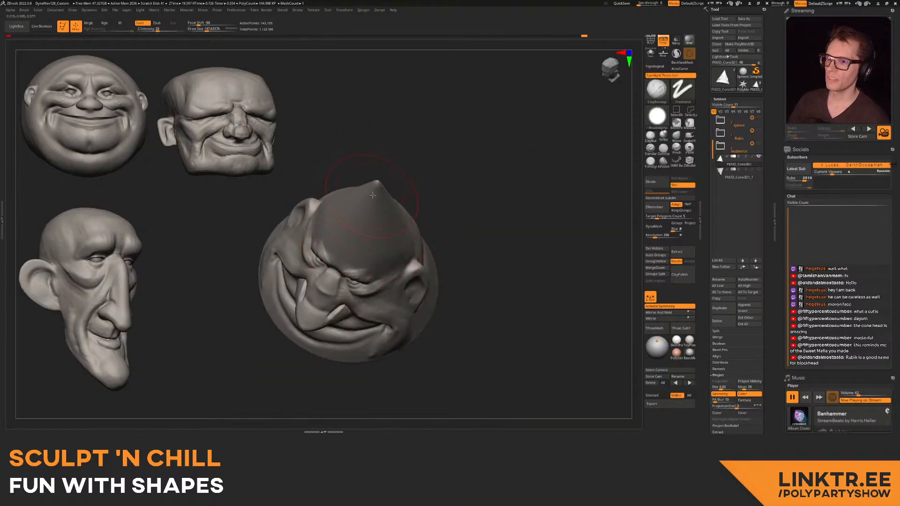
pyautogui.moveTo(372, 188); pyautogui.dragTo(378, 198, button='right')
pyautogui.moveTo(378, 199)
pyautogui.mouseDown()
pyautogui.moveTo(375, 190)
pyautogui.moveTo(386, 190)
pyautogui.moveTo(372, 206)
pyautogui.moveTo(383, 174)
pyautogui.moveTo(381, 194)
pyautogui.mouseUp()
pyautogui.moveTo(391, 190)
pyautogui.mouseDown(button='right')
pyautogui.moveTo(381, 189)
pyautogui.moveTo(378, 207)
pyautogui.mouseUp(button='right')
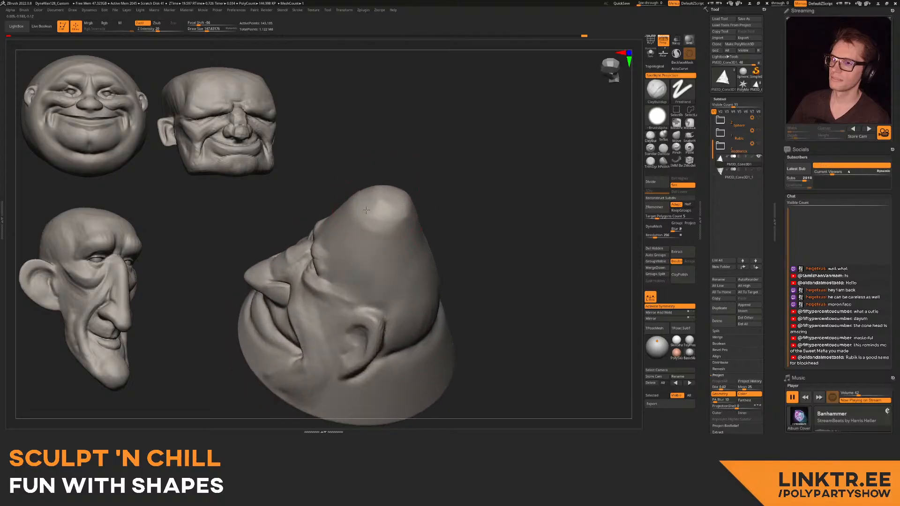
# - Build up clay around the sides and back of the crown to round out the skull
pyautogui.moveTo(406, 197); pyautogui.dragTo(394, 206)
pyautogui.moveTo(406, 202)
pyautogui.mouseDown(button='right')
pyautogui.moveTo(394, 201)
pyautogui.moveTo(404, 202)
pyautogui.mouseUp(button='right')
pyautogui.moveTo(412, 208)
pyautogui.mouseDown()
pyautogui.moveTo(387, 220)
pyautogui.moveTo(404, 222)
pyautogui.moveTo(384, 234)
pyautogui.mouseUp()
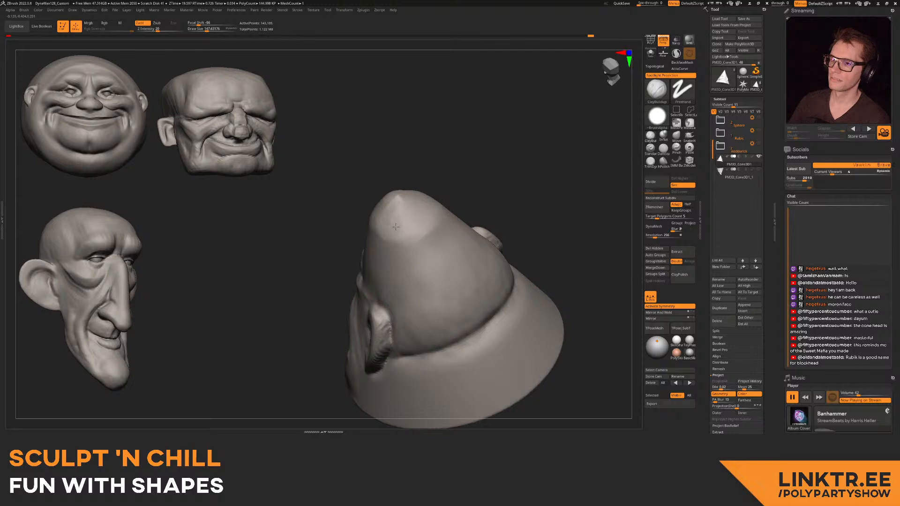
pyautogui.moveTo(396, 198)
pyautogui.mouseDown(button='right')
pyautogui.moveTo(399, 183)
pyautogui.moveTo(375, 209)
pyautogui.moveTo(406, 206)
pyautogui.moveTo(393, 188)
pyautogui.moveTo(364, 214)
pyautogui.mouseUp(button='right')
pyautogui.moveTo(425, 195)
pyautogui.mouseDown(button='right')
pyautogui.moveTo(381, 184)
pyautogui.moveTo(316, 235)
pyautogui.mouseUp(button='right')
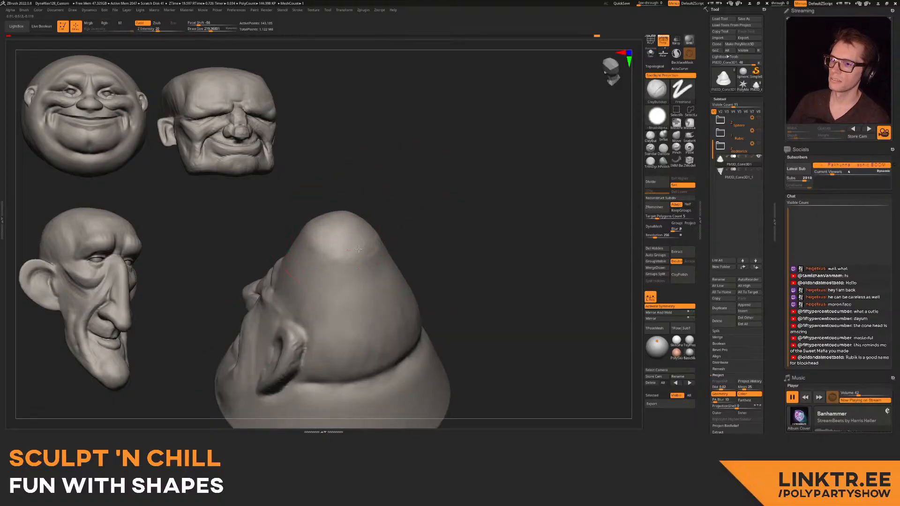
pyautogui.moveTo(390, 299); pyautogui.dragTo(365, 193, button='right')
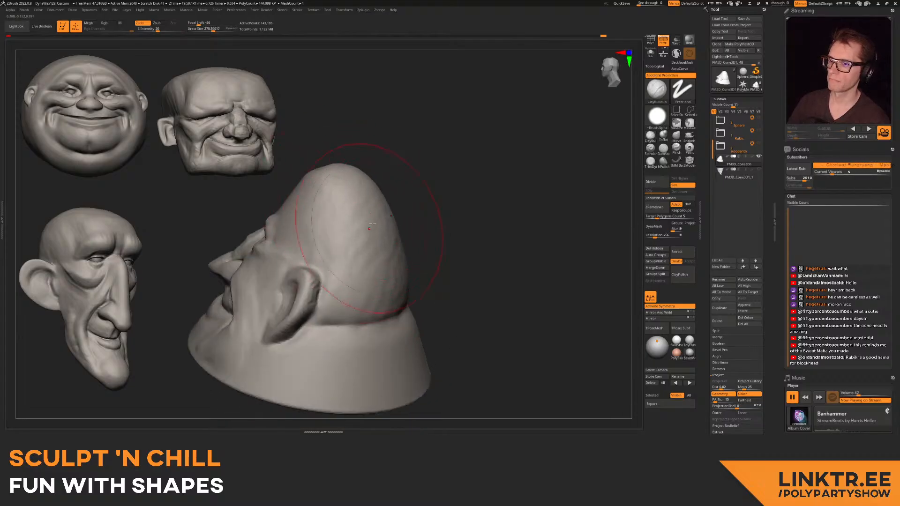
# - Fill out the cone head's temples and forehead with clay and smooth the top of the skull
pyautogui.moveTo(369, 205); pyautogui.dragTo(351, 207, button='right')
pyautogui.moveTo(369, 243); pyautogui.dragTo(404, 236)
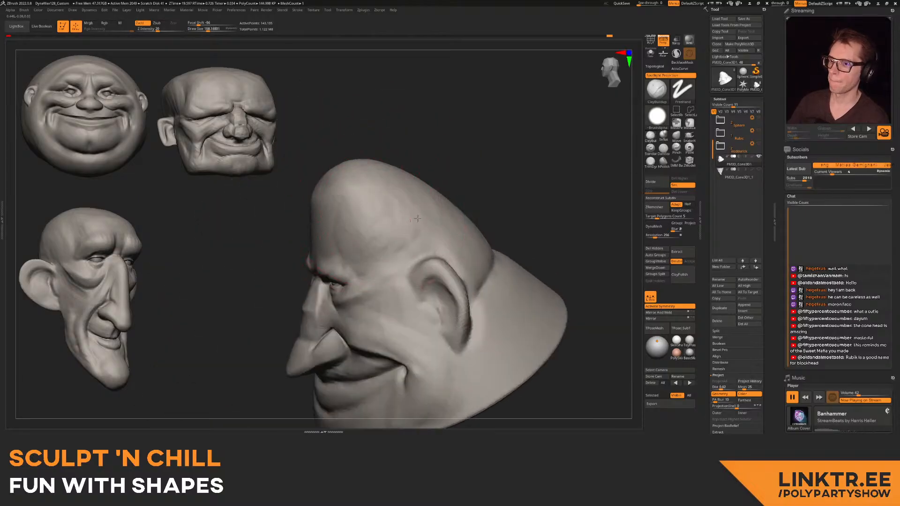
pyautogui.moveTo(398, 164); pyautogui.dragTo(370, 185, button='right')
pyautogui.keyDown('shift'); pyautogui.moveTo(363, 189); pyautogui.dragTo(361, 173); pyautogui.keyUp('shift')
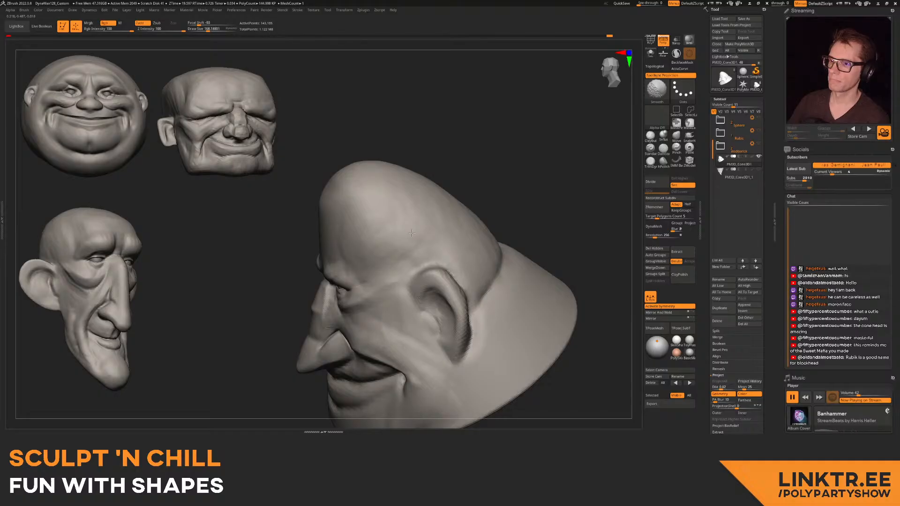
# - Carve clay away from the cone's base rim behind the jaw to begin separating the jaw from the neck
pyautogui.moveTo(490, 224)
pyautogui.keyDown('ctrl'); pyautogui.mouseDown(button='right')
pyautogui.moveTo(401, 230)
pyautogui.moveTo(422, 198)
pyautogui.moveTo(388, 215)
pyautogui.moveTo(424, 204)
pyautogui.moveTo(429, 187)
pyautogui.moveTo(397, 162)
pyautogui.moveTo(418, 211)
pyautogui.mouseUp(button='right'); pyautogui.keyUp('ctrl')
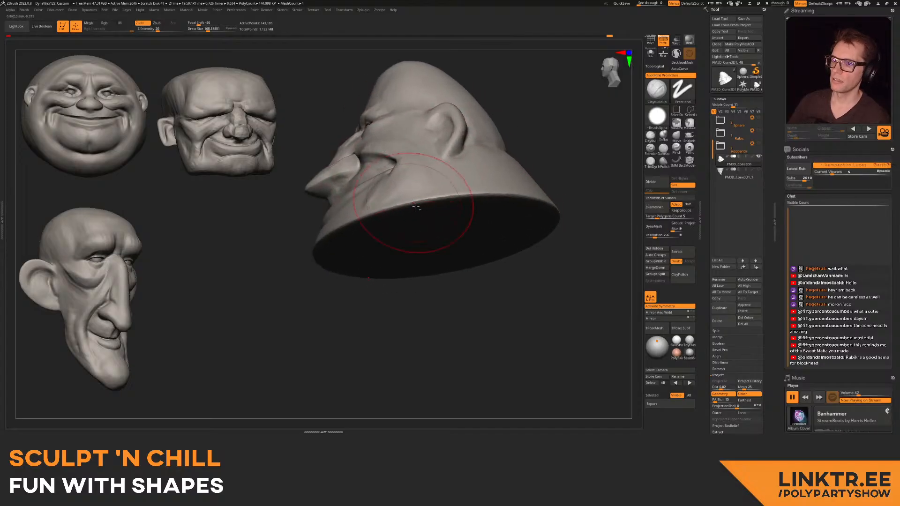
pyautogui.press('[')
pyautogui.press(']')
pyautogui.moveTo(506, 202); pyautogui.dragTo(449, 205, button='right')
pyautogui.moveTo(437, 208); pyautogui.dragTo(440, 207)
pyautogui.moveTo(440, 208)
pyautogui.keyDown('alt'); pyautogui.mouseDown()
pyautogui.moveTo(450, 201)
pyautogui.moveTo(431, 206)
pyautogui.mouseUp(); pyautogui.keyUp('alt')
pyautogui.moveTo(405, 222)
pyautogui.keyDown('alt'); pyautogui.mouseDown()
pyautogui.moveTo(464, 192)
pyautogui.moveTo(453, 216)
pyautogui.mouseUp(); pyautogui.keyUp('alt')
# - Deepen the hollow under the jaw and build up a rounded jawline and chin along the cone's lower edge
pyautogui.moveTo(370, 283)
pyautogui.mouseDown()
pyautogui.moveTo(368, 243)
pyautogui.moveTo(342, 223)
pyautogui.moveTo(354, 221)
pyautogui.moveTo(346, 227)
pyautogui.mouseUp()
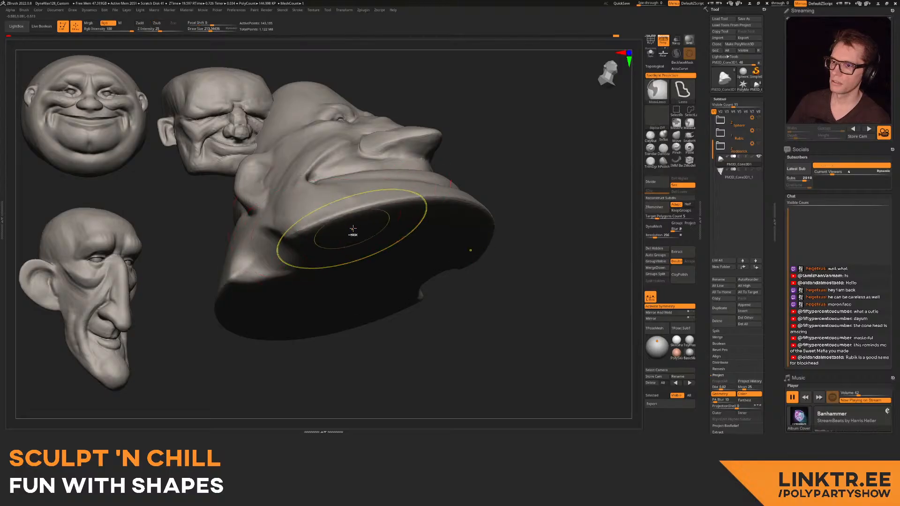
pyautogui.moveTo(350, 231); pyautogui.dragTo(351, 220, button='right')
pyautogui.moveTo(351, 220)
pyautogui.mouseDown()
pyautogui.moveTo(333, 233)
pyautogui.moveTo(435, 236)
pyautogui.mouseUp()
pyautogui.press('s')
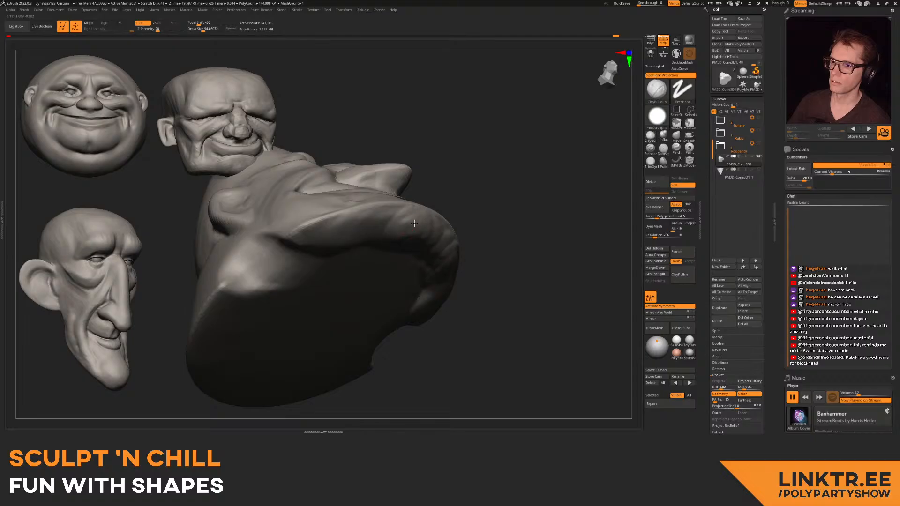
pyautogui.moveTo(341, 226)
pyautogui.mouseDown(button='right')
pyautogui.moveTo(377, 223)
pyautogui.moveTo(356, 239)
pyautogui.moveTo(321, 232)
pyautogui.mouseUp(button='right')
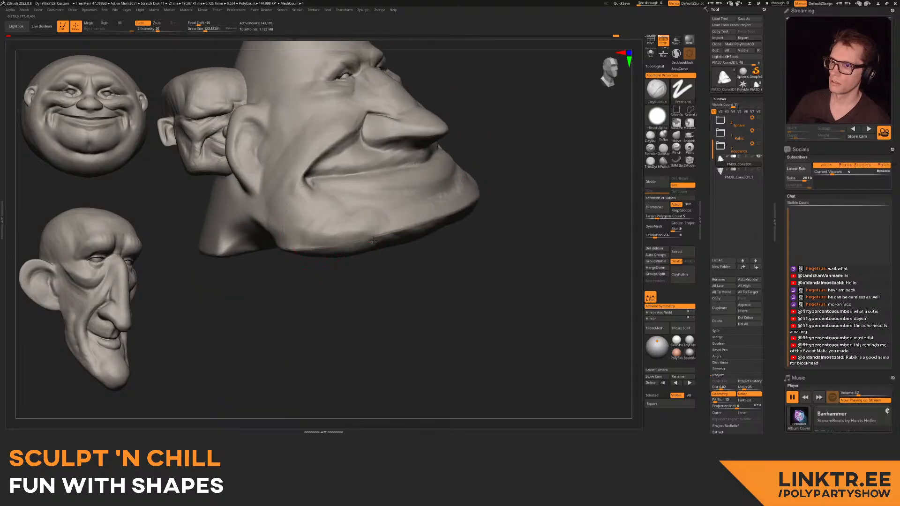
pyautogui.moveTo(492, 191)
pyautogui.mouseDown(button='right')
pyautogui.moveTo(462, 170)
pyautogui.moveTo(409, 222)
pyautogui.moveTo(428, 211)
pyautogui.moveTo(370, 202)
pyautogui.moveTo(372, 253)
pyautogui.moveTo(410, 228)
pyautogui.moveTo(471, 214)
pyautogui.mouseUp(button='right')
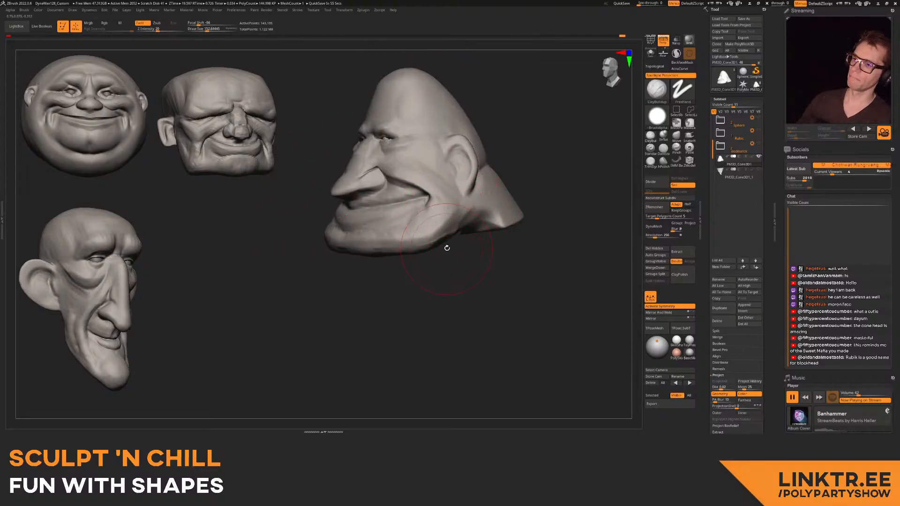
pyautogui.moveTo(416, 225)
pyautogui.keyDown('alt'); pyautogui.mouseDown(button='right')
pyautogui.moveTo(408, 237)
pyautogui.moveTo(381, 199)
pyautogui.moveTo(403, 198)
pyautogui.moveTo(385, 233)
pyautogui.moveTo(288, 273)
pyautogui.moveTo(511, 215)
pyautogui.mouseUp(button='right'); pyautogui.keyUp('alt')
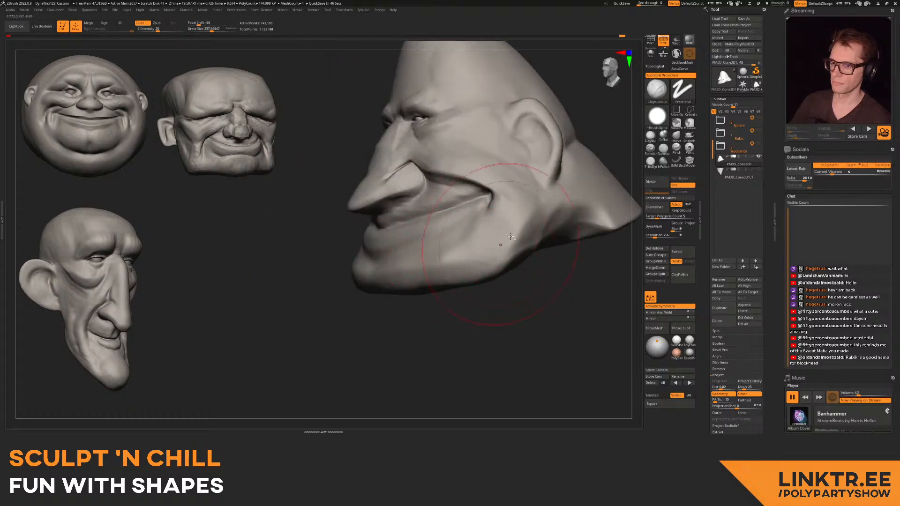
# - Swell the chin and lower jaw into a fuller, rounder mass with the Inflate brush
pyautogui.moveTo(493, 296); pyautogui.dragTo(432, 282, button='right')
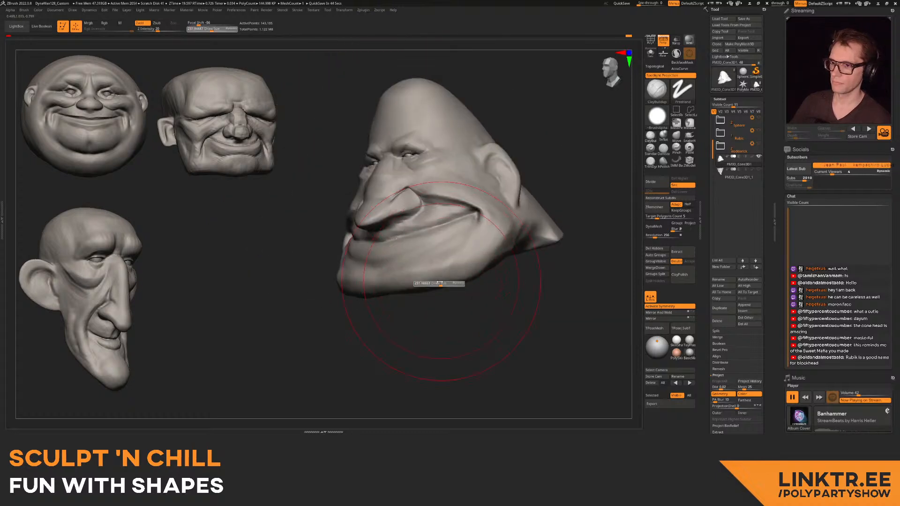
pyautogui.press('b')
pyautogui.press('i')
pyautogui.press('n')
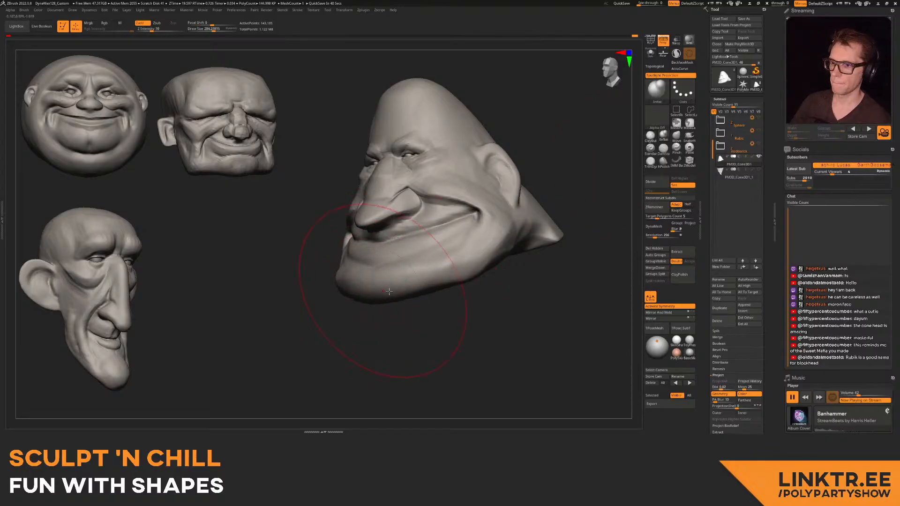
pyautogui.moveTo(463, 281); pyautogui.dragTo(406, 280, button='right')
# - Push the chin outward and reshape its lower contour with a large Move brush
pyautogui.click(675, 138)
pyautogui.moveTo(384, 319)
pyautogui.mouseDown(button='right')
pyautogui.moveTo(393, 300)
pyautogui.moveTo(386, 274)
pyautogui.mouseUp(button='right')
pyautogui.press('s')
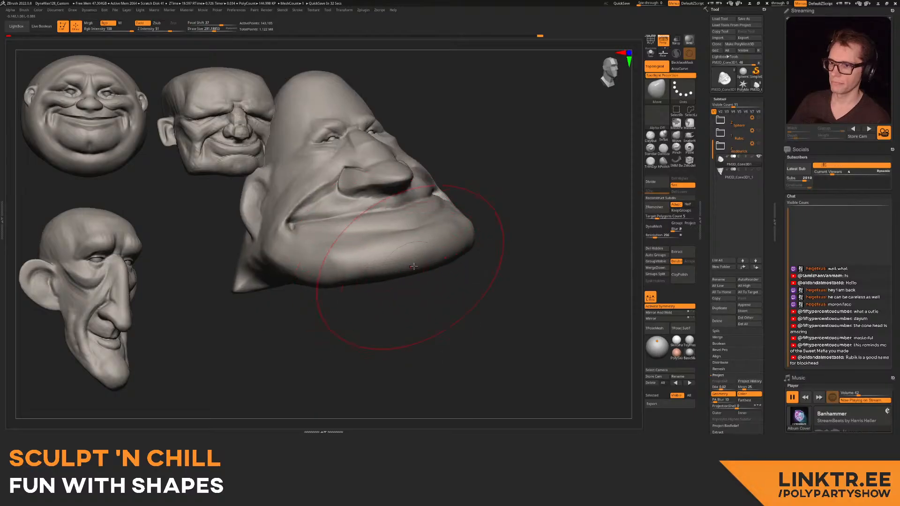
pyautogui.moveTo(370, 260)
pyautogui.mouseDown(button='right')
pyautogui.moveTo(346, 261)
pyautogui.moveTo(422, 257)
pyautogui.mouseUp(button='right')
pyautogui.moveTo(448, 260); pyautogui.dragTo(454, 245)
pyautogui.moveTo(455, 245); pyautogui.dragTo(487, 248, button='right')
pyautogui.moveTo(487, 248)
pyautogui.keyDown('ctrl'); pyautogui.mouseDown(button='right')
pyautogui.moveTo(447, 227)
pyautogui.moveTo(461, 232)
pyautogui.moveTo(374, 276)
pyautogui.moveTo(347, 220)
pyautogui.mouseUp(button='right'); pyautogui.keyUp('ctrl')
pyautogui.moveTo(473, 209)
pyautogui.mouseDown(button='right')
pyautogui.moveTo(412, 204)
pyautogui.moveTo(421, 253)
pyautogui.mouseUp(button='right')
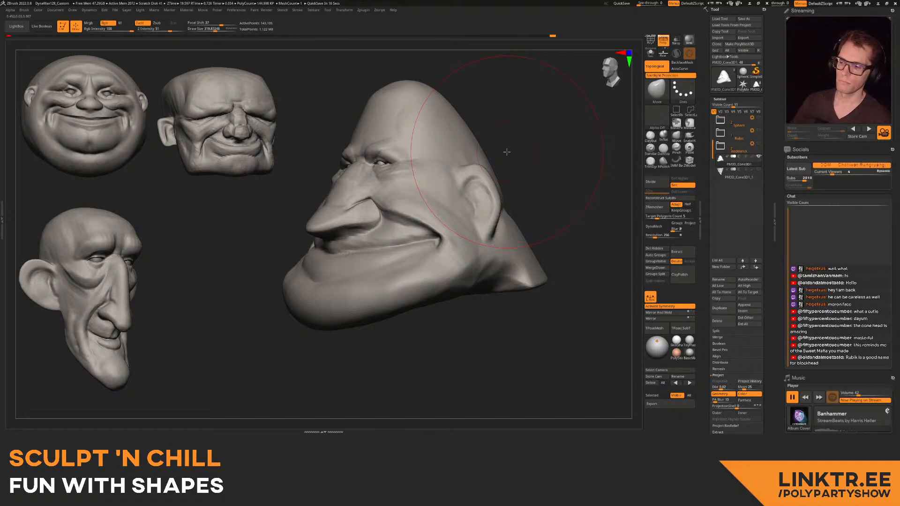
# - Adjust the jaw corner and the underside of the jaw with the Move brush
pyautogui.moveTo(432, 261)
pyautogui.keyDown('ctrl'); pyautogui.mouseDown(button='right')
pyautogui.moveTo(377, 247)
pyautogui.moveTo(423, 245)
pyautogui.mouseUp(button='right'); pyautogui.keyUp('ctrl')
pyautogui.moveTo(389, 206); pyautogui.dragTo(441, 203, button='right')
pyautogui.moveTo(442, 204)
pyautogui.keyDown('alt'); pyautogui.mouseDown(button='right')
pyautogui.moveTo(372, 215)
pyautogui.moveTo(382, 241)
pyautogui.moveTo(477, 227)
pyautogui.mouseUp(button='right'); pyautogui.keyUp('alt')
pyautogui.moveTo(436, 262); pyautogui.dragTo(437, 274)
pyautogui.moveTo(553, 240); pyautogui.dragTo(402, 249, button='right')
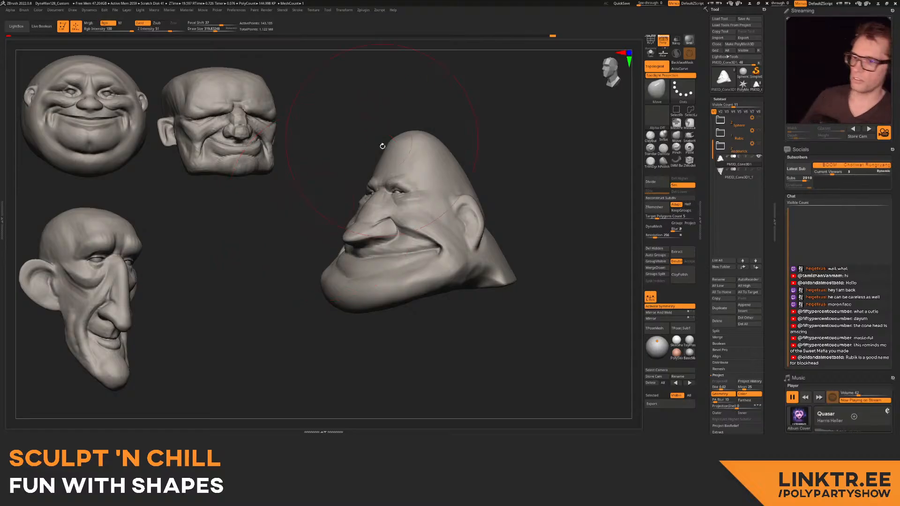
# - Define the crease between jaw and neck and sharpen the lip line with the DamStandard brush
pyautogui.moveTo(444, 243)
pyautogui.mouseDown(button='right')
pyautogui.moveTo(418, 243)
pyautogui.moveTo(398, 275)
pyautogui.mouseUp(button='right')
pyautogui.click(662, 149)
pyautogui.press('s')
pyautogui.moveTo(398, 275); pyautogui.dragTo(400, 275)
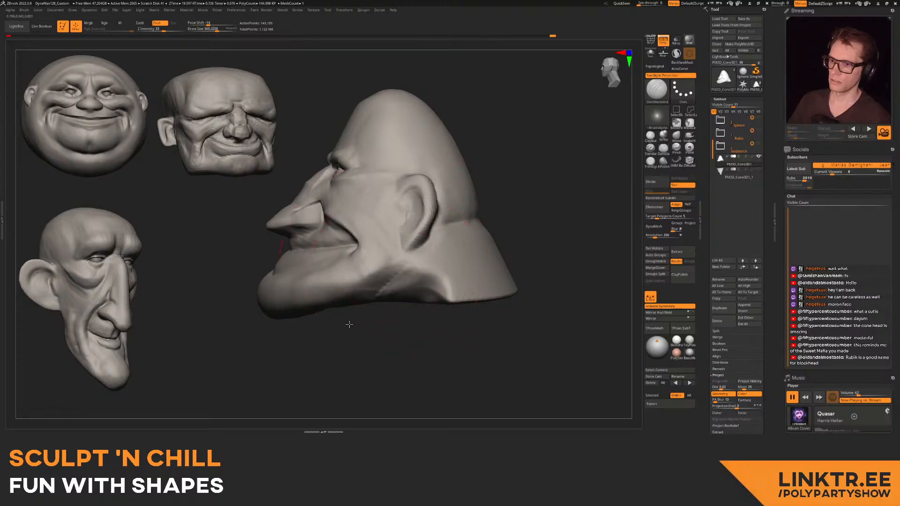
pyautogui.moveTo(339, 342)
pyautogui.mouseDown(button='right')
pyautogui.moveTo(443, 224)
pyautogui.moveTo(445, 244)
pyautogui.moveTo(381, 282)
pyautogui.moveTo(393, 245)
pyautogui.moveTo(373, 282)
pyautogui.moveTo(391, 229)
pyautogui.moveTo(399, 266)
pyautogui.moveTo(387, 220)
pyautogui.moveTo(394, 206)
pyautogui.moveTo(418, 220)
pyautogui.moveTo(305, 282)
pyautogui.moveTo(452, 257)
pyautogui.moveTo(365, 235)
pyautogui.moveTo(402, 235)
pyautogui.moveTo(344, 242)
pyautogui.mouseUp(button='right')
pyautogui.press('s')
pyautogui.moveTo(345, 243); pyautogui.dragTo(339, 243)
pyautogui.moveTo(379, 240); pyautogui.dragTo(525, 209, button='right')
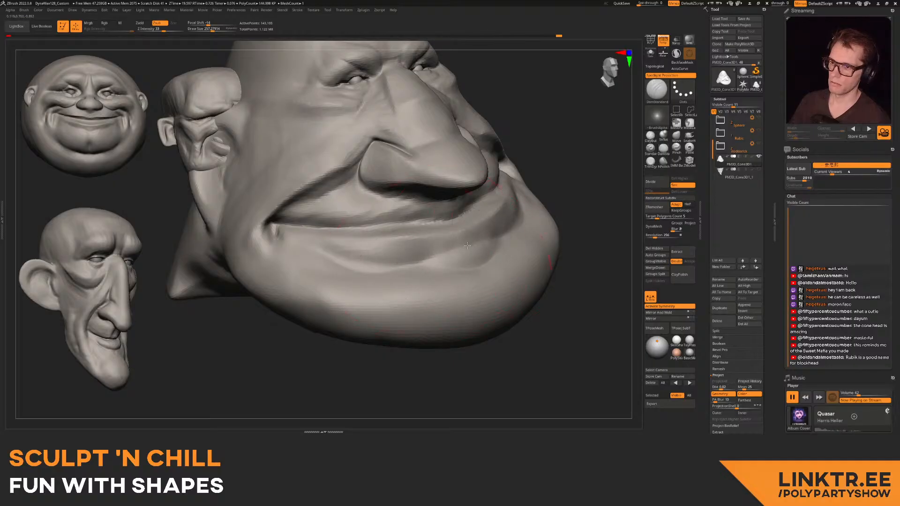
# - Cut fleshy creases below the lower lip and a cleft into the chin with the DamStandard brush
pyautogui.moveTo(436, 254); pyautogui.dragTo(392, 272)
pyautogui.keyDown('alt'); pyautogui.moveTo(406, 273); pyautogui.dragTo(363, 244, button='right'); pyautogui.keyUp('alt')
pyautogui.moveTo(363, 243)
pyautogui.mouseDown()
pyautogui.moveTo(322, 284)
pyautogui.moveTo(322, 295)
pyautogui.mouseUp()
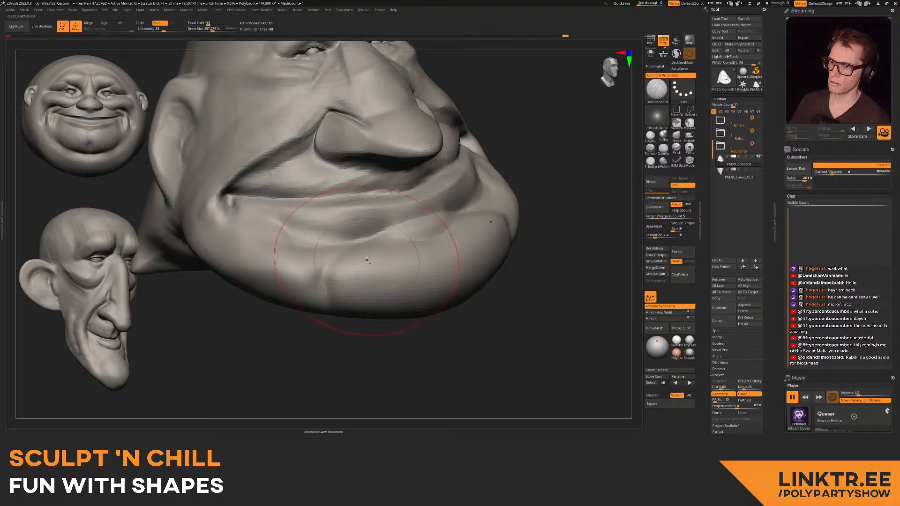
pyautogui.moveTo(398, 247); pyautogui.dragTo(403, 245, button='right')
pyautogui.press('s')
pyautogui.moveTo(399, 222); pyautogui.dragTo(395, 222)
pyautogui.moveTo(362, 250); pyautogui.dragTo(356, 275)
pyautogui.moveTo(397, 281)
pyautogui.keyDown('ctrl'); pyautogui.mouseDown(button='right')
pyautogui.moveTo(404, 219)
pyautogui.moveTo(412, 261)
pyautogui.moveTo(452, 281)
pyautogui.moveTo(445, 257)
pyautogui.moveTo(421, 236)
pyautogui.moveTo(429, 189)
pyautogui.mouseUp(button='right'); pyautogui.keyUp('ctrl')
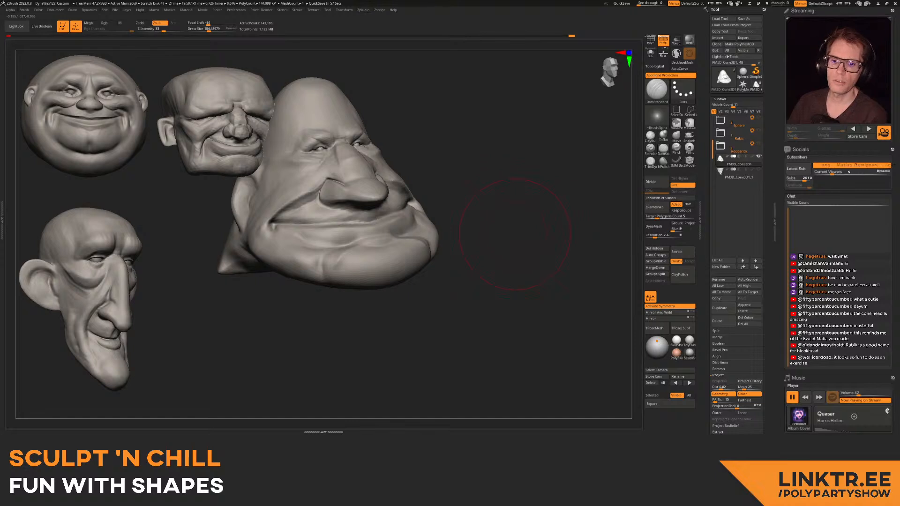
# - Place a canvas snapshot of the cone head below the cube head and make the inverted cone head active
pyautogui.moveTo(515, 234); pyautogui.dragTo(501, 200)
pyautogui.hotkey('shift', 's')
pyautogui.click(719, 173)
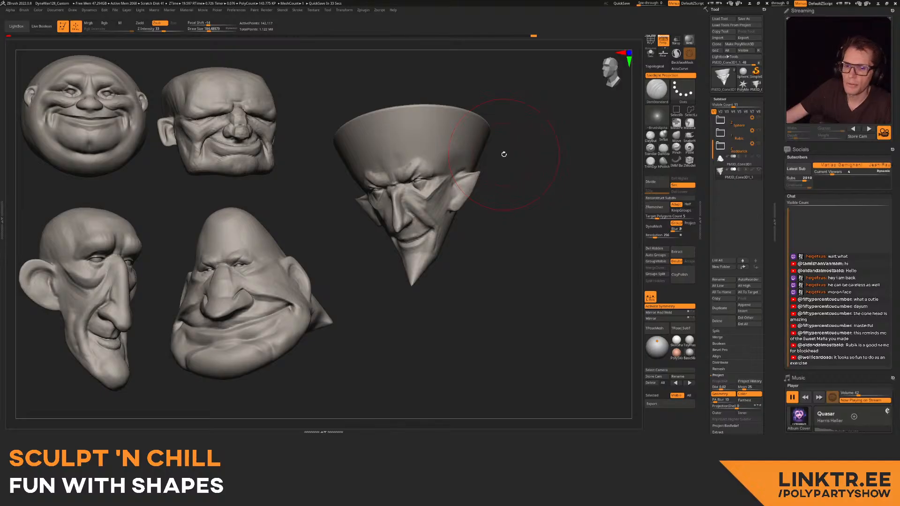
# - Clear all the snapshots from the canvas and make the first cone head the active subtool again
pyautogui.moveTo(352, 199); pyautogui.dragTo(317, 212)
pyautogui.hotkey('ctrl', 'n')
pyautogui.keyDown('ctrl'); pyautogui.moveTo(317, 212); pyautogui.dragTo(351, 233, button='right'); pyautogui.keyUp('ctrl')
pyautogui.scroll(-1, 712, 160)
pyautogui.click(722, 151)
# - Build up the cheek beside the nose and below the eye with the ClayBuildup brush
pyautogui.keyDown('ctrl'); pyautogui.moveTo(382, 226); pyautogui.dragTo(378, 204, button='right'); pyautogui.keyUp('ctrl')
pyautogui.click(651, 137)
pyautogui.moveTo(393, 154)
pyautogui.mouseDown(button='right')
pyautogui.moveTo(340, 150)
pyautogui.moveTo(370, 176)
pyautogui.moveTo(299, 196)
pyautogui.mouseUp(button='right')
pyautogui.press('s')
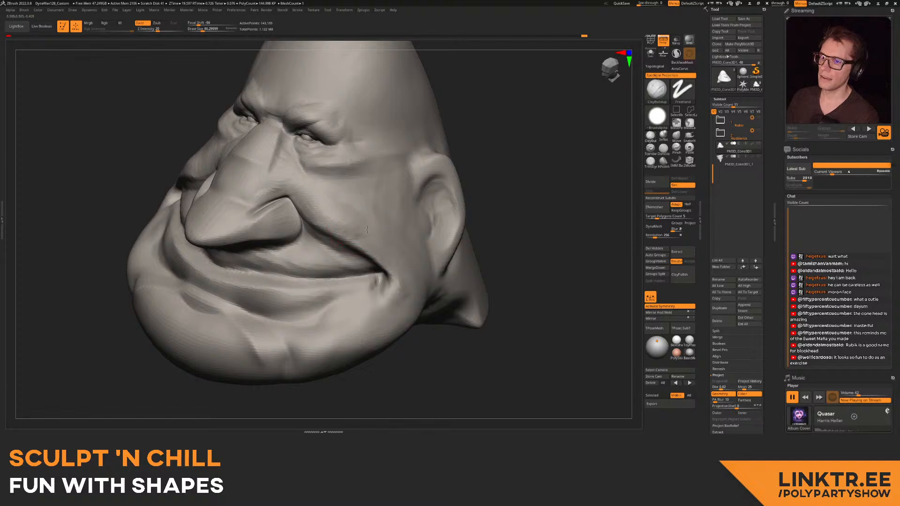
pyautogui.moveTo(371, 228); pyautogui.dragTo(392, 241)
pyautogui.keyDown('ctrl'); pyautogui.moveTo(392, 241); pyautogui.dragTo(323, 225, button='right'); pyautogui.keyUp('ctrl')
pyautogui.moveTo(323, 225)
pyautogui.mouseDown(button='right')
pyautogui.moveTo(358, 251)
pyautogui.moveTo(323, 218)
pyautogui.moveTo(215, 261)
pyautogui.moveTo(245, 237)
pyautogui.mouseUp(button='right')
pyautogui.press('s')
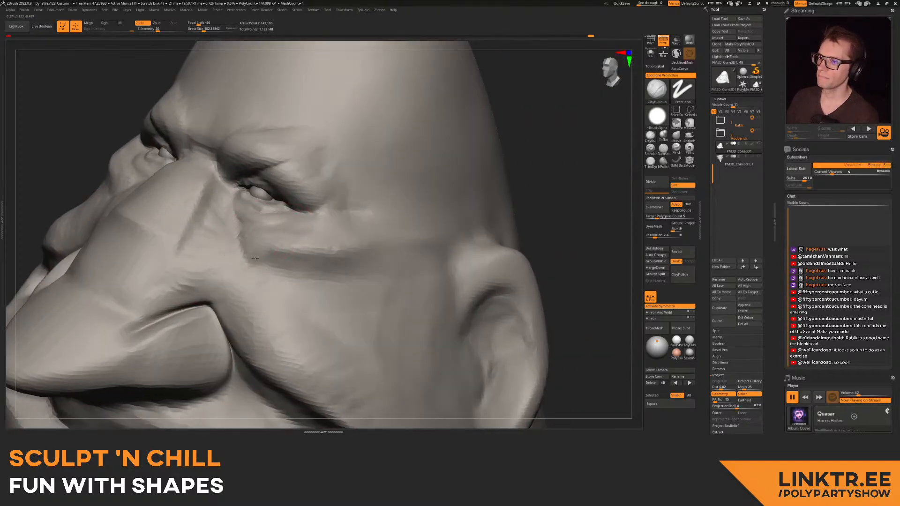
# - Add a puffy bag under the eye and extend the cheekbone toward the ear with clay strokes
pyautogui.moveTo(326, 240); pyautogui.dragTo(281, 237, button='right')
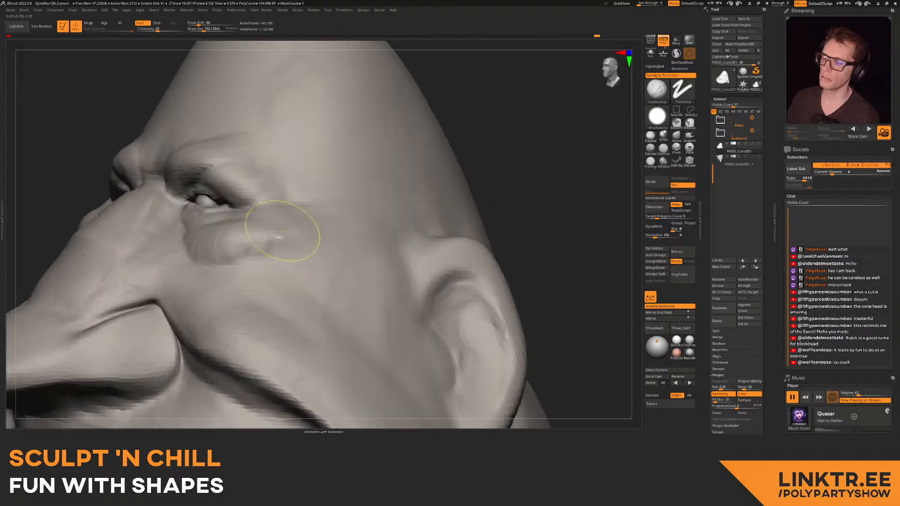
pyautogui.moveTo(269, 207); pyautogui.dragTo(202, 230, button='right')
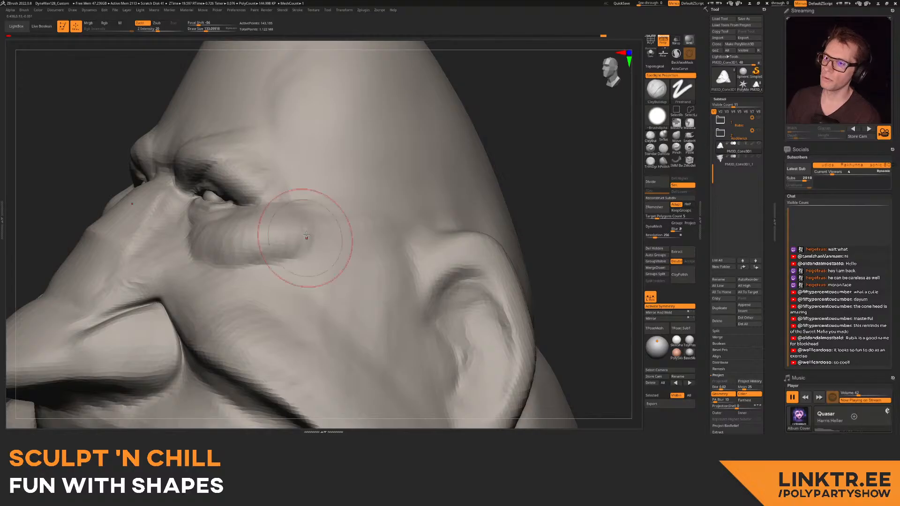
pyautogui.moveTo(343, 243); pyautogui.dragTo(422, 224)
pyautogui.moveTo(339, 267)
pyautogui.mouseDown()
pyautogui.moveTo(398, 264)
pyautogui.moveTo(384, 308)
pyautogui.moveTo(393, 330)
pyautogui.mouseUp()
pyautogui.moveTo(393, 332)
pyautogui.keyDown('ctrl'); pyautogui.mouseDown(button='right')
pyautogui.moveTo(304, 244)
pyautogui.moveTo(345, 218)
pyautogui.moveTo(349, 253)
pyautogui.moveTo(377, 235)
pyautogui.mouseUp(button='right'); pyautogui.keyUp('ctrl')
# - Build up the inner brow with clay and pull it down over the eye with the Move brush
pyautogui.moveTo(459, 200); pyautogui.dragTo(224, 241, button='right')
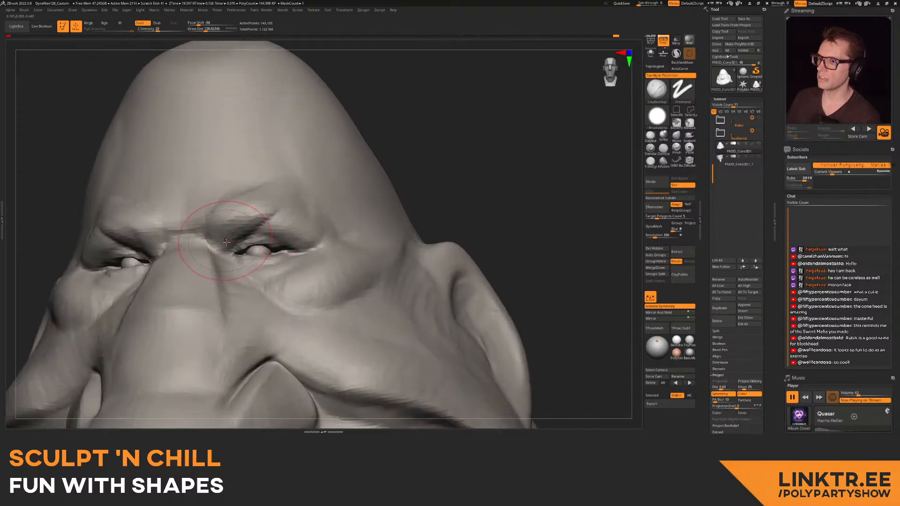
pyautogui.moveTo(271, 204)
pyautogui.mouseDown(button='right')
pyautogui.moveTo(337, 179)
pyautogui.moveTo(318, 236)
pyautogui.moveTo(290, 225)
pyautogui.moveTo(309, 201)
pyautogui.moveTo(286, 211)
pyautogui.moveTo(300, 221)
pyautogui.moveTo(256, 219)
pyautogui.mouseUp(button='right')
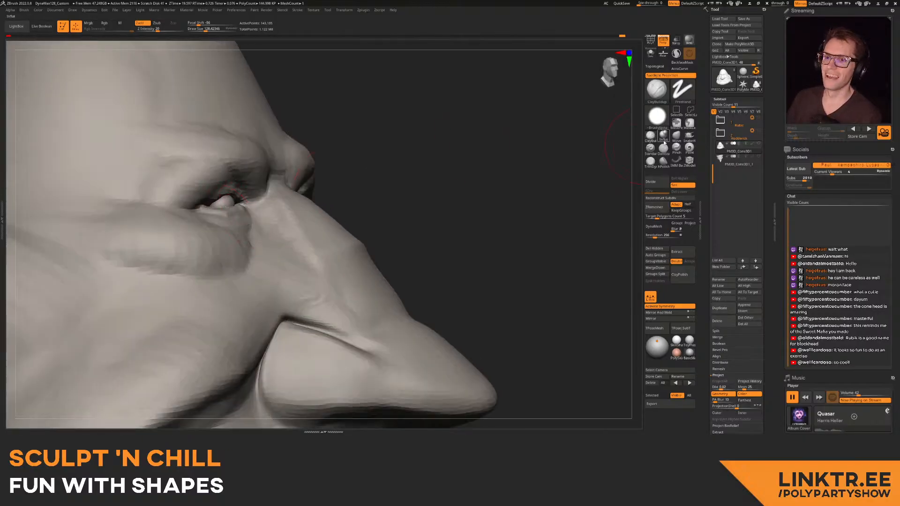
pyautogui.click(676, 136)
pyautogui.press(']')
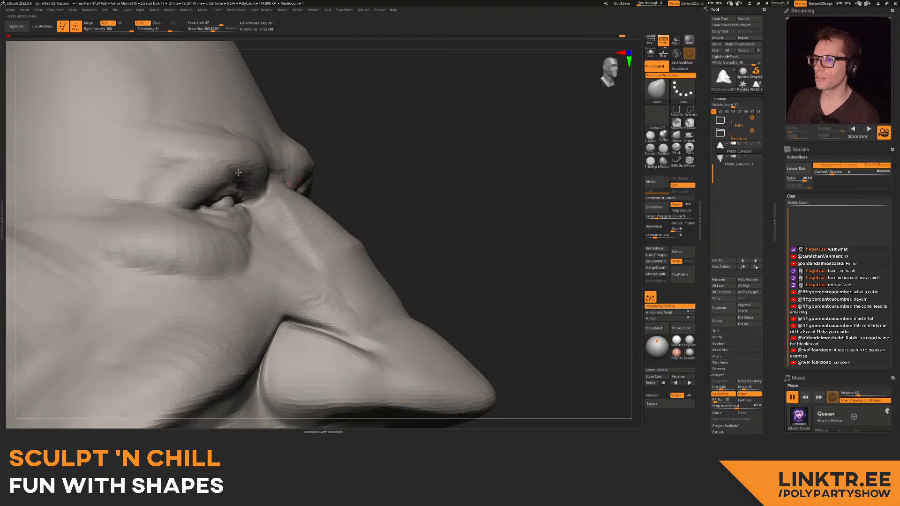
pyautogui.moveTo(240, 201); pyautogui.dragTo(252, 194, button='right')
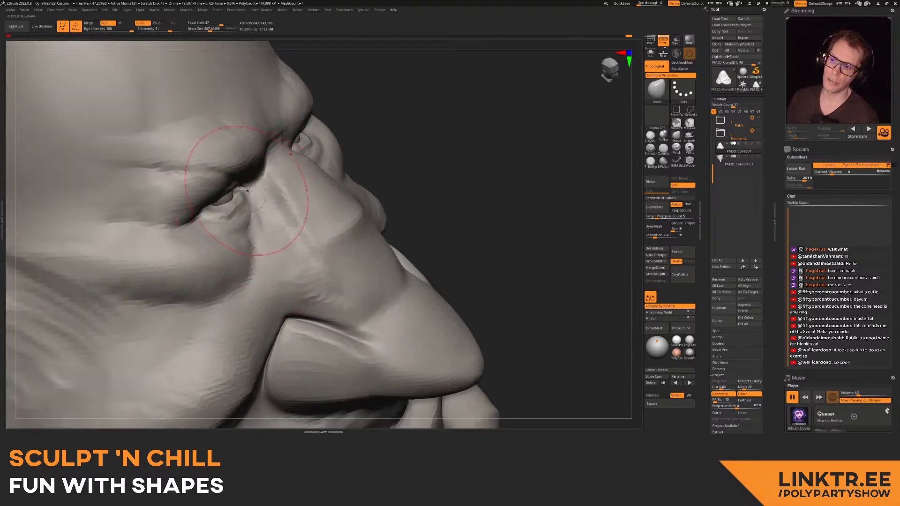
pyautogui.press('[')
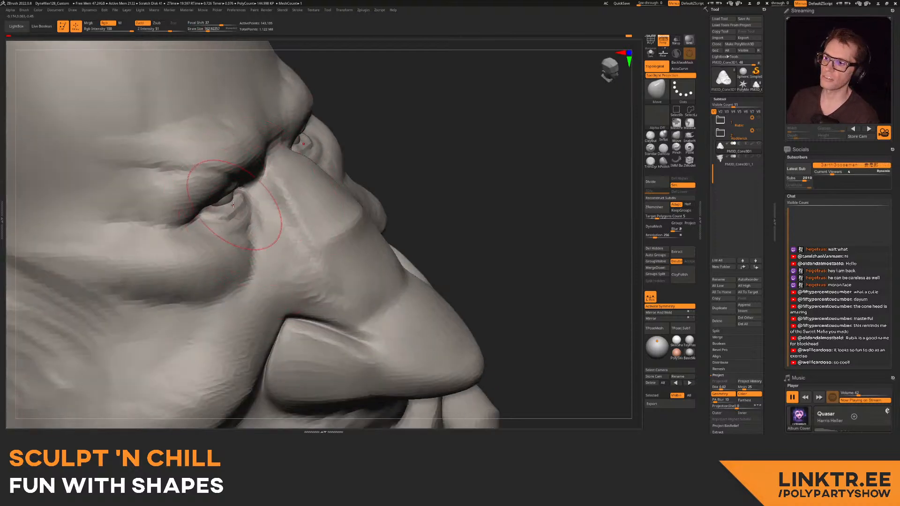
# - Refine the eyelid shape around the eye with a smaller Move brush
pyautogui.moveTo(214, 210); pyautogui.dragTo(210, 217)
pyautogui.press('[')
pyautogui.moveTo(244, 193)
pyautogui.mouseDown(button='right')
pyautogui.moveTo(278, 195)
pyautogui.moveTo(270, 147)
pyautogui.mouseUp(button='right')
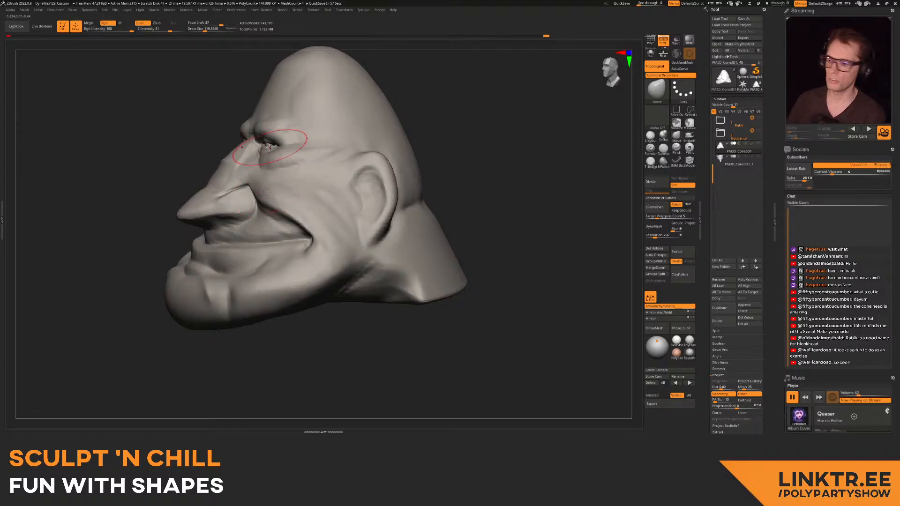
pyautogui.moveTo(275, 191)
pyautogui.keyDown('alt'); pyautogui.mouseDown(button='right')
pyautogui.moveTo(297, 179)
pyautogui.moveTo(293, 186)
pyautogui.mouseUp(button='right'); pyautogui.keyUp('alt')
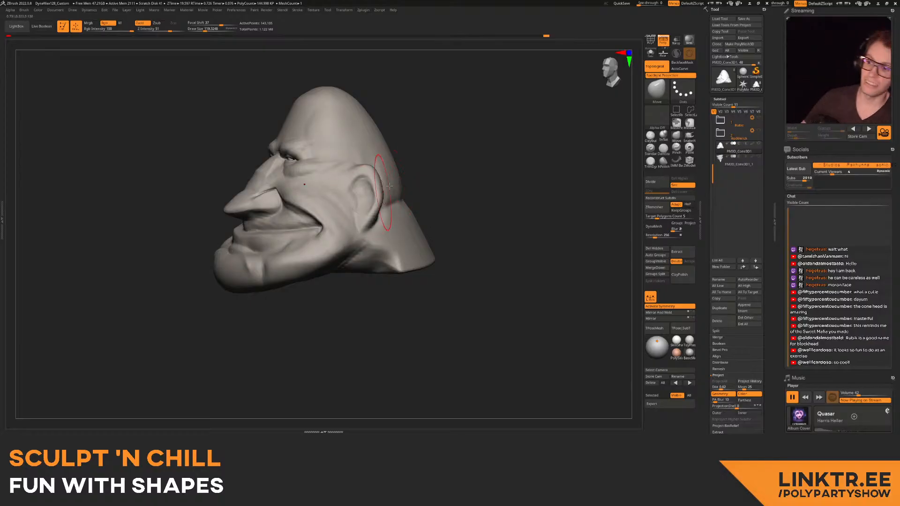
# - Carve down the flared rim at the back of the neck with the ClayBuildup brush
pyautogui.press('b')
pyautogui.press('c')
pyautogui.press('b')
pyautogui.moveTo(438, 228)
pyautogui.mouseDown(button='right')
pyautogui.moveTo(370, 242)
pyautogui.moveTo(359, 255)
pyautogui.mouseUp(button='right')
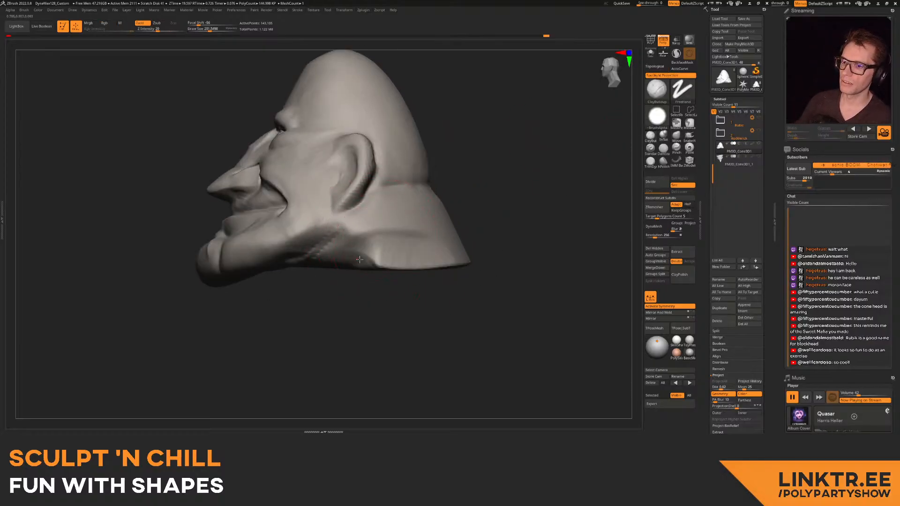
pyautogui.moveTo(437, 266)
pyautogui.mouseDown(button='right')
pyautogui.moveTo(422, 287)
pyautogui.moveTo(402, 241)
pyautogui.mouseUp(button='right')
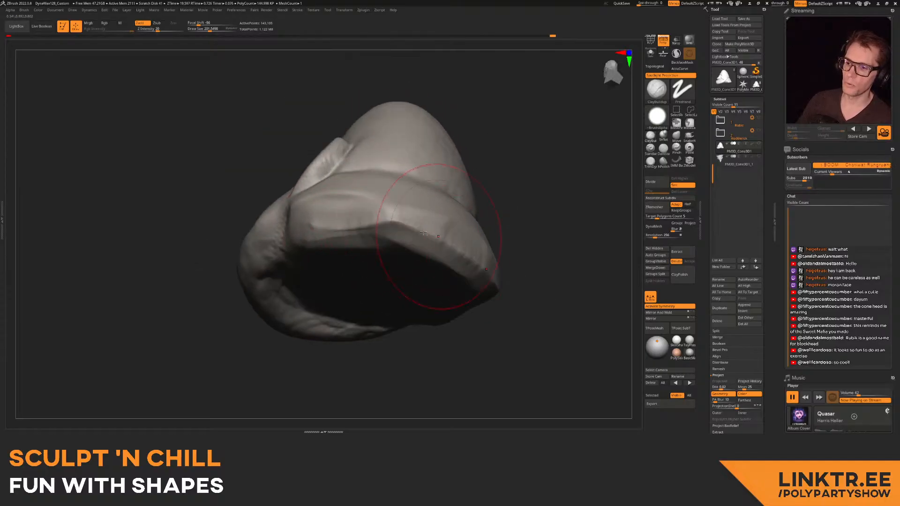
pyautogui.moveTo(420, 228)
pyautogui.keyDown('alt'); pyautogui.mouseDown()
pyautogui.moveTo(362, 240)
pyautogui.moveTo(383, 197)
pyautogui.mouseUp(); pyautogui.keyUp('alt')
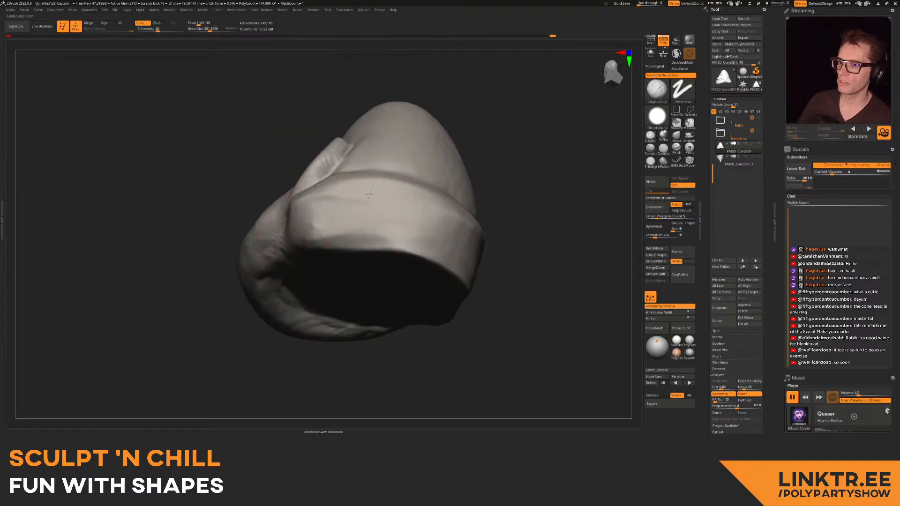
# - Fill in and round the underside of the neck and jaw with ClayBuildup strokes
pyautogui.moveTo(325, 236); pyautogui.dragTo(314, 202, button='right')
pyautogui.moveTo(420, 324)
pyautogui.mouseDown()
pyautogui.moveTo(414, 268)
pyautogui.moveTo(404, 261)
pyautogui.moveTo(388, 324)
pyautogui.mouseUp()
pyautogui.moveTo(295, 280)
pyautogui.mouseDown()
pyautogui.moveTo(401, 261)
pyautogui.moveTo(396, 300)
pyautogui.moveTo(365, 299)
pyautogui.mouseUp()
pyautogui.moveTo(385, 199)
pyautogui.mouseDown(button='right')
pyautogui.moveTo(382, 233)
pyautogui.moveTo(301, 268)
pyautogui.mouseUp(button='right')
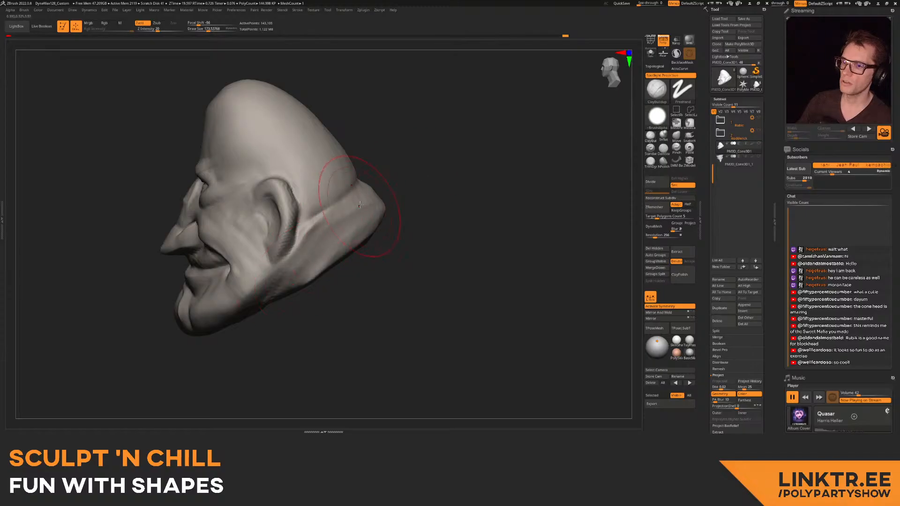
pyautogui.moveTo(378, 201); pyautogui.dragTo(341, 233, button='right')
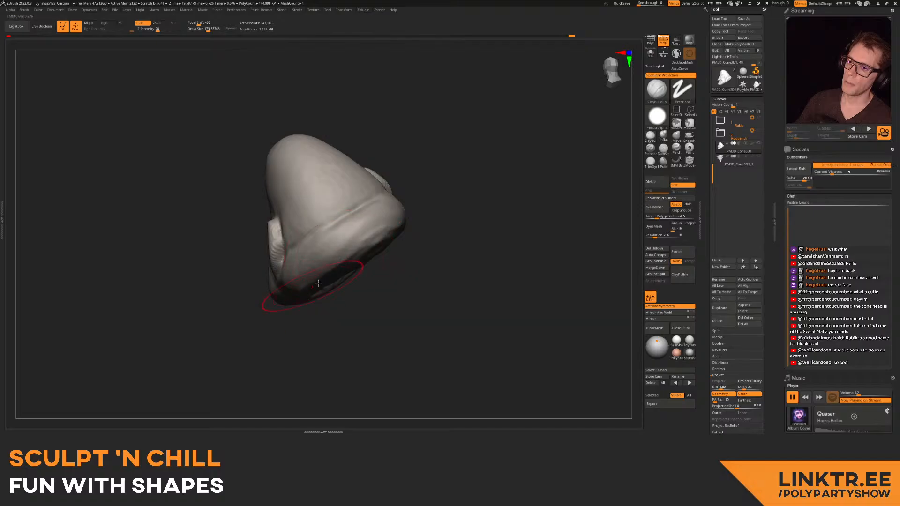
pyautogui.moveTo(312, 286); pyautogui.dragTo(354, 242, button='right')
pyautogui.moveTo(335, 278)
pyautogui.mouseDown(button='right')
pyautogui.moveTo(356, 212)
pyautogui.moveTo(366, 213)
pyautogui.moveTo(357, 209)
pyautogui.moveTo(380, 201)
pyautogui.moveTo(337, 267)
pyautogui.moveTo(363, 181)
pyautogui.moveTo(370, 183)
pyautogui.moveTo(347, 189)
pyautogui.mouseUp(button='right')
pyautogui.moveTo(344, 157)
pyautogui.mouseDown()
pyautogui.moveTo(358, 246)
pyautogui.moveTo(332, 244)
pyautogui.mouseUp()
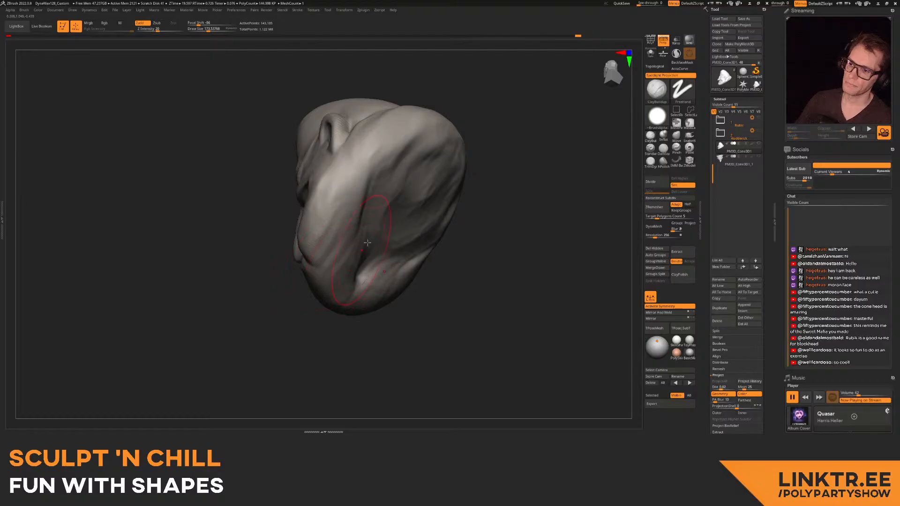
# - Build up the area below the mouth and the top of the chin with a smaller ClayBuildup brush
pyautogui.moveTo(349, 166)
pyautogui.mouseDown(button='right')
pyautogui.moveTo(327, 231)
pyautogui.moveTo(323, 215)
pyautogui.moveTo(330, 224)
pyautogui.moveTo(327, 209)
pyautogui.moveTo(349, 224)
pyautogui.moveTo(332, 247)
pyautogui.moveTo(308, 251)
pyautogui.moveTo(347, 213)
pyautogui.moveTo(333, 227)
pyautogui.moveTo(341, 253)
pyautogui.moveTo(339, 219)
pyautogui.mouseUp(button='right')
pyautogui.moveTo(326, 220); pyautogui.dragTo(362, 207)
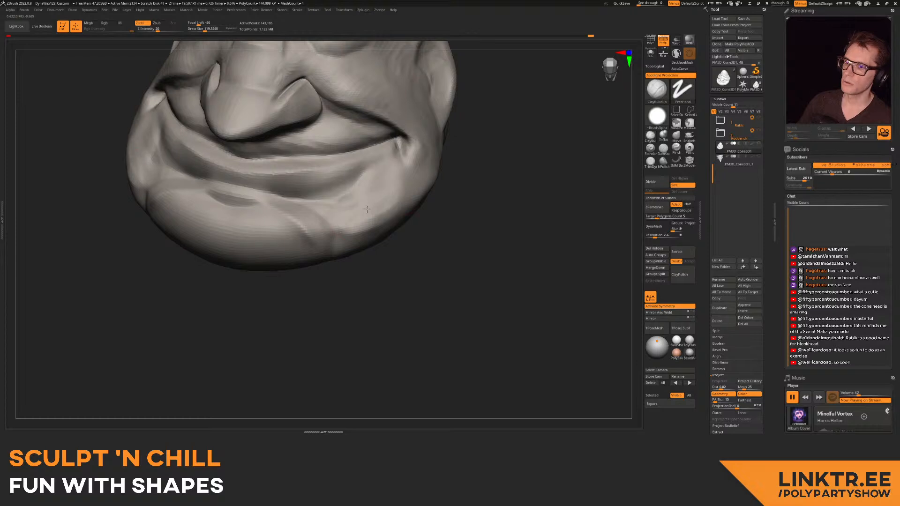
pyautogui.moveTo(395, 188)
pyautogui.keyDown('ctrl'); pyautogui.mouseDown(button='right')
pyautogui.moveTo(303, 193)
pyautogui.moveTo(335, 200)
pyautogui.moveTo(313, 234)
pyautogui.mouseUp(button='right'); pyautogui.keyUp('ctrl')
pyautogui.press('[')
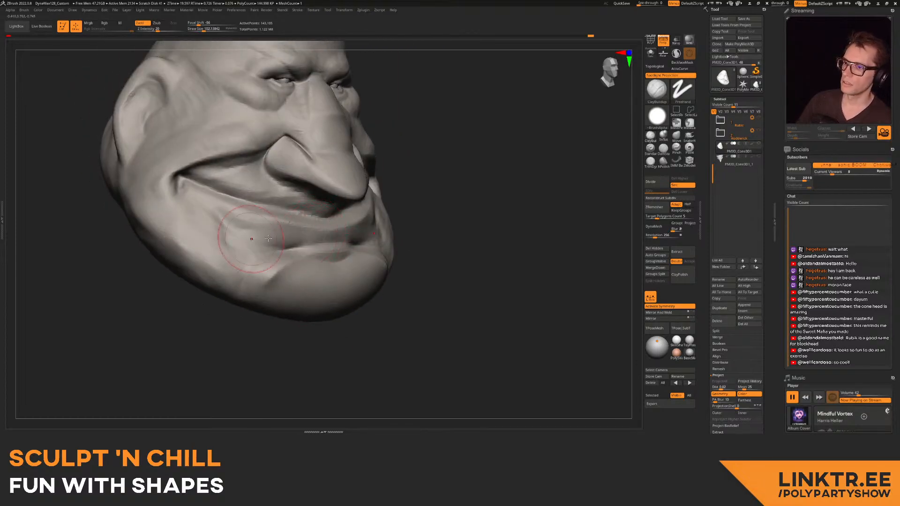
pyautogui.moveTo(273, 240); pyautogui.dragTo(228, 223)
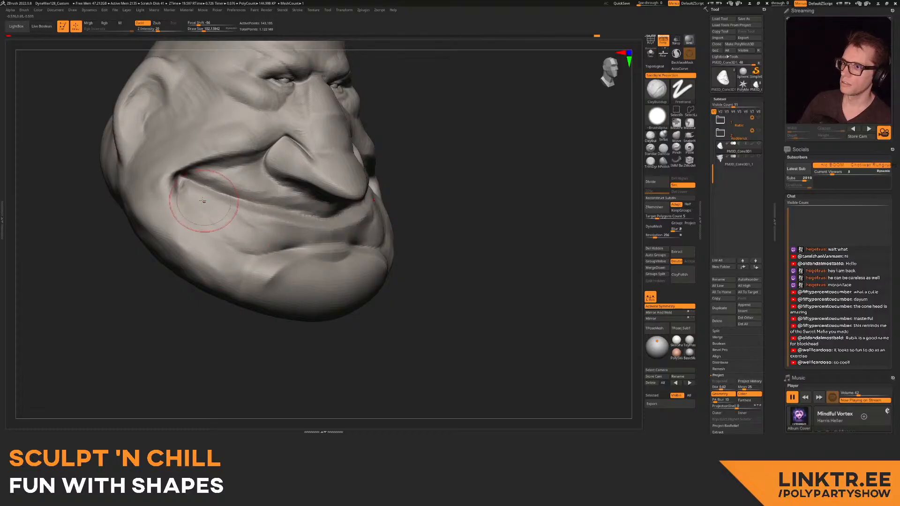
pyautogui.keyDown('ctrl'); pyautogui.moveTo(268, 216); pyautogui.dragTo(216, 220, button='right'); pyautogui.keyUp('ctrl')
pyautogui.moveTo(375, 228)
pyautogui.mouseDown(button='right')
pyautogui.moveTo(286, 237)
pyautogui.moveTo(330, 237)
pyautogui.moveTo(314, 241)
pyautogui.mouseUp(button='right')
pyautogui.press('s')
pyautogui.moveTo(312, 256); pyautogui.dragTo(315, 256)
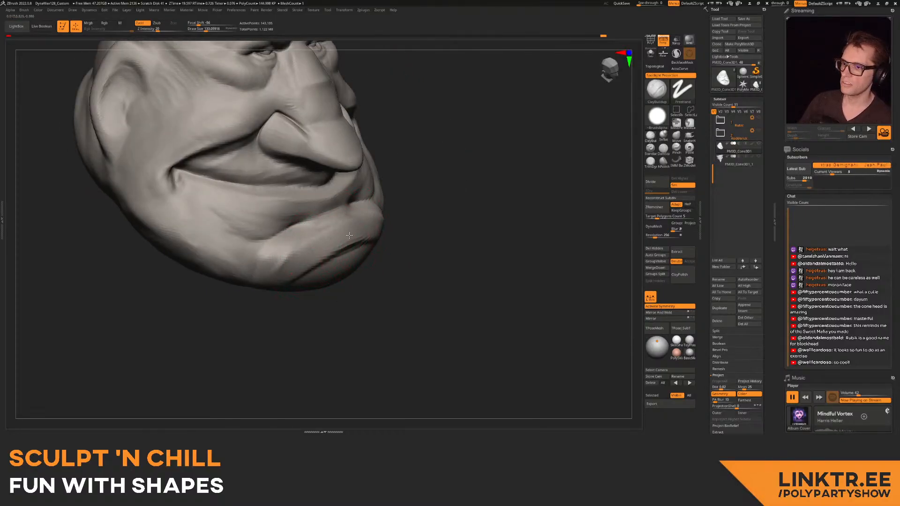
pyautogui.keyDown('ctrl'); pyautogui.moveTo(339, 274); pyautogui.dragTo(309, 262, button='right'); pyautogui.keyUp('ctrl')
pyautogui.moveTo(309, 262)
pyautogui.mouseDown(button='right')
pyautogui.moveTo(275, 239)
pyautogui.moveTo(215, 241)
pyautogui.moveTo(272, 229)
pyautogui.mouseUp(button='right')
# - Sharpen the crease between the lower lip and chin with the Pinch brush, reducing its size for tighter strokes
pyautogui.click(685, 151)
pyautogui.click(676, 148)
pyautogui.moveTo(211, 236)
pyautogui.mouseDown(button='right')
pyautogui.moveTo(263, 238)
pyautogui.moveTo(273, 250)
pyautogui.moveTo(321, 228)
pyautogui.mouseUp(button='right')
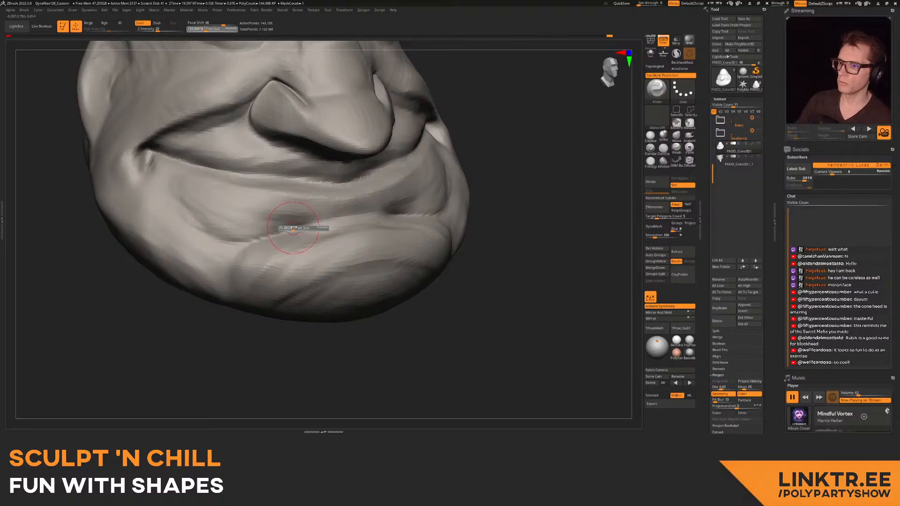
pyautogui.moveTo(165, 184); pyautogui.dragTo(166, 177)
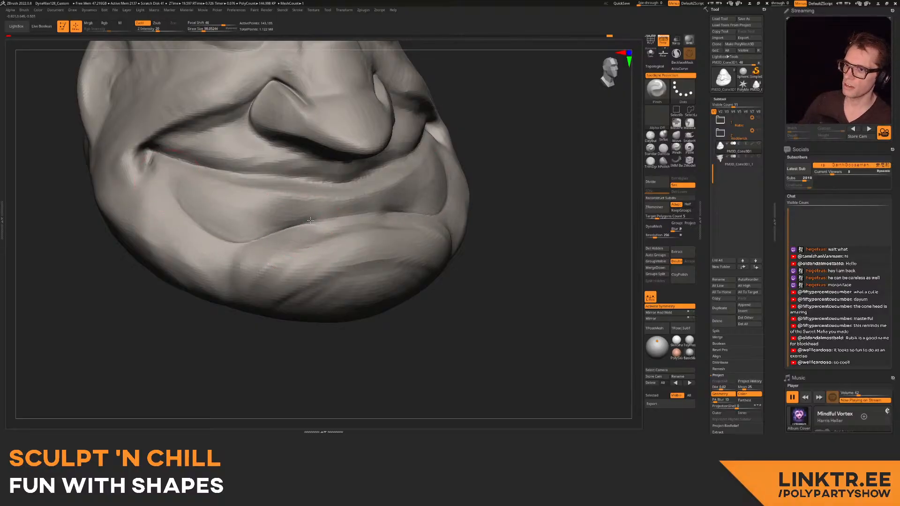
pyautogui.moveTo(268, 252)
pyautogui.mouseDown(button='right')
pyautogui.moveTo(233, 284)
pyautogui.moveTo(256, 261)
pyautogui.mouseUp(button='right')
pyautogui.hotkey('ctrl', 'z')
pyautogui.press('s')
pyautogui.moveTo(268, 247); pyautogui.dragTo(261, 248)
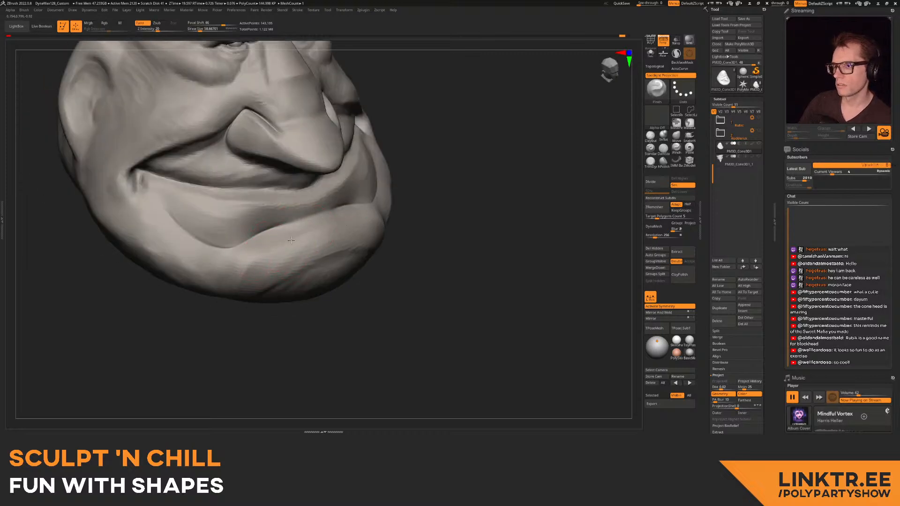
pyautogui.moveTo(339, 235)
pyautogui.mouseDown(button='right')
pyautogui.moveTo(347, 226)
pyautogui.moveTo(321, 240)
pyautogui.mouseUp(button='right')
pyautogui.press('s')
pyautogui.moveTo(320, 240); pyautogui.dragTo(335, 240)
pyautogui.moveTo(324, 239)
pyautogui.keyDown('ctrl'); pyautogui.mouseDown(button='right')
pyautogui.moveTo(301, 241)
pyautogui.moveTo(319, 227)
pyautogui.mouseUp(button='right'); pyautogui.keyUp('ctrl')
pyautogui.moveTo(352, 197)
pyautogui.keyDown('alt'); pyautogui.mouseDown(button='right')
pyautogui.moveTo(377, 211)
pyautogui.moveTo(368, 212)
pyautogui.moveTo(422, 193)
pyautogui.mouseUp(button='right'); pyautogui.keyUp('alt')
# - Add volume along the side of the jaw and refine the temple beside the brow with the ClayBuildup brush
pyautogui.click(650, 136)
pyautogui.moveTo(370, 277); pyautogui.dragTo(392, 251, button='right')
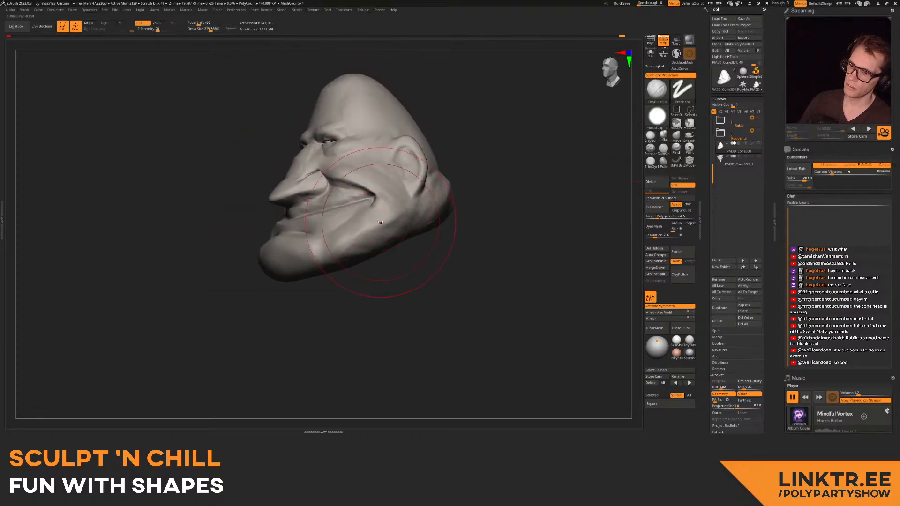
pyautogui.press('[')
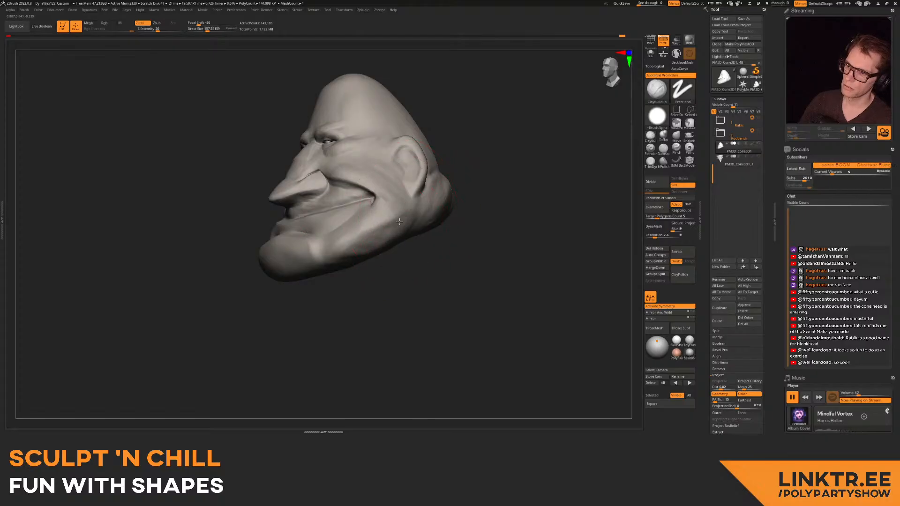
pyautogui.keyDown('alt'); pyautogui.moveTo(393, 225); pyautogui.dragTo(347, 285, button='right'); pyautogui.keyUp('alt')
pyautogui.moveTo(228, 221)
pyautogui.mouseDown(button='right')
pyautogui.moveTo(281, 215)
pyautogui.moveTo(243, 188)
pyautogui.moveTo(278, 168)
pyautogui.moveTo(267, 192)
pyautogui.mouseUp(button='right')
pyautogui.moveTo(267, 192)
pyautogui.mouseDown(button='right')
pyautogui.moveTo(286, 197)
pyautogui.moveTo(265, 206)
pyautogui.mouseUp(button='right')
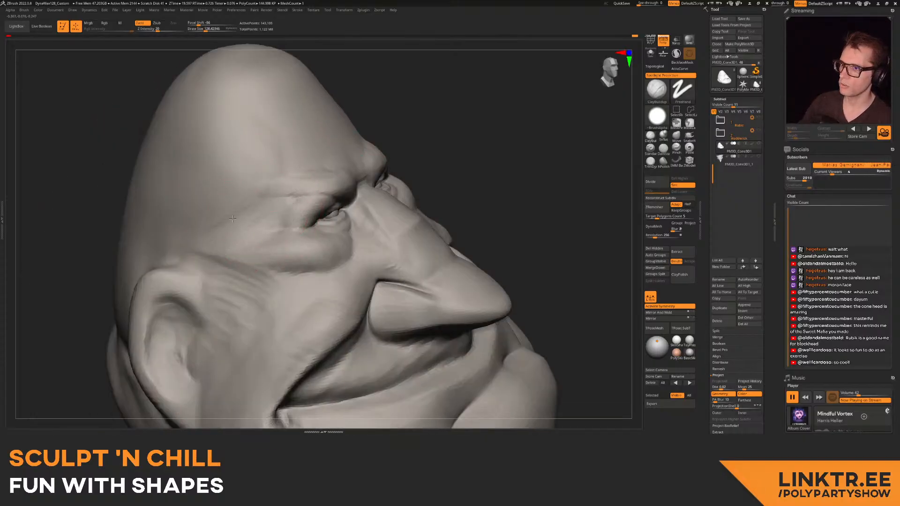
# - Build up the cheek beside the nose and the fold around the mouth corner with clay strokes
pyautogui.moveTo(212, 244)
pyautogui.keyDown('ctrl'); pyautogui.mouseDown(button='right')
pyautogui.moveTo(237, 145)
pyautogui.moveTo(174, 136)
pyautogui.moveTo(187, 141)
pyautogui.mouseUp(button='right'); pyautogui.keyUp('ctrl')
pyautogui.moveTo(241, 106); pyautogui.dragTo(260, 107, button='right')
pyautogui.keyDown('ctrl'); pyautogui.moveTo(300, 197); pyautogui.dragTo(286, 255, button='right'); pyautogui.keyUp('ctrl')
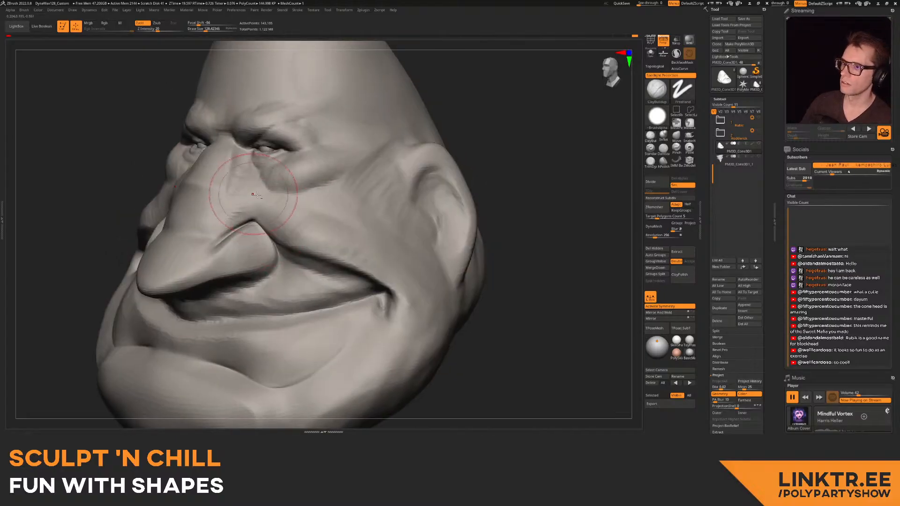
pyautogui.moveTo(267, 211); pyautogui.dragTo(291, 228)
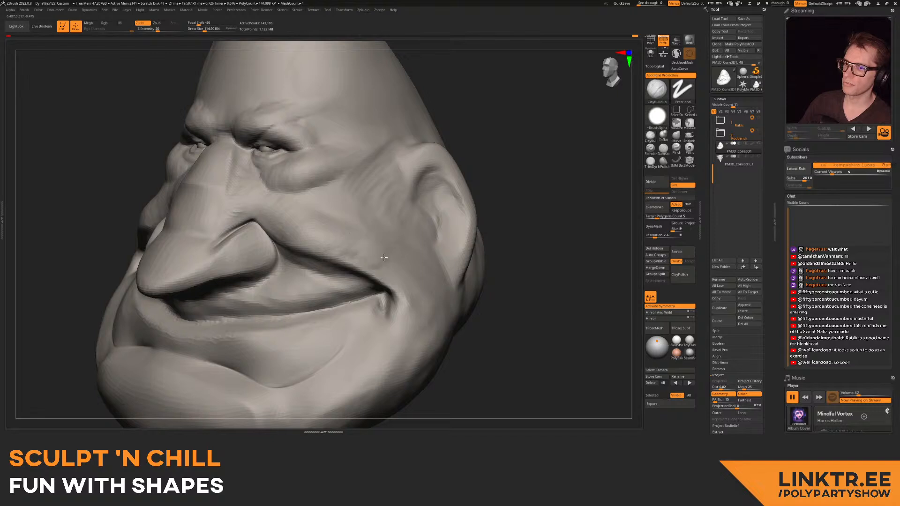
pyautogui.moveTo(408, 282); pyautogui.dragTo(421, 307)
pyautogui.moveTo(419, 297)
pyautogui.mouseDown()
pyautogui.moveTo(414, 328)
pyautogui.moveTo(397, 338)
pyautogui.mouseUp()
# - Fill out the upper lip between the nose and the mouth line with ClayBuildup strokes
pyautogui.moveTo(366, 351)
pyautogui.keyDown('ctrl'); pyautogui.mouseDown(button='right')
pyautogui.moveTo(347, 276)
pyautogui.moveTo(324, 258)
pyautogui.mouseUp(button='right'); pyautogui.keyUp('ctrl')
pyautogui.moveTo(323, 258)
pyautogui.mouseDown(button='right')
pyautogui.moveTo(341, 223)
pyautogui.moveTo(380, 239)
pyautogui.mouseUp(button='right')
pyautogui.keyDown('ctrl'); pyautogui.moveTo(300, 211); pyautogui.dragTo(291, 290, button='right'); pyautogui.keyUp('ctrl')
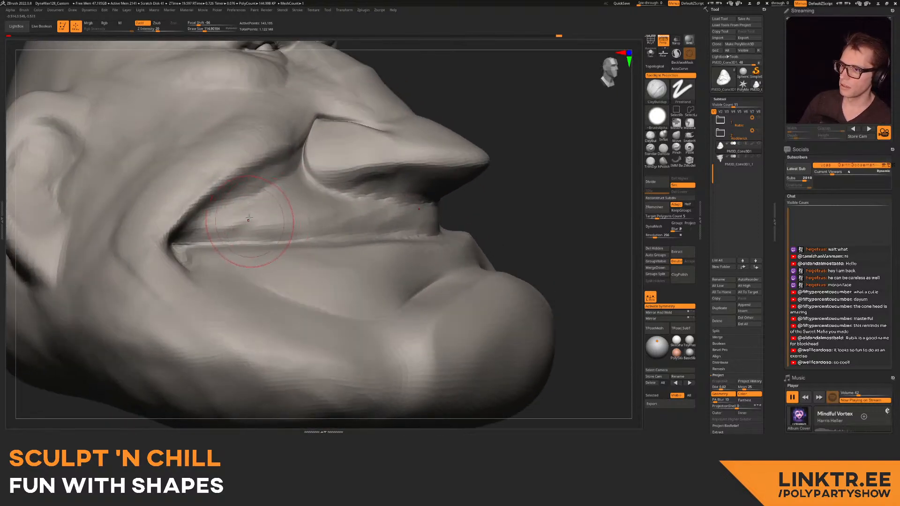
pyautogui.moveTo(245, 225); pyautogui.dragTo(216, 224, button='right')
pyautogui.press('s')
pyautogui.moveTo(216, 224); pyautogui.dragTo(218, 224)
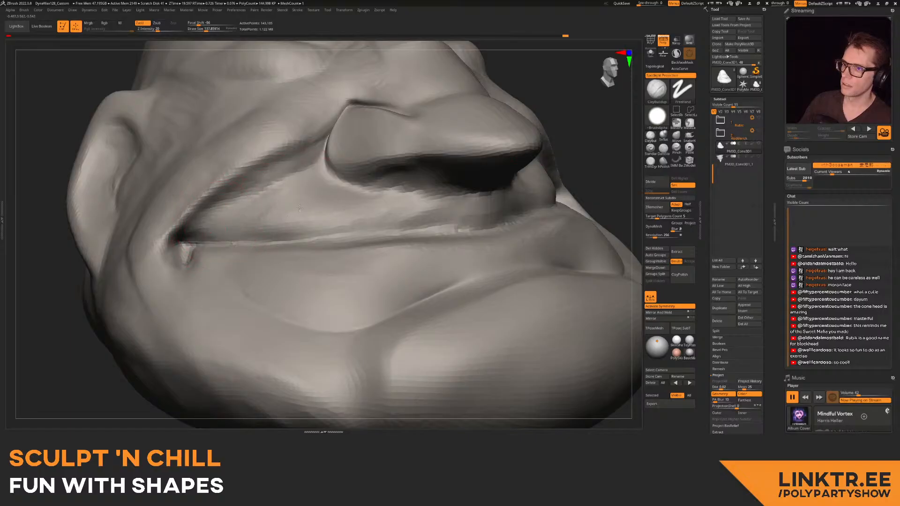
pyautogui.moveTo(289, 229); pyautogui.dragTo(333, 221)
pyautogui.keyDown('ctrl'); pyautogui.moveTo(334, 221); pyautogui.dragTo(305, 204, button='right'); pyautogui.keyUp('ctrl')
pyautogui.keyDown('ctrl'); pyautogui.moveTo(356, 225); pyautogui.dragTo(274, 218, button='right'); pyautogui.keyUp('ctrl')
# - Carve the line between the lips from the mouth corner to the centre with the DamStandard brush
pyautogui.click(663, 149)
pyautogui.moveTo(346, 197); pyautogui.dragTo(262, 213, button='right')
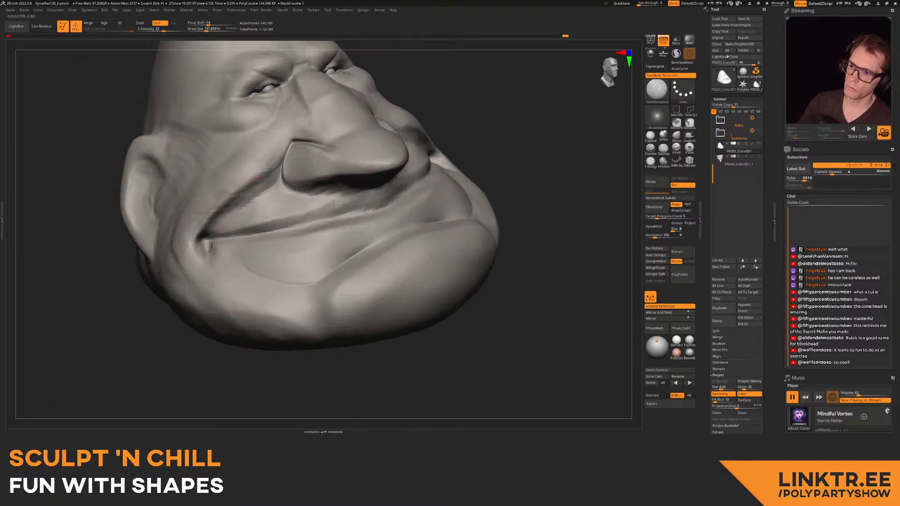
pyautogui.moveTo(360, 197); pyautogui.dragTo(349, 154, button='right')
pyautogui.moveTo(349, 155)
pyautogui.mouseDown(button='right')
pyautogui.moveTo(300, 173)
pyautogui.moveTo(382, 178)
pyautogui.moveTo(401, 168)
pyautogui.moveTo(382, 171)
pyautogui.moveTo(367, 210)
pyautogui.moveTo(291, 202)
pyautogui.moveTo(326, 190)
pyautogui.moveTo(281, 225)
pyautogui.mouseUp(button='right')
pyautogui.hotkey('ctrl', 'z')
pyautogui.press('s')
pyautogui.moveTo(186, 250); pyautogui.dragTo(351, 204)
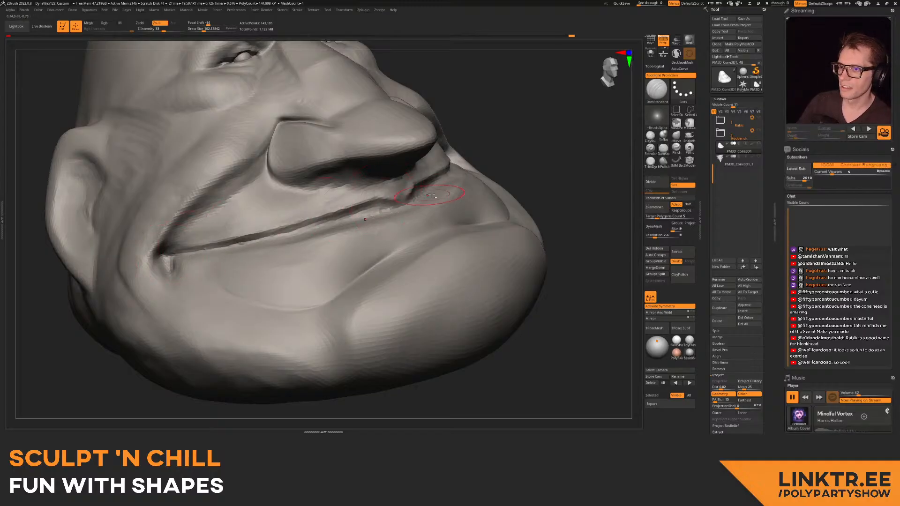
pyautogui.keyDown('ctrl'); pyautogui.moveTo(392, 183); pyautogui.dragTo(370, 136, button='right'); pyautogui.keyUp('ctrl')
pyautogui.moveTo(371, 136)
pyautogui.mouseDown(button='right')
pyautogui.moveTo(281, 202)
pyautogui.moveTo(340, 215)
pyautogui.moveTo(342, 253)
pyautogui.mouseUp(button='right')
pyautogui.moveTo(342, 253)
pyautogui.keyDown('alt'); pyautogui.mouseDown(button='right')
pyautogui.moveTo(345, 233)
pyautogui.moveTo(291, 227)
pyautogui.mouseUp(button='right'); pyautogui.keyUp('alt')
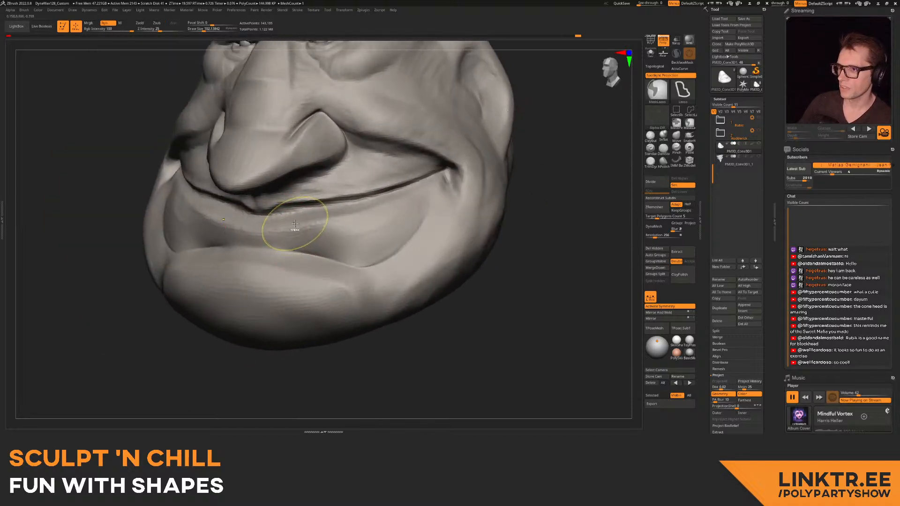
# - Lasso-mask the lower lip, chin and jaw in side view, and invert the mask to protect the upper face
pyautogui.moveTo(301, 221)
pyautogui.mouseDown(button='right')
pyautogui.moveTo(296, 196)
pyautogui.moveTo(308, 216)
pyautogui.moveTo(283, 226)
pyautogui.moveTo(286, 235)
pyautogui.mouseUp(button='right')
pyautogui.click(650, 136)
pyautogui.moveTo(382, 231); pyautogui.dragTo(300, 211, button='right')
pyautogui.keyDown('shift'); pyautogui.moveTo(428, 175); pyautogui.dragTo(320, 226, button='right'); pyautogui.keyUp('shift')
pyautogui.moveTo(321, 226)
pyautogui.keyDown('ctrl'); pyautogui.mouseDown()
pyautogui.moveTo(487, 319)
pyautogui.moveTo(486, 204)
pyautogui.mouseUp(); pyautogui.keyUp('ctrl')
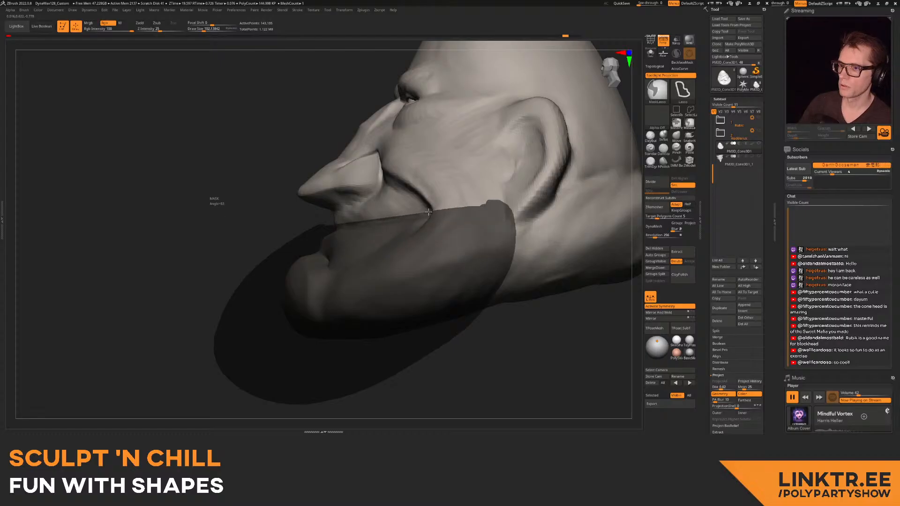
pyautogui.keyDown('ctrl'); pyautogui.moveTo(352, 225); pyautogui.dragTo(349, 226); pyautogui.keyUp('ctrl')
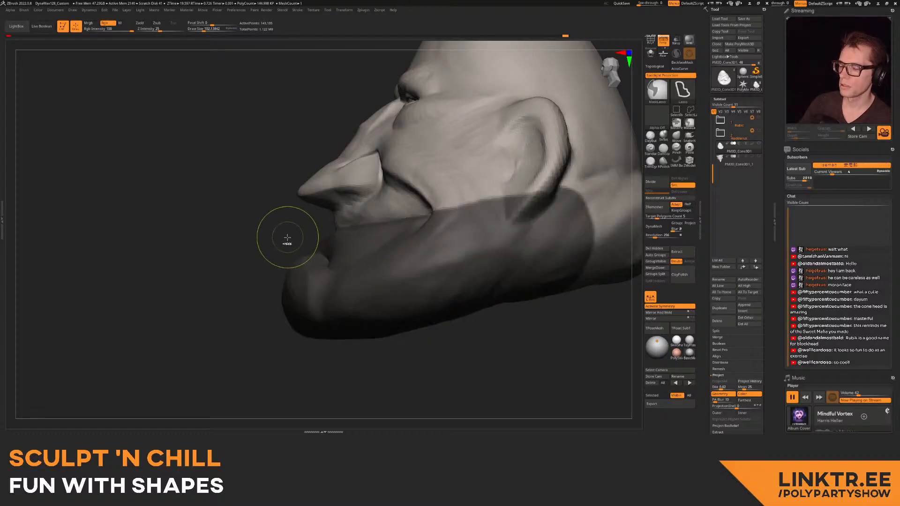
pyautogui.moveTo(284, 234)
pyautogui.keyDown('ctrl'); pyautogui.mouseDown()
pyautogui.moveTo(257, 256)
pyautogui.moveTo(262, 243)
pyautogui.mouseUp(); pyautogui.keyUp('ctrl')
pyautogui.keyDown('ctrl'); pyautogui.keyDown('shift'); pyautogui.click(312, 269); pyautogui.keyUp('shift'); pyautogui.keyUp('ctrl')
pyautogui.keyDown('ctrl'); pyautogui.click(254, 256); pyautogui.keyUp('ctrl')
pyautogui.keyDown('ctrl'); pyautogui.keyDown('shift'); pyautogui.click(255, 250); pyautogui.keyUp('shift'); pyautogui.keyUp('ctrl')
pyautogui.keyDown('ctrl'); pyautogui.click(252, 248); pyautogui.keyUp('ctrl')
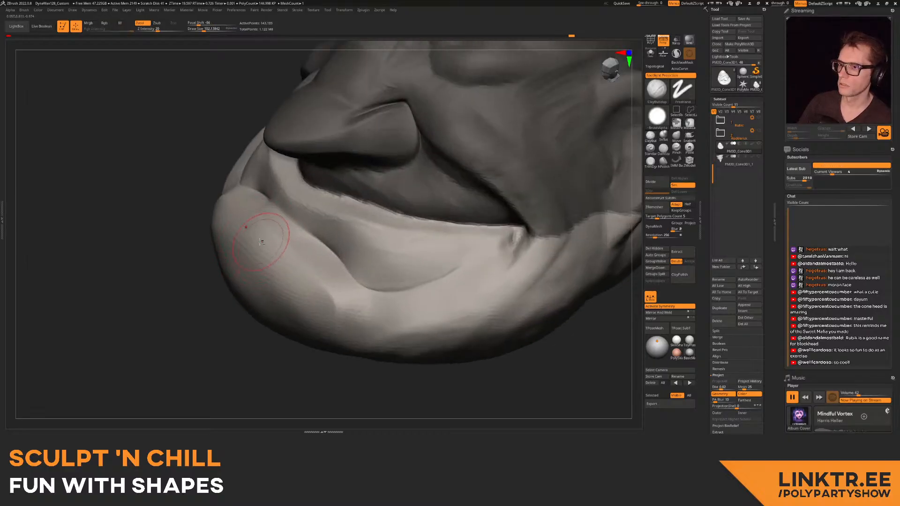
# - Puff up the lower lip along the mask edge with the Inflate brush and smooth its surface
pyautogui.click(663, 136)
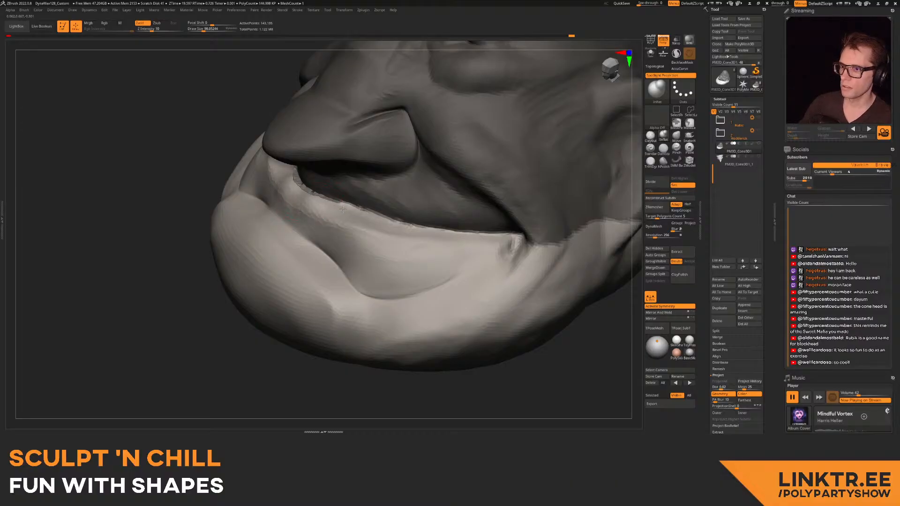
pyautogui.moveTo(365, 220); pyautogui.dragTo(372, 210, button='right')
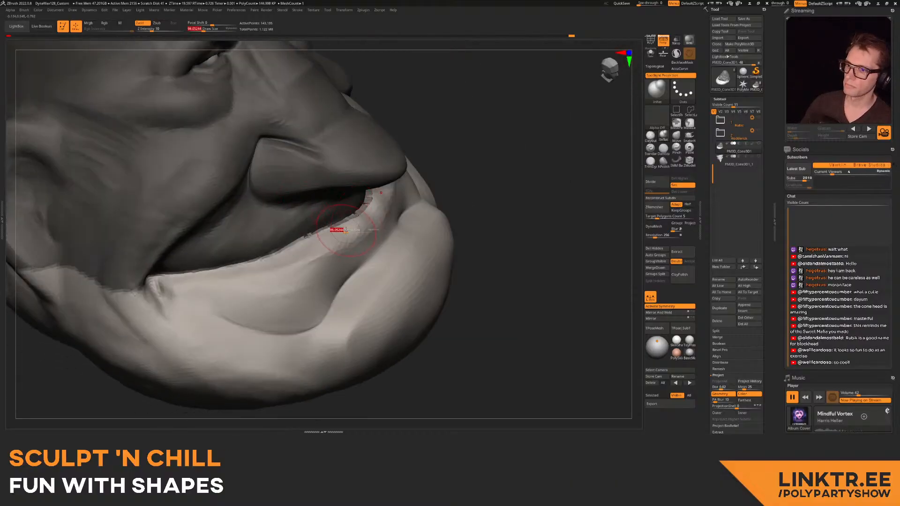
pyautogui.moveTo(372, 209)
pyautogui.mouseDown()
pyautogui.moveTo(306, 249)
pyautogui.moveTo(251, 260)
pyautogui.mouseUp()
pyautogui.moveTo(244, 261)
pyautogui.mouseDown(button='right')
pyautogui.moveTo(324, 211)
pyautogui.moveTo(333, 230)
pyautogui.mouseUp(button='right')
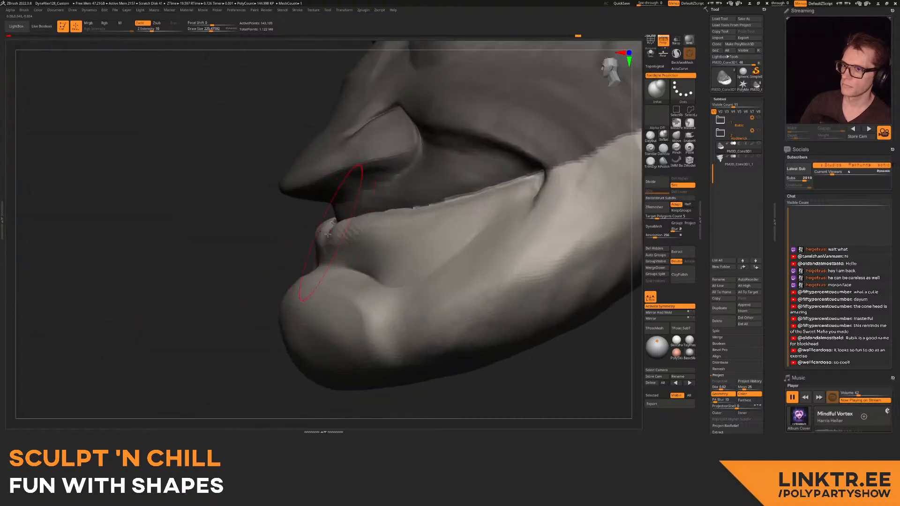
pyautogui.press('shift')
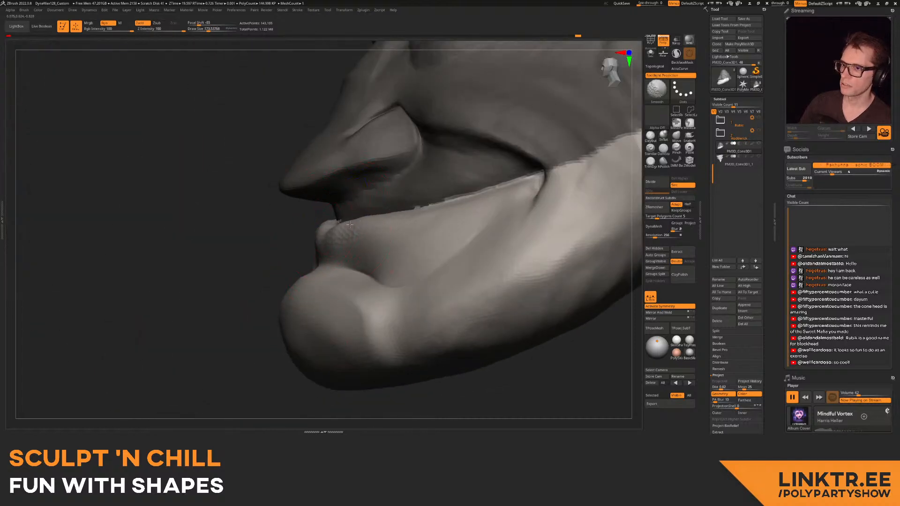
pyautogui.moveTo(441, 212); pyautogui.dragTo(397, 217, button='right')
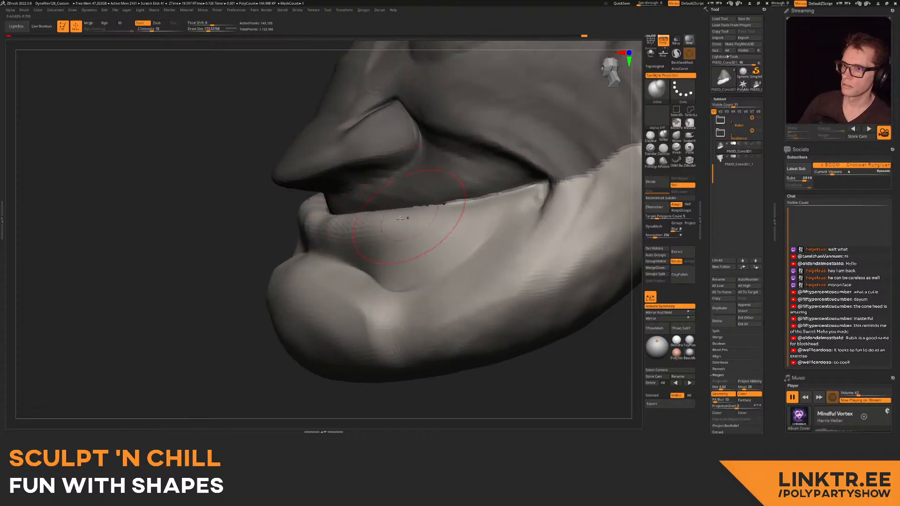
pyautogui.moveTo(372, 221)
pyautogui.mouseDown(button='right')
pyautogui.moveTo(347, 197)
pyautogui.moveTo(368, 231)
pyautogui.mouseUp(button='right')
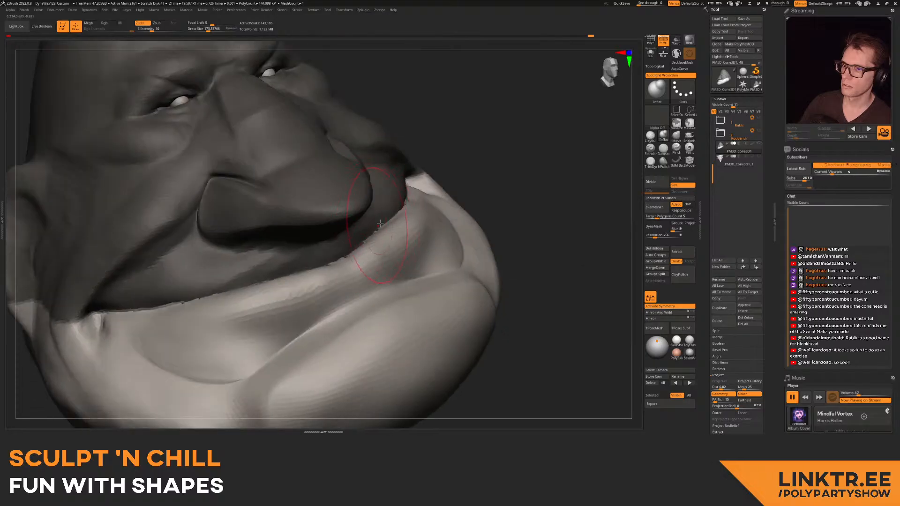
pyautogui.moveTo(255, 292); pyautogui.dragTo(388, 200, button='right')
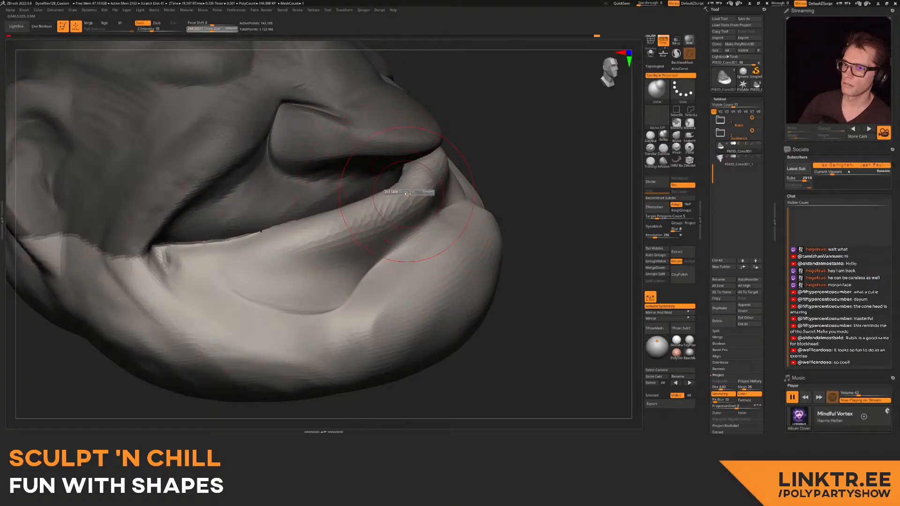
pyautogui.moveTo(422, 191); pyautogui.dragTo(359, 197, button='right')
# - Clear the mask and define the edge of the lower lip with DamStandard strokes toward the centre of the mouth
pyautogui.keyDown('ctrl'); pyautogui.moveTo(506, 169); pyautogui.dragTo(489, 187); pyautogui.keyUp('ctrl')
pyautogui.moveTo(419, 225)
pyautogui.mouseDown(button='right')
pyautogui.moveTo(406, 215)
pyautogui.moveTo(353, 228)
pyautogui.moveTo(375, 217)
pyautogui.mouseUp(button='right')
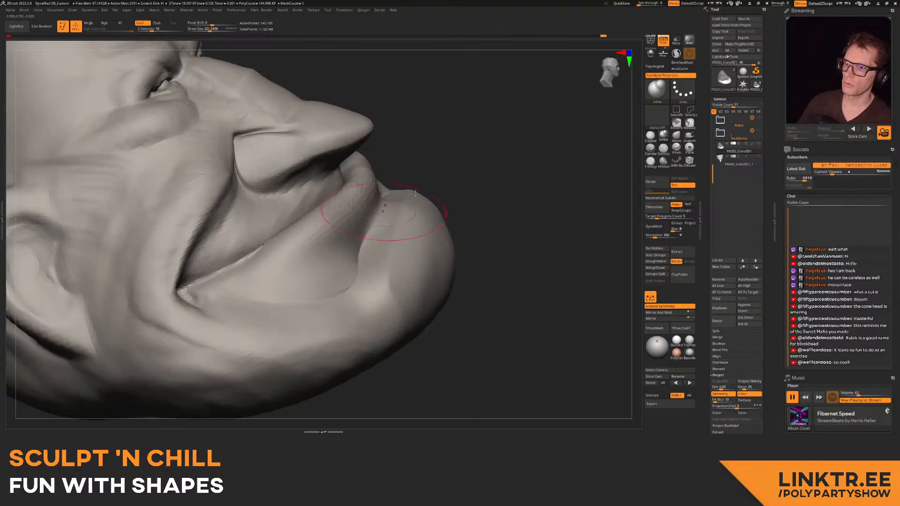
pyautogui.click(665, 150)
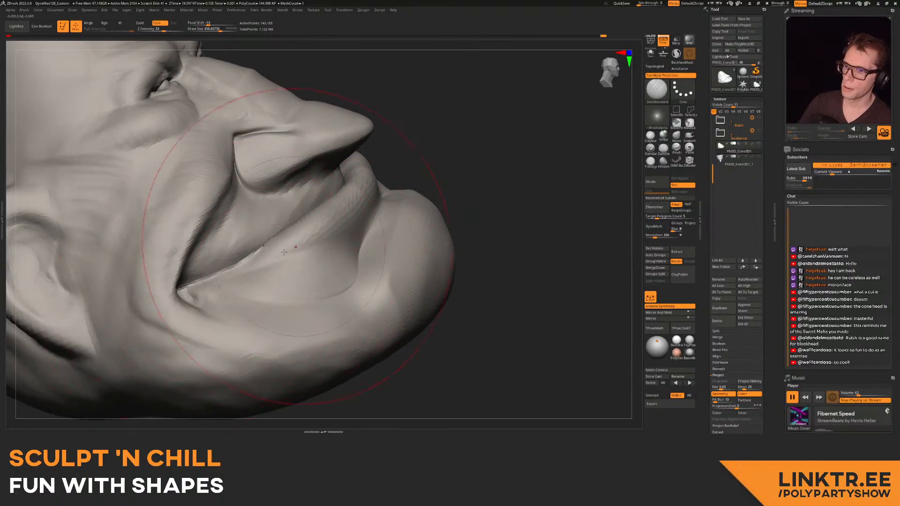
pyautogui.moveTo(312, 232)
pyautogui.keyDown('ctrl'); pyautogui.mouseDown(button='right')
pyautogui.moveTo(344, 221)
pyautogui.moveTo(253, 226)
pyautogui.moveTo(330, 230)
pyautogui.mouseUp(button='right'); pyautogui.keyUp('ctrl')
pyautogui.press('s')
pyautogui.moveTo(330, 229); pyautogui.dragTo(300, 229)
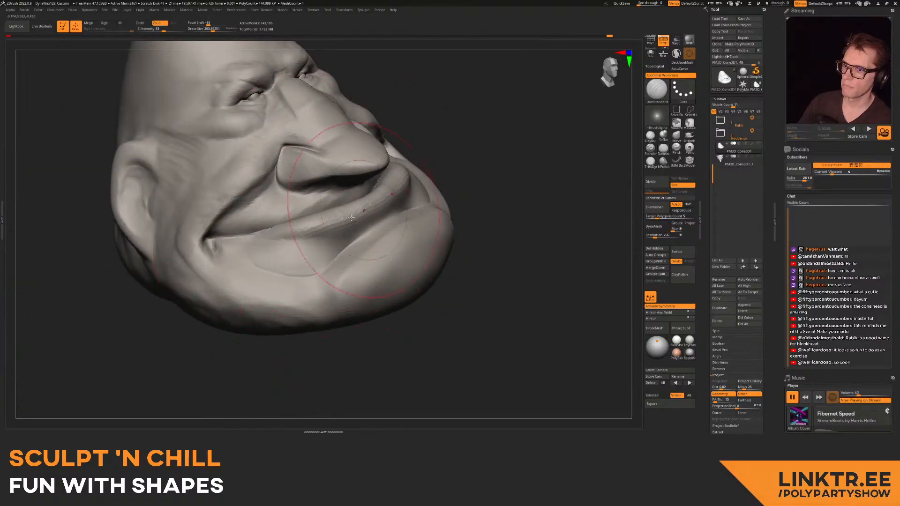
pyautogui.moveTo(369, 211)
pyautogui.mouseDown(button='right')
pyautogui.moveTo(286, 210)
pyautogui.moveTo(331, 238)
pyautogui.moveTo(403, 234)
pyautogui.mouseUp(button='right')
pyautogui.press('s')
pyautogui.moveTo(352, 232)
pyautogui.mouseDown()
pyautogui.moveTo(328, 232)
pyautogui.moveTo(402, 213)
pyautogui.mouseUp()
pyautogui.press('s')
# - Reshape the mouth corner and the adjoining cheek in side view with the Move brush
pyautogui.moveTo(311, 271)
pyautogui.mouseDown(button='right')
pyautogui.moveTo(358, 186)
pyautogui.moveTo(384, 206)
pyautogui.moveTo(299, 229)
pyautogui.mouseUp(button='right')
pyautogui.click(677, 136)
pyautogui.moveTo(275, 235); pyautogui.dragTo(278, 235)
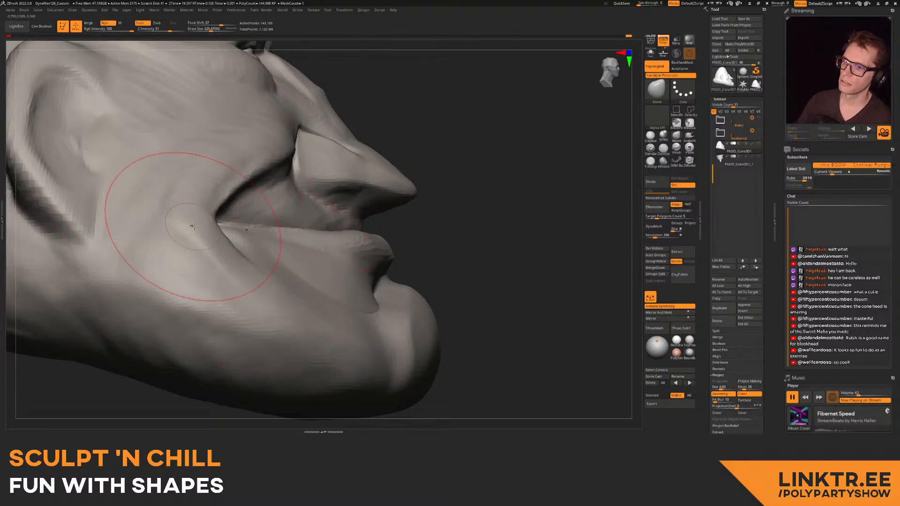
pyautogui.moveTo(291, 203)
pyautogui.mouseDown(button='right')
pyautogui.moveTo(328, 225)
pyautogui.moveTo(410, 222)
pyautogui.moveTo(328, 202)
pyautogui.moveTo(373, 224)
pyautogui.moveTo(357, 236)
pyautogui.moveTo(305, 221)
pyautogui.moveTo(342, 227)
pyautogui.moveTo(363, 244)
pyautogui.moveTo(382, 211)
pyautogui.moveTo(351, 241)
pyautogui.moveTo(341, 201)
pyautogui.moveTo(364, 245)
pyautogui.moveTo(338, 298)
pyautogui.moveTo(336, 206)
pyautogui.mouseUp(button='right')
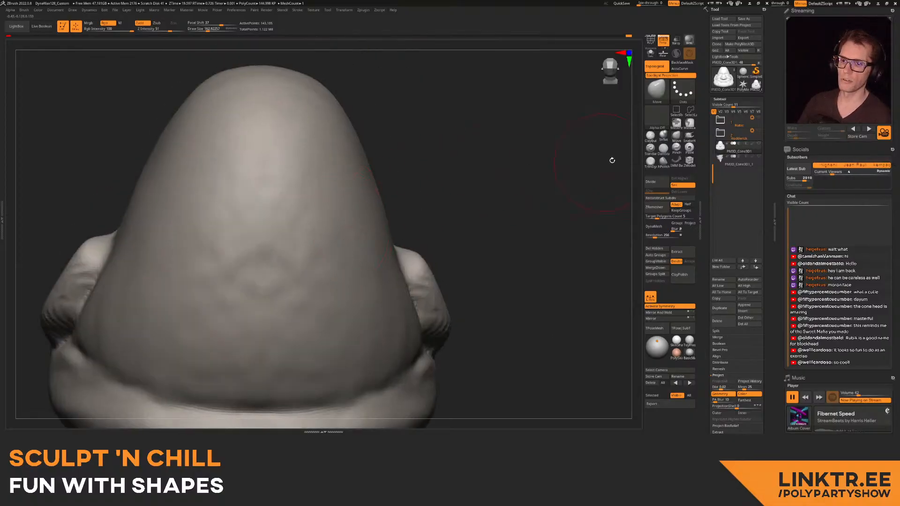
# - Try several DamStandard strokes on the back of the head and undo them
pyautogui.click(663, 149)
pyautogui.press('s')
pyautogui.moveTo(249, 242); pyautogui.dragTo(236, 242)
pyautogui.moveTo(260, 171); pyautogui.dragTo(244, 219)
pyautogui.hotkey('ctrl', 'z')
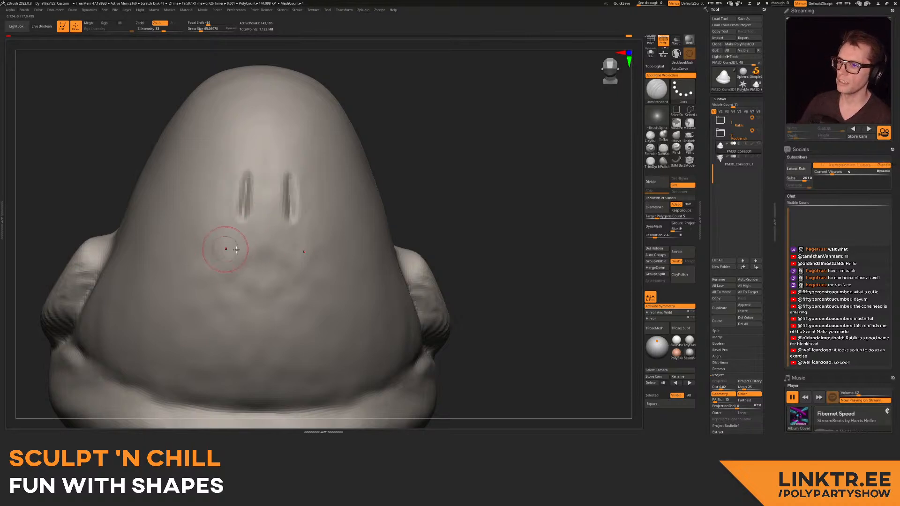
pyautogui.moveTo(208, 252); pyautogui.dragTo(273, 258)
pyautogui.hotkey('ctrl', 'z')
pyautogui.moveTo(236, 299)
pyautogui.mouseDown()
pyautogui.moveTo(236, 338)
pyautogui.moveTo(257, 374)
pyautogui.mouseUp()
pyautogui.moveTo(206, 326)
pyautogui.mouseDown()
pyautogui.moveTo(317, 350)
pyautogui.moveTo(260, 277)
pyautogui.mouseUp()
pyautogui.hotkey('ctrl', 'z')
pyautogui.hotkey('ctrl', 'z')
pyautogui.hotkey('ctrl', 'z')
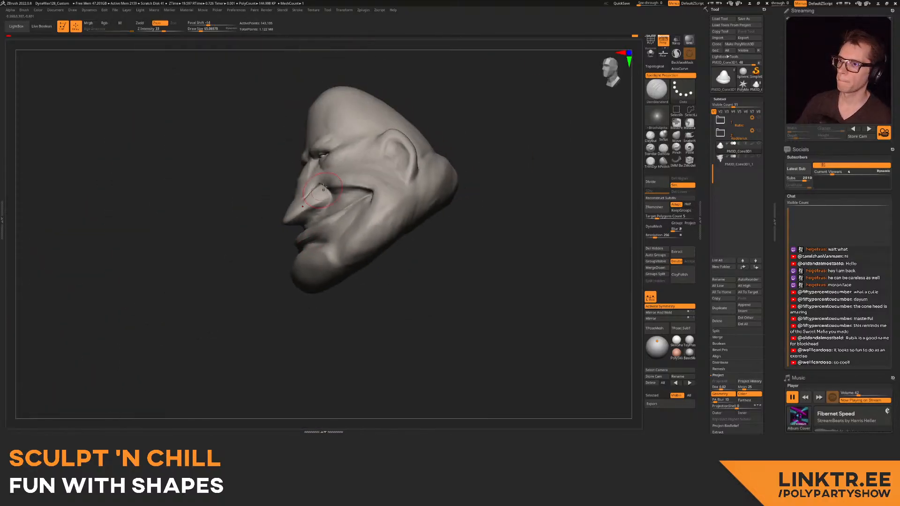
# - Build up the cheek fold below the mouth corner with ClayBuildup strokes and sharpen its crease with the DamStandard brush
pyautogui.moveTo(323, 189)
pyautogui.mouseDown(button='right')
pyautogui.moveTo(303, 294)
pyautogui.moveTo(287, 264)
pyautogui.moveTo(314, 261)
pyautogui.moveTo(309, 293)
pyautogui.mouseUp(button='right')
pyautogui.keyDown('ctrl'); pyautogui.moveTo(328, 258); pyautogui.dragTo(335, 276, button='right'); pyautogui.keyUp('ctrl')
pyautogui.moveTo(335, 277)
pyautogui.mouseDown(button='right')
pyautogui.moveTo(305, 263)
pyautogui.moveTo(330, 275)
pyautogui.moveTo(364, 240)
pyautogui.moveTo(357, 224)
pyautogui.moveTo(320, 238)
pyautogui.mouseUp(button='right')
pyautogui.click(650, 136)
pyautogui.press('s')
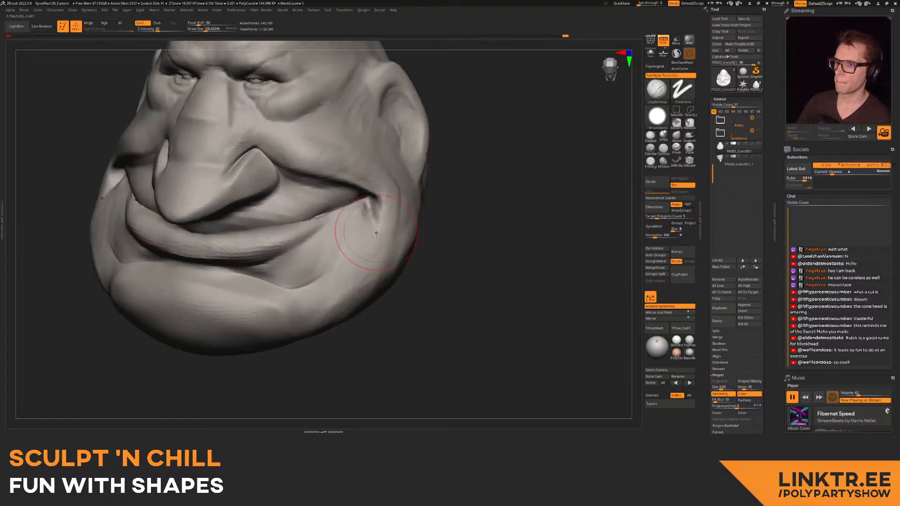
pyautogui.moveTo(347, 263); pyautogui.dragTo(371, 229)
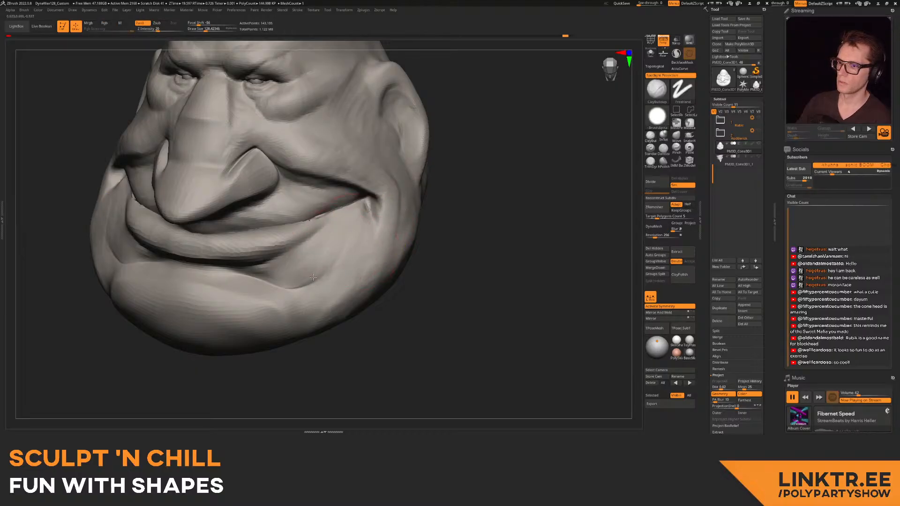
pyautogui.click(663, 148)
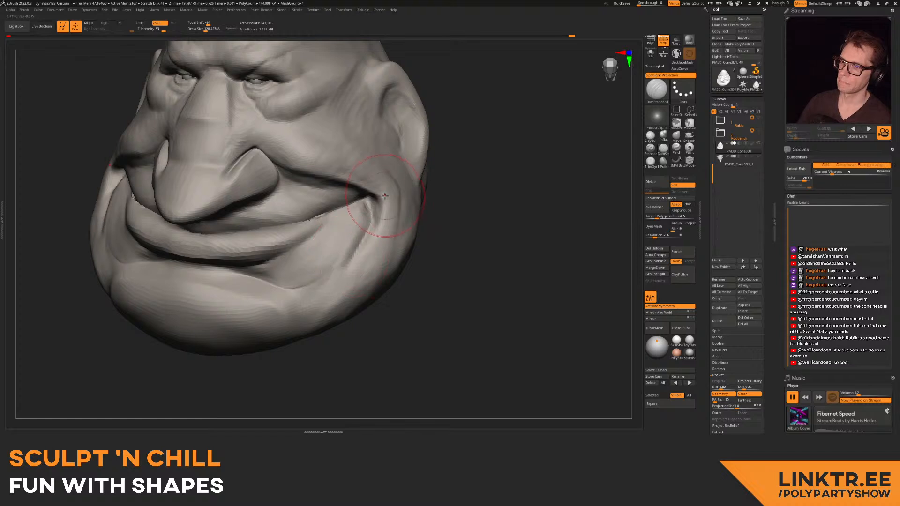
# - Fill out the area between the chin crease and the mouth corner with smaller ClayBuildup strokes
pyautogui.moveTo(340, 264)
pyautogui.mouseDown(button='right')
pyautogui.moveTo(309, 248)
pyautogui.moveTo(353, 230)
pyautogui.moveTo(341, 230)
pyautogui.mouseUp(button='right')
pyautogui.click(650, 136)
pyautogui.press('s')
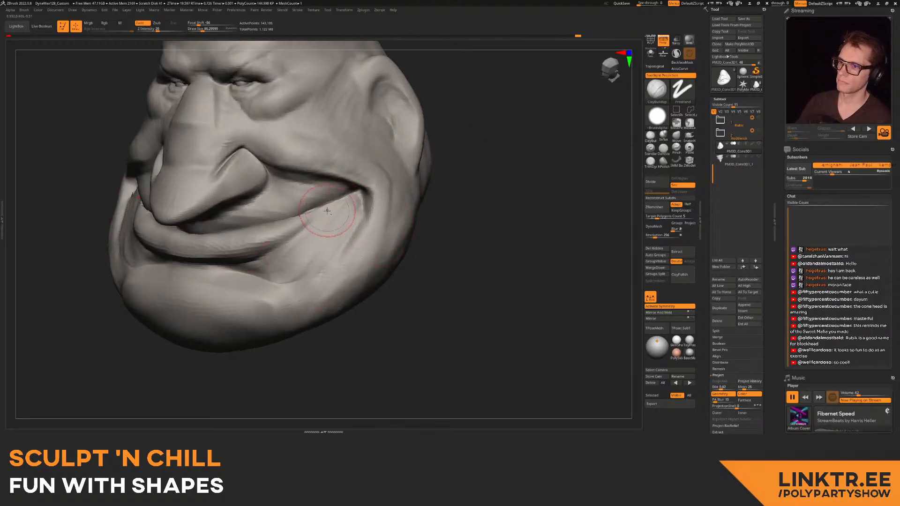
pyautogui.moveTo(279, 274); pyautogui.dragTo(317, 244)
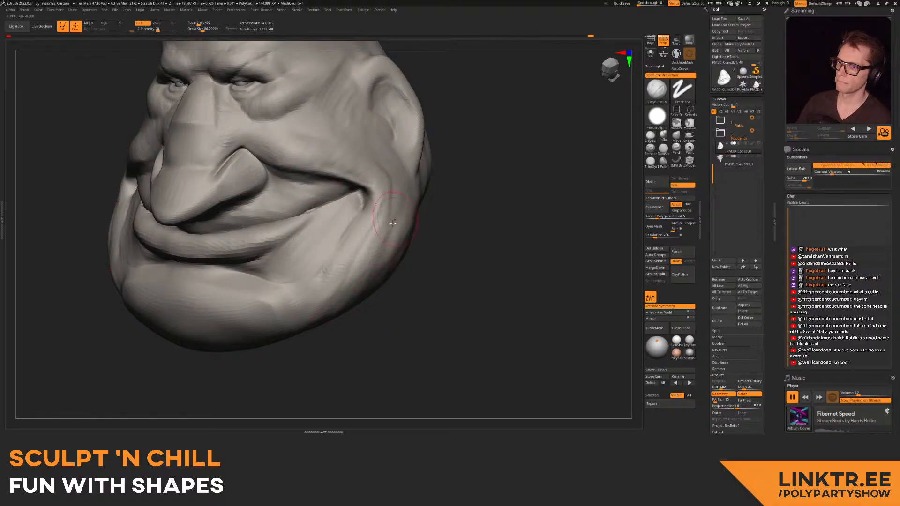
# - Try adjusting the shape of the lower face with an enlarged Move brush
pyautogui.moveTo(335, 270)
pyautogui.mouseDown(button='right')
pyautogui.moveTo(421, 262)
pyautogui.moveTo(314, 214)
pyautogui.moveTo(386, 227)
pyautogui.moveTo(347, 257)
pyautogui.moveTo(338, 211)
pyautogui.moveTo(328, 240)
pyautogui.moveTo(333, 253)
pyautogui.moveTo(352, 259)
pyautogui.moveTo(299, 258)
pyautogui.moveTo(394, 265)
pyautogui.mouseUp(button='right')
pyautogui.click(676, 136)
pyautogui.press(']')
pyautogui.moveTo(430, 240); pyautogui.dragTo(437, 238, button='right')
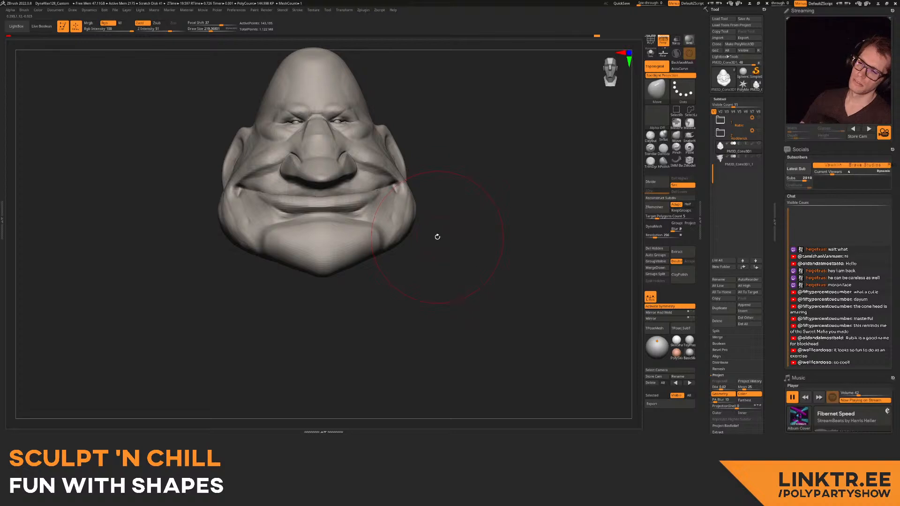
pyautogui.moveTo(321, 237); pyautogui.dragTo(309, 259, button='right')
pyautogui.moveTo(333, 205); pyautogui.dragTo(335, 250, button='right')
# - Carve the crease around the earlobe with a smaller DamStandard brush
pyautogui.click(661, 149)
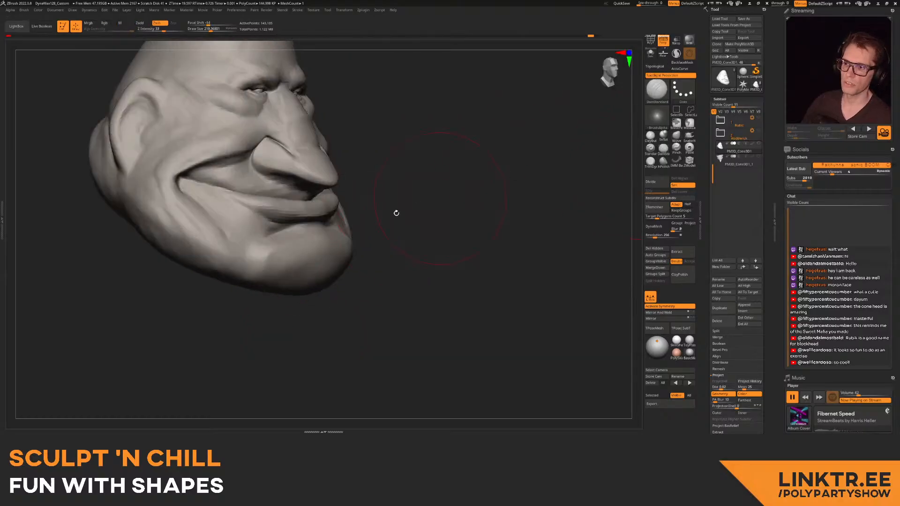
pyautogui.moveTo(440, 197); pyautogui.dragTo(398, 214, button='right')
pyautogui.moveTo(337, 309)
pyautogui.mouseDown(button='right')
pyautogui.moveTo(300, 307)
pyautogui.moveTo(377, 249)
pyautogui.moveTo(415, 263)
pyautogui.moveTo(412, 253)
pyautogui.moveTo(436, 272)
pyautogui.moveTo(411, 237)
pyautogui.moveTo(422, 300)
pyautogui.moveTo(380, 290)
pyautogui.moveTo(399, 282)
pyautogui.mouseUp(button='right')
pyautogui.press('[')
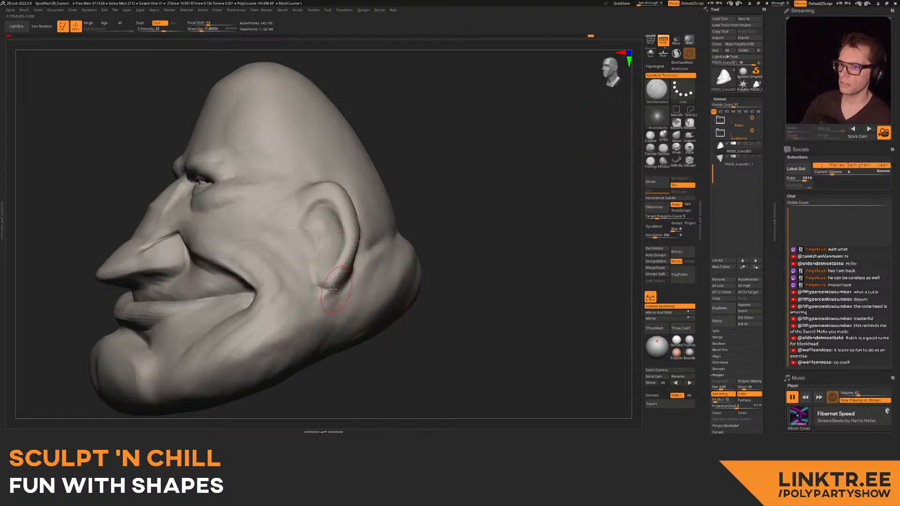
# - Deepen the creases behind and around the cone head's ear with a larger DamStandard brush
pyautogui.moveTo(353, 252)
pyautogui.mouseDown(button='right')
pyautogui.moveTo(311, 255)
pyautogui.moveTo(337, 263)
pyautogui.moveTo(320, 197)
pyautogui.moveTo(312, 225)
pyautogui.mouseUp(button='right')
pyautogui.moveTo(343, 178); pyautogui.dragTo(299, 212, button='right')
pyautogui.moveTo(361, 208); pyautogui.dragTo(343, 210, button='right')
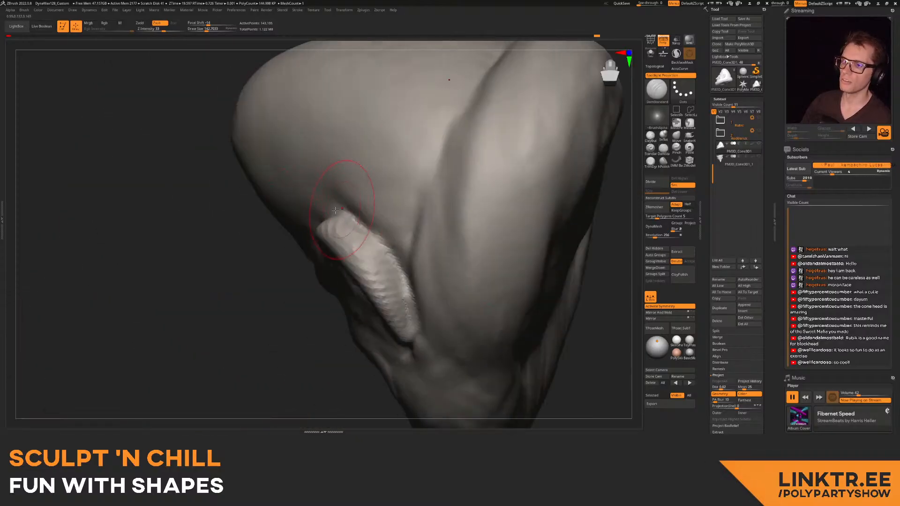
pyautogui.moveTo(389, 294)
pyautogui.keyDown('ctrl'); pyautogui.mouseDown(button='right')
pyautogui.moveTo(426, 212)
pyautogui.moveTo(387, 227)
pyautogui.moveTo(382, 272)
pyautogui.moveTo(365, 300)
pyautogui.mouseUp(button='right'); pyautogui.keyUp('ctrl')
pyautogui.moveTo(328, 267); pyautogui.dragTo(344, 262, button='right')
pyautogui.press('s')
pyautogui.moveTo(345, 263); pyautogui.dragTo(335, 262)
pyautogui.moveTo(336, 210); pyautogui.dragTo(344, 270)
pyautogui.moveTo(339, 227); pyautogui.dragTo(344, 196)
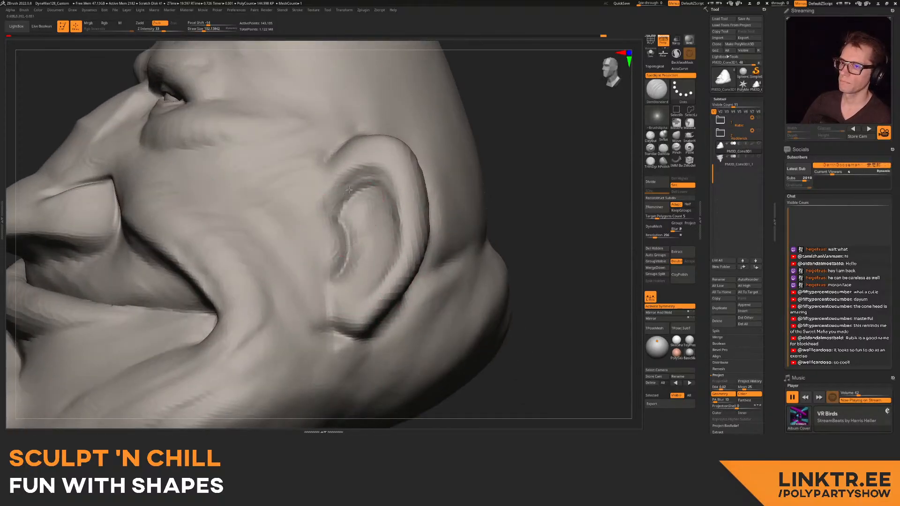
# - Examine the ear, face and overall silhouette of the cone head from several angles
pyautogui.keyDown('ctrl'); pyautogui.moveTo(342, 245); pyautogui.dragTo(312, 196, button='right'); pyautogui.keyUp('ctrl')
pyautogui.moveTo(312, 196)
pyautogui.mouseDown(button='right')
pyautogui.moveTo(345, 193)
pyautogui.moveTo(353, 207)
pyautogui.moveTo(335, 236)
pyautogui.moveTo(350, 225)
pyautogui.mouseUp(button='right')
pyautogui.moveTo(408, 202)
pyautogui.mouseDown(button='right')
pyautogui.moveTo(373, 202)
pyautogui.moveTo(371, 171)
pyautogui.moveTo(396, 184)
pyautogui.mouseUp(button='right')
pyautogui.keyDown('ctrl'); pyautogui.moveTo(397, 184); pyautogui.dragTo(358, 261, button='right'); pyautogui.keyUp('ctrl')
pyautogui.keyDown('ctrl'); pyautogui.moveTo(304, 103); pyautogui.dragTo(318, 140, button='right'); pyautogui.keyUp('ctrl')
pyautogui.keyDown('ctrl'); pyautogui.moveTo(337, 239); pyautogui.dragTo(346, 193, button='right'); pyautogui.keyUp('ctrl')
pyautogui.keyDown('ctrl'); pyautogui.moveTo(348, 328); pyautogui.dragTo(382, 215, button='right'); pyautogui.keyUp('ctrl')
pyautogui.keyDown('alt'); pyautogui.moveTo(359, 180); pyautogui.dragTo(366, 202, button='right'); pyautogui.keyUp('alt')
pyautogui.keyDown('alt'); pyautogui.moveTo(386, 144); pyautogui.dragTo(370, 187, button='right'); pyautogui.keyUp('alt')
pyautogui.moveTo(328, 200); pyautogui.dragTo(398, 188, button='right')
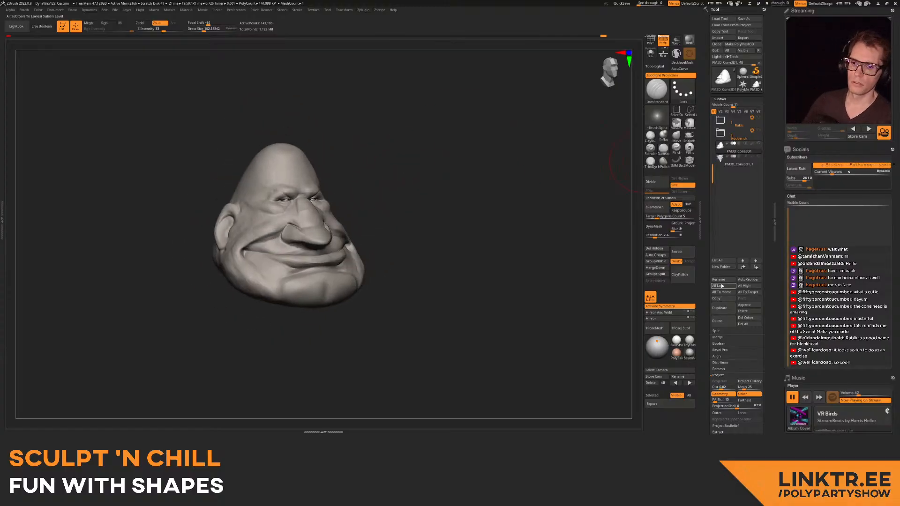
# - Put the cone head subtool into a new folder named Cone_A and collapse that folder
pyautogui.click(722, 268)
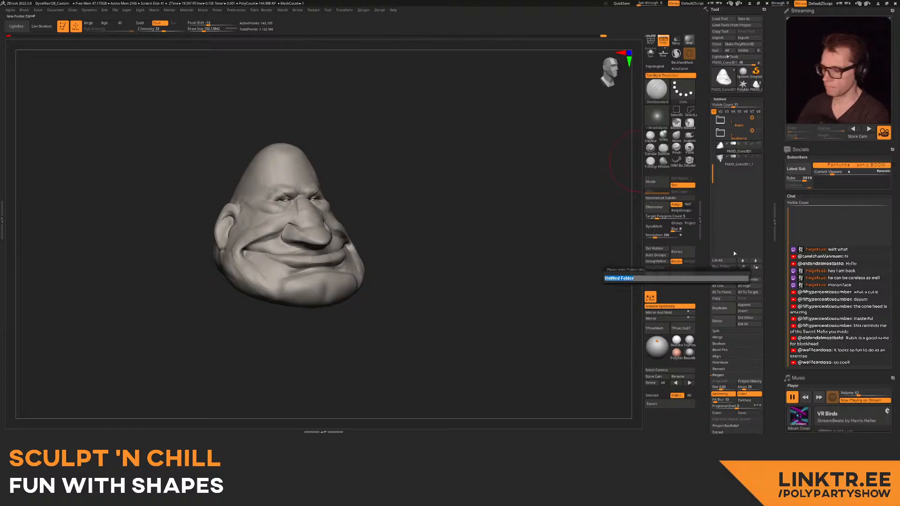
pyautogui.press('shift')
pyautogui.write('Coc')
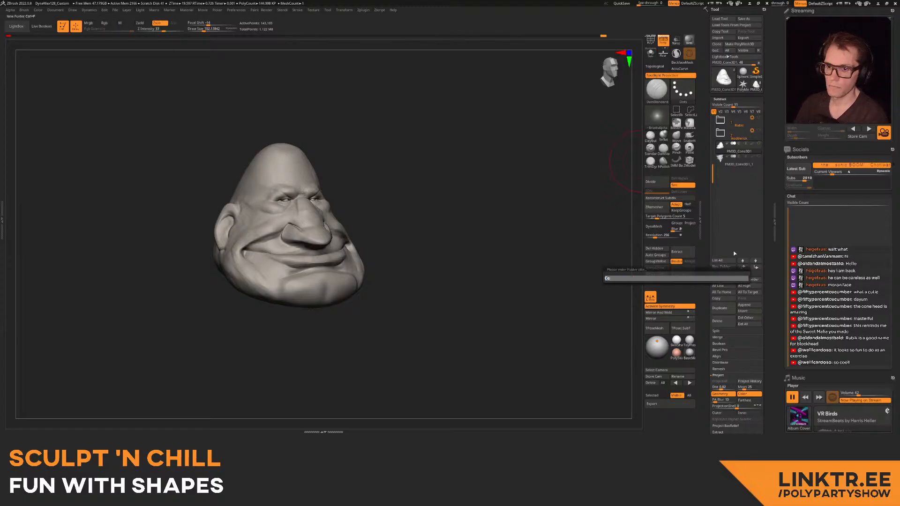
pyautogui.press('Return')
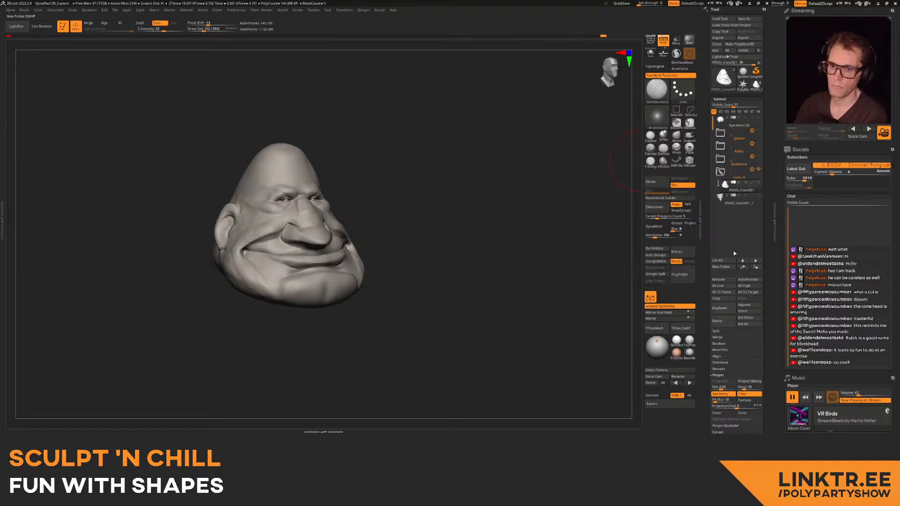
pyautogui.click(718, 174)
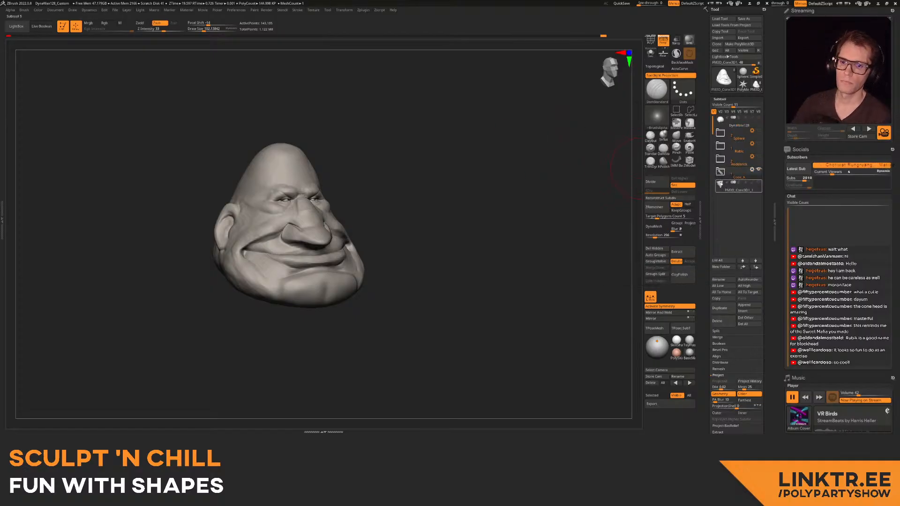
# - Select the inverted cone head subtool and begin softening the rim of its flat top with ClayBuildup strokes
pyautogui.click(719, 190)
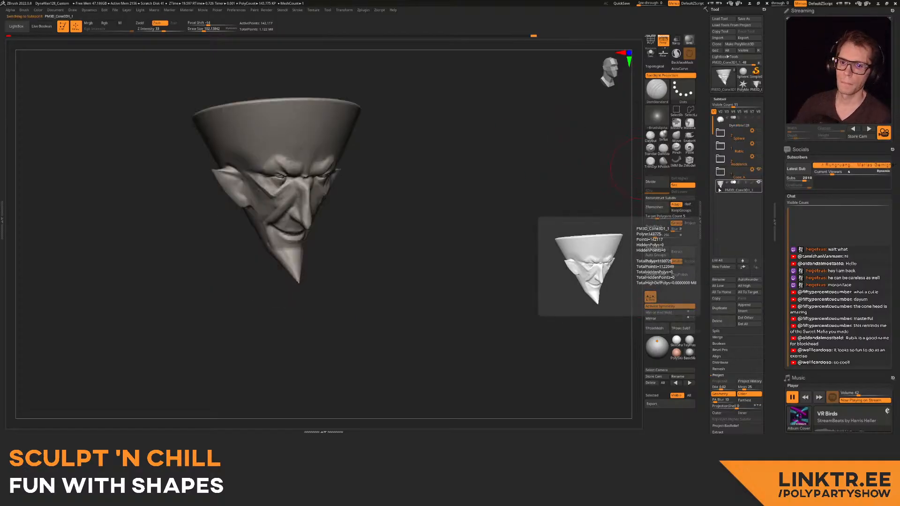
pyautogui.moveTo(468, 181); pyautogui.dragTo(436, 207, button='right')
pyautogui.keyDown('ctrl'); pyautogui.moveTo(362, 207); pyautogui.dragTo(362, 176, button='right'); pyautogui.keyUp('ctrl')
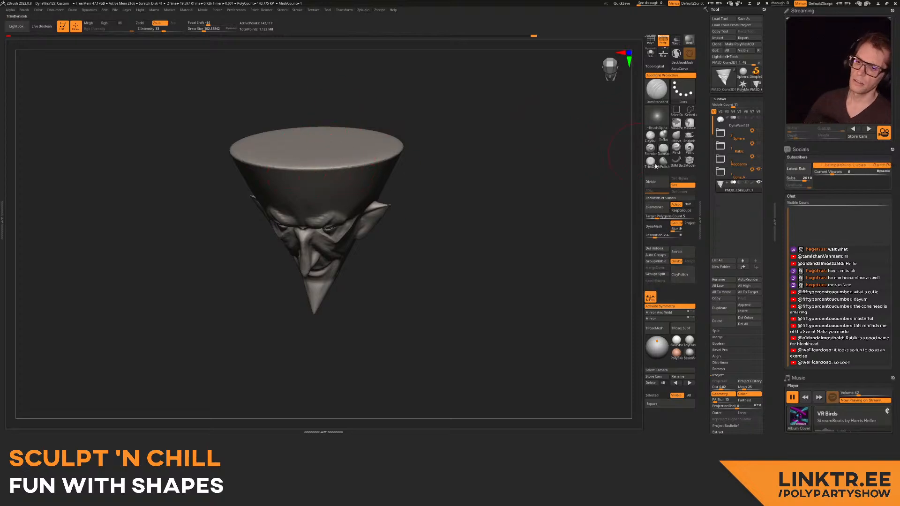
pyautogui.click(650, 136)
pyautogui.keyDown('ctrl'); pyautogui.moveTo(331, 146); pyautogui.dragTo(325, 179, button='right'); pyautogui.keyUp('ctrl')
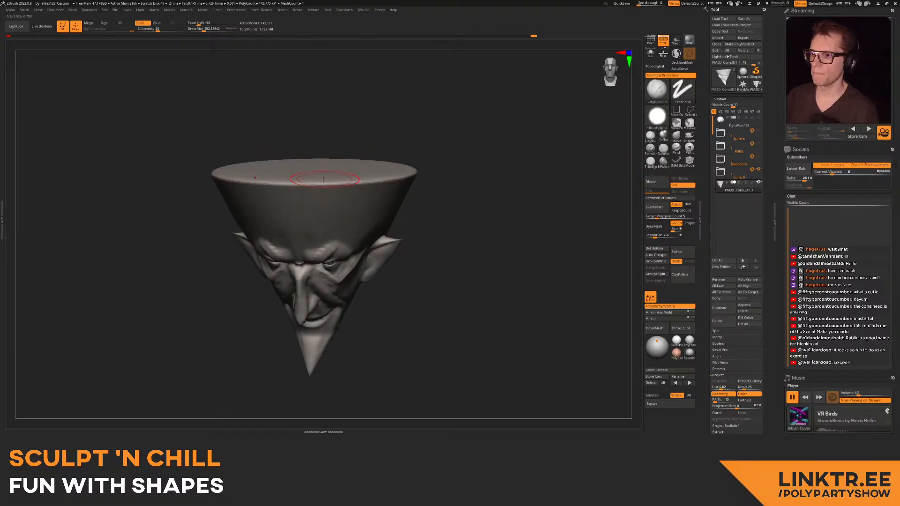
pyautogui.press('s')
pyautogui.moveTo(300, 192)
pyautogui.mouseDown()
pyautogui.moveTo(351, 182)
pyautogui.moveTo(265, 186)
pyautogui.moveTo(365, 191)
pyautogui.moveTo(398, 183)
pyautogui.mouseUp()
pyautogui.press('s')
pyautogui.moveTo(432, 175); pyautogui.dragTo(400, 174, button='right')
pyautogui.moveTo(346, 197); pyautogui.dragTo(407, 176)
# - Continue the ClayBuildup strokes around the top rim to round the edge above the forehead and sides
pyautogui.moveTo(438, 171); pyautogui.dragTo(412, 167, button='right')
pyautogui.moveTo(329, 206)
pyautogui.mouseDown()
pyautogui.moveTo(435, 147)
pyautogui.moveTo(429, 140)
pyautogui.mouseUp()
pyautogui.moveTo(430, 140); pyautogui.dragTo(408, 149, button='right')
pyautogui.moveTo(358, 196); pyautogui.dragTo(424, 157)
pyautogui.moveTo(434, 149); pyautogui.dragTo(441, 148, button='right')
pyautogui.moveTo(339, 188)
pyautogui.mouseDown(button='right')
pyautogui.moveTo(248, 192)
pyautogui.moveTo(293, 201)
pyautogui.mouseUp(button='right')
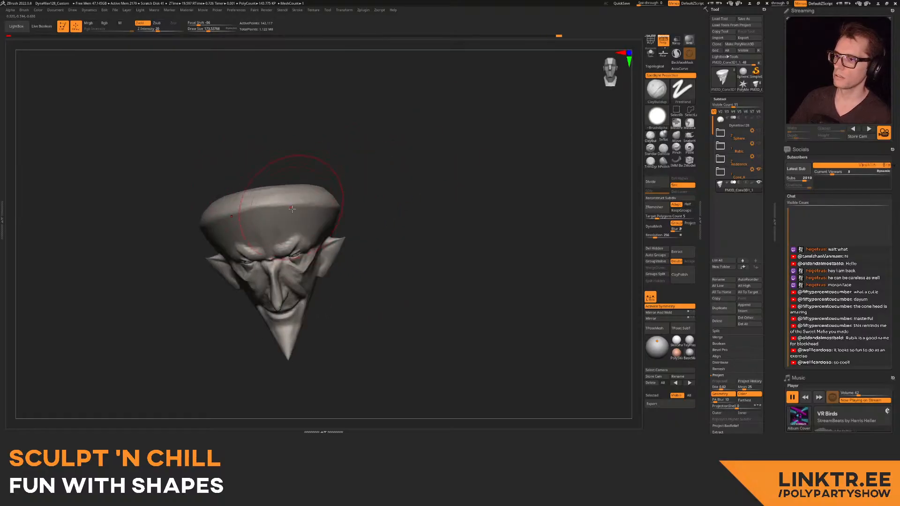
pyautogui.moveTo(296, 203); pyautogui.dragTo(332, 203)
# - Shape the lower back of the skull and the area behind the ear with a larger ClayBuildup brush
pyautogui.moveTo(343, 205); pyautogui.dragTo(323, 187, button='right')
pyautogui.press(']')
pyautogui.moveTo(307, 239); pyautogui.dragTo(318, 201)
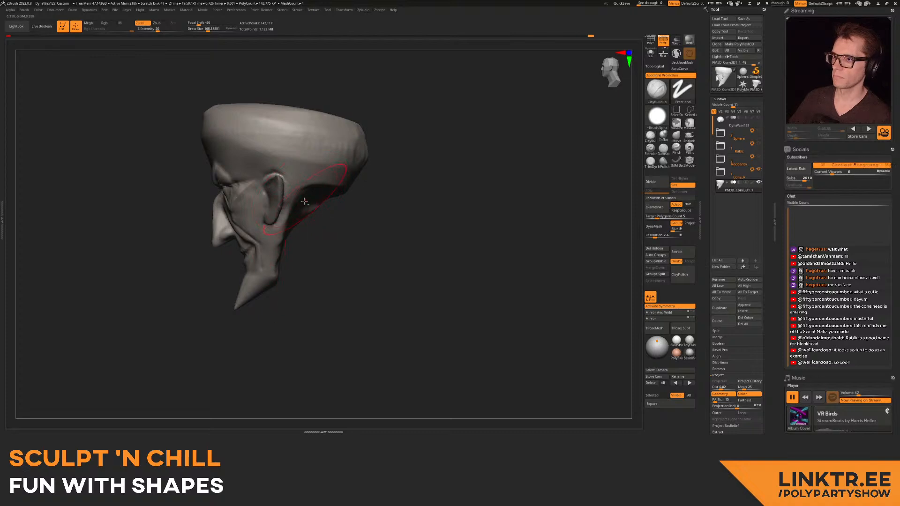
pyautogui.moveTo(309, 214)
pyautogui.mouseDown()
pyautogui.moveTo(305, 230)
pyautogui.moveTo(312, 181)
pyautogui.moveTo(369, 217)
pyautogui.moveTo(362, 220)
pyautogui.mouseUp()
pyautogui.moveTo(288, 172)
pyautogui.mouseDown()
pyautogui.moveTo(345, 214)
pyautogui.moveTo(370, 197)
pyautogui.mouseUp()
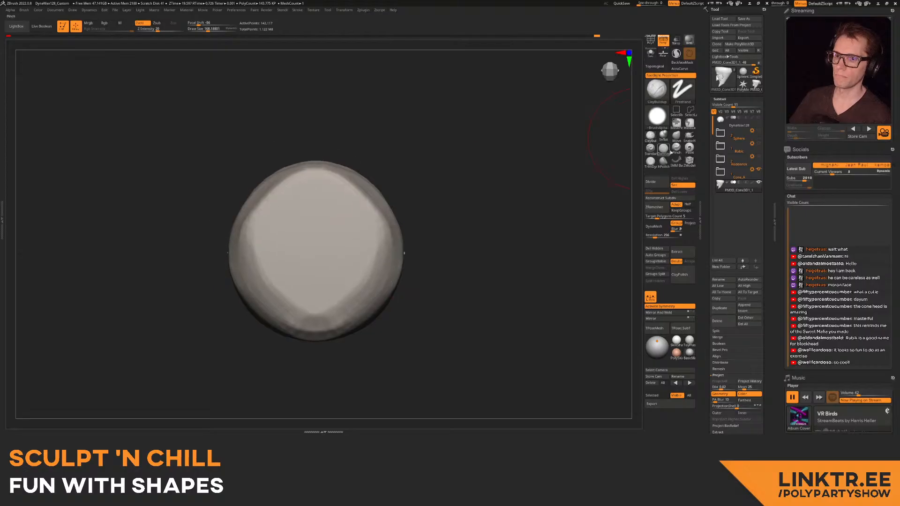
# - Reshape the skull's outline as seen from above with the Move brush
pyautogui.press('b')
pyautogui.press('m')
pyautogui.press('v')
pyautogui.moveTo(262, 188); pyautogui.dragTo(245, 179)
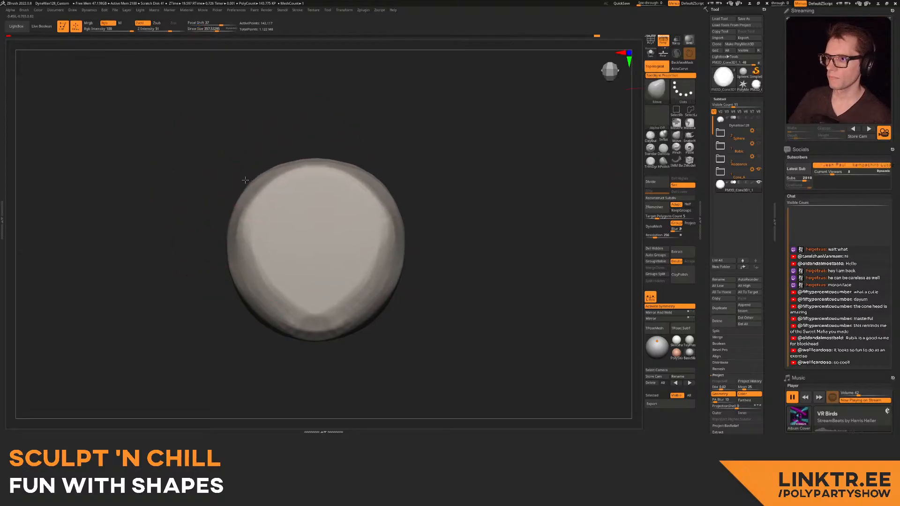
pyautogui.press('[')
pyautogui.press('[')
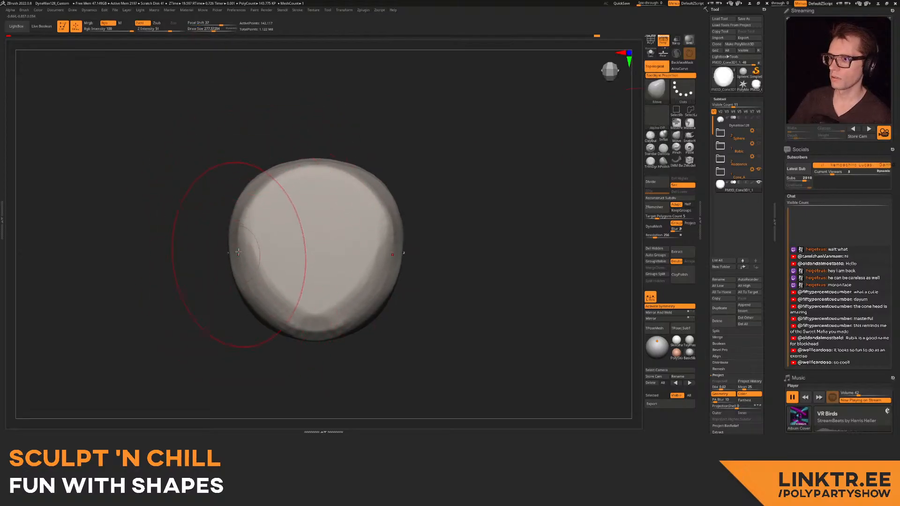
pyautogui.moveTo(241, 261)
pyautogui.mouseDown()
pyautogui.moveTo(275, 243)
pyautogui.moveTo(283, 200)
pyautogui.moveTo(314, 204)
pyautogui.moveTo(256, 226)
pyautogui.mouseUp()
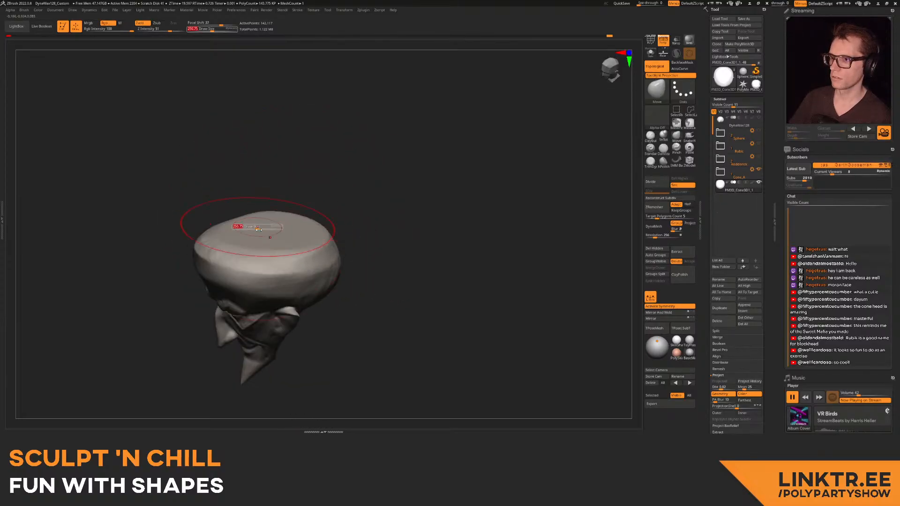
# - Pull the flat top of the head upward into a dome with the Move brush
pyautogui.press(']')
pyautogui.press(']')
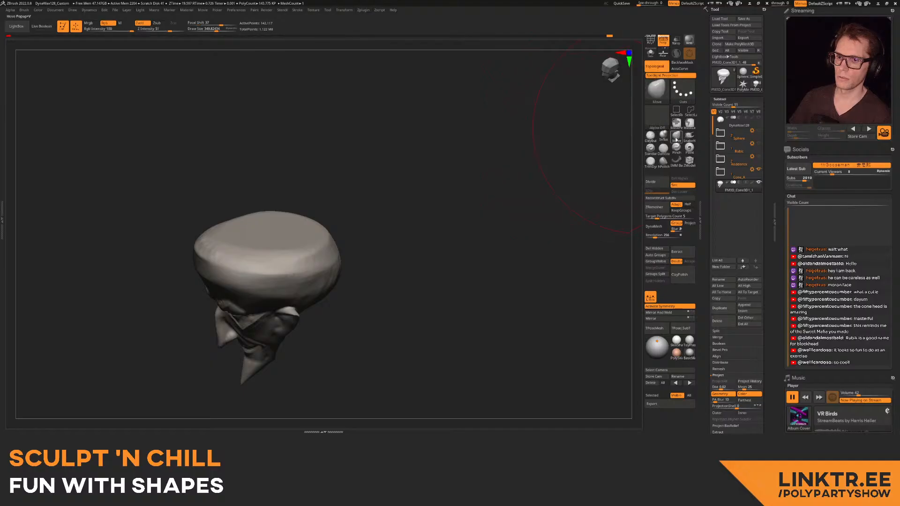
pyautogui.press('[')
pyautogui.press('[')
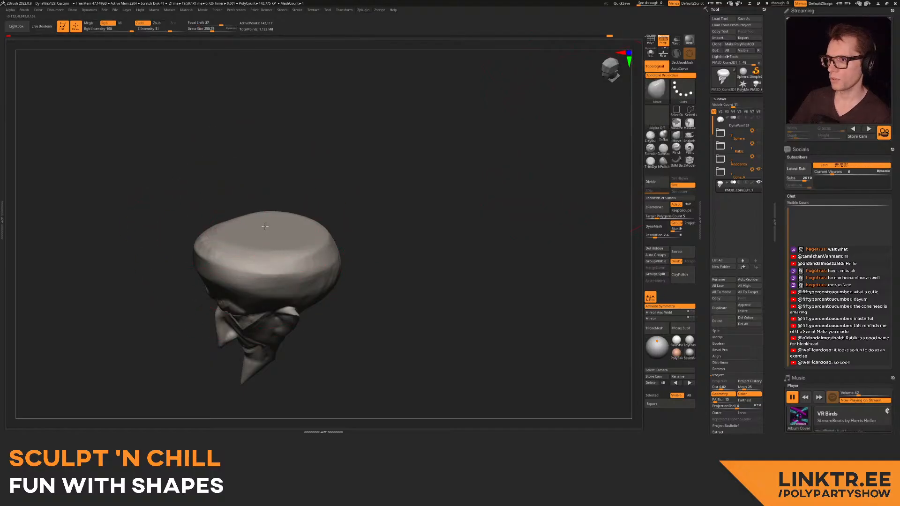
pyautogui.moveTo(323, 221)
pyautogui.mouseDown()
pyautogui.moveTo(305, 192)
pyautogui.moveTo(317, 208)
pyautogui.moveTo(267, 216)
pyautogui.mouseUp()
pyautogui.press('s')
pyautogui.moveTo(315, 227); pyautogui.dragTo(307, 218)
pyautogui.moveTo(356, 201); pyautogui.dragTo(342, 208)
pyautogui.press('s')
pyautogui.moveTo(311, 227); pyautogui.dragTo(317, 227)
pyautogui.moveTo(290, 224); pyautogui.dragTo(302, 214)
# - Raise and even out the crown's side profile with the Move brush at adjusted sizes
pyautogui.moveTo(301, 215)
pyautogui.mouseDown(button='right')
pyautogui.moveTo(324, 244)
pyautogui.moveTo(368, 211)
pyautogui.mouseUp(button='right')
pyautogui.press('s')
pyautogui.click(371, 208)
pyautogui.moveTo(371, 208); pyautogui.dragTo(366, 208)
pyautogui.moveTo(368, 204); pyautogui.dragTo(375, 191)
pyautogui.moveTo(381, 187)
pyautogui.mouseDown(button='right')
pyautogui.moveTo(352, 178)
pyautogui.moveTo(315, 224)
pyautogui.moveTo(285, 218)
pyautogui.mouseUp(button='right')
pyautogui.press('s')
pyautogui.moveTo(285, 218); pyautogui.dragTo(282, 217)
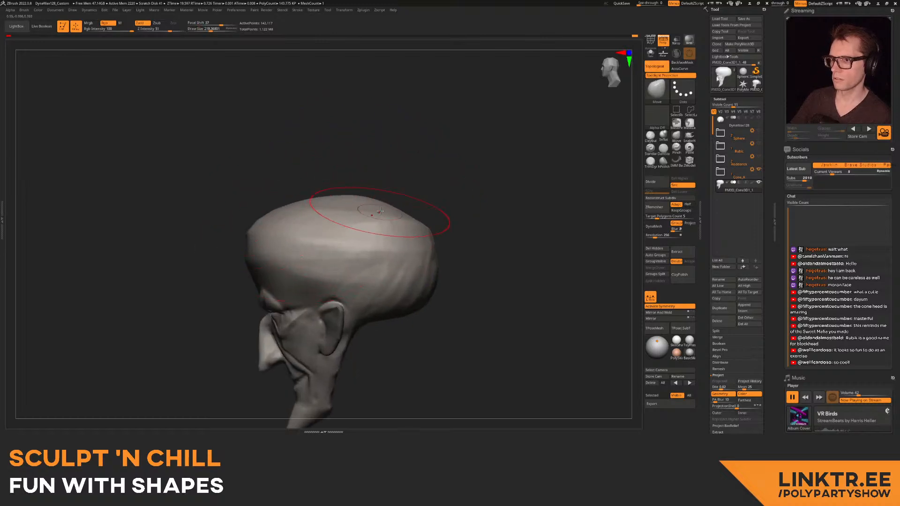
# - Fill and smooth the surface of the domed crown with the ClayBuildup brush
pyautogui.click(651, 136)
pyautogui.keyDown('ctrl'); pyautogui.moveTo(356, 206); pyautogui.dragTo(300, 187, button='right'); pyautogui.keyUp('ctrl')
pyautogui.moveTo(300, 188); pyautogui.dragTo(329, 229, button='right')
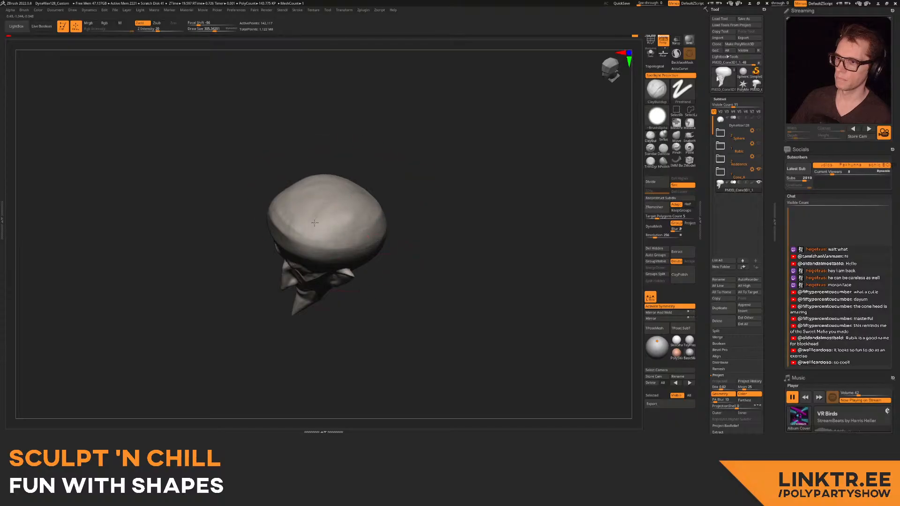
pyautogui.moveTo(309, 192)
pyautogui.mouseDown(button='right')
pyautogui.moveTo(337, 227)
pyautogui.moveTo(336, 208)
pyautogui.mouseUp(button='right')
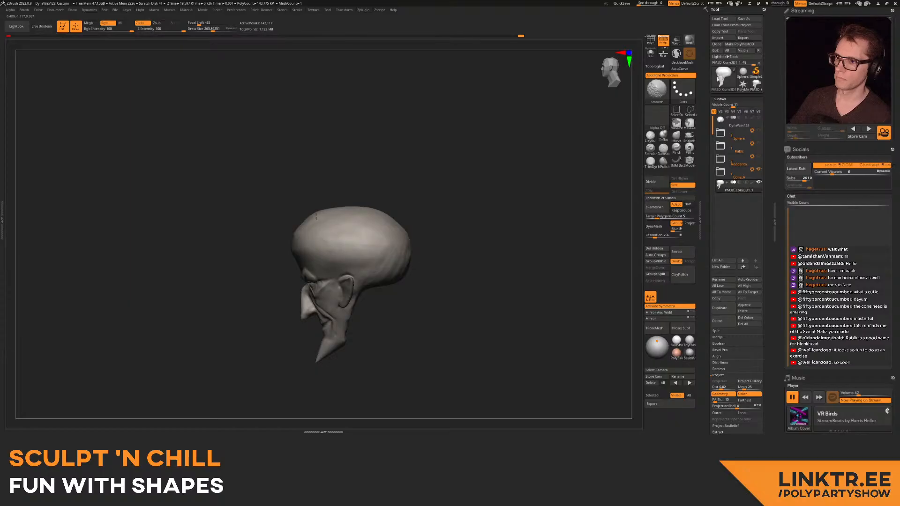
# - Adjust the back of the skull and the upper forehead in side profile with a large Move brush
pyautogui.click(674, 139)
pyautogui.press('s')
pyautogui.click(399, 227)
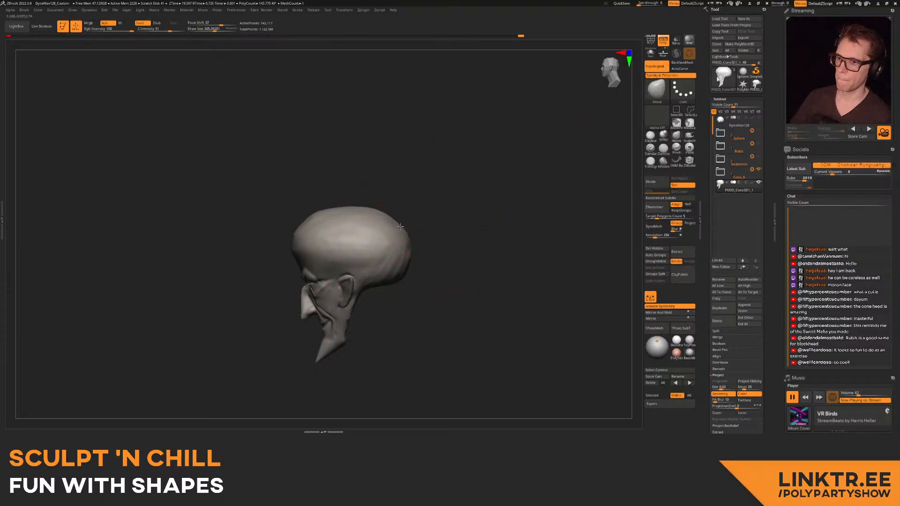
pyautogui.moveTo(399, 226); pyautogui.dragTo(403, 220)
pyautogui.moveTo(319, 213); pyautogui.dragTo(313, 219)
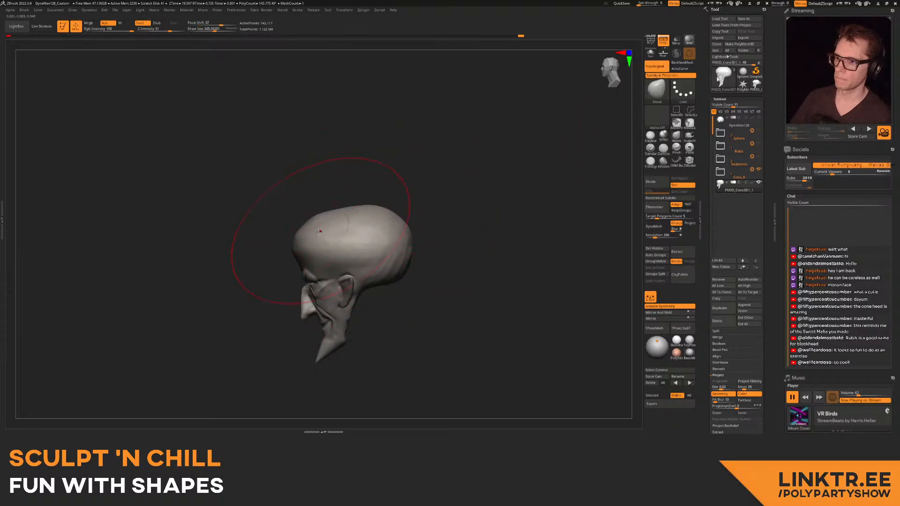
pyautogui.moveTo(321, 227); pyautogui.dragTo(359, 141, button='right')
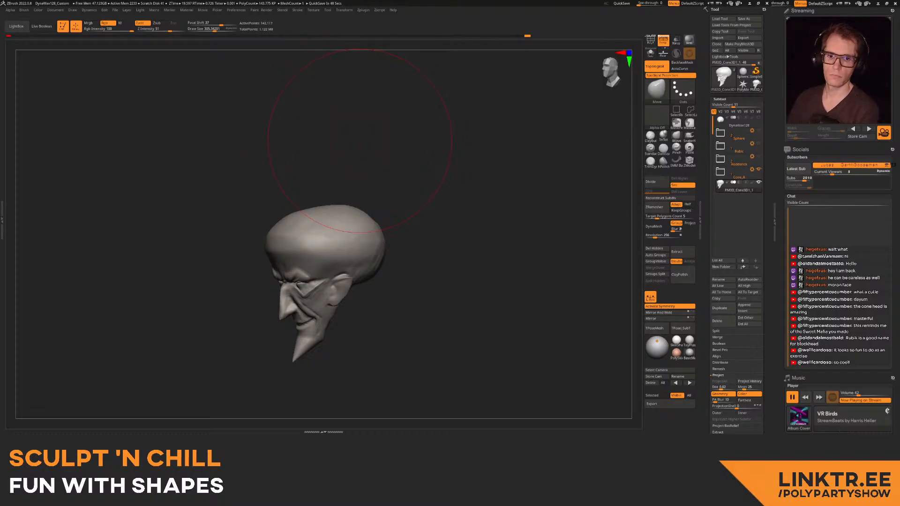
# - Carve a groove along the temple above the eye with subtractive ClayBuildup strokes
pyautogui.moveTo(406, 238); pyautogui.dragTo(310, 178, button='right')
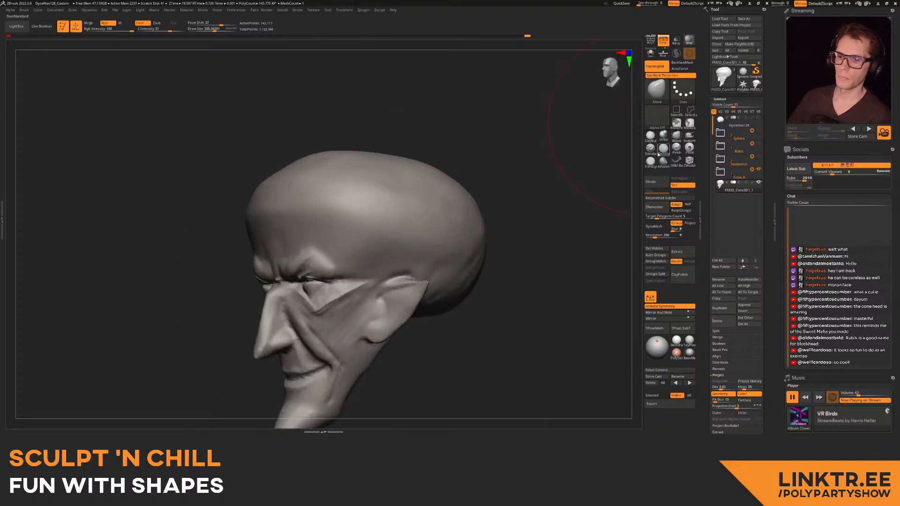
pyautogui.click(650, 136)
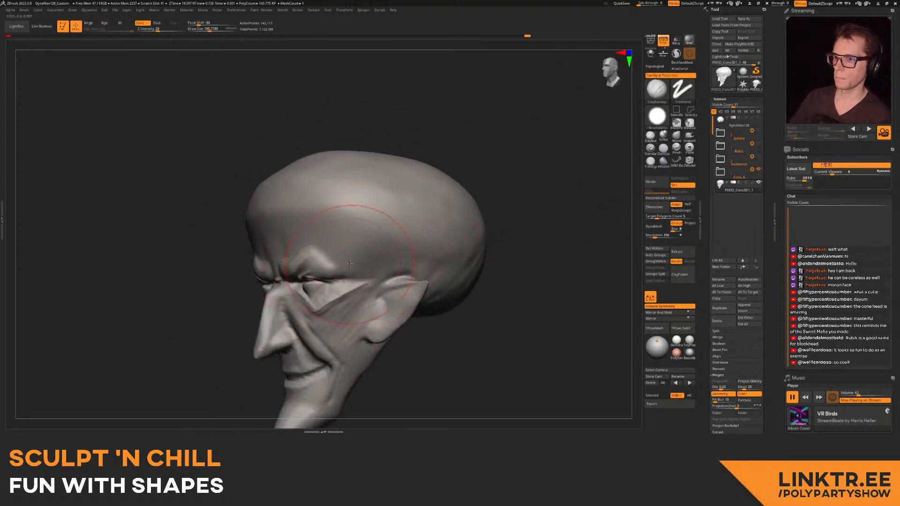
pyautogui.moveTo(372, 209)
pyautogui.keyDown('alt'); pyautogui.mouseDown()
pyautogui.moveTo(391, 199)
pyautogui.moveTo(414, 210)
pyautogui.moveTo(380, 220)
pyautogui.moveTo(393, 227)
pyautogui.moveTo(377, 232)
pyautogui.moveTo(403, 220)
pyautogui.moveTo(429, 245)
pyautogui.mouseUp(); pyautogui.keyUp('alt')
pyautogui.moveTo(291, 225)
pyautogui.mouseDown(button='right')
pyautogui.moveTo(357, 268)
pyautogui.moveTo(311, 187)
pyautogui.moveTo(339, 241)
pyautogui.moveTo(300, 276)
pyautogui.moveTo(308, 239)
pyautogui.moveTo(300, 276)
pyautogui.moveTo(263, 272)
pyautogui.moveTo(278, 204)
pyautogui.moveTo(261, 263)
pyautogui.mouseUp(button='right')
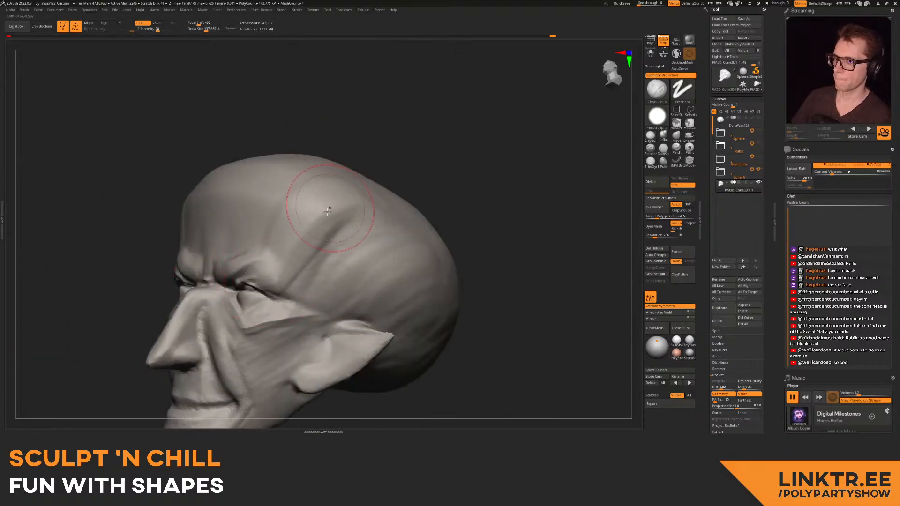
# - Smooth and round the top of the skull with an enlarged ClayBuildup brush
pyautogui.moveTo(346, 294)
pyautogui.mouseDown(button='right')
pyautogui.moveTo(278, 230)
pyautogui.moveTo(170, 235)
pyautogui.moveTo(245, 209)
pyautogui.moveTo(273, 182)
pyautogui.moveTo(275, 197)
pyautogui.mouseUp(button='right')
pyautogui.press('shift')
pyautogui.press('s')
pyautogui.moveTo(276, 196); pyautogui.dragTo(284, 183)
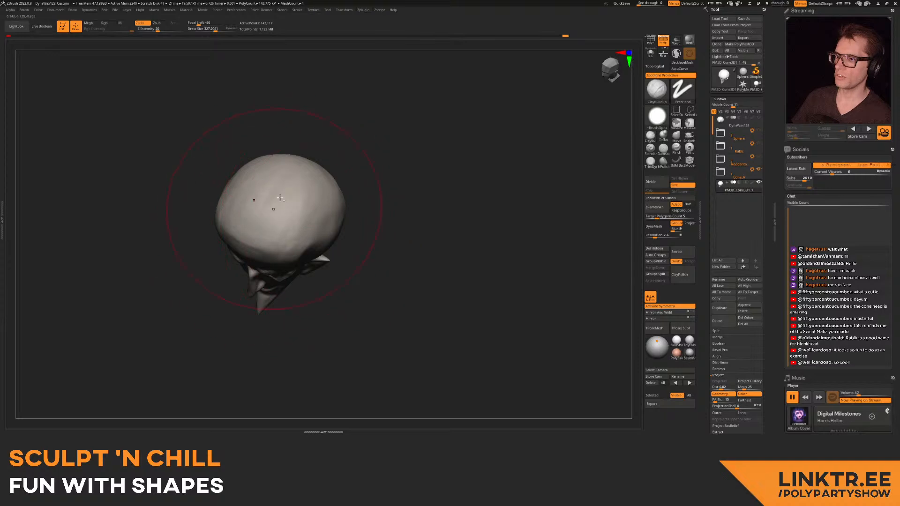
pyautogui.moveTo(314, 250)
pyautogui.mouseDown(button='right')
pyautogui.moveTo(297, 237)
pyautogui.moveTo(319, 214)
pyautogui.moveTo(322, 230)
pyautogui.mouseUp(button='right')
pyautogui.moveTo(322, 230); pyautogui.dragTo(305, 206, button='right')
pyautogui.press('s')
pyautogui.moveTo(312, 206)
pyautogui.mouseDown()
pyautogui.moveTo(304, 204)
pyautogui.moveTo(313, 201)
pyautogui.moveTo(310, 232)
pyautogui.mouseUp()
pyautogui.press('s')
pyautogui.moveTo(309, 161); pyautogui.dragTo(273, 226)
# - Sharpen the creases around the nose, mouth and chin with a smaller DamStandard brush
pyautogui.keyDown('alt'); pyautogui.moveTo(255, 208); pyautogui.dragTo(335, 175, button='right'); pyautogui.keyUp('alt')
pyautogui.moveTo(335, 176); pyautogui.dragTo(321, 225, button='right')
pyautogui.moveTo(321, 225)
pyautogui.mouseDown(button='right')
pyautogui.moveTo(281, 232)
pyautogui.moveTo(293, 181)
pyautogui.moveTo(300, 226)
pyautogui.mouseUp(button='right')
pyautogui.click(666, 151)
pyautogui.keyDown('ctrl'); pyautogui.moveTo(300, 226); pyautogui.dragTo(280, 245, button='right'); pyautogui.keyUp('ctrl')
pyautogui.press('[')
pyautogui.press('[')
pyautogui.press('[')
pyautogui.press('[')
pyautogui.press('[')
pyautogui.press('[')
pyautogui.press('[')
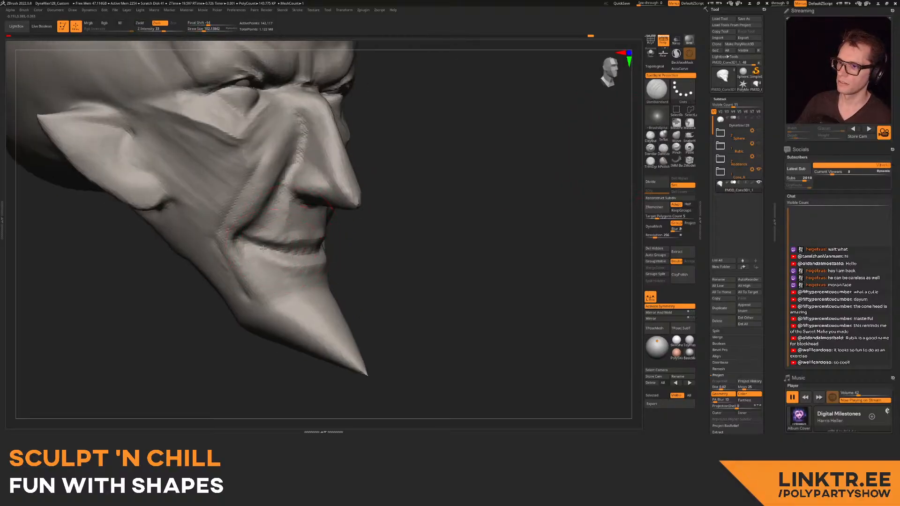
pyautogui.moveTo(329, 242); pyautogui.dragTo(295, 274, button='right')
pyautogui.press('s')
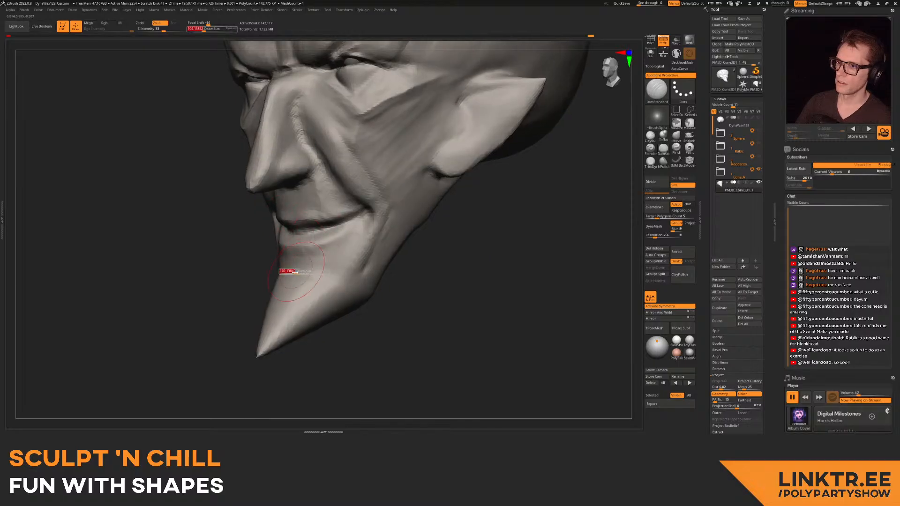
pyautogui.moveTo(352, 278); pyautogui.dragTo(380, 251, button='right')
# - Refine the cheek and jaw planes between the mouth and the ear with the ClayBuildup brush
pyautogui.moveTo(381, 251)
pyautogui.mouseDown(button='right')
pyautogui.moveTo(388, 236)
pyautogui.moveTo(375, 261)
pyautogui.moveTo(379, 223)
pyautogui.moveTo(357, 199)
pyautogui.moveTo(333, 304)
pyautogui.moveTo(370, 293)
pyautogui.moveTo(353, 272)
pyautogui.moveTo(346, 277)
pyautogui.moveTo(334, 237)
pyautogui.mouseUp(button='right')
pyautogui.press('s')
pyautogui.press('b')
pyautogui.press('c')
pyautogui.press('b')
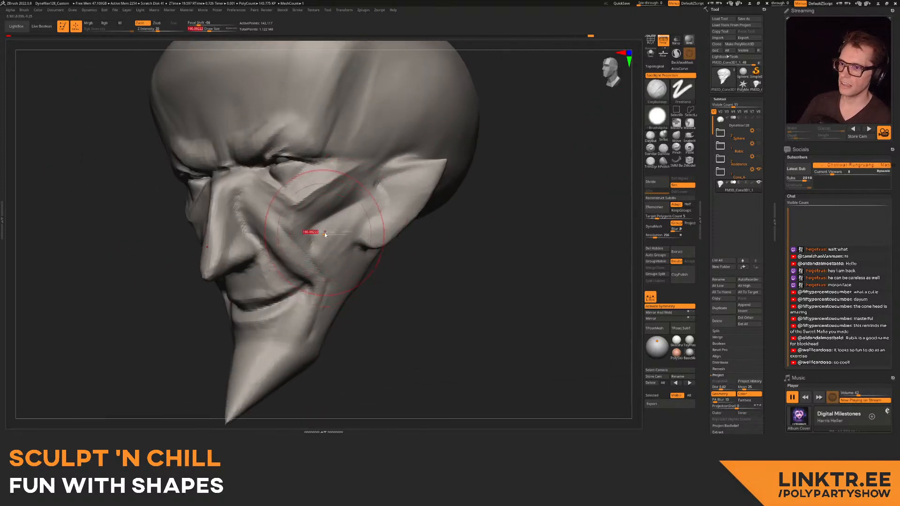
pyautogui.moveTo(327, 230)
pyautogui.mouseDown()
pyautogui.moveTo(340, 228)
pyautogui.moveTo(328, 277)
pyautogui.mouseUp()
pyautogui.moveTo(327, 277)
pyautogui.mouseDown(button='right')
pyautogui.moveTo(313, 241)
pyautogui.moveTo(325, 249)
pyautogui.moveTo(319, 257)
pyautogui.mouseUp(button='right')
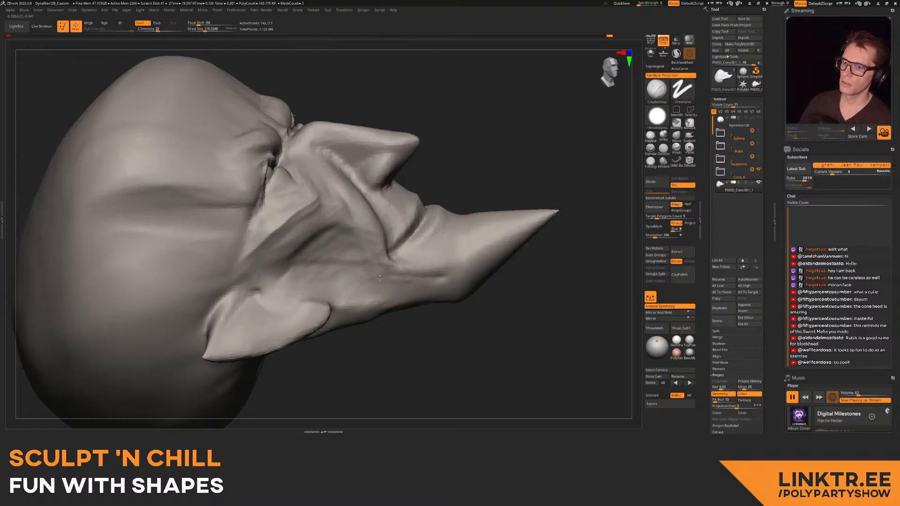
pyautogui.moveTo(373, 248)
pyautogui.mouseDown()
pyautogui.moveTo(442, 269)
pyautogui.moveTo(402, 274)
pyautogui.mouseUp()
# - Try to narrow the nose with the Move brush, and undo the attempt
pyautogui.moveTo(403, 262)
pyautogui.keyDown('ctrl'); pyautogui.mouseDown(button='right')
pyautogui.moveTo(396, 213)
pyautogui.moveTo(402, 267)
pyautogui.moveTo(394, 244)
pyautogui.moveTo(403, 224)
pyautogui.moveTo(407, 265)
pyautogui.moveTo(408, 199)
pyautogui.mouseUp(button='right'); pyautogui.keyUp('ctrl')
pyautogui.moveTo(408, 199)
pyautogui.mouseDown(button='right')
pyautogui.moveTo(419, 211)
pyautogui.moveTo(419, 186)
pyautogui.mouseUp(button='right')
pyautogui.click(676, 136)
pyautogui.moveTo(265, 180); pyautogui.dragTo(285, 182, button='right')
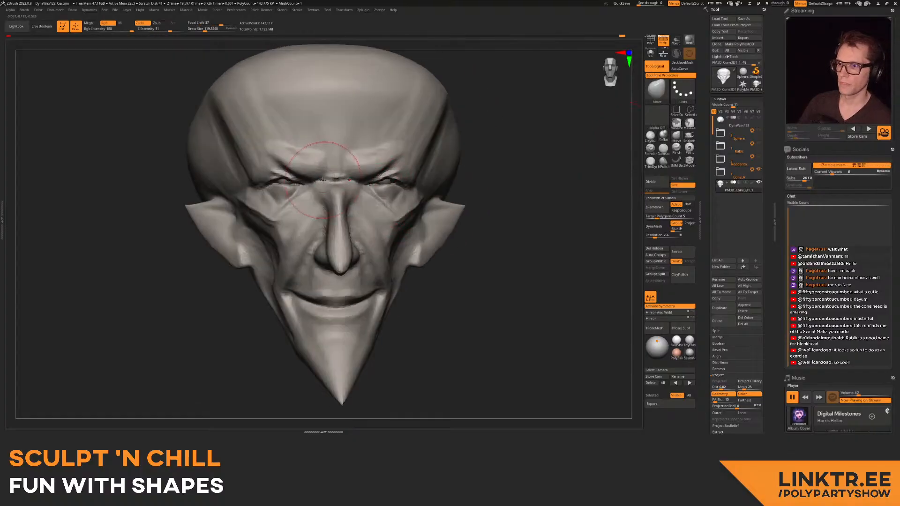
pyautogui.hotkey('ctrl', 'z')
pyautogui.press('s')
pyautogui.moveTo(274, 199)
pyautogui.mouseDown()
pyautogui.moveTo(287, 199)
pyautogui.moveTo(286, 182)
pyautogui.moveTo(313, 187)
pyautogui.mouseUp()
pyautogui.press('s')
pyautogui.keyDown('ctrl'); pyautogui.moveTo(347, 186); pyautogui.dragTo(346, 174, button='right'); pyautogui.keyUp('ctrl')
pyautogui.moveTo(346, 174)
pyautogui.mouseDown(button='right')
pyautogui.moveTo(323, 179)
pyautogui.moveTo(354, 187)
pyautogui.moveTo(348, 200)
pyautogui.mouseUp(button='right')
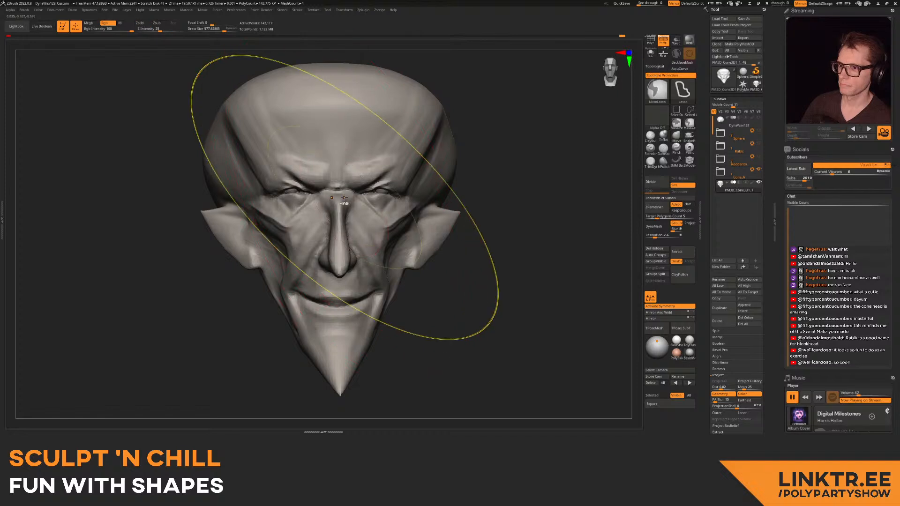
pyautogui.hotkey('ctrl', 'z')
pyautogui.hotkey('ctrl', 'z')
pyautogui.press('[')
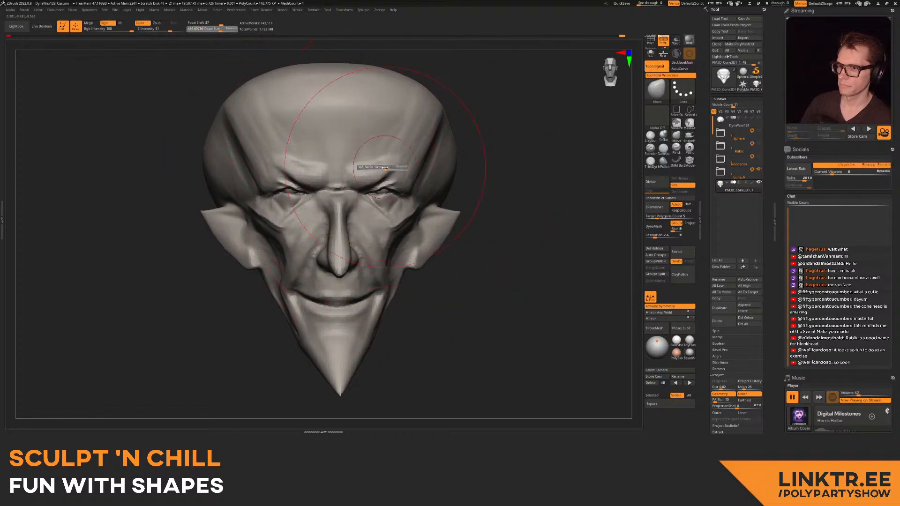
# - Adjust the brow and eyelid shape around the eye with a smaller Move brush
pyautogui.keyDown('ctrl'); pyautogui.moveTo(405, 164); pyautogui.dragTo(386, 205, button='right'); pyautogui.keyUp('ctrl')
pyautogui.press('[')
pyautogui.press('[')
pyautogui.moveTo(386, 206)
pyautogui.mouseDown()
pyautogui.moveTo(380, 223)
pyautogui.moveTo(355, 222)
pyautogui.moveTo(364, 218)
pyautogui.mouseUp()
pyautogui.press('[')
pyautogui.moveTo(366, 224)
pyautogui.mouseDown(button='right')
pyautogui.moveTo(320, 224)
pyautogui.moveTo(382, 209)
pyautogui.mouseUp(button='right')
pyautogui.moveTo(369, 218); pyautogui.dragTo(375, 214)
pyautogui.moveTo(386, 206)
pyautogui.mouseDown(button='right')
pyautogui.moveTo(372, 243)
pyautogui.moveTo(374, 162)
pyautogui.moveTo(391, 215)
pyautogui.mouseUp(button='right')
# - Isolate the inverted cone head's eyeballs and split them from the head into their own subtool
pyautogui.click(664, 136)
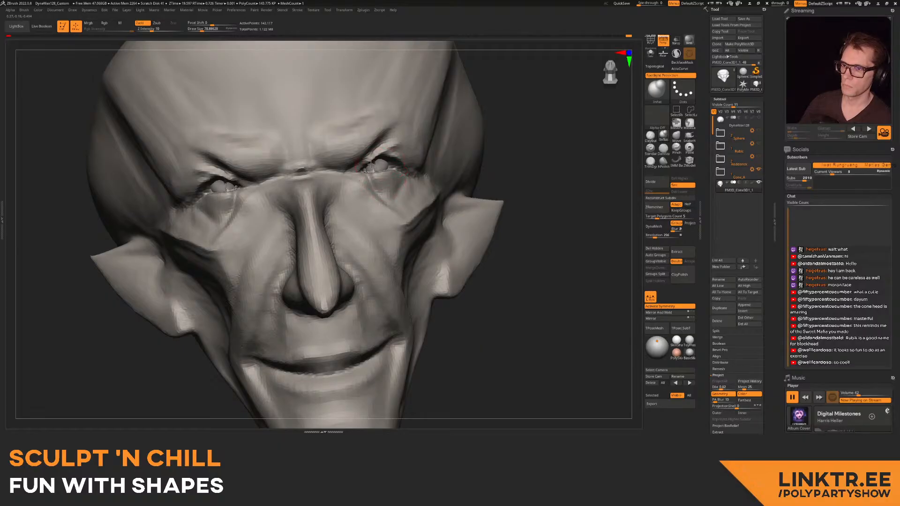
pyautogui.press('shift')
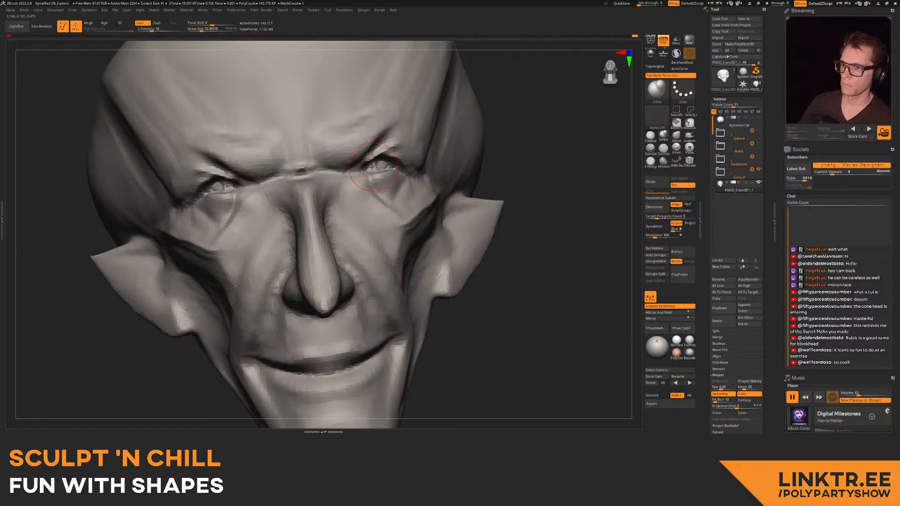
pyautogui.keyDown('ctrl'); pyautogui.moveTo(369, 199); pyautogui.dragTo(387, 216, button='right'); pyautogui.keyUp('ctrl')
pyautogui.keyDown('ctrl'); pyautogui.moveTo(387, 215); pyautogui.dragTo(365, 206, button='right'); pyautogui.keyUp('ctrl')
pyautogui.click(650, 54)
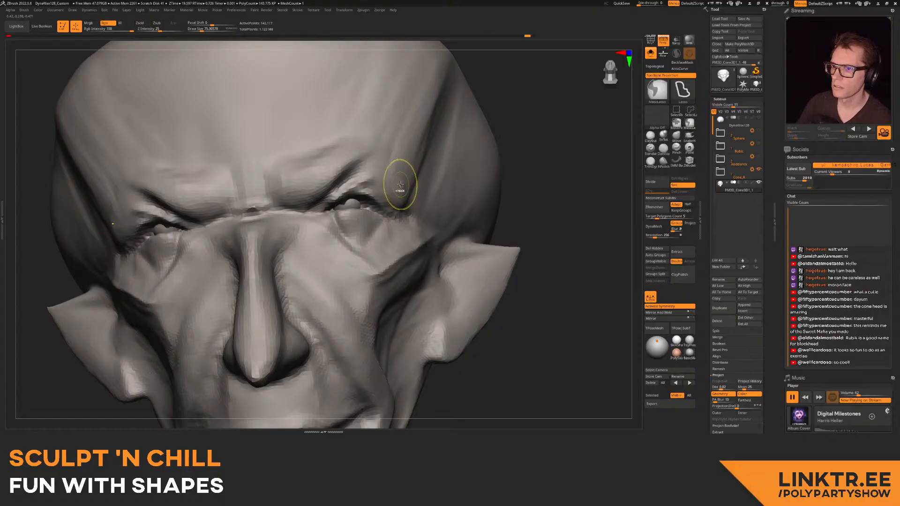
pyautogui.keyDown('ctrl'); pyautogui.keyDown('shift'); pyautogui.click(349, 205); pyautogui.keyUp('shift'); pyautogui.keyUp('ctrl')
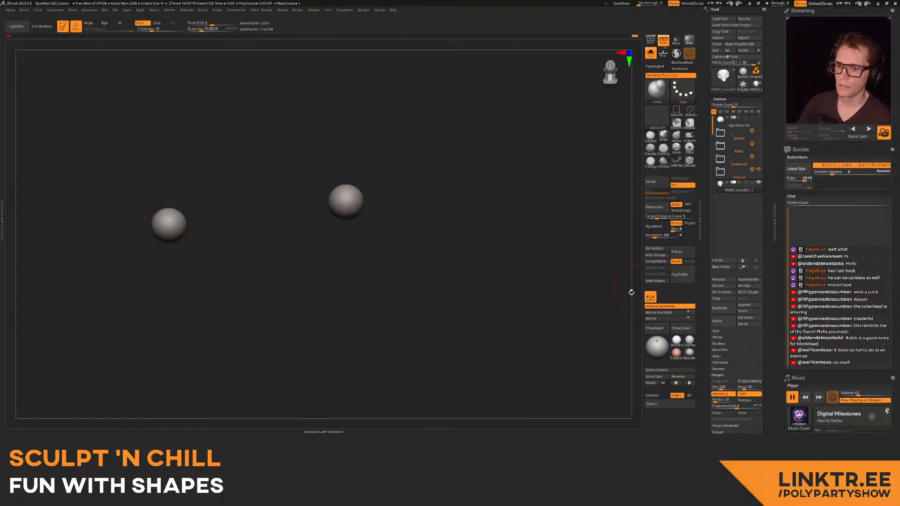
pyautogui.click(655, 281)
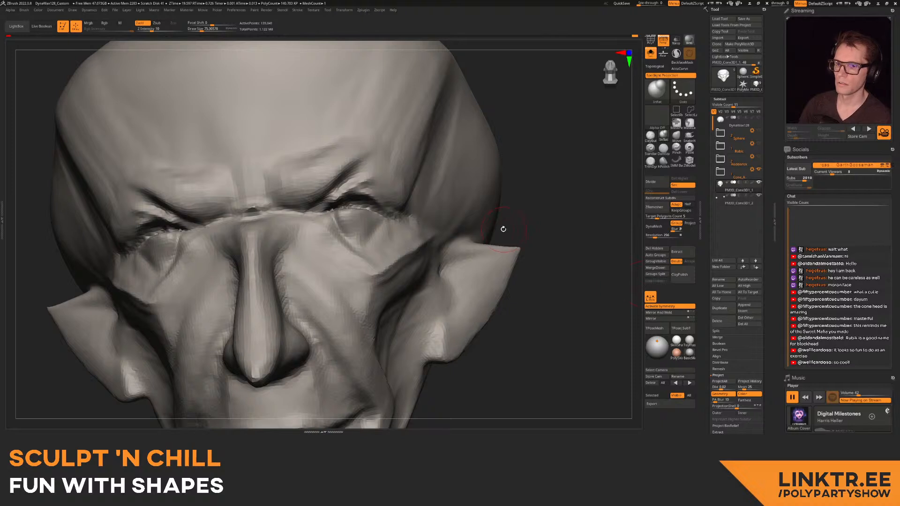
pyautogui.click(651, 58)
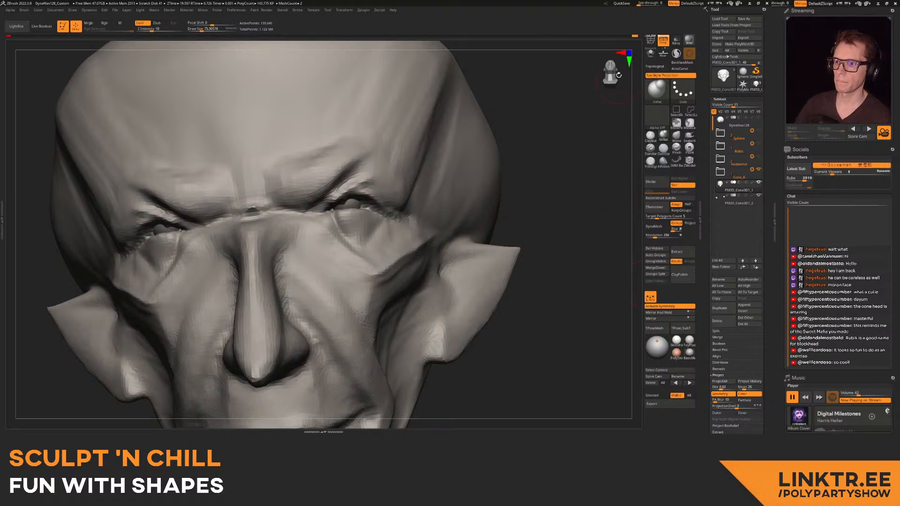
# - Solo the head and carve the crease along the eye opening with the DamStandard brush, then display all parts again
pyautogui.click(651, 55)
pyautogui.moveTo(372, 183)
pyautogui.mouseDown(button='right')
pyautogui.moveTo(340, 208)
pyautogui.moveTo(351, 211)
pyautogui.mouseUp(button='right')
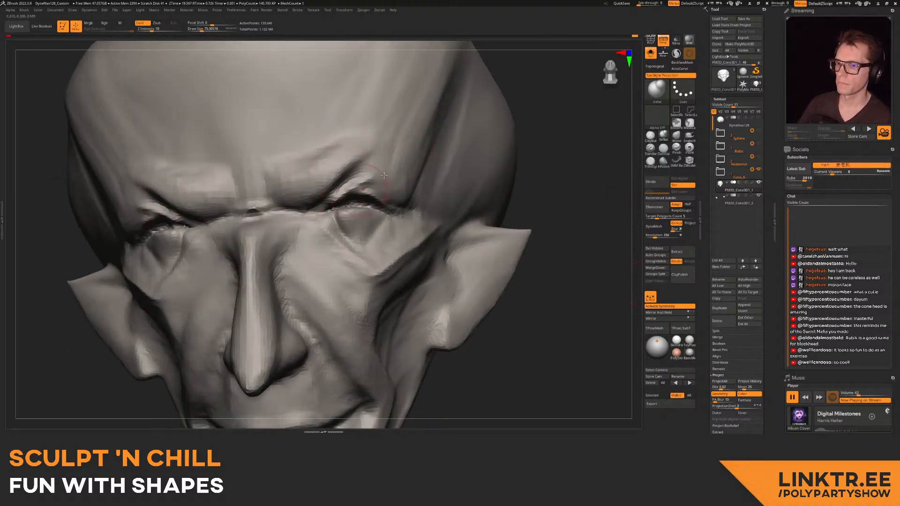
pyautogui.click(663, 149)
pyautogui.press(']')
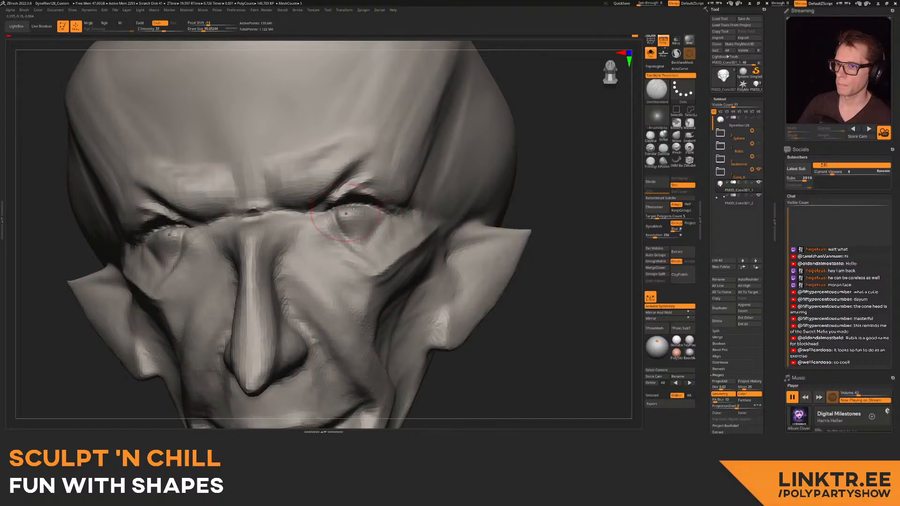
pyautogui.moveTo(325, 209); pyautogui.dragTo(409, 212)
pyautogui.moveTo(497, 202)
pyautogui.mouseDown(button='right')
pyautogui.moveTo(521, 199)
pyautogui.moveTo(534, 185)
pyautogui.mouseUp(button='right')
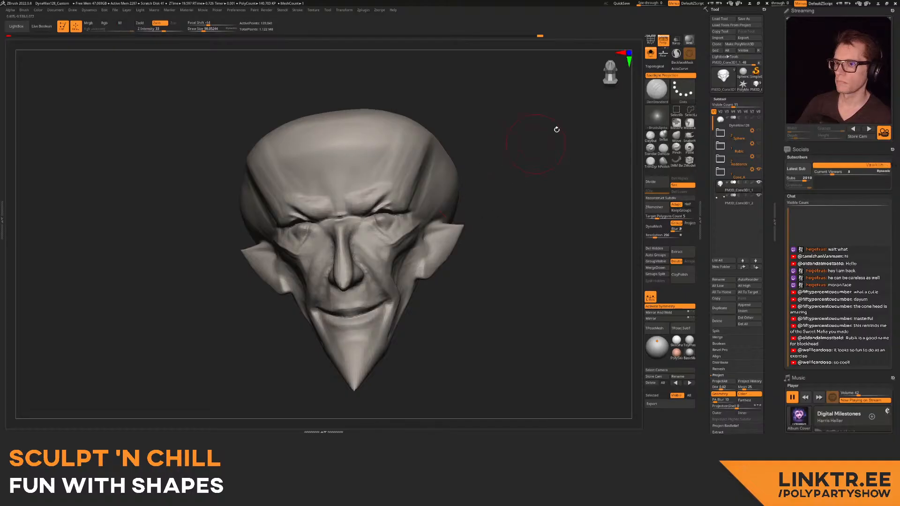
pyautogui.click(650, 53)
# - Frame the whole inverted cone head and leave a snapshot of it on the canvas
pyautogui.moveTo(407, 176)
pyautogui.keyDown('ctrl'); pyautogui.mouseDown(button='right')
pyautogui.moveTo(412, 198)
pyautogui.moveTo(406, 164)
pyautogui.moveTo(393, 182)
pyautogui.moveTo(347, 190)
pyautogui.moveTo(370, 206)
pyautogui.mouseUp(button='right'); pyautogui.keyUp('ctrl')
pyautogui.moveTo(370, 207)
pyautogui.keyDown('ctrl'); pyautogui.mouseDown(button='right')
pyautogui.moveTo(363, 249)
pyautogui.moveTo(393, 189)
pyautogui.moveTo(391, 124)
pyautogui.moveTo(393, 171)
pyautogui.mouseUp(button='right'); pyautogui.keyUp('ctrl')
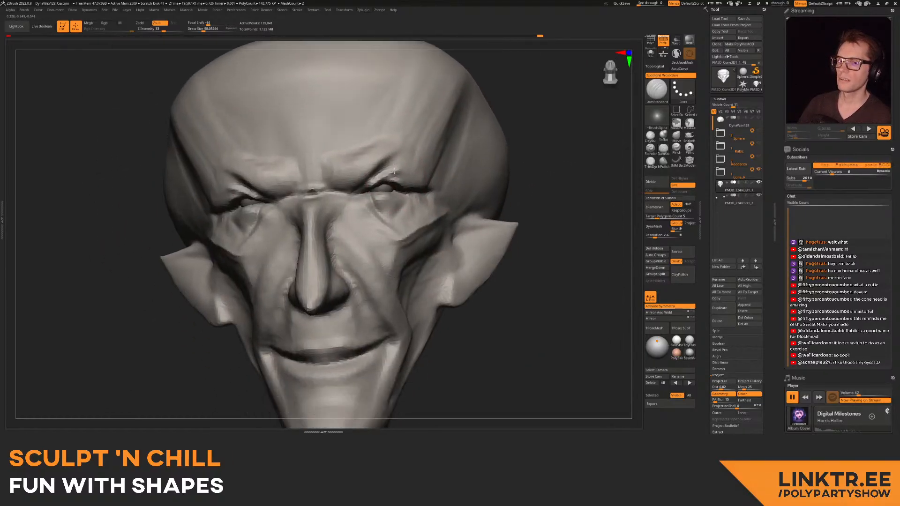
pyautogui.moveTo(407, 224)
pyautogui.mouseDown(button='right')
pyautogui.moveTo(382, 227)
pyautogui.moveTo(392, 176)
pyautogui.moveTo(400, 223)
pyautogui.mouseUp(button='right')
pyautogui.moveTo(400, 222)
pyautogui.keyDown('ctrl'); pyautogui.mouseDown(button='right')
pyautogui.moveTo(408, 207)
pyautogui.moveTo(418, 215)
pyautogui.moveTo(462, 207)
pyautogui.moveTo(422, 229)
pyautogui.moveTo(431, 234)
pyautogui.mouseUp(button='right'); pyautogui.keyUp('ctrl')
pyautogui.keyDown('ctrl'); pyautogui.keyDown('shift'); pyautogui.click(418, 231); pyautogui.keyUp('shift'); pyautogui.keyUp('ctrl')
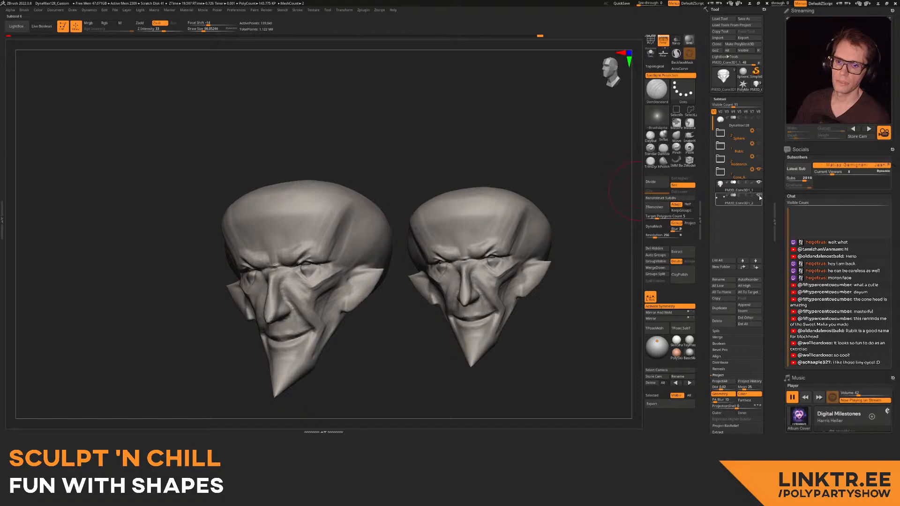
# - Select the upright cone head, place it beside the inverted cone head and snapshot it to the canvas
pyautogui.click(724, 186)
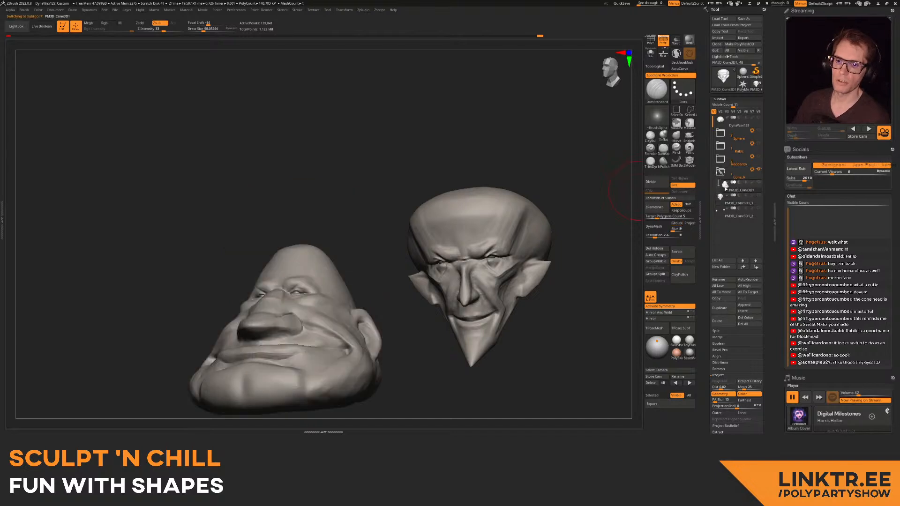
pyautogui.moveTo(370, 274); pyautogui.dragTo(405, 236, button='right')
pyautogui.moveTo(468, 247); pyautogui.dragTo(395, 226, button='right')
pyautogui.hotkey('shift', 's')
pyautogui.keyDown('shift'); pyautogui.moveTo(395, 225); pyautogui.dragTo(397, 223, button='right'); pyautogui.keyUp('shift')
# - Display the long cylinder head instead, position it beside the cone heads and snapshot it to the canvas
pyautogui.click(760, 171)
pyautogui.click(758, 157)
pyautogui.click(720, 159)
pyautogui.click(722, 177)
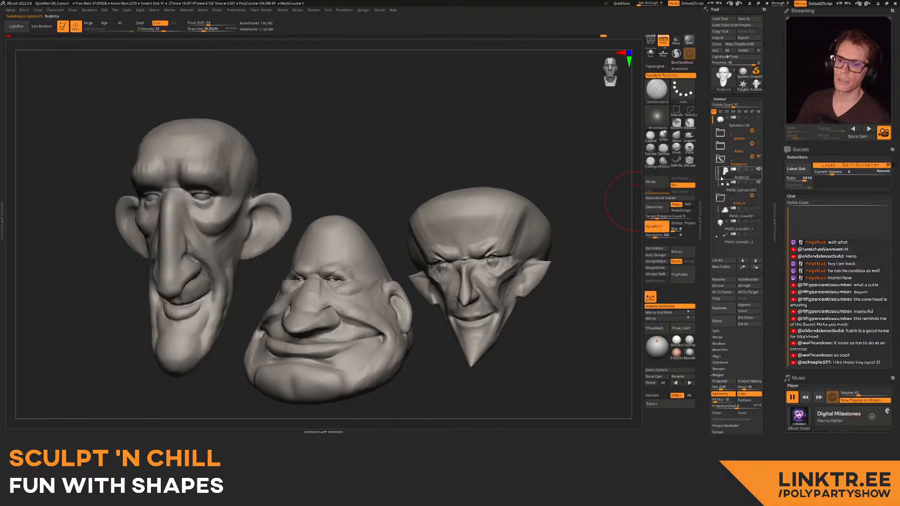
pyautogui.moveTo(356, 227); pyautogui.dragTo(469, 155, button='right')
pyautogui.hotkey('shift', 's')
pyautogui.click(720, 159)
# - Display the cube head, position it above the other heads and snapshot it to the canvas
pyautogui.click(757, 146)
pyautogui.click(723, 161)
pyautogui.keyDown('ctrl'); pyautogui.moveTo(376, 230); pyautogui.dragTo(433, 158, button='right'); pyautogui.keyUp('ctrl')
pyautogui.keyDown('ctrl'); pyautogui.moveTo(434, 158); pyautogui.dragTo(384, 173, button='right'); pyautogui.keyUp('ctrl')
pyautogui.hotkey('shift', 's')
pyautogui.moveTo(384, 173); pyautogui.dragTo(401, 155, button='right')
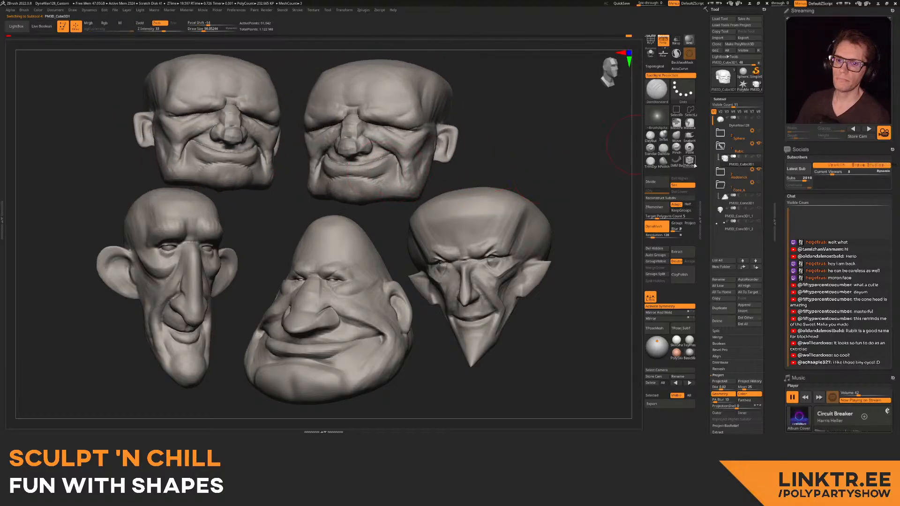
# - Display the sphere head and position it next to the cube head to complete the line-up
pyautogui.click(720, 146)
pyautogui.click(721, 132)
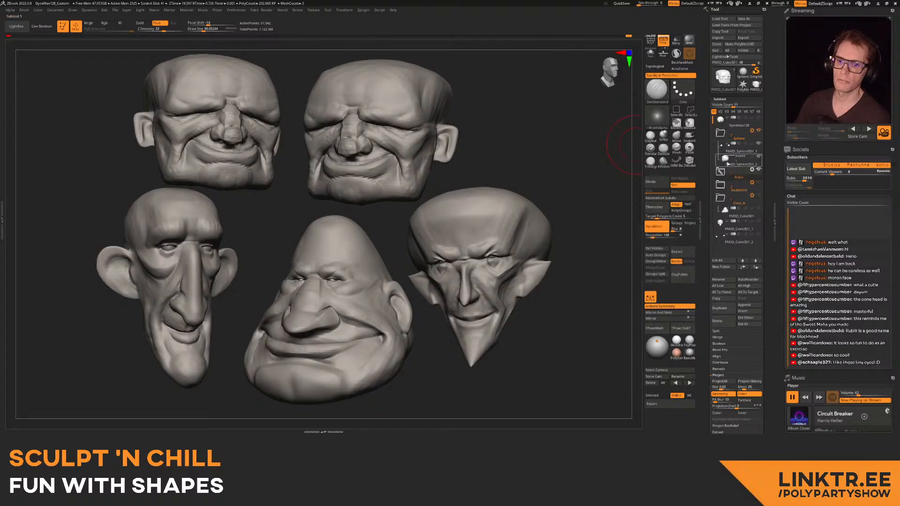
pyautogui.click(740, 162)
pyautogui.moveTo(375, 157)
pyautogui.keyDown('ctrl'); pyautogui.mouseDown(button='right')
pyautogui.moveTo(387, 180)
pyautogui.moveTo(396, 167)
pyautogui.mouseUp(button='right'); pyautogui.keyUp('ctrl')
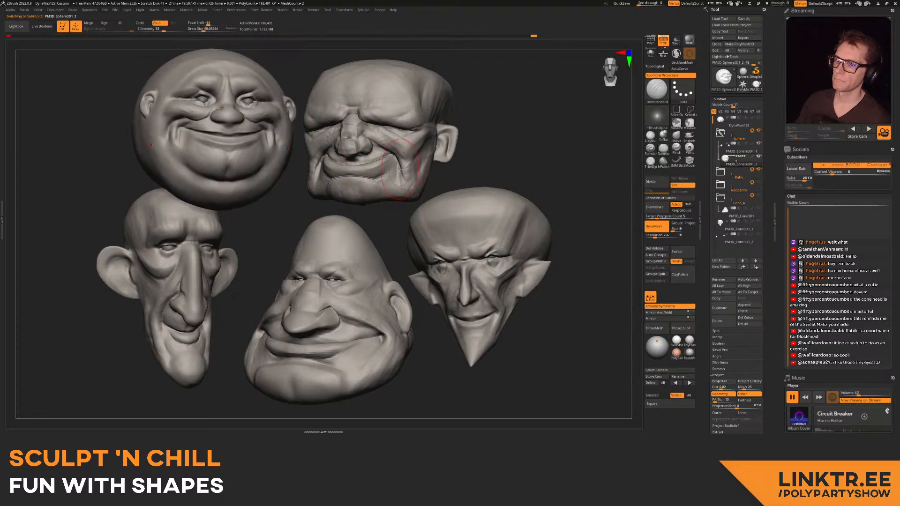
pyautogui.press('s')
pyautogui.moveTo(453, 165); pyautogui.dragTo(448, 165)
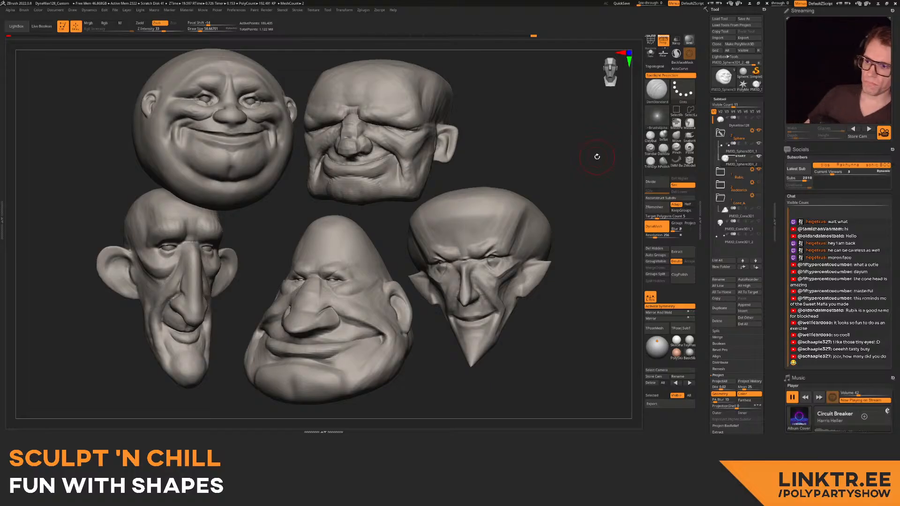
pyautogui.hotkey('ctrl', 'z')
pyautogui.hotkey('ctrl', 'z')
pyautogui.hotkey('ctrl', 'z')
pyautogui.hotkey('ctrl', 'z')
pyautogui.hotkey('ctrl', 'z')
pyautogui.hotkey('ctrl', 'z')
pyautogui.hotkey('ctrl', 'z')
pyautogui.hotkey('ctrl', 'z')
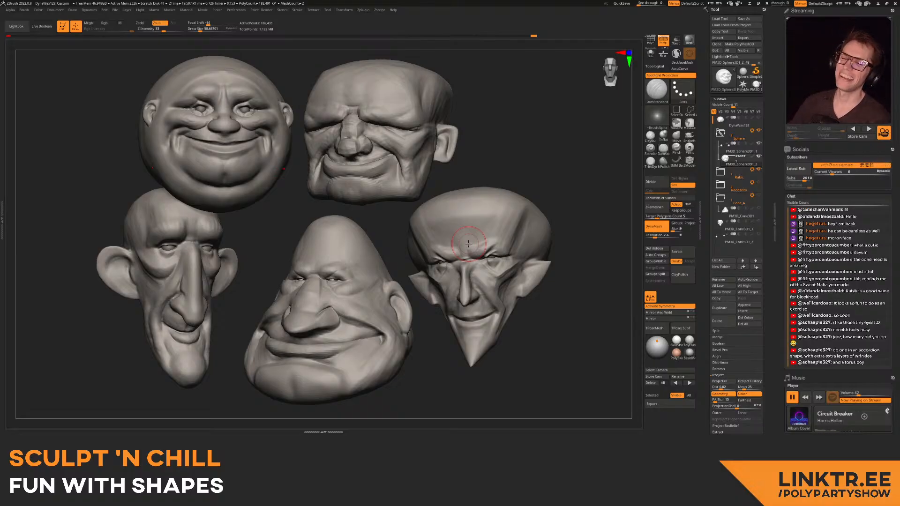
pyautogui.hotkey('ctrl', 'z')
pyautogui.hotkey('ctrl', 'z')
pyautogui.hotkey('ctrl', 'z')
pyautogui.hotkey('ctrl', 'z')
pyautogui.hotkey('ctrl', 'z')
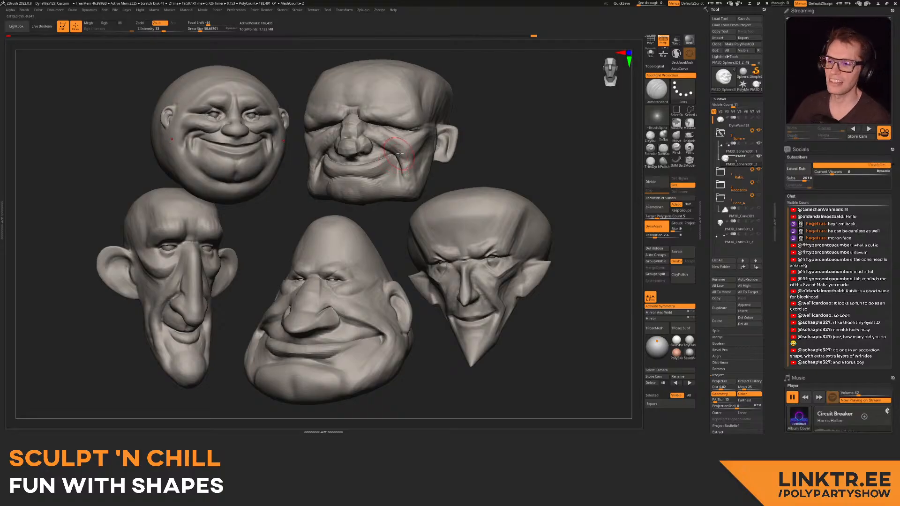
# - Clear the snapshots from the canvas, hide the sphere head and return to the inverted cone head with its eyeballs displayed
pyautogui.hotkey('ctrl', 'n')
pyautogui.keyDown('alt'); pyautogui.moveTo(422, 161); pyautogui.dragTo(424, 172); pyautogui.keyUp('alt')
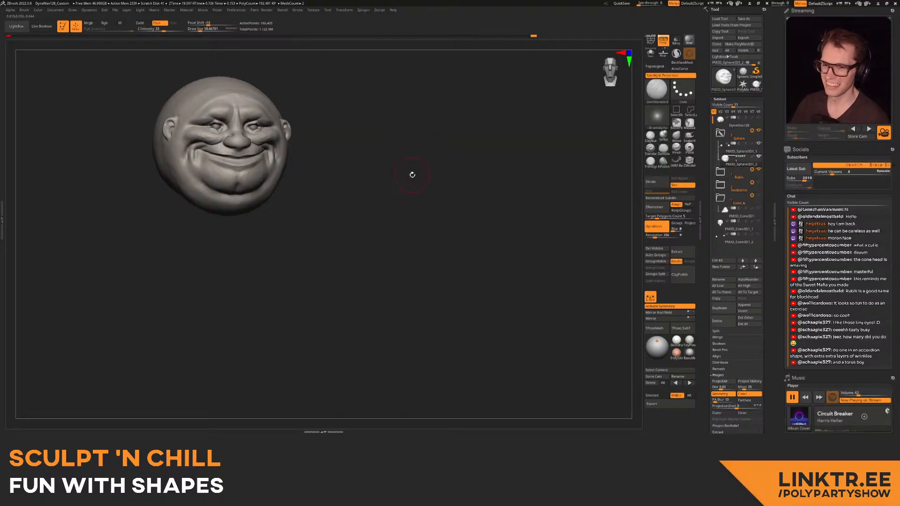
pyautogui.click(720, 230)
pyautogui.keyDown('alt'); pyautogui.moveTo(355, 163); pyautogui.dragTo(482, 128); pyautogui.keyUp('alt')
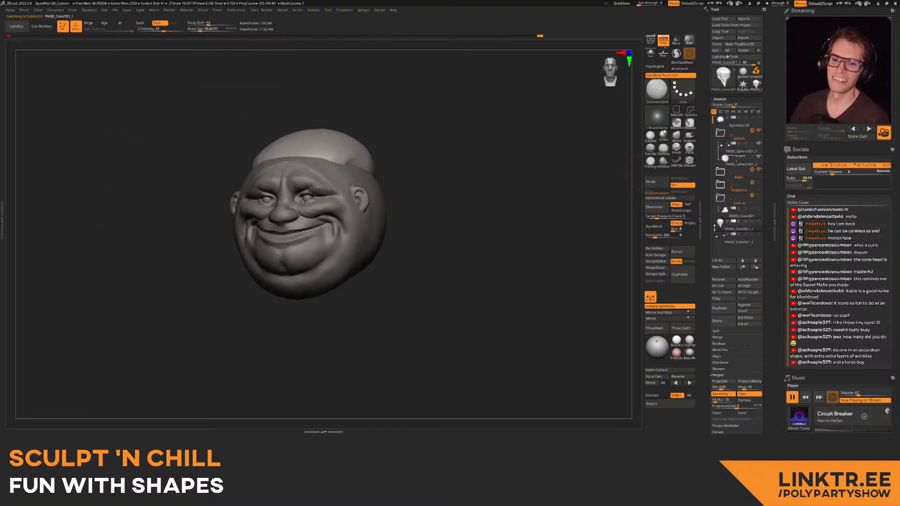
pyautogui.click(758, 131)
pyautogui.click(719, 134)
pyautogui.keyDown('ctrl'); pyautogui.moveTo(323, 187); pyautogui.dragTo(346, 189, button='right'); pyautogui.keyUp('ctrl')
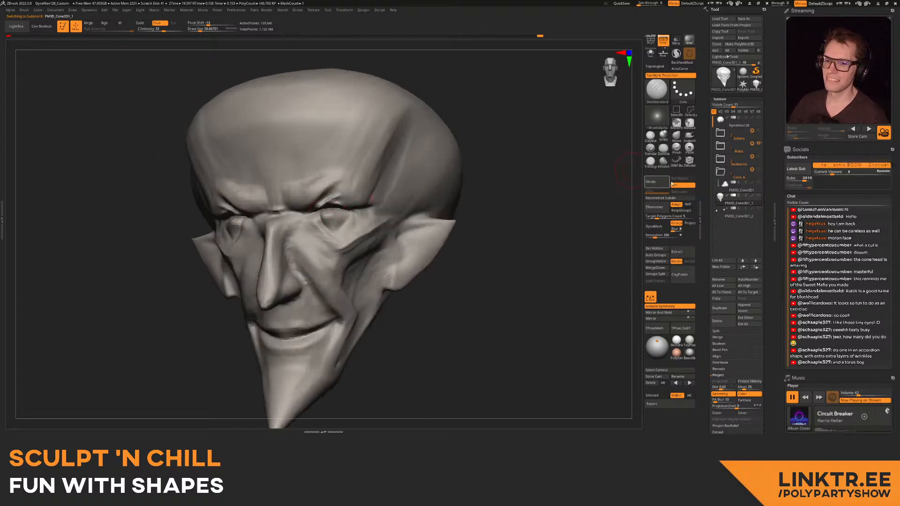
pyautogui.click(758, 209)
pyautogui.keyDown('alt'); pyautogui.moveTo(411, 203); pyautogui.dragTo(315, 188, button='right'); pyautogui.keyUp('alt')
pyautogui.keyDown('ctrl'); pyautogui.moveTo(315, 188); pyautogui.dragTo(350, 200, button='right'); pyautogui.keyUp('ctrl')
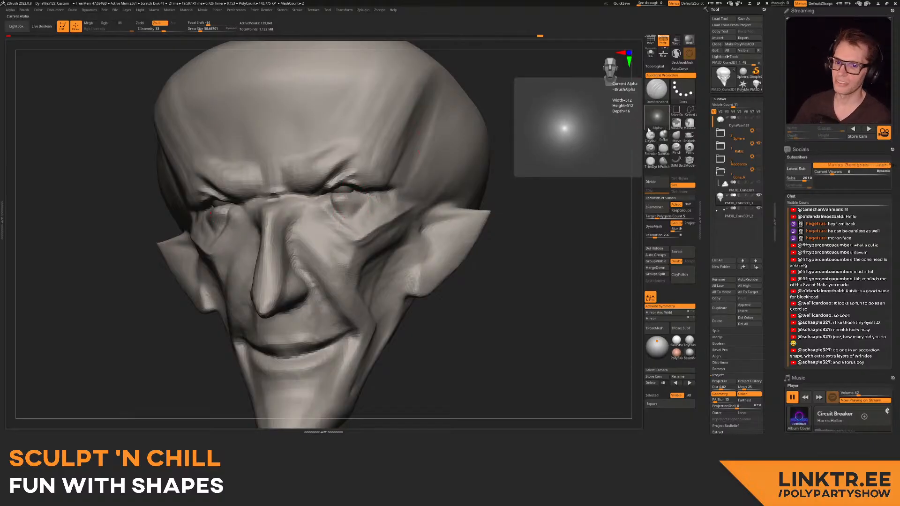
# - Reshape the eyelids and outer eye corner around the eyeball with the Move brush at varying sizes
pyautogui.moveTo(417, 150); pyautogui.dragTo(371, 175, button='right')
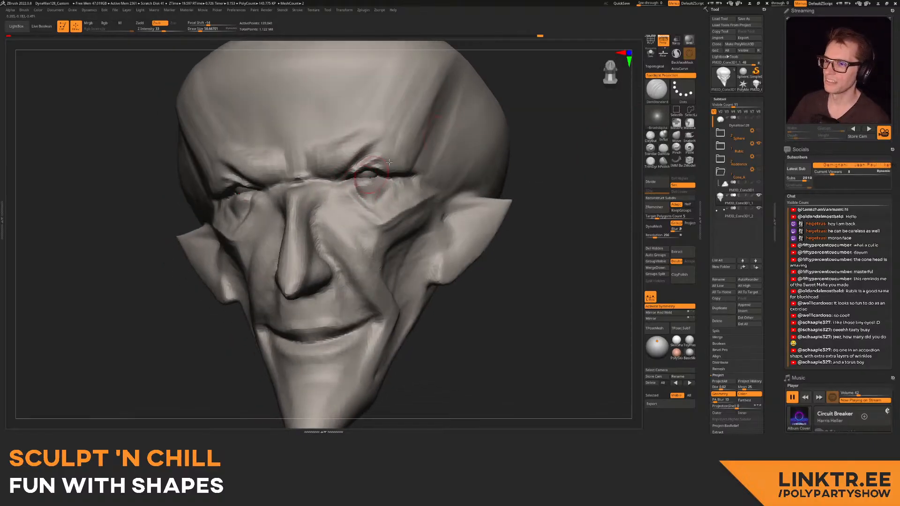
pyautogui.click(684, 135)
pyautogui.moveTo(532, 92); pyautogui.dragTo(349, 151, button='right')
pyautogui.moveTo(354, 165)
pyautogui.mouseDown()
pyautogui.moveTo(371, 165)
pyautogui.moveTo(357, 184)
pyautogui.moveTo(356, 166)
pyautogui.moveTo(347, 168)
pyautogui.moveTo(372, 178)
pyautogui.moveTo(350, 165)
pyautogui.moveTo(367, 170)
pyautogui.mouseUp()
pyautogui.press('s')
pyautogui.click(345, 181)
pyautogui.press('s')
pyautogui.click(351, 161)
pyautogui.press('s')
pyautogui.click(354, 160)
pyautogui.moveTo(393, 173)
pyautogui.keyDown('alt'); pyautogui.mouseDown(button='right')
pyautogui.moveTo(351, 186)
pyautogui.moveTo(351, 152)
pyautogui.moveTo(340, 185)
pyautogui.moveTo(322, 199)
pyautogui.mouseUp(button='right'); pyautogui.keyUp('alt')
pyautogui.press('s')
pyautogui.moveTo(322, 199); pyautogui.dragTo(313, 182)
pyautogui.press('s')
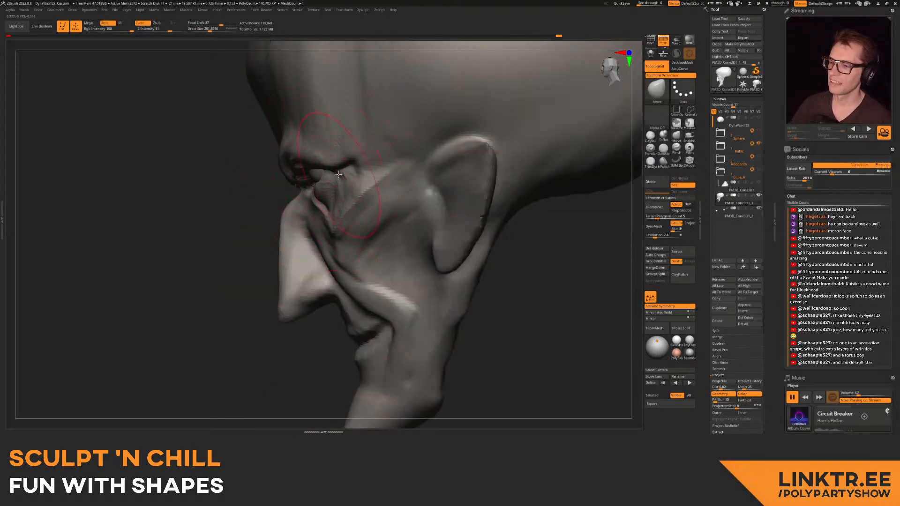
# - Reshape the eye bag and upper cheek below the eye from the side with the Move brush
pyautogui.press('s')
pyautogui.moveTo(338, 230); pyautogui.dragTo(320, 211)
pyautogui.press('s')
pyautogui.press('s')
pyautogui.keyDown('alt'); pyautogui.moveTo(317, 217); pyautogui.dragTo(309, 181, button='right'); pyautogui.keyUp('alt')
pyautogui.press('s')
pyautogui.moveTo(328, 235); pyautogui.dragTo(346, 253)
pyautogui.keyDown('ctrl'); pyautogui.moveTo(305, 221); pyautogui.dragTo(346, 229, button='right'); pyautogui.keyUp('ctrl')
pyautogui.moveTo(338, 224); pyautogui.dragTo(334, 227)
# - Adjust the area beside the nose bridge with the Move brush and smooth the side of the nose
pyautogui.moveTo(334, 227); pyautogui.dragTo(295, 211, button='right')
pyautogui.keyDown('ctrl'); pyautogui.moveTo(295, 211); pyautogui.dragTo(300, 222, button='right'); pyautogui.keyUp('ctrl')
pyautogui.moveTo(282, 185); pyautogui.dragTo(316, 192, button='right')
pyautogui.press('s')
pyautogui.moveTo(316, 191); pyautogui.dragTo(328, 187)
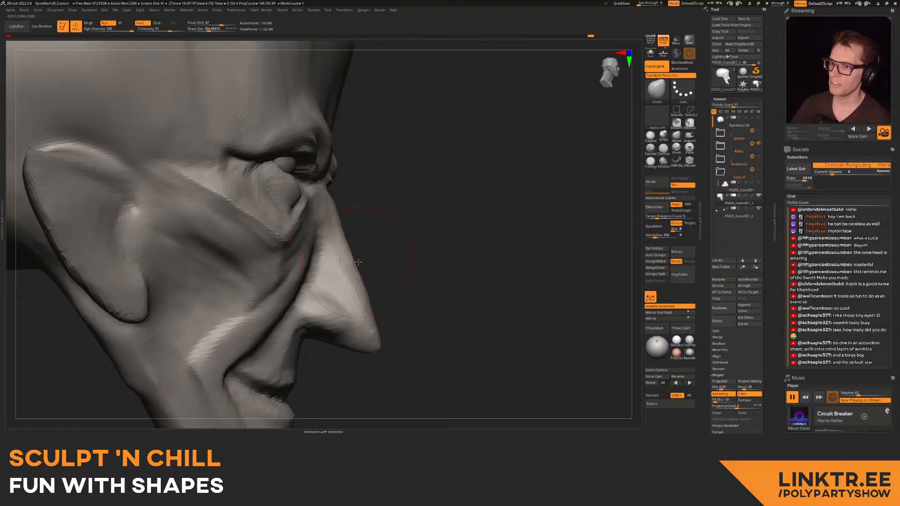
pyautogui.press('shift')
pyautogui.keyDown('shift'); pyautogui.moveTo(363, 285); pyautogui.dragTo(365, 282); pyautogui.keyUp('shift')
pyautogui.moveTo(364, 282)
pyautogui.mouseDown(button='right')
pyautogui.moveTo(328, 211)
pyautogui.moveTo(353, 233)
pyautogui.moveTo(345, 242)
pyautogui.moveTo(327, 221)
pyautogui.mouseUp(button='right')
# - Refine the nose bridge's profile with a resized Move brush and smooth the nose's front ridge
pyautogui.press('s')
pyautogui.moveTo(320, 197); pyautogui.dragTo(322, 196)
pyautogui.press('s')
pyautogui.moveTo(327, 131); pyautogui.dragTo(324, 111)
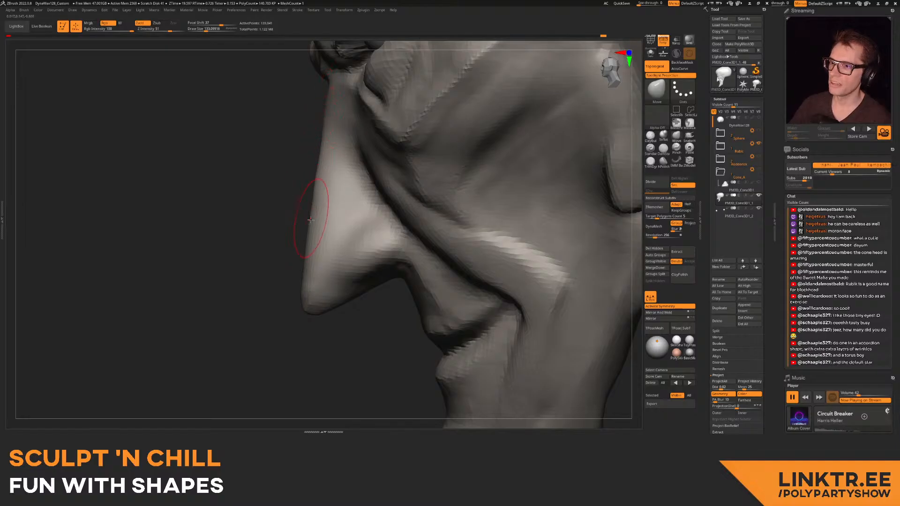
pyautogui.keyDown('shift'); pyautogui.moveTo(312, 181); pyautogui.dragTo(307, 234); pyautogui.keyUp('shift')
pyautogui.keyDown('ctrl'); pyautogui.moveTo(296, 313); pyautogui.dragTo(303, 132, button='right'); pyautogui.keyUp('ctrl')
pyautogui.moveTo(301, 205)
pyautogui.mouseDown(button='right')
pyautogui.moveTo(315, 180)
pyautogui.moveTo(326, 208)
pyautogui.mouseUp(button='right')
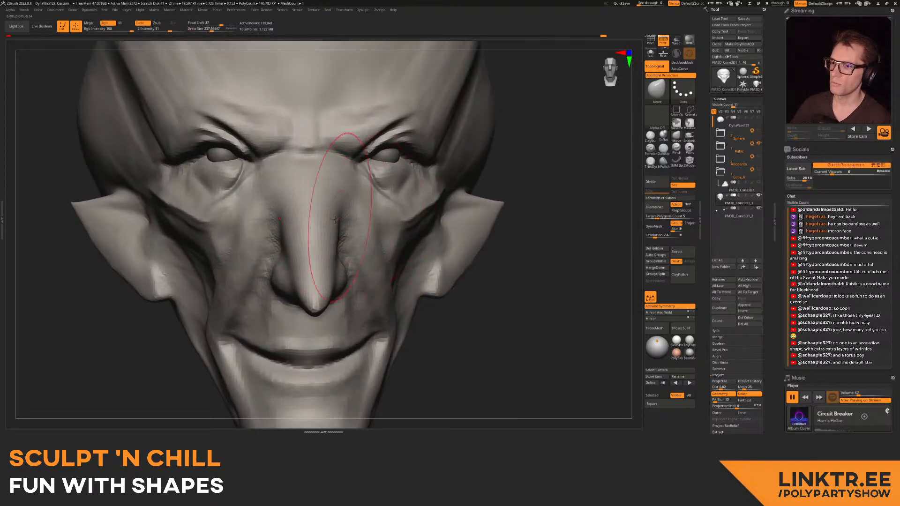
pyautogui.press('[')
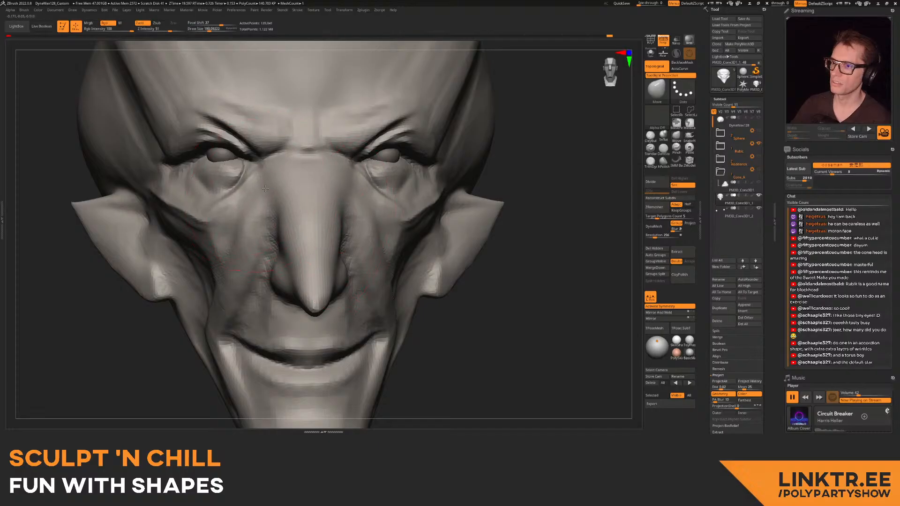
pyautogui.moveTo(280, 234)
pyautogui.keyDown('ctrl'); pyautogui.mouseDown(button='right')
pyautogui.moveTo(282, 202)
pyautogui.moveTo(323, 192)
pyautogui.moveTo(364, 199)
pyautogui.moveTo(338, 185)
pyautogui.moveTo(368, 197)
pyautogui.moveTo(346, 193)
pyautogui.moveTo(349, 222)
pyautogui.moveTo(370, 227)
pyautogui.moveTo(344, 192)
pyautogui.moveTo(313, 220)
pyautogui.mouseUp(button='right'); pyautogui.keyUp('ctrl')
pyautogui.moveTo(346, 149); pyautogui.dragTo(532, 113, button='right')
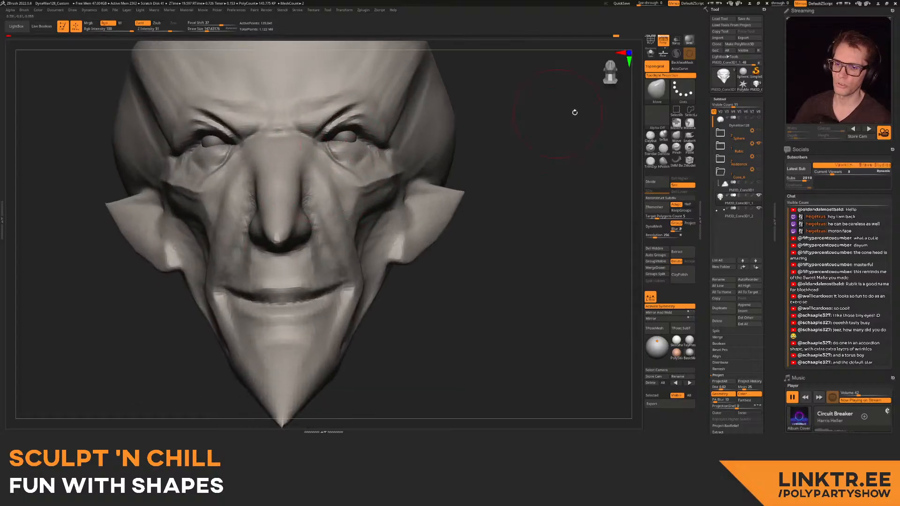
# - Carve the crease from the inner eye corner down beside the nose with a smaller DamStandard brush, and undo the last stroke
pyautogui.click(663, 149)
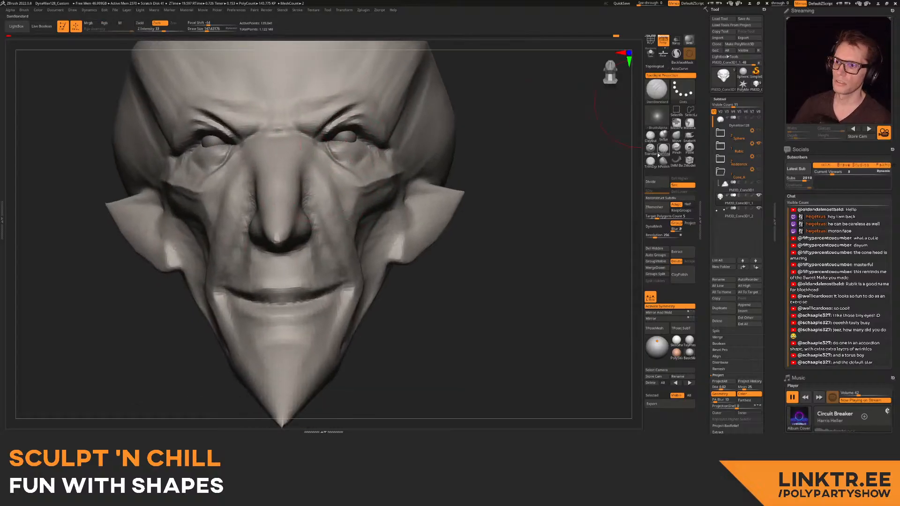
pyautogui.moveTo(304, 150)
pyautogui.keyDown('ctrl'); pyautogui.mouseDown(button='right')
pyautogui.moveTo(294, 188)
pyautogui.moveTo(230, 197)
pyautogui.moveTo(225, 164)
pyautogui.mouseUp(button='right'); pyautogui.keyUp('ctrl')
pyautogui.press('[')
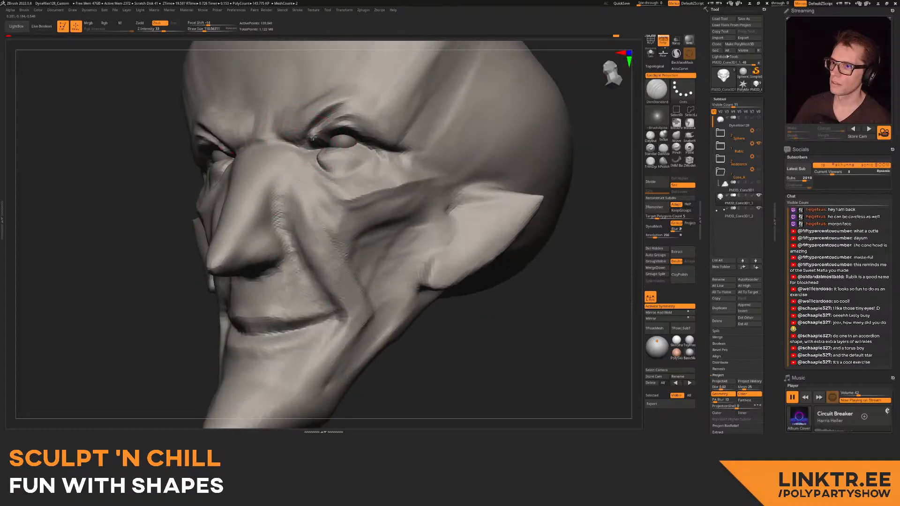
pyautogui.moveTo(310, 157); pyautogui.dragTo(316, 202)
pyautogui.moveTo(320, 233)
pyautogui.keyDown('ctrl'); pyautogui.mouseDown(button='right')
pyautogui.moveTo(318, 168)
pyautogui.moveTo(365, 173)
pyautogui.moveTo(316, 221)
pyautogui.moveTo(289, 211)
pyautogui.mouseUp(button='right'); pyautogui.keyUp('ctrl')
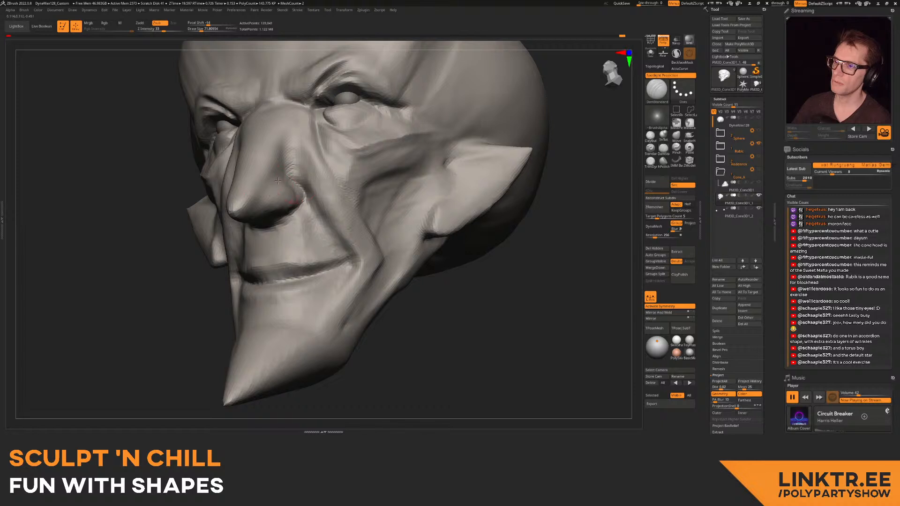
pyautogui.moveTo(281, 178); pyautogui.dragTo(288, 192, button='right')
pyautogui.hotkey('ctrl', 'z')
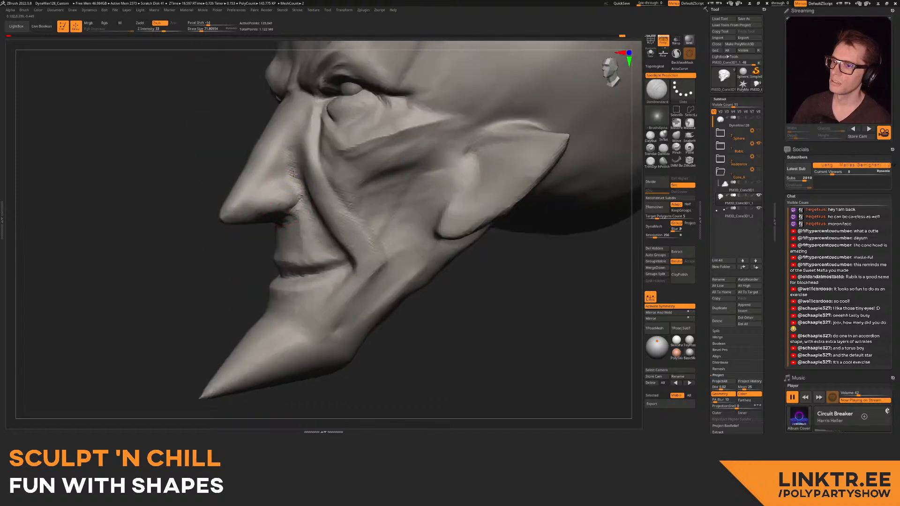
pyautogui.moveTo(270, 212); pyautogui.dragTo(294, 210, button='right')
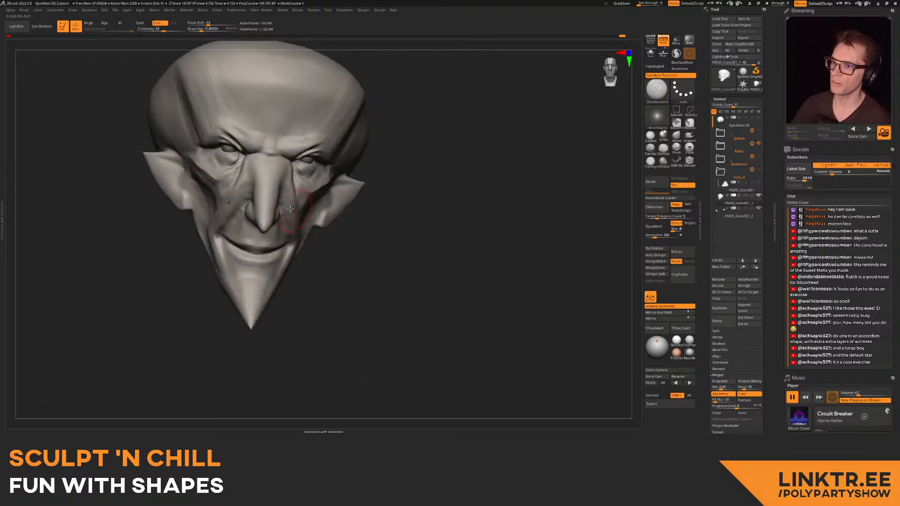
# - Deepen the creases around the nostril wing, the smile line and the side of the nose bridge with the DamStandard brush
pyautogui.keyDown('alt'); pyautogui.moveTo(284, 167); pyautogui.dragTo(312, 136, button='right'); pyautogui.keyUp('alt')
pyautogui.moveTo(277, 225)
pyautogui.mouseDown(button='right')
pyautogui.moveTo(304, 226)
pyautogui.moveTo(265, 209)
pyautogui.mouseUp(button='right')
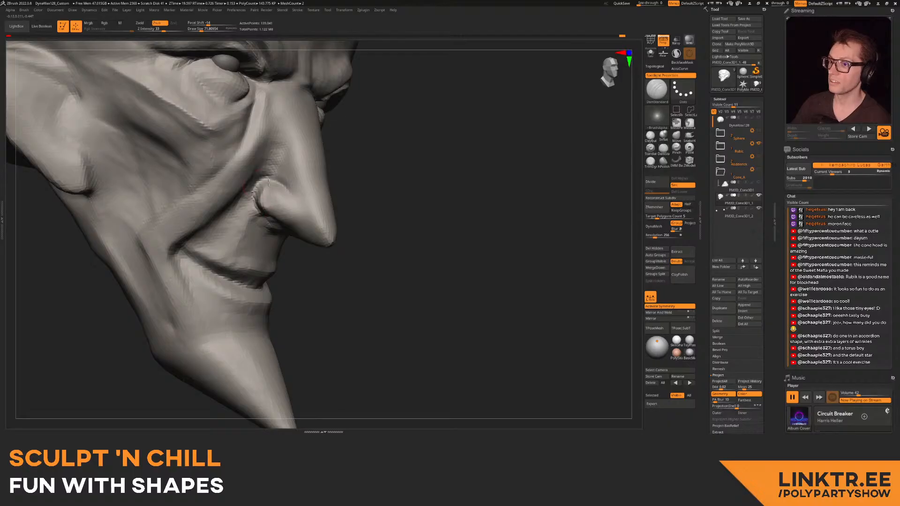
pyautogui.moveTo(280, 213)
pyautogui.mouseDown(button='right')
pyautogui.moveTo(267, 176)
pyautogui.moveTo(333, 167)
pyautogui.moveTo(265, 163)
pyautogui.moveTo(251, 220)
pyautogui.moveTo(285, 198)
pyautogui.moveTo(275, 201)
pyautogui.moveTo(305, 202)
pyautogui.moveTo(262, 206)
pyautogui.moveTo(232, 225)
pyautogui.mouseUp(button='right')
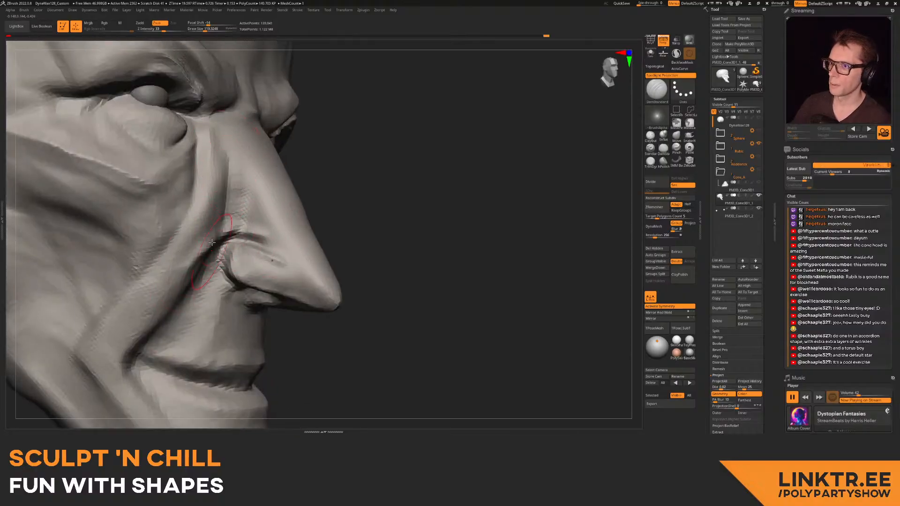
pyautogui.moveTo(228, 161); pyautogui.dragTo(319, 152, button='right')
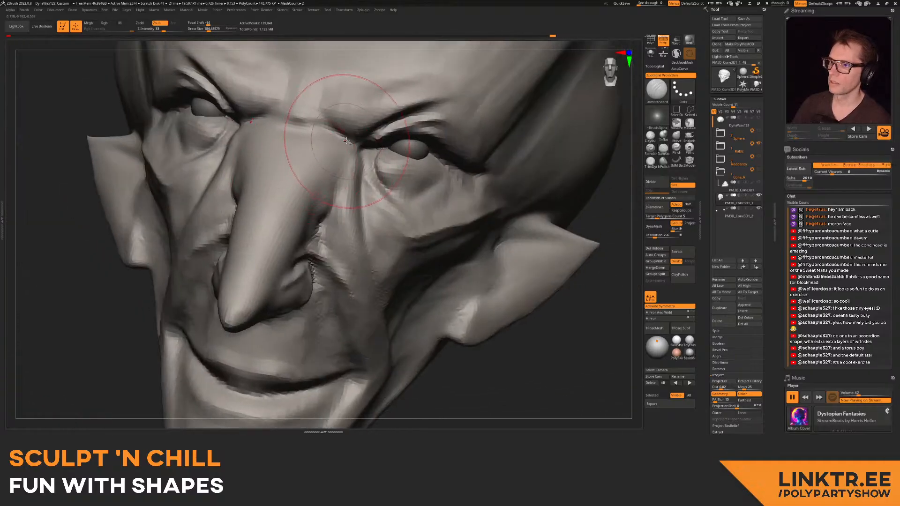
pyautogui.moveTo(339, 149); pyautogui.dragTo(315, 188)
# - Build up the forms around the smile line and mouth with the ClayBuildup brush
pyautogui.moveTo(287, 229)
pyautogui.mouseDown(button='right')
pyautogui.moveTo(278, 193)
pyautogui.moveTo(313, 205)
pyautogui.moveTo(299, 189)
pyautogui.moveTo(285, 197)
pyautogui.moveTo(516, 108)
pyautogui.mouseUp(button='right')
pyautogui.click(651, 139)
pyautogui.moveTo(271, 199)
pyautogui.mouseDown(button='right')
pyautogui.moveTo(284, 126)
pyautogui.moveTo(228, 223)
pyautogui.mouseUp(button='right')
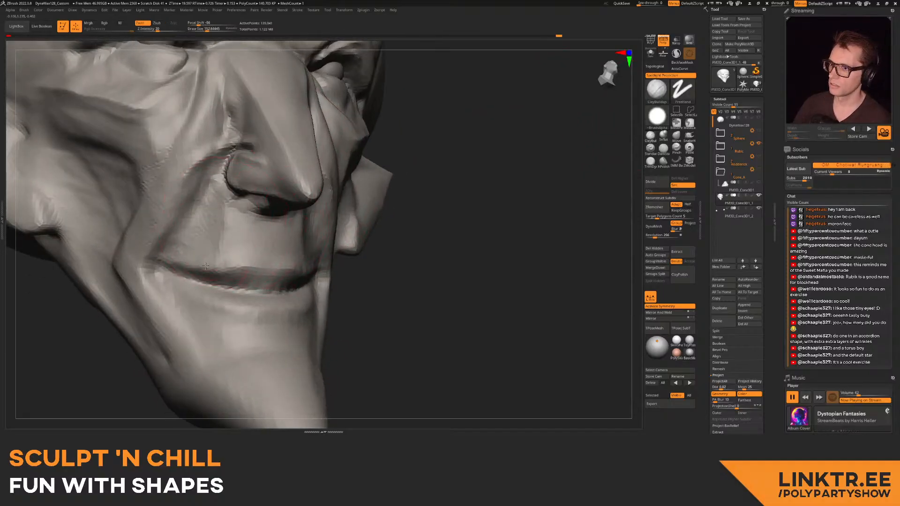
pyautogui.moveTo(253, 240)
pyautogui.keyDown('ctrl'); pyautogui.mouseDown(button='right')
pyautogui.moveTo(297, 175)
pyautogui.moveTo(290, 161)
pyautogui.moveTo(308, 181)
pyautogui.moveTo(328, 153)
pyautogui.moveTo(357, 166)
pyautogui.moveTo(344, 178)
pyautogui.moveTo(351, 207)
pyautogui.moveTo(340, 213)
pyautogui.mouseUp(button='right'); pyautogui.keyUp('ctrl')
pyautogui.press('w')
pyautogui.press('q')
# - Sharpen the creases around the eye and down the cheek with the DamStandard brush, checking the head from several angles
pyautogui.moveTo(361, 178)
pyautogui.mouseDown(button='right')
pyautogui.moveTo(393, 185)
pyautogui.moveTo(327, 162)
pyautogui.moveTo(303, 166)
pyautogui.mouseUp(button='right')
pyautogui.click(661, 152)
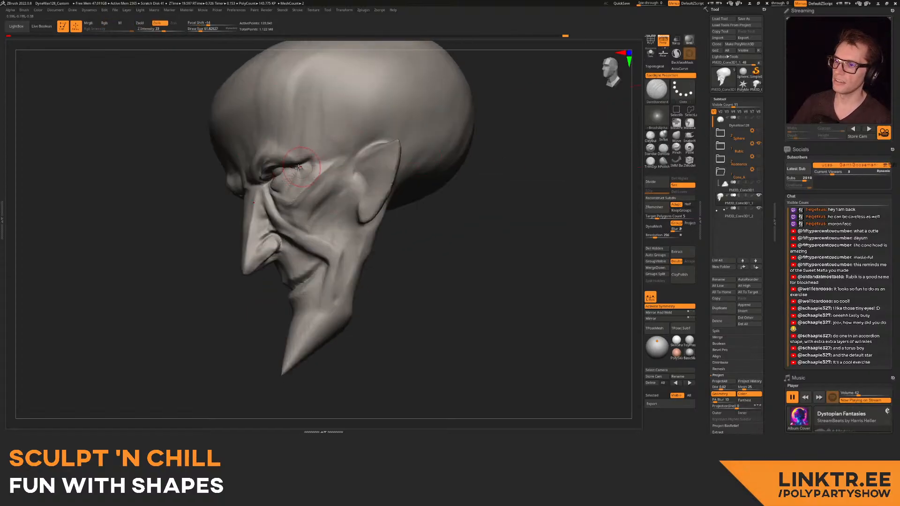
pyautogui.moveTo(394, 140); pyautogui.dragTo(260, 245, button='right')
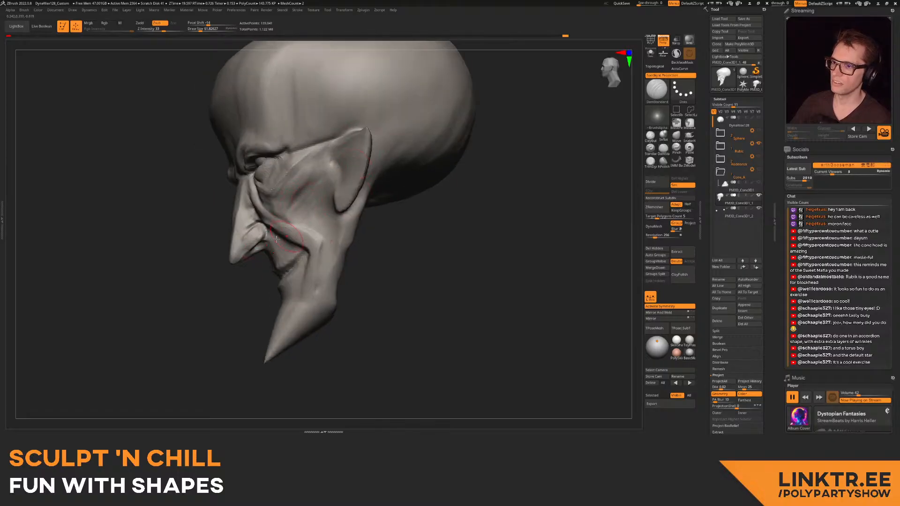
pyautogui.moveTo(372, 206)
pyautogui.mouseDown(button='right')
pyautogui.moveTo(279, 174)
pyautogui.moveTo(313, 118)
pyautogui.mouseUp(button='right')
pyautogui.moveTo(309, 136)
pyautogui.mouseDown()
pyautogui.moveTo(302, 241)
pyautogui.moveTo(283, 309)
pyautogui.mouseUp()
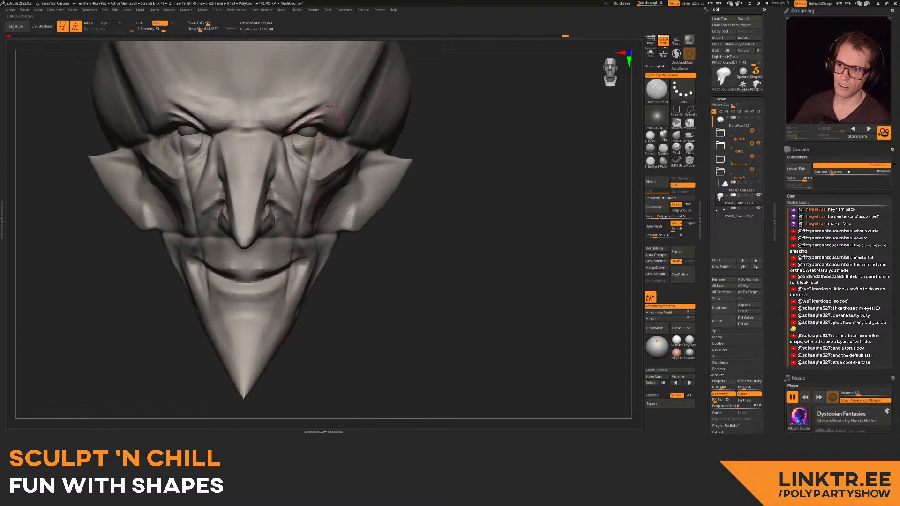
pyautogui.moveTo(288, 239)
pyautogui.keyDown('ctrl'); pyautogui.mouseDown(button='right')
pyautogui.moveTo(366, 101)
pyautogui.moveTo(362, 118)
pyautogui.mouseUp(button='right'); pyautogui.keyUp('ctrl')
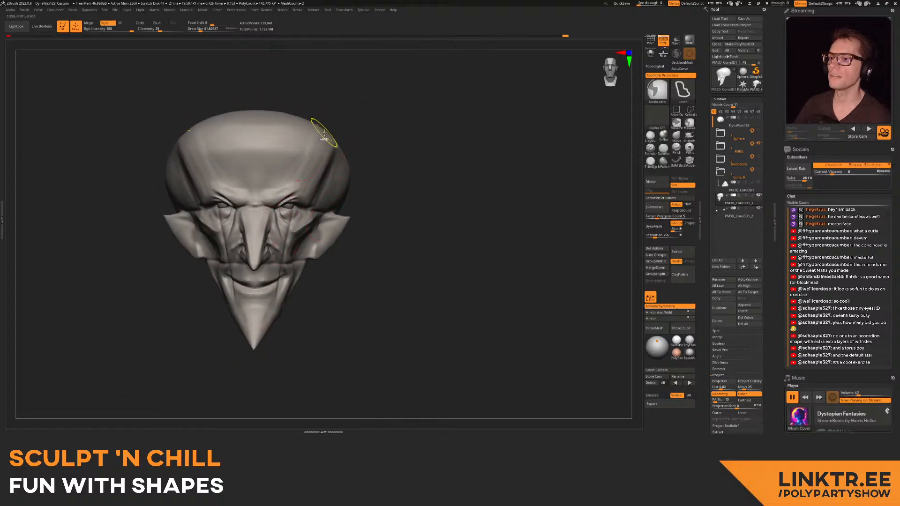
pyautogui.moveTo(324, 133)
pyautogui.mouseDown(button='right')
pyautogui.moveTo(289, 198)
pyautogui.moveTo(282, 177)
pyautogui.moveTo(257, 200)
pyautogui.mouseUp(button='right')
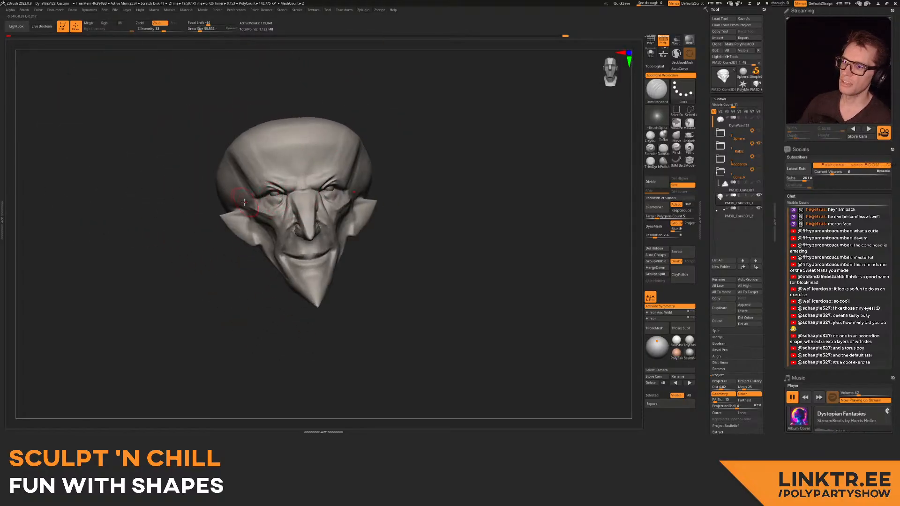
pyautogui.moveTo(391, 174); pyautogui.dragTo(244, 221, button='right')
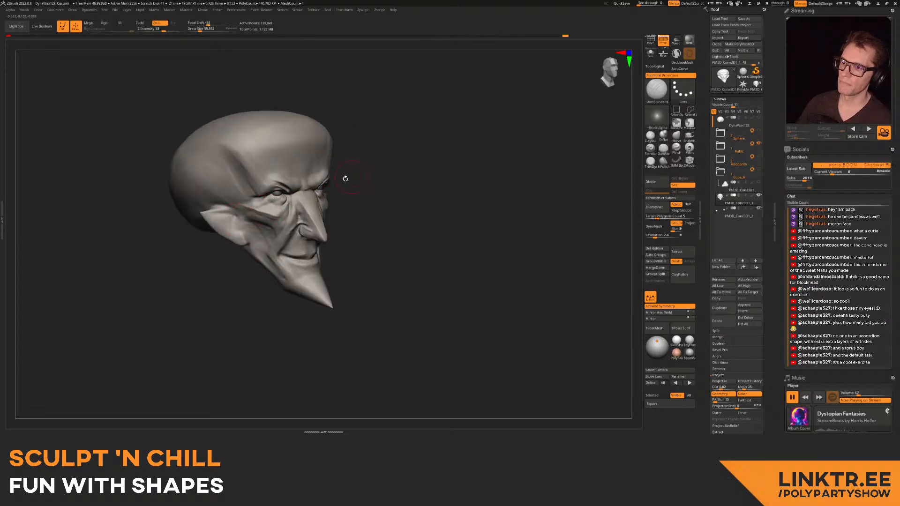
pyautogui.moveTo(356, 176); pyautogui.dragTo(325, 179, button='right')
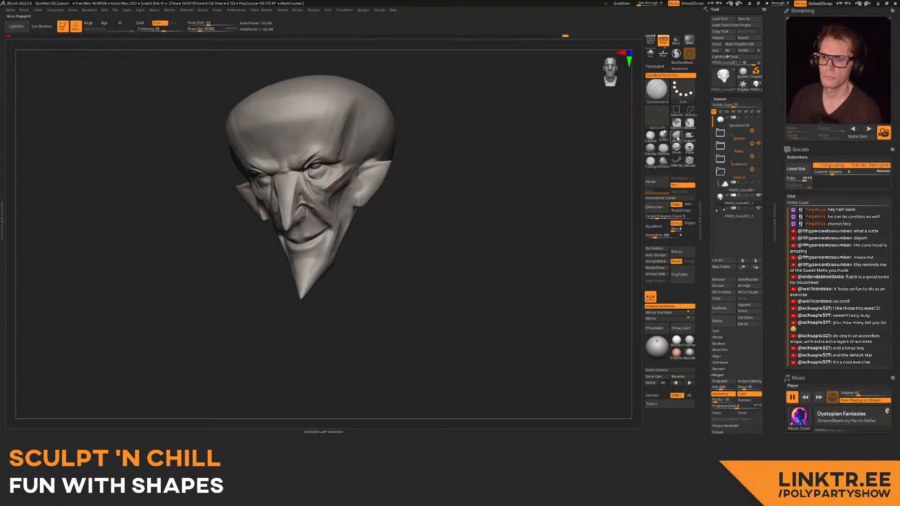
# - Adjust the proportions of the upper head and brow from several angles with a very large Move brush
pyautogui.click(678, 138)
pyautogui.keyDown('ctrl'); pyautogui.moveTo(347, 160); pyautogui.dragTo(347, 182, button='right'); pyautogui.keyUp('ctrl')
pyautogui.click(219, 29)
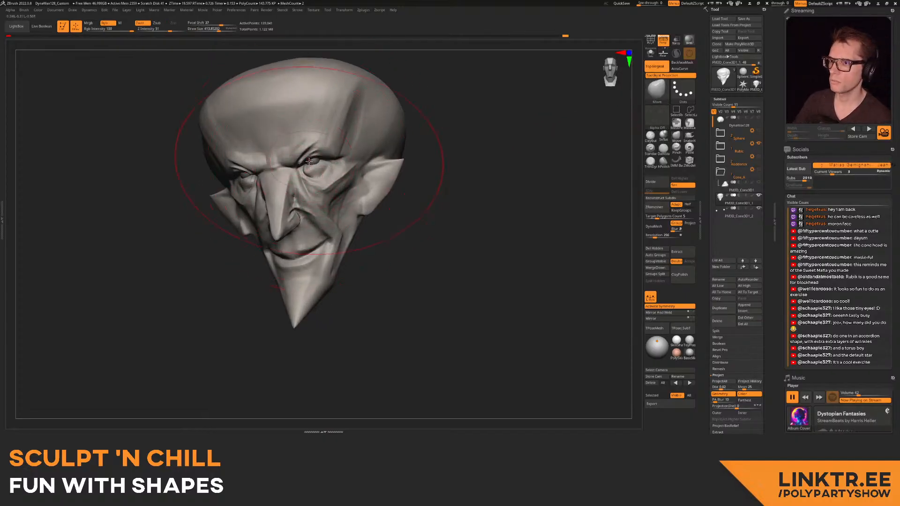
pyautogui.moveTo(307, 162)
pyautogui.mouseDown()
pyautogui.moveTo(307, 173)
pyautogui.moveTo(339, 151)
pyautogui.mouseUp()
pyautogui.moveTo(321, 147)
pyautogui.mouseDown(button='right')
pyautogui.moveTo(336, 175)
pyautogui.moveTo(434, 176)
pyautogui.mouseUp(button='right')
pyautogui.press(']')
pyautogui.moveTo(258, 168); pyautogui.dragTo(263, 178)
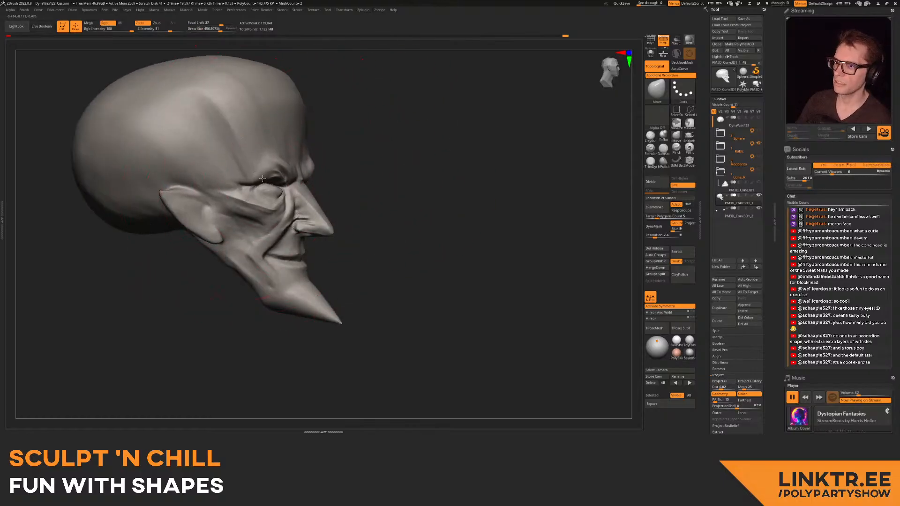
pyautogui.moveTo(262, 181)
pyautogui.mouseDown(button='right')
pyautogui.moveTo(319, 197)
pyautogui.moveTo(356, 188)
pyautogui.moveTo(380, 169)
pyautogui.mouseUp(button='right')
pyautogui.press('[')
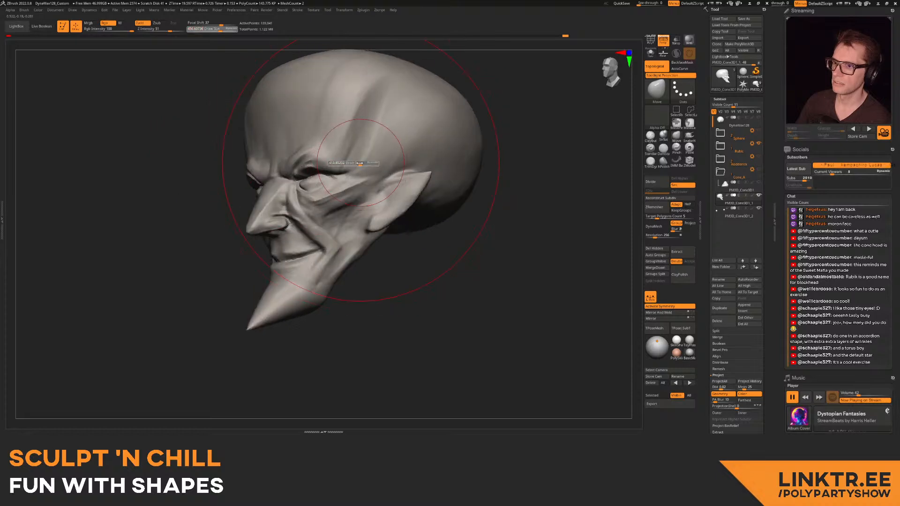
pyautogui.moveTo(317, 168)
pyautogui.mouseDown(button='right')
pyautogui.moveTo(335, 172)
pyautogui.moveTo(312, 180)
pyautogui.moveTo(293, 171)
pyautogui.moveTo(504, 138)
pyautogui.mouseUp(button='right')
pyautogui.press('[')
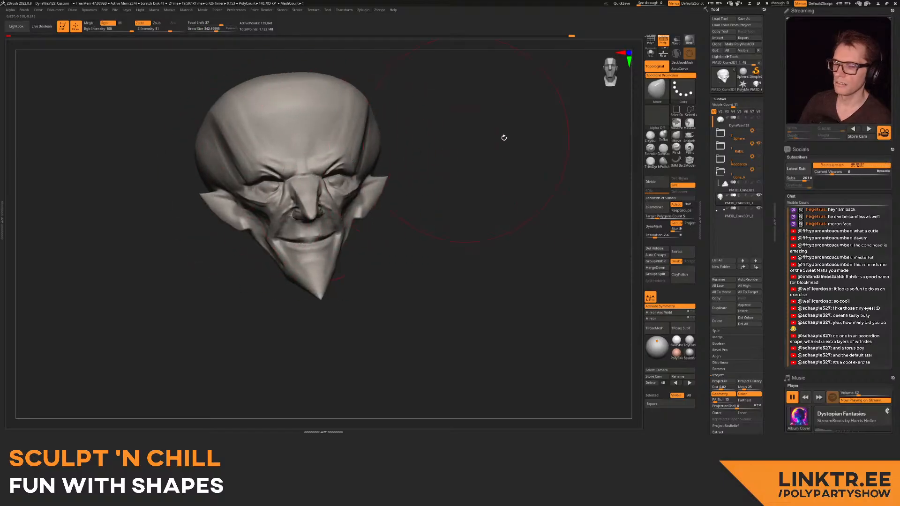
# - Select the eyeballs subtool and adjust the eyes' placement in the sockets with the transform gizmo
pyautogui.click(721, 212)
pyautogui.press('w')
pyautogui.keyDown('shift'); pyautogui.moveTo(525, 189); pyautogui.dragTo(496, 183, button='right'); pyautogui.keyUp('shift')
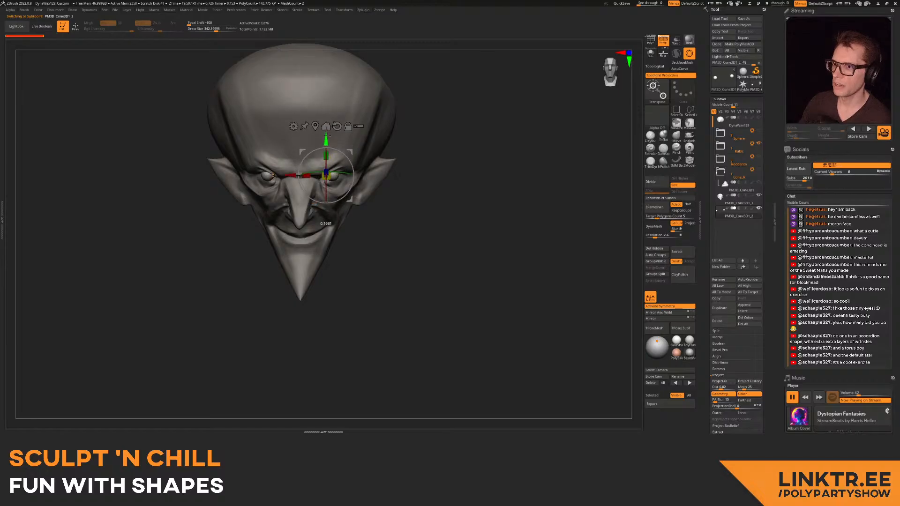
pyautogui.moveTo(328, 131)
pyautogui.mouseDown(button='right')
pyautogui.moveTo(255, 137)
pyautogui.moveTo(345, 159)
pyautogui.moveTo(394, 157)
pyautogui.moveTo(382, 93)
pyautogui.moveTo(396, 71)
pyautogui.moveTo(375, 61)
pyautogui.mouseUp(button='right')
pyautogui.press('q')
pyautogui.moveTo(352, 202); pyautogui.dragTo(358, 256, button='right')
pyautogui.press('w')
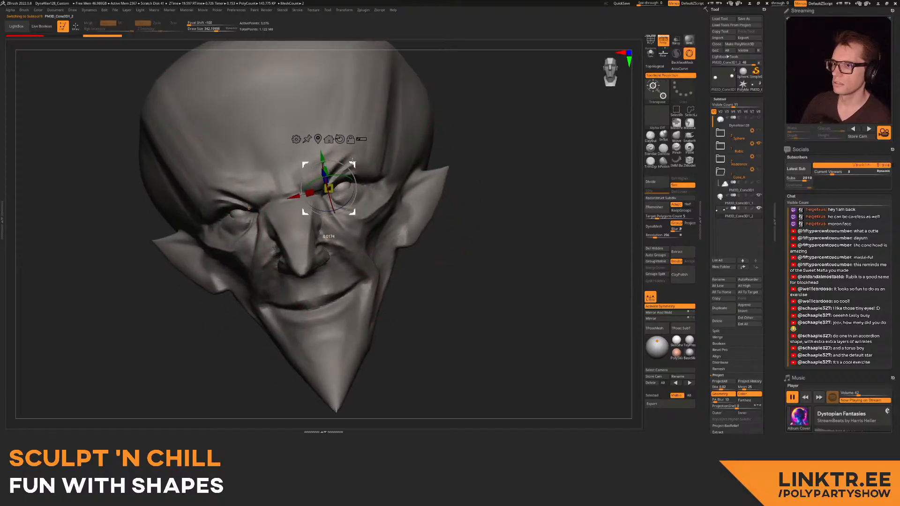
# - Switch back to the head subtool and adjust the eyelids around the eyeball with a smaller Move brush
pyautogui.press('q')
pyautogui.moveTo(352, 162)
pyautogui.mouseDown(button='right')
pyautogui.moveTo(361, 151)
pyautogui.moveTo(349, 103)
pyautogui.mouseUp(button='right')
pyautogui.moveTo(349, 136)
pyautogui.mouseDown(button='right')
pyautogui.moveTo(348, 174)
pyautogui.moveTo(391, 211)
pyautogui.mouseUp(button='right')
pyautogui.moveTo(392, 211)
pyautogui.mouseDown(button='right')
pyautogui.moveTo(305, 205)
pyautogui.moveTo(334, 243)
pyautogui.mouseUp(button='right')
pyautogui.keyDown('alt'); pyautogui.click(336, 200); pyautogui.keyUp('alt')
pyautogui.moveTo(336, 200); pyautogui.dragTo(317, 199, button='right')
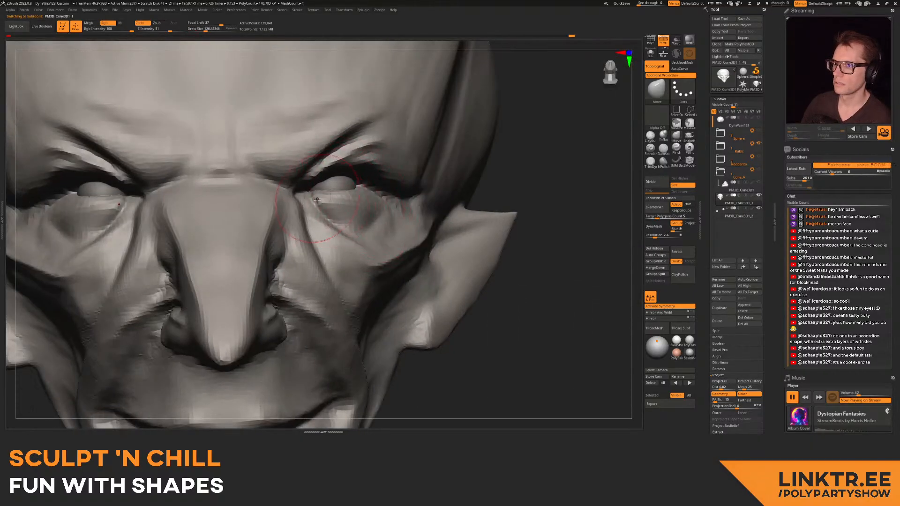
pyautogui.moveTo(359, 196); pyautogui.dragTo(334, 175, button='right')
# - Carve the inner contour of the pointed ear with the DamStandard brush
pyautogui.keyDown('ctrl'); pyautogui.moveTo(357, 185); pyautogui.dragTo(618, 111, button='right'); pyautogui.keyUp('ctrl')
pyautogui.click(663, 149)
pyautogui.moveTo(262, 202)
pyautogui.mouseDown(button='right')
pyautogui.moveTo(301, 211)
pyautogui.moveTo(323, 243)
pyautogui.mouseUp(button='right')
pyautogui.moveTo(327, 246); pyautogui.dragTo(328, 214)
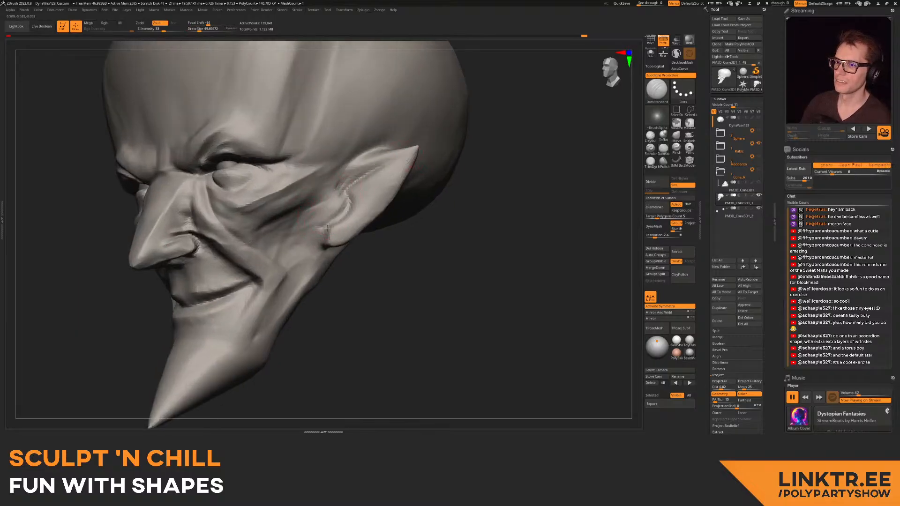
# - Sculpt the ear's front lobe and inner hollow with a resized ClayBuildup brush
pyautogui.moveTo(331, 225); pyautogui.dragTo(626, 130, button='right')
pyautogui.click(650, 136)
pyautogui.keyDown('ctrl'); pyautogui.moveTo(349, 199); pyautogui.dragTo(356, 234, button='right'); pyautogui.keyUp('ctrl')
pyautogui.press('s')
pyautogui.moveTo(318, 228); pyautogui.dragTo(323, 228)
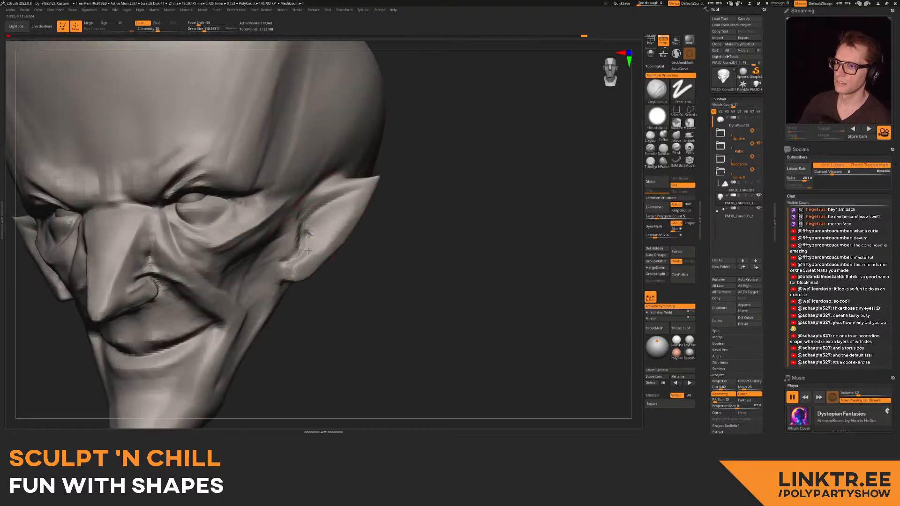
pyautogui.moveTo(287, 249)
pyautogui.mouseDown()
pyautogui.moveTo(309, 209)
pyautogui.moveTo(341, 193)
pyautogui.moveTo(339, 207)
pyautogui.mouseUp()
pyautogui.press('s')
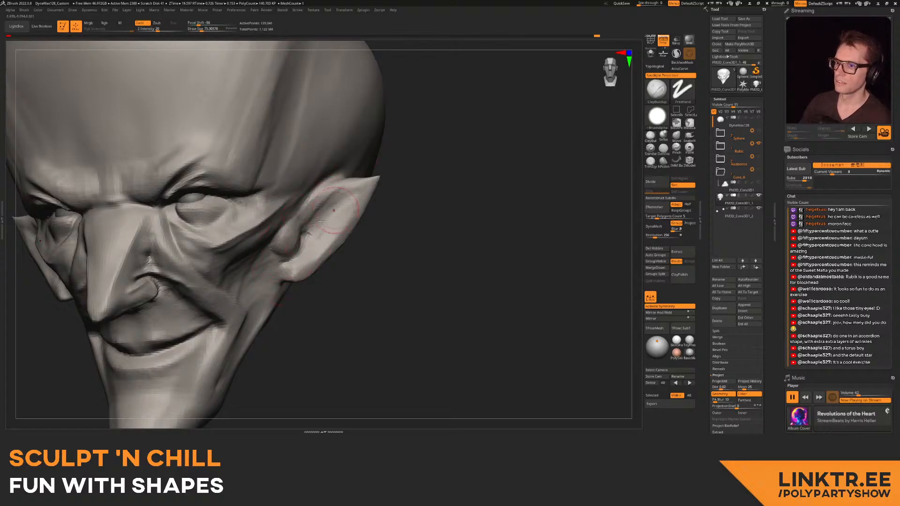
# - Fill in the groove running down the temple with a larger ClayBuildup brush
pyautogui.moveTo(315, 236)
pyautogui.keyDown('ctrl'); pyautogui.mouseDown(button='right')
pyautogui.moveTo(302, 211)
pyautogui.moveTo(314, 206)
pyautogui.moveTo(322, 237)
pyautogui.moveTo(323, 206)
pyautogui.mouseUp(button='right'); pyautogui.keyUp('ctrl')
pyautogui.moveTo(324, 207)
pyautogui.mouseDown(button='right')
pyautogui.moveTo(291, 176)
pyautogui.moveTo(275, 196)
pyautogui.mouseUp(button='right')
pyautogui.press('s')
pyautogui.moveTo(291, 191); pyautogui.dragTo(302, 191)
pyautogui.moveTo(332, 171); pyautogui.dragTo(312, 175, button='right')
pyautogui.moveTo(309, 174); pyautogui.dragTo(293, 225)
pyautogui.moveTo(327, 146)
pyautogui.mouseDown()
pyautogui.moveTo(320, 197)
pyautogui.moveTo(281, 202)
pyautogui.mouseUp()
pyautogui.press('s')
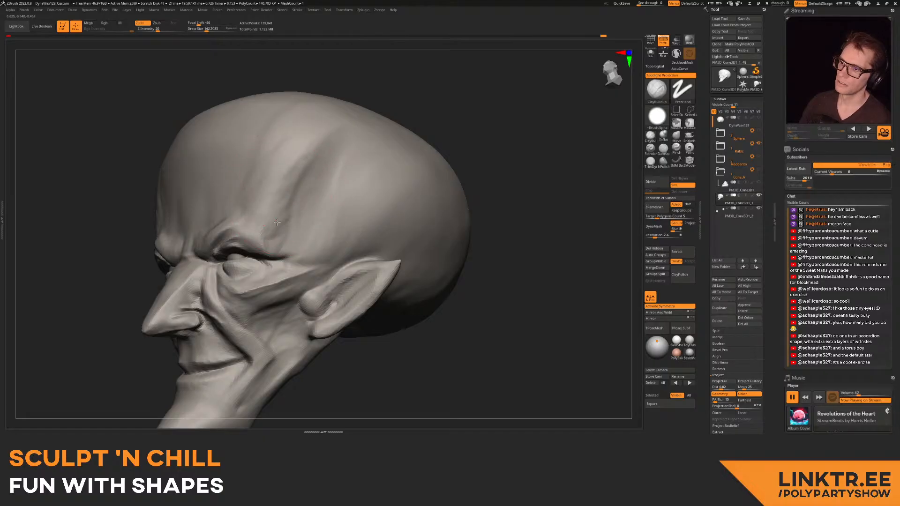
# - Shape the plane change between forehead and temple with a larger ClayBuildup brush and smooth the forehead
pyautogui.keyDown('ctrl'); pyautogui.moveTo(286, 251); pyautogui.dragTo(307, 191, button='right'); pyautogui.keyUp('ctrl')
pyautogui.press('s')
pyautogui.click(308, 192)
pyautogui.keyDown('alt'); pyautogui.moveTo(320, 155); pyautogui.dragTo(300, 212); pyautogui.keyUp('alt')
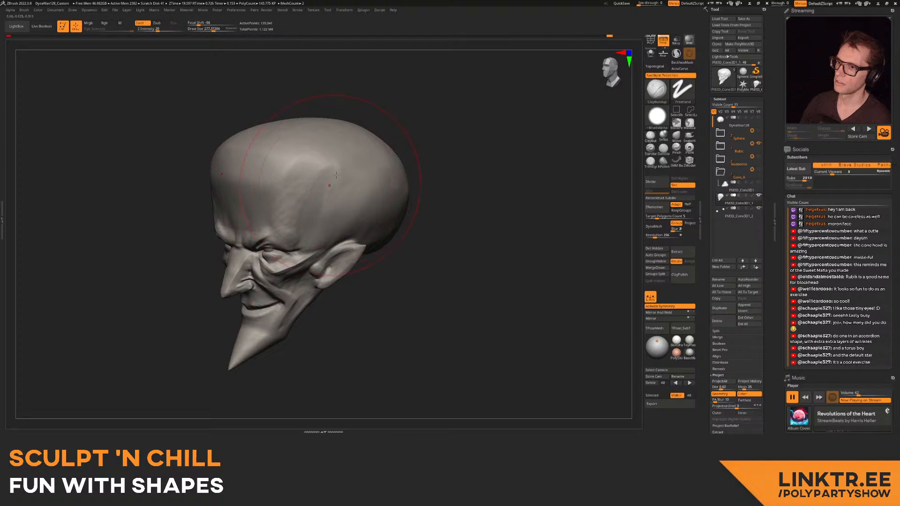
pyautogui.moveTo(330, 166)
pyautogui.mouseDown(button='right')
pyautogui.moveTo(359, 176)
pyautogui.moveTo(367, 139)
pyautogui.moveTo(384, 162)
pyautogui.moveTo(358, 169)
pyautogui.mouseUp(button='right')
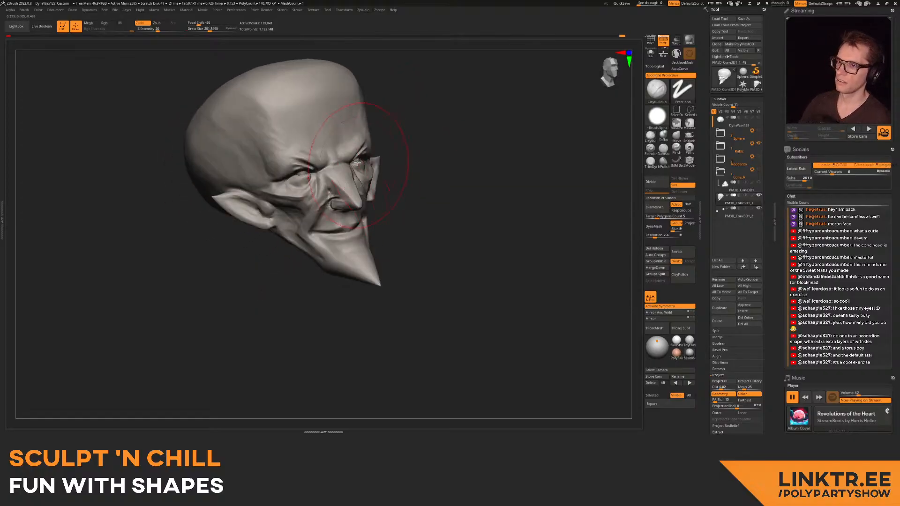
pyautogui.moveTo(298, 220)
pyautogui.mouseDown(button='right')
pyautogui.moveTo(340, 173)
pyautogui.moveTo(353, 177)
pyautogui.moveTo(368, 160)
pyautogui.moveTo(351, 140)
pyautogui.moveTo(392, 151)
pyautogui.moveTo(354, 178)
pyautogui.moveTo(350, 163)
pyautogui.mouseUp(button='right')
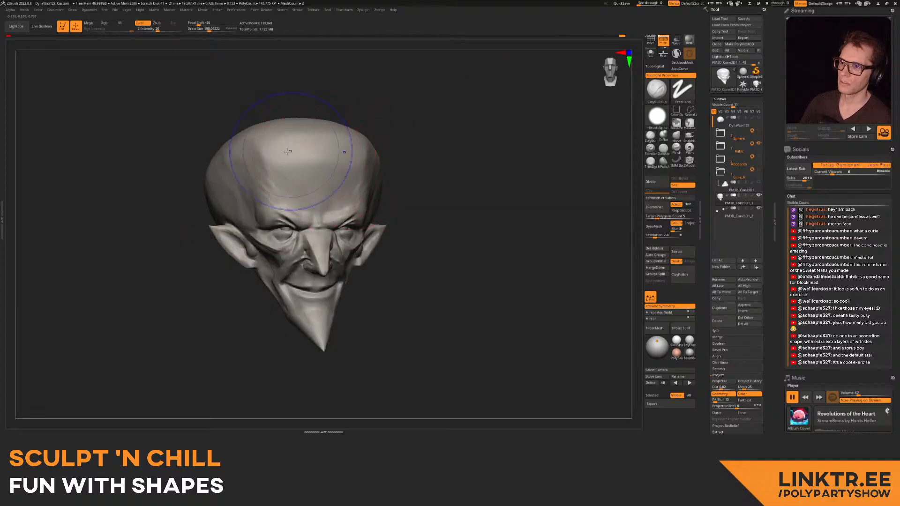
pyautogui.press('shift')
pyautogui.moveTo(221, 165)
pyautogui.mouseDown(button='right')
pyautogui.moveTo(336, 136)
pyautogui.moveTo(368, 176)
pyautogui.moveTo(362, 216)
pyautogui.moveTo(331, 183)
pyautogui.mouseUp(button='right')
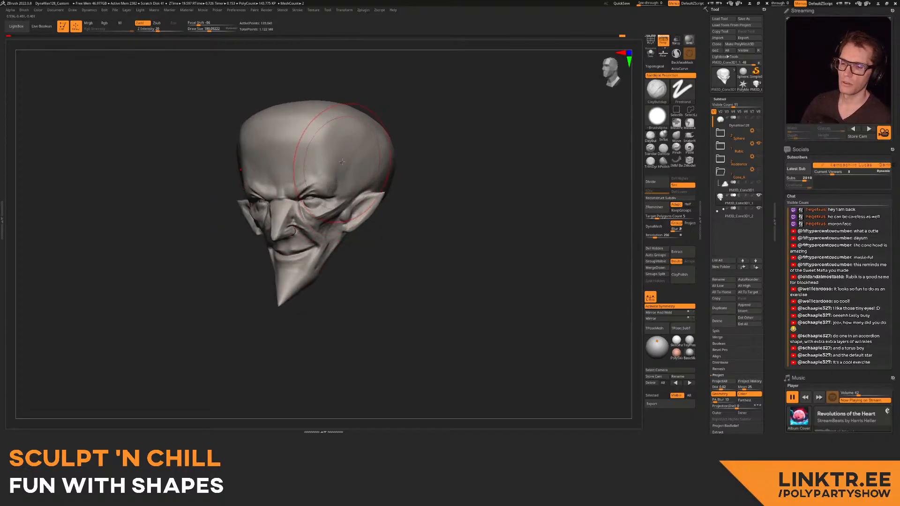
# - Scrub the undo history back and return to the latest state to compare the head's sculpting progress
pyautogui.moveTo(615, 36); pyautogui.dragTo(310, 41, button='right')
pyautogui.moveTo(309, 40)
pyautogui.keyDown('ctrl'); pyautogui.mouseDown()
pyautogui.moveTo(300, 42)
pyautogui.moveTo(623, 37)
pyautogui.mouseUp(); pyautogui.keyUp('ctrl')
pyautogui.moveTo(432, 154)
pyautogui.mouseDown(button='right')
pyautogui.moveTo(387, 187)
pyautogui.moveTo(417, 209)
pyautogui.moveTo(431, 243)
pyautogui.mouseUp(button='right')
# - Collapse the Cone_A folder and group the inverted cone head's subtools in a new collapsed folder named Cone_B
pyautogui.click(719, 174)
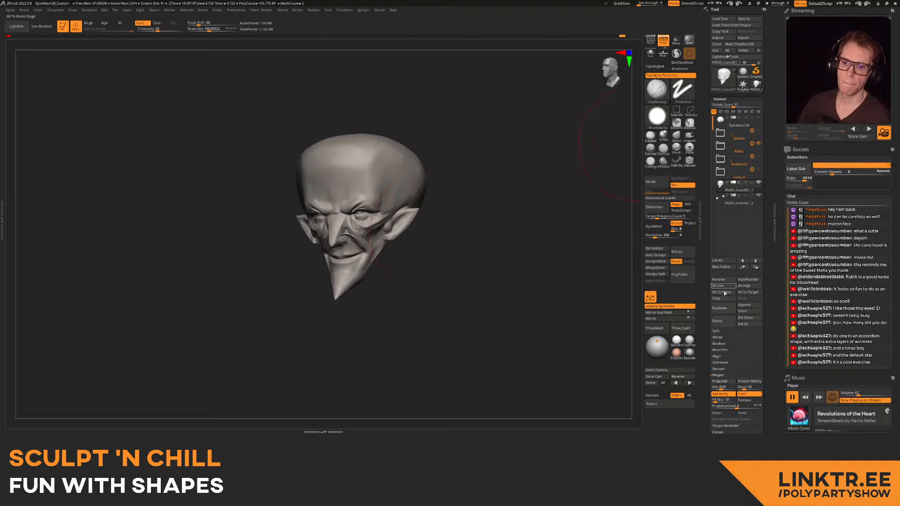
pyautogui.click(727, 266)
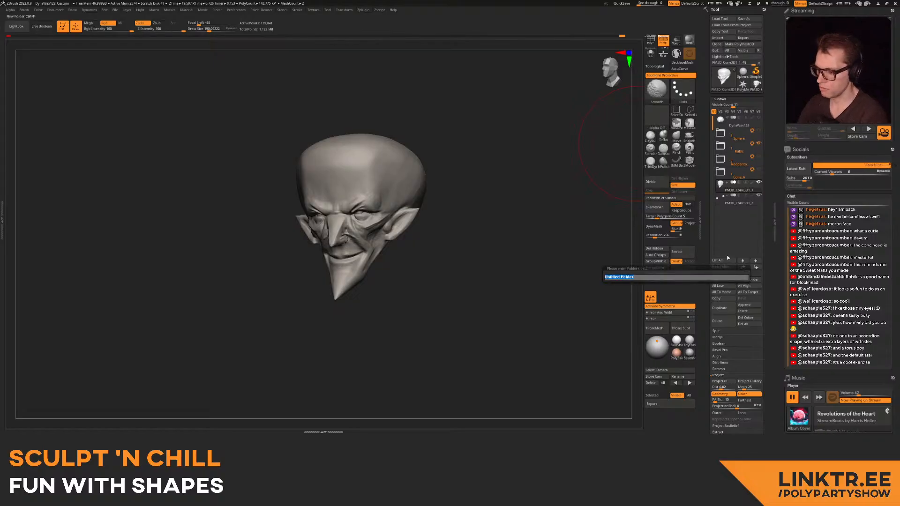
pyautogui.write('Cone_B')
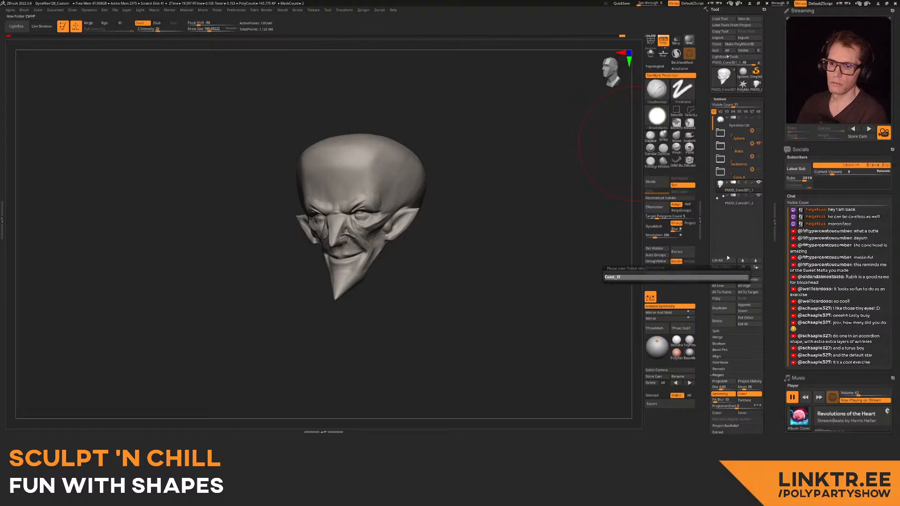
pyautogui.press('Return')
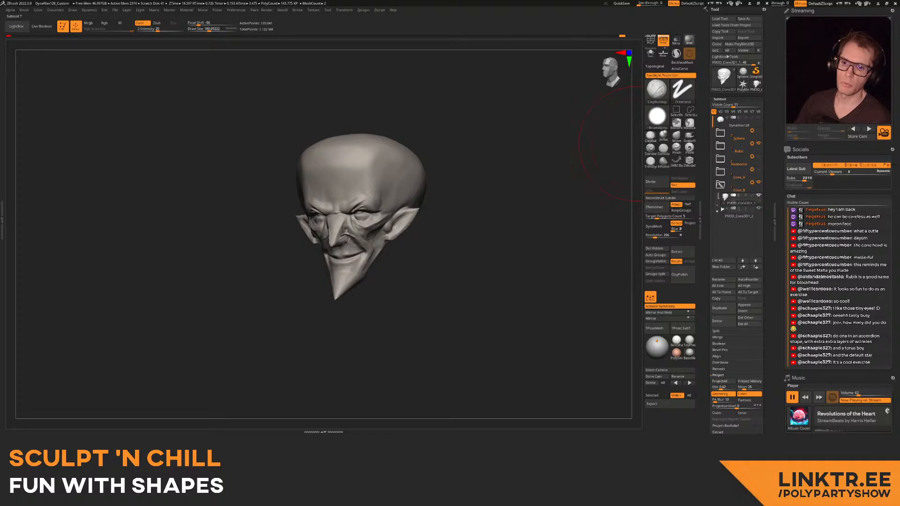
pyautogui.click(720, 184)
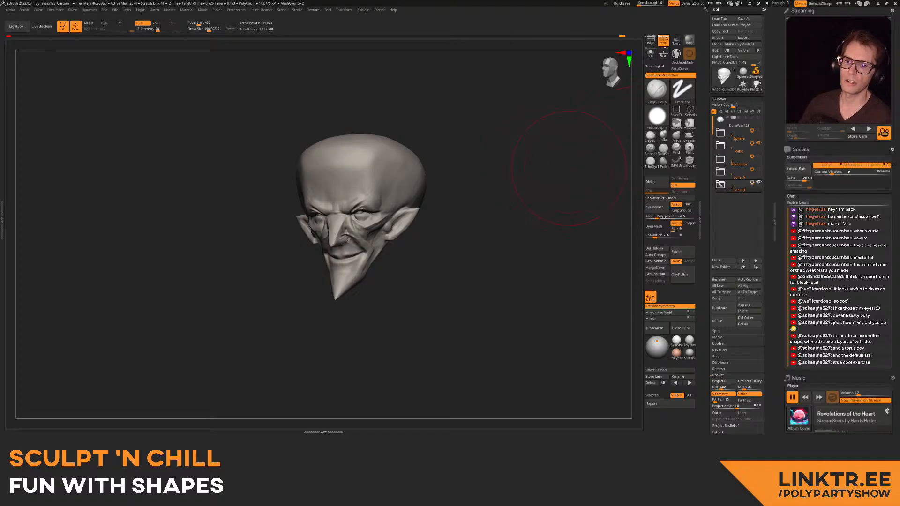
# - Append the PolyMesh3D star as a new subtool, select it and hide the Cone_B folder
pyautogui.moveTo(569, 168); pyautogui.dragTo(465, 201, button='right')
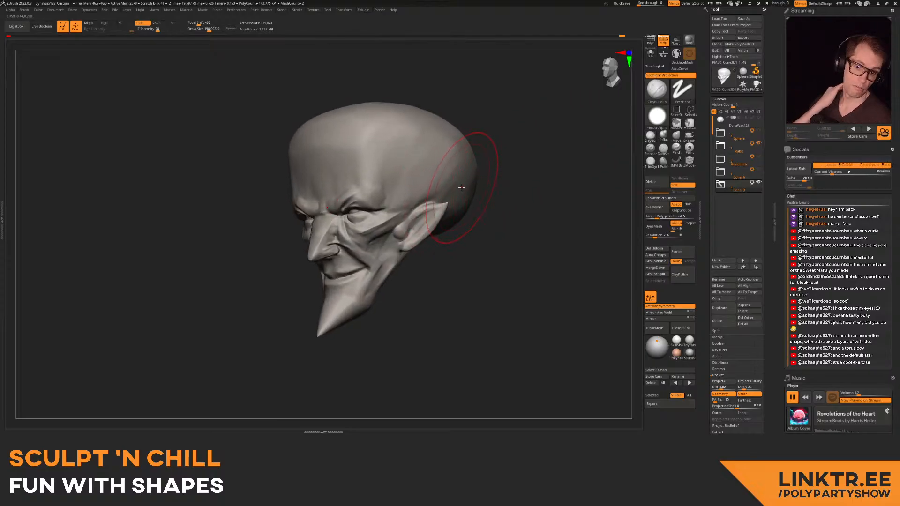
pyautogui.click(752, 305)
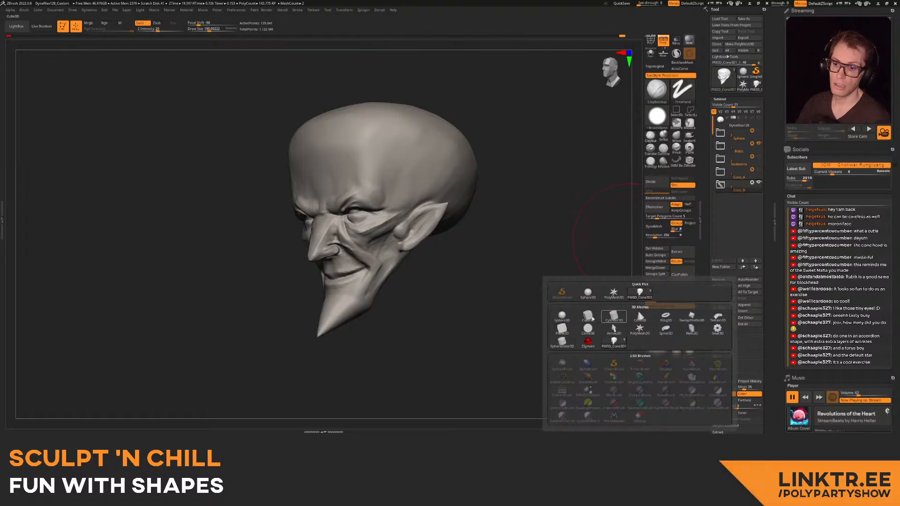
pyautogui.click(612, 294)
pyautogui.keyDown('alt'); pyautogui.click(392, 300); pyautogui.keyUp('alt')
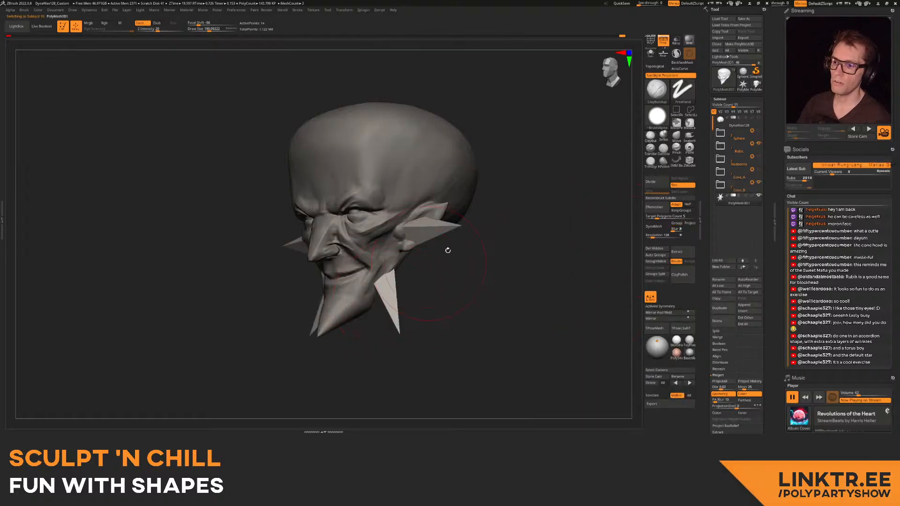
pyautogui.click(758, 183)
pyautogui.keyDown('shift'); pyautogui.moveTo(586, 164); pyautogui.dragTo(422, 181); pyautogui.keyUp('shift')
pyautogui.press('w')
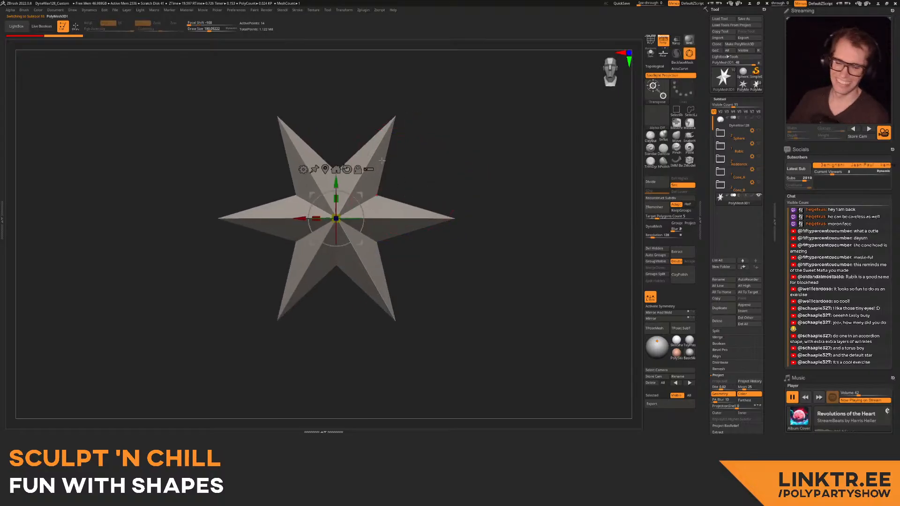
# - Rotate the star in its plane until one point faces straight up, and convert it to DynaMesh
pyautogui.moveTo(349, 194); pyautogui.dragTo(354, 201)
pyautogui.press('q')
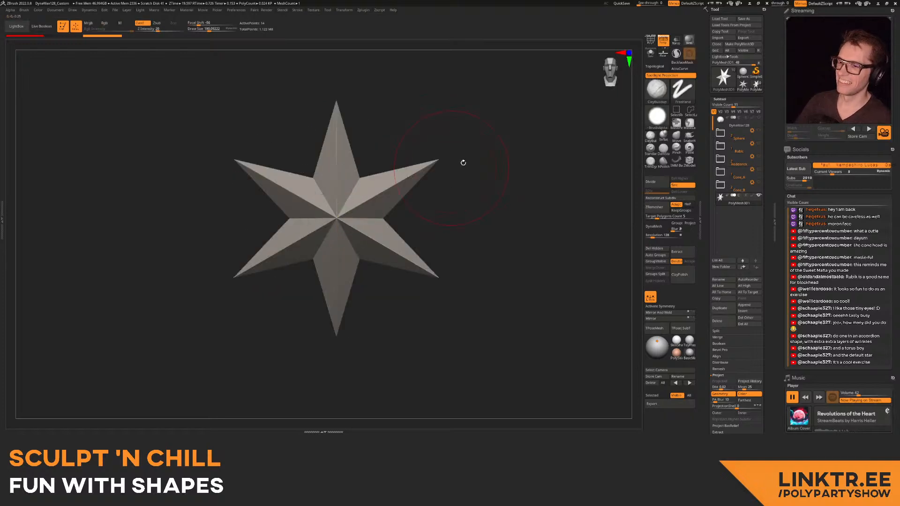
pyautogui.keyDown('alt'); pyautogui.moveTo(469, 193); pyautogui.dragTo(463, 192); pyautogui.keyUp('alt')
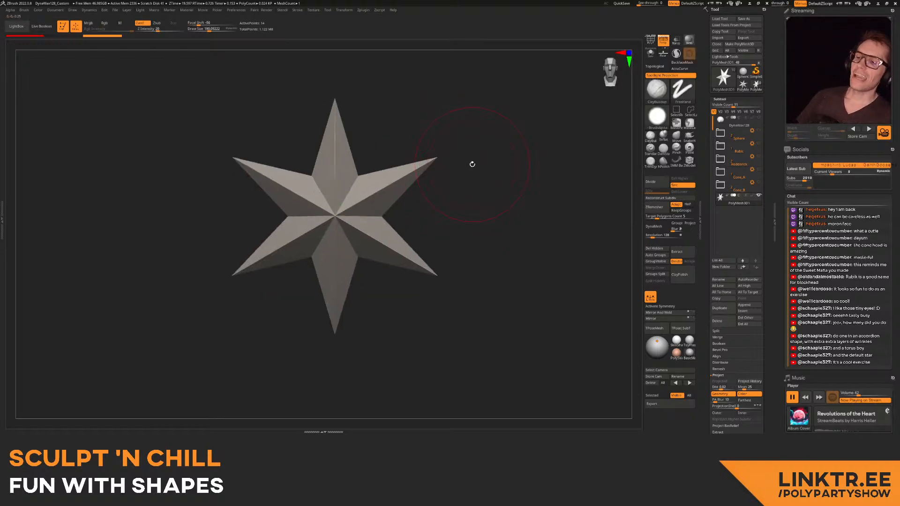
pyautogui.moveTo(471, 175); pyautogui.dragTo(433, 209)
pyautogui.click(656, 227)
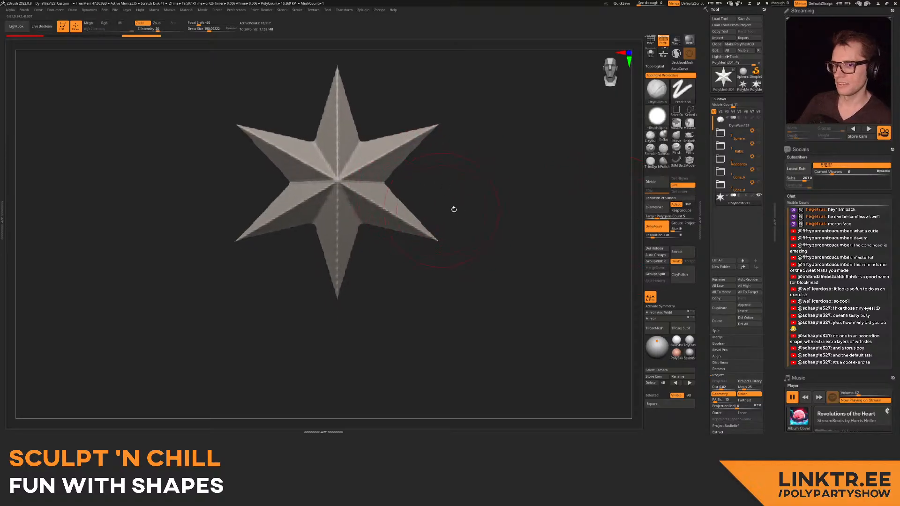
# - Lasso-mask the star's lower point with MaskLasso and invert the mask so only that point stays editable
pyautogui.press('ctrl')
pyautogui.keyDown('ctrl'); pyautogui.moveTo(343, 193); pyautogui.dragTo(341, 190); pyautogui.keyUp('ctrl')
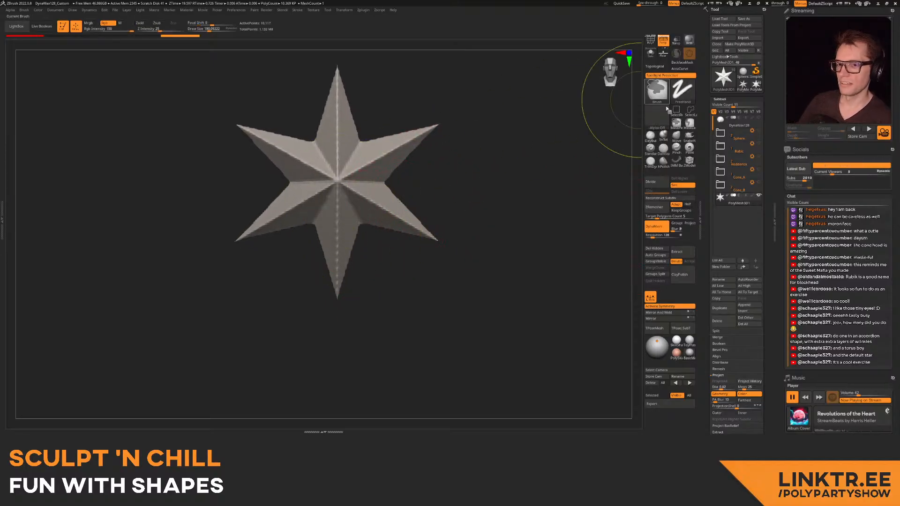
pyautogui.keyDown('ctrl'); pyautogui.click(689, 123); pyautogui.keyUp('ctrl')
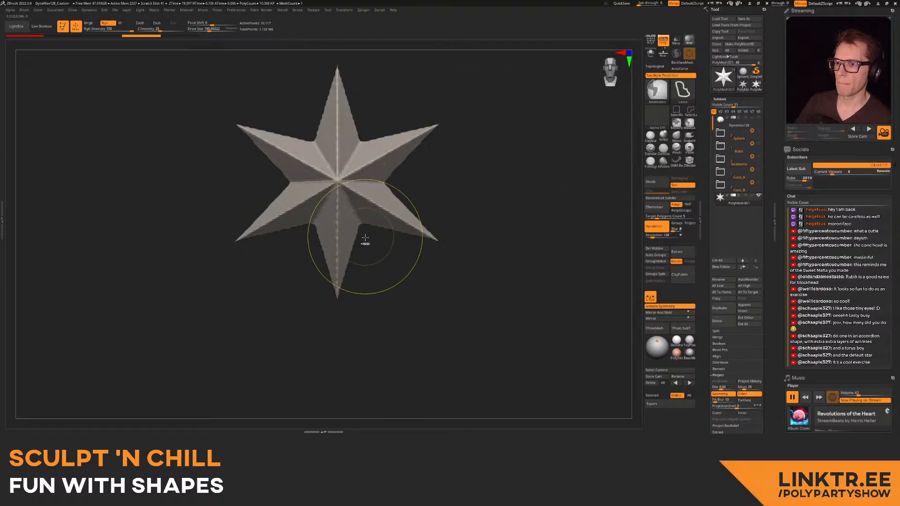
pyautogui.moveTo(314, 222)
pyautogui.keyDown('ctrl'); pyautogui.mouseDown()
pyautogui.moveTo(309, 243)
pyautogui.moveTo(324, 220)
pyautogui.moveTo(392, 302)
pyautogui.moveTo(404, 274)
pyautogui.moveTo(386, 227)
pyautogui.moveTo(398, 202)
pyautogui.mouseUp(); pyautogui.keyUp('ctrl')
pyautogui.keyDown('ctrl'); pyautogui.click(406, 253); pyautogui.keyUp('ctrl')
pyautogui.press('w')
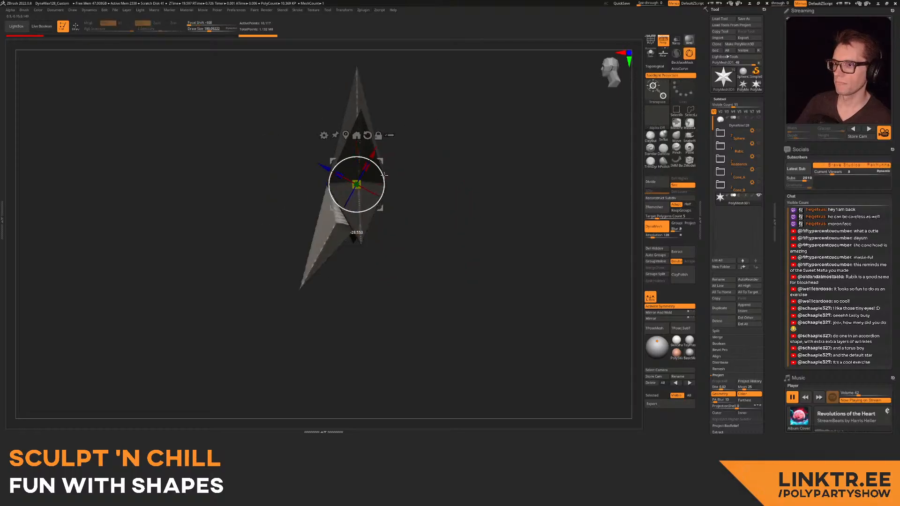
pyautogui.press('q')
pyautogui.moveTo(436, 156)
pyautogui.mouseDown()
pyautogui.moveTo(428, 171)
pyautogui.moveTo(445, 194)
pyautogui.moveTo(458, 171)
pyautogui.moveTo(475, 174)
pyautogui.moveTo(444, 174)
pyautogui.moveTo(498, 167)
pyautogui.moveTo(441, 176)
pyautogui.mouseUp()
pyautogui.press('w')
pyautogui.moveTo(386, 196)
pyautogui.mouseDown()
pyautogui.moveTo(398, 209)
pyautogui.moveTo(369, 211)
pyautogui.mouseUp()
pyautogui.press('q')
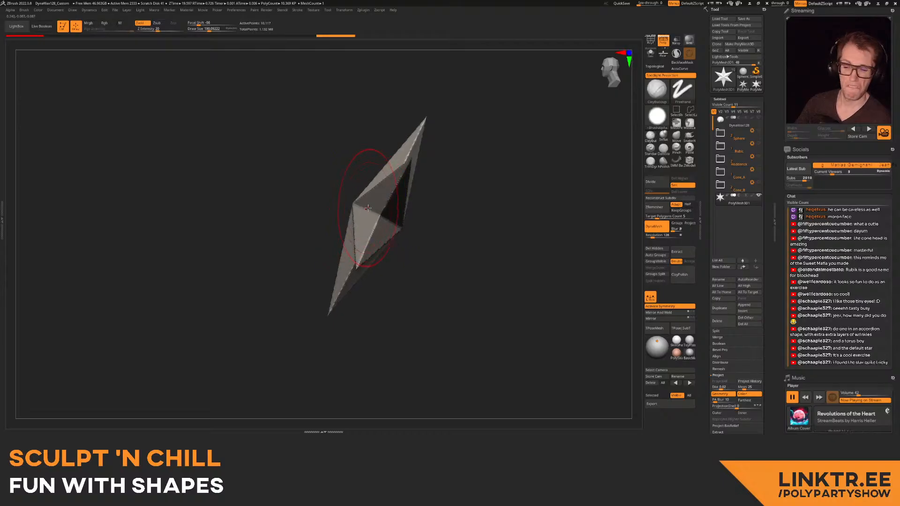
pyautogui.hotkey('ctrl', 'z')
pyautogui.hotkey('ctrl', 'z')
pyautogui.hotkey('ctrl', 'z')
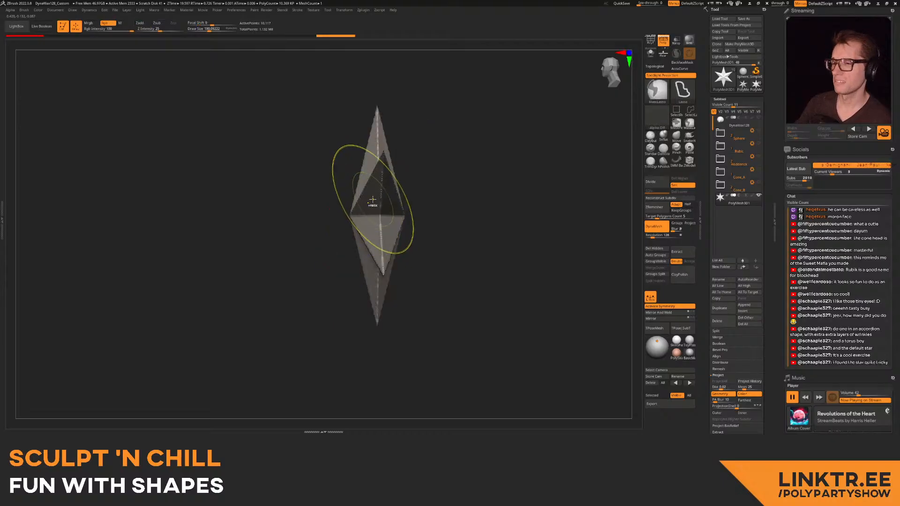
pyautogui.hotkey('ctrl', 'z')
# - Rotate the unmasked lower point forward as a jaw, clear the mask and smooth the star's surface
pyautogui.press('w')
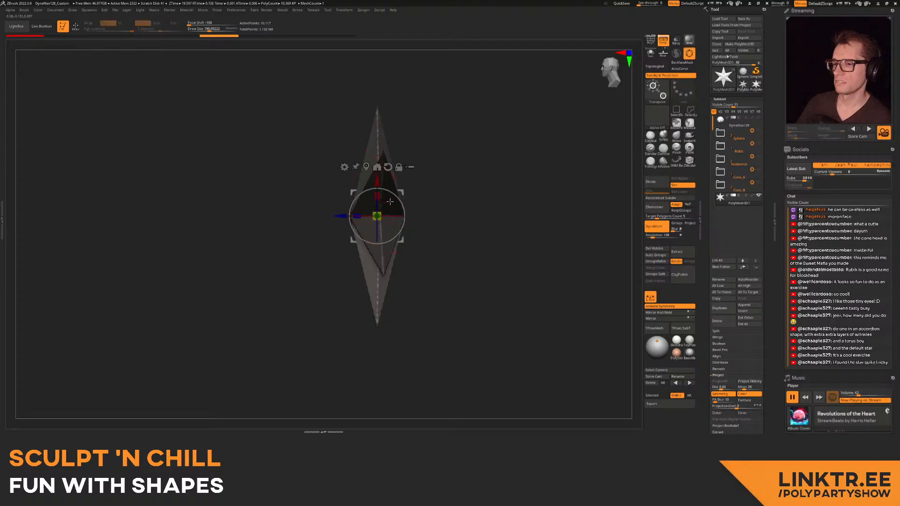
pyautogui.moveTo(400, 194); pyautogui.dragTo(418, 195)
pyautogui.press('q')
pyautogui.moveTo(471, 151)
pyautogui.mouseDown()
pyautogui.moveTo(400, 190)
pyautogui.moveTo(406, 187)
pyautogui.mouseUp()
pyautogui.moveTo(398, 181)
pyautogui.keyDown('ctrl'); pyautogui.mouseDown()
pyautogui.moveTo(396, 170)
pyautogui.moveTo(392, 199)
pyautogui.mouseUp(); pyautogui.keyUp('ctrl')
pyautogui.moveTo(336, 201)
pyautogui.keyDown('shift'); pyautogui.mouseDown()
pyautogui.moveTo(343, 213)
pyautogui.moveTo(303, 322)
pyautogui.mouseUp(); pyautogui.keyUp('shift')
# - Carve a horizontal eye-line groove across the star's centre with the DamStandard brush
pyautogui.moveTo(475, 152)
pyautogui.mouseDown()
pyautogui.moveTo(434, 148)
pyautogui.moveTo(418, 170)
pyautogui.mouseUp()
pyautogui.click(664, 148)
pyautogui.press('s')
pyautogui.moveTo(302, 219); pyautogui.dragTo(292, 219)
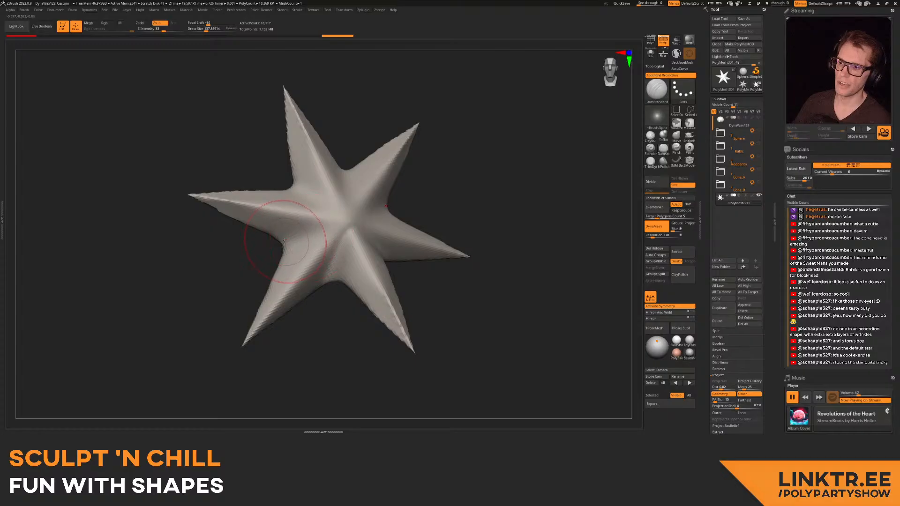
pyautogui.moveTo(364, 201); pyautogui.dragTo(336, 211)
pyautogui.moveTo(473, 160)
pyautogui.keyDown('alt'); pyautogui.mouseDown()
pyautogui.moveTo(473, 188)
pyautogui.moveTo(501, 170)
pyautogui.mouseUp(); pyautogui.keyUp('alt')
pyautogui.moveTo(360, 214); pyautogui.dragTo(300, 230)
pyautogui.moveTo(371, 217); pyautogui.dragTo(373, 215)
pyautogui.moveTo(436, 201)
pyautogui.mouseDown()
pyautogui.moveTo(420, 183)
pyautogui.moveTo(422, 168)
pyautogui.mouseUp()
pyautogui.keyDown('alt'); pyautogui.moveTo(201, 281); pyautogui.dragTo(195, 267); pyautogui.keyUp('alt')
pyautogui.keyDown('ctrl'); pyautogui.moveTo(298, 224); pyautogui.dragTo(299, 193, button='right'); pyautogui.keyUp('ctrl')
pyautogui.moveTo(299, 193)
pyautogui.mouseDown(button='right')
pyautogui.moveTo(328, 192)
pyautogui.moveTo(298, 190)
pyautogui.mouseUp(button='right')
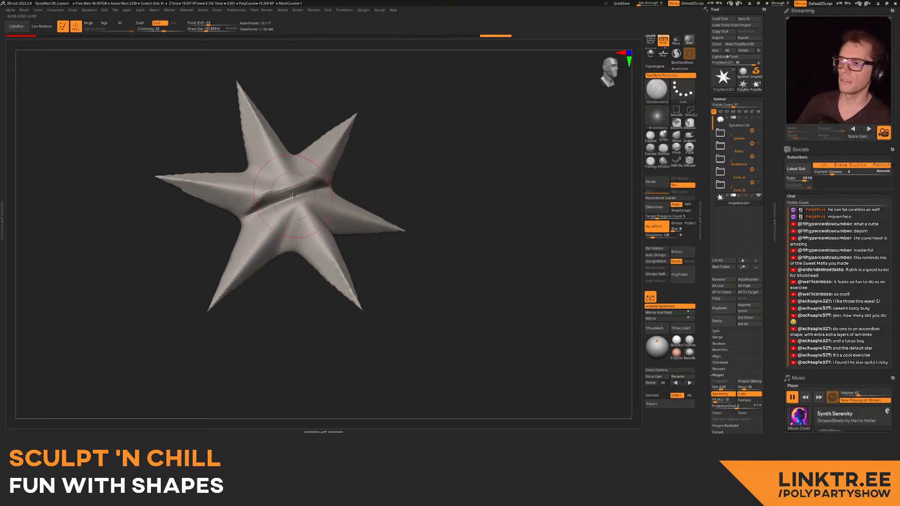
# - Deepen the eye line and carve the creases beneath it on both sides of the nose with DamStandard
pyautogui.keyDown('ctrl'); pyautogui.moveTo(293, 196); pyautogui.dragTo(272, 184, button='right'); pyautogui.keyUp('ctrl')
pyautogui.moveTo(295, 202); pyautogui.dragTo(293, 205)
pyautogui.keyDown('ctrl'); pyautogui.moveTo(293, 205); pyautogui.dragTo(296, 184, button='right'); pyautogui.keyUp('ctrl')
pyautogui.moveTo(296, 183)
pyautogui.mouseDown(button='right')
pyautogui.moveTo(316, 185)
pyautogui.moveTo(281, 171)
pyautogui.moveTo(264, 226)
pyautogui.moveTo(300, 222)
pyautogui.moveTo(294, 216)
pyautogui.mouseUp(button='right')
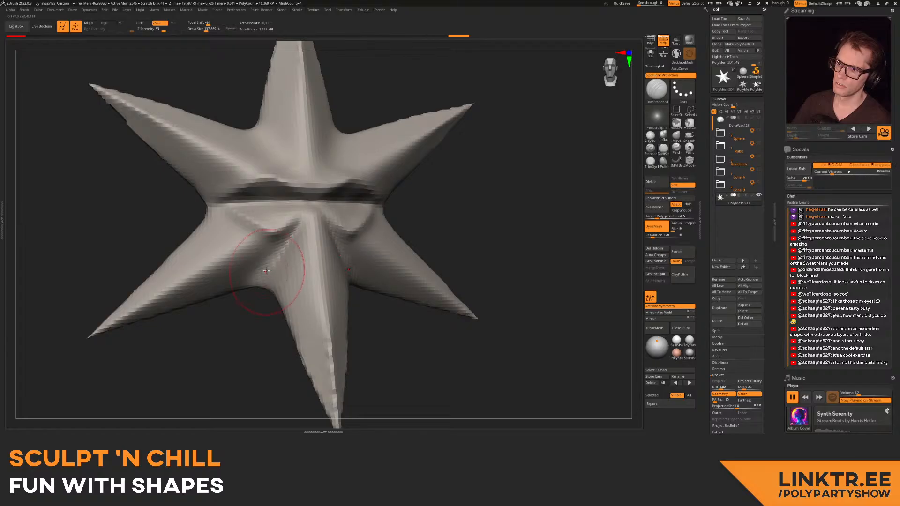
pyautogui.moveTo(270, 301)
pyautogui.mouseDown(button='right')
pyautogui.moveTo(292, 227)
pyautogui.moveTo(283, 210)
pyautogui.mouseUp(button='right')
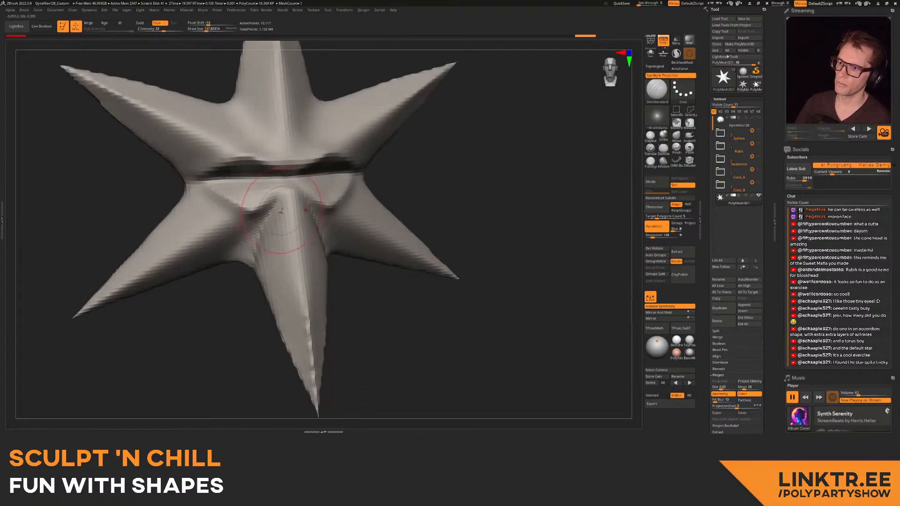
pyautogui.moveTo(286, 206); pyautogui.dragTo(281, 206)
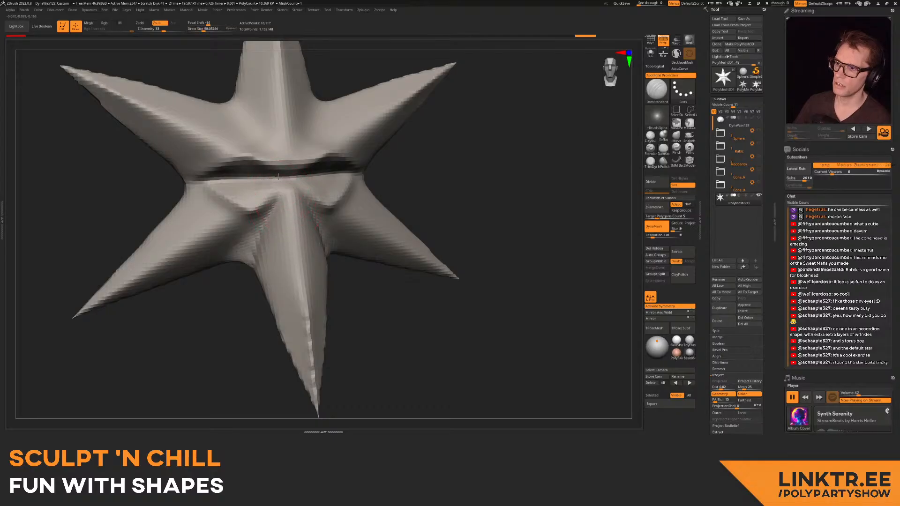
pyautogui.moveTo(286, 264)
pyautogui.mouseDown(button='right')
pyautogui.moveTo(292, 226)
pyautogui.moveTo(264, 179)
pyautogui.mouseUp(button='right')
# - Mask a vertical nose strip below the eye line with a smaller mask brush
pyautogui.press('ctrl')
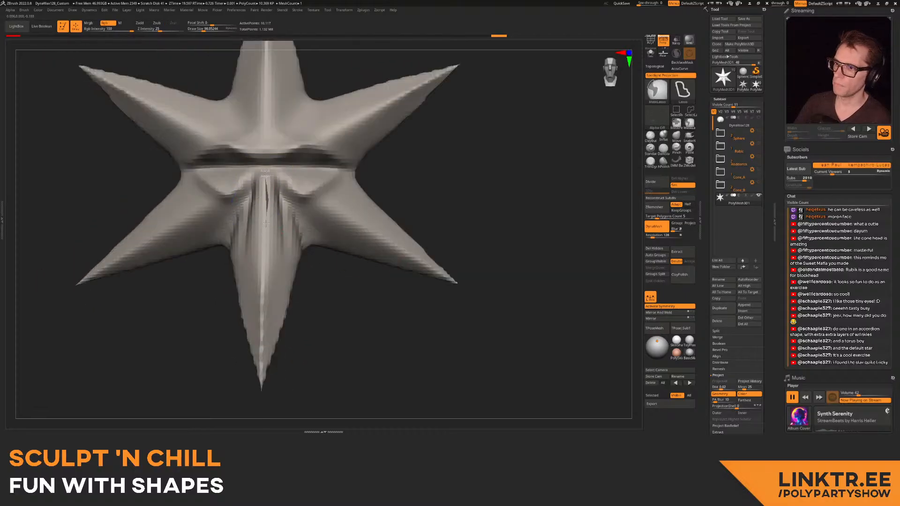
pyautogui.press('s')
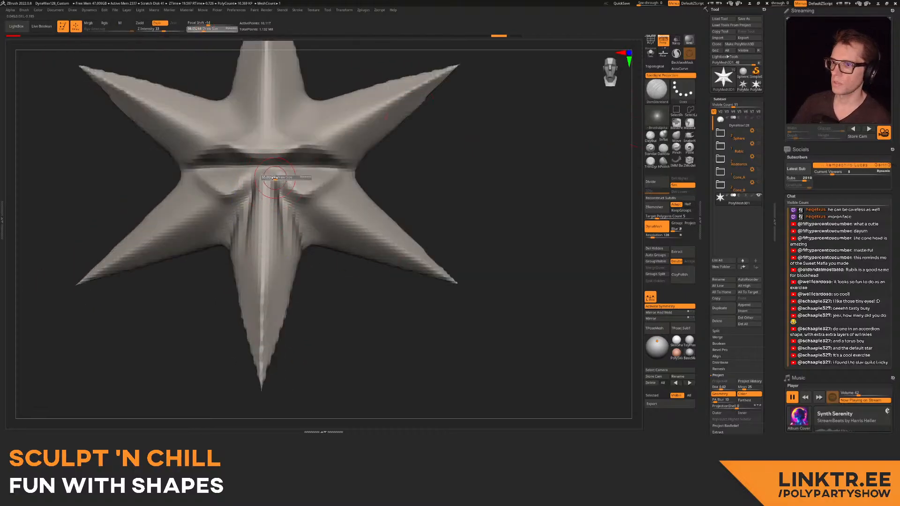
pyautogui.keyDown('ctrl'); pyautogui.moveTo(268, 180); pyautogui.dragTo(264, 203); pyautogui.keyUp('ctrl')
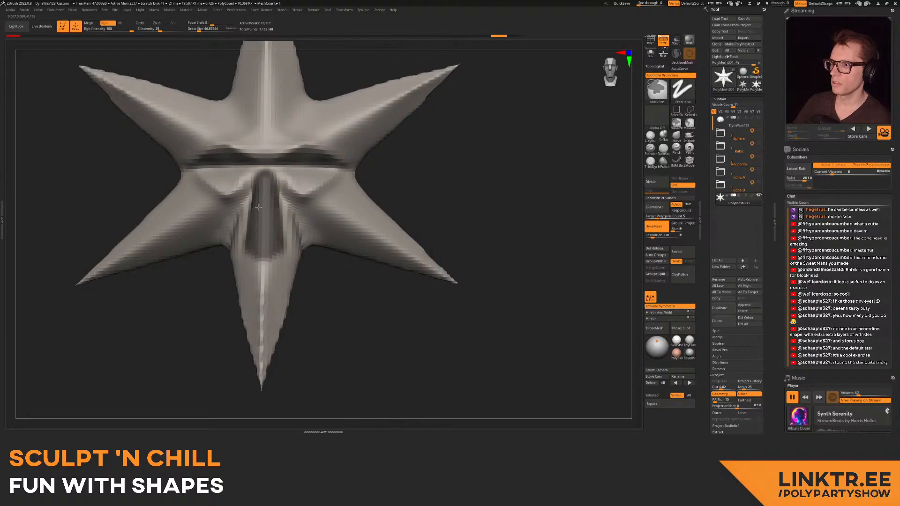
# - Pull the nose strip forward out of the face as a wedge using the Gizmo, and clear the mask
pyautogui.moveTo(426, 167)
pyautogui.mouseDown()
pyautogui.moveTo(311, 213)
pyautogui.moveTo(305, 196)
pyautogui.mouseUp()
pyautogui.press('w')
pyautogui.moveTo(233, 164); pyautogui.dragTo(240, 147)
pyautogui.press('q')
pyautogui.moveTo(359, 148)
pyautogui.mouseDown()
pyautogui.moveTo(321, 145)
pyautogui.moveTo(387, 179)
pyautogui.moveTo(349, 165)
pyautogui.mouseUp()
pyautogui.press('w')
pyautogui.press('q')
pyautogui.keyDown('ctrl'); pyautogui.moveTo(231, 215); pyautogui.dragTo(236, 225); pyautogui.keyUp('ctrl')
pyautogui.press('s')
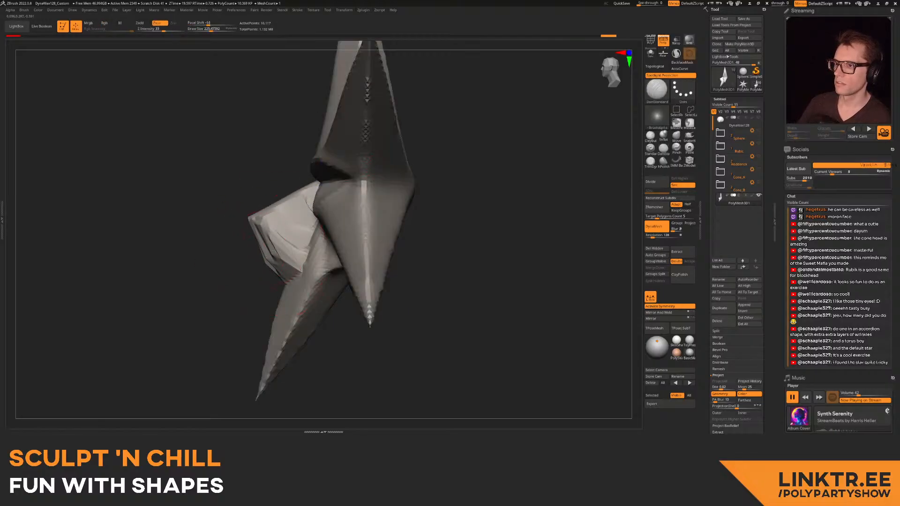
pyautogui.press('b')
pyautogui.press('m')
pyautogui.press('v')
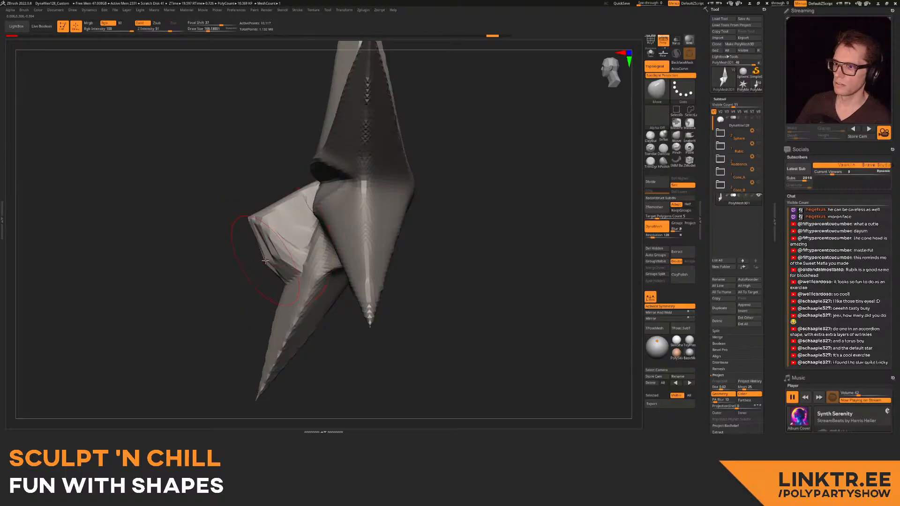
pyautogui.moveTo(261, 229); pyautogui.dragTo(321, 186, button='right')
pyautogui.moveTo(299, 216); pyautogui.dragTo(286, 229)
pyautogui.moveTo(324, 220); pyautogui.dragTo(267, 199, button='right')
pyautogui.hotkey('ctrl', 'z')
pyautogui.press('w')
pyautogui.moveTo(373, 158); pyautogui.dragTo(372, 158)
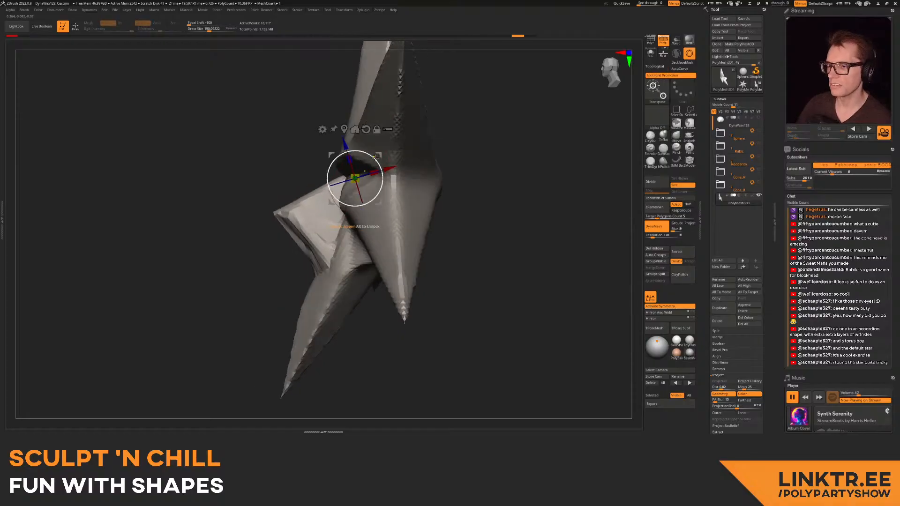
pyautogui.keyDown('ctrl'); pyautogui.click(478, 152); pyautogui.keyUp('ctrl')
pyautogui.hotkey('ctrl', 'z')
# - Isolate the nose with the mask and rotate it slightly upward in side view
pyautogui.keyDown('ctrl'); pyautogui.click(435, 151); pyautogui.keyUp('ctrl')
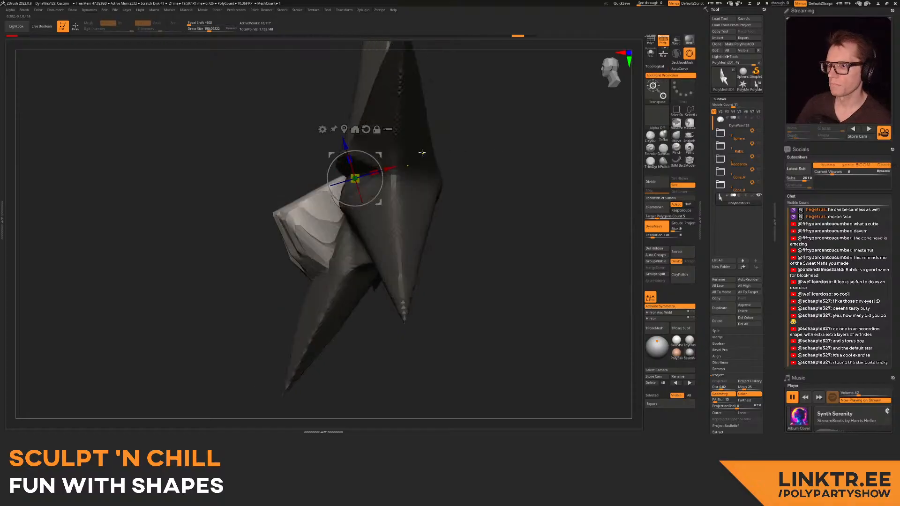
pyautogui.moveTo(378, 155); pyautogui.dragTo(378, 161)
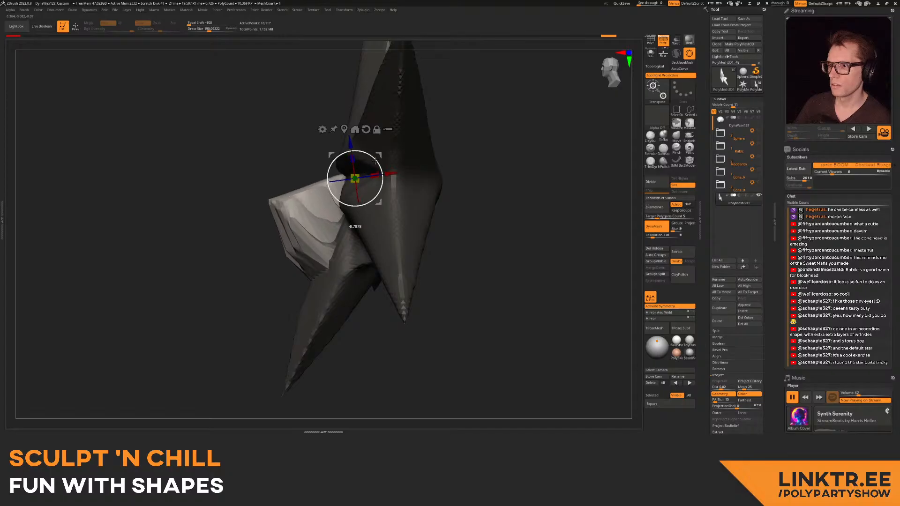
pyautogui.moveTo(376, 162); pyautogui.dragTo(375, 159)
pyautogui.moveTo(281, 209)
pyautogui.mouseDown(button='right')
pyautogui.moveTo(366, 211)
pyautogui.moveTo(284, 208)
pyautogui.mouseUp(button='right')
pyautogui.moveTo(635, 101); pyautogui.dragTo(612, 112, button='right')
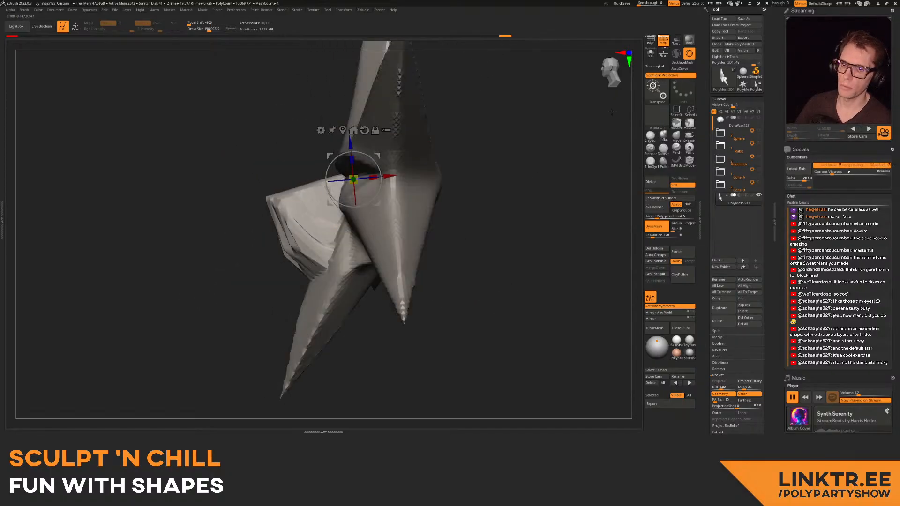
# - Straighten the underside of the nose in profile with a large Move brush
pyautogui.click(677, 137)
pyautogui.moveTo(287, 253); pyautogui.dragTo(301, 236)
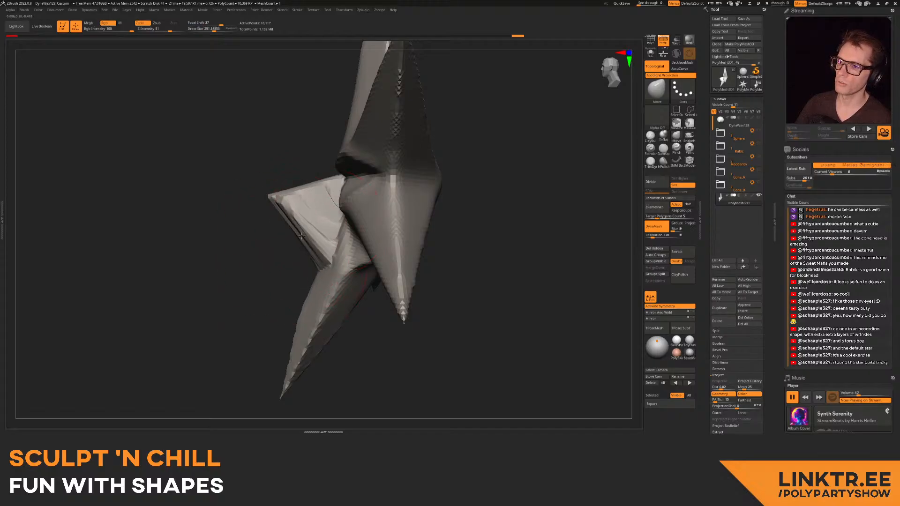
pyautogui.moveTo(305, 232)
pyautogui.mouseDown(button='right')
pyautogui.moveTo(328, 225)
pyautogui.moveTo(342, 236)
pyautogui.moveTo(332, 241)
pyautogui.mouseUp(button='right')
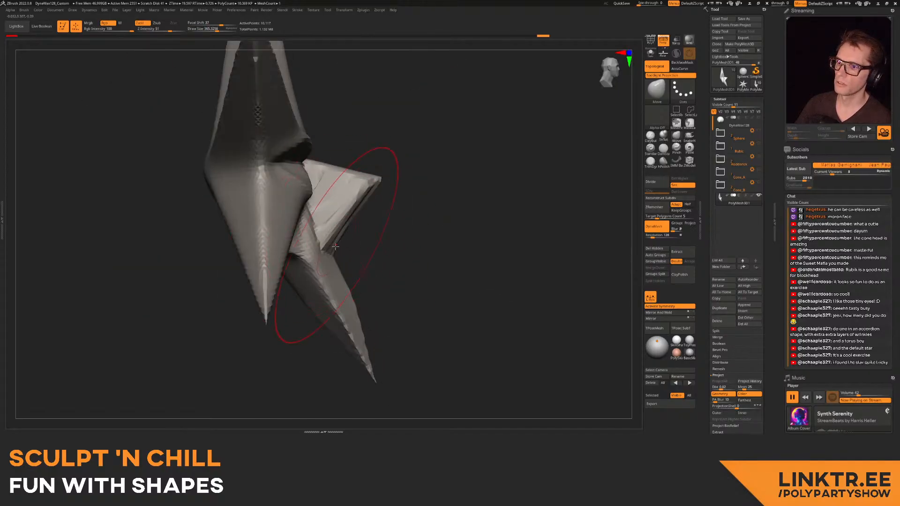
pyautogui.moveTo(332, 248); pyautogui.dragTo(349, 244)
# - Push the lower point into a fuller, curved jaw and chin with the Move brush at varying sizes
pyautogui.moveTo(302, 279); pyautogui.dragTo(295, 284)
pyautogui.press('s')
pyautogui.click(351, 298)
pyautogui.moveTo(351, 299)
pyautogui.mouseDown()
pyautogui.moveTo(353, 361)
pyautogui.moveTo(364, 370)
pyautogui.mouseUp()
pyautogui.press('s')
pyautogui.click(324, 338)
pyautogui.moveTo(344, 323)
pyautogui.mouseDown()
pyautogui.moveTo(332, 330)
pyautogui.moveTo(366, 332)
pyautogui.moveTo(341, 343)
pyautogui.moveTo(353, 373)
pyautogui.moveTo(316, 257)
pyautogui.moveTo(331, 251)
pyautogui.moveTo(311, 244)
pyautogui.mouseUp()
pyautogui.press('s')
pyautogui.moveTo(294, 274); pyautogui.dragTo(333, 284)
pyautogui.press('s')
pyautogui.moveTo(299, 311); pyautogui.dragTo(310, 307)
# - Refine the nose and jaw from angled and front views with the Move brush, and remesh the star with DynaMesh
pyautogui.moveTo(214, 342)
pyautogui.keyDown('alt'); pyautogui.mouseDown()
pyautogui.moveTo(245, 351)
pyautogui.moveTo(304, 344)
pyautogui.mouseUp(); pyautogui.keyUp('alt')
pyautogui.press('s')
pyautogui.moveTo(301, 225); pyautogui.dragTo(295, 226)
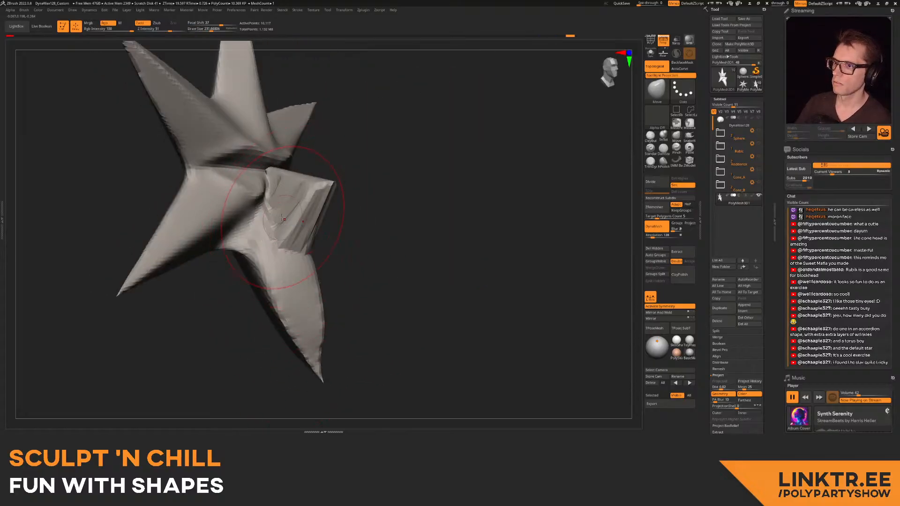
pyautogui.moveTo(248, 281)
pyautogui.mouseDown()
pyautogui.moveTo(307, 195)
pyautogui.moveTo(337, 178)
pyautogui.moveTo(331, 189)
pyautogui.moveTo(372, 187)
pyautogui.mouseUp()
pyautogui.moveTo(360, 209); pyautogui.dragTo(371, 188, button='right')
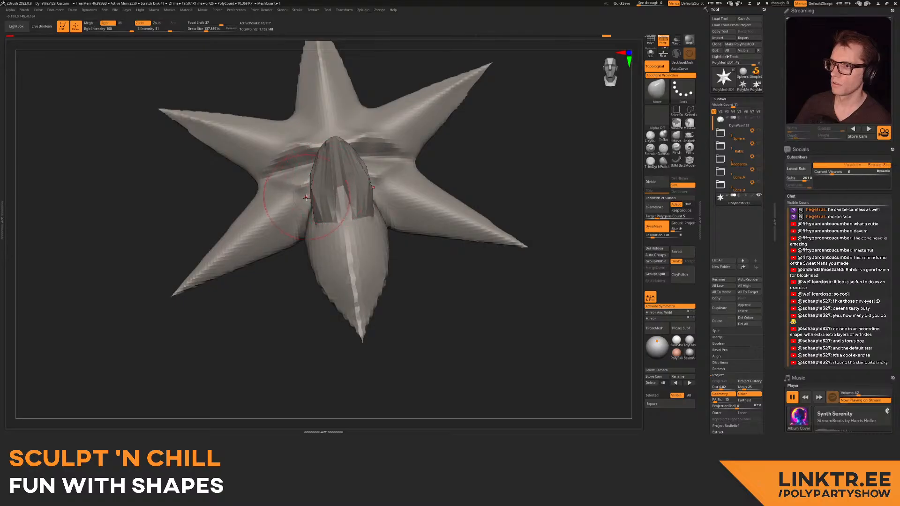
pyautogui.moveTo(307, 197); pyautogui.dragTo(462, 159, button='right')
pyautogui.keyDown('ctrl'); pyautogui.moveTo(460, 163); pyautogui.dragTo(474, 180); pyautogui.keyUp('ctrl')
# - Build up the area beside the nose and the muzzle on the lower point with ClayBuildup
pyautogui.moveTo(449, 192)
pyautogui.mouseDown(button='right')
pyautogui.moveTo(328, 223)
pyautogui.moveTo(318, 208)
pyautogui.moveTo(321, 169)
pyautogui.mouseUp(button='right')
pyautogui.press('s')
pyautogui.click(650, 135)
pyautogui.press('s')
pyautogui.moveTo(322, 163); pyautogui.dragTo(318, 162)
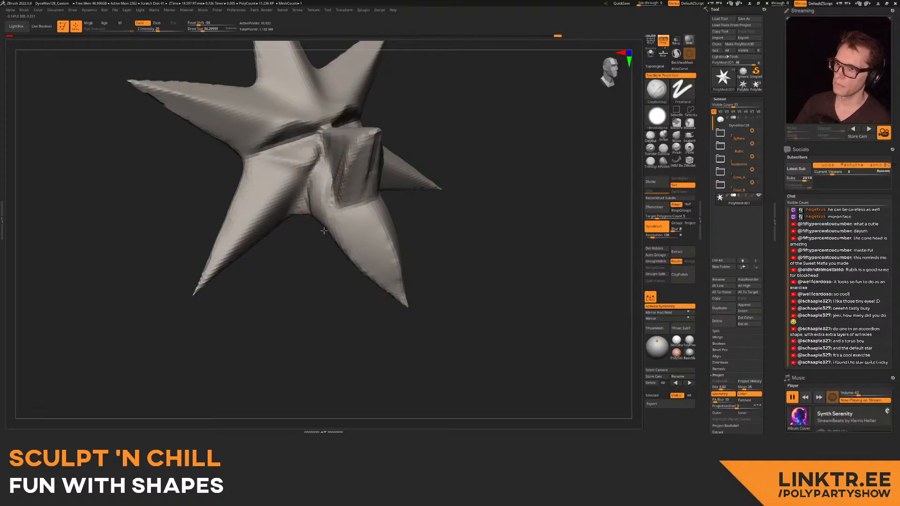
pyautogui.moveTo(353, 243); pyautogui.dragTo(369, 262)
pyautogui.moveTo(375, 253)
pyautogui.mouseDown(button='right')
pyautogui.moveTo(351, 234)
pyautogui.moveTo(372, 262)
pyautogui.mouseUp(button='right')
# - Carve a mouth line across the lower point just beneath the nose with a smaller DamStandard brush
pyautogui.click(664, 151)
pyautogui.moveTo(300, 229)
pyautogui.mouseDown(button='right')
pyautogui.moveTo(326, 236)
pyautogui.moveTo(344, 223)
pyautogui.moveTo(348, 233)
pyautogui.moveTo(341, 185)
pyautogui.moveTo(344, 227)
pyautogui.moveTo(332, 225)
pyautogui.mouseUp(button='right')
pyautogui.press('s')
pyautogui.moveTo(299, 237); pyautogui.dragTo(291, 238)
pyautogui.moveTo(426, 177)
pyautogui.mouseDown(button='right')
pyautogui.moveTo(408, 139)
pyautogui.moveTo(350, 189)
pyautogui.moveTo(377, 181)
pyautogui.mouseUp(button='right')
pyautogui.keyDown('alt'); pyautogui.moveTo(377, 180); pyautogui.dragTo(372, 214, button='right'); pyautogui.keyUp('alt')
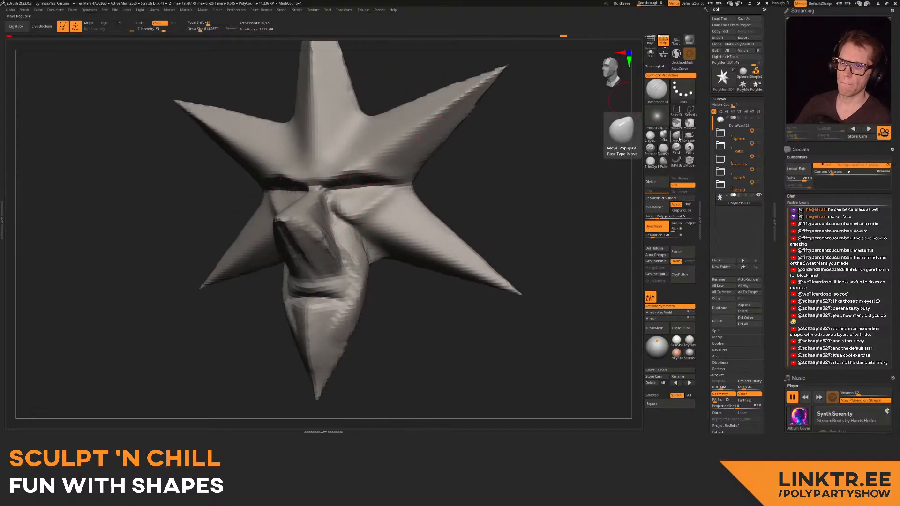
# - Try to pull the middle of the brow down into a frown with the Move brush, and undo it
pyautogui.click(676, 136)
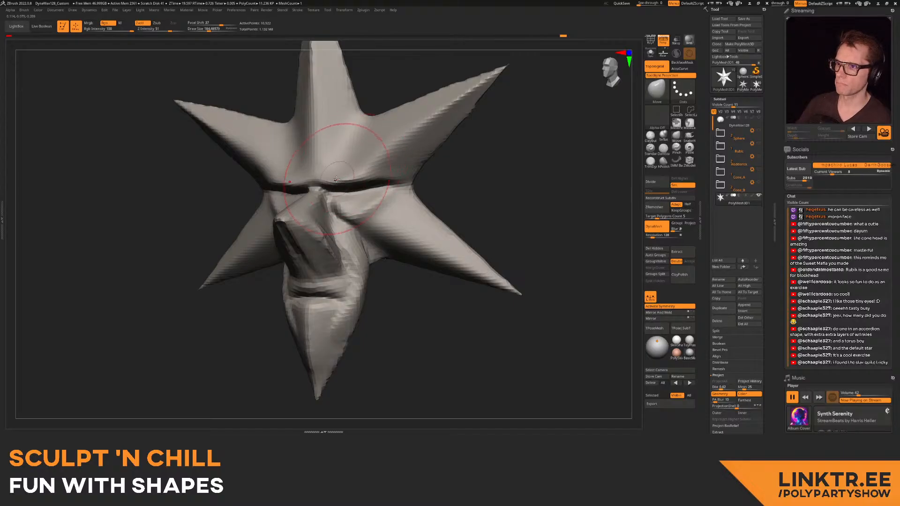
pyautogui.keyDown('ctrl'); pyautogui.moveTo(338, 179); pyautogui.dragTo(286, 165, button='right'); pyautogui.keyUp('ctrl')
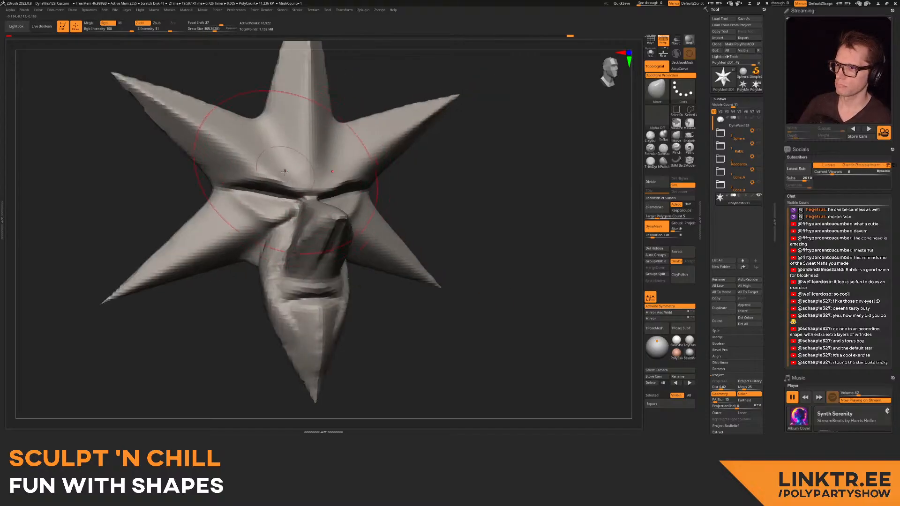
pyautogui.moveTo(281, 182); pyautogui.dragTo(308, 184)
pyautogui.press('s')
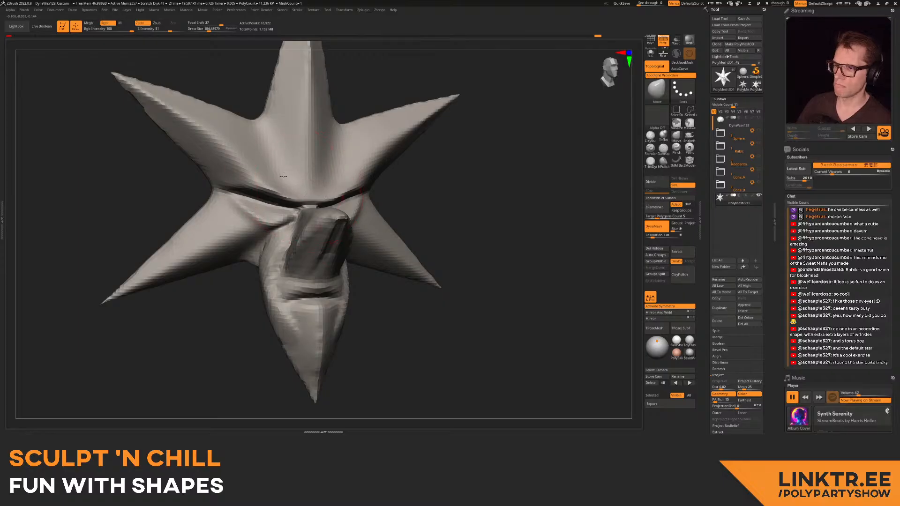
pyautogui.press('ctrl')
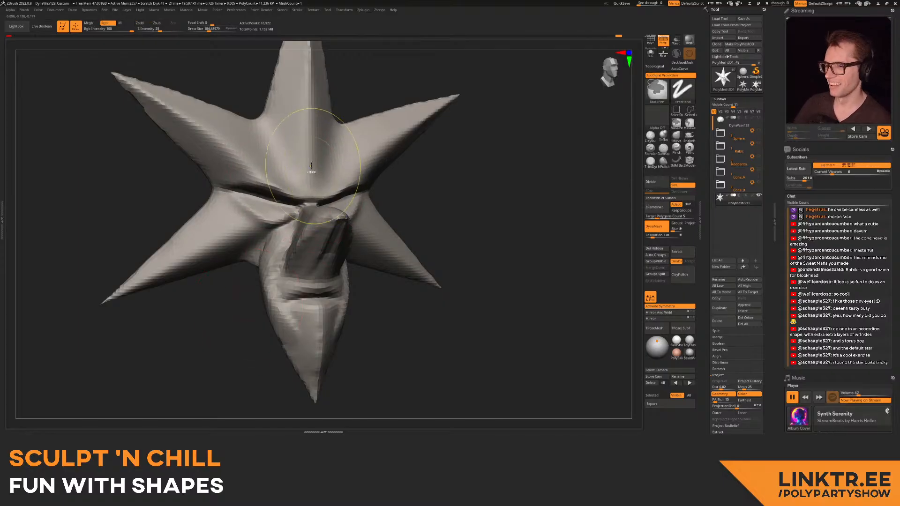
pyautogui.hotkey('ctrl', 'z')
pyautogui.hotkey('ctrl', 'z')
pyautogui.hotkey('ctrl', 'z')
# - Even out the lower brow edge into a level line over both eyes with the Move brush at varying sizes
pyautogui.press('s')
pyautogui.moveTo(281, 170); pyautogui.dragTo(278, 187)
pyautogui.press('s')
pyautogui.moveTo(273, 228); pyautogui.dragTo(267, 229)
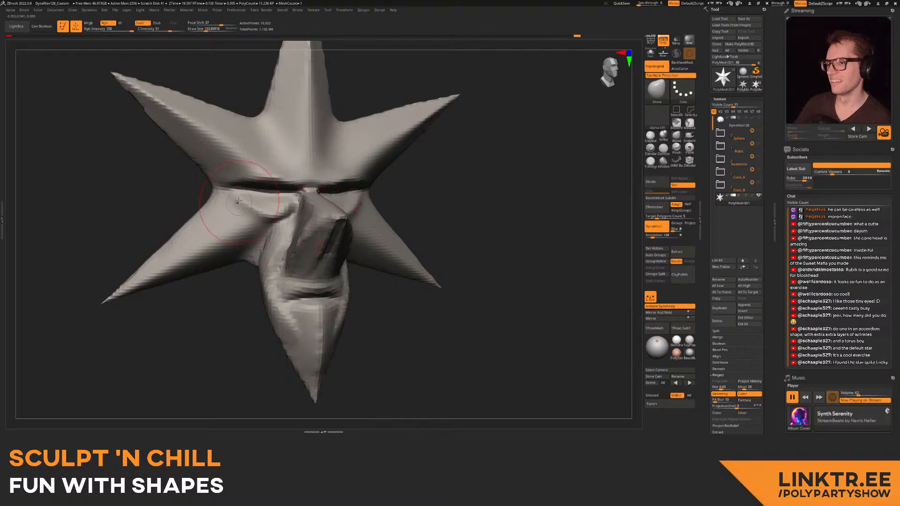
pyautogui.moveTo(234, 185)
pyautogui.mouseDown(button='right')
pyautogui.moveTo(268, 155)
pyautogui.moveTo(302, 189)
pyautogui.mouseUp(button='right')
pyautogui.press('s')
pyautogui.moveTo(302, 192); pyautogui.dragTo(301, 192)
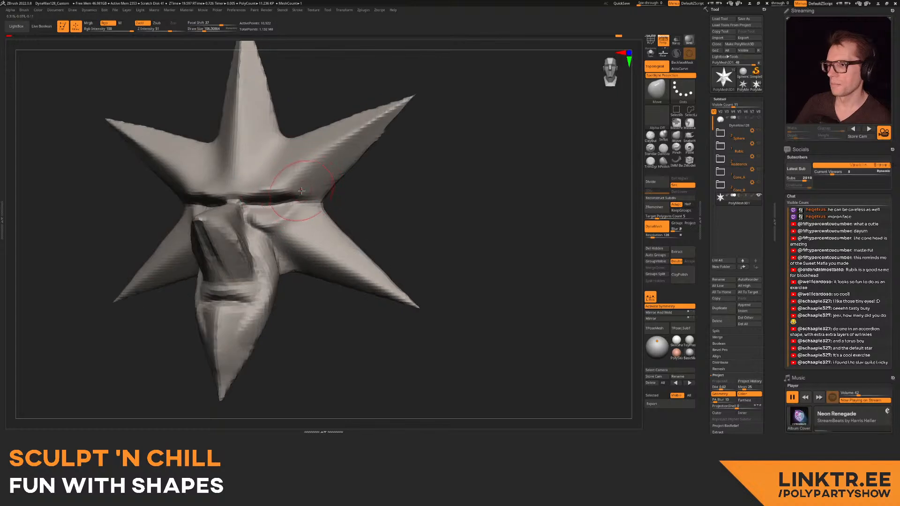
pyautogui.moveTo(286, 216); pyautogui.dragTo(318, 197, button='right')
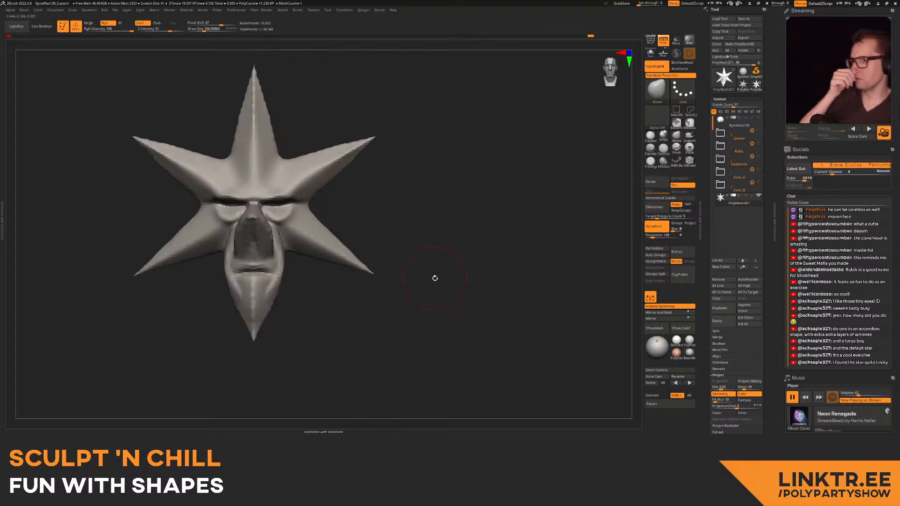
# - Try to pull the star's upper side area outward with a larger Move brush, and undo it
pyautogui.moveTo(319, 183)
pyautogui.keyDown('alt'); pyautogui.mouseDown(button='right')
pyautogui.moveTo(350, 184)
pyautogui.moveTo(346, 171)
pyautogui.mouseUp(button='right'); pyautogui.keyUp('alt')
pyautogui.press('s')
pyautogui.moveTo(344, 180); pyautogui.dragTo(354, 165)
pyautogui.hotkey('ctrl', 'z')
pyautogui.moveTo(396, 178); pyautogui.dragTo(425, 164)
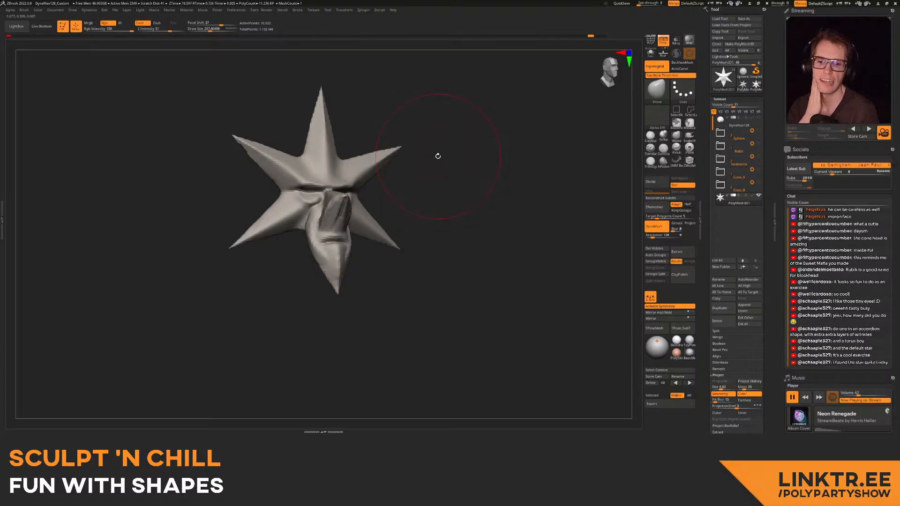
pyautogui.moveTo(438, 155); pyautogui.dragTo(443, 160)
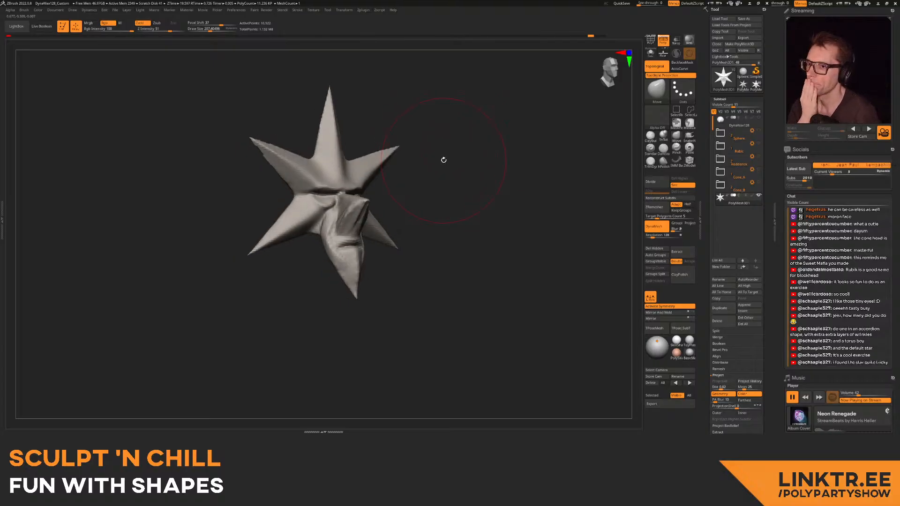
# - Carve the nostril wings into the sides of the nose with a smaller DamStandard brush and smooth the surface beside the bridge
pyautogui.moveTo(445, 207)
pyautogui.keyDown('alt'); pyautogui.mouseDown()
pyautogui.moveTo(449, 248)
pyautogui.moveTo(447, 210)
pyautogui.moveTo(501, 207)
pyautogui.mouseUp(); pyautogui.keyUp('alt')
pyautogui.click(663, 149)
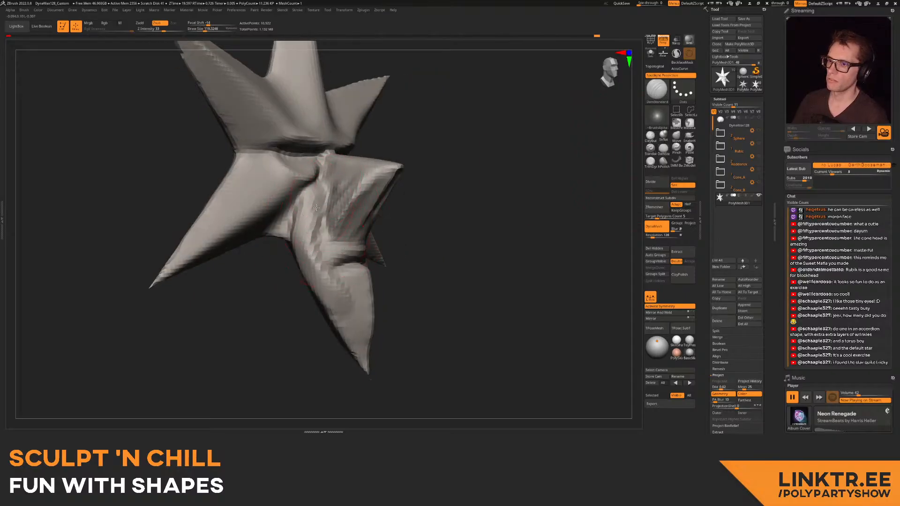
pyautogui.moveTo(380, 210)
pyautogui.mouseDown()
pyautogui.moveTo(338, 240)
pyautogui.moveTo(362, 217)
pyautogui.mouseUp()
pyautogui.keyDown('ctrl'); pyautogui.moveTo(478, 189); pyautogui.dragTo(495, 206); pyautogui.keyUp('ctrl')
pyautogui.moveTo(487, 200); pyautogui.dragTo(503, 199)
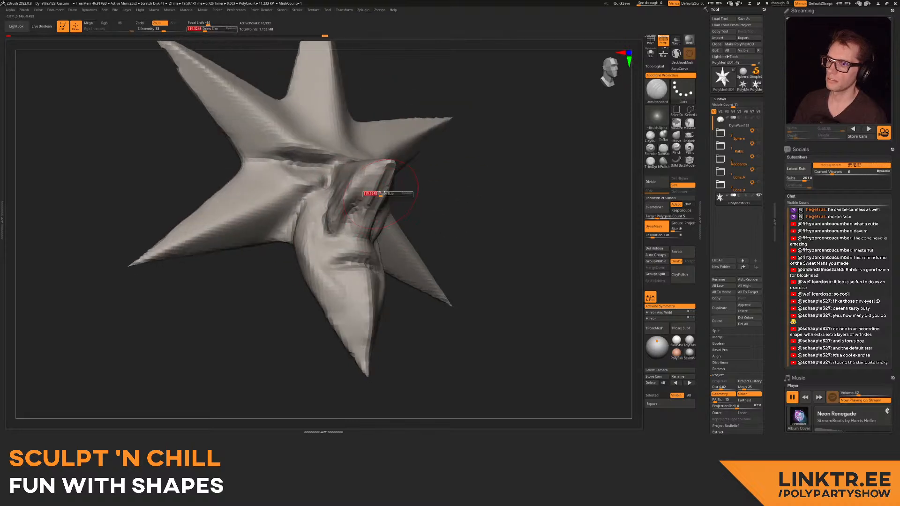
pyautogui.moveTo(412, 197); pyautogui.dragTo(443, 199)
pyautogui.keyDown('shift'); pyautogui.moveTo(330, 185); pyautogui.dragTo(323, 197); pyautogui.keyUp('shift')
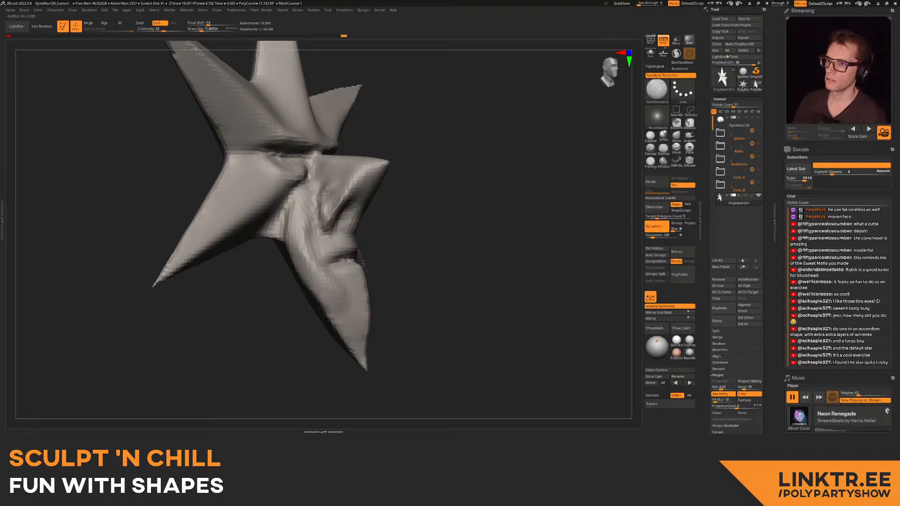
pyautogui.moveTo(412, 195)
pyautogui.mouseDown()
pyautogui.moveTo(286, 222)
pyautogui.moveTo(272, 244)
pyautogui.moveTo(277, 211)
pyautogui.mouseUp()
# - Reshape the eye area between the brow and the upper cheek with a large Move brush
pyautogui.keyDown('alt'); pyautogui.moveTo(422, 263); pyautogui.dragTo(450, 192); pyautogui.keyUp('alt')
pyautogui.keyDown('alt'); pyautogui.moveTo(497, 141); pyautogui.dragTo(528, 152); pyautogui.keyUp('alt')
pyautogui.click(676, 138)
pyautogui.moveTo(469, 192); pyautogui.dragTo(534, 195)
pyautogui.press('s')
pyautogui.moveTo(266, 189); pyautogui.dragTo(257, 187)
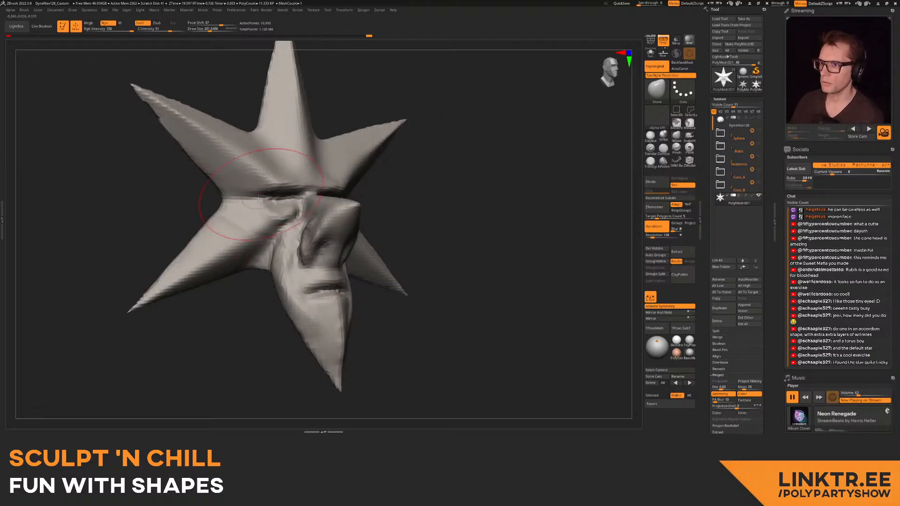
pyautogui.moveTo(394, 210); pyautogui.dragTo(269, 196)
pyautogui.moveTo(261, 198); pyautogui.dragTo(257, 206)
# - Adjust the brow ridge and the cheek below it from angled views with the resized Move brush
pyautogui.press('s')
pyautogui.moveTo(277, 168); pyautogui.dragTo(276, 167)
pyautogui.moveTo(206, 183); pyautogui.dragTo(276, 178)
pyautogui.moveTo(394, 187); pyautogui.dragTo(287, 180)
pyautogui.moveTo(286, 182); pyautogui.dragTo(328, 197, button='right')
pyautogui.moveTo(250, 223); pyautogui.dragTo(249, 220)
pyautogui.moveTo(248, 223)
pyautogui.mouseDown(button='right')
pyautogui.moveTo(323, 226)
pyautogui.moveTo(243, 223)
pyautogui.mouseUp(button='right')
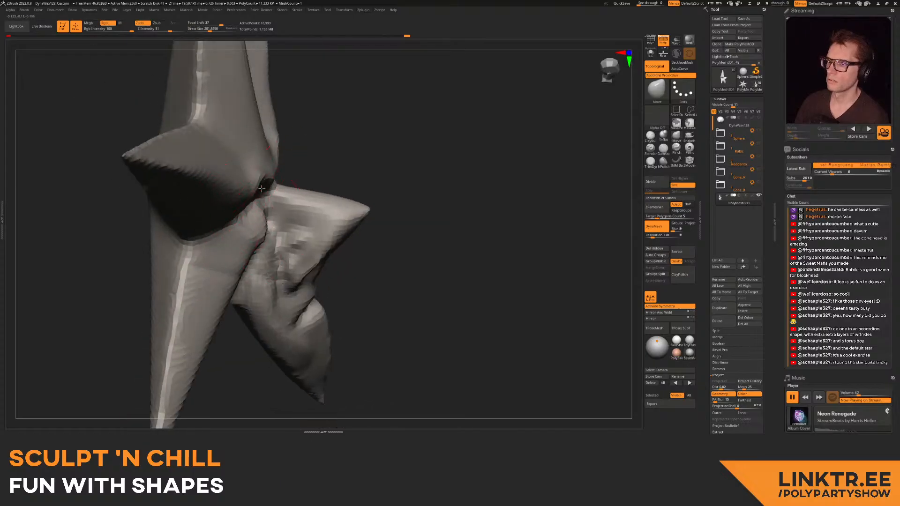
# - Raise the brow into an arch above each eye with the Move brush, working from profile and angled views
pyautogui.moveTo(265, 180); pyautogui.dragTo(234, 201, button='right')
pyautogui.press(']')
pyautogui.moveTo(284, 176); pyautogui.dragTo(283, 172)
pyautogui.moveTo(319, 187)
pyautogui.mouseDown(button='right')
pyautogui.moveTo(285, 170)
pyautogui.moveTo(305, 161)
pyautogui.moveTo(305, 171)
pyautogui.mouseUp(button='right')
pyautogui.press('[')
pyautogui.moveTo(234, 182); pyautogui.dragTo(234, 178)
pyautogui.moveTo(233, 178)
pyautogui.mouseDown(button='right')
pyautogui.moveTo(276, 196)
pyautogui.moveTo(268, 186)
pyautogui.mouseUp(button='right')
pyautogui.moveTo(268, 187)
pyautogui.mouseDown(button='right')
pyautogui.moveTo(259, 176)
pyautogui.moveTo(301, 169)
pyautogui.moveTo(319, 176)
pyautogui.moveTo(336, 162)
pyautogui.moveTo(330, 206)
pyautogui.moveTo(304, 202)
pyautogui.moveTo(293, 210)
pyautogui.mouseUp(button='right')
# - Carve a crease at the eye beneath the arched brow with DamStandard
pyautogui.click(664, 148)
pyautogui.moveTo(291, 222); pyautogui.dragTo(289, 222)
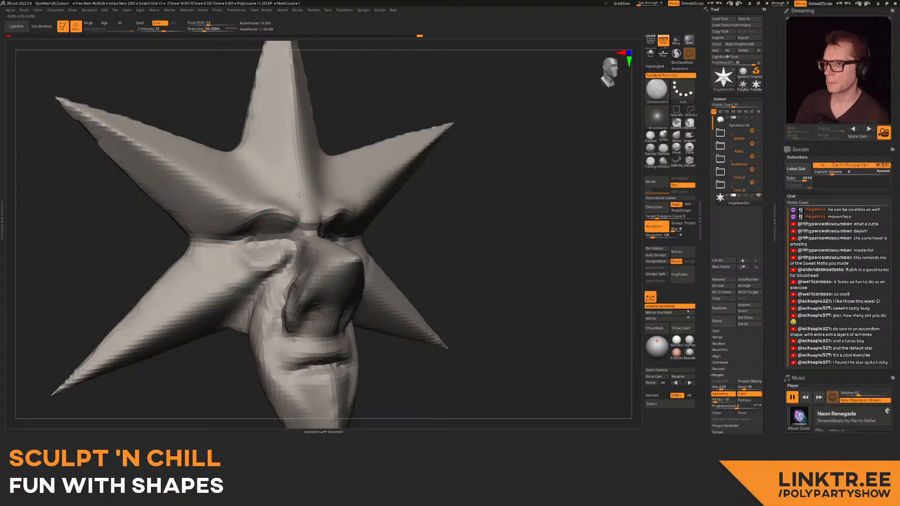
pyautogui.moveTo(286, 184)
pyautogui.mouseDown(button='right')
pyautogui.moveTo(274, 187)
pyautogui.moveTo(253, 160)
pyautogui.moveTo(290, 201)
pyautogui.moveTo(358, 180)
pyautogui.moveTo(273, 223)
pyautogui.mouseUp(button='right')
# - Build up the lower eyelids and the cheeks beside the nose with ClayBuildup
pyautogui.click(650, 136)
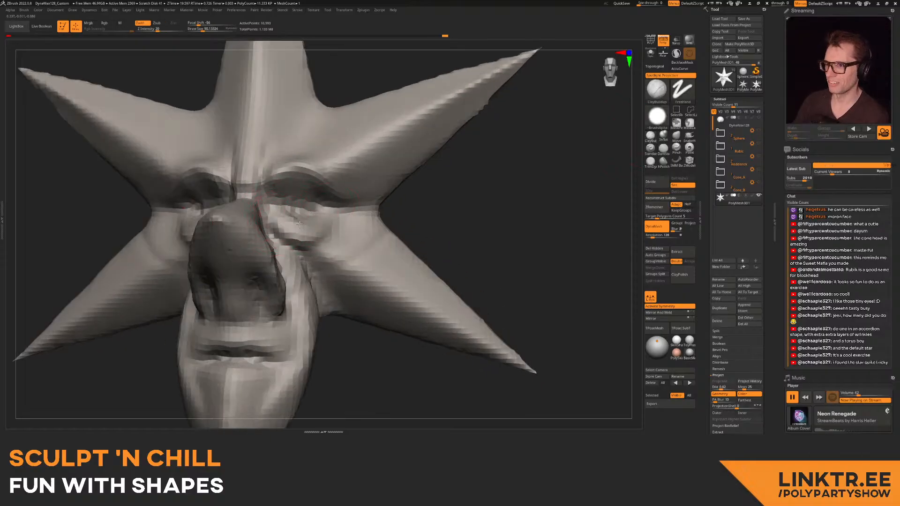
pyautogui.moveTo(304, 235); pyautogui.dragTo(277, 239)
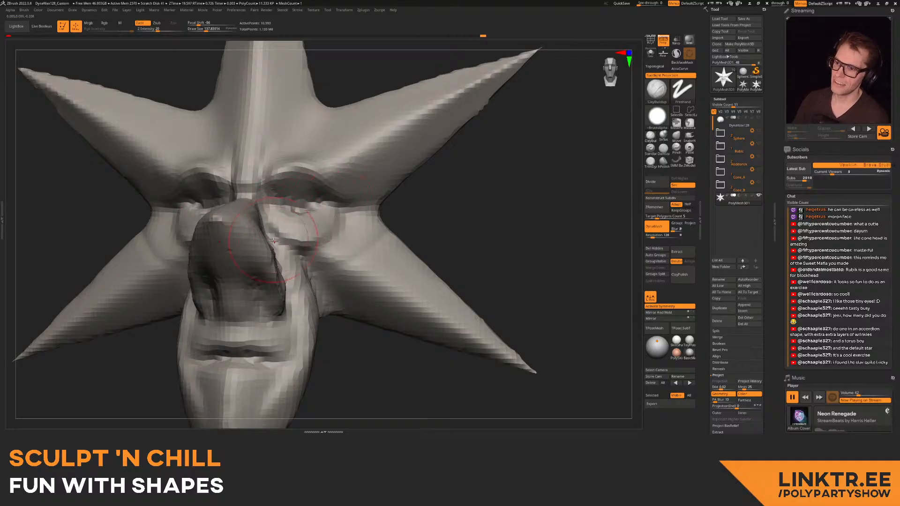
pyautogui.moveTo(310, 253); pyautogui.dragTo(326, 271)
pyautogui.moveTo(326, 269)
pyautogui.keyDown('alt'); pyautogui.mouseDown(button='right')
pyautogui.moveTo(302, 228)
pyautogui.moveTo(291, 229)
pyautogui.mouseUp(button='right'); pyautogui.keyUp('alt')
pyautogui.moveTo(291, 248); pyautogui.dragTo(285, 256)
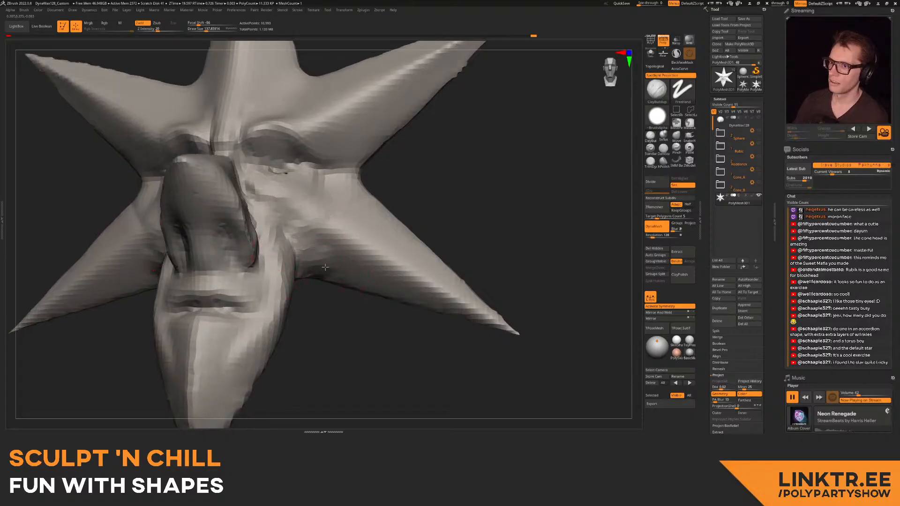
# - Fill out the cheek planes between the eyes and the lower side points with ClayBuildup
pyautogui.moveTo(350, 273)
pyautogui.keyDown('ctrl'); pyautogui.mouseDown(button='right')
pyautogui.moveTo(324, 225)
pyautogui.moveTo(360, 232)
pyautogui.moveTo(323, 234)
pyautogui.mouseUp(button='right'); pyautogui.keyUp('ctrl')
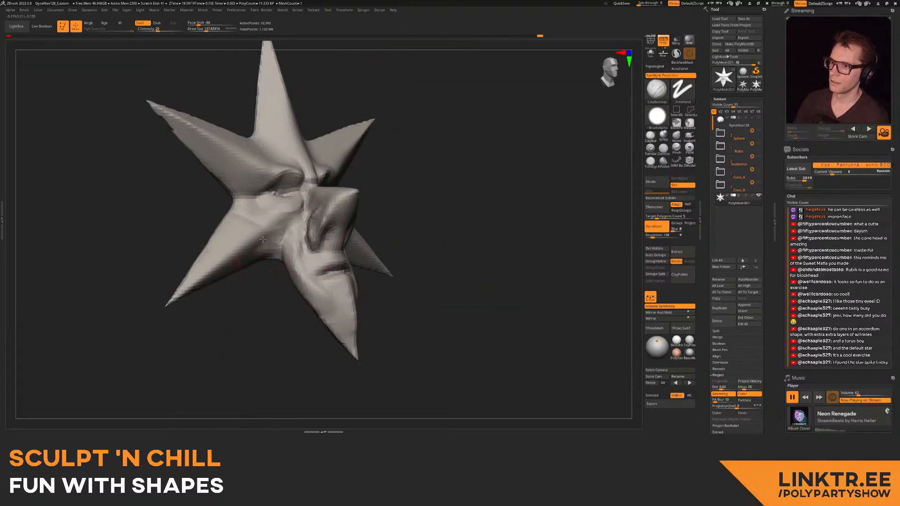
pyautogui.moveTo(259, 237); pyautogui.dragTo(269, 241, button='right')
pyautogui.moveTo(293, 220); pyautogui.dragTo(303, 231)
pyautogui.moveTo(304, 230)
pyautogui.keyDown('ctrl'); pyautogui.mouseDown(button='right')
pyautogui.moveTo(307, 206)
pyautogui.moveTo(290, 217)
pyautogui.mouseUp(button='right'); pyautogui.keyUp('ctrl')
pyautogui.moveTo(330, 211); pyautogui.dragTo(326, 220)
# - Turn on Sculptris Pro and shorten the star's lower side points into rounded tips
pyautogui.moveTo(324, 222)
pyautogui.keyDown('ctrl'); pyautogui.mouseDown(button='right')
pyautogui.moveTo(323, 234)
pyautogui.moveTo(247, 241)
pyautogui.moveTo(258, 256)
pyautogui.mouseUp(button='right'); pyautogui.keyUp('ctrl')
pyautogui.press('s')
pyautogui.moveTo(242, 257)
pyautogui.mouseDown()
pyautogui.moveTo(258, 250)
pyautogui.moveTo(243, 259)
pyautogui.moveTo(266, 226)
pyautogui.moveTo(260, 243)
pyautogui.mouseUp()
pyautogui.click(675, 59)
pyautogui.press('s')
pyautogui.moveTo(259, 245)
pyautogui.mouseDown(button='right')
pyautogui.moveTo(265, 220)
pyautogui.moveTo(280, 237)
pyautogui.moveTo(266, 230)
pyautogui.moveTo(247, 236)
pyautogui.moveTo(250, 222)
pyautogui.moveTo(255, 237)
pyautogui.mouseUp(button='right')
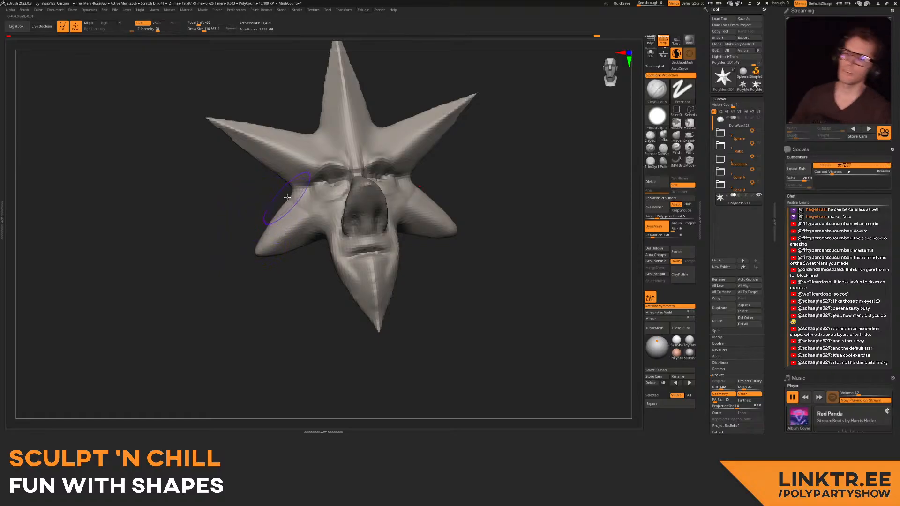
# - Mask the two upper side points and invert the mask so only those points can be moved
pyautogui.press('ctrl')
pyautogui.moveTo(280, 143)
pyautogui.keyDown('ctrl'); pyautogui.mouseDown()
pyautogui.moveTo(216, 122)
pyautogui.moveTo(270, 132)
pyautogui.mouseUp(); pyautogui.keyUp('ctrl')
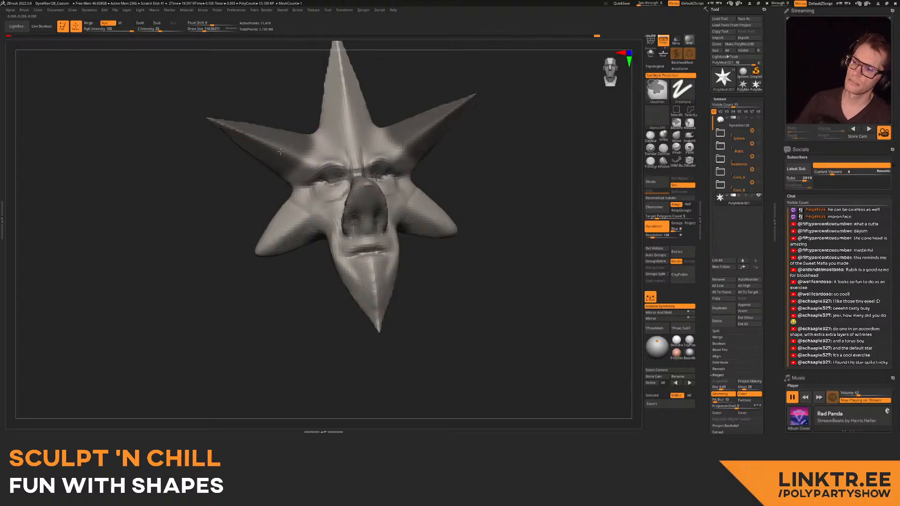
pyautogui.keyDown('ctrl'); pyautogui.click(249, 182); pyautogui.keyUp('ctrl')
pyautogui.press('w')
pyautogui.moveTo(235, 190); pyautogui.dragTo(263, 173)
pyautogui.moveTo(473, 175); pyautogui.dragTo(398, 181)
# - Try to bend the upper side points backward with a Transpose line, undo it, and return to sculpting without the mask
pyautogui.press('y')
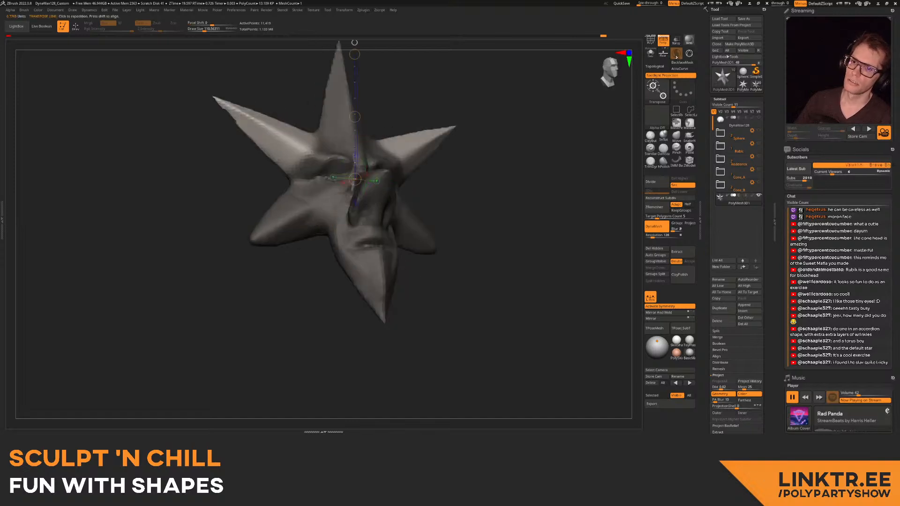
pyautogui.moveTo(308, 150); pyautogui.dragTo(295, 139)
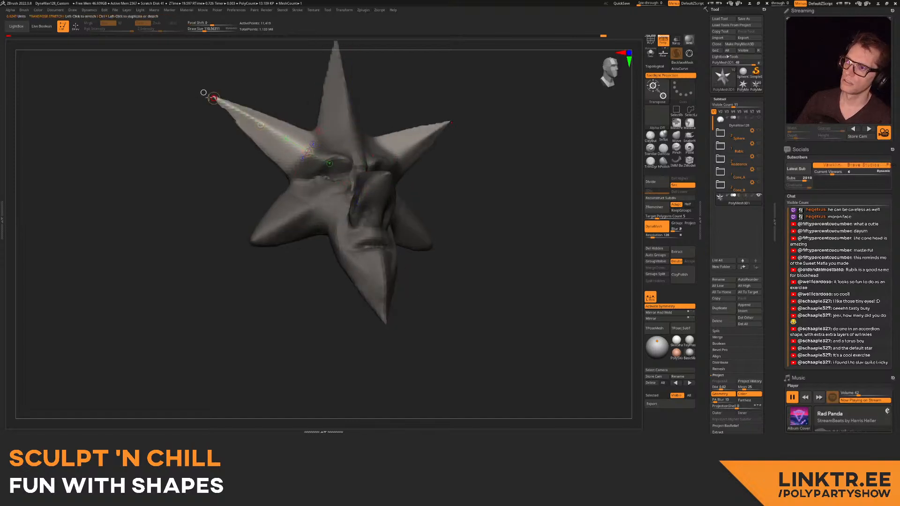
pyautogui.moveTo(181, 106); pyautogui.dragTo(218, 110)
pyautogui.moveTo(233, 80); pyautogui.dragTo(173, 115)
pyautogui.hotkey('ctrl', 'z')
pyautogui.hotkey('ctrl', 'z')
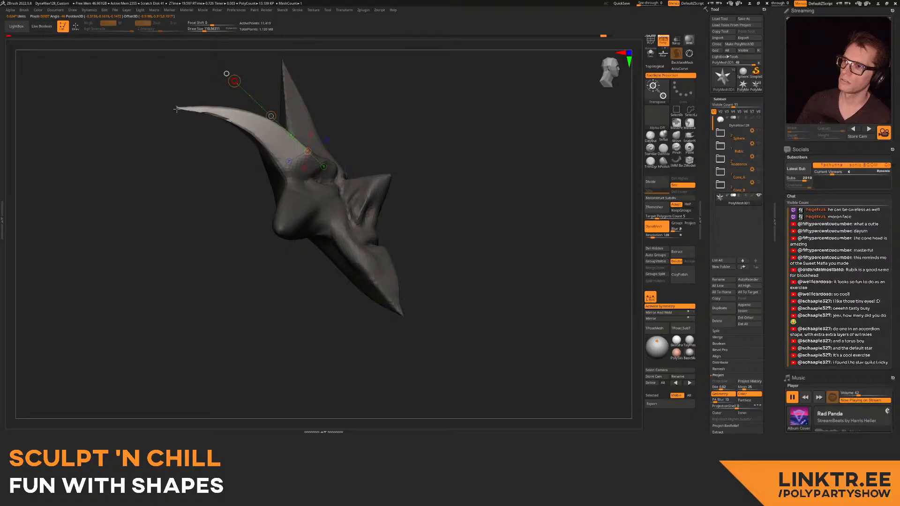
pyautogui.moveTo(487, 117)
pyautogui.mouseDown()
pyautogui.moveTo(351, 115)
pyautogui.moveTo(375, 105)
pyautogui.moveTo(367, 117)
pyautogui.moveTo(394, 115)
pyautogui.moveTo(376, 102)
pyautogui.moveTo(353, 117)
pyautogui.moveTo(396, 109)
pyautogui.moveTo(386, 140)
pyautogui.moveTo(396, 123)
pyautogui.moveTo(411, 123)
pyautogui.moveTo(394, 121)
pyautogui.moveTo(403, 112)
pyautogui.moveTo(378, 132)
pyautogui.moveTo(367, 117)
pyautogui.moveTo(412, 141)
pyautogui.moveTo(232, 174)
pyautogui.moveTo(217, 212)
pyautogui.moveTo(240, 200)
pyautogui.moveTo(246, 238)
pyautogui.mouseUp()
pyautogui.press('q')
pyautogui.moveTo(204, 267)
pyautogui.keyDown('alt'); pyautogui.mouseDown()
pyautogui.moveTo(207, 213)
pyautogui.moveTo(221, 185)
pyautogui.mouseUp(); pyautogui.keyUp('alt')
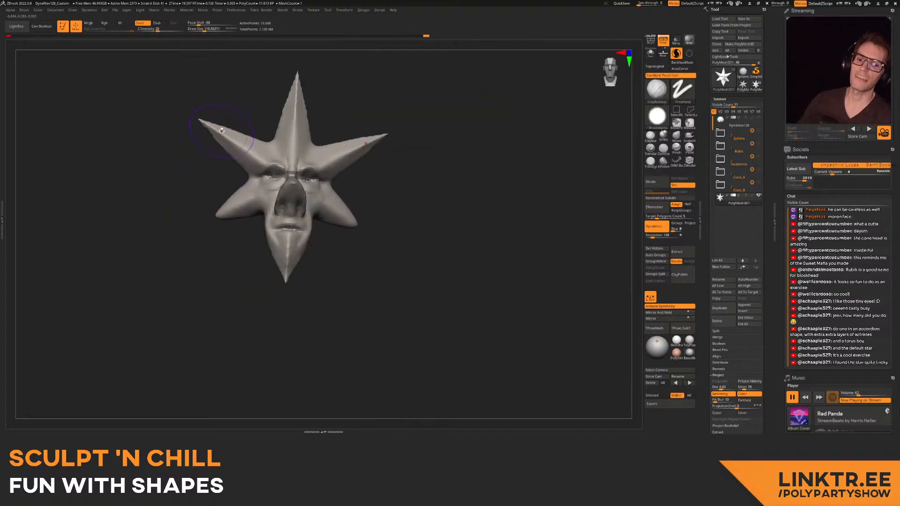
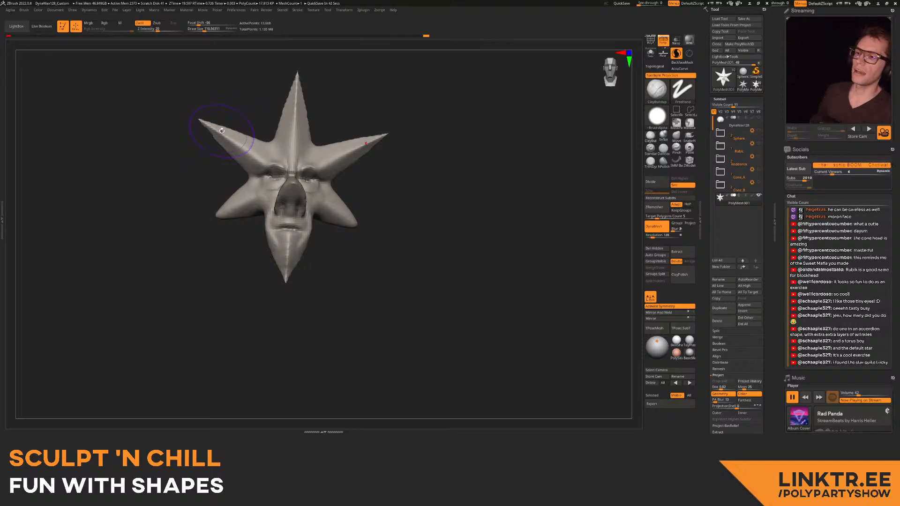
# - Turn off Sculptris Pro and append a Cylinder3D as a new subtool
pyautogui.keyDown('ctrl'); pyautogui.moveTo(432, 190); pyautogui.dragTo(431, 216, button='right'); pyautogui.keyUp('ctrl')
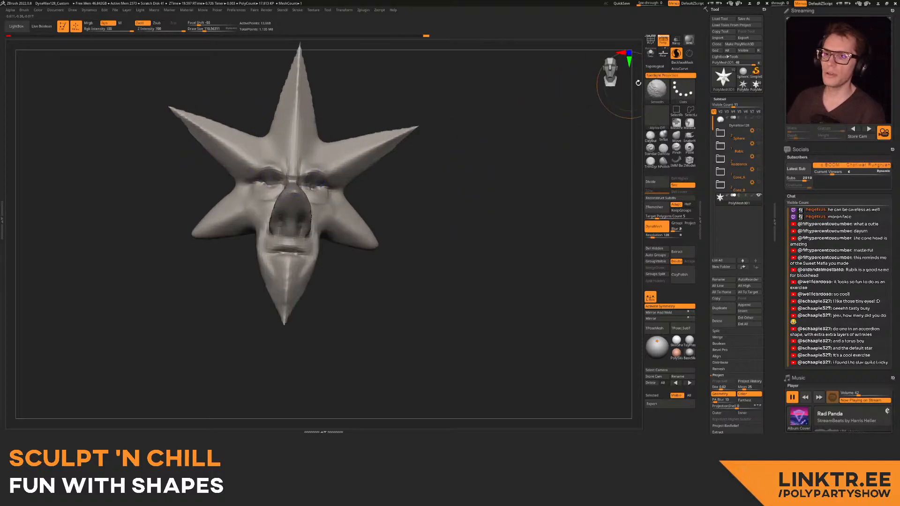
pyautogui.click(676, 53)
pyautogui.moveTo(378, 183)
pyautogui.mouseDown()
pyautogui.moveTo(386, 174)
pyautogui.moveTo(356, 186)
pyautogui.moveTo(364, 179)
pyautogui.moveTo(372, 188)
pyautogui.mouseUp()
pyautogui.click(744, 304)
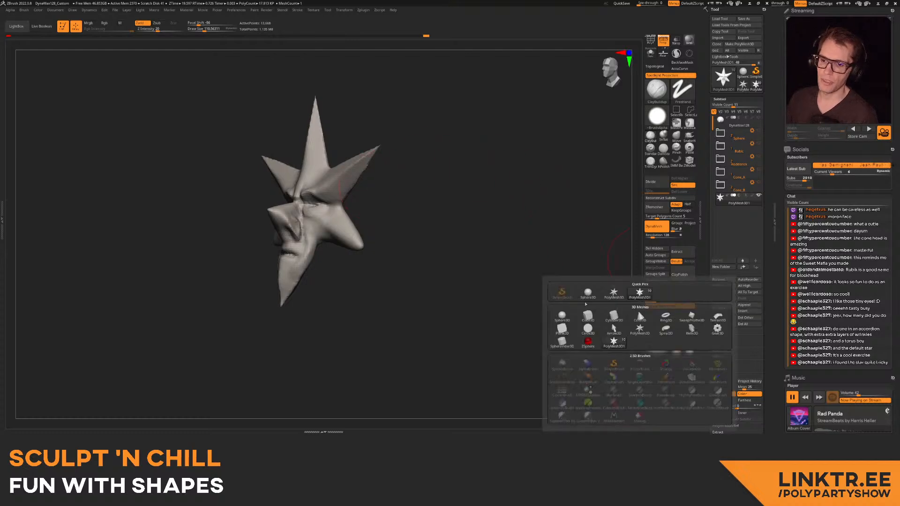
pyautogui.click(613, 316)
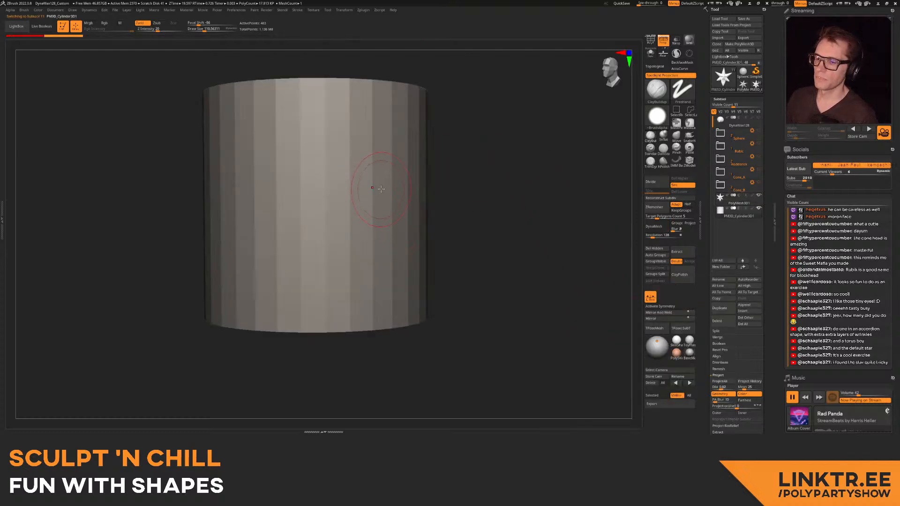
# - Flatten the cylinder into a thin disc with the gizmo and raise it to the forehead as a hat brim
pyautogui.press('w')
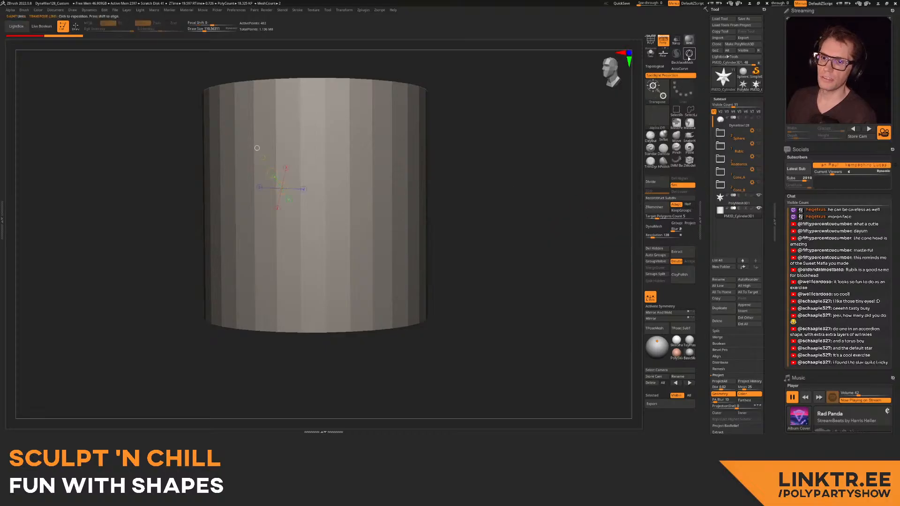
pyautogui.click(689, 54)
pyautogui.moveTo(307, 193); pyautogui.dragTo(298, 298)
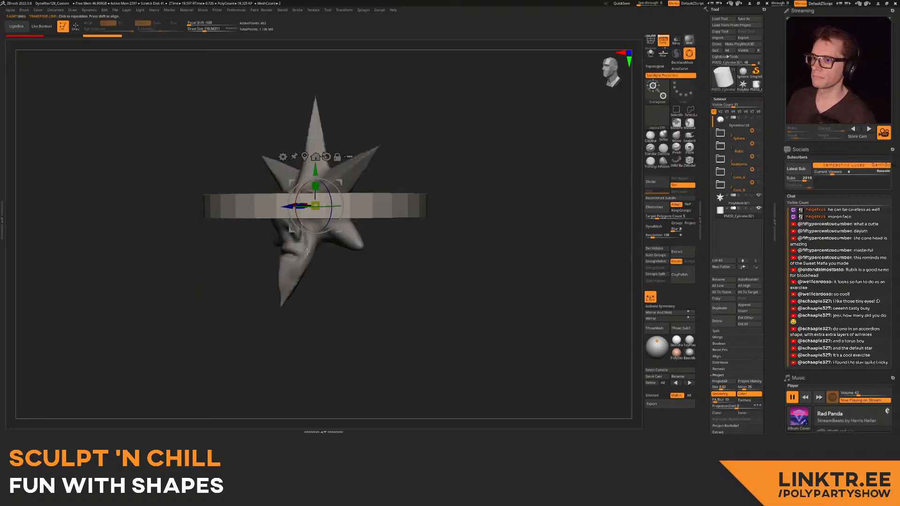
pyautogui.moveTo(316, 170); pyautogui.dragTo(314, 142)
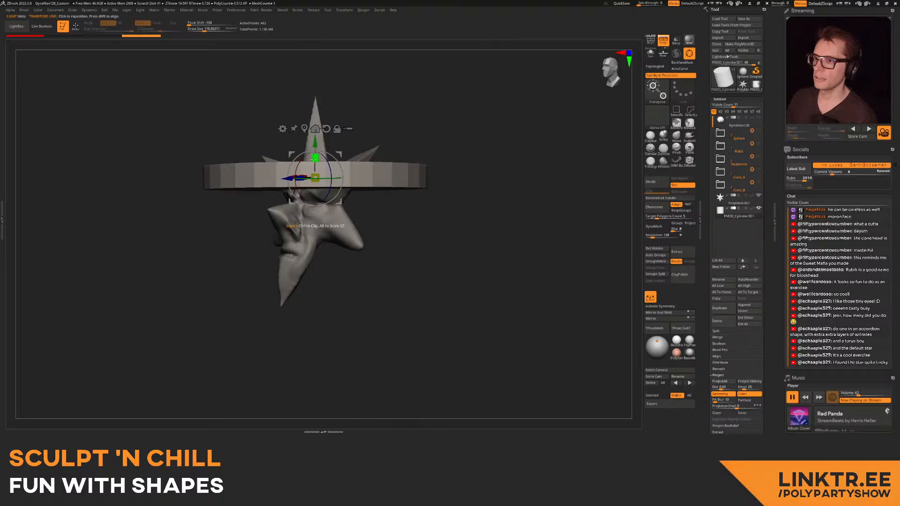
pyautogui.moveTo(310, 197)
pyautogui.mouseDown()
pyautogui.moveTo(336, 149)
pyautogui.moveTo(361, 147)
pyautogui.moveTo(286, 151)
pyautogui.mouseUp()
# - Bend the front and sides of the hat brim with a large Move brush and symmetry turned on
pyautogui.press('q')
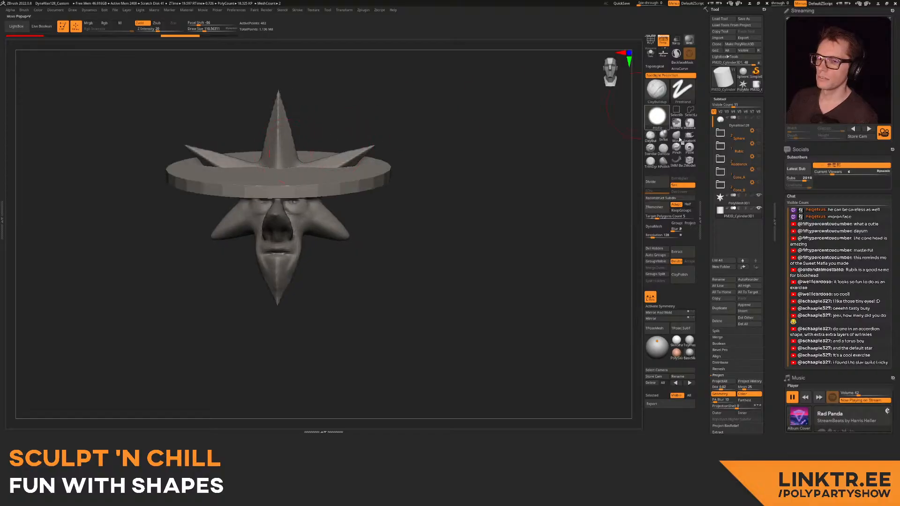
pyautogui.click(676, 136)
pyautogui.press('x')
pyautogui.press('[')
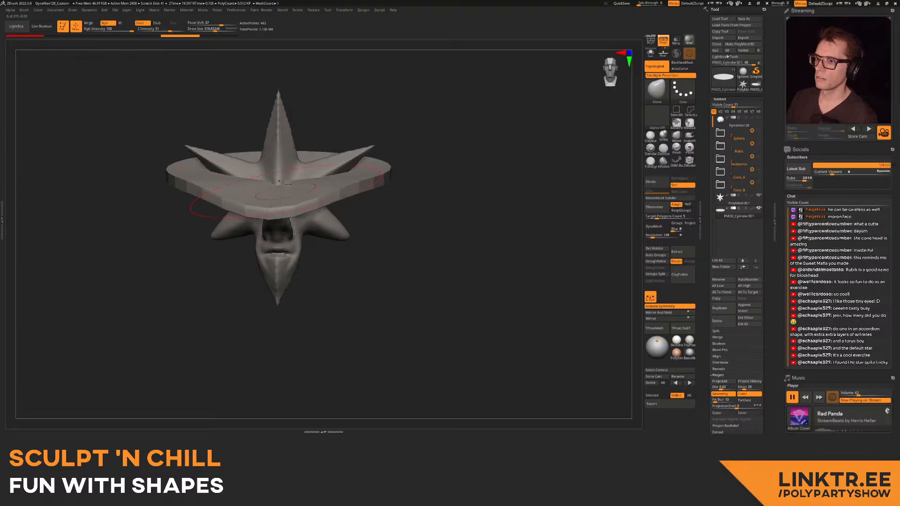
pyautogui.moveTo(283, 197); pyautogui.dragTo(284, 173)
pyautogui.moveTo(298, 164)
pyautogui.mouseDown(button='right')
pyautogui.moveTo(305, 155)
pyautogui.moveTo(285, 168)
pyautogui.mouseUp(button='right')
pyautogui.moveTo(358, 172); pyautogui.dragTo(360, 198, button='right')
pyautogui.moveTo(353, 189); pyautogui.dragTo(345, 177)
pyautogui.moveTo(246, 248); pyautogui.dragTo(243, 228)
pyautogui.moveTo(243, 228)
pyautogui.mouseDown(button='right')
pyautogui.moveTo(286, 206)
pyautogui.moveTo(255, 213)
pyautogui.mouseUp(button='right')
# - Refine the upward curve of the brim's sides with an enlarged Move brush
pyautogui.press(']')
pyautogui.moveTo(180, 212); pyautogui.dragTo(178, 214, button='right')
pyautogui.press('s')
pyautogui.moveTo(183, 216)
pyautogui.mouseDown()
pyautogui.moveTo(193, 215)
pyautogui.moveTo(182, 215)
pyautogui.mouseUp()
pyautogui.press('s')
pyautogui.moveTo(182, 215); pyautogui.dragTo(184, 220)
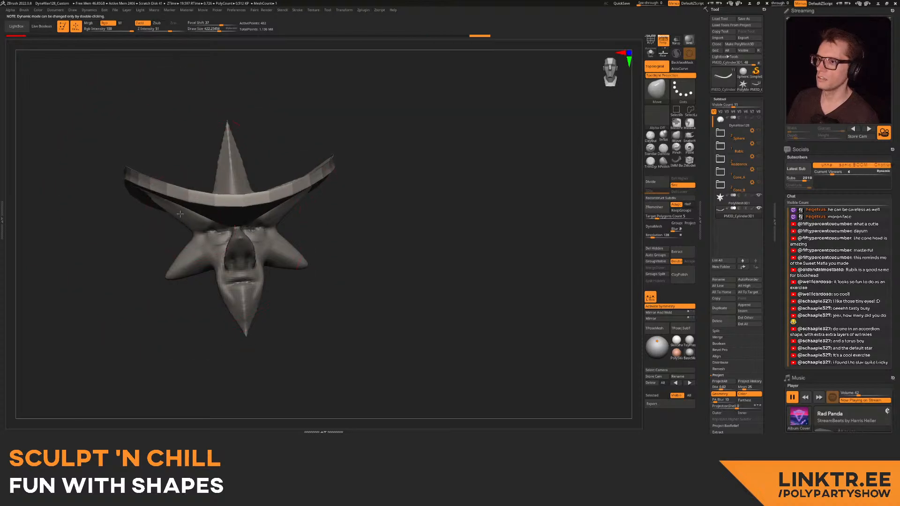
# - Adjust the placement of the hat brim on the head with the gizmo
pyautogui.moveTo(182, 212); pyautogui.dragTo(322, 194, button='right')
pyautogui.press('w')
pyautogui.moveTo(350, 180); pyautogui.dragTo(346, 180)
pyautogui.press('q')
# - Reshape the front edge of the brim above the face with the Move brush
pyautogui.moveTo(385, 189); pyautogui.dragTo(351, 220, button='right')
pyautogui.moveTo(350, 220)
pyautogui.keyDown('ctrl'); pyautogui.mouseDown(button='right')
pyautogui.moveTo(388, 199)
pyautogui.moveTo(363, 184)
pyautogui.mouseUp(button='right'); pyautogui.keyUp('ctrl')
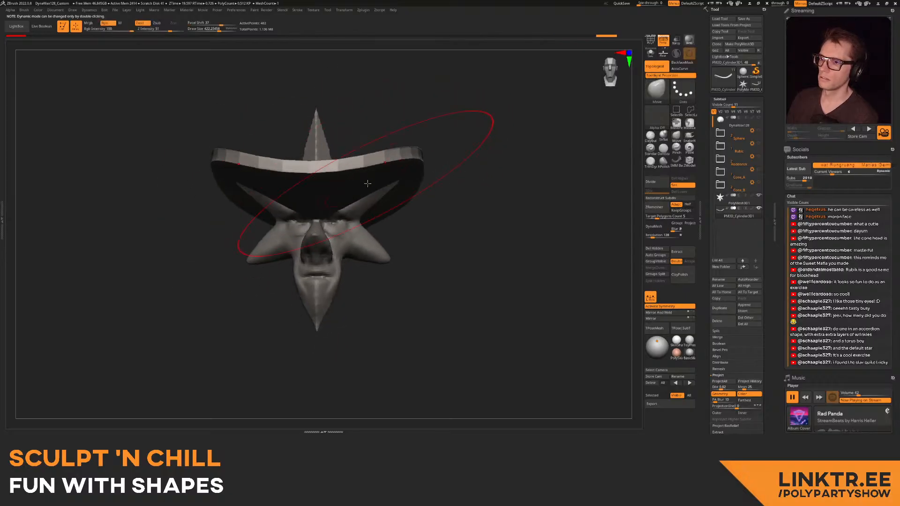
pyautogui.moveTo(304, 171); pyautogui.dragTo(309, 187)
pyautogui.moveTo(337, 188); pyautogui.dragTo(359, 196, button='right')
pyautogui.moveTo(360, 197)
pyautogui.mouseDown()
pyautogui.moveTo(367, 200)
pyautogui.moveTo(327, 164)
pyautogui.moveTo(184, 173)
pyautogui.moveTo(206, 166)
pyautogui.mouseUp()
pyautogui.moveTo(304, 171); pyautogui.dragTo(370, 171, button='right')
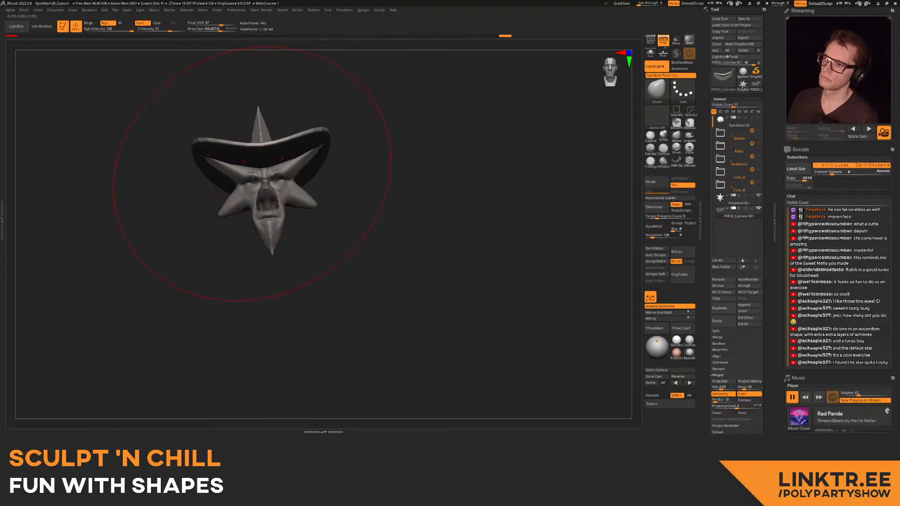
# - Lower the middle of the brim's front and adjust its curled side edges with the Move brush from several angles
pyautogui.moveTo(255, 174); pyautogui.dragTo(255, 183)
pyautogui.moveTo(255, 184)
pyautogui.mouseDown(button='right')
pyautogui.moveTo(261, 179)
pyautogui.moveTo(281, 199)
pyautogui.mouseUp(button='right')
pyautogui.moveTo(269, 174); pyautogui.dragTo(269, 181)
pyautogui.moveTo(268, 180); pyautogui.dragTo(260, 179, button='right')
pyautogui.moveTo(212, 162); pyautogui.dragTo(215, 158)
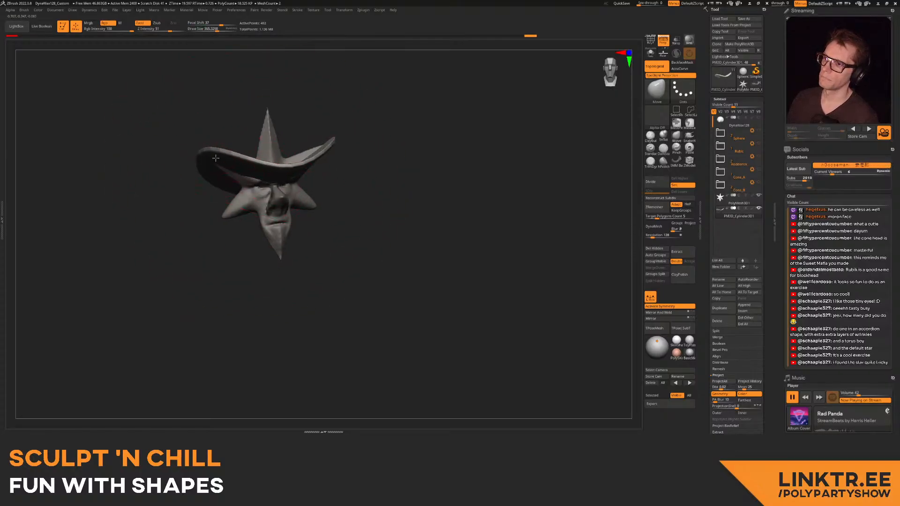
pyautogui.moveTo(220, 164)
pyautogui.mouseDown(button='right')
pyautogui.moveTo(237, 164)
pyautogui.moveTo(243, 180)
pyautogui.mouseUp(button='right')
pyautogui.moveTo(215, 164); pyautogui.dragTo(217, 167)
pyautogui.moveTo(216, 166)
pyautogui.mouseDown(button='right')
pyautogui.moveTo(200, 162)
pyautogui.moveTo(324, 151)
pyautogui.mouseUp(button='right')
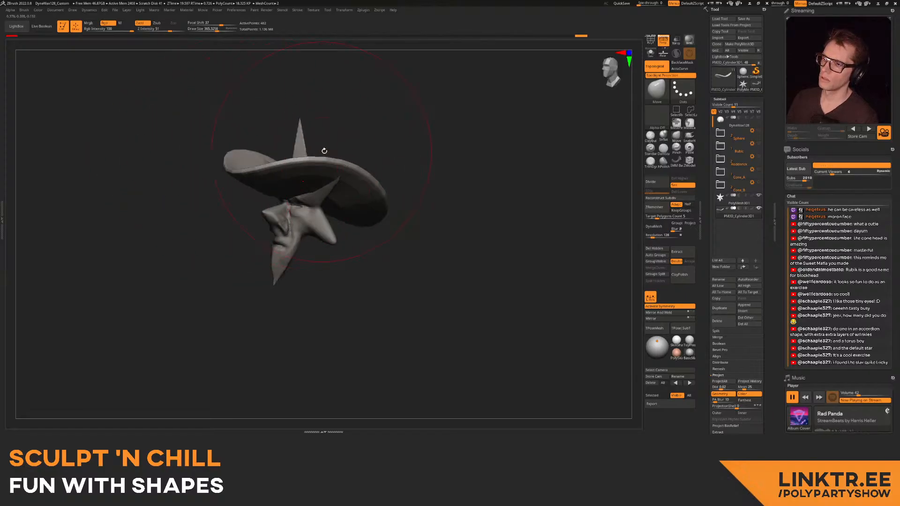
# - Append a Cylinder3D subtool, scale it down and place it above the brim as the crown of the hat
pyautogui.click(747, 305)
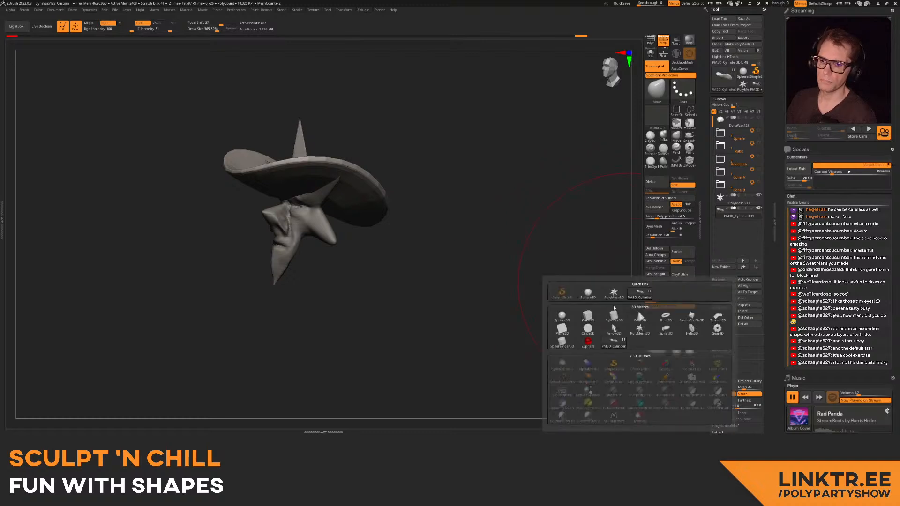
pyautogui.click(614, 317)
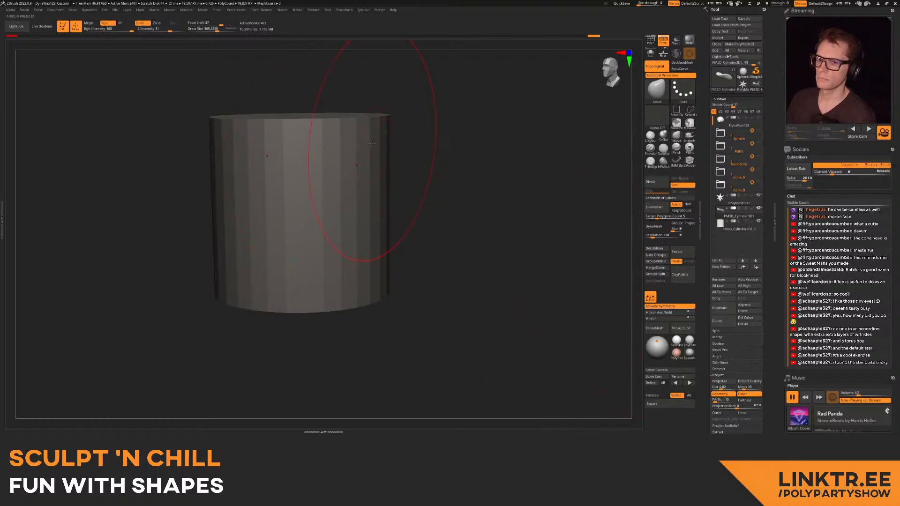
pyautogui.keyDown('alt'); pyautogui.click(364, 150); pyautogui.keyUp('alt')
pyautogui.keyDown('shift'); pyautogui.moveTo(494, 165); pyautogui.dragTo(354, 138); pyautogui.keyUp('shift')
pyautogui.press('w')
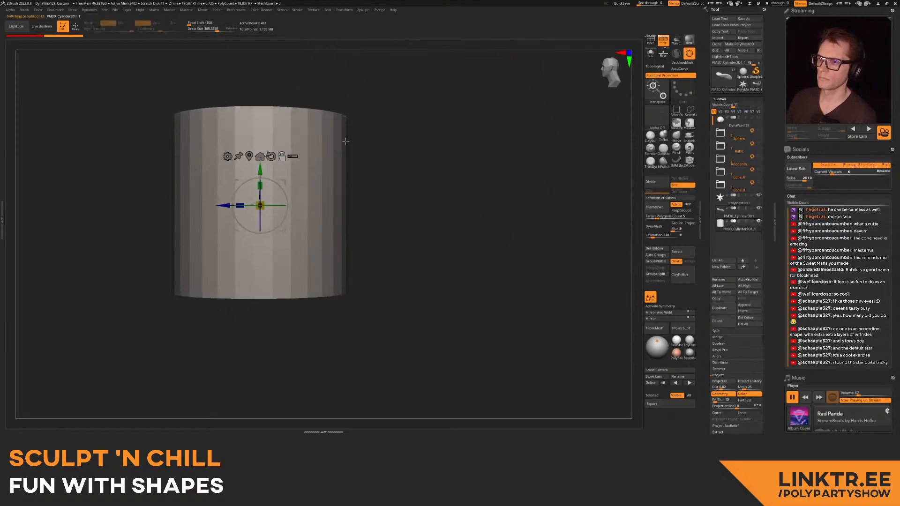
pyautogui.moveTo(262, 198); pyautogui.dragTo(279, 178)
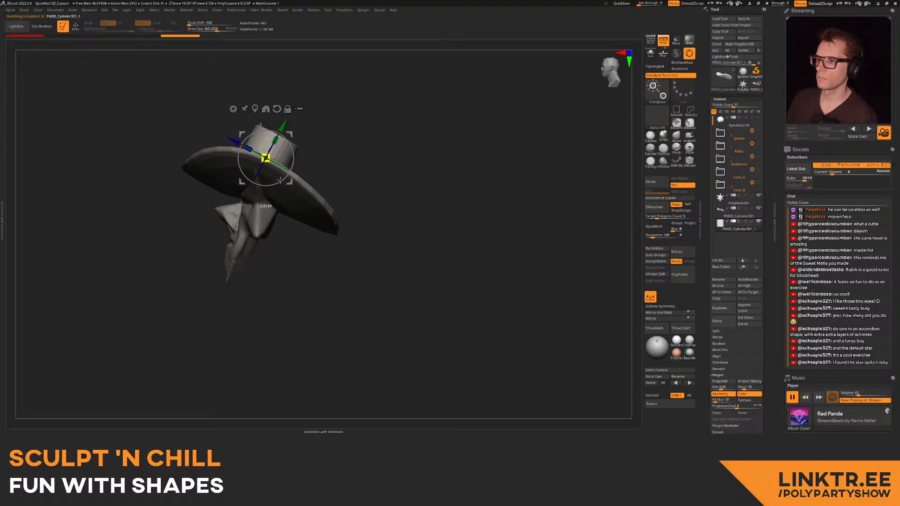
pyautogui.moveTo(275, 139); pyautogui.dragTo(279, 132)
# - Taper the upper sides of the hat crown inward symmetrically with a resized Move brush
pyautogui.keyDown('shift'); pyautogui.moveTo(280, 134); pyautogui.dragTo(370, 128, button='right'); pyautogui.keyUp('shift')
pyautogui.keyDown('ctrl'); pyautogui.moveTo(300, 150); pyautogui.dragTo(253, 117, button='right'); pyautogui.keyUp('ctrl')
pyautogui.press('q')
pyautogui.press('x')
pyautogui.press('s')
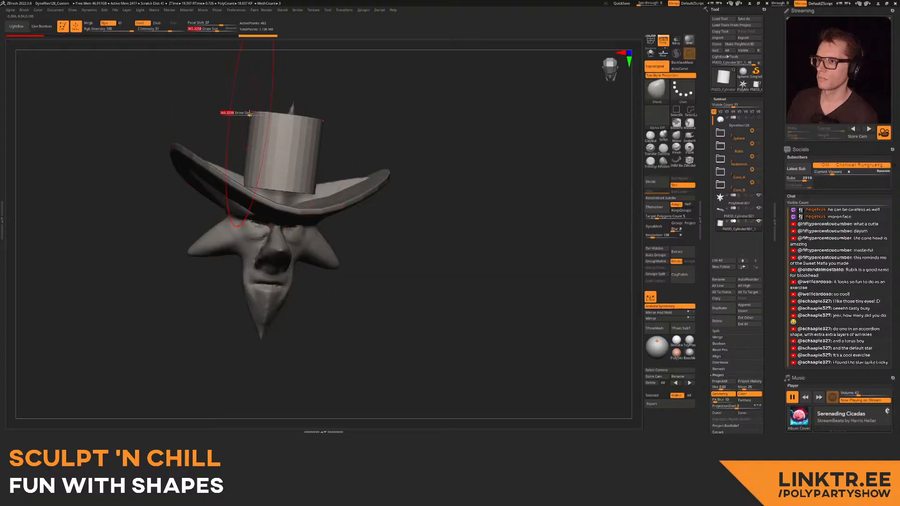
pyautogui.moveTo(292, 117); pyautogui.dragTo(286, 120)
pyautogui.moveTo(264, 214); pyautogui.dragTo(269, 228, button='right')
pyautogui.moveTo(287, 155); pyautogui.dragTo(347, 188, button='right')
pyautogui.moveTo(233, 177)
pyautogui.mouseDown()
pyautogui.moveTo(214, 187)
pyautogui.moveTo(237, 170)
pyautogui.mouseUp()
pyautogui.press('s')
pyautogui.moveTo(220, 123); pyautogui.dragTo(212, 145)
pyautogui.moveTo(268, 130); pyautogui.dragTo(279, 106, button='right')
# - Refine the crown's cone-like profile with the Move brush and smooth its surface
pyautogui.moveTo(234, 143); pyautogui.dragTo(296, 157)
pyautogui.moveTo(291, 163); pyautogui.dragTo(271, 185, button='right')
pyautogui.press('[')
pyautogui.moveTo(277, 185); pyautogui.dragTo(270, 189)
pyautogui.moveTo(282, 170); pyautogui.dragTo(235, 154, button='right')
pyautogui.keyDown('shift'); pyautogui.moveTo(227, 153); pyautogui.dragTo(224, 158); pyautogui.keyUp('shift')
pyautogui.moveTo(230, 157)
pyautogui.mouseDown(button='right')
pyautogui.moveTo(301, 152)
pyautogui.moveTo(325, 167)
pyautogui.moveTo(300, 181)
pyautogui.moveTo(329, 159)
pyautogui.moveTo(318, 148)
pyautogui.mouseUp(button='right')
# - Adjust how the lower part of the crown sits in the brim with the Move brush
pyautogui.press('s')
pyautogui.moveTo(317, 149); pyautogui.dragTo(325, 148)
pyautogui.moveTo(331, 152)
pyautogui.mouseDown(button='right')
pyautogui.moveTo(336, 166)
pyautogui.moveTo(285, 170)
pyautogui.moveTo(371, 190)
pyautogui.moveTo(332, 171)
pyautogui.mouseUp(button='right')
pyautogui.keyDown('alt'); pyautogui.click(338, 176); pyautogui.keyUp('alt')
pyautogui.keyDown('alt'); pyautogui.click(330, 189); pyautogui.keyUp('alt')
pyautogui.press('s')
pyautogui.moveTo(328, 167); pyautogui.dragTo(321, 167)
pyautogui.press('shift')
pyautogui.click(682, 62)
pyautogui.moveTo(339, 157)
pyautogui.keyDown('shift'); pyautogui.mouseDown(button='right')
pyautogui.moveTo(277, 112)
pyautogui.moveTo(261, 155)
pyautogui.moveTo(317, 131)
pyautogui.moveTo(407, 150)
pyautogui.moveTo(418, 143)
pyautogui.mouseUp(button='right'); pyautogui.keyUp('shift')
pyautogui.keyDown('alt'); pyautogui.click(372, 141); pyautogui.keyUp('alt')
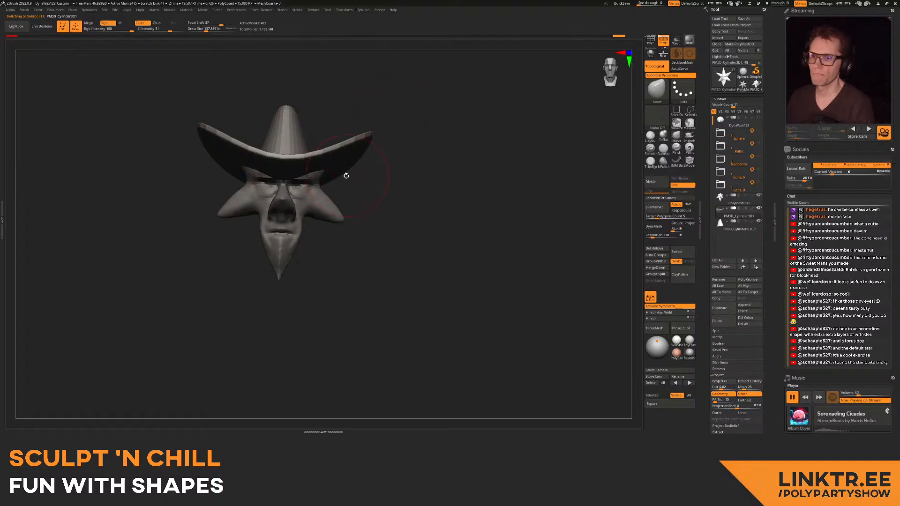
# - Examine the star-shaped face under the hat brim up close and from several angles
pyautogui.keyDown('ctrl'); pyautogui.moveTo(304, 164); pyautogui.dragTo(301, 199, button='right'); pyautogui.keyUp('ctrl')
pyautogui.keyDown('alt'); pyautogui.moveTo(302, 199); pyautogui.dragTo(322, 143, button='right'); pyautogui.keyUp('alt')
pyautogui.moveTo(322, 144)
pyautogui.mouseDown(button='right')
pyautogui.moveTo(278, 170)
pyautogui.moveTo(338, 183)
pyautogui.moveTo(386, 168)
pyautogui.mouseUp(button='right')
pyautogui.keyDown('alt'); pyautogui.click(371, 180); pyautogui.keyUp('alt')
pyautogui.click(663, 148)
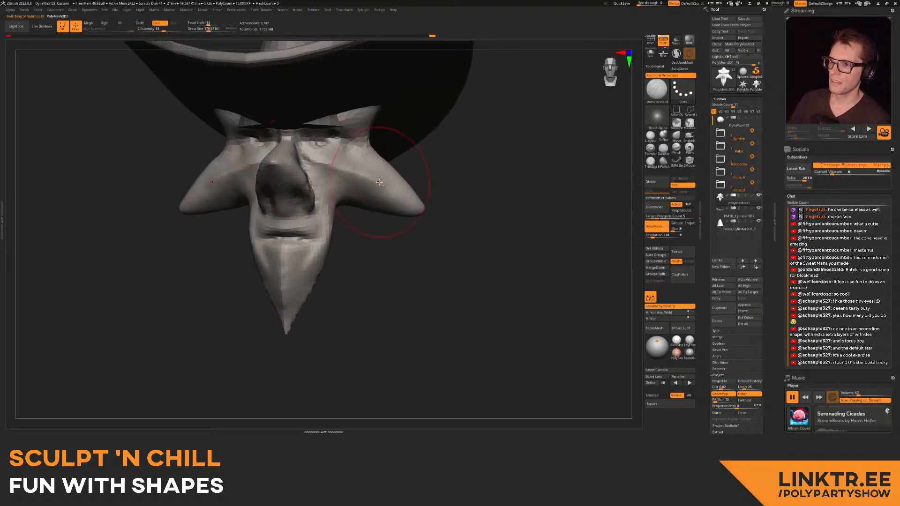
pyautogui.moveTo(382, 183); pyautogui.dragTo(367, 173, button='right')
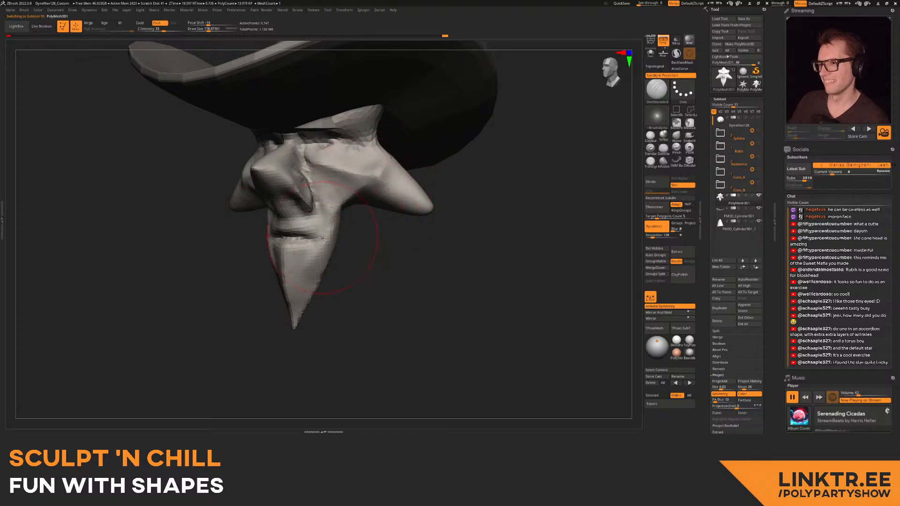
pyautogui.moveTo(320, 230); pyautogui.dragTo(227, 179, button='right')
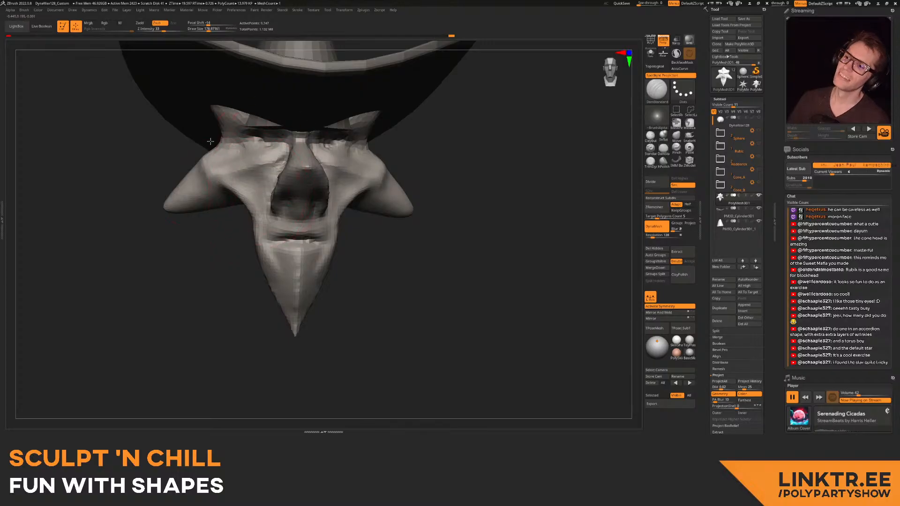
pyautogui.keyDown('ctrl'); pyautogui.moveTo(257, 150); pyautogui.dragTo(228, 143, button='right'); pyautogui.keyUp('ctrl')
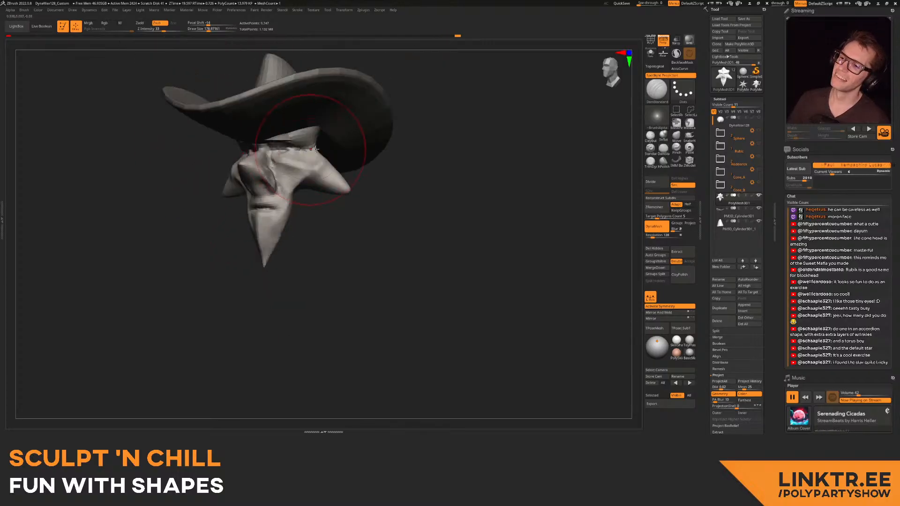
pyautogui.moveTo(342, 134)
pyautogui.mouseDown(button='right')
pyautogui.moveTo(331, 154)
pyautogui.moveTo(347, 155)
pyautogui.moveTo(325, 151)
pyautogui.moveTo(358, 141)
pyautogui.mouseUp(button='right')
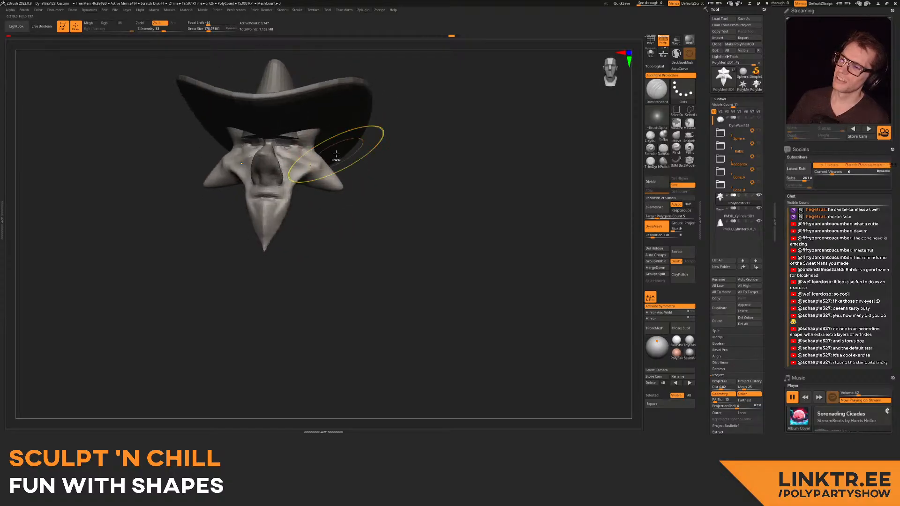
pyautogui.keyDown('ctrl'); pyautogui.click(344, 147); pyautogui.keyUp('ctrl')
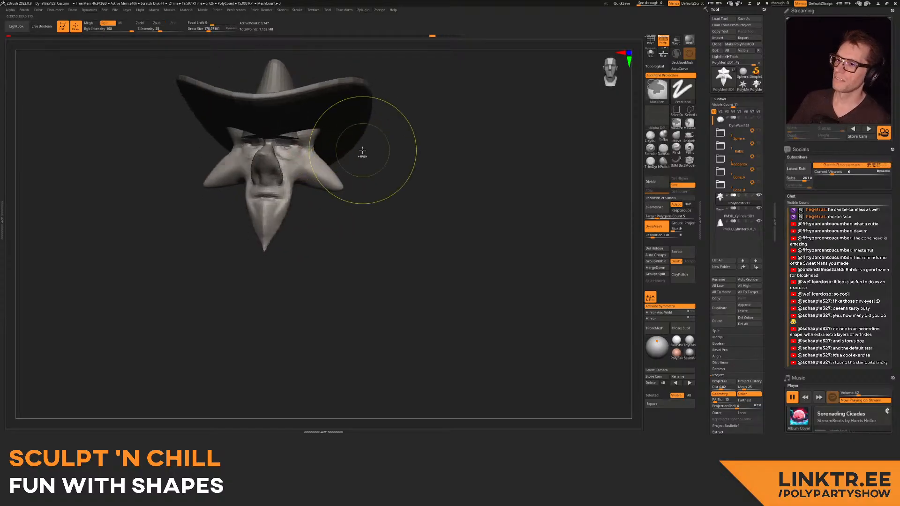
pyautogui.moveTo(364, 147)
pyautogui.mouseDown(button='right')
pyautogui.moveTo(344, 160)
pyautogui.moveTo(346, 151)
pyautogui.moveTo(323, 190)
pyautogui.moveTo(311, 191)
pyautogui.mouseUp(button='right')
# - Reshape the pointed sides of the face from the front and behind with an enlarged Move brush
pyautogui.click(676, 136)
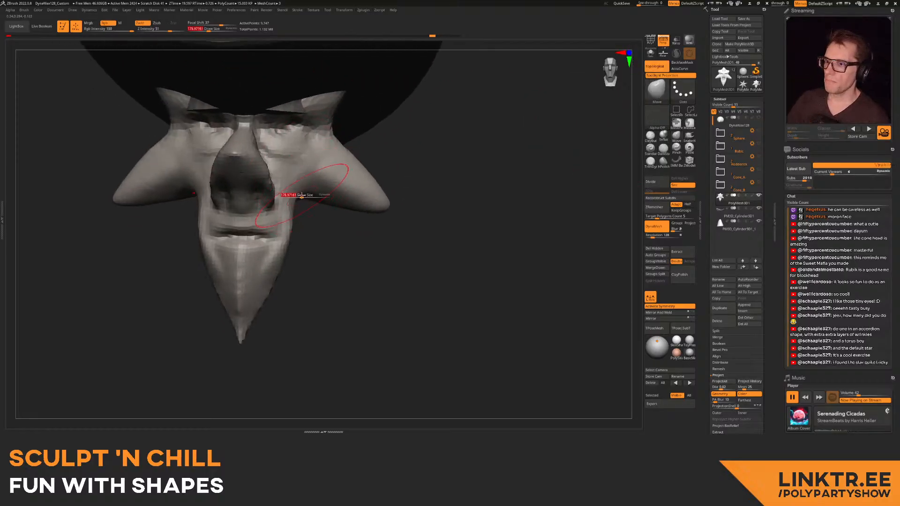
pyautogui.moveTo(300, 197); pyautogui.dragTo(301, 196)
pyautogui.moveTo(298, 200)
pyautogui.mouseDown()
pyautogui.moveTo(311, 211)
pyautogui.moveTo(391, 199)
pyautogui.mouseUp()
pyautogui.moveTo(421, 188)
pyautogui.mouseDown(button='right')
pyautogui.moveTo(360, 203)
pyautogui.moveTo(349, 184)
pyautogui.mouseUp(button='right')
pyautogui.press(']')
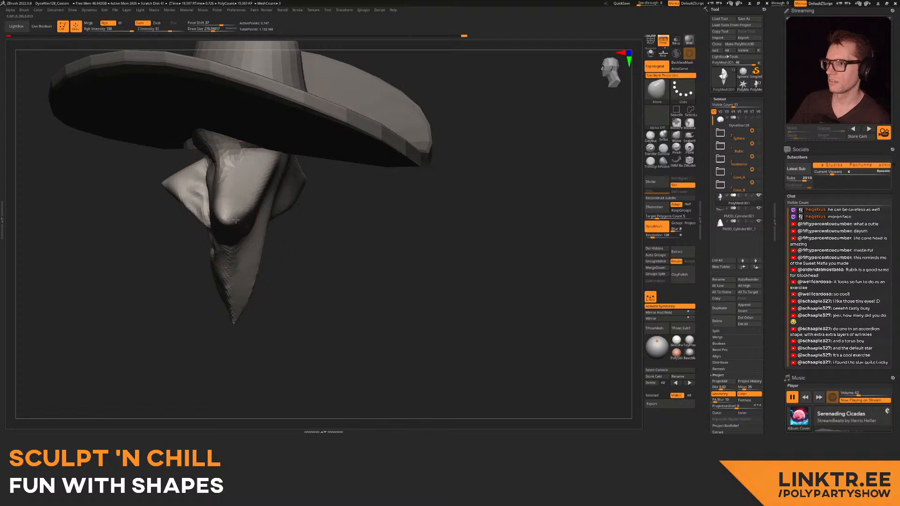
pyautogui.moveTo(248, 214)
pyautogui.mouseDown(button='right')
pyautogui.moveTo(251, 201)
pyautogui.moveTo(301, 210)
pyautogui.moveTo(230, 221)
pyautogui.mouseUp(button='right')
pyautogui.moveTo(230, 226); pyautogui.dragTo(243, 215)
# - Fill out the lower cheek towards the jaw with the Move brush and smooth the transition
pyautogui.moveTo(272, 195); pyautogui.dragTo(322, 194, button='right')
pyautogui.press('s')
pyautogui.moveTo(323, 194)
pyautogui.mouseDown()
pyautogui.moveTo(292, 189)
pyautogui.moveTo(313, 179)
pyautogui.mouseUp()
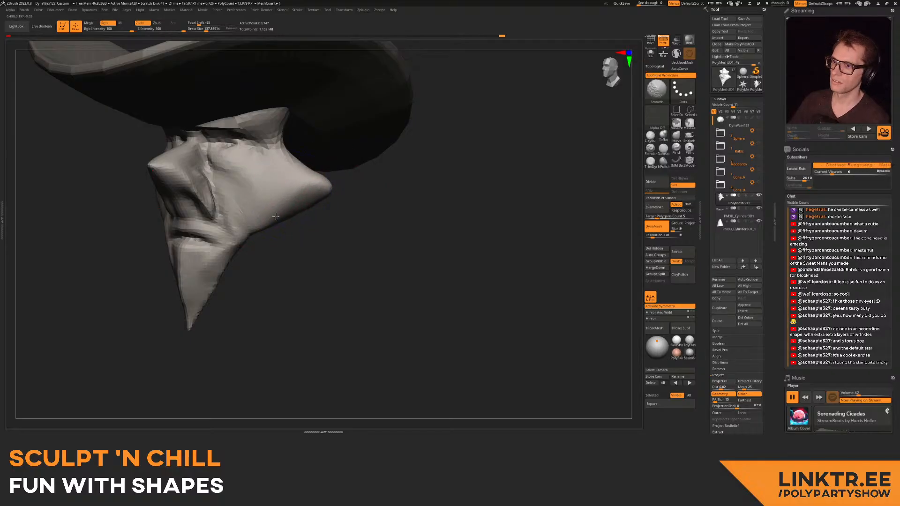
pyautogui.keyDown('shift'); pyautogui.moveTo(278, 224); pyautogui.dragTo(253, 221); pyautogui.keyUp('shift')
pyautogui.keyDown('shift'); pyautogui.moveTo(291, 225); pyautogui.dragTo(246, 227, button='right'); pyautogui.keyUp('shift')
pyautogui.keyDown('ctrl'); pyautogui.moveTo(183, 324); pyautogui.dragTo(172, 234, button='right'); pyautogui.keyUp('ctrl')
pyautogui.moveTo(171, 235)
pyautogui.keyDown('alt'); pyautogui.mouseDown(button='right')
pyautogui.moveTo(242, 222)
pyautogui.moveTo(188, 210)
pyautogui.moveTo(214, 196)
pyautogui.moveTo(286, 229)
pyautogui.moveTo(257, 196)
pyautogui.mouseUp(button='right'); pyautogui.keyUp('alt')
# - Isolate the face and build up a rounded skull between the upper star points with ClayBuildup, then show the hat again
pyautogui.click(650, 52)
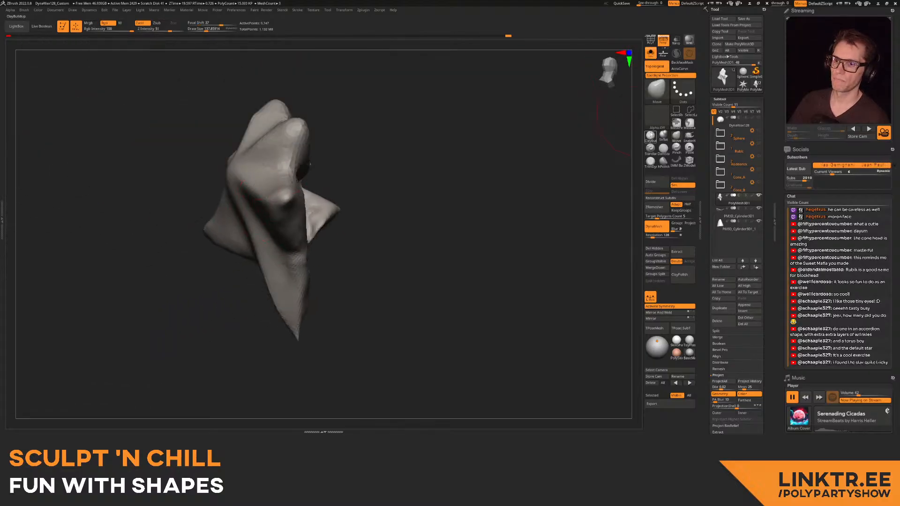
pyautogui.moveTo(463, 147)
pyautogui.mouseDown(button='right')
pyautogui.moveTo(446, 124)
pyautogui.moveTo(488, 123)
pyautogui.mouseUp(button='right')
pyautogui.click(650, 136)
pyautogui.moveTo(370, 138); pyautogui.dragTo(323, 139, button='right')
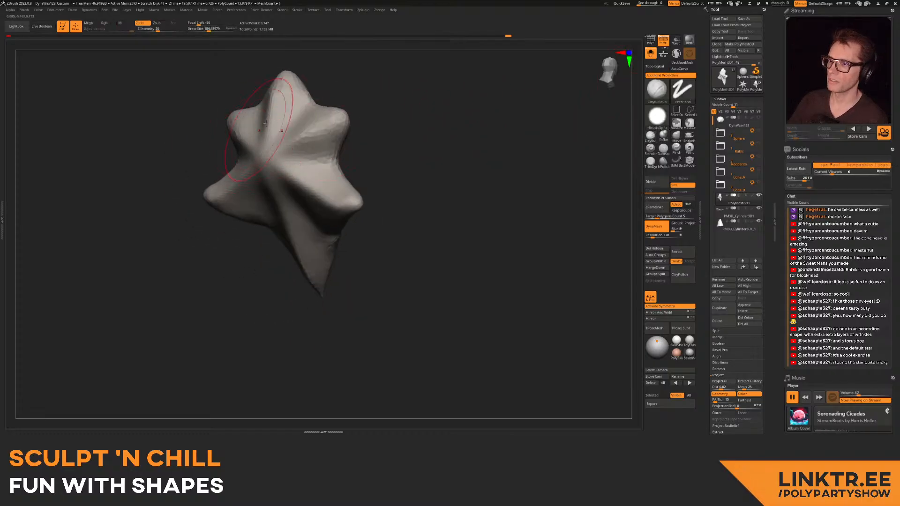
pyautogui.moveTo(286, 101)
pyautogui.mouseDown()
pyautogui.moveTo(256, 140)
pyautogui.moveTo(281, 155)
pyautogui.moveTo(244, 173)
pyautogui.moveTo(269, 90)
pyautogui.moveTo(288, 118)
pyautogui.mouseUp()
pyautogui.moveTo(339, 107)
pyautogui.mouseDown(button='right')
pyautogui.moveTo(297, 119)
pyautogui.moveTo(303, 104)
pyautogui.mouseUp(button='right')
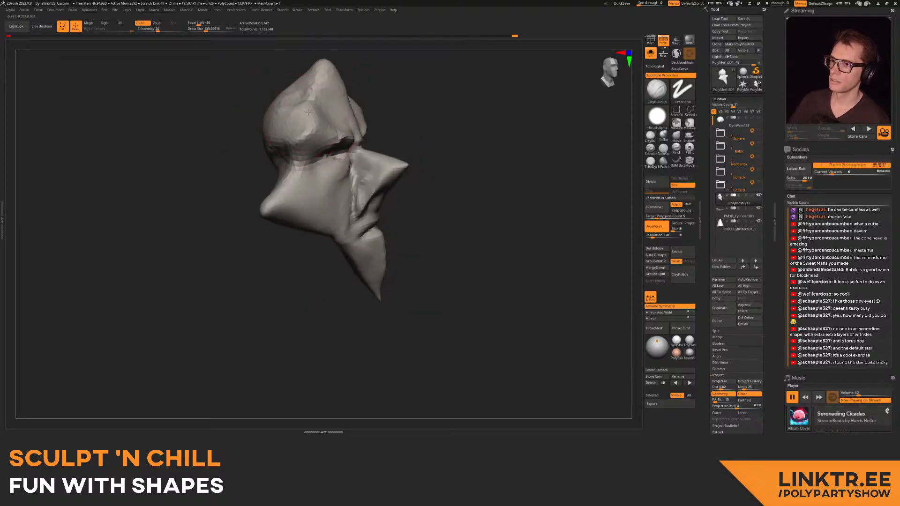
pyautogui.moveTo(333, 114); pyautogui.dragTo(294, 91)
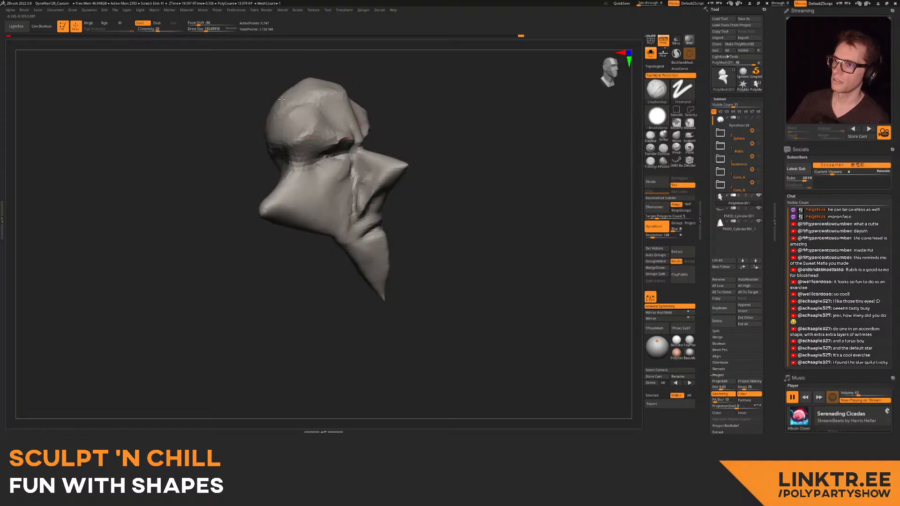
pyautogui.moveTo(343, 102)
pyautogui.mouseDown(button='right')
pyautogui.moveTo(283, 118)
pyautogui.moveTo(268, 100)
pyautogui.mouseUp(button='right')
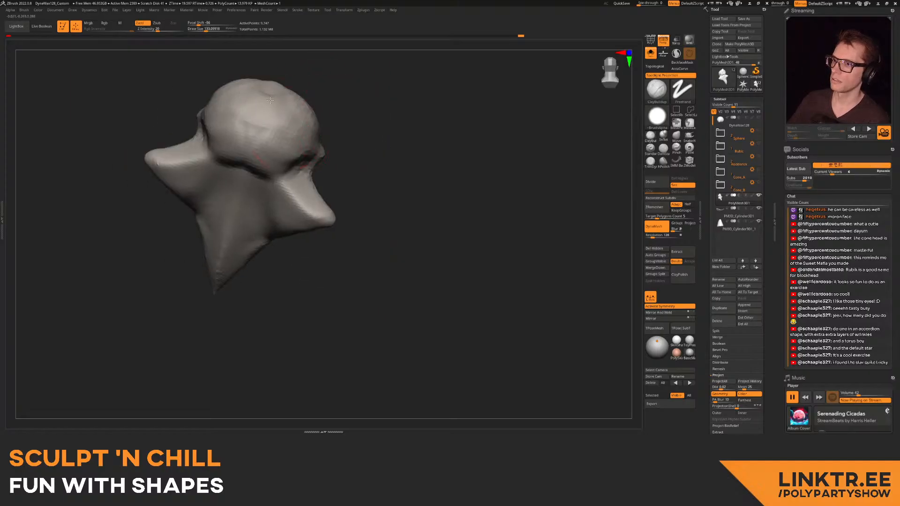
pyautogui.moveTo(274, 108)
pyautogui.mouseDown()
pyautogui.moveTo(216, 140)
pyautogui.moveTo(272, 88)
pyautogui.mouseUp()
pyautogui.moveTo(436, 123); pyautogui.dragTo(313, 136, button='right')
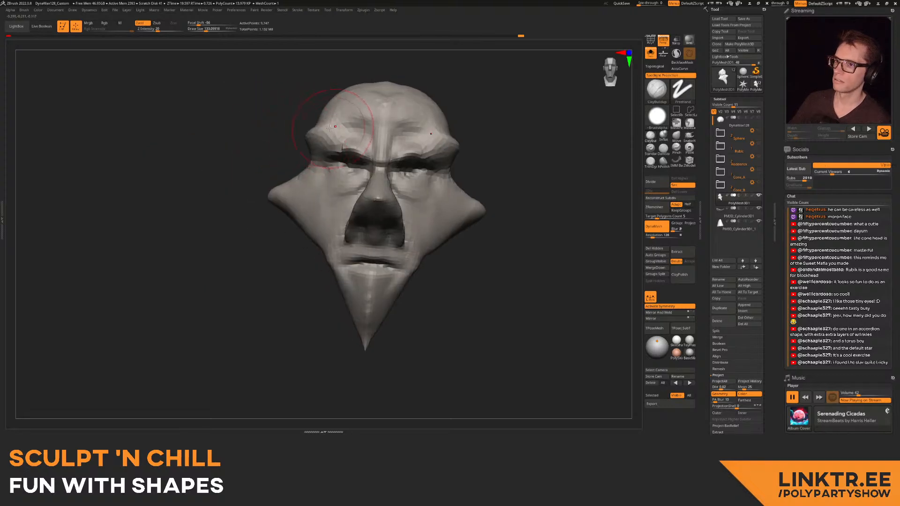
pyautogui.click(648, 54)
# - Remesh the face with DynaMesh and carve wrinkles into the cheeks with a smaller DamStandard brush
pyautogui.moveTo(463, 85)
pyautogui.keyDown('ctrl'); pyautogui.mouseDown(button='right')
pyautogui.moveTo(428, 96)
pyautogui.moveTo(398, 127)
pyautogui.moveTo(372, 100)
pyautogui.moveTo(363, 110)
pyautogui.mouseUp(button='right'); pyautogui.keyUp('ctrl')
pyautogui.moveTo(357, 152)
pyautogui.keyDown('ctrl'); pyautogui.mouseDown(button='right')
pyautogui.moveTo(364, 185)
pyautogui.moveTo(355, 143)
pyautogui.moveTo(386, 152)
pyautogui.moveTo(435, 130)
pyautogui.moveTo(437, 114)
pyautogui.mouseUp(button='right'); pyautogui.keyUp('ctrl')
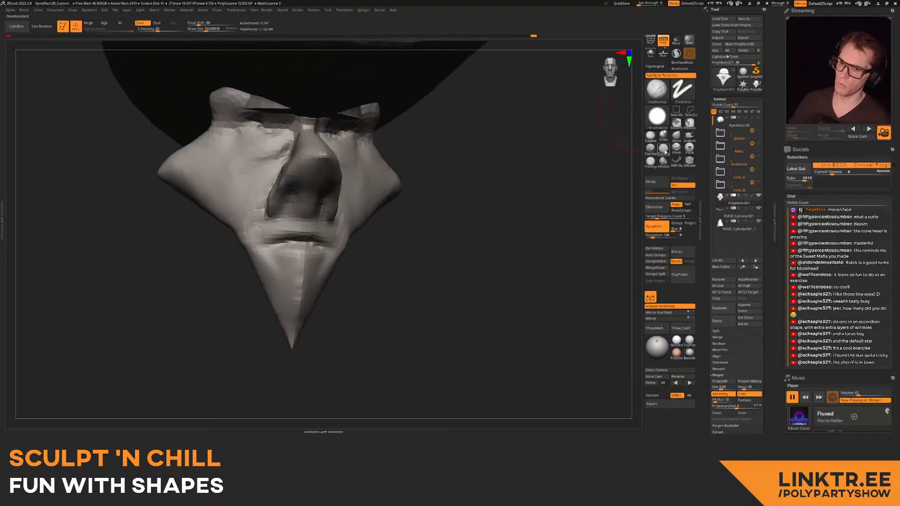
pyautogui.click(663, 148)
pyautogui.press('s')
pyautogui.moveTo(216, 144); pyautogui.dragTo(210, 144)
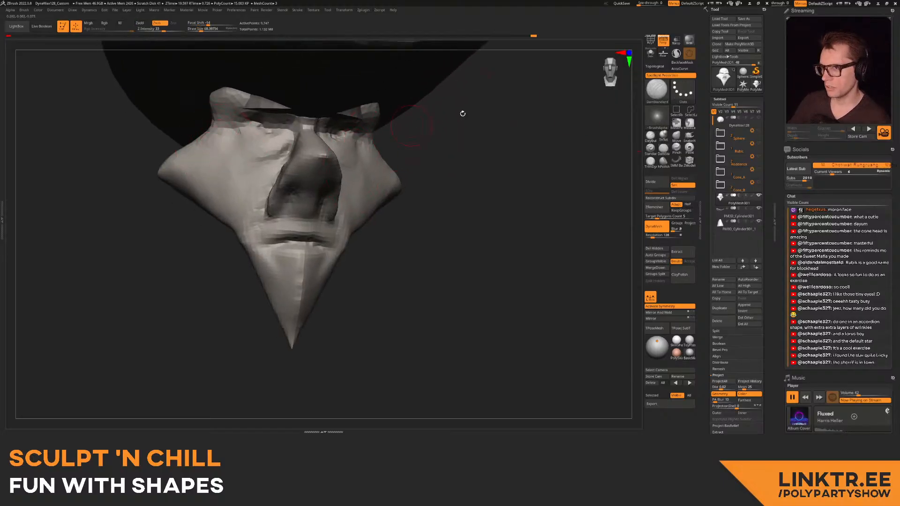
pyautogui.keyDown('ctrl'); pyautogui.moveTo(504, 136); pyautogui.dragTo(448, 159); pyautogui.keyUp('ctrl')
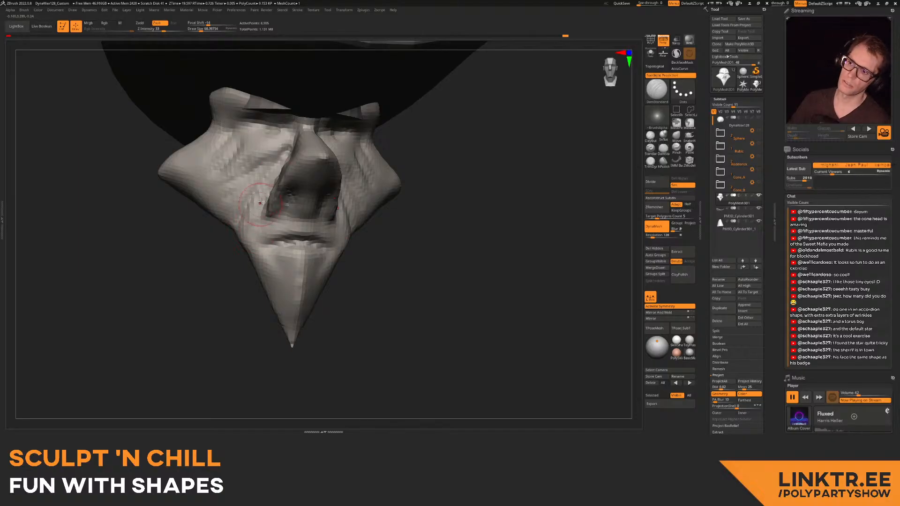
pyautogui.moveTo(233, 243); pyautogui.dragTo(241, 195)
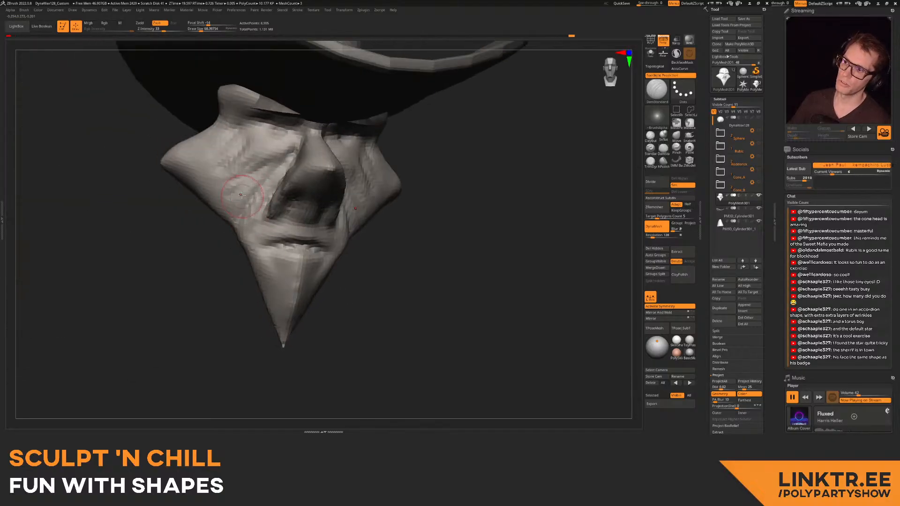
# - Select the face subtool again and remesh it at a higher DynaMesh resolution
pyautogui.moveTo(403, 210)
pyautogui.mouseDown()
pyautogui.moveTo(316, 181)
pyautogui.moveTo(299, 127)
pyautogui.moveTo(347, 181)
pyautogui.moveTo(318, 146)
pyautogui.mouseUp()
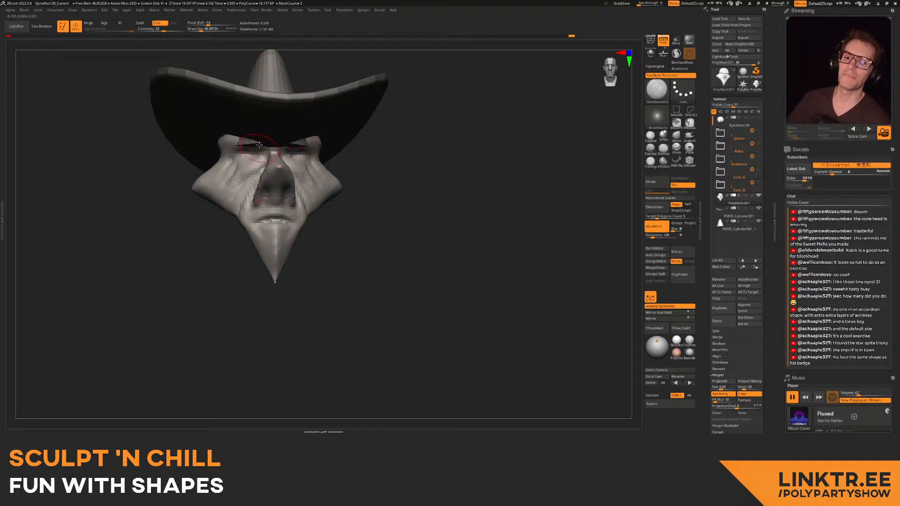
pyautogui.moveTo(272, 177)
pyautogui.mouseDown(button='right')
pyautogui.moveTo(264, 152)
pyautogui.moveTo(271, 151)
pyautogui.moveTo(271, 188)
pyautogui.moveTo(274, 166)
pyautogui.moveTo(260, 160)
pyautogui.mouseUp(button='right')
pyautogui.moveTo(261, 160)
pyautogui.keyDown('ctrl'); pyautogui.mouseDown(button='right')
pyautogui.moveTo(263, 176)
pyautogui.moveTo(281, 144)
pyautogui.moveTo(273, 152)
pyautogui.mouseUp(button='right'); pyautogui.keyUp('ctrl')
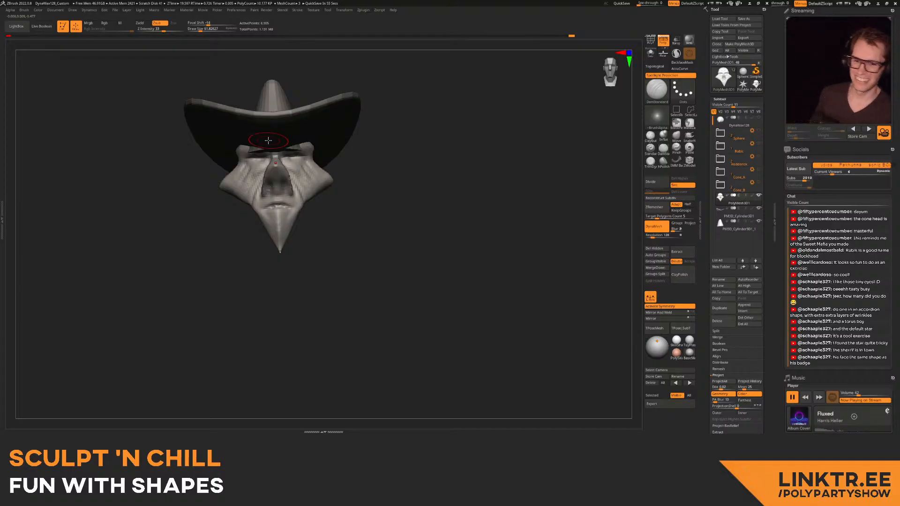
pyautogui.moveTo(297, 198); pyautogui.dragTo(263, 154, button='right')
pyautogui.moveTo(263, 155)
pyautogui.mouseDown(button='right')
pyautogui.moveTo(253, 149)
pyautogui.moveTo(279, 185)
pyautogui.moveTo(294, 160)
pyautogui.moveTo(415, 164)
pyautogui.mouseUp(button='right')
pyautogui.keyDown('alt'); pyautogui.click(279, 186); pyautogui.keyUp('alt')
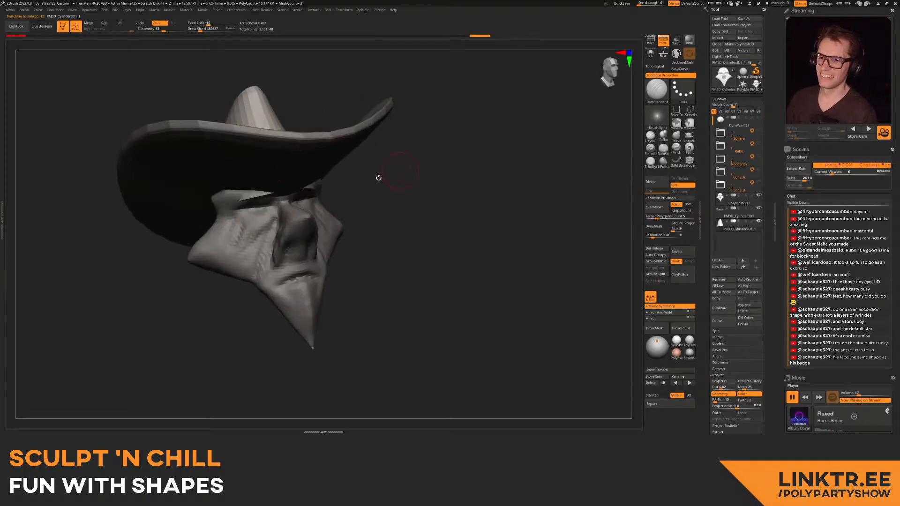
pyautogui.keyDown('ctrl'); pyautogui.moveTo(215, 229); pyautogui.dragTo(235, 223, button='right'); pyautogui.keyUp('ctrl')
pyautogui.keyDown('alt'); pyautogui.click(234, 217); pyautogui.keyUp('alt')
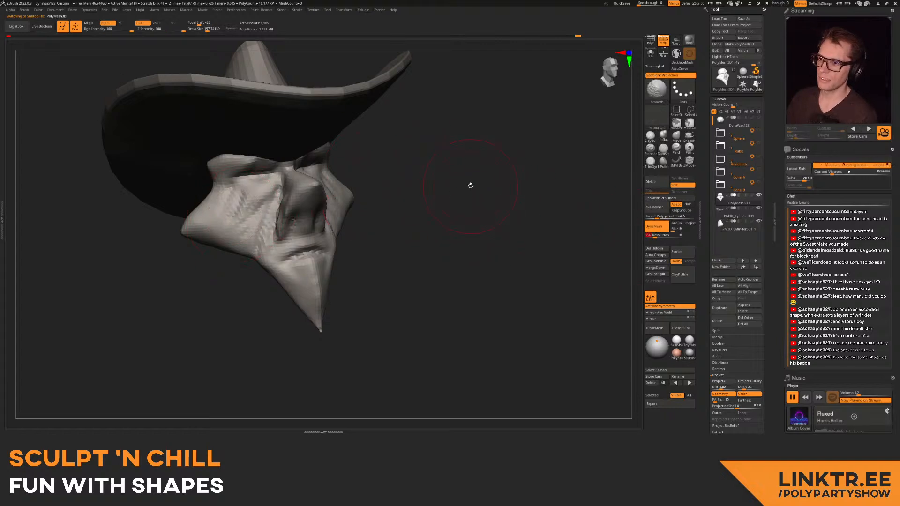
pyautogui.keyDown('ctrl'); pyautogui.moveTo(372, 211); pyautogui.dragTo(377, 214); pyautogui.keyUp('ctrl')
# - Carve rows of fine curved wrinkles across the cheeks with DamStandard and smooth the area beside the mouth
pyautogui.moveTo(253, 190); pyautogui.dragTo(281, 182, button='right')
pyautogui.press('[')
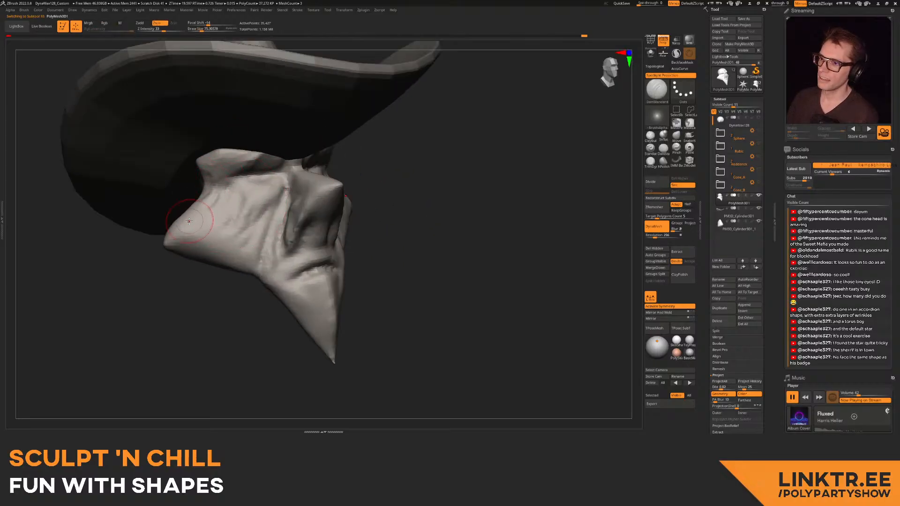
pyautogui.moveTo(212, 226)
pyautogui.mouseDown()
pyautogui.moveTo(216, 236)
pyautogui.moveTo(253, 220)
pyautogui.moveTo(260, 234)
pyautogui.moveTo(280, 217)
pyautogui.moveTo(276, 250)
pyautogui.mouseUp()
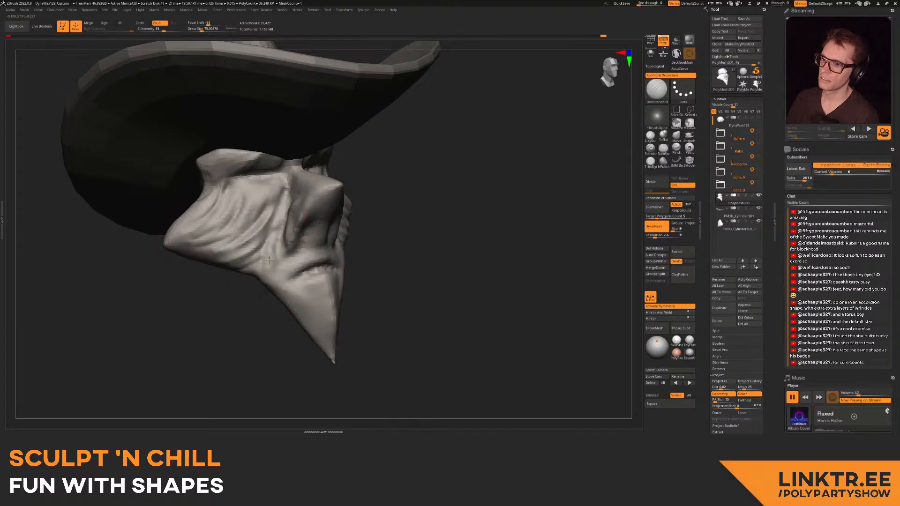
pyautogui.moveTo(296, 255)
pyautogui.keyDown('ctrl'); pyautogui.mouseDown(button='right')
pyautogui.moveTo(293, 224)
pyautogui.moveTo(250, 222)
pyautogui.moveTo(255, 258)
pyautogui.moveTo(234, 250)
pyautogui.mouseUp(button='right'); pyautogui.keyUp('ctrl')
pyautogui.keyDown('shift'); pyautogui.moveTo(288, 280); pyautogui.dragTo(295, 300); pyautogui.keyUp('shift')
pyautogui.moveTo(295, 300)
pyautogui.mouseDown(button='right')
pyautogui.moveTo(264, 262)
pyautogui.moveTo(276, 217)
pyautogui.moveTo(301, 211)
pyautogui.moveTo(293, 187)
pyautogui.moveTo(302, 212)
pyautogui.moveTo(344, 213)
pyautogui.moveTo(349, 244)
pyautogui.mouseUp(button='right')
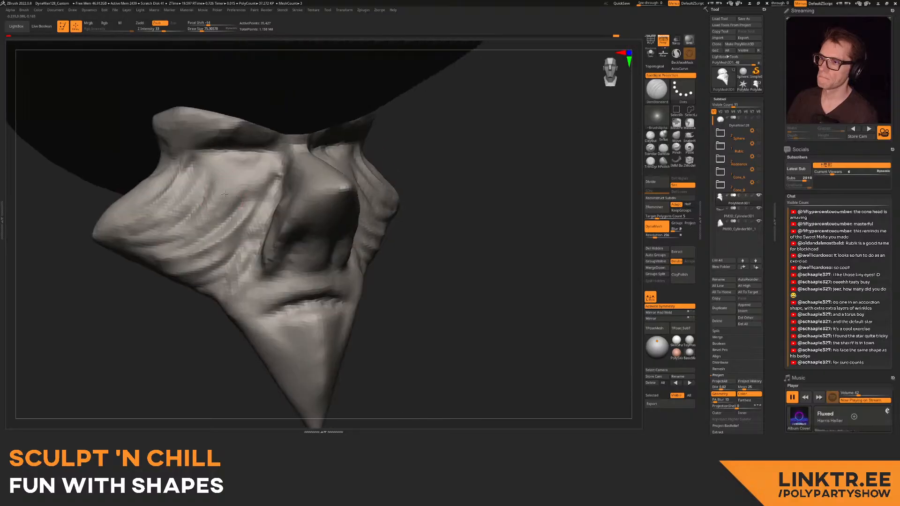
# - Undo the last cheek stroke and deepen the folds across the cheeks with a larger DamStandard brush
pyautogui.moveTo(178, 158); pyautogui.dragTo(216, 190)
pyautogui.hotkey('ctrl', 'z')
pyautogui.press(']')
pyautogui.press(']')
pyautogui.press(']')
pyautogui.press(']')
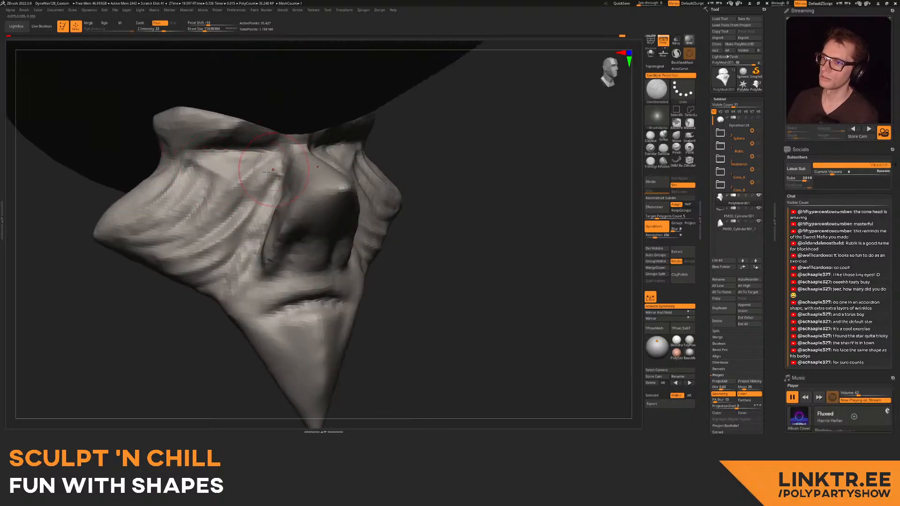
pyautogui.moveTo(241, 231); pyautogui.dragTo(231, 244)
# - Inspect the cowboy's wrinkled face and hat from the front, the side and below
pyautogui.moveTo(239, 234)
pyautogui.mouseDown(button='right')
pyautogui.moveTo(242, 213)
pyautogui.moveTo(263, 227)
pyautogui.moveTo(281, 159)
pyautogui.moveTo(270, 188)
pyautogui.mouseUp(button='right')
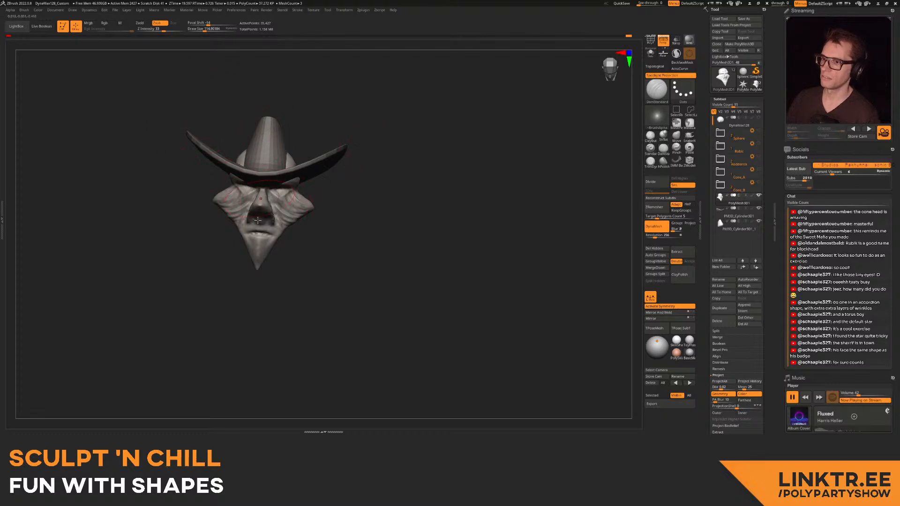
pyautogui.moveTo(240, 195)
pyautogui.mouseDown(button='right')
pyautogui.moveTo(376, 237)
pyautogui.moveTo(298, 187)
pyautogui.moveTo(282, 193)
pyautogui.moveTo(337, 154)
pyautogui.mouseUp(button='right')
pyautogui.press('b')
pyautogui.press('c')
pyautogui.press('b')
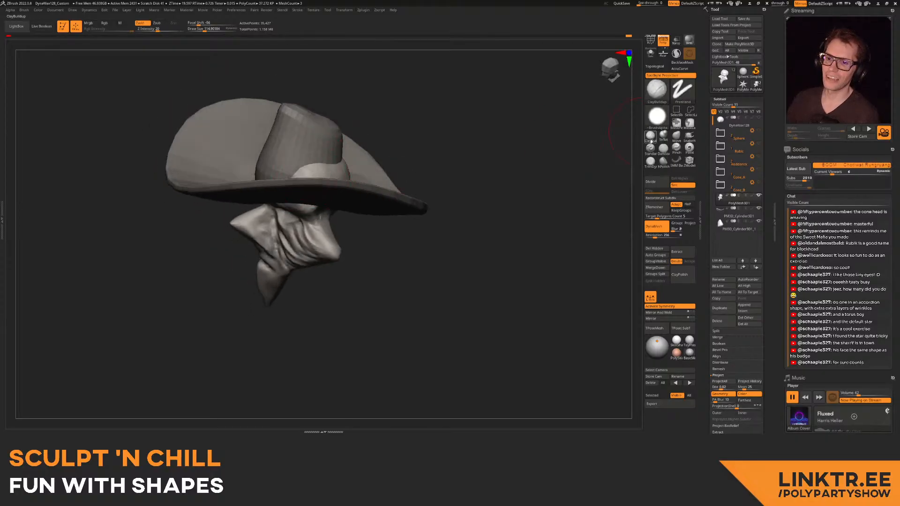
pyautogui.click(648, 57)
pyautogui.click(648, 57)
pyautogui.moveTo(300, 142); pyautogui.dragTo(297, 166, button='right')
pyautogui.moveTo(300, 178); pyautogui.dragTo(349, 163)
pyautogui.moveTo(343, 165)
pyautogui.mouseDown(button='right')
pyautogui.moveTo(361, 187)
pyautogui.moveTo(255, 200)
pyautogui.mouseUp(button='right')
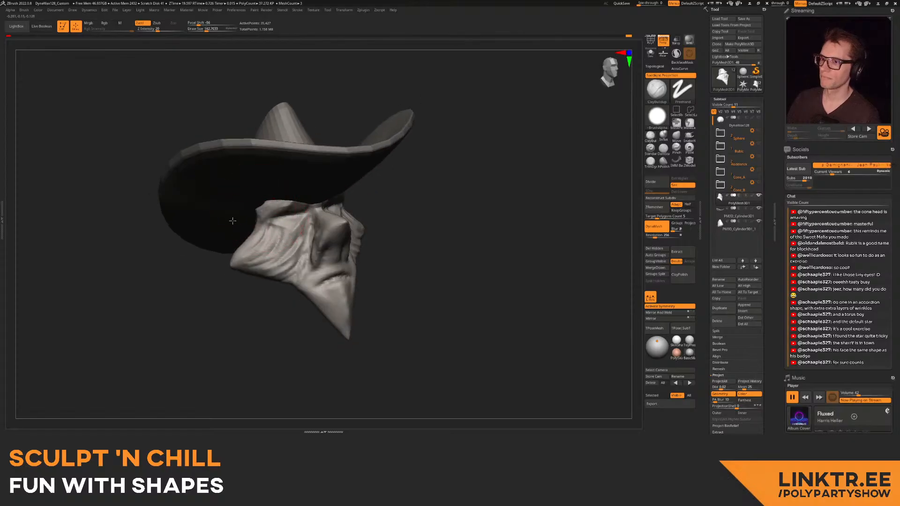
pyautogui.moveTo(200, 215)
pyautogui.mouseDown(button='right')
pyautogui.moveTo(259, 211)
pyautogui.moveTo(251, 201)
pyautogui.moveTo(271, 182)
pyautogui.moveTo(261, 217)
pyautogui.moveTo(280, 223)
pyautogui.moveTo(275, 249)
pyautogui.moveTo(324, 221)
pyautogui.moveTo(264, 186)
pyautogui.mouseUp(button='right')
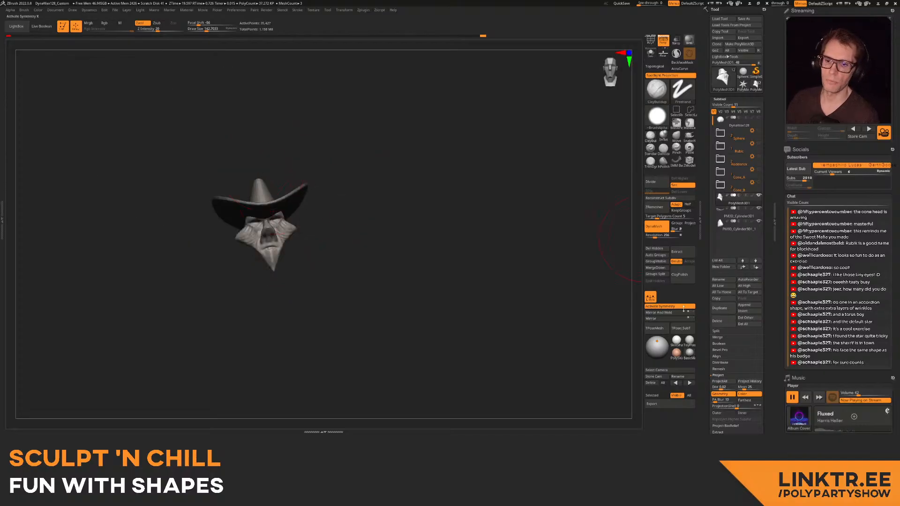
# - Create a subtool folder named Sheriff that holds the cowboy's face and hat parts
pyautogui.click(725, 280)
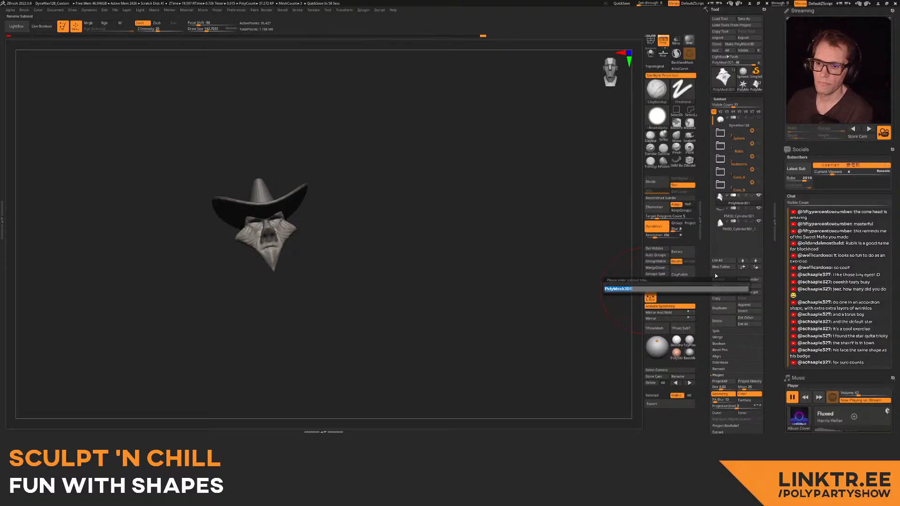
pyautogui.press('Escape')
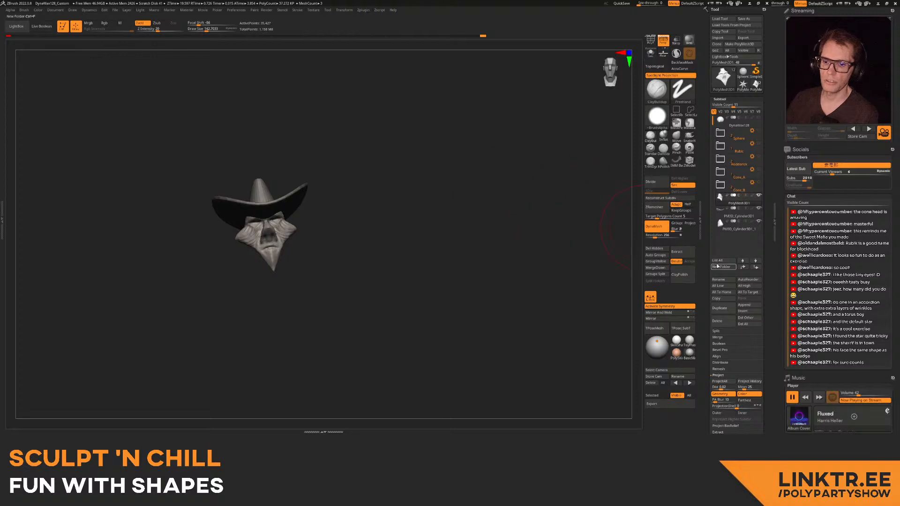
pyautogui.click(721, 268)
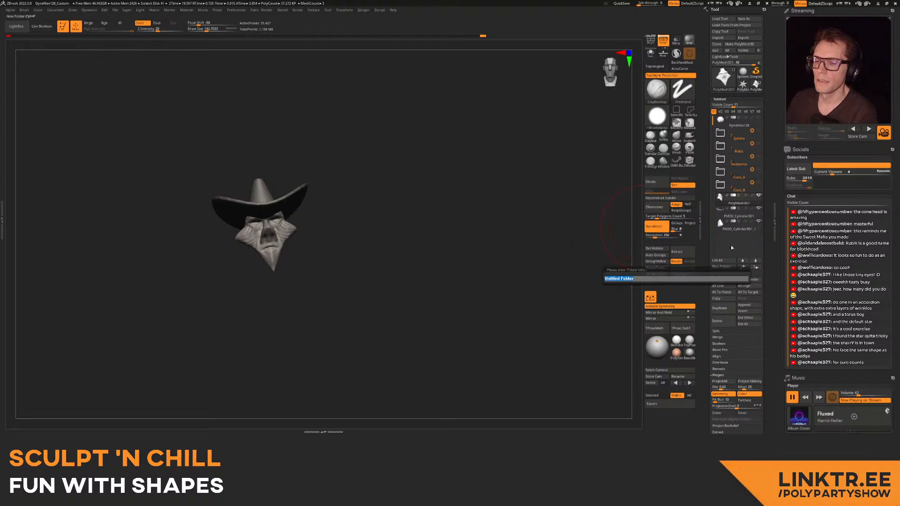
pyautogui.write('Sher')
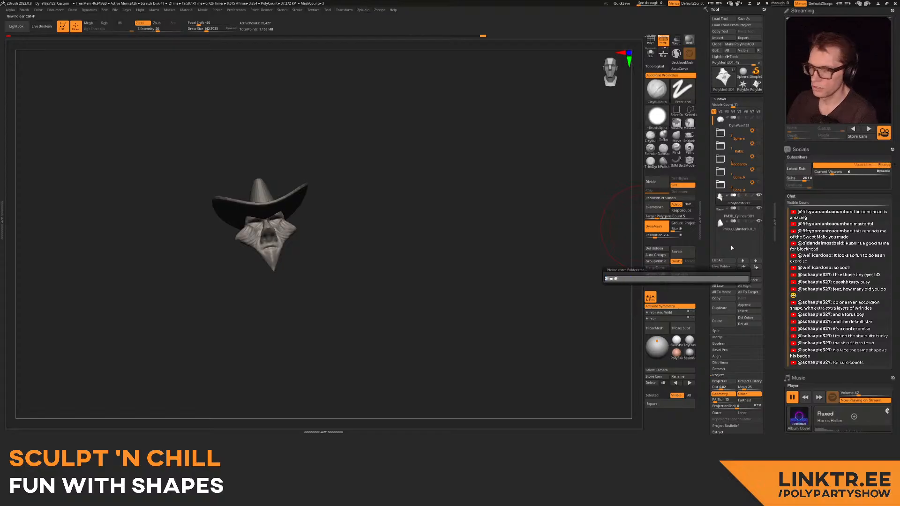
pyautogui.write('iff')
pyautogui.press('Return')
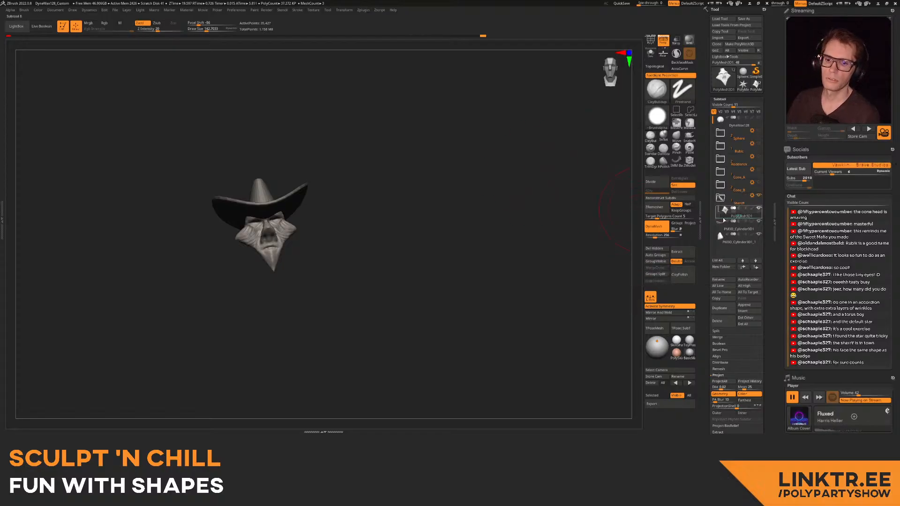
pyautogui.moveTo(372, 206); pyautogui.dragTo(441, 195)
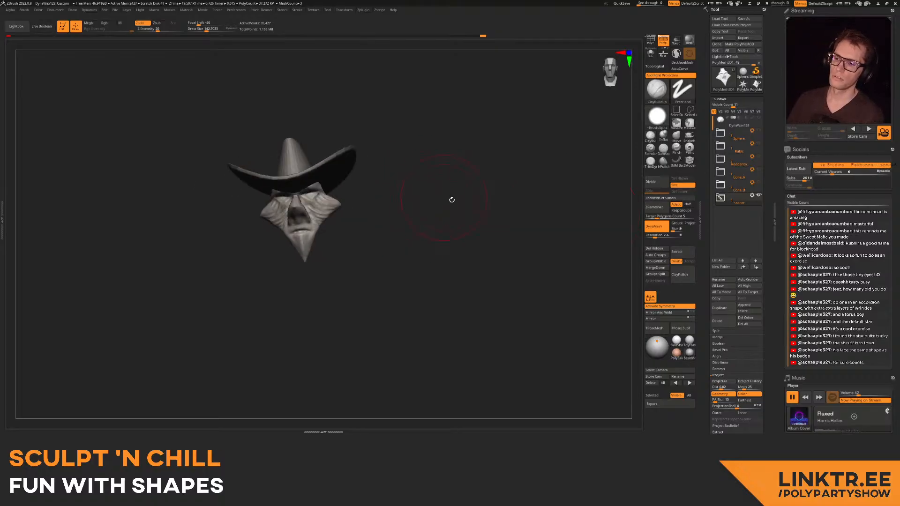
# - Append a Ring3D subtool, select it and hide the Sheriff folder
pyautogui.click(749, 305)
pyautogui.click(665, 316)
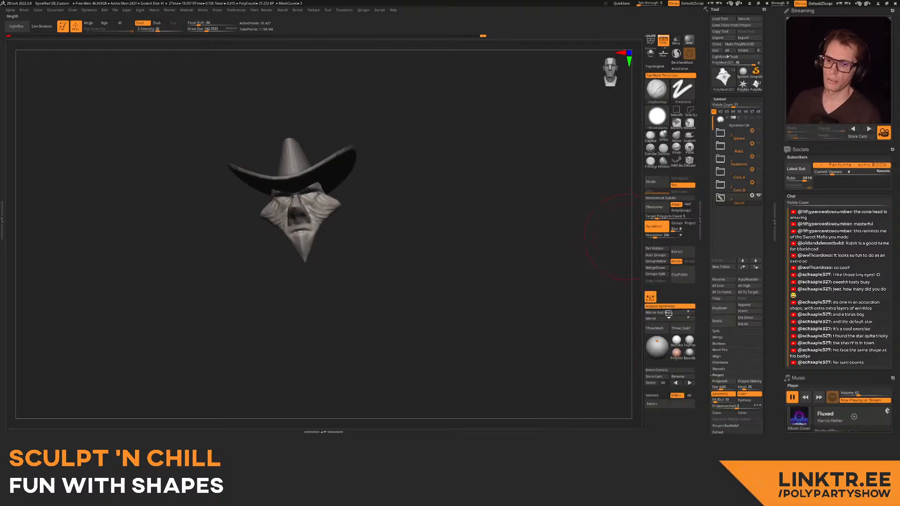
pyautogui.click(720, 212)
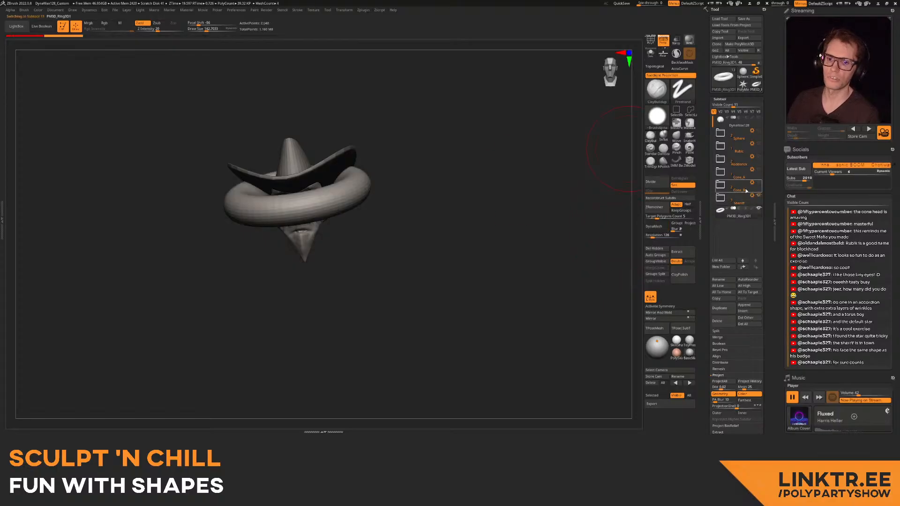
pyautogui.keyDown('shift'); pyautogui.moveTo(379, 138); pyautogui.dragTo(378, 182); pyautogui.keyUp('shift')
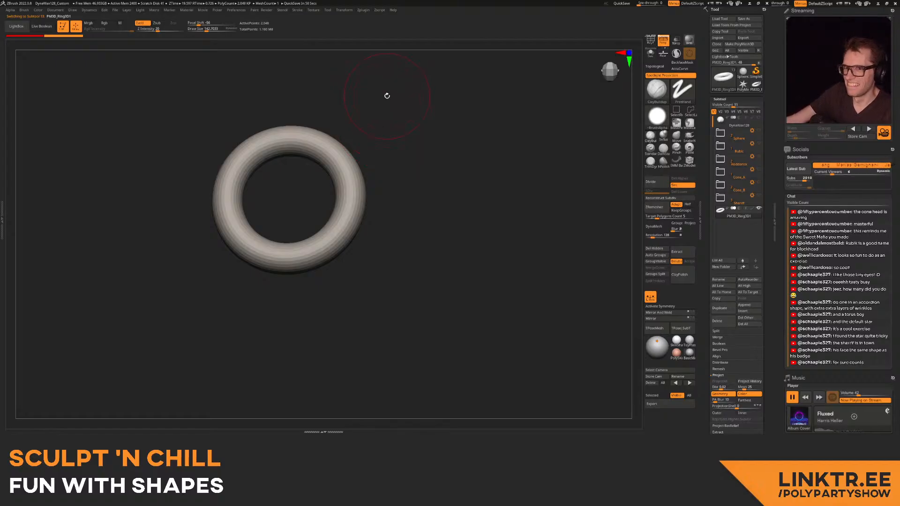
# - Rotate the flat-lying ring upright so that its hole faces the front
pyautogui.moveTo(275, 182); pyautogui.dragTo(338, 224)
pyautogui.press('w')
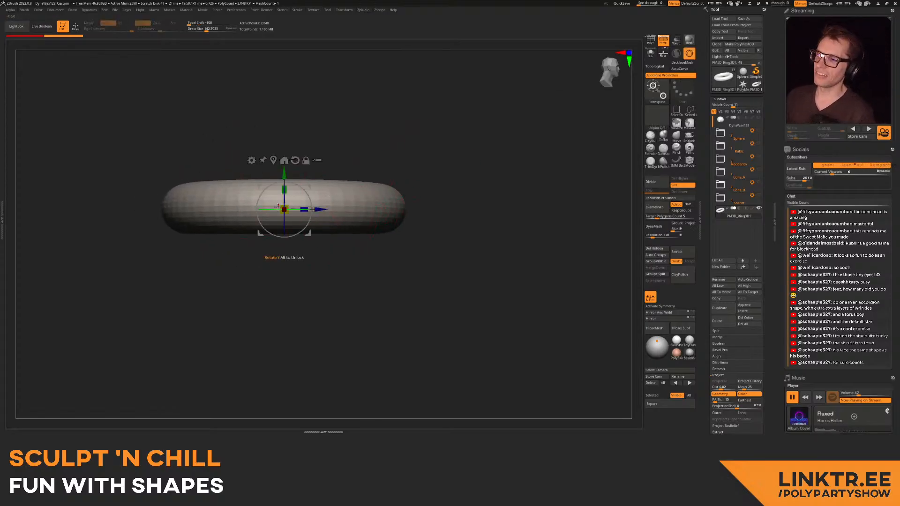
pyautogui.moveTo(282, 225)
pyautogui.keyDown('shift'); pyautogui.mouseDown()
pyautogui.moveTo(282, 275)
pyautogui.moveTo(281, 265)
pyautogui.mouseUp(); pyautogui.keyUp('shift')
pyautogui.moveTo(319, 241)
pyautogui.keyDown('shift'); pyautogui.mouseDown()
pyautogui.moveTo(374, 232)
pyautogui.moveTo(327, 231)
pyautogui.mouseUp(); pyautogui.keyUp('shift')
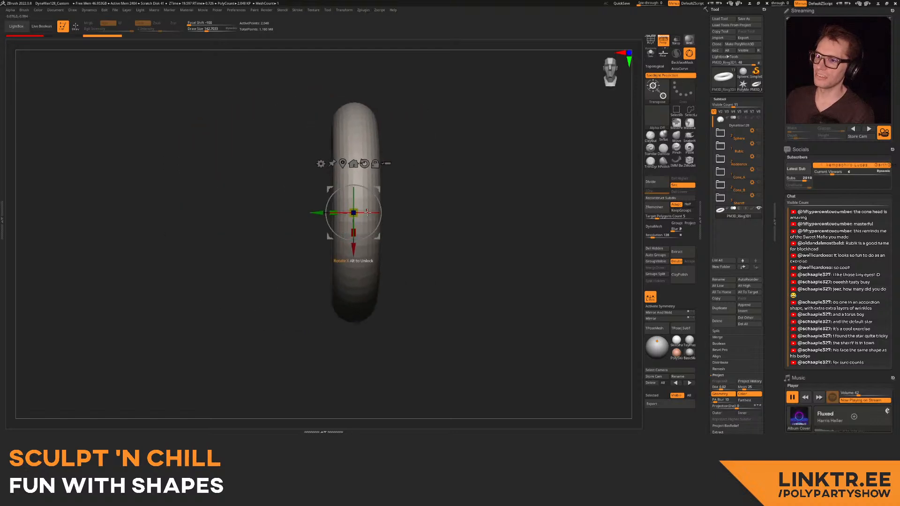
pyautogui.keyDown('shift'); pyautogui.moveTo(367, 210); pyautogui.dragTo(407, 218); pyautogui.keyUp('shift')
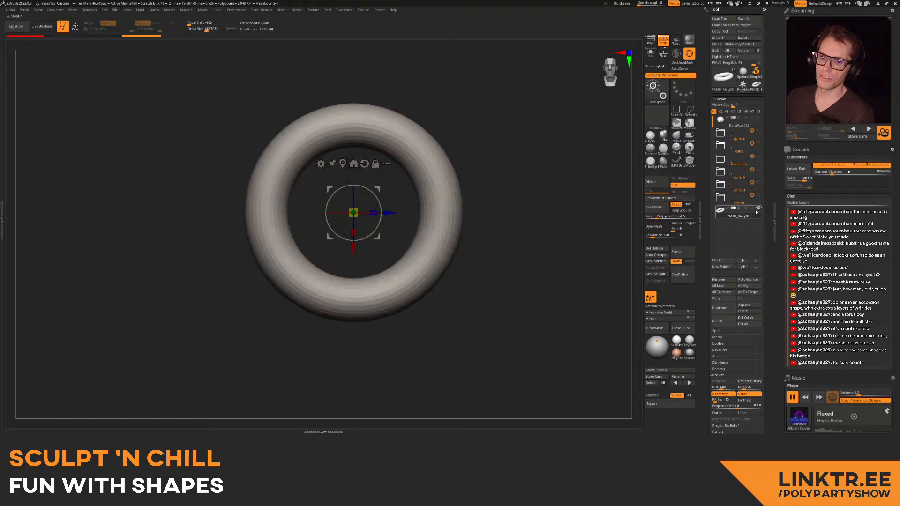
pyautogui.click(758, 196)
pyautogui.click(758, 196)
# - Thicken the ring until its centre hole nearly closes and remesh it with DynaMesh at resolution 128
pyautogui.keyDown('alt'); pyautogui.moveTo(358, 189); pyautogui.dragTo(350, 191); pyautogui.keyUp('alt')
pyautogui.press('q')
pyautogui.moveTo(416, 245)
pyautogui.keyDown('alt'); pyautogui.mouseDown()
pyautogui.moveTo(398, 193)
pyautogui.moveTo(381, 188)
pyautogui.moveTo(365, 234)
pyautogui.moveTo(366, 209)
pyautogui.moveTo(543, 145)
pyautogui.moveTo(582, 115)
pyautogui.mouseUp(); pyautogui.keyUp('alt')
pyautogui.press('w')
pyautogui.keyDown('ctrl'); pyautogui.moveTo(322, 224); pyautogui.dragTo(561, 138); pyautogui.keyUp('ctrl')
pyautogui.press('q')
pyautogui.keyDown('alt'); pyautogui.moveTo(457, 220); pyautogui.dragTo(440, 202); pyautogui.keyUp('alt')
pyautogui.moveTo(412, 209)
pyautogui.mouseDown()
pyautogui.moveTo(452, 209)
pyautogui.moveTo(428, 213)
pyautogui.mouseUp()
pyautogui.keyDown('alt'); pyautogui.moveTo(429, 213); pyautogui.dragTo(421, 230); pyautogui.keyUp('alt')
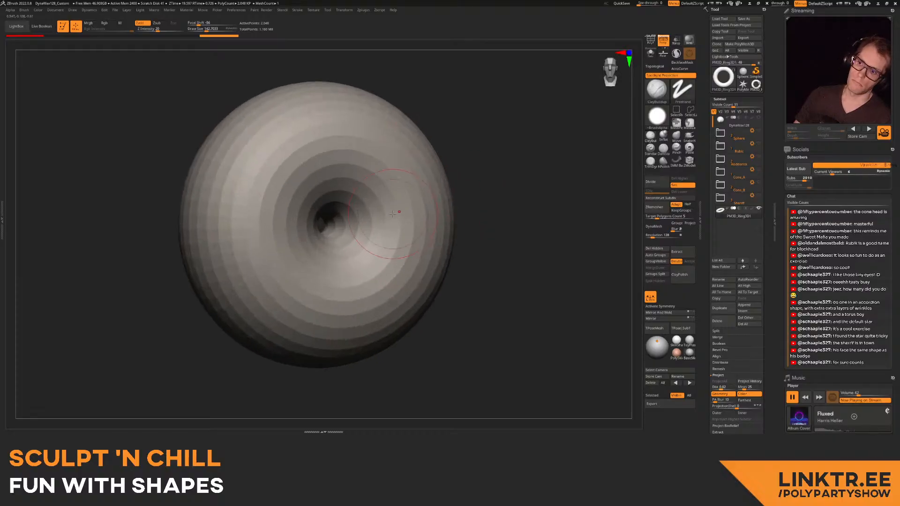
pyautogui.keyDown('alt'); pyautogui.moveTo(392, 219); pyautogui.dragTo(390, 232, button='right'); pyautogui.keyUp('alt')
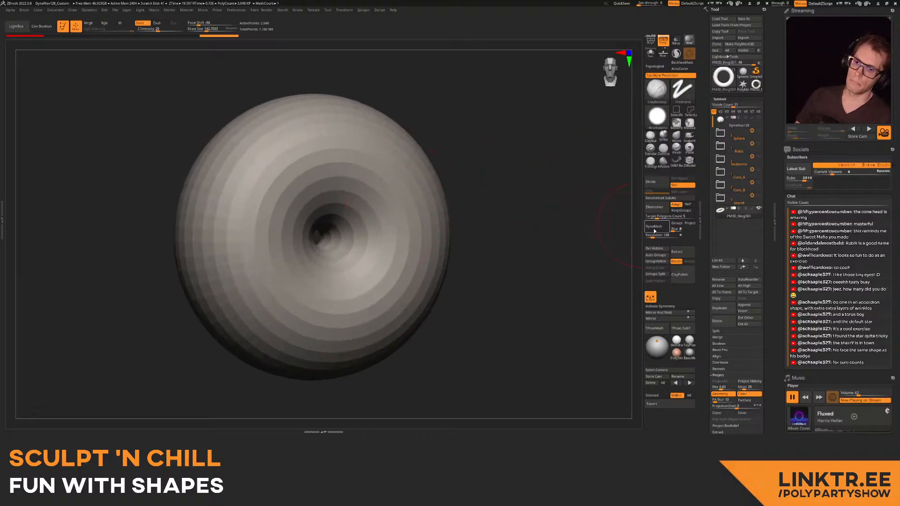
pyautogui.click(656, 229)
pyautogui.moveTo(446, 183); pyautogui.dragTo(516, 131)
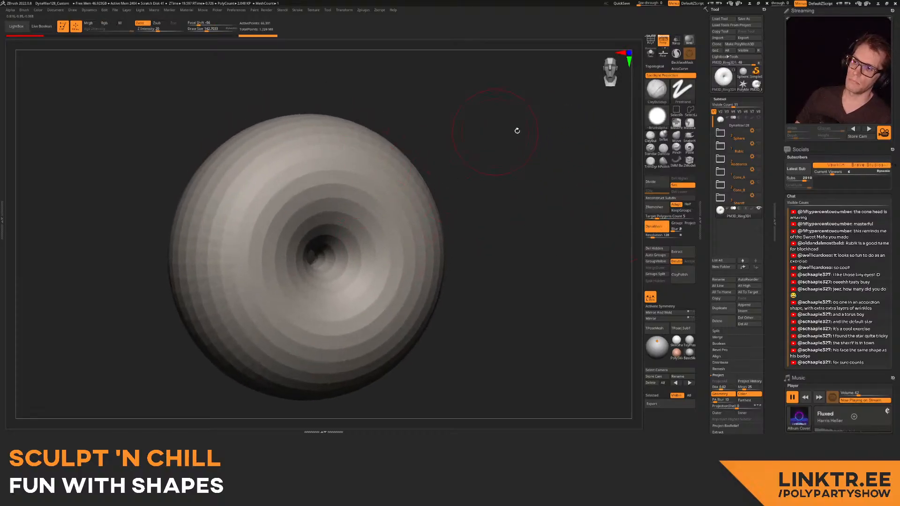
# - Insert a small PolySphere on the ring's upper front with symmetry on, as a mirrored pair of eyes
pyautogui.click(650, 136)
pyautogui.press('s')
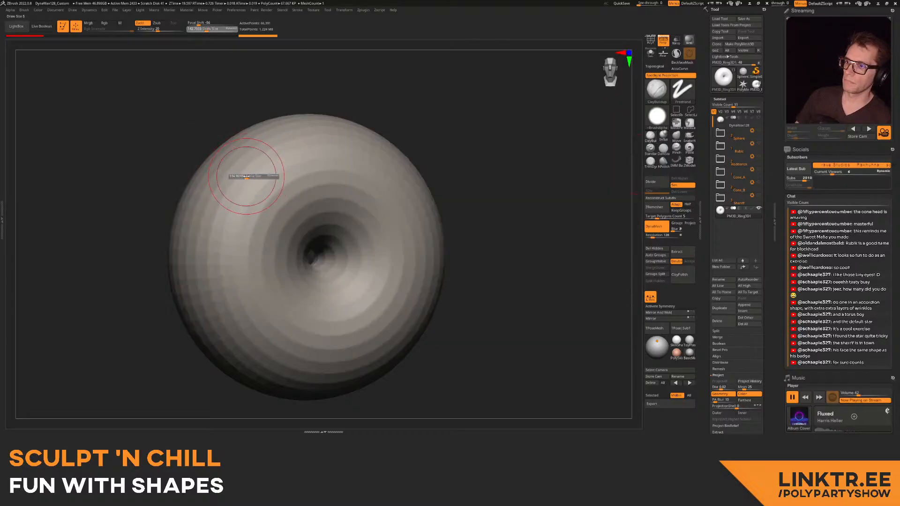
pyautogui.moveTo(242, 175); pyautogui.dragTo(243, 176)
pyautogui.click(674, 161)
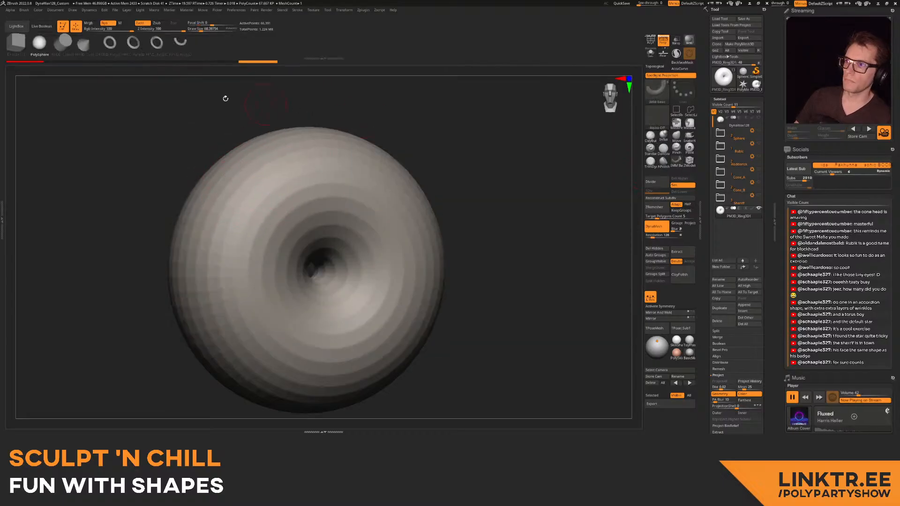
pyautogui.moveTo(250, 189); pyautogui.dragTo(266, 191)
pyautogui.hotkey('ctrl', 'z')
pyautogui.press('x')
pyautogui.press('w')
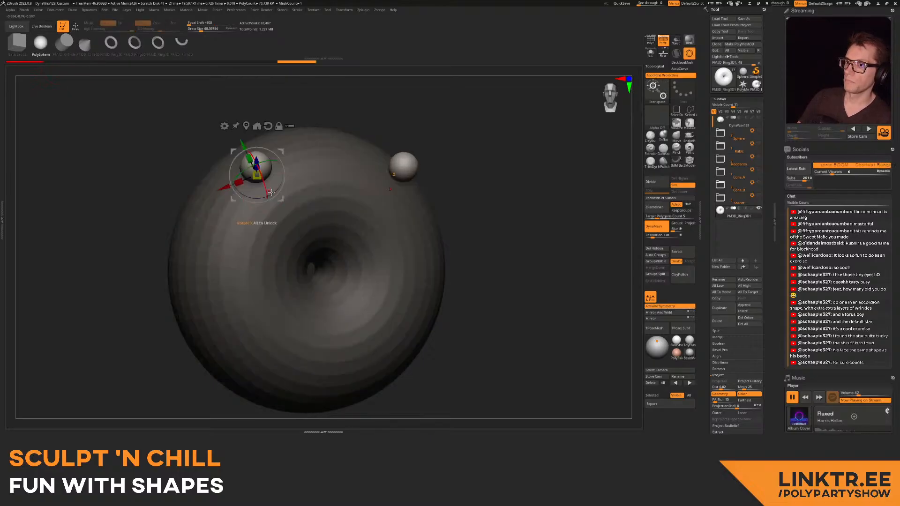
# - Sink the eye spheres into the ring's surface and add a duplicate pair protruding from them
pyautogui.moveTo(267, 191); pyautogui.dragTo(303, 168, button='right')
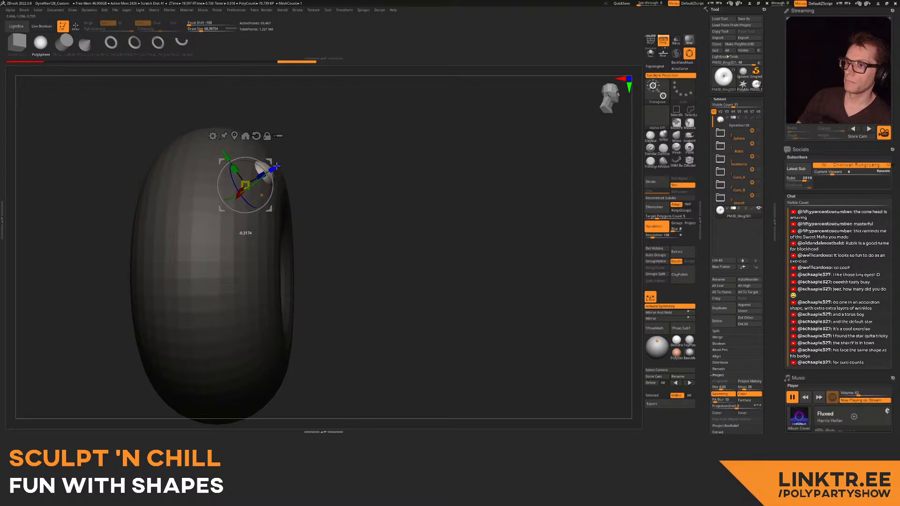
pyautogui.keyDown('ctrl'); pyautogui.moveTo(277, 166); pyautogui.dragTo(255, 180); pyautogui.keyUp('ctrl')
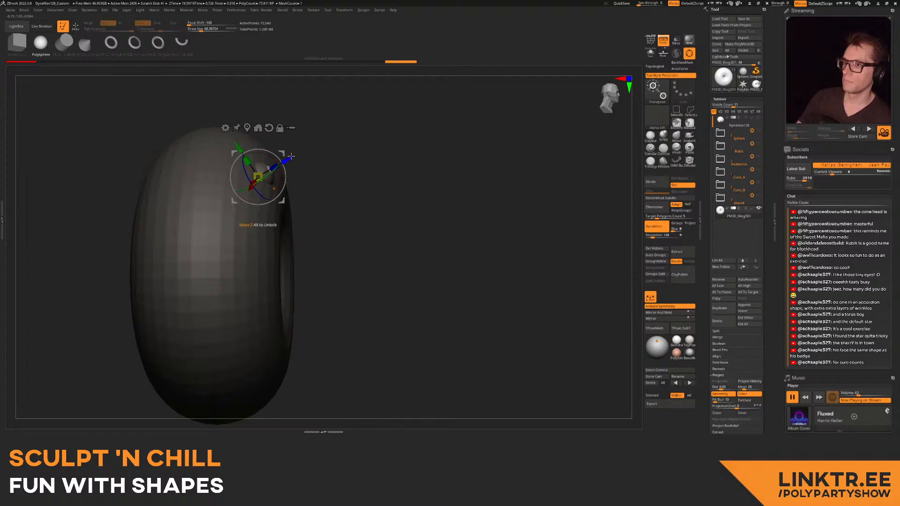
pyautogui.moveTo(292, 155)
pyautogui.mouseDown()
pyautogui.moveTo(320, 146)
pyautogui.moveTo(288, 155)
pyautogui.mouseUp()
pyautogui.press('q')
pyautogui.moveTo(445, 137)
pyautogui.keyDown('ctrl'); pyautogui.mouseDown()
pyautogui.moveTo(460, 148)
pyautogui.moveTo(424, 138)
pyautogui.moveTo(493, 143)
pyautogui.moveTo(442, 148)
pyautogui.mouseUp(); pyautogui.keyUp('ctrl')
pyautogui.moveTo(412, 175)
pyautogui.mouseDown()
pyautogui.moveTo(424, 169)
pyautogui.moveTo(388, 171)
pyautogui.moveTo(409, 170)
pyautogui.mouseUp()
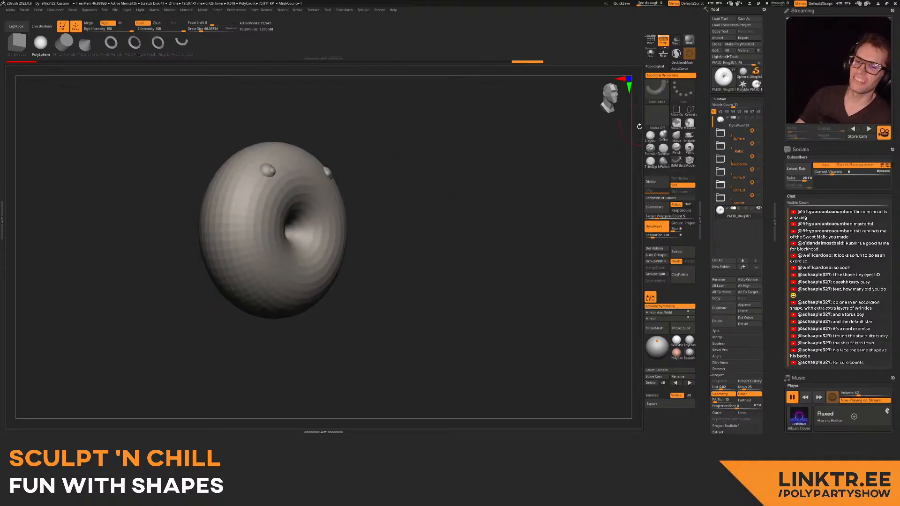
# - Switch to the ClayBuildup brush and enlarge it to a draw size of about 138
pyautogui.click(649, 136)
pyautogui.moveTo(141, 300)
pyautogui.keyDown('alt'); pyautogui.mouseDown()
pyautogui.moveTo(155, 342)
pyautogui.moveTo(113, 344)
pyautogui.moveTo(114, 333)
pyautogui.mouseUp(); pyautogui.keyUp('alt')
pyautogui.press('s')
pyautogui.moveTo(272, 203); pyautogui.dragTo(272, 204)
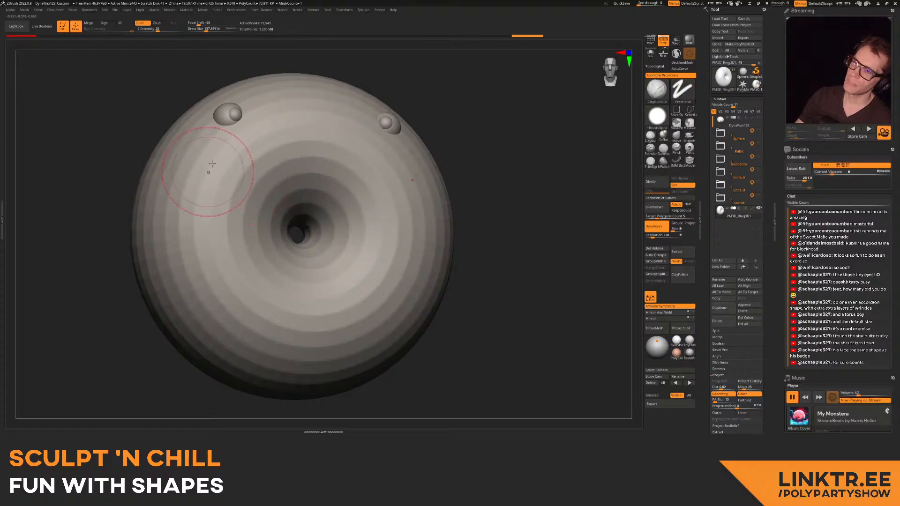
pyautogui.moveTo(300, 199)
pyautogui.keyDown('ctrl'); pyautogui.mouseDown(button='right')
pyautogui.moveTo(307, 163)
pyautogui.moveTo(326, 163)
pyautogui.mouseUp(button='right'); pyautogui.keyUp('ctrl')
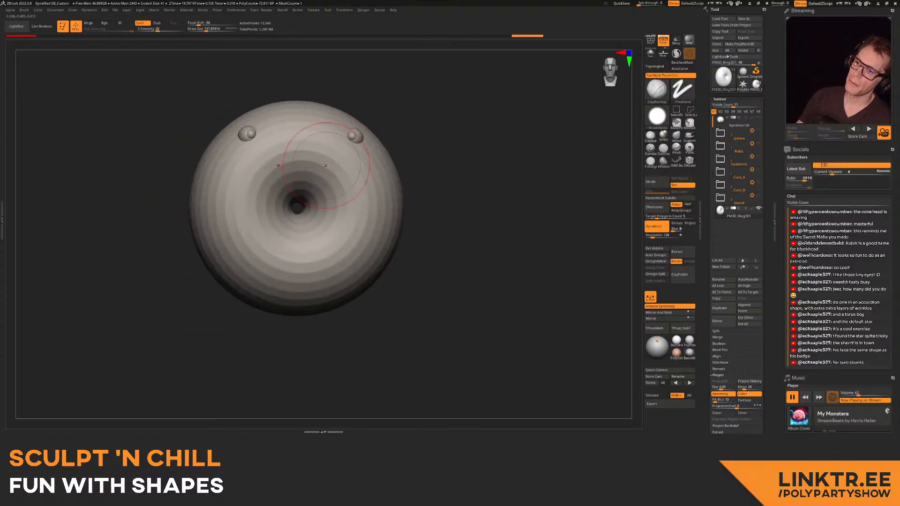
# - Undo the eye spheres, the DynaMesh remesh and part of the ring's thickening
pyautogui.hotkey('ctrl', 'z')
pyautogui.hotkey('ctrl', 'z')
pyautogui.hotkey('ctrl', 'z')
pyautogui.hotkey('ctrl', 'z')
pyautogui.hotkey('ctrl', 'z')
pyautogui.hotkey('ctrl', 'z')
pyautogui.hotkey('ctrl', 'z')
pyautogui.hotkey('ctrl', 'z')
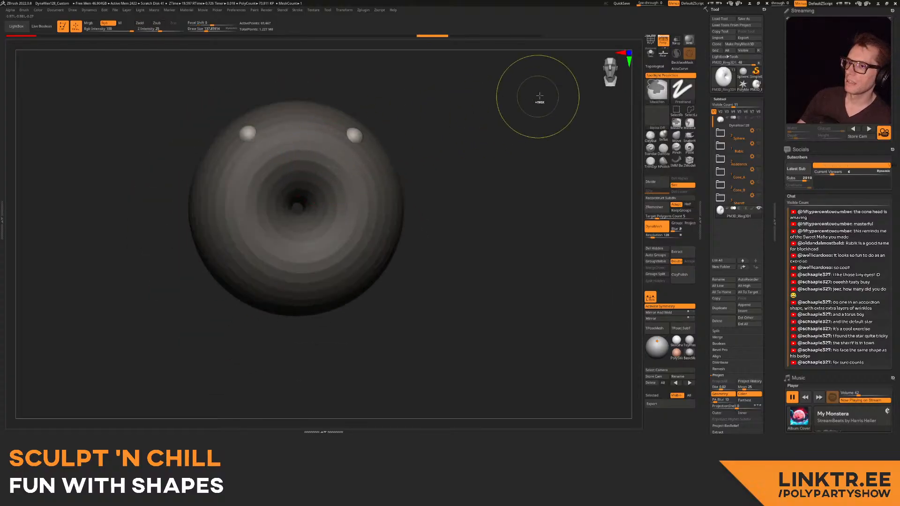
pyautogui.hotkey('ctrl', 'z')
pyautogui.hotkey('ctrl', 'z')
pyautogui.hotkey('ctrl', 'z')
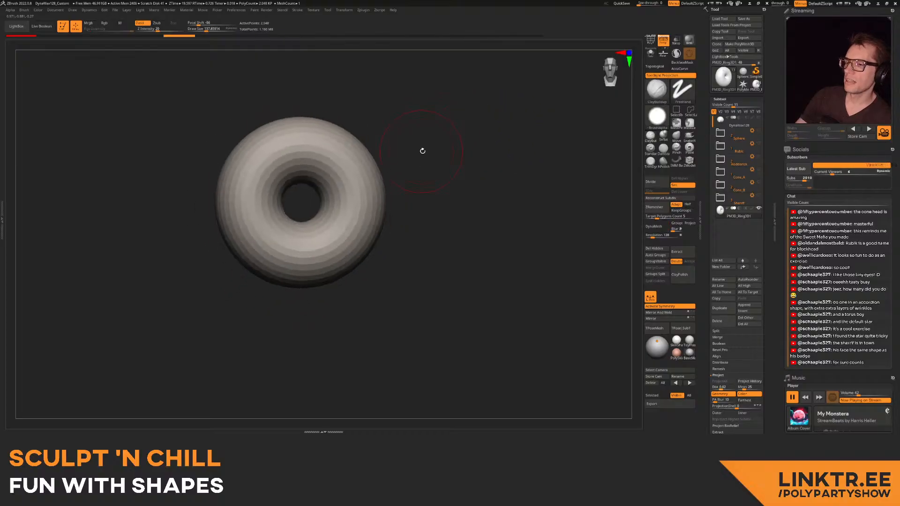
# - Delete the ring subtool
pyautogui.hotkey('ctrl', 'shift', 'z')
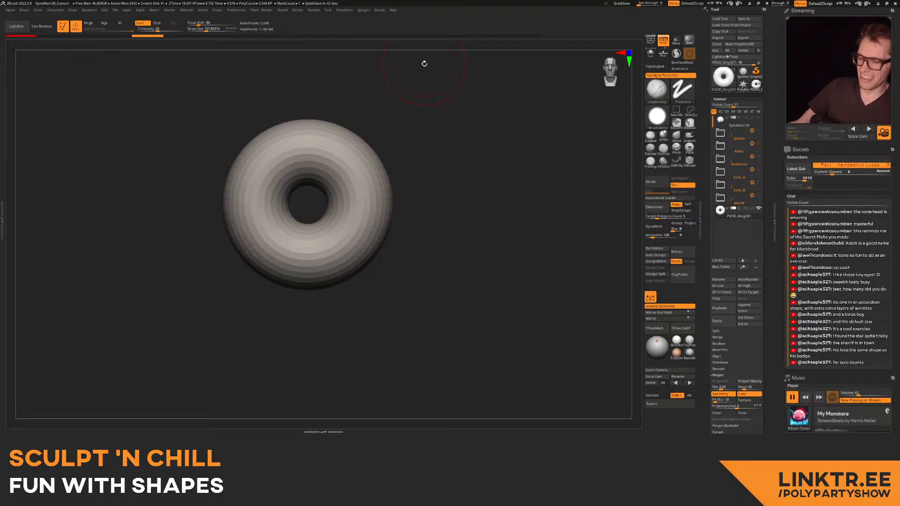
pyautogui.click(716, 321)
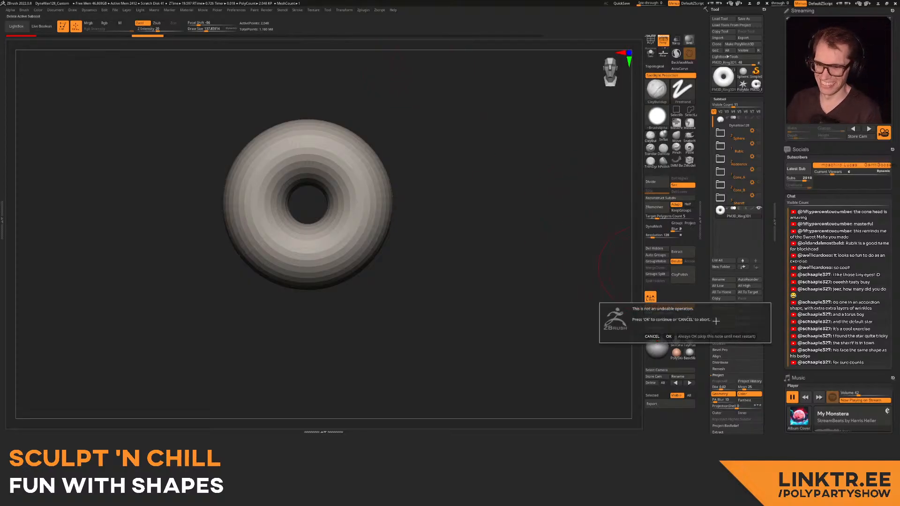
pyautogui.click(667, 335)
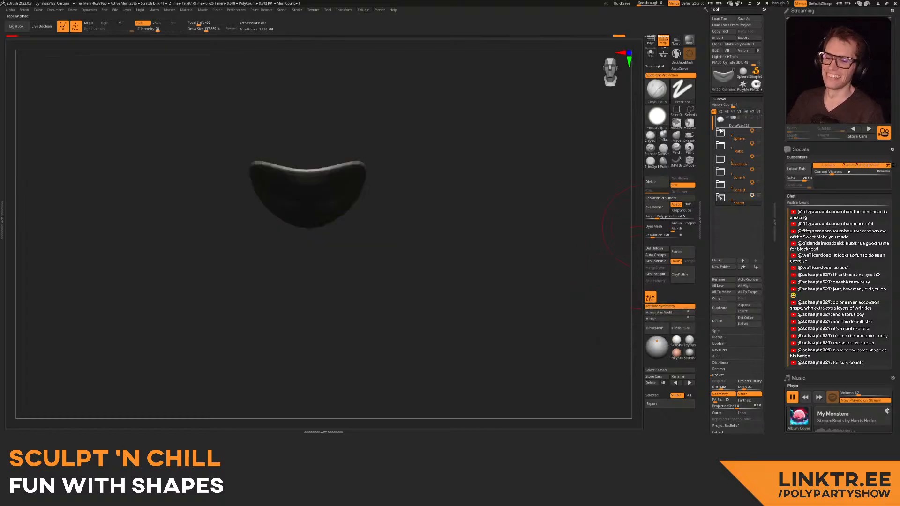
# - Open the Sphere folder, select its head subtool and show the round head together with its eyes
pyautogui.click(757, 132)
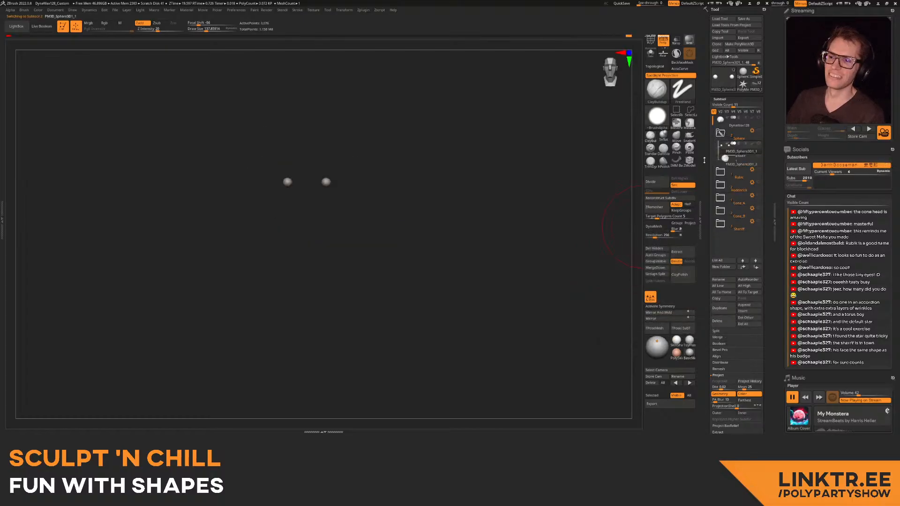
pyautogui.click(725, 163)
pyautogui.press('f')
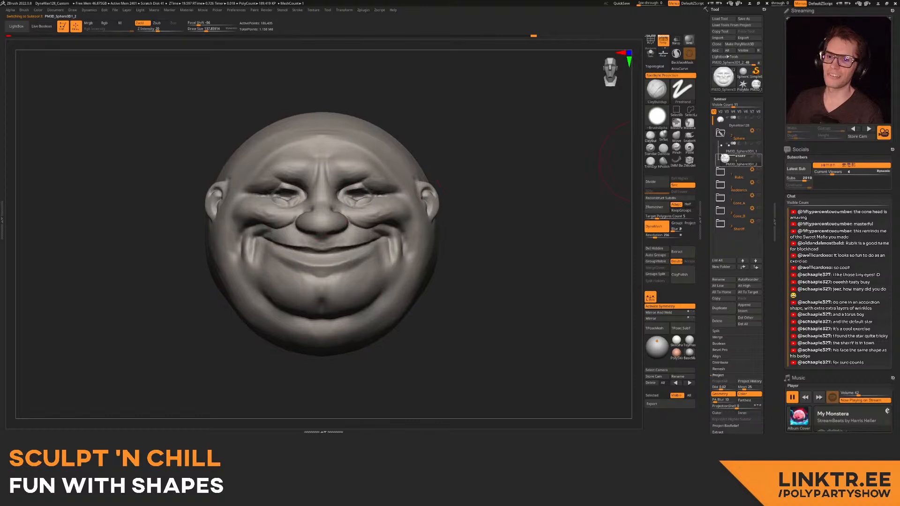
pyautogui.click(759, 132)
pyautogui.moveTo(211, 218)
pyautogui.mouseDown(button='right')
pyautogui.moveTo(210, 199)
pyautogui.moveTo(295, 186)
pyautogui.mouseUp(button='right')
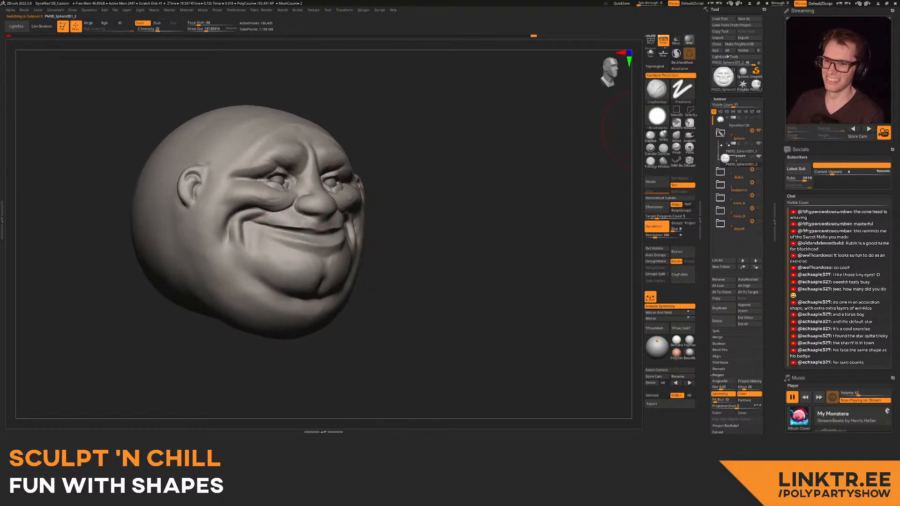
# - Switch to the DamStandard brush, reduce its draw size and sharpen the crease where the nose wing meets the cheek
pyautogui.click(663, 148)
pyautogui.scroll(6, 311, 205)
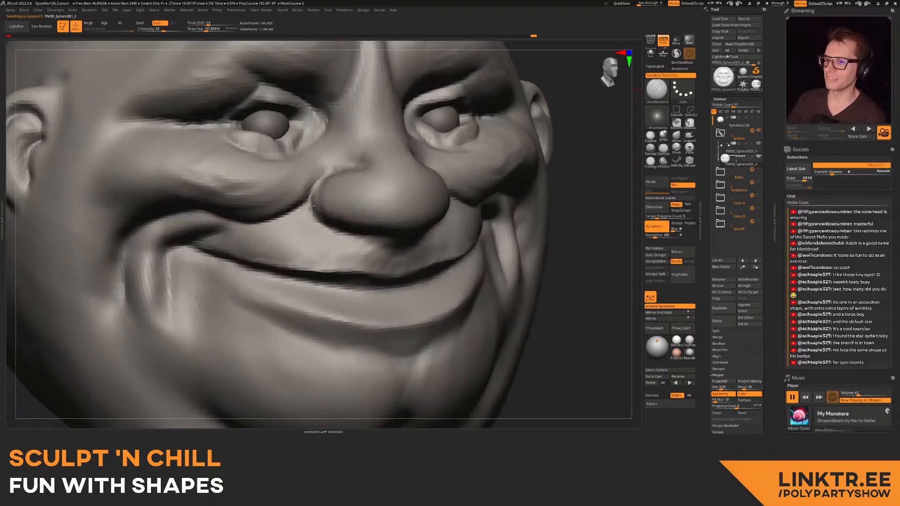
pyautogui.moveTo(311, 205); pyautogui.dragTo(325, 206, button='right')
pyautogui.press('s')
pyautogui.moveTo(313, 209); pyautogui.dragTo(304, 209)
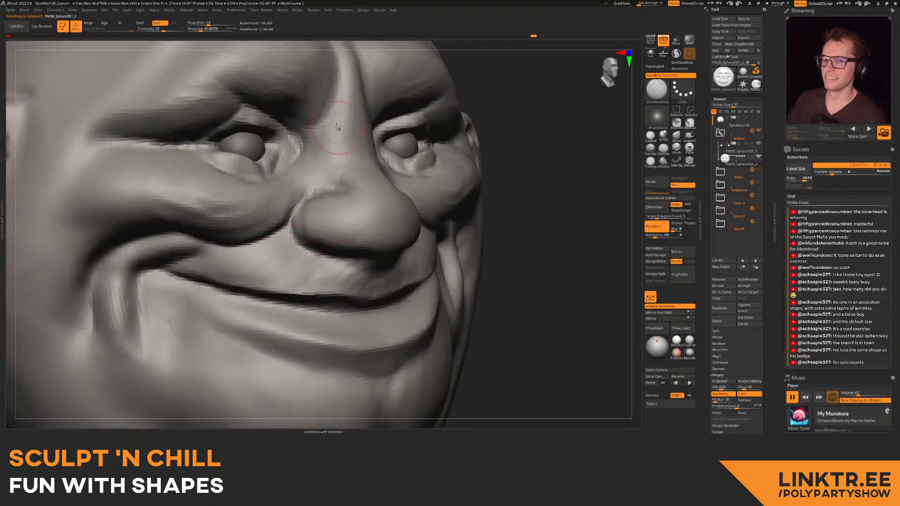
pyautogui.moveTo(309, 179); pyautogui.dragTo(314, 175, button='right')
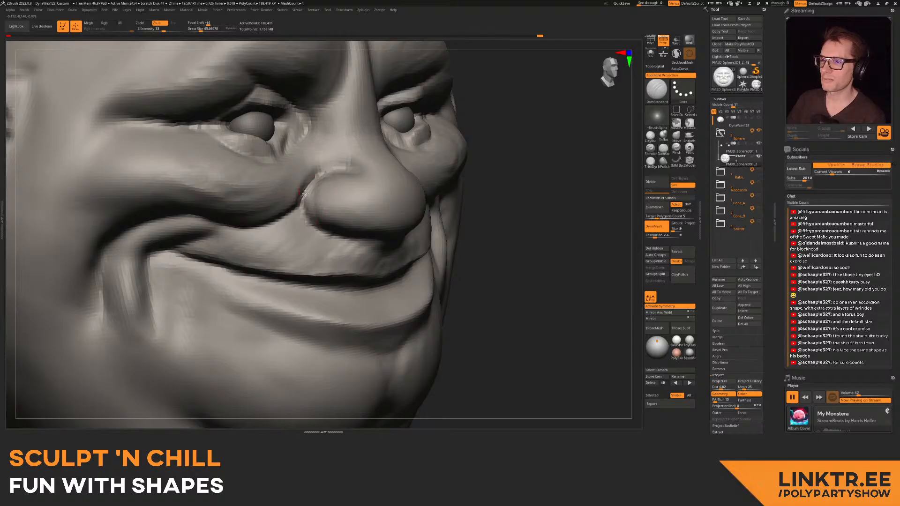
pyautogui.scroll(-10, 309, 201)
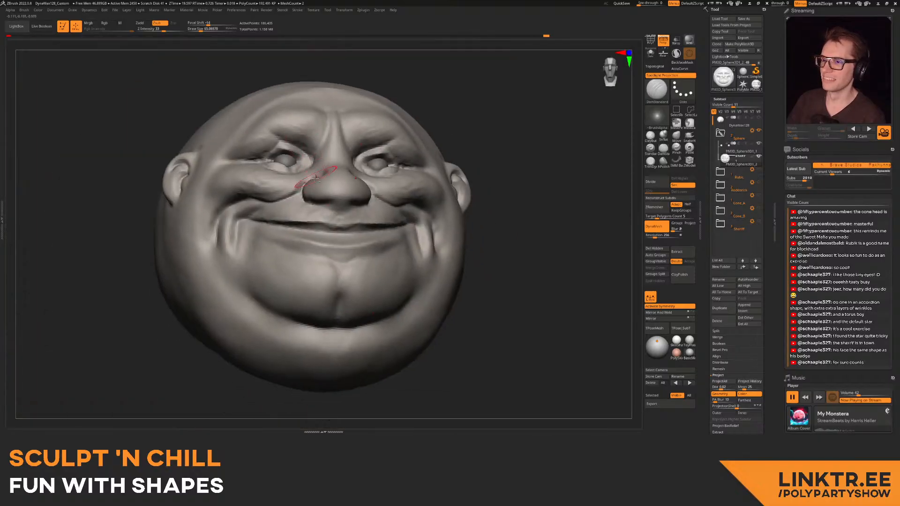
pyautogui.scroll(10, 325, 190)
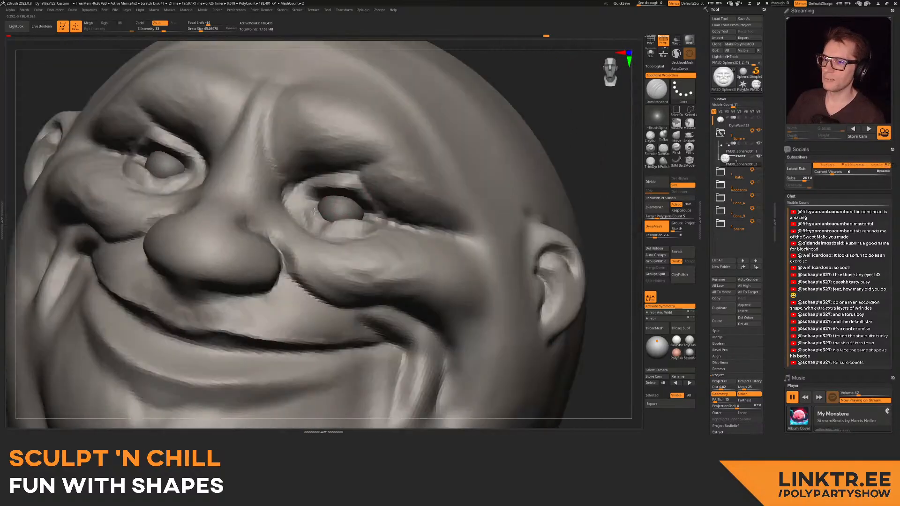
# - Turn off DynaMesh on the round head, remesh it with ZRemesher and subdivide it once
pyautogui.keyDown('ctrl'); pyautogui.moveTo(314, 211); pyautogui.dragTo(315, 181, button='right'); pyautogui.keyUp('ctrl')
pyautogui.hotkey('shift', 'f')
pyautogui.hotkey('shift', 'f')
pyautogui.moveTo(276, 226); pyautogui.dragTo(303, 232, button='right')
pyautogui.keyDown('ctrl'); pyautogui.moveTo(303, 232); pyautogui.dragTo(323, 183, button='right'); pyautogui.keyUp('ctrl')
pyautogui.keyDown('ctrl'); pyautogui.moveTo(323, 182); pyautogui.dragTo(349, 178, button='right'); pyautogui.keyUp('ctrl')
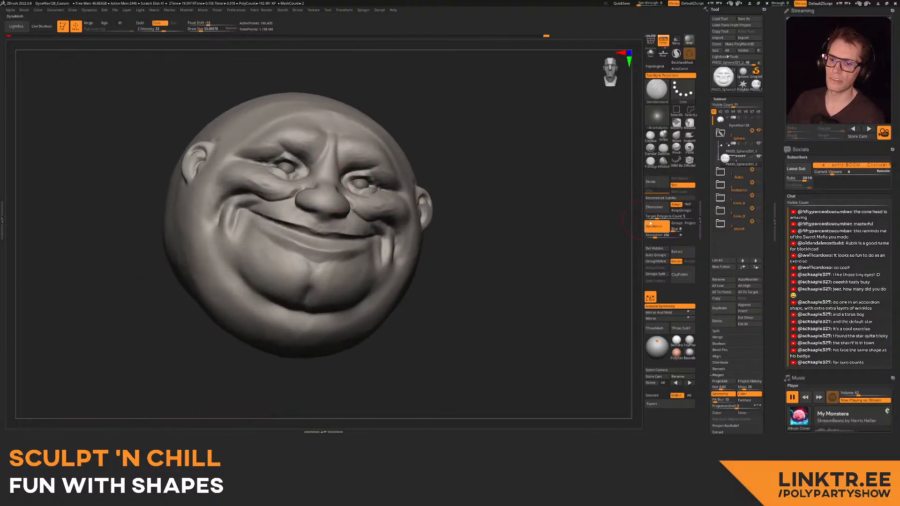
pyautogui.click(657, 227)
pyautogui.click(654, 207)
pyautogui.press('Escape')
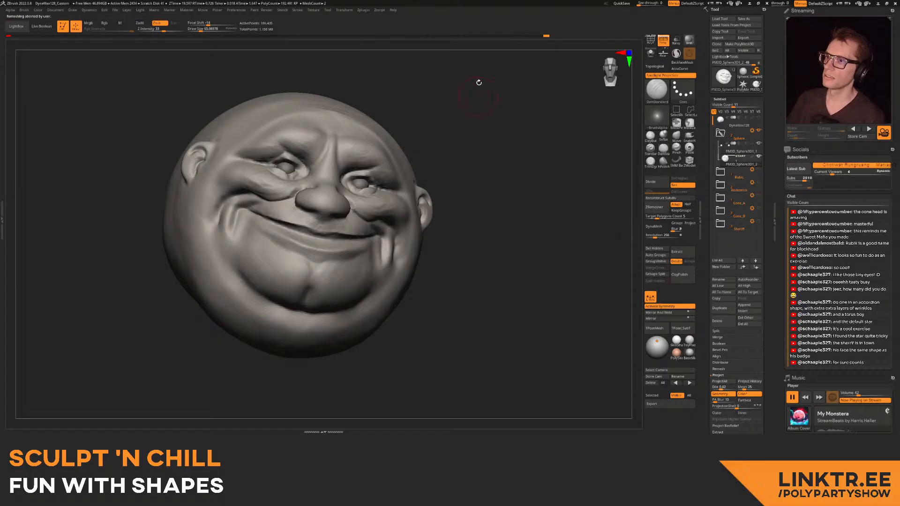
pyautogui.click(656, 207)
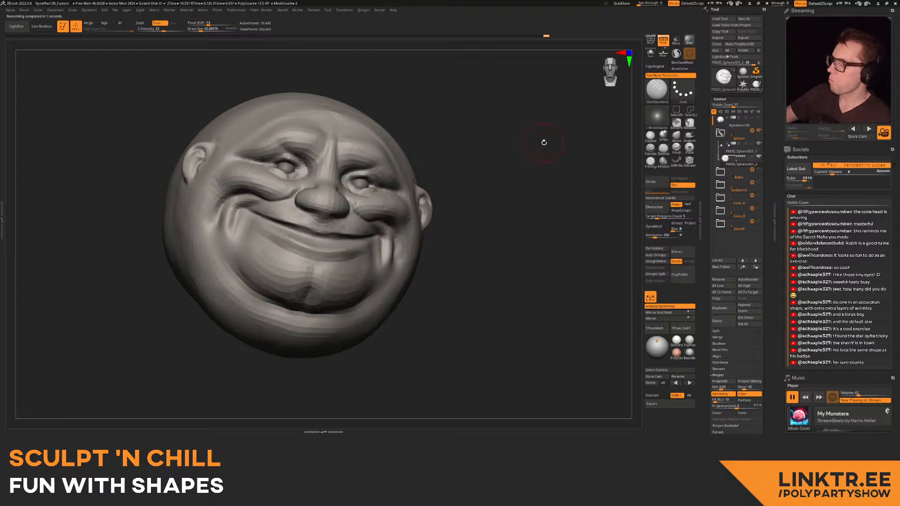
pyautogui.hotkey('ctrl', 'd')
# - Mask the upper eyelid and brow area with MaskLasso, and reshape the unmasked lower eyelid with the Move brush
pyautogui.moveTo(426, 184)
pyautogui.mouseDown(button='right')
pyautogui.moveTo(357, 245)
pyautogui.moveTo(336, 195)
pyautogui.moveTo(348, 200)
pyautogui.mouseUp(button='right')
pyautogui.keyDown('ctrl'); pyautogui.moveTo(348, 199); pyautogui.dragTo(335, 177, button='right'); pyautogui.keyUp('ctrl')
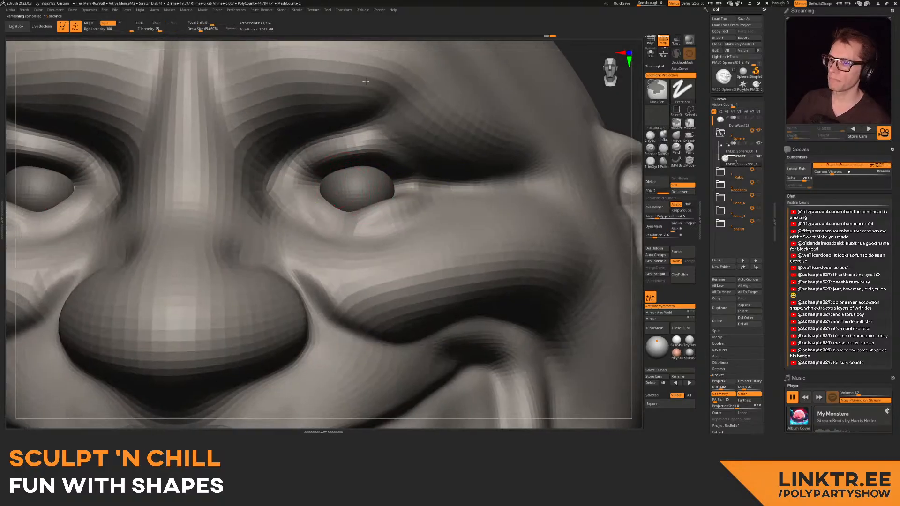
pyautogui.keyDown('ctrl'); pyautogui.click(688, 124); pyautogui.keyUp('ctrl')
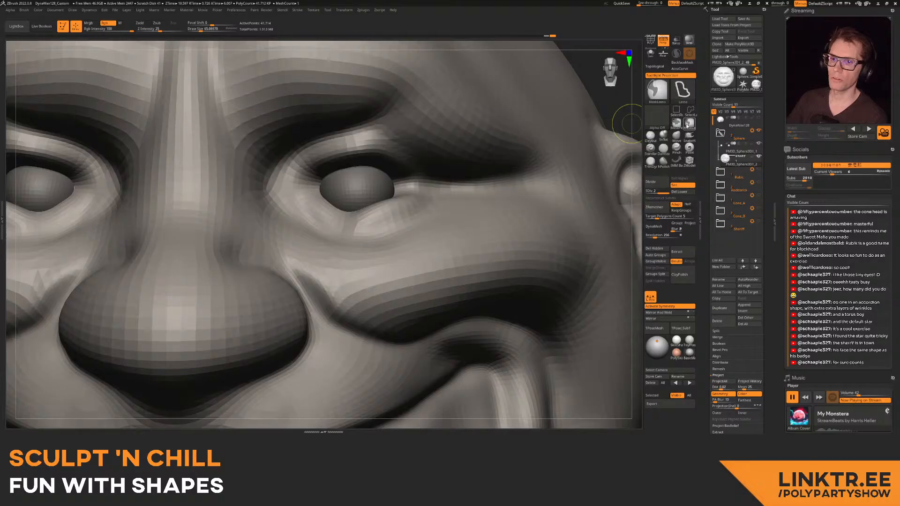
pyautogui.moveTo(422, 183)
pyautogui.keyDown('ctrl'); pyautogui.mouseDown()
pyautogui.moveTo(251, 178)
pyautogui.moveTo(462, 175)
pyautogui.mouseUp(); pyautogui.keyUp('ctrl')
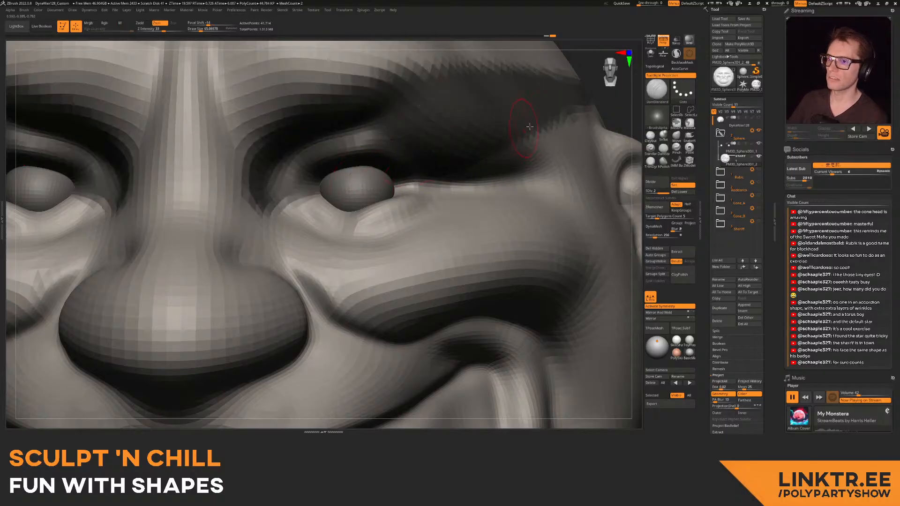
pyautogui.moveTo(348, 213)
pyautogui.mouseDown()
pyautogui.moveTo(349, 200)
pyautogui.moveTo(322, 197)
pyautogui.moveTo(360, 203)
pyautogui.mouseUp()
pyautogui.moveTo(432, 183)
pyautogui.mouseDown(button='right')
pyautogui.moveTo(402, 186)
pyautogui.moveTo(408, 198)
pyautogui.moveTo(385, 187)
pyautogui.mouseUp(button='right')
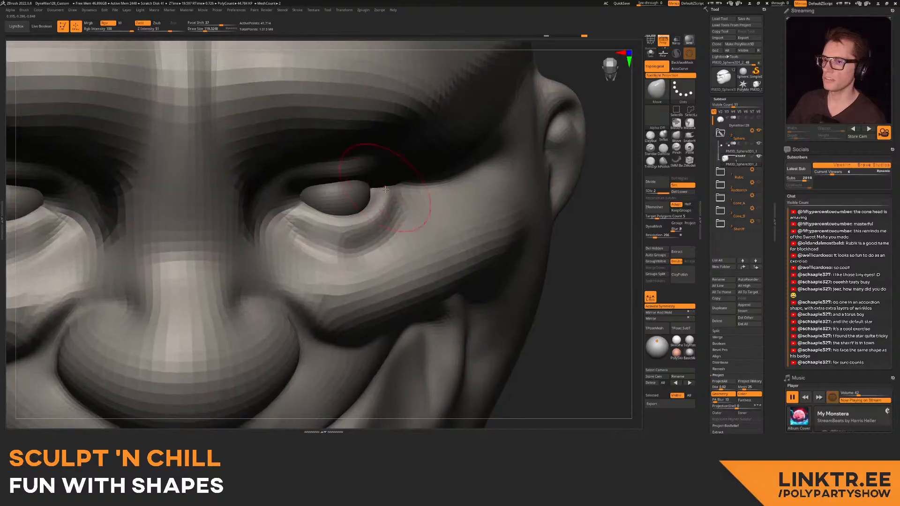
pyautogui.moveTo(318, 209); pyautogui.dragTo(379, 136, button='right')
# - Invert the mask and pull the upper eyelid into an arch over the eyeball using a larger Move brush
pyautogui.keyDown('ctrl'); pyautogui.click(563, 161); pyautogui.keyUp('ctrl')
pyautogui.moveTo(349, 188)
pyautogui.keyDown('alt'); pyautogui.mouseDown(button='right')
pyautogui.moveTo(341, 259)
pyautogui.moveTo(340, 235)
pyautogui.mouseUp(button='right'); pyautogui.keyUp('alt')
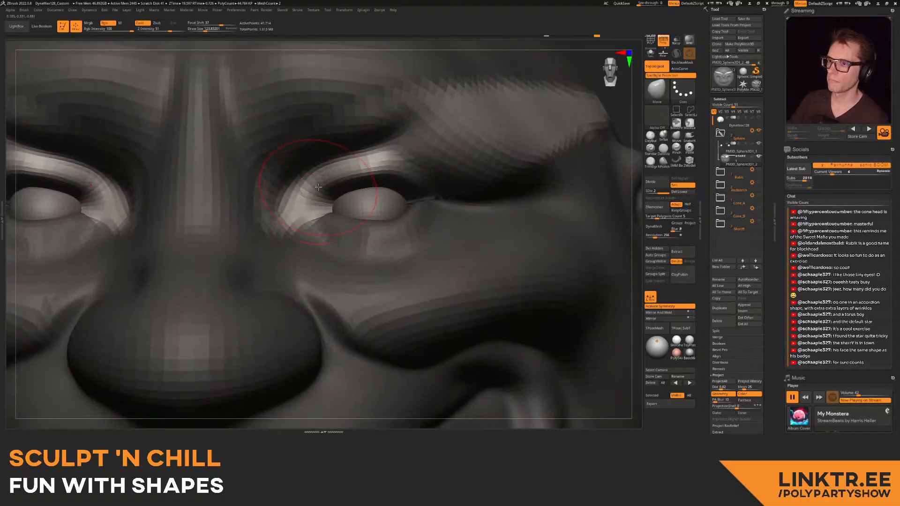
pyautogui.moveTo(385, 172); pyautogui.dragTo(386, 177)
pyautogui.press('s')
pyautogui.moveTo(423, 187); pyautogui.dragTo(433, 221)
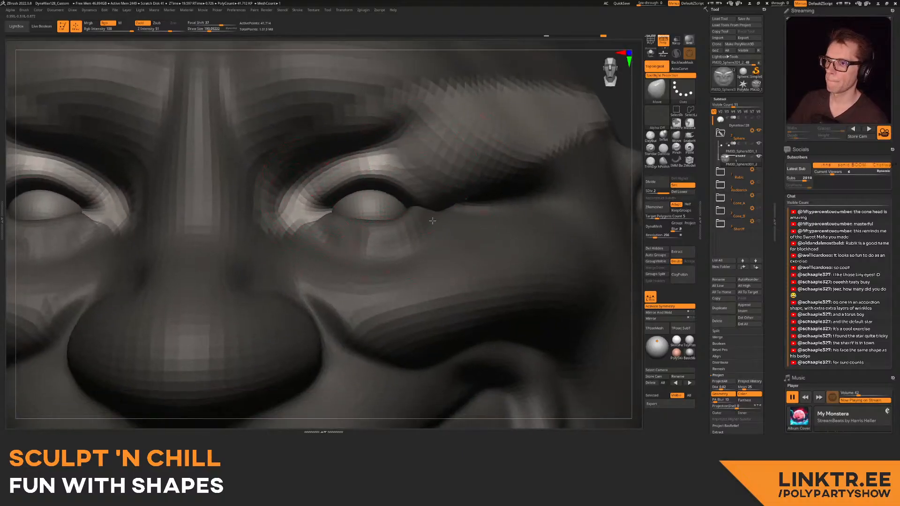
pyautogui.moveTo(438, 218); pyautogui.dragTo(363, 208, button='right')
pyautogui.moveTo(366, 200); pyautogui.dragTo(354, 187)
# - Fit the lower eyelid and inner eye corner more closely around the eyeball with the Move brush
pyautogui.moveTo(433, 154); pyautogui.dragTo(387, 177, button='right')
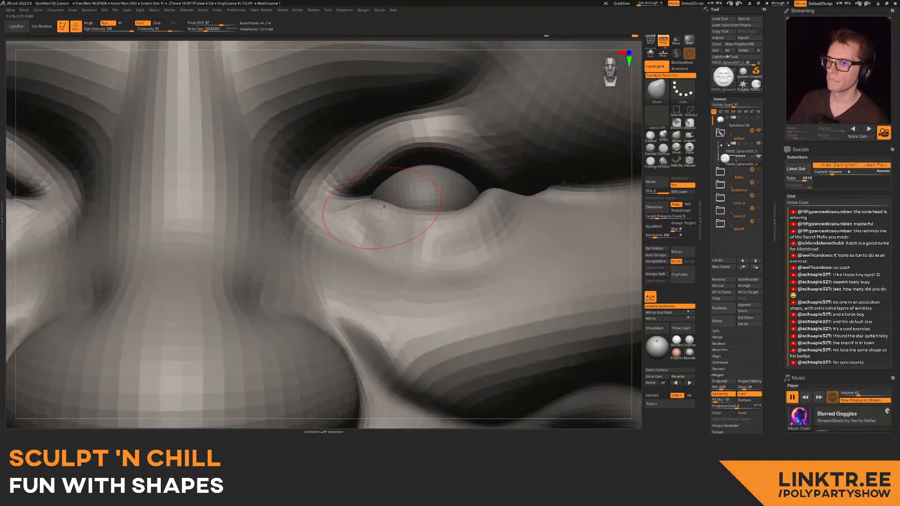
pyautogui.moveTo(471, 207); pyautogui.dragTo(532, 178, button='right')
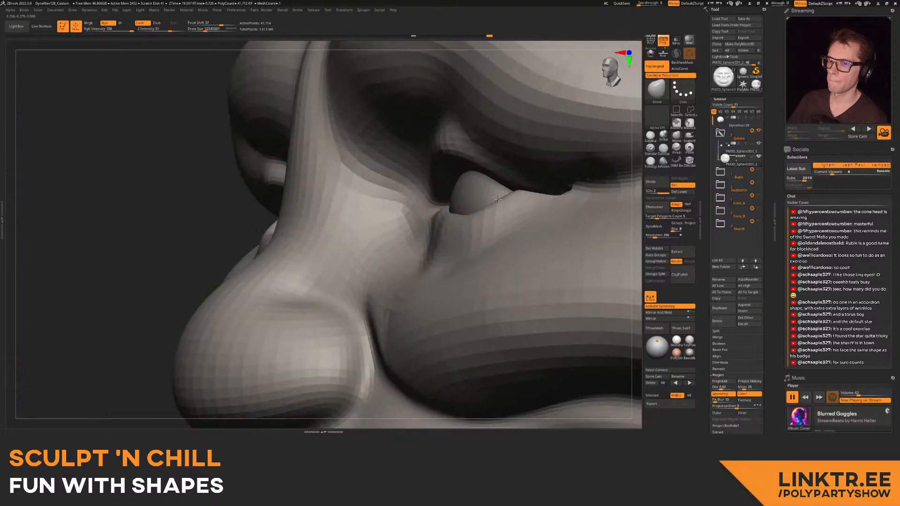
pyautogui.moveTo(478, 228); pyautogui.dragTo(471, 229)
pyautogui.keyDown('ctrl'); pyautogui.moveTo(470, 230); pyautogui.dragTo(422, 140, button='right'); pyautogui.keyUp('ctrl')
pyautogui.moveTo(366, 150)
pyautogui.mouseDown(button='right')
pyautogui.moveTo(417, 155)
pyautogui.moveTo(382, 211)
pyautogui.mouseUp(button='right')
pyautogui.press('[')
pyautogui.moveTo(352, 204); pyautogui.dragTo(358, 209)
pyautogui.keyDown('ctrl'); pyautogui.moveTo(363, 208); pyautogui.dragTo(507, 126, button='right'); pyautogui.keyUp('ctrl')
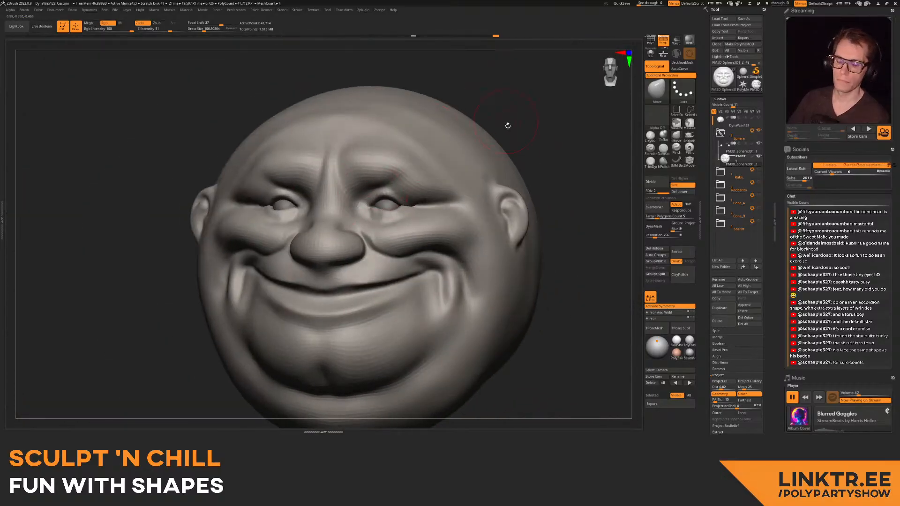
# - Sculpt a fold from the inner eye corner down beside the nose with a small Standard brush
pyautogui.click(650, 148)
pyautogui.moveTo(352, 166)
pyautogui.keyDown('ctrl'); pyautogui.mouseDown(button='right')
pyautogui.moveTo(393, 201)
pyautogui.moveTo(333, 166)
pyautogui.moveTo(327, 221)
pyautogui.mouseUp(button='right'); pyautogui.keyUp('ctrl')
pyautogui.press('s')
pyautogui.moveTo(327, 221); pyautogui.dragTo(327, 221)
pyautogui.moveTo(346, 234)
pyautogui.mouseDown()
pyautogui.moveTo(350, 198)
pyautogui.moveTo(339, 198)
pyautogui.moveTo(320, 241)
pyautogui.moveTo(321, 302)
pyautogui.moveTo(335, 311)
pyautogui.mouseUp()
pyautogui.moveTo(325, 280); pyautogui.dragTo(326, 191, button='right')
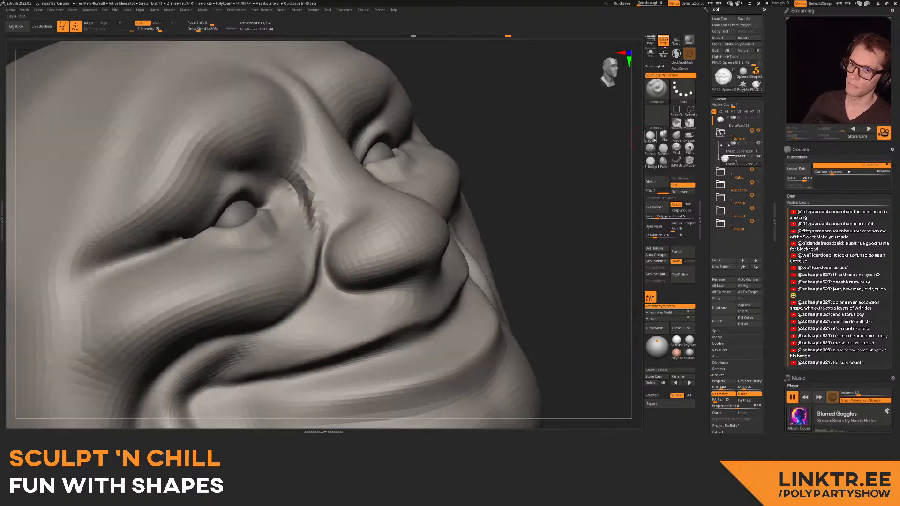
# - Fill and smooth the area between the inner eye corner and nose, and build up the cheek with the ClayBuildup brush
pyautogui.click(651, 137)
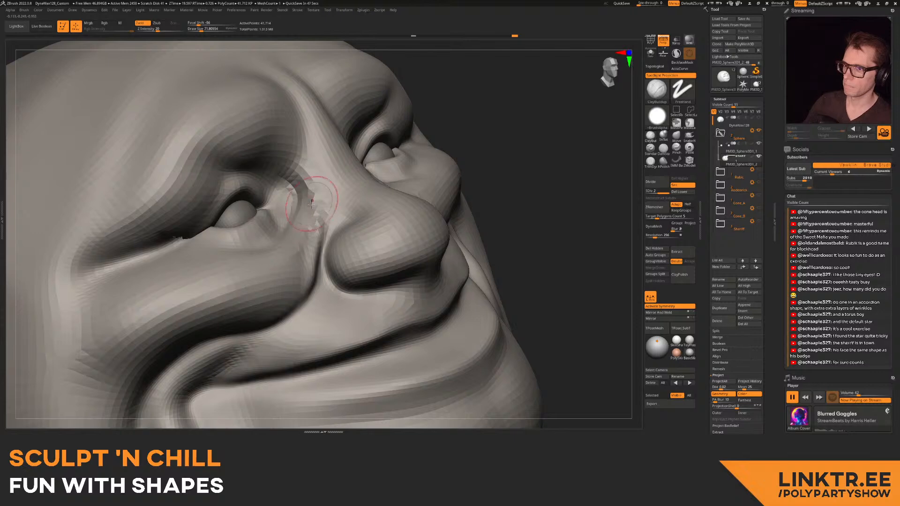
pyautogui.moveTo(322, 223)
pyautogui.keyDown('shift'); pyautogui.mouseDown()
pyautogui.moveTo(303, 185)
pyautogui.moveTo(312, 214)
pyautogui.mouseUp(); pyautogui.keyUp('shift')
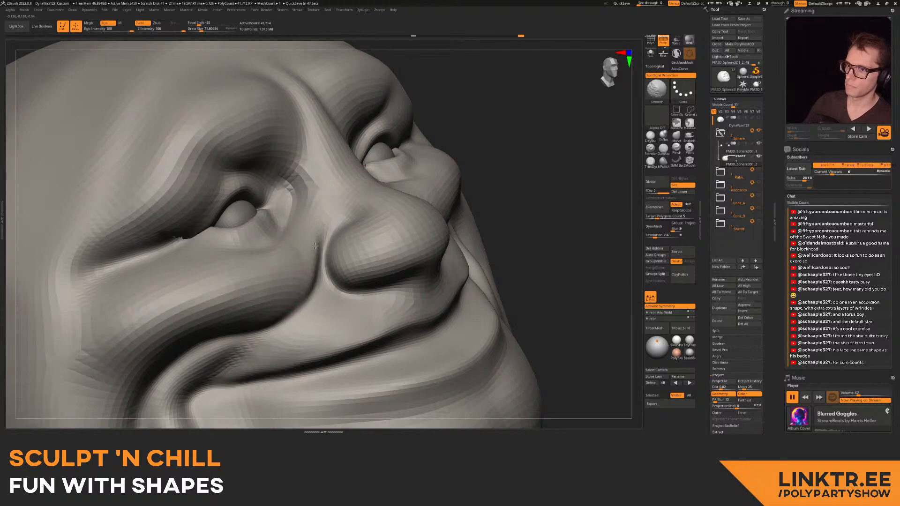
pyautogui.hotkey('shift', 'f')
pyautogui.hotkey('shift', 'f')
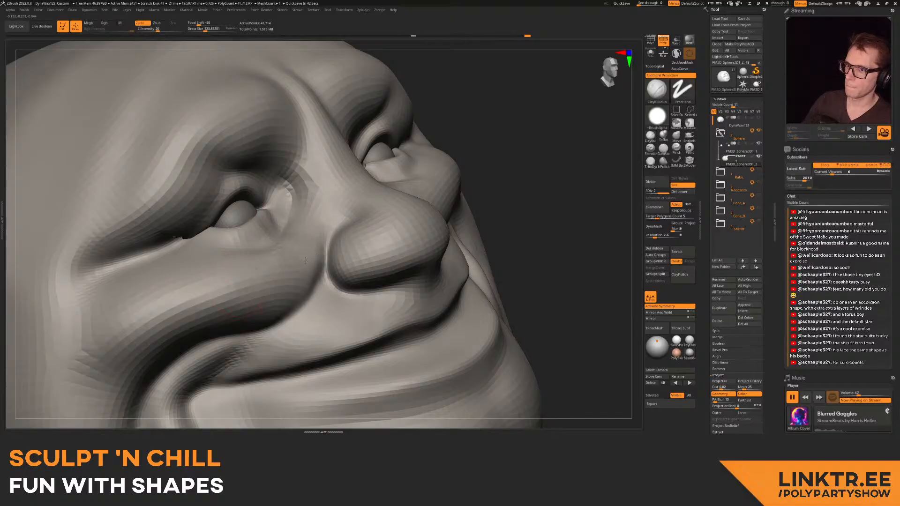
pyautogui.moveTo(306, 271); pyautogui.dragTo(241, 310)
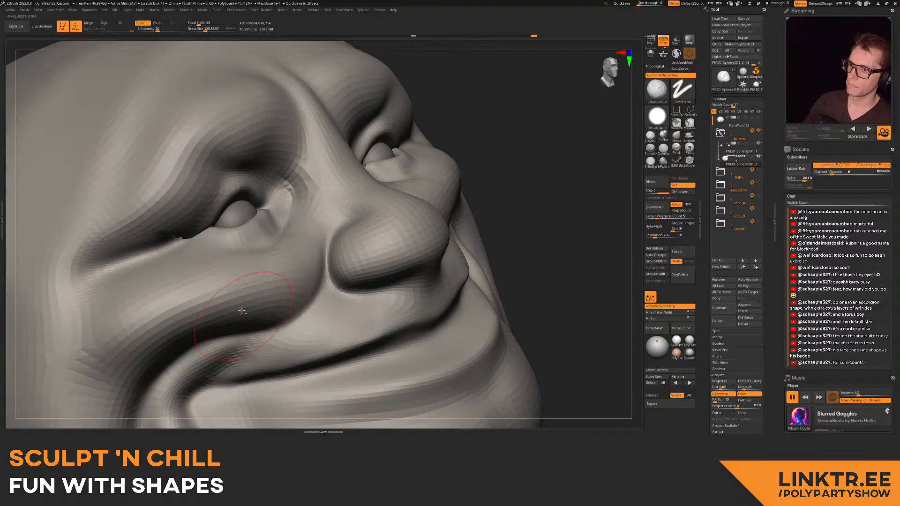
pyautogui.keyDown('ctrl'); pyautogui.moveTo(239, 304); pyautogui.dragTo(253, 206, button='right'); pyautogui.keyUp('ctrl')
pyautogui.moveTo(403, 225)
pyautogui.mouseDown(button='right')
pyautogui.moveTo(300, 221)
pyautogui.moveTo(342, 220)
pyautogui.moveTo(299, 249)
pyautogui.mouseUp(button='right')
pyautogui.moveTo(300, 249); pyautogui.dragTo(384, 183, button='right')
pyautogui.keyDown('alt'); pyautogui.moveTo(384, 183); pyautogui.dragTo(288, 187, button='right'); pyautogui.keyUp('alt')
pyautogui.keyDown('ctrl'); pyautogui.moveTo(288, 155); pyautogui.dragTo(294, 176, button='right'); pyautogui.keyUp('ctrl')
pyautogui.keyDown('alt'); pyautogui.moveTo(294, 176); pyautogui.dragTo(309, 201, button='right'); pyautogui.keyUp('alt')
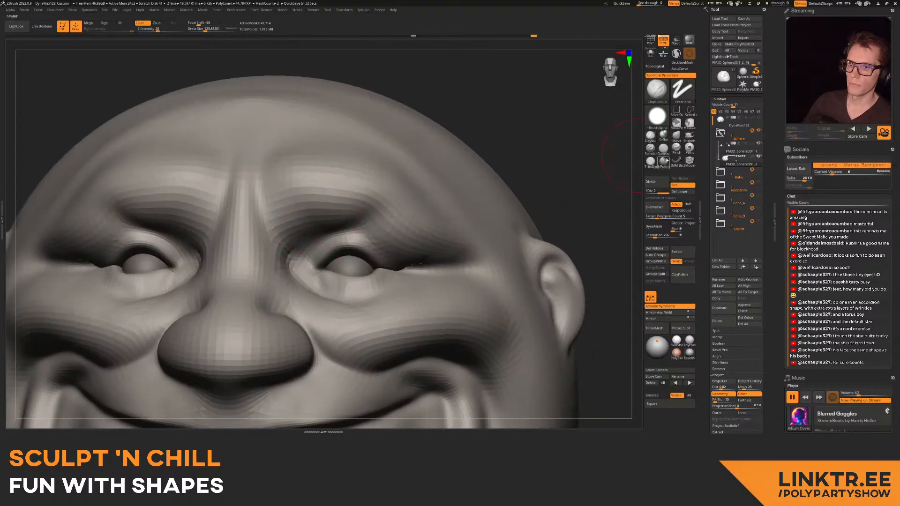
# - Carve the frown line beside the nose bridge and the crease between eyelid and brow with the DamStandard brush
pyautogui.click(664, 148)
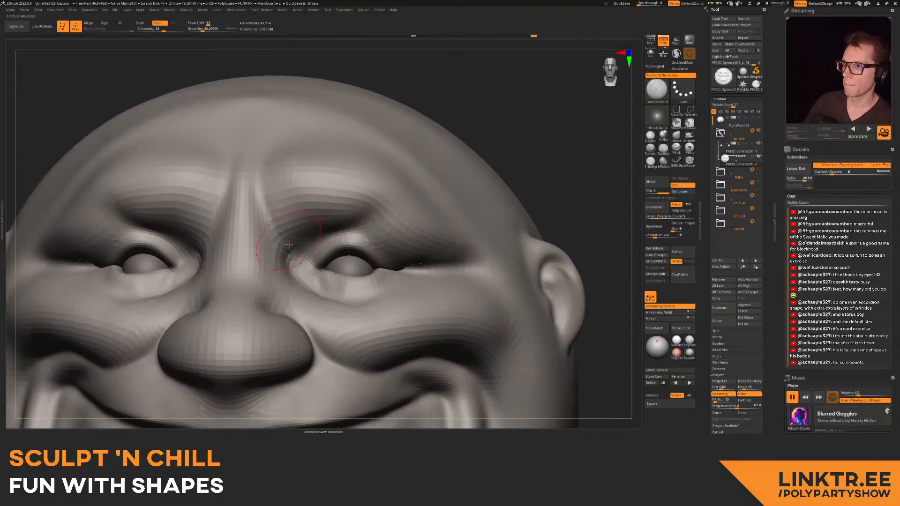
pyautogui.moveTo(283, 224); pyautogui.dragTo(263, 189)
pyautogui.moveTo(301, 245)
pyautogui.mouseDown()
pyautogui.moveTo(352, 226)
pyautogui.moveTo(392, 189)
pyautogui.mouseUp()
pyautogui.moveTo(415, 187)
pyautogui.mouseDown(button='right')
pyautogui.moveTo(392, 181)
pyautogui.moveTo(385, 231)
pyautogui.moveTo(355, 218)
pyautogui.moveTo(344, 180)
pyautogui.moveTo(328, 207)
pyautogui.moveTo(286, 211)
pyautogui.moveTo(308, 211)
pyautogui.mouseUp(button='right')
# - Resize the DamStandard brush and deepen the crease running from beside the nose along the cheek
pyautogui.press('s')
pyautogui.click(310, 211)
pyautogui.moveTo(327, 195)
pyautogui.mouseDown()
pyautogui.moveTo(273, 222)
pyautogui.moveTo(273, 265)
pyautogui.mouseUp()
pyautogui.moveTo(302, 252)
pyautogui.keyDown('ctrl'); pyautogui.mouseDown(button='right')
pyautogui.moveTo(344, 227)
pyautogui.moveTo(328, 239)
pyautogui.moveTo(309, 230)
pyautogui.moveTo(345, 227)
pyautogui.moveTo(286, 272)
pyautogui.moveTo(272, 232)
pyautogui.moveTo(281, 224)
pyautogui.mouseUp(button='right'); pyautogui.keyUp('ctrl')
pyautogui.press('s')
pyautogui.click(248, 235)
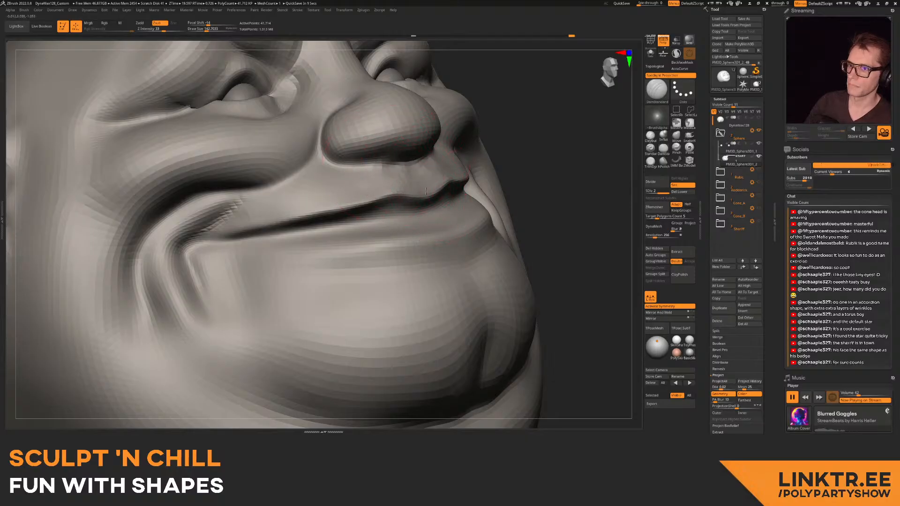
# - Carve the philtrum between nose and upper lip with a smaller DamStandard brush and smooth its edges
pyautogui.moveTo(415, 181)
pyautogui.keyDown('ctrl'); pyautogui.mouseDown(button='right')
pyautogui.moveTo(412, 145)
pyautogui.moveTo(370, 145)
pyautogui.moveTo(412, 199)
pyautogui.mouseUp(button='right'); pyautogui.keyUp('ctrl')
pyautogui.press('s')
pyautogui.press('shift')
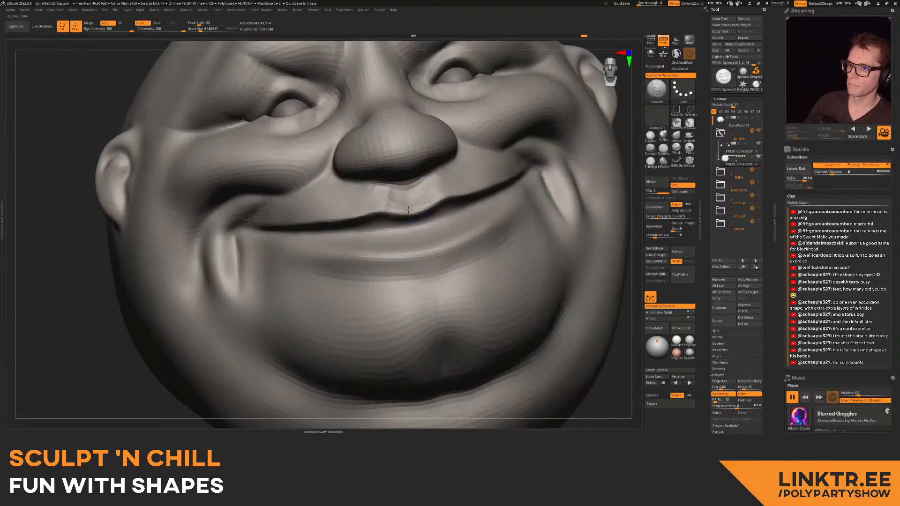
pyautogui.moveTo(391, 187); pyautogui.dragTo(385, 209)
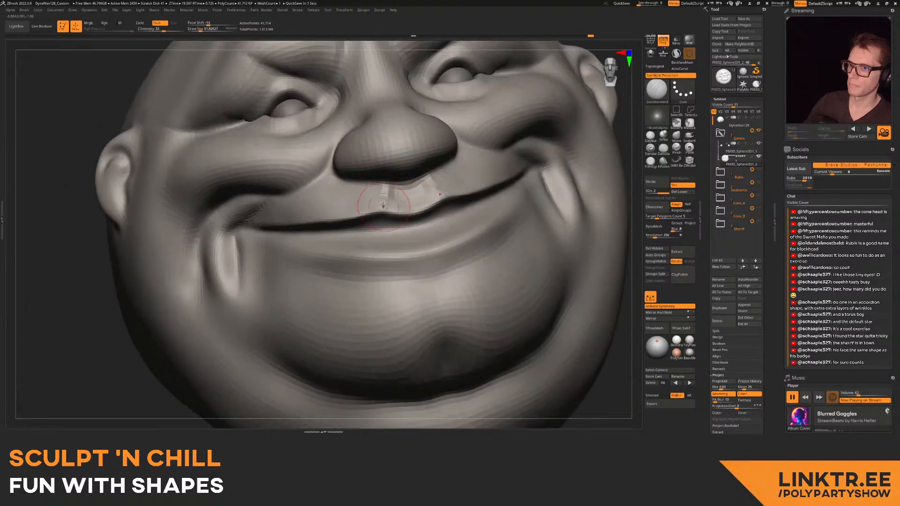
pyautogui.press('shift')
pyautogui.moveTo(361, 229)
pyautogui.keyDown('ctrl'); pyautogui.mouseDown(button='right')
pyautogui.moveTo(349, 175)
pyautogui.moveTo(347, 210)
pyautogui.mouseUp(button='right'); pyautogui.keyUp('ctrl')
pyautogui.moveTo(478, 96); pyautogui.dragTo(478, 96, button='right')
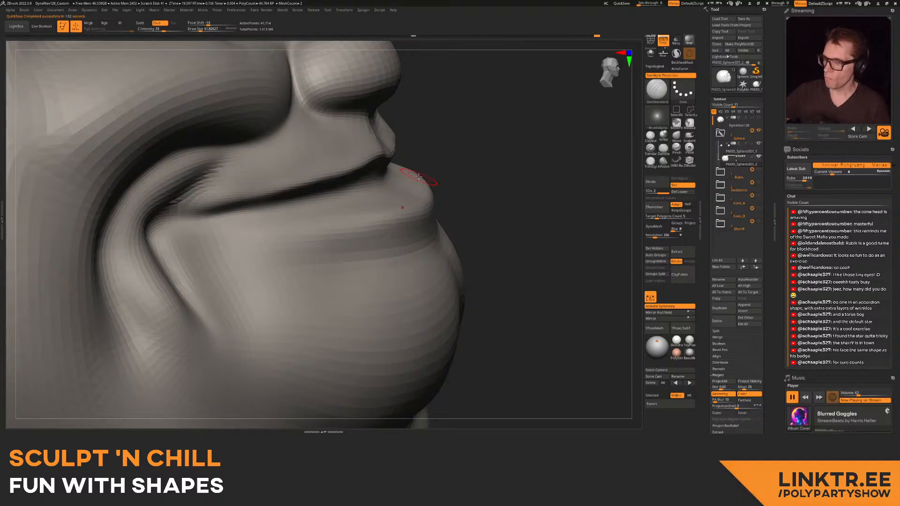
pyautogui.moveTo(392, 150)
pyautogui.mouseDown(button='right')
pyautogui.moveTo(359, 145)
pyautogui.moveTo(354, 103)
pyautogui.mouseUp(button='right')
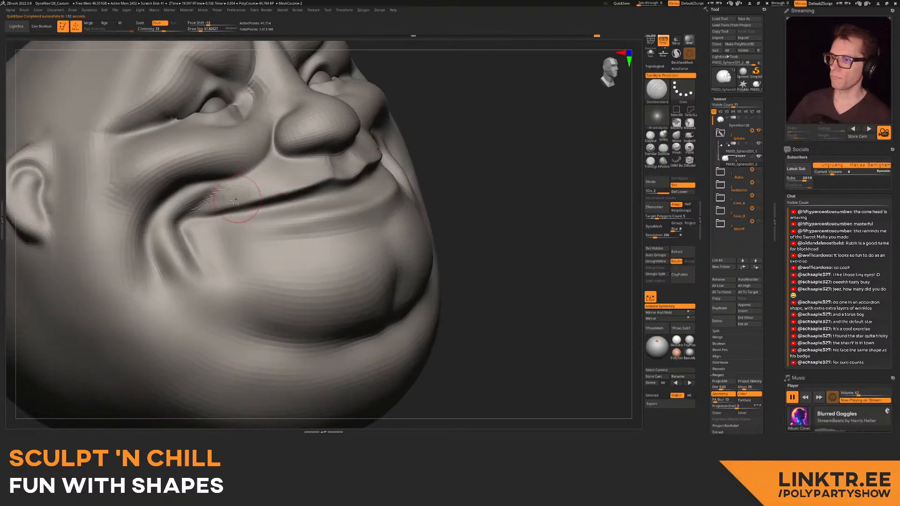
# - Deepen the line between the lips and carve the crease beneath the lower lip with a progressively larger DamStandard brush
pyautogui.press(']')
pyautogui.moveTo(317, 196); pyautogui.dragTo(333, 193)
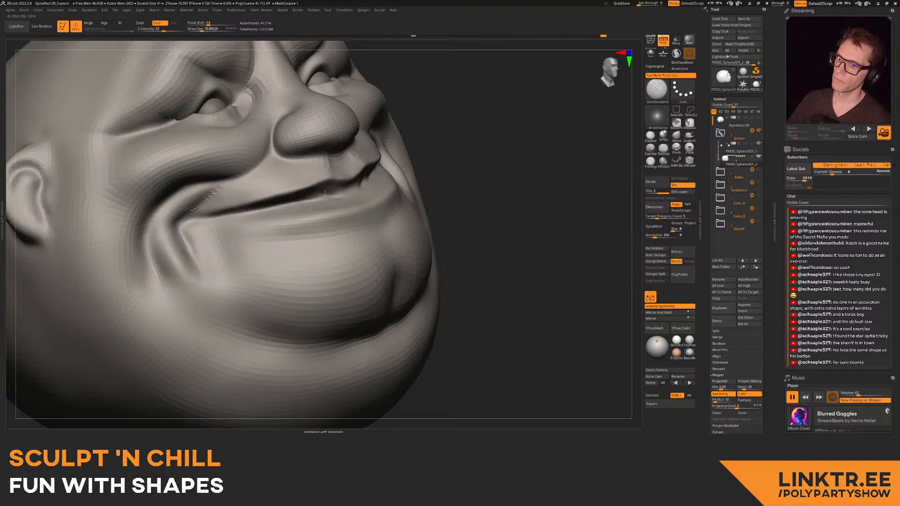
pyautogui.moveTo(388, 173)
pyautogui.keyDown('ctrl'); pyautogui.mouseDown(button='right')
pyautogui.moveTo(361, 103)
pyautogui.moveTo(300, 183)
pyautogui.mouseUp(button='right'); pyautogui.keyUp('ctrl')
pyautogui.press(']')
pyautogui.press(']')
pyautogui.moveTo(250, 226); pyautogui.dragTo(354, 230)
pyautogui.keyDown('ctrl'); pyautogui.moveTo(343, 226); pyautogui.dragTo(342, 178, button='right'); pyautogui.keyUp('ctrl')
pyautogui.moveTo(342, 178)
pyautogui.mouseDown(button='right')
pyautogui.moveTo(253, 188)
pyautogui.moveTo(309, 197)
pyautogui.moveTo(319, 244)
pyautogui.mouseUp(button='right')
# - Puff up the lower lip with the Inflat brush
pyautogui.click(663, 135)
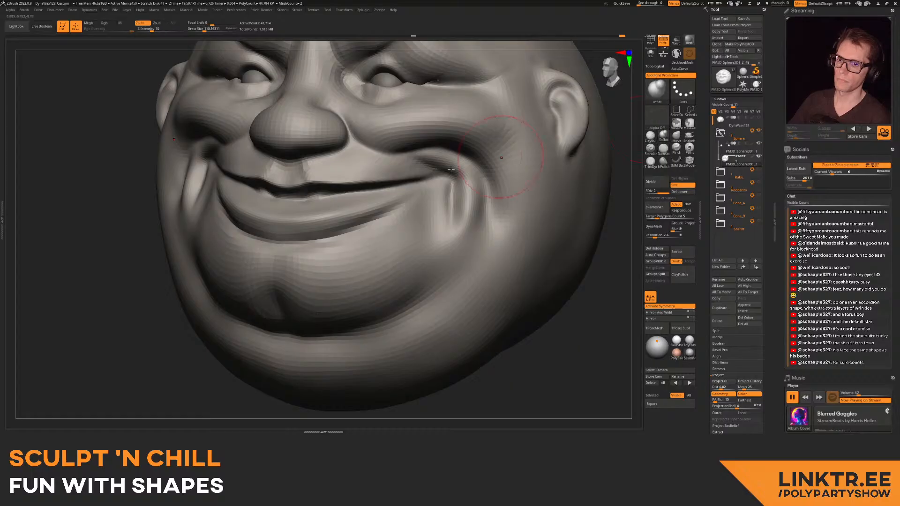
pyautogui.moveTo(309, 193); pyautogui.dragTo(300, 214, button='right')
pyautogui.moveTo(299, 208)
pyautogui.mouseDown()
pyautogui.moveTo(302, 201)
pyautogui.moveTo(300, 210)
pyautogui.mouseUp()
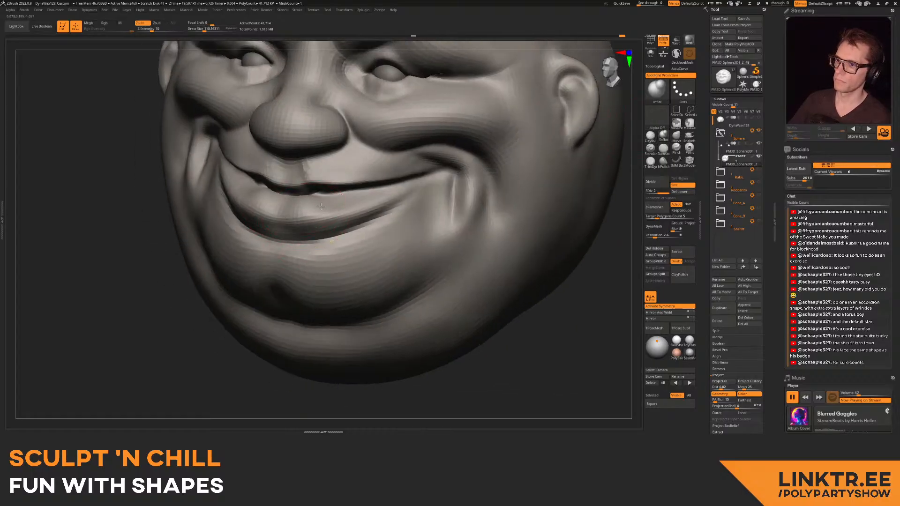
pyautogui.moveTo(330, 201)
pyautogui.mouseDown(button='right')
pyautogui.moveTo(351, 205)
pyautogui.moveTo(312, 209)
pyautogui.moveTo(358, 204)
pyautogui.mouseUp(button='right')
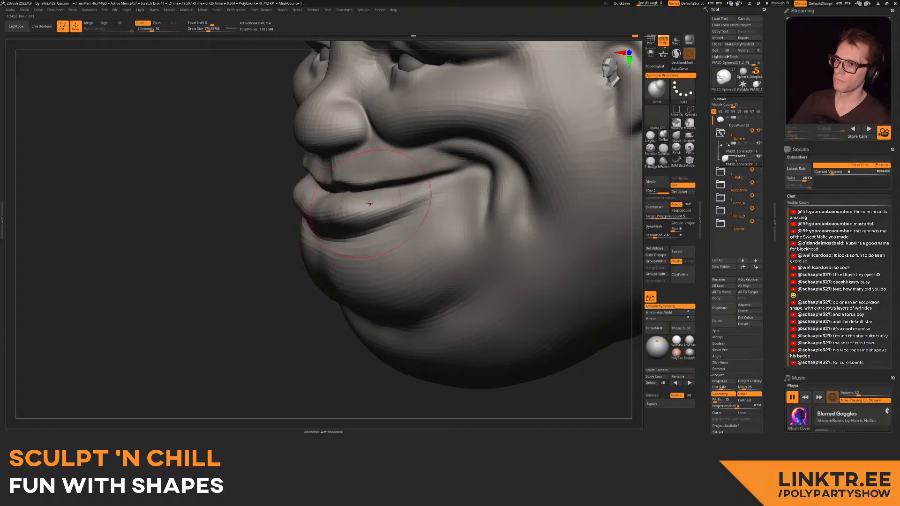
# - Build up the side of the lower lip toward the mouth corner with the ClayBuildup brush
pyautogui.click(651, 135)
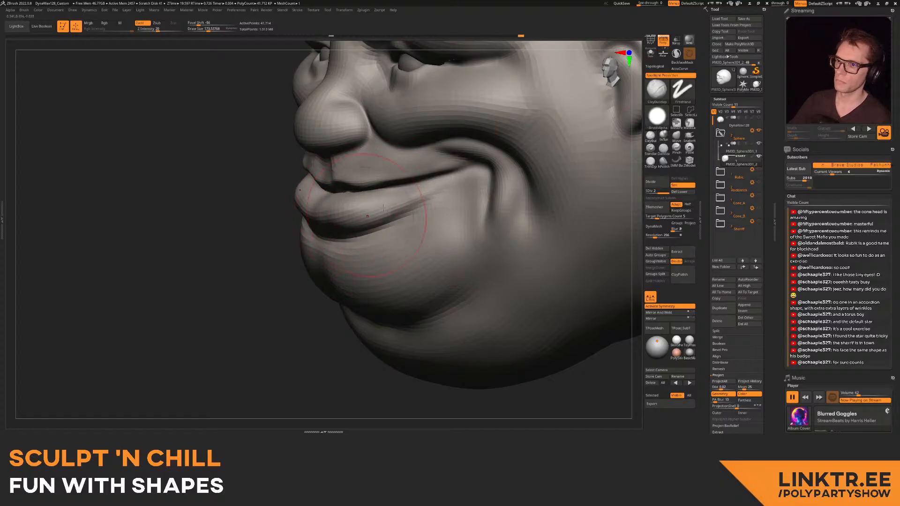
pyautogui.moveTo(394, 211); pyautogui.dragTo(461, 180)
pyautogui.moveTo(415, 253)
pyautogui.keyDown('ctrl'); pyautogui.mouseDown(button='right')
pyautogui.moveTo(365, 230)
pyautogui.moveTo(399, 230)
pyautogui.moveTo(410, 206)
pyautogui.moveTo(381, 202)
pyautogui.moveTo(389, 187)
pyautogui.moveTo(391, 219)
pyautogui.mouseUp(button='right'); pyautogui.keyUp('ctrl')
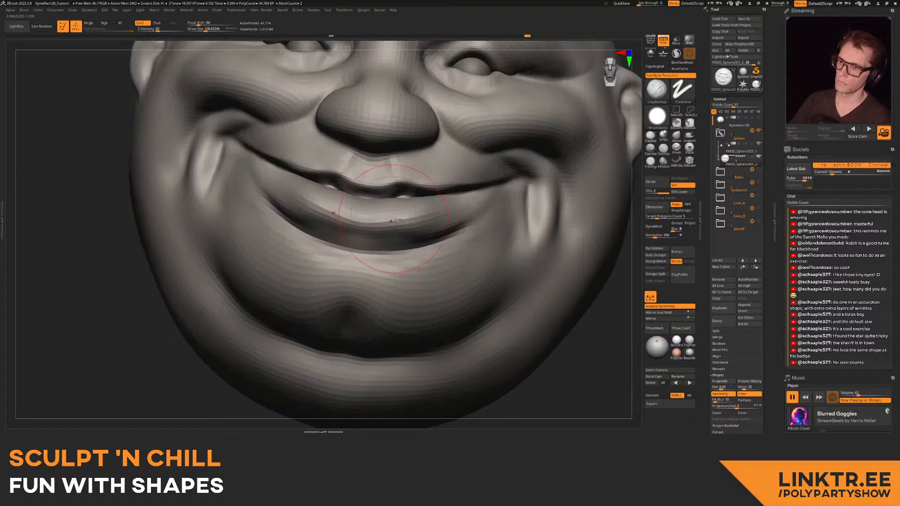
# - Smooth the surface of the lower lip and the area toward the mouth corner
pyautogui.moveTo(424, 217)
pyautogui.keyDown('shift'); pyautogui.mouseDown()
pyautogui.moveTo(455, 229)
pyautogui.moveTo(445, 236)
pyautogui.mouseUp(); pyautogui.keyUp('shift')
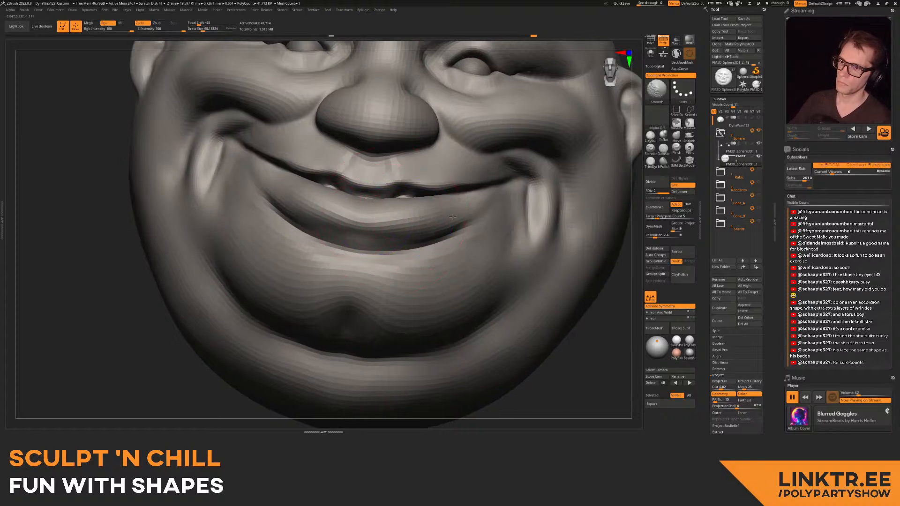
pyautogui.keyDown('shift'); pyautogui.moveTo(384, 221); pyautogui.dragTo(426, 218); pyautogui.keyUp('shift')
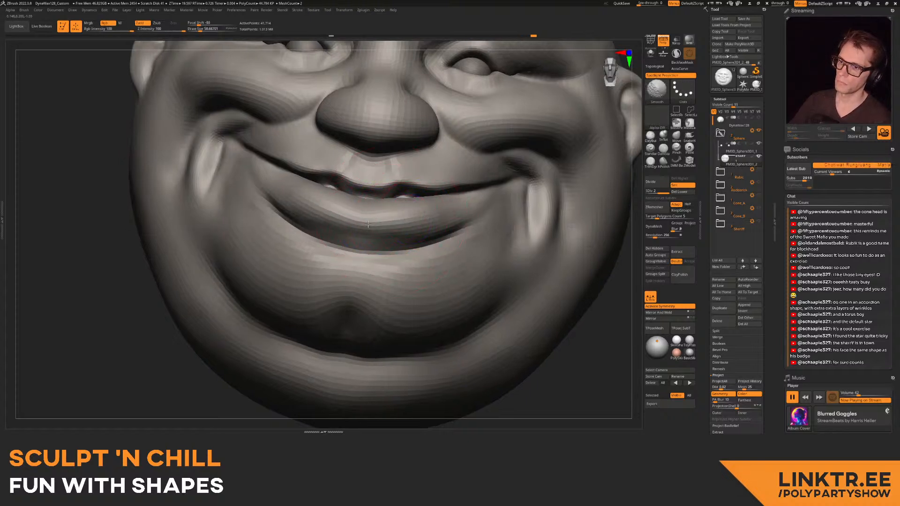
pyautogui.press('f')
# - Build up the area between the cheek fold and the mouth corner with an enlarged ClayBuildup brush
pyautogui.moveTo(422, 215)
pyautogui.mouseDown(button='right')
pyautogui.moveTo(378, 209)
pyautogui.moveTo(386, 226)
pyautogui.moveTo(445, 225)
pyautogui.moveTo(361, 229)
pyautogui.mouseUp(button='right')
pyautogui.moveTo(361, 230)
pyautogui.keyDown('ctrl'); pyautogui.mouseDown(button='right')
pyautogui.moveTo(351, 263)
pyautogui.moveTo(355, 215)
pyautogui.moveTo(339, 174)
pyautogui.mouseUp(button='right'); pyautogui.keyUp('ctrl')
pyautogui.click(650, 136)
pyautogui.moveTo(339, 174)
pyautogui.keyDown('ctrl'); pyautogui.mouseDown(button='right')
pyautogui.moveTo(341, 187)
pyautogui.moveTo(319, 180)
pyautogui.moveTo(360, 196)
pyautogui.mouseUp(button='right'); pyautogui.keyUp('ctrl')
pyautogui.press(']')
pyautogui.press(']')
pyautogui.press(']')
pyautogui.press(']')
pyautogui.press(']')
pyautogui.press(']')
pyautogui.press(']')
pyautogui.press(']')
pyautogui.press(']')
pyautogui.press(']')
pyautogui.moveTo(179, 227)
pyautogui.mouseDown()
pyautogui.moveTo(215, 220)
pyautogui.moveTo(152, 217)
pyautogui.mouseUp()
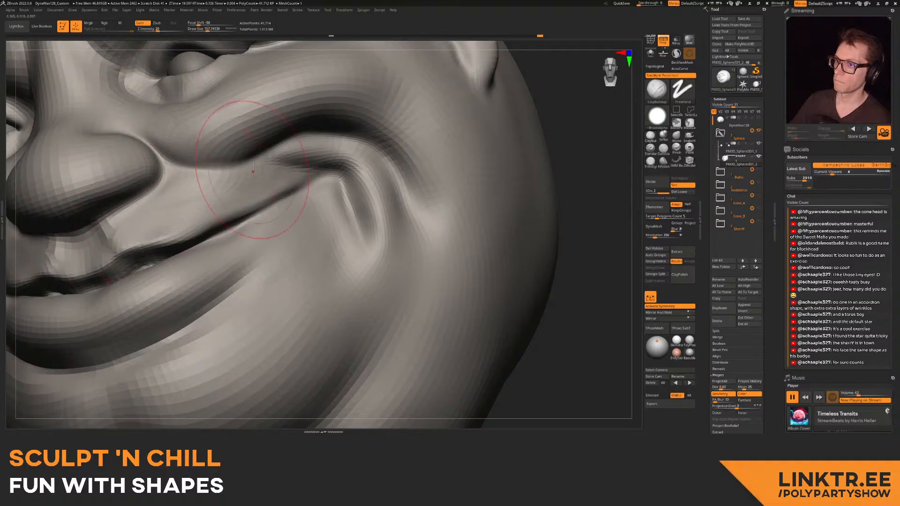
pyautogui.moveTo(273, 165); pyautogui.dragTo(203, 208)
# - Build up the skin folds around the mouth corner and outer cheek with a smaller ClayBuildup brush
pyautogui.press('[')
pyautogui.press('[')
pyautogui.press('[')
pyautogui.press('[')
pyautogui.press('[')
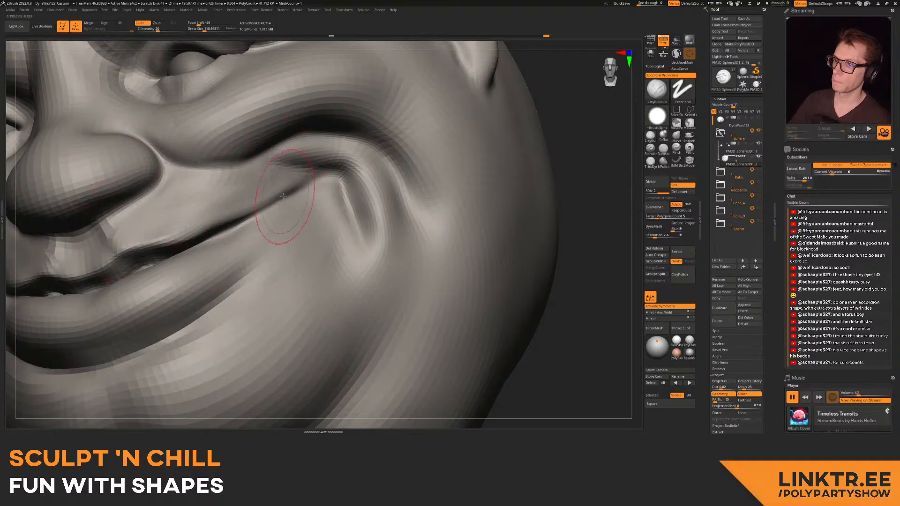
pyautogui.press('shift')
pyautogui.moveTo(361, 196)
pyautogui.mouseDown()
pyautogui.moveTo(317, 156)
pyautogui.moveTo(272, 163)
pyautogui.mouseUp()
pyautogui.moveTo(334, 157)
pyautogui.mouseDown()
pyautogui.moveTo(261, 161)
pyautogui.moveTo(350, 157)
pyautogui.moveTo(387, 232)
pyautogui.mouseUp()
pyautogui.moveTo(399, 181); pyautogui.dragTo(415, 284)
# - Add volume beneath the mouth corner on the opposite side and strengthen the folds running down toward the chin
pyautogui.keyDown('ctrl'); pyautogui.moveTo(412, 276); pyautogui.dragTo(356, 178, button='right'); pyautogui.keyUp('ctrl')
pyautogui.moveTo(188, 174)
pyautogui.mouseDown(button='right')
pyautogui.moveTo(262, 178)
pyautogui.moveTo(229, 220)
pyautogui.moveTo(212, 270)
pyautogui.mouseUp(button='right')
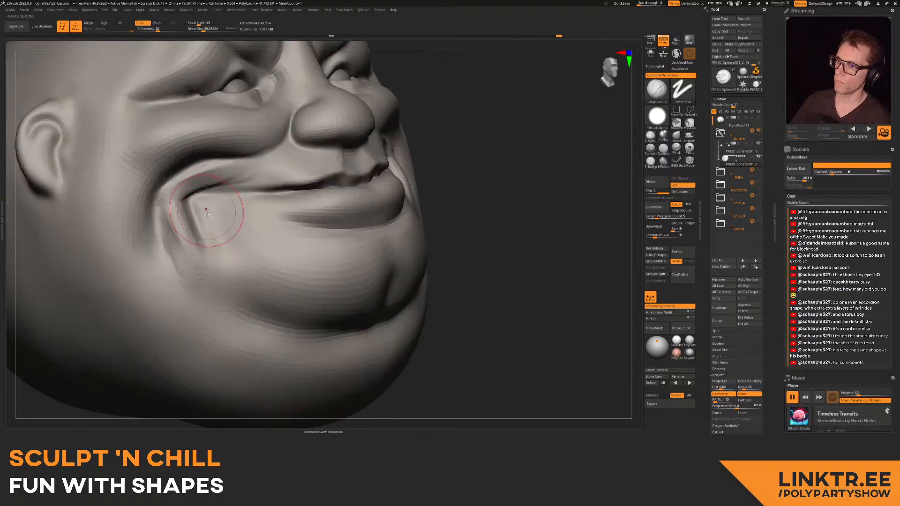
pyautogui.moveTo(225, 232); pyautogui.dragTo(275, 251)
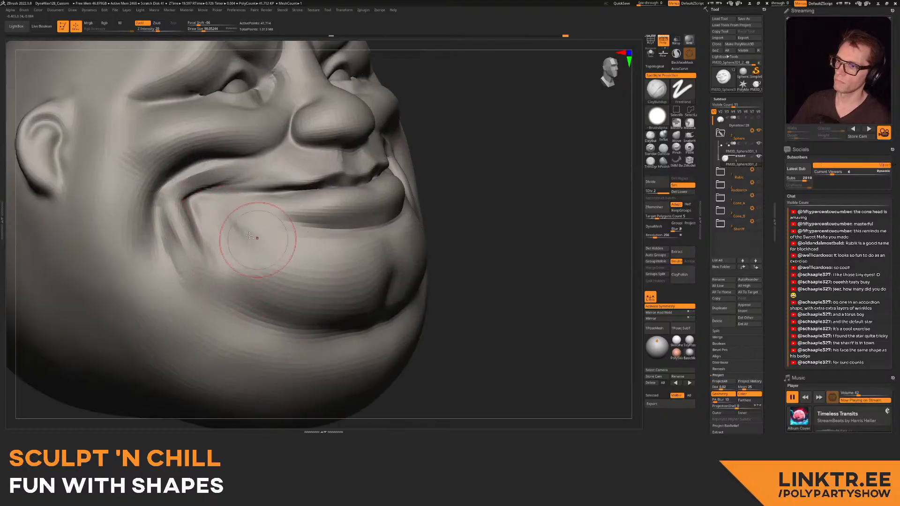
pyautogui.moveTo(213, 213)
pyautogui.mouseDown()
pyautogui.moveTo(253, 249)
pyautogui.moveTo(225, 258)
pyautogui.moveTo(212, 243)
pyautogui.moveTo(221, 250)
pyautogui.mouseUp()
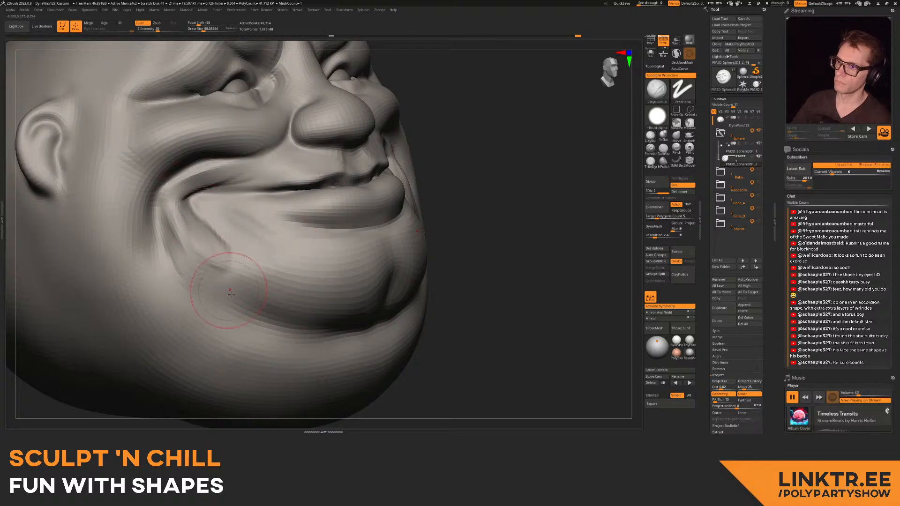
pyautogui.moveTo(168, 220)
pyautogui.mouseDown()
pyautogui.moveTo(160, 260)
pyautogui.moveTo(206, 263)
pyautogui.moveTo(224, 253)
pyautogui.mouseUp()
pyautogui.moveTo(222, 293)
pyautogui.keyDown('ctrl'); pyautogui.mouseDown(button='right')
pyautogui.moveTo(328, 206)
pyautogui.moveTo(234, 194)
pyautogui.moveTo(300, 192)
pyautogui.moveTo(286, 221)
pyautogui.moveTo(322, 158)
pyautogui.moveTo(291, 160)
pyautogui.mouseUp(button='right'); pyautogui.keyUp('ctrl')
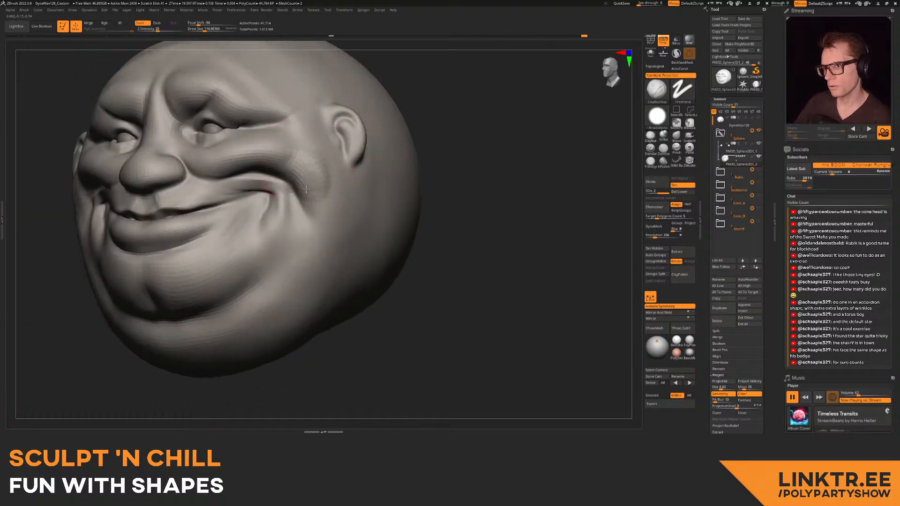
# - Smooth the outer end of the cheek fold in front of the ear
pyautogui.moveTo(306, 192); pyautogui.dragTo(304, 174, button='right')
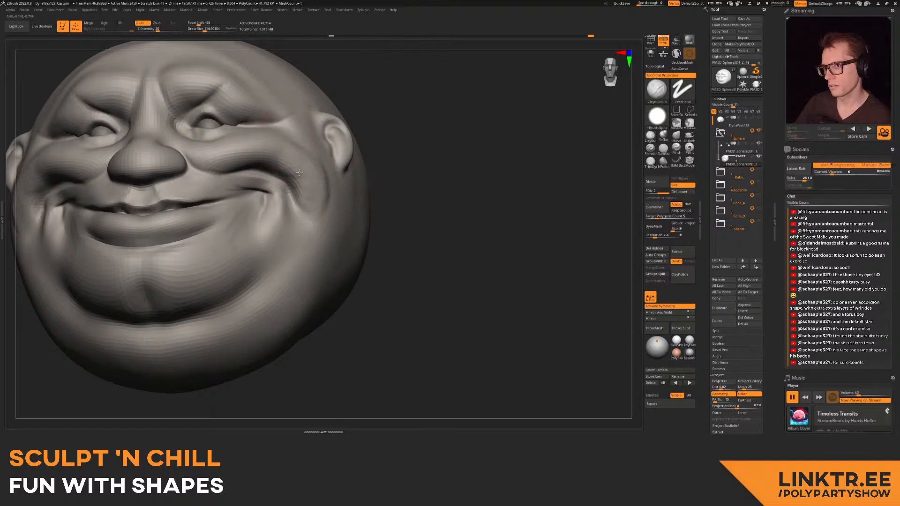
pyautogui.moveTo(311, 158); pyautogui.dragTo(297, 174, button='right')
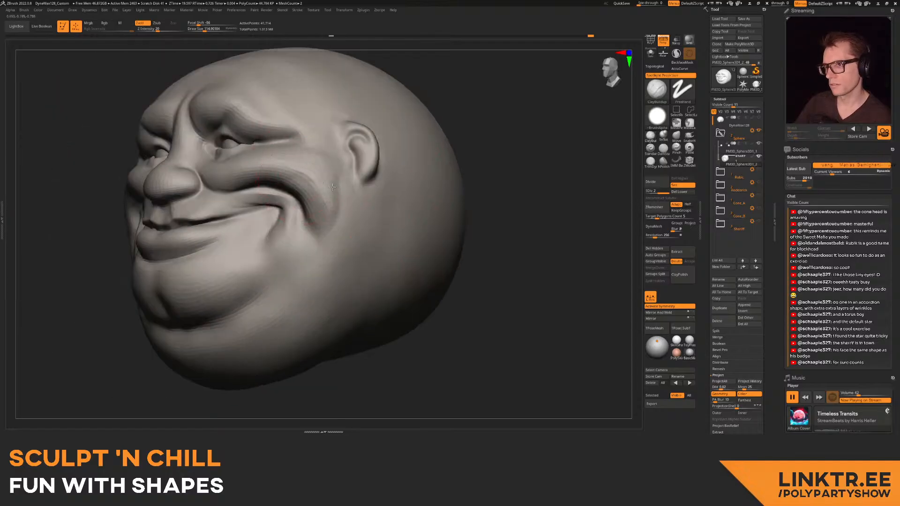
pyautogui.keyDown('shift'); pyautogui.moveTo(324, 192); pyautogui.dragTo(335, 186); pyautogui.keyUp('shift')
pyautogui.moveTo(324, 192)
pyautogui.keyDown('alt'); pyautogui.mouseDown(button='right')
pyautogui.moveTo(331, 212)
pyautogui.moveTo(295, 191)
pyautogui.moveTo(255, 239)
pyautogui.mouseUp(button='right'); pyautogui.keyUp('alt')
# - Carve the crease running down from the mouth corner with the DamStandard brush
pyautogui.click(662, 148)
pyautogui.press('s')
pyautogui.moveTo(276, 192); pyautogui.dragTo(234, 201)
pyautogui.moveTo(357, 159)
pyautogui.keyDown('ctrl'); pyautogui.mouseDown(button='right')
pyautogui.moveTo(287, 184)
pyautogui.moveTo(335, 174)
pyautogui.moveTo(322, 179)
pyautogui.mouseUp(button='right'); pyautogui.keyUp('ctrl')
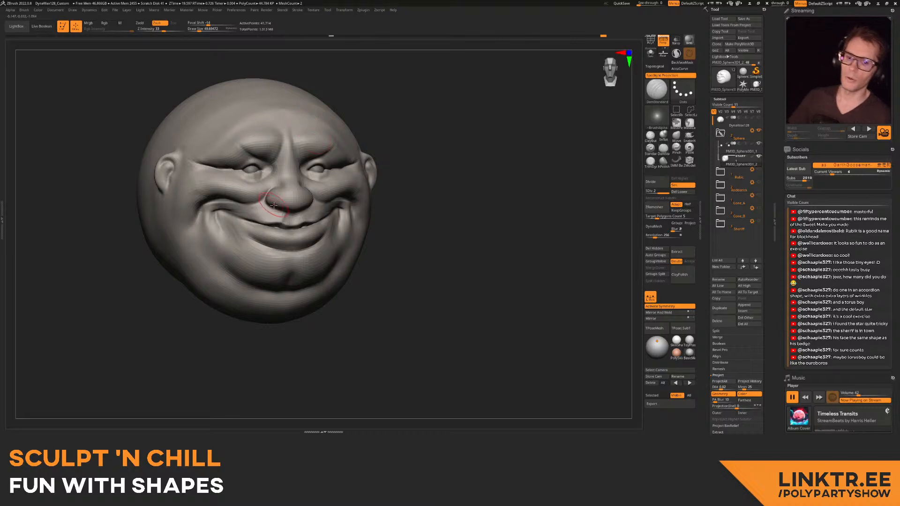
pyautogui.moveTo(288, 200)
pyautogui.mouseDown(button='right')
pyautogui.moveTo(299, 197)
pyautogui.moveTo(300, 175)
pyautogui.moveTo(284, 164)
pyautogui.moveTo(275, 209)
pyautogui.mouseUp(button='right')
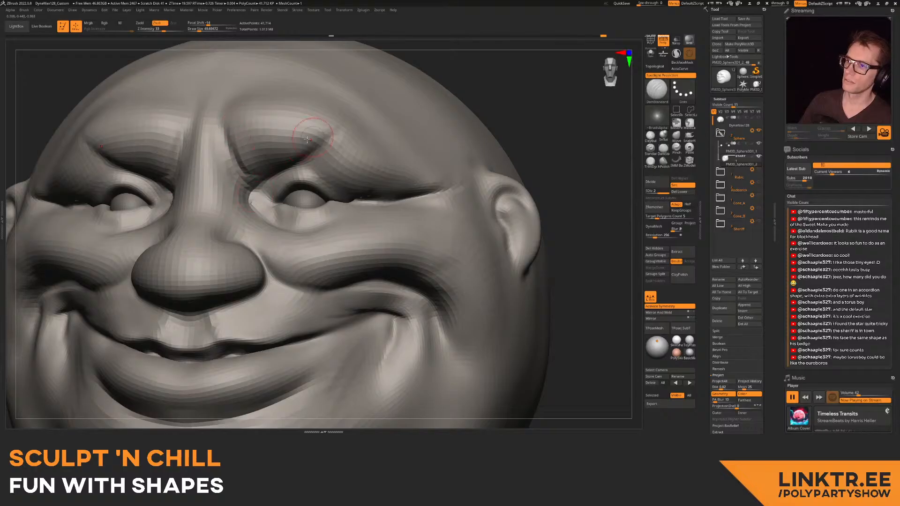
pyautogui.moveTo(342, 211)
pyautogui.keyDown('ctrl'); pyautogui.mouseDown(button='right')
pyautogui.moveTo(337, 197)
pyautogui.moveTo(305, 211)
pyautogui.moveTo(234, 175)
pyautogui.mouseUp(button='right'); pyautogui.keyUp('ctrl')
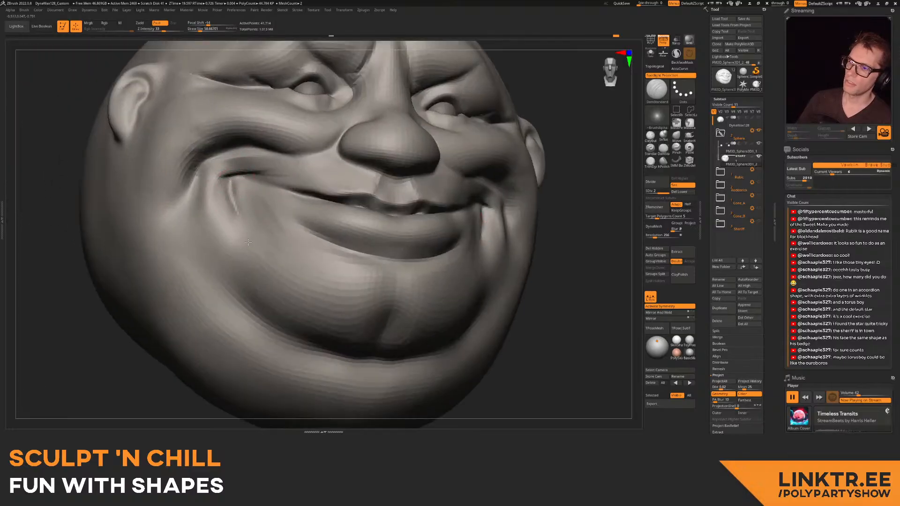
pyautogui.moveTo(295, 189)
pyautogui.mouseDown(button='right')
pyautogui.moveTo(339, 187)
pyautogui.moveTo(282, 177)
pyautogui.moveTo(280, 212)
pyautogui.mouseUp(button='right')
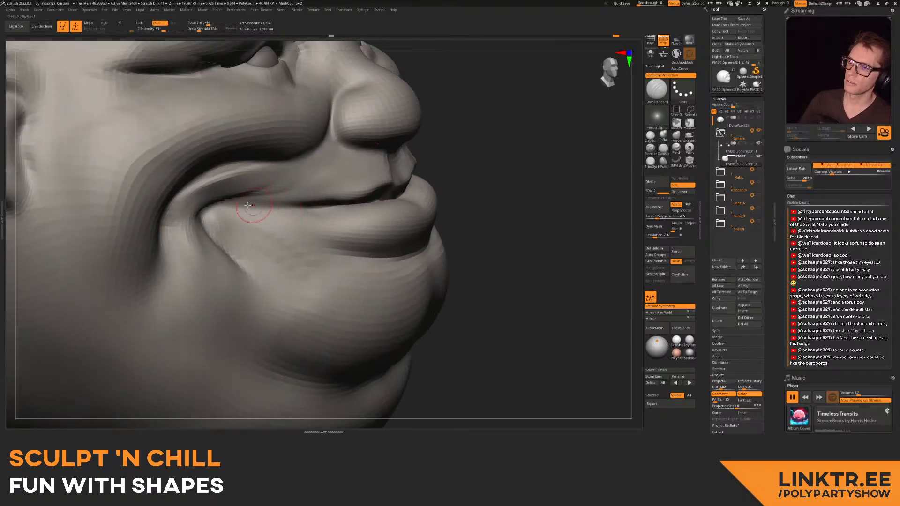
pyautogui.moveTo(296, 203)
pyautogui.keyDown('ctrl'); pyautogui.mouseDown(button='right')
pyautogui.moveTo(388, 214)
pyautogui.moveTo(323, 215)
pyautogui.moveTo(293, 249)
pyautogui.moveTo(257, 248)
pyautogui.moveTo(259, 223)
pyautogui.moveTo(331, 195)
pyautogui.mouseUp(button='right'); pyautogui.keyUp('ctrl')
pyautogui.moveTo(198, 233); pyautogui.dragTo(209, 263)
pyautogui.moveTo(211, 263); pyautogui.dragTo(222, 304, button='right')
# - Refine the junction above the ear with a resized DamStandard brush and smoothing
pyautogui.moveTo(223, 305)
pyautogui.keyDown('ctrl'); pyautogui.mouseDown(button='right')
pyautogui.moveTo(226, 186)
pyautogui.moveTo(244, 230)
pyautogui.moveTo(300, 262)
pyautogui.moveTo(256, 203)
pyautogui.moveTo(284, 241)
pyautogui.moveTo(268, 204)
pyautogui.mouseUp(button='right'); pyautogui.keyUp('ctrl')
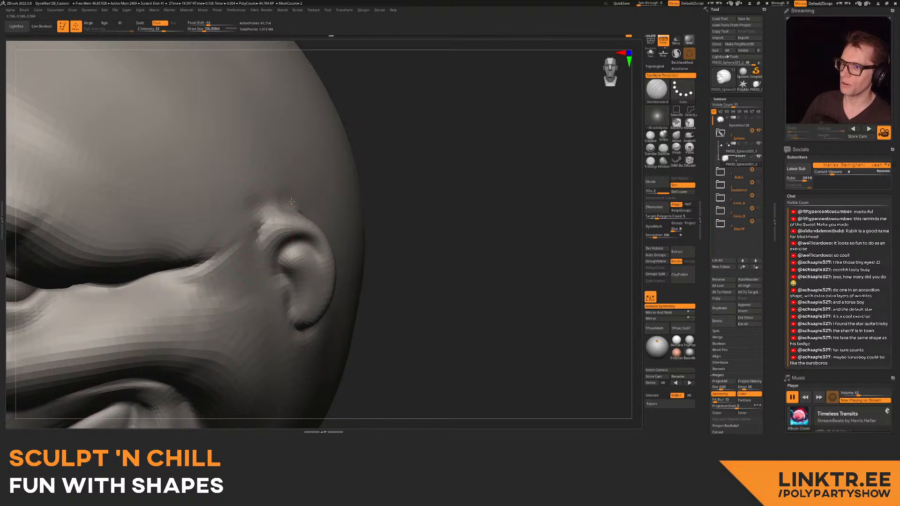
pyautogui.moveTo(323, 209)
pyautogui.mouseDown(button='right')
pyautogui.moveTo(268, 225)
pyautogui.moveTo(287, 160)
pyautogui.moveTo(347, 179)
pyautogui.moveTo(309, 206)
pyautogui.moveTo(229, 239)
pyautogui.moveTo(244, 216)
pyautogui.moveTo(272, 285)
pyautogui.mouseUp(button='right')
pyautogui.press('s')
pyautogui.moveTo(258, 211); pyautogui.dragTo(249, 214)
pyautogui.press('shift')
# - Tighten the frown creases between the brow and nose bridge with the Pinch brush
pyautogui.click(676, 149)
pyautogui.moveTo(296, 194); pyautogui.dragTo(262, 210, button='right')
pyautogui.moveTo(263, 211)
pyautogui.keyDown('ctrl'); pyautogui.mouseDown(button='right')
pyautogui.moveTo(229, 232)
pyautogui.moveTo(284, 212)
pyautogui.mouseUp(button='right'); pyautogui.keyUp('ctrl')
pyautogui.press('s')
pyautogui.moveTo(283, 212); pyautogui.dragTo(312, 203)
pyautogui.press('s')
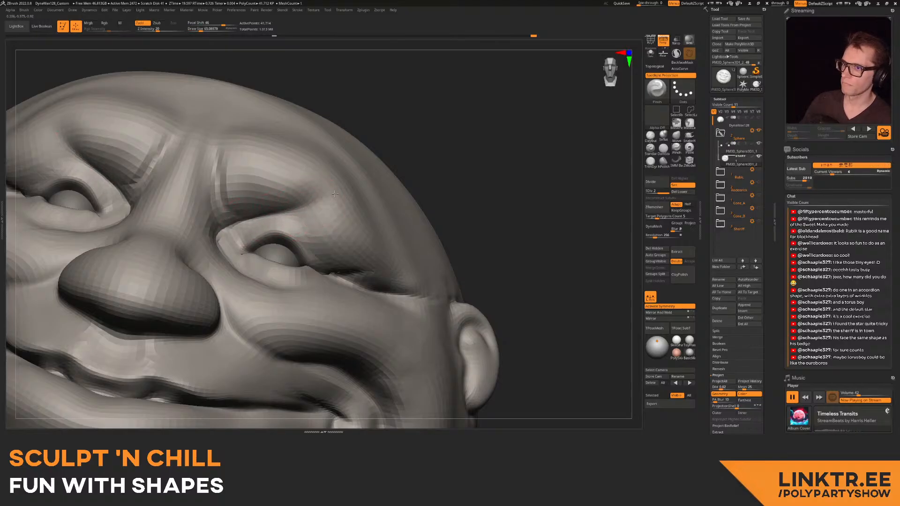
pyautogui.moveTo(316, 200)
pyautogui.mouseDown()
pyautogui.moveTo(255, 215)
pyautogui.moveTo(219, 173)
pyautogui.moveTo(221, 140)
pyautogui.mouseUp()
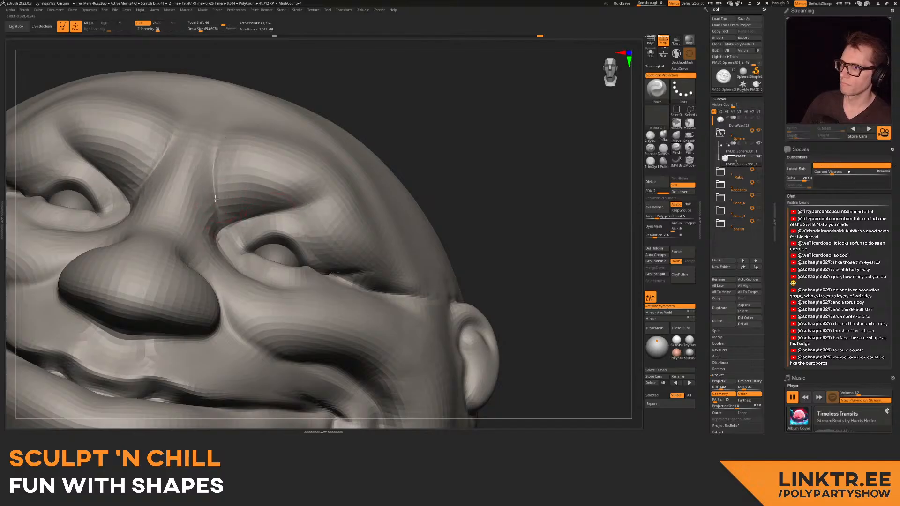
# - Resize the brush and smooth the forehead surface above the brow
pyautogui.moveTo(223, 174); pyautogui.dragTo(244, 155, button='right')
pyautogui.press('s')
pyautogui.moveTo(246, 154)
pyautogui.mouseDown()
pyautogui.moveTo(300, 183)
pyautogui.moveTo(360, 150)
pyautogui.mouseUp()
pyautogui.keyDown('shift'); pyautogui.moveTo(291, 157); pyautogui.dragTo(375, 170); pyautogui.keyUp('shift')
pyautogui.moveTo(375, 171)
pyautogui.keyDown('ctrl'); pyautogui.mouseDown(button='right')
pyautogui.moveTo(211, 160)
pyautogui.moveTo(299, 182)
pyautogui.moveTo(235, 180)
pyautogui.moveTo(272, 178)
pyautogui.mouseUp(button='right'); pyautogui.keyUp('ctrl')
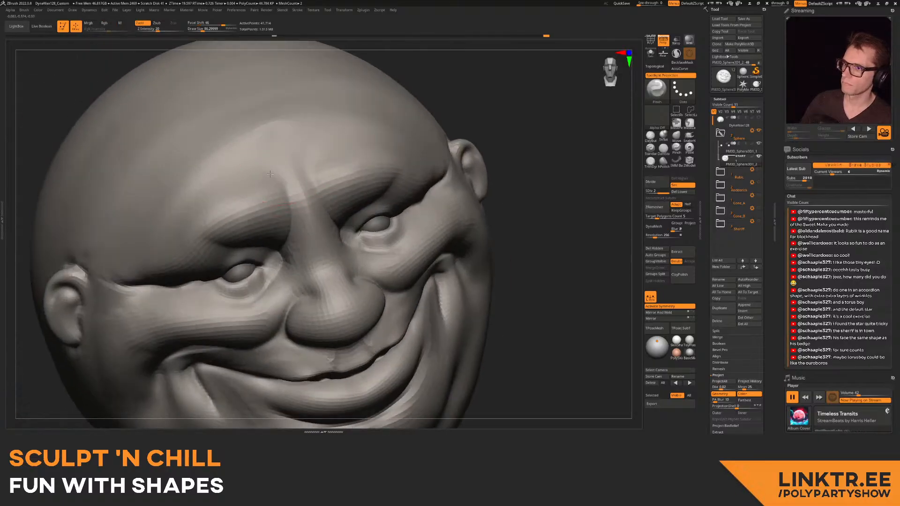
# - Sharpen the forehead fold and the crease at the outer eye corner with the Pinch brush
pyautogui.moveTo(200, 183); pyautogui.dragTo(155, 183)
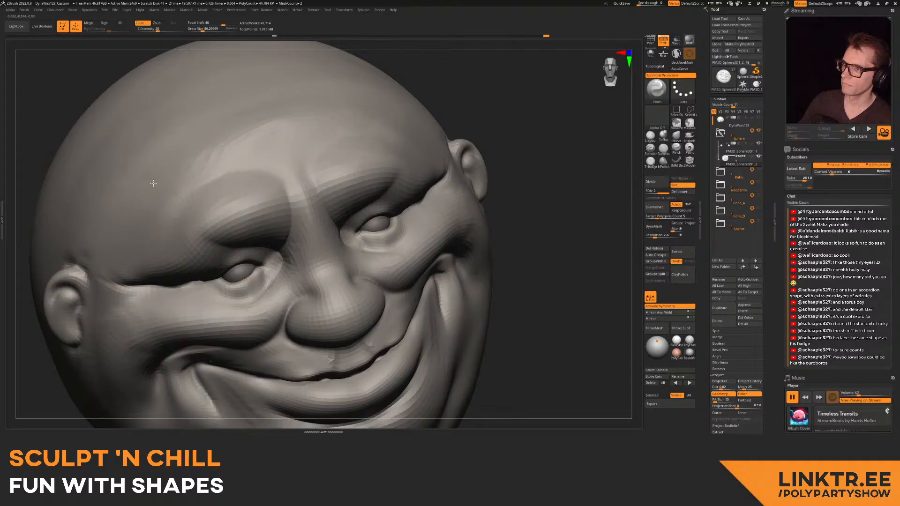
pyautogui.moveTo(279, 182)
pyautogui.mouseDown(button='right')
pyautogui.moveTo(271, 162)
pyautogui.moveTo(217, 144)
pyautogui.moveTo(236, 182)
pyautogui.mouseUp(button='right')
pyautogui.moveTo(155, 200); pyautogui.dragTo(216, 198)
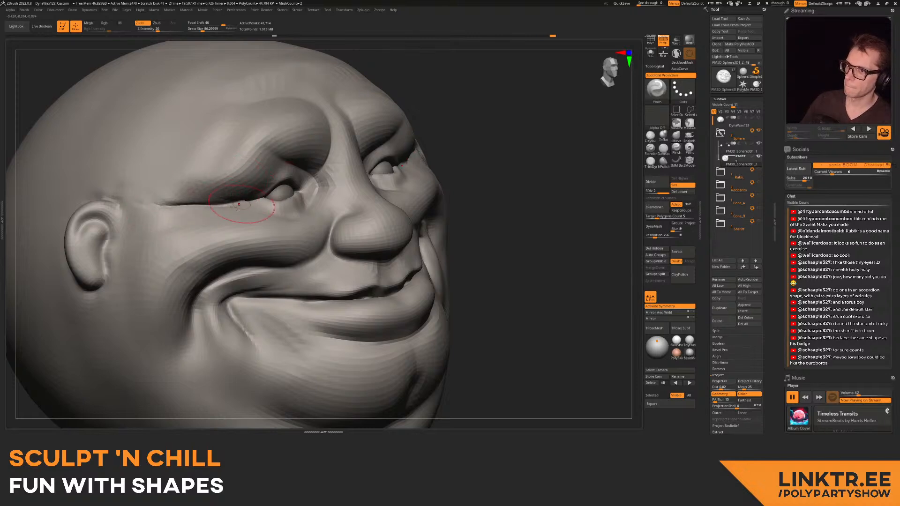
# - Smooth the temple and forehead above the outer eye corner
pyautogui.moveTo(245, 202); pyautogui.dragTo(273, 188, button='right')
pyautogui.moveTo(303, 160)
pyautogui.mouseDown(button='right')
pyautogui.moveTo(342, 196)
pyautogui.moveTo(330, 179)
pyautogui.mouseUp(button='right')
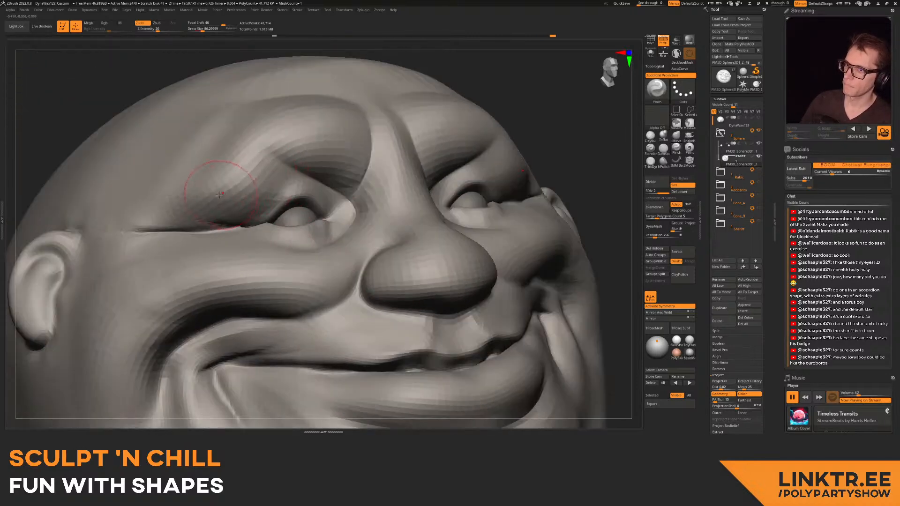
pyautogui.moveTo(187, 161)
pyautogui.keyDown('shift'); pyautogui.mouseDown()
pyautogui.moveTo(198, 135)
pyautogui.moveTo(173, 183)
pyautogui.moveTo(131, 190)
pyautogui.mouseUp(); pyautogui.keyUp('shift')
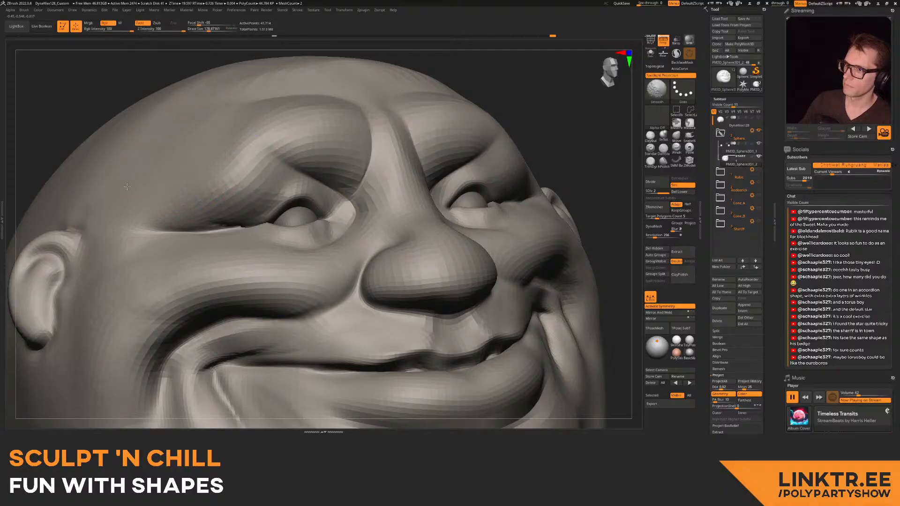
pyautogui.keyDown('shift'); pyautogui.moveTo(178, 155); pyautogui.dragTo(127, 173); pyautogui.keyUp('shift')
pyautogui.moveTo(107, 163)
pyautogui.keyDown('ctrl'); pyautogui.mouseDown(button='right')
pyautogui.moveTo(177, 132)
pyautogui.moveTo(122, 136)
pyautogui.moveTo(263, 140)
pyautogui.moveTo(213, 244)
pyautogui.moveTo(262, 192)
pyautogui.moveTo(300, 180)
pyautogui.moveTo(205, 186)
pyautogui.mouseUp(button='right'); pyautogui.keyUp('ctrl')
# - Smooth the skin beneath the lower eyelid after reducing the brush size
pyautogui.press('s')
pyautogui.moveTo(206, 187); pyautogui.dragTo(200, 170)
pyautogui.press('s')
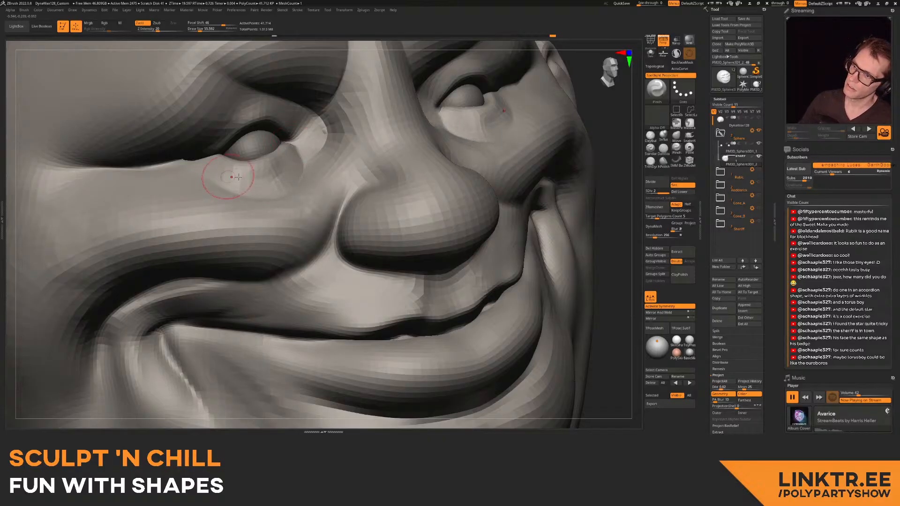
pyautogui.keyDown('shift'); pyautogui.moveTo(230, 180); pyautogui.dragTo(279, 168); pyautogui.keyUp('shift')
pyautogui.moveTo(301, 141)
pyautogui.keyDown('ctrl'); pyautogui.mouseDown(button='right')
pyautogui.moveTo(275, 169)
pyautogui.moveTo(295, 204)
pyautogui.moveTo(312, 189)
pyautogui.mouseUp(button='right'); pyautogui.keyUp('ctrl')
# - Reshape the lower eyelid's edge around the eyeball with the topological Move brush
pyautogui.moveTo(288, 221)
pyautogui.keyDown('ctrl'); pyautogui.mouseDown(button='right')
pyautogui.moveTo(299, 152)
pyautogui.moveTo(290, 218)
pyautogui.moveTo(282, 211)
pyautogui.mouseUp(button='right'); pyautogui.keyUp('ctrl')
pyautogui.keyDown('ctrl'); pyautogui.moveTo(282, 211); pyautogui.dragTo(300, 256, button='right'); pyautogui.keyUp('ctrl')
pyautogui.moveTo(402, 235)
pyautogui.keyDown('alt'); pyautogui.mouseDown(button='right')
pyautogui.moveTo(399, 299)
pyautogui.moveTo(436, 294)
pyautogui.mouseUp(button='right'); pyautogui.keyUp('alt')
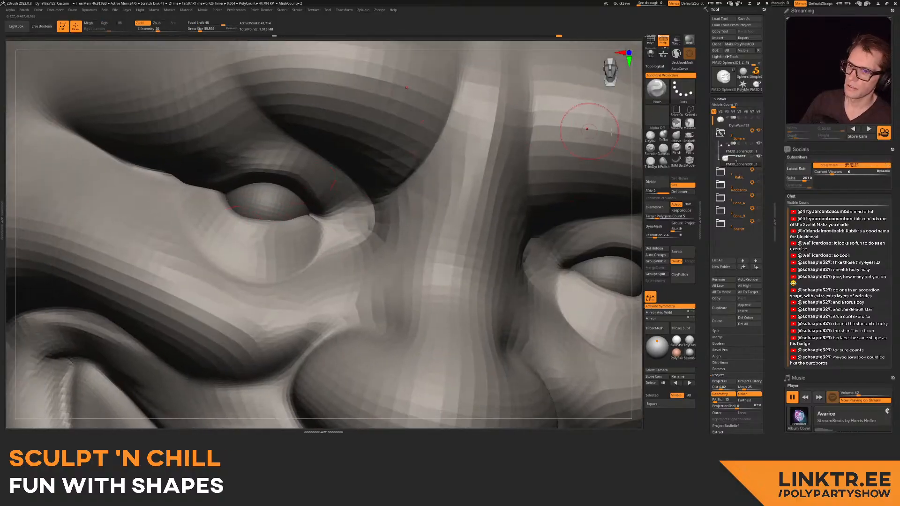
pyautogui.click(679, 136)
pyautogui.moveTo(253, 226); pyautogui.dragTo(239, 224, button='right')
pyautogui.press('s')
pyautogui.moveTo(233, 220); pyautogui.dragTo(237, 213)
pyautogui.moveTo(219, 197)
pyautogui.mouseDown(button='right')
pyautogui.moveTo(246, 201)
pyautogui.moveTo(196, 211)
pyautogui.moveTo(260, 220)
pyautogui.mouseUp(button='right')
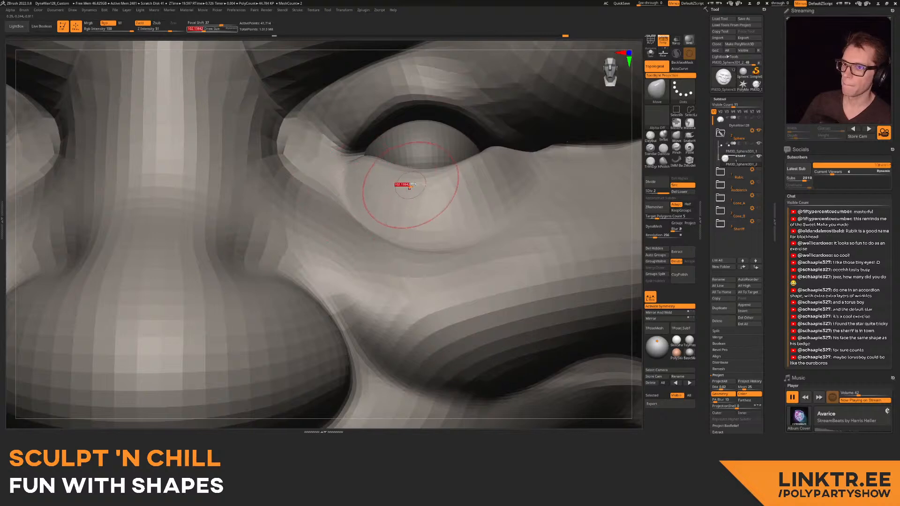
pyautogui.press('s')
pyautogui.moveTo(436, 176); pyautogui.dragTo(444, 176)
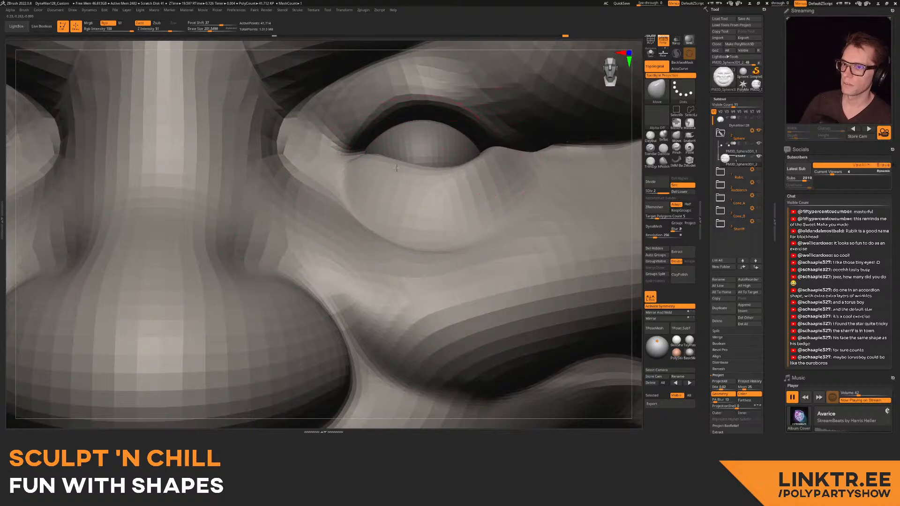
pyautogui.press('f')
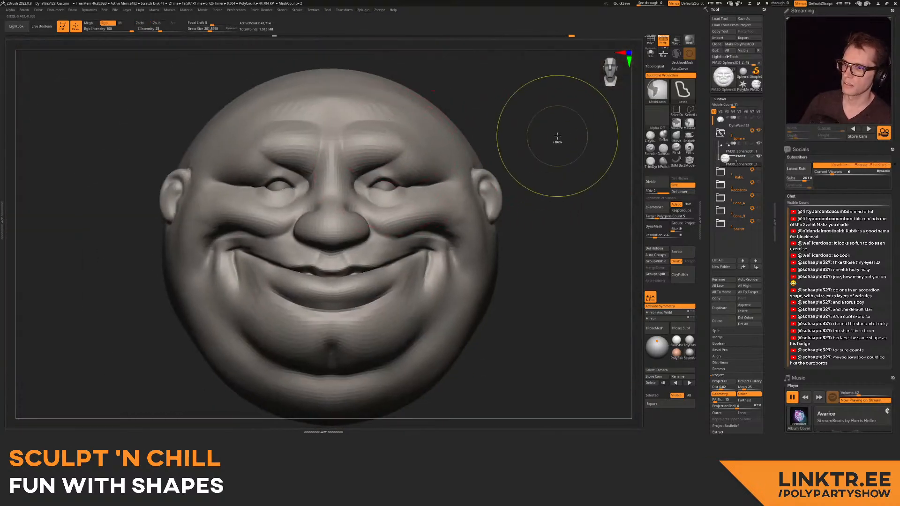
# - Adjust the shapes around the eyes with the topological Move brush at varying sizes
pyautogui.keyDown('ctrl'); pyautogui.click(526, 134); pyautogui.keyUp('ctrl')
pyautogui.keyDown('ctrl'); pyautogui.moveTo(386, 243); pyautogui.dragTo(391, 188, button='right'); pyautogui.keyUp('ctrl')
pyautogui.moveTo(391, 187)
pyautogui.keyDown('ctrl'); pyautogui.mouseDown(button='right')
pyautogui.moveTo(398, 241)
pyautogui.moveTo(385, 171)
pyautogui.moveTo(389, 221)
pyautogui.mouseUp(button='right'); pyautogui.keyUp('ctrl')
pyautogui.moveTo(389, 221); pyautogui.dragTo(369, 195, button='right')
pyautogui.press('s')
pyautogui.moveTo(368, 197); pyautogui.dragTo(377, 210)
pyautogui.moveTo(377, 211)
pyautogui.mouseDown(button='right')
pyautogui.moveTo(402, 231)
pyautogui.moveTo(388, 239)
pyautogui.mouseUp(button='right')
pyautogui.press('s')
pyautogui.moveTo(388, 240); pyautogui.dragTo(383, 240)
pyautogui.press('s')
pyautogui.moveTo(370, 209); pyautogui.dragTo(357, 197)
pyautogui.press('s')
pyautogui.moveTo(375, 227)
pyautogui.keyDown('ctrl'); pyautogui.mouseDown(button='right')
pyautogui.moveTo(361, 187)
pyautogui.moveTo(431, 197)
pyautogui.moveTo(399, 206)
pyautogui.moveTo(361, 184)
pyautogui.moveTo(422, 239)
pyautogui.moveTo(358, 224)
pyautogui.mouseUp(button='right'); pyautogui.keyUp('ctrl')
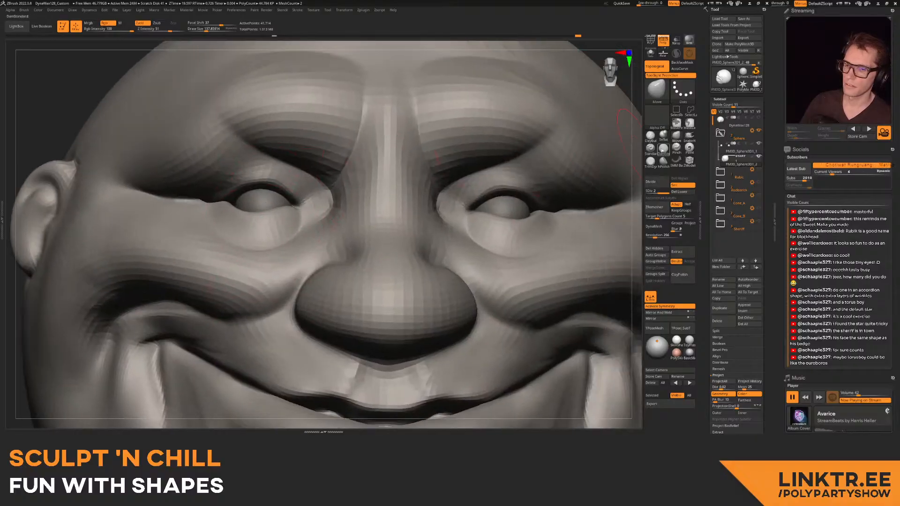
# - Carve the upper eyelid crease and the inner eye corner with the DamStandard brush
pyautogui.click(662, 149)
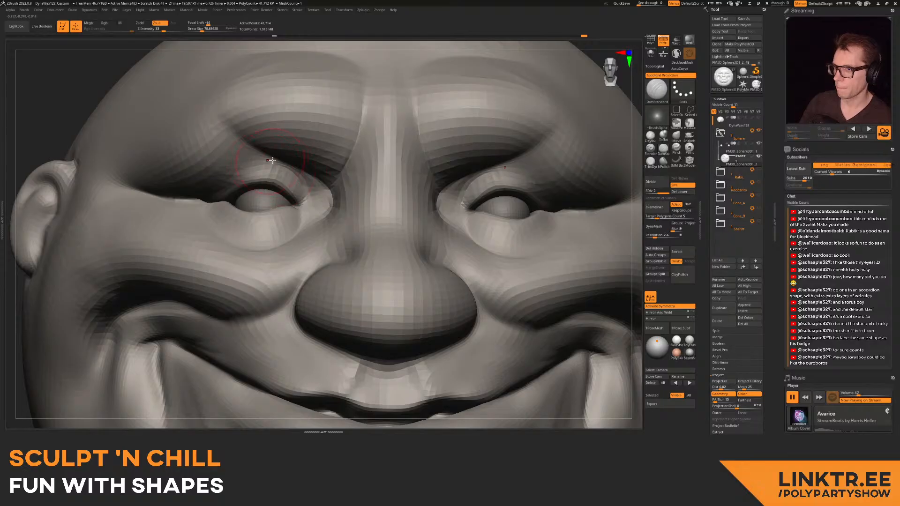
pyautogui.moveTo(229, 187)
pyautogui.mouseDown()
pyautogui.moveTo(222, 190)
pyautogui.moveTo(276, 164)
pyautogui.mouseUp()
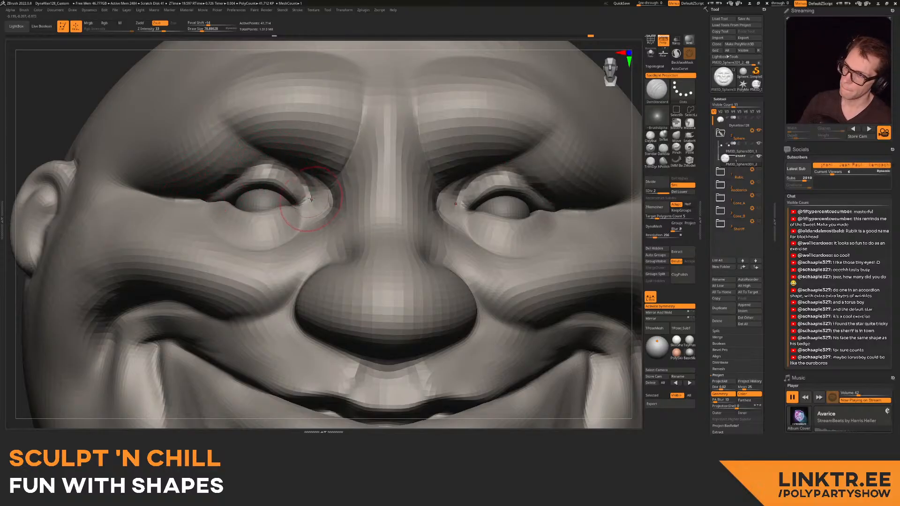
pyautogui.press('[')
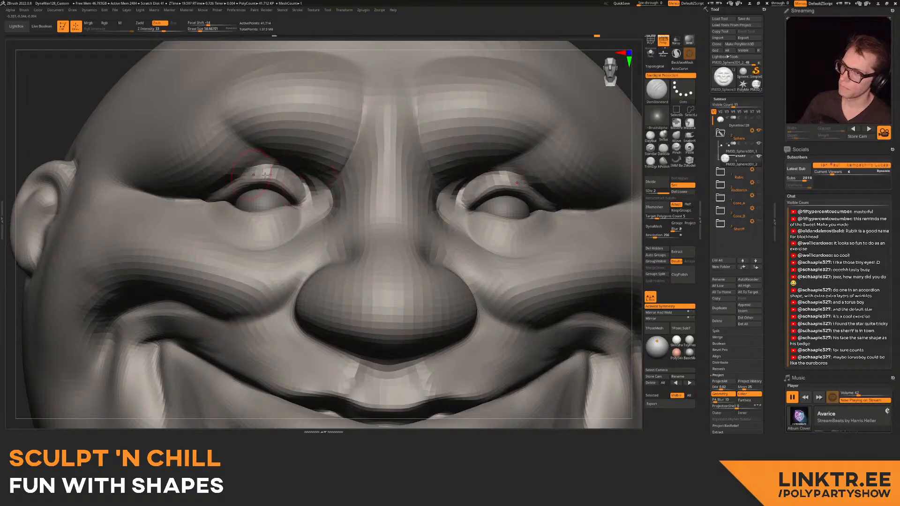
pyautogui.keyDown('ctrl'); pyautogui.moveTo(241, 235); pyautogui.dragTo(243, 187, button='right'); pyautogui.keyUp('ctrl')
pyautogui.moveTo(243, 187)
pyautogui.mouseDown(button='right')
pyautogui.moveTo(234, 183)
pyautogui.moveTo(288, 154)
pyautogui.moveTo(328, 199)
pyautogui.moveTo(328, 186)
pyautogui.moveTo(312, 183)
pyautogui.moveTo(387, 225)
pyautogui.moveTo(300, 218)
pyautogui.moveTo(343, 206)
pyautogui.mouseUp(button='right')
# - Puff up the tip of the nose with a much larger Inflat brush
pyautogui.click(664, 136)
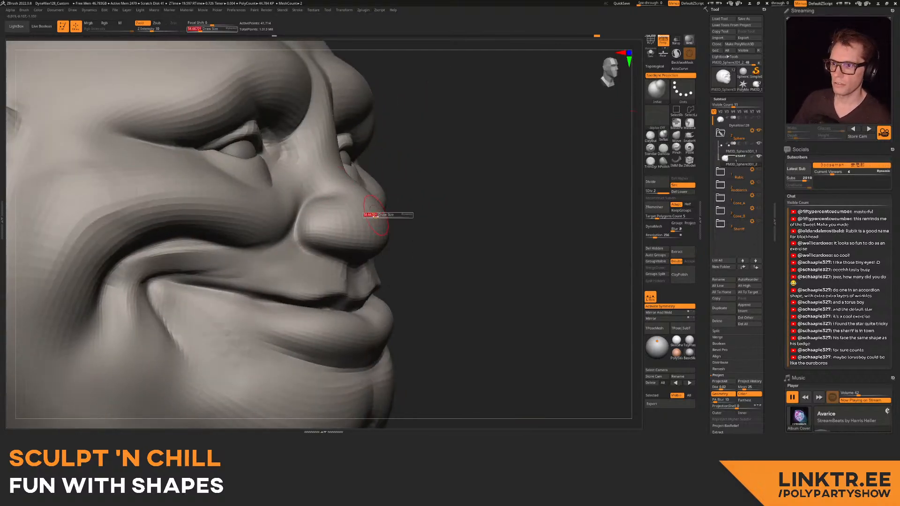
pyautogui.moveTo(373, 223); pyautogui.dragTo(382, 214)
pyautogui.moveTo(400, 224)
pyautogui.keyDown('ctrl'); pyautogui.mouseDown(button='right')
pyautogui.moveTo(342, 202)
pyautogui.moveTo(375, 202)
pyautogui.moveTo(328, 191)
pyautogui.moveTo(379, 166)
pyautogui.mouseUp(button='right'); pyautogui.keyUp('ctrl')
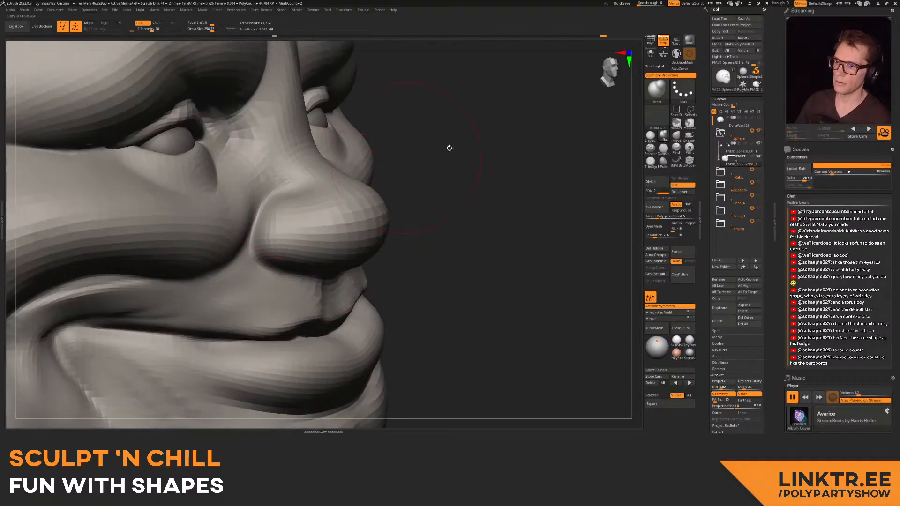
# - Reshape the side of the nose with the topological Move brush
pyautogui.press('b')
pyautogui.press('m')
pyautogui.press('t')
pyautogui.press('s')
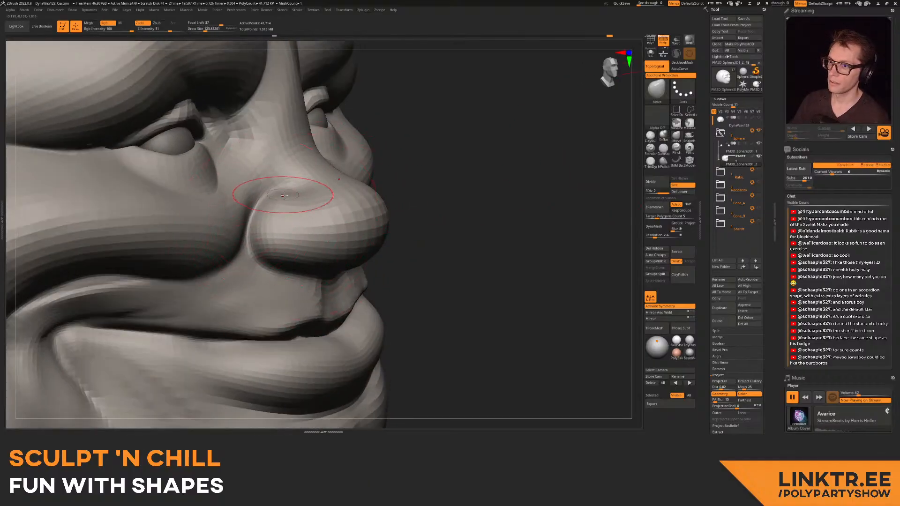
# - Carve the crease around the nose wing and underside with the DamStandard brush and smooth the adjoining surface
pyautogui.moveTo(265, 259); pyautogui.dragTo(591, 151, button='right')
pyautogui.click(669, 149)
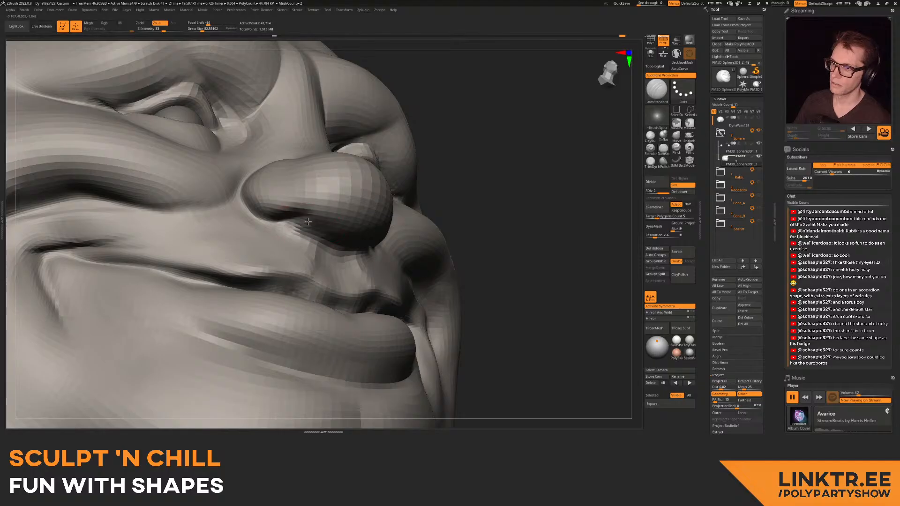
pyautogui.moveTo(302, 199)
pyautogui.keyDown('ctrl'); pyautogui.mouseDown(button='right')
pyautogui.moveTo(307, 150)
pyautogui.moveTo(206, 173)
pyautogui.moveTo(281, 219)
pyautogui.moveTo(300, 141)
pyautogui.mouseUp(button='right'); pyautogui.keyUp('ctrl')
pyautogui.moveTo(297, 100)
pyautogui.keyDown('shift'); pyautogui.mouseDown()
pyautogui.moveTo(282, 179)
pyautogui.moveTo(289, 185)
pyautogui.mouseUp(); pyautogui.keyUp('shift')
pyautogui.moveTo(302, 209); pyautogui.dragTo(293, 141, button='right')
pyautogui.moveTo(293, 141)
pyautogui.mouseDown(button='right')
pyautogui.moveTo(346, 136)
pyautogui.moveTo(300, 146)
pyautogui.moveTo(284, 184)
pyautogui.moveTo(290, 164)
pyautogui.moveTo(302, 200)
pyautogui.mouseUp(button='right')
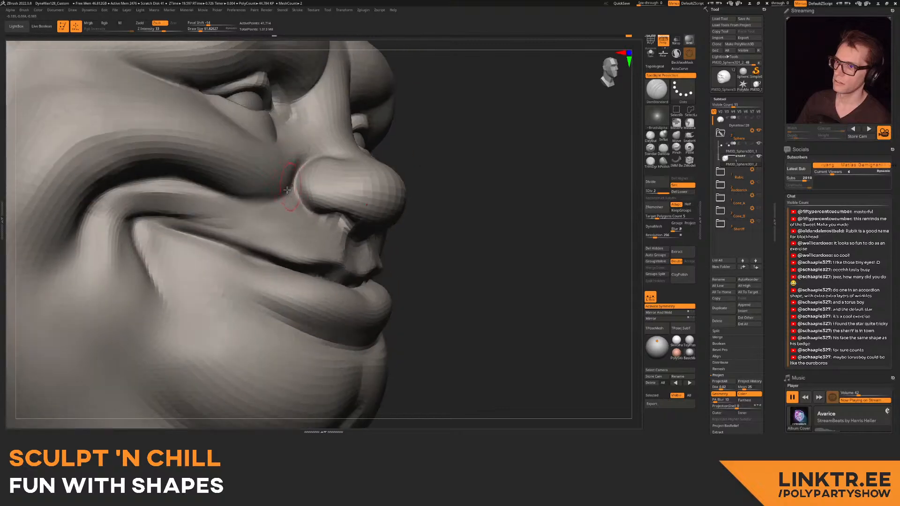
pyautogui.keyDown('shift'); pyautogui.moveTo(305, 231); pyautogui.dragTo(300, 202); pyautogui.keyUp('shift')
pyautogui.keyDown('ctrl'); pyautogui.moveTo(299, 201); pyautogui.dragTo(296, 178, button='right'); pyautogui.keyUp('ctrl')
pyautogui.moveTo(296, 178)
pyautogui.mouseDown(button='right')
pyautogui.moveTo(269, 187)
pyautogui.moveTo(277, 166)
pyautogui.moveTo(291, 172)
pyautogui.moveTo(261, 153)
pyautogui.moveTo(276, 145)
pyautogui.mouseUp(button='right')
# - Puff up the lips and the fold at the mouth corner with a large Inflat brush
pyautogui.click(663, 136)
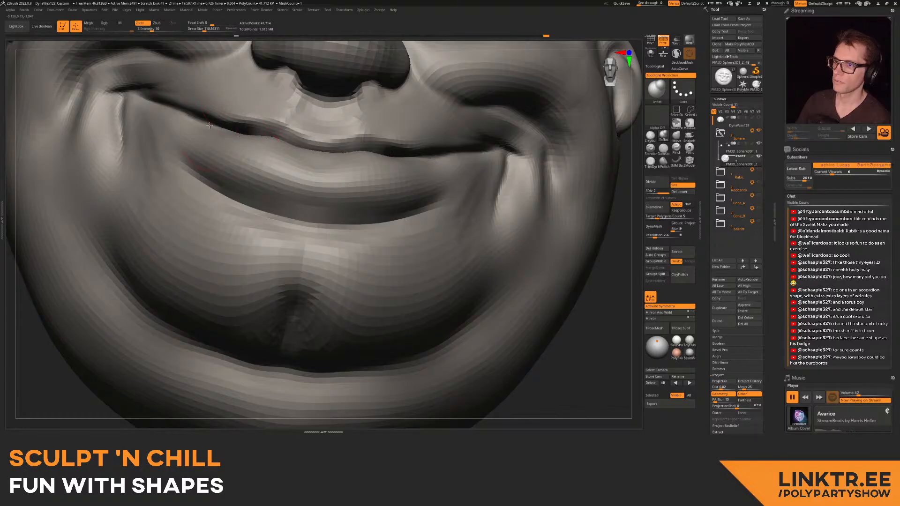
pyautogui.keyDown('ctrl'); pyautogui.moveTo(235, 109); pyautogui.dragTo(263, 155, button='right'); pyautogui.keyUp('ctrl')
pyautogui.moveTo(323, 192)
pyautogui.mouseDown(button='right')
pyautogui.moveTo(281, 190)
pyautogui.moveTo(294, 200)
pyautogui.mouseUp(button='right')
pyautogui.press('s')
pyautogui.moveTo(295, 200); pyautogui.dragTo(298, 200)
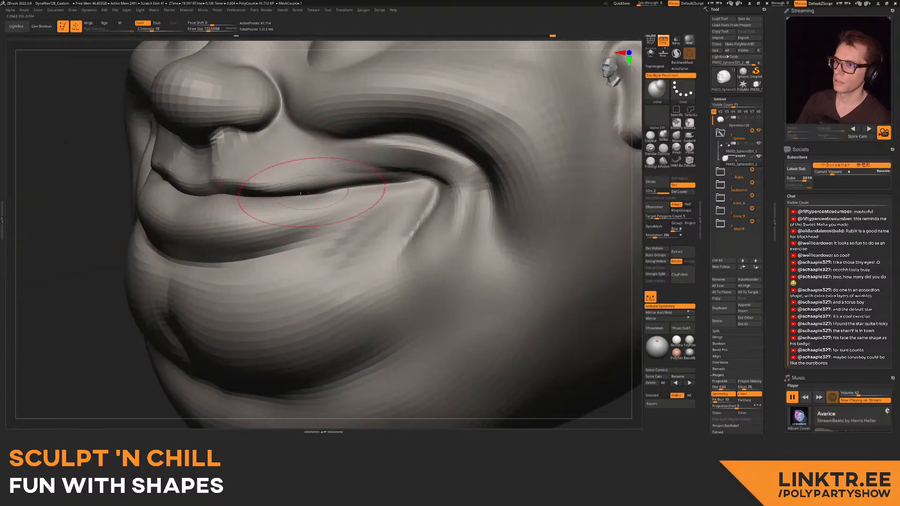
pyautogui.moveTo(399, 181)
pyautogui.mouseDown()
pyautogui.moveTo(338, 186)
pyautogui.moveTo(389, 213)
pyautogui.moveTo(364, 238)
pyautogui.mouseUp()
pyautogui.keyDown('ctrl'); pyautogui.moveTo(293, 283); pyautogui.dragTo(293, 192, button='right'); pyautogui.keyUp('ctrl')
pyautogui.moveTo(293, 193)
pyautogui.mouseDown(button='right')
pyautogui.moveTo(297, 173)
pyautogui.moveTo(281, 140)
pyautogui.mouseUp(button='right')
pyautogui.moveTo(228, 156)
pyautogui.mouseDown(button='right')
pyautogui.moveTo(336, 172)
pyautogui.moveTo(282, 136)
pyautogui.moveTo(309, 183)
pyautogui.moveTo(344, 181)
pyautogui.moveTo(363, 197)
pyautogui.mouseUp(button='right')
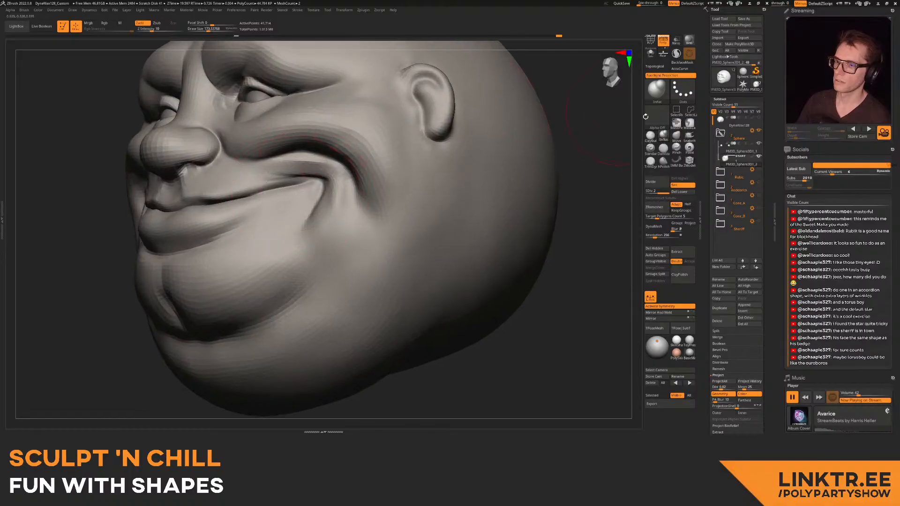
# - Reshape the mouth corner and the surrounding cheek fold with the topological Move brush
pyautogui.click(677, 136)
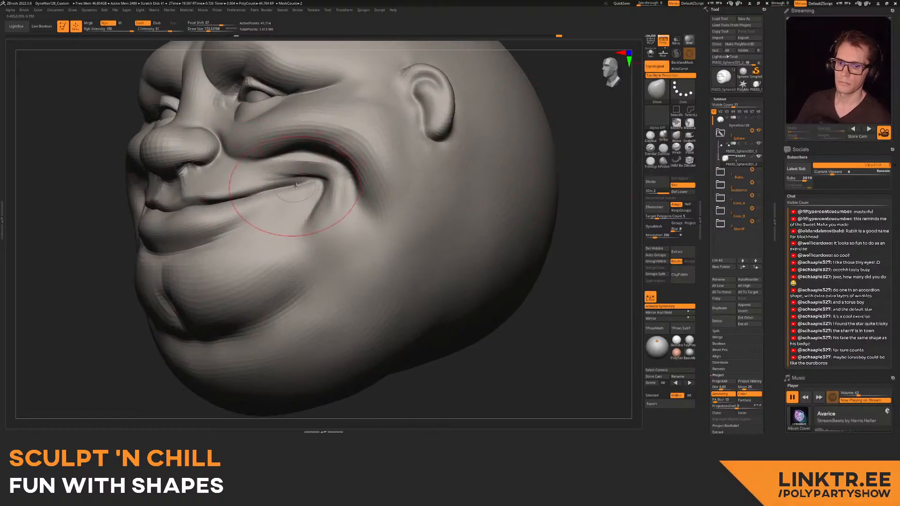
pyautogui.press('[')
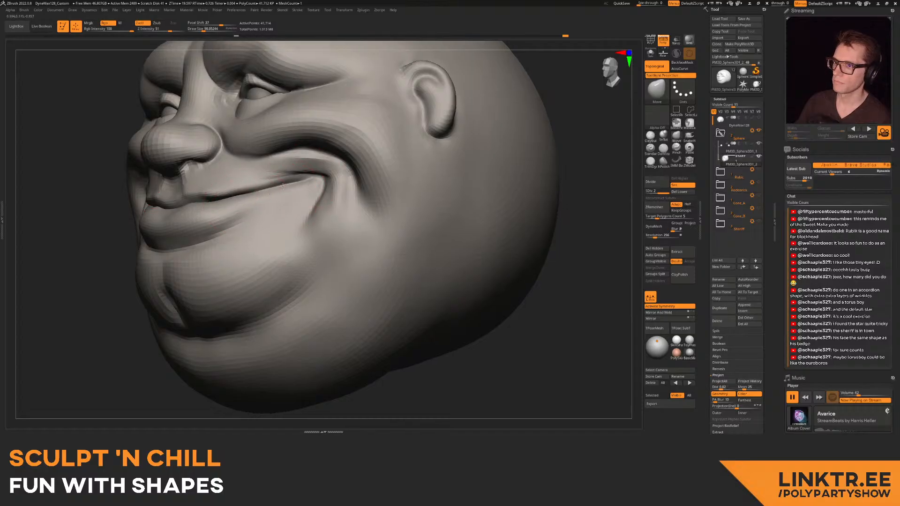
pyautogui.keyDown('ctrl'); pyautogui.moveTo(281, 193); pyautogui.dragTo(249, 157, button='right'); pyautogui.keyUp('ctrl')
pyautogui.moveTo(149, 175); pyautogui.dragTo(197, 173, button='right')
pyautogui.keyDown('ctrl'); pyautogui.moveTo(196, 173); pyautogui.dragTo(124, 213, button='right'); pyautogui.keyUp('ctrl')
pyautogui.moveTo(302, 193); pyautogui.dragTo(375, 173, button='right')
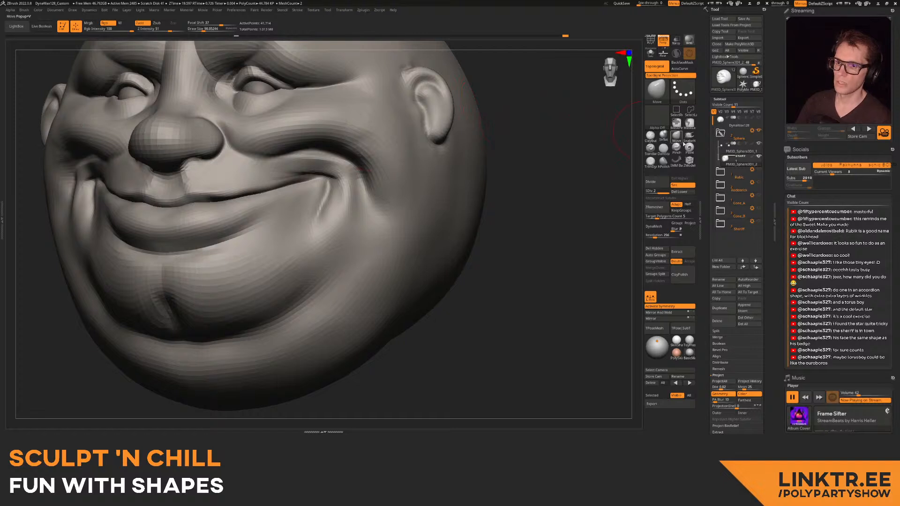
# - Sharpen the smile line and cheek fold with the Pinch brush, and smooth the cheek beside the nose
pyautogui.click(677, 146)
pyautogui.moveTo(292, 189); pyautogui.dragTo(304, 182)
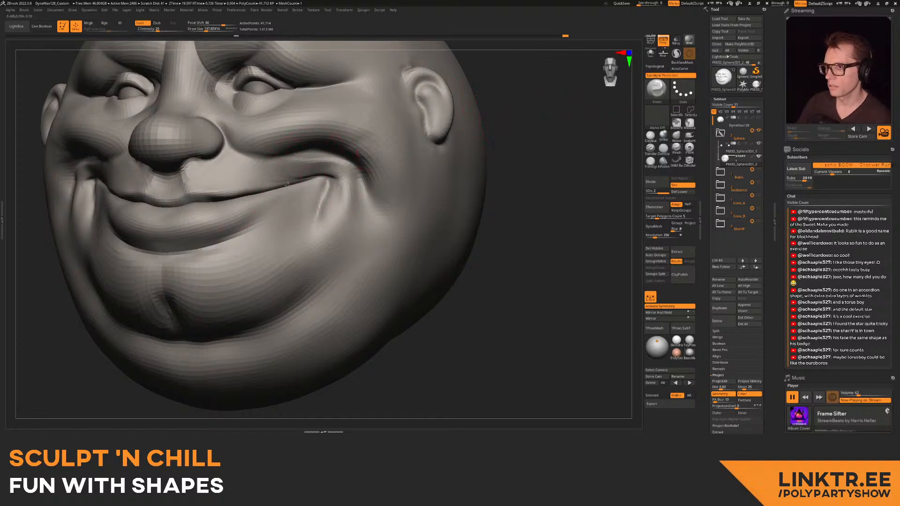
pyautogui.keyDown('alt'); pyautogui.moveTo(305, 182); pyautogui.dragTo(274, 162, button='right'); pyautogui.keyUp('alt')
pyautogui.moveTo(274, 162)
pyautogui.mouseDown(button='right')
pyautogui.moveTo(307, 191)
pyautogui.moveTo(290, 175)
pyautogui.moveTo(304, 190)
pyautogui.moveTo(234, 177)
pyautogui.moveTo(223, 191)
pyautogui.mouseUp(button='right')
pyautogui.press('s')
pyautogui.moveTo(223, 191); pyautogui.dragTo(216, 191)
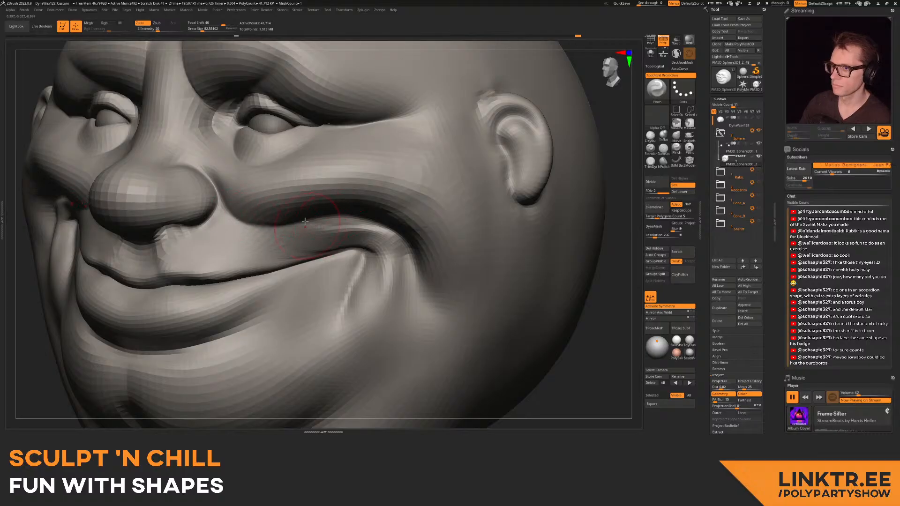
pyautogui.moveTo(310, 228); pyautogui.dragTo(222, 185, button='right')
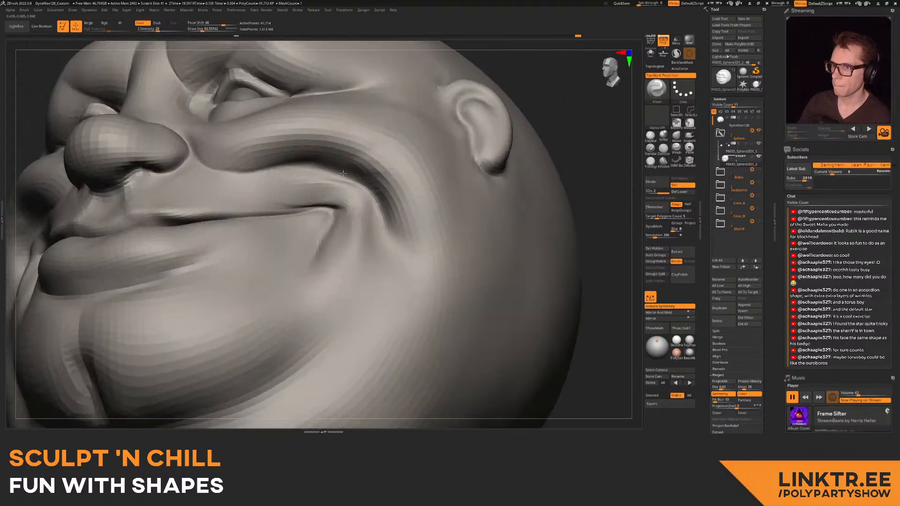
pyautogui.moveTo(367, 189)
pyautogui.mouseDown()
pyautogui.moveTo(286, 165)
pyautogui.moveTo(236, 172)
pyautogui.moveTo(300, 172)
pyautogui.mouseUp()
pyautogui.moveTo(225, 157); pyautogui.dragTo(281, 181, button='right')
pyautogui.keyDown('shift'); pyautogui.moveTo(196, 124); pyautogui.dragTo(228, 123); pyautogui.keyUp('shift')
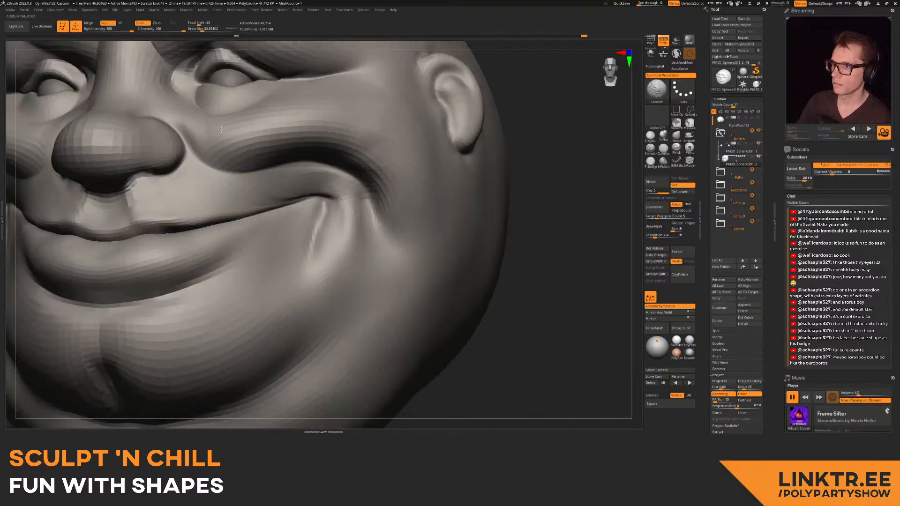
# - Pinch the outer end of the smile fold and the mouth corner crease, softening the surface around them
pyautogui.moveTo(355, 135); pyautogui.dragTo(330, 162, button='right')
pyautogui.moveTo(341, 177); pyautogui.dragTo(334, 149)
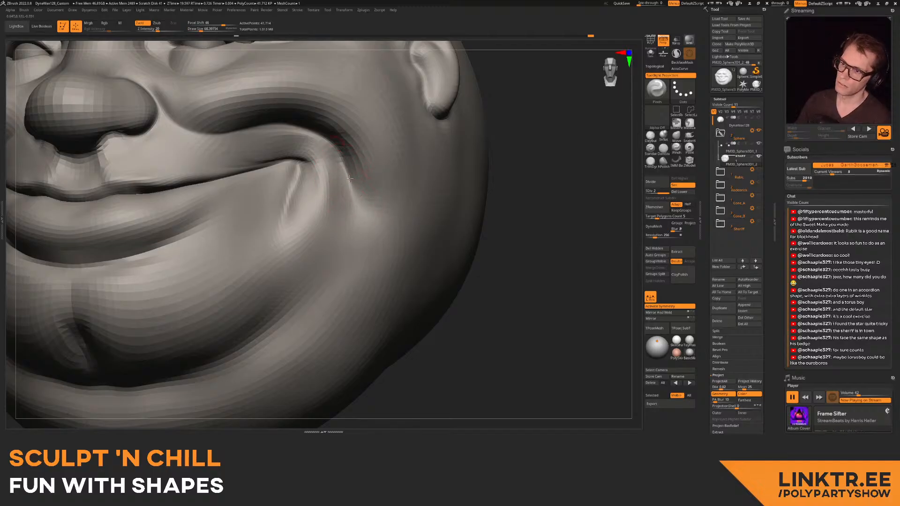
pyautogui.keyDown('shift'); pyautogui.moveTo(290, 132); pyautogui.dragTo(280, 128); pyautogui.keyUp('shift')
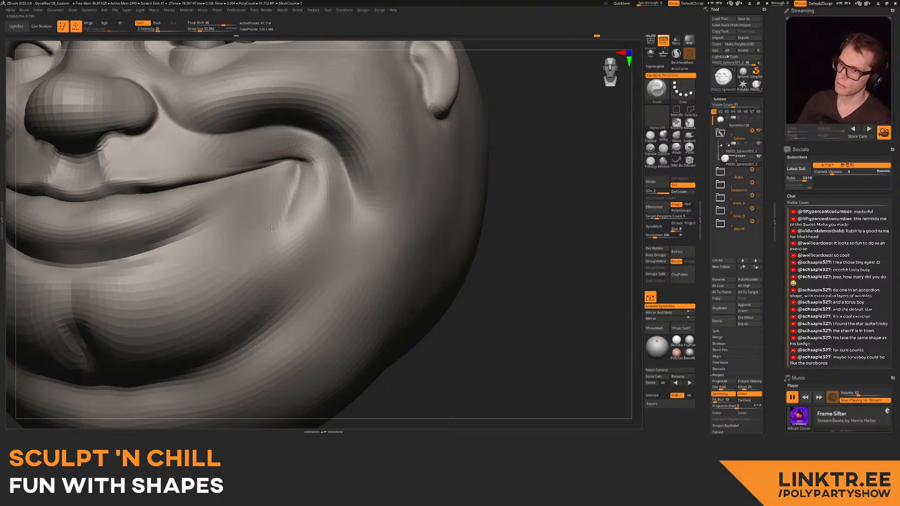
pyautogui.moveTo(298, 186); pyautogui.dragTo(287, 211)
pyautogui.keyDown('shift'); pyautogui.moveTo(242, 249); pyautogui.dragTo(282, 217); pyautogui.keyUp('shift')
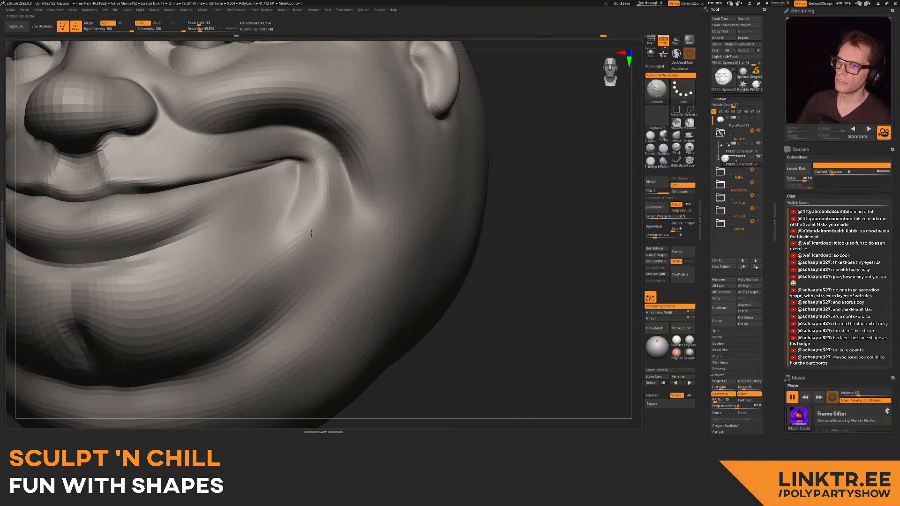
# - Pinch the edges of the philtrum and upper lip, and smooth the area beneath the nose
pyautogui.press('f')
pyautogui.moveTo(176, 138)
pyautogui.keyDown('alt'); pyautogui.mouseDown(button='right')
pyautogui.moveTo(270, 120)
pyautogui.moveTo(272, 176)
pyautogui.moveTo(256, 179)
pyautogui.mouseUp(button='right'); pyautogui.keyUp('alt')
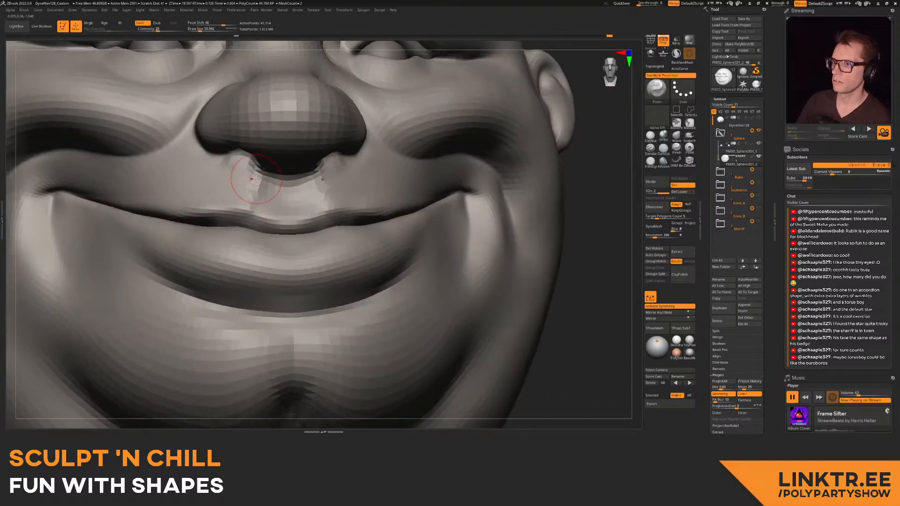
pyautogui.moveTo(254, 205); pyautogui.dragTo(254, 208)
pyautogui.keyDown('ctrl'); pyautogui.moveTo(294, 209); pyautogui.dragTo(275, 154, button='right'); pyautogui.keyUp('ctrl')
pyautogui.moveTo(211, 190)
pyautogui.mouseDown(button='right')
pyautogui.moveTo(258, 203)
pyautogui.moveTo(247, 225)
pyautogui.mouseUp(button='right')
pyautogui.keyDown('shift'); pyautogui.moveTo(263, 179); pyautogui.dragTo(243, 175); pyautogui.keyUp('shift')
pyautogui.moveTo(218, 207)
pyautogui.keyDown('ctrl'); pyautogui.mouseDown(button='right')
pyautogui.moveTo(220, 168)
pyautogui.moveTo(245, 231)
pyautogui.moveTo(260, 210)
pyautogui.moveTo(250, 195)
pyautogui.mouseUp(button='right'); pyautogui.keyUp('ctrl')
pyautogui.moveTo(251, 195)
pyautogui.keyDown('ctrl'); pyautogui.mouseDown(button='right')
pyautogui.moveTo(256, 206)
pyautogui.moveTo(247, 191)
pyautogui.moveTo(211, 211)
pyautogui.mouseUp(button='right'); pyautogui.keyUp('ctrl')
# - Define the lower lip's edge with a resized Pinch brush
pyautogui.press('s')
pyautogui.moveTo(199, 211)
pyautogui.mouseDown()
pyautogui.moveTo(189, 212)
pyautogui.moveTo(205, 212)
pyautogui.mouseUp()
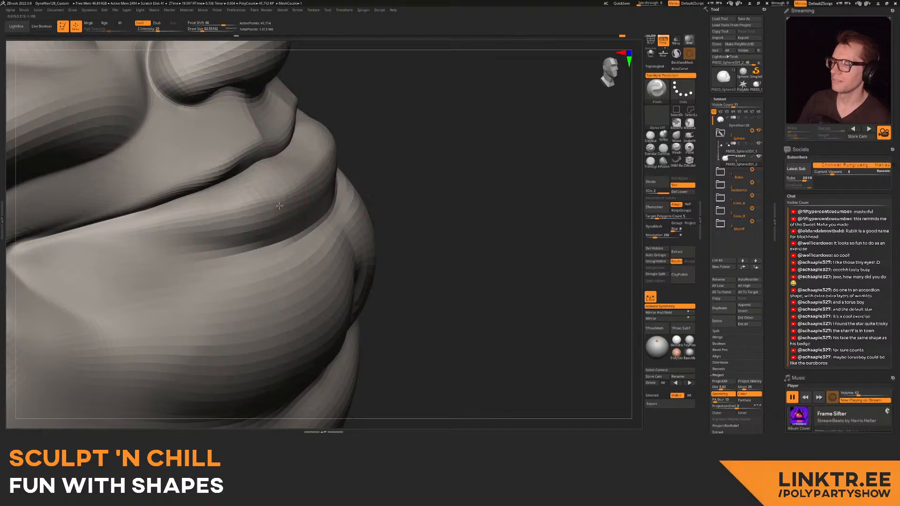
pyautogui.moveTo(253, 209); pyautogui.dragTo(238, 209)
pyautogui.moveTo(196, 211); pyautogui.dragTo(174, 230, button='right')
pyautogui.moveTo(300, 199); pyautogui.dragTo(279, 200, button='right')
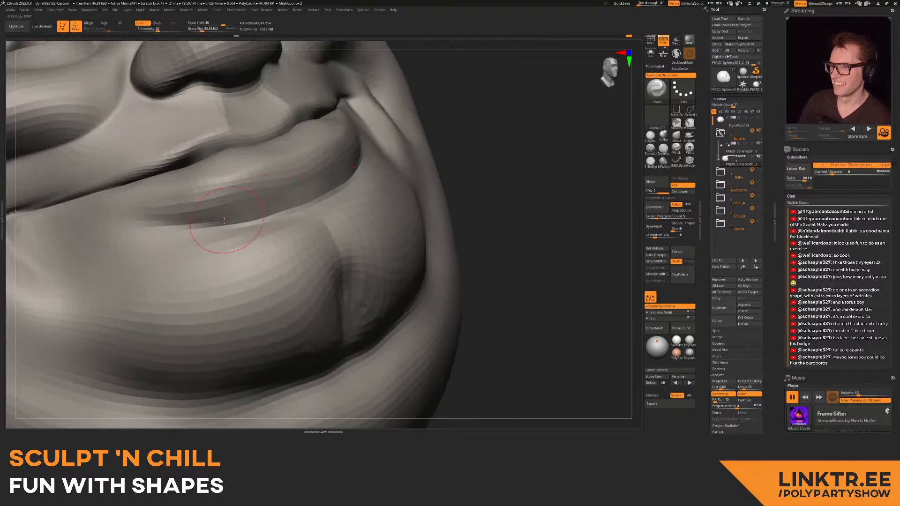
# - Tighten the crease around the chin with a larger Pinch brush and smooth the neighbouring jaw
pyautogui.moveTo(215, 234)
pyautogui.mouseDown(button='right')
pyautogui.moveTo(199, 210)
pyautogui.moveTo(211, 202)
pyautogui.moveTo(255, 206)
pyautogui.mouseUp(button='right')
pyautogui.press('s')
pyautogui.moveTo(255, 209); pyautogui.dragTo(300, 248)
pyautogui.moveTo(333, 214); pyautogui.dragTo(279, 239, button='right')
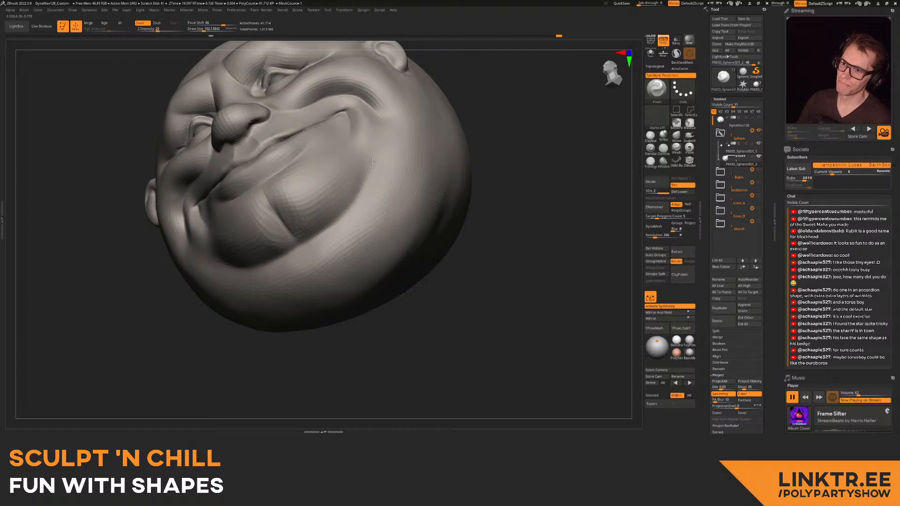
pyautogui.keyDown('ctrl'); pyautogui.moveTo(399, 166); pyautogui.dragTo(316, 218, button='right'); pyautogui.keyUp('ctrl')
pyautogui.keyDown('shift'); pyautogui.moveTo(341, 181); pyautogui.dragTo(349, 177); pyautogui.keyUp('shift')
pyautogui.moveTo(349, 177)
pyautogui.keyDown('ctrl'); pyautogui.mouseDown(button='right')
pyautogui.moveTo(276, 174)
pyautogui.moveTo(321, 193)
pyautogui.moveTo(262, 211)
pyautogui.moveTo(201, 179)
pyautogui.moveTo(181, 213)
pyautogui.mouseUp(button='right'); pyautogui.keyUp('ctrl')
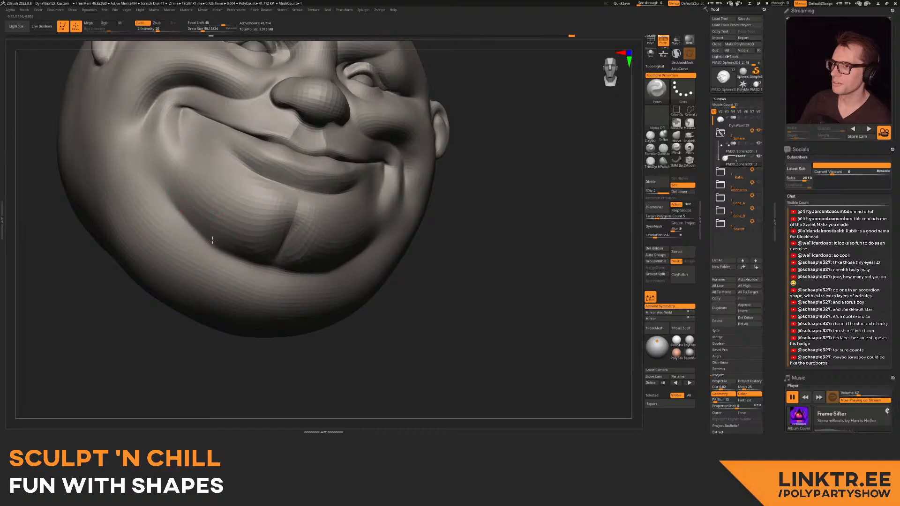
pyautogui.moveTo(269, 261)
pyautogui.mouseDown(button='right')
pyautogui.moveTo(262, 219)
pyautogui.moveTo(246, 234)
pyautogui.moveTo(258, 242)
pyautogui.mouseUp(button='right')
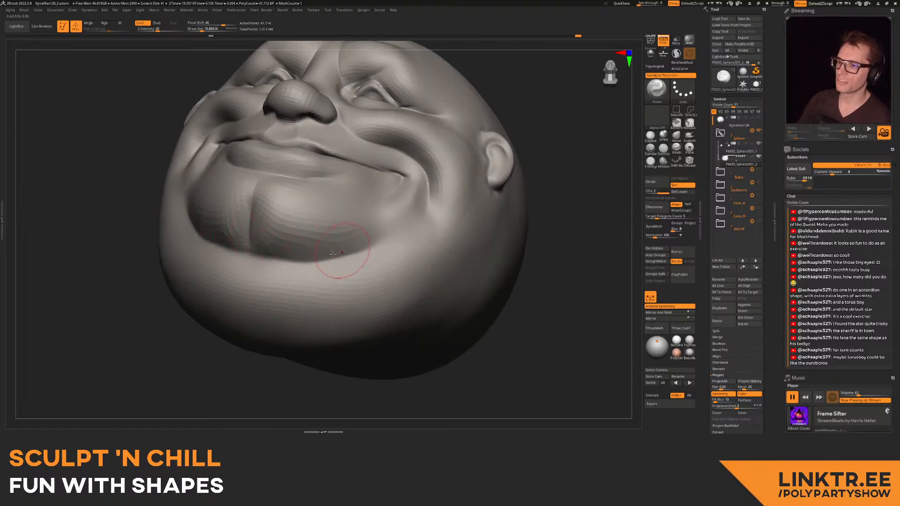
# - Adjust the shape of the ear with the topological Move brush, enlarging the brush for broader changes
pyautogui.moveTo(338, 267)
pyautogui.keyDown('ctrl'); pyautogui.mouseDown(button='right')
pyautogui.moveTo(328, 211)
pyautogui.moveTo(300, 235)
pyautogui.moveTo(365, 206)
pyautogui.moveTo(325, 229)
pyautogui.mouseUp(button='right'); pyautogui.keyUp('ctrl')
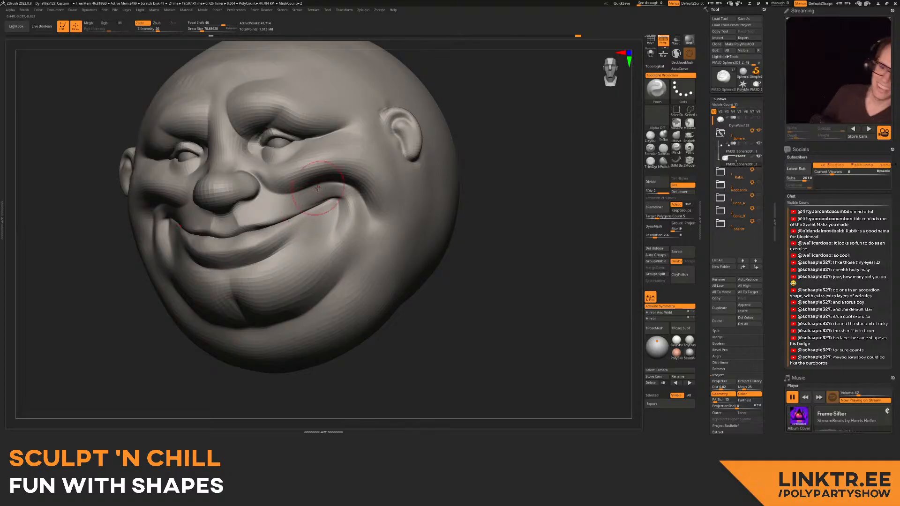
pyautogui.moveTo(280, 162)
pyautogui.mouseDown(button='right')
pyautogui.moveTo(357, 171)
pyautogui.moveTo(298, 183)
pyautogui.moveTo(305, 225)
pyautogui.mouseUp(button='right')
pyautogui.moveTo(305, 183); pyautogui.dragTo(328, 182, button='right')
pyautogui.click(676, 136)
pyautogui.moveTo(543, 151); pyautogui.dragTo(319, 197, button='right')
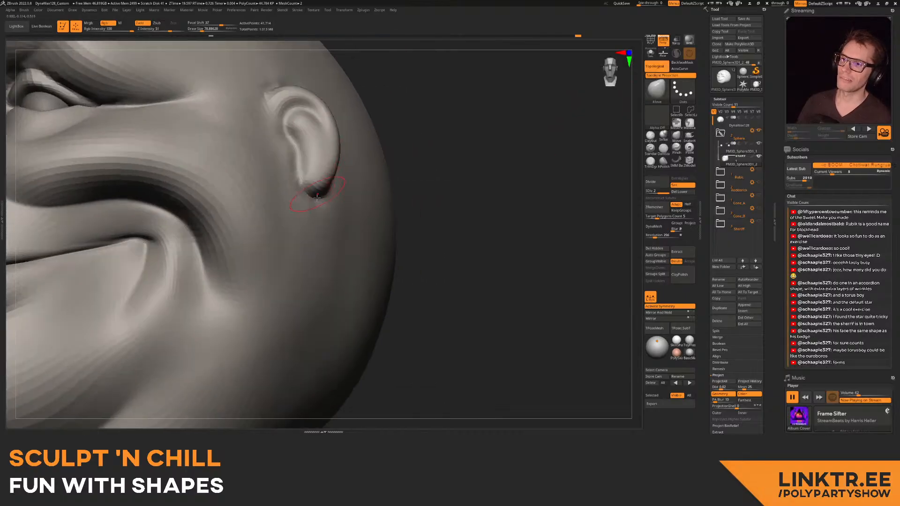
pyautogui.keyDown('ctrl'); pyautogui.moveTo(335, 150); pyautogui.dragTo(324, 127, button='right'); pyautogui.keyUp('ctrl')
pyautogui.moveTo(323, 126); pyautogui.dragTo(263, 157, button='right')
pyautogui.press('s')
pyautogui.moveTo(264, 158); pyautogui.dragTo(267, 159)
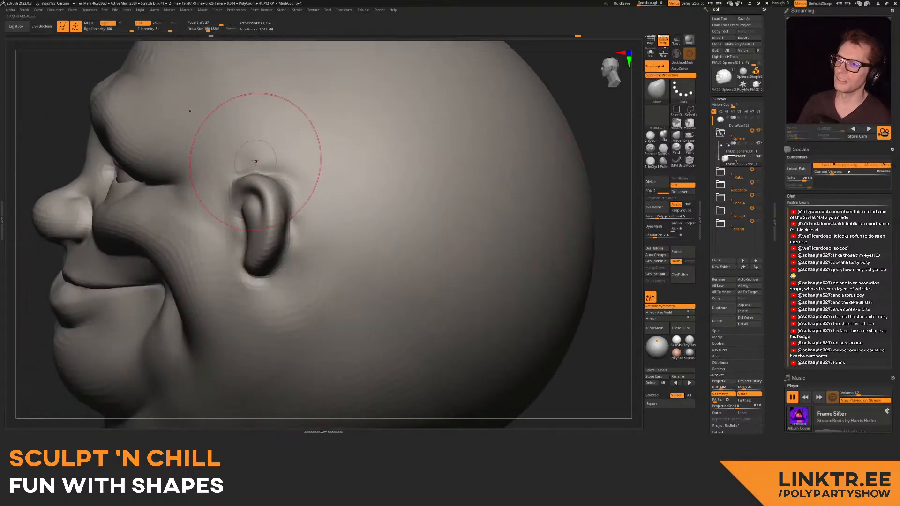
# - Build up the head surface above and behind the ear with ClayBuildup and smooth the transition
pyautogui.click(650, 136)
pyautogui.moveTo(392, 140)
pyautogui.mouseDown(button='right')
pyautogui.moveTo(281, 141)
pyautogui.moveTo(249, 185)
pyautogui.mouseUp(button='right')
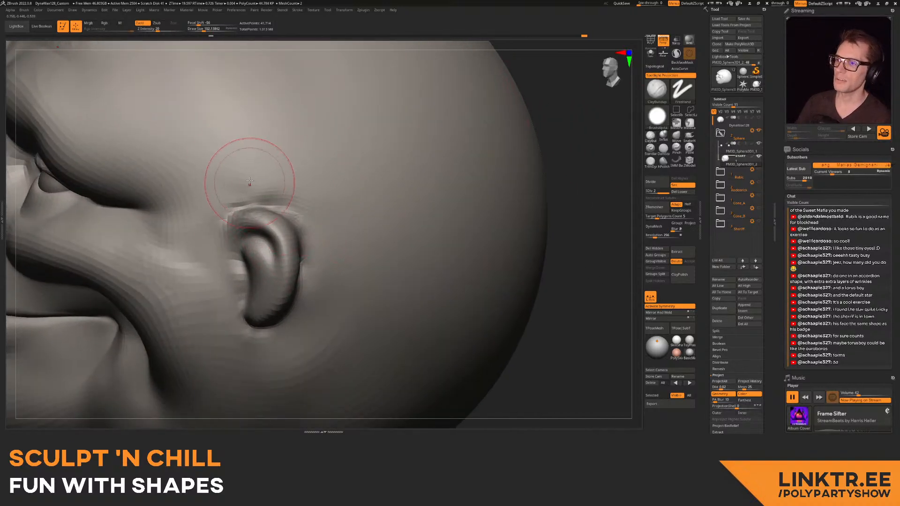
pyautogui.moveTo(275, 210); pyautogui.dragTo(305, 212)
pyautogui.keyDown('alt'); pyautogui.moveTo(327, 225); pyautogui.dragTo(300, 197, button='right'); pyautogui.keyUp('alt')
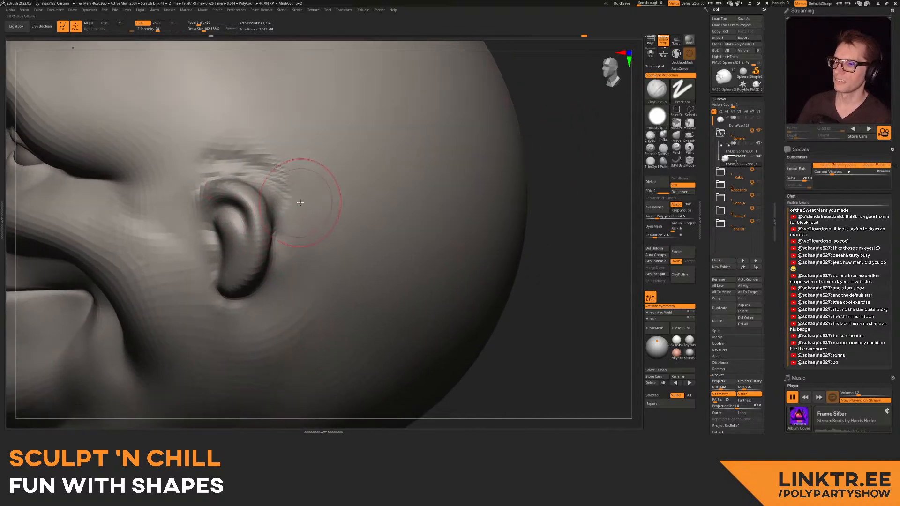
pyautogui.keyDown('shift'); pyautogui.moveTo(300, 197); pyautogui.dragTo(309, 219); pyautogui.keyUp('shift')
pyautogui.keyDown('shift'); pyautogui.moveTo(276, 145); pyautogui.dragTo(287, 180); pyautogui.keyUp('shift')
pyautogui.moveTo(302, 230)
pyautogui.keyDown('ctrl'); pyautogui.mouseDown(button='right')
pyautogui.moveTo(297, 185)
pyautogui.moveTo(271, 180)
pyautogui.moveTo(293, 188)
pyautogui.moveTo(284, 206)
pyautogui.mouseUp(button='right'); pyautogui.keyUp('ctrl')
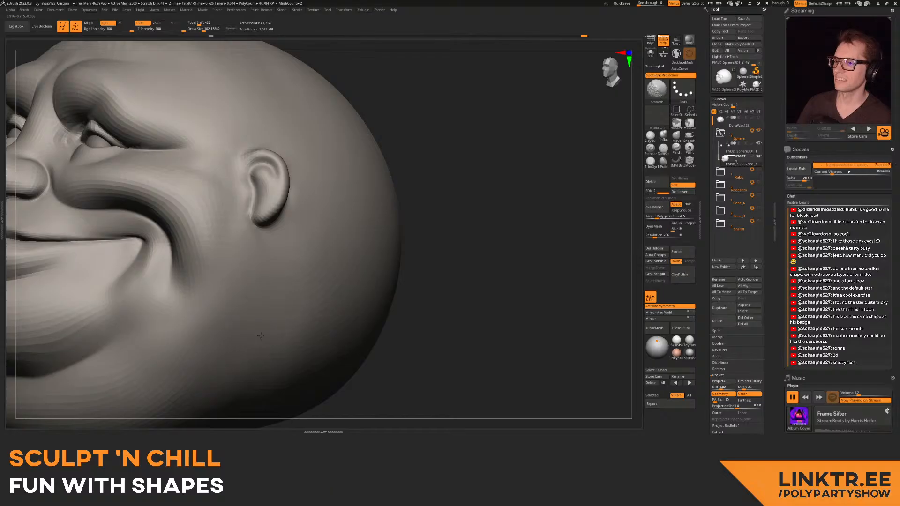
# - Smooth the jaw and the cheek surface on the side of the face
pyautogui.keyDown('shift'); pyautogui.moveTo(258, 335); pyautogui.dragTo(284, 315); pyautogui.keyUp('shift')
pyautogui.moveTo(301, 217)
pyautogui.keyDown('ctrl'); pyautogui.mouseDown(button='right')
pyautogui.moveTo(291, 178)
pyautogui.moveTo(349, 199)
pyautogui.moveTo(300, 212)
pyautogui.moveTo(307, 190)
pyautogui.moveTo(331, 239)
pyautogui.moveTo(323, 276)
pyautogui.mouseUp(button='right'); pyautogui.keyUp('ctrl')
pyautogui.moveTo(240, 214)
pyautogui.mouseDown(button='right')
pyautogui.moveTo(226, 200)
pyautogui.moveTo(216, 226)
pyautogui.mouseUp(button='right')
pyautogui.keyDown('shift'); pyautogui.moveTo(185, 226); pyautogui.dragTo(234, 232); pyautogui.keyUp('shift')
pyautogui.keyDown('shift'); pyautogui.moveTo(268, 205); pyautogui.dragTo(197, 225); pyautogui.keyUp('shift')
# - Carve the nostril openings with ClayBuildup, tighten their rims with the Pinch brush and smooth the nose wing
pyautogui.moveTo(178, 229)
pyautogui.mouseDown(button='right')
pyautogui.moveTo(237, 201)
pyautogui.moveTo(211, 187)
pyautogui.moveTo(259, 211)
pyautogui.moveTo(255, 268)
pyautogui.mouseUp(button='right')
pyautogui.keyDown('alt'); pyautogui.moveTo(255, 268); pyautogui.dragTo(262, 219, button='right'); pyautogui.keyUp('alt')
pyautogui.moveTo(281, 178)
pyautogui.mouseDown(button='right')
pyautogui.moveTo(289, 173)
pyautogui.moveTo(290, 206)
pyautogui.moveTo(320, 181)
pyautogui.moveTo(287, 203)
pyautogui.moveTo(286, 184)
pyautogui.moveTo(407, 133)
pyautogui.mouseUp(button='right')
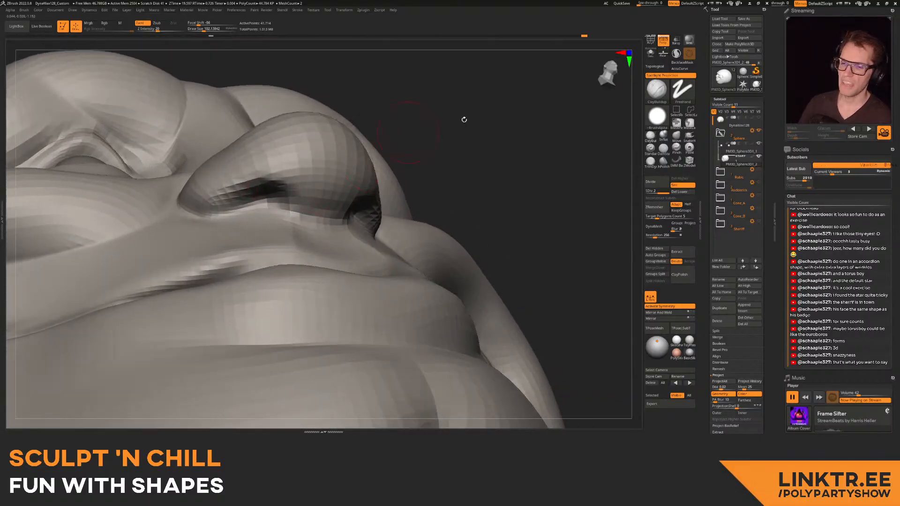
pyautogui.click(675, 149)
pyautogui.moveTo(314, 196); pyautogui.dragTo(308, 211, button='right')
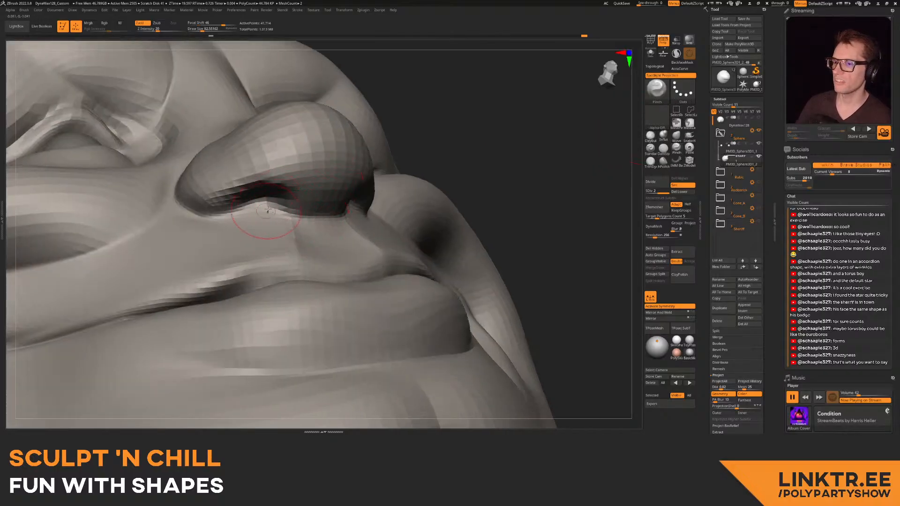
pyautogui.moveTo(263, 212); pyautogui.dragTo(230, 195, button='right')
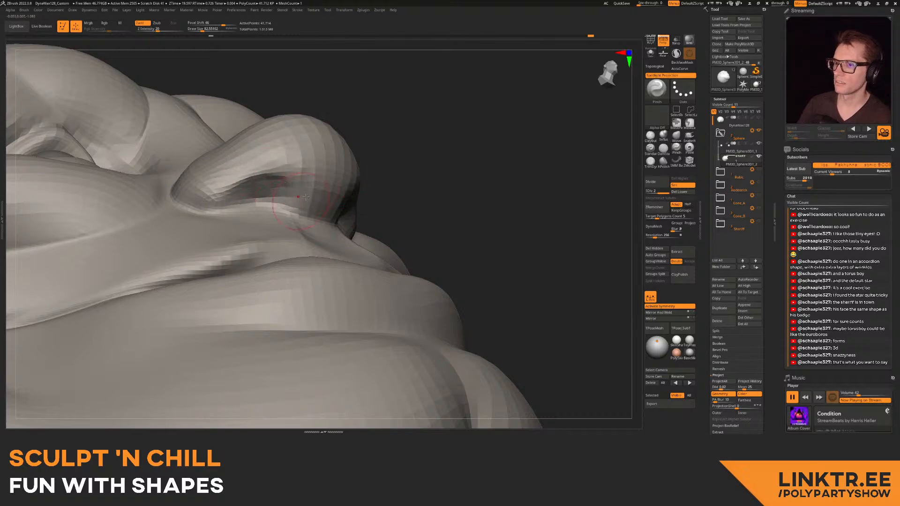
pyautogui.moveTo(291, 205)
pyautogui.mouseDown(button='right')
pyautogui.moveTo(255, 111)
pyautogui.moveTo(221, 184)
pyautogui.moveTo(234, 168)
pyautogui.mouseUp(button='right')
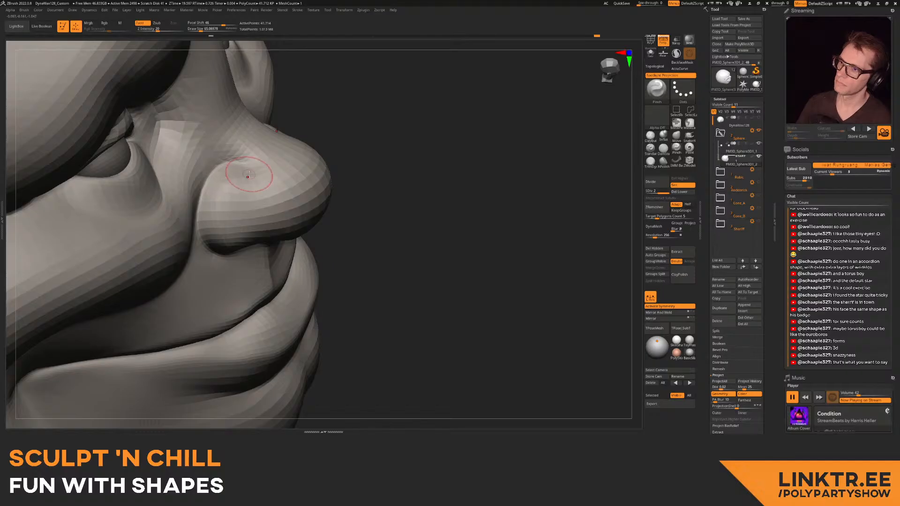
pyautogui.keyDown('shift'); pyautogui.moveTo(222, 237); pyautogui.dragTo(227, 235); pyautogui.keyUp('shift')
# - Sharpen the ear's outer rim and the edge behind it with the Pinch brush at varying sizes
pyautogui.moveTo(226, 235)
pyautogui.mouseDown(button='right')
pyautogui.moveTo(259, 250)
pyautogui.moveTo(236, 191)
pyautogui.moveTo(254, 187)
pyautogui.moveTo(254, 165)
pyautogui.moveTo(262, 207)
pyautogui.moveTo(272, 202)
pyautogui.mouseUp(button='right')
pyautogui.moveTo(272, 203)
pyautogui.keyDown('ctrl'); pyautogui.mouseDown(button='right')
pyautogui.moveTo(277, 226)
pyautogui.moveTo(252, 223)
pyautogui.moveTo(221, 266)
pyautogui.mouseUp(button='right'); pyautogui.keyUp('ctrl')
pyautogui.press('s')
pyautogui.moveTo(218, 267); pyautogui.dragTo(238, 256)
pyautogui.moveTo(264, 176); pyautogui.dragTo(253, 242, button='right')
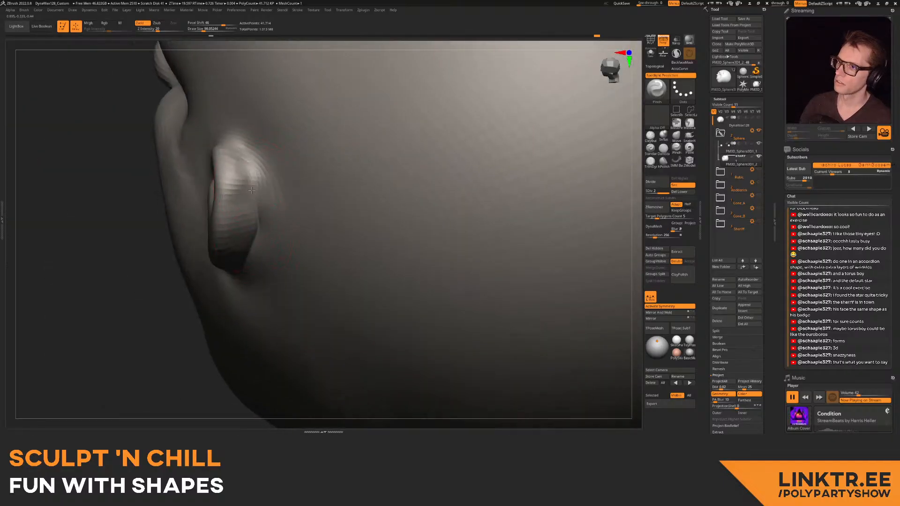
pyautogui.moveTo(231, 145); pyautogui.dragTo(237, 169, button='right')
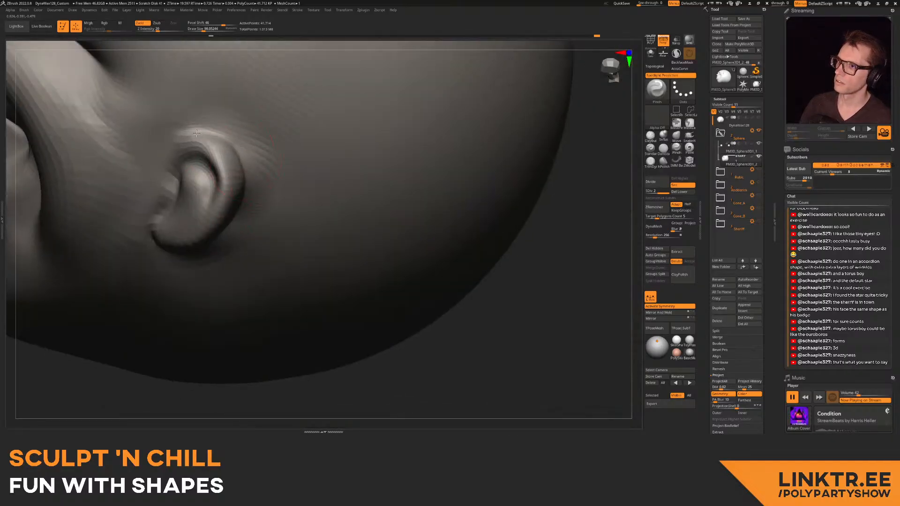
pyautogui.moveTo(177, 162)
pyautogui.mouseDown(button='right')
pyautogui.moveTo(165, 201)
pyautogui.moveTo(172, 206)
pyautogui.mouseUp(button='right')
pyautogui.press('s')
pyautogui.moveTo(148, 220); pyautogui.dragTo(145, 220)
# - Reshape the front edge of the ear with the topological Move brush
pyautogui.moveTo(160, 197); pyautogui.dragTo(374, 133, button='right')
pyautogui.click(676, 136)
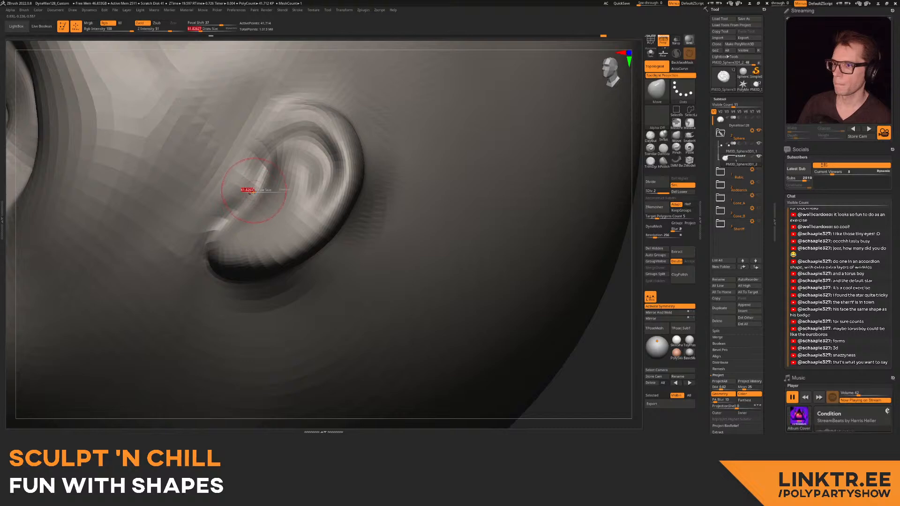
pyautogui.moveTo(254, 190); pyautogui.dragTo(248, 187, button='right')
pyautogui.moveTo(238, 191); pyautogui.dragTo(228, 182)
pyautogui.moveTo(230, 184); pyautogui.dragTo(238, 192, button='right')
pyautogui.moveTo(229, 187); pyautogui.dragTo(246, 188)
pyautogui.moveTo(243, 195)
pyautogui.mouseDown(button='right')
pyautogui.moveTo(230, 183)
pyautogui.moveTo(250, 178)
pyautogui.moveTo(241, 154)
pyautogui.moveTo(223, 232)
pyautogui.mouseUp(button='right')
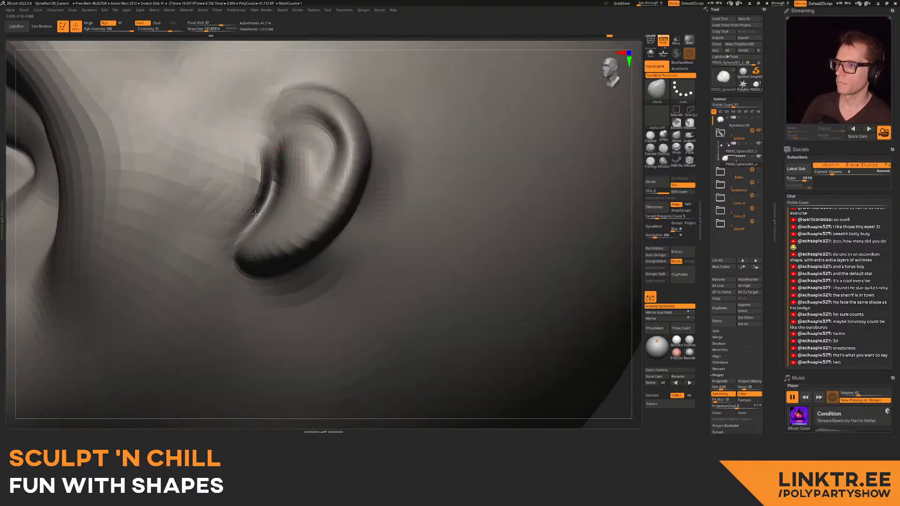
# - Cut the crease inside the upper fold of the ear with the DamStandard brush
pyautogui.moveTo(267, 205); pyautogui.dragTo(278, 186, button='right')
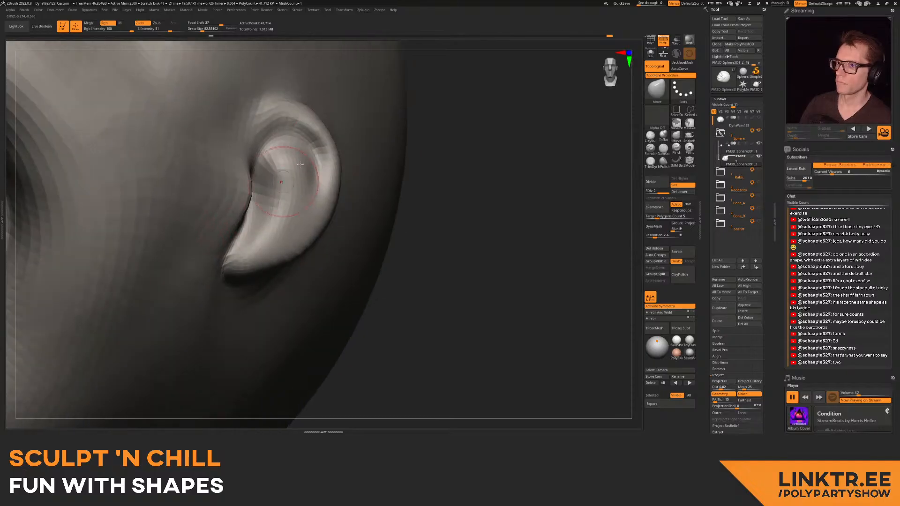
pyautogui.click(663, 148)
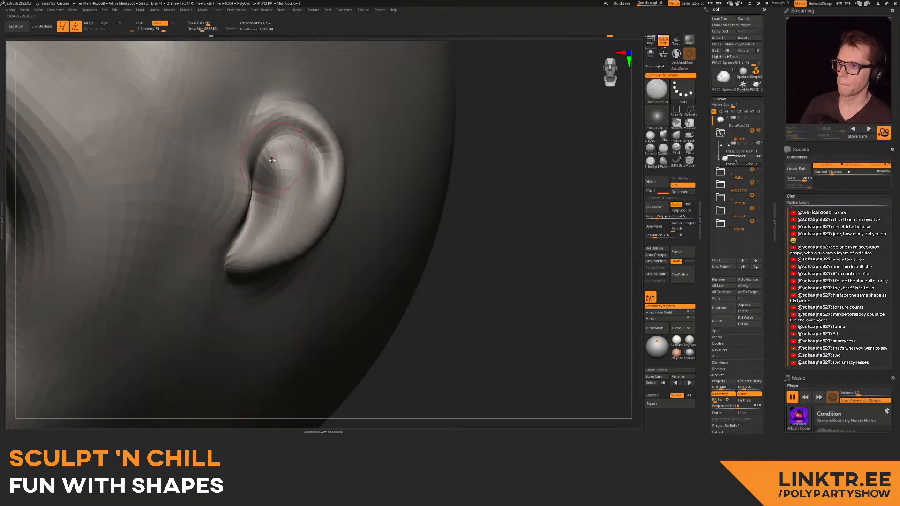
pyautogui.moveTo(279, 139); pyautogui.dragTo(305, 158)
pyautogui.moveTo(318, 166)
pyautogui.keyDown('ctrl'); pyautogui.mouseDown(button='right')
pyautogui.moveTo(315, 178)
pyautogui.moveTo(301, 169)
pyautogui.moveTo(300, 184)
pyautogui.moveTo(403, 139)
pyautogui.mouseUp(button='right'); pyautogui.keyUp('ctrl')
# - Build up the inner ear form with the ClayBuildup brush, adjusting the brush size between strokes
pyautogui.click(649, 143)
pyautogui.keyDown('ctrl'); pyautogui.moveTo(300, 157); pyautogui.dragTo(299, 138, button='right'); pyautogui.keyUp('ctrl')
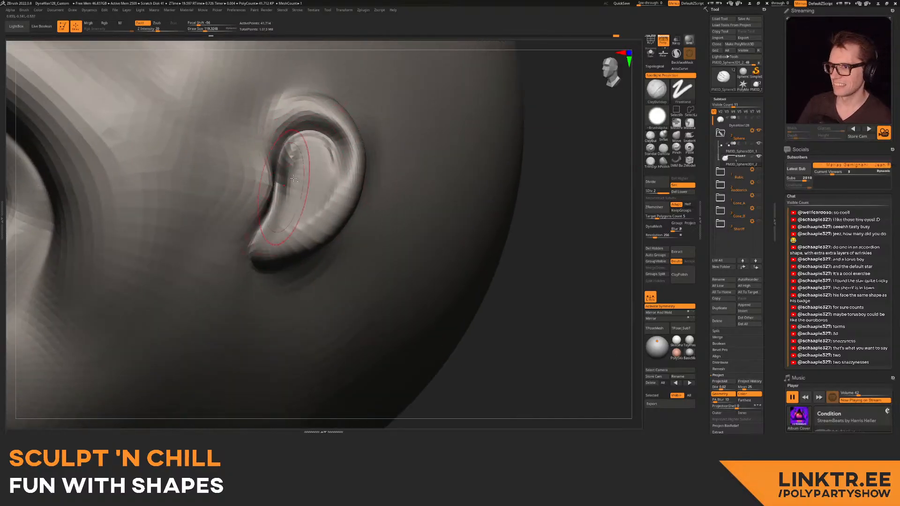
pyautogui.moveTo(274, 198)
pyautogui.keyDown('ctrl'); pyautogui.mouseDown(button='right')
pyautogui.moveTo(262, 239)
pyautogui.moveTo(315, 174)
pyautogui.moveTo(286, 180)
pyautogui.moveTo(359, 170)
pyautogui.moveTo(335, 177)
pyautogui.mouseUp(button='right'); pyautogui.keyUp('ctrl')
pyautogui.press('s')
pyautogui.moveTo(344, 191)
pyautogui.mouseDown()
pyautogui.moveTo(323, 220)
pyautogui.moveTo(320, 208)
pyautogui.mouseUp()
pyautogui.moveTo(320, 188)
pyautogui.keyDown('ctrl'); pyautogui.mouseDown(button='right')
pyautogui.moveTo(291, 161)
pyautogui.moveTo(317, 195)
pyautogui.moveTo(312, 201)
pyautogui.moveTo(312, 188)
pyautogui.mouseUp(button='right'); pyautogui.keyUp('ctrl')
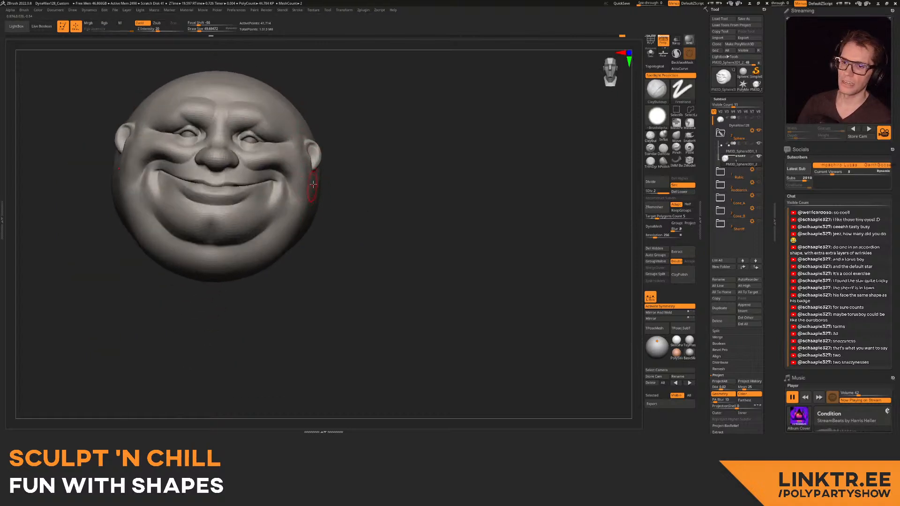
# - Frame the whole sphere head small in three-quarter view and leave a snapshot of it on the canvas
pyautogui.moveTo(341, 142); pyautogui.dragTo(284, 164, button='right')
pyautogui.moveTo(284, 163)
pyautogui.keyDown('ctrl'); pyautogui.mouseDown(button='right')
pyautogui.moveTo(269, 137)
pyautogui.moveTo(246, 134)
pyautogui.moveTo(220, 100)
pyautogui.mouseUp(button='right'); pyautogui.keyUp('ctrl')
pyautogui.moveTo(219, 100)
pyautogui.mouseDown(button='right')
pyautogui.moveTo(225, 110)
pyautogui.moveTo(410, 161)
pyautogui.moveTo(408, 145)
pyautogui.mouseUp(button='right')
pyautogui.hotkey('shift', 's')
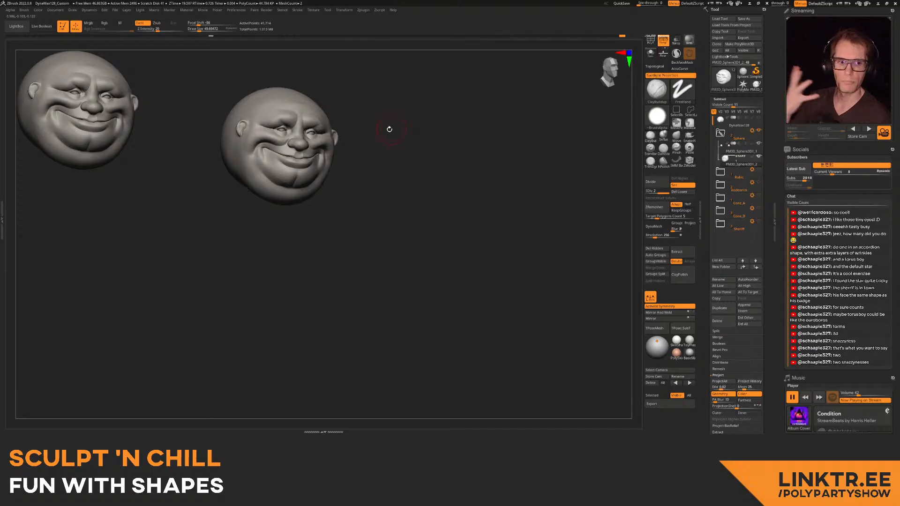
# - Close the sphere's subtool folder and make the cube head from its own folder the active subtool
pyautogui.click(720, 133)
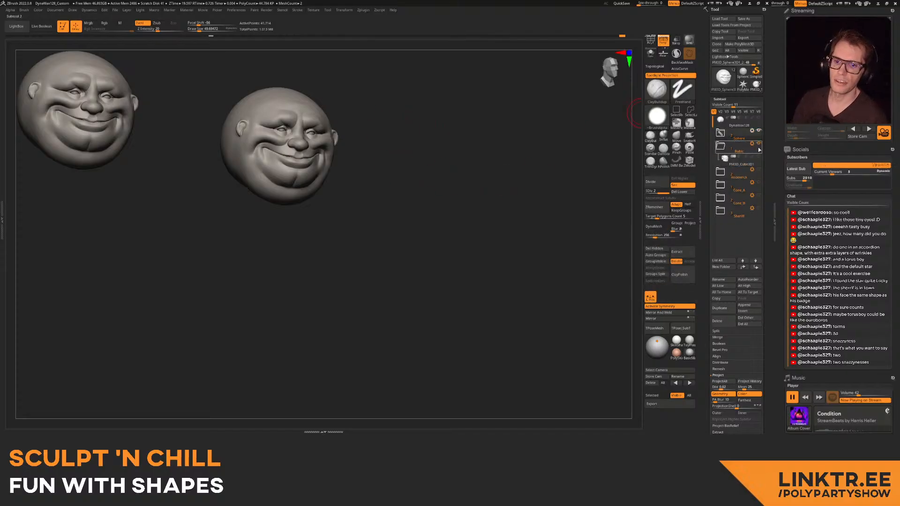
pyautogui.click(722, 163)
pyautogui.keyDown('ctrl'); pyautogui.moveTo(300, 147); pyautogui.dragTo(412, 196, button='right'); pyautogui.keyUp('ctrl')
pyautogui.moveTo(412, 197); pyautogui.dragTo(369, 146, button='right')
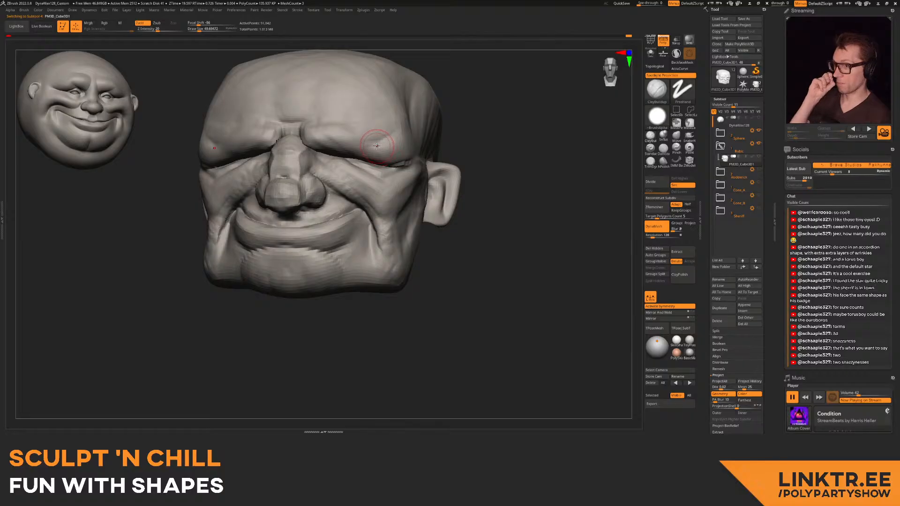
# - Examine the cube head's face, ears and jaw from the front, three-quarter and side views
pyautogui.moveTo(373, 143); pyautogui.dragTo(393, 147, button='right')
pyautogui.keyDown('ctrl'); pyautogui.moveTo(337, 153); pyautogui.dragTo(346, 176, button='right'); pyautogui.keyUp('ctrl')
pyautogui.moveTo(346, 176); pyautogui.dragTo(359, 177, button='right')
pyautogui.moveTo(244, 178)
pyautogui.keyDown('alt'); pyautogui.mouseDown(button='right')
pyautogui.moveTo(374, 183)
pyautogui.moveTo(293, 178)
pyautogui.moveTo(310, 183)
pyautogui.moveTo(278, 188)
pyautogui.mouseUp(button='right'); pyautogui.keyUp('alt')
pyautogui.moveTo(276, 200)
pyautogui.keyDown('shift'); pyautogui.mouseDown()
pyautogui.moveTo(256, 190)
pyautogui.moveTo(199, 209)
pyautogui.mouseUp(); pyautogui.keyUp('shift')
pyautogui.keyDown('ctrl'); pyautogui.moveTo(263, 195); pyautogui.dragTo(270, 171, button='right'); pyautogui.keyUp('ctrl')
pyautogui.moveTo(270, 171)
pyautogui.mouseDown(button='right')
pyautogui.moveTo(290, 170)
pyautogui.moveTo(230, 174)
pyautogui.mouseUp(button='right')
pyautogui.keyDown('alt'); pyautogui.moveTo(230, 174); pyautogui.dragTo(277, 187, button='right'); pyautogui.keyUp('alt')
pyautogui.keyDown('ctrl'); pyautogui.moveTo(277, 188); pyautogui.dragTo(316, 155, button='right'); pyautogui.keyUp('ctrl')
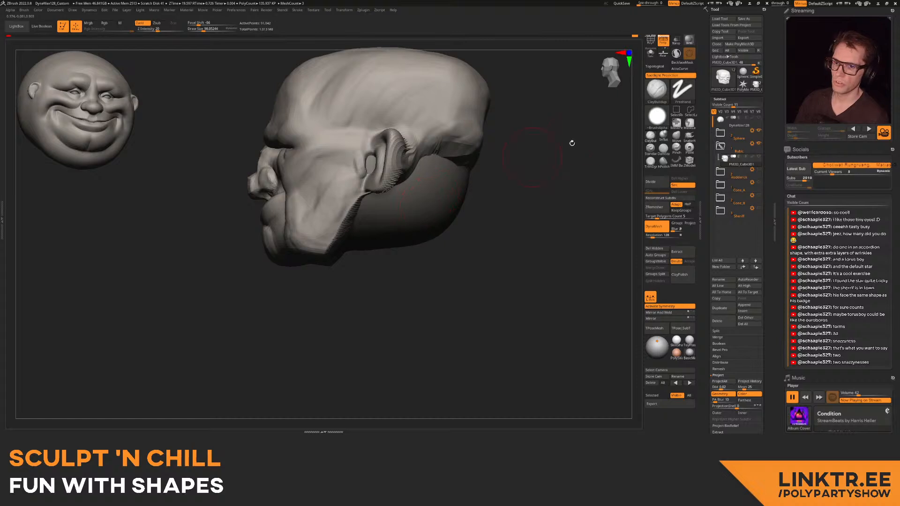
# - Hide the sphere head's folder so that only the cube head is shown
pyautogui.click(758, 131)
pyautogui.moveTo(244, 172); pyautogui.dragTo(248, 192, button='right')
pyautogui.moveTo(248, 192); pyautogui.dragTo(314, 189, button='right')
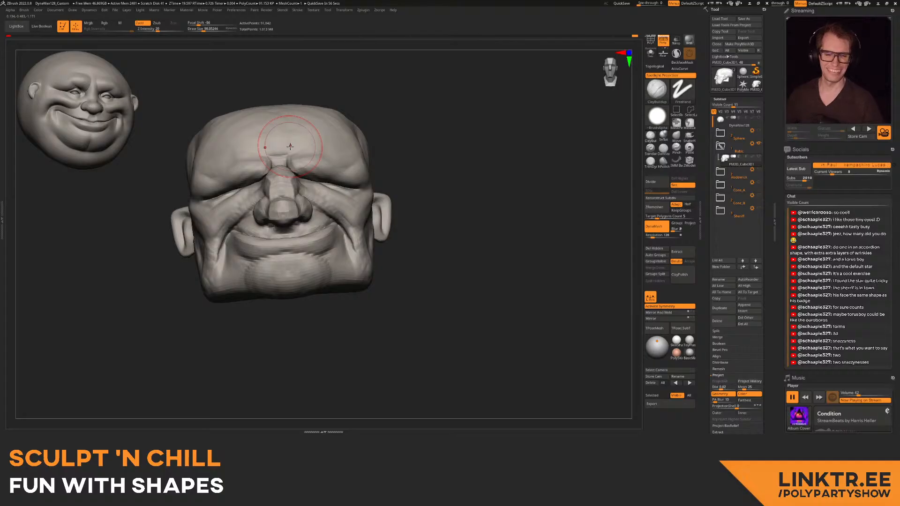
# - Check the cube head's polygon wireframe and return to the plain shaded display
pyautogui.moveTo(293, 150)
pyautogui.mouseDown(button='right')
pyautogui.moveTo(308, 167)
pyautogui.moveTo(298, 160)
pyautogui.moveTo(301, 141)
pyautogui.mouseUp(button='right')
pyautogui.hotkey('shift', 'f')
pyautogui.hotkey('shift', 'f')
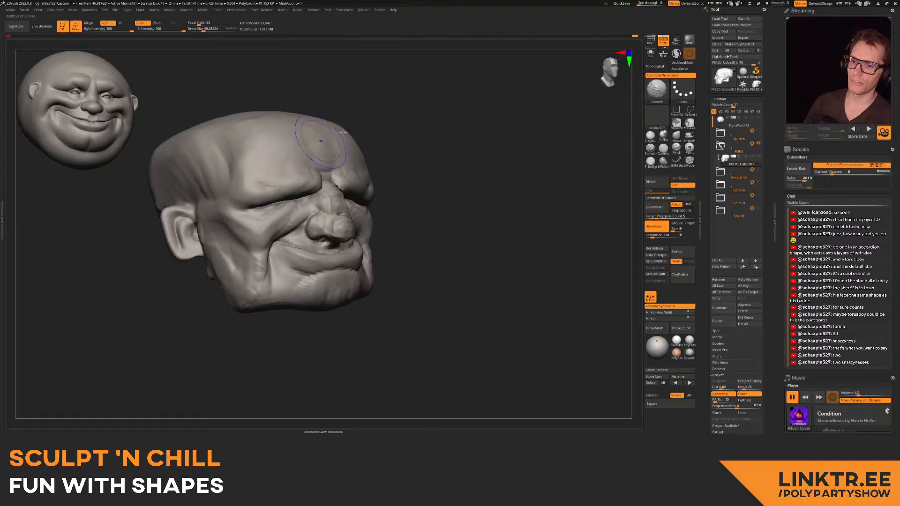
# - Turn off DynaMesh, remesh the cube-shaped head with ZRemesher, and subdivide it once
pyautogui.click(658, 229)
pyautogui.click(658, 209)
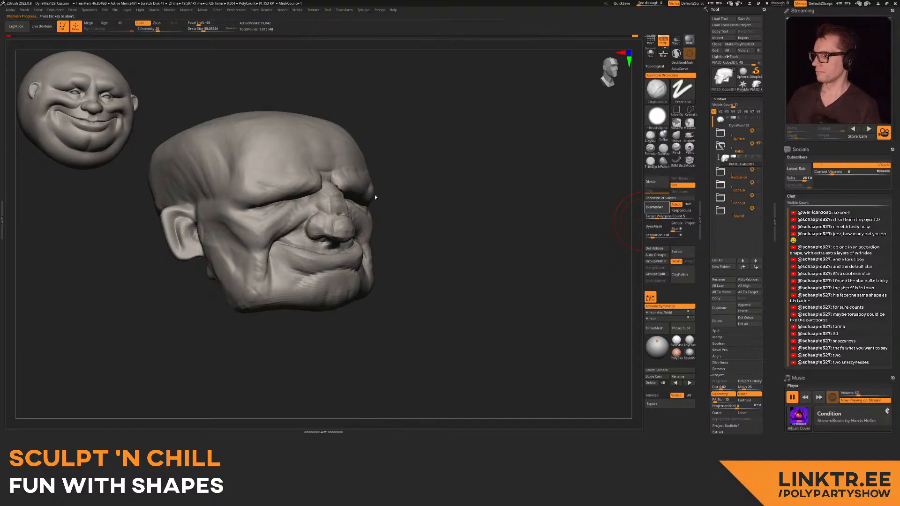
pyautogui.hotkey('ctrl', 'd')
pyautogui.moveTo(375, 160); pyautogui.dragTo(328, 198)
pyautogui.press('f')
pyautogui.keyDown('alt'); pyautogui.moveTo(329, 199); pyautogui.dragTo(450, 180, button='right'); pyautogui.keyUp('alt')
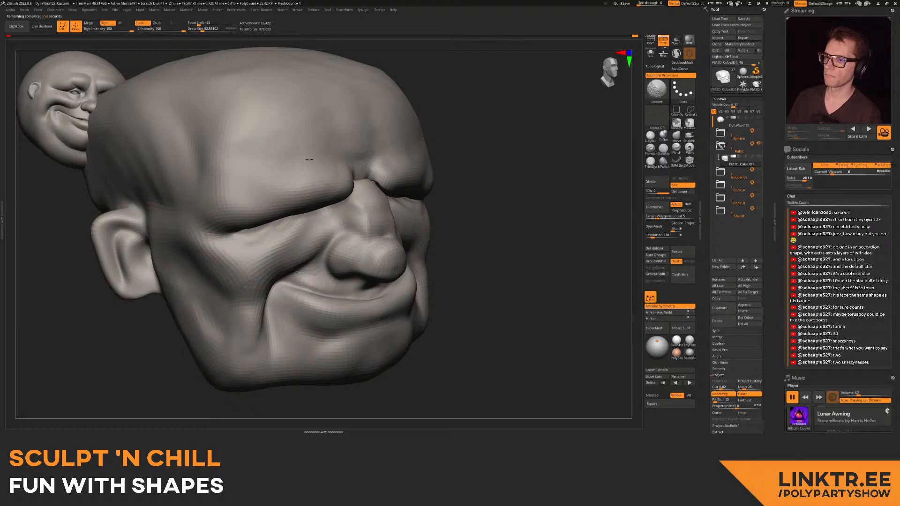
pyautogui.moveTo(240, 151)
pyautogui.mouseDown(button='right')
pyautogui.moveTo(237, 164)
pyautogui.moveTo(267, 127)
pyautogui.moveTo(241, 176)
pyautogui.moveTo(248, 194)
pyautogui.moveTo(281, 162)
pyautogui.mouseUp(button='right')
pyautogui.press('f')
# - Carve a diagonal crease with the DamStandard brush from the nose bridge over the inner brow onto the forehead
pyautogui.click(669, 153)
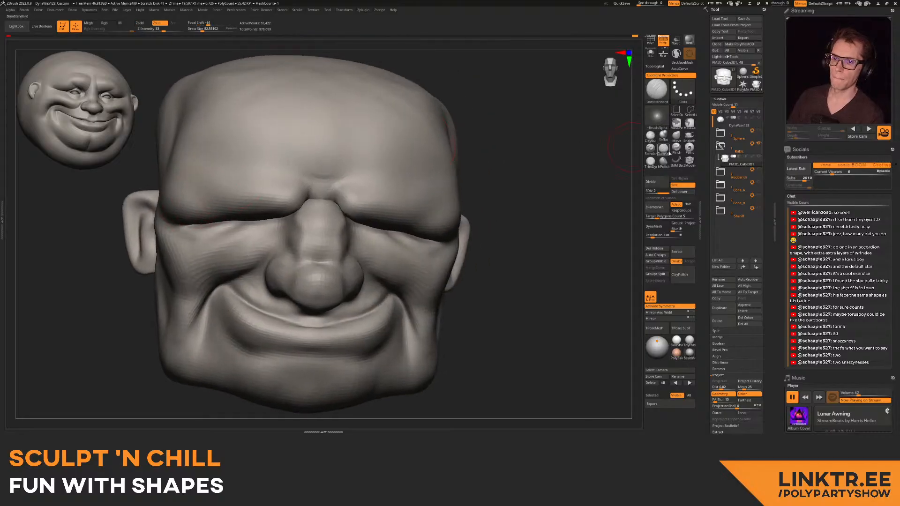
pyautogui.keyDown('alt'); pyautogui.moveTo(408, 194); pyautogui.dragTo(323, 161, button='right'); pyautogui.keyUp('alt')
pyautogui.press('[')
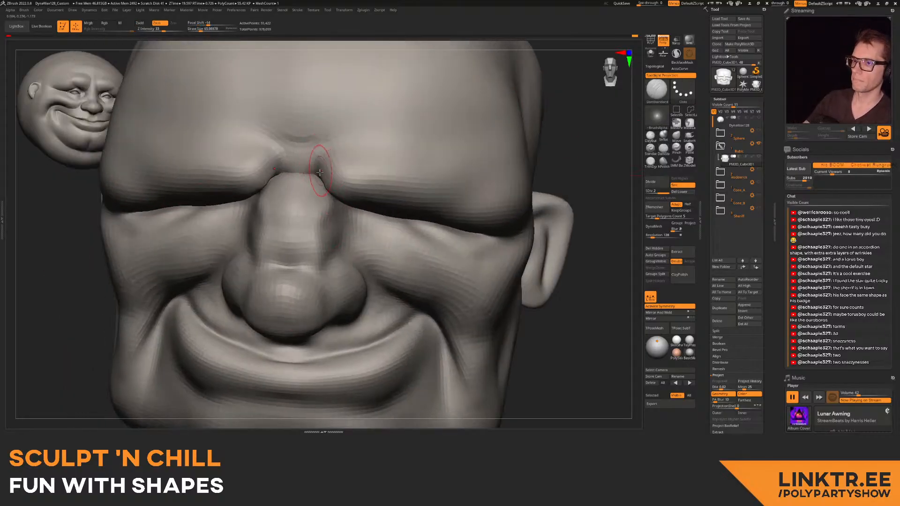
pyautogui.moveTo(317, 158)
pyautogui.mouseDown()
pyautogui.moveTo(325, 142)
pyautogui.moveTo(399, 119)
pyautogui.mouseUp()
pyautogui.moveTo(323, 141)
pyautogui.mouseDown()
pyautogui.moveTo(438, 112)
pyautogui.moveTo(394, 124)
pyautogui.mouseUp()
pyautogui.keyDown('ctrl'); pyautogui.moveTo(334, 190); pyautogui.dragTo(328, 141, button='right'); pyautogui.keyUp('ctrl')
# - Carve a crease upward from the brow's outer end along the temple, and smooth it lightly
pyautogui.moveTo(262, 159); pyautogui.dragTo(323, 211, button='right')
pyautogui.moveTo(261, 217); pyautogui.dragTo(267, 223, button='right')
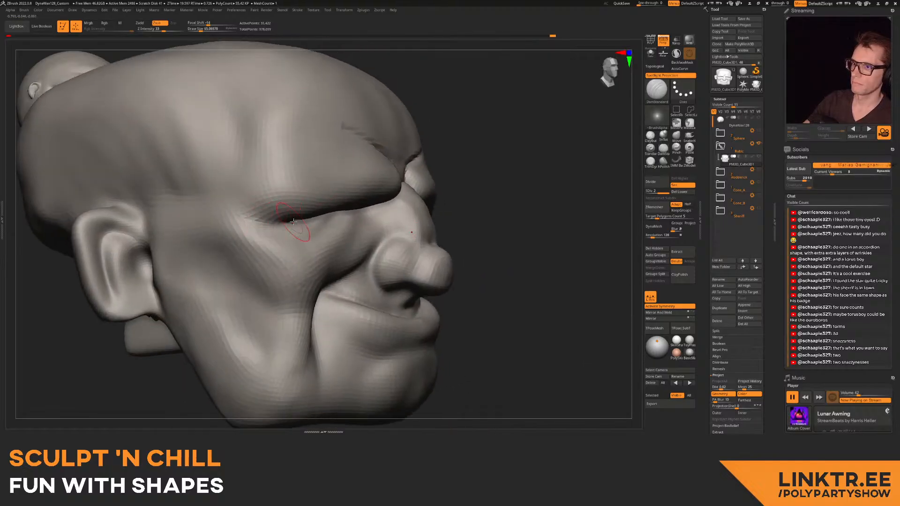
pyautogui.moveTo(261, 218)
pyautogui.mouseDown()
pyautogui.moveTo(238, 161)
pyautogui.moveTo(245, 134)
pyautogui.mouseUp()
pyautogui.keyDown('ctrl'); pyautogui.moveTo(283, 144); pyautogui.dragTo(279, 96, button='right'); pyautogui.keyUp('ctrl')
pyautogui.moveTo(278, 96)
pyautogui.mouseDown(button='right')
pyautogui.moveTo(220, 111)
pyautogui.moveTo(253, 149)
pyautogui.mouseUp(button='right')
pyautogui.press('s')
pyautogui.moveTo(253, 153)
pyautogui.keyDown('shift'); pyautogui.mouseDown()
pyautogui.moveTo(255, 188)
pyautogui.moveTo(264, 160)
pyautogui.mouseUp(); pyautogui.keyUp('shift')
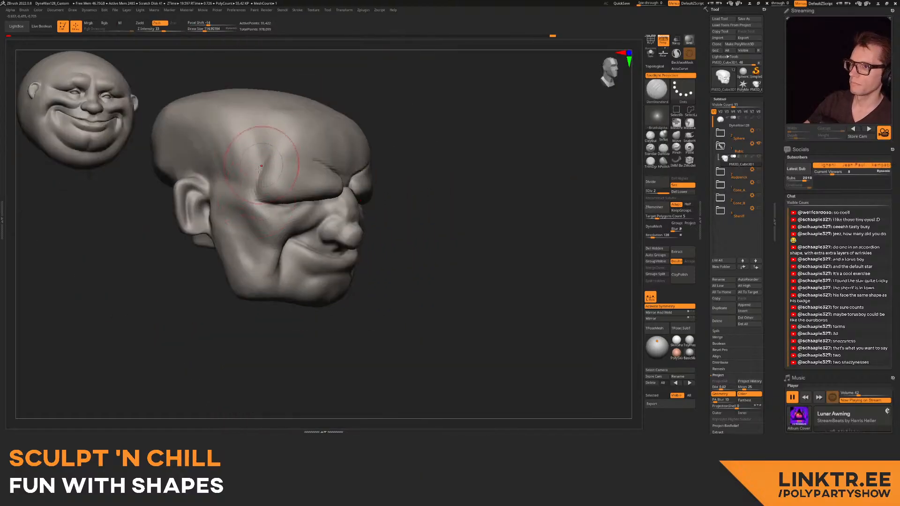
# - Deepen the cheek fold running down beside the mouth
pyautogui.moveTo(304, 162)
pyautogui.keyDown('ctrl'); pyautogui.mouseDown(button='right')
pyautogui.moveTo(303, 185)
pyautogui.moveTo(282, 161)
pyautogui.moveTo(292, 188)
pyautogui.mouseUp(button='right'); pyautogui.keyUp('ctrl')
pyautogui.press('s')
pyautogui.moveTo(262, 256); pyautogui.dragTo(267, 198)
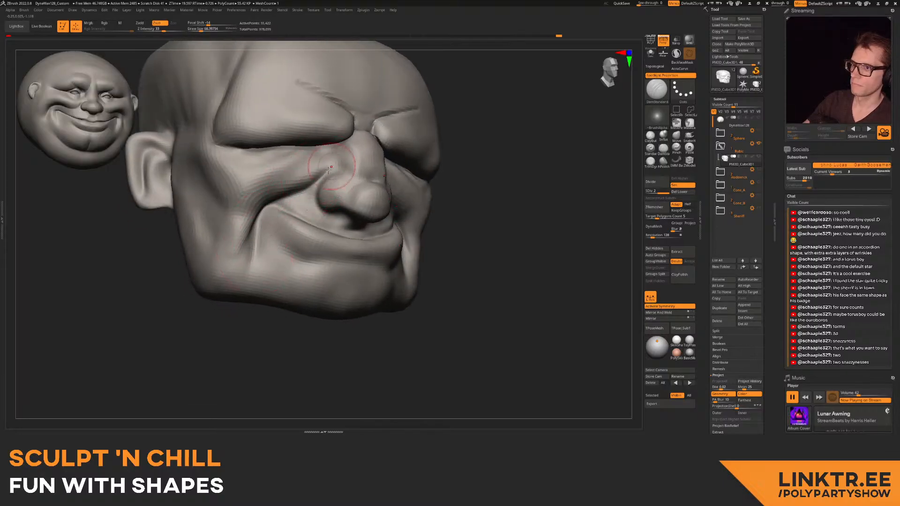
# - Carve the creases around the nostril wing and define the planes of the nose and its bridge
pyautogui.moveTo(332, 173)
pyautogui.keyDown('ctrl'); pyautogui.mouseDown(button='right')
pyautogui.moveTo(323, 194)
pyautogui.moveTo(330, 181)
pyautogui.mouseUp(button='right'); pyautogui.keyUp('ctrl')
pyautogui.press('s')
pyautogui.moveTo(329, 181); pyautogui.dragTo(295, 233)
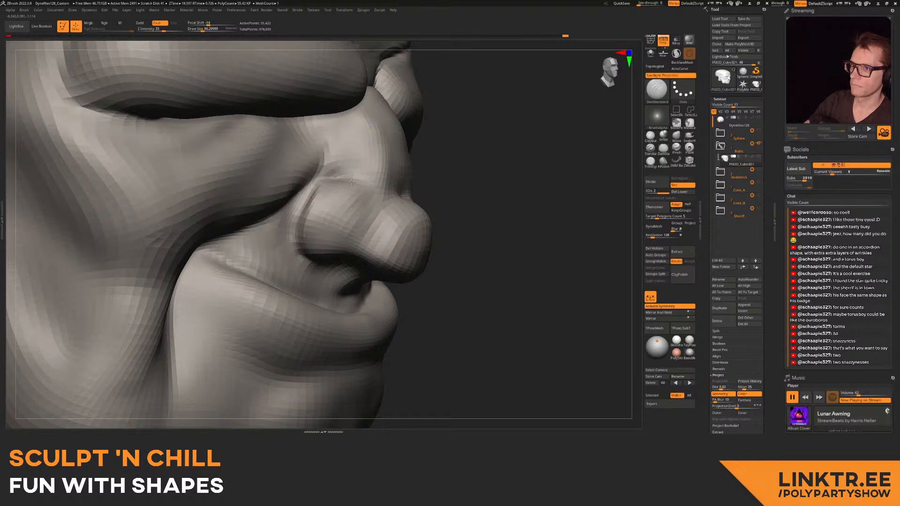
pyautogui.moveTo(365, 175)
pyautogui.mouseDown(button='right')
pyautogui.moveTo(260, 176)
pyautogui.moveTo(297, 199)
pyautogui.moveTo(283, 198)
pyautogui.mouseUp(button='right')
pyautogui.moveTo(344, 174); pyautogui.dragTo(261, 143, button='right')
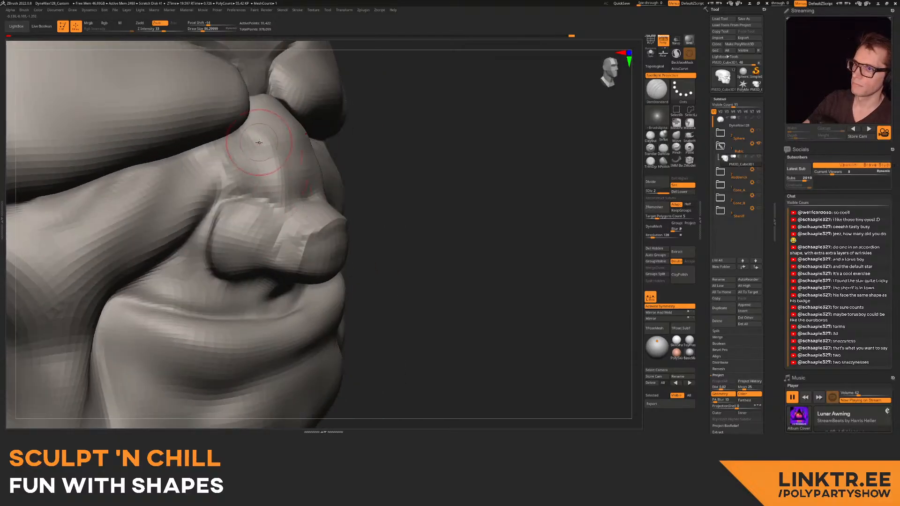
pyautogui.moveTo(262, 146); pyautogui.dragTo(305, 133)
# - Sharpen the brow's lower edge and the vertical crease rising from its outer end
pyautogui.moveTo(307, 133)
pyautogui.keyDown('ctrl'); pyautogui.mouseDown(button='right')
pyautogui.moveTo(318, 164)
pyautogui.moveTo(295, 156)
pyautogui.moveTo(330, 161)
pyautogui.moveTo(328, 188)
pyautogui.moveTo(319, 185)
pyautogui.mouseUp(button='right'); pyautogui.keyUp('ctrl')
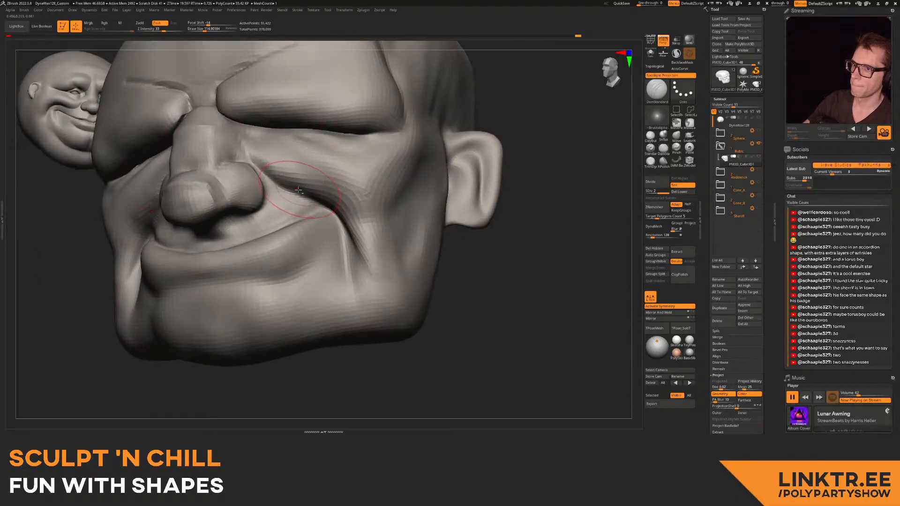
pyautogui.moveTo(322, 208); pyautogui.dragTo(364, 158, button='right')
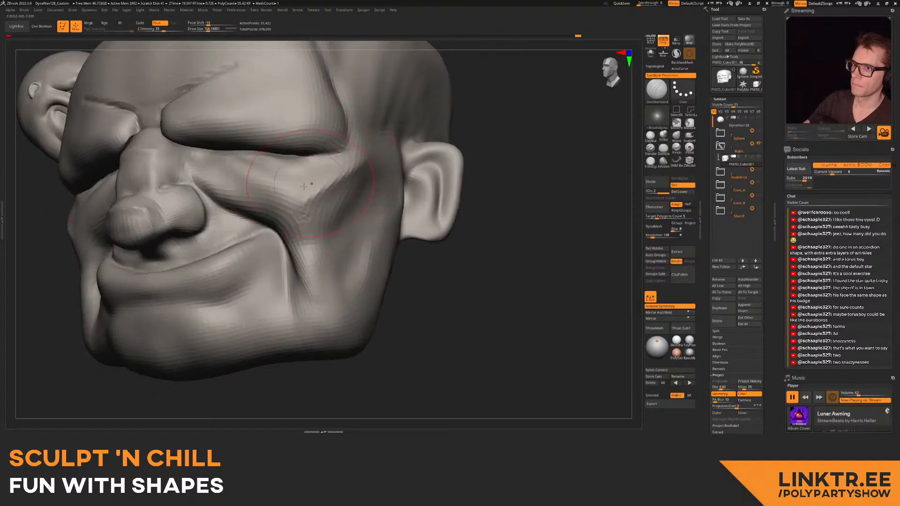
pyautogui.moveTo(235, 155)
pyautogui.mouseDown(button='right')
pyautogui.moveTo(246, 180)
pyautogui.moveTo(221, 154)
pyautogui.moveTo(253, 162)
pyautogui.moveTo(262, 187)
pyautogui.mouseUp(button='right')
pyautogui.press('s')
pyautogui.moveTo(203, 184)
pyautogui.mouseDown()
pyautogui.moveTo(236, 153)
pyautogui.moveTo(285, 142)
pyautogui.mouseUp()
pyautogui.press('s')
pyautogui.moveTo(230, 147)
pyautogui.mouseDown()
pyautogui.moveTo(296, 141)
pyautogui.moveTo(266, 159)
pyautogui.moveTo(300, 139)
pyautogui.moveTo(222, 148)
pyautogui.moveTo(212, 91)
pyautogui.mouseUp()
pyautogui.press('s')
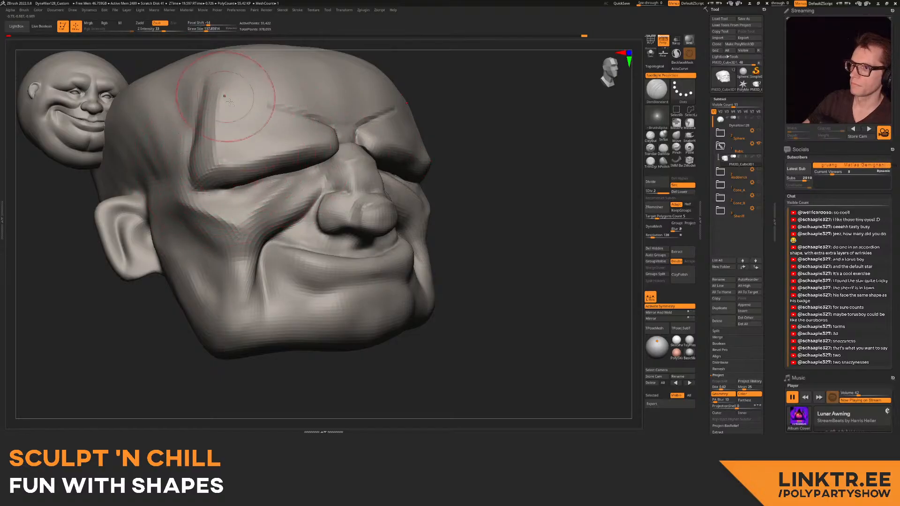
# - Carve the crease beneath the lower lip at the corner of the mouth
pyautogui.keyDown('ctrl'); pyautogui.moveTo(231, 84); pyautogui.dragTo(251, 106, button='right'); pyautogui.keyUp('ctrl')
pyautogui.moveTo(314, 133)
pyautogui.mouseDown(button='right')
pyautogui.moveTo(279, 140)
pyautogui.moveTo(290, 183)
pyautogui.moveTo(285, 126)
pyautogui.mouseUp(button='right')
pyautogui.moveTo(262, 145); pyautogui.dragTo(305, 147, button='right')
pyautogui.moveTo(253, 162)
pyautogui.keyDown('alt'); pyautogui.mouseDown(button='right')
pyautogui.moveTo(273, 163)
pyautogui.moveTo(260, 139)
pyautogui.moveTo(263, 162)
pyautogui.mouseUp(button='right'); pyautogui.keyUp('alt')
pyautogui.moveTo(267, 180); pyautogui.dragTo(290, 217)
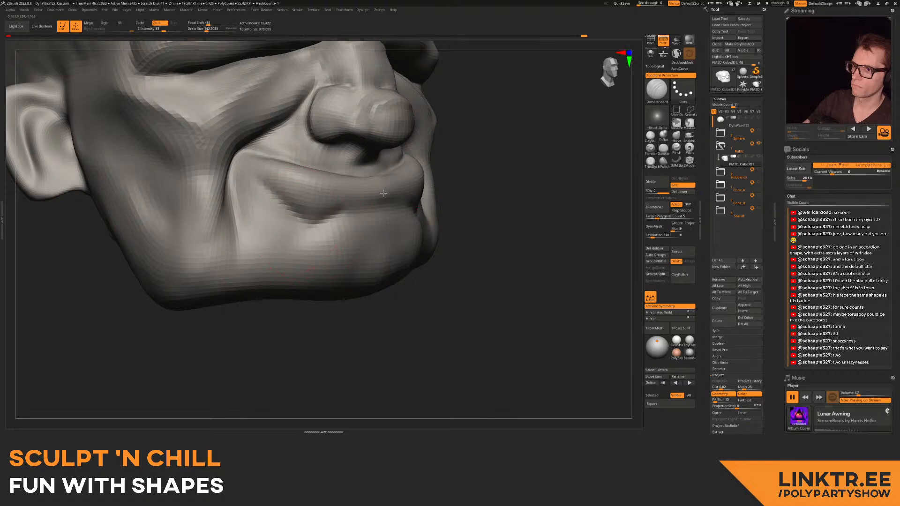
# - Carve creases around the chin to give it a boxy shape separated from the jaw
pyautogui.moveTo(400, 205); pyautogui.dragTo(271, 237, button='right')
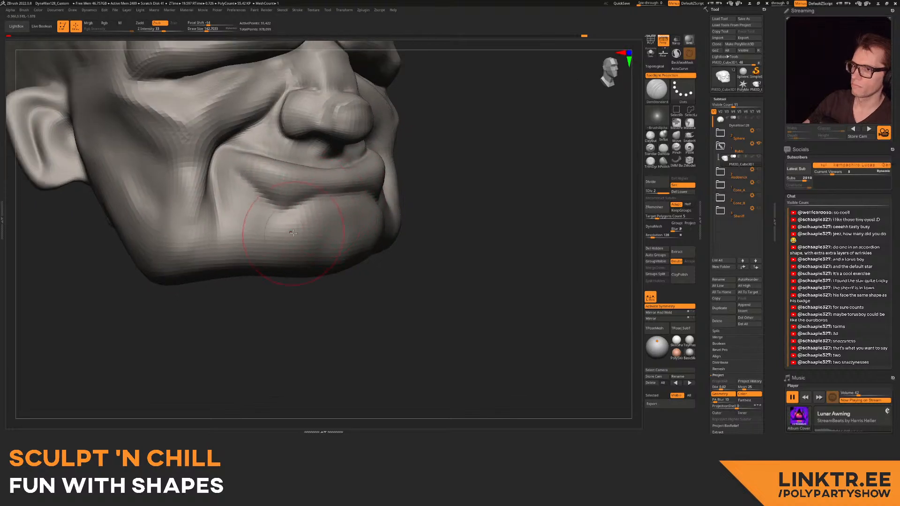
pyautogui.moveTo(317, 207); pyautogui.dragTo(313, 212)
pyautogui.moveTo(359, 209)
pyautogui.keyDown('alt'); pyautogui.mouseDown(button='right')
pyautogui.moveTo(339, 185)
pyautogui.moveTo(265, 197)
pyautogui.moveTo(282, 227)
pyautogui.moveTo(334, 201)
pyautogui.moveTo(320, 217)
pyautogui.mouseUp(button='right'); pyautogui.keyUp('alt')
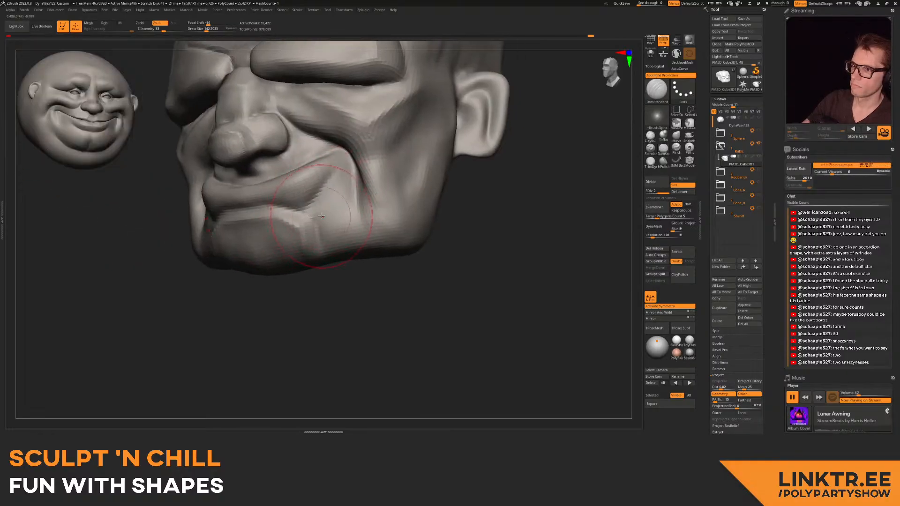
pyautogui.press(']')
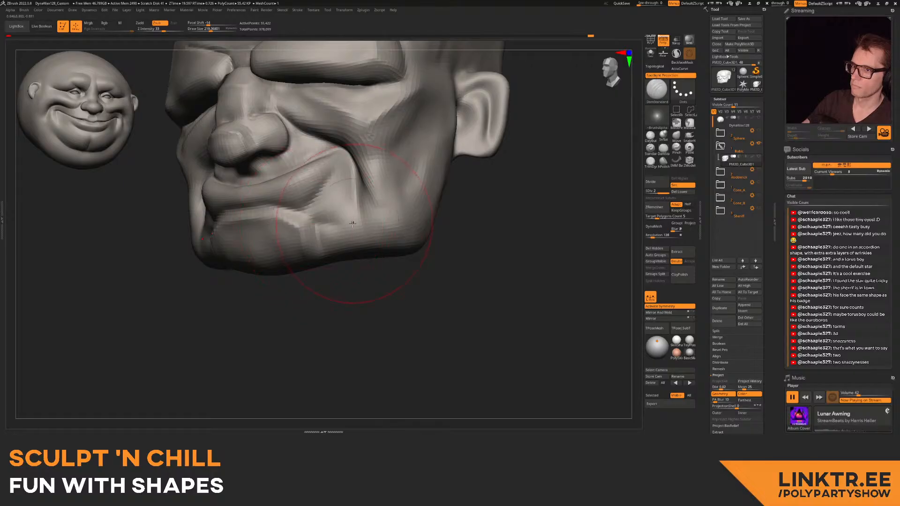
pyautogui.moveTo(353, 187)
pyautogui.mouseDown(button='right')
pyautogui.moveTo(398, 197)
pyautogui.moveTo(326, 202)
pyautogui.moveTo(331, 244)
pyautogui.moveTo(323, 220)
pyautogui.moveTo(342, 204)
pyautogui.moveTo(310, 227)
pyautogui.mouseUp(button='right')
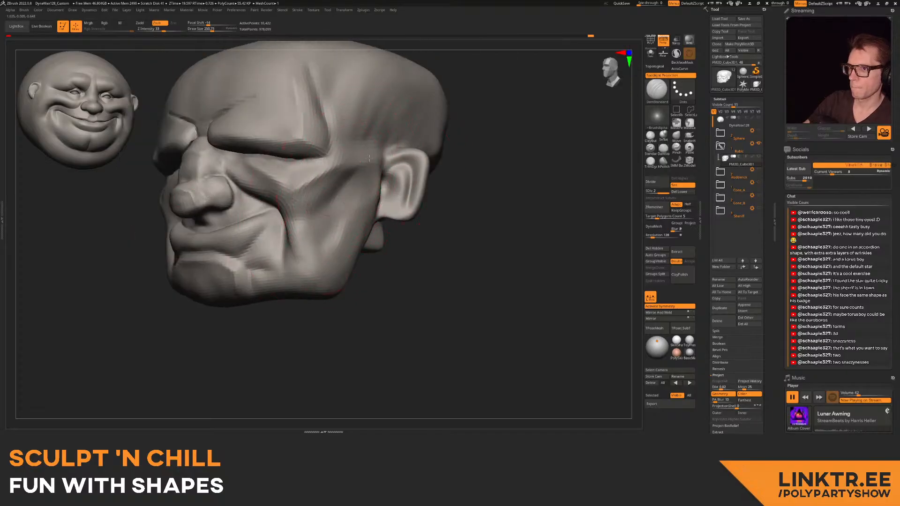
pyautogui.moveTo(359, 144)
pyautogui.keyDown('ctrl'); pyautogui.mouseDown(button='right')
pyautogui.moveTo(331, 150)
pyautogui.moveTo(363, 152)
pyautogui.moveTo(319, 193)
pyautogui.moveTo(300, 191)
pyautogui.moveTo(286, 206)
pyautogui.moveTo(303, 197)
pyautogui.moveTo(300, 211)
pyautogui.mouseUp(button='right'); pyautogui.keyUp('ctrl')
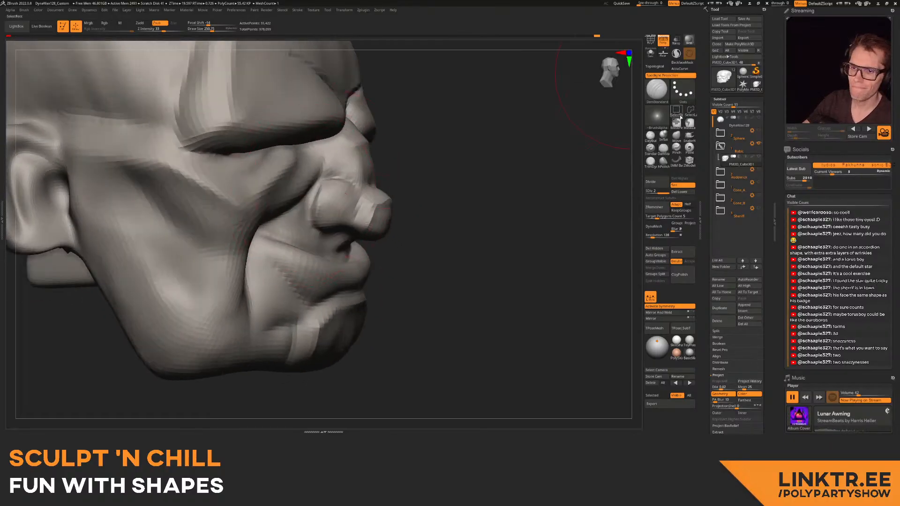
# - Adjust the form of the cheek and nose area with the Move brush
pyautogui.click(676, 136)
pyautogui.moveTo(301, 215); pyautogui.dragTo(299, 215)
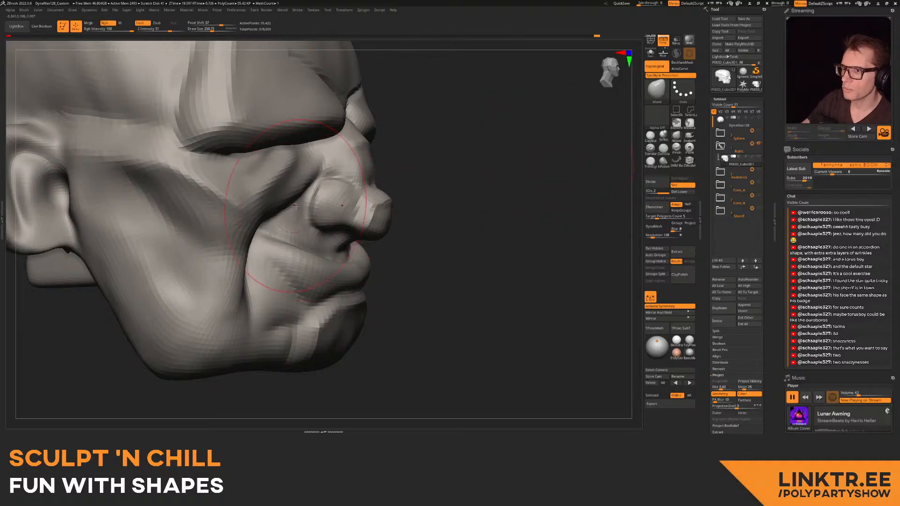
pyautogui.moveTo(325, 173)
pyautogui.keyDown('ctrl'); pyautogui.mouseDown(button='right')
pyautogui.moveTo(365, 145)
pyautogui.moveTo(347, 167)
pyautogui.moveTo(311, 176)
pyautogui.moveTo(361, 185)
pyautogui.mouseUp(button='right'); pyautogui.keyUp('ctrl')
pyautogui.press('s')
pyautogui.moveTo(361, 184); pyautogui.dragTo(361, 188)
# - Reshape the silhouette of the jaw and cheek sides with the Move brush at varying sizes
pyautogui.keyDown('ctrl'); pyautogui.moveTo(361, 189); pyautogui.dragTo(375, 159, button='right'); pyautogui.keyUp('ctrl')
pyautogui.moveTo(263, 188); pyautogui.dragTo(281, 197, button='right')
pyautogui.keyDown('ctrl'); pyautogui.moveTo(281, 197); pyautogui.dragTo(202, 238, button='right'); pyautogui.keyUp('ctrl')
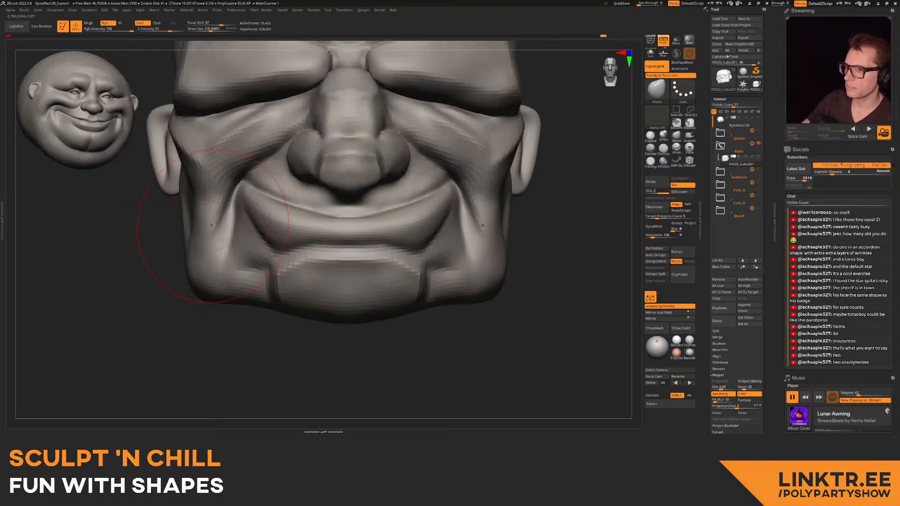
pyautogui.press('s')
pyautogui.moveTo(201, 240); pyautogui.dragTo(204, 209)
pyautogui.moveTo(192, 226); pyautogui.dragTo(195, 239)
pyautogui.moveTo(188, 263)
pyautogui.keyDown('alt'); pyautogui.mouseDown(button='right')
pyautogui.moveTo(221, 200)
pyautogui.moveTo(239, 213)
pyautogui.moveTo(196, 189)
pyautogui.mouseUp(button='right'); pyautogui.keyUp('alt')
pyautogui.press('s')
pyautogui.moveTo(202, 159)
pyautogui.mouseDown()
pyautogui.moveTo(211, 159)
pyautogui.moveTo(199, 166)
pyautogui.mouseUp()
pyautogui.moveTo(212, 167); pyautogui.dragTo(164, 171, button='right')
pyautogui.moveTo(276, 171)
pyautogui.mouseDown(button='right')
pyautogui.moveTo(245, 172)
pyautogui.moveTo(288, 164)
pyautogui.moveTo(266, 165)
pyautogui.mouseUp(button='right')
pyautogui.keyDown('ctrl'); pyautogui.moveTo(383, 165); pyautogui.dragTo(387, 190, button='right'); pyautogui.keyUp('ctrl')
pyautogui.moveTo(387, 190); pyautogui.dragTo(358, 185, button='right')
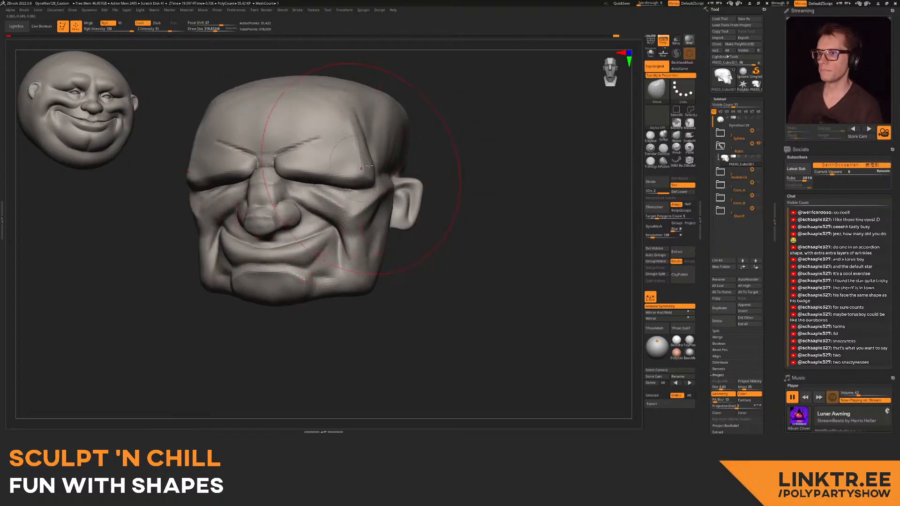
# - Carve a crease along the cheekbone toward the ear with DamStandard, and smooth the surrounding surface
pyautogui.click(661, 150)
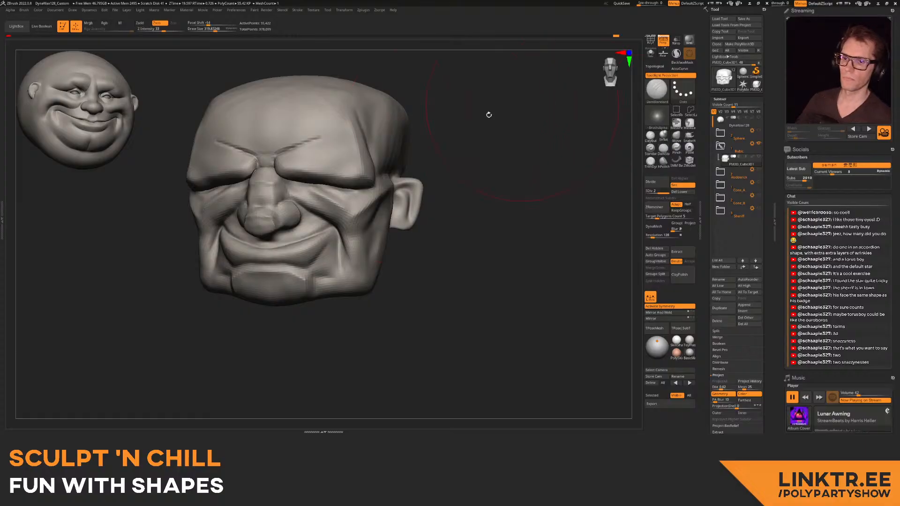
pyautogui.keyDown('ctrl'); pyautogui.moveTo(309, 155); pyautogui.dragTo(304, 188, button='right'); pyautogui.keyUp('ctrl')
pyautogui.moveTo(220, 202)
pyautogui.mouseDown(button='right')
pyautogui.moveTo(267, 202)
pyautogui.moveTo(255, 230)
pyautogui.mouseUp(button='right')
pyautogui.press('s')
pyautogui.click(255, 230)
pyautogui.moveTo(255, 228); pyautogui.dragTo(368, 174)
pyautogui.moveTo(258, 195)
pyautogui.mouseDown(button='right')
pyautogui.moveTo(297, 195)
pyautogui.moveTo(304, 214)
pyautogui.mouseUp(button='right')
pyautogui.keyDown('shift'); pyautogui.moveTo(304, 215); pyautogui.dragTo(268, 234); pyautogui.keyUp('shift')
pyautogui.moveTo(199, 135)
pyautogui.keyDown('ctrl'); pyautogui.mouseDown(button='right')
pyautogui.moveTo(265, 118)
pyautogui.moveTo(296, 128)
pyautogui.mouseUp(button='right'); pyautogui.keyUp('ctrl')
pyautogui.moveTo(296, 129)
pyautogui.keyDown('ctrl'); pyautogui.mouseDown(button='right')
pyautogui.moveTo(299, 159)
pyautogui.moveTo(323, 167)
pyautogui.mouseUp(button='right'); pyautogui.keyUp('ctrl')
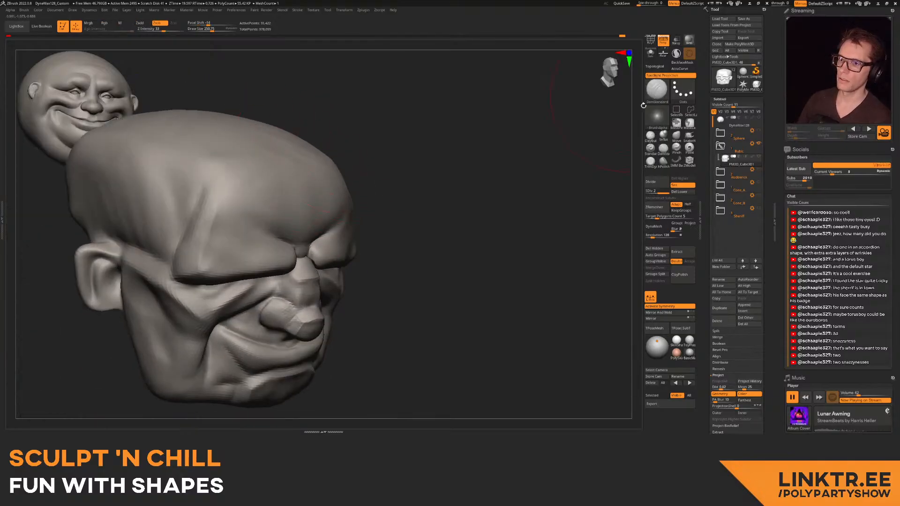
# - Tighten the temple crease and the outer corner of the brow with the Pinch brush
pyautogui.click(678, 149)
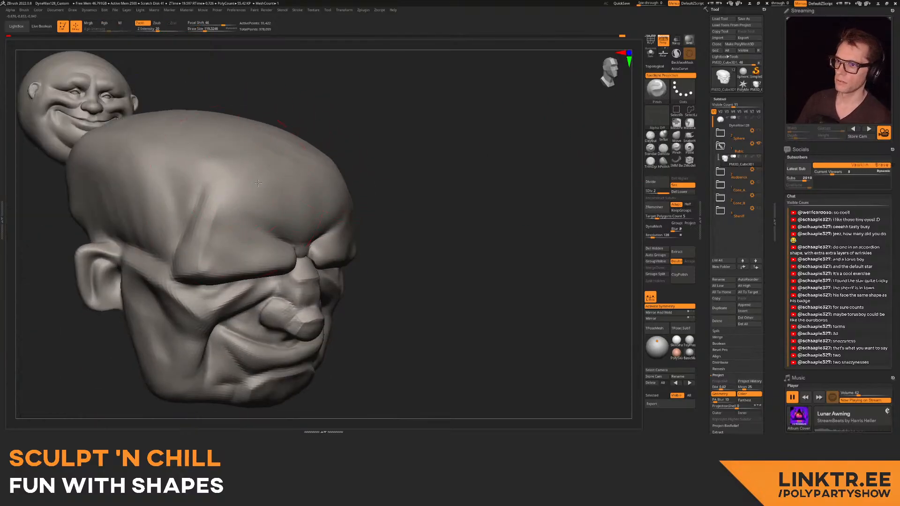
pyautogui.moveTo(213, 191)
pyautogui.keyDown('alt'); pyautogui.mouseDown(button='right')
pyautogui.moveTo(191, 124)
pyautogui.moveTo(213, 105)
pyautogui.moveTo(212, 158)
pyautogui.mouseUp(button='right'); pyautogui.keyUp('alt')
pyautogui.press(']')
pyautogui.moveTo(209, 165)
pyautogui.mouseDown()
pyautogui.moveTo(171, 247)
pyautogui.moveTo(162, 177)
pyautogui.mouseUp()
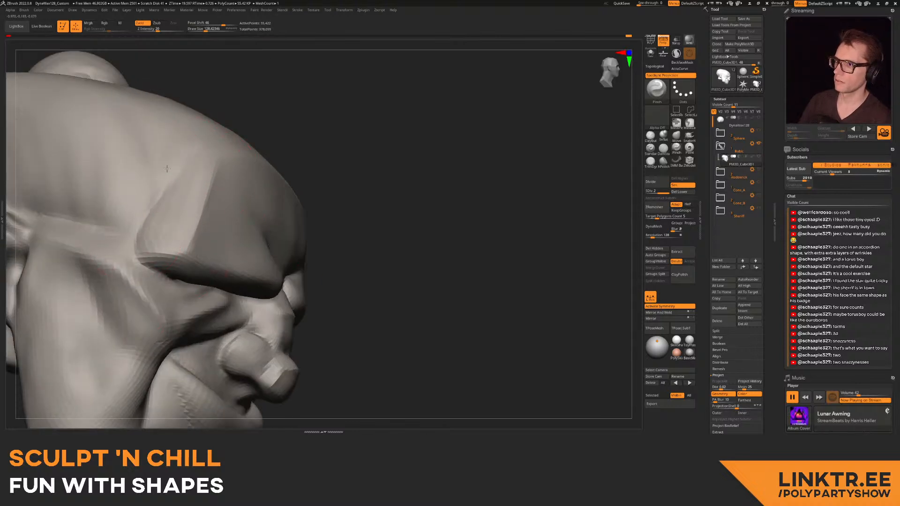
pyautogui.moveTo(145, 228); pyautogui.dragTo(148, 255)
# - Pinch the lower edge of the brow into a crisp ridge from the outer corner toward the nose
pyautogui.moveTo(187, 244)
pyautogui.mouseDown(button='right')
pyautogui.moveTo(206, 210)
pyautogui.moveTo(211, 164)
pyautogui.moveTo(255, 136)
pyautogui.moveTo(268, 181)
pyautogui.moveTo(258, 201)
pyautogui.mouseUp(button='right')
pyautogui.press(']')
pyautogui.press(']')
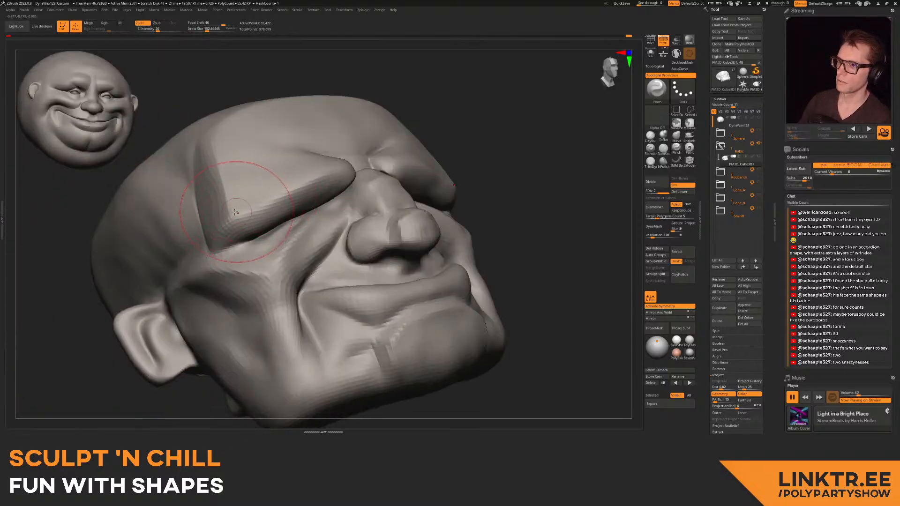
pyautogui.moveTo(265, 199)
pyautogui.mouseDown()
pyautogui.moveTo(299, 199)
pyautogui.moveTo(335, 184)
pyautogui.mouseUp()
pyautogui.moveTo(269, 219); pyautogui.dragTo(242, 234)
pyautogui.moveTo(246, 232); pyautogui.dragTo(218, 252, button='right')
pyautogui.press('[')
pyautogui.press('[')
pyautogui.press('[')
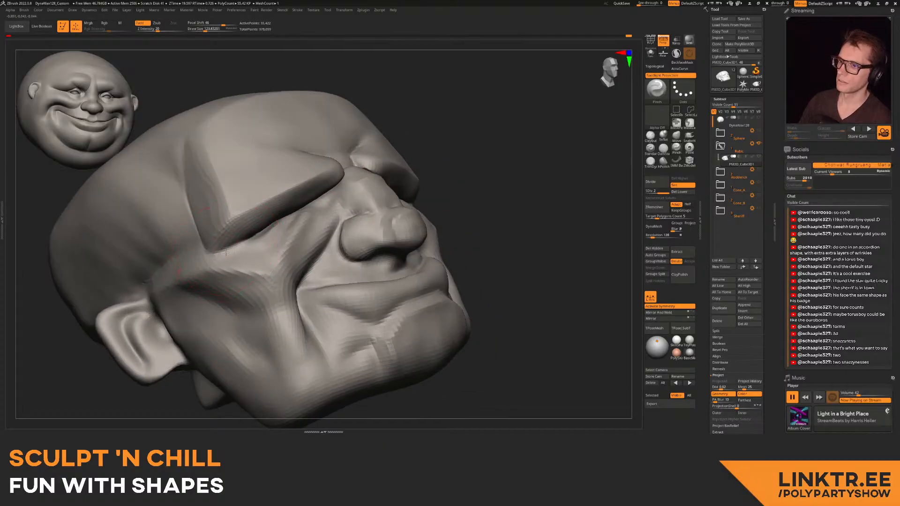
pyautogui.moveTo(249, 242); pyautogui.dragTo(276, 225)
# - Sharpen the inner brow creases above the nose bridge with a smaller Pinch brush
pyautogui.moveTo(349, 185)
pyautogui.mouseDown(button='right')
pyautogui.moveTo(276, 183)
pyautogui.moveTo(312, 220)
pyautogui.mouseUp(button='right')
pyautogui.press('[')
pyautogui.press('[')
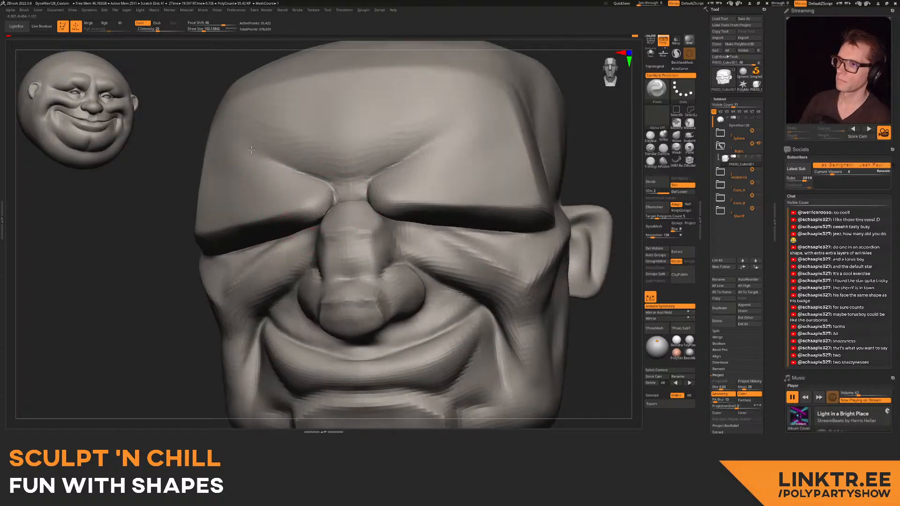
pyautogui.moveTo(304, 161)
pyautogui.mouseDown(button='right')
pyautogui.moveTo(291, 158)
pyautogui.moveTo(323, 188)
pyautogui.moveTo(301, 160)
pyautogui.mouseUp(button='right')
pyautogui.press('[')
pyautogui.press('[')
pyautogui.press('[')
pyautogui.press('[')
pyautogui.press('[')
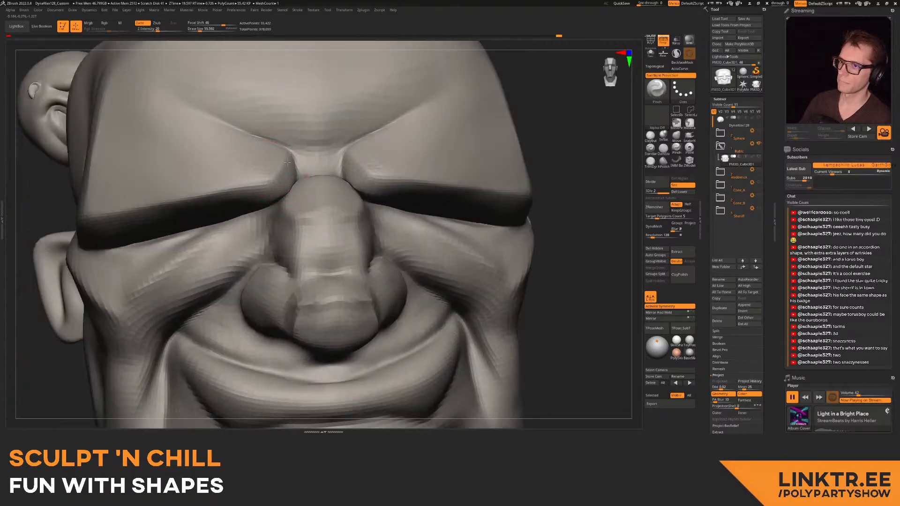
# - Smooth the underside of the brow, and pinch its inner end toward the nose bridge
pyautogui.moveTo(240, 216)
pyautogui.mouseDown(button='right')
pyautogui.moveTo(260, 206)
pyautogui.moveTo(263, 181)
pyautogui.mouseUp(button='right')
pyautogui.press('s')
pyautogui.keyDown('shift'); pyautogui.moveTo(328, 154); pyautogui.dragTo(220, 187); pyautogui.keyUp('shift')
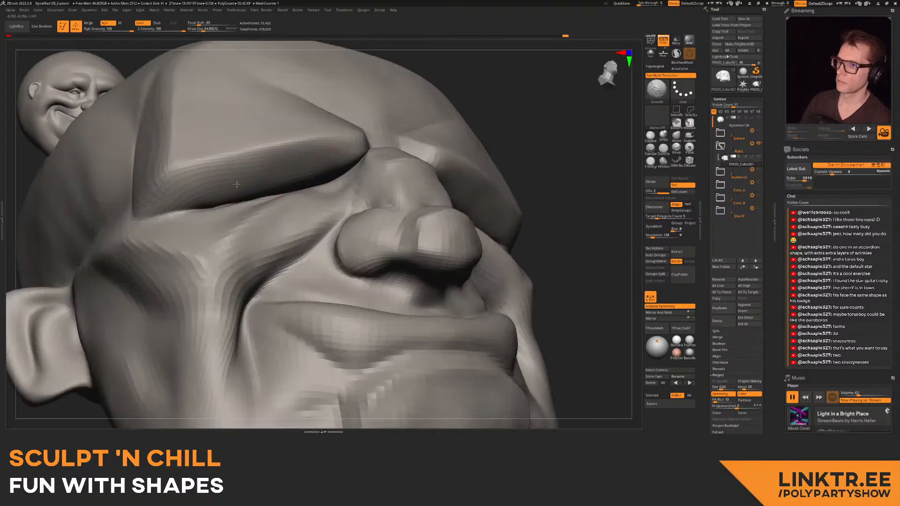
pyautogui.keyDown('shift'); pyautogui.moveTo(291, 169); pyautogui.dragTo(344, 151); pyautogui.keyUp('shift')
pyautogui.moveTo(345, 152)
pyautogui.mouseDown(button='right')
pyautogui.moveTo(291, 216)
pyautogui.moveTo(308, 162)
pyautogui.mouseUp(button='right')
pyautogui.moveTo(313, 176)
pyautogui.mouseDown()
pyautogui.moveTo(303, 157)
pyautogui.moveTo(343, 171)
pyautogui.mouseUp()
# - Pinch the edges of the nose bridge, nostril wing and nose tip into angular planes
pyautogui.moveTo(357, 180)
pyautogui.mouseDown(button='right')
pyautogui.moveTo(326, 205)
pyautogui.moveTo(322, 251)
pyautogui.moveTo(322, 194)
pyautogui.mouseUp(button='right')
pyautogui.moveTo(323, 225)
pyautogui.mouseDown(button='right')
pyautogui.moveTo(338, 226)
pyautogui.moveTo(281, 220)
pyautogui.mouseUp(button='right')
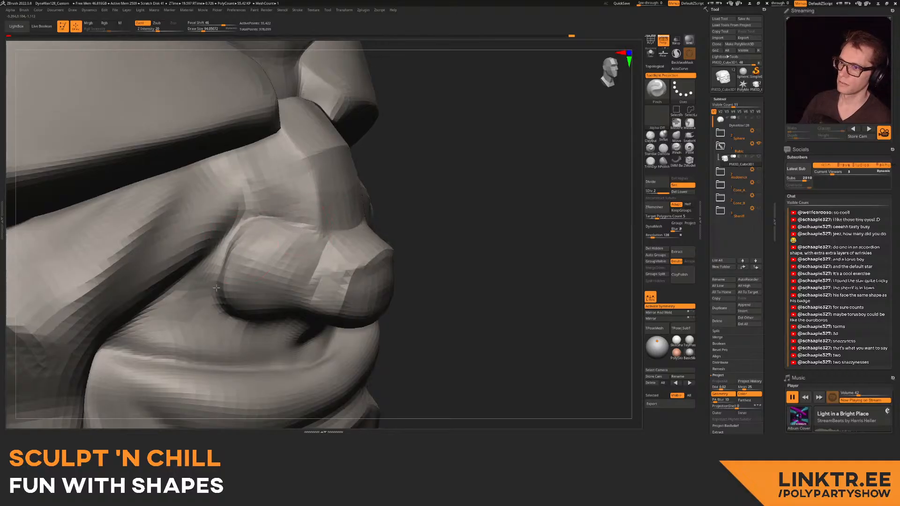
pyautogui.moveTo(246, 240); pyautogui.dragTo(247, 219, button='right')
pyautogui.press('[')
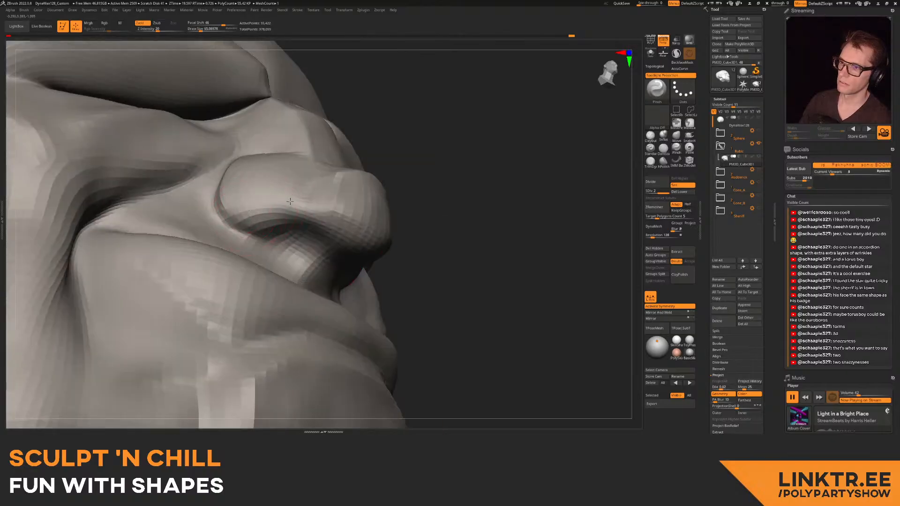
pyautogui.moveTo(307, 192); pyautogui.dragTo(304, 185, button='right')
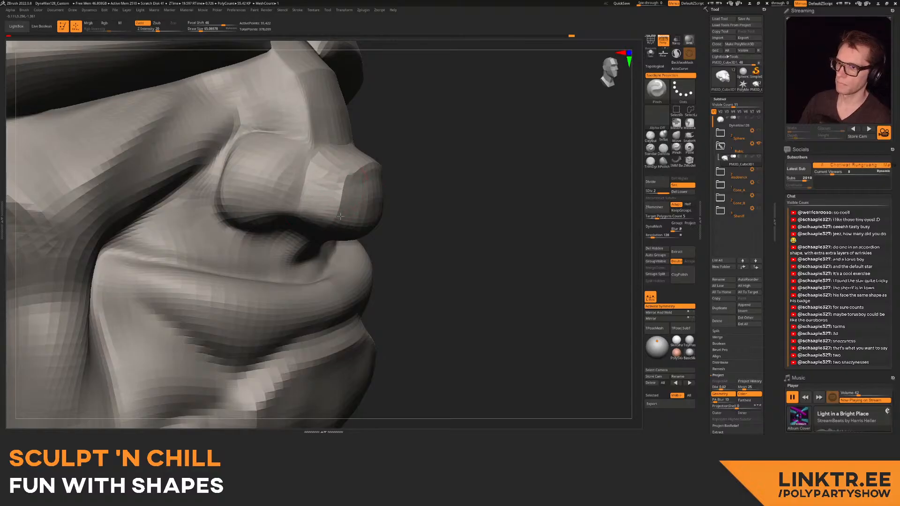
pyautogui.keyDown('ctrl'); pyautogui.moveTo(355, 194); pyautogui.dragTo(355, 185, button='right'); pyautogui.keyUp('ctrl')
pyautogui.moveTo(355, 185); pyautogui.dragTo(355, 221, button='right')
pyautogui.press(']')
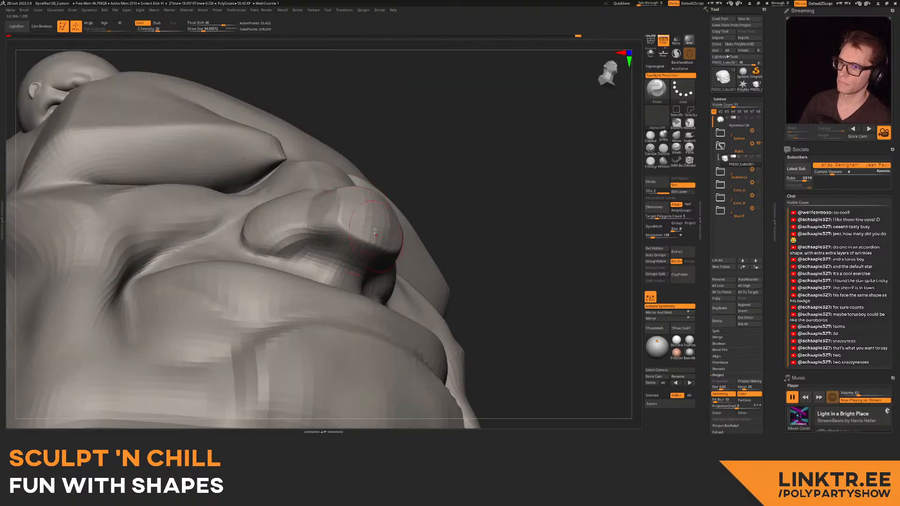
pyautogui.moveTo(361, 202); pyautogui.dragTo(348, 217, button='right')
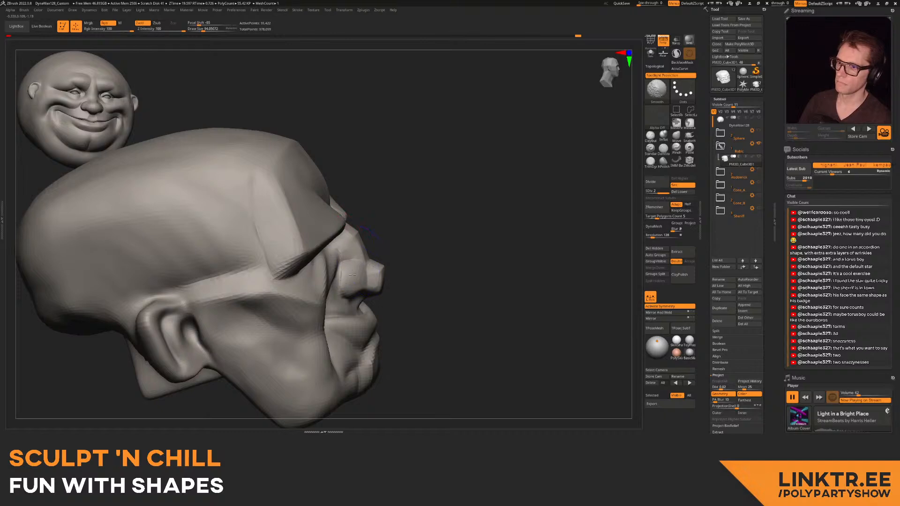
# - Build up clay on the upper lip below the nostril and on the inner cheek along the smile fold with ClayBuildup
pyautogui.keyDown('ctrl'); pyautogui.moveTo(350, 251); pyautogui.dragTo(283, 178, button='right'); pyautogui.keyUp('ctrl')
pyautogui.moveTo(283, 220); pyautogui.dragTo(334, 227, button='right')
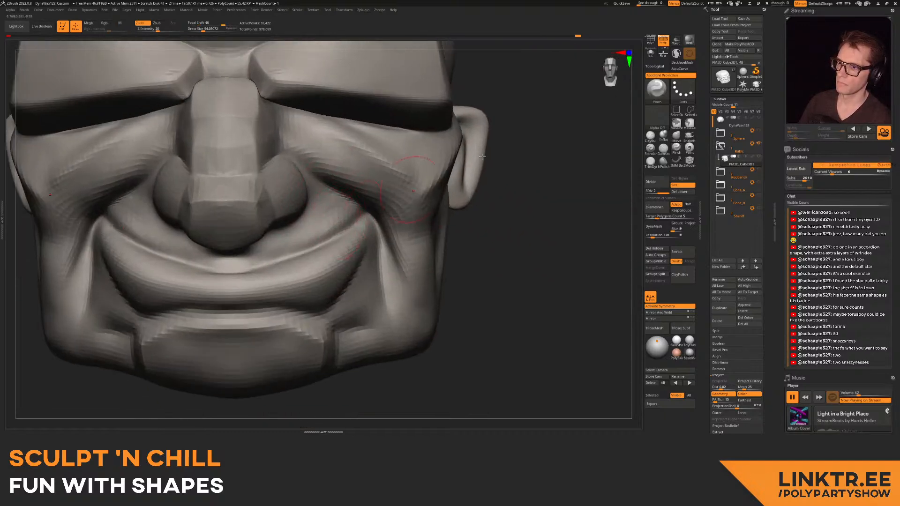
pyautogui.click(650, 136)
pyautogui.moveTo(398, 193)
pyautogui.mouseDown(button='right')
pyautogui.moveTo(345, 199)
pyautogui.moveTo(333, 222)
pyautogui.mouseUp(button='right')
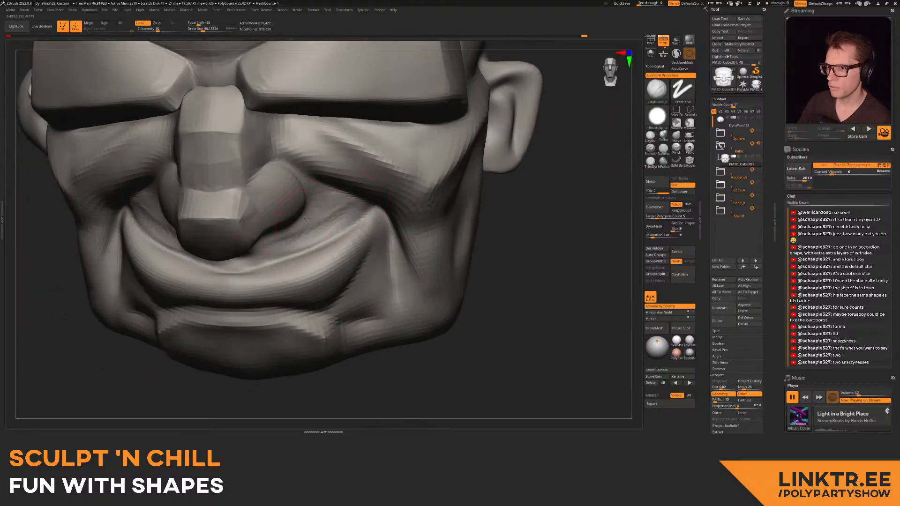
pyautogui.moveTo(353, 197); pyautogui.dragTo(221, 222, button='right')
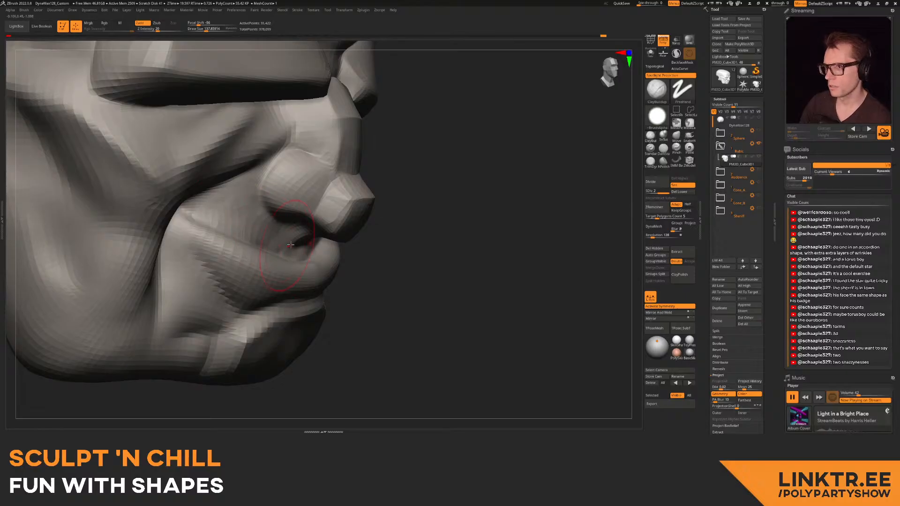
pyautogui.moveTo(285, 246); pyautogui.dragTo(278, 237, button='right')
pyautogui.moveTo(294, 243)
pyautogui.mouseDown()
pyautogui.moveTo(242, 233)
pyautogui.moveTo(282, 250)
pyautogui.mouseUp()
pyautogui.moveTo(215, 213)
pyautogui.mouseDown()
pyautogui.moveTo(246, 223)
pyautogui.moveTo(202, 221)
pyautogui.moveTo(231, 194)
pyautogui.mouseUp()
pyautogui.keyDown('ctrl'); pyautogui.moveTo(345, 229); pyautogui.dragTo(333, 173, button='right'); pyautogui.keyUp('ctrl')
pyautogui.moveTo(332, 173); pyautogui.dragTo(291, 152, button='right')
pyautogui.moveTo(290, 152)
pyautogui.mouseDown(button='right')
pyautogui.moveTo(338, 190)
pyautogui.moveTo(313, 230)
pyautogui.moveTo(389, 169)
pyautogui.moveTo(368, 158)
pyautogui.mouseUp(button='right')
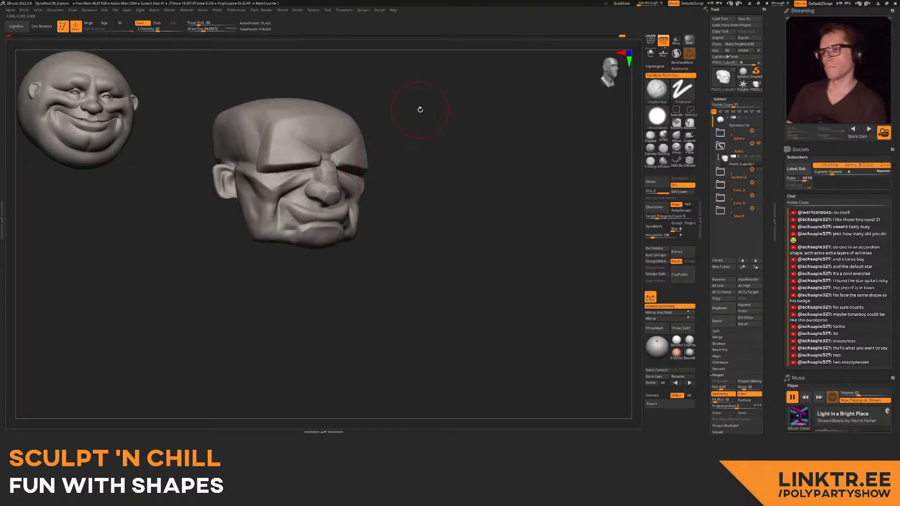
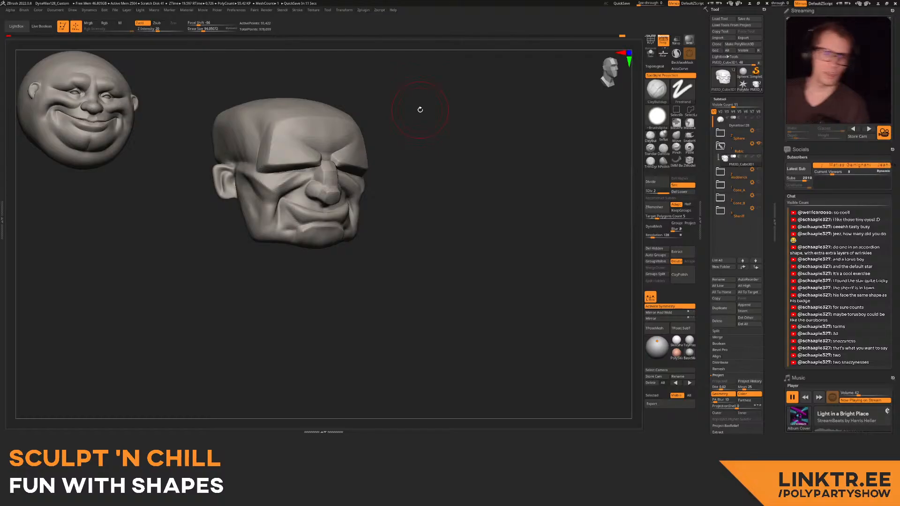
# - Flatten the cheek planes below the eye and beside the nose with an enlarged TrimDynamic brush
pyautogui.moveTo(306, 231)
pyautogui.mouseDown(button='right')
pyautogui.moveTo(263, 224)
pyautogui.moveTo(258, 253)
pyautogui.moveTo(298, 206)
pyautogui.moveTo(324, 202)
pyautogui.moveTo(301, 196)
pyautogui.moveTo(310, 211)
pyautogui.moveTo(338, 214)
pyautogui.moveTo(292, 209)
pyautogui.moveTo(317, 228)
pyautogui.mouseUp(button='right')
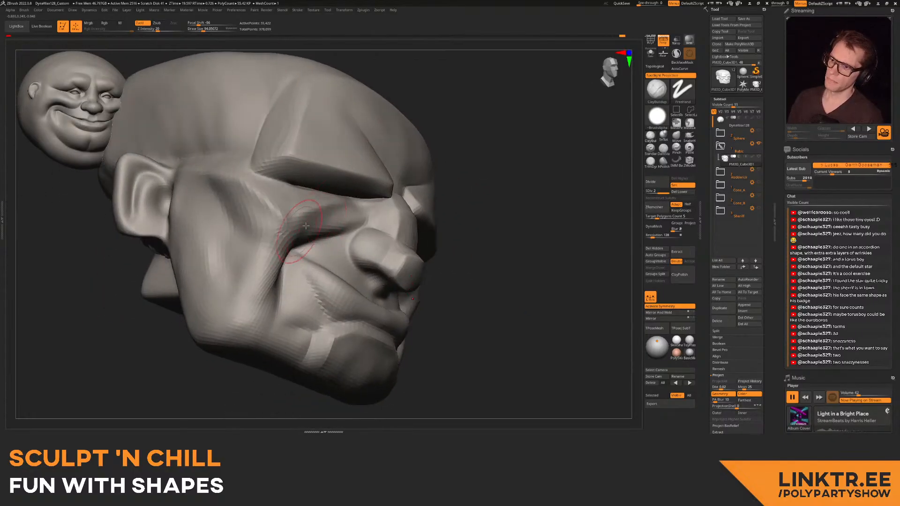
pyautogui.click(654, 163)
pyautogui.moveTo(571, 230)
pyautogui.mouseDown()
pyautogui.moveTo(515, 234)
pyautogui.moveTo(506, 225)
pyautogui.mouseUp()
pyautogui.press('[')
pyautogui.press(']')
pyautogui.press(']')
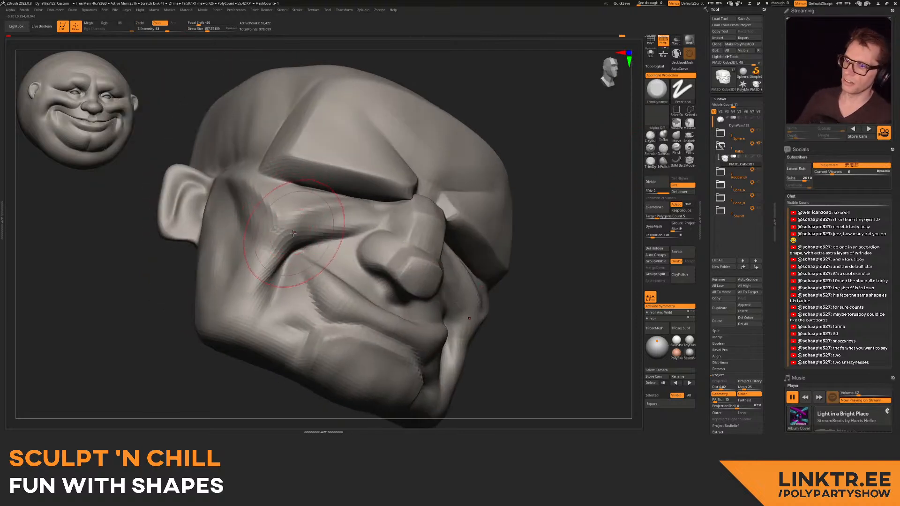
pyautogui.moveTo(321, 225)
pyautogui.mouseDown(button='right')
pyautogui.moveTo(356, 230)
pyautogui.moveTo(337, 239)
pyautogui.moveTo(319, 230)
pyautogui.mouseUp(button='right')
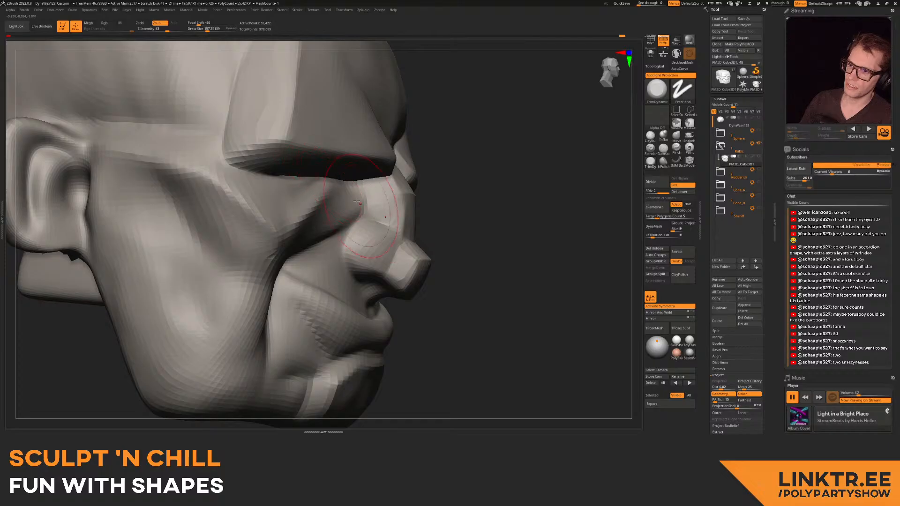
pyautogui.moveTo(363, 208)
pyautogui.mouseDown(button='right')
pyautogui.moveTo(275, 236)
pyautogui.moveTo(319, 230)
pyautogui.moveTo(324, 211)
pyautogui.moveTo(277, 228)
pyautogui.moveTo(311, 227)
pyautogui.moveTo(382, 181)
pyautogui.mouseUp(button='right')
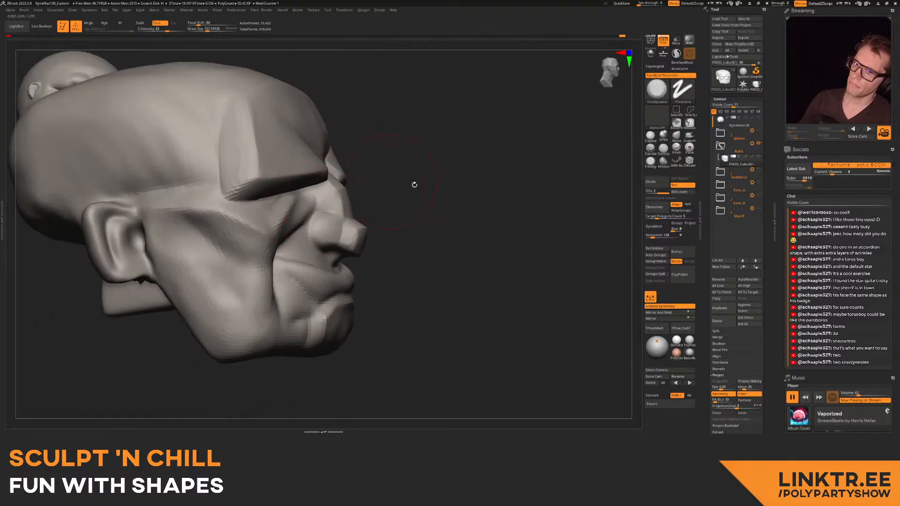
# - Reshape the upper cheek and the smile fold into a more angular form with the Move brush
pyautogui.click(676, 136)
pyautogui.moveTo(309, 234)
pyautogui.mouseDown(button='right')
pyautogui.moveTo(291, 272)
pyautogui.moveTo(276, 220)
pyautogui.mouseUp(button='right')
pyautogui.moveTo(276, 220)
pyautogui.keyDown('ctrl'); pyautogui.mouseDown(button='right')
pyautogui.moveTo(269, 253)
pyautogui.moveTo(253, 264)
pyautogui.mouseUp(button='right'); pyautogui.keyUp('ctrl')
pyautogui.press('s')
pyautogui.moveTo(252, 265); pyautogui.dragTo(255, 264)
pyautogui.moveTo(255, 265)
pyautogui.mouseDown(button='right')
pyautogui.moveTo(260, 251)
pyautogui.moveTo(240, 226)
pyautogui.moveTo(291, 260)
pyautogui.mouseUp(button='right')
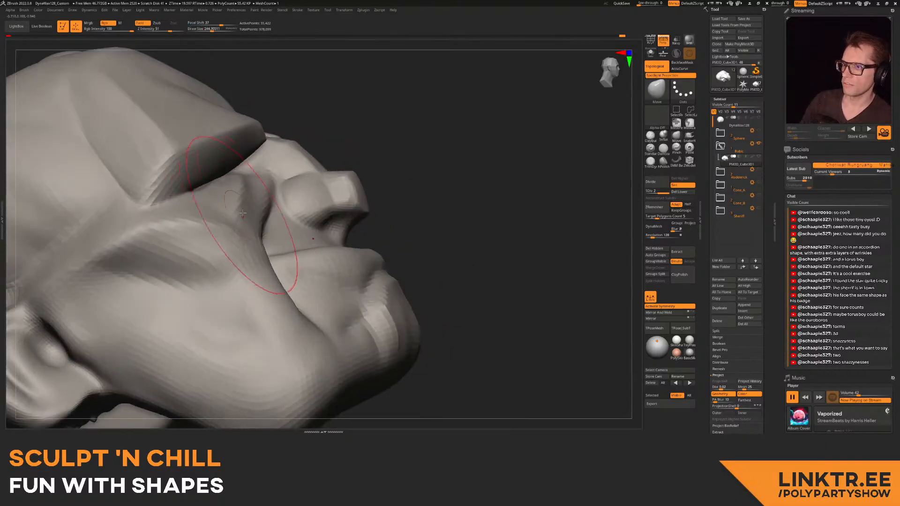
pyautogui.moveTo(235, 178); pyautogui.dragTo(328, 223, button='right')
pyautogui.moveTo(328, 223); pyautogui.dragTo(330, 209)
pyautogui.moveTo(285, 183)
pyautogui.mouseDown(button='right')
pyautogui.moveTo(328, 217)
pyautogui.moveTo(335, 213)
pyautogui.mouseUp(button='right')
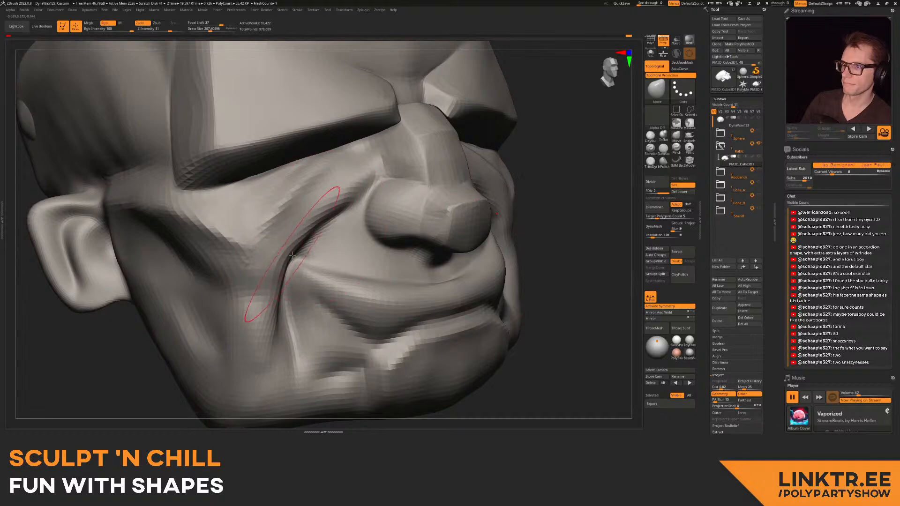
# - Push the cheekbone's upper edge up toward the outer corner of the brow
pyautogui.moveTo(292, 254)
pyautogui.mouseDown(button='right')
pyautogui.moveTo(410, 217)
pyautogui.moveTo(356, 204)
pyautogui.moveTo(304, 236)
pyautogui.moveTo(328, 234)
pyautogui.moveTo(297, 245)
pyautogui.moveTo(305, 233)
pyautogui.moveTo(307, 243)
pyautogui.moveTo(276, 260)
pyautogui.moveTo(290, 228)
pyautogui.moveTo(300, 281)
pyautogui.moveTo(277, 250)
pyautogui.moveTo(263, 254)
pyautogui.mouseUp(button='right')
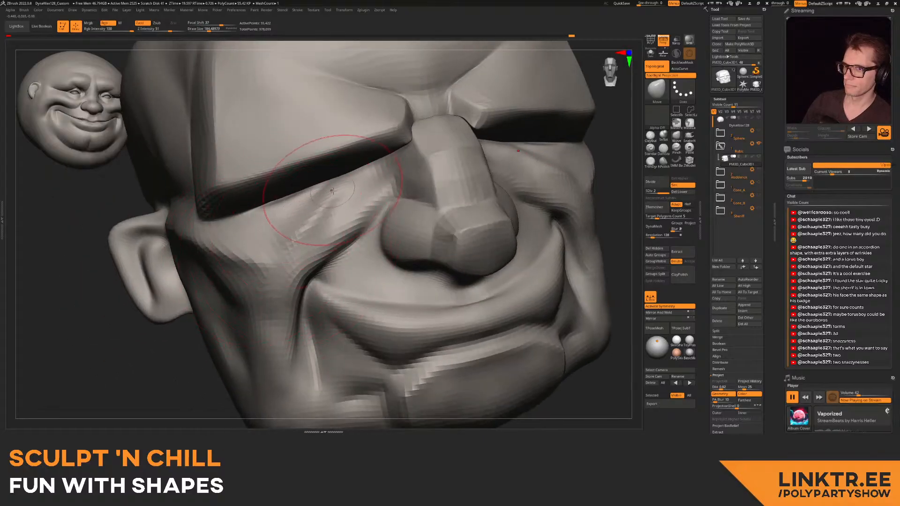
pyautogui.moveTo(283, 242); pyautogui.dragTo(251, 246, button='right')
pyautogui.moveTo(228, 254); pyautogui.dragTo(230, 241)
pyautogui.press('s')
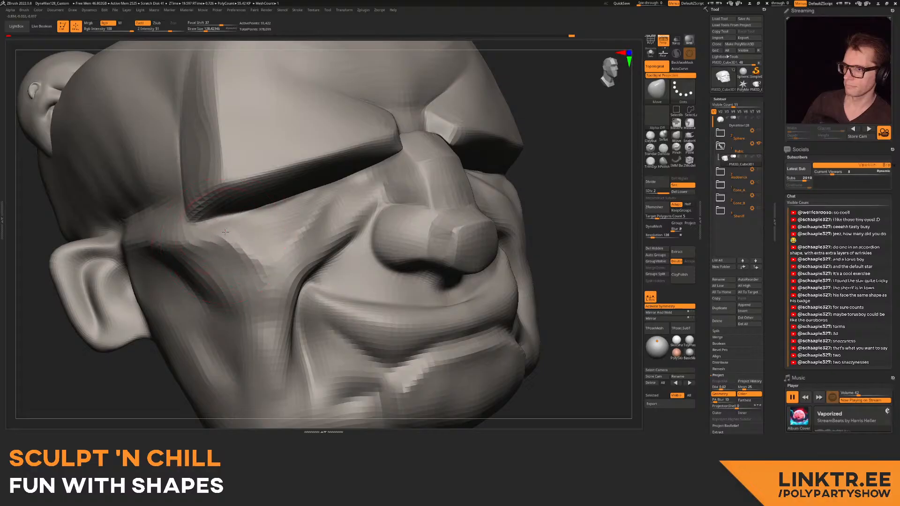
# - Build up the cheekbone plane between the outer brow and the smile fold with ClayBuildup
pyautogui.moveTo(259, 255)
pyautogui.mouseDown(button='right')
pyautogui.moveTo(271, 242)
pyautogui.moveTo(370, 208)
pyautogui.mouseUp(button='right')
pyautogui.press('b')
pyautogui.press('c')
pyautogui.press('b')
pyautogui.press(']')
pyautogui.moveTo(341, 224)
pyautogui.mouseDown()
pyautogui.moveTo(314, 234)
pyautogui.moveTo(334, 261)
pyautogui.mouseUp()
pyautogui.press('s')
pyautogui.moveTo(355, 229); pyautogui.dragTo(348, 301)
pyautogui.moveTo(322, 251); pyautogui.dragTo(361, 252, button='right')
pyautogui.moveTo(324, 253); pyautogui.dragTo(324, 304)
pyautogui.moveTo(323, 290); pyautogui.dragTo(396, 231, button='right')
pyautogui.moveTo(227, 222)
pyautogui.keyDown('ctrl'); pyautogui.mouseDown(button='right')
pyautogui.moveTo(239, 240)
pyautogui.moveTo(227, 210)
pyautogui.mouseUp(button='right'); pyautogui.keyUp('ctrl')
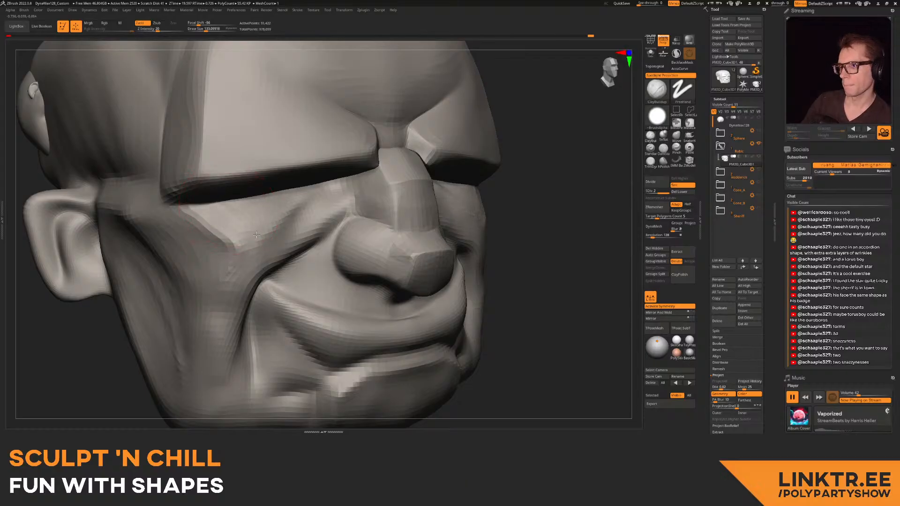
# - Pinch the cheekbone's upper edge and corner below the outer brow into a crisp ridge
pyautogui.keyDown('ctrl'); pyautogui.moveTo(287, 201); pyautogui.dragTo(279, 157, button='right'); pyautogui.keyUp('ctrl')
pyautogui.moveTo(398, 187); pyautogui.dragTo(310, 207, button='right')
pyautogui.click(676, 149)
pyautogui.keyDown('ctrl'); pyautogui.moveTo(206, 201); pyautogui.dragTo(205, 234, button='right'); pyautogui.keyUp('ctrl')
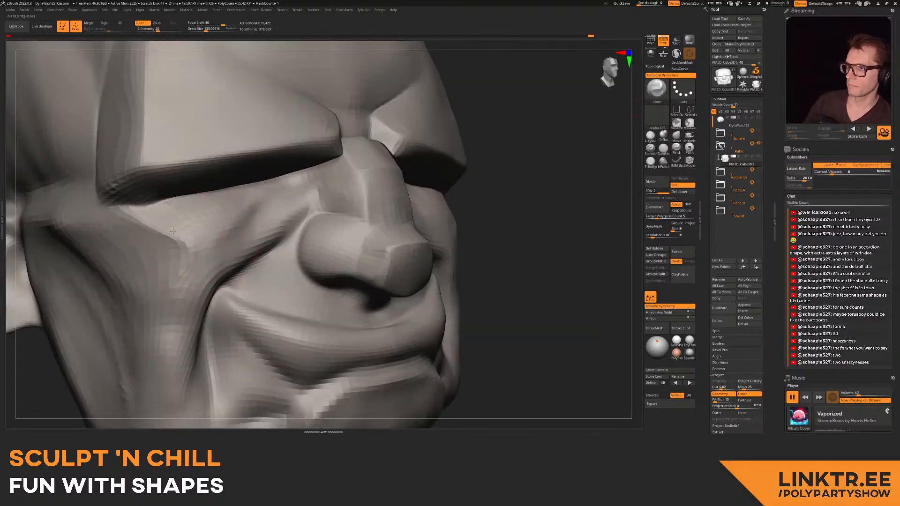
pyautogui.moveTo(234, 211); pyautogui.dragTo(223, 216, button='right')
pyautogui.press('s')
pyautogui.moveTo(227, 222); pyautogui.dragTo(228, 221)
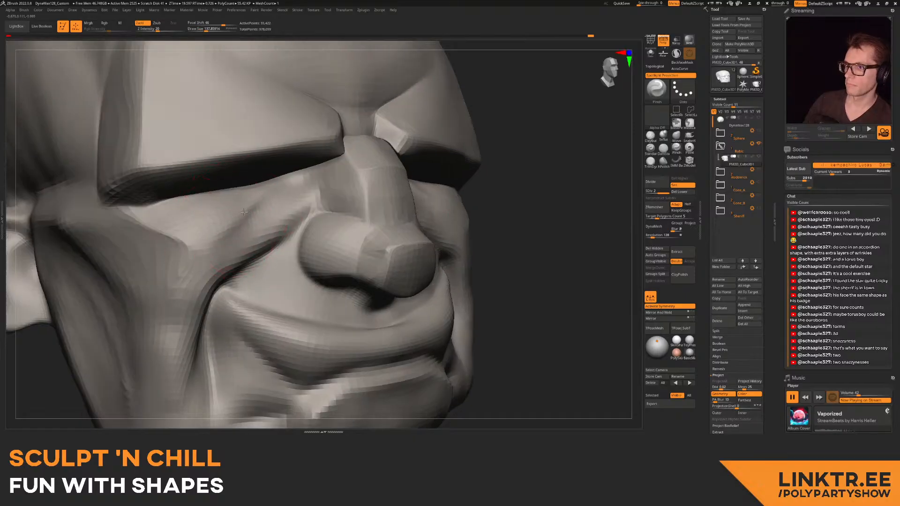
# - Pinch the edge of the inner cheek plane running from the cheekbone toward the nose
pyautogui.press('s')
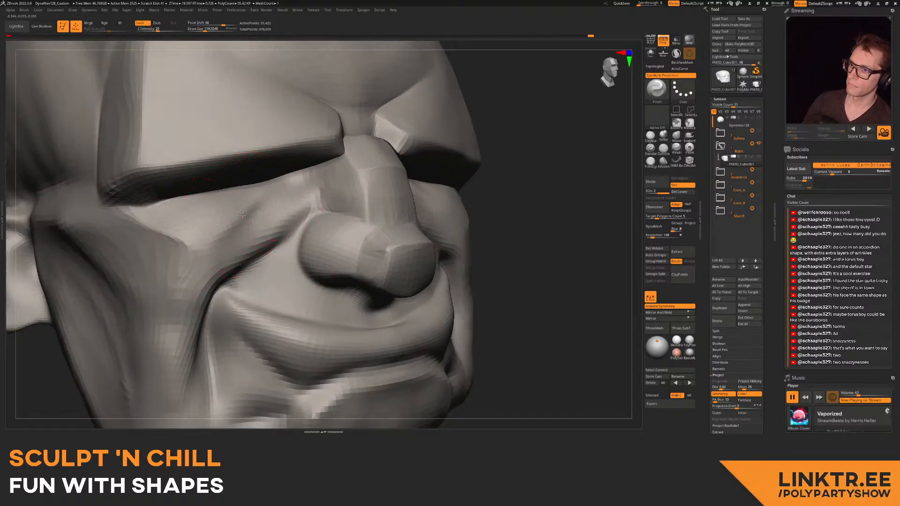
pyautogui.moveTo(201, 247)
pyautogui.mouseDown(button='right')
pyautogui.moveTo(199, 229)
pyautogui.moveTo(255, 206)
pyautogui.mouseUp(button='right')
pyautogui.press('s')
pyautogui.moveTo(257, 198); pyautogui.dragTo(259, 198)
pyautogui.moveTo(259, 197); pyautogui.dragTo(209, 199, button='right')
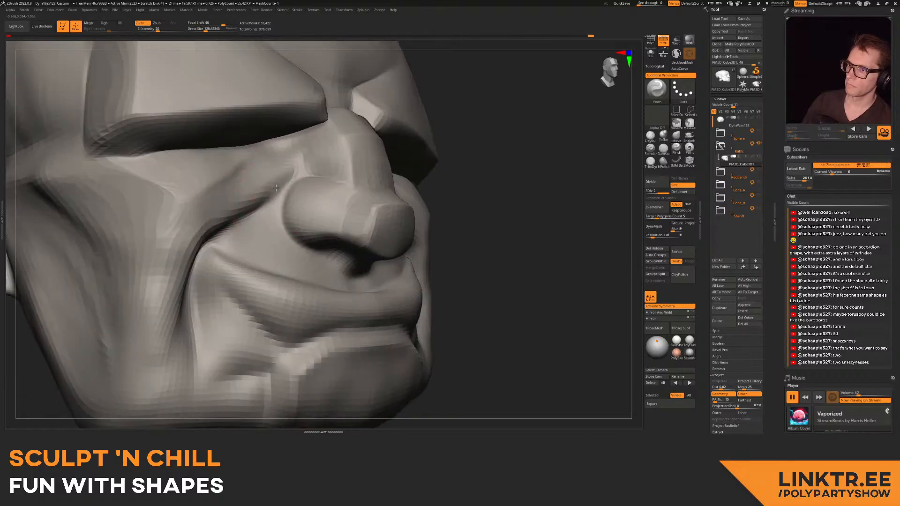
# - Lasso-mask the side and wing of the nose, pinch the cheek crease against it, and soften the mask's edge
pyautogui.press('ctrl')
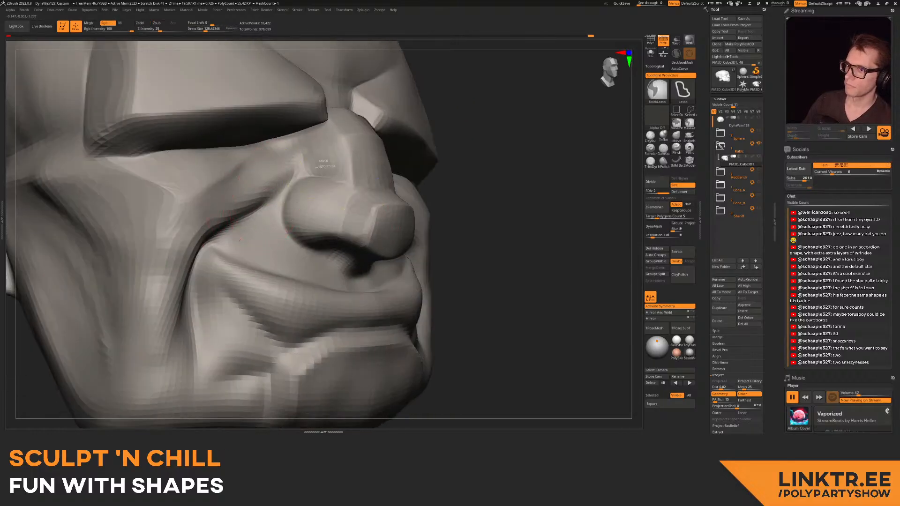
pyautogui.keyDown('ctrl'); pyautogui.moveTo(284, 202); pyautogui.dragTo(355, 204); pyautogui.keyUp('ctrl')
pyautogui.press('s')
pyautogui.moveTo(299, 192); pyautogui.dragTo(302, 192)
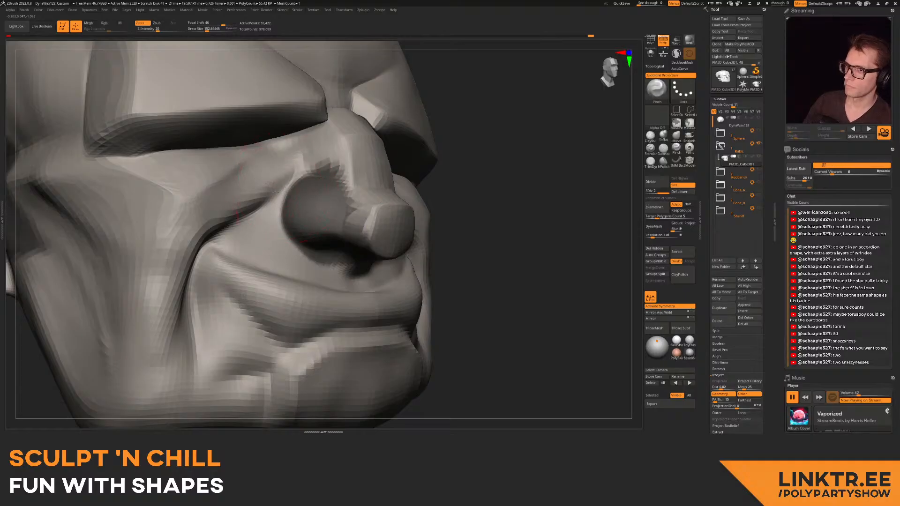
pyautogui.moveTo(281, 223); pyautogui.dragTo(278, 188)
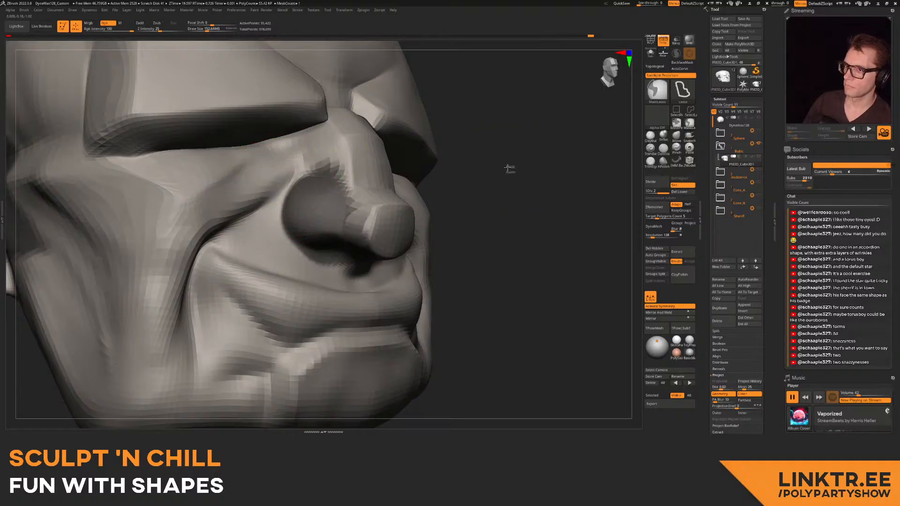
pyautogui.keyDown('ctrl'); pyautogui.click(506, 166); pyautogui.keyUp('ctrl')
pyautogui.keyDown('ctrl'); pyautogui.click(479, 198); pyautogui.keyUp('ctrl')
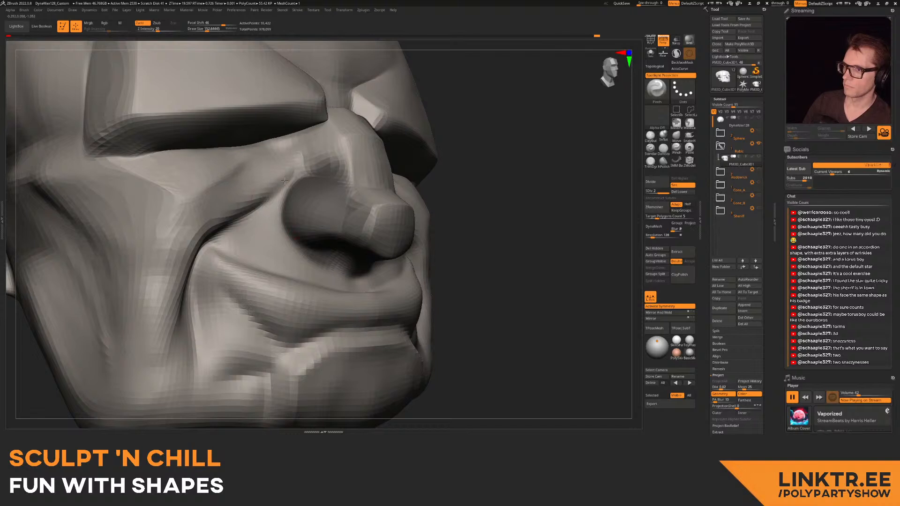
# - Sharpen the smile fold beside the masked nostril wing with a smaller Pinch brush
pyautogui.moveTo(202, 237); pyautogui.dragTo(222, 216)
pyautogui.moveTo(222, 211)
pyautogui.mouseDown(button='right')
pyautogui.moveTo(225, 218)
pyautogui.moveTo(246, 199)
pyautogui.mouseUp(button='right')
pyautogui.press('s')
pyautogui.moveTo(253, 196); pyautogui.dragTo(243, 199)
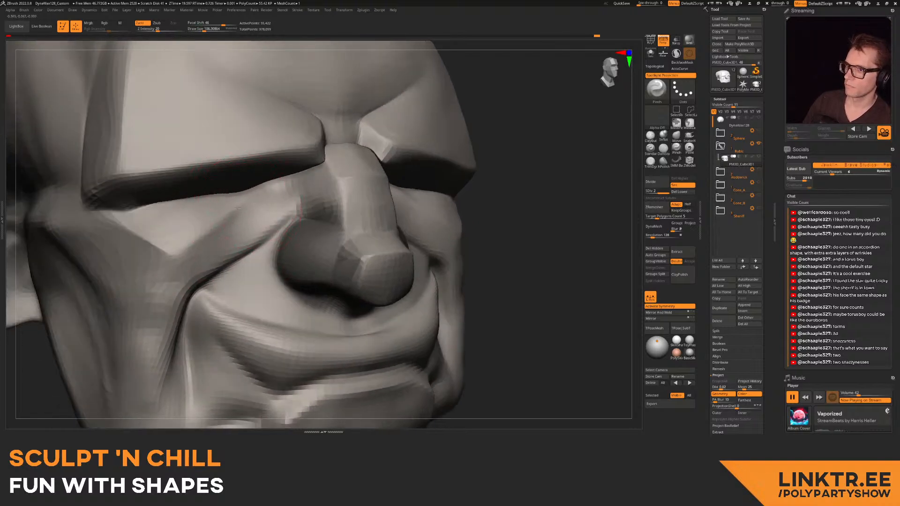
# - Mask the brow and pinch the upper cheek where it meets the brow's underside
pyautogui.moveTo(283, 173)
pyautogui.keyDown('ctrl'); pyautogui.mouseDown()
pyautogui.moveTo(156, 213)
pyautogui.moveTo(131, 82)
pyautogui.moveTo(442, 110)
pyautogui.moveTo(349, 166)
pyautogui.mouseUp(); pyautogui.keyUp('ctrl')
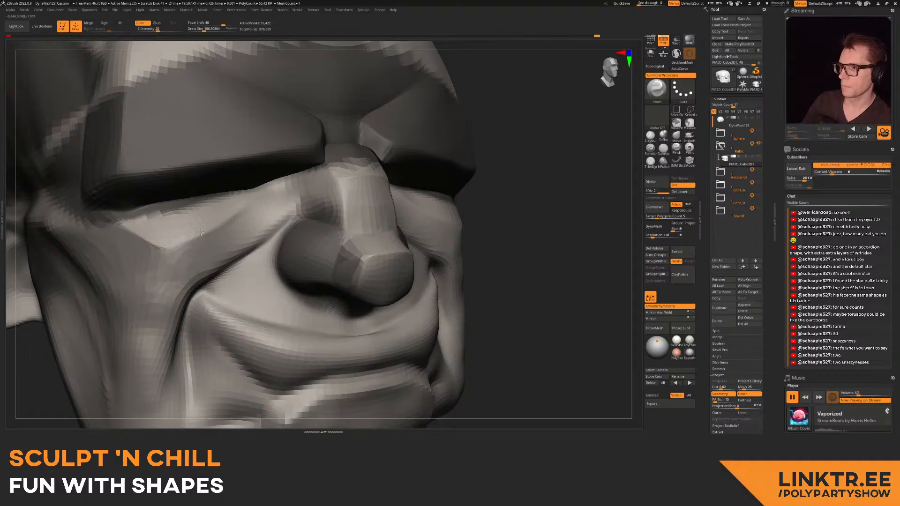
pyautogui.moveTo(202, 228); pyautogui.dragTo(154, 233, button='right')
pyautogui.keyDown('ctrl'); pyautogui.moveTo(219, 242); pyautogui.dragTo(186, 217, button='right'); pyautogui.keyUp('ctrl')
pyautogui.keyDown('ctrl'); pyautogui.moveTo(337, 154); pyautogui.dragTo(357, 173); pyautogui.keyUp('ctrl')
pyautogui.moveTo(356, 174); pyautogui.dragTo(217, 217, button='right')
# - Smooth the inner cheek beside the nose and pinch the smile fold up toward the nostril wing
pyautogui.press('shift')
pyautogui.keyDown('shift'); pyautogui.moveTo(258, 205); pyautogui.dragTo(323, 187); pyautogui.keyUp('shift')
pyautogui.moveTo(323, 188)
pyautogui.keyDown('ctrl'); pyautogui.mouseDown(button='right')
pyautogui.moveTo(300, 161)
pyautogui.moveTo(272, 206)
pyautogui.mouseUp(button='right'); pyautogui.keyUp('ctrl')
pyautogui.moveTo(272, 206); pyautogui.dragTo(319, 206, button='right')
pyautogui.moveTo(244, 253); pyautogui.dragTo(323, 181)
pyautogui.moveTo(323, 181); pyautogui.dragTo(263, 218, button='right')
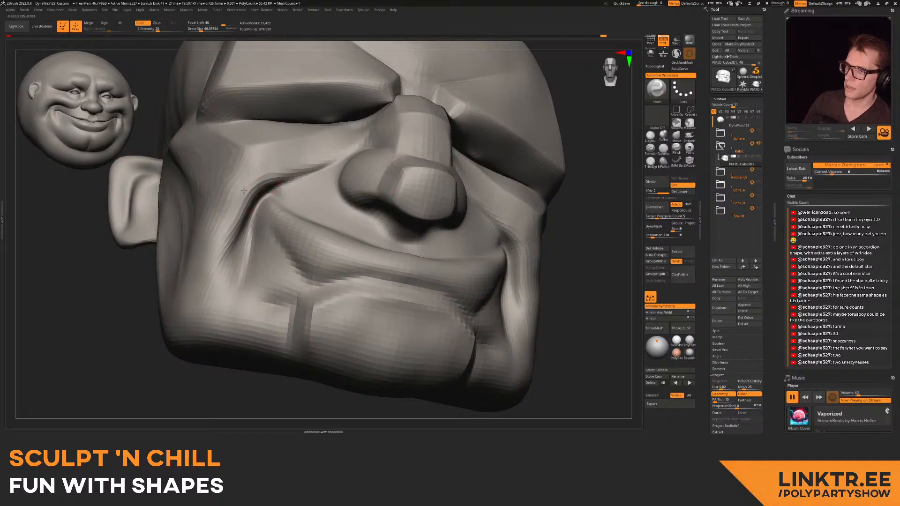
# - Pinch the vertical cheek edge outside the smile fold down toward the jaw with a larger brush
pyautogui.moveTo(239, 205)
pyautogui.mouseDown()
pyautogui.moveTo(230, 237)
pyautogui.moveTo(241, 279)
pyautogui.mouseUp()
pyautogui.press(']')
pyautogui.moveTo(246, 227); pyautogui.dragTo(243, 276)
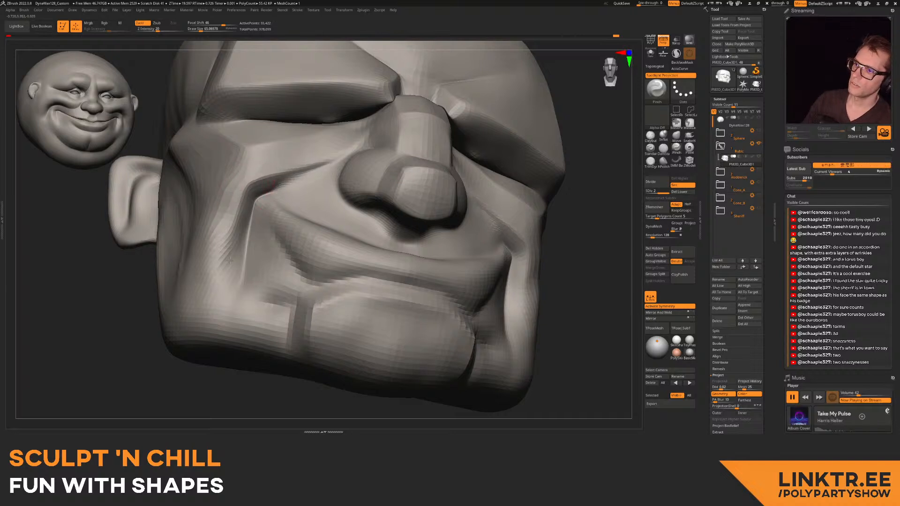
pyautogui.press('shift')
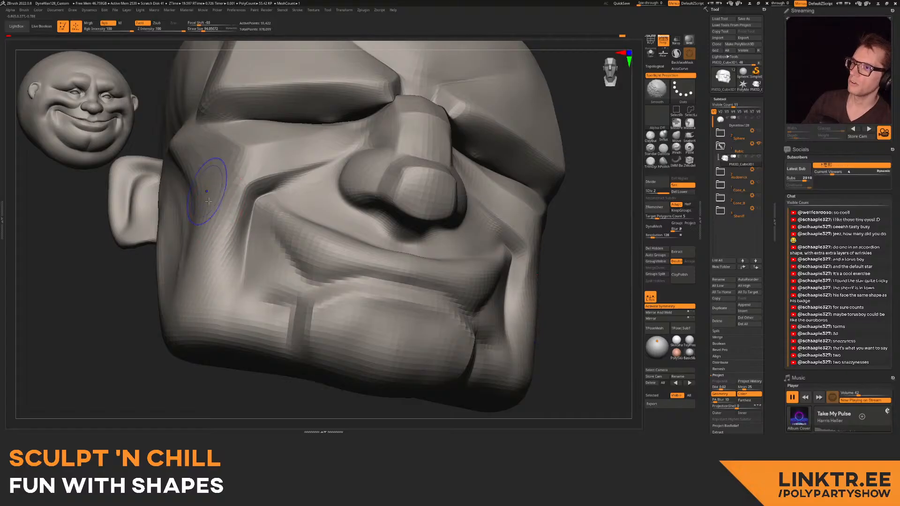
# - Pinch the cheekbone edge between the outer brow corner and the ear on the side of the head
pyautogui.moveTo(221, 281)
pyautogui.keyDown('ctrl'); pyautogui.mouseDown(button='right')
pyautogui.moveTo(198, 151)
pyautogui.moveTo(160, 173)
pyautogui.mouseUp(button='right'); pyautogui.keyUp('ctrl')
pyautogui.moveTo(259, 144)
pyautogui.mouseDown(button='right')
pyautogui.moveTo(290, 191)
pyautogui.moveTo(243, 187)
pyautogui.moveTo(271, 262)
pyautogui.moveTo(302, 209)
pyautogui.mouseUp(button='right')
pyautogui.press('shift')
pyautogui.keyDown('alt'); pyautogui.moveTo(328, 220); pyautogui.dragTo(300, 260, button='right'); pyautogui.keyUp('alt')
pyautogui.press('s')
pyautogui.moveTo(291, 273); pyautogui.dragTo(295, 273)
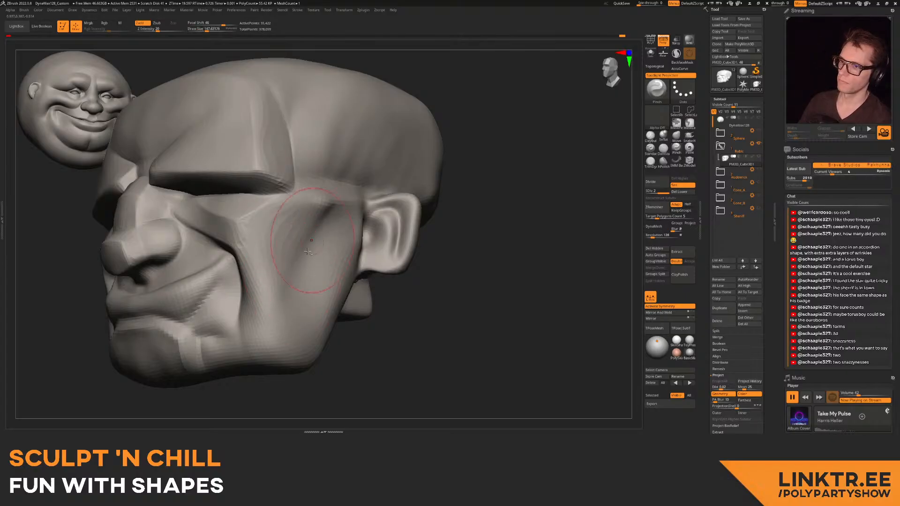
pyautogui.moveTo(320, 213); pyautogui.dragTo(310, 235, button='right')
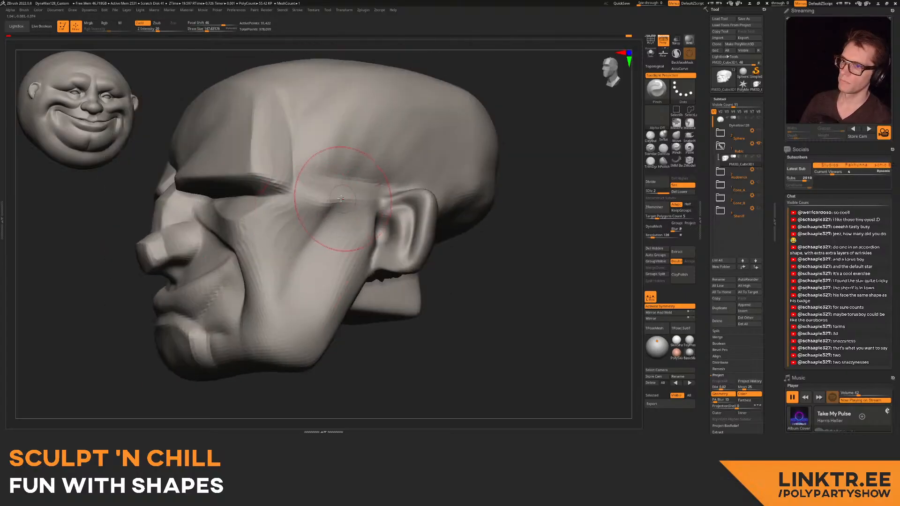
# - Smooth the top and side of the cranium, and pinch its rear edge
pyautogui.keyDown('shift'); pyautogui.moveTo(343, 136); pyautogui.dragTo(369, 134); pyautogui.keyUp('shift')
pyautogui.keyDown('shift'); pyautogui.moveTo(325, 87); pyautogui.dragTo(370, 91); pyautogui.keyUp('shift')
pyautogui.moveTo(385, 92)
pyautogui.keyDown('ctrl'); pyautogui.mouseDown(button='right')
pyautogui.moveTo(305, 108)
pyautogui.moveTo(297, 177)
pyautogui.moveTo(280, 184)
pyautogui.mouseUp(button='right'); pyautogui.keyUp('ctrl')
pyautogui.press('s')
pyautogui.moveTo(280, 184); pyautogui.dragTo(283, 183)
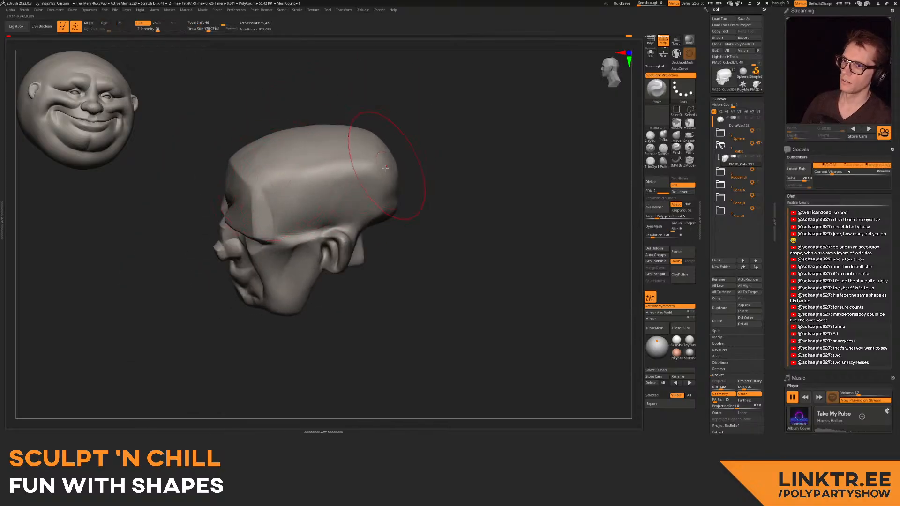
pyautogui.moveTo(388, 163); pyautogui.dragTo(368, 162, button='right')
pyautogui.moveTo(386, 199); pyautogui.dragTo(414, 211, button='right')
pyautogui.press('shift')
pyautogui.moveTo(407, 181)
pyautogui.mouseDown(button='right')
pyautogui.moveTo(373, 195)
pyautogui.moveTo(397, 172)
pyautogui.mouseUp(button='right')
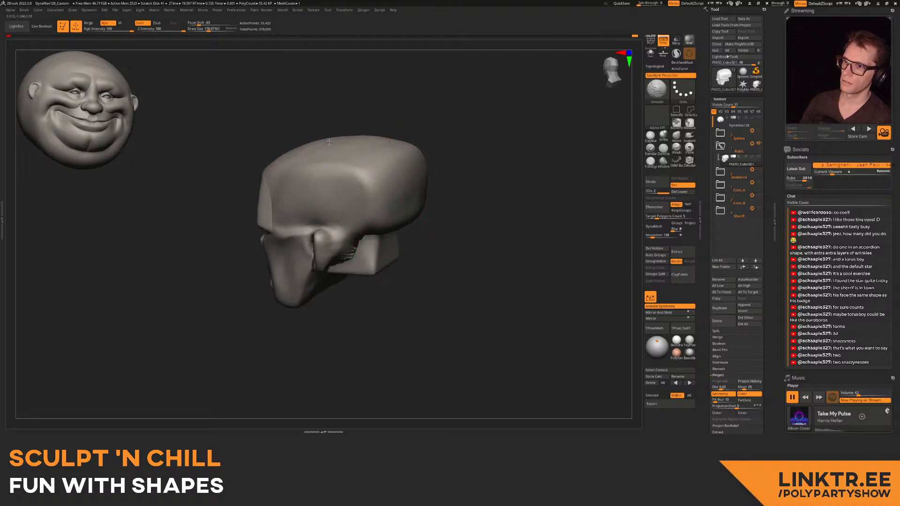
# - Fill the area beside the mouth corner and the groove next to the chin with ClayBuildup, and smooth the strokes
pyautogui.moveTo(391, 151)
pyautogui.mouseDown(button='right')
pyautogui.moveTo(344, 183)
pyautogui.moveTo(292, 189)
pyautogui.moveTo(301, 139)
pyautogui.moveTo(304, 162)
pyautogui.mouseUp(button='right')
pyautogui.keyDown('ctrl'); pyautogui.moveTo(258, 164); pyautogui.dragTo(223, 258, button='right'); pyautogui.keyUp('ctrl')
pyautogui.keyDown('alt'); pyautogui.moveTo(224, 258); pyautogui.dragTo(280, 207, button='right'); pyautogui.keyUp('alt')
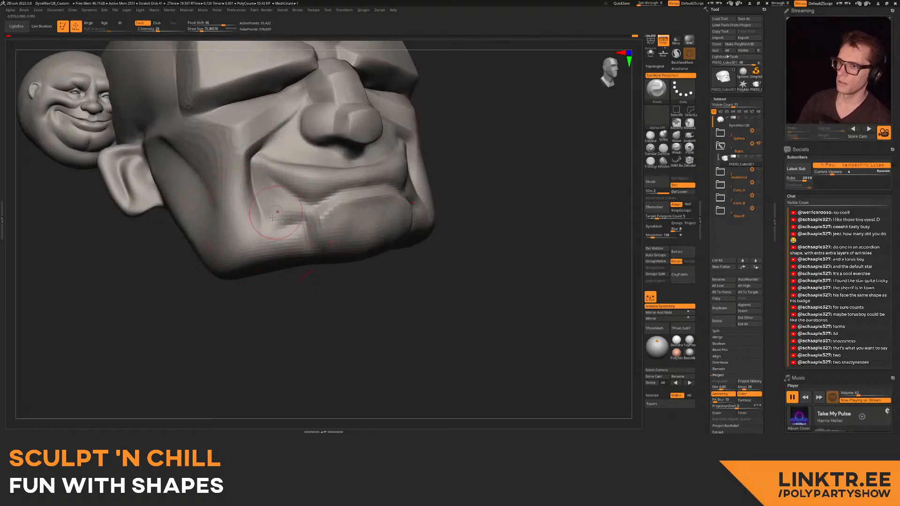
pyautogui.click(650, 136)
pyautogui.moveTo(323, 181); pyautogui.dragTo(356, 180, button='right')
pyautogui.keyDown('ctrl'); pyautogui.moveTo(300, 188); pyautogui.dragTo(270, 220, button='right'); pyautogui.keyUp('ctrl')
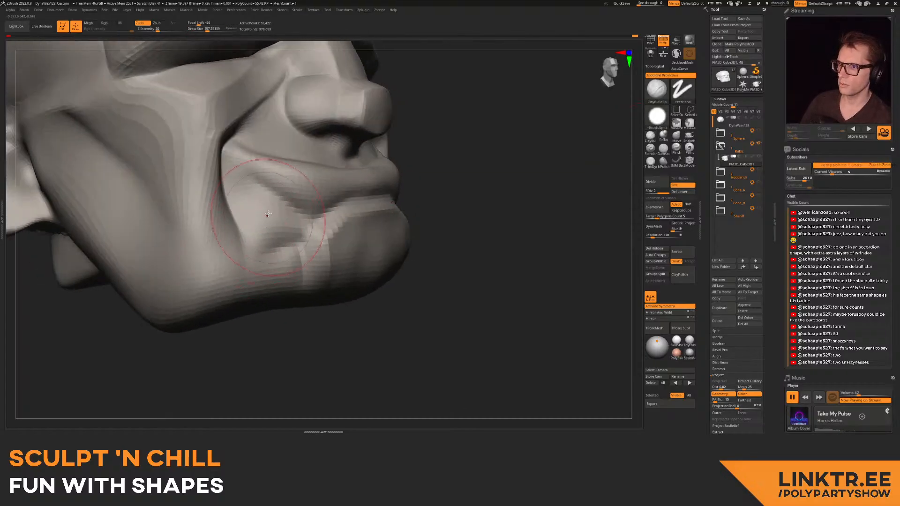
pyautogui.moveTo(280, 238)
pyautogui.mouseDown()
pyautogui.moveTo(231, 207)
pyautogui.moveTo(264, 216)
pyautogui.mouseUp()
pyautogui.press('s')
pyautogui.moveTo(256, 213)
pyautogui.mouseDown()
pyautogui.moveTo(272, 209)
pyautogui.moveTo(257, 207)
pyautogui.mouseUp()
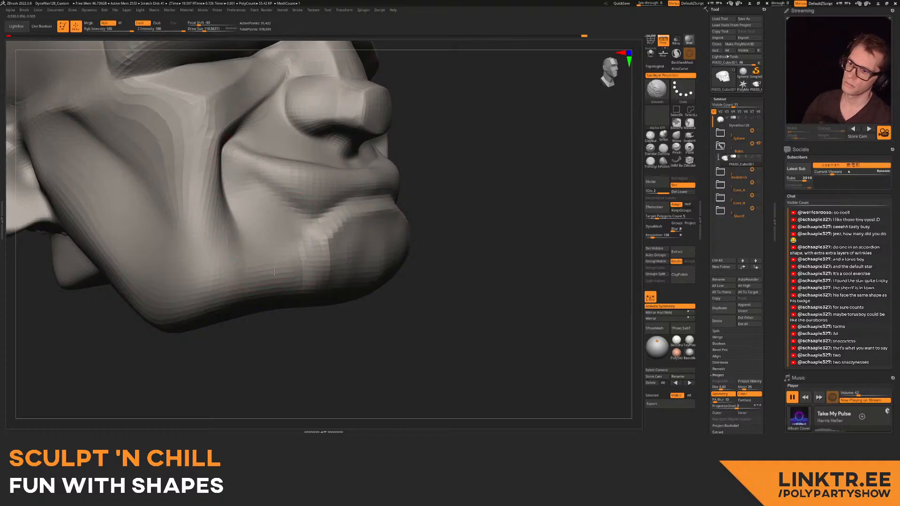
pyautogui.moveTo(299, 218)
pyautogui.mouseDown(button='right')
pyautogui.moveTo(239, 220)
pyautogui.moveTo(262, 202)
pyautogui.moveTo(305, 225)
pyautogui.moveTo(267, 243)
pyautogui.moveTo(281, 217)
pyautogui.moveTo(265, 229)
pyautogui.mouseUp(button='right')
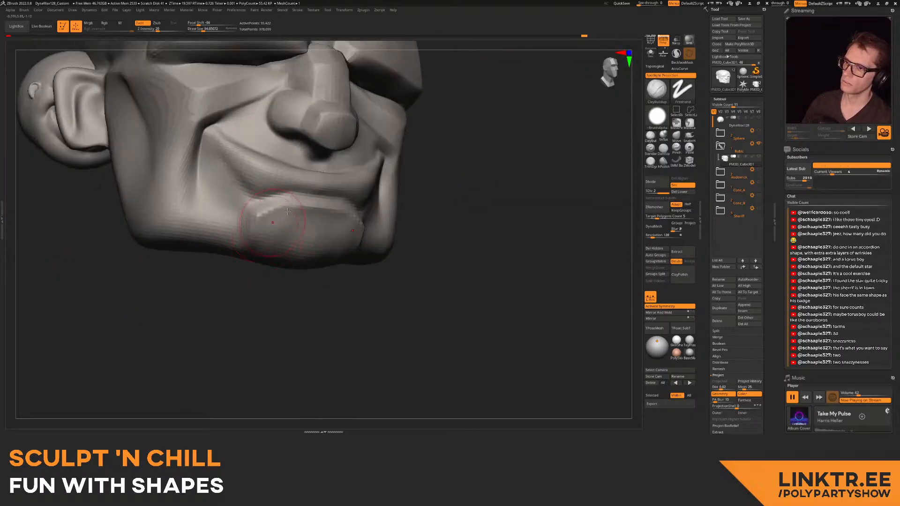
# - Build up the side and underside of the chin with ClayBuildup at a larger brush size
pyautogui.click(651, 137)
pyautogui.press('s')
pyautogui.moveTo(257, 247); pyautogui.dragTo(262, 247)
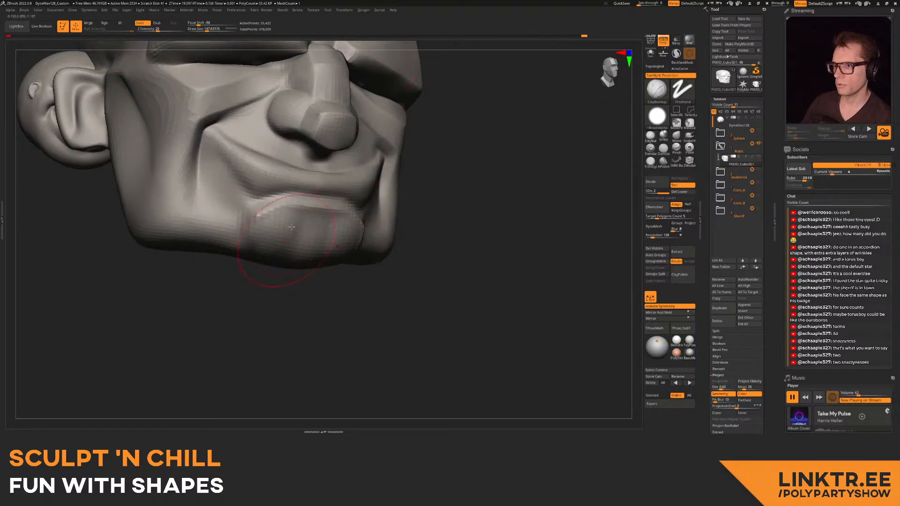
pyautogui.moveTo(371, 247)
pyautogui.mouseDown(button='right')
pyautogui.moveTo(299, 230)
pyautogui.moveTo(268, 233)
pyautogui.mouseUp(button='right')
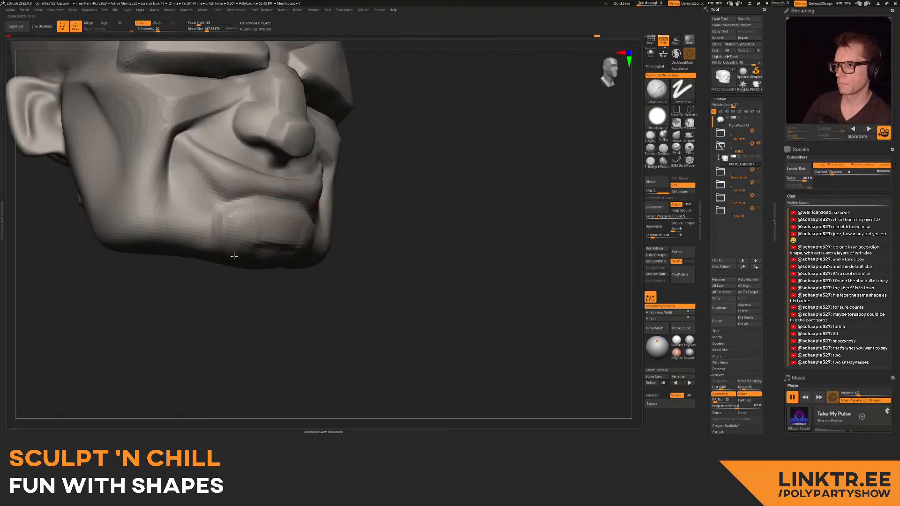
pyautogui.moveTo(257, 224)
pyautogui.keyDown('ctrl'); pyautogui.mouseDown(button='right')
pyautogui.moveTo(270, 206)
pyautogui.moveTo(261, 230)
pyautogui.moveTo(246, 228)
pyautogui.mouseUp(button='right'); pyautogui.keyUp('ctrl')
pyautogui.moveTo(246, 229)
pyautogui.keyDown('ctrl'); pyautogui.mouseDown(button='right')
pyautogui.moveTo(253, 246)
pyautogui.moveTo(283, 218)
pyautogui.mouseUp(button='right'); pyautogui.keyUp('ctrl')
pyautogui.moveTo(262, 230)
pyautogui.mouseDown()
pyautogui.moveTo(265, 268)
pyautogui.moveTo(262, 234)
pyautogui.moveTo(256, 266)
pyautogui.moveTo(253, 235)
pyautogui.moveTo(230, 256)
pyautogui.moveTo(239, 239)
pyautogui.moveTo(220, 213)
pyautogui.moveTo(214, 223)
pyautogui.mouseUp()
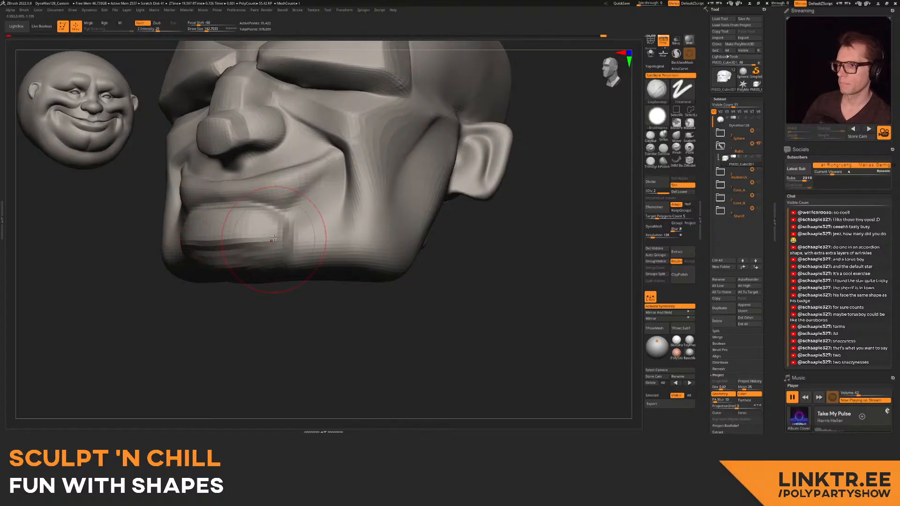
pyautogui.moveTo(276, 268); pyautogui.dragTo(274, 229, button='right')
pyautogui.moveTo(253, 263)
pyautogui.mouseDown()
pyautogui.moveTo(229, 276)
pyautogui.moveTo(221, 272)
pyautogui.moveTo(227, 260)
pyautogui.mouseUp()
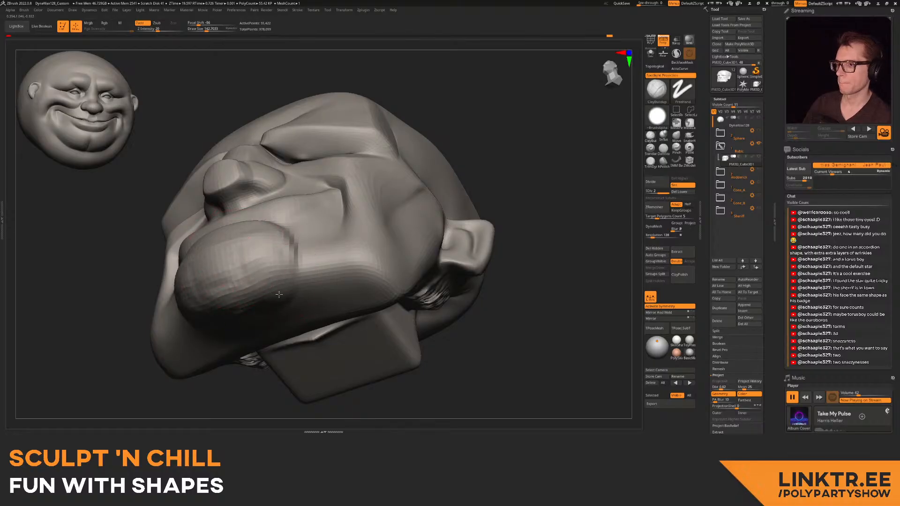
pyautogui.moveTo(262, 277); pyautogui.dragTo(272, 225, button='right')
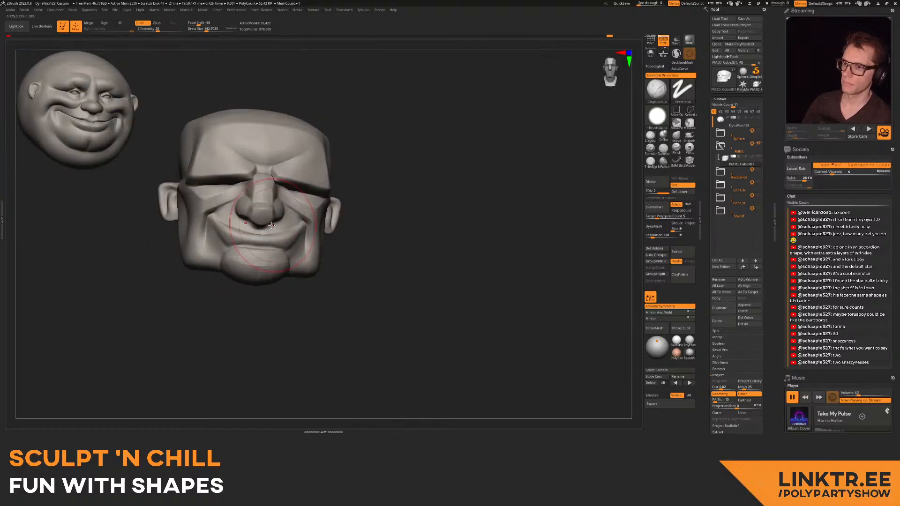
# - Pinch the side edge of the chin where it meets the underside of the jaw
pyautogui.click(676, 148)
pyautogui.moveTo(234, 262)
pyautogui.keyDown('ctrl'); pyautogui.mouseDown(button='right')
pyautogui.moveTo(221, 309)
pyautogui.moveTo(251, 231)
pyautogui.moveTo(265, 239)
pyautogui.mouseUp(button='right'); pyautogui.keyUp('ctrl')
pyautogui.moveTo(245, 260); pyautogui.dragTo(245, 261, button='right')
pyautogui.press('s')
pyautogui.press('s')
pyautogui.moveTo(229, 287); pyautogui.dragTo(248, 265)
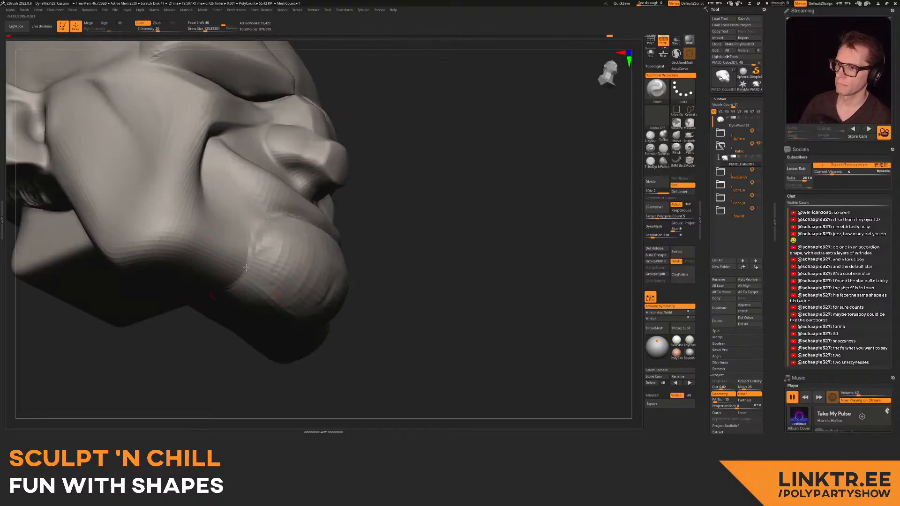
pyautogui.moveTo(272, 220); pyautogui.dragTo(251, 241, button='right')
pyautogui.press('s')
pyautogui.moveTo(254, 257); pyautogui.dragTo(255, 236)
# - Pinch the chin's upper corner and side edge with a smaller brush, and undo the last stroke
pyautogui.moveTo(268, 227); pyautogui.dragTo(265, 229, button='right')
pyautogui.press('s')
pyautogui.moveTo(265, 227); pyautogui.dragTo(269, 229)
pyautogui.keyDown('ctrl'); pyautogui.moveTo(322, 225); pyautogui.dragTo(300, 235, button='right'); pyautogui.keyUp('ctrl')
pyautogui.press('s')
pyautogui.moveTo(300, 230); pyautogui.dragTo(296, 231)
pyautogui.moveTo(304, 232)
pyautogui.keyDown('ctrl'); pyautogui.mouseDown(button='right')
pyautogui.moveTo(319, 210)
pyautogui.moveTo(287, 220)
pyautogui.mouseUp(button='right'); pyautogui.keyUp('ctrl')
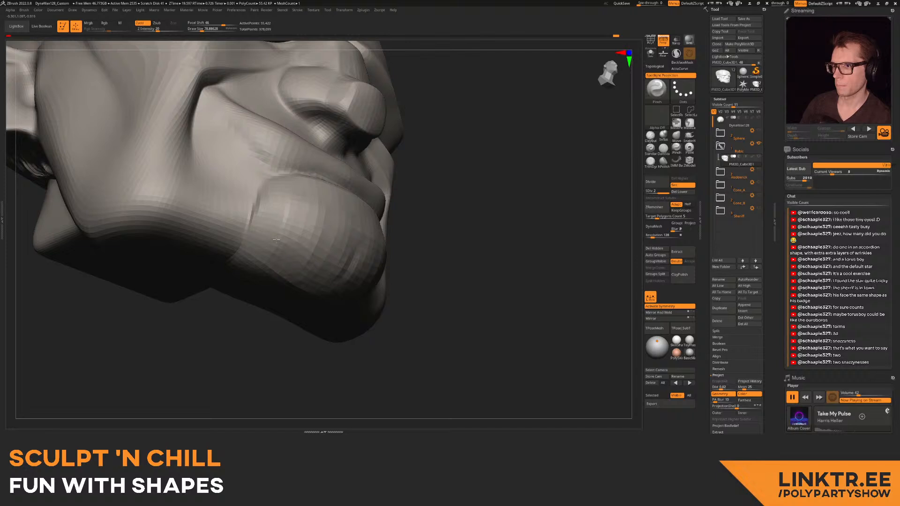
pyautogui.moveTo(280, 181); pyautogui.dragTo(269, 218, button='right')
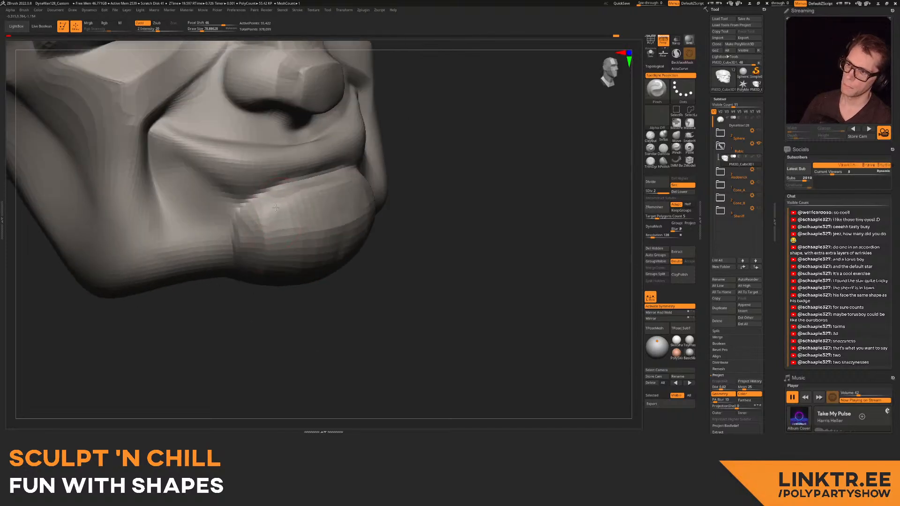
pyautogui.moveTo(277, 204); pyautogui.dragTo(261, 206)
pyautogui.hotkey('ctrl', 'z')
# - Mask the lips and cheeks above the chin, rework the chin's side with a larger brush, and clear the mask
pyautogui.moveTo(293, 179)
pyautogui.keyDown('ctrl'); pyautogui.mouseDown()
pyautogui.moveTo(268, 193)
pyautogui.moveTo(247, 149)
pyautogui.moveTo(367, 127)
pyautogui.moveTo(370, 162)
pyautogui.mouseUp(); pyautogui.keyUp('ctrl')
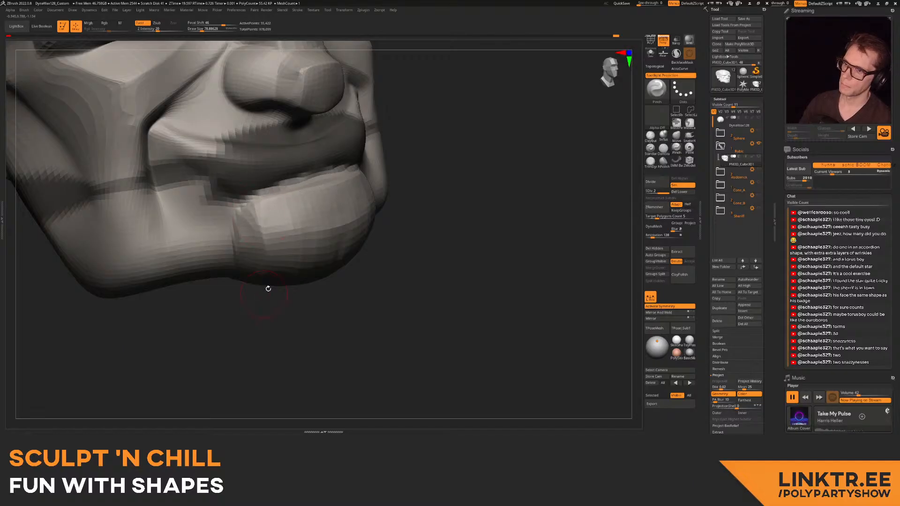
pyautogui.keyDown('alt'); pyautogui.moveTo(262, 294); pyautogui.dragTo(261, 239); pyautogui.keyUp('alt')
pyautogui.moveTo(239, 291); pyautogui.dragTo(293, 255)
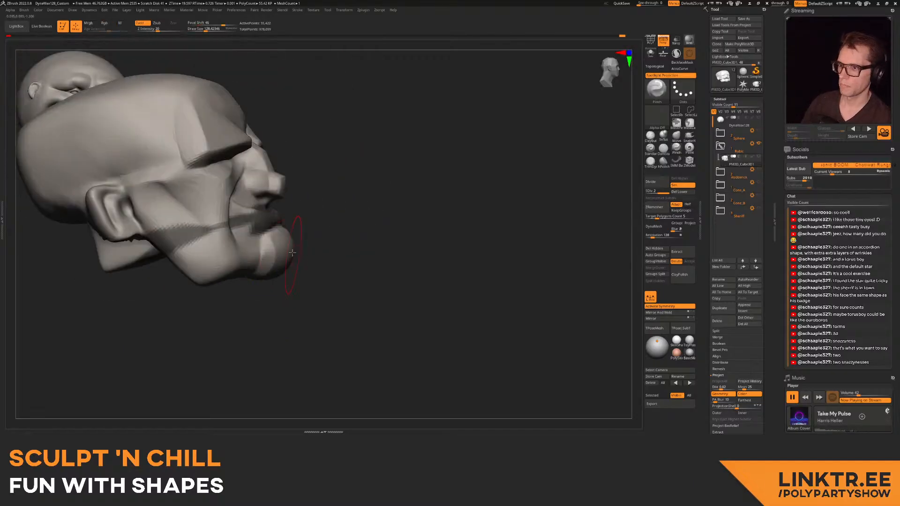
pyautogui.moveTo(246, 285); pyautogui.dragTo(183, 269)
pyautogui.keyDown('ctrl'); pyautogui.moveTo(417, 193); pyautogui.dragTo(361, 220); pyautogui.keyUp('ctrl')
# - Pinch the crease where the mouth corner meets the chin with a smaller brush
pyautogui.keyDown('alt'); pyautogui.moveTo(281, 206); pyautogui.dragTo(272, 260); pyautogui.keyUp('alt')
pyautogui.moveTo(273, 260); pyautogui.dragTo(300, 258, button='right')
pyautogui.moveTo(231, 257); pyautogui.dragTo(248, 254, button='right')
pyautogui.press('s')
pyautogui.moveTo(194, 239)
pyautogui.mouseDown()
pyautogui.moveTo(199, 234)
pyautogui.moveTo(178, 240)
pyautogui.mouseUp()
pyautogui.press('s')
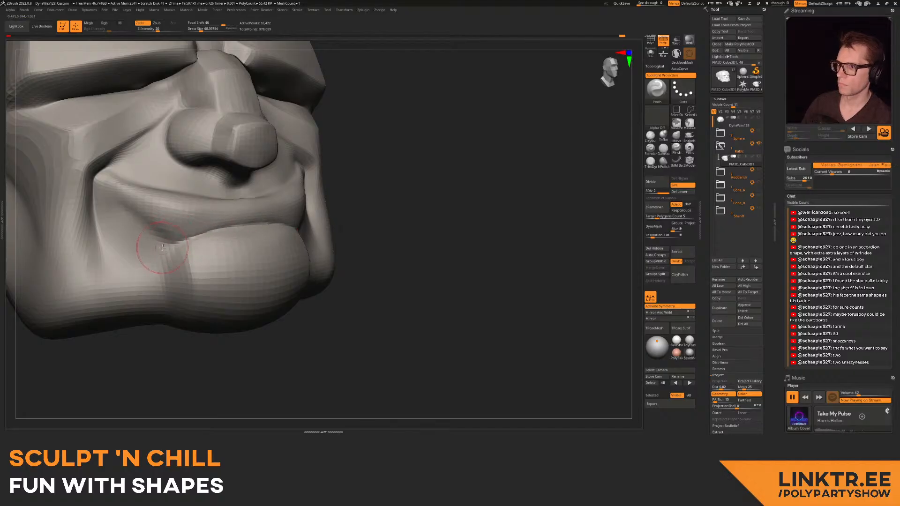
# - Nudge the rear corner of the jaw upward with the Move brush using topological masking
pyautogui.moveTo(206, 224)
pyautogui.mouseDown(button='right')
pyautogui.moveTo(275, 255)
pyautogui.moveTo(232, 193)
pyautogui.moveTo(304, 218)
pyautogui.mouseUp(button='right')
pyautogui.keyDown('alt'); pyautogui.moveTo(303, 217); pyautogui.dragTo(316, 189, button='right'); pyautogui.keyUp('alt')
pyautogui.click(676, 136)
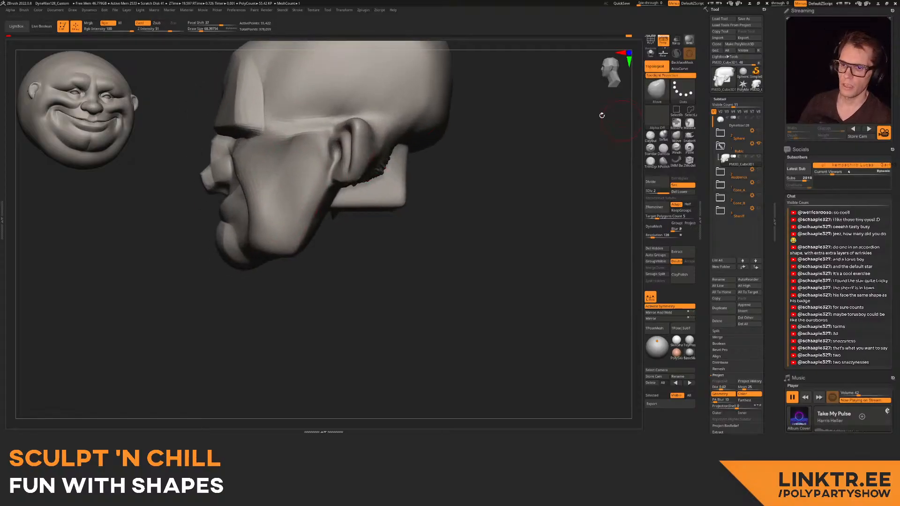
pyautogui.moveTo(295, 252)
pyautogui.mouseDown()
pyautogui.moveTo(285, 233)
pyautogui.moveTo(293, 241)
pyautogui.mouseUp()
pyautogui.keyDown('shift'); pyautogui.moveTo(294, 241); pyautogui.dragTo(355, 232, button='right'); pyautogui.keyUp('shift')
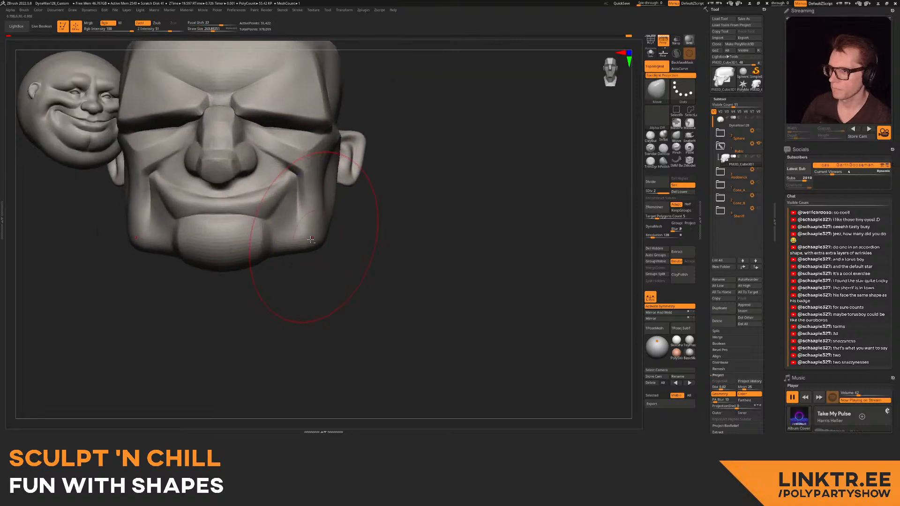
pyautogui.moveTo(363, 201)
pyautogui.keyDown('alt'); pyautogui.mouseDown(button='right')
pyautogui.moveTo(459, 201)
pyautogui.moveTo(398, 200)
pyautogui.moveTo(434, 199)
pyautogui.moveTo(439, 174)
pyautogui.moveTo(416, 228)
pyautogui.moveTo(452, 224)
pyautogui.moveTo(421, 217)
pyautogui.mouseUp(button='right'); pyautogui.keyUp('alt')
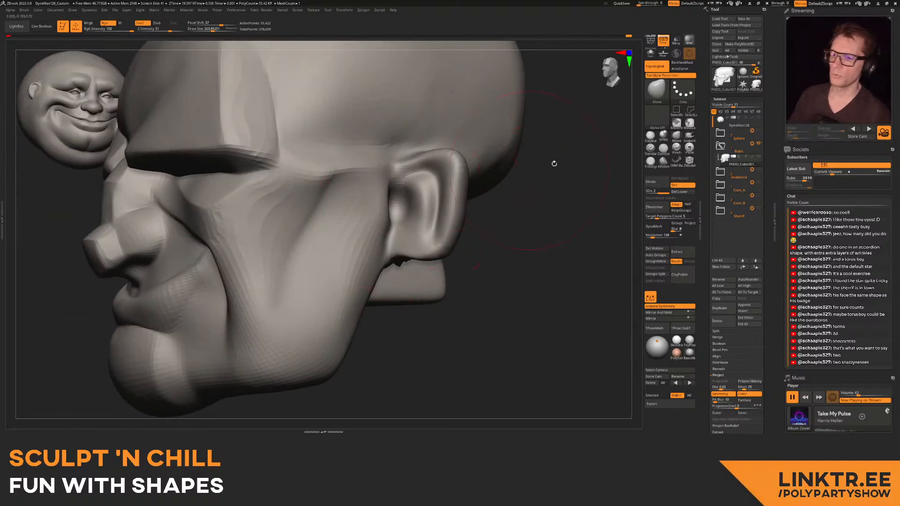
# - Adjust the front edge of the ear where it joins the head with a smaller Move brush
pyautogui.moveTo(329, 193); pyautogui.dragTo(356, 193, button='right')
pyautogui.press('s')
pyautogui.moveTo(393, 202)
pyautogui.mouseDown()
pyautogui.moveTo(384, 202)
pyautogui.moveTo(394, 206)
pyautogui.mouseUp()
pyautogui.press('s')
pyautogui.moveTo(386, 215); pyautogui.dragTo(380, 236)
pyautogui.moveTo(386, 186); pyautogui.dragTo(391, 203)
pyautogui.moveTo(392, 206)
pyautogui.mouseDown(button='right')
pyautogui.moveTo(424, 209)
pyautogui.moveTo(399, 210)
pyautogui.moveTo(357, 187)
pyautogui.moveTo(402, 191)
pyautogui.moveTo(387, 192)
pyautogui.mouseUp(button='right')
pyautogui.moveTo(387, 192)
pyautogui.keyDown('ctrl'); pyautogui.mouseDown(button='right')
pyautogui.moveTo(388, 211)
pyautogui.moveTo(366, 188)
pyautogui.moveTo(384, 220)
pyautogui.mouseUp(button='right'); pyautogui.keyUp('ctrl')
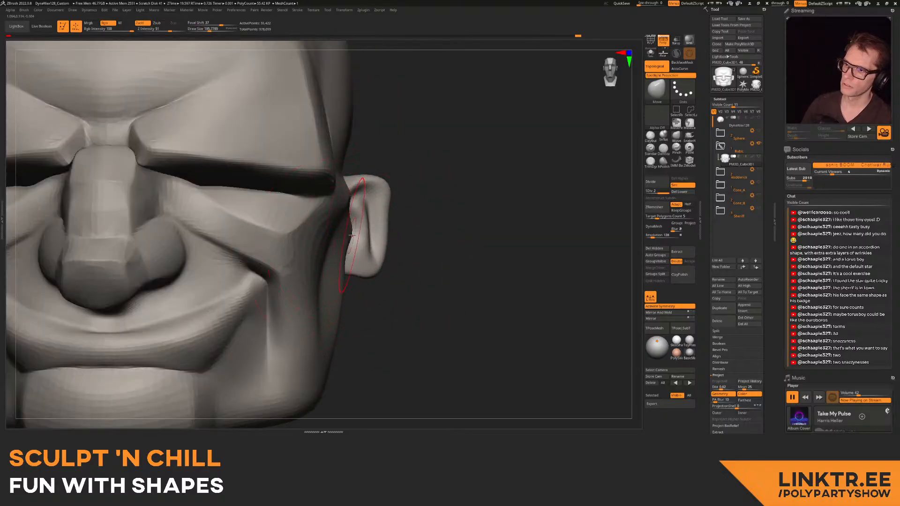
pyautogui.moveTo(344, 232); pyautogui.dragTo(347, 231)
# - Push the rough area behind the ear and the back of the neck block inward with the Move brush
pyautogui.moveTo(357, 230)
pyautogui.mouseDown(button='right')
pyautogui.moveTo(262, 225)
pyautogui.moveTo(367, 215)
pyautogui.moveTo(323, 267)
pyautogui.mouseUp(button='right')
pyautogui.press('s')
pyautogui.moveTo(323, 283); pyautogui.dragTo(338, 281)
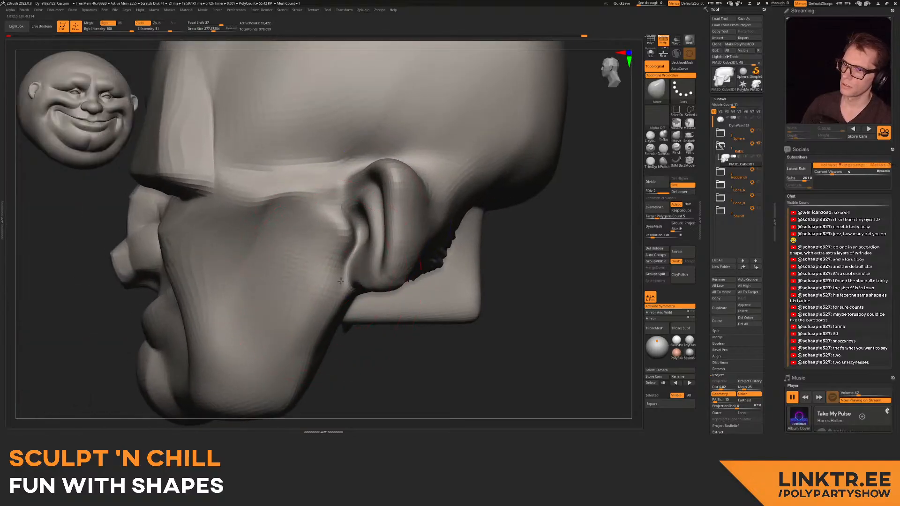
pyautogui.press('s')
pyautogui.moveTo(449, 195); pyautogui.dragTo(448, 196)
pyautogui.moveTo(459, 205)
pyautogui.mouseDown()
pyautogui.moveTo(438, 205)
pyautogui.moveTo(426, 265)
pyautogui.mouseUp()
pyautogui.press('s')
pyautogui.moveTo(425, 264); pyautogui.dragTo(430, 264)
pyautogui.moveTo(436, 260); pyautogui.dragTo(416, 254)
pyautogui.moveTo(440, 215); pyautogui.dragTo(427, 214)
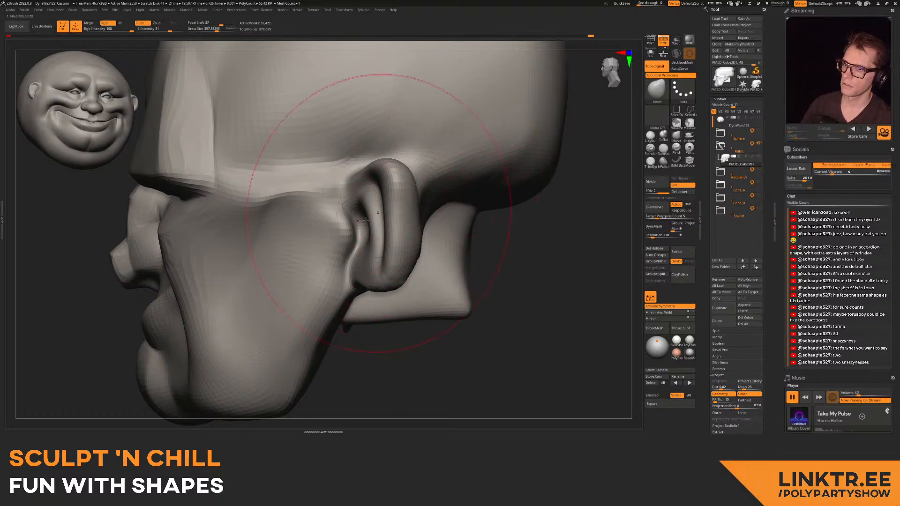
# - Reshape the cheekbone line behind the brow and the upper rim of the ear with the Move brush
pyautogui.moveTo(314, 211); pyautogui.dragTo(327, 211, button='right')
pyautogui.press('s')
pyautogui.moveTo(327, 211); pyautogui.dragTo(325, 210)
pyautogui.press('s')
pyautogui.moveTo(267, 206); pyautogui.dragTo(272, 189)
pyautogui.moveTo(275, 180); pyautogui.dragTo(305, 185)
pyautogui.press('s')
pyautogui.moveTo(390, 187); pyautogui.dragTo(388, 186)
pyautogui.moveTo(399, 187); pyautogui.dragTo(394, 188)
pyautogui.press('s')
pyautogui.moveTo(423, 245); pyautogui.dragTo(420, 242)
pyautogui.keyDown('ctrl'); pyautogui.moveTo(420, 242); pyautogui.dragTo(412, 206, button='right'); pyautogui.keyUp('ctrl')
pyautogui.moveTo(324, 211)
pyautogui.mouseDown(button='right')
pyautogui.moveTo(373, 210)
pyautogui.moveTo(324, 212)
pyautogui.moveTo(391, 241)
pyautogui.moveTo(328, 224)
pyautogui.mouseUp(button='right')
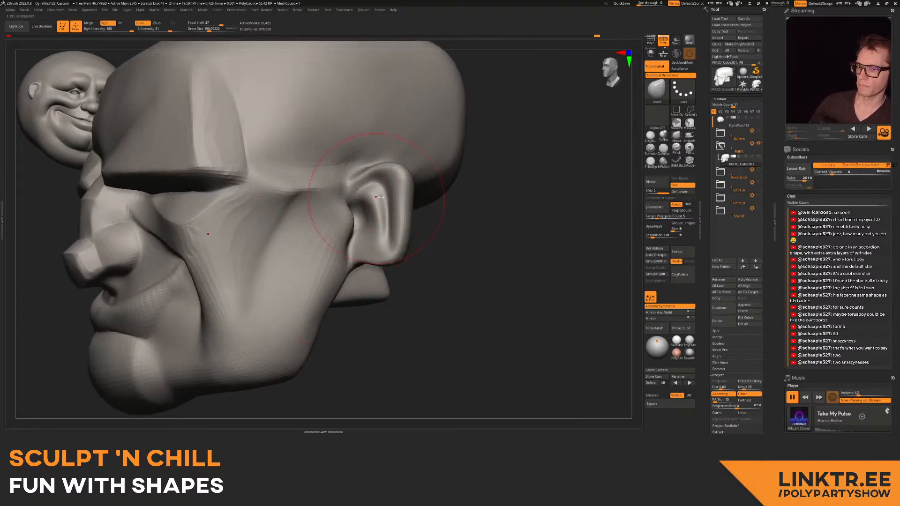
# - Carve the inner folds of the ear and rework its bowl with ClayBuildup
pyautogui.click(663, 149)
pyautogui.press('s')
pyautogui.moveTo(389, 225)
pyautogui.mouseDown()
pyautogui.moveTo(374, 226)
pyautogui.moveTo(389, 247)
pyautogui.mouseUp()
pyautogui.press('b')
pyautogui.press('c')
pyautogui.press('b')
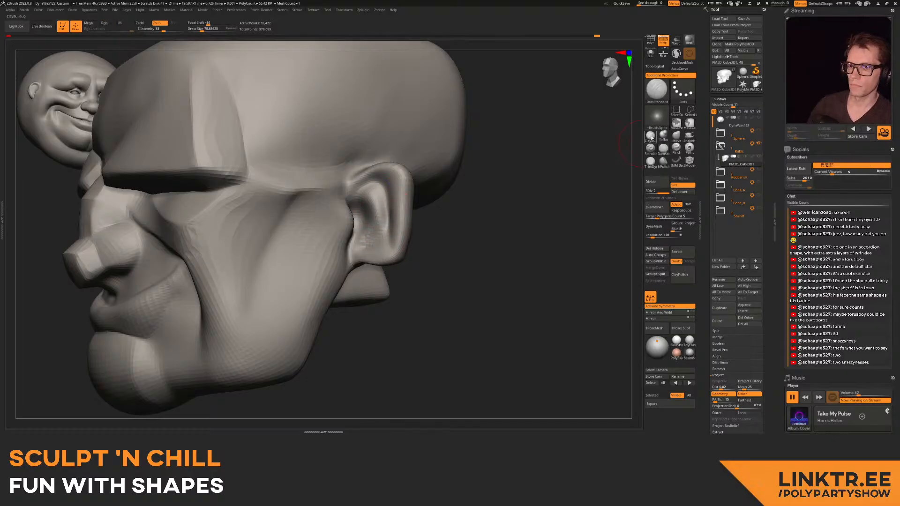
pyautogui.moveTo(369, 202); pyautogui.dragTo(364, 229)
pyautogui.press('f')
pyautogui.moveTo(352, 186); pyautogui.dragTo(375, 208, button='right')
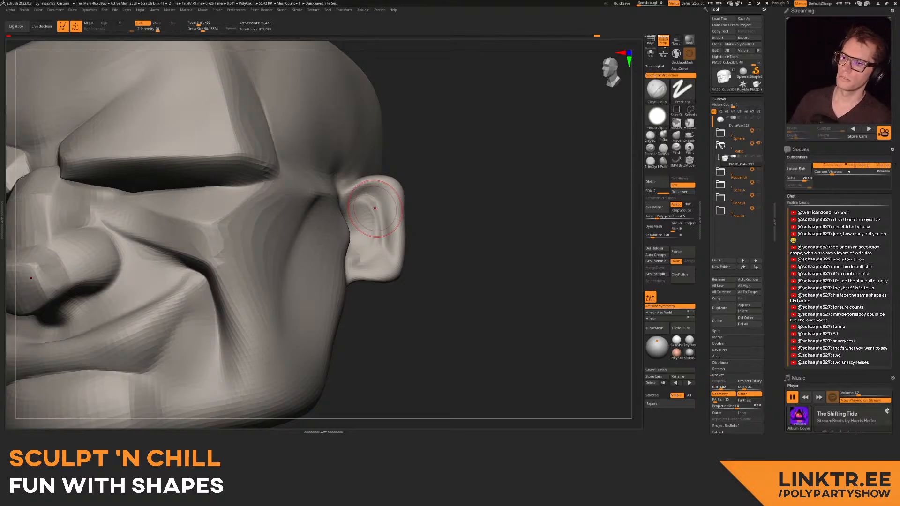
pyautogui.keyDown('ctrl'); pyautogui.moveTo(375, 208); pyautogui.dragTo(363, 244, button='right'); pyautogui.keyUp('ctrl')
pyautogui.moveTo(363, 245)
pyautogui.mouseDown(button='right')
pyautogui.moveTo(354, 216)
pyautogui.moveTo(357, 240)
pyautogui.mouseUp(button='right')
# - Pinch and smooth the ear's rim along its front and back edges
pyautogui.click(663, 148)
pyautogui.click(676, 148)
pyautogui.press('s')
pyautogui.moveTo(316, 243)
pyautogui.mouseDown()
pyautogui.moveTo(346, 235)
pyautogui.moveTo(355, 285)
pyautogui.moveTo(303, 310)
pyautogui.moveTo(323, 309)
pyautogui.moveTo(342, 327)
pyautogui.moveTo(365, 325)
pyautogui.mouseUp()
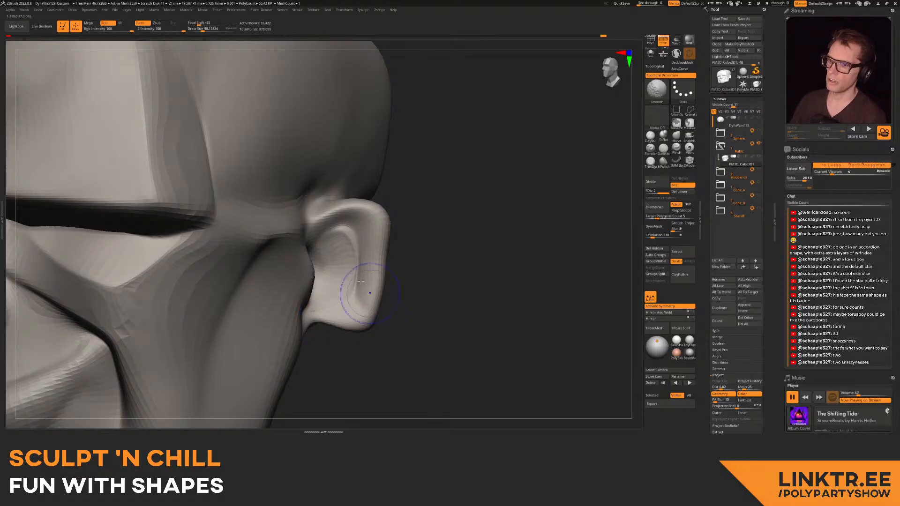
pyautogui.moveTo(332, 192); pyautogui.dragTo(305, 197, button='right')
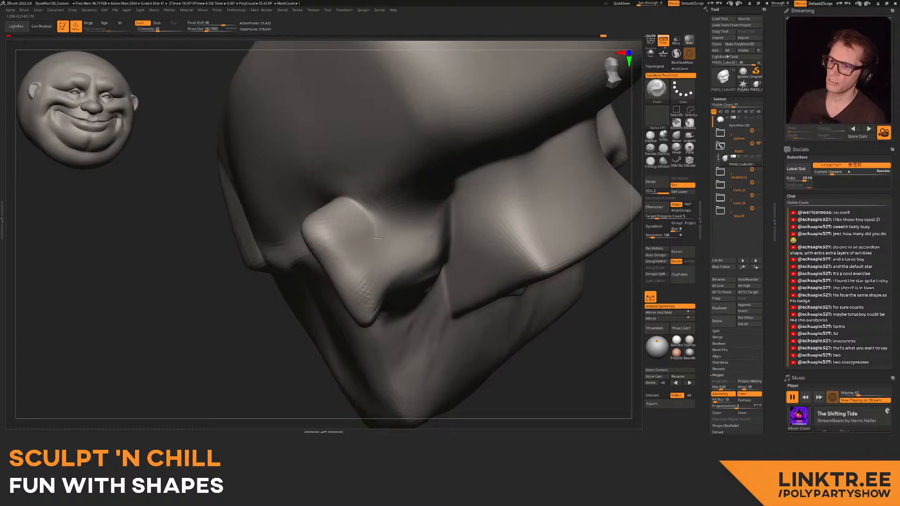
pyautogui.moveTo(377, 238); pyautogui.dragTo(398, 290)
pyautogui.moveTo(397, 294); pyautogui.dragTo(382, 263, button='right')
pyautogui.moveTo(383, 263); pyautogui.dragTo(382, 329)
pyautogui.moveTo(380, 319)
pyautogui.keyDown('ctrl'); pyautogui.mouseDown(button='right')
pyautogui.moveTo(358, 243)
pyautogui.moveTo(367, 202)
pyautogui.moveTo(361, 210)
pyautogui.moveTo(432, 261)
pyautogui.moveTo(415, 224)
pyautogui.moveTo(385, 207)
pyautogui.moveTo(408, 197)
pyautogui.moveTo(371, 246)
pyautogui.mouseUp(button='right'); pyautogui.keyUp('ctrl')
# - Turn on BackfaceMask and pinch the crease under the lower lip toward the mouth corner
pyautogui.click(682, 63)
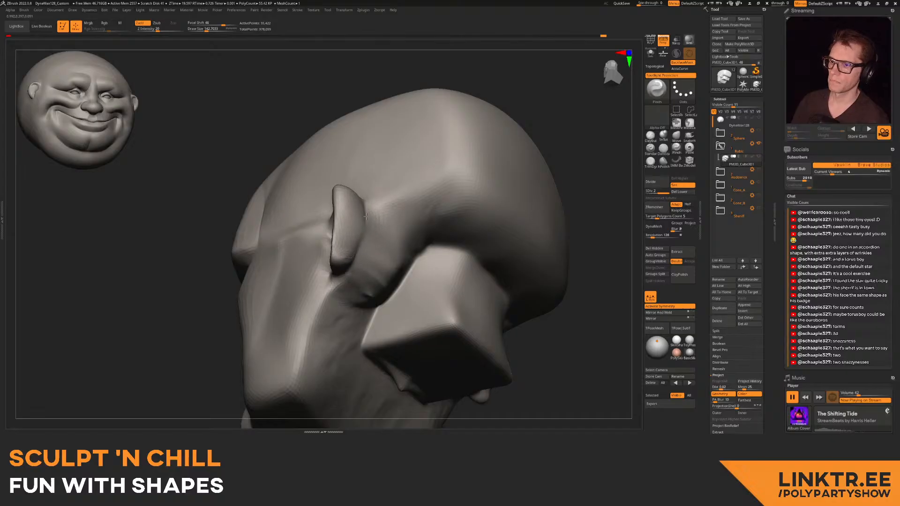
pyautogui.moveTo(343, 252)
pyautogui.mouseDown(button='right')
pyautogui.moveTo(372, 231)
pyautogui.moveTo(294, 247)
pyautogui.moveTo(284, 259)
pyautogui.mouseUp(button='right')
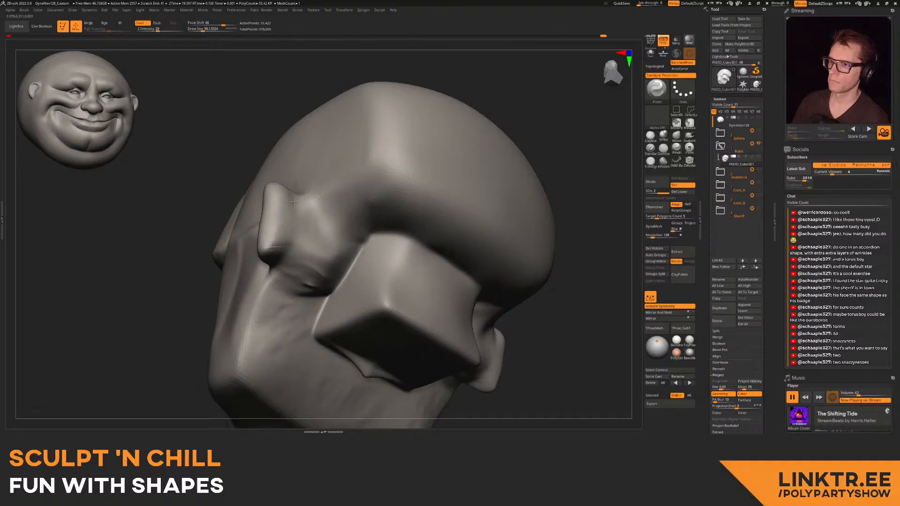
pyautogui.moveTo(258, 307); pyautogui.dragTo(294, 227, button='right')
pyautogui.keyDown('ctrl'); pyautogui.moveTo(293, 227); pyautogui.dragTo(297, 284, button='right'); pyautogui.keyUp('ctrl')
pyautogui.keyDown('alt'); pyautogui.moveTo(296, 284); pyautogui.dragTo(307, 246, button='right'); pyautogui.keyUp('alt')
pyautogui.moveTo(307, 246); pyautogui.dragTo(287, 236, button='right')
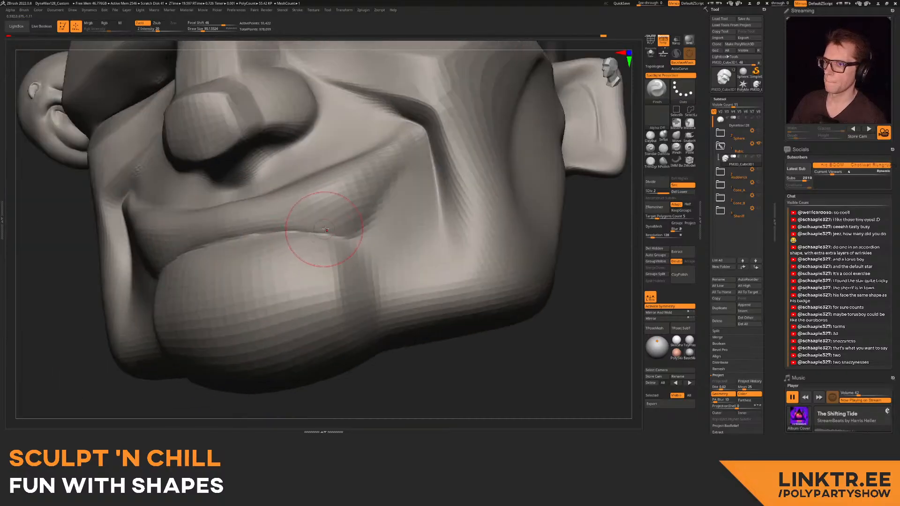
pyautogui.moveTo(300, 230); pyautogui.dragTo(359, 235)
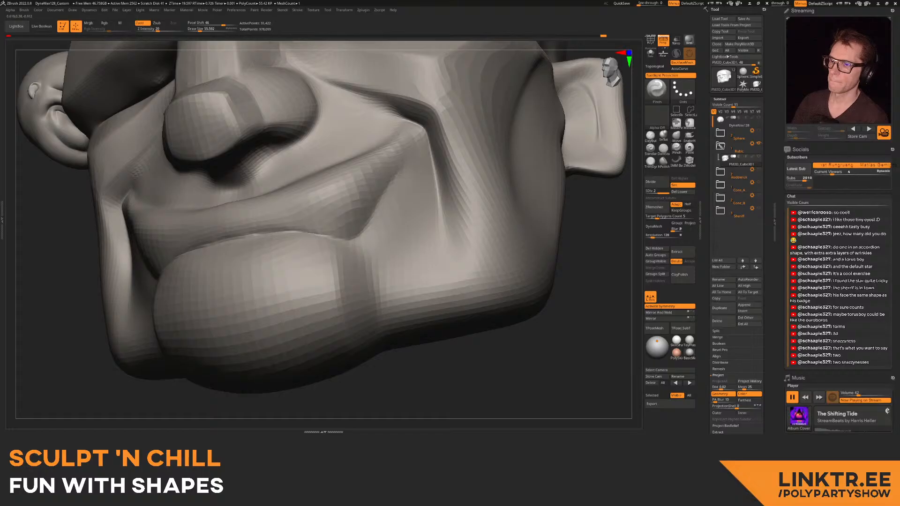
# - Examine the underside of the nose, the nostrils and the top of the skull from several angles
pyautogui.keyDown('ctrl'); pyautogui.moveTo(335, 202); pyautogui.dragTo(338, 167, button='right'); pyautogui.keyUp('ctrl')
pyautogui.moveTo(183, 169); pyautogui.dragTo(227, 181, button='right')
pyautogui.keyDown('ctrl'); pyautogui.moveTo(228, 180); pyautogui.dragTo(229, 206, button='right'); pyautogui.keyUp('ctrl')
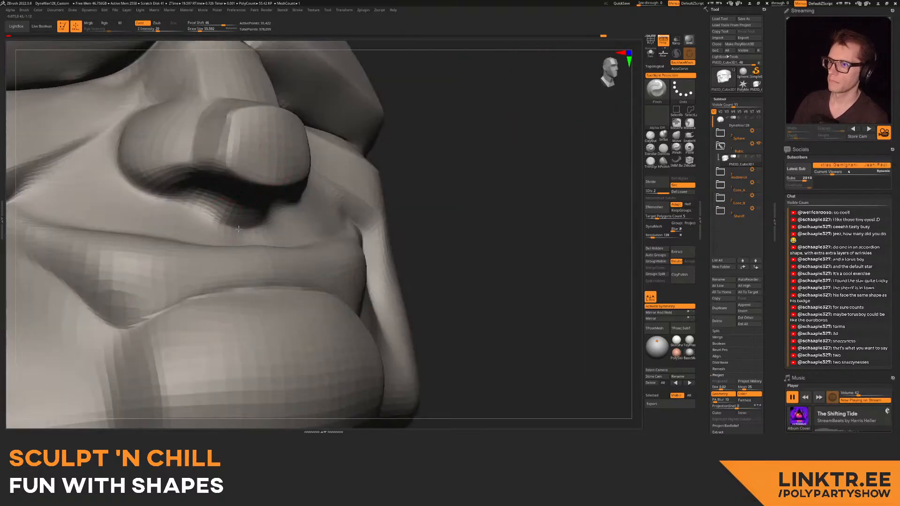
pyautogui.moveTo(213, 216); pyautogui.dragTo(181, 186, button='right')
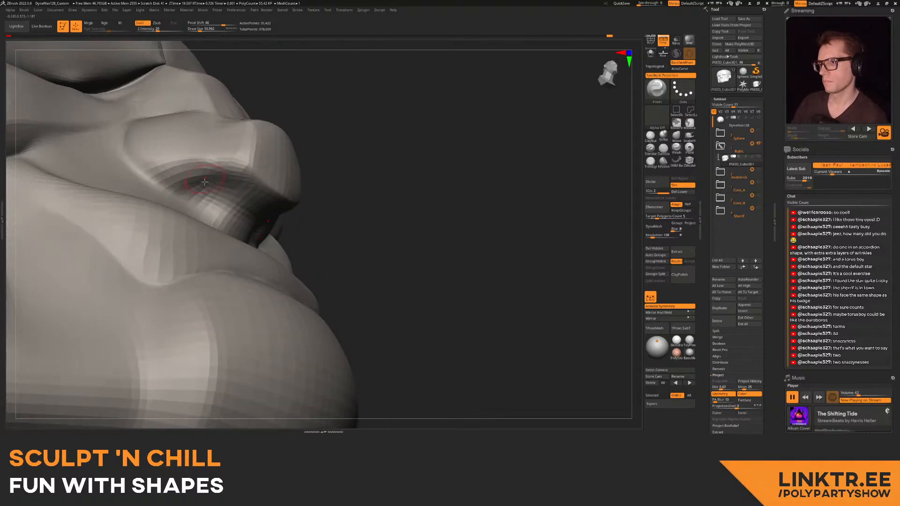
pyautogui.moveTo(294, 228)
pyautogui.keyDown('ctrl'); pyautogui.mouseDown(button='right')
pyautogui.moveTo(258, 188)
pyautogui.moveTo(290, 183)
pyautogui.moveTo(296, 152)
pyautogui.moveTo(269, 150)
pyautogui.moveTo(284, 198)
pyautogui.mouseUp(button='right'); pyautogui.keyUp('ctrl')
pyautogui.moveTo(284, 198)
pyautogui.keyDown('alt'); pyautogui.mouseDown(button='right')
pyautogui.moveTo(303, 142)
pyautogui.moveTo(301, 159)
pyautogui.mouseUp(button='right'); pyautogui.keyUp('alt')
pyautogui.keyDown('alt'); pyautogui.moveTo(284, 110); pyautogui.dragTo(301, 158, button='right'); pyautogui.keyUp('alt')
pyautogui.moveTo(301, 158); pyautogui.dragTo(300, 201, button='right')
pyautogui.press('shift')
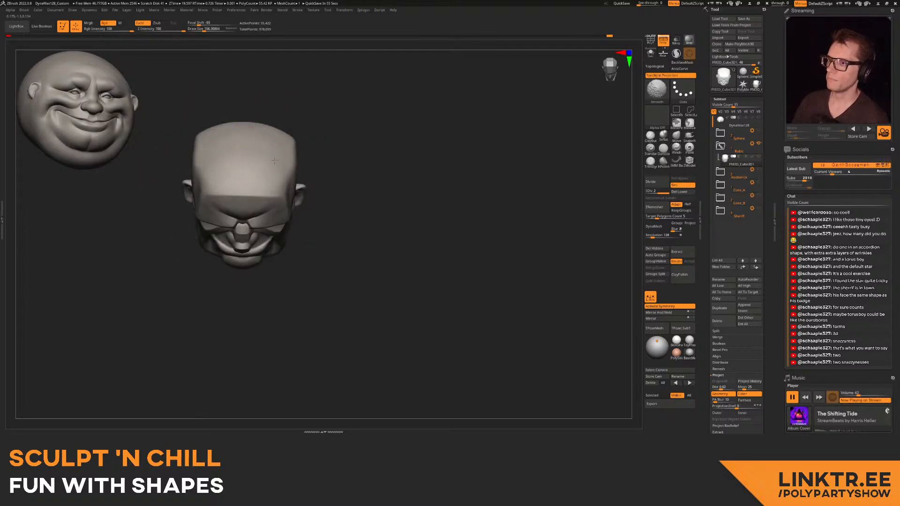
pyautogui.keyDown('alt'); pyautogui.moveTo(231, 144); pyautogui.dragTo(246, 128, button='right'); pyautogui.keyUp('alt')
pyautogui.moveTo(246, 128); pyautogui.dragTo(297, 180, button='right')
pyautogui.moveTo(297, 181); pyautogui.dragTo(267, 171, button='right')
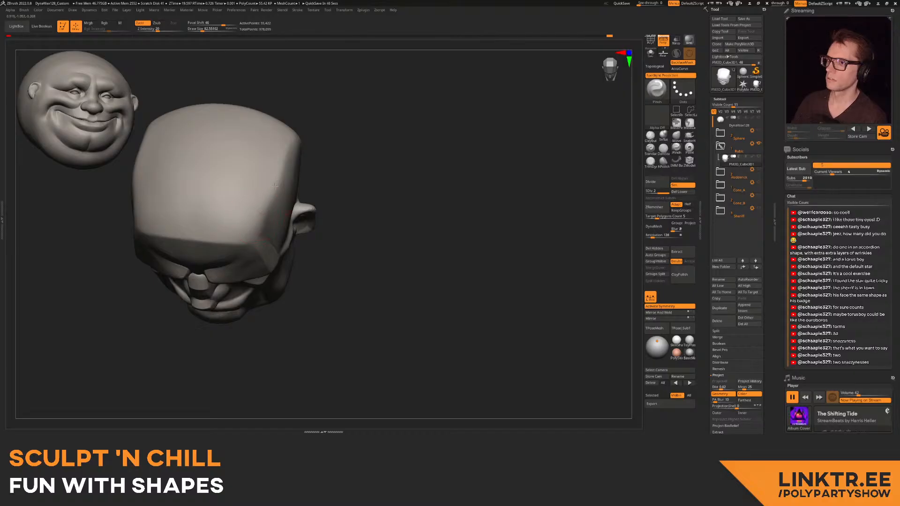
# - Place the cube-shaped head beside the round head and leave a snapshot of it on the canvas
pyautogui.keyDown('ctrl'); pyautogui.moveTo(287, 128); pyautogui.dragTo(272, 85, button='right'); pyautogui.keyUp('ctrl')
pyautogui.keyDown('alt'); pyautogui.moveTo(237, 204); pyautogui.dragTo(218, 159, button='right'); pyautogui.keyUp('alt')
pyautogui.moveTo(218, 159)
pyautogui.mouseDown(button='right')
pyautogui.moveTo(249, 120)
pyautogui.moveTo(263, 187)
pyautogui.moveTo(272, 153)
pyautogui.moveTo(293, 145)
pyautogui.moveTo(281, 142)
pyautogui.moveTo(275, 146)
pyautogui.moveTo(417, 190)
pyautogui.mouseUp(button='right')
pyautogui.hotkey('shift', 's')
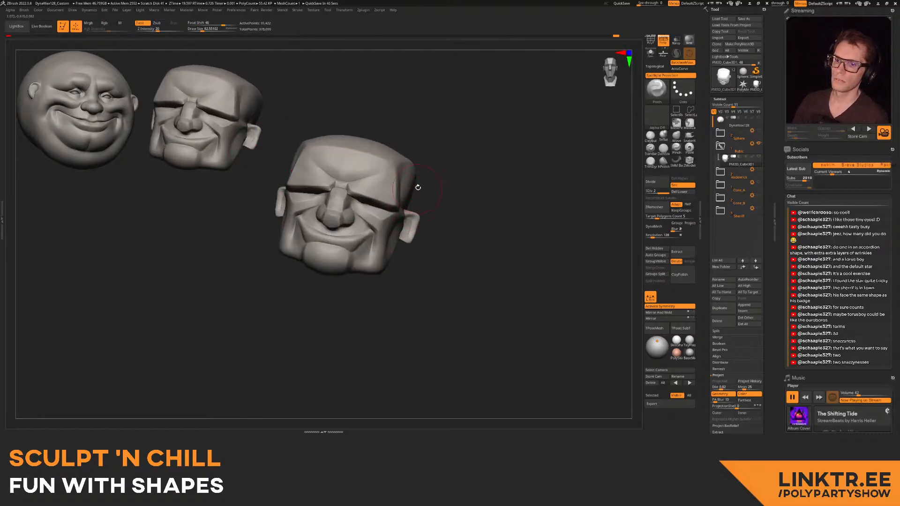
# - Switch to the long-chinned head in the next subtool folder, frame it and show its wireframe
pyautogui.click(721, 146)
pyautogui.click(721, 159)
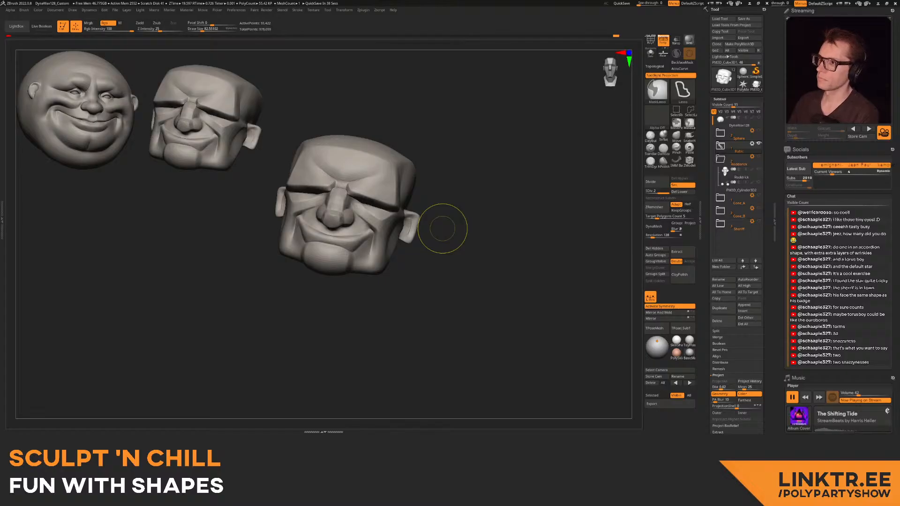
pyautogui.hotkey('ctrl', 's')
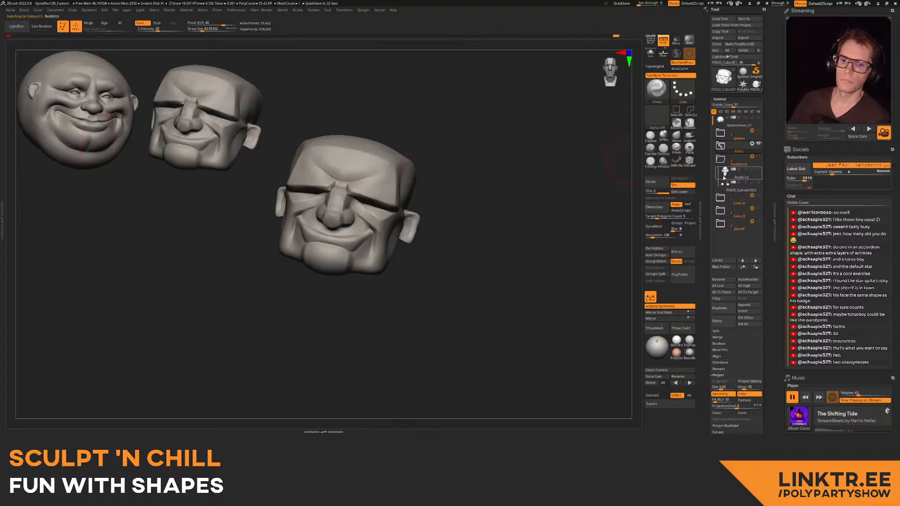
pyautogui.click(726, 175)
pyautogui.press('f')
pyautogui.hotkey('ctrl', 'z')
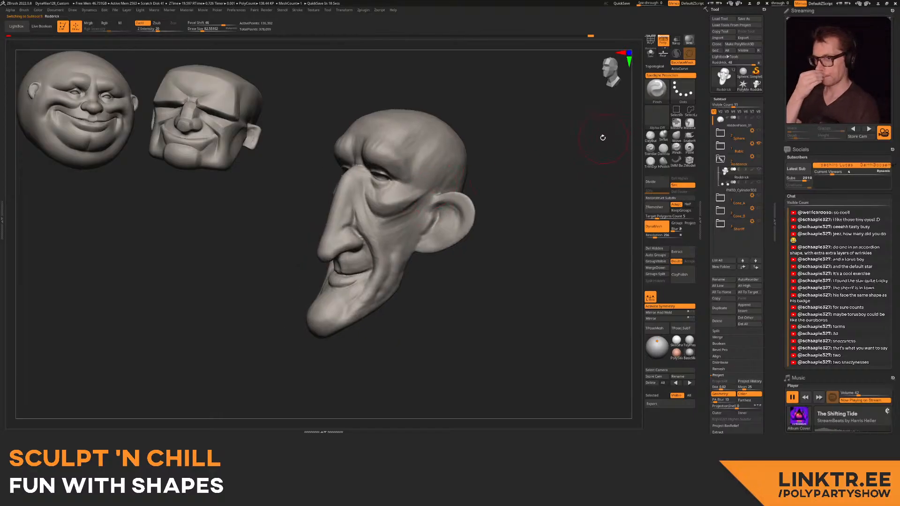
pyautogui.moveTo(504, 169); pyautogui.dragTo(397, 198)
pyautogui.click(654, 227)
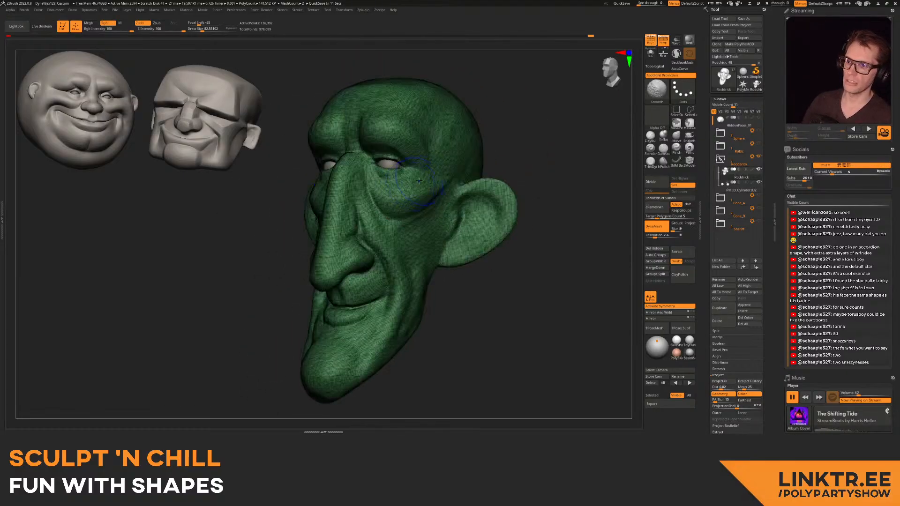
# - Turn off DynaMesh on the long-chinned head, retopologize it with ZRemesher and subdivide it to SDiv level 2
pyautogui.click(656, 228)
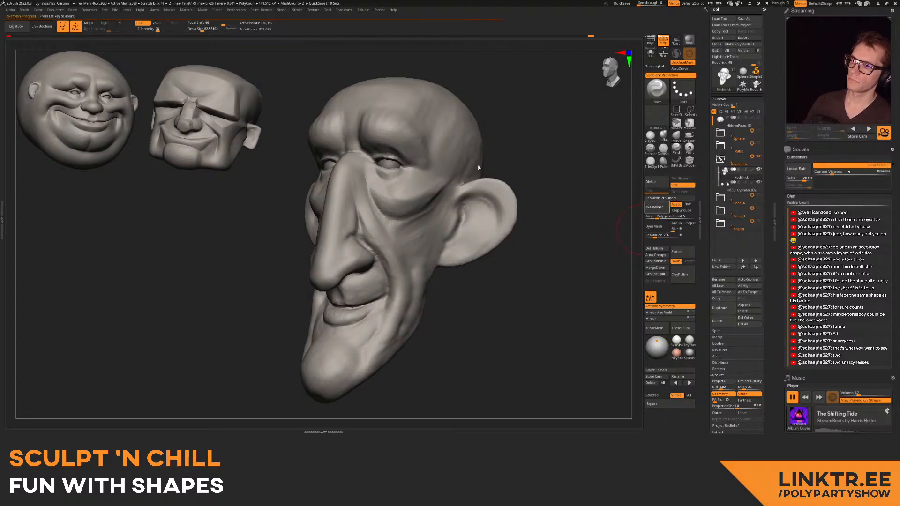
pyautogui.moveTo(491, 170); pyautogui.dragTo(376, 202)
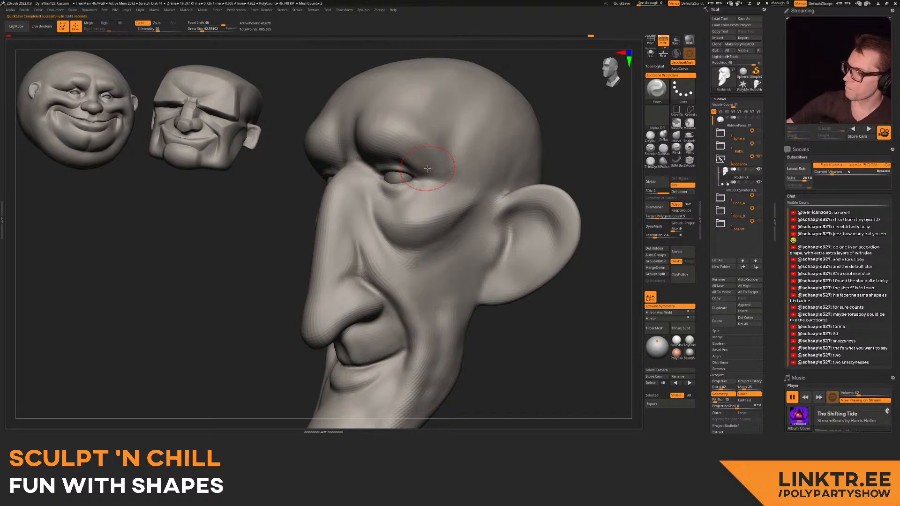
# - Carve the eyelid creases and the outline of the small pouch under the eye with the DamStandard brush
pyautogui.moveTo(413, 203)
pyautogui.mouseDown(button='right')
pyautogui.moveTo(464, 197)
pyautogui.moveTo(444, 188)
pyautogui.moveTo(402, 214)
pyautogui.mouseUp(button='right')
pyautogui.click(662, 151)
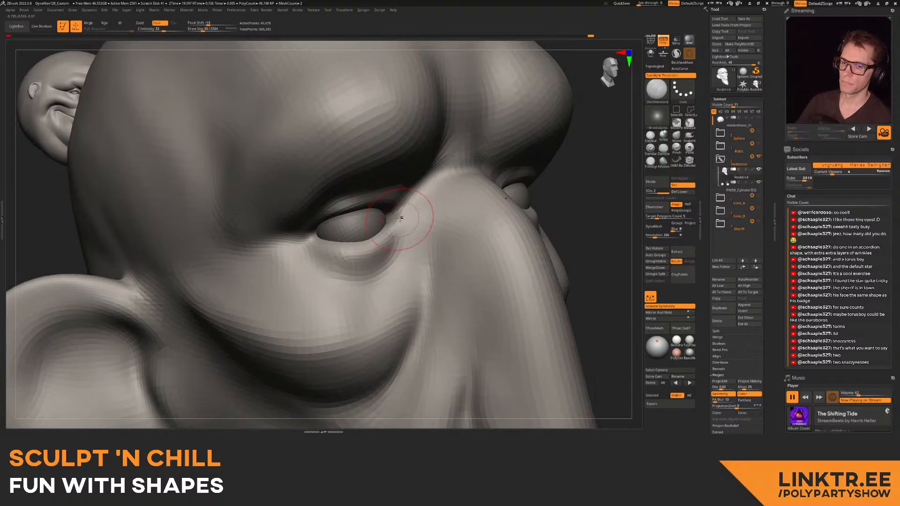
pyautogui.keyDown('alt'); pyautogui.moveTo(301, 246); pyautogui.dragTo(304, 227, button='right'); pyautogui.keyUp('alt')
pyautogui.moveTo(310, 240)
pyautogui.mouseDown()
pyautogui.moveTo(330, 258)
pyautogui.moveTo(372, 263)
pyautogui.moveTo(405, 232)
pyautogui.moveTo(392, 215)
pyautogui.mouseUp()
pyautogui.moveTo(409, 194); pyautogui.dragTo(303, 257, button='right')
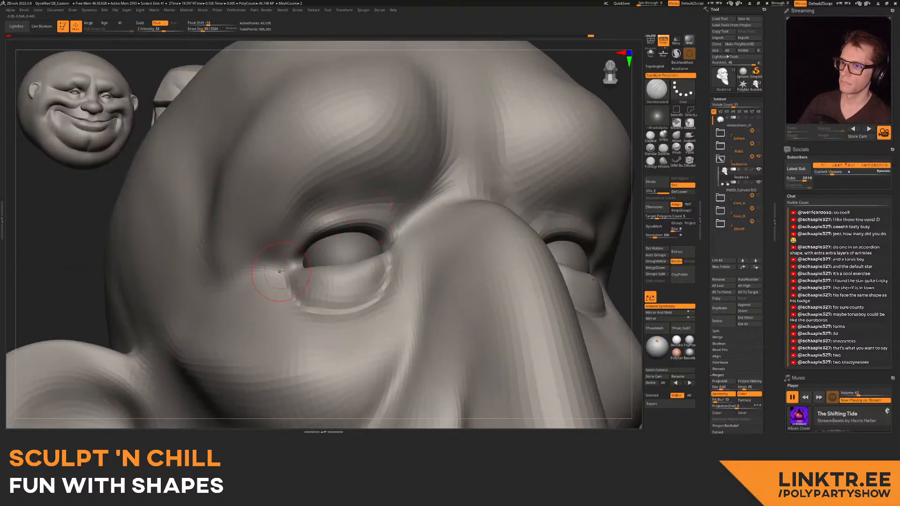
pyautogui.moveTo(275, 270)
pyautogui.mouseDown()
pyautogui.moveTo(288, 239)
pyautogui.moveTo(328, 206)
pyautogui.moveTo(370, 196)
pyautogui.moveTo(400, 226)
pyautogui.moveTo(442, 119)
pyautogui.mouseUp()
pyautogui.moveTo(405, 75)
pyautogui.keyDown('ctrl'); pyautogui.mouseDown(button='right')
pyautogui.moveTo(410, 120)
pyautogui.moveTo(384, 189)
pyautogui.moveTo(321, 247)
pyautogui.mouseUp(button='right'); pyautogui.keyUp('ctrl')
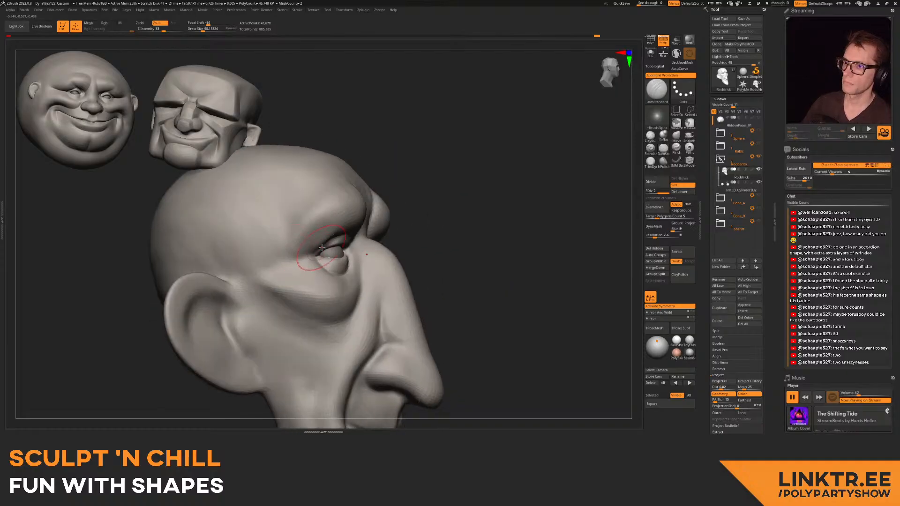
# - Carve the outer edge of the brow bulge and the cheek hollow beside the eye with a larger DamStandard brush
pyautogui.moveTo(293, 224); pyautogui.dragTo(317, 197)
pyautogui.moveTo(387, 148)
pyautogui.mouseDown(button='right')
pyautogui.moveTo(368, 154)
pyautogui.moveTo(345, 206)
pyautogui.mouseUp(button='right')
pyautogui.moveTo(344, 206)
pyautogui.keyDown('alt'); pyautogui.mouseDown(button='right')
pyautogui.moveTo(328, 169)
pyautogui.moveTo(323, 202)
pyautogui.moveTo(320, 183)
pyautogui.mouseUp(button='right'); pyautogui.keyUp('alt')
pyautogui.moveTo(319, 184)
pyautogui.keyDown('ctrl'); pyautogui.mouseDown(button='right')
pyautogui.moveTo(309, 228)
pyautogui.moveTo(273, 227)
pyautogui.mouseUp(button='right'); pyautogui.keyUp('ctrl')
pyautogui.press('s')
pyautogui.moveTo(273, 226); pyautogui.dragTo(280, 226)
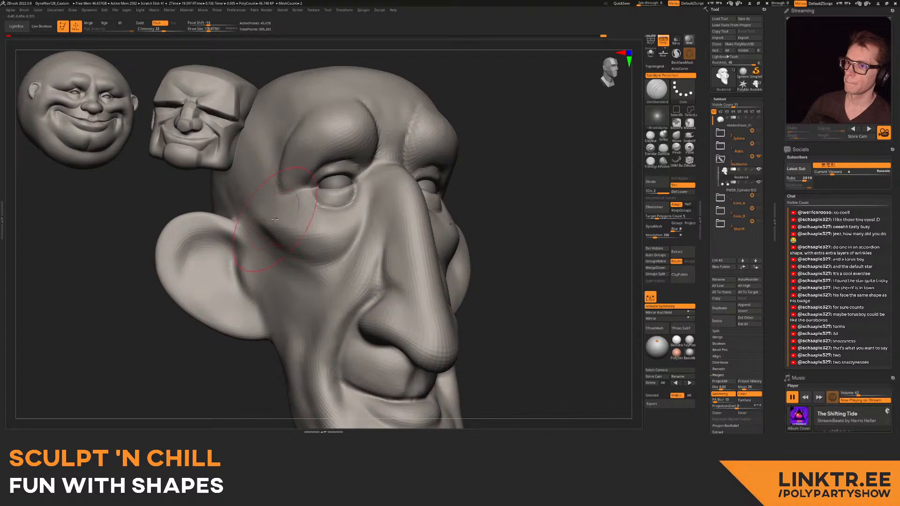
pyautogui.moveTo(362, 207); pyautogui.dragTo(410, 243, button='right')
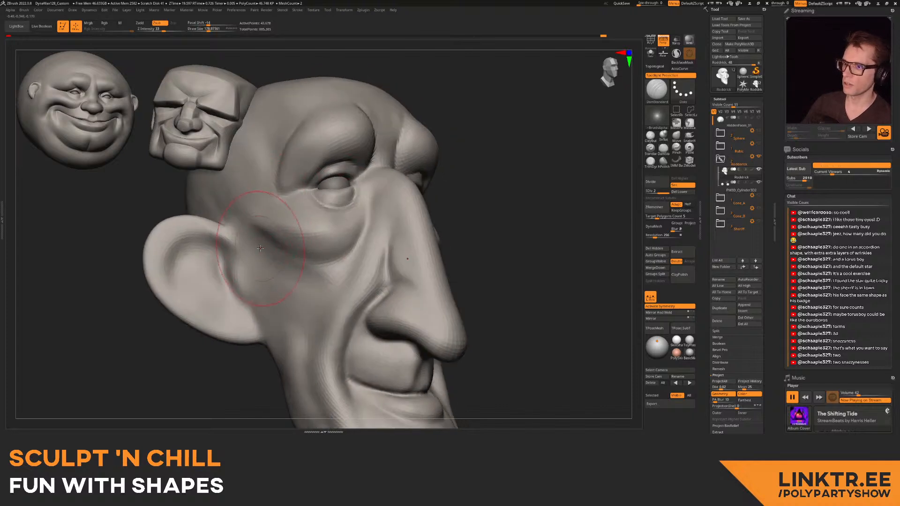
pyautogui.moveTo(345, 258); pyautogui.dragTo(230, 226)
# - Deepen the crease around the large eye bag and the inner fold of the ear
pyautogui.moveTo(399, 221)
pyautogui.mouseDown(button='right')
pyautogui.moveTo(309, 206)
pyautogui.moveTo(300, 183)
pyautogui.mouseUp(button='right')
pyautogui.moveTo(417, 192); pyautogui.dragTo(369, 201, button='right')
pyautogui.moveTo(347, 168); pyautogui.dragTo(352, 195)
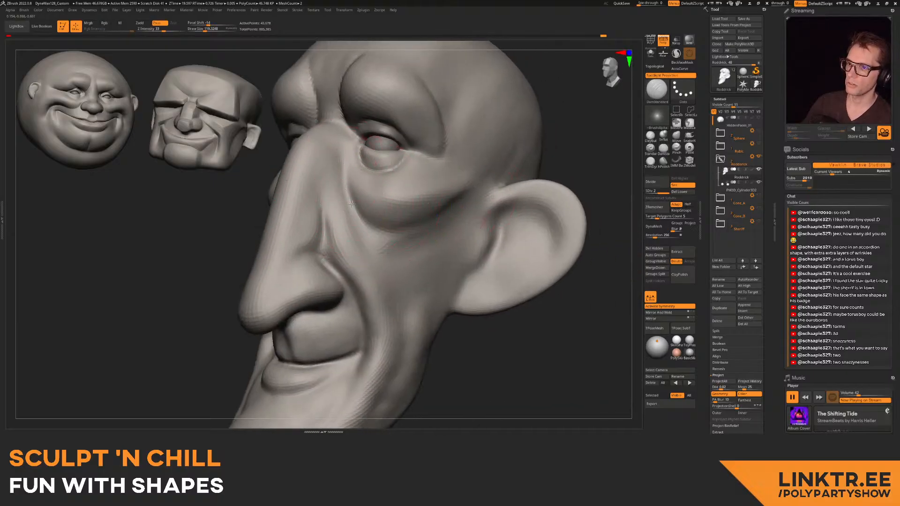
pyautogui.moveTo(421, 206)
pyautogui.mouseDown(button='right')
pyautogui.moveTo(397, 209)
pyautogui.moveTo(393, 220)
pyautogui.moveTo(397, 180)
pyautogui.moveTo(397, 205)
pyautogui.mouseUp(button='right')
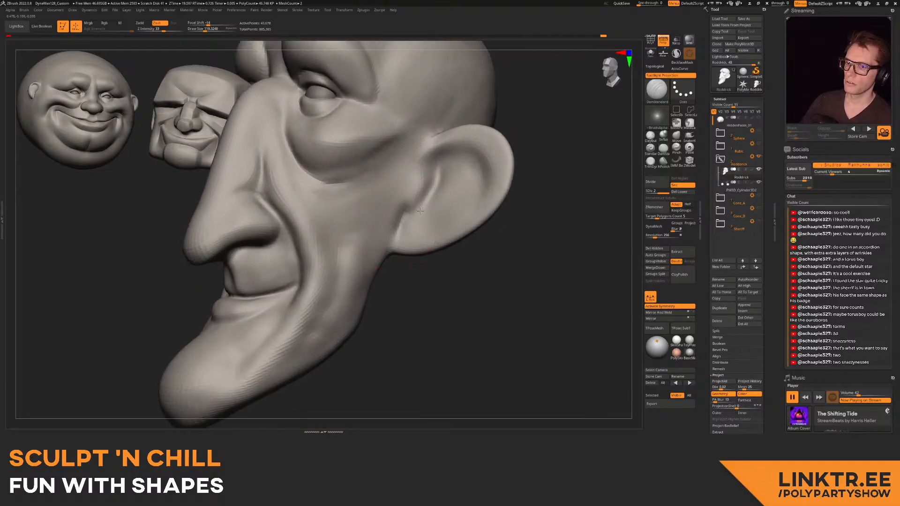
pyautogui.moveTo(423, 169)
pyautogui.mouseDown()
pyautogui.moveTo(466, 150)
pyautogui.moveTo(490, 177)
pyautogui.moveTo(475, 209)
pyautogui.mouseUp()
# - Sharpen the crease above the nostril wing, smooth around it and adjust its shape with the Move brush
pyautogui.moveTo(375, 233); pyautogui.dragTo(348, 203, button='right')
pyautogui.press('s')
pyautogui.moveTo(349, 198); pyautogui.dragTo(352, 198)
pyautogui.keyDown('shift'); pyautogui.moveTo(355, 155); pyautogui.dragTo(341, 218); pyautogui.keyUp('shift')
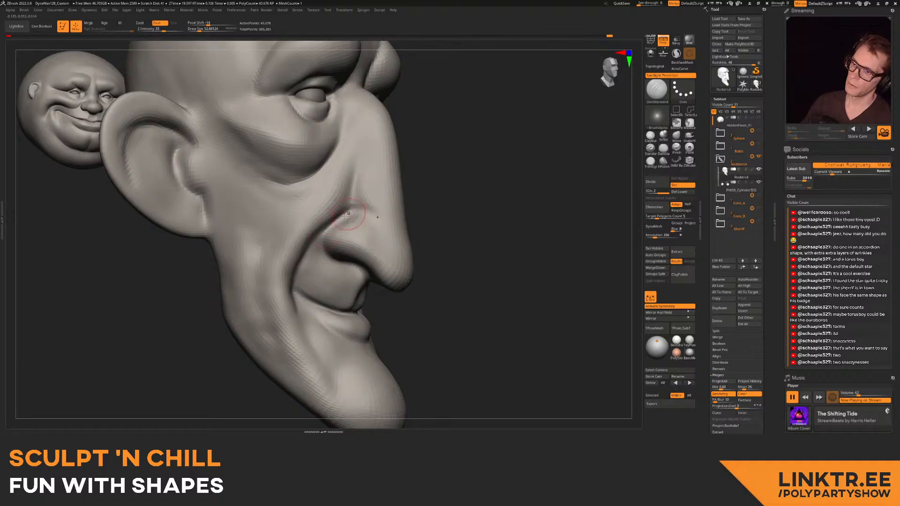
pyautogui.click(676, 136)
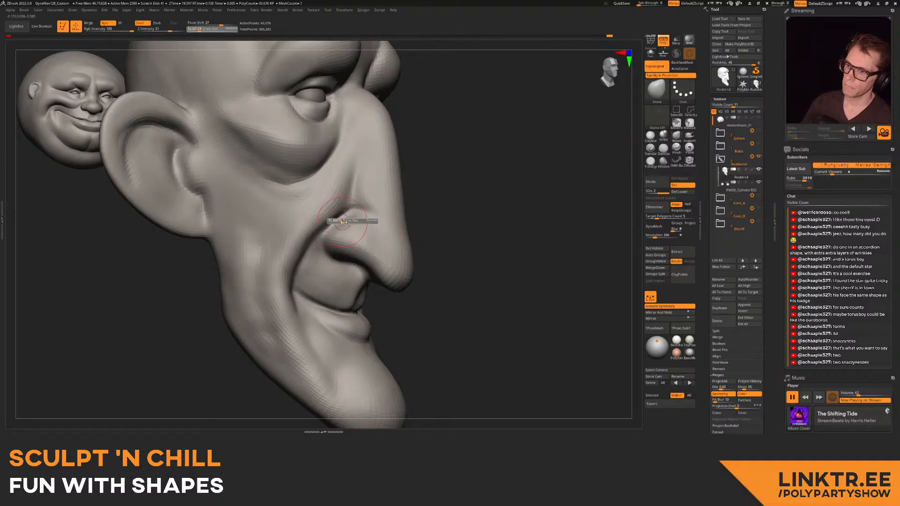
pyautogui.moveTo(330, 219)
pyautogui.mouseDown(button='right')
pyautogui.moveTo(437, 176)
pyautogui.moveTo(398, 217)
pyautogui.mouseUp(button='right')
# - Build up the upper lip toward the mouth corner with ClayBuildup and refine the nostril area from below
pyautogui.click(650, 135)
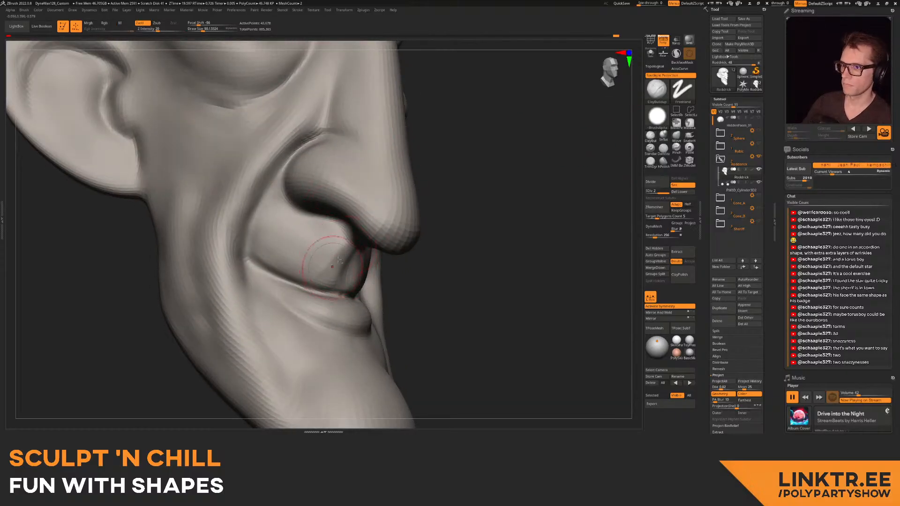
pyautogui.moveTo(298, 261)
pyautogui.mouseDown()
pyautogui.moveTo(284, 243)
pyautogui.moveTo(259, 251)
pyautogui.mouseUp()
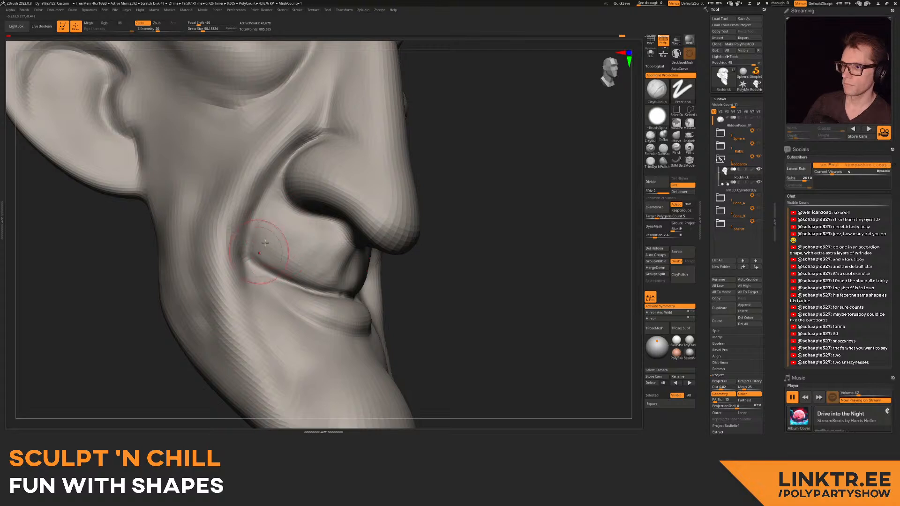
pyautogui.moveTo(313, 236); pyautogui.dragTo(337, 254)
pyautogui.moveTo(346, 258)
pyautogui.mouseDown(button='right')
pyautogui.moveTo(333, 228)
pyautogui.moveTo(346, 190)
pyautogui.moveTo(354, 205)
pyautogui.moveTo(331, 175)
pyautogui.mouseUp(button='right')
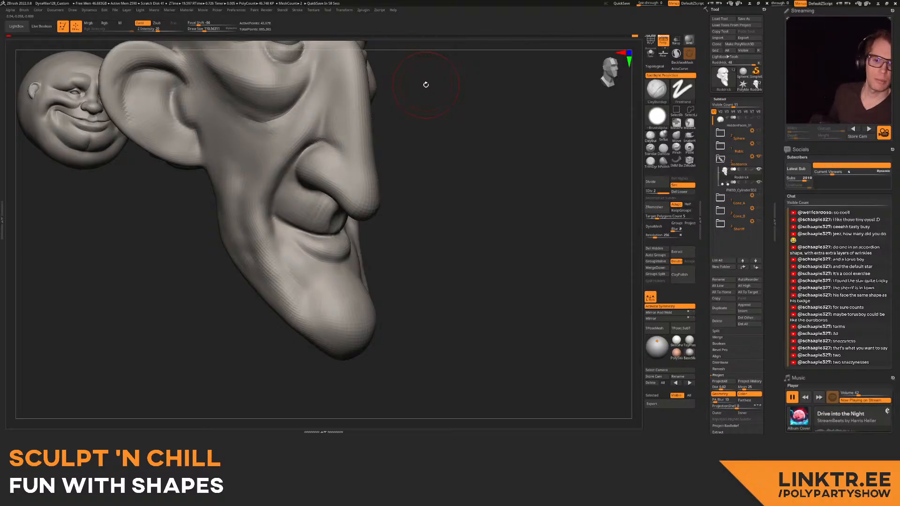
pyautogui.moveTo(298, 209); pyautogui.dragTo(211, 201, button='right')
pyautogui.keyDown('ctrl'); pyautogui.moveTo(324, 180); pyautogui.dragTo(339, 155, button='right'); pyautogui.keyUp('ctrl')
pyautogui.keyDown('ctrl'); pyautogui.moveTo(283, 192); pyautogui.dragTo(309, 200, button='right'); pyautogui.keyUp('ctrl')
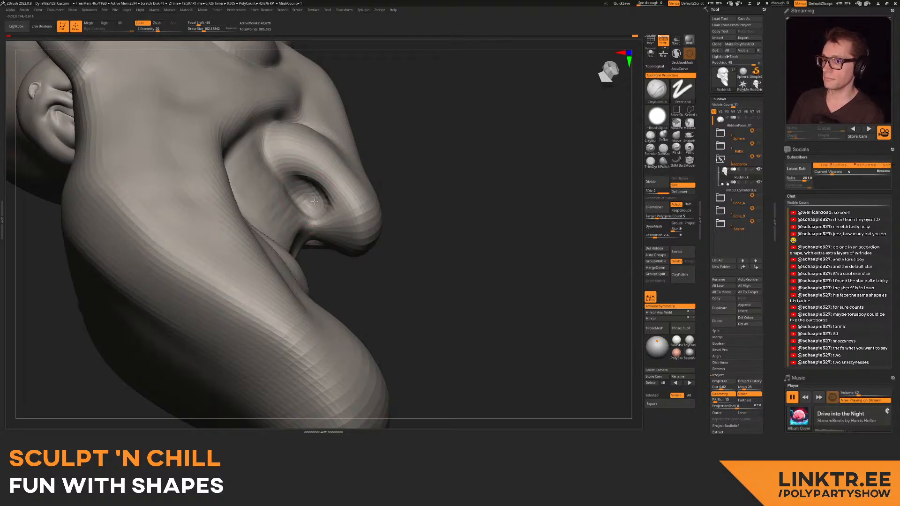
pyautogui.keyDown('ctrl'); pyautogui.moveTo(303, 195); pyautogui.dragTo(305, 157, button='right'); pyautogui.keyUp('ctrl')
# - Carve wrinkle folds down the cheek and jaw with DamStandard and soften them
pyautogui.moveTo(358, 164)
pyautogui.mouseDown(button='right')
pyautogui.moveTo(312, 187)
pyautogui.moveTo(311, 220)
pyautogui.moveTo(324, 224)
pyautogui.moveTo(291, 218)
pyautogui.moveTo(304, 185)
pyautogui.moveTo(312, 201)
pyautogui.moveTo(319, 187)
pyautogui.moveTo(328, 215)
pyautogui.moveTo(337, 213)
pyautogui.mouseUp(button='right')
pyautogui.click(664, 149)
pyautogui.press('s')
pyautogui.press('s')
pyautogui.moveTo(345, 159); pyautogui.dragTo(352, 159)
pyautogui.hotkey('ctrl', 'z')
pyautogui.press('s')
pyautogui.moveTo(348, 206); pyautogui.dragTo(341, 207)
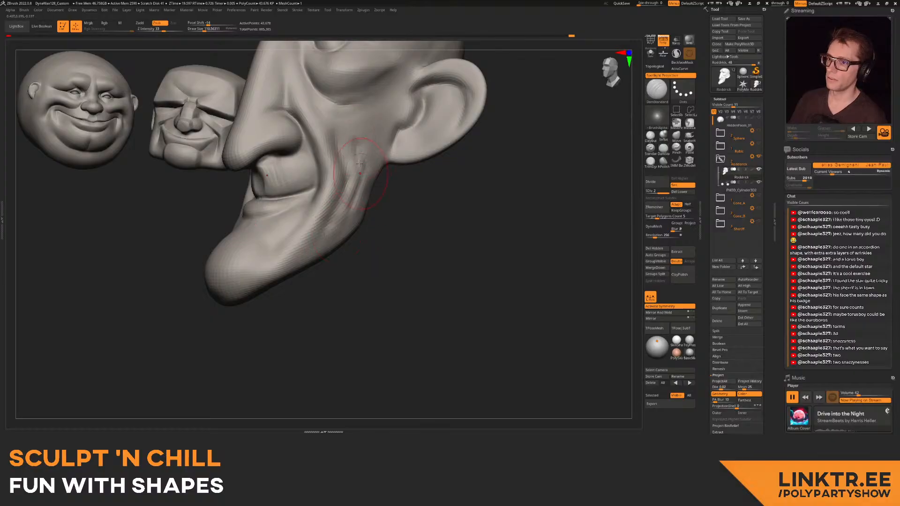
pyautogui.moveTo(303, 230); pyautogui.dragTo(364, 198, button='right')
pyautogui.press('shift')
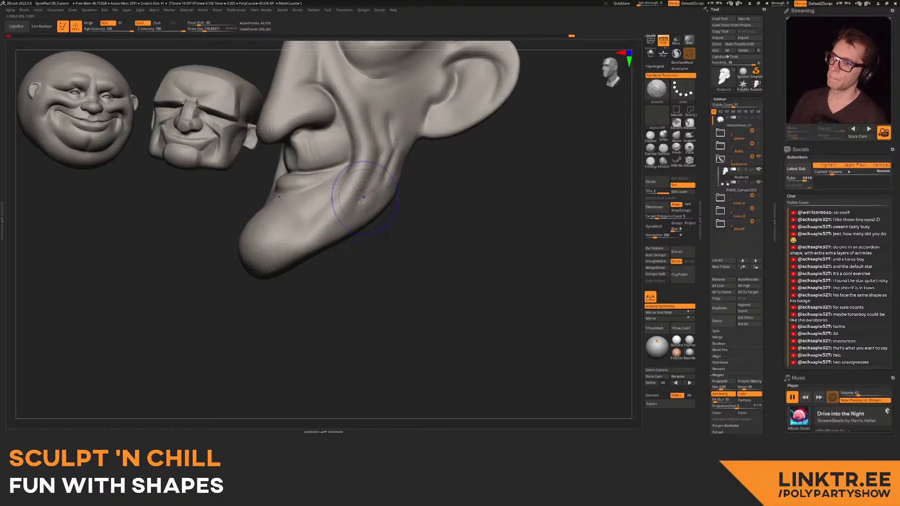
# - Smooth the jaw beside the mouth and define the crease under the lower lip
pyautogui.moveTo(392, 97); pyautogui.dragTo(292, 223, button='right')
pyautogui.press('s')
pyautogui.press('shift')
pyautogui.moveTo(292, 223); pyautogui.dragTo(312, 197)
pyautogui.moveTo(312, 197)
pyautogui.mouseDown(button='right')
pyautogui.moveTo(263, 204)
pyautogui.moveTo(251, 192)
pyautogui.moveTo(263, 224)
pyautogui.mouseUp(button='right')
pyautogui.moveTo(262, 225); pyautogui.dragTo(225, 220, button='right')
pyautogui.moveTo(377, 194); pyautogui.dragTo(331, 198, button='right')
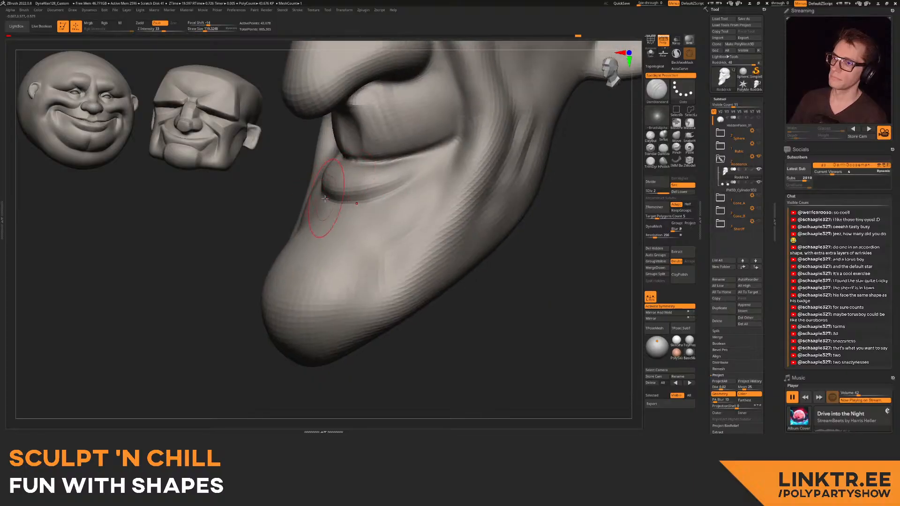
pyautogui.moveTo(440, 202); pyautogui.dragTo(371, 197, button='right')
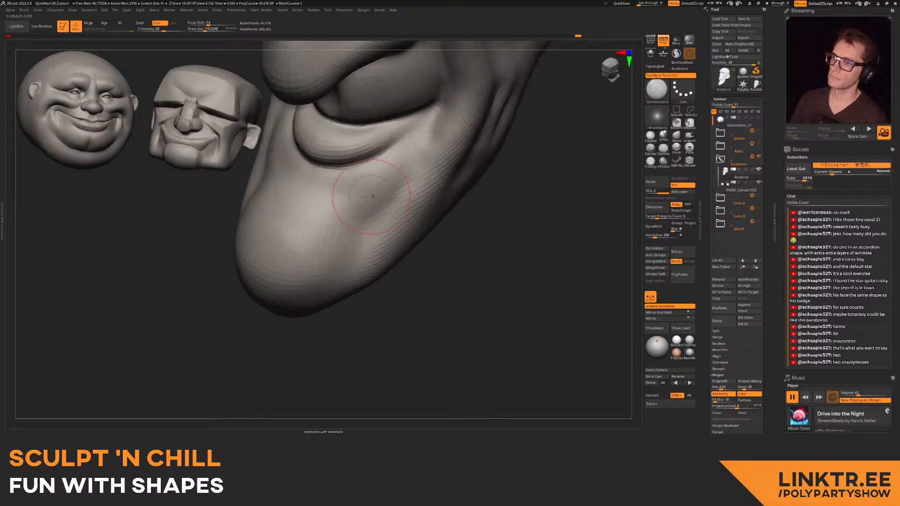
# - Carve a crease around the side of the chin to separate it as a rounded ball
pyautogui.moveTo(341, 209); pyautogui.dragTo(375, 203)
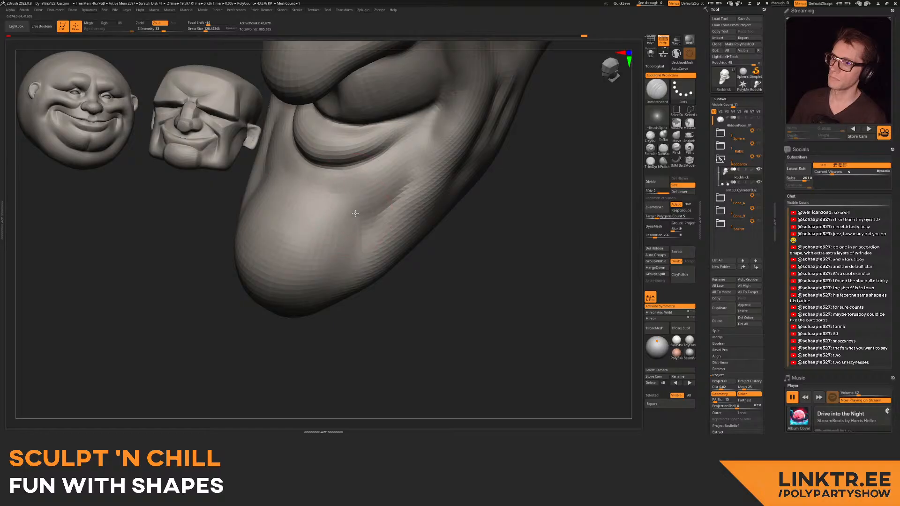
pyautogui.moveTo(352, 198); pyautogui.dragTo(327, 261, button='right')
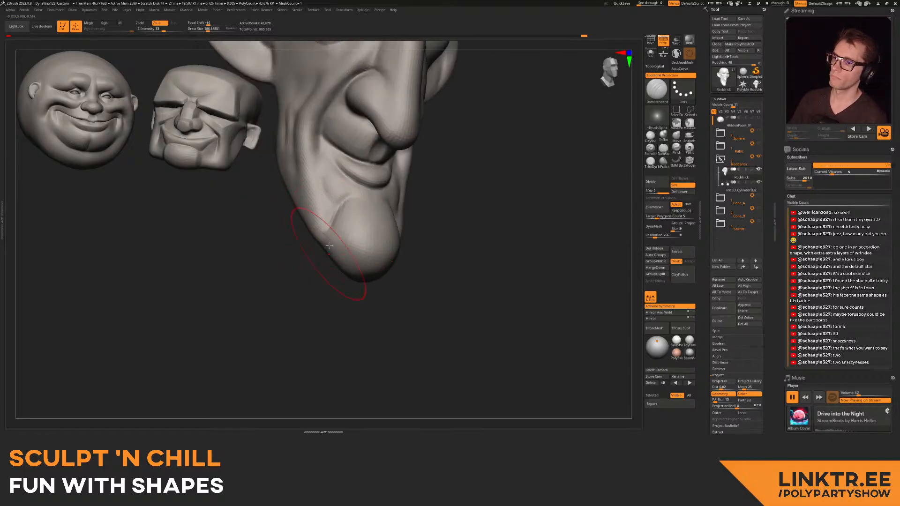
pyautogui.moveTo(376, 181); pyautogui.dragTo(365, 178, button='right')
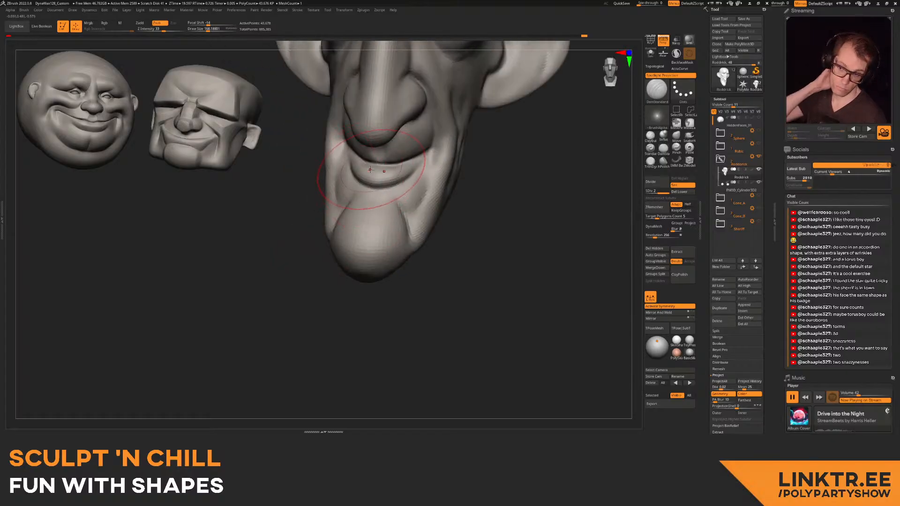
pyautogui.moveTo(348, 207)
pyautogui.mouseDown(button='right')
pyautogui.moveTo(397, 202)
pyautogui.moveTo(389, 181)
pyautogui.moveTo(382, 195)
pyautogui.moveTo(382, 183)
pyautogui.moveTo(424, 205)
pyautogui.mouseUp(button='right')
# - Pinch the creases between the brows and along the outer edge of the brow bulge
pyautogui.click(676, 149)
pyautogui.moveTo(408, 71)
pyautogui.keyDown('alt'); pyautogui.mouseDown(button='right')
pyautogui.moveTo(381, 161)
pyautogui.moveTo(383, 215)
pyautogui.moveTo(348, 218)
pyautogui.mouseUp(button='right'); pyautogui.keyUp('alt')
pyautogui.press('[')
pyautogui.press('[')
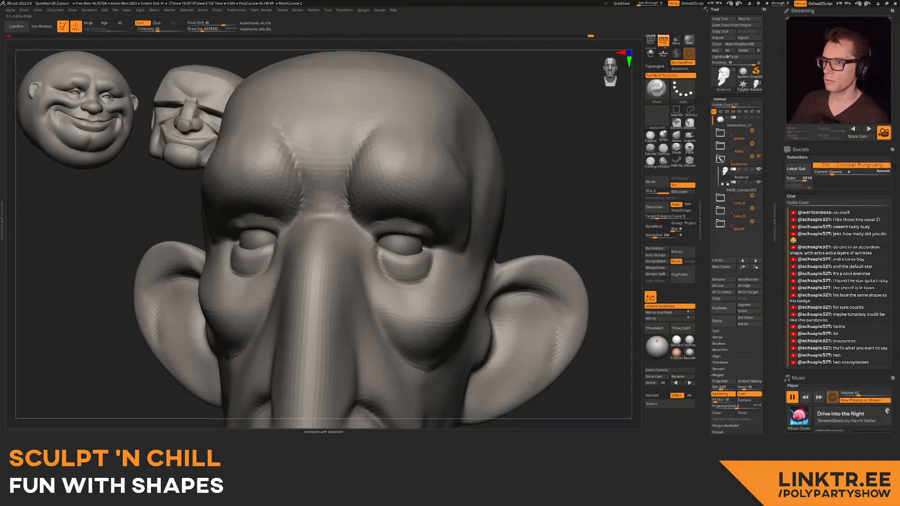
pyautogui.moveTo(360, 140); pyautogui.dragTo(368, 147)
pyautogui.keyDown('ctrl'); pyautogui.moveTo(415, 175); pyautogui.dragTo(423, 209, button='right'); pyautogui.keyUp('ctrl')
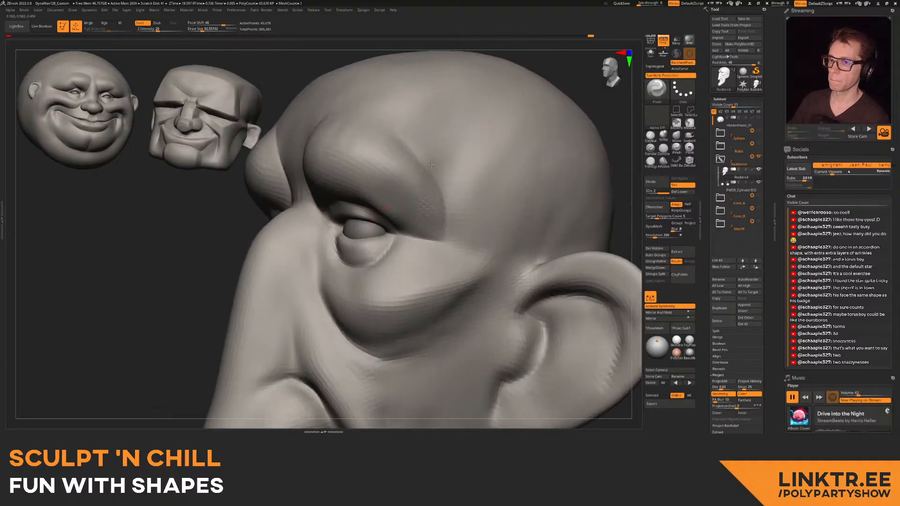
pyautogui.moveTo(436, 241)
pyautogui.keyDown('ctrl'); pyautogui.mouseDown(button='right')
pyautogui.moveTo(421, 165)
pyautogui.moveTo(417, 204)
pyautogui.mouseUp(button='right'); pyautogui.keyUp('ctrl')
pyautogui.moveTo(356, 206)
pyautogui.mouseDown(button='right')
pyautogui.moveTo(403, 209)
pyautogui.moveTo(361, 215)
pyautogui.mouseUp(button='right')
pyautogui.moveTo(361, 214)
pyautogui.keyDown('shift'); pyautogui.mouseDown()
pyautogui.moveTo(403, 231)
pyautogui.moveTo(454, 208)
pyautogui.mouseUp(); pyautogui.keyUp('shift')
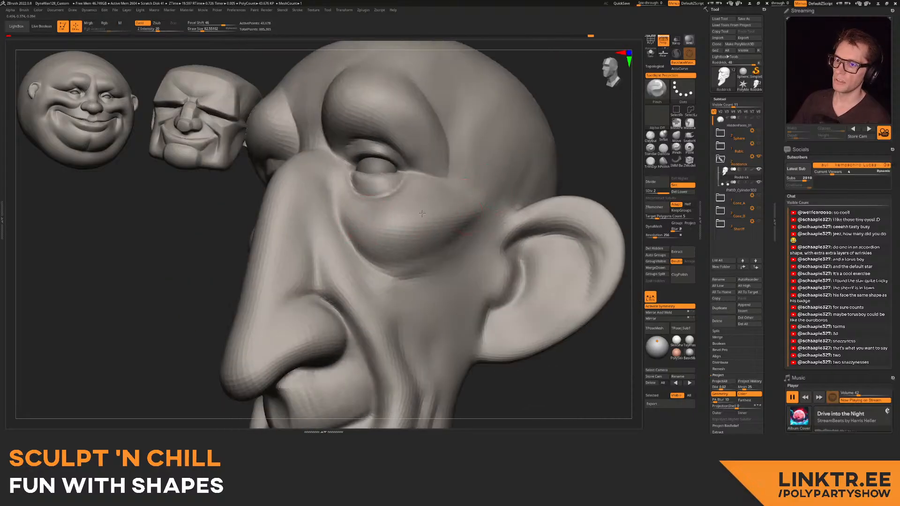
# - Pinch the lower crease of the large eye bag and smooth the surface around it
pyautogui.keyDown('alt'); pyautogui.moveTo(414, 224); pyautogui.dragTo(377, 195, button='right'); pyautogui.keyUp('alt')
pyautogui.moveTo(322, 218); pyautogui.dragTo(299, 179)
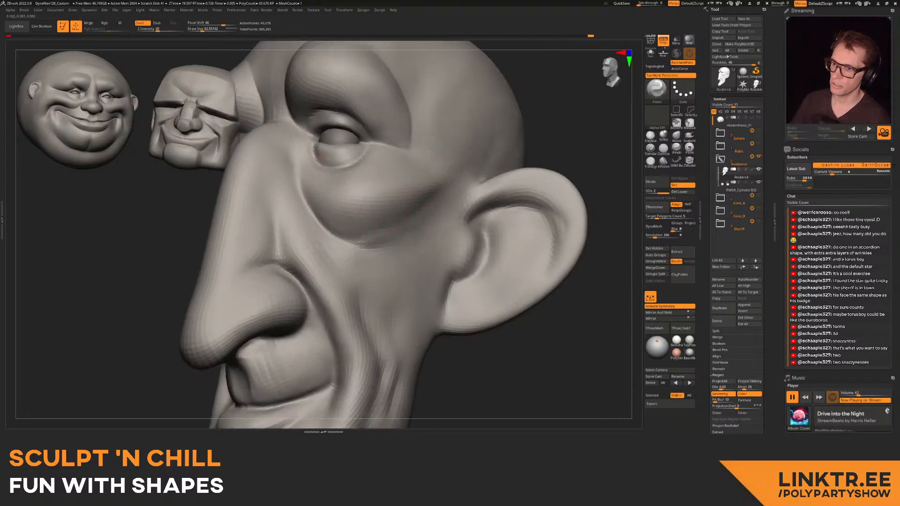
pyautogui.moveTo(369, 237)
pyautogui.mouseDown()
pyautogui.moveTo(311, 194)
pyautogui.moveTo(366, 234)
pyautogui.mouseUp()
pyautogui.moveTo(325, 185)
pyautogui.keyDown('shift'); pyautogui.mouseDown()
pyautogui.moveTo(397, 199)
pyautogui.moveTo(422, 192)
pyautogui.mouseUp(); pyautogui.keyUp('shift')
pyautogui.keyDown('ctrl'); pyautogui.moveTo(491, 184); pyautogui.dragTo(357, 174, button='right'); pyautogui.keyUp('ctrl')
pyautogui.keyDown('shift'); pyautogui.moveTo(359, 175); pyautogui.dragTo(344, 190); pyautogui.keyUp('shift')
# - Pinch the lower eyelid rim and the outline of the small pouch beneath the eye
pyautogui.moveTo(319, 194)
pyautogui.keyDown('ctrl'); pyautogui.mouseDown(button='right')
pyautogui.moveTo(303, 239)
pyautogui.moveTo(281, 251)
pyautogui.moveTo(287, 239)
pyautogui.moveTo(269, 238)
pyautogui.mouseUp(button='right'); pyautogui.keyUp('ctrl')
pyautogui.press('s')
pyautogui.moveTo(249, 237); pyautogui.dragTo(247, 237)
pyautogui.press(']')
pyautogui.moveTo(297, 273); pyautogui.dragTo(350, 252)
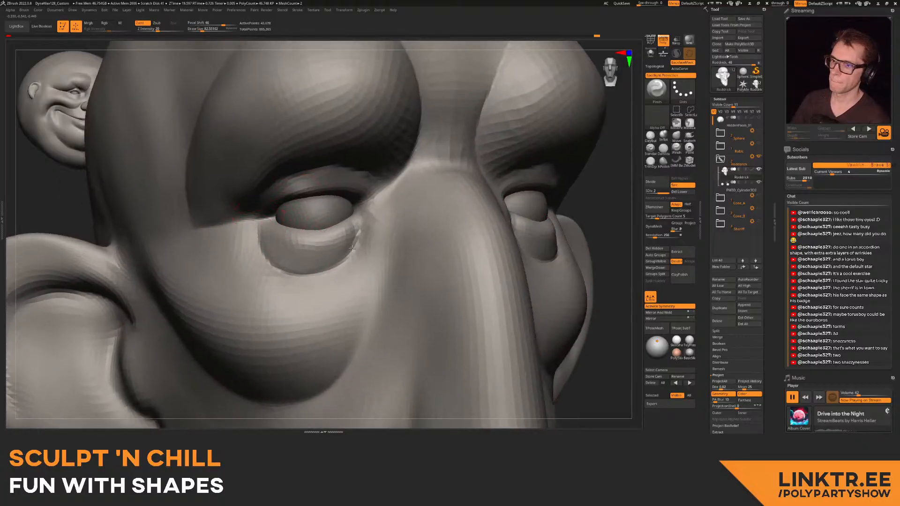
pyautogui.keyDown('ctrl'); pyautogui.moveTo(289, 222); pyautogui.dragTo(298, 241, button='right'); pyautogui.keyUp('ctrl')
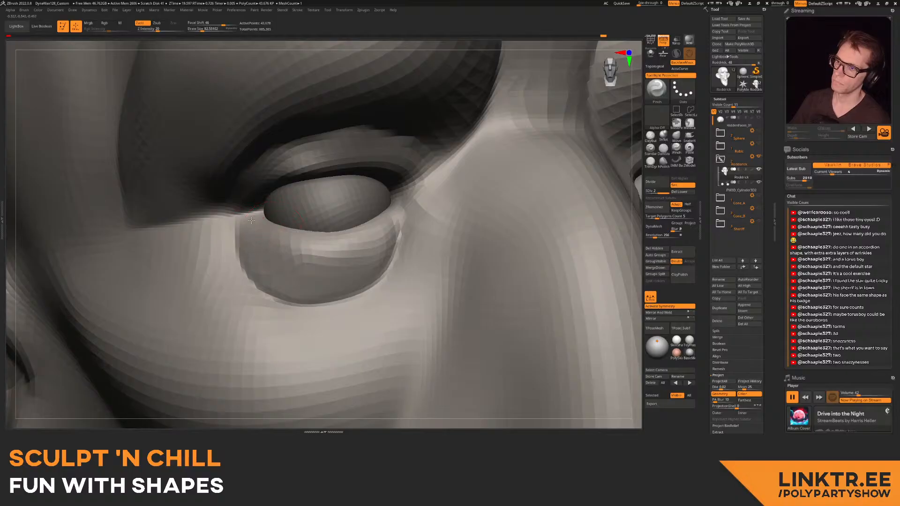
pyautogui.moveTo(374, 234); pyautogui.dragTo(352, 248)
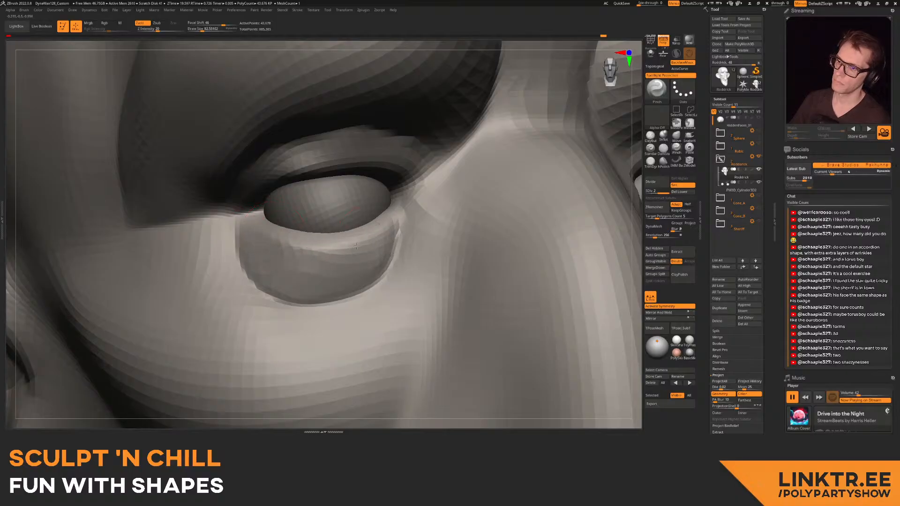
pyautogui.keyDown('ctrl'); pyautogui.moveTo(335, 266); pyautogui.dragTo(365, 185, button='right'); pyautogui.keyUp('ctrl')
# - Pinch the nostril wing crease, the nostril opening and the upper lip ridge with a smaller brush
pyautogui.moveTo(424, 178)
pyautogui.mouseDown(button='right')
pyautogui.moveTo(351, 200)
pyautogui.moveTo(372, 178)
pyautogui.moveTo(367, 185)
pyautogui.moveTo(364, 158)
pyautogui.mouseUp(button='right')
pyautogui.press('s')
pyautogui.press('[')
pyautogui.press('[')
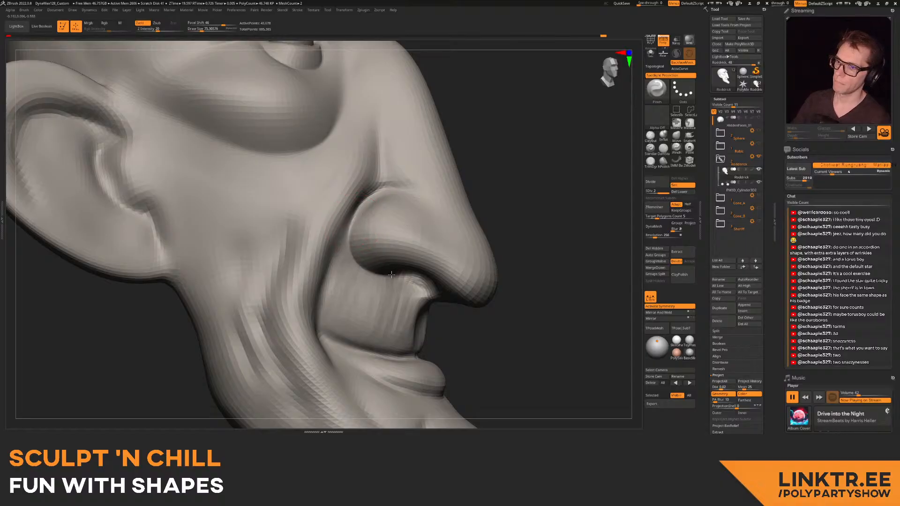
pyautogui.moveTo(397, 280); pyautogui.dragTo(374, 201, button='right')
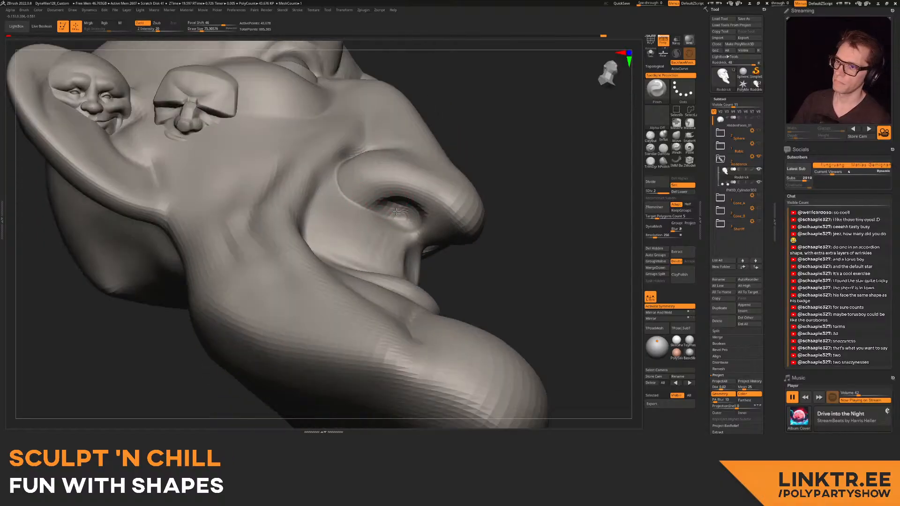
pyautogui.moveTo(404, 237); pyautogui.dragTo(401, 240, button='right')
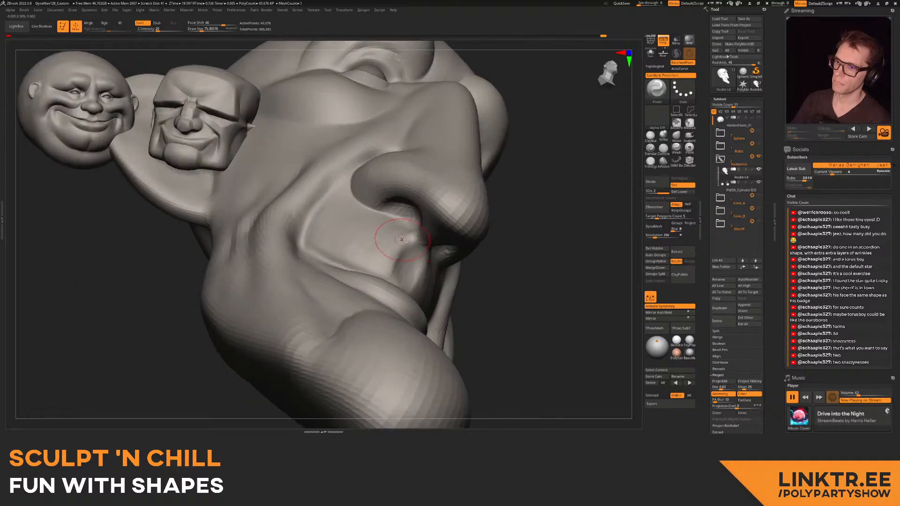
pyautogui.moveTo(411, 239); pyautogui.dragTo(409, 226)
# - Deepen the nasolabial fold from the nostril wing past the mouth corner with DamStandard and reshape the cheek beside it
pyautogui.moveTo(407, 187)
pyautogui.mouseDown(button='right')
pyautogui.moveTo(363, 206)
pyautogui.moveTo(335, 194)
pyautogui.mouseUp(button='right')
pyautogui.click(664, 148)
pyautogui.moveTo(557, 126); pyautogui.dragTo(436, 146)
pyautogui.press('s')
pyautogui.moveTo(315, 194); pyautogui.dragTo(319, 194)
pyautogui.moveTo(351, 164); pyautogui.dragTo(284, 215)
pyautogui.moveTo(328, 174)
pyautogui.mouseDown()
pyautogui.moveTo(285, 216)
pyautogui.moveTo(256, 308)
pyautogui.mouseUp()
pyautogui.moveTo(180, 328)
pyautogui.keyDown('alt'); pyautogui.mouseDown()
pyautogui.moveTo(202, 281)
pyautogui.moveTo(206, 220)
pyautogui.moveTo(300, 207)
pyautogui.mouseUp(); pyautogui.keyUp('alt')
pyautogui.keyDown('alt'); pyautogui.moveTo(412, 201); pyautogui.dragTo(412, 276); pyautogui.keyUp('alt')
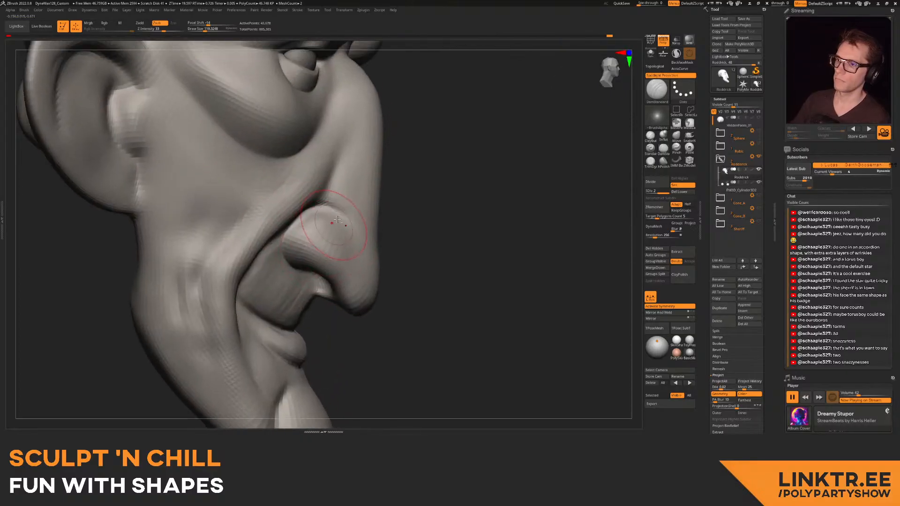
pyautogui.moveTo(450, 196); pyautogui.dragTo(408, 183)
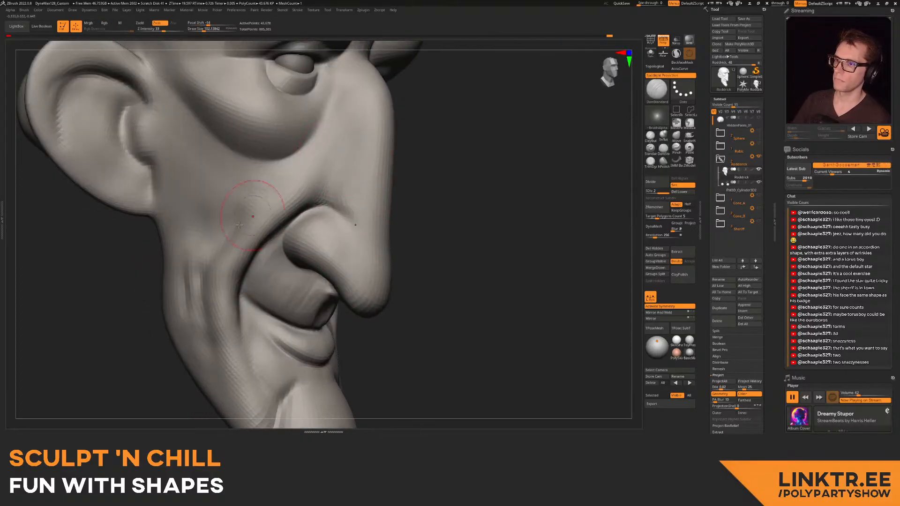
pyautogui.moveTo(258, 211); pyautogui.dragTo(321, 170)
# - Pinch the cheek fold beside the mouth corner with a smaller brush and smooth the cheek surface around it
pyautogui.click(676, 148)
pyautogui.moveTo(403, 185); pyautogui.dragTo(436, 187, button='right')
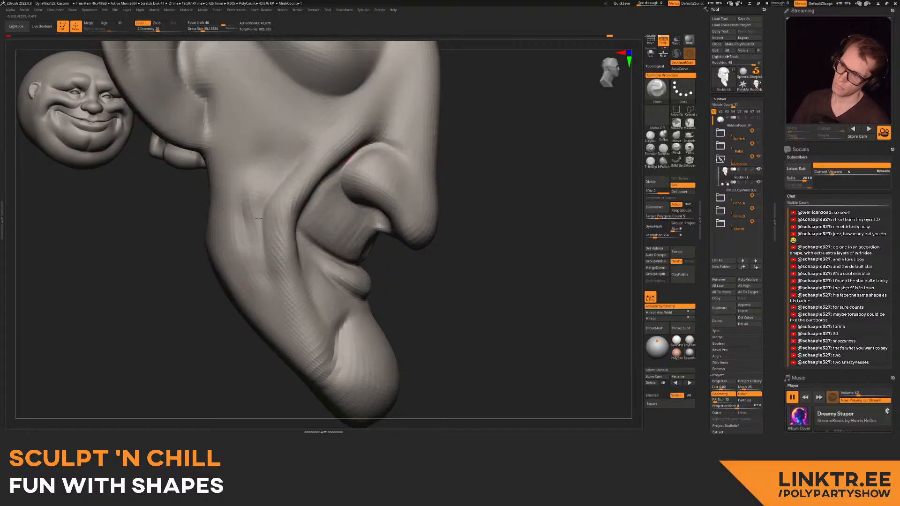
pyautogui.press('s')
pyautogui.moveTo(243, 217); pyautogui.dragTo(244, 188)
pyautogui.hotkey('ctrl', 'z')
pyautogui.press('s')
pyautogui.moveTo(244, 219); pyautogui.dragTo(240, 219)
pyautogui.moveTo(242, 248); pyautogui.dragTo(242, 212)
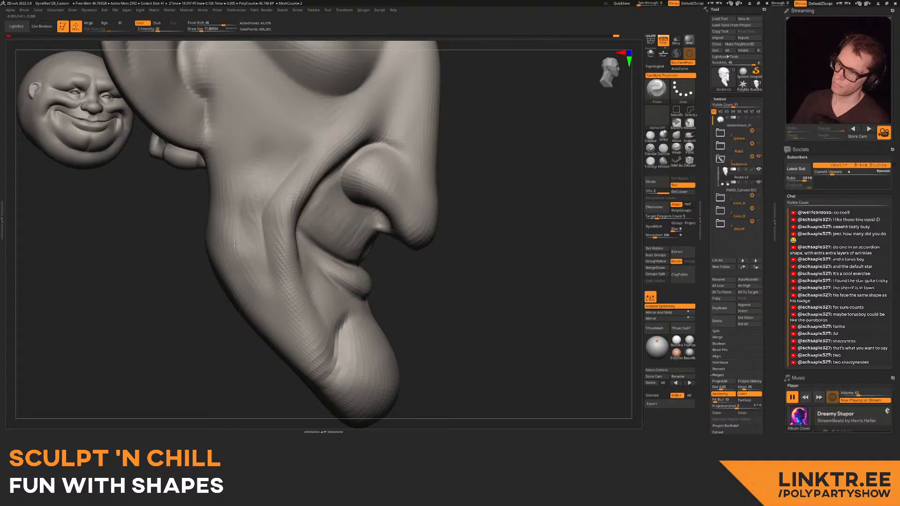
pyautogui.moveTo(252, 192)
pyautogui.keyDown('shift'); pyautogui.mouseDown()
pyautogui.moveTo(269, 156)
pyautogui.moveTo(247, 210)
pyautogui.mouseUp(); pyautogui.keyUp('shift')
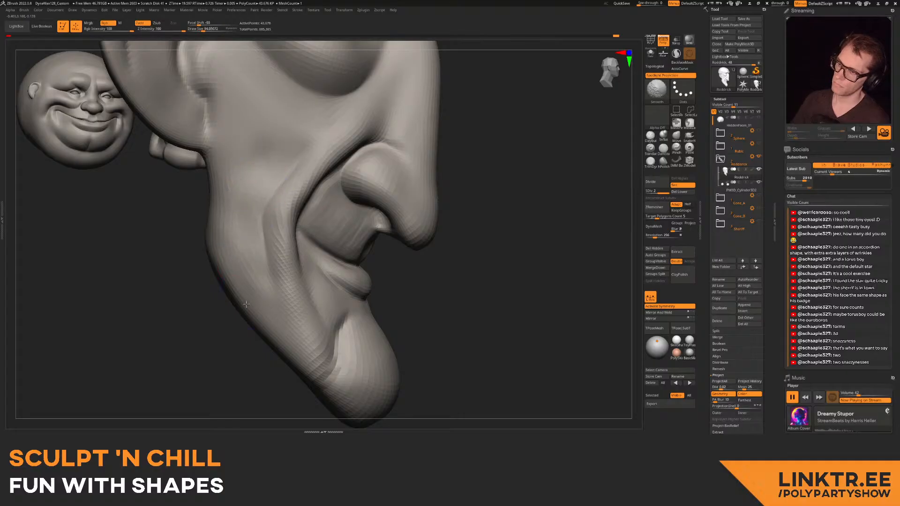
# - Pinch and smooth the jawline and the crease where the jaw meets the side of the chin
pyautogui.press('f')
pyautogui.moveTo(301, 326); pyautogui.dragTo(206, 319)
pyautogui.keyDown('alt'); pyautogui.moveTo(244, 282); pyautogui.dragTo(258, 338); pyautogui.keyUp('alt')
pyautogui.keyDown('alt'); pyautogui.moveTo(286, 309); pyautogui.dragTo(287, 284); pyautogui.keyUp('alt')
pyautogui.press(']')
pyautogui.moveTo(443, 168); pyautogui.dragTo(422, 170)
pyautogui.press(']')
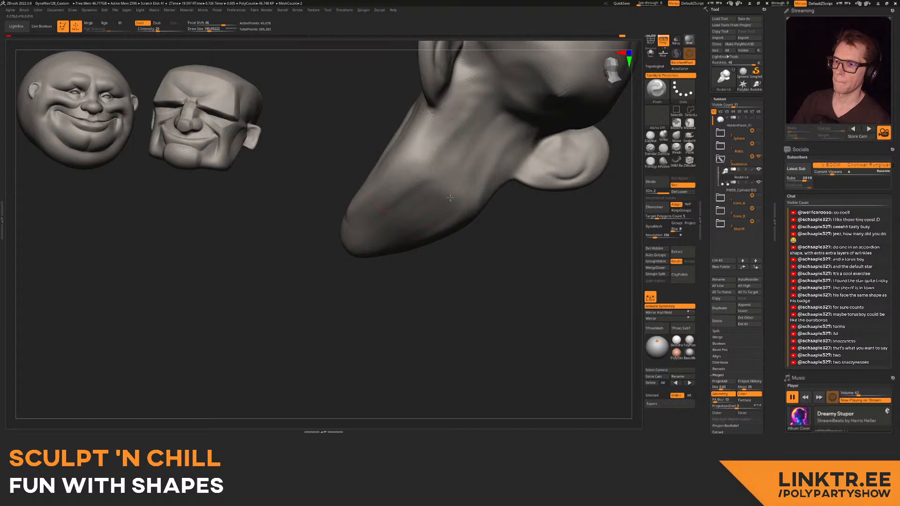
pyautogui.press('shift')
pyautogui.moveTo(455, 178); pyautogui.dragTo(397, 189, button='right')
pyautogui.press('shift')
pyautogui.keyDown('ctrl'); pyautogui.moveTo(346, 223); pyautogui.dragTo(379, 238, button='right'); pyautogui.keyUp('ctrl')
pyautogui.moveTo(380, 223); pyautogui.dragTo(363, 249)
pyautogui.press('[')
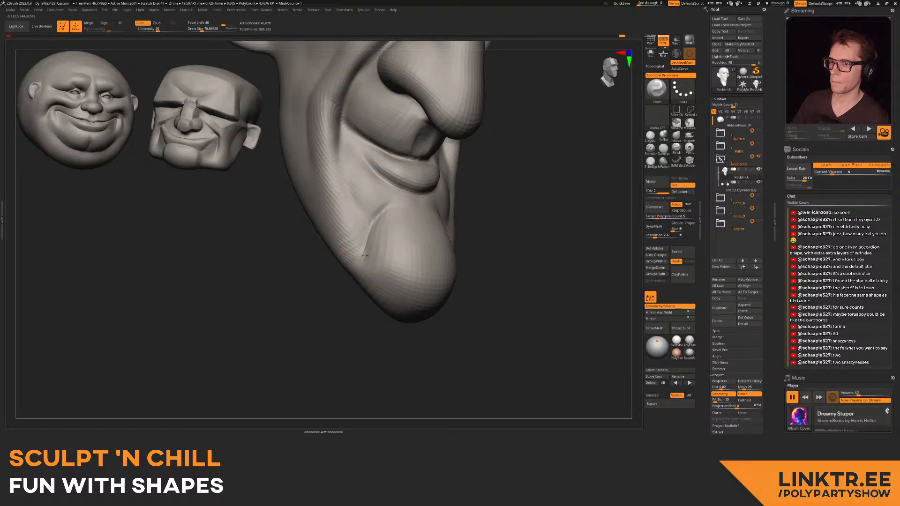
pyautogui.keyDown('shift'); pyautogui.moveTo(394, 202); pyautogui.dragTo(361, 247); pyautogui.keyUp('shift')
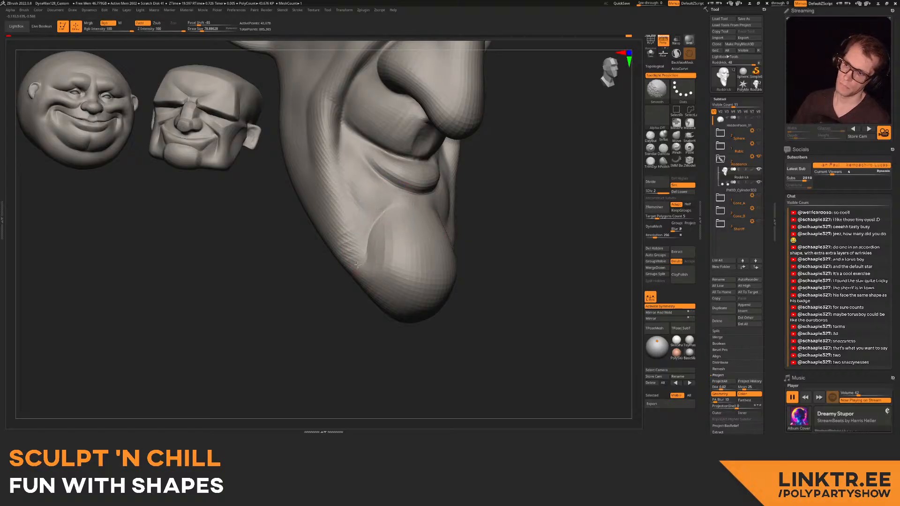
pyautogui.keyDown('ctrl'); pyautogui.moveTo(414, 278); pyautogui.dragTo(374, 262, button='right'); pyautogui.keyUp('ctrl')
# - Pinch the edge of the upper lip plane beneath the nose tip with a smaller brush
pyautogui.keyDown('shift'); pyautogui.moveTo(445, 186); pyautogui.dragTo(472, 179); pyautogui.keyUp('shift')
pyautogui.moveTo(472, 178)
pyautogui.mouseDown(button='right')
pyautogui.moveTo(422, 201)
pyautogui.moveTo(425, 218)
pyautogui.mouseUp(button='right')
pyautogui.moveTo(416, 249)
pyautogui.keyDown('ctrl'); pyautogui.mouseDown(button='right')
pyautogui.moveTo(415, 206)
pyautogui.moveTo(412, 258)
pyautogui.mouseUp(button='right'); pyautogui.keyUp('ctrl')
pyautogui.press('s')
pyautogui.moveTo(356, 216); pyautogui.dragTo(364, 237)
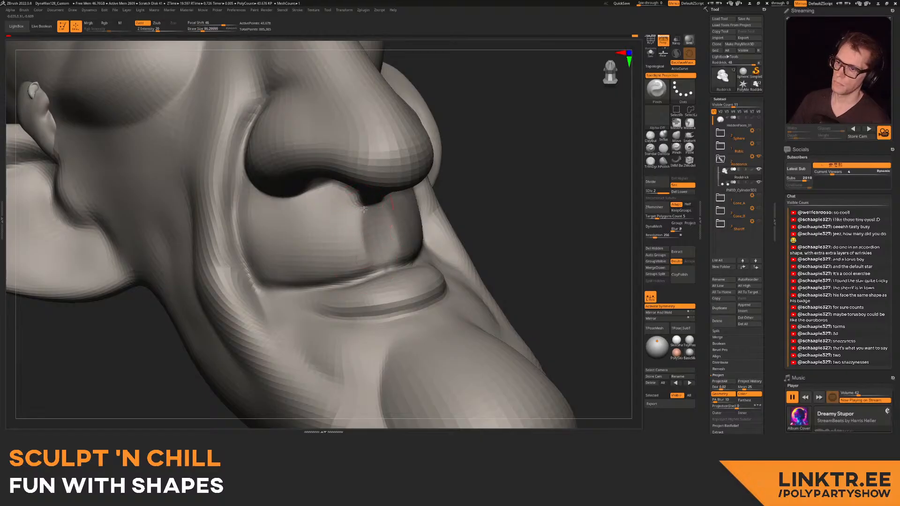
pyautogui.keyDown('ctrl'); pyautogui.moveTo(351, 261); pyautogui.dragTo(404, 230, button='right'); pyautogui.keyUp('ctrl')
pyautogui.moveTo(337, 160); pyautogui.dragTo(370, 157, button='right')
pyautogui.keyDown('ctrl'); pyautogui.moveTo(370, 157); pyautogui.dragTo(373, 206, button='right'); pyautogui.keyUp('ctrl')
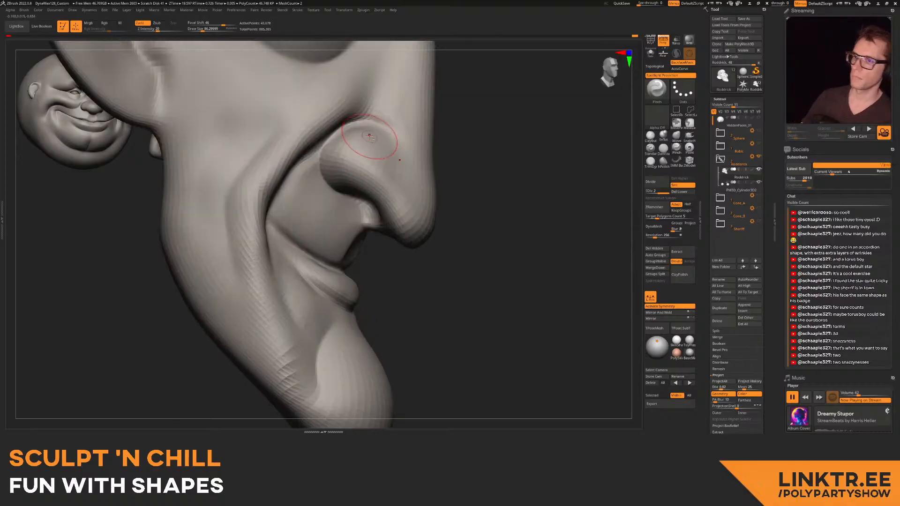
# - Pinch the outer cheek fold and smooth the lower cheek beneath it with a larger brush
pyautogui.moveTo(372, 141); pyautogui.dragTo(374, 171, button='right')
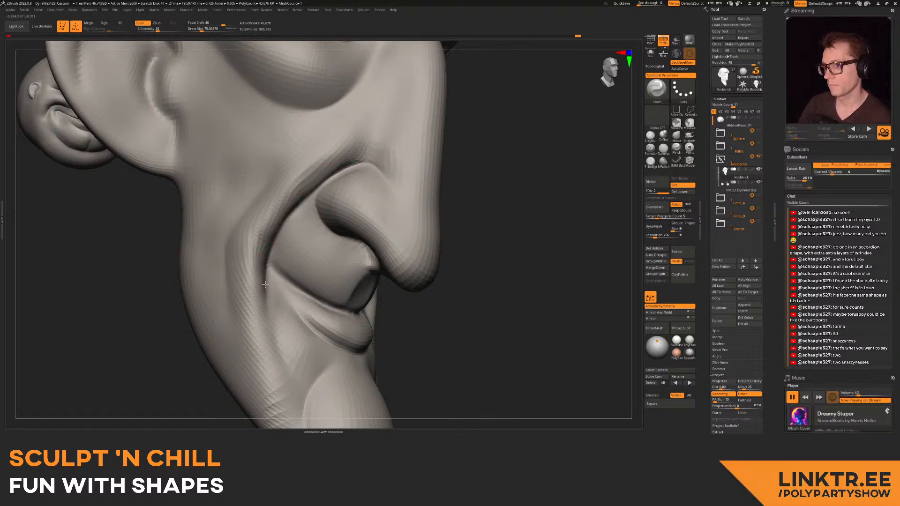
pyautogui.press('shift')
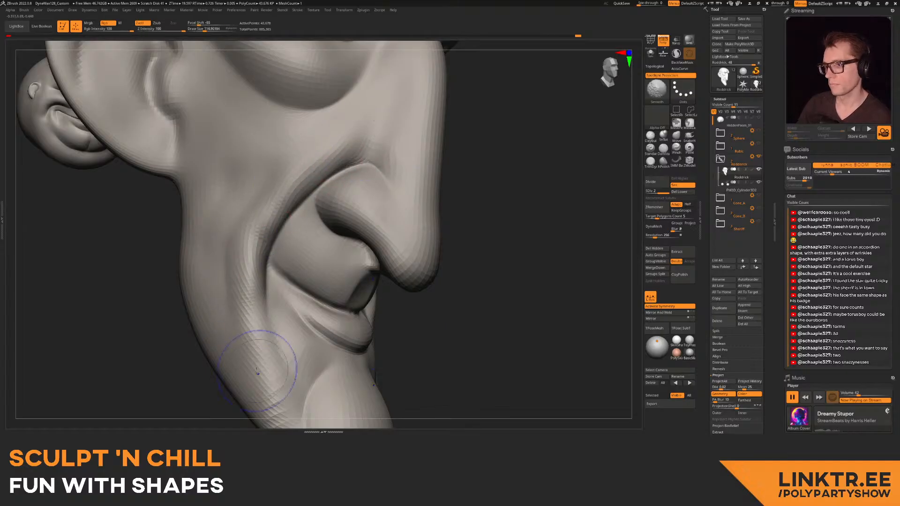
pyautogui.keyDown('shift'); pyautogui.moveTo(258, 365); pyautogui.dragTo(264, 362); pyautogui.keyUp('shift')
pyautogui.moveTo(263, 362)
pyautogui.mouseDown(button='right')
pyautogui.moveTo(239, 241)
pyautogui.moveTo(321, 210)
pyautogui.moveTo(329, 238)
pyautogui.moveTo(326, 188)
pyautogui.mouseUp(button='right')
pyautogui.moveTo(325, 187); pyautogui.dragTo(323, 206, button='right')
# - Lasso-mask the jaw, chin and lower lip, and invert the mask so the upper head is protected
pyautogui.keyDown('ctrl'); pyautogui.moveTo(324, 206); pyautogui.dragTo(326, 226, button='right'); pyautogui.keyUp('ctrl')
pyautogui.moveTo(296, 248)
pyautogui.keyDown('ctrl'); pyautogui.mouseDown()
pyautogui.moveTo(253, 424)
pyautogui.moveTo(558, 206)
pyautogui.moveTo(539, 132)
pyautogui.moveTo(411, 173)
pyautogui.mouseUp(); pyautogui.keyUp('ctrl')
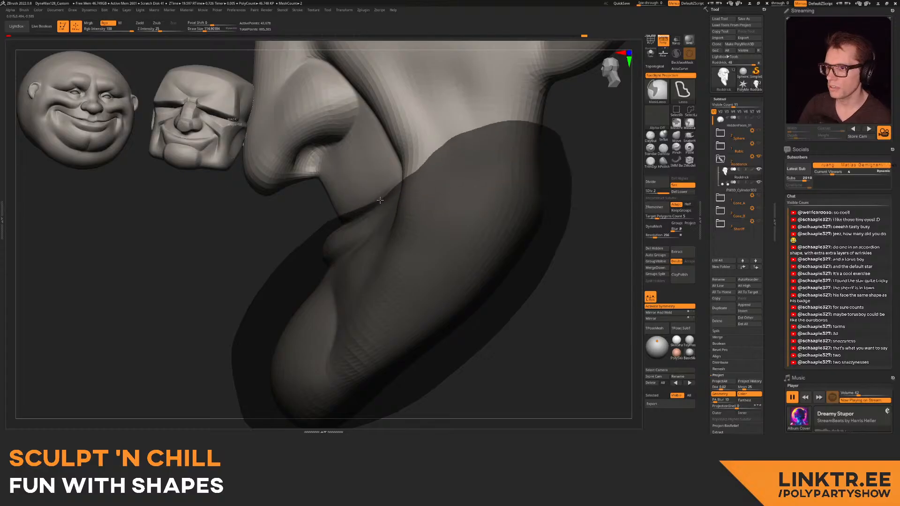
pyautogui.keyDown('ctrl'); pyautogui.moveTo(358, 217); pyautogui.dragTo(340, 222); pyautogui.keyUp('ctrl')
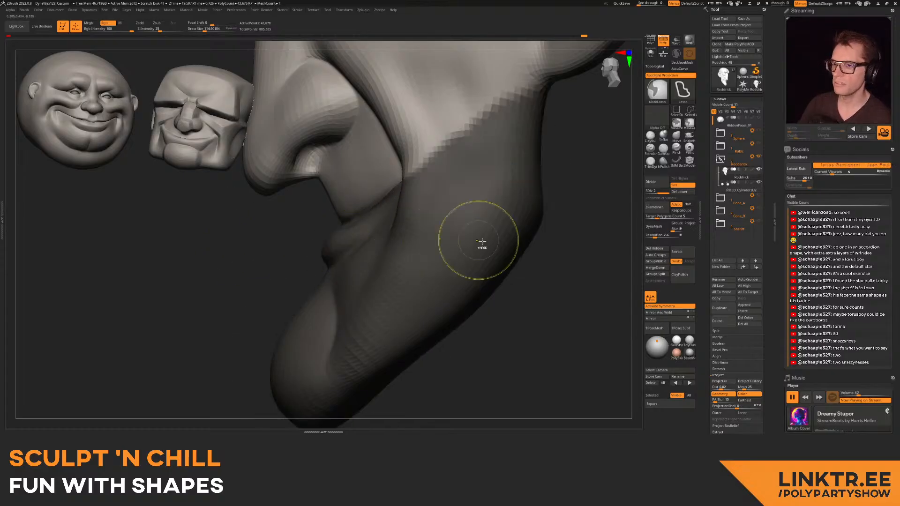
pyautogui.keyDown('ctrl'); pyautogui.click(553, 278); pyautogui.keyUp('ctrl')
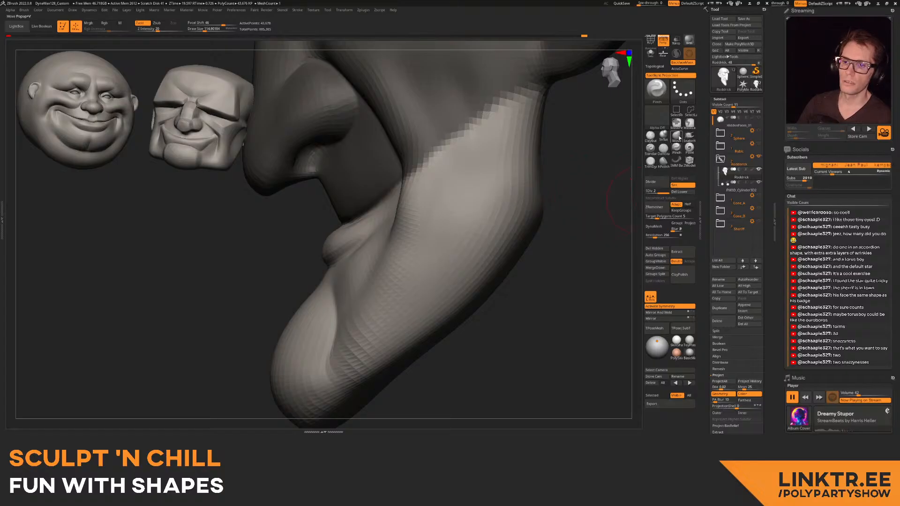
# - Reshape the unmasked lower lip, mouth corner and lower cheek with the Move brush at several brush sizes
pyautogui.click(677, 136)
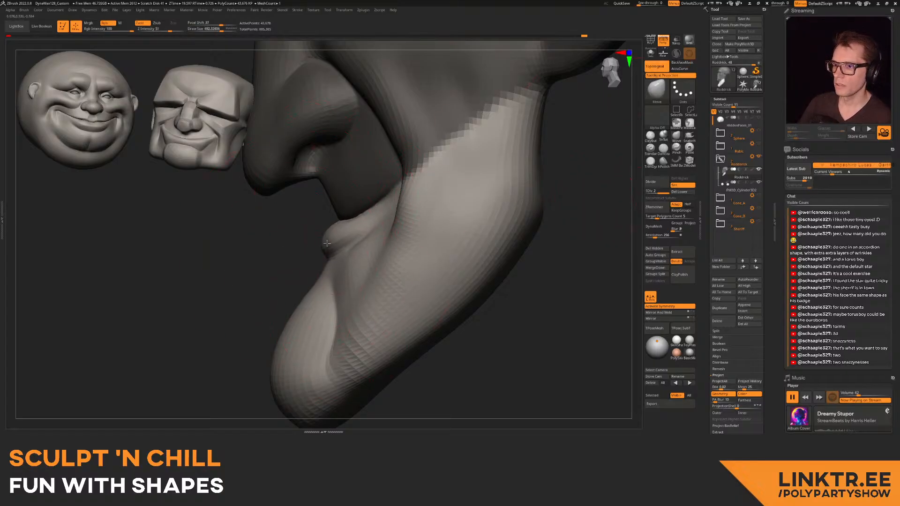
pyautogui.moveTo(320, 238); pyautogui.dragTo(363, 223, button='right')
pyautogui.press('s')
pyautogui.moveTo(375, 225); pyautogui.dragTo(373, 213)
pyautogui.moveTo(373, 216); pyautogui.dragTo(343, 223, button='right')
pyautogui.press('s')
pyautogui.moveTo(343, 223); pyautogui.dragTo(346, 229)
pyautogui.moveTo(365, 206); pyautogui.dragTo(409, 196, button='right')
pyautogui.press('s')
pyautogui.moveTo(409, 196); pyautogui.dragTo(406, 196)
pyautogui.moveTo(406, 196); pyautogui.dragTo(419, 187)
pyautogui.moveTo(420, 187); pyautogui.dragTo(436, 190, button='right')
pyautogui.moveTo(442, 192); pyautogui.dragTo(450, 188)
pyautogui.keyDown('ctrl'); pyautogui.moveTo(509, 195); pyautogui.dragTo(492, 199); pyautogui.keyUp('ctrl')
pyautogui.moveTo(479, 200); pyautogui.dragTo(438, 185, button='right')
pyautogui.keyDown('shift'); pyautogui.moveTo(448, 169); pyautogui.dragTo(458, 200); pyautogui.keyUp('shift')
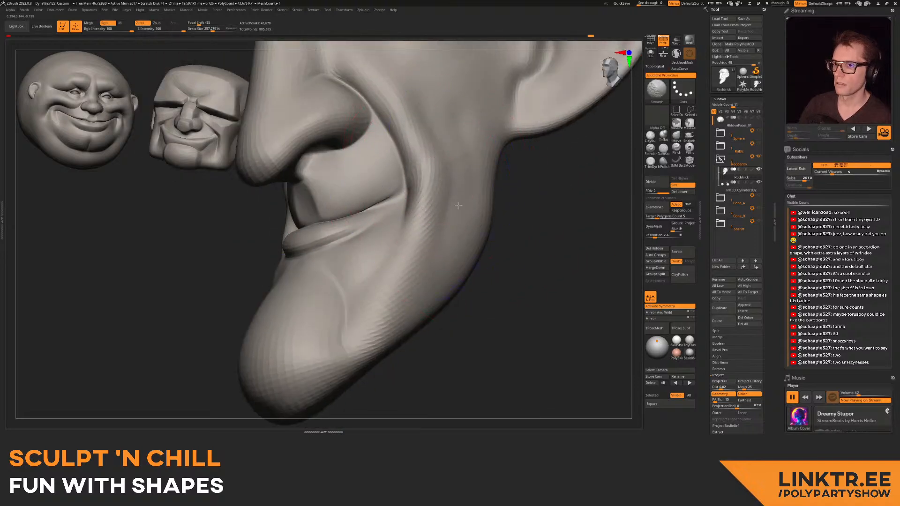
pyautogui.moveTo(382, 206); pyautogui.dragTo(463, 207, button='right')
pyautogui.hotkey('ctrl', 'z')
pyautogui.hotkey('ctrl', 'z')
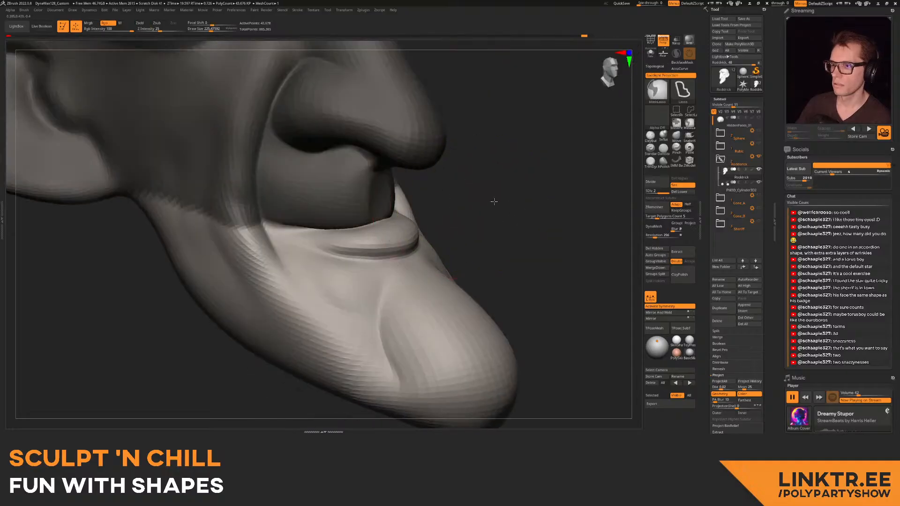
# - Remove the mask from the upper head and blend the mouth corner and cheek across the former mask border
pyautogui.keyDown('ctrl'); pyautogui.click(494, 202); pyautogui.keyUp('ctrl')
pyautogui.moveTo(272, 224)
pyautogui.mouseDown()
pyautogui.moveTo(262, 216)
pyautogui.moveTo(284, 219)
pyautogui.mouseUp()
pyautogui.hotkey('ctrl', 'z')
pyautogui.press('s')
pyautogui.moveTo(438, 214)
pyautogui.mouseDown(button='right')
pyautogui.moveTo(292, 233)
pyautogui.moveTo(453, 203)
pyautogui.moveTo(426, 185)
pyautogui.moveTo(372, 201)
pyautogui.moveTo(322, 236)
pyautogui.mouseUp(button='right')
pyautogui.press('s')
pyautogui.press('shift')
pyautogui.moveTo(362, 203)
pyautogui.keyDown('ctrl'); pyautogui.mouseDown(button='right')
pyautogui.moveTo(345, 194)
pyautogui.moveTo(286, 202)
pyautogui.moveTo(346, 225)
pyautogui.moveTo(394, 221)
pyautogui.mouseUp(button='right'); pyautogui.keyUp('ctrl')
pyautogui.keyDown('ctrl'); pyautogui.moveTo(394, 220); pyautogui.dragTo(261, 229, button='right'); pyautogui.keyUp('ctrl')
pyautogui.press('shift')
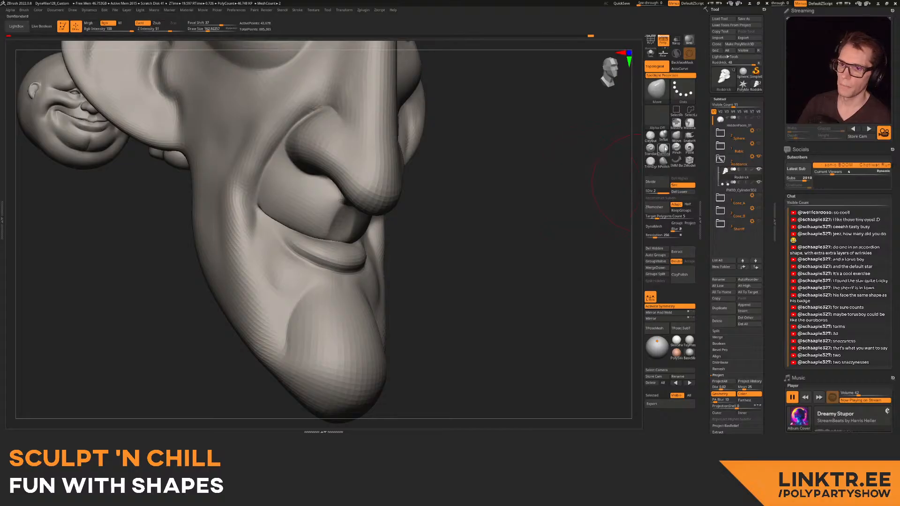
# - Carve the crease running down from the mouth corner with DamStandard and smooth the area between lip and chin
pyautogui.click(664, 149)
pyautogui.press('s')
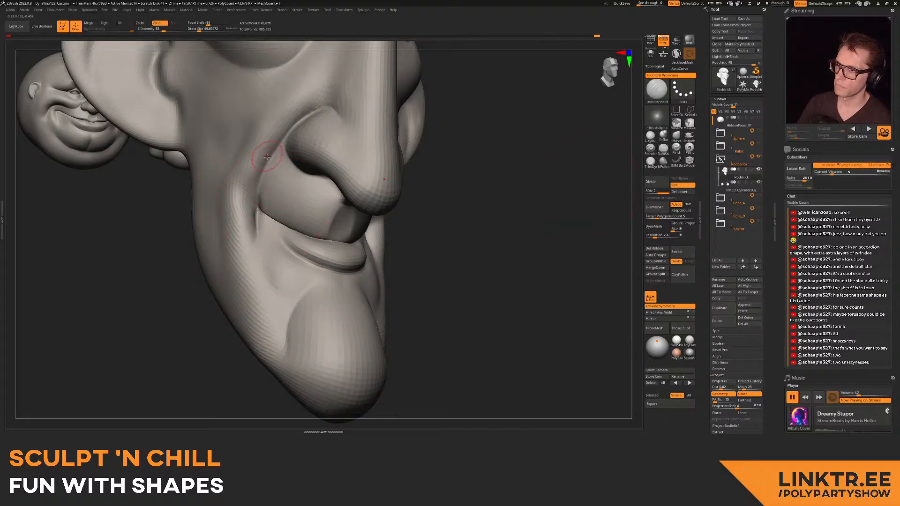
pyautogui.moveTo(254, 272)
pyautogui.mouseDown(button='right')
pyautogui.moveTo(332, 233)
pyautogui.moveTo(323, 237)
pyautogui.mouseUp(button='right')
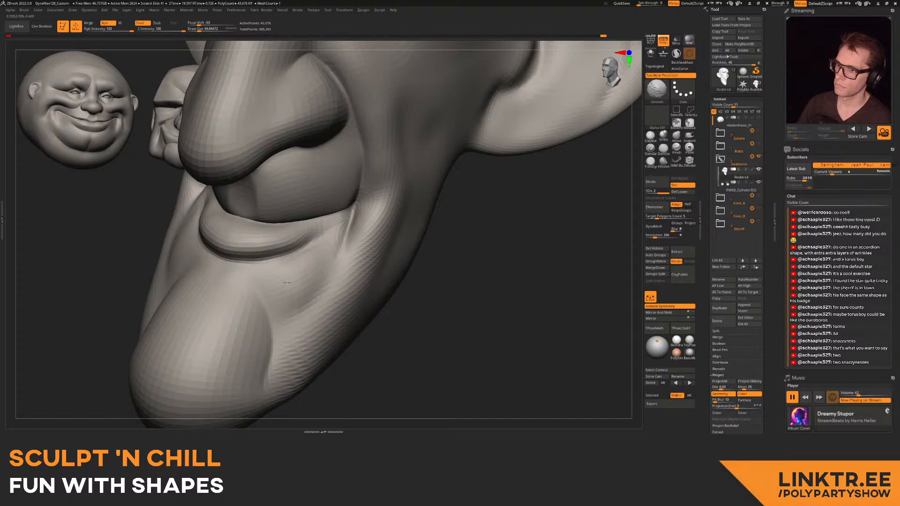
pyautogui.moveTo(304, 269)
pyautogui.keyDown('ctrl'); pyautogui.mouseDown(button='right')
pyautogui.moveTo(327, 235)
pyautogui.moveTo(345, 229)
pyautogui.moveTo(315, 275)
pyautogui.mouseUp(button='right'); pyautogui.keyUp('ctrl')
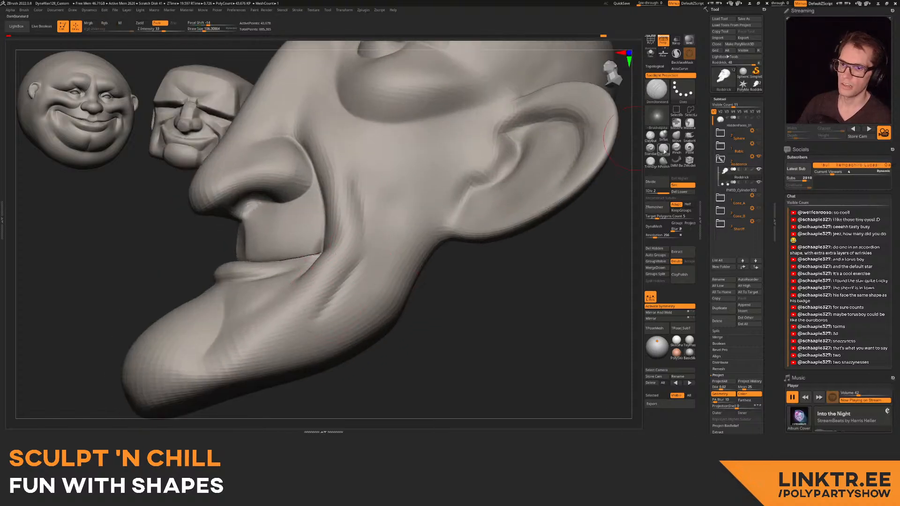
# - Pinch the ridge of the cheek fold down past the mouth corner and smooth its outer side
pyautogui.click(676, 148)
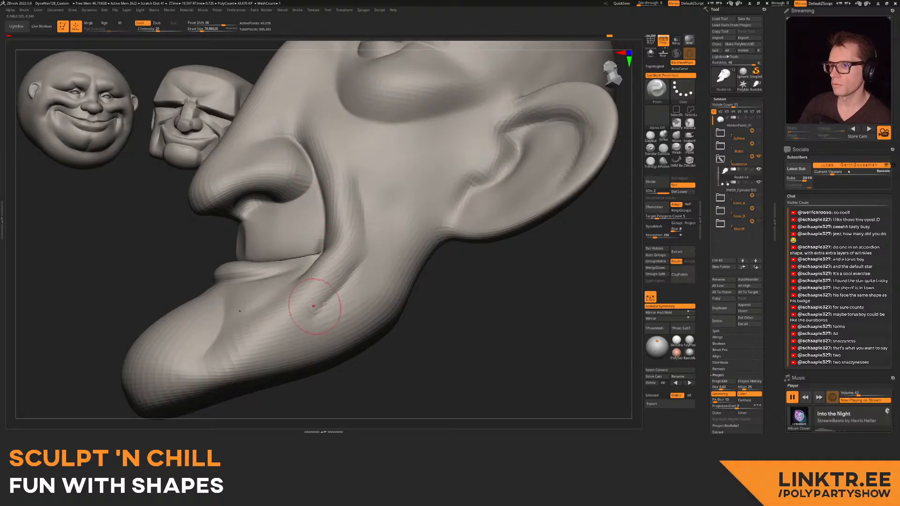
pyautogui.press('shift')
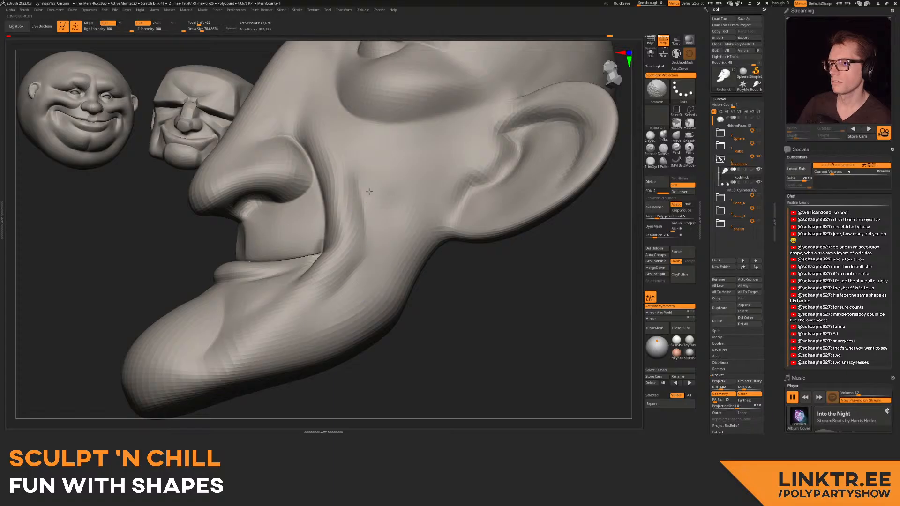
pyautogui.moveTo(281, 217); pyautogui.dragTo(349, 239, button='right')
pyautogui.moveTo(349, 239)
pyautogui.keyDown('ctrl'); pyautogui.mouseDown(button='right')
pyautogui.moveTo(278, 218)
pyautogui.moveTo(354, 244)
pyautogui.moveTo(319, 234)
pyautogui.mouseUp(button='right'); pyautogui.keyUp('ctrl')
pyautogui.press('shift')
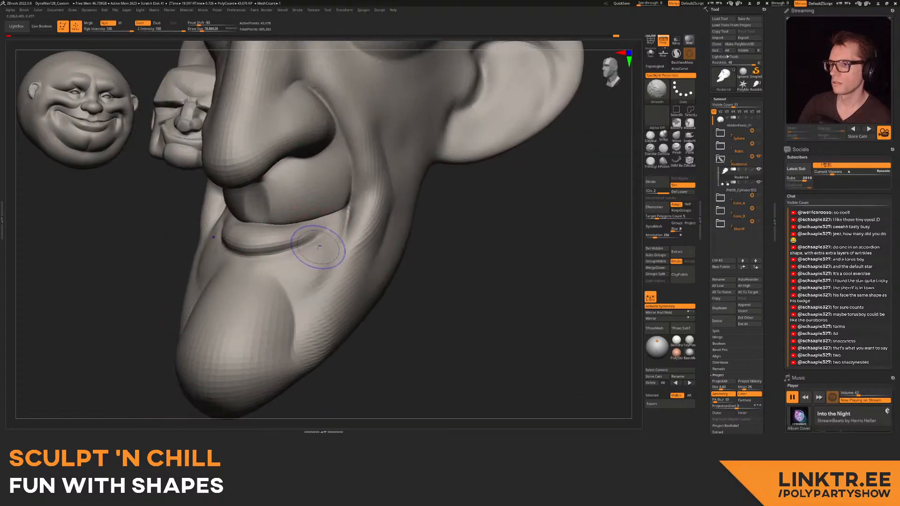
# - Tighten the lower end of the cheek crease below the mouth corner with a smaller Pinch brush
pyautogui.moveTo(303, 292)
pyautogui.keyDown('ctrl'); pyautogui.mouseDown(button='right')
pyautogui.moveTo(272, 225)
pyautogui.moveTo(288, 229)
pyautogui.moveTo(305, 211)
pyautogui.moveTo(306, 236)
pyautogui.mouseUp(button='right'); pyautogui.keyUp('ctrl')
pyautogui.press('s')
pyautogui.moveTo(306, 237)
pyautogui.mouseDown()
pyautogui.moveTo(303, 225)
pyautogui.moveTo(310, 260)
pyautogui.mouseUp()
pyautogui.moveTo(313, 256)
pyautogui.keyDown('ctrl'); pyautogui.mouseDown(button='right')
pyautogui.moveTo(322, 199)
pyautogui.moveTo(304, 208)
pyautogui.moveTo(323, 210)
pyautogui.mouseUp(button='right'); pyautogui.keyUp('ctrl')
pyautogui.moveTo(324, 211)
pyautogui.keyDown('ctrl'); pyautogui.mouseDown(button='right')
pyautogui.moveTo(351, 257)
pyautogui.moveTo(336, 220)
pyautogui.moveTo(351, 256)
pyautogui.moveTo(370, 260)
pyautogui.mouseUp(button='right'); pyautogui.keyUp('ctrl')
pyautogui.press('s')
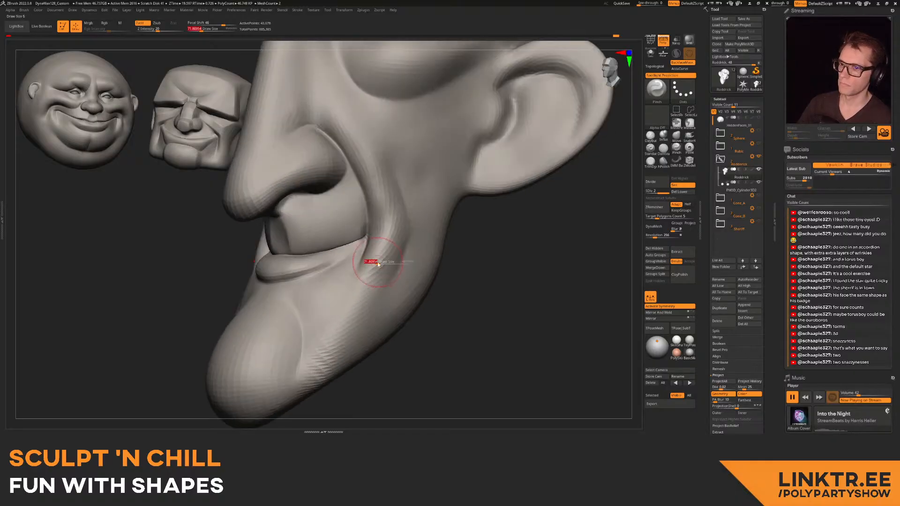
pyautogui.moveTo(372, 261); pyautogui.dragTo(369, 261)
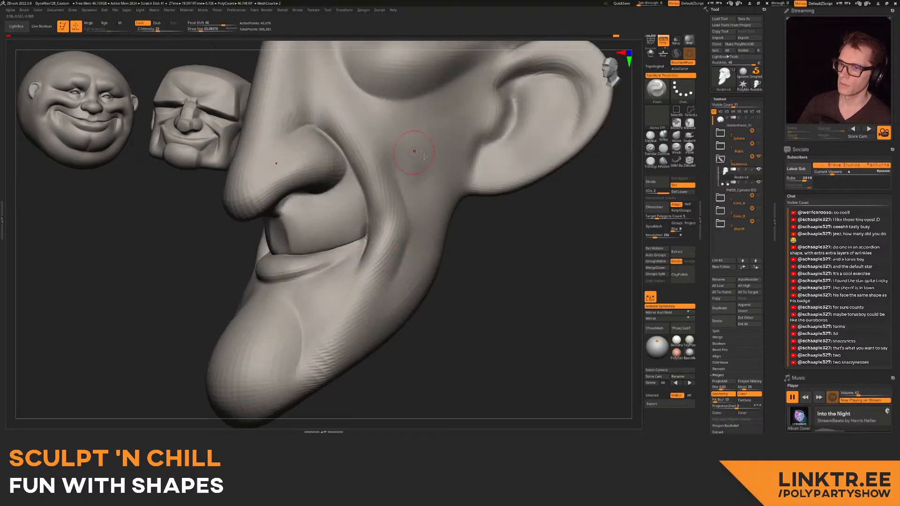
# - Drop the head to a lower subdivision level and smooth the side of the skull above the ear
pyautogui.moveTo(423, 152)
pyautogui.keyDown('ctrl'); pyautogui.mouseDown(button='right')
pyautogui.moveTo(404, 124)
pyautogui.moveTo(349, 122)
pyautogui.mouseUp(button='right'); pyautogui.keyUp('ctrl')
pyautogui.moveTo(350, 122); pyautogui.dragTo(387, 134, button='right')
pyautogui.keyDown('ctrl'); pyautogui.moveTo(386, 134); pyautogui.dragTo(343, 182, button='right'); pyautogui.keyUp('ctrl')
pyautogui.moveTo(372, 296)
pyautogui.keyDown('ctrl'); pyautogui.mouseDown(button='right')
pyautogui.moveTo(347, 235)
pyautogui.moveTo(431, 202)
pyautogui.mouseUp(button='right'); pyautogui.keyUp('ctrl')
pyautogui.moveTo(431, 202)
pyautogui.mouseDown(button='right')
pyautogui.moveTo(408, 154)
pyautogui.moveTo(430, 187)
pyautogui.moveTo(370, 216)
pyautogui.mouseUp(button='right')
pyautogui.moveTo(370, 216)
pyautogui.keyDown('ctrl'); pyautogui.mouseDown(button='right')
pyautogui.moveTo(391, 256)
pyautogui.moveTo(389, 177)
pyautogui.moveTo(403, 198)
pyautogui.moveTo(374, 213)
pyautogui.mouseUp(button='right'); pyautogui.keyUp('ctrl')
pyautogui.hotkey('shift', 'd')
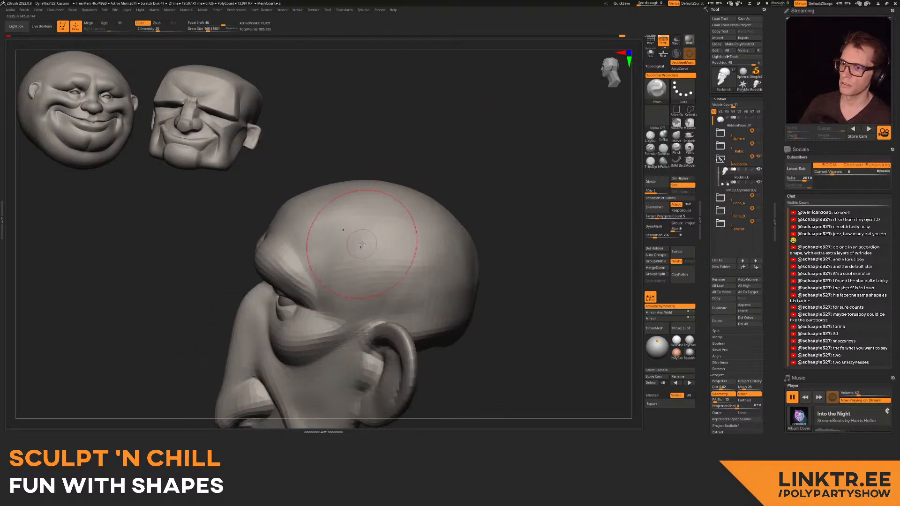
pyautogui.press('shift')
pyautogui.moveTo(353, 260)
pyautogui.mouseDown(button='right')
pyautogui.moveTo(485, 255)
pyautogui.moveTo(422, 302)
pyautogui.moveTo(376, 201)
pyautogui.moveTo(371, 239)
pyautogui.mouseUp(button='right')
pyautogui.keyDown('ctrl'); pyautogui.moveTo(370, 239); pyautogui.dragTo(341, 243, button='right'); pyautogui.keyUp('ctrl')
pyautogui.keyDown('shift'); pyautogui.moveTo(342, 244); pyautogui.dragTo(379, 280); pyautogui.keyUp('shift')
# - Smooth the back of the skull behind the ear and return the head to the higher subdivision level
pyautogui.moveTo(420, 295)
pyautogui.mouseDown(button='right')
pyautogui.moveTo(374, 195)
pyautogui.moveTo(373, 243)
pyautogui.mouseUp(button='right')
pyautogui.press('s')
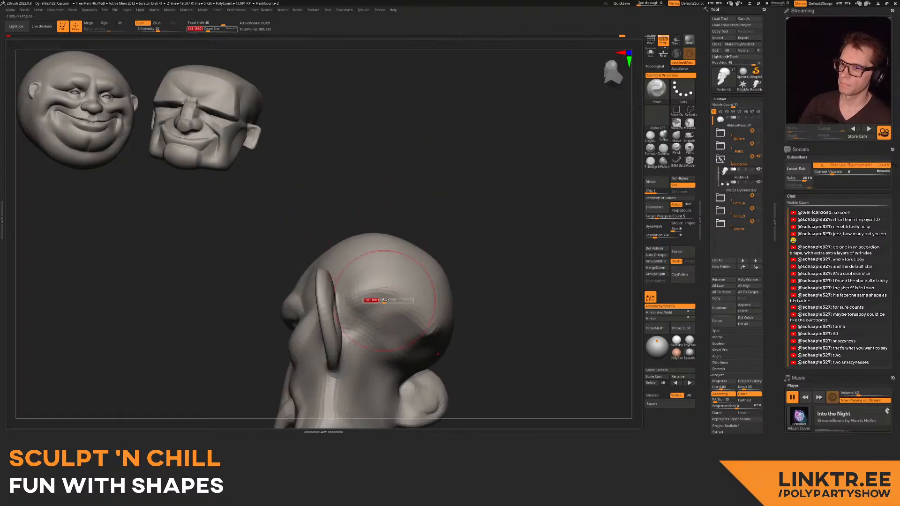
pyautogui.moveTo(377, 302); pyautogui.dragTo(374, 301)
pyautogui.press('shift')
pyautogui.keyDown('alt'); pyautogui.moveTo(396, 342); pyautogui.dragTo(368, 276, button='right'); pyautogui.keyUp('alt')
pyautogui.moveTo(368, 277); pyautogui.dragTo(392, 220, button='right')
pyautogui.keyDown('ctrl'); pyautogui.moveTo(392, 220); pyautogui.dragTo(382, 201, button='right'); pyautogui.keyUp('ctrl')
pyautogui.moveTo(382, 201); pyautogui.dragTo(398, 256, button='right')
pyautogui.keyDown('ctrl'); pyautogui.moveTo(399, 255); pyautogui.dragTo(391, 219, button='right'); pyautogui.keyUp('ctrl')
pyautogui.press('d')
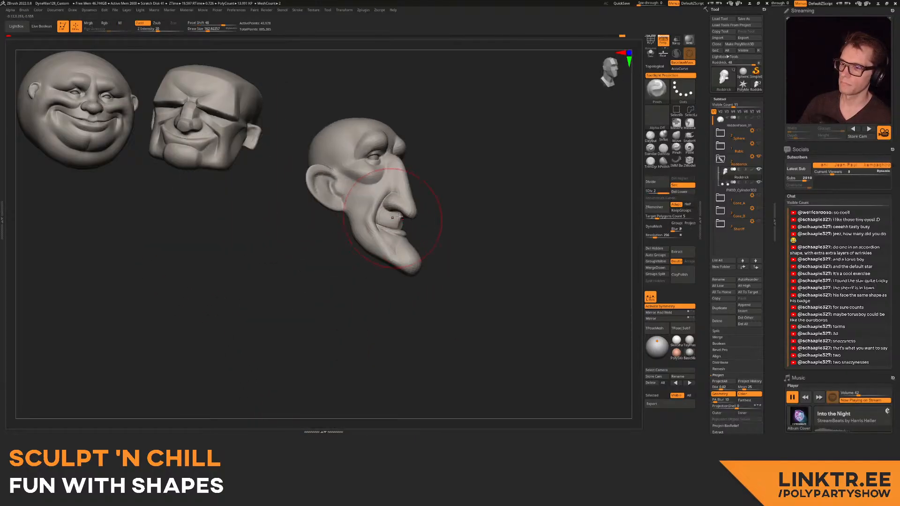
# - Collapse the long-chinned head's folder, select the cone head subtool and hide the finished long-chinned head
pyautogui.moveTo(446, 198); pyautogui.dragTo(436, 203, button='right')
pyautogui.keyDown('alt'); pyautogui.moveTo(436, 203); pyautogui.dragTo(407, 244, button='right'); pyautogui.keyUp('alt')
pyautogui.keyDown('ctrl'); pyautogui.moveTo(407, 244); pyautogui.dragTo(420, 229, button='right'); pyautogui.keyUp('ctrl')
pyautogui.moveTo(421, 230)
pyautogui.keyDown('ctrl'); pyautogui.mouseDown(button='right')
pyautogui.moveTo(428, 249)
pyautogui.moveTo(432, 220)
pyautogui.mouseUp(button='right'); pyautogui.keyUp('ctrl')
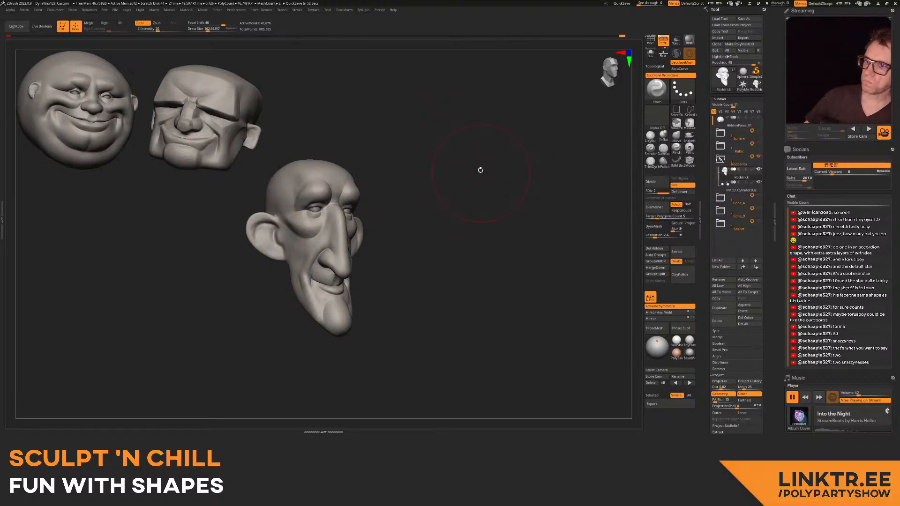
pyautogui.moveTo(447, 197)
pyautogui.mouseDown()
pyautogui.moveTo(438, 187)
pyautogui.moveTo(412, 234)
pyautogui.moveTo(488, 193)
pyautogui.mouseUp()
pyautogui.click(720, 159)
pyautogui.moveTo(546, 159); pyautogui.dragTo(600, 158)
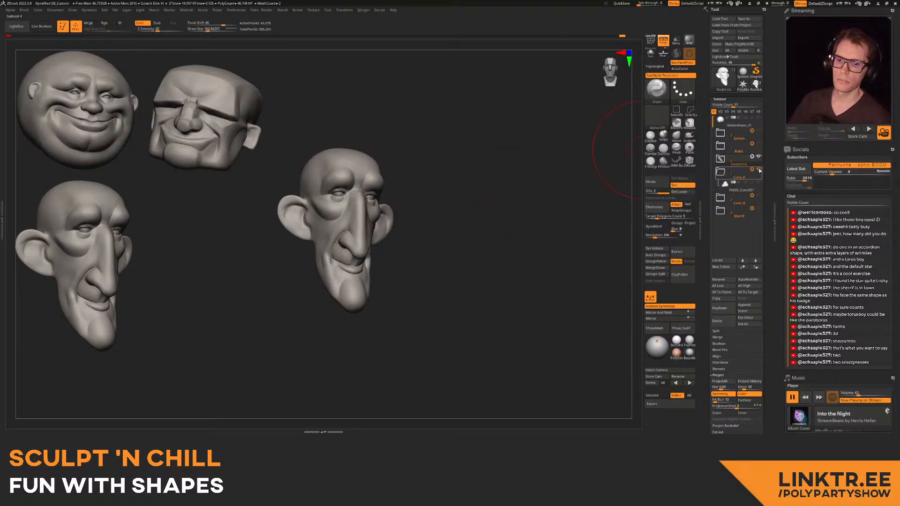
pyautogui.click(724, 185)
pyautogui.moveTo(559, 187); pyautogui.dragTo(361, 246)
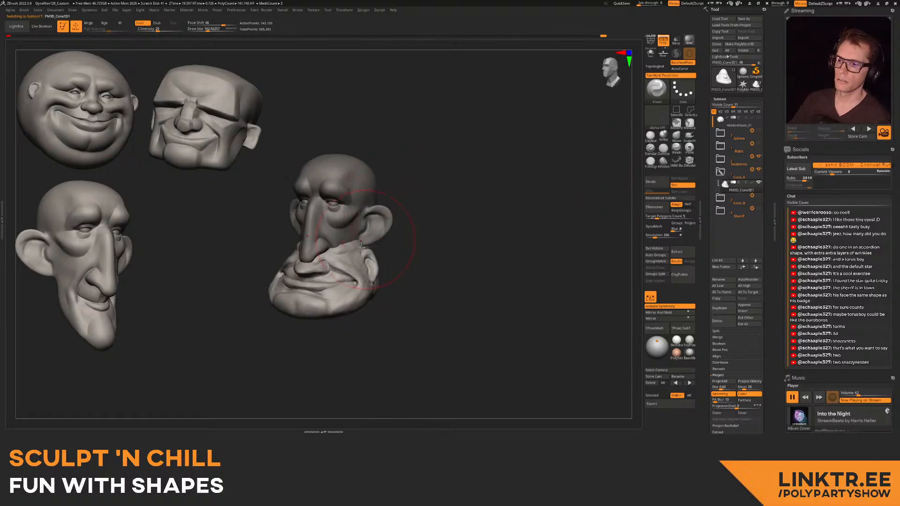
pyautogui.click(759, 157)
# - Remesh the cone head with ZRemesher and subdivide the new mesh
pyautogui.keyDown('alt'); pyautogui.moveTo(422, 225); pyautogui.dragTo(627, 193); pyautogui.keyUp('alt')
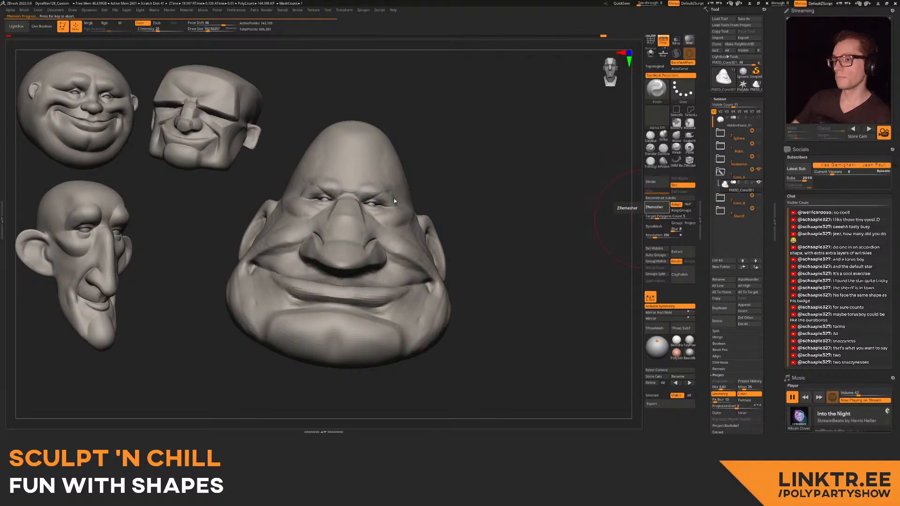
pyautogui.moveTo(349, 220)
pyautogui.mouseDown(button='right')
pyautogui.moveTo(255, 183)
pyautogui.moveTo(375, 194)
pyautogui.moveTo(449, 150)
pyautogui.mouseUp(button='right')
pyautogui.hotkey('ctrl', 'd')
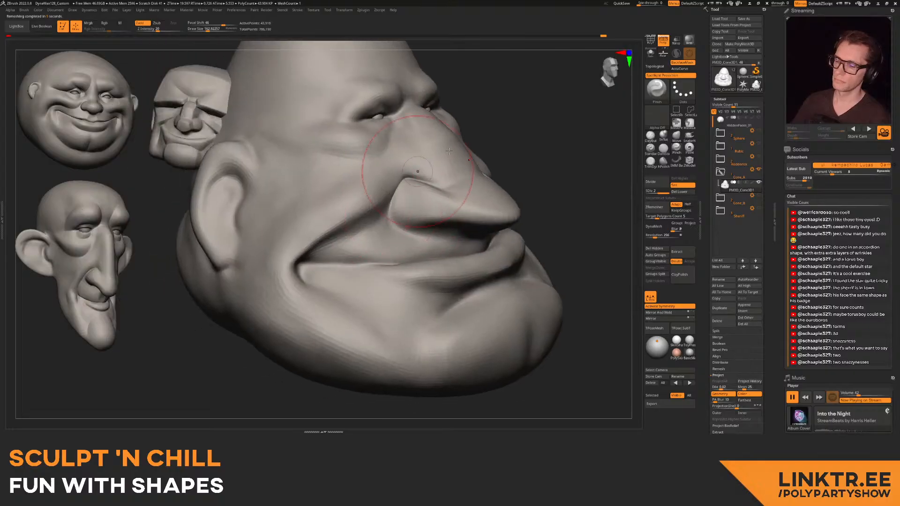
# - Deepen the cone head's nasolabial fold from the nostril wing to the mouth corner with DamStandard
pyautogui.click(663, 148)
pyautogui.moveTo(436, 197); pyautogui.dragTo(439, 183, button='right')
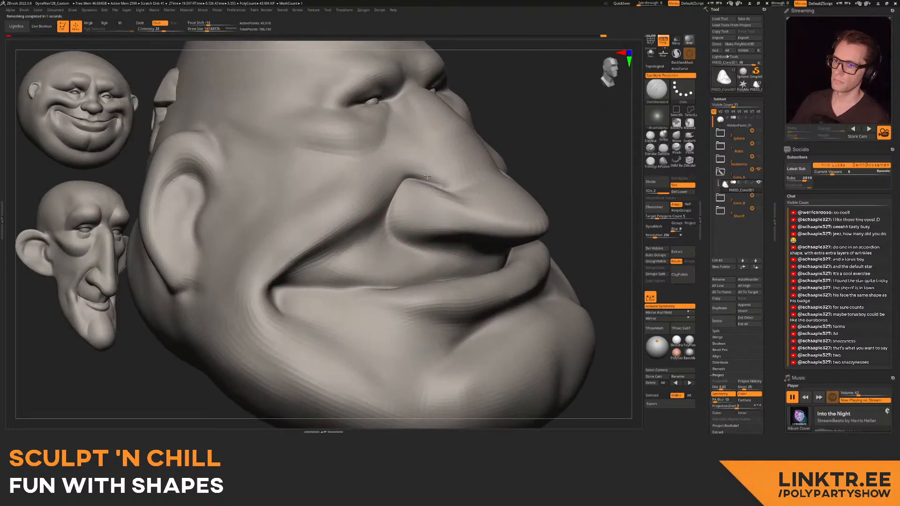
pyautogui.moveTo(377, 211); pyautogui.dragTo(269, 281)
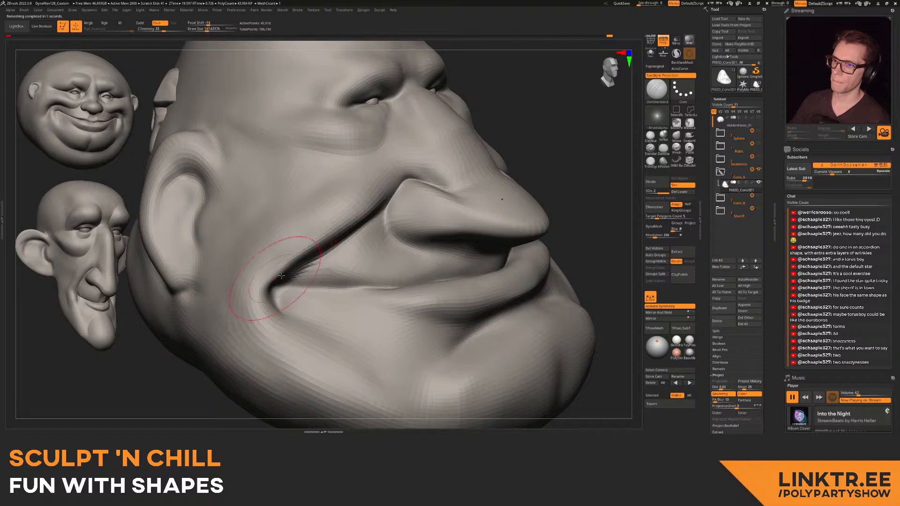
# - Carve the crease from the cone head's mouth corner along the lip line with DamStandard and check the wireframe
pyautogui.keyDown('alt'); pyautogui.moveTo(300, 267); pyautogui.dragTo(315, 239, button='right'); pyautogui.keyUp('alt')
pyautogui.moveTo(318, 245); pyautogui.dragTo(391, 250)
pyautogui.moveTo(404, 236)
pyautogui.keyDown('alt'); pyautogui.mouseDown(button='right')
pyautogui.moveTo(360, 223)
pyautogui.moveTo(420, 245)
pyautogui.mouseUp(button='right'); pyautogui.keyUp('alt')
pyautogui.press('s')
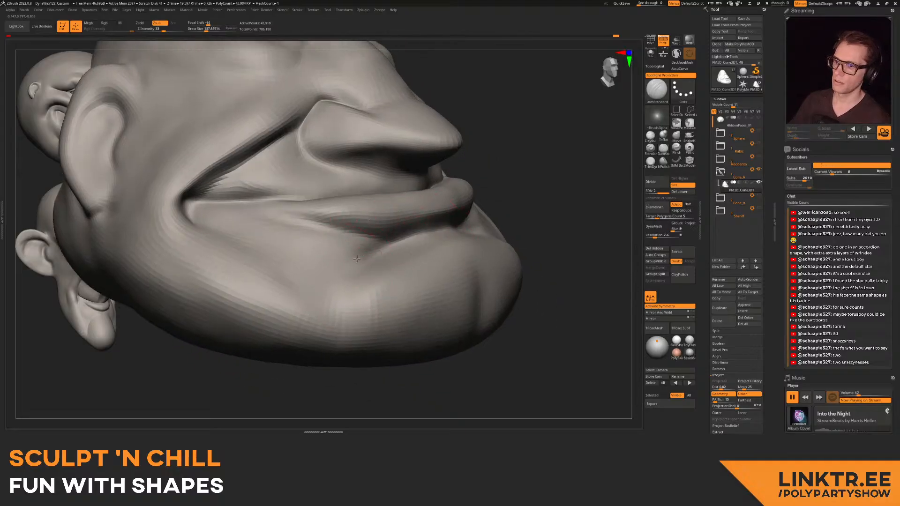
pyautogui.moveTo(343, 275); pyautogui.dragTo(399, 226, button='right')
pyautogui.hotkey('shift', 'f')
pyautogui.hotkey('shift', 'f')
pyautogui.moveTo(412, 261)
pyautogui.keyDown('ctrl'); pyautogui.mouseDown(button='right')
pyautogui.moveTo(406, 185)
pyautogui.moveTo(414, 193)
pyautogui.mouseUp(button='right'); pyautogui.keyUp('ctrl')
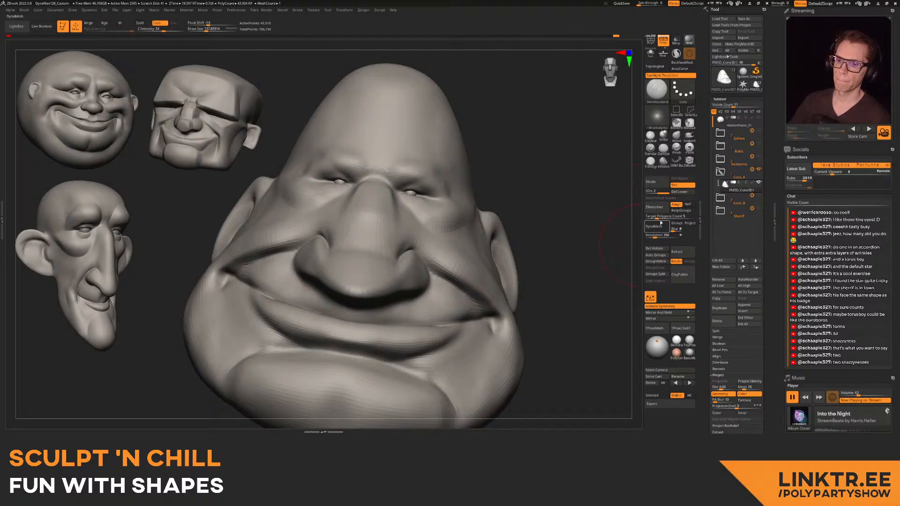
# - Auto-group the cone head to split its eyeballs into a separate subtool and reconstruct the head's lower subdivision level
pyautogui.click(657, 255)
pyautogui.keyDown('ctrl'); pyautogui.keyDown('alt'); pyautogui.keyDown('shift'); pyautogui.click(524, 201); pyautogui.keyUp('shift'); pyautogui.keyUp('alt'); pyautogui.keyUp('ctrl')
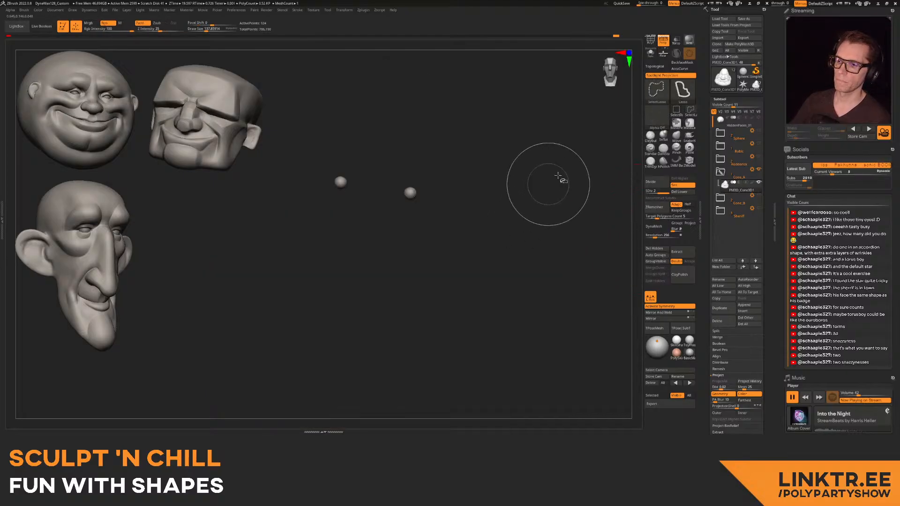
pyautogui.keyDown('ctrl'); pyautogui.keyDown('shift'); pyautogui.click(610, 263); pyautogui.keyUp('shift'); pyautogui.keyUp('ctrl')
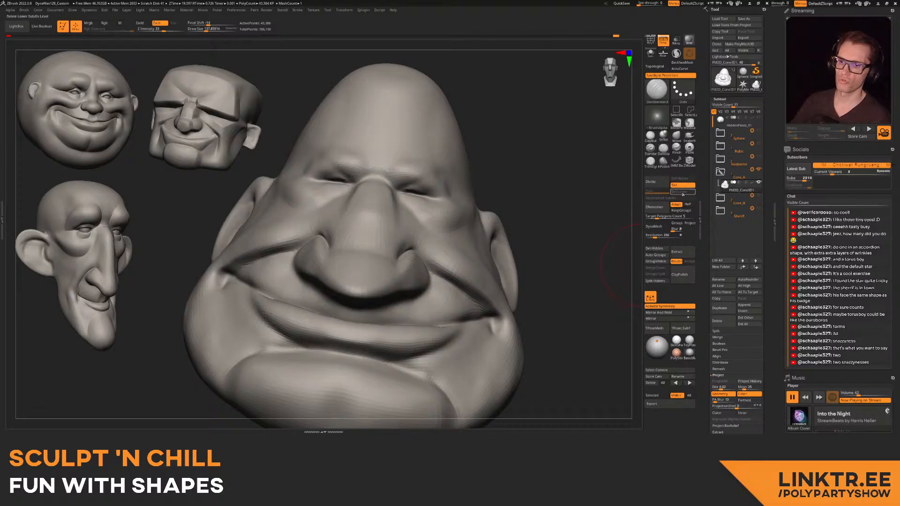
pyautogui.click(654, 281)
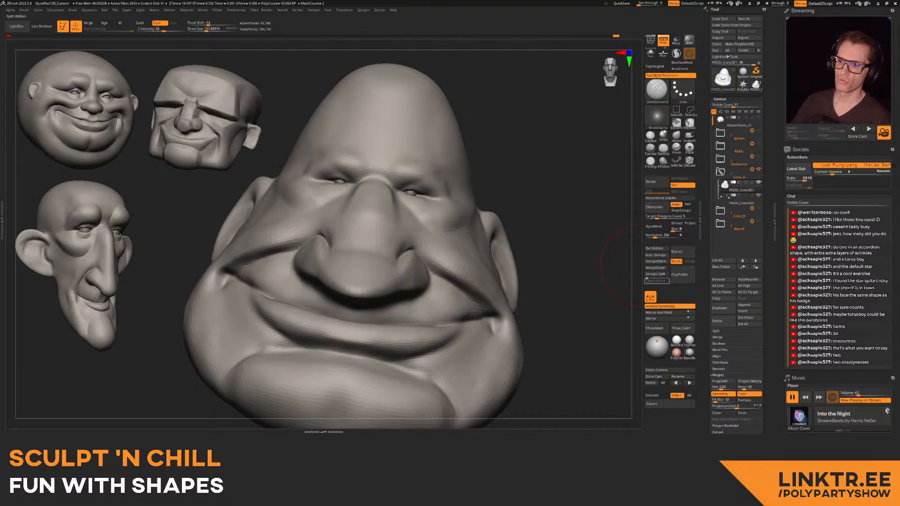
pyautogui.click(657, 198)
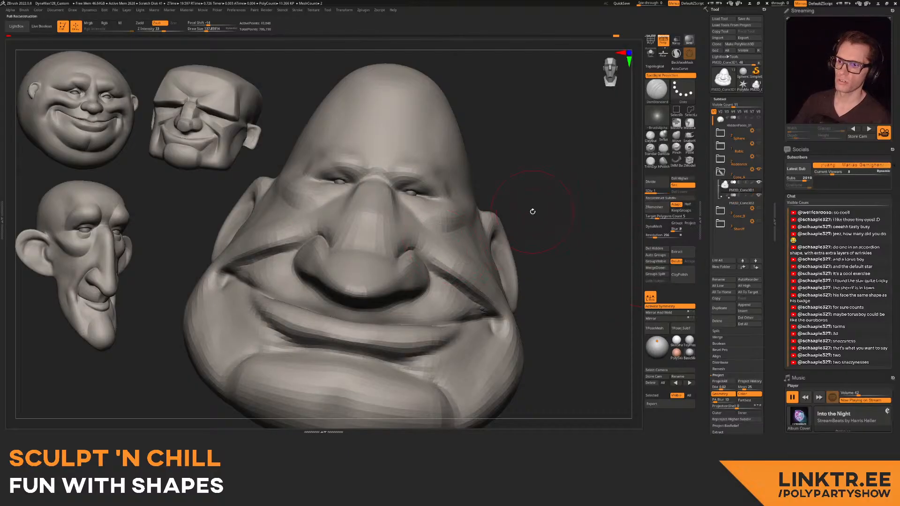
# - Build up the area between the nostril wing and the mouth corner below the nasolabial fold with ClayBuildup
pyautogui.moveTo(448, 268); pyautogui.dragTo(323, 256, button='right')
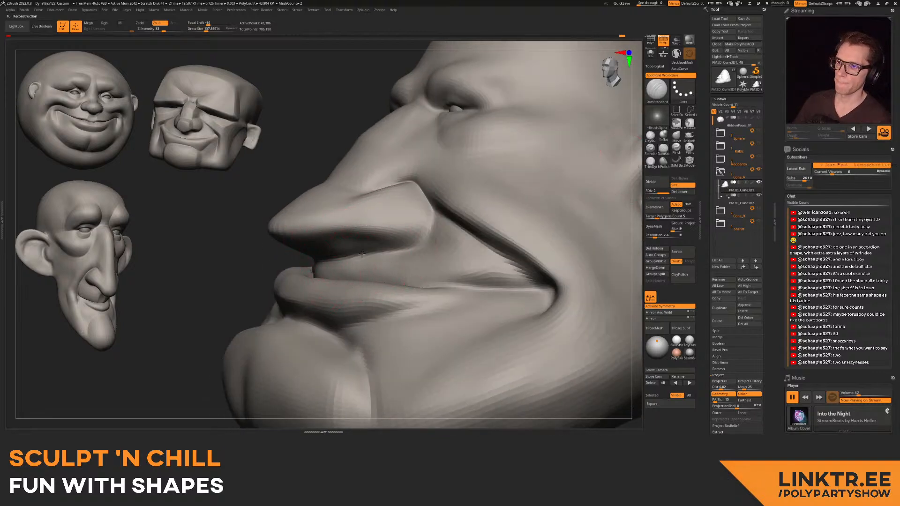
pyautogui.moveTo(322, 261)
pyautogui.mouseDown(button='right')
pyautogui.moveTo(321, 248)
pyautogui.moveTo(410, 224)
pyautogui.moveTo(380, 226)
pyautogui.moveTo(298, 274)
pyautogui.moveTo(469, 220)
pyautogui.moveTo(552, 161)
pyautogui.mouseUp(button='right')
pyautogui.click(650, 136)
pyautogui.keyDown('ctrl'); pyautogui.moveTo(472, 190); pyautogui.dragTo(412, 225, button='right'); pyautogui.keyUp('ctrl')
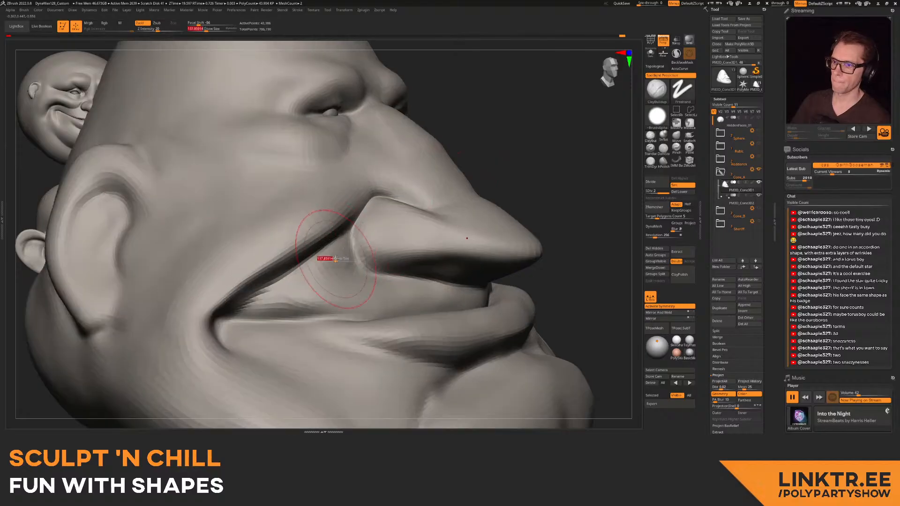
pyautogui.moveTo(299, 273); pyautogui.dragTo(267, 312)
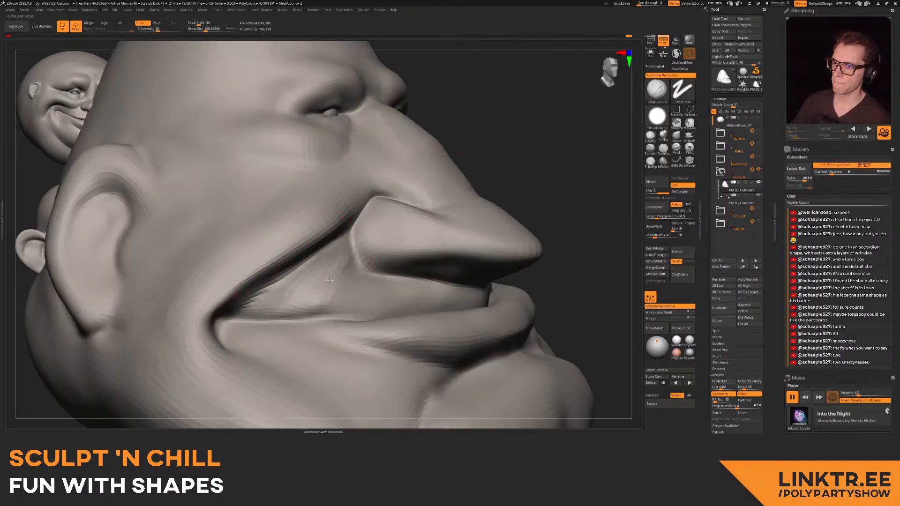
pyautogui.keyDown('ctrl'); pyautogui.moveTo(284, 295); pyautogui.dragTo(326, 193, button='right'); pyautogui.keyUp('ctrl')
# - Carve a second smile crease on the cheek behind the mouth corner with DamStandard and raise the head to subdivision level 3
pyautogui.moveTo(539, 206)
pyautogui.mouseDown(button='right')
pyautogui.moveTo(466, 207)
pyautogui.moveTo(479, 223)
pyautogui.moveTo(419, 242)
pyautogui.mouseUp(button='right')
pyautogui.click(663, 148)
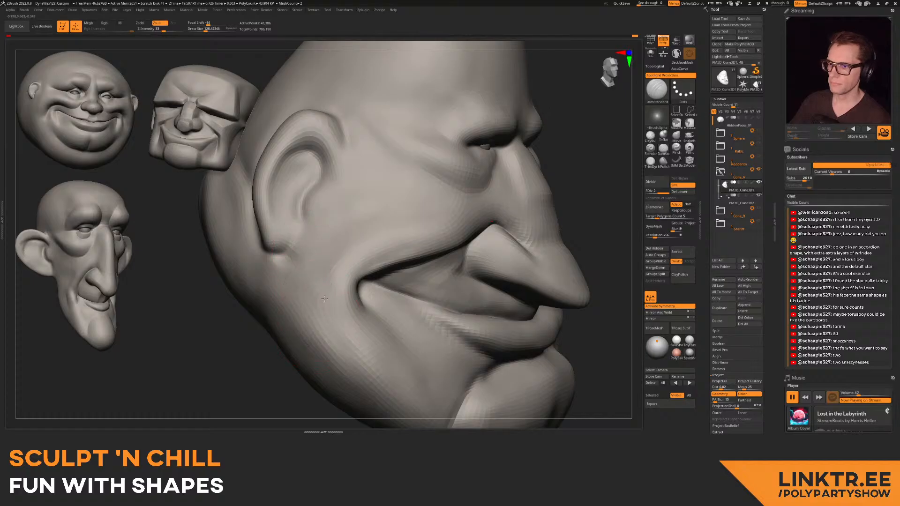
pyautogui.moveTo(369, 228); pyautogui.dragTo(389, 218)
pyautogui.moveTo(440, 208)
pyautogui.mouseDown(button='right')
pyautogui.moveTo(412, 192)
pyautogui.moveTo(410, 217)
pyautogui.moveTo(407, 187)
pyautogui.moveTo(370, 278)
pyautogui.mouseUp(button='right')
pyautogui.press('d')
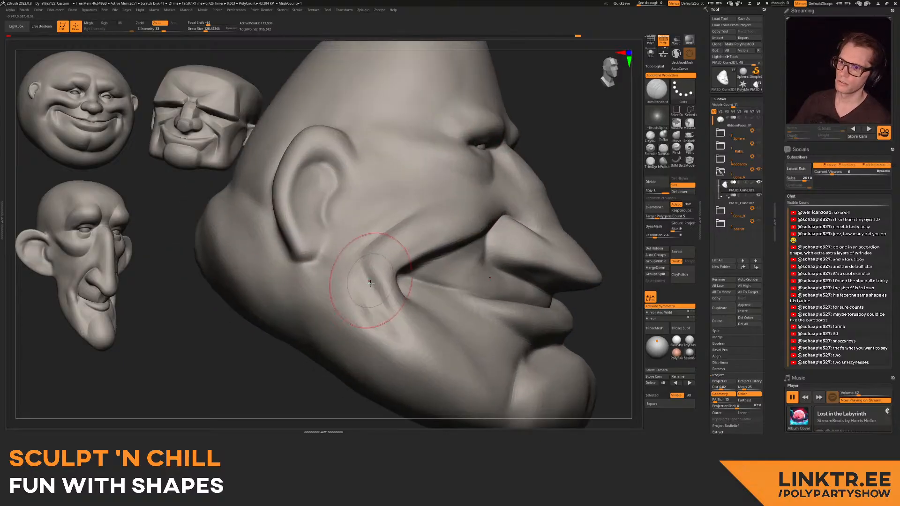
pyautogui.keyDown('ctrl'); pyautogui.moveTo(437, 201); pyautogui.dragTo(469, 181, button='right'); pyautogui.keyUp('ctrl')
pyautogui.moveTo(497, 209)
pyautogui.mouseDown(button='right')
pyautogui.moveTo(469, 195)
pyautogui.moveTo(478, 198)
pyautogui.moveTo(457, 204)
pyautogui.moveTo(442, 178)
pyautogui.mouseUp(button='right')
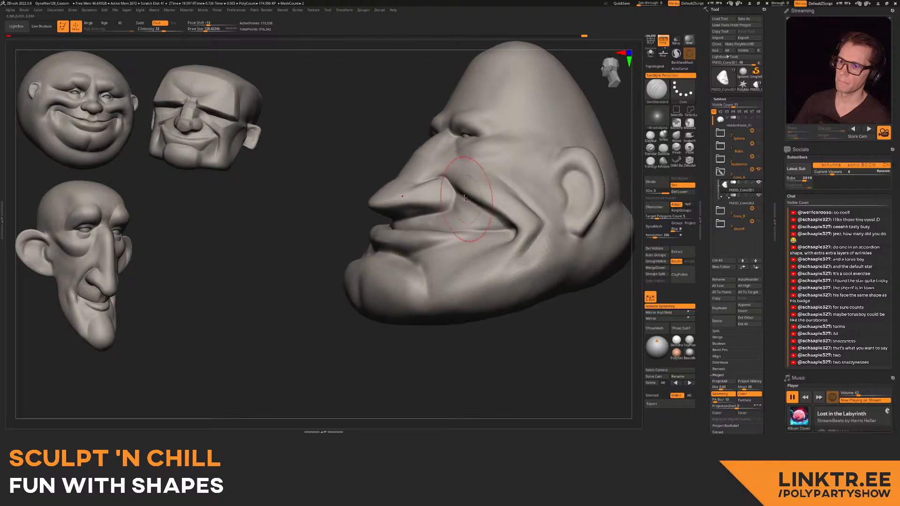
# - Reshape the cheek fold behind the mouth corner with the Move brush at a lower subdivision level
pyautogui.click(677, 139)
pyautogui.hotkey('shift', 'd')
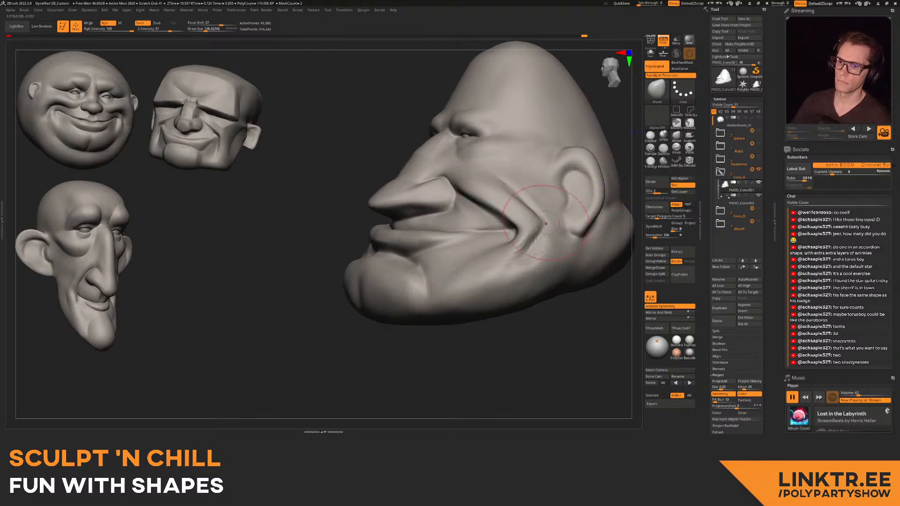
pyautogui.moveTo(518, 207); pyautogui.dragTo(535, 219, button='right')
pyautogui.press('s')
pyautogui.moveTo(535, 223); pyautogui.dragTo(505, 256)
pyautogui.moveTo(504, 257)
pyautogui.mouseDown(button='right')
pyautogui.moveTo(541, 268)
pyautogui.moveTo(534, 261)
pyautogui.mouseUp(button='right')
# - Return to the higher subdivision level and carve the eyelid creases above and below the tiny eyes with DamStandard
pyautogui.click(667, 154)
pyautogui.press('d')
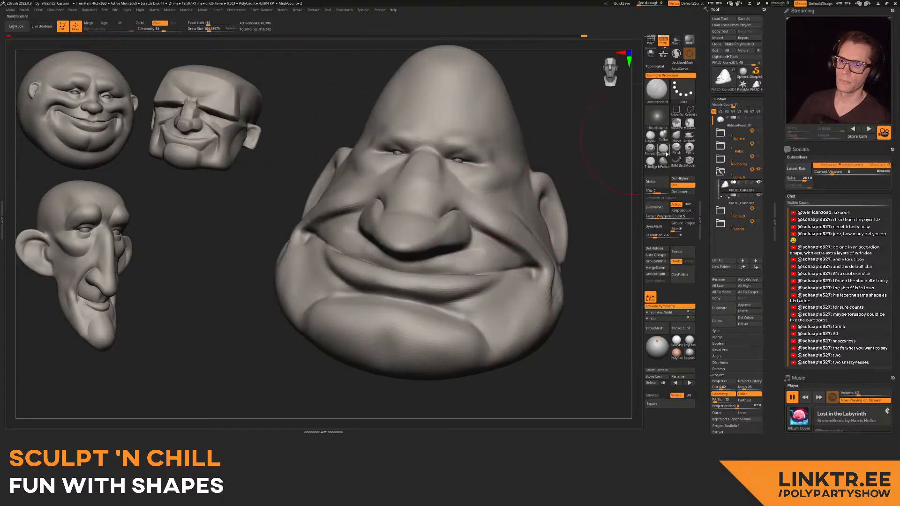
pyautogui.keyDown('alt'); pyautogui.moveTo(474, 152); pyautogui.dragTo(462, 211, button='right'); pyautogui.keyUp('alt')
pyautogui.keyDown('alt'); pyautogui.moveTo(407, 181); pyautogui.dragTo(366, 224, button='right'); pyautogui.keyUp('alt')
pyautogui.press('s')
pyautogui.moveTo(364, 211); pyautogui.dragTo(390, 200)
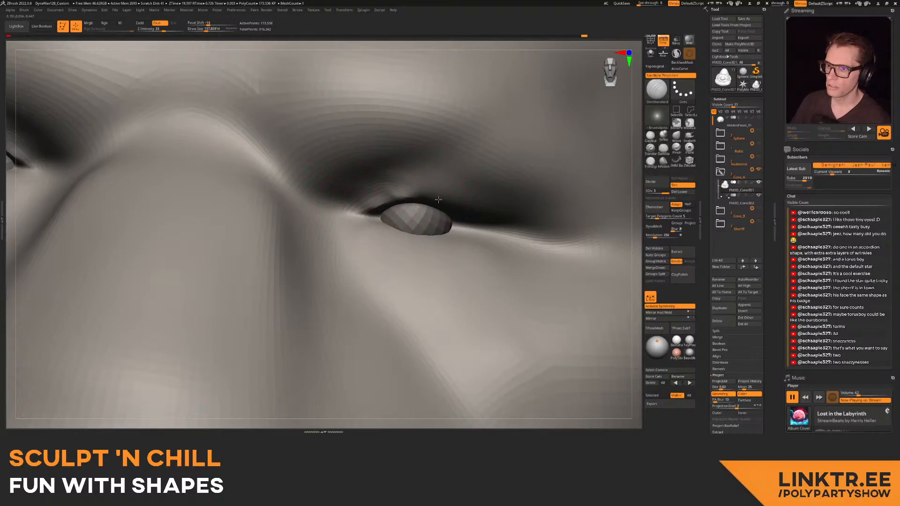
pyautogui.moveTo(483, 227); pyautogui.dragTo(393, 213, button='right')
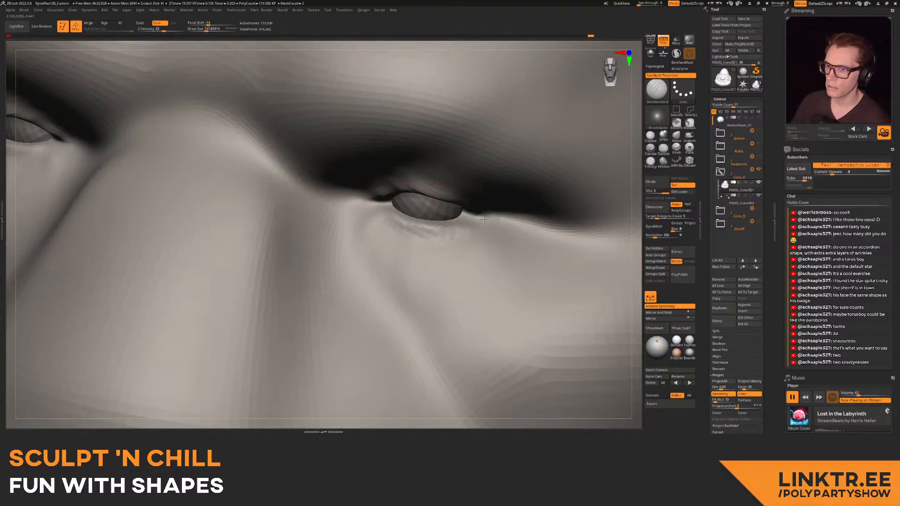
pyautogui.moveTo(361, 222)
pyautogui.mouseDown()
pyautogui.moveTo(389, 274)
pyautogui.moveTo(436, 283)
pyautogui.moveTo(512, 231)
pyautogui.mouseUp()
pyautogui.moveTo(456, 266)
pyautogui.keyDown('ctrl'); pyautogui.mouseDown(button='right')
pyautogui.moveTo(437, 199)
pyautogui.moveTo(450, 210)
pyautogui.moveTo(452, 255)
pyautogui.mouseUp(button='right'); pyautogui.keyUp('ctrl')
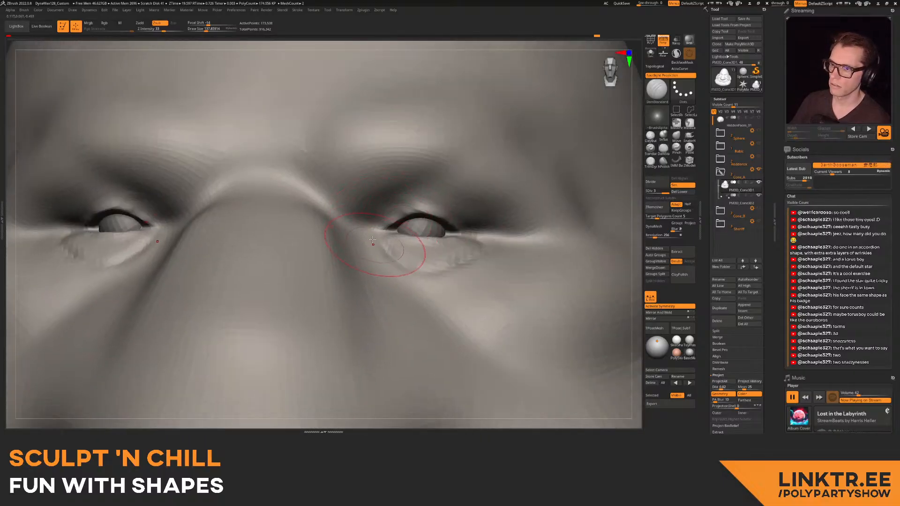
# - Carve frown lines between the brows and sharpen the crease at the outer eye corner with DamStandard
pyautogui.moveTo(334, 91)
pyautogui.keyDown('ctrl'); pyautogui.mouseDown(button='right')
pyautogui.moveTo(311, 114)
pyautogui.moveTo(296, 193)
pyautogui.moveTo(278, 194)
pyautogui.mouseUp(button='right'); pyautogui.keyUp('ctrl')
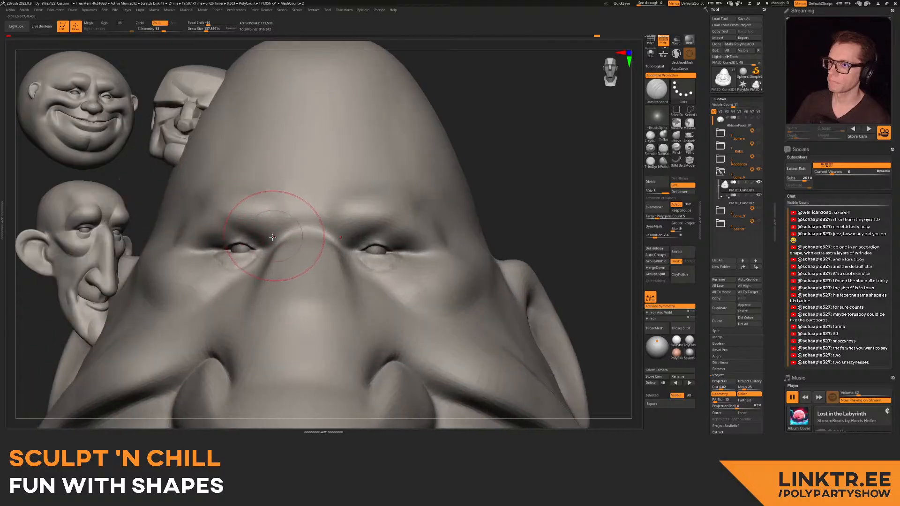
pyautogui.moveTo(288, 154)
pyautogui.mouseDown(button='right')
pyautogui.moveTo(421, 151)
pyautogui.moveTo(370, 154)
pyautogui.moveTo(358, 204)
pyautogui.mouseUp(button='right')
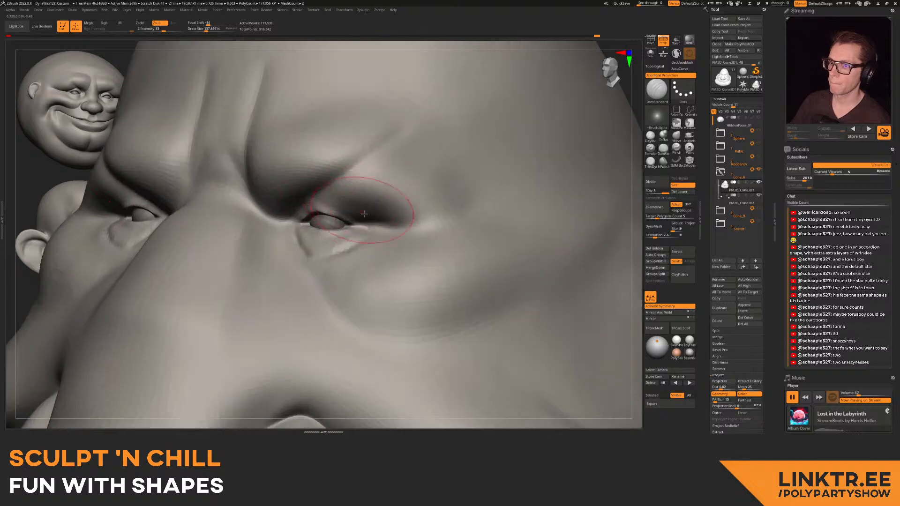
pyautogui.moveTo(371, 225)
pyautogui.mouseDown()
pyautogui.moveTo(395, 228)
pyautogui.moveTo(365, 221)
pyautogui.mouseUp()
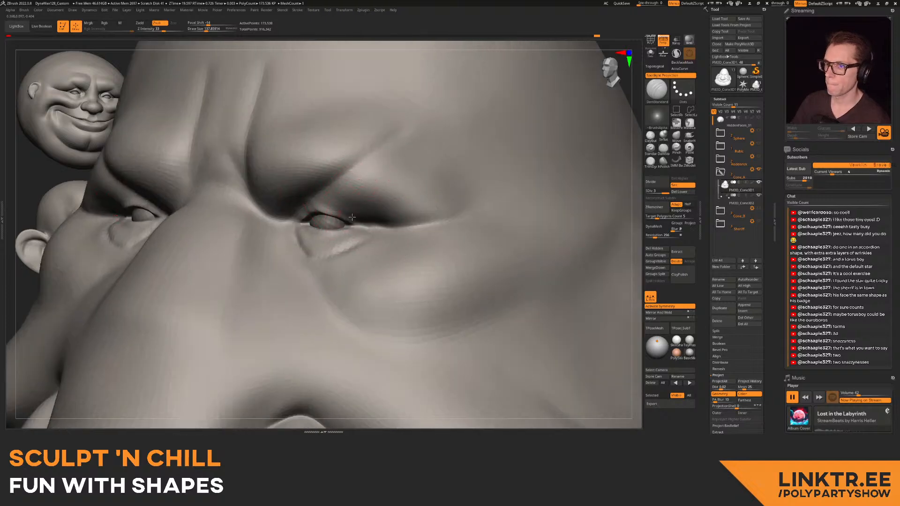
pyautogui.keyDown('ctrl'); pyautogui.moveTo(358, 199); pyautogui.dragTo(359, 145, button='right'); pyautogui.keyUp('ctrl')
pyautogui.moveTo(360, 263)
pyautogui.keyDown('alt'); pyautogui.mouseDown(button='right')
pyautogui.moveTo(366, 209)
pyautogui.moveTo(376, 206)
pyautogui.mouseUp(button='right'); pyautogui.keyUp('alt')
pyautogui.moveTo(261, 235)
pyautogui.mouseDown(button='right')
pyautogui.moveTo(287, 223)
pyautogui.moveTo(267, 211)
pyautogui.mouseUp(button='right')
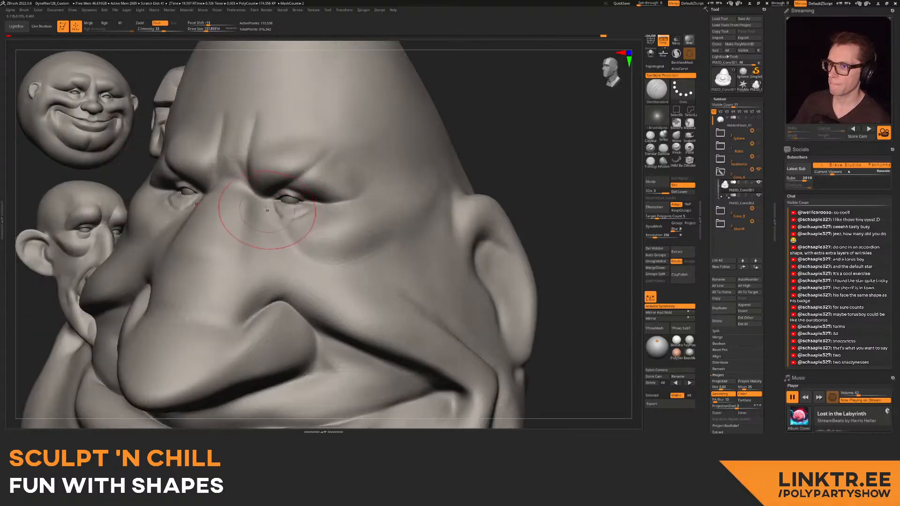
# - Smooth the area below the eye and raise the ridge under the inner eye corner with the Standard brush
pyautogui.moveTo(301, 238)
pyautogui.keyDown('shift'); pyautogui.mouseDown()
pyautogui.moveTo(295, 216)
pyautogui.moveTo(304, 220)
pyautogui.moveTo(275, 226)
pyautogui.mouseUp(); pyautogui.keyUp('shift')
pyautogui.press('s')
pyautogui.click(650, 137)
pyautogui.moveTo(284, 188)
pyautogui.mouseDown(button='right')
pyautogui.moveTo(318, 183)
pyautogui.moveTo(302, 202)
pyautogui.moveTo(297, 184)
pyautogui.mouseUp(button='right')
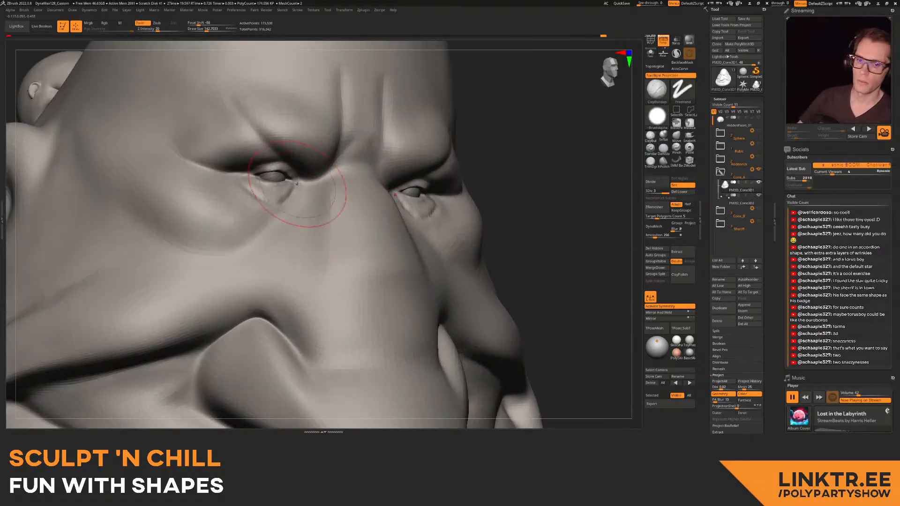
pyautogui.click(651, 149)
pyautogui.moveTo(297, 192); pyautogui.dragTo(312, 193, button='right')
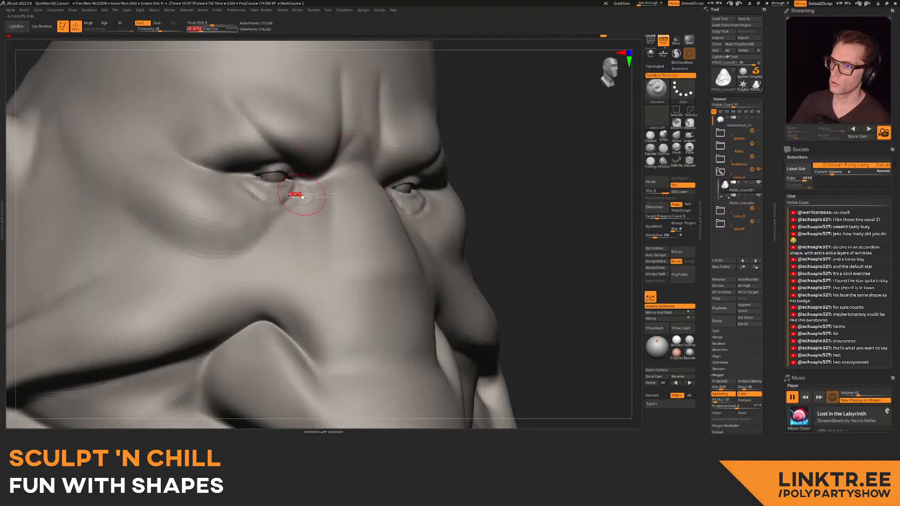
pyautogui.moveTo(221, 241); pyautogui.dragTo(543, 155, button='right')
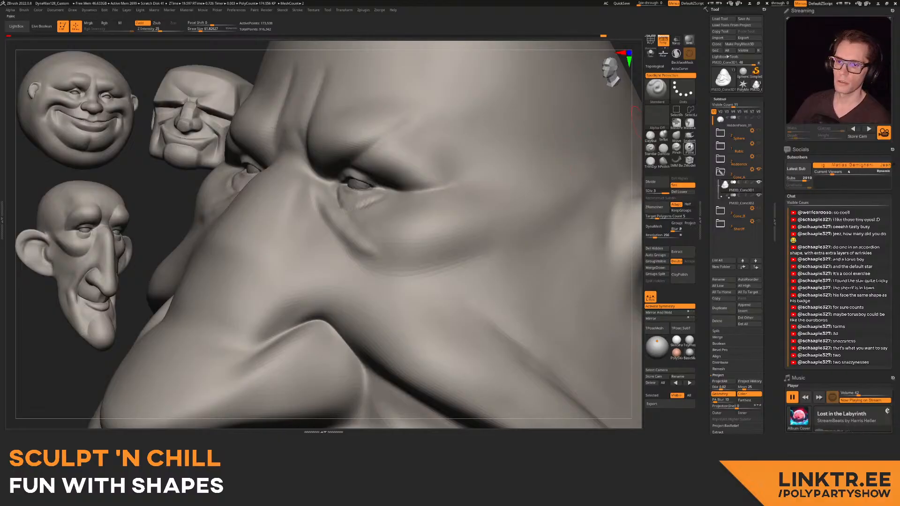
# - Carve the lower edge of the under-eye bag from the inner corner out to the cheek with DamStandard
pyautogui.click(663, 148)
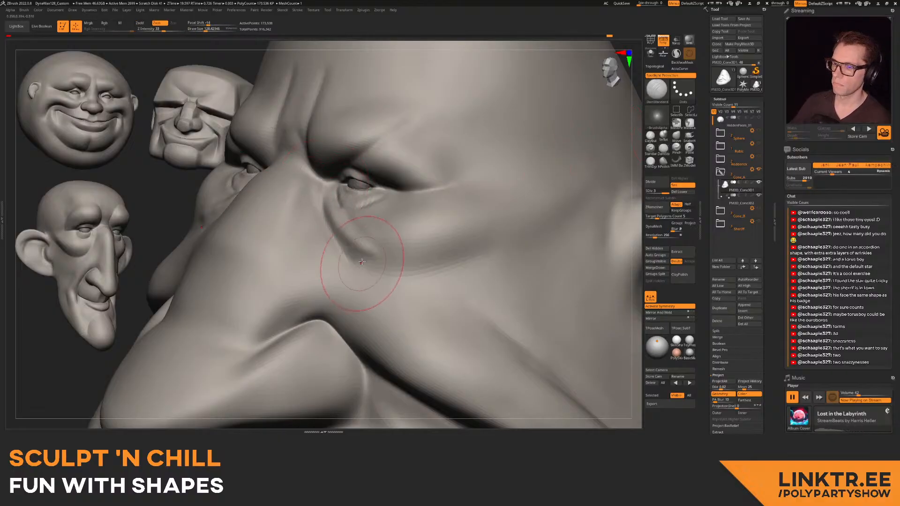
pyautogui.moveTo(326, 210)
pyautogui.mouseDown()
pyautogui.moveTo(375, 261)
pyautogui.moveTo(519, 229)
pyautogui.mouseUp()
pyautogui.moveTo(478, 220)
pyautogui.mouseDown(button='right')
pyautogui.moveTo(420, 188)
pyautogui.moveTo(416, 201)
pyautogui.moveTo(313, 206)
pyautogui.moveTo(352, 211)
pyautogui.moveTo(321, 221)
pyautogui.mouseUp(button='right')
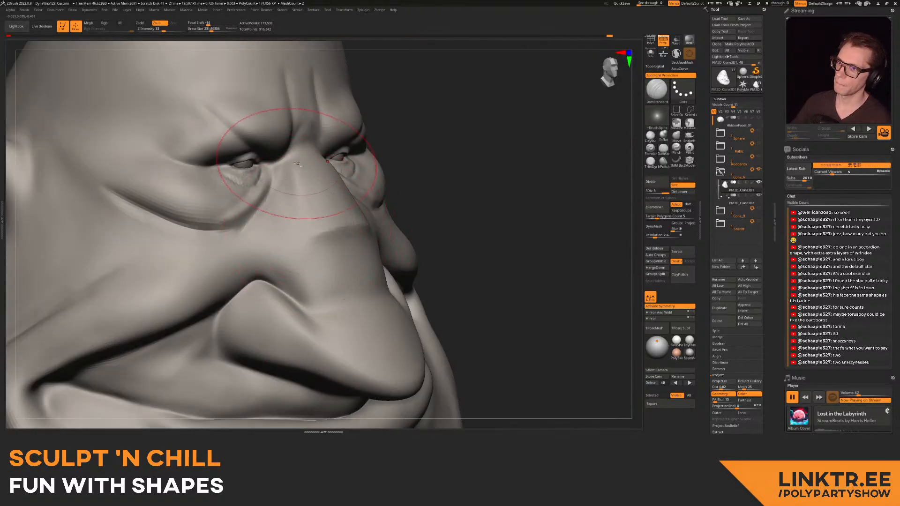
# - Deepen the smile fold running from the nostril wing toward the mouth corner with DamStandard
pyautogui.keyDown('alt'); pyautogui.moveTo(308, 311); pyautogui.dragTo(305, 241, button='right'); pyautogui.keyUp('alt')
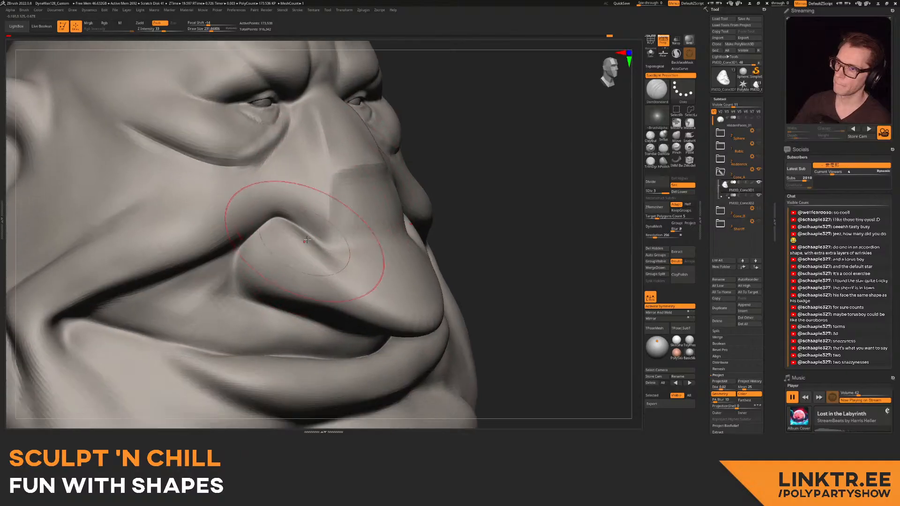
pyautogui.keyDown('ctrl'); pyautogui.moveTo(200, 255); pyautogui.dragTo(282, 218, button='right'); pyautogui.keyUp('ctrl')
pyautogui.moveTo(191, 235); pyautogui.dragTo(157, 265)
pyautogui.keyDown('ctrl'); pyautogui.moveTo(220, 246); pyautogui.dragTo(263, 221, button='right'); pyautogui.keyUp('ctrl')
pyautogui.moveTo(424, 203)
pyautogui.mouseDown(button='right')
pyautogui.moveTo(408, 215)
pyautogui.moveTo(387, 206)
pyautogui.moveTo(469, 171)
pyautogui.moveTo(349, 184)
pyautogui.moveTo(393, 185)
pyautogui.moveTo(339, 195)
pyautogui.mouseUp(button='right')
pyautogui.moveTo(398, 197); pyautogui.dragTo(360, 183, button='right')
pyautogui.moveTo(440, 182)
pyautogui.mouseDown(button='right')
pyautogui.moveTo(325, 194)
pyautogui.moveTo(363, 206)
pyautogui.moveTo(345, 193)
pyautogui.moveTo(340, 214)
pyautogui.moveTo(323, 210)
pyautogui.mouseUp(button='right')
# - Fill out the side of the nose with ClayBuildup and tighten the under-eye bag crease with the Pinch brush
pyautogui.click(650, 136)
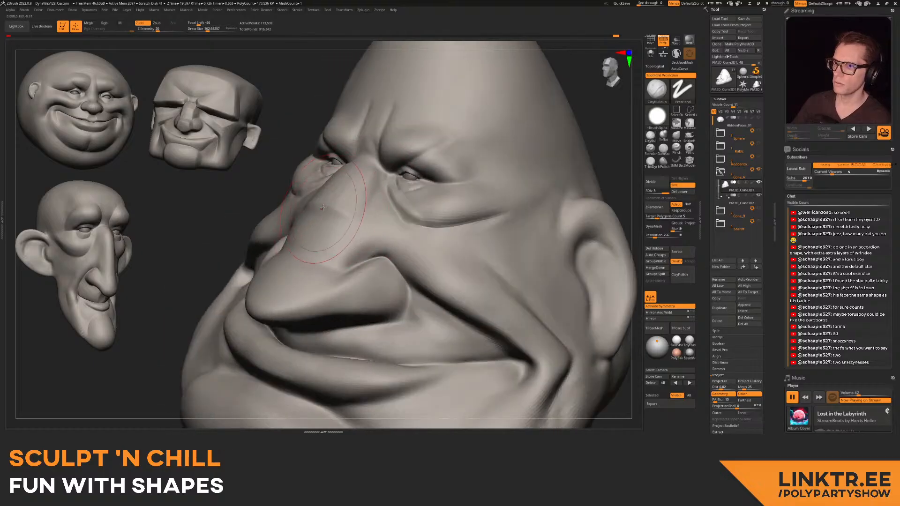
pyautogui.moveTo(340, 260); pyautogui.dragTo(332, 222, button='right')
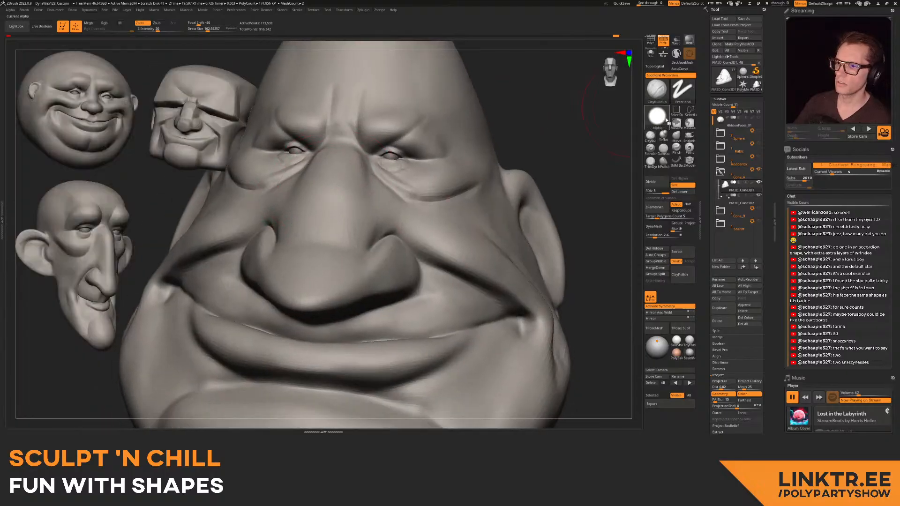
pyautogui.click(677, 149)
pyautogui.moveTo(454, 164); pyautogui.dragTo(379, 164, button='right')
pyautogui.keyDown('ctrl'); pyautogui.moveTo(379, 164); pyautogui.dragTo(368, 159, button='right'); pyautogui.keyUp('ctrl')
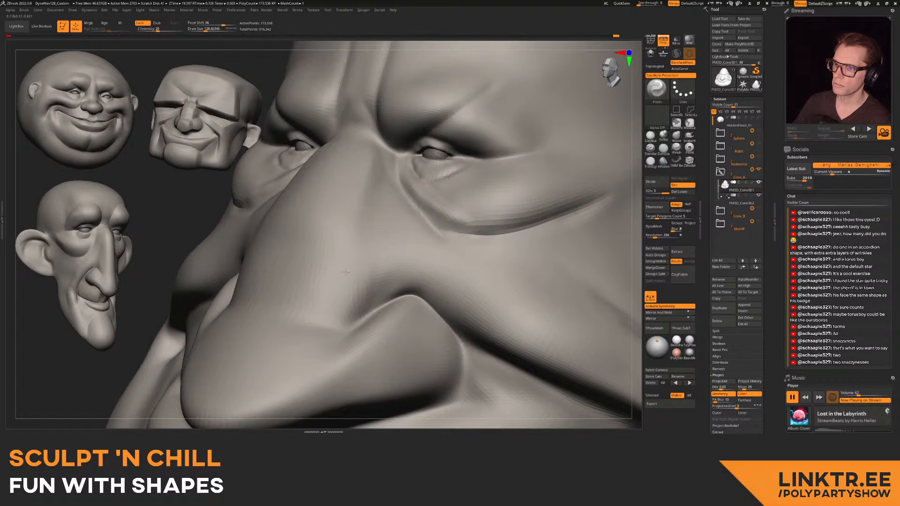
pyautogui.keyDown('alt'); pyautogui.moveTo(315, 318); pyautogui.dragTo(422, 227, button='right'); pyautogui.keyUp('alt')
pyautogui.keyDown('alt'); pyautogui.moveTo(421, 227); pyautogui.dragTo(258, 257, button='right'); pyautogui.keyUp('alt')
pyautogui.moveTo(302, 236); pyautogui.dragTo(255, 233, button='right')
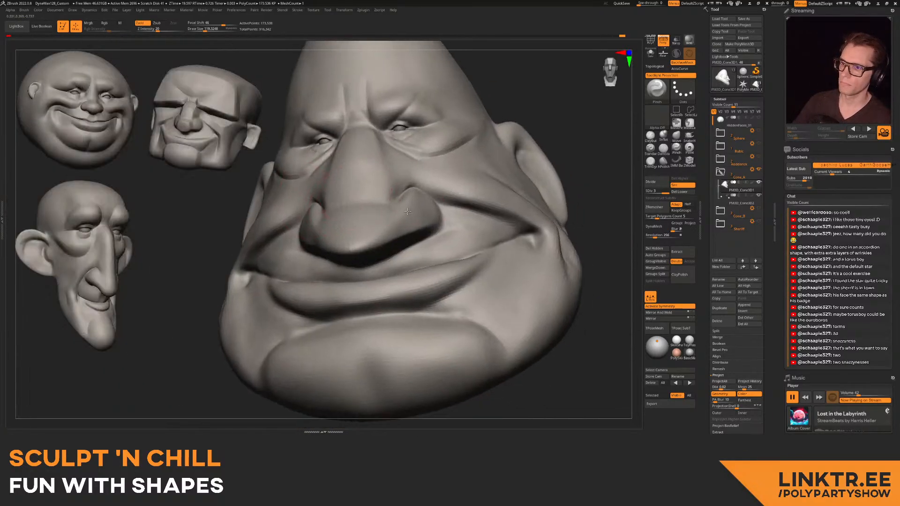
# - Pinch the edges of the nostril wing into a sharper ridge at a lower subdivision level
pyautogui.moveTo(407, 211)
pyautogui.mouseDown(button='right')
pyautogui.moveTo(335, 210)
pyautogui.moveTo(328, 175)
pyautogui.moveTo(335, 204)
pyautogui.mouseUp(button='right')
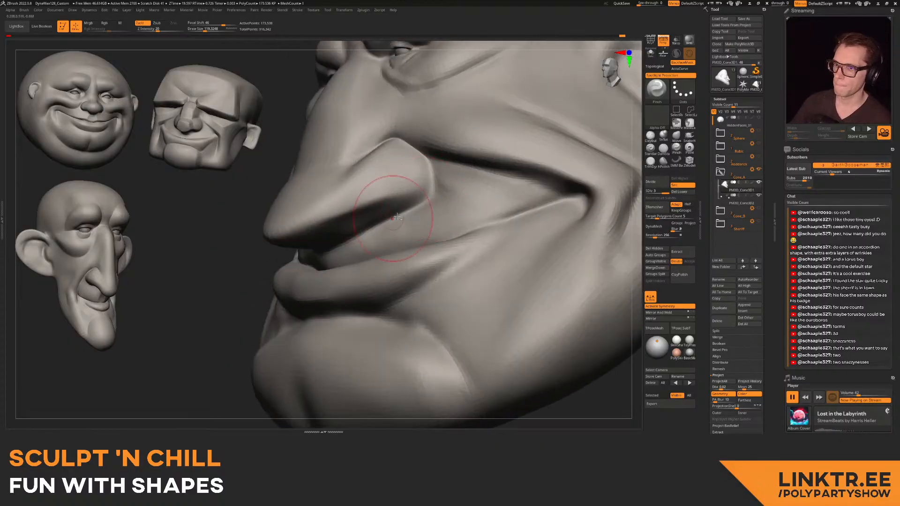
pyautogui.hotkey('shift', 'd')
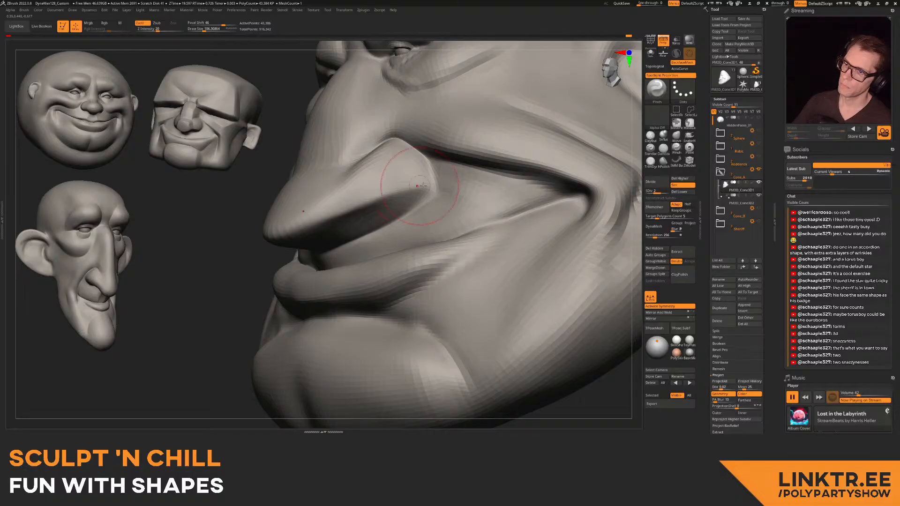
pyautogui.moveTo(448, 154)
pyautogui.mouseDown(button='right')
pyautogui.moveTo(446, 132)
pyautogui.moveTo(473, 150)
pyautogui.moveTo(359, 210)
pyautogui.mouseUp(button='right')
pyautogui.press('s')
pyautogui.moveTo(366, 193); pyautogui.dragTo(363, 194)
pyautogui.moveTo(363, 193); pyautogui.dragTo(379, 183, button='right')
# - Pinch the nasolabial fold down to the mouth corner and smooth the surfaces around the mouth
pyautogui.moveTo(315, 258); pyautogui.dragTo(279, 302)
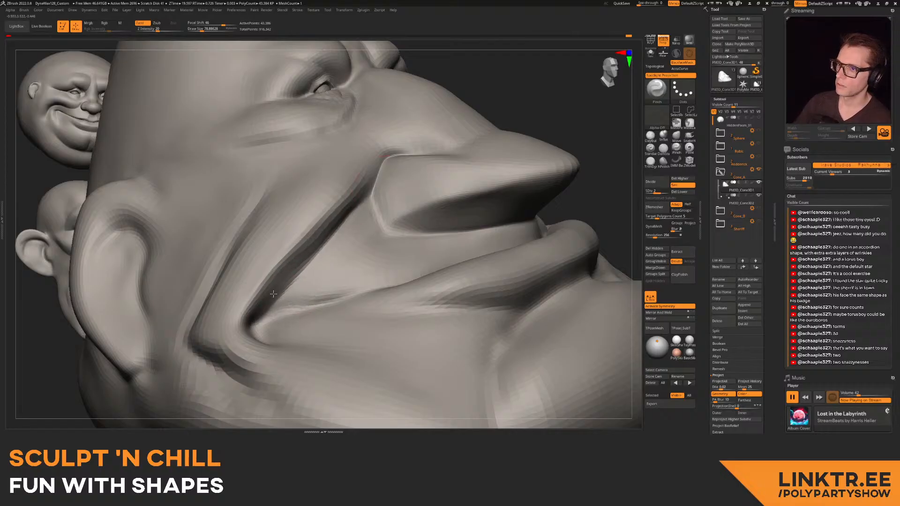
pyautogui.moveTo(306, 241); pyautogui.dragTo(239, 317)
pyautogui.keyDown('ctrl'); pyautogui.moveTo(277, 262); pyautogui.dragTo(272, 283, button='right'); pyautogui.keyUp('ctrl')
pyautogui.keyDown('shift'); pyautogui.moveTo(271, 283); pyautogui.dragTo(345, 301); pyautogui.keyUp('shift')
pyautogui.keyDown('ctrl'); pyautogui.moveTo(368, 295); pyautogui.dragTo(258, 248, button='right'); pyautogui.keyUp('ctrl')
pyautogui.moveTo(525, 234); pyautogui.dragTo(466, 245, button='right')
pyautogui.keyDown('shift'); pyautogui.moveTo(470, 233); pyautogui.dragTo(457, 265); pyautogui.keyUp('shift')
# - Pinch the crease along the lower edge of the cone head's eye bag into a tighter line
pyautogui.moveTo(469, 177)
pyautogui.mouseDown(button='right')
pyautogui.moveTo(374, 216)
pyautogui.moveTo(292, 194)
pyautogui.moveTo(389, 197)
pyautogui.moveTo(304, 202)
pyautogui.moveTo(340, 199)
pyautogui.mouseUp(button='right')
pyautogui.press('s')
pyautogui.click(344, 197)
pyautogui.press('s')
pyautogui.click(344, 189)
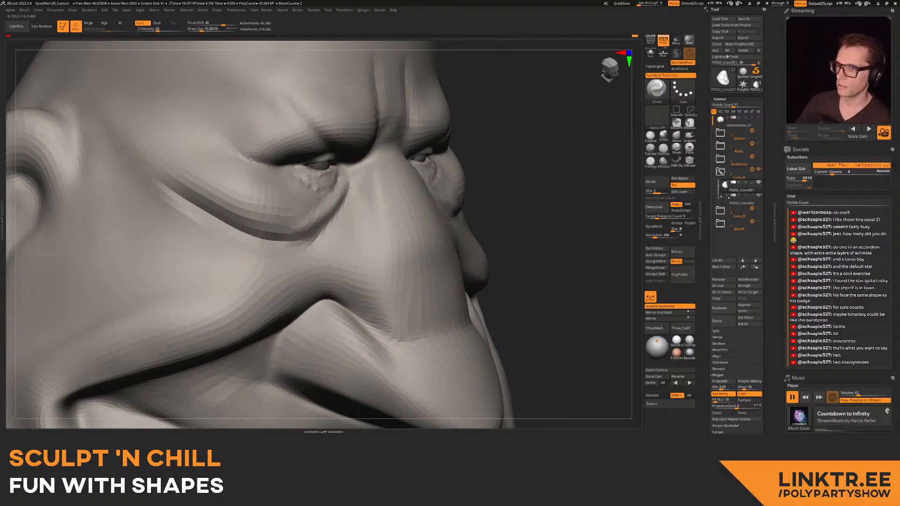
pyautogui.moveTo(251, 227); pyautogui.dragTo(185, 191)
pyautogui.moveTo(328, 192); pyautogui.dragTo(197, 201, button='right')
pyautogui.moveTo(259, 265); pyautogui.dragTo(410, 213)
pyautogui.moveTo(413, 206); pyautogui.dragTo(464, 201, button='right')
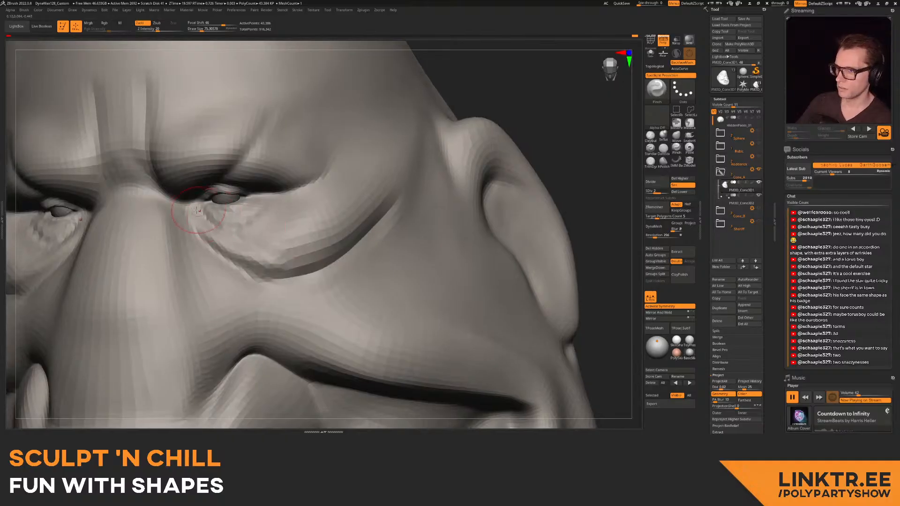
# - Pinch the eye-bag crease outward toward the temple with a larger brush and smooth its outer end into the cheek
pyautogui.moveTo(259, 278); pyautogui.dragTo(371, 210)
pyautogui.moveTo(405, 185)
pyautogui.keyDown('ctrl'); pyautogui.mouseDown(button='right')
pyautogui.moveTo(404, 162)
pyautogui.moveTo(352, 197)
pyautogui.mouseUp(button='right'); pyautogui.keyUp('ctrl')
pyautogui.press(']')
pyautogui.moveTo(304, 256); pyautogui.dragTo(400, 195)
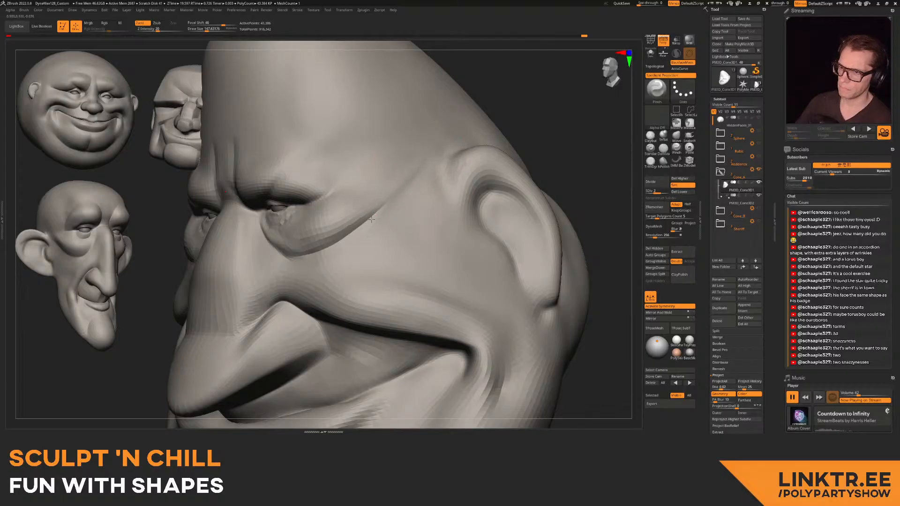
pyautogui.keyDown('shift'); pyautogui.moveTo(342, 239); pyautogui.dragTo(331, 258); pyautogui.keyUp('shift')
pyautogui.keyDown('shift'); pyautogui.moveTo(399, 194); pyautogui.dragTo(408, 175); pyautogui.keyUp('shift')
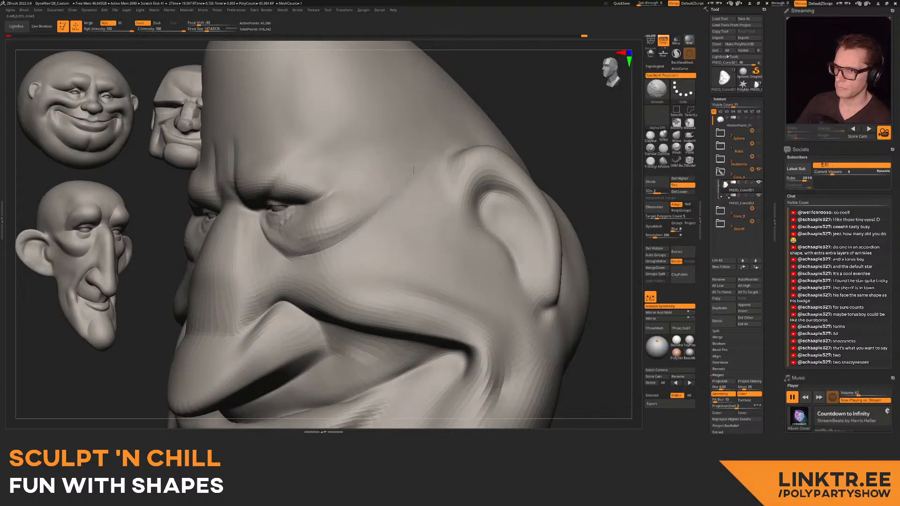
# - Pinch the lower face folds and the crease between chin and cheek at subdivision level 3
pyautogui.press('d')
pyautogui.moveTo(295, 170); pyautogui.dragTo(326, 145, button='right')
pyautogui.moveTo(306, 212)
pyautogui.keyDown('alt'); pyautogui.mouseDown(button='right')
pyautogui.moveTo(311, 187)
pyautogui.moveTo(282, 214)
pyautogui.mouseUp(button='right'); pyautogui.keyUp('alt')
pyautogui.press('s')
pyautogui.press('s')
pyautogui.moveTo(300, 224)
pyautogui.mouseDown()
pyautogui.moveTo(278, 224)
pyautogui.moveTo(260, 206)
pyautogui.mouseUp()
pyautogui.moveTo(298, 238)
pyautogui.keyDown('ctrl'); pyautogui.mouseDown(button='right')
pyautogui.moveTo(269, 192)
pyautogui.moveTo(337, 172)
pyautogui.moveTo(328, 127)
pyautogui.moveTo(291, 310)
pyautogui.moveTo(341, 245)
pyautogui.moveTo(438, 201)
pyautogui.moveTo(431, 207)
pyautogui.mouseUp(button='right'); pyautogui.keyUp('ctrl')
pyautogui.moveTo(447, 250)
pyautogui.mouseDown()
pyautogui.moveTo(429, 212)
pyautogui.moveTo(449, 219)
pyautogui.mouseUp()
pyautogui.press('shift')
pyautogui.moveTo(397, 264); pyautogui.dragTo(278, 284, button='right')
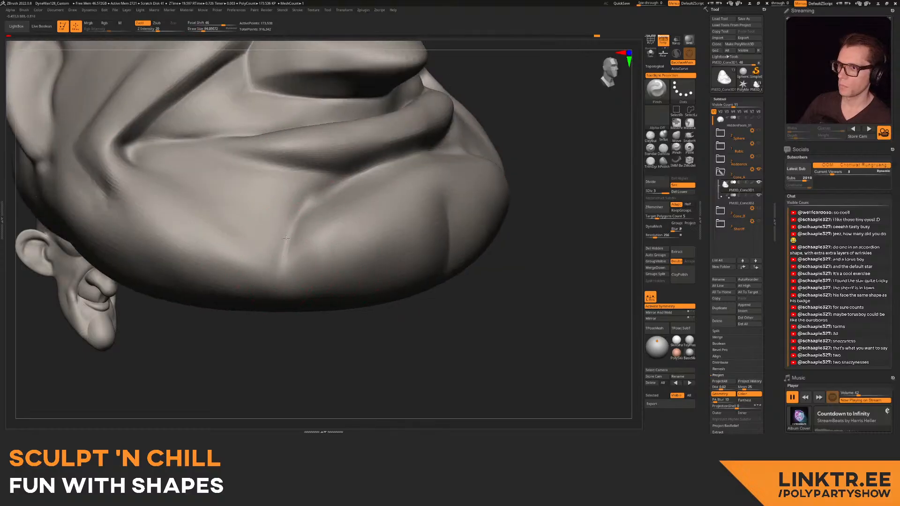
pyautogui.moveTo(289, 274)
pyautogui.mouseDown()
pyautogui.moveTo(290, 251)
pyautogui.moveTo(342, 189)
pyautogui.mouseUp()
pyautogui.moveTo(328, 244)
pyautogui.mouseDown(button='right')
pyautogui.moveTo(378, 276)
pyautogui.moveTo(398, 234)
pyautogui.moveTo(365, 211)
pyautogui.moveTo(341, 220)
pyautogui.mouseUp(button='right')
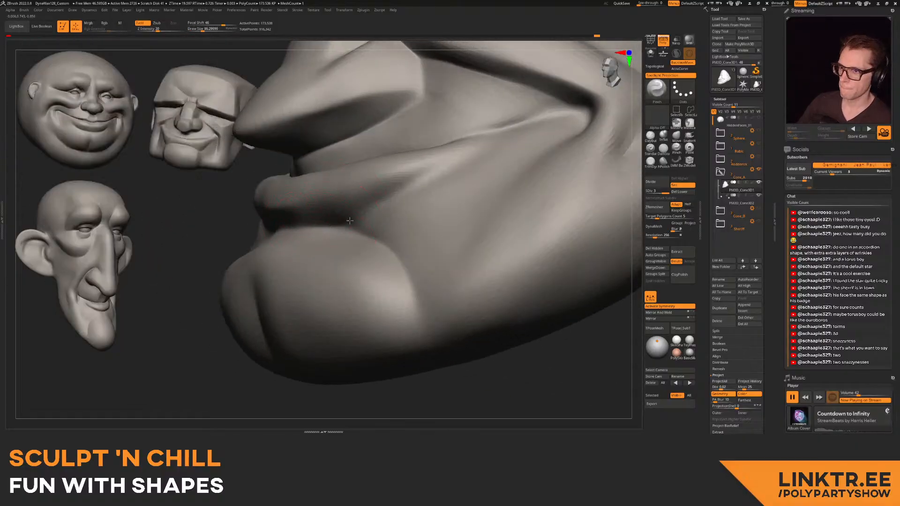
# - Pinch the line between the lips out to the mouth corner with a larger brush
pyautogui.moveTo(527, 143); pyautogui.dragTo(443, 173, button='right')
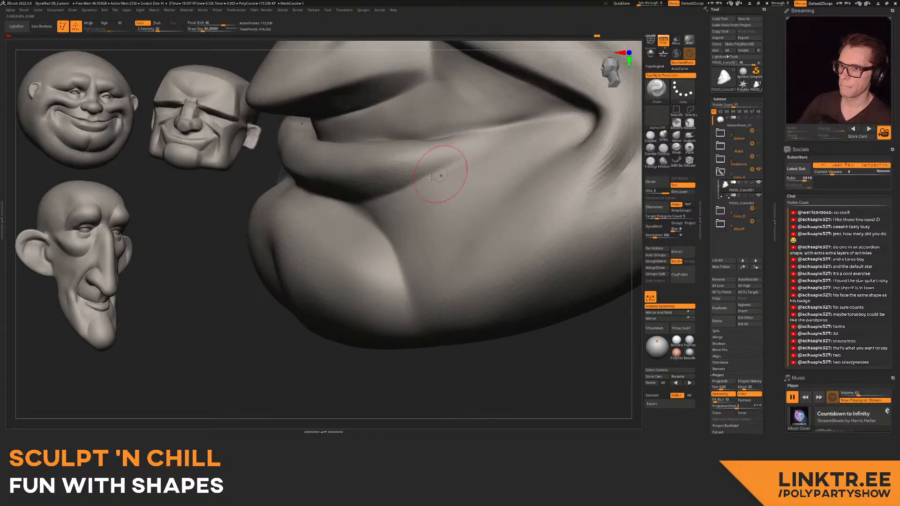
pyautogui.moveTo(507, 146)
pyautogui.keyDown('alt'); pyautogui.mouseDown(button='right')
pyautogui.moveTo(452, 223)
pyautogui.moveTo(412, 199)
pyautogui.moveTo(432, 215)
pyautogui.moveTo(443, 208)
pyautogui.mouseUp(button='right'); pyautogui.keyUp('alt')
pyautogui.press('s')
pyautogui.moveTo(461, 219)
pyautogui.mouseDown()
pyautogui.moveTo(323, 225)
pyautogui.moveTo(362, 224)
pyautogui.mouseUp()
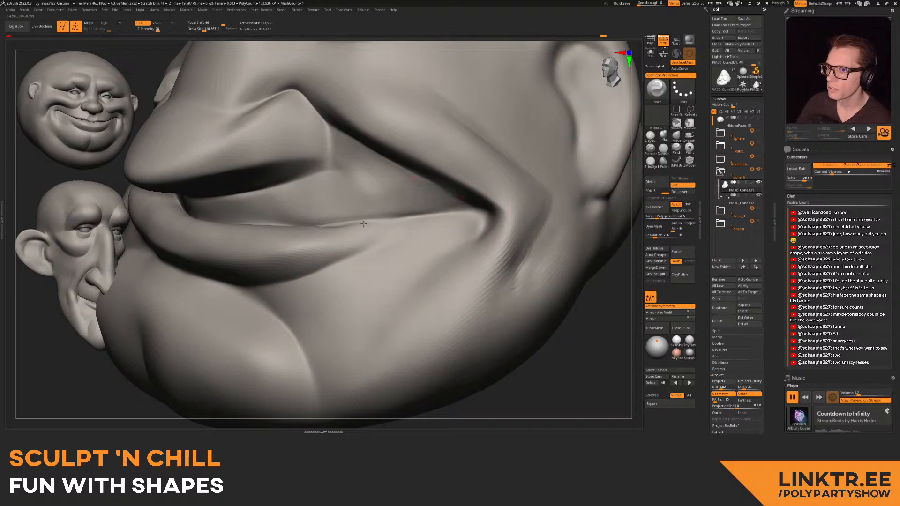
pyautogui.moveTo(268, 223); pyautogui.dragTo(293, 227, button='right')
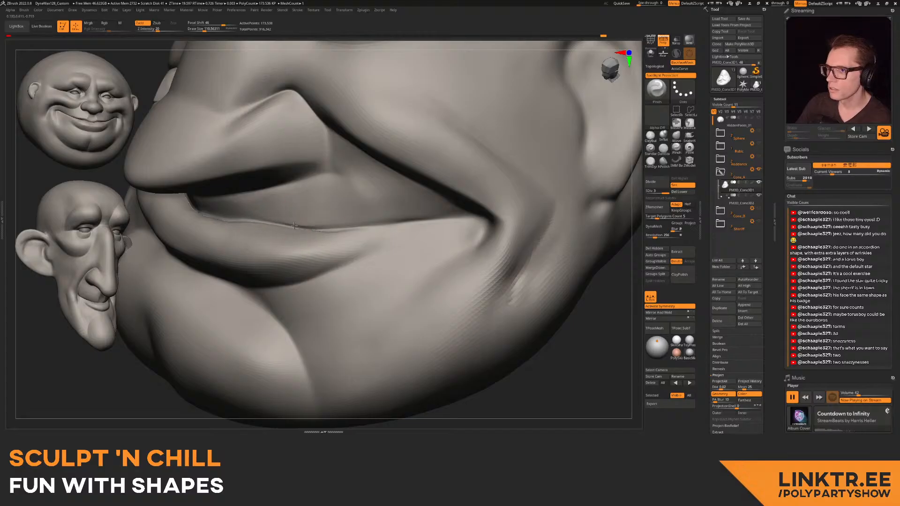
pyautogui.moveTo(331, 227); pyautogui.dragTo(441, 219)
# - Tighten the lip line toward the middle of the mouth and smooth the lip surface near the center
pyautogui.press('s')
pyautogui.moveTo(442, 224); pyautogui.dragTo(350, 219)
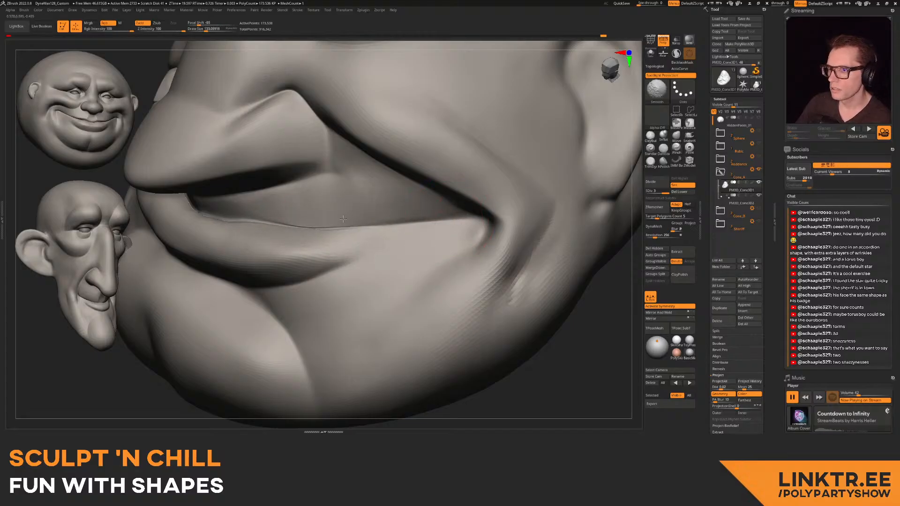
pyautogui.keyDown('shift'); pyautogui.moveTo(227, 213); pyautogui.dragTo(191, 199); pyautogui.keyUp('shift')
pyautogui.moveTo(195, 200)
pyautogui.mouseDown(button='right')
pyautogui.moveTo(228, 239)
pyautogui.moveTo(230, 193)
pyautogui.moveTo(315, 219)
pyautogui.moveTo(379, 165)
pyautogui.moveTo(422, 206)
pyautogui.mouseUp(button='right')
pyautogui.moveTo(422, 206)
pyautogui.mouseDown(button='right')
pyautogui.moveTo(412, 201)
pyautogui.moveTo(412, 217)
pyautogui.mouseUp(button='right')
pyautogui.press('s')
pyautogui.moveTo(411, 219); pyautogui.dragTo(407, 218)
pyautogui.press('s')
pyautogui.hotkey('shift', 'd')
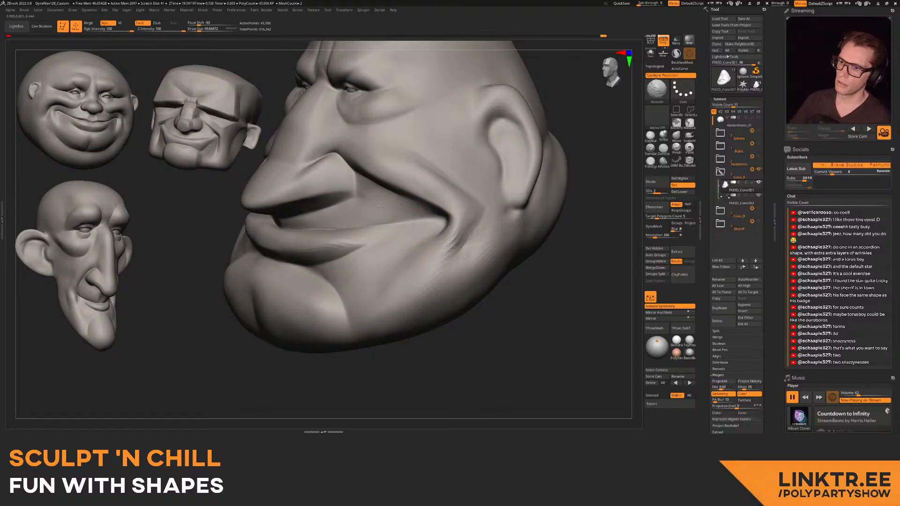
# - Carve a horizontal crease across the nose bridge between the two frown lines with DamStandard
pyautogui.press('d')
pyautogui.moveTo(372, 260)
pyautogui.keyDown('ctrl'); pyautogui.mouseDown(button='right')
pyautogui.moveTo(373, 221)
pyautogui.moveTo(398, 218)
pyautogui.moveTo(371, 264)
pyautogui.moveTo(630, 171)
pyautogui.mouseUp(button='right'); pyautogui.keyUp('ctrl')
pyautogui.click(663, 151)
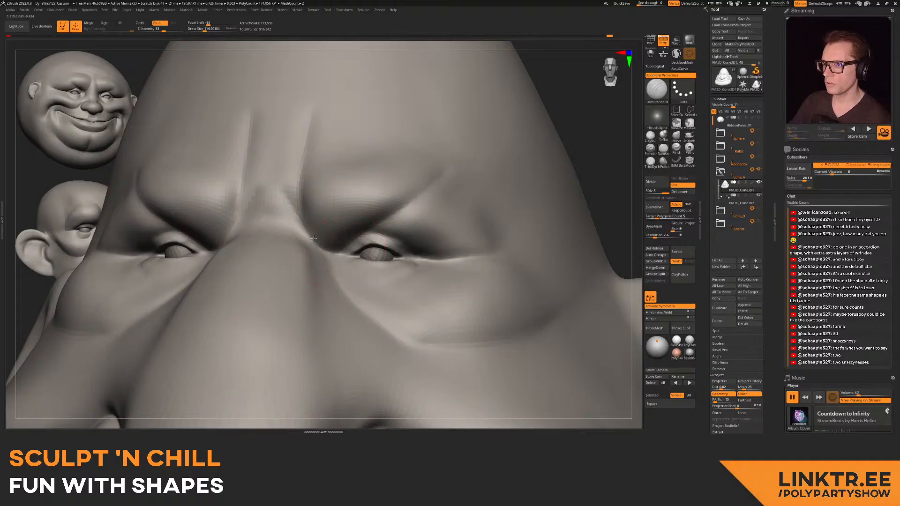
pyautogui.moveTo(301, 198); pyautogui.dragTo(302, 173)
pyautogui.moveTo(244, 194)
pyautogui.mouseDown(button='right')
pyautogui.moveTo(261, 190)
pyautogui.moveTo(288, 209)
pyautogui.mouseUp(button='right')
pyautogui.moveTo(286, 184); pyautogui.dragTo(310, 180)
pyautogui.moveTo(307, 176)
pyautogui.keyDown('ctrl'); pyautogui.mouseDown(button='right')
pyautogui.moveTo(287, 191)
pyautogui.moveTo(344, 209)
pyautogui.moveTo(324, 207)
pyautogui.moveTo(337, 196)
pyautogui.moveTo(300, 187)
pyautogui.mouseUp(button='right'); pyautogui.keyUp('ctrl')
pyautogui.moveTo(405, 171); pyautogui.dragTo(328, 180, button='right')
pyautogui.moveTo(328, 180)
pyautogui.keyDown('ctrl'); pyautogui.mouseDown(button='right')
pyautogui.moveTo(309, 189)
pyautogui.moveTo(335, 197)
pyautogui.mouseUp(button='right'); pyautogui.keyUp('ctrl')
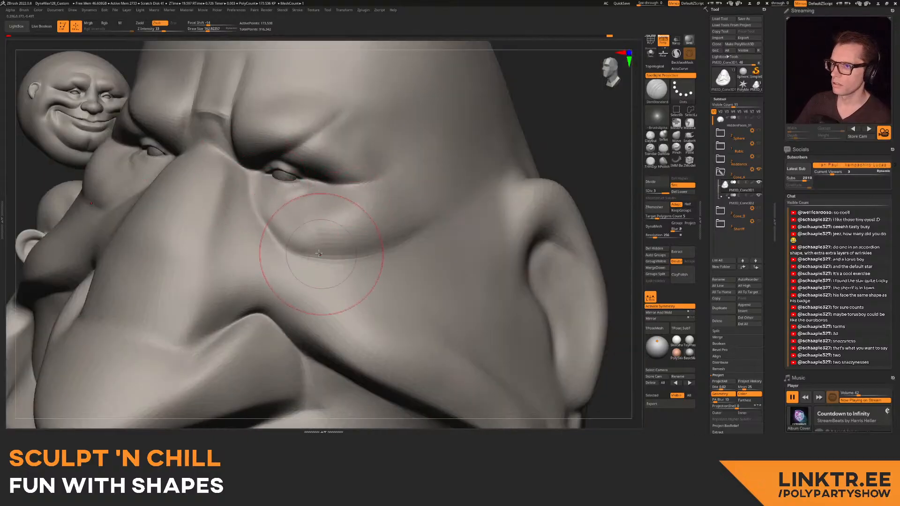
# - Pinch the eye-bag crease from the inner eye corner around to the cheek and smooth along it
pyautogui.moveTo(323, 276); pyautogui.dragTo(615, 157, button='right')
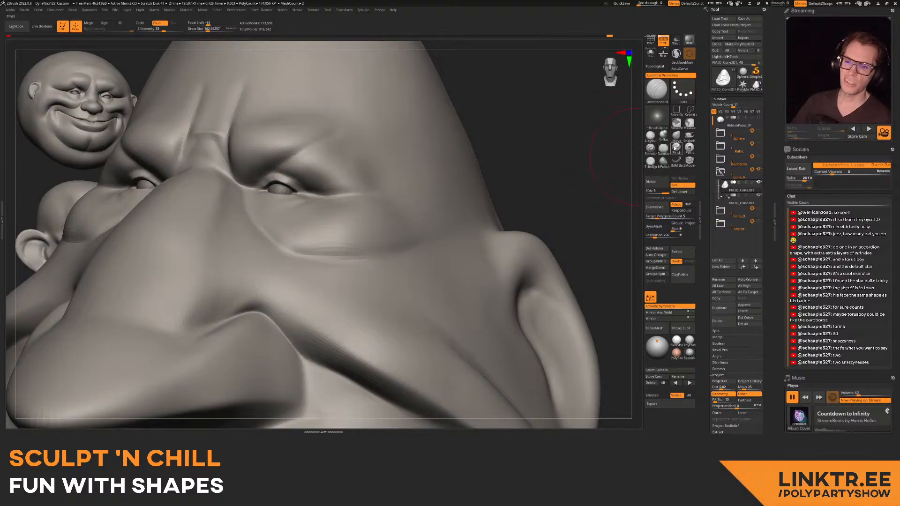
pyautogui.click(675, 147)
pyautogui.moveTo(337, 185)
pyautogui.mouseDown(button='right')
pyautogui.moveTo(297, 207)
pyautogui.moveTo(282, 200)
pyautogui.moveTo(245, 227)
pyautogui.mouseUp(button='right')
pyautogui.moveTo(245, 227)
pyautogui.mouseDown()
pyautogui.moveTo(187, 177)
pyautogui.moveTo(209, 149)
pyautogui.mouseUp()
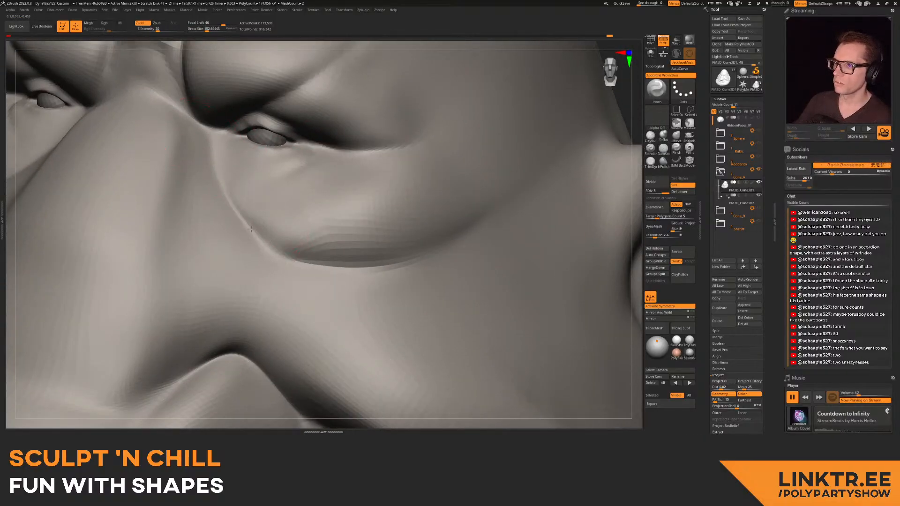
pyautogui.moveTo(304, 261); pyautogui.dragTo(465, 225)
pyautogui.keyDown('alt'); pyautogui.moveTo(367, 189); pyautogui.dragTo(425, 203, button='right'); pyautogui.keyUp('alt')
pyautogui.press('s')
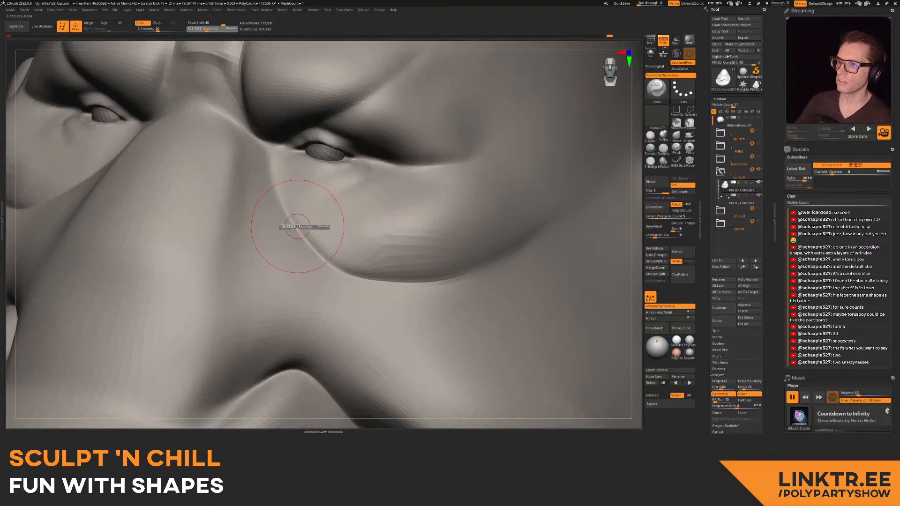
pyautogui.moveTo(302, 225); pyautogui.dragTo(299, 225)
pyautogui.keyDown('shift'); pyautogui.moveTo(278, 197); pyautogui.dragTo(272, 180); pyautogui.keyUp('shift')
pyautogui.moveTo(313, 248)
pyautogui.keyDown('shift'); pyautogui.mouseDown()
pyautogui.moveTo(370, 272)
pyautogui.moveTo(450, 282)
pyautogui.mouseUp(); pyautogui.keyUp('shift')
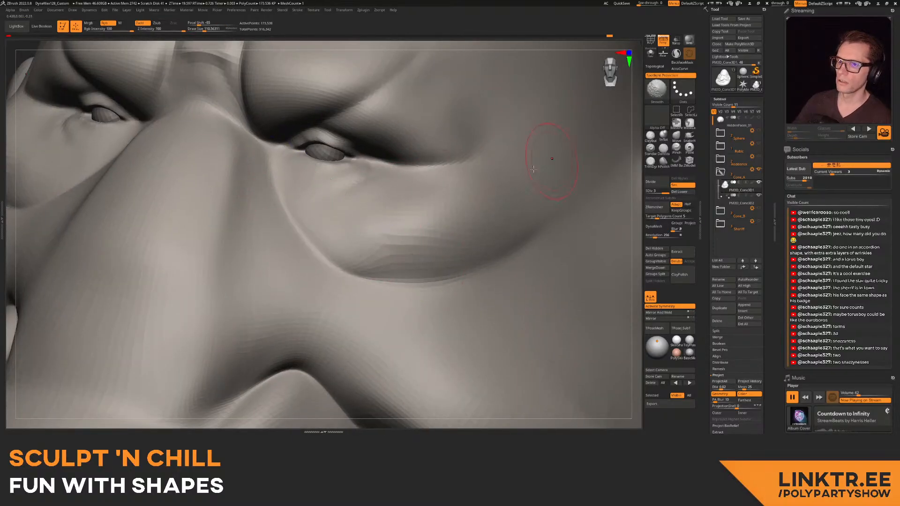
# - Smooth the frown line running up the forehead from the nose bridge
pyautogui.keyDown('ctrl'); pyautogui.moveTo(422, 234); pyautogui.dragTo(375, 197, button='right'); pyautogui.keyUp('ctrl')
pyautogui.moveTo(305, 145)
pyautogui.mouseDown(button='right')
pyautogui.moveTo(338, 169)
pyautogui.moveTo(351, 162)
pyautogui.moveTo(303, 231)
pyautogui.mouseUp(button='right')
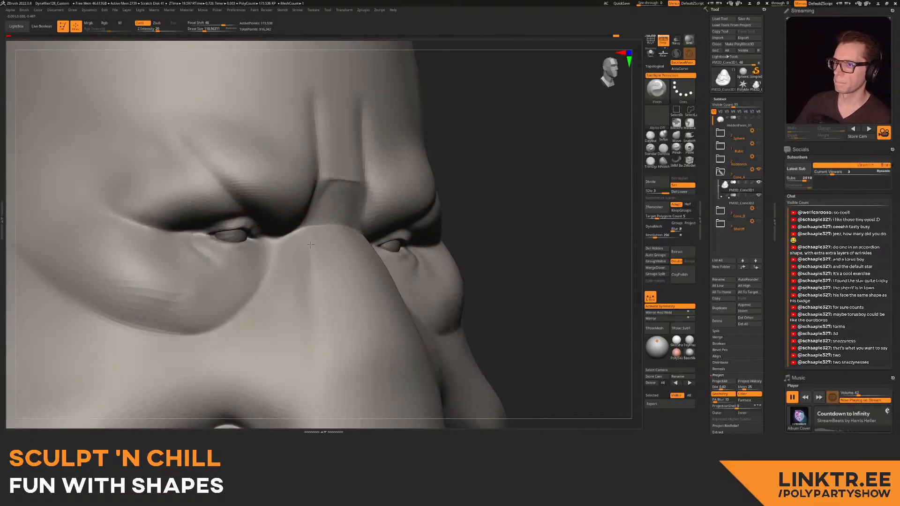
pyautogui.keyDown('shift'); pyautogui.moveTo(314, 209); pyautogui.dragTo(315, 131); pyautogui.keyUp('shift')
pyautogui.moveTo(316, 131)
pyautogui.mouseDown(button='right')
pyautogui.moveTo(188, 153)
pyautogui.moveTo(152, 168)
pyautogui.mouseUp(button='right')
pyautogui.press('[')
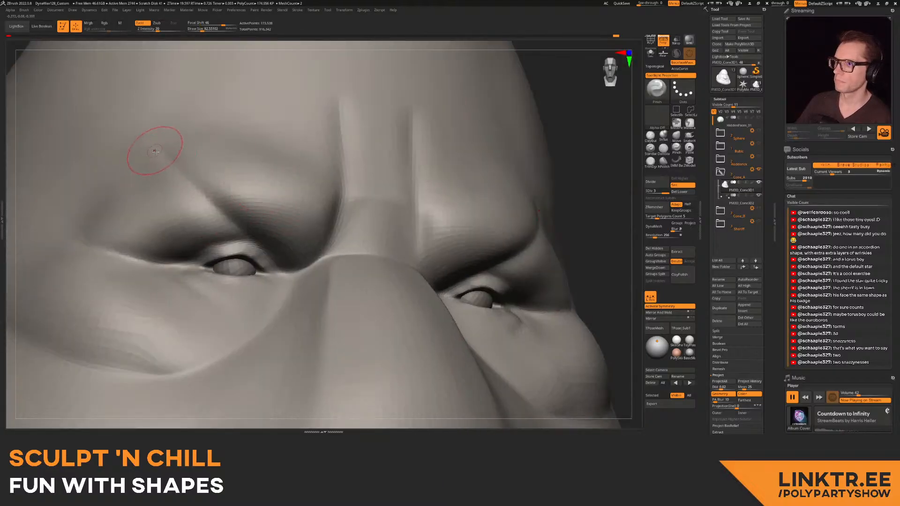
# - Pinch the overhanging brow fold above the eye and sharpen the eyelid creases around the eyeball
pyautogui.press(']')
pyautogui.moveTo(236, 220)
pyautogui.mouseDown()
pyautogui.moveTo(290, 270)
pyautogui.moveTo(330, 240)
pyautogui.moveTo(340, 194)
pyautogui.moveTo(263, 242)
pyautogui.moveTo(247, 225)
pyautogui.mouseUp()
pyautogui.press('s')
pyautogui.press('s')
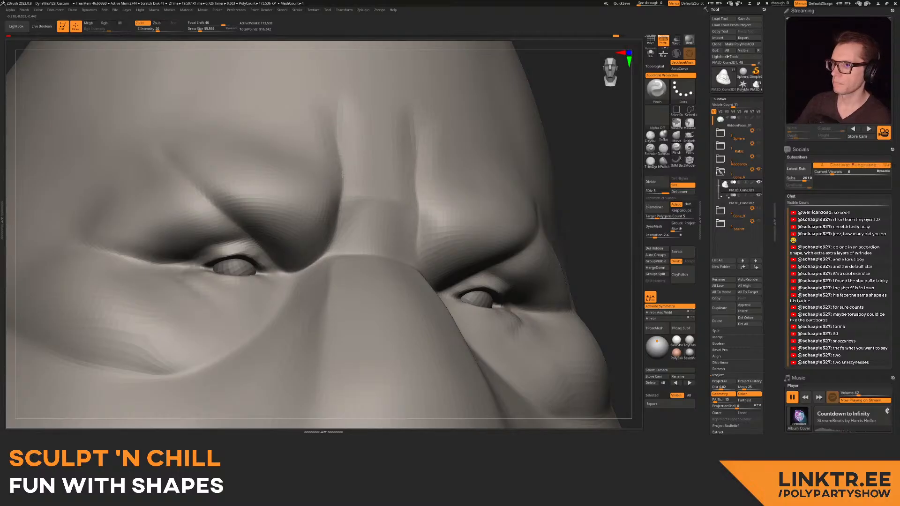
pyautogui.moveTo(271, 297)
pyautogui.keyDown('alt'); pyautogui.mouseDown(button='right')
pyautogui.moveTo(334, 254)
pyautogui.moveTo(281, 209)
pyautogui.moveTo(261, 207)
pyautogui.mouseUp(button='right'); pyautogui.keyUp('alt')
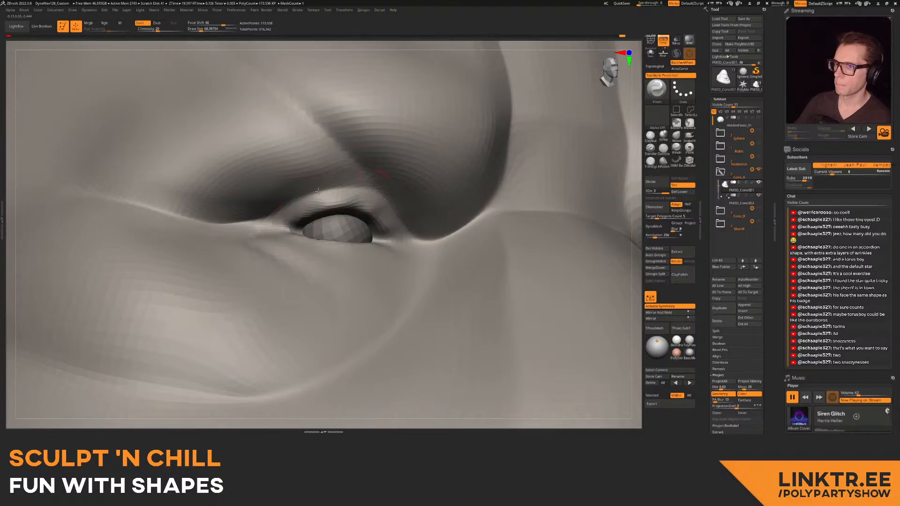
pyautogui.moveTo(301, 226); pyautogui.dragTo(256, 229, button='right')
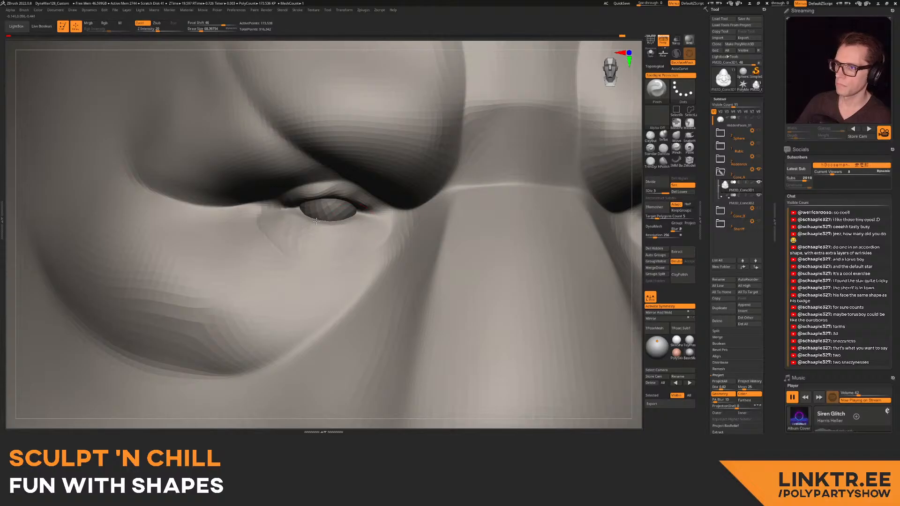
# - Carve the crease where the upper front of the ear joins the head with DamStandard
pyautogui.keyDown('ctrl'); pyautogui.moveTo(295, 259); pyautogui.dragTo(461, 169, button='right'); pyautogui.keyUp('ctrl')
pyautogui.click(663, 148)
pyautogui.press('s')
pyautogui.moveTo(399, 250)
pyautogui.mouseDown()
pyautogui.moveTo(416, 237)
pyautogui.moveTo(406, 185)
pyautogui.moveTo(419, 174)
pyautogui.moveTo(439, 187)
pyautogui.mouseUp()
pyautogui.moveTo(432, 196); pyautogui.dragTo(383, 197, button='right')
pyautogui.moveTo(403, 174); pyautogui.dragTo(376, 178)
pyautogui.hotkey('shift', 'd')
# - Deepen the crease in front of the upper ear at subdivision level 2 and smooth the temple beside it
pyautogui.moveTo(393, 196); pyautogui.dragTo(373, 206, button='right')
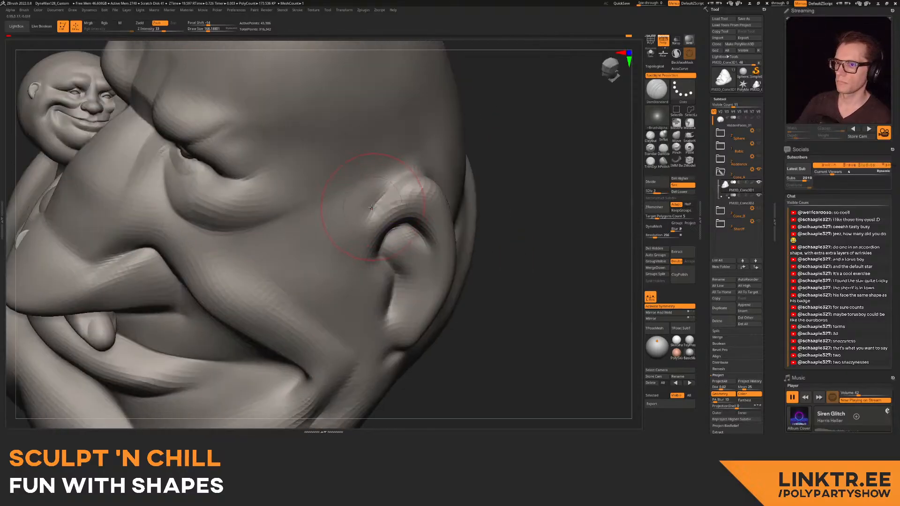
pyautogui.moveTo(441, 167)
pyautogui.mouseDown(button='right')
pyautogui.moveTo(335, 203)
pyautogui.moveTo(346, 213)
pyautogui.moveTo(353, 202)
pyautogui.mouseUp(button='right')
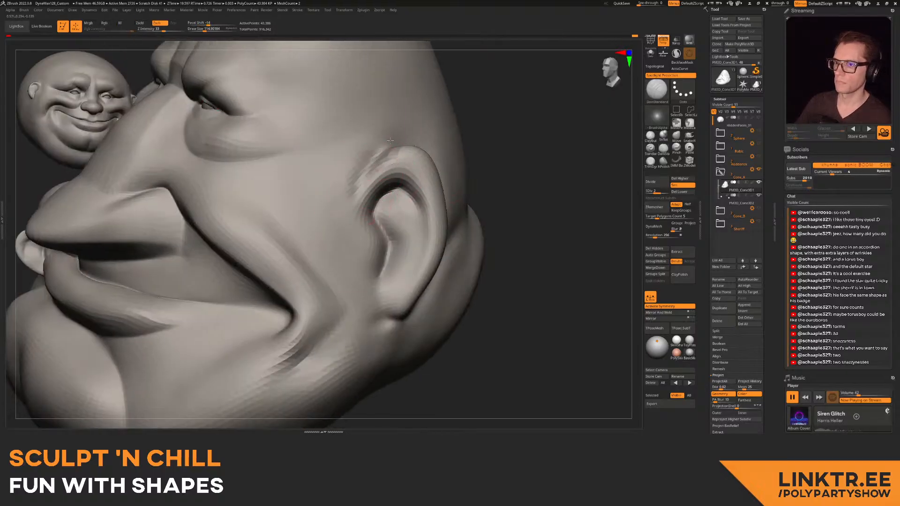
pyautogui.moveTo(379, 153); pyautogui.dragTo(350, 178)
pyautogui.moveTo(354, 176); pyautogui.dragTo(358, 153, button='right')
pyautogui.keyDown('shift'); pyautogui.moveTo(351, 143); pyautogui.dragTo(342, 158); pyautogui.keyUp('shift')
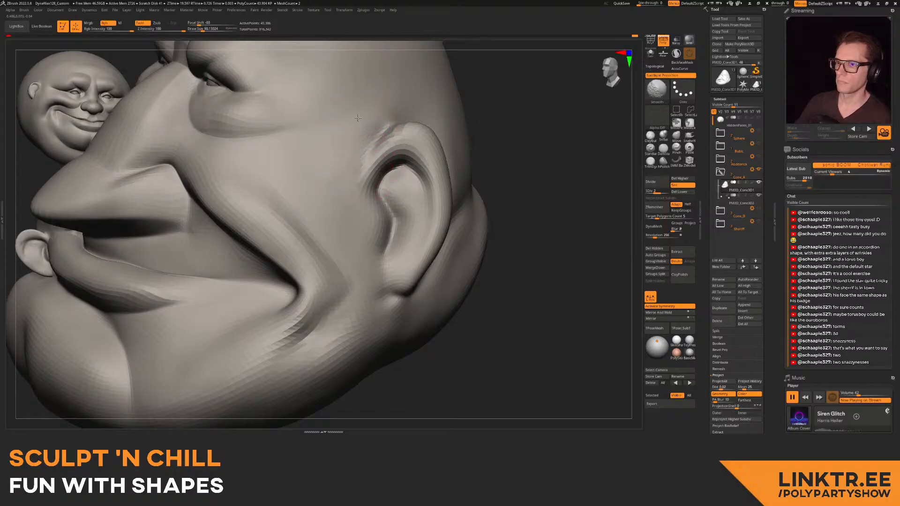
# - Define the ear's inner rim and carve the line around its top at subdivision level 3 with a larger brush
pyautogui.moveTo(359, 111)
pyautogui.keyDown('ctrl'); pyautogui.mouseDown(button='right')
pyautogui.moveTo(354, 161)
pyautogui.moveTo(374, 164)
pyautogui.moveTo(388, 188)
pyautogui.moveTo(397, 177)
pyautogui.moveTo(378, 188)
pyautogui.mouseUp(button='right'); pyautogui.keyUp('ctrl')
pyautogui.keyDown('ctrl'); pyautogui.moveTo(378, 188); pyautogui.dragTo(385, 145, button='right'); pyautogui.keyUp('ctrl')
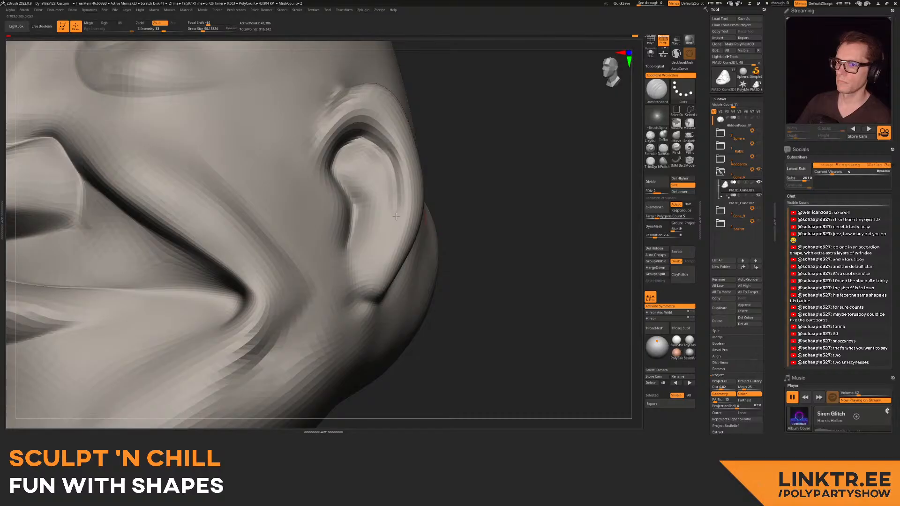
pyautogui.moveTo(345, 206); pyautogui.dragTo(371, 211, button='right')
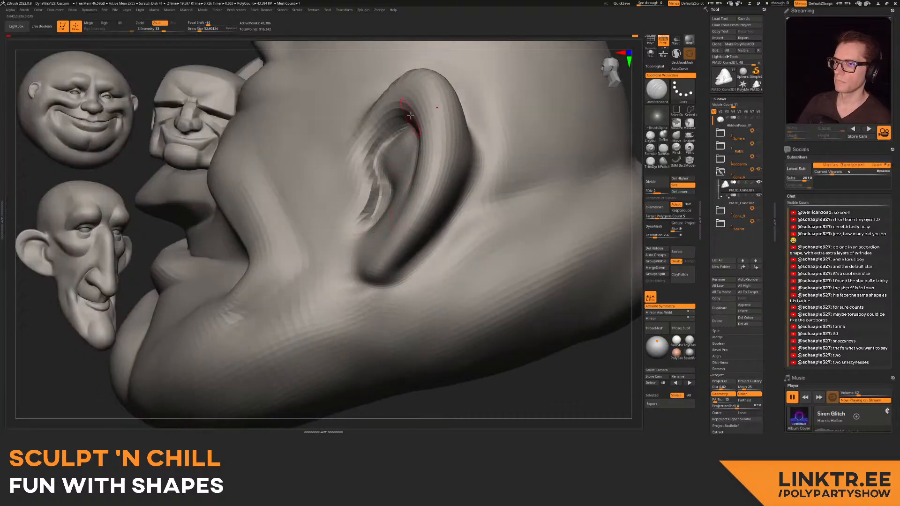
pyautogui.press('d')
pyautogui.moveTo(382, 181)
pyautogui.mouseDown(button='right')
pyautogui.moveTo(377, 212)
pyautogui.moveTo(477, 131)
pyautogui.mouseUp(button='right')
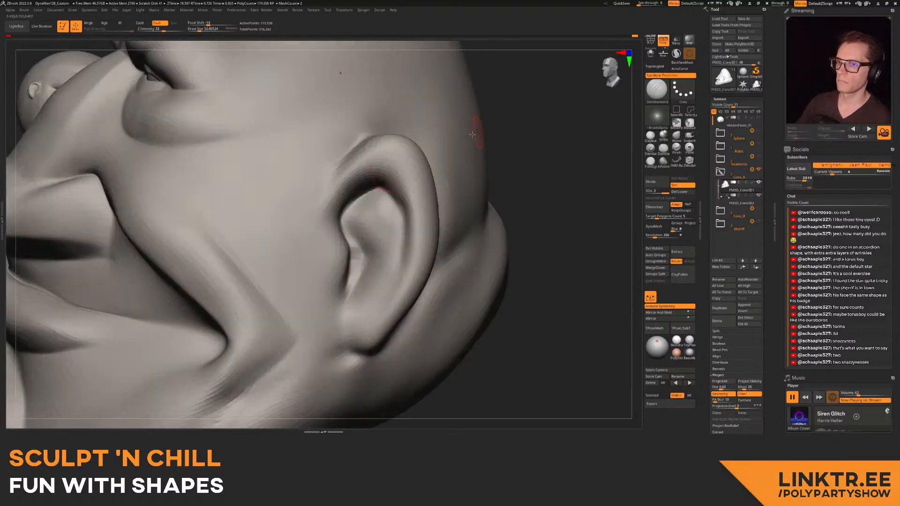
pyautogui.press('s')
pyautogui.moveTo(317, 181); pyautogui.dragTo(383, 139)
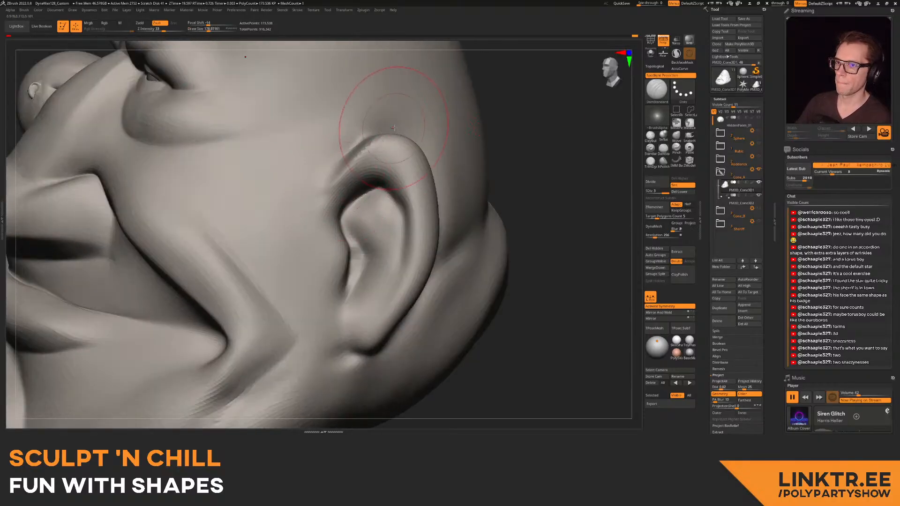
# - Smooth the jaw below the ear and the underside of the head at a lower subdivision level
pyautogui.keyDown('alt'); pyautogui.moveTo(424, 250); pyautogui.dragTo(405, 153, button='right'); pyautogui.keyUp('alt')
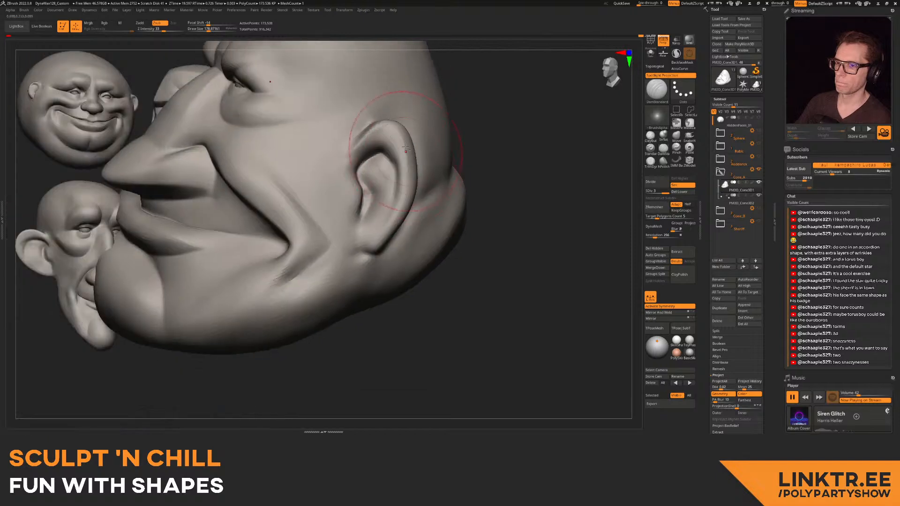
pyautogui.moveTo(366, 246)
pyautogui.mouseDown(button='right')
pyautogui.moveTo(325, 201)
pyautogui.moveTo(328, 216)
pyautogui.mouseUp(button='right')
pyautogui.hotkey('shift', 'd')
pyautogui.press('s')
pyautogui.press('shift')
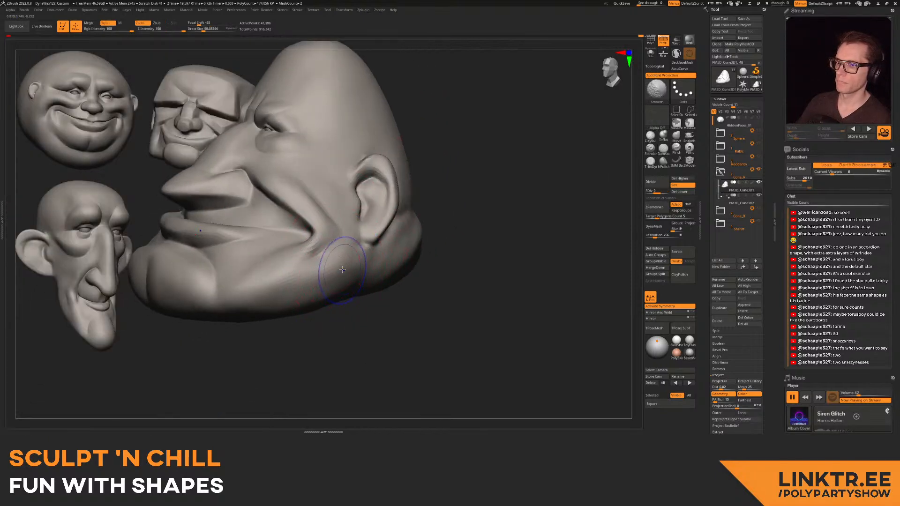
pyautogui.moveTo(270, 306); pyautogui.dragTo(295, 322, button='right')
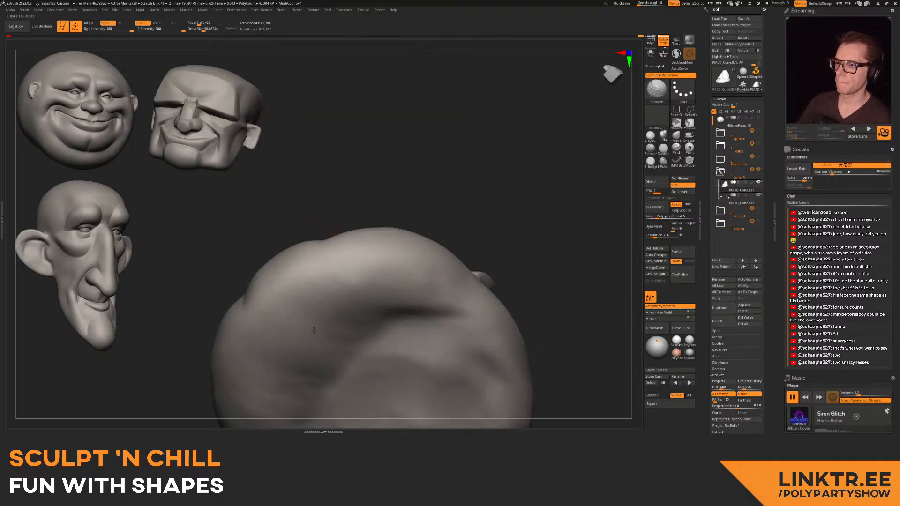
pyautogui.moveTo(357, 335)
pyautogui.mouseDown(button='right')
pyautogui.moveTo(426, 200)
pyautogui.moveTo(470, 199)
pyautogui.moveTo(426, 174)
pyautogui.moveTo(401, 201)
pyautogui.mouseUp(button='right')
pyautogui.keyDown('alt'); pyautogui.moveTo(385, 257); pyautogui.dragTo(378, 190, button='right'); pyautogui.keyUp('alt')
pyautogui.moveTo(378, 189); pyautogui.dragTo(409, 193, button='right')
pyautogui.moveTo(412, 193)
pyautogui.keyDown('shift'); pyautogui.mouseDown()
pyautogui.moveTo(425, 161)
pyautogui.moveTo(384, 173)
pyautogui.mouseUp(); pyautogui.keyUp('shift')
# - Pinch the edges of the ear and earlobe with the Pinch brush at subdivision level 3
pyautogui.click(676, 149)
pyautogui.press('s')
pyautogui.press('s')
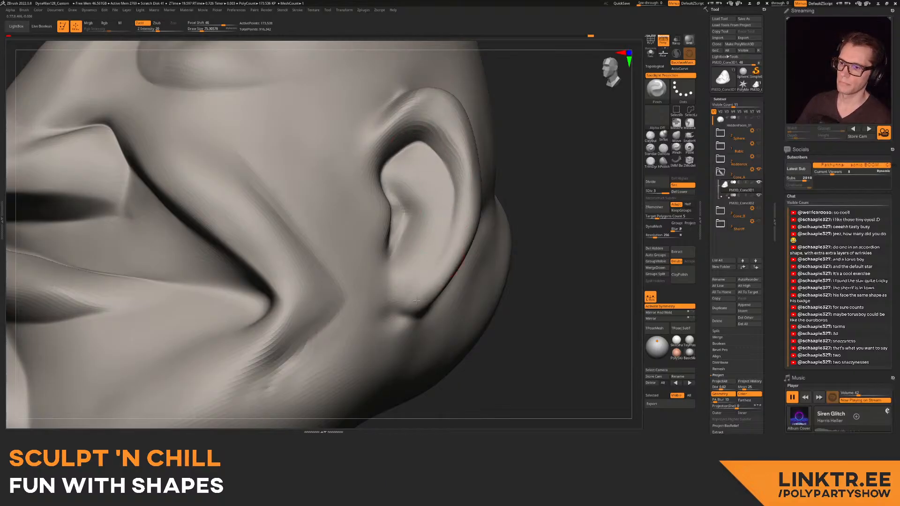
pyautogui.moveTo(410, 256); pyautogui.dragTo(372, 206, button='right')
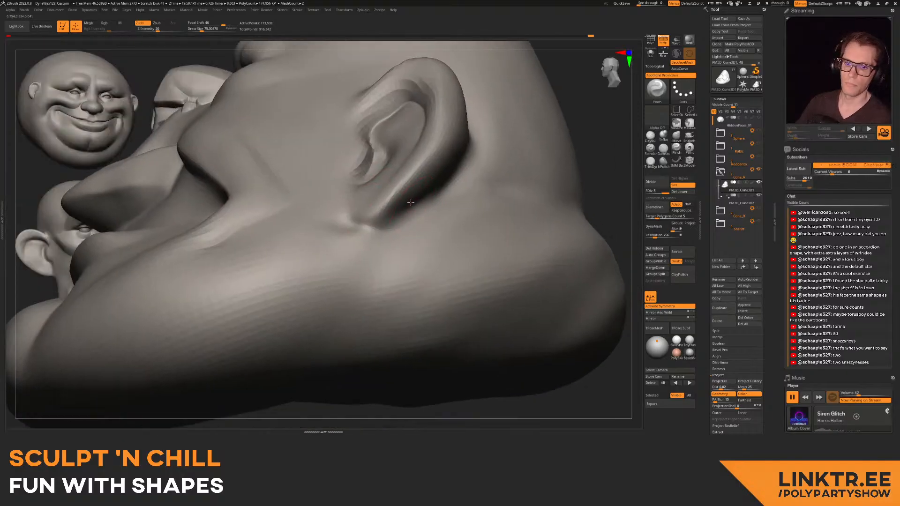
# - Carve the crease behind the ear from the earlobe upward with DamStandard, then return to the Pinch brush
pyautogui.click(665, 149)
pyautogui.press('s')
pyautogui.moveTo(344, 230)
pyautogui.mouseDown()
pyautogui.moveTo(390, 238)
pyautogui.moveTo(453, 178)
pyautogui.mouseUp()
pyautogui.moveTo(401, 159); pyautogui.dragTo(341, 185, button='right')
pyautogui.moveTo(403, 206)
pyautogui.keyDown('ctrl'); pyautogui.mouseDown(button='right')
pyautogui.moveTo(426, 235)
pyautogui.moveTo(440, 201)
pyautogui.moveTo(471, 204)
pyautogui.moveTo(433, 196)
pyautogui.moveTo(438, 221)
pyautogui.mouseUp(button='right'); pyautogui.keyUp('ctrl')
pyautogui.moveTo(438, 220)
pyautogui.mouseDown(button='right')
pyautogui.moveTo(421, 199)
pyautogui.moveTo(469, 170)
pyautogui.mouseUp(button='right')
pyautogui.click(676, 148)
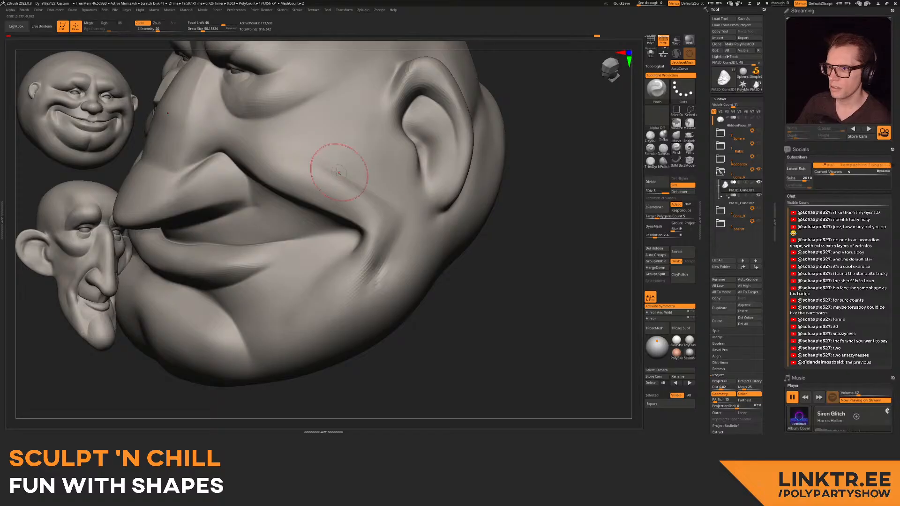
# - Move the finished cone head beneath the boxy head at a smaller size and leave a snapshot of it on the canvas
pyautogui.moveTo(385, 201); pyautogui.dragTo(396, 240, button='right')
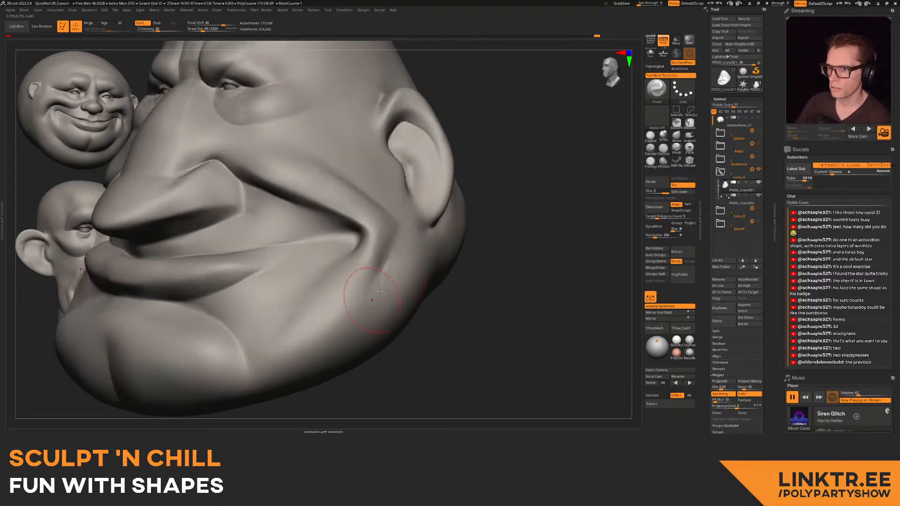
pyautogui.press('shift')
pyautogui.keyDown('ctrl'); pyautogui.moveTo(326, 337); pyautogui.dragTo(305, 251, button='right'); pyautogui.keyUp('ctrl')
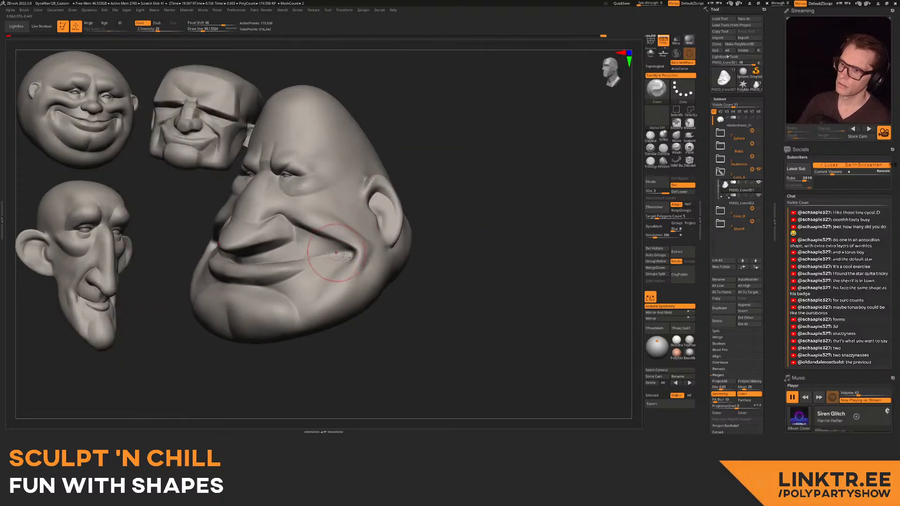
pyautogui.moveTo(362, 315)
pyautogui.mouseDown(button='right')
pyautogui.moveTo(366, 263)
pyautogui.moveTo(381, 227)
pyautogui.moveTo(297, 258)
pyautogui.moveTo(293, 248)
pyautogui.moveTo(516, 176)
pyautogui.mouseUp(button='right')
pyautogui.press('shift')
pyautogui.hotkey('shift', 's')
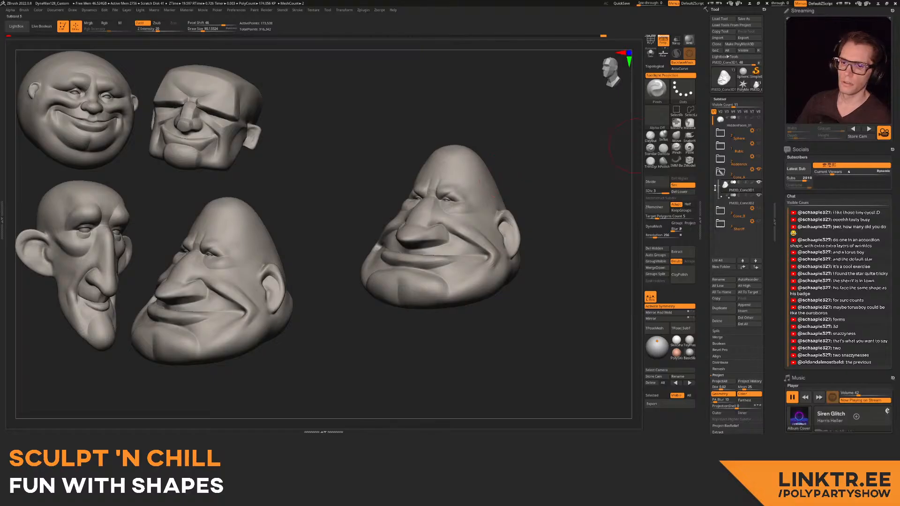
# - Hide the Cone_A folder, open Cone_B and make the inverted-cone head with pointed ears the active subtool
pyautogui.click(723, 177)
pyautogui.click(721, 186)
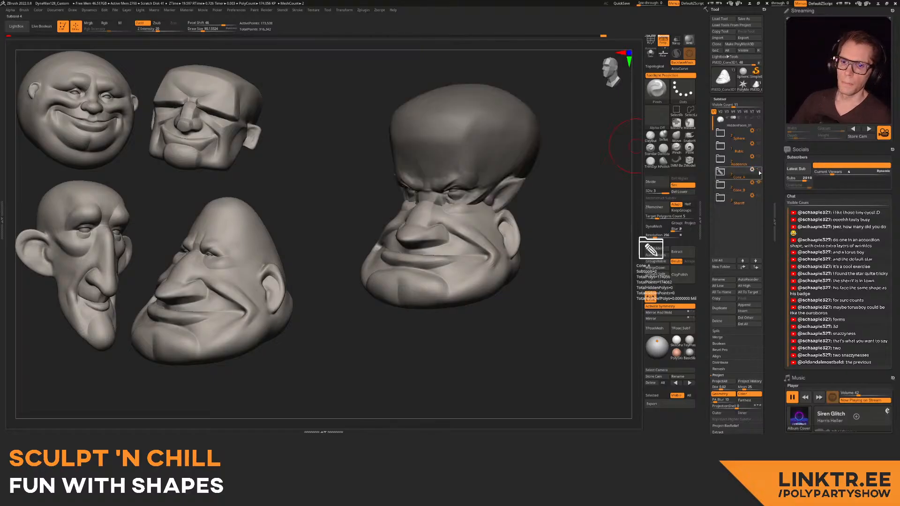
pyautogui.click(722, 187)
pyautogui.click(727, 200)
pyautogui.moveTo(470, 197)
pyautogui.keyDown('ctrl'); pyautogui.mouseDown(button='right')
pyautogui.moveTo(461, 206)
pyautogui.moveTo(471, 185)
pyautogui.moveTo(451, 176)
pyautogui.moveTo(476, 168)
pyautogui.mouseUp(button='right'); pyautogui.keyUp('ctrl')
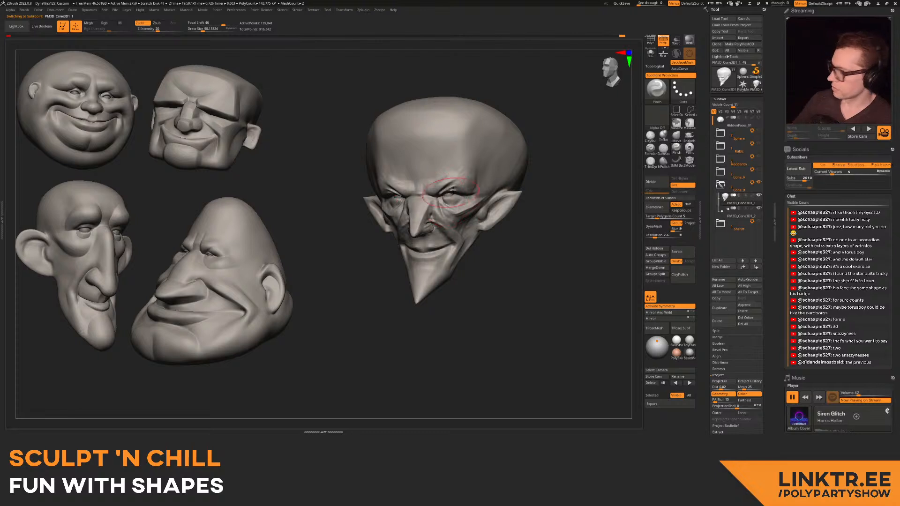
pyautogui.moveTo(469, 221); pyautogui.dragTo(492, 239, button='right')
pyautogui.moveTo(492, 239); pyautogui.dragTo(474, 232, button='right')
# - DynaMesh the inverted-cone head, turn DynaMesh off again and ZRemesh it into cleaner topology
pyautogui.click(653, 227)
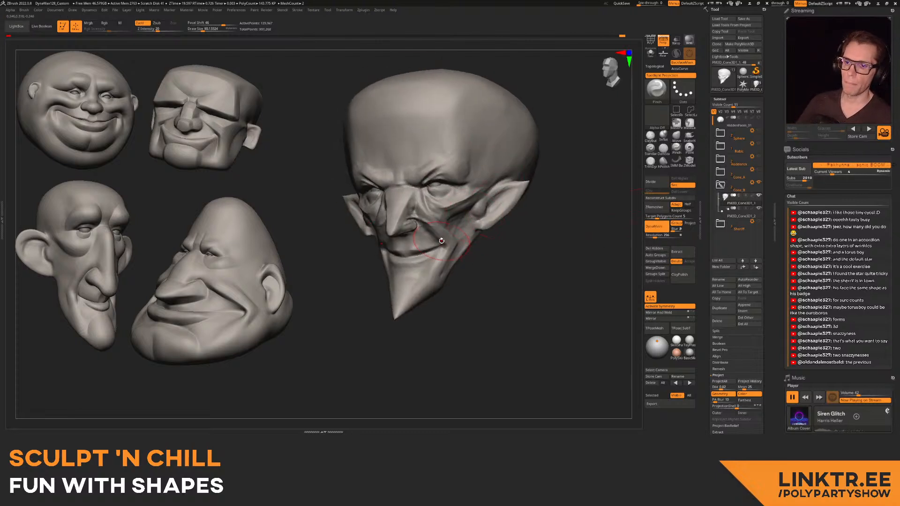
pyautogui.click(649, 226)
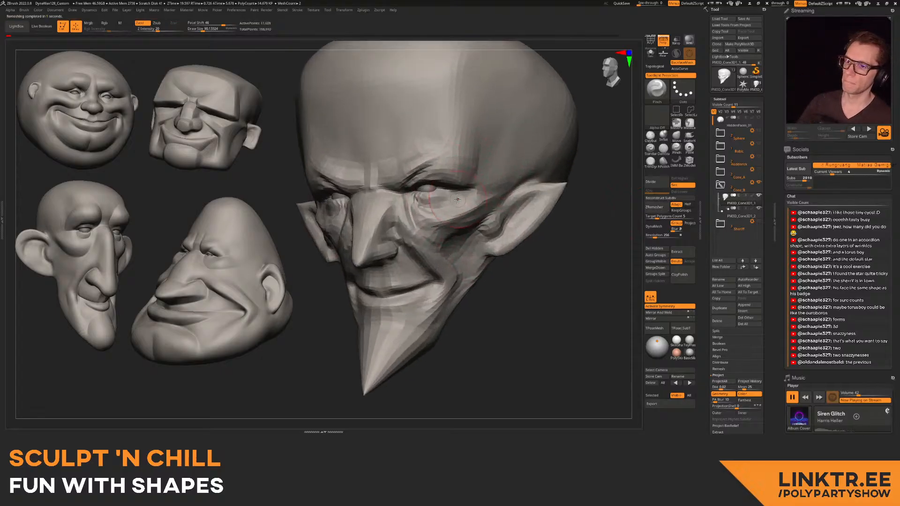
pyautogui.moveTo(435, 185)
pyautogui.mouseDown(button='right')
pyautogui.moveTo(336, 234)
pyautogui.moveTo(407, 225)
pyautogui.moveTo(445, 202)
pyautogui.moveTo(488, 149)
pyautogui.moveTo(444, 176)
pyautogui.mouseUp(button='right')
# - Carve the upper eyelid crease and the vertical frown lines between the brows with the DamStandard brush
pyautogui.click(663, 149)
pyautogui.press('s')
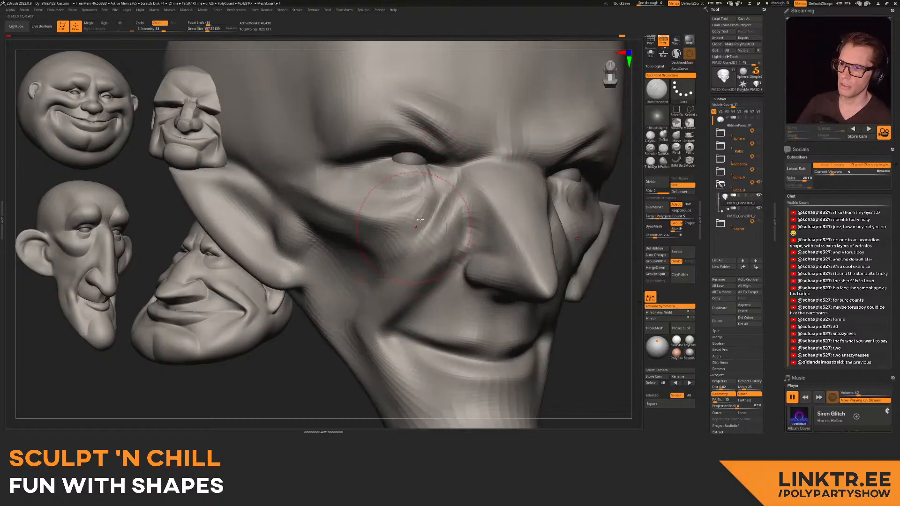
pyautogui.press('f')
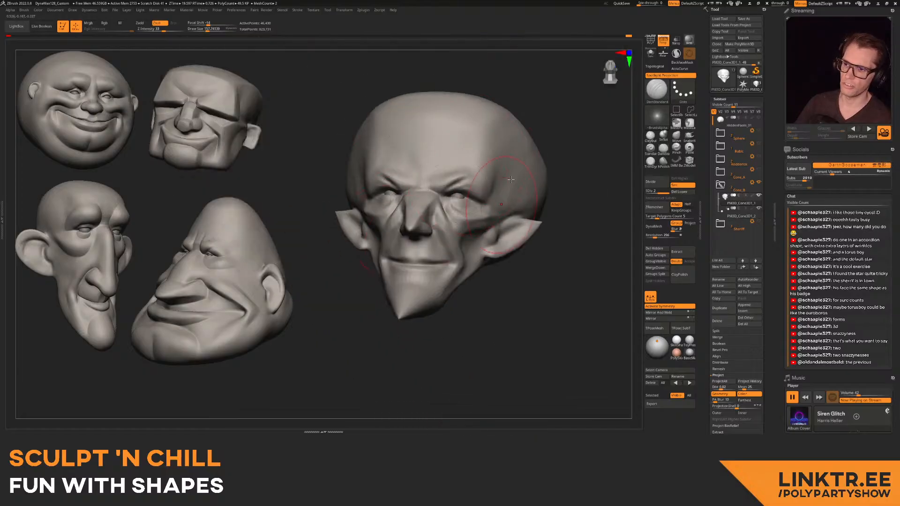
pyautogui.moveTo(453, 222); pyautogui.dragTo(472, 182, button='right')
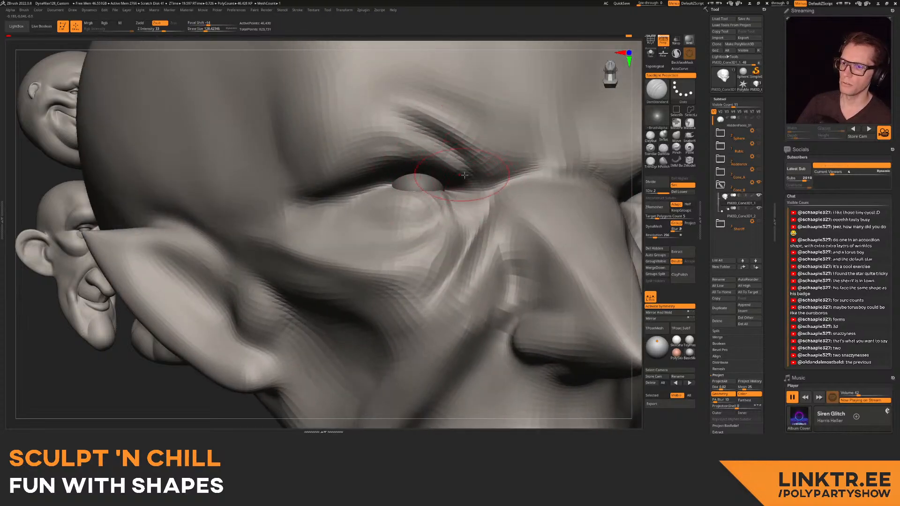
pyautogui.moveTo(525, 175); pyautogui.dragTo(533, 103)
pyautogui.moveTo(529, 187)
pyautogui.keyDown('ctrl'); pyautogui.mouseDown(button='right')
pyautogui.moveTo(497, 162)
pyautogui.moveTo(455, 148)
pyautogui.moveTo(475, 196)
pyautogui.mouseUp(button='right'); pyautogui.keyUp('ctrl')
# - Reshape the brow and lower forehead with the topological Move brush, checking from above and enlarging the brush
pyautogui.click(676, 137)
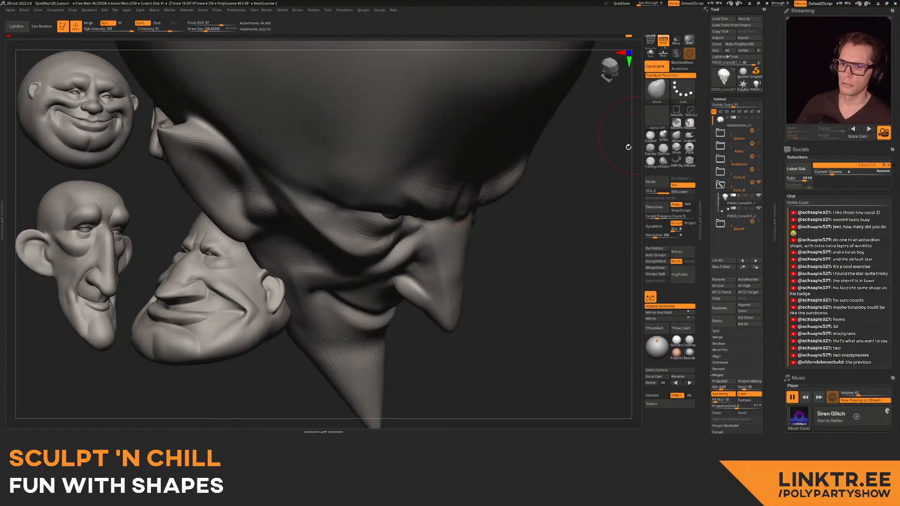
pyautogui.moveTo(479, 210)
pyautogui.mouseDown(button='right')
pyautogui.moveTo(474, 203)
pyautogui.moveTo(478, 225)
pyautogui.mouseUp(button='right')
pyautogui.moveTo(466, 211); pyautogui.dragTo(464, 202)
pyautogui.moveTo(464, 201)
pyautogui.mouseDown(button='right')
pyautogui.moveTo(457, 173)
pyautogui.moveTo(478, 159)
pyautogui.mouseUp(button='right')
pyautogui.moveTo(455, 194)
pyautogui.mouseDown(button='right')
pyautogui.moveTo(458, 163)
pyautogui.moveTo(433, 122)
pyautogui.mouseUp(button='right')
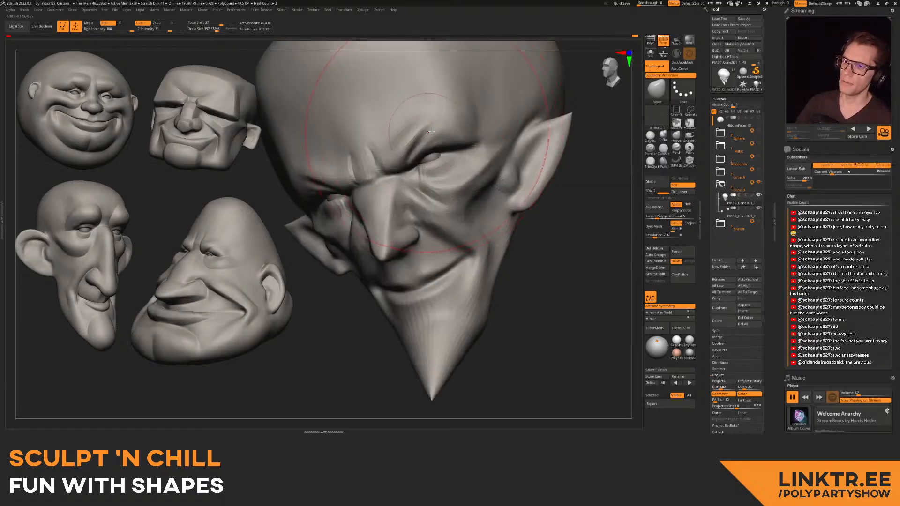
pyautogui.moveTo(438, 122); pyautogui.dragTo(435, 122)
# - Smooth the cheek between the eye bag and the smile fold
pyautogui.moveTo(397, 181)
pyautogui.mouseDown(button='right')
pyautogui.moveTo(368, 193)
pyautogui.moveTo(455, 184)
pyautogui.moveTo(483, 192)
pyautogui.moveTo(466, 172)
pyautogui.moveTo(463, 185)
pyautogui.moveTo(476, 190)
pyautogui.moveTo(476, 174)
pyautogui.moveTo(432, 203)
pyautogui.mouseUp(button='right')
pyautogui.keyDown('shift'); pyautogui.moveTo(416, 193); pyautogui.dragTo(360, 226); pyautogui.keyUp('shift')
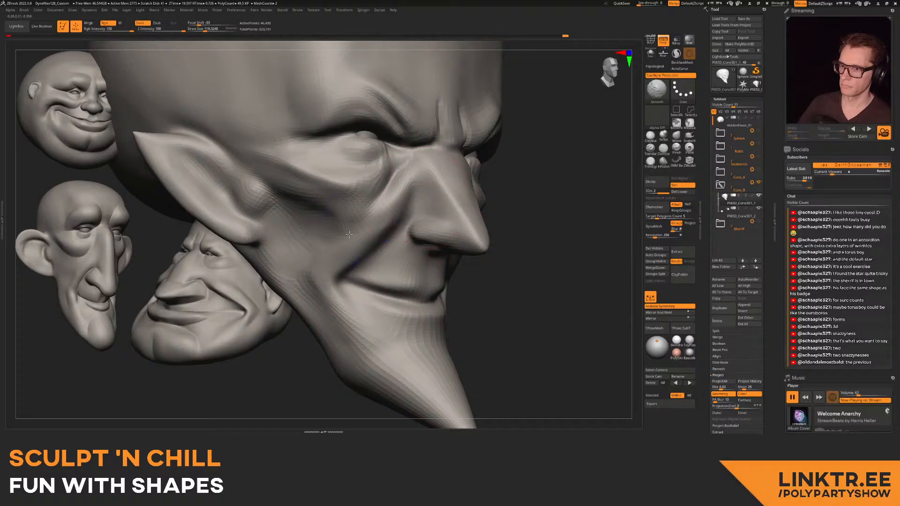
pyautogui.keyDown('alt'); pyautogui.moveTo(315, 300); pyautogui.dragTo(316, 256, button='right'); pyautogui.keyUp('alt')
# - Carve the outline of the nostril wing on the pointed nose with DamStandard and soften it
pyautogui.moveTo(539, 221)
pyautogui.mouseDown(button='right')
pyautogui.moveTo(411, 207)
pyautogui.moveTo(516, 169)
pyautogui.mouseUp(button='right')
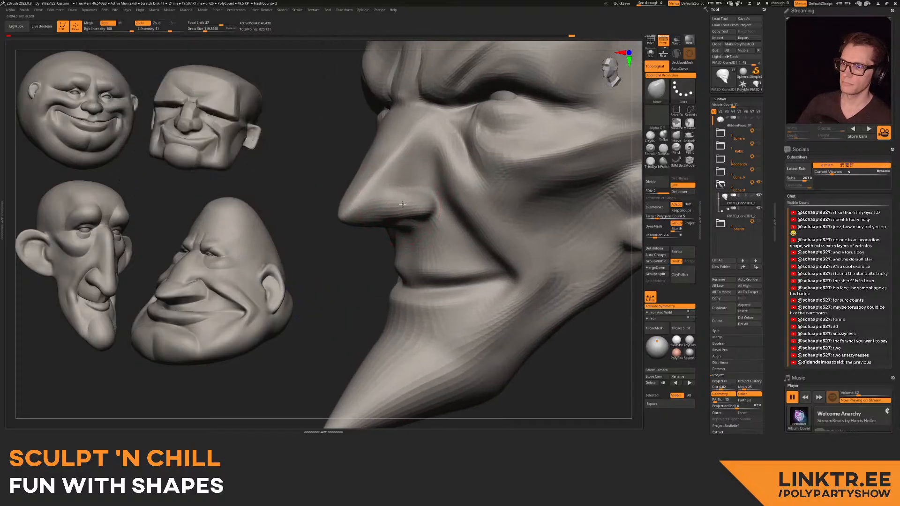
pyautogui.click(664, 149)
pyautogui.keyDown('ctrl'); pyautogui.moveTo(419, 176); pyautogui.dragTo(414, 192, button='right'); pyautogui.keyUp('ctrl')
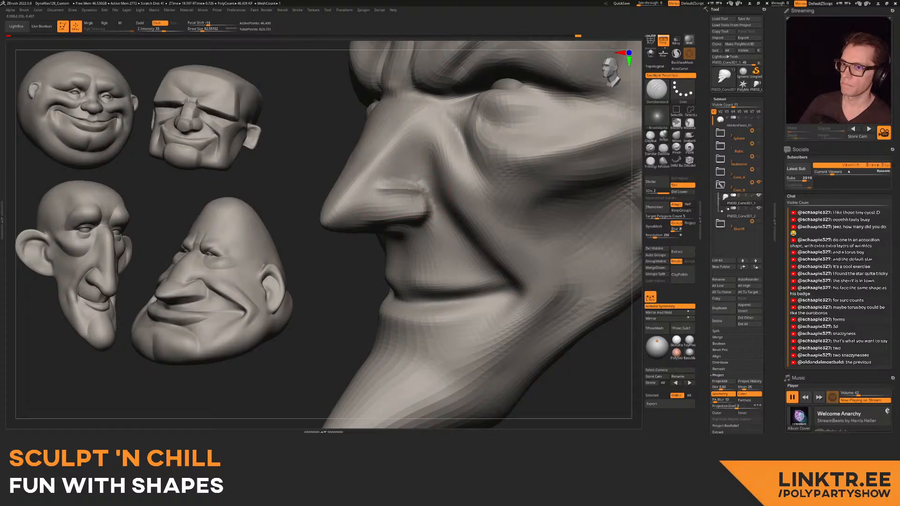
pyautogui.moveTo(411, 167)
pyautogui.mouseDown(button='right')
pyautogui.moveTo(530, 176)
pyautogui.moveTo(506, 181)
pyautogui.mouseUp(button='right')
pyautogui.keyDown('shift'); pyautogui.moveTo(429, 201); pyautogui.dragTo(436, 185); pyautogui.keyUp('shift')
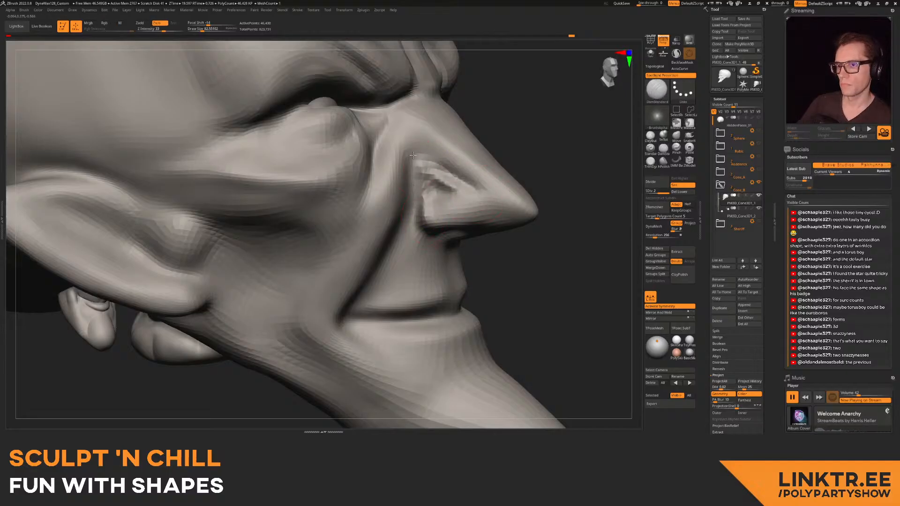
pyautogui.keyDown('ctrl'); pyautogui.moveTo(422, 244); pyautogui.dragTo(424, 199, button='right'); pyautogui.keyUp('ctrl')
pyautogui.moveTo(424, 199)
pyautogui.mouseDown(button='right')
pyautogui.moveTo(372, 187)
pyautogui.moveTo(402, 226)
pyautogui.moveTo(406, 251)
pyautogui.moveTo(467, 185)
pyautogui.mouseUp(button='right')
# - Build up the nostril wings with the ClayBuildup brush and smooth around the bridge of the nose
pyautogui.press('b')
pyautogui.press('c')
pyautogui.press('b')
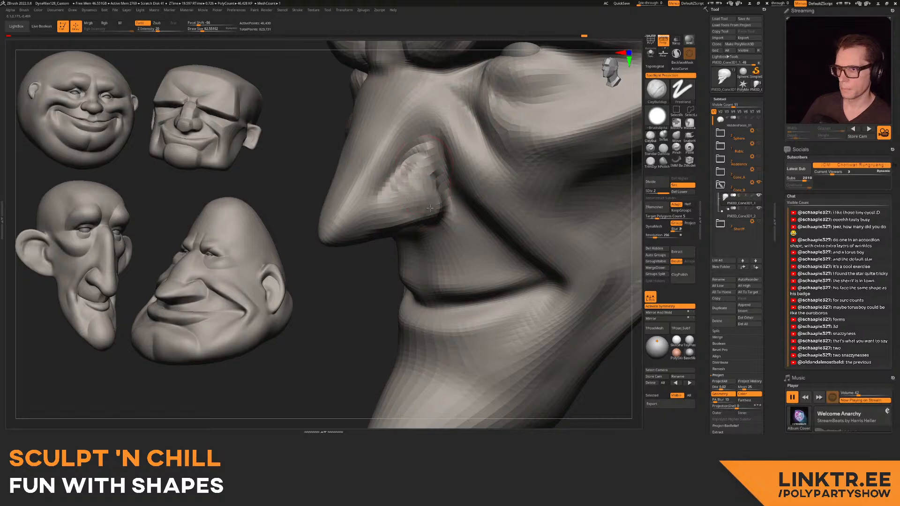
pyautogui.moveTo(407, 227)
pyautogui.keyDown('ctrl'); pyautogui.mouseDown(button='right')
pyautogui.moveTo(407, 187)
pyautogui.moveTo(399, 188)
pyautogui.moveTo(462, 189)
pyautogui.moveTo(424, 214)
pyautogui.moveTo(388, 216)
pyautogui.moveTo(492, 192)
pyautogui.moveTo(444, 181)
pyautogui.mouseUp(button='right'); pyautogui.keyUp('ctrl')
pyautogui.press('shift')
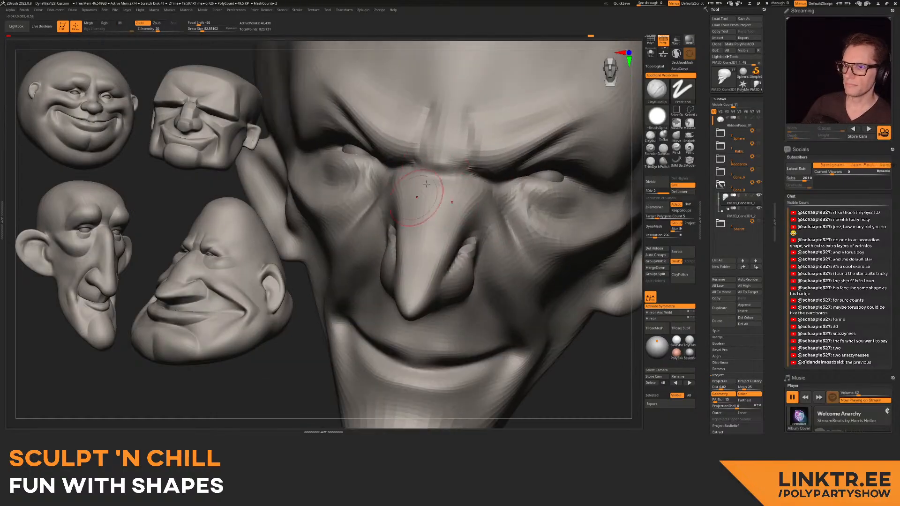
# - Reshape the nose bridge and the area between the brows with a larger Move brush
pyautogui.click(676, 136)
pyautogui.press('s')
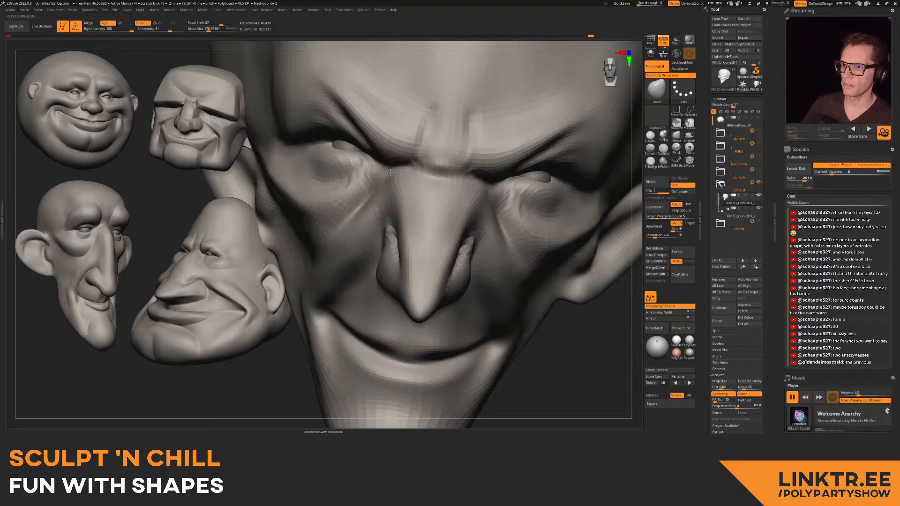
pyautogui.keyDown('ctrl'); pyautogui.moveTo(388, 202); pyautogui.dragTo(401, 201, button='right'); pyautogui.keyUp('ctrl')
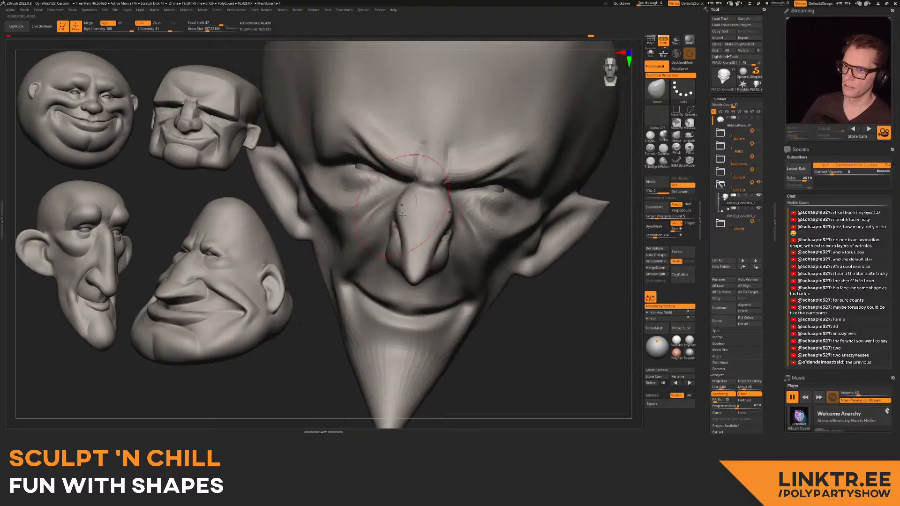
pyautogui.moveTo(406, 237)
pyautogui.mouseDown(button='right')
pyautogui.moveTo(473, 168)
pyautogui.moveTo(441, 184)
pyautogui.mouseUp(button='right')
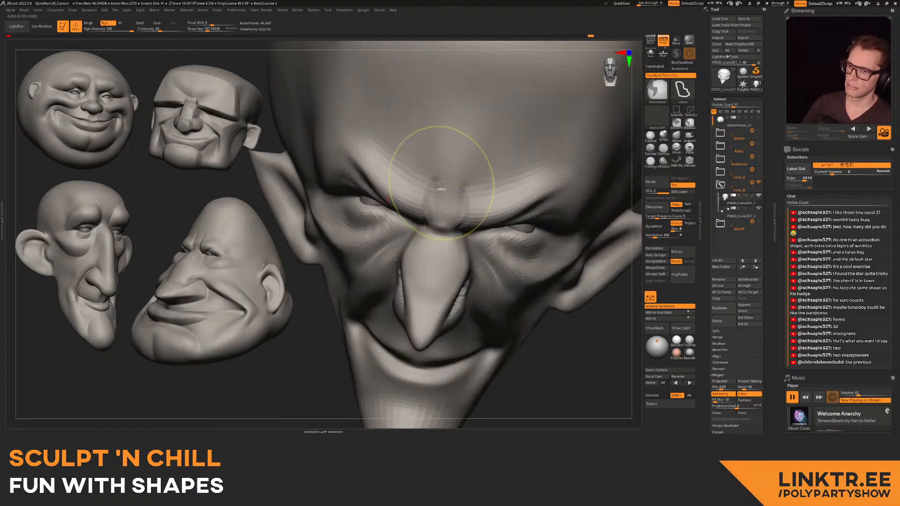
pyautogui.keyDown('ctrl'); pyautogui.moveTo(451, 227); pyautogui.dragTo(461, 204, button='right'); pyautogui.keyUp('ctrl')
pyautogui.keyDown('ctrl'); pyautogui.moveTo(420, 229); pyautogui.dragTo(396, 174, button='right'); pyautogui.keyUp('ctrl')
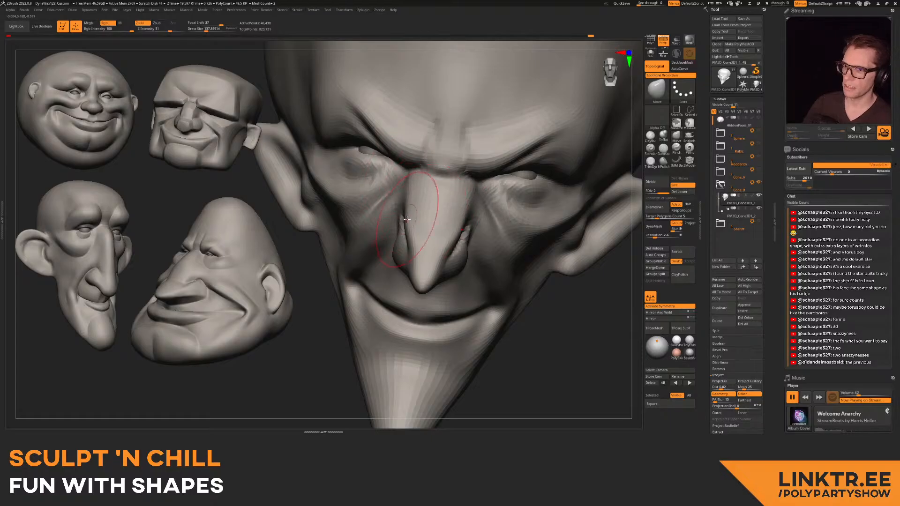
# - Refine the width of the nose and the shape of its nostril wings with the Move brush at varying sizes
pyautogui.keyDown('ctrl'); pyautogui.moveTo(411, 181); pyautogui.dragTo(414, 251, button='right'); pyautogui.keyUp('ctrl')
pyautogui.keyDown('ctrl'); pyautogui.moveTo(415, 250); pyautogui.dragTo(420, 228, button='right'); pyautogui.keyUp('ctrl')
pyautogui.press('[')
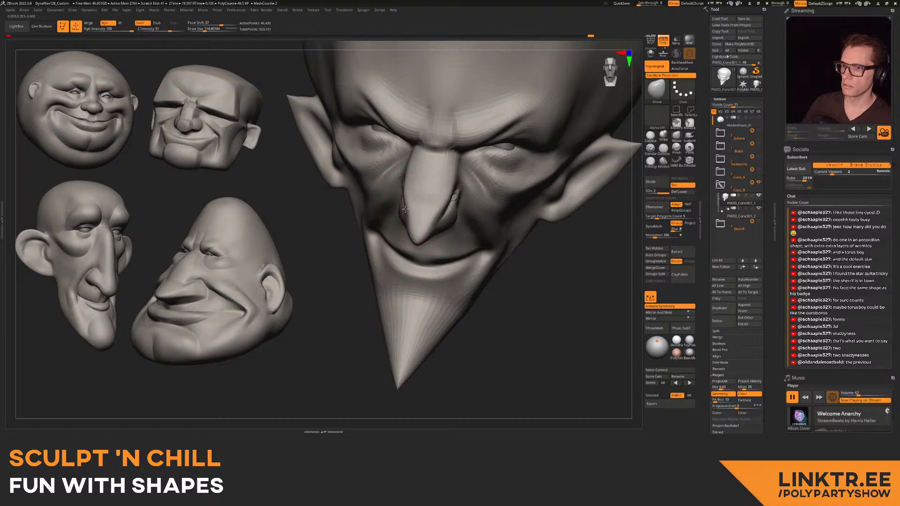
pyautogui.press(']')
pyautogui.press(']')
pyautogui.moveTo(412, 169)
pyautogui.mouseDown(button='right')
pyautogui.moveTo(407, 148)
pyautogui.moveTo(510, 162)
pyautogui.moveTo(455, 162)
pyautogui.moveTo(441, 205)
pyautogui.moveTo(487, 211)
pyautogui.moveTo(419, 216)
pyautogui.moveTo(452, 223)
pyautogui.moveTo(448, 191)
pyautogui.moveTo(408, 187)
pyautogui.moveTo(479, 183)
pyautogui.moveTo(440, 180)
pyautogui.moveTo(464, 182)
pyautogui.moveTo(469, 227)
pyautogui.moveTo(437, 171)
pyautogui.moveTo(514, 141)
pyautogui.mouseUp(button='right')
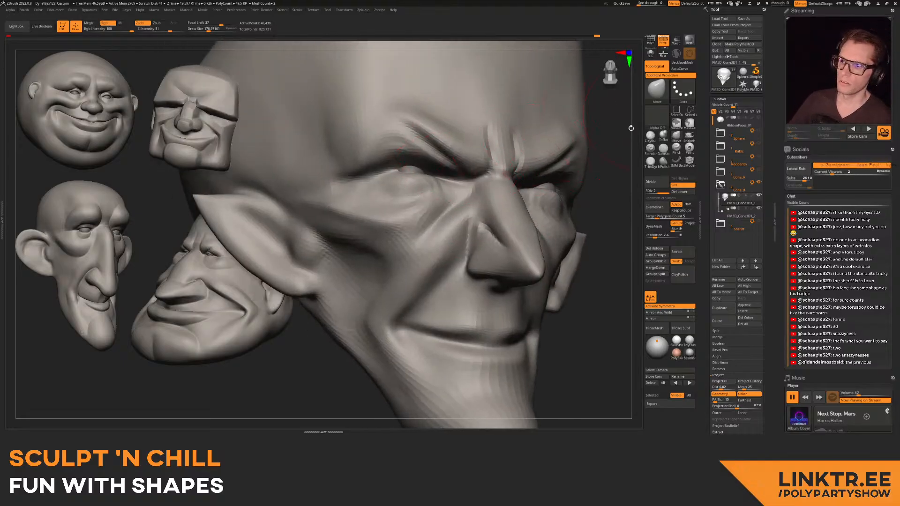
# - Deepen the outer eyelid crease and carve the edge of the eye bag with DamStandard
pyautogui.click(660, 154)
pyautogui.moveTo(361, 164); pyautogui.dragTo(376, 171, button='right')
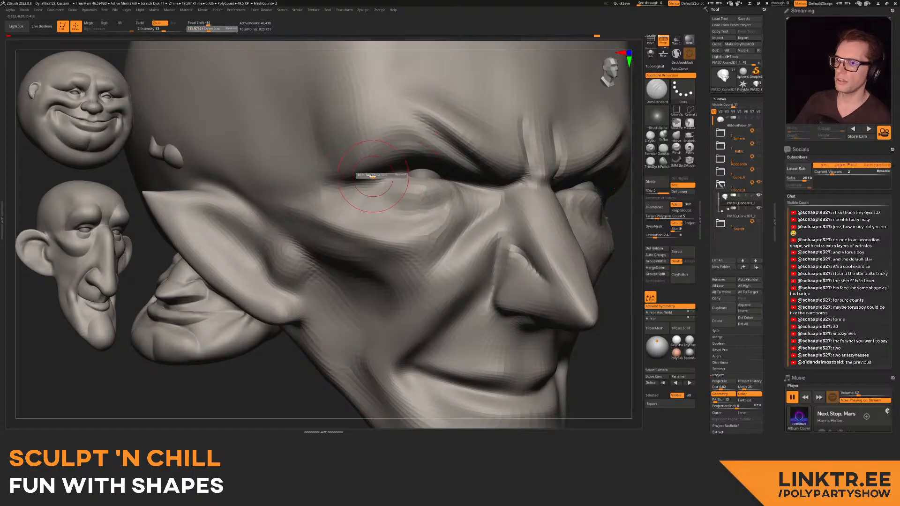
pyautogui.moveTo(372, 177); pyautogui.dragTo(371, 177)
pyautogui.moveTo(372, 176); pyautogui.dragTo(346, 173, button='right')
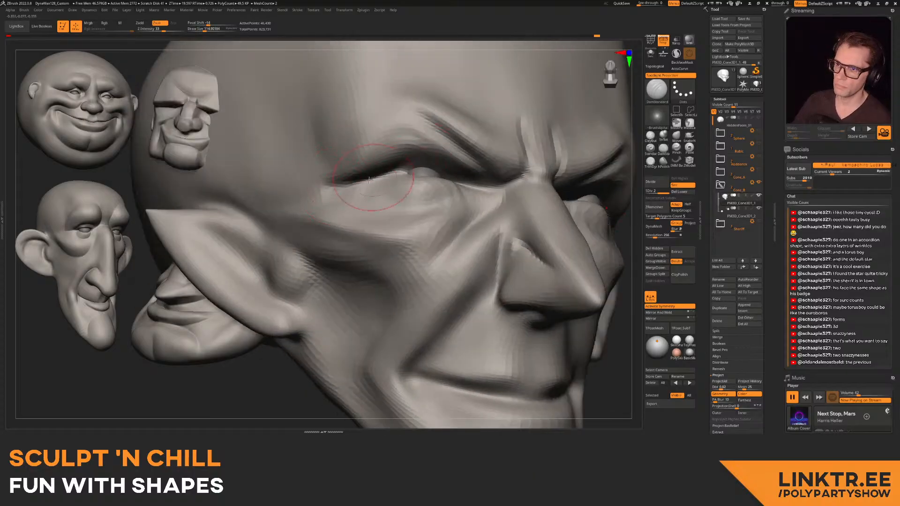
pyautogui.moveTo(440, 167)
pyautogui.mouseDown(button='right')
pyautogui.moveTo(464, 186)
pyautogui.moveTo(370, 177)
pyautogui.mouseUp(button='right')
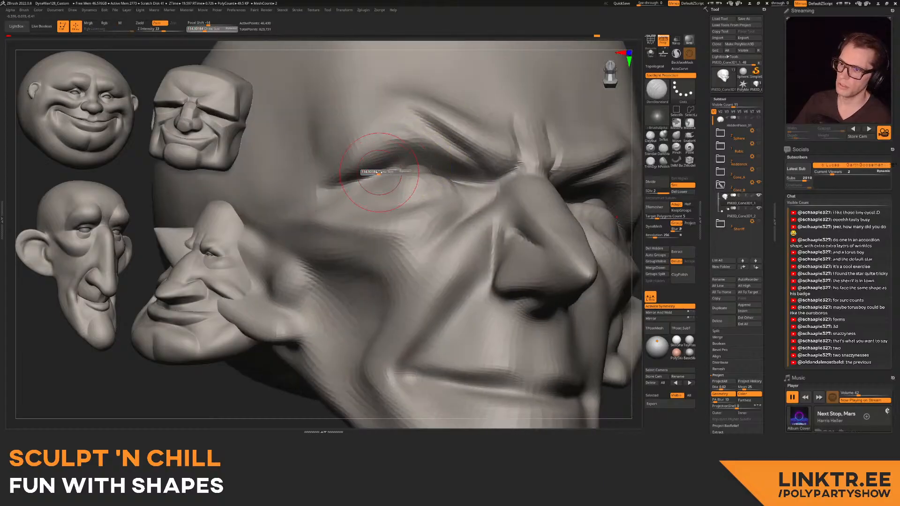
pyautogui.moveTo(478, 150)
pyautogui.mouseDown(button='right')
pyautogui.moveTo(458, 172)
pyautogui.moveTo(370, 176)
pyautogui.mouseUp(button='right')
pyautogui.moveTo(354, 186); pyautogui.dragTo(400, 199)
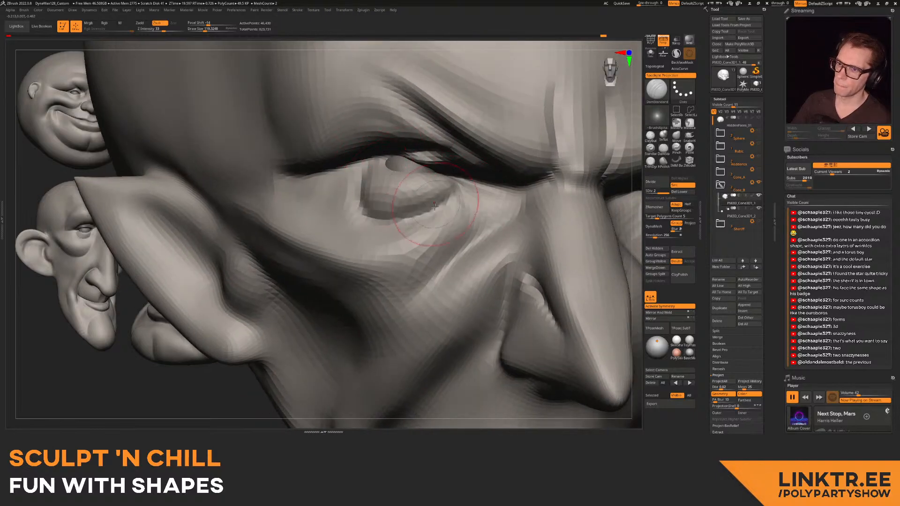
# - Carve the inner eye corner and the surrounding lid folds with DamStandard, then smooth the area above the eye
pyautogui.keyDown('ctrl'); pyautogui.moveTo(402, 219); pyautogui.dragTo(468, 201, button='right'); pyautogui.keyUp('ctrl')
pyautogui.moveTo(524, 187); pyautogui.dragTo(454, 188, button='right')
pyautogui.moveTo(458, 172)
pyautogui.mouseDown()
pyautogui.moveTo(471, 190)
pyautogui.moveTo(526, 197)
pyautogui.moveTo(543, 180)
pyautogui.moveTo(543, 160)
pyautogui.mouseUp()
pyautogui.moveTo(520, 150); pyautogui.dragTo(476, 168, button='right')
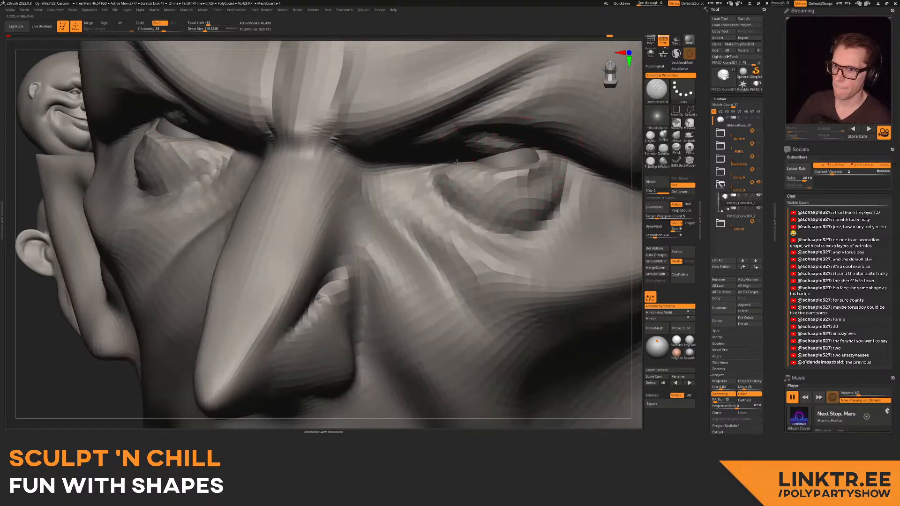
pyautogui.keyDown('ctrl'); pyautogui.moveTo(455, 167); pyautogui.dragTo(424, 125, button='right'); pyautogui.keyUp('ctrl')
pyautogui.moveTo(356, 150)
pyautogui.mouseDown(button='right')
pyautogui.moveTo(389, 176)
pyautogui.moveTo(382, 201)
pyautogui.moveTo(370, 185)
pyautogui.mouseUp(button='right')
pyautogui.keyDown('shift'); pyautogui.moveTo(370, 172); pyautogui.dragTo(349, 162); pyautogui.keyUp('shift')
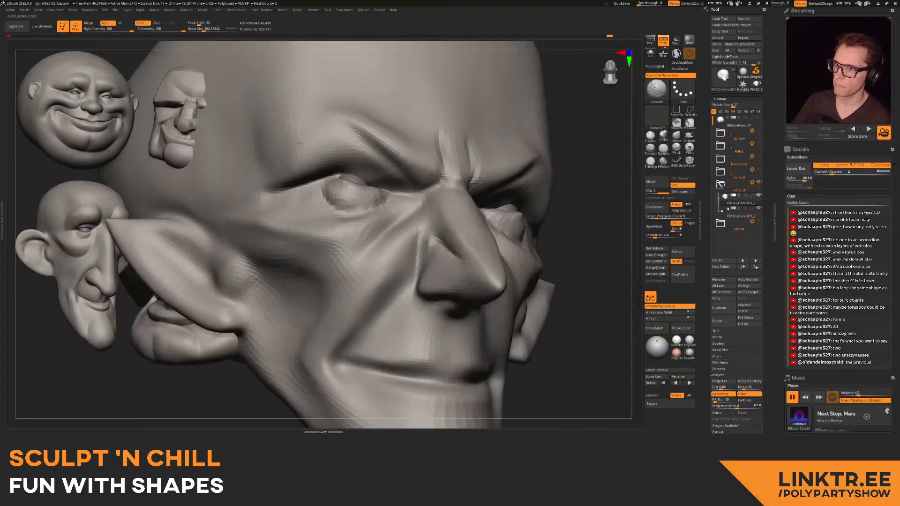
# - Build up volume on the upper eyelids and along the brow ridge with the ClayBuildup brush
pyautogui.keyDown('ctrl'); pyautogui.moveTo(348, 149); pyautogui.dragTo(377, 191, button='right'); pyautogui.keyUp('ctrl')
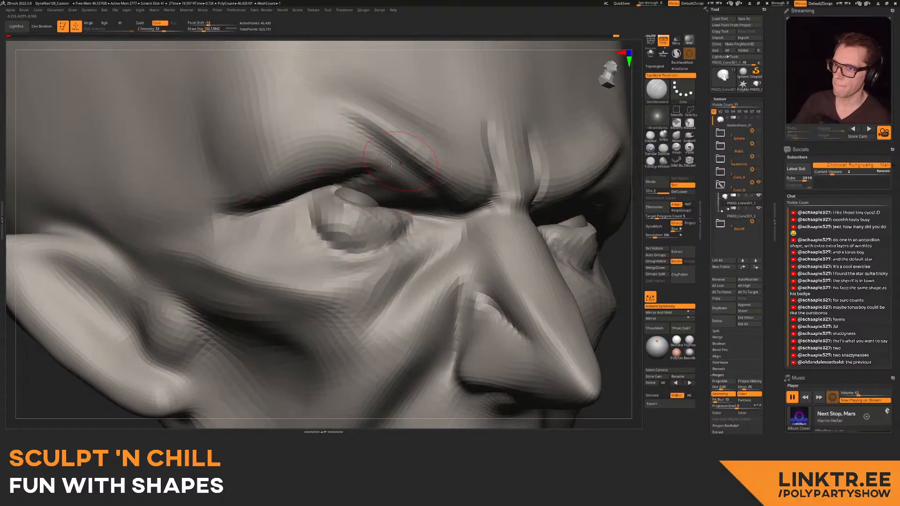
pyautogui.moveTo(425, 153); pyautogui.dragTo(595, 139, button='right')
pyautogui.click(650, 136)
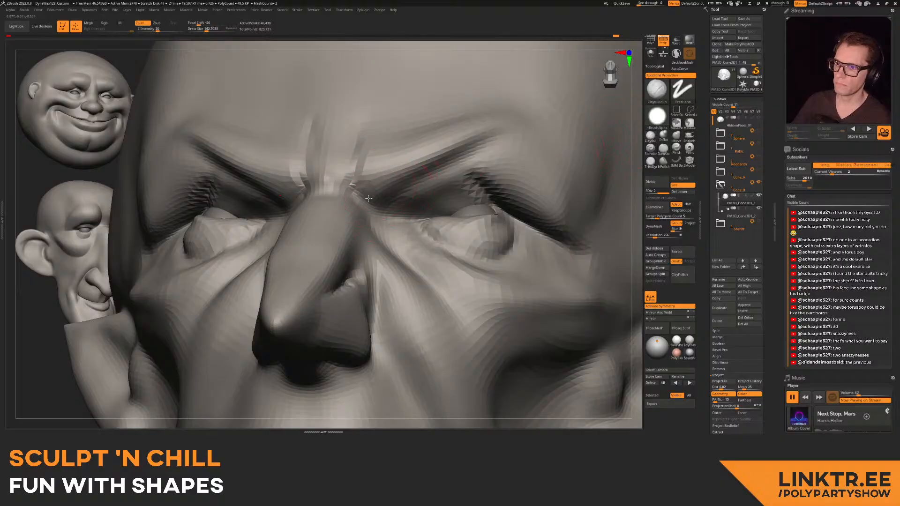
pyautogui.moveTo(447, 178); pyautogui.dragTo(498, 138)
pyautogui.moveTo(386, 144); pyautogui.dragTo(486, 101)
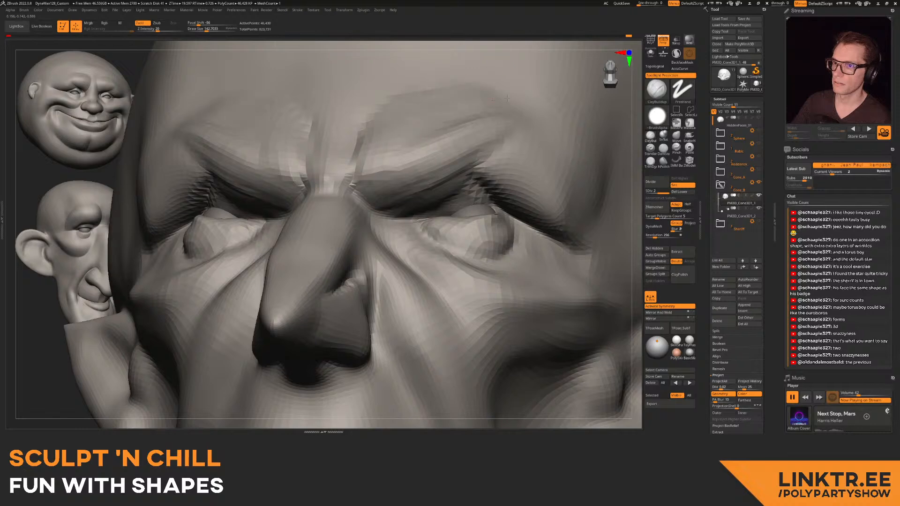
# - Smooth the built-up brow ridge and upper eyelid into the surrounding forehead
pyautogui.keyDown('ctrl'); pyautogui.moveTo(448, 139); pyautogui.dragTo(412, 164, button='right'); pyautogui.keyUp('ctrl')
pyautogui.moveTo(412, 165)
pyautogui.keyDown('shift'); pyautogui.mouseDown()
pyautogui.moveTo(386, 173)
pyautogui.moveTo(381, 205)
pyautogui.moveTo(398, 199)
pyautogui.mouseUp(); pyautogui.keyUp('shift')
pyautogui.moveTo(403, 196); pyautogui.dragTo(389, 157, button='right')
pyautogui.moveTo(448, 156); pyautogui.dragTo(440, 187, button='right')
pyautogui.moveTo(424, 186)
pyautogui.keyDown('shift'); pyautogui.mouseDown()
pyautogui.moveTo(396, 175)
pyautogui.moveTo(403, 180)
pyautogui.mouseUp(); pyautogui.keyUp('shift')
pyautogui.moveTo(427, 175)
pyautogui.mouseDown(button='right')
pyautogui.moveTo(467, 176)
pyautogui.moveTo(347, 200)
pyautogui.moveTo(392, 192)
pyautogui.moveTo(403, 169)
pyautogui.mouseUp(button='right')
# - Reshape the brow ridge and upper eyelids with the Move brush
pyautogui.click(676, 137)
pyautogui.moveTo(407, 154); pyautogui.dragTo(426, 146)
pyautogui.moveTo(427, 147); pyautogui.dragTo(450, 174, button='right')
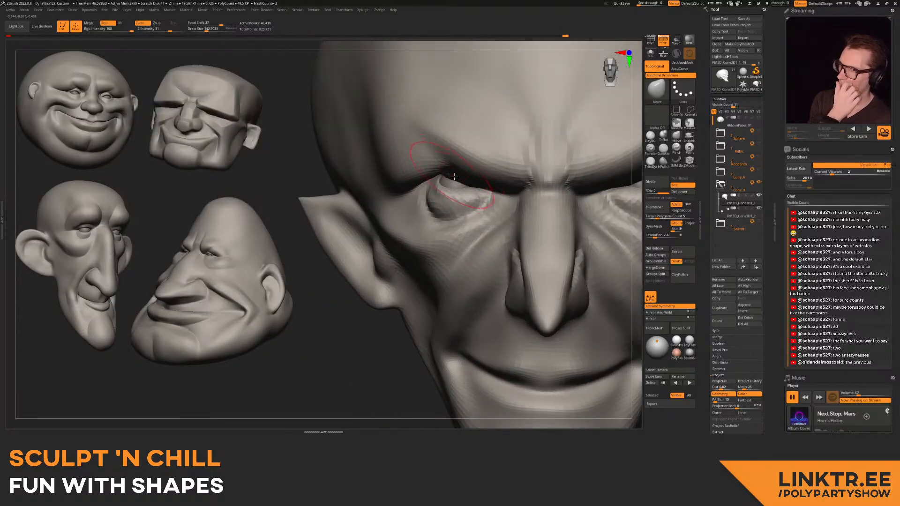
pyautogui.moveTo(461, 181); pyautogui.dragTo(453, 175)
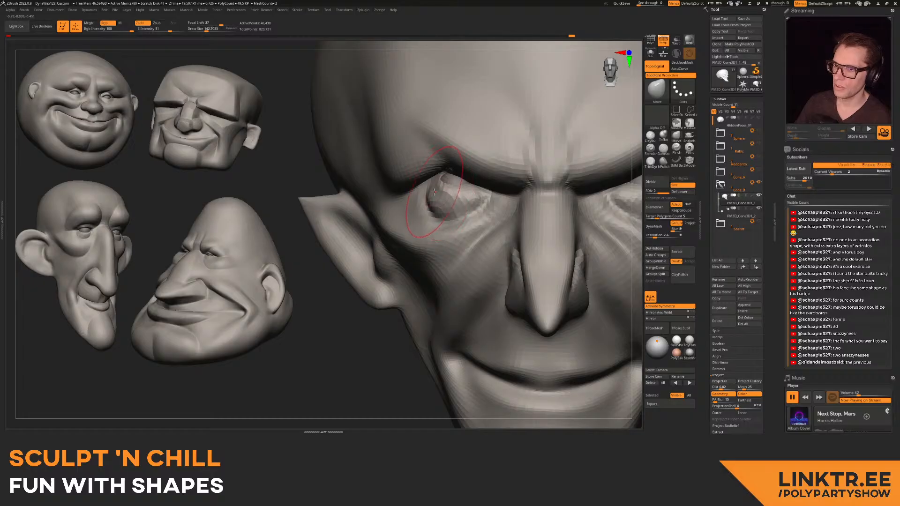
pyautogui.moveTo(439, 192)
pyautogui.keyDown('ctrl'); pyautogui.mouseDown(button='right')
pyautogui.moveTo(421, 145)
pyautogui.moveTo(403, 153)
pyautogui.mouseUp(button='right'); pyautogui.keyUp('ctrl')
pyautogui.moveTo(403, 152)
pyautogui.keyDown('ctrl'); pyautogui.mouseDown(button='right')
pyautogui.moveTo(417, 199)
pyautogui.moveTo(462, 209)
pyautogui.mouseUp(button='right'); pyautogui.keyUp('ctrl')
pyautogui.press('s')
pyautogui.moveTo(461, 209); pyautogui.dragTo(465, 209)
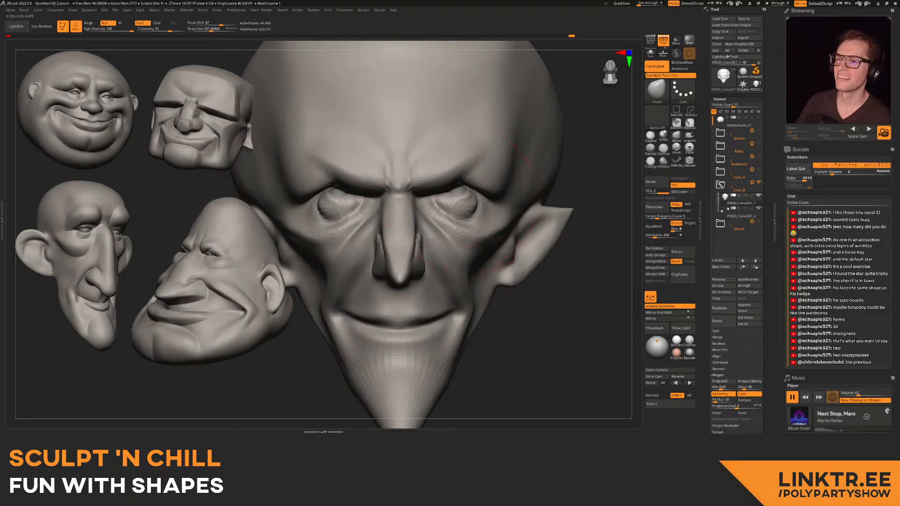
# - Carve the crease beneath the lower lip with a smaller DamStandard brush
pyautogui.moveTo(474, 192)
pyautogui.keyDown('ctrl'); pyautogui.mouseDown(button='right')
pyautogui.moveTo(494, 157)
pyautogui.moveTo(461, 164)
pyautogui.moveTo(472, 187)
pyautogui.mouseUp(button='right'); pyautogui.keyUp('ctrl')
pyautogui.press('b')
pyautogui.press('d')
pyautogui.press('s')
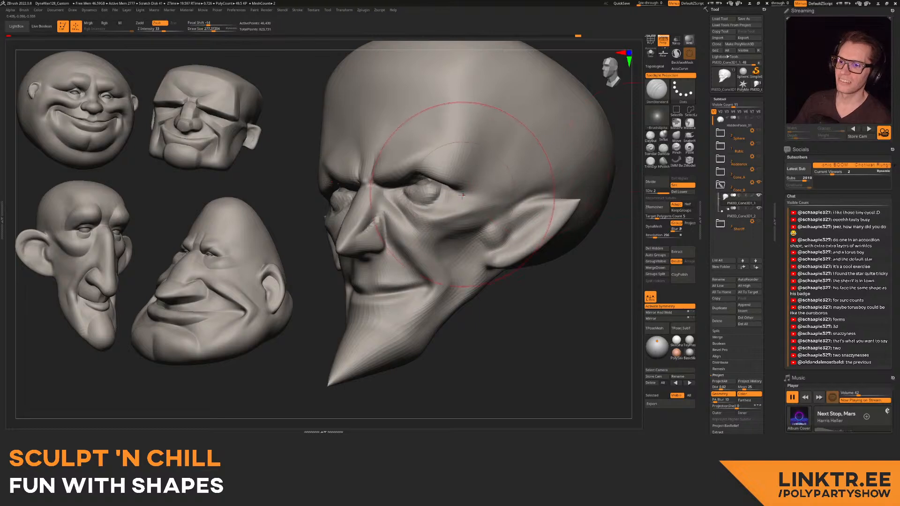
pyautogui.moveTo(435, 154)
pyautogui.mouseDown(button='right')
pyautogui.moveTo(450, 146)
pyautogui.moveTo(427, 131)
pyautogui.mouseUp(button='right')
pyautogui.press('s')
pyautogui.moveTo(424, 183); pyautogui.dragTo(415, 183)
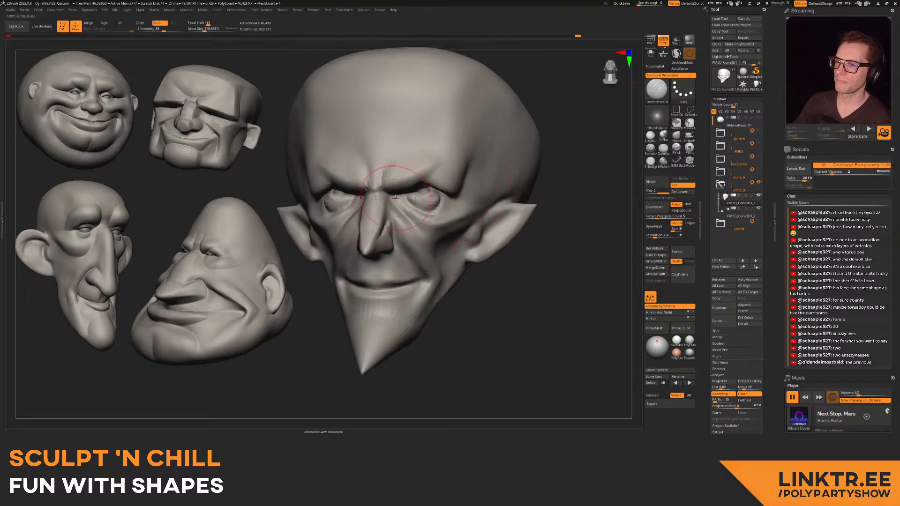
pyautogui.moveTo(410, 189)
pyautogui.keyDown('alt'); pyautogui.mouseDown(button='right')
pyautogui.moveTo(416, 165)
pyautogui.moveTo(397, 186)
pyautogui.moveTo(413, 200)
pyautogui.moveTo(425, 191)
pyautogui.moveTo(393, 207)
pyautogui.moveTo(443, 227)
pyautogui.moveTo(412, 206)
pyautogui.moveTo(354, 191)
pyautogui.mouseUp(button='right'); pyautogui.keyUp('alt')
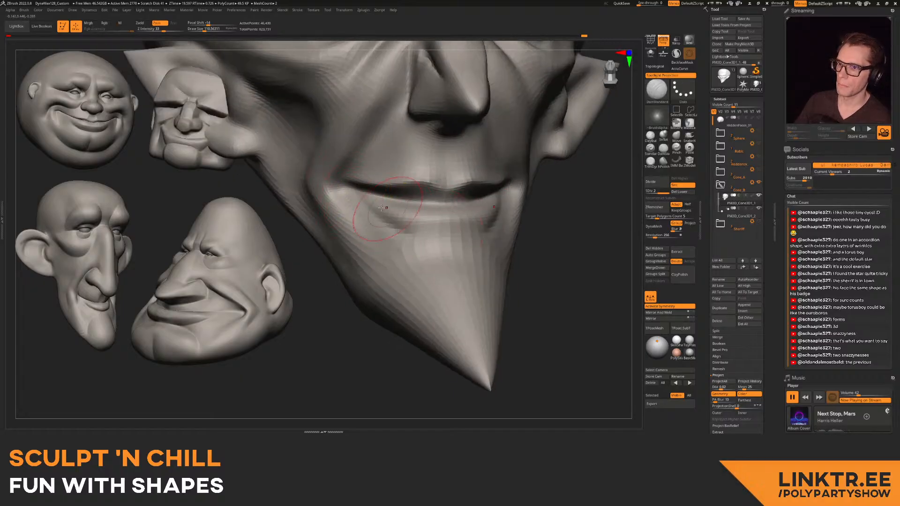
pyautogui.moveTo(382, 214); pyautogui.dragTo(435, 233)
pyautogui.keyDown('ctrl'); pyautogui.moveTo(495, 202); pyautogui.dragTo(441, 210, button='right'); pyautogui.keyUp('ctrl')
pyautogui.moveTo(440, 210)
pyautogui.mouseDown(button='right')
pyautogui.moveTo(431, 197)
pyautogui.moveTo(416, 217)
pyautogui.moveTo(392, 210)
pyautogui.mouseUp(button='right')
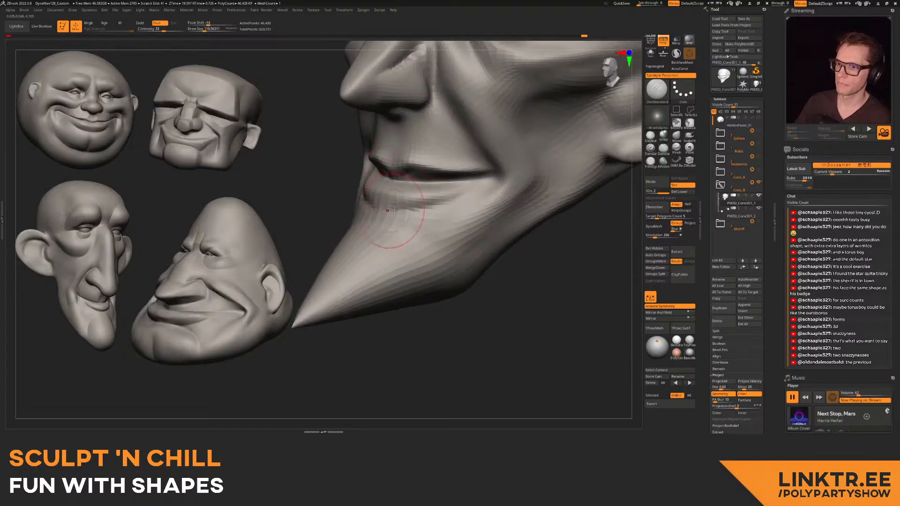
# - Carve folds from the chin up along the cheek and jaw with DamStandard
pyautogui.moveTo(504, 203); pyautogui.dragTo(544, 176)
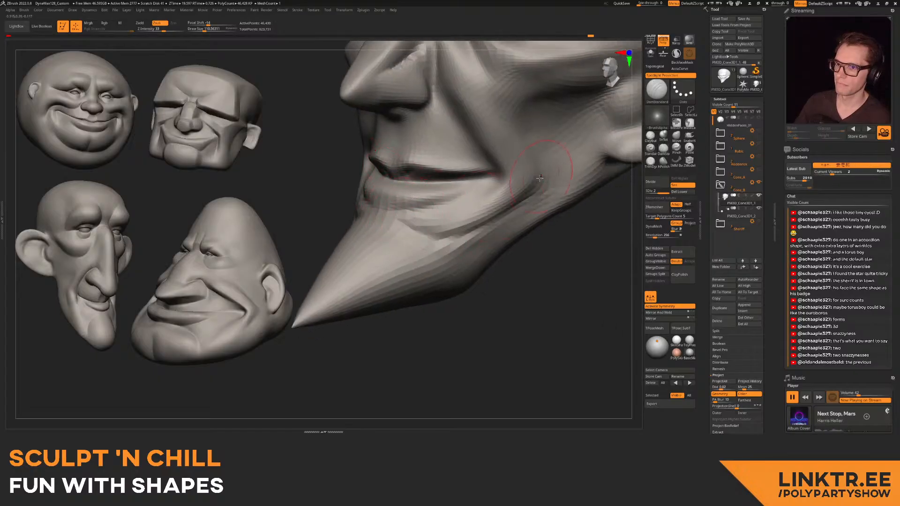
pyautogui.moveTo(453, 223)
pyautogui.mouseDown(button='right')
pyautogui.moveTo(436, 198)
pyautogui.moveTo(454, 196)
pyautogui.moveTo(398, 180)
pyautogui.moveTo(415, 225)
pyautogui.mouseUp(button='right')
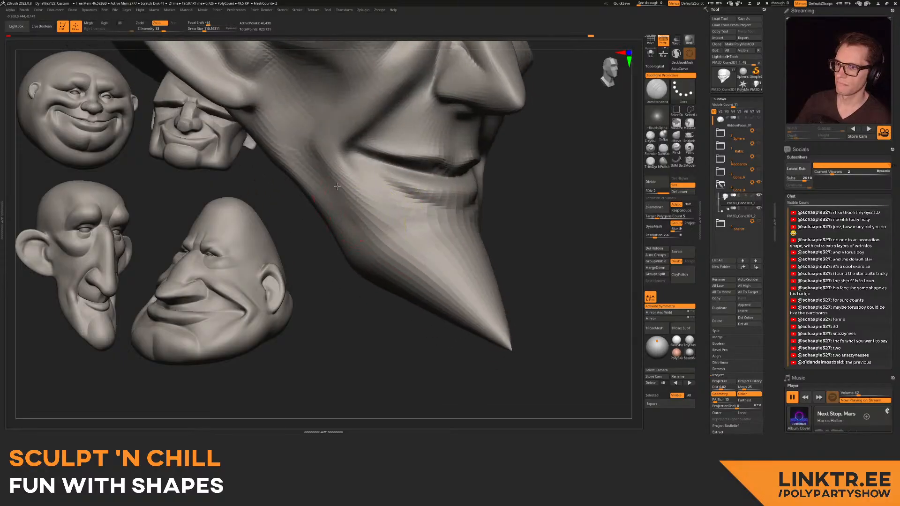
pyautogui.moveTo(345, 222); pyautogui.dragTo(310, 157)
pyautogui.moveTo(397, 233); pyautogui.dragTo(438, 223, button='right')
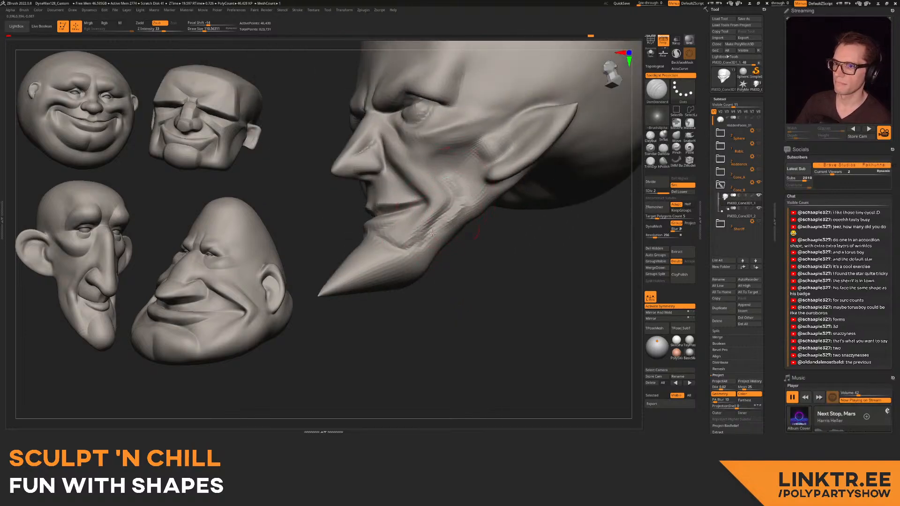
pyautogui.moveTo(462, 192)
pyautogui.mouseDown(button='right')
pyautogui.moveTo(437, 217)
pyautogui.moveTo(402, 202)
pyautogui.moveTo(399, 164)
pyautogui.moveTo(396, 174)
pyautogui.mouseUp(button='right')
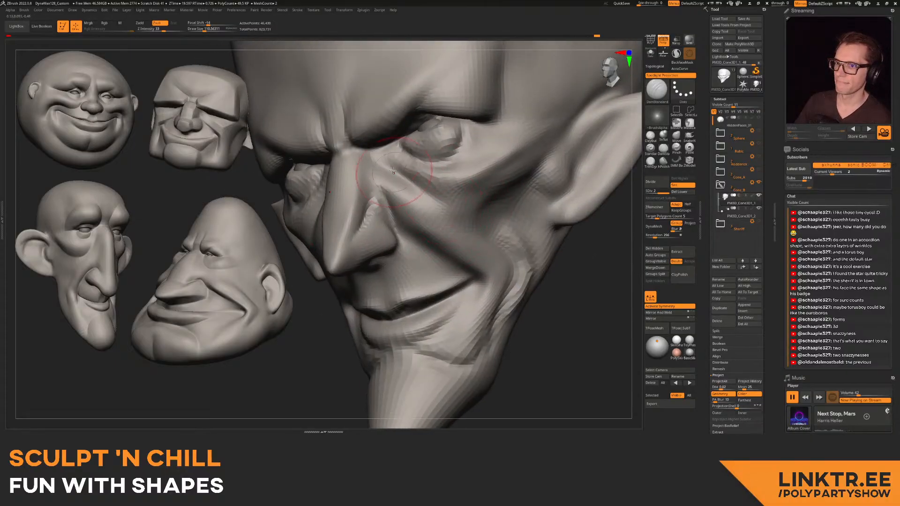
# - Carve the cheekbone crease toward the pointed ear with a larger DamStandard brush
pyautogui.keyDown('alt'); pyautogui.moveTo(493, 190); pyautogui.dragTo(407, 243, button='right'); pyautogui.keyUp('alt')
pyautogui.press('s')
pyautogui.moveTo(407, 242); pyautogui.dragTo(434, 241)
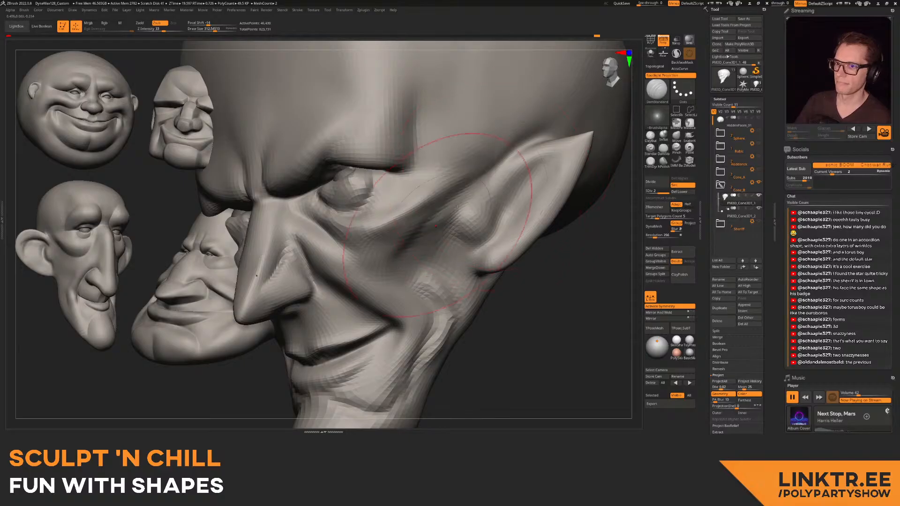
pyautogui.press('s')
pyautogui.moveTo(483, 220)
pyautogui.mouseDown()
pyautogui.moveTo(470, 221)
pyautogui.moveTo(596, 135)
pyautogui.mouseUp()
pyautogui.moveTo(597, 129)
pyautogui.keyDown('ctrl'); pyautogui.mouseDown(button='right')
pyautogui.moveTo(544, 145)
pyautogui.moveTo(581, 162)
pyautogui.moveTo(537, 157)
pyautogui.moveTo(567, 159)
pyautogui.moveTo(506, 185)
pyautogui.mouseUp(button='right'); pyautogui.keyUp('ctrl')
# - Adjust the shapes of the ear and cheek with the Move brush at varying sizes
pyautogui.click(675, 137)
pyautogui.press('s')
pyautogui.moveTo(520, 188)
pyautogui.mouseDown()
pyautogui.moveTo(532, 188)
pyautogui.moveTo(502, 212)
pyautogui.mouseUp()
pyautogui.press(']')
pyautogui.press('s')
pyautogui.moveTo(480, 251); pyautogui.dragTo(478, 251)
pyautogui.press('s')
pyautogui.moveTo(492, 185); pyautogui.dragTo(489, 186)
pyautogui.moveTo(502, 167)
pyautogui.keyDown('ctrl'); pyautogui.mouseDown(button='right')
pyautogui.moveTo(436, 173)
pyautogui.moveTo(456, 197)
pyautogui.moveTo(443, 187)
pyautogui.mouseUp(button='right'); pyautogui.keyUp('ctrl')
pyautogui.keyDown('ctrl'); pyautogui.moveTo(495, 200); pyautogui.dragTo(456, 186, button='right'); pyautogui.keyUp('ctrl')
pyautogui.moveTo(457, 186)
pyautogui.keyDown('ctrl'); pyautogui.mouseDown(button='right')
pyautogui.moveTo(435, 201)
pyautogui.moveTo(450, 204)
pyautogui.moveTo(435, 218)
pyautogui.mouseUp(button='right'); pyautogui.keyUp('ctrl')
pyautogui.press('s')
pyautogui.moveTo(401, 250); pyautogui.dragTo(405, 250)
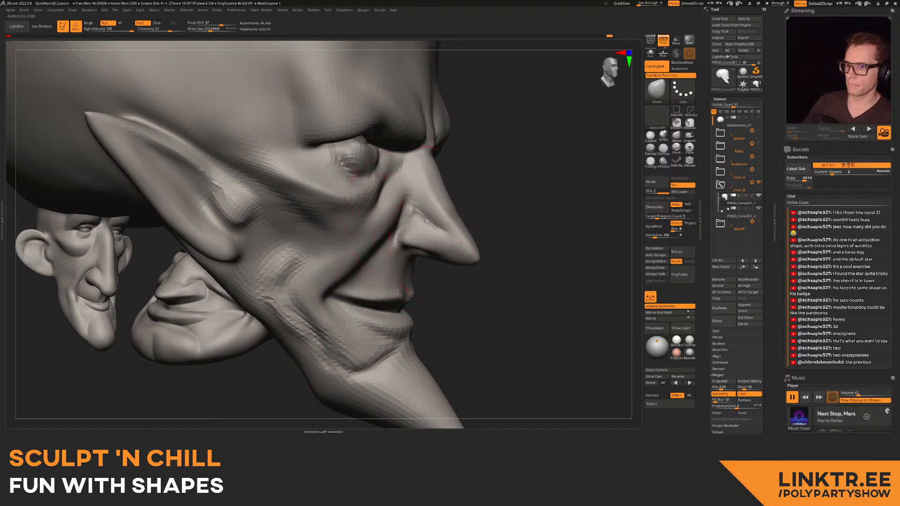
# - Reshape the forehead and upper skull with a large Move brush
pyautogui.keyDown('ctrl'); pyautogui.moveTo(468, 249); pyautogui.dragTo(443, 188, button='right'); pyautogui.keyUp('ctrl')
pyautogui.press('s')
pyautogui.moveTo(444, 188); pyautogui.dragTo(459, 180)
pyautogui.moveTo(473, 179); pyautogui.dragTo(385, 186, button='right')
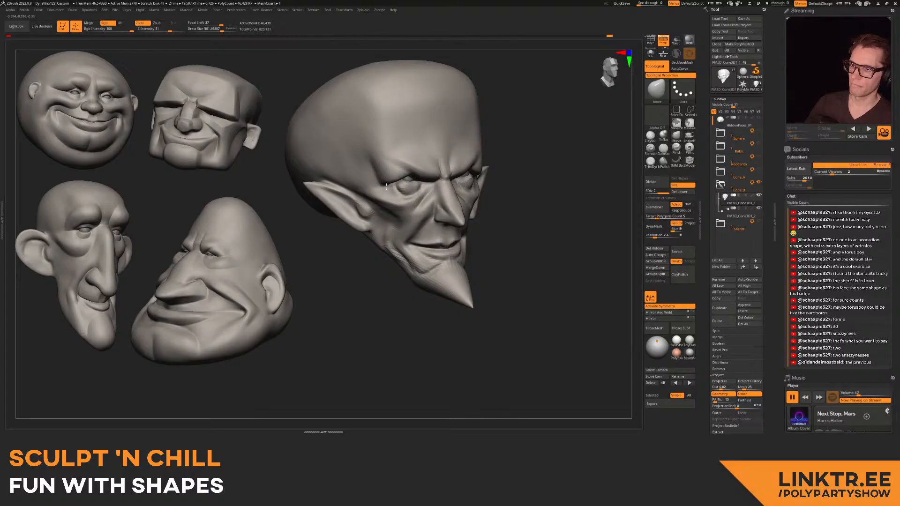
pyautogui.moveTo(497, 186); pyautogui.dragTo(405, 194, button='right')
pyautogui.moveTo(398, 98); pyautogui.dragTo(364, 91)
pyautogui.press('s')
pyautogui.moveTo(478, 189); pyautogui.dragTo(465, 189)
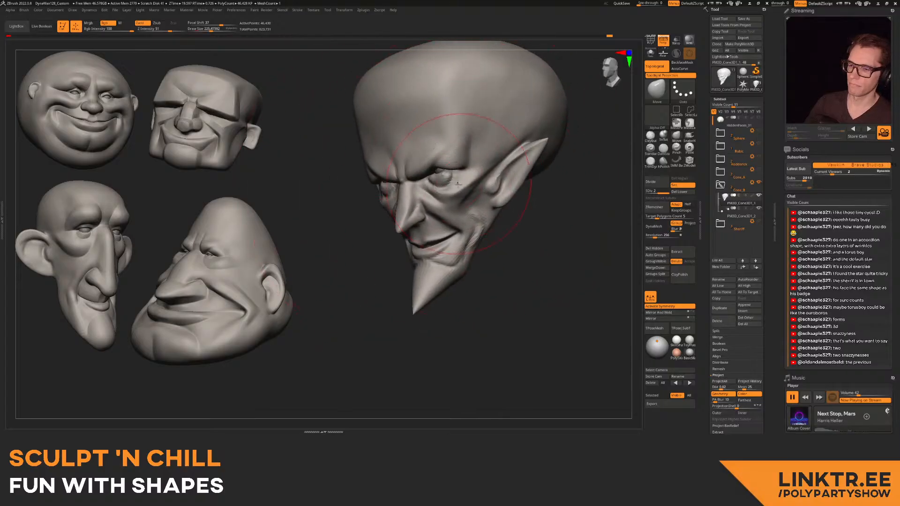
pyautogui.moveTo(465, 188); pyautogui.dragTo(572, 188, button='right')
# - Sharpen the inner brow folds above the nose bridge with the Pinch brush
pyautogui.click(678, 150)
pyautogui.moveTo(384, 155)
pyautogui.keyDown('alt'); pyautogui.mouseDown(button='right')
pyautogui.moveTo(381, 267)
pyautogui.moveTo(347, 253)
pyautogui.mouseUp(button='right'); pyautogui.keyUp('alt')
pyautogui.keyDown('ctrl'); pyautogui.moveTo(347, 253); pyautogui.dragTo(375, 277, button='right'); pyautogui.keyUp('ctrl')
pyautogui.moveTo(409, 204); pyautogui.dragTo(403, 186, button='right')
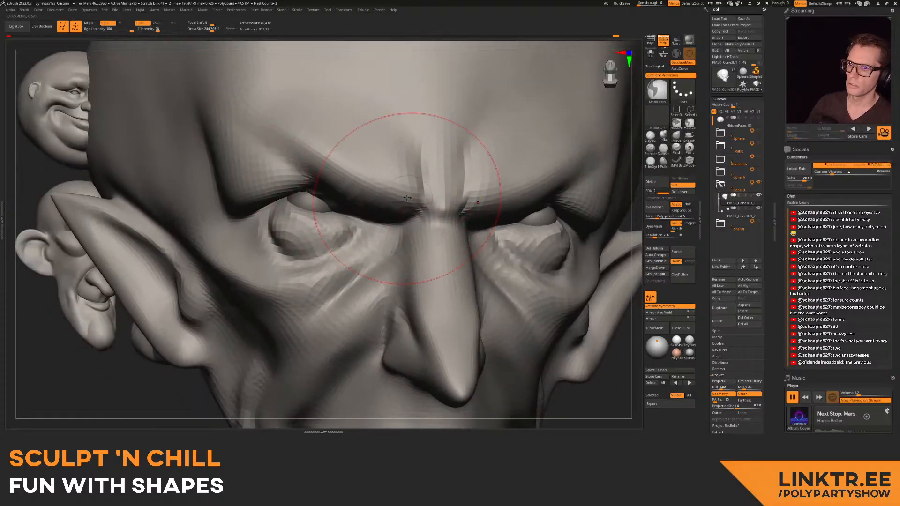
pyautogui.press('s')
pyautogui.moveTo(408, 219); pyautogui.dragTo(397, 221)
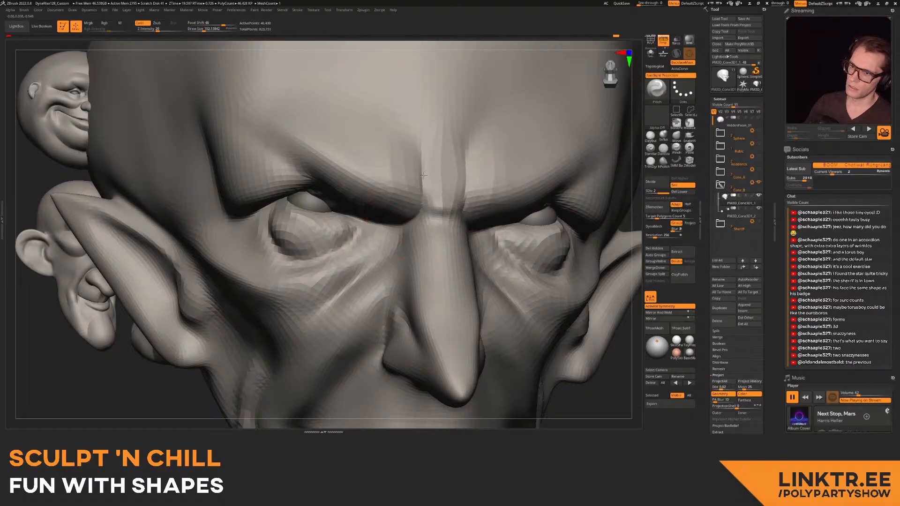
pyautogui.keyDown('ctrl'); pyautogui.moveTo(393, 199); pyautogui.dragTo(389, 172, button='right'); pyautogui.keyUp('ctrl')
pyautogui.moveTo(388, 171)
pyautogui.mouseDown(button='right')
pyautogui.moveTo(436, 187)
pyautogui.moveTo(368, 206)
pyautogui.moveTo(411, 177)
pyautogui.moveTo(398, 197)
pyautogui.mouseUp(button='right')
pyautogui.press('s')
pyautogui.click(431, 217)
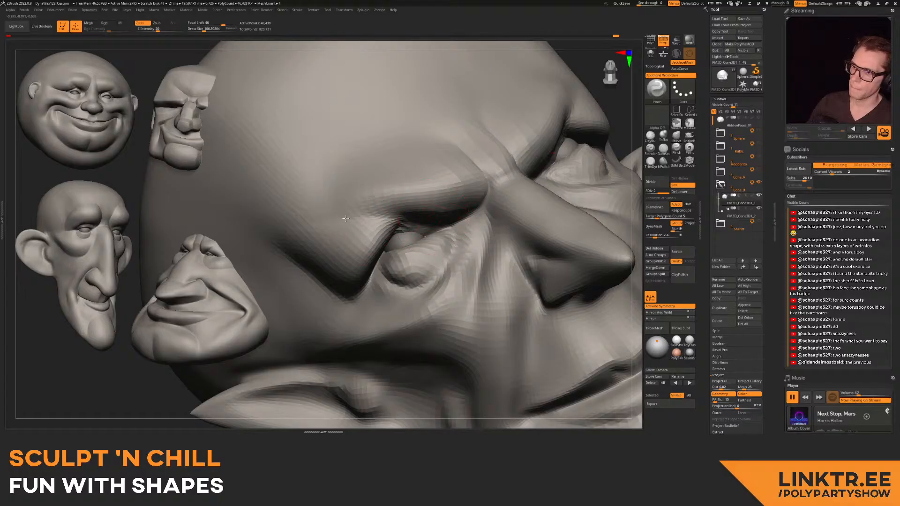
# - Pinch the outer brow fold and the creases beside the eye bag into tighter edges
pyautogui.moveTo(454, 208)
pyautogui.mouseDown(button='right')
pyautogui.moveTo(468, 150)
pyautogui.moveTo(471, 162)
pyautogui.mouseUp(button='right')
pyautogui.moveTo(331, 230); pyautogui.dragTo(362, 247)
pyautogui.moveTo(392, 215)
pyautogui.mouseDown(button='right')
pyautogui.moveTo(395, 185)
pyautogui.moveTo(358, 201)
pyautogui.mouseUp(button='right')
pyautogui.press('s')
pyautogui.click(354, 202)
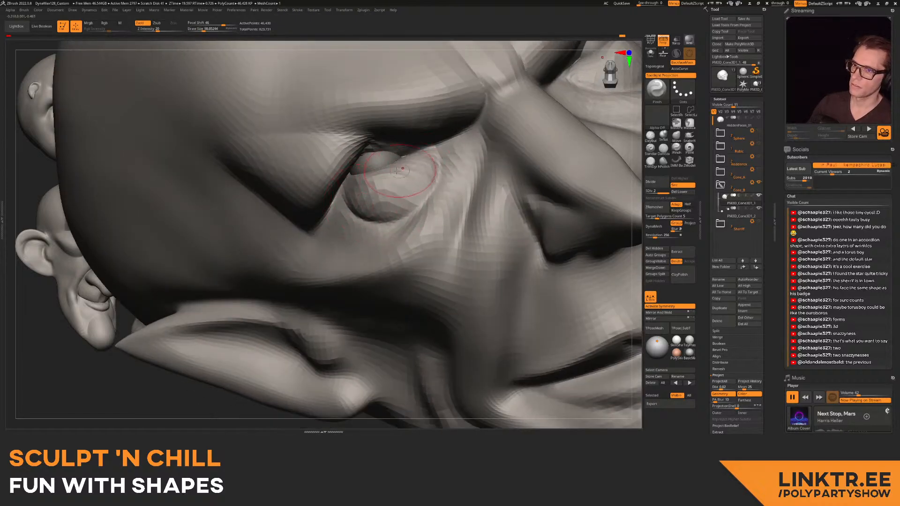
pyautogui.moveTo(482, 164); pyautogui.dragTo(471, 227)
pyautogui.keyDown('ctrl'); pyautogui.moveTo(443, 309); pyautogui.dragTo(520, 197, button='right'); pyautogui.keyUp('ctrl')
pyautogui.moveTo(435, 187); pyautogui.dragTo(421, 176, button='right')
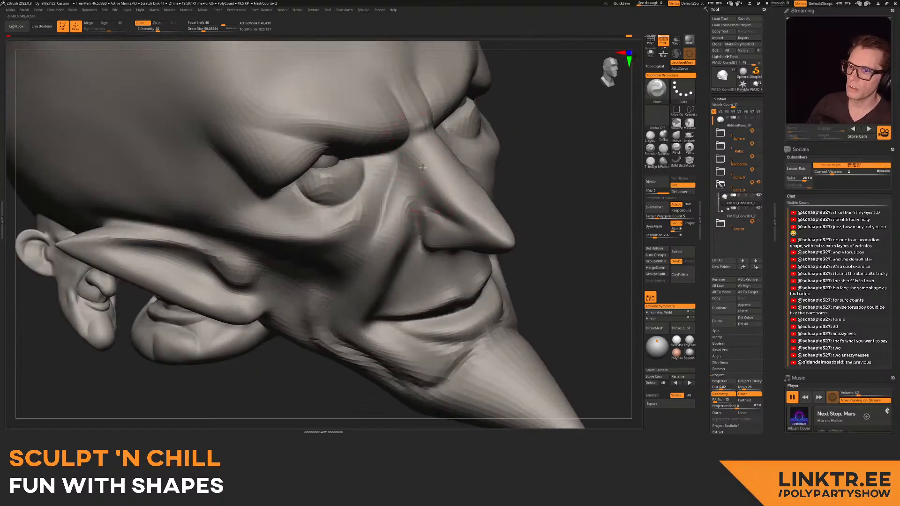
# - Pinch the crease around the nostril wing with a small brush and smooth the side of the nose
pyautogui.moveTo(422, 168)
pyautogui.mouseDown(button='right')
pyautogui.moveTo(424, 155)
pyautogui.moveTo(412, 182)
pyautogui.mouseUp(button='right')
pyautogui.press('s')
pyautogui.moveTo(412, 182); pyautogui.dragTo(409, 182)
pyautogui.moveTo(409, 182); pyautogui.dragTo(418, 175, button='right')
pyautogui.press('s')
pyautogui.moveTo(419, 175); pyautogui.dragTo(422, 175)
pyautogui.moveTo(399, 200); pyautogui.dragTo(399, 164)
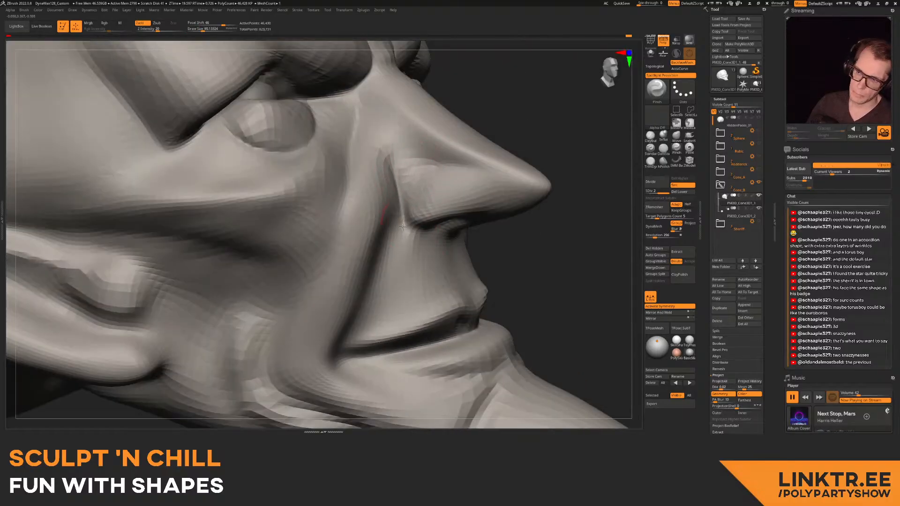
pyautogui.moveTo(416, 179); pyautogui.dragTo(412, 185, button='right')
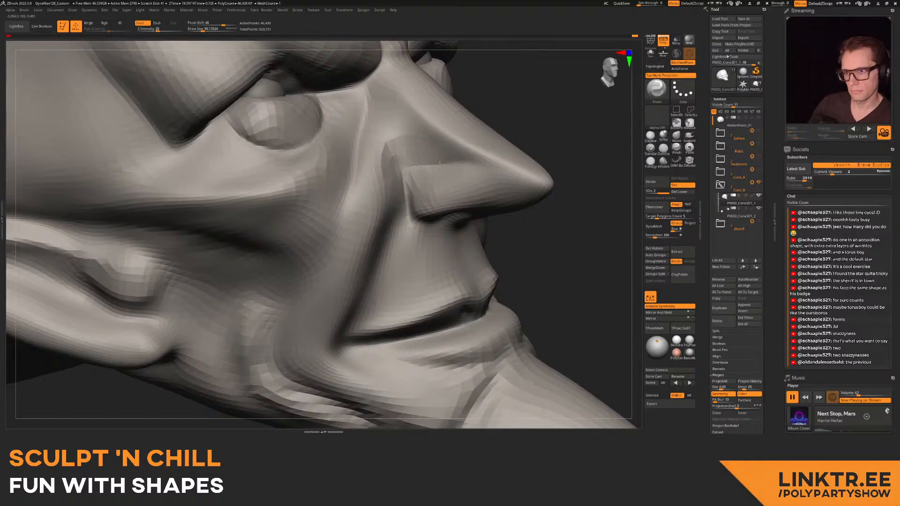
pyautogui.moveTo(411, 168)
pyautogui.keyDown('shift'); pyautogui.mouseDown()
pyautogui.moveTo(406, 174)
pyautogui.moveTo(398, 166)
pyautogui.mouseUp(); pyautogui.keyUp('shift')
pyautogui.moveTo(373, 287)
pyautogui.mouseDown(button='right')
pyautogui.moveTo(422, 234)
pyautogui.moveTo(411, 196)
pyautogui.mouseUp(button='right')
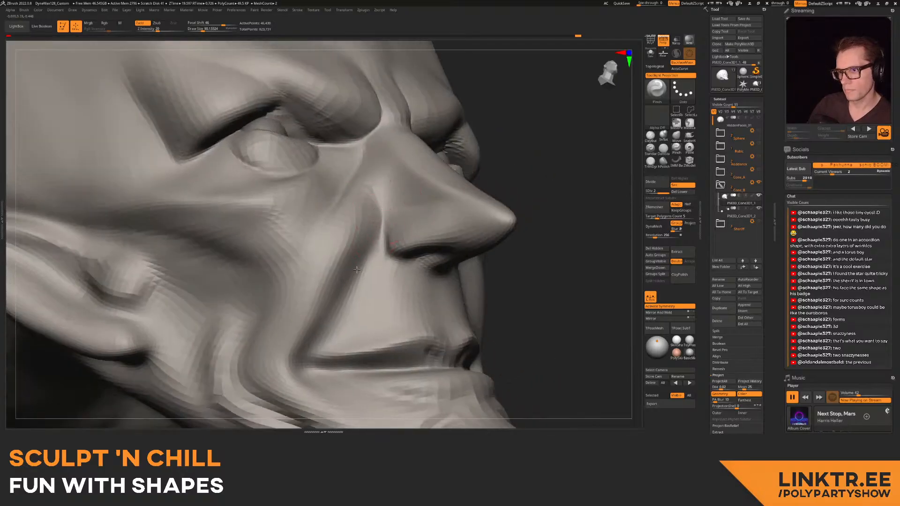
# - Smooth beside the nostril and tighten the smile line down to the mouth corner
pyautogui.keyDown('ctrl'); pyautogui.moveTo(361, 255); pyautogui.dragTo(375, 206, button='right'); pyautogui.keyUp('ctrl')
pyautogui.moveTo(413, 199)
pyautogui.keyDown('shift'); pyautogui.mouseDown()
pyautogui.moveTo(416, 209)
pyautogui.moveTo(412, 201)
pyautogui.mouseUp(); pyautogui.keyUp('shift')
pyautogui.moveTo(413, 201); pyautogui.dragTo(459, 188, button='right')
pyautogui.keyDown('ctrl'); pyautogui.moveTo(459, 188); pyautogui.dragTo(438, 209, button='right'); pyautogui.keyUp('ctrl')
pyautogui.press('[')
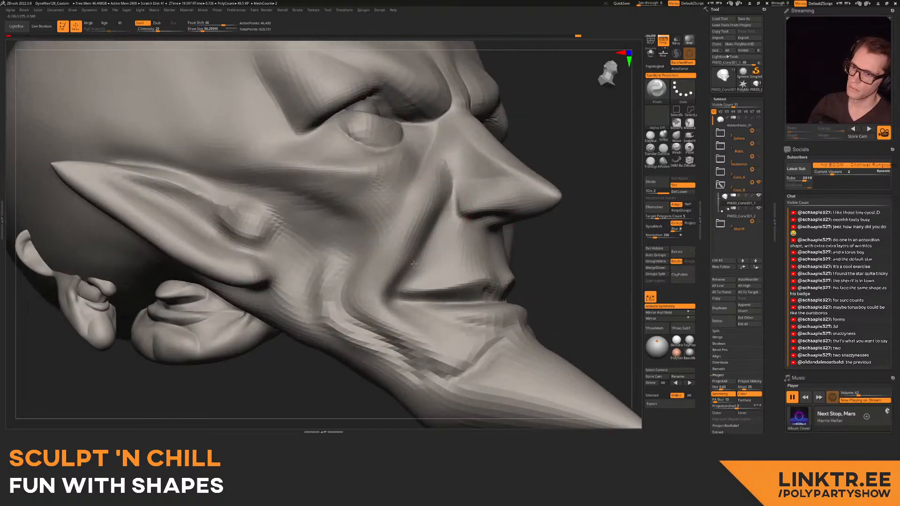
pyautogui.moveTo(396, 287)
pyautogui.mouseDown(button='right')
pyautogui.moveTo(371, 248)
pyautogui.moveTo(398, 229)
pyautogui.moveTo(424, 239)
pyautogui.moveTo(401, 223)
pyautogui.mouseUp(button='right')
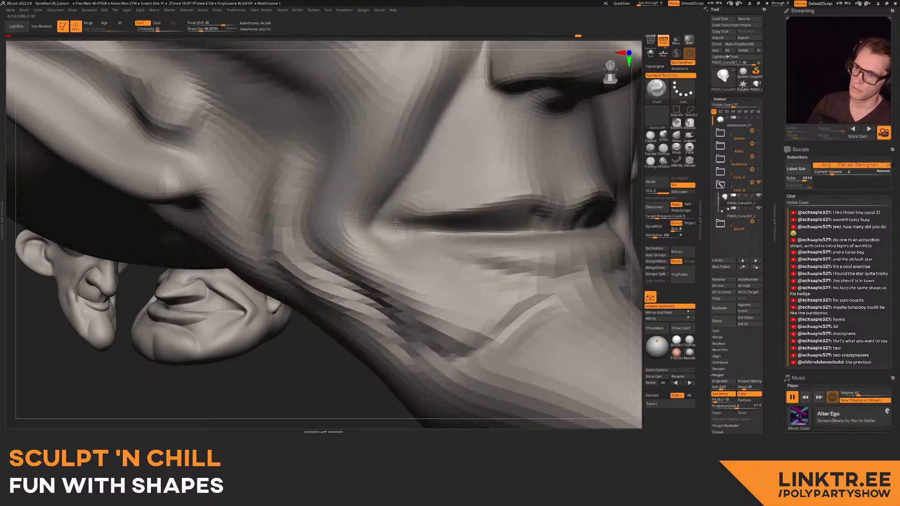
pyautogui.moveTo(509, 201)
pyautogui.keyDown('ctrl'); pyautogui.mouseDown(button='right')
pyautogui.moveTo(517, 234)
pyautogui.moveTo(422, 187)
pyautogui.moveTo(474, 184)
pyautogui.moveTo(487, 173)
pyautogui.moveTo(479, 163)
pyautogui.moveTo(489, 181)
pyautogui.moveTo(462, 187)
pyautogui.moveTo(473, 162)
pyautogui.mouseUp(button='right'); pyautogui.keyUp('ctrl')
# - Carve a crease from the outer eye corner to the ear tip with DamStandard, and sharpen it with Pinch
pyautogui.click(663, 149)
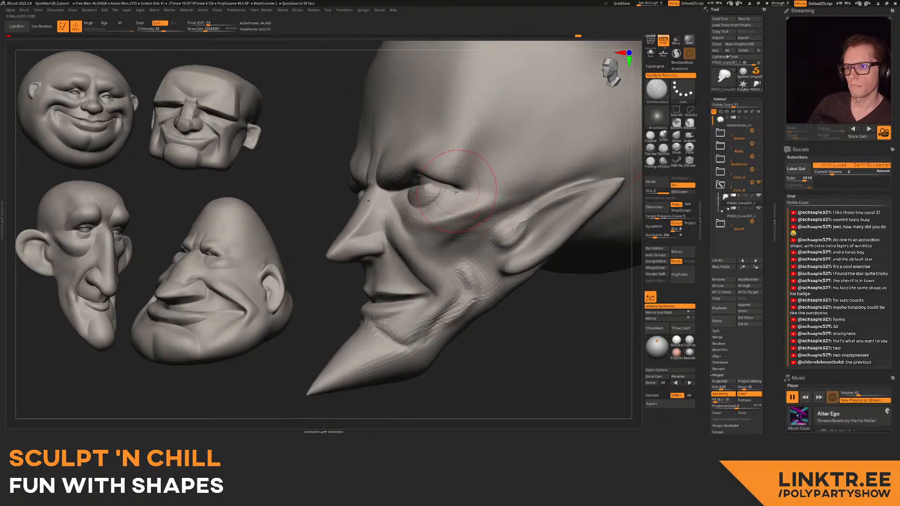
pyautogui.moveTo(455, 191); pyautogui.dragTo(581, 174)
pyautogui.moveTo(516, 167)
pyautogui.mouseDown(button='right')
pyautogui.moveTo(563, 165)
pyautogui.moveTo(541, 157)
pyautogui.mouseUp(button='right')
pyautogui.click(673, 150)
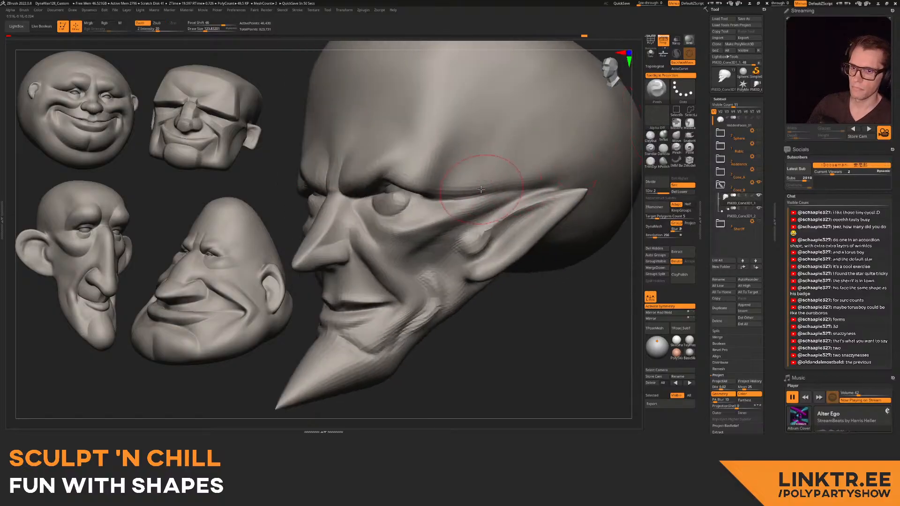
pyautogui.press('shift')
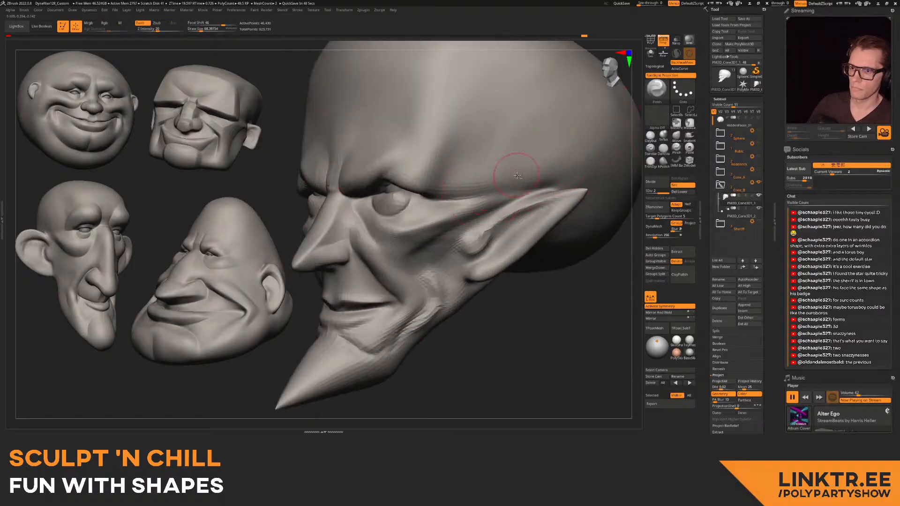
pyautogui.moveTo(518, 186); pyautogui.dragTo(472, 192)
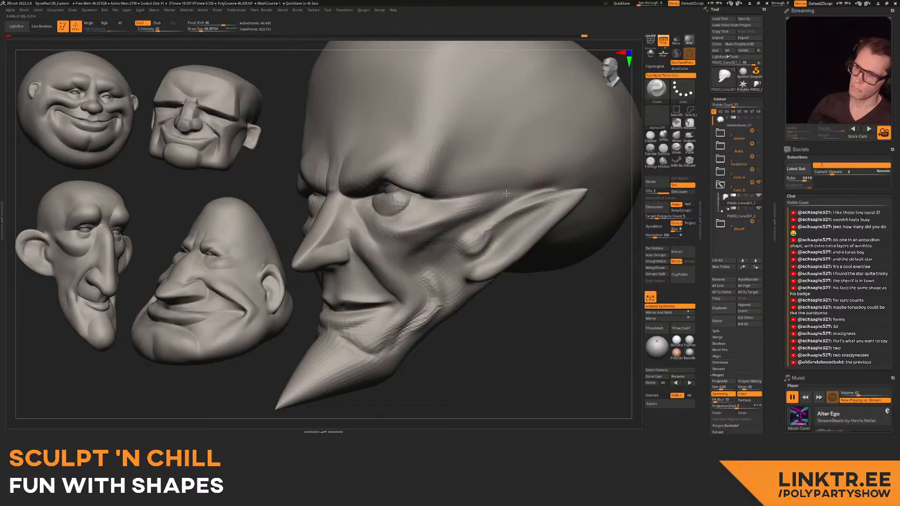
pyautogui.keyDown('ctrl'); pyautogui.moveTo(555, 184); pyautogui.dragTo(474, 175, button='right'); pyautogui.keyUp('ctrl')
# - Pinch the smile line and the cheek and jaw folds, then smooth the fold in front of the ear
pyautogui.moveTo(374, 173)
pyautogui.mouseDown(button='right')
pyautogui.moveTo(488, 169)
pyautogui.moveTo(419, 199)
pyautogui.moveTo(434, 185)
pyautogui.mouseUp(button='right')
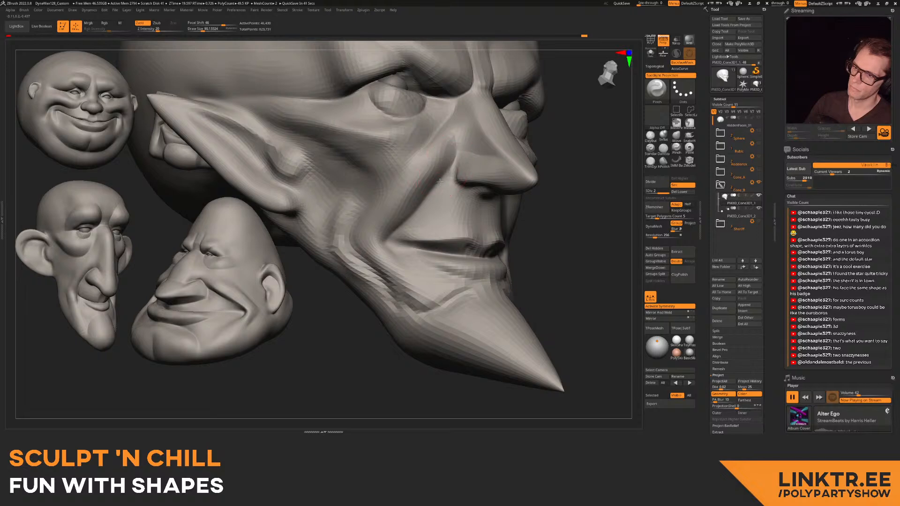
pyautogui.moveTo(433, 186); pyautogui.dragTo(389, 234)
pyautogui.moveTo(323, 214); pyautogui.dragTo(362, 207, button='right')
pyautogui.press('s')
pyautogui.moveTo(361, 207)
pyautogui.mouseDown()
pyautogui.moveTo(357, 244)
pyautogui.moveTo(380, 274)
pyautogui.mouseUp()
pyautogui.press('s')
pyautogui.moveTo(319, 237); pyautogui.dragTo(317, 237)
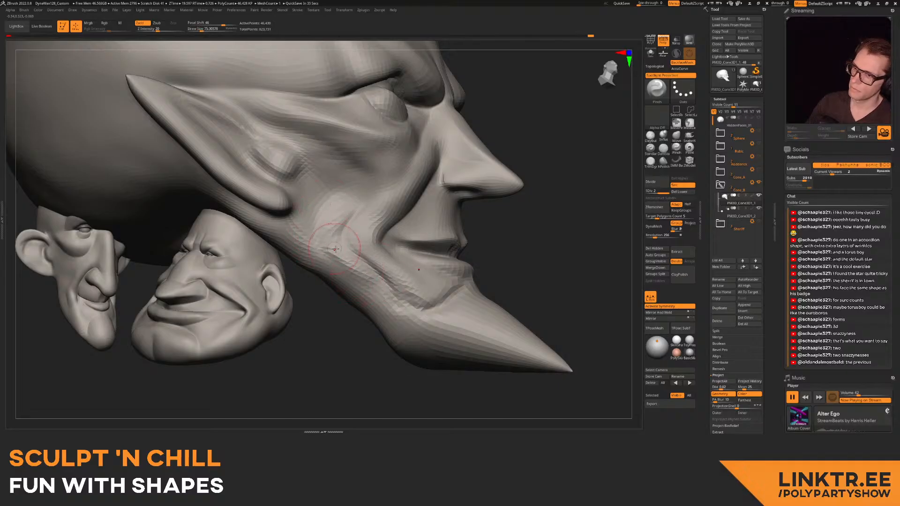
pyautogui.keyDown('shift'); pyautogui.moveTo(323, 238); pyautogui.dragTo(342, 205); pyautogui.keyUp('shift')
pyautogui.keyDown('ctrl'); pyautogui.moveTo(407, 277); pyautogui.dragTo(386, 211, button='right'); pyautogui.keyUp('ctrl')
# - Sharpen the jawline below the ear with a larger Pinch brush
pyautogui.moveTo(539, 206)
pyautogui.mouseDown(button='right')
pyautogui.moveTo(435, 183)
pyautogui.moveTo(439, 207)
pyautogui.moveTo(417, 242)
pyautogui.mouseUp(button='right')
pyautogui.press('s')
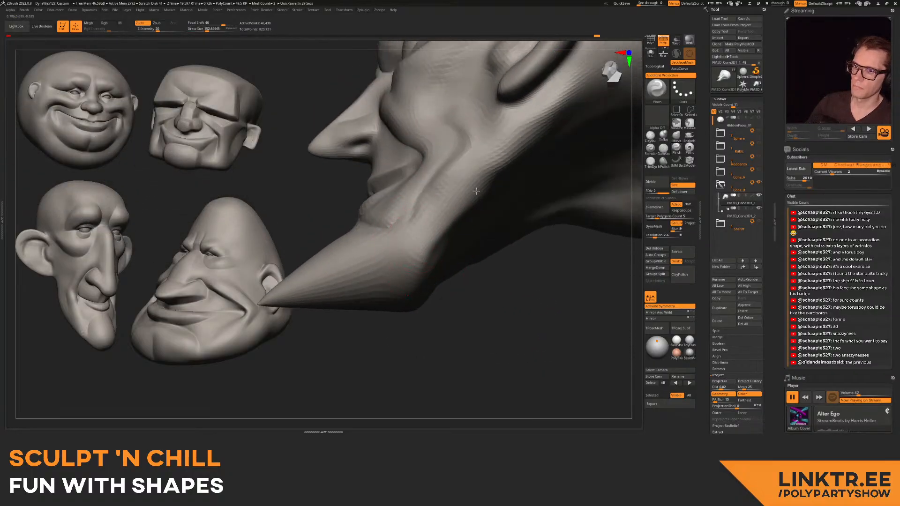
pyautogui.moveTo(524, 139); pyautogui.dragTo(544, 121)
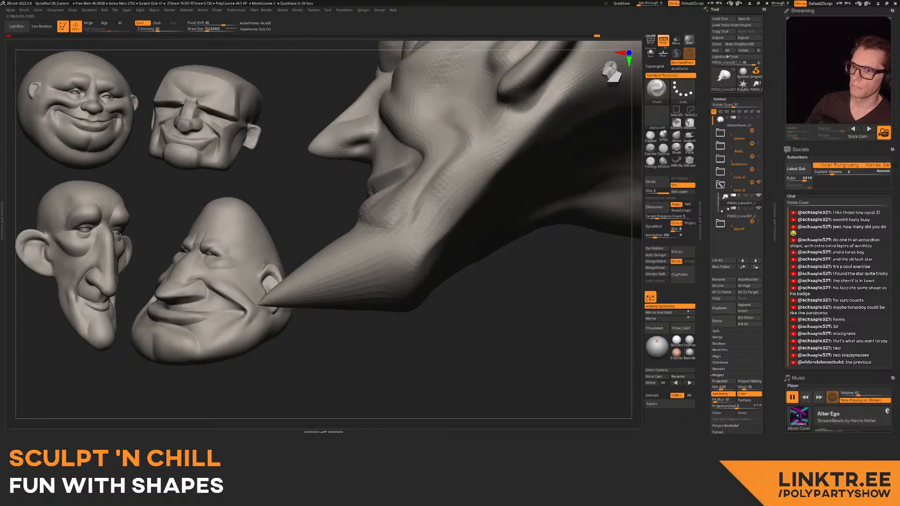
pyautogui.moveTo(413, 261)
pyautogui.keyDown('ctrl'); pyautogui.mouseDown(button='right')
pyautogui.moveTo(440, 192)
pyautogui.moveTo(636, 143)
pyautogui.mouseUp(button='right'); pyautogui.keyUp('ctrl')
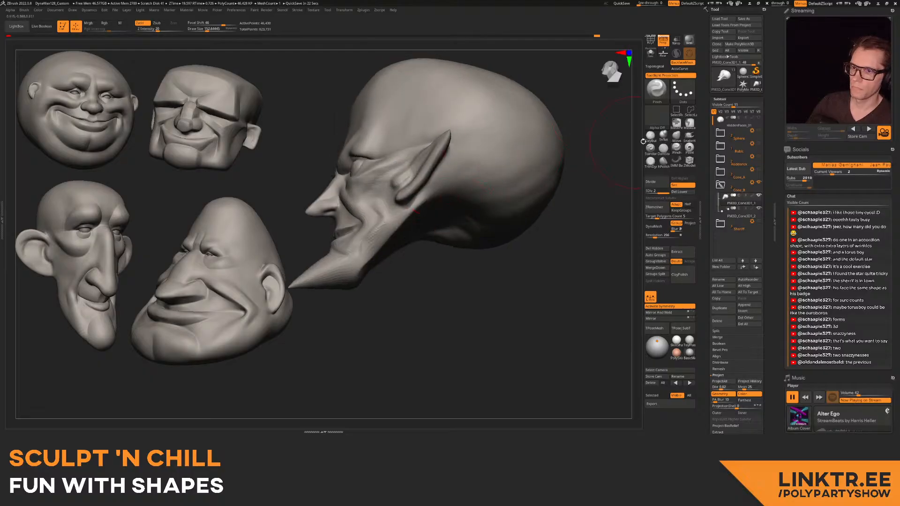
pyautogui.press('b')
pyautogui.press('d')
pyautogui.press('s')
pyautogui.press('s')
pyautogui.moveTo(430, 183)
pyautogui.mouseDown(button='right')
pyautogui.moveTo(458, 223)
pyautogui.moveTo(431, 229)
pyautogui.moveTo(451, 217)
pyautogui.moveTo(439, 207)
pyautogui.mouseUp(button='right')
pyautogui.keyDown('ctrl'); pyautogui.moveTo(438, 206); pyautogui.dragTo(440, 224, button='right'); pyautogui.keyUp('ctrl')
pyautogui.press('s')
pyautogui.moveTo(444, 206); pyautogui.dragTo(436, 205)
pyautogui.moveTo(452, 203)
pyautogui.mouseDown(button='right')
pyautogui.moveTo(473, 207)
pyautogui.moveTo(422, 174)
pyautogui.moveTo(480, 183)
pyautogui.mouseUp(button='right')
# - Choose the ClayBuildup brush, duplicate the head subtool, and switch the duplicate to its lowest subdivision level
pyautogui.click(648, 140)
pyautogui.hotkey('ctrl', 'shift', 'd')
pyautogui.press('Down')
pyautogui.hotkey('shift', 'd')
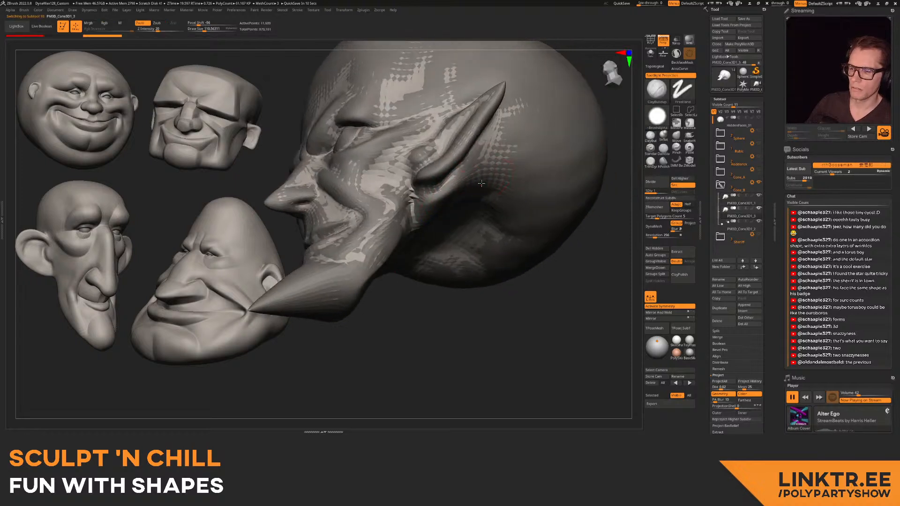
# - Subdivide the projected head once, delete the extra duplicate head subtool, and return to the lowest subdivision level
pyautogui.hotkey('ctrl', 'd')
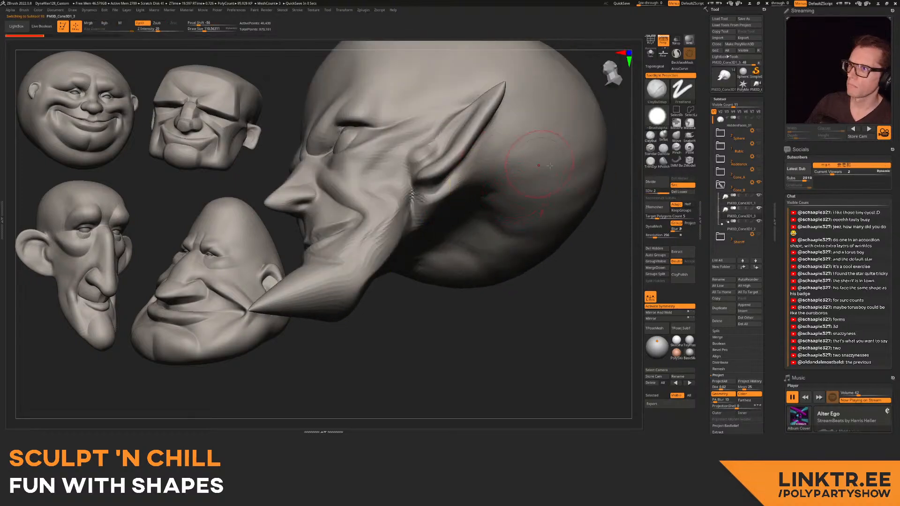
pyautogui.click(718, 322)
pyautogui.click(668, 334)
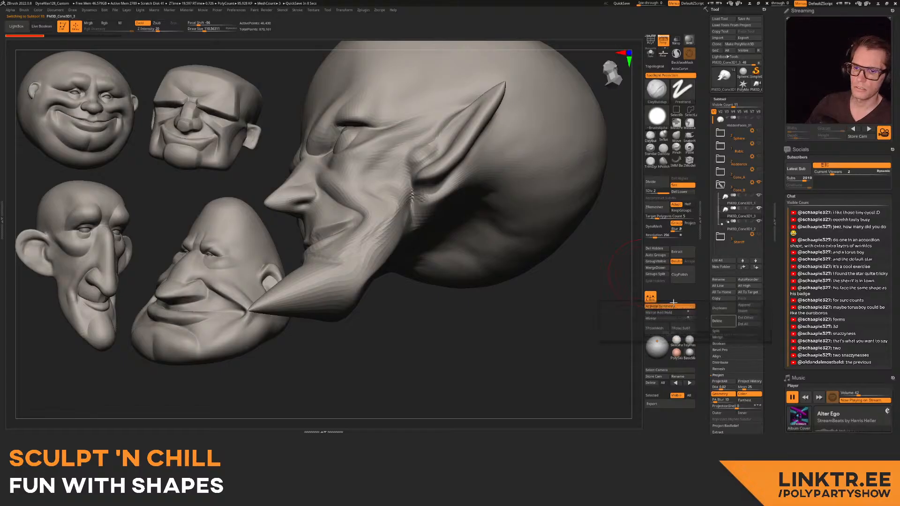
pyautogui.hotkey('shift', 'd')
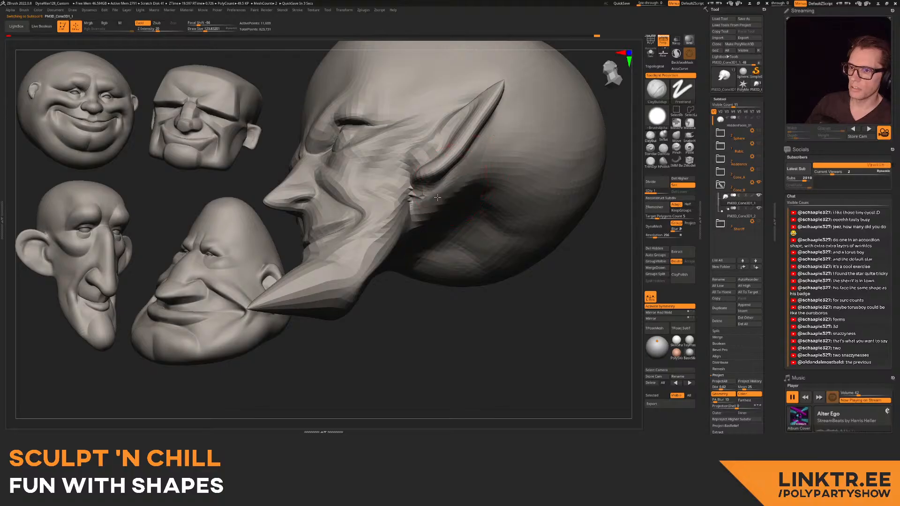
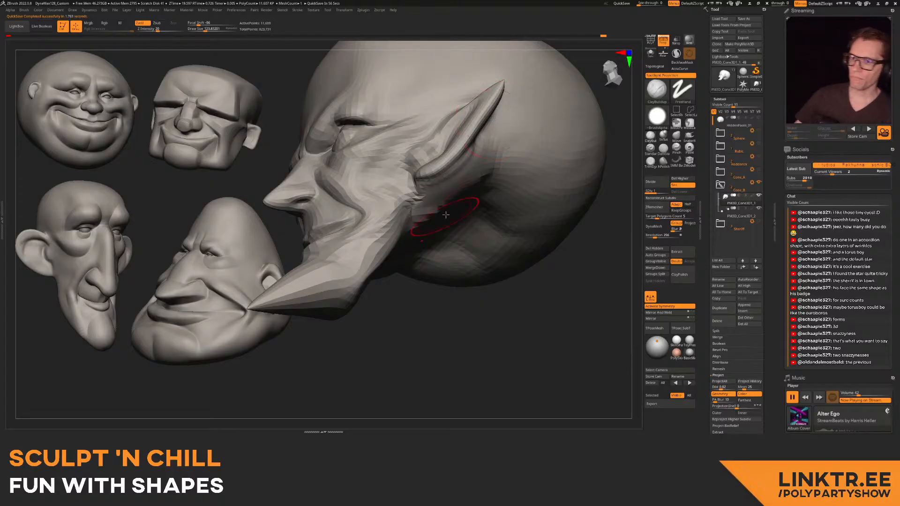
# - Build up clay from behind the pointed ear down to the jaw corner with ClayBuildup
pyautogui.moveTo(482, 153)
pyautogui.mouseDown()
pyautogui.moveTo(419, 196)
pyautogui.moveTo(461, 191)
pyautogui.moveTo(406, 229)
pyautogui.mouseUp()
pyautogui.press('d')
pyautogui.moveTo(407, 229)
pyautogui.keyDown('ctrl'); pyautogui.mouseDown(button='right')
pyautogui.moveTo(412, 162)
pyautogui.moveTo(436, 171)
pyautogui.moveTo(439, 196)
pyautogui.moveTo(458, 190)
pyautogui.mouseUp(button='right'); pyautogui.keyUp('ctrl')
pyautogui.hotkey('shift', 'd')
# - Choose the Move brush, enlarge it, and bend the pointed chin into a curl at subdivision level 2 with symmetry off
pyautogui.click(676, 136)
pyautogui.press('s')
pyautogui.moveTo(439, 226); pyautogui.dragTo(446, 226)
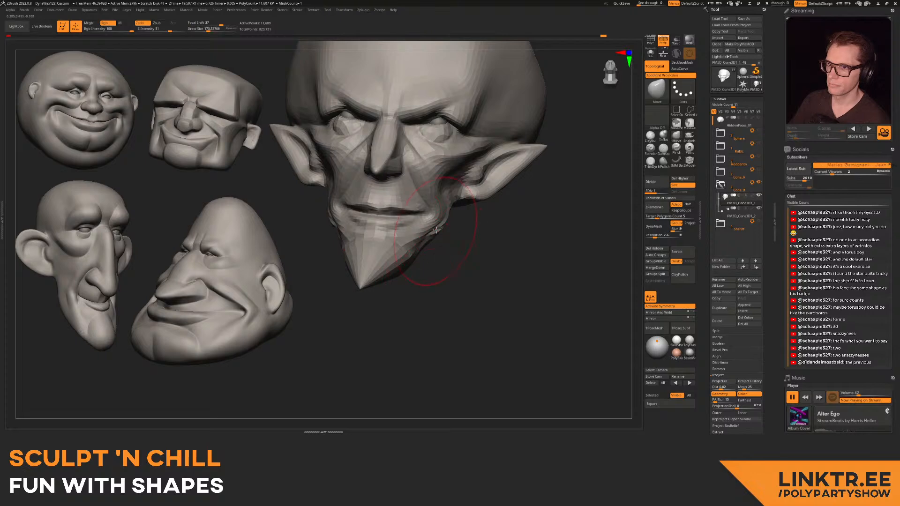
pyautogui.moveTo(448, 221)
pyautogui.mouseDown(button='right')
pyautogui.moveTo(422, 227)
pyautogui.moveTo(417, 218)
pyautogui.moveTo(359, 211)
pyautogui.mouseUp(button='right')
pyautogui.press('s')
pyautogui.moveTo(359, 211); pyautogui.dragTo(355, 222)
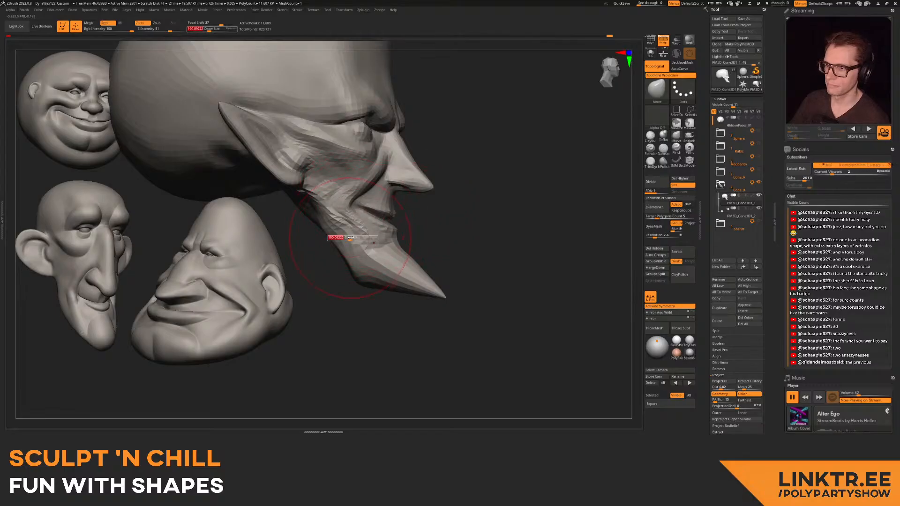
pyautogui.moveTo(337, 252)
pyautogui.mouseDown(button='right')
pyautogui.moveTo(395, 219)
pyautogui.moveTo(382, 179)
pyautogui.moveTo(403, 276)
pyautogui.moveTo(379, 243)
pyautogui.mouseUp(button='right')
pyautogui.press('d')
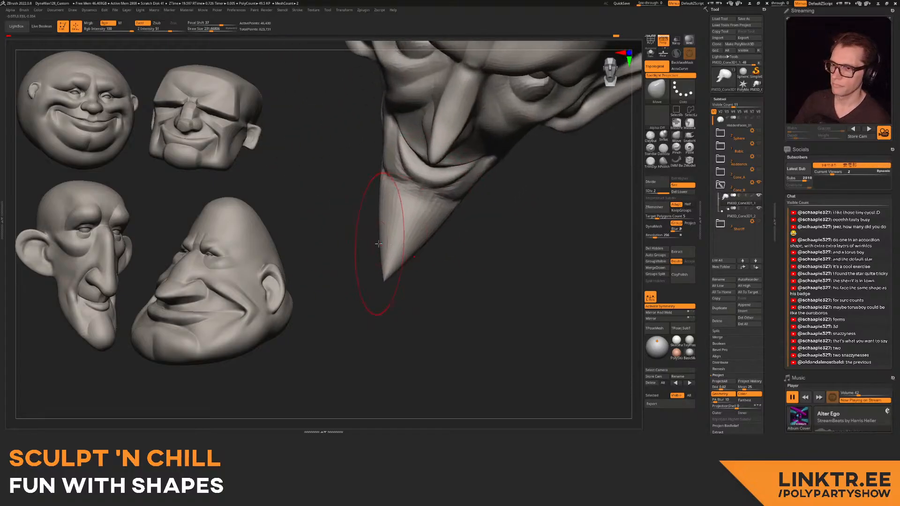
pyautogui.moveTo(378, 239); pyautogui.dragTo(413, 243)
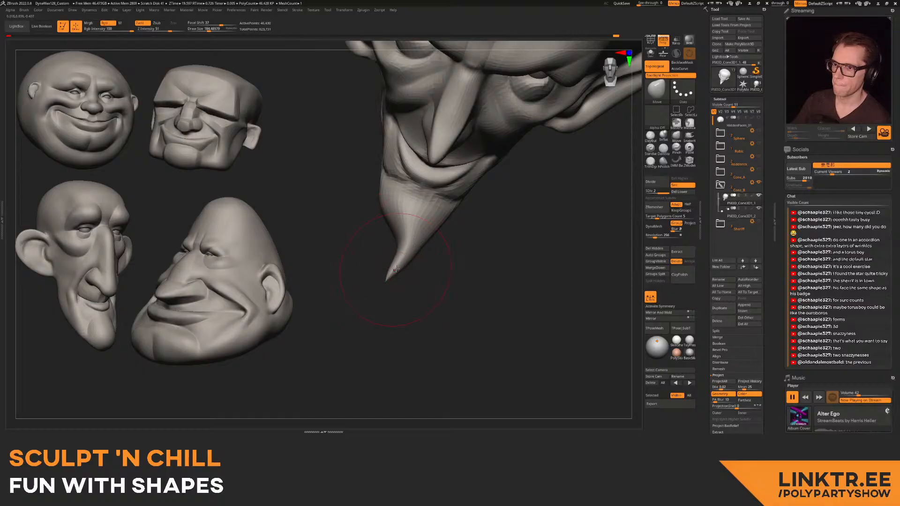
pyautogui.hotkey('ctrl', 'z')
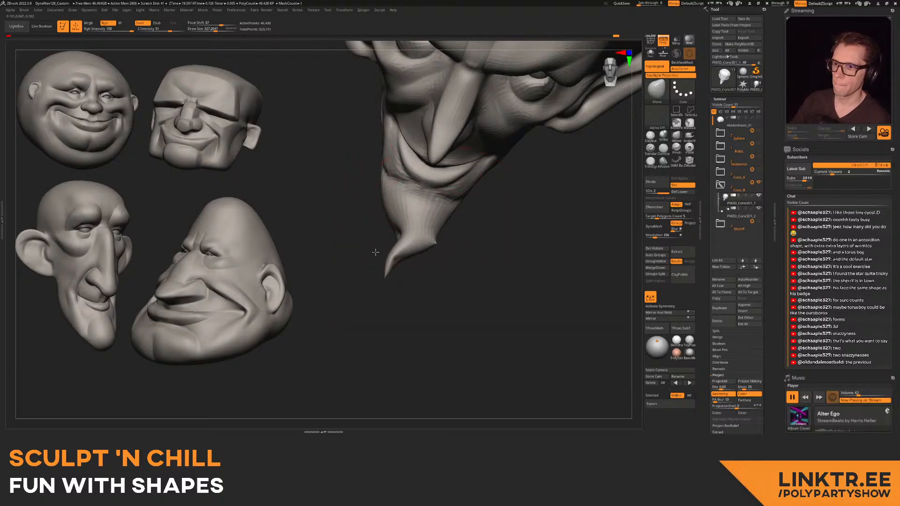
pyautogui.moveTo(377, 253)
pyautogui.mouseDown()
pyautogui.moveTo(358, 246)
pyautogui.moveTo(398, 245)
pyautogui.moveTo(402, 270)
pyautogui.moveTo(430, 225)
pyautogui.moveTo(376, 221)
pyautogui.moveTo(400, 246)
pyautogui.moveTo(406, 271)
pyautogui.mouseUp()
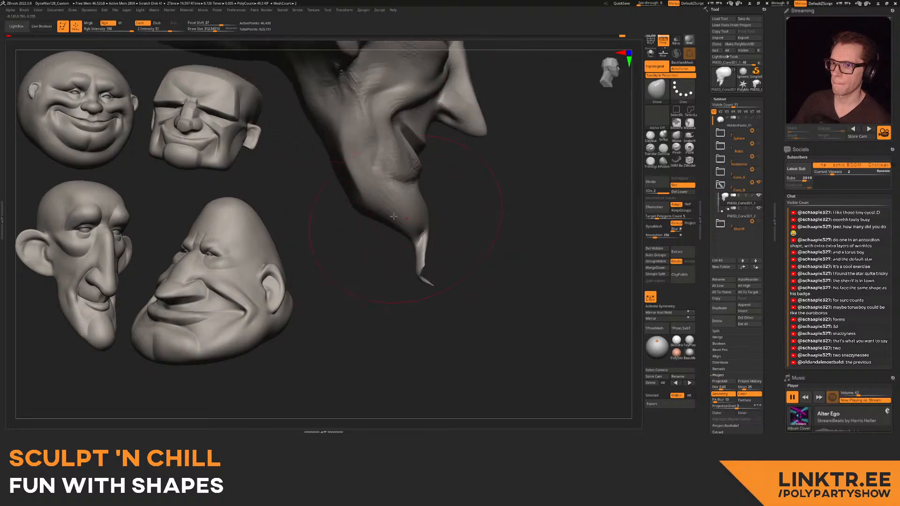
# - Adjust the chin and jaw profile from the side with a smaller Move brush, then smooth the chin curl
pyautogui.moveTo(409, 221); pyautogui.dragTo(364, 203, button='right')
pyautogui.press('s')
pyautogui.moveTo(366, 205); pyautogui.dragTo(344, 199)
pyautogui.press('s')
pyautogui.moveTo(344, 198); pyautogui.dragTo(374, 198, button='right')
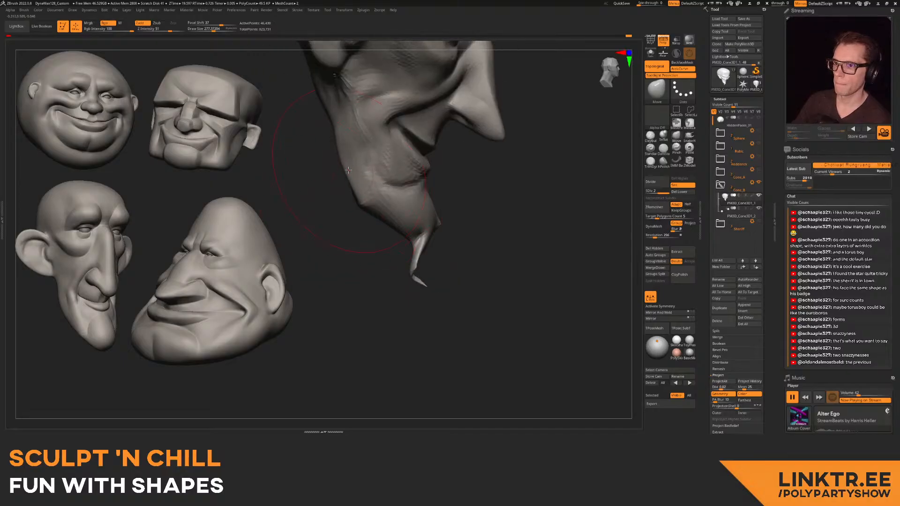
pyautogui.moveTo(350, 164); pyautogui.dragTo(418, 227, button='right')
pyautogui.press('shift')
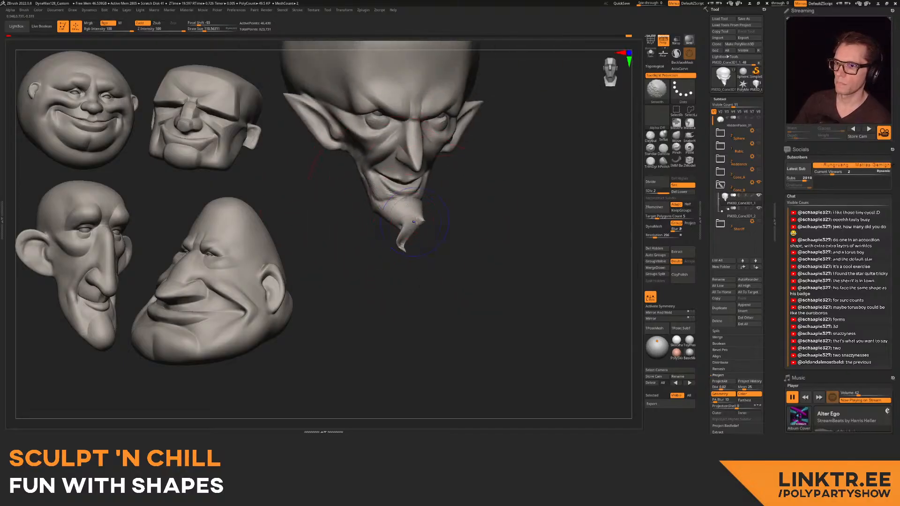
pyautogui.keyDown('shift'); pyautogui.moveTo(401, 238); pyautogui.dragTo(402, 250); pyautogui.keyUp('shift')
# - Bend the end of the chin tip into an S-curve with a resized Move brush
pyautogui.moveTo(402, 262)
pyautogui.mouseDown(button='right')
pyautogui.moveTo(400, 229)
pyautogui.moveTo(363, 234)
pyautogui.moveTo(399, 239)
pyautogui.mouseUp(button='right')
pyautogui.moveTo(399, 239)
pyautogui.keyDown('ctrl'); pyautogui.mouseDown(button='right')
pyautogui.moveTo(419, 286)
pyautogui.moveTo(511, 180)
pyautogui.mouseUp(button='right'); pyautogui.keyUp('ctrl')
pyautogui.moveTo(389, 218); pyautogui.dragTo(392, 210, button='right')
pyautogui.press('s')
pyautogui.moveTo(407, 226); pyautogui.dragTo(417, 228)
pyautogui.moveTo(424, 229)
pyautogui.mouseDown(button='right')
pyautogui.moveTo(433, 235)
pyautogui.moveTo(438, 224)
pyautogui.moveTo(436, 187)
pyautogui.moveTo(400, 200)
pyautogui.moveTo(426, 233)
pyautogui.moveTo(417, 248)
pyautogui.mouseUp(button='right')
pyautogui.press('shift')
pyautogui.keyDown('alt'); pyautogui.moveTo(417, 248); pyautogui.dragTo(421, 229, button='right'); pyautogui.keyUp('alt')
pyautogui.press('s')
pyautogui.moveTo(396, 244); pyautogui.dragTo(402, 245)
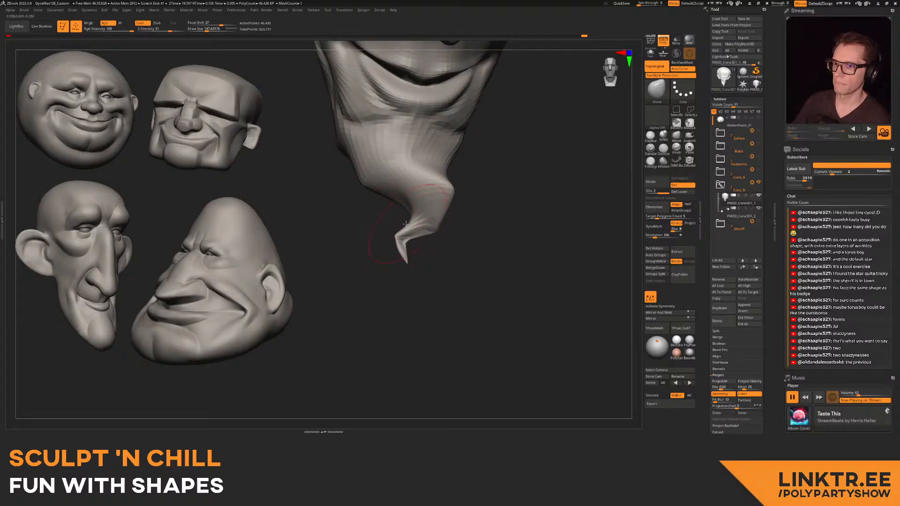
# - Smooth the curled end of the chin tip
pyautogui.keyDown('ctrl'); pyautogui.moveTo(417, 228); pyautogui.dragTo(418, 214, button='right'); pyautogui.keyUp('ctrl')
pyautogui.moveTo(418, 213); pyautogui.dragTo(408, 219, button='right')
pyautogui.keyDown('shift'); pyautogui.moveTo(414, 234); pyautogui.dragTo(417, 244); pyautogui.keyUp('shift')
pyautogui.moveTo(424, 218)
pyautogui.keyDown('ctrl'); pyautogui.mouseDown(button='right')
pyautogui.moveTo(426, 190)
pyautogui.moveTo(406, 230)
pyautogui.mouseUp(button='right'); pyautogui.keyUp('ctrl')
pyautogui.moveTo(406, 230)
pyautogui.mouseDown(button='right')
pyautogui.moveTo(383, 227)
pyautogui.moveTo(405, 227)
pyautogui.mouseUp(button='right')
# - Thicken the curled chin tip with the Inflat brush, and shift the base of the curl with the Move brush
pyautogui.click(664, 135)
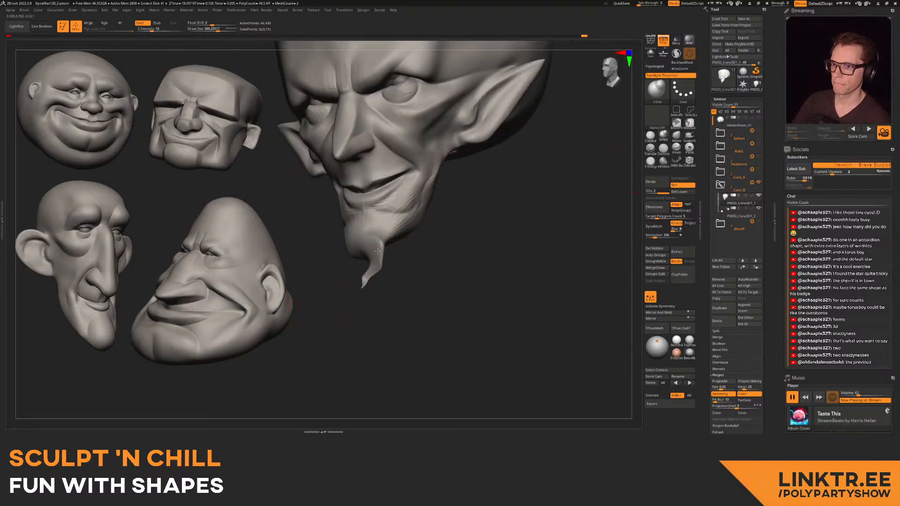
pyautogui.moveTo(368, 286)
pyautogui.keyDown('ctrl'); pyautogui.mouseDown(button='right')
pyautogui.moveTo(372, 255)
pyautogui.moveTo(424, 246)
pyautogui.moveTo(412, 238)
pyautogui.moveTo(422, 202)
pyautogui.moveTo(406, 205)
pyautogui.moveTo(415, 233)
pyautogui.moveTo(412, 206)
pyautogui.mouseUp(button='right'); pyautogui.keyUp('ctrl')
pyautogui.click(675, 136)
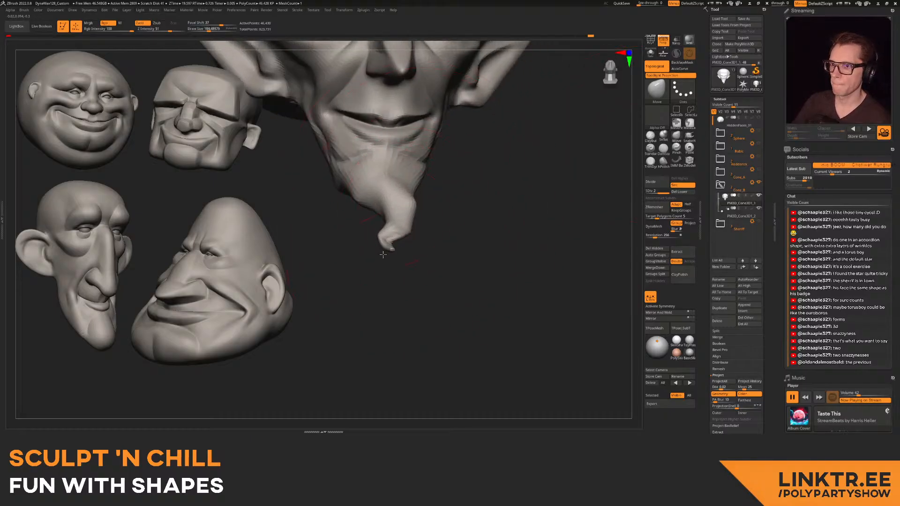
pyautogui.moveTo(375, 211); pyautogui.dragTo(384, 209)
# - Carve the inner fold of the pointed ear towards its tip with DamStandard
pyautogui.moveTo(392, 213)
pyautogui.mouseDown(button='right')
pyautogui.moveTo(398, 230)
pyautogui.moveTo(404, 218)
pyautogui.moveTo(481, 187)
pyautogui.moveTo(410, 210)
pyautogui.mouseUp(button='right')
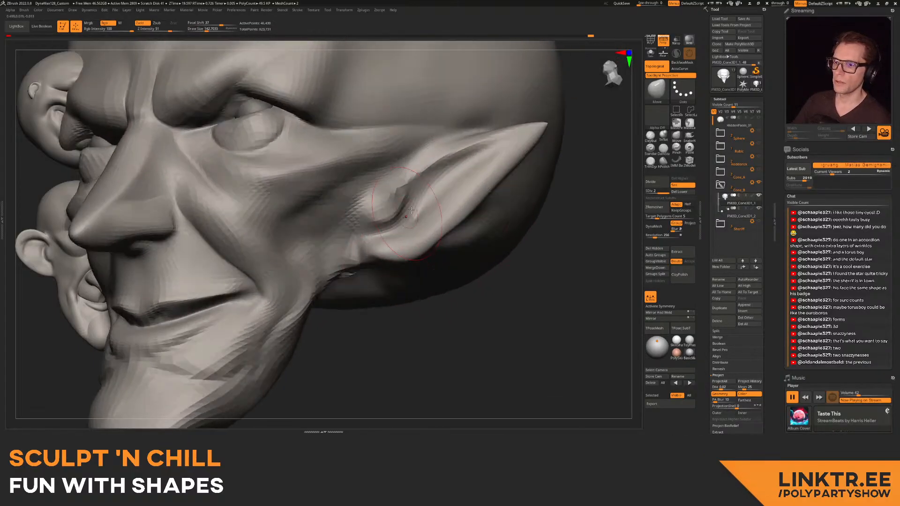
pyautogui.click(663, 149)
pyautogui.moveTo(464, 201); pyautogui.dragTo(373, 235, button='right')
pyautogui.press('s')
pyautogui.moveTo(369, 236); pyautogui.dragTo(366, 235)
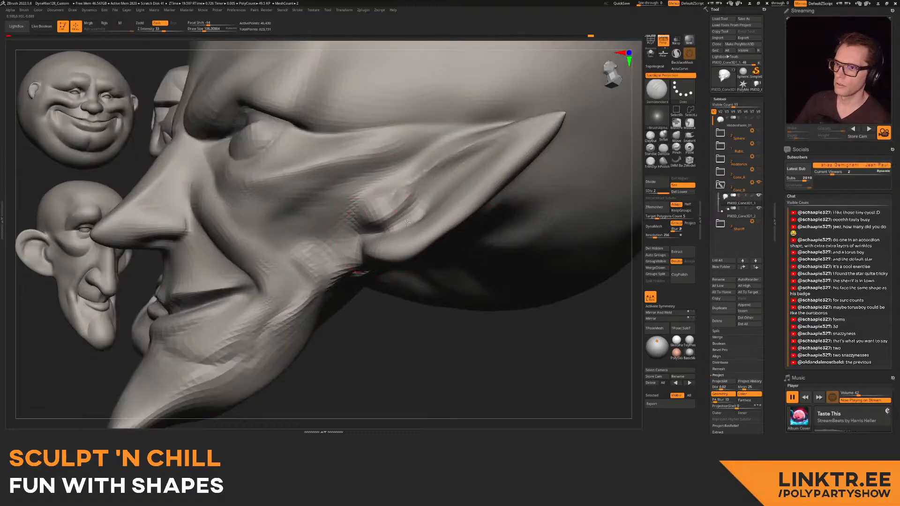
pyautogui.moveTo(423, 195); pyautogui.dragTo(483, 158)
pyautogui.keyDown('alt'); pyautogui.moveTo(453, 182); pyautogui.dragTo(410, 192, button='right'); pyautogui.keyUp('alt')
pyautogui.moveTo(342, 195)
pyautogui.mouseDown(button='right')
pyautogui.moveTo(403, 200)
pyautogui.moveTo(458, 165)
pyautogui.mouseUp(button='right')
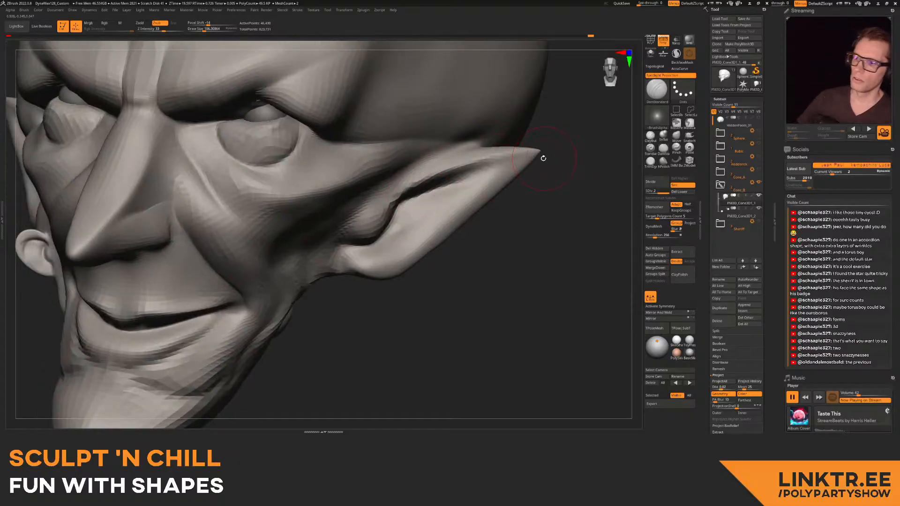
pyautogui.moveTo(532, 152); pyautogui.dragTo(614, 105, button='right')
# - Smooth the top, side and underside of the large cranium at the lowest subdivision level with symmetry on
pyautogui.keyDown('ctrl'); pyautogui.moveTo(436, 206); pyautogui.dragTo(415, 136, button='right'); pyautogui.keyUp('ctrl')
pyautogui.moveTo(393, 173)
pyautogui.mouseDown(button='right')
pyautogui.moveTo(422, 190)
pyautogui.moveTo(418, 120)
pyautogui.moveTo(433, 136)
pyautogui.mouseUp(button='right')
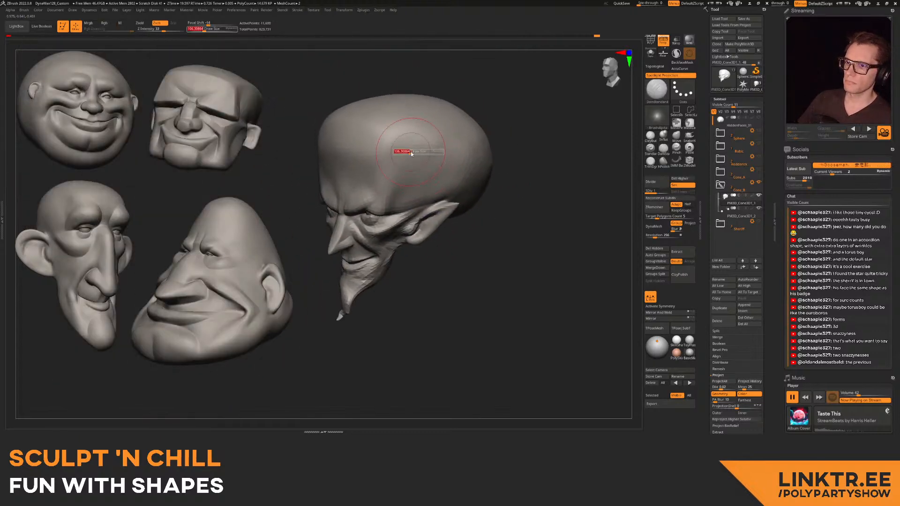
pyautogui.press('shift')
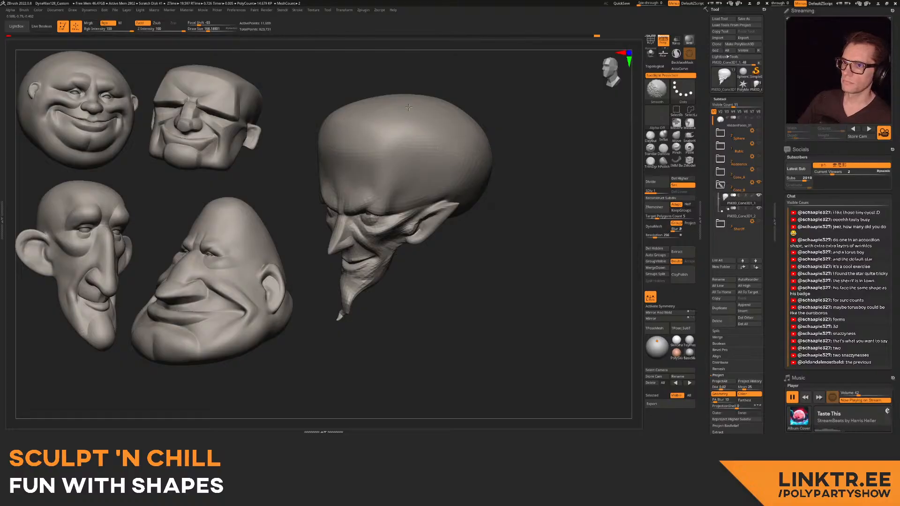
pyautogui.moveTo(352, 141)
pyautogui.mouseDown(button='right')
pyautogui.moveTo(469, 159)
pyautogui.moveTo(443, 158)
pyautogui.mouseUp(button='right')
pyautogui.hotkey('shift', 'd')
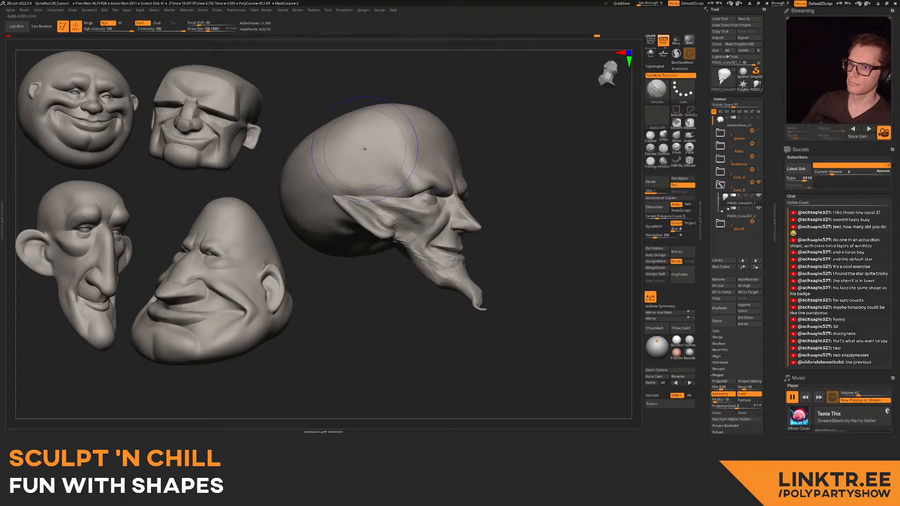
pyautogui.keyDown('shift'); pyautogui.moveTo(321, 154); pyautogui.dragTo(335, 148); pyautogui.keyUp('shift')
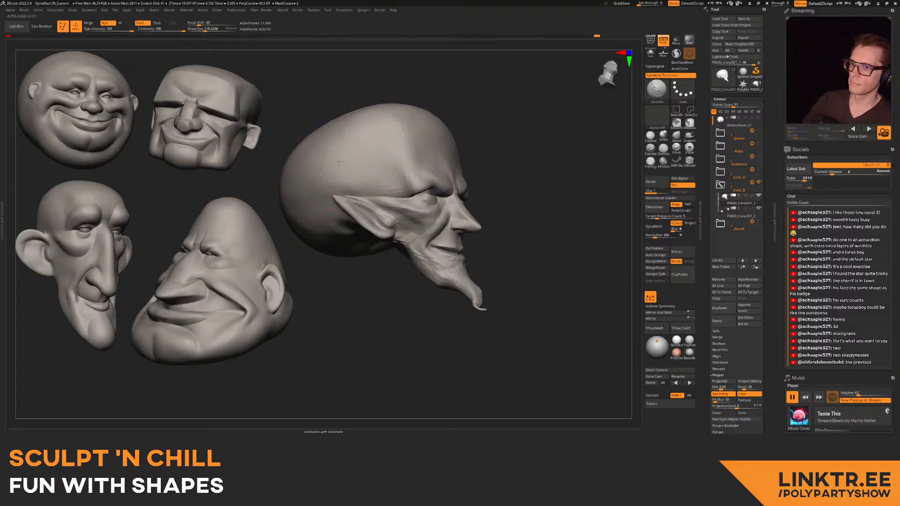
pyautogui.moveTo(316, 155); pyautogui.dragTo(375, 212, button='right')
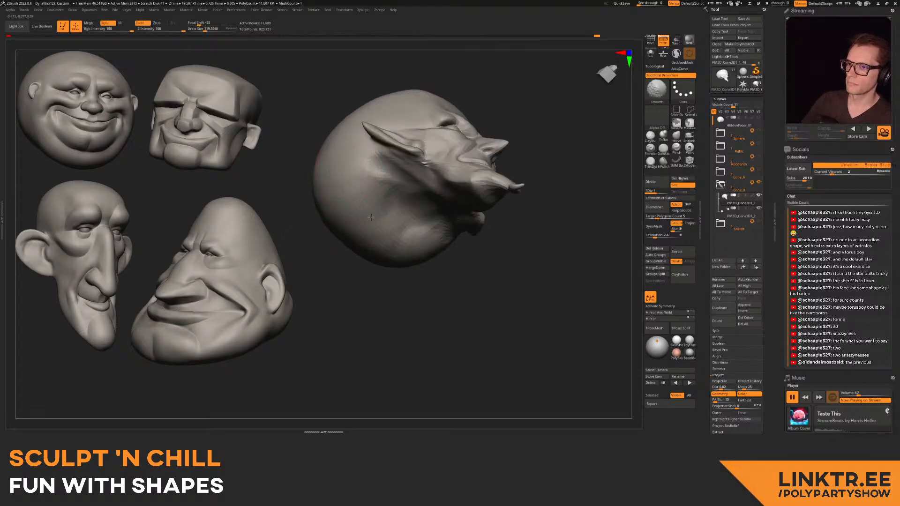
pyautogui.keyDown('shift'); pyautogui.moveTo(373, 212); pyautogui.dragTo(344, 153); pyautogui.keyUp('shift')
pyautogui.moveTo(341, 145)
pyautogui.mouseDown(button='right')
pyautogui.moveTo(281, 263)
pyautogui.moveTo(300, 281)
pyautogui.mouseUp(button='right')
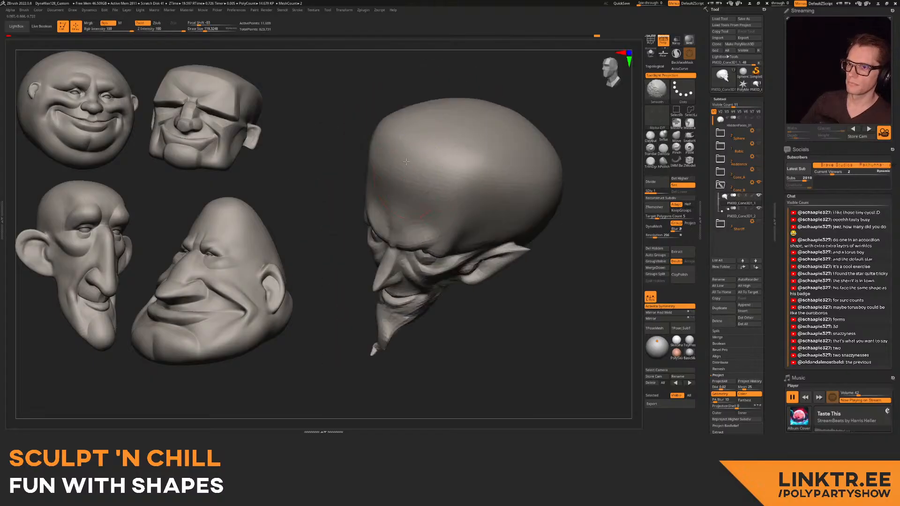
# - Build up clay around the top of the pointed ear and the temple with a small ClayBuildup brush, and smooth it
pyautogui.moveTo(520, 140)
pyautogui.keyDown('ctrl'); pyautogui.mouseDown(button='right')
pyautogui.moveTo(470, 150)
pyautogui.moveTo(476, 136)
pyautogui.moveTo(492, 183)
pyautogui.mouseUp(button='right'); pyautogui.keyUp('ctrl')
pyautogui.press('d')
pyautogui.moveTo(492, 183)
pyautogui.keyDown('alt'); pyautogui.mouseDown(button='right')
pyautogui.moveTo(495, 132)
pyautogui.moveTo(502, 206)
pyautogui.moveTo(503, 159)
pyautogui.moveTo(474, 191)
pyautogui.moveTo(502, 178)
pyautogui.moveTo(487, 182)
pyautogui.moveTo(483, 209)
pyautogui.moveTo(497, 197)
pyautogui.mouseUp(button='right'); pyautogui.keyUp('alt')
pyautogui.moveTo(498, 198)
pyautogui.keyDown('ctrl'); pyautogui.mouseDown(button='right')
pyautogui.moveTo(499, 220)
pyautogui.moveTo(511, 211)
pyautogui.mouseUp(button='right'); pyautogui.keyUp('ctrl')
pyautogui.hotkey('shift', 'd')
pyautogui.press('s')
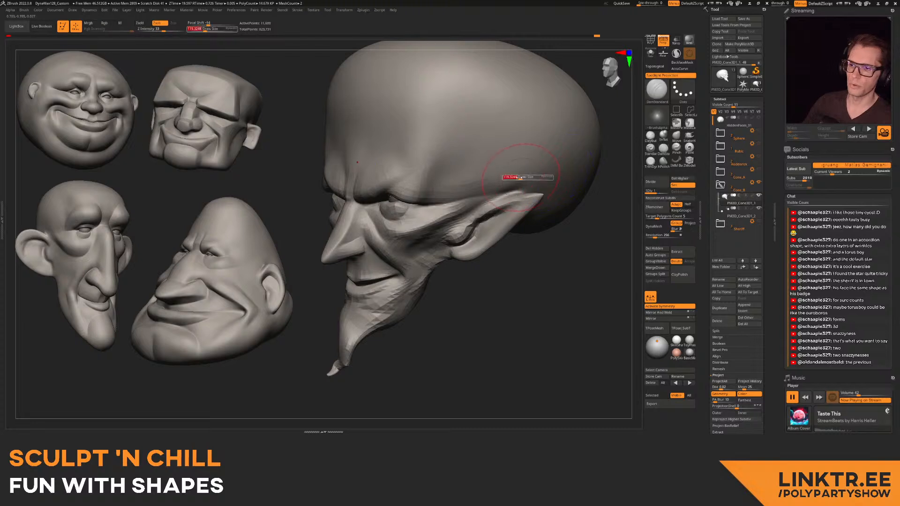
pyautogui.moveTo(525, 177); pyautogui.dragTo(515, 178)
pyautogui.click(650, 136)
pyautogui.press('s')
pyautogui.moveTo(497, 186); pyautogui.dragTo(505, 187)
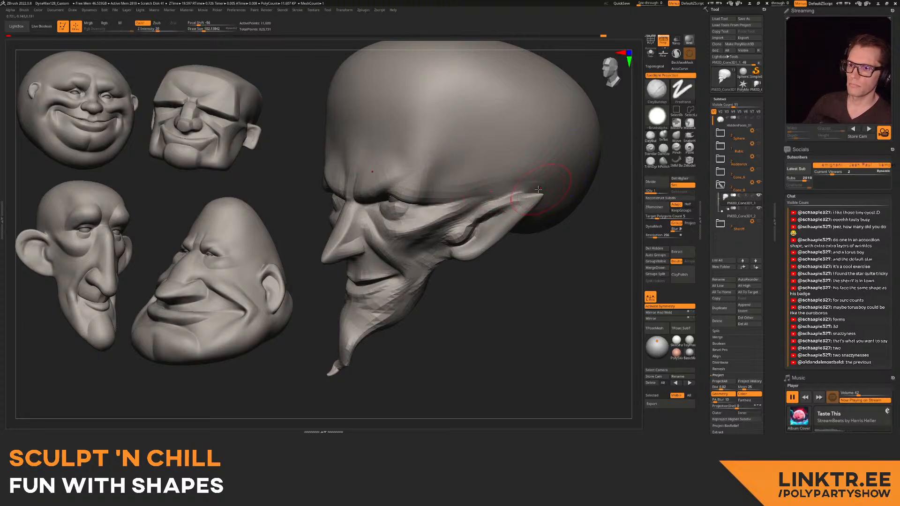
pyautogui.press('shift')
pyautogui.press('d')
pyautogui.moveTo(474, 179)
pyautogui.mouseDown(button='right')
pyautogui.moveTo(465, 141)
pyautogui.moveTo(463, 207)
pyautogui.moveTo(473, 140)
pyautogui.moveTo(459, 196)
pyautogui.mouseUp(button='right')
# - Turn symmetry off and reshape the curled chin tip from the front and side with the Move brush
pyautogui.click(682, 139)
pyautogui.moveTo(435, 231)
pyautogui.keyDown('ctrl'); pyautogui.mouseDown(button='right')
pyautogui.moveTo(425, 269)
pyautogui.moveTo(462, 214)
pyautogui.mouseUp(button='right'); pyautogui.keyUp('ctrl')
pyautogui.hotkey('shift', 'd')
pyautogui.press('s')
pyautogui.moveTo(420, 284); pyautogui.dragTo(423, 282)
pyautogui.hotkey('ctrl', 'z')
pyautogui.press('x')
pyautogui.press('s')
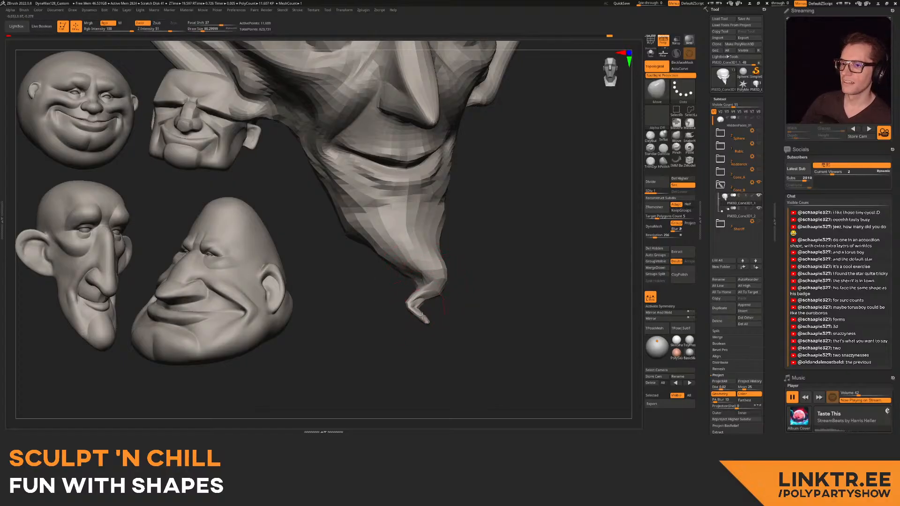
pyautogui.moveTo(441, 229); pyautogui.dragTo(429, 253, button='right')
pyautogui.press('s')
pyautogui.moveTo(440, 265); pyautogui.dragTo(445, 264)
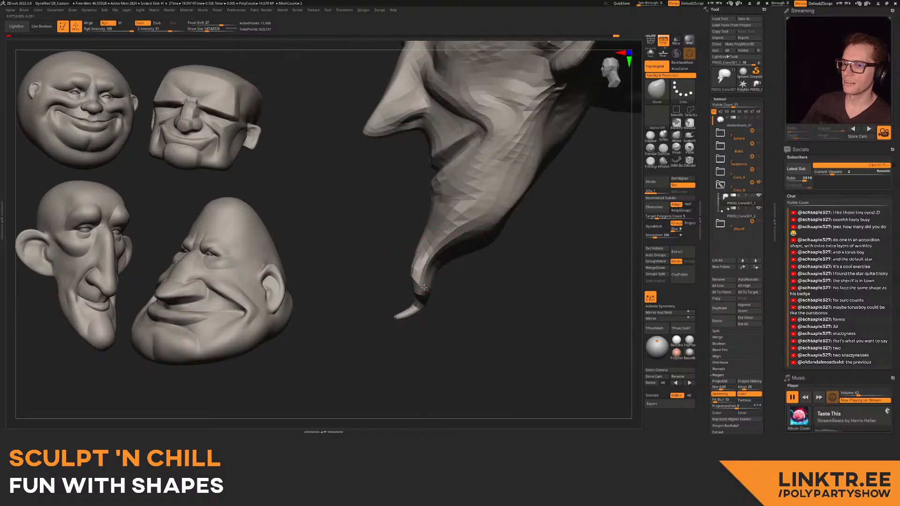
pyautogui.moveTo(422, 302); pyautogui.dragTo(446, 226, button='right')
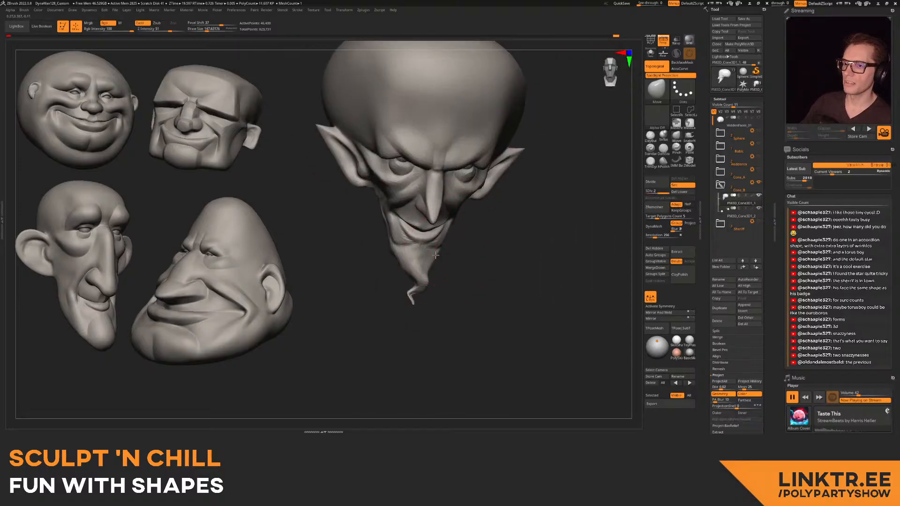
# - Snapshot the pointed-ear head onto the canvas beside the other heads, and move the live head away from it
pyautogui.press('s')
pyautogui.press('shift')
pyautogui.moveTo(396, 324)
pyautogui.mouseDown(button='right')
pyautogui.moveTo(472, 271)
pyautogui.moveTo(474, 257)
pyautogui.moveTo(493, 276)
pyautogui.mouseUp(button='right')
pyautogui.moveTo(495, 293)
pyautogui.mouseDown()
pyautogui.moveTo(503, 245)
pyautogui.moveTo(484, 226)
pyautogui.moveTo(468, 241)
pyautogui.moveTo(446, 227)
pyautogui.moveTo(488, 244)
pyautogui.moveTo(533, 292)
pyautogui.moveTo(539, 321)
pyautogui.mouseUp()
# - Collapse the Cone_B folder, show and open the Sheriff folder, and select the sheriff's parts beside the snapshot heads
pyautogui.scroll(-3, 720, 185)
pyautogui.click(720, 134)
pyautogui.click(758, 144)
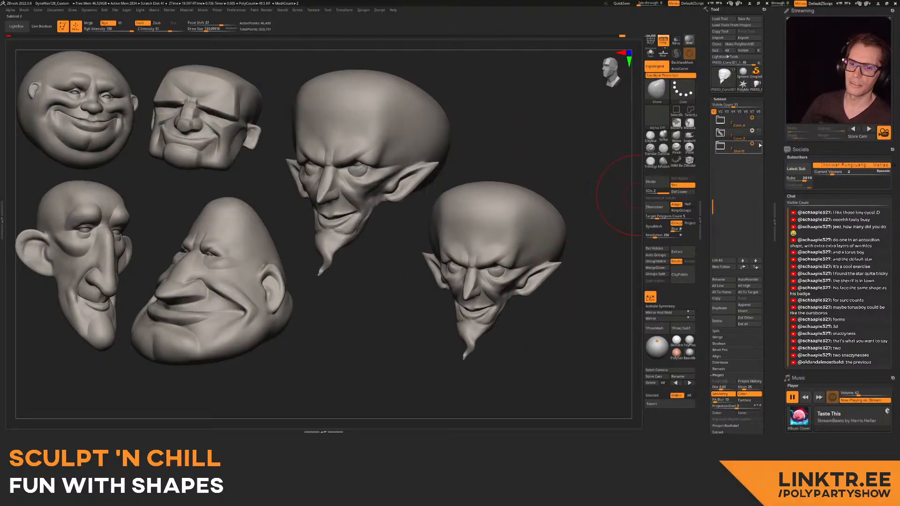
pyautogui.click(720, 146)
pyautogui.click(725, 173)
pyautogui.moveTo(558, 234); pyautogui.dragTo(589, 185)
pyautogui.keyDown('alt'); pyautogui.click(529, 297); pyautogui.keyUp('alt')
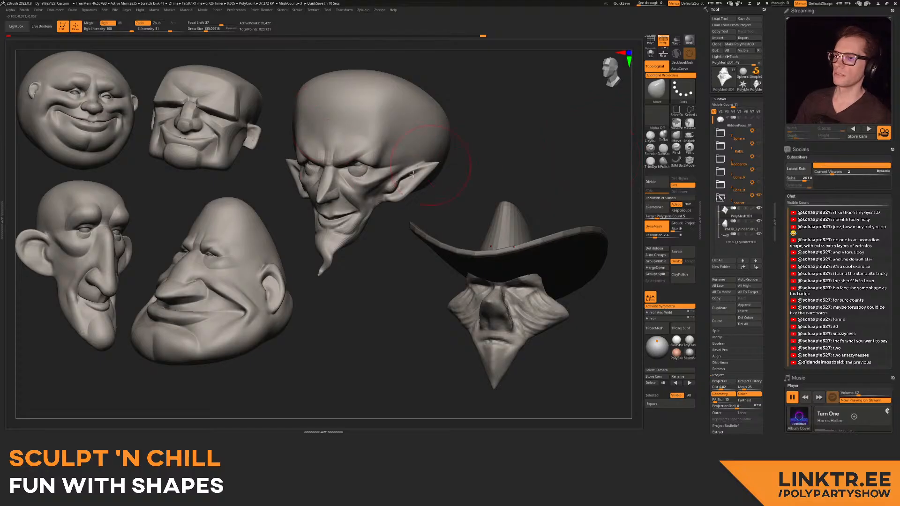
# - Clear the old snapshots from the canvas, and snapshot the sheriff head in its new position
pyautogui.keyDown('alt'); pyautogui.moveTo(416, 226); pyautogui.dragTo(455, 217); pyautogui.keyUp('alt')
pyautogui.hotkey('ctrl', 'n')
pyautogui.hotkey('shift', 's')
# - Show the Cone_B folder, hide the Sheriff folder, and snapshot the pointed-ear head beside the sheriff
pyautogui.click(747, 199)
pyautogui.click(756, 187)
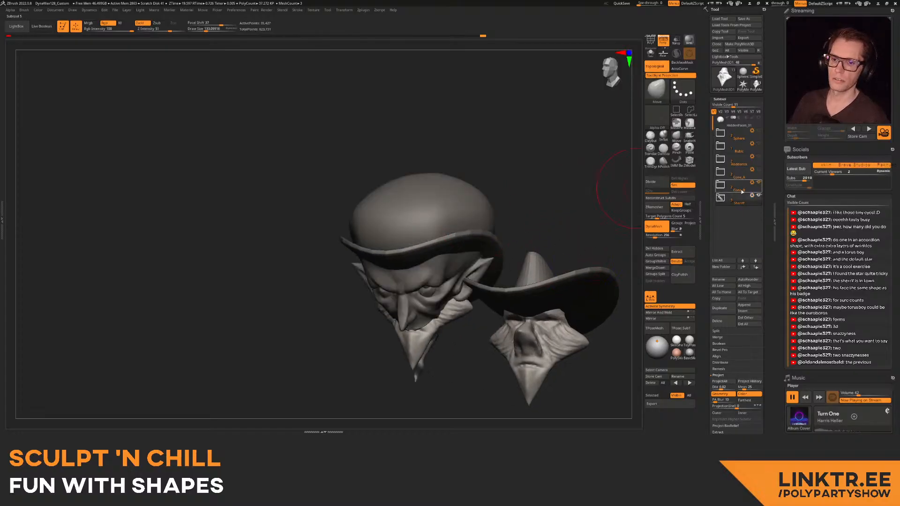
pyautogui.moveTo(514, 250); pyautogui.dragTo(475, 260)
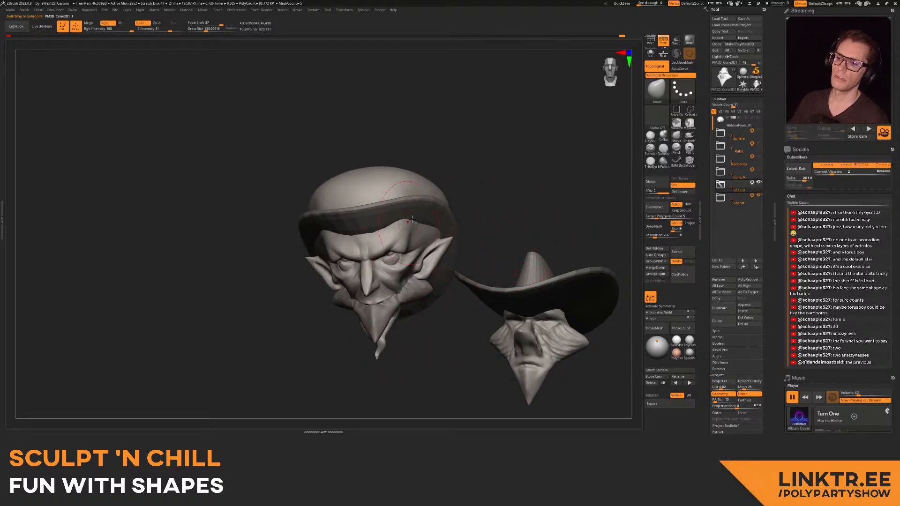
pyautogui.click(758, 195)
pyautogui.keyDown('alt'); pyautogui.moveTo(527, 228); pyautogui.dragTo(511, 259); pyautogui.keyUp('alt')
pyautogui.hotkey('shift', 's')
# - Move the live pointed-ear head aside, show and open the Cone_A folder, select its head, and hide the Cone_B folder
pyautogui.keyDown('alt'); pyautogui.moveTo(547, 232); pyautogui.dragTo(409, 250); pyautogui.keyUp('alt')
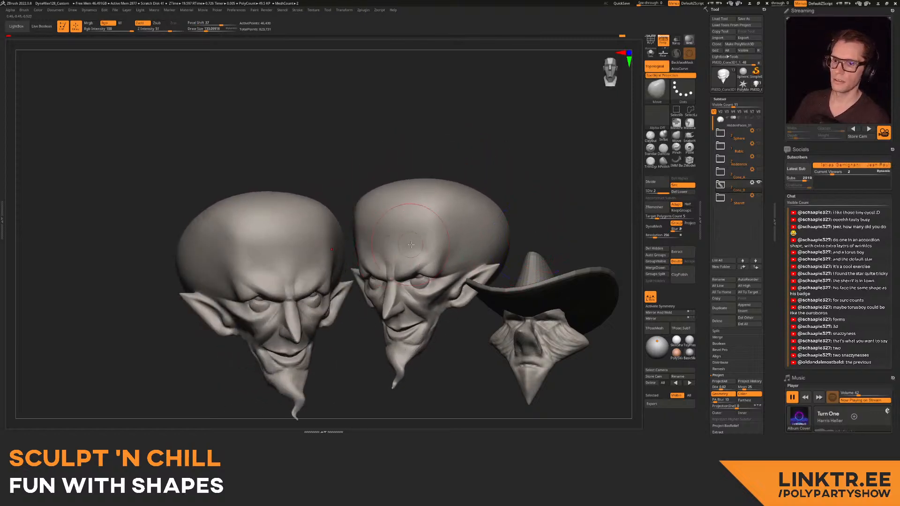
pyautogui.click(758, 170)
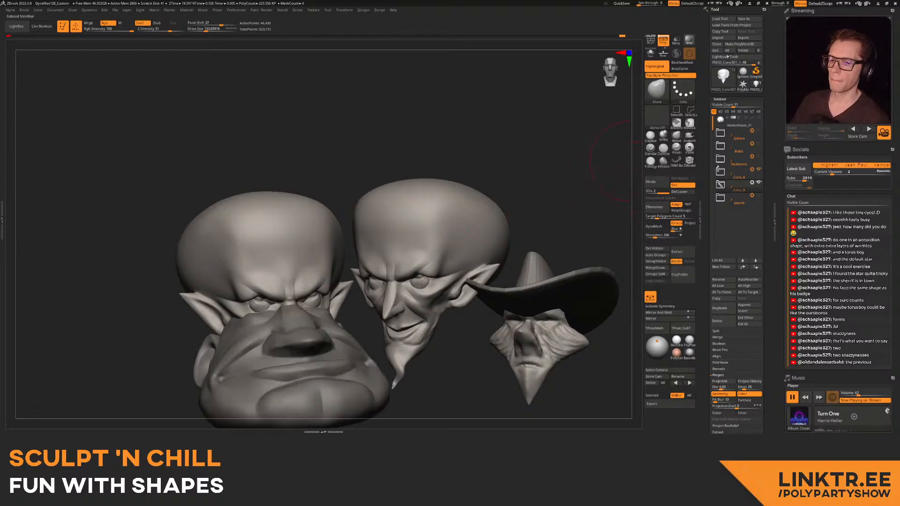
pyautogui.click(721, 172)
pyautogui.click(726, 186)
pyautogui.keyDown('alt'); pyautogui.moveTo(434, 234); pyautogui.dragTo(407, 203); pyautogui.keyUp('alt')
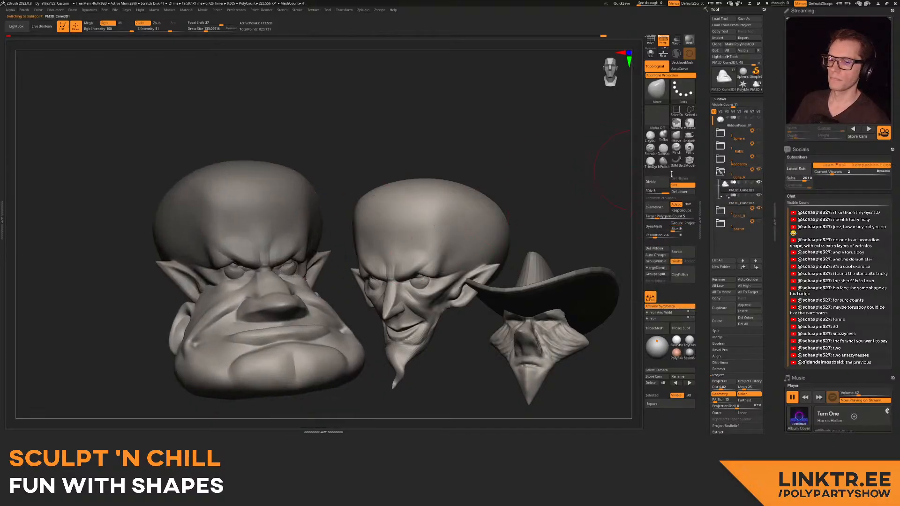
pyautogui.click(758, 208)
# - Position the wide-jawed Cone_A head beside the pointed-ear snapshot, snapshot it there, and move the live head away from it
pyautogui.keyDown('alt'); pyautogui.moveTo(331, 219); pyautogui.dragTo(378, 233); pyautogui.keyUp('alt')
pyautogui.hotkey('shift', 's')
pyautogui.keyDown('alt'); pyautogui.moveTo(435, 215); pyautogui.dragTo(300, 99); pyautogui.keyUp('alt')
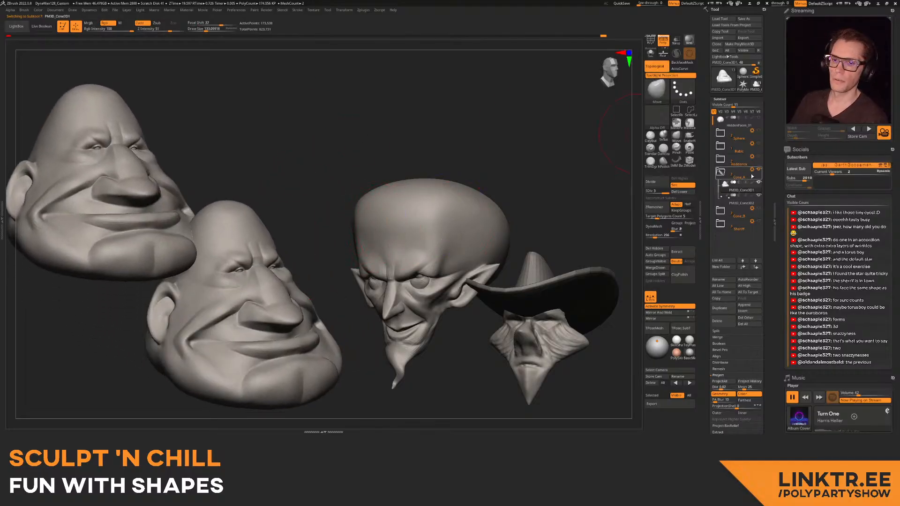
# - Swap the visible Cone_A folder for the long-faced cylinder head's folder, and snapshot that head beside the wide-jawed one
pyautogui.click(720, 172)
pyautogui.click(720, 160)
pyautogui.click(721, 160)
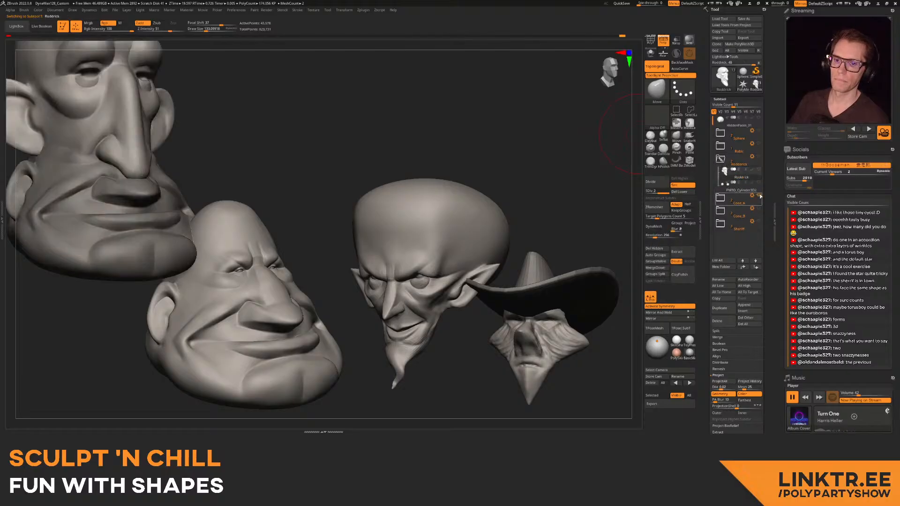
pyautogui.click(759, 196)
pyautogui.click(759, 157)
pyautogui.moveTo(403, 174)
pyautogui.keyDown('alt'); pyautogui.mouseDown()
pyautogui.moveTo(253, 169)
pyautogui.moveTo(230, 206)
pyautogui.moveTo(237, 223)
pyautogui.moveTo(220, 220)
pyautogui.moveTo(233, 195)
pyautogui.moveTo(249, 199)
pyautogui.moveTo(248, 183)
pyautogui.moveTo(261, 181)
pyautogui.moveTo(265, 195)
pyautogui.moveTo(256, 186)
pyautogui.moveTo(271, 187)
pyautogui.moveTo(265, 199)
pyautogui.moveTo(248, 190)
pyautogui.moveTo(428, 149)
pyautogui.moveTo(433, 134)
pyautogui.mouseUp(); pyautogui.keyUp('alt')
pyautogui.hotkey('shift', 's')
# - Switch from the long-faced head to the cube head's folder, select the cube head, and snapshot it above the sheriff
pyautogui.click(720, 159)
pyautogui.click(720, 146)
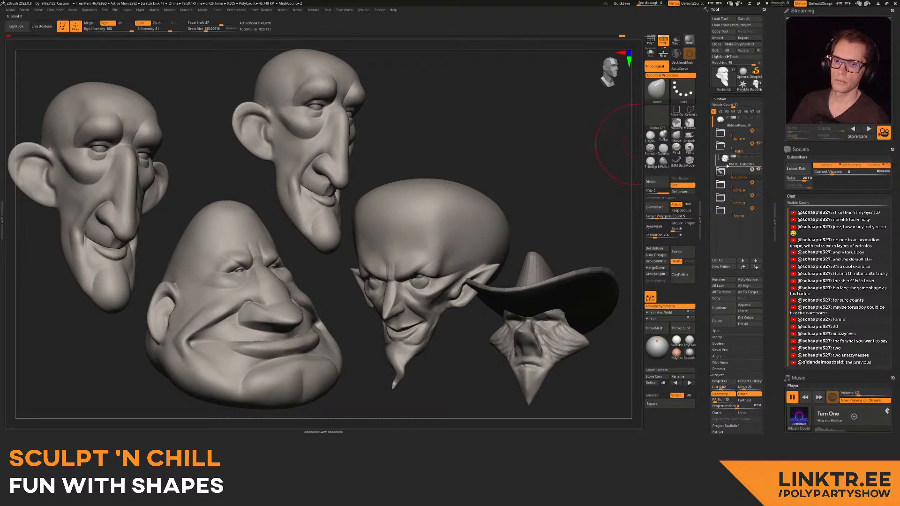
pyautogui.click(727, 162)
pyautogui.moveTo(474, 149)
pyautogui.mouseDown()
pyautogui.moveTo(437, 148)
pyautogui.moveTo(617, 146)
pyautogui.moveTo(378, 153)
pyautogui.moveTo(393, 151)
pyautogui.mouseUp()
pyautogui.hotkey('shift', 's')
# - Collapse and hide the cube head's folder, open the Sphere folder, and place the round smiling head above the wide-jawed one
pyautogui.click(720, 148)
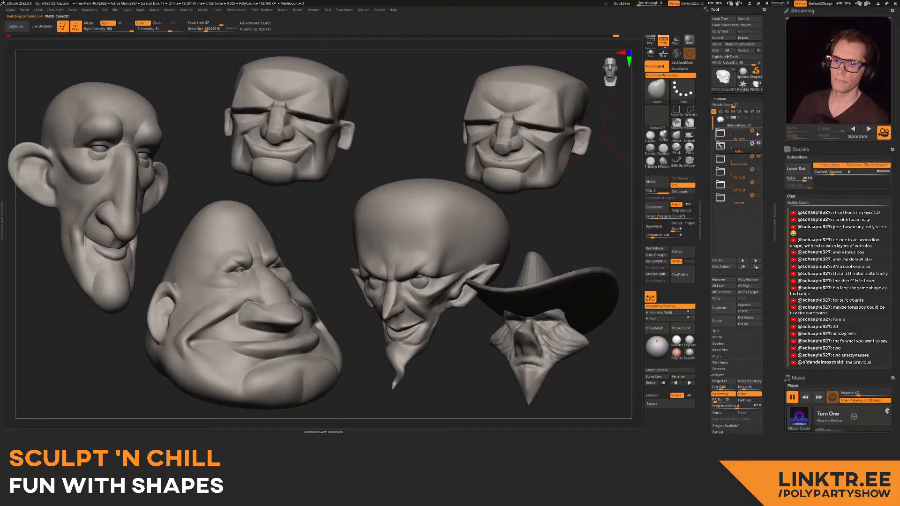
pyautogui.click(721, 133)
pyautogui.click(723, 159)
pyautogui.keyDown('alt'); pyautogui.moveTo(412, 167); pyautogui.dragTo(394, 164); pyautogui.keyUp('alt')
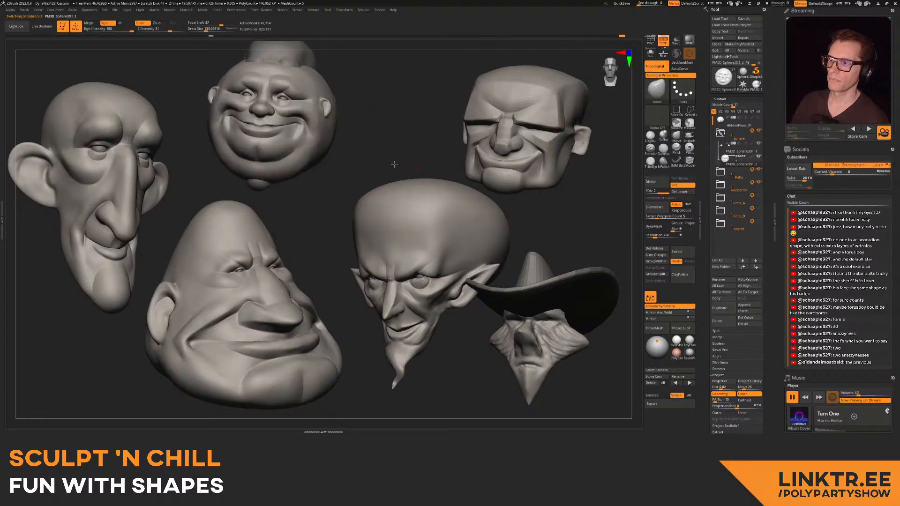
pyautogui.click(759, 170)
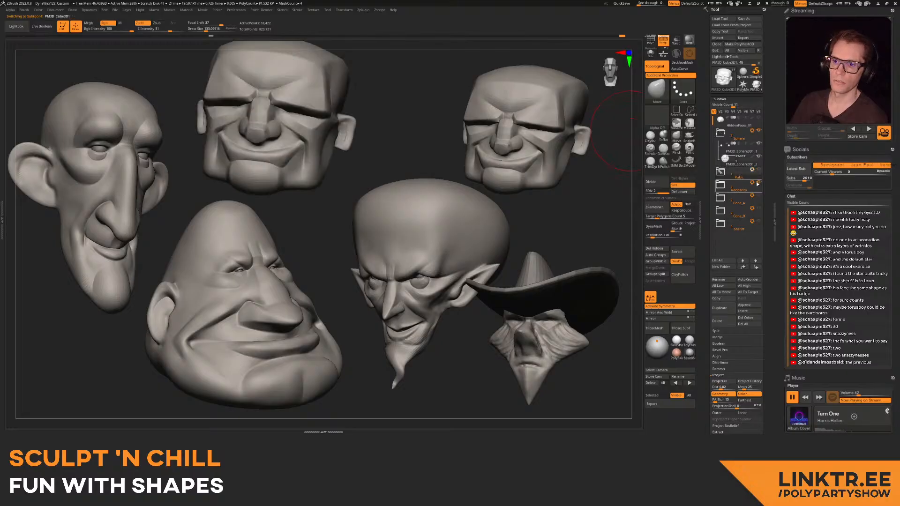
pyautogui.click(759, 184)
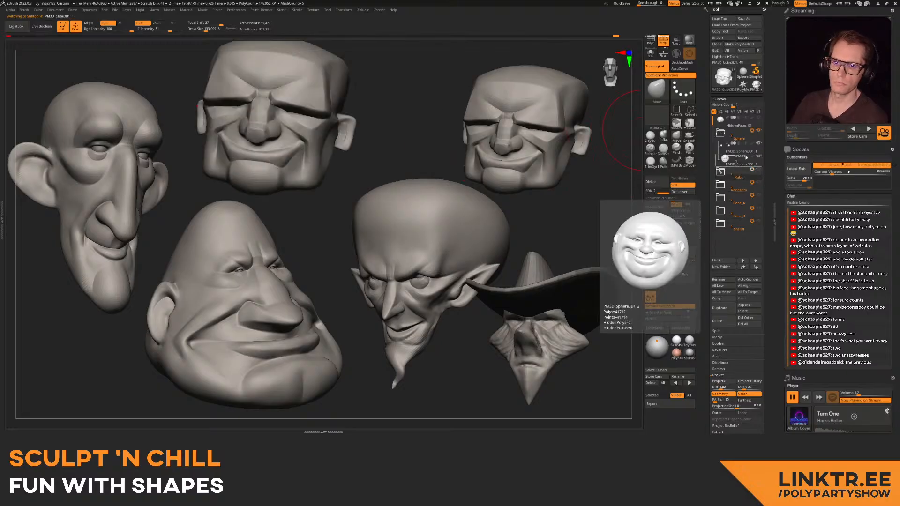
pyautogui.moveTo(378, 164)
pyautogui.keyDown('alt'); pyautogui.mouseDown()
pyautogui.moveTo(410, 169)
pyautogui.moveTo(398, 169)
pyautogui.moveTo(410, 142)
pyautogui.moveTo(403, 157)
pyautogui.moveTo(418, 146)
pyautogui.mouseUp(); pyautogui.keyUp('alt')
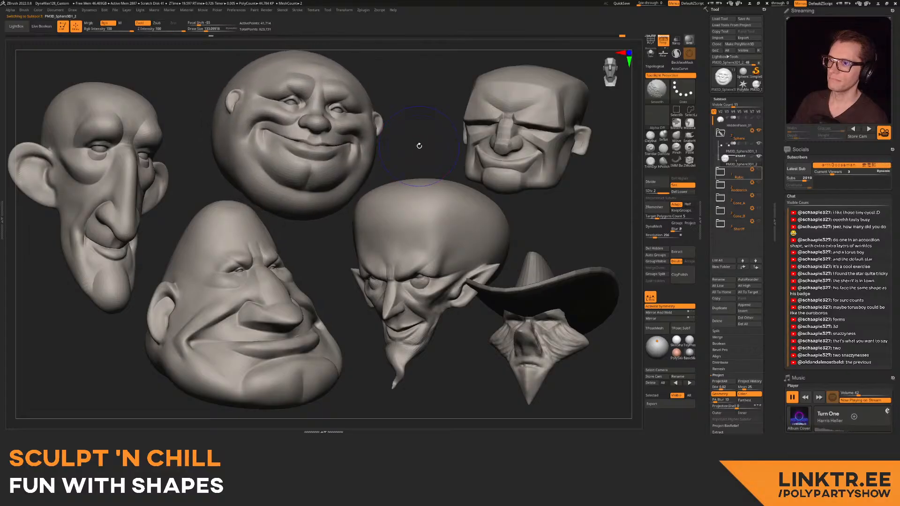